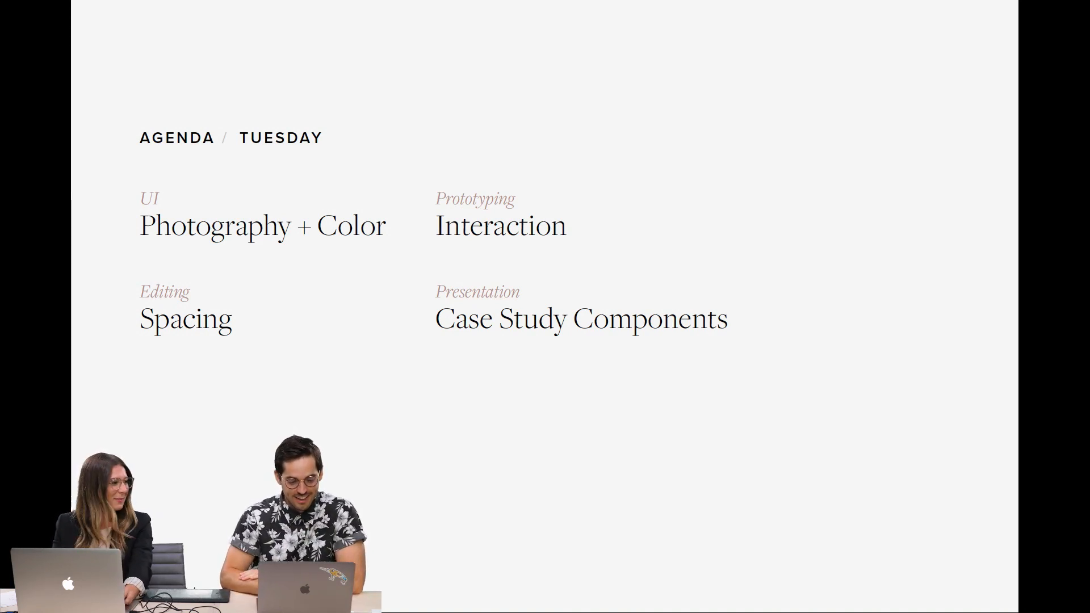
# - Leave the full-screen agenda PDF, switch to the US Visa Redesign LIVE file in Adobe XD and examine the Problem notes beside the artboards
pyautogui.press('Escape')
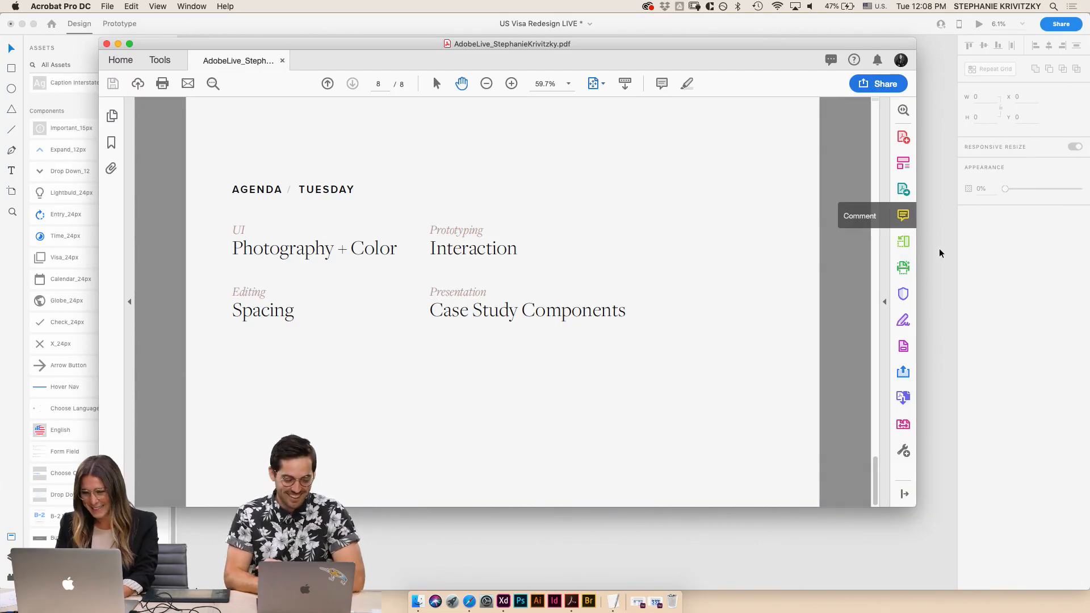
pyautogui.click(939, 383)
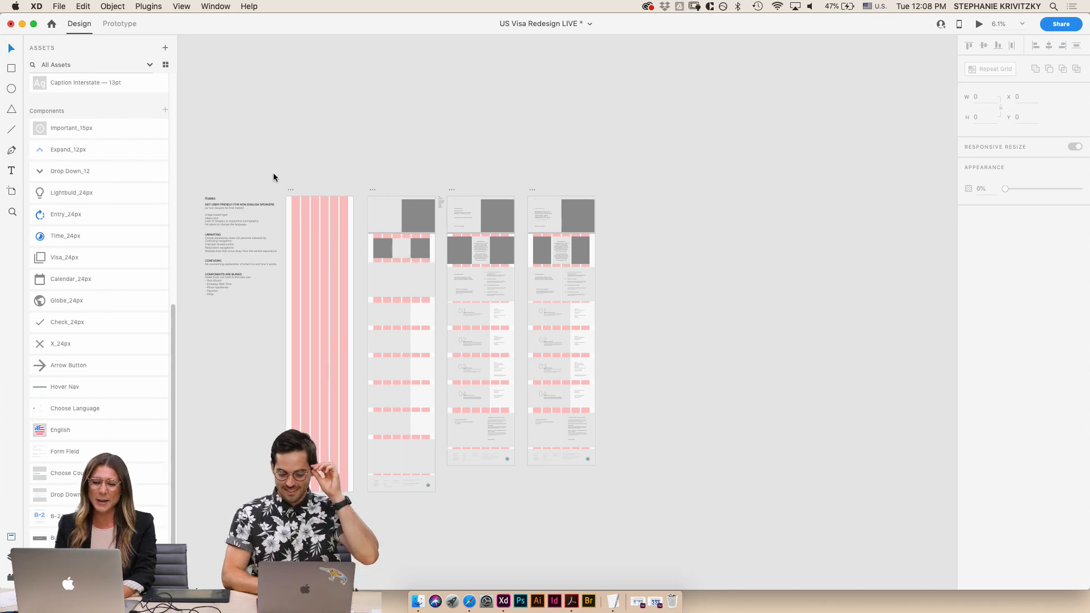
pyautogui.scroll(3, 274, 178)
pyautogui.scroll(5, 274, 178)
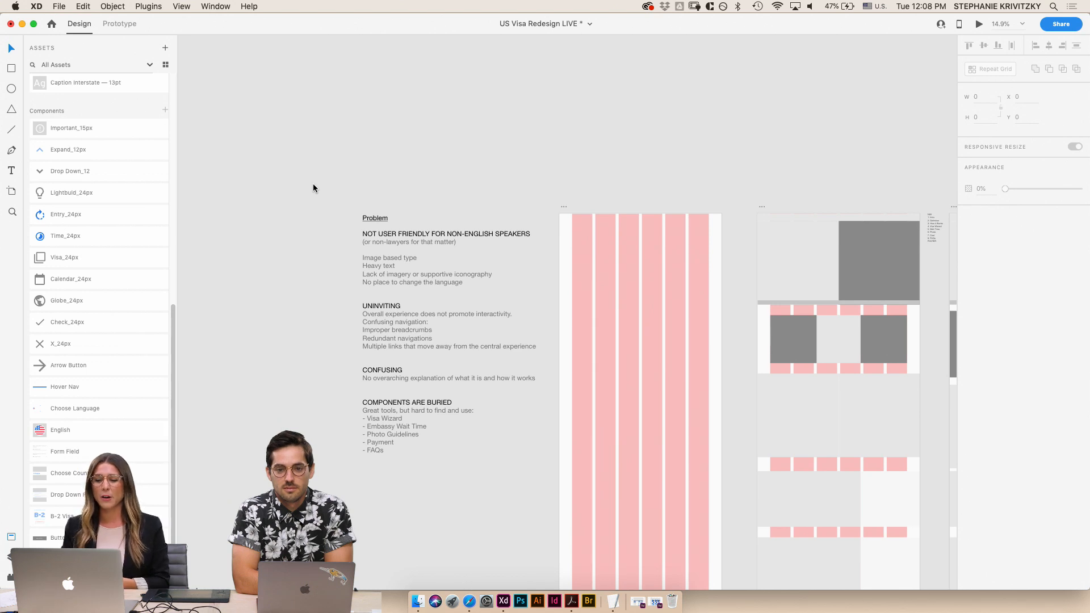
pyautogui.scroll(5, 313, 188)
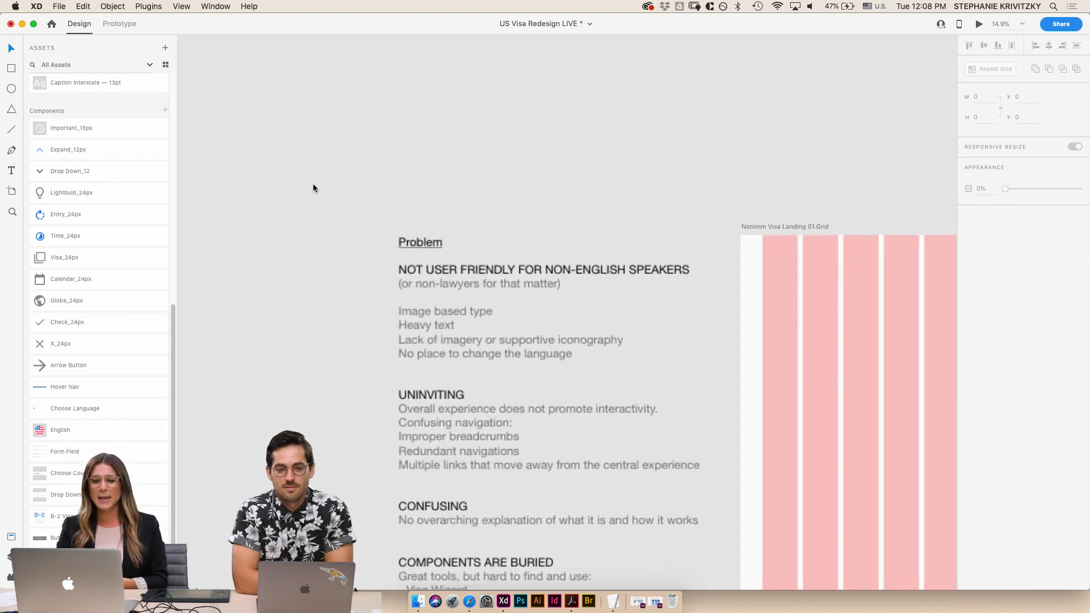
pyautogui.hscroll(3, 314, 188)
pyautogui.scroll(-3, 313, 188)
pyautogui.scroll(-3, 275, 191)
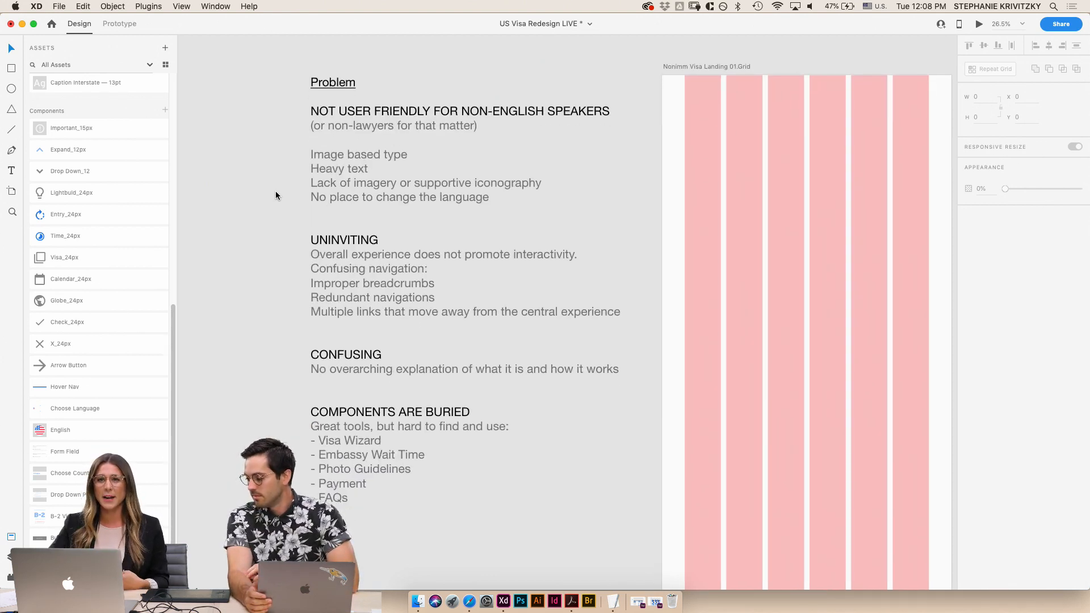
pyautogui.scroll(-3, 275, 192)
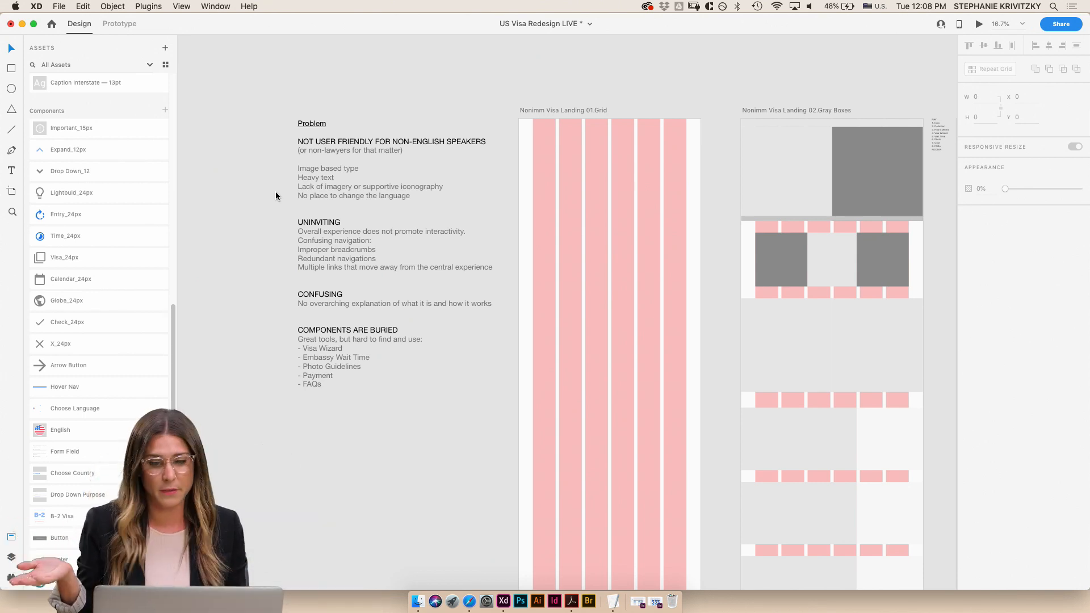
# - Examine the Nonimm Visa Landing artboards from Grid through Gray Boxes and Copy, including the basic steps and form sections
pyautogui.hscroll(5, 459, 59)
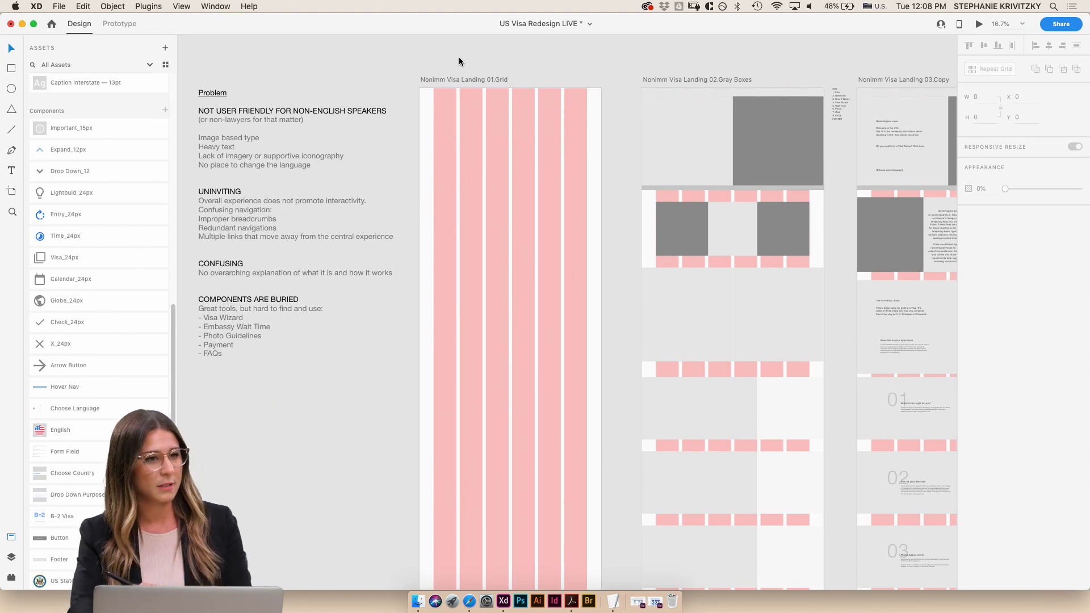
pyautogui.hscroll(2, 507, 70)
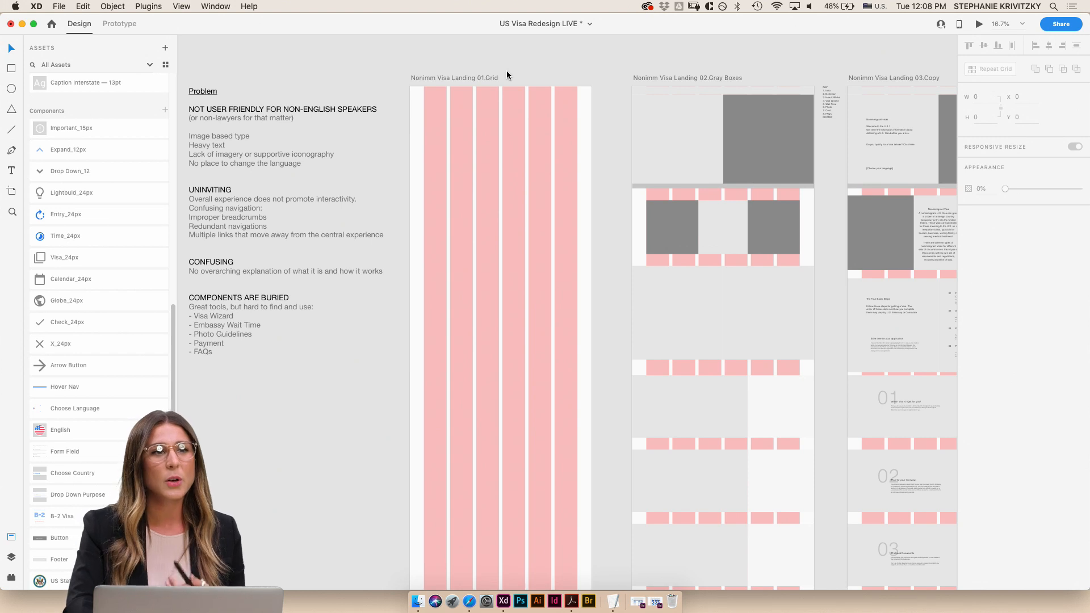
pyautogui.hscroll(8, 506, 70)
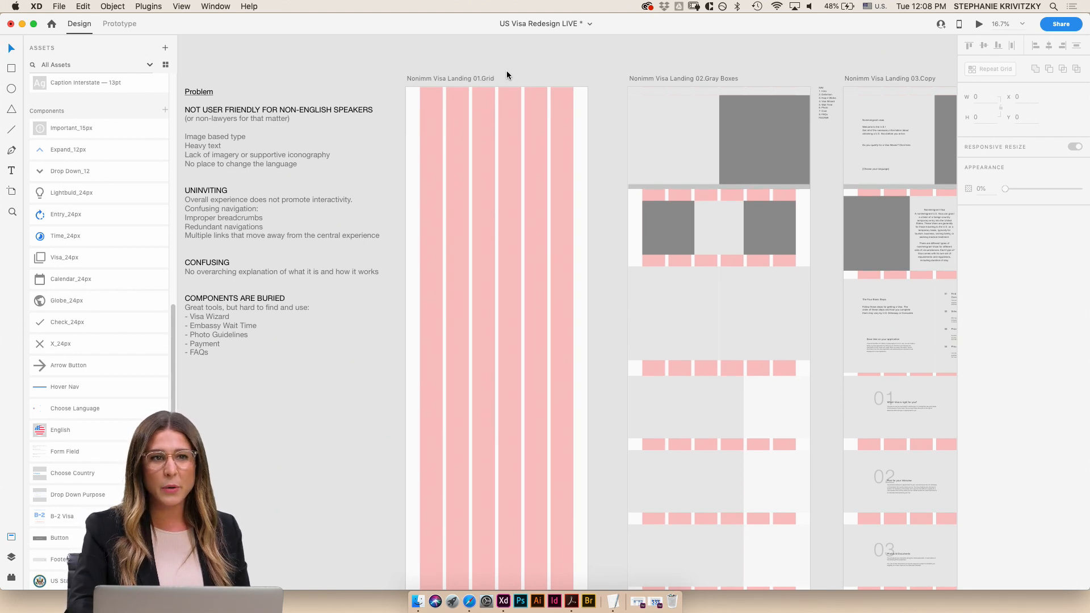
pyautogui.scroll(5, 571, 60)
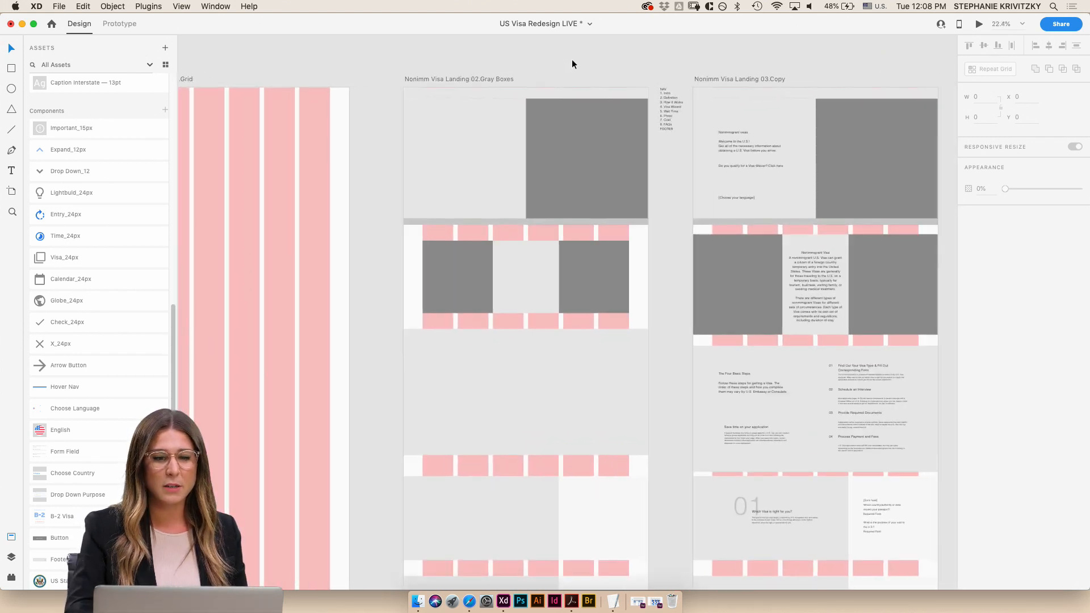
pyautogui.scroll(1, 572, 60)
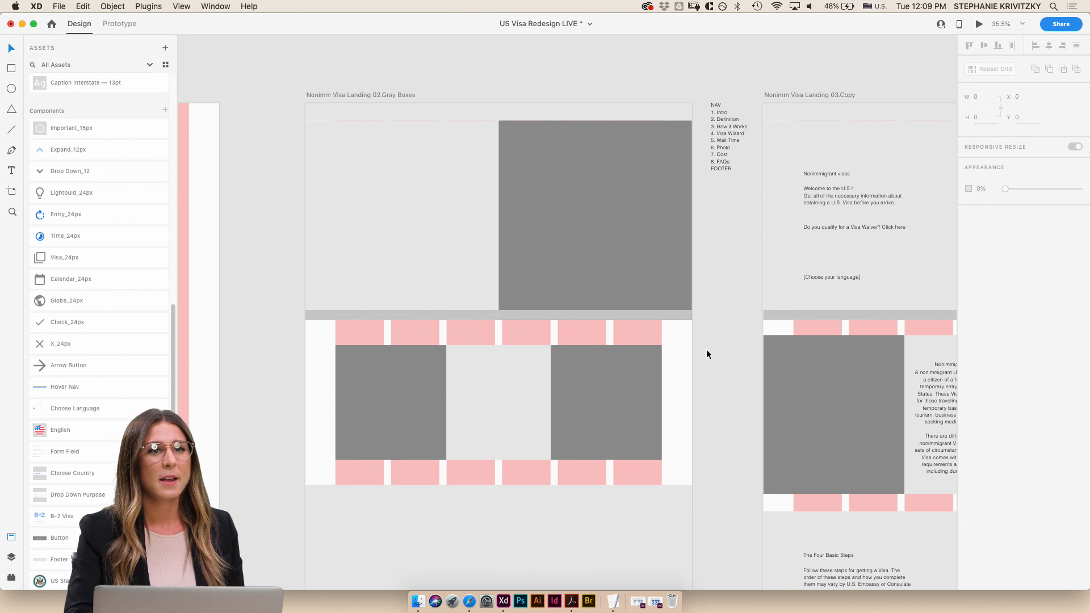
pyautogui.hscroll(8, 707, 352)
pyautogui.hscroll(10, 707, 353)
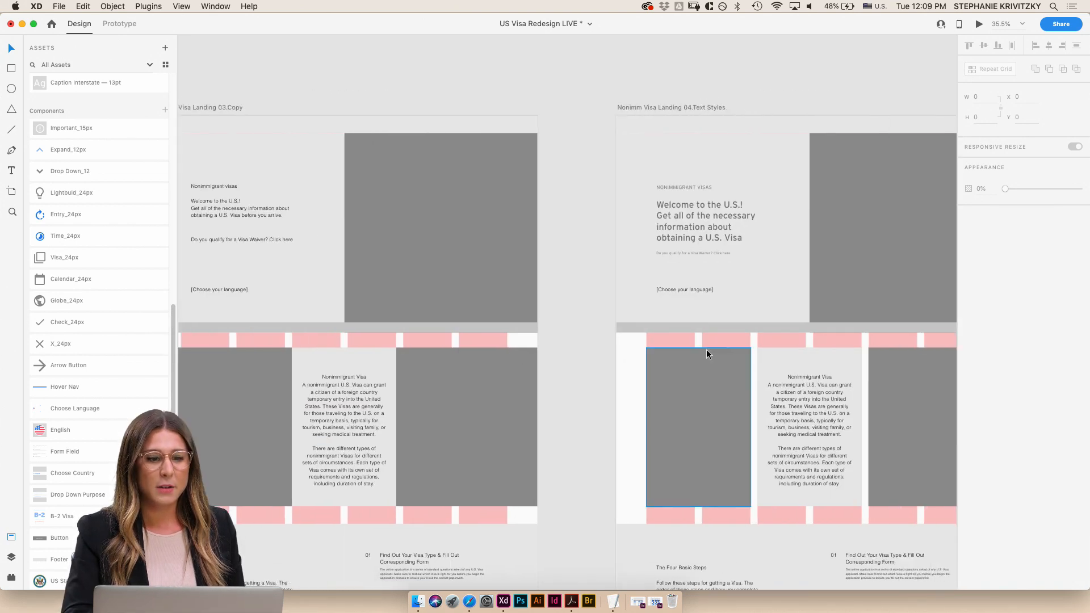
pyautogui.hscroll(-5, 707, 353)
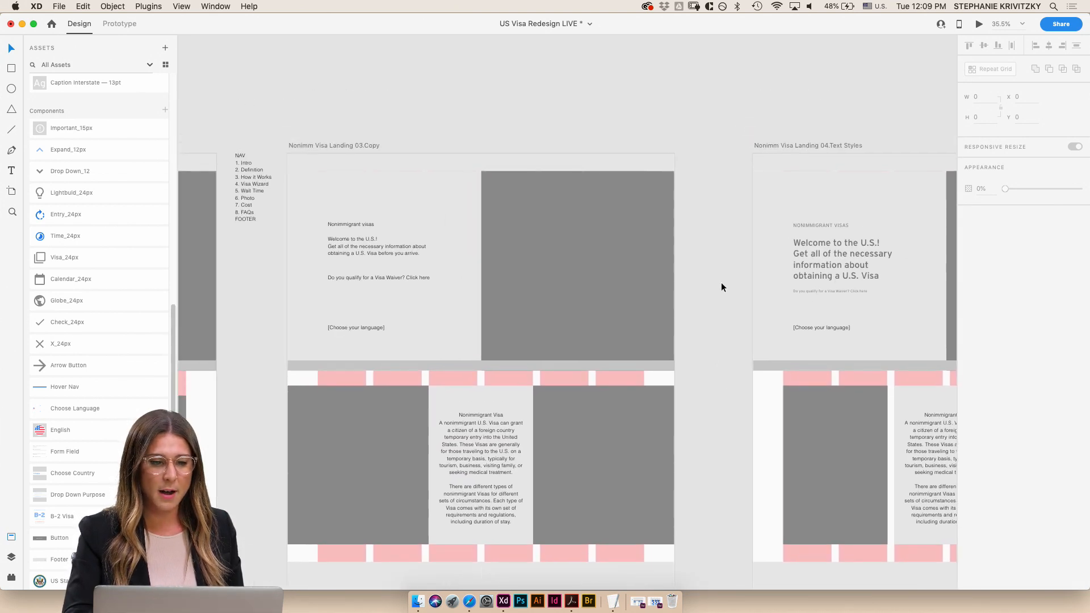
pyautogui.scroll(5, 724, 274)
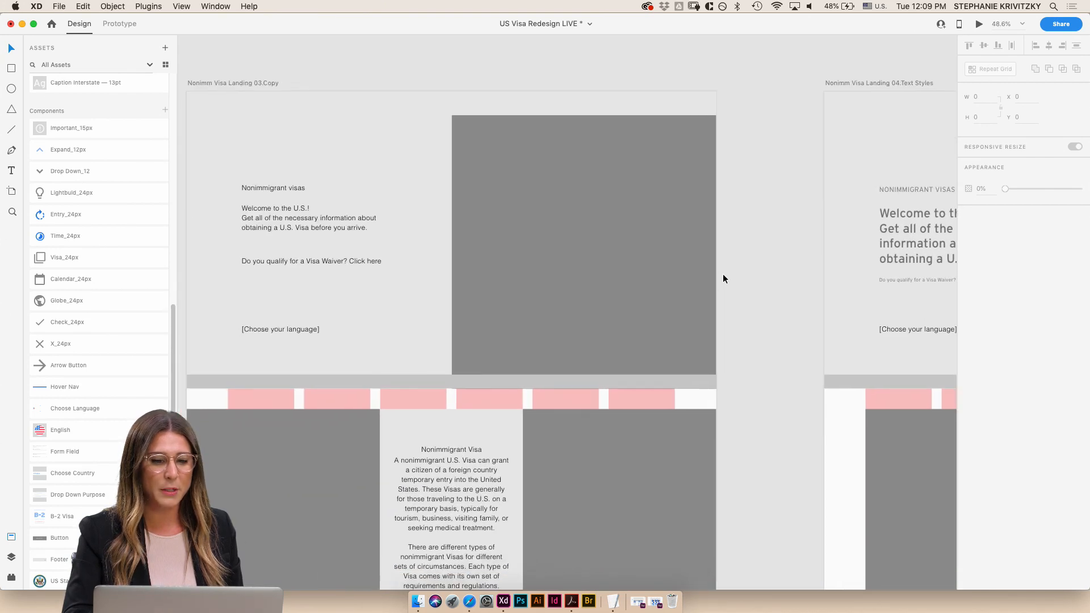
pyautogui.scroll(-10, 723, 275)
pyautogui.scroll(-7, 723, 274)
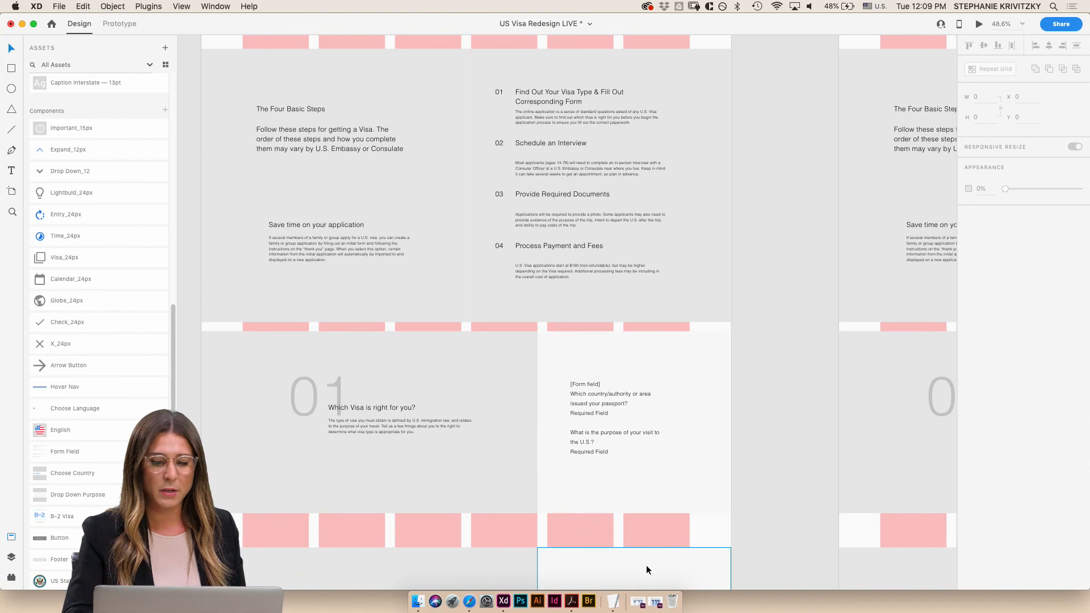
# - Bring up the US Visa Site Copy document in TextEdit and read through its section copy
pyautogui.click(613, 601)
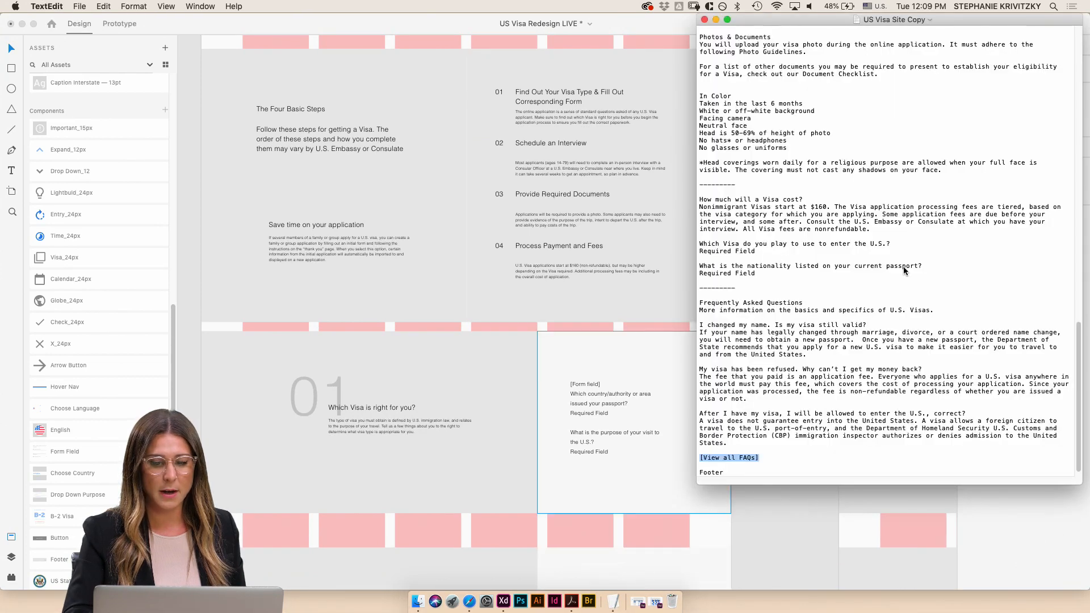
pyautogui.scroll(10, 904, 270)
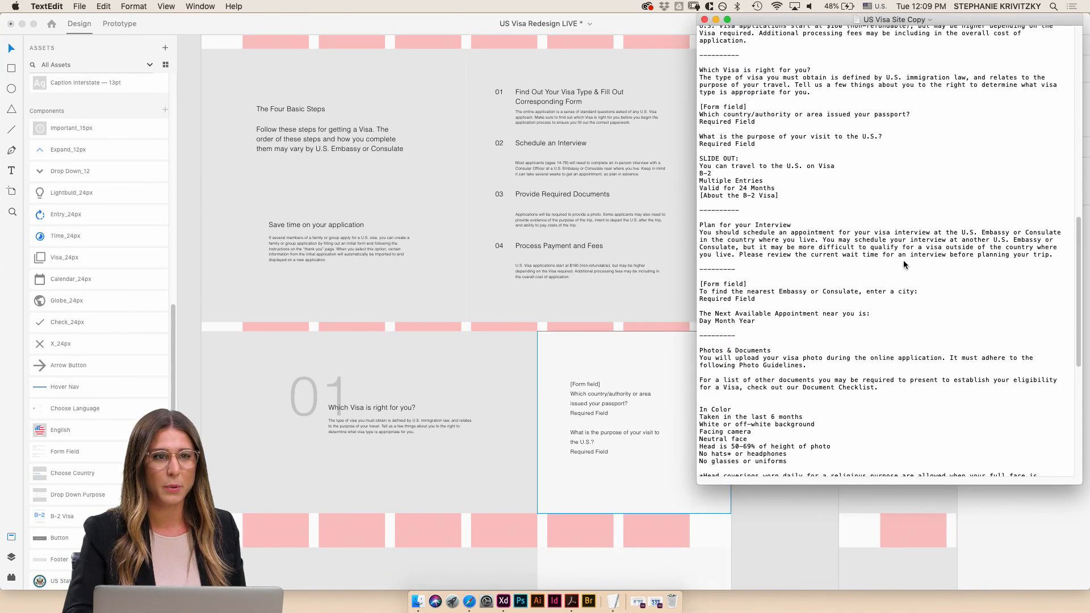
pyautogui.scroll(-3, 904, 264)
pyautogui.scroll(1, 904, 265)
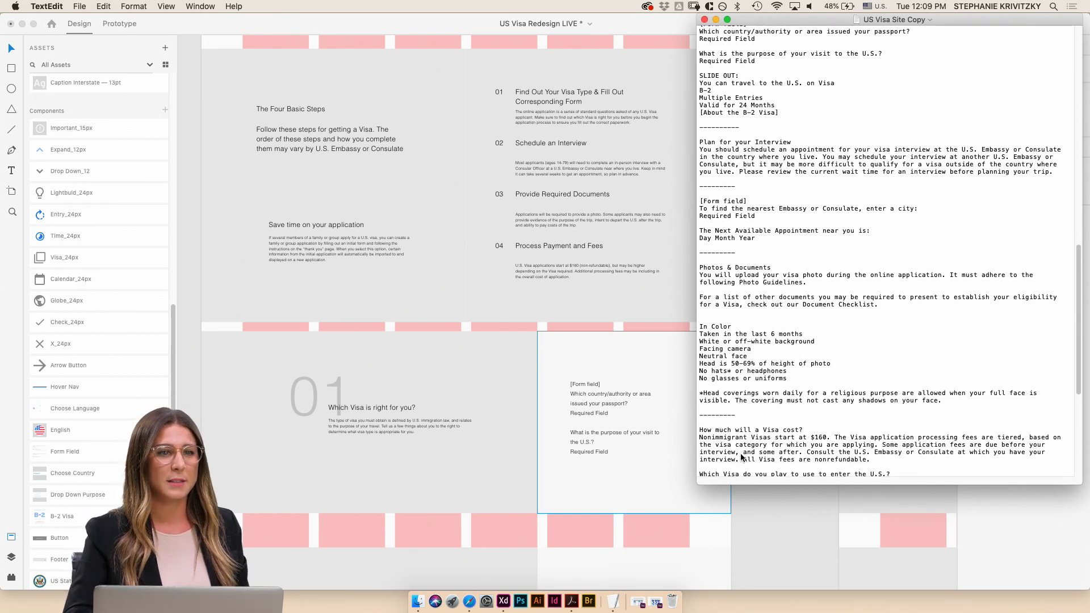
# - Return to the XD design and examine the hero section of the Nonimm Visa Landing 04.Text Styles artboard
pyautogui.click(756, 519)
pyautogui.hscroll(8, 756, 519)
pyautogui.scroll(2, 756, 519)
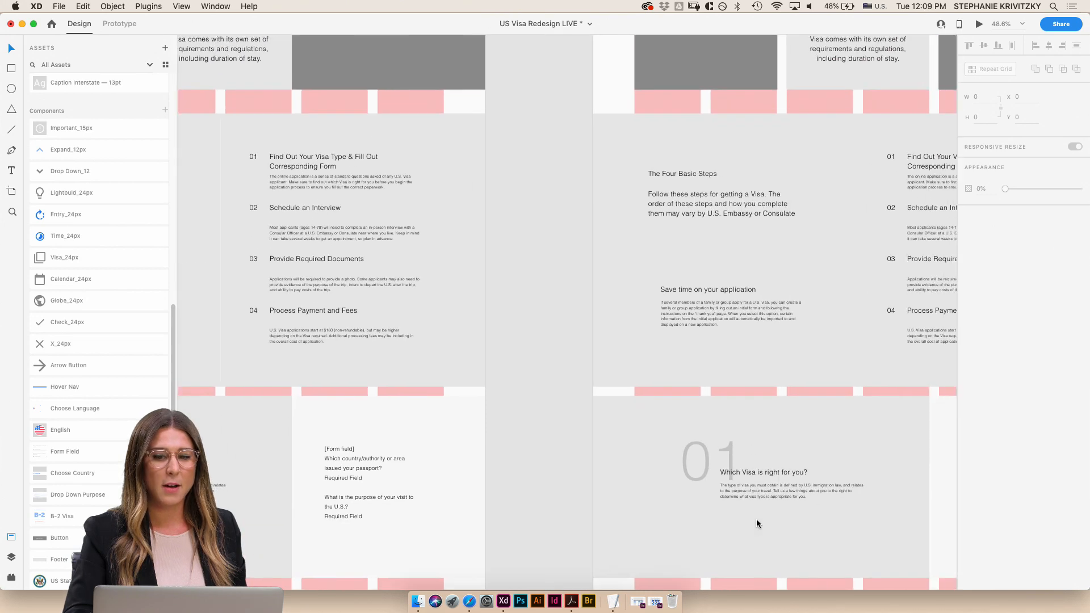
pyautogui.hscroll(-5, 757, 519)
pyautogui.scroll(12, 756, 519)
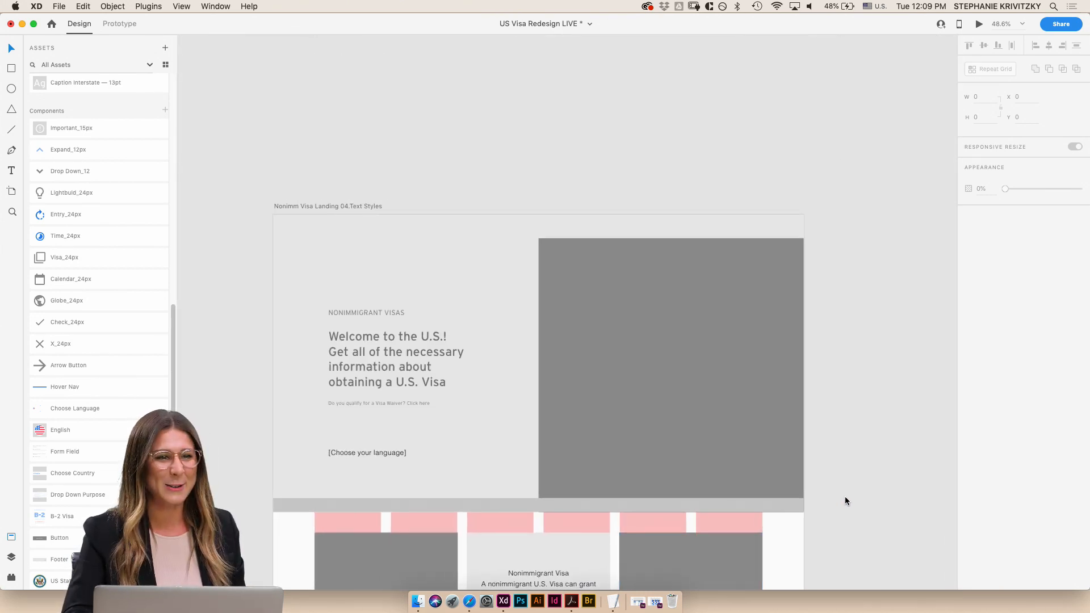
pyautogui.scroll(2, 845, 500)
pyautogui.hscroll(-2, 845, 501)
pyautogui.scroll(-1, 846, 501)
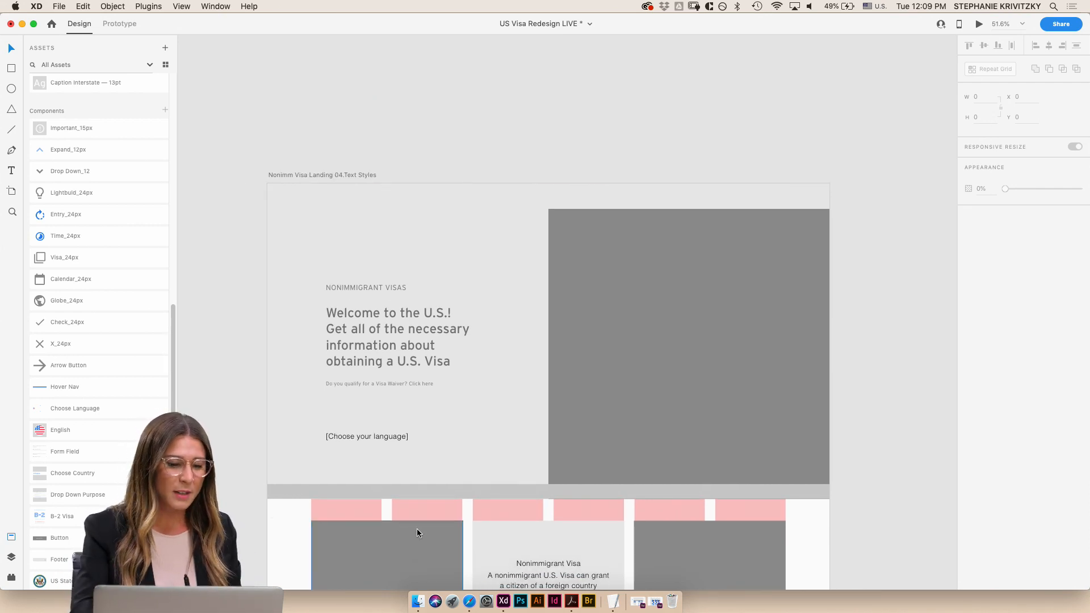
# - Review the document's saved colors, character styles and components alongside the Text Styles artboard
pyautogui.scroll(10, 135, 438)
pyautogui.scroll(-5, 310, 376)
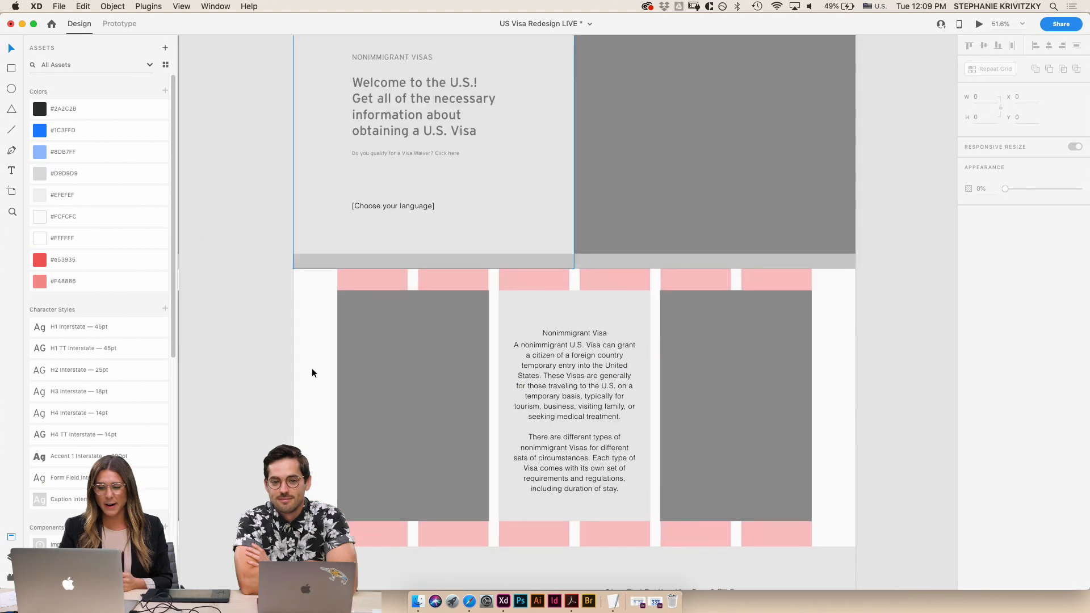
pyautogui.scroll(5, 312, 369)
pyautogui.hscroll(1, 312, 369)
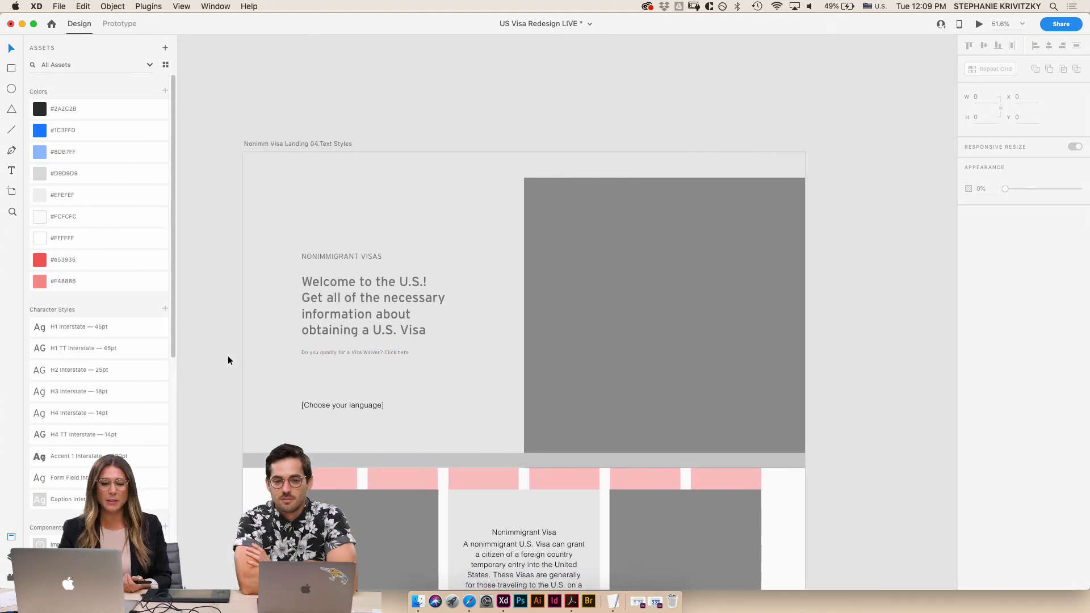
pyautogui.hscroll(-1, 227, 356)
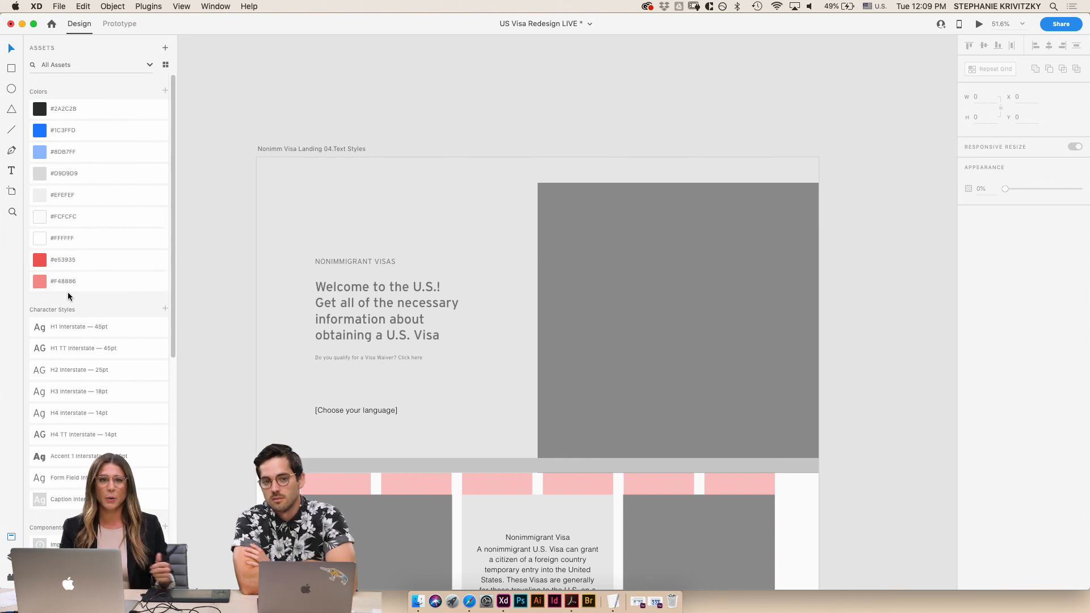
pyautogui.scroll(-5, 80, 340)
pyautogui.scroll(-6, 105, 375)
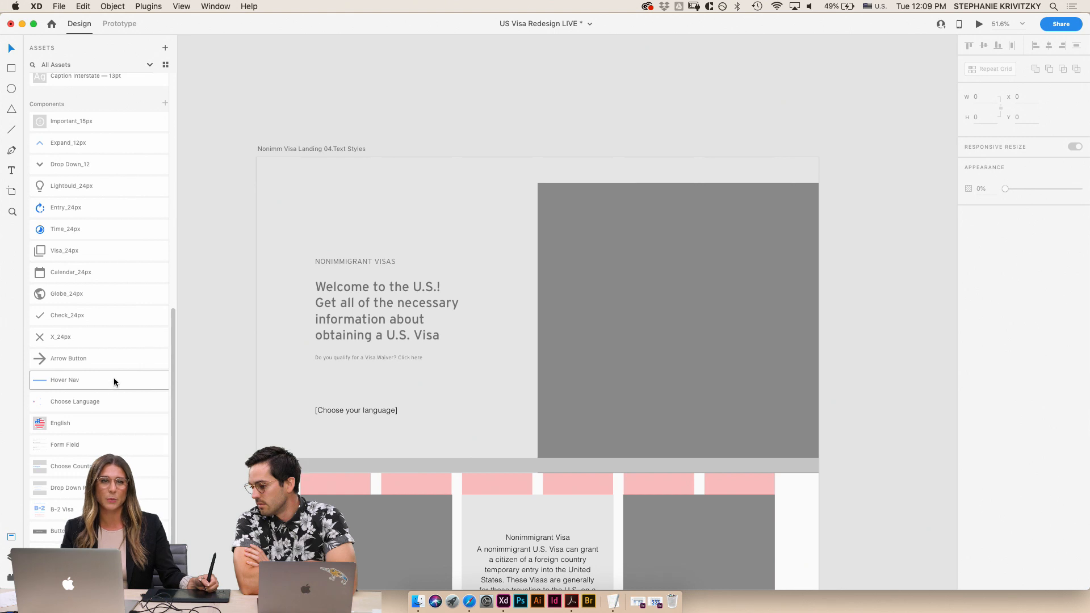
pyautogui.scroll(8, 116, 379)
pyautogui.scroll(2, 117, 380)
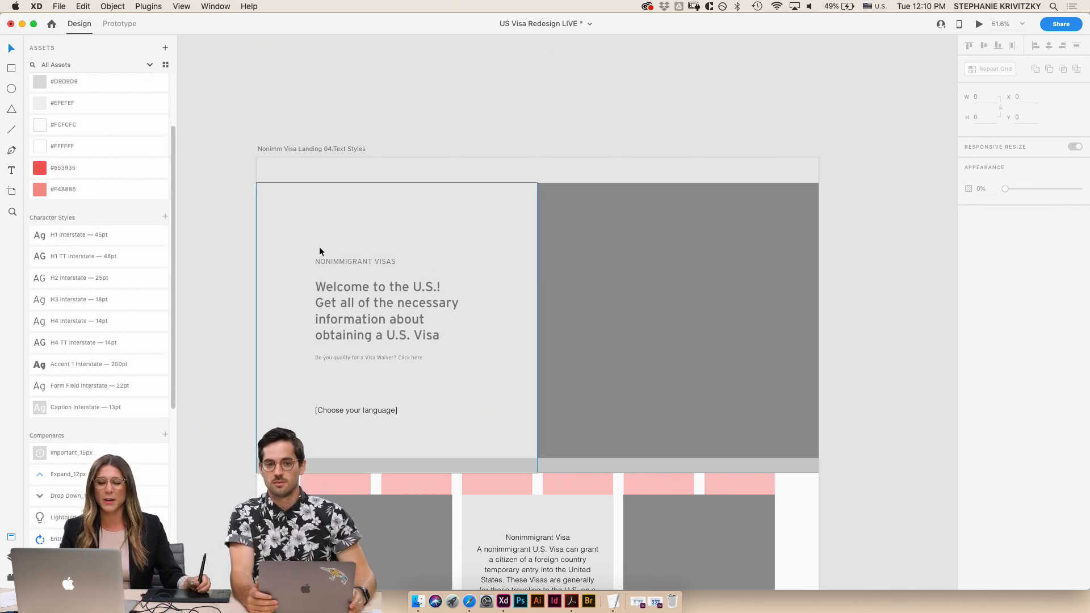
# - Check the hero's NONIMMIGRANT VISAS text style, then apply the H2 Interstate — 25pt character style to the Nonimmigrant Visa heading between the gray image boxes
pyautogui.click(350, 260)
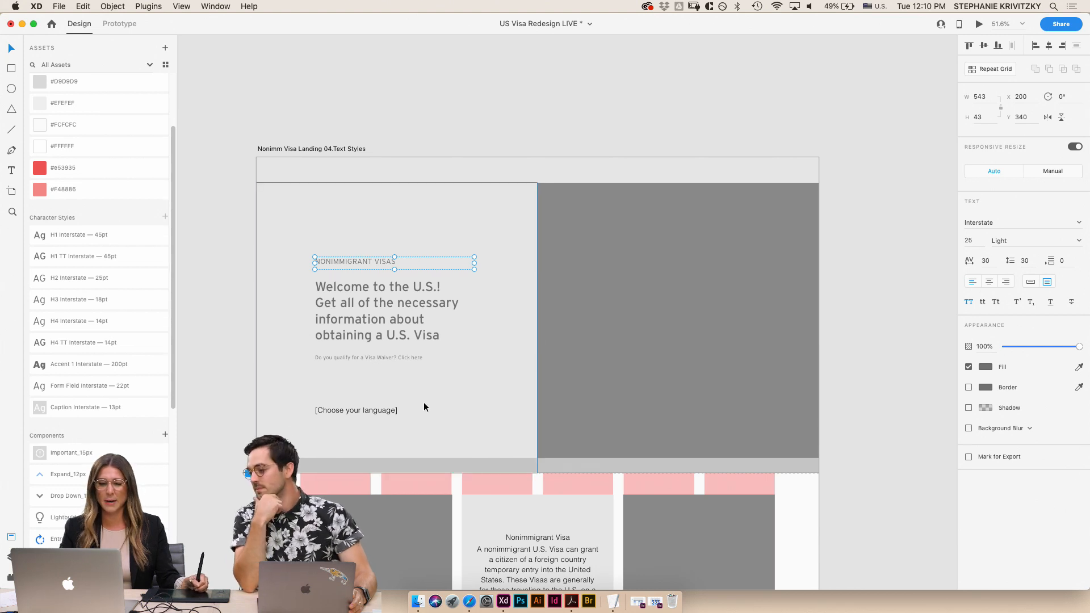
pyautogui.scroll(-5, 539, 403)
pyautogui.scroll(5, 556, 414)
pyautogui.scroll(-3, 555, 414)
pyautogui.click(534, 357)
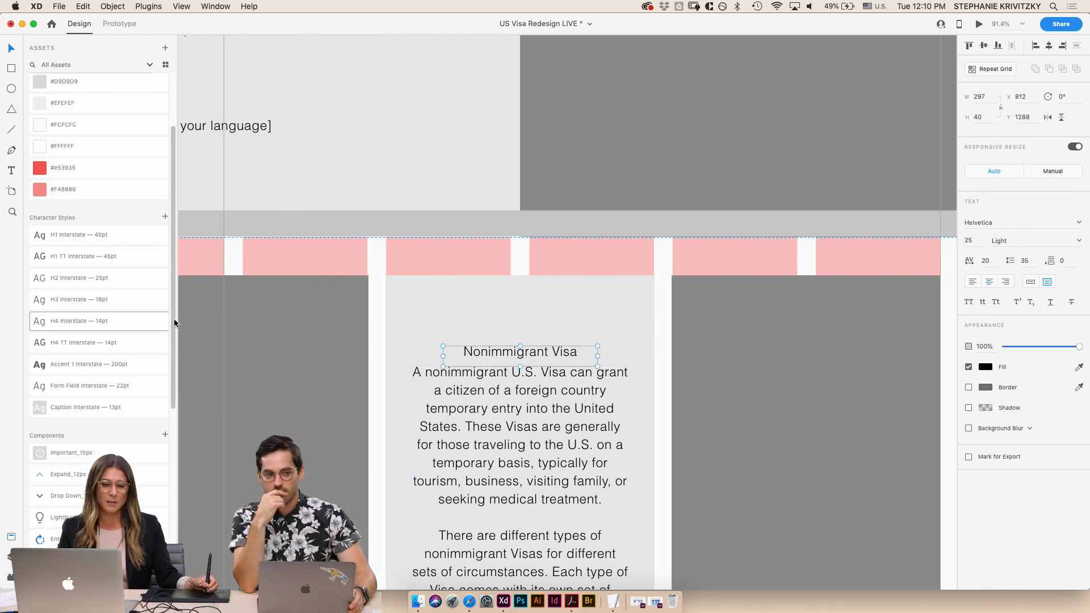
pyautogui.click(90, 278)
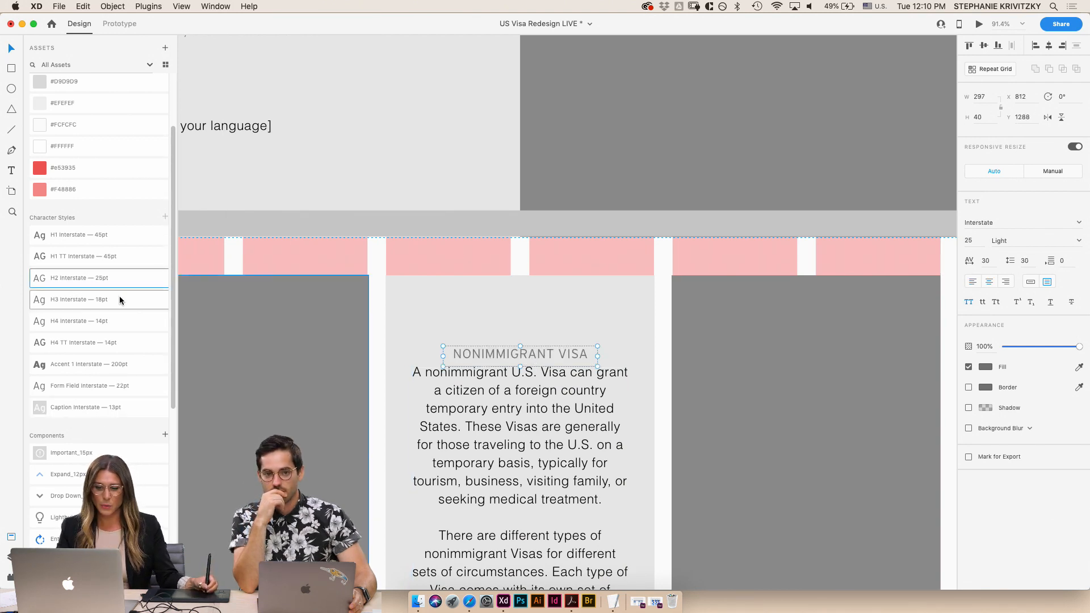
# - Apply the H4 Interstate — 14pt character style to the body paragraph below the Nonimmigrant Visa heading
pyautogui.click(537, 409)
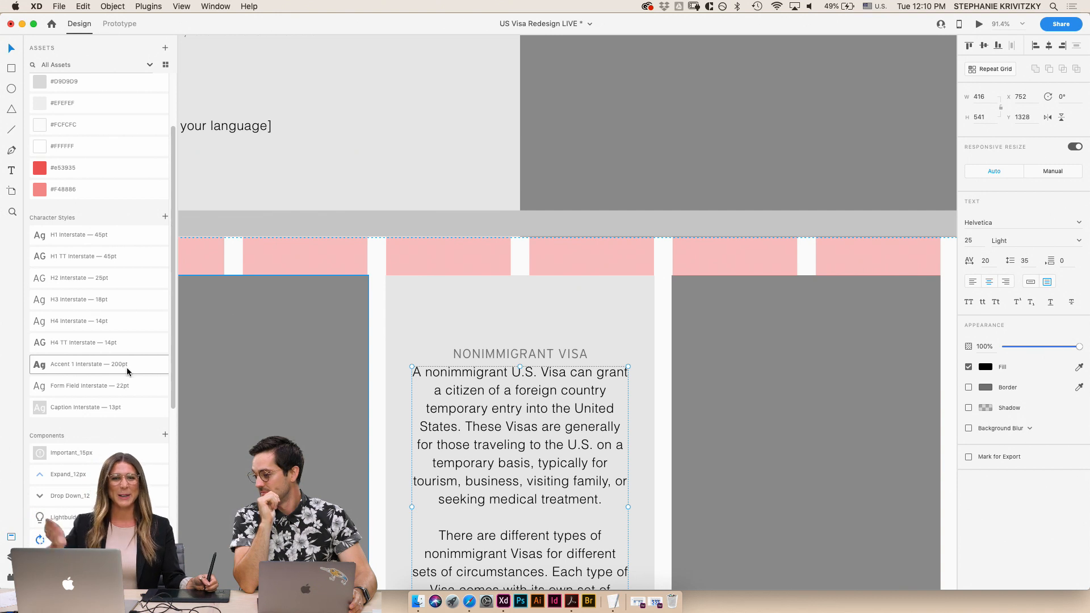
pyautogui.scroll(-4, 358, 395)
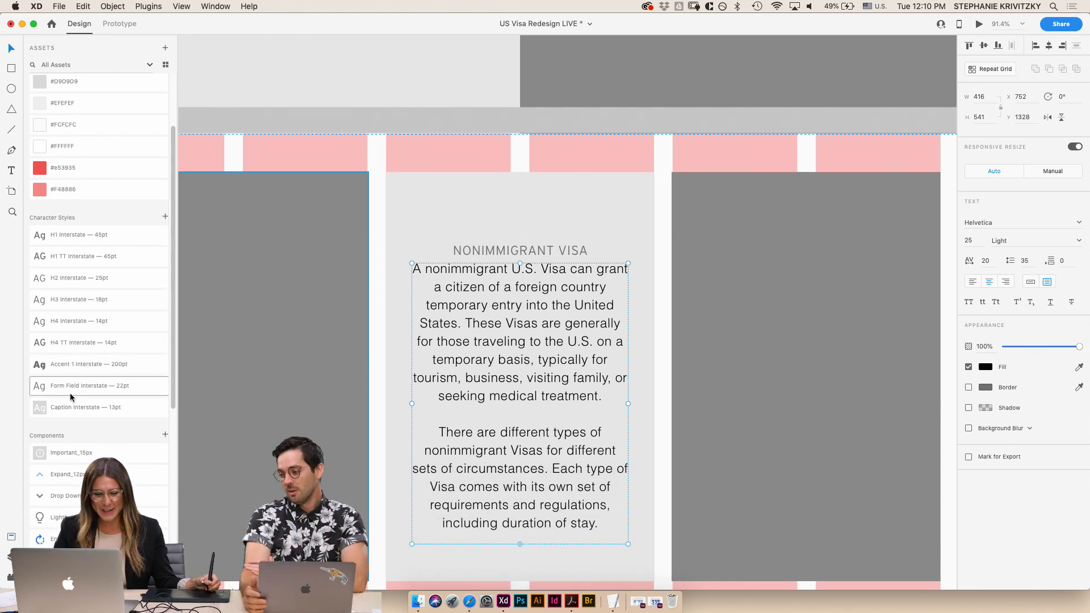
pyautogui.click(110, 321)
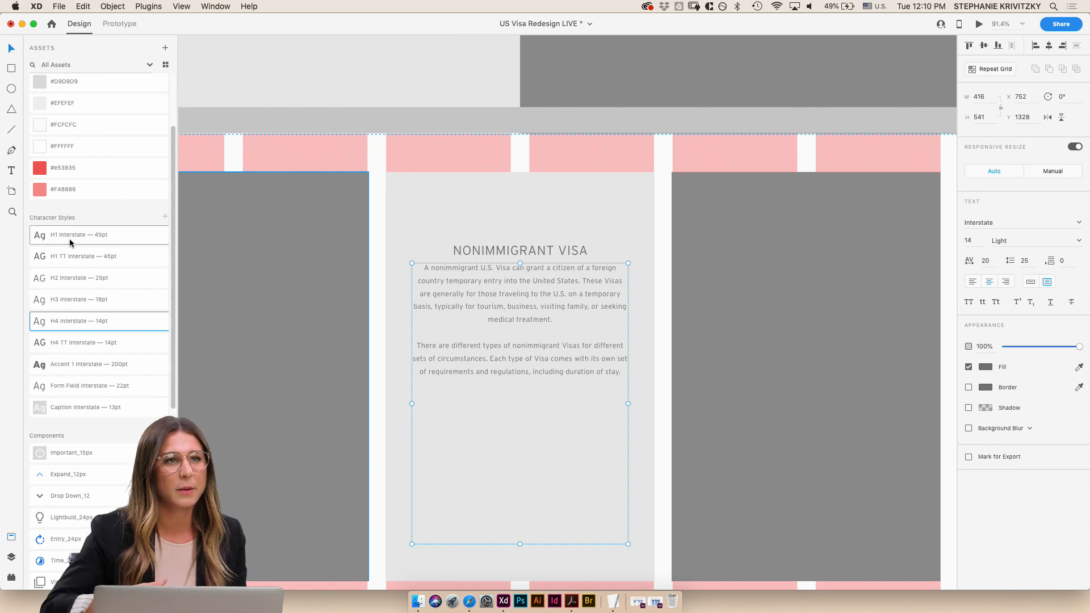
# - Apply the H1 Interstate — 45pt character style to the Nonimmigrant Visa body paragraph and open that style's name for editing
pyautogui.moveTo(69, 239)
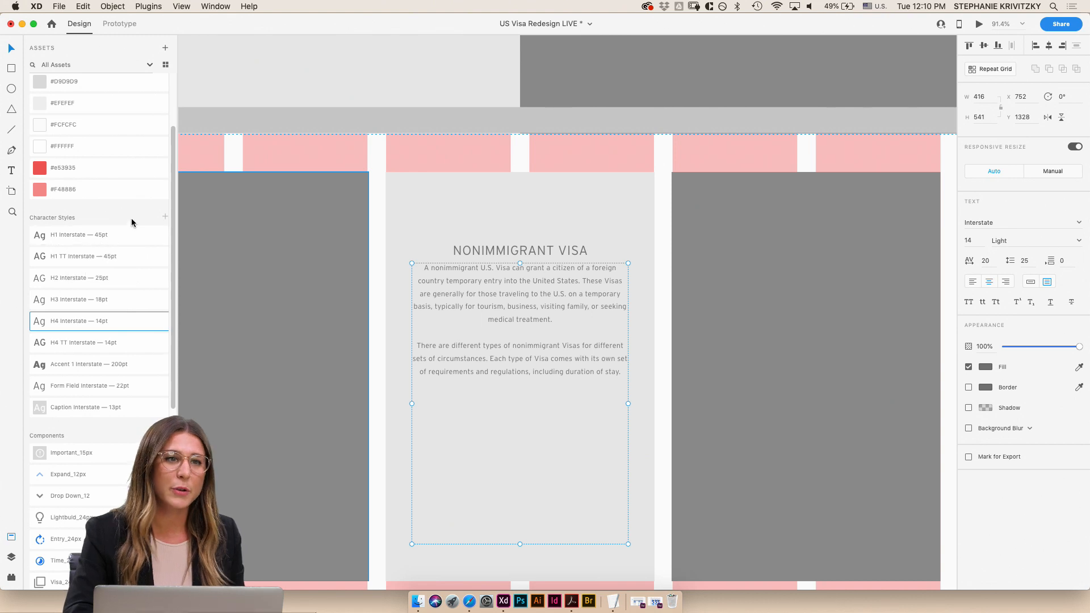
pyautogui.click(62, 237)
pyautogui.doubleClick(63, 238)
pyautogui.press('Left')
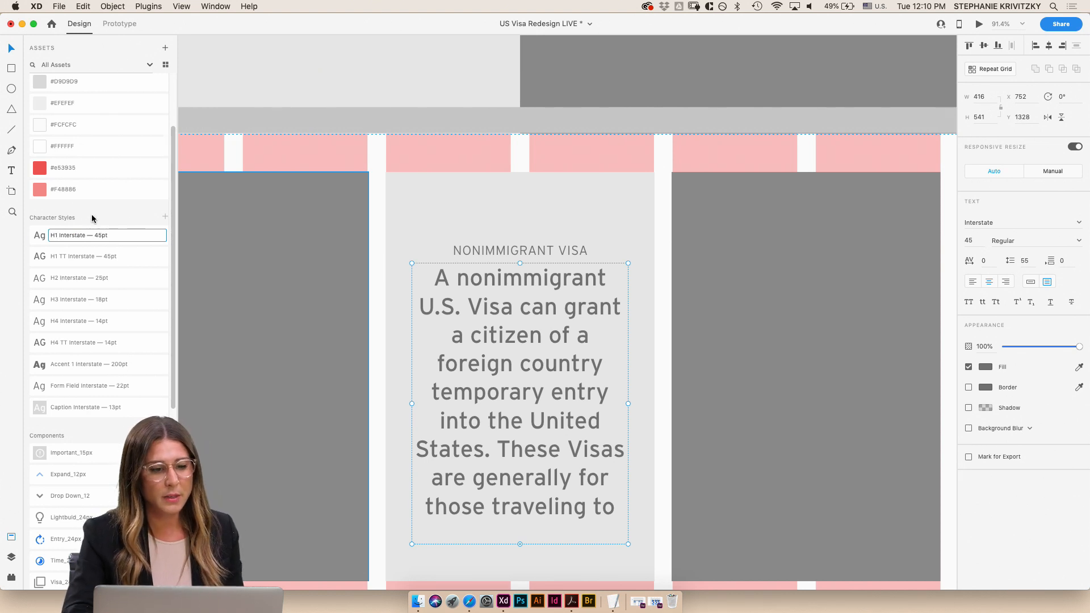
pyautogui.press('Return')
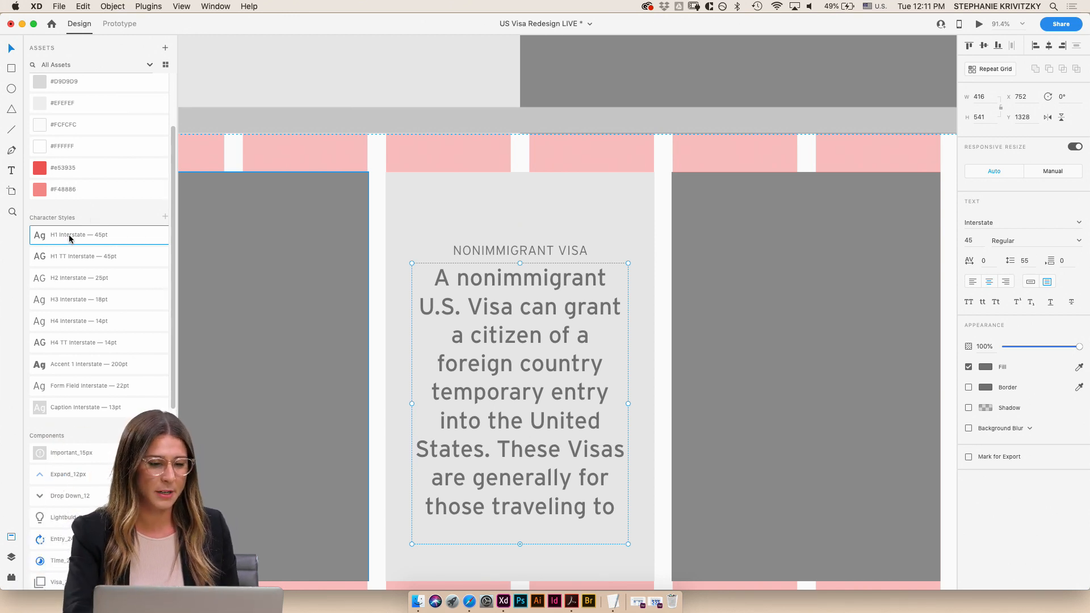
# - Apply the H4 Interstate — 14pt character style to the body paragraph below the Nonimmigrant Visa heading
pyautogui.moveTo(70, 238)
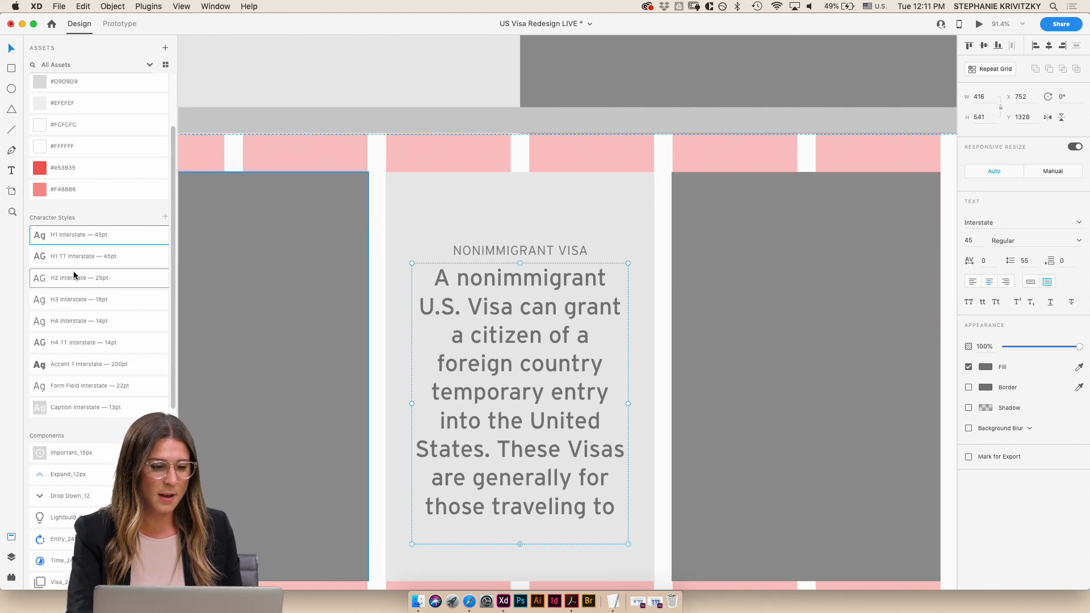
pyautogui.click(73, 316)
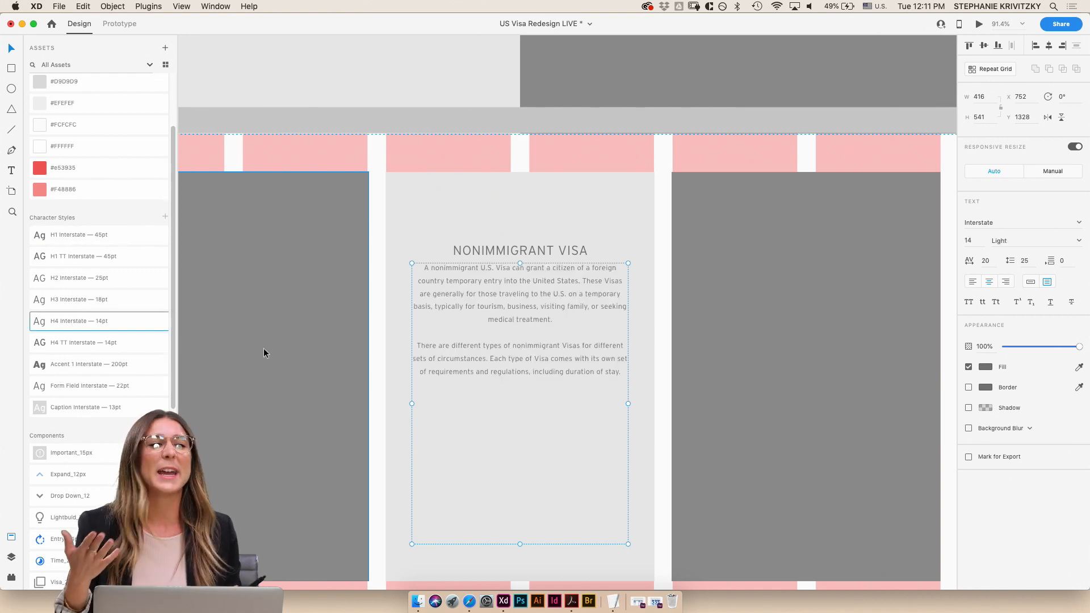
# - Apply the H2 Interstate — 25pt character style to the "The Four Basic Steps" heading
pyautogui.scroll(-3, 263, 349)
pyautogui.scroll(-2, 91, 341)
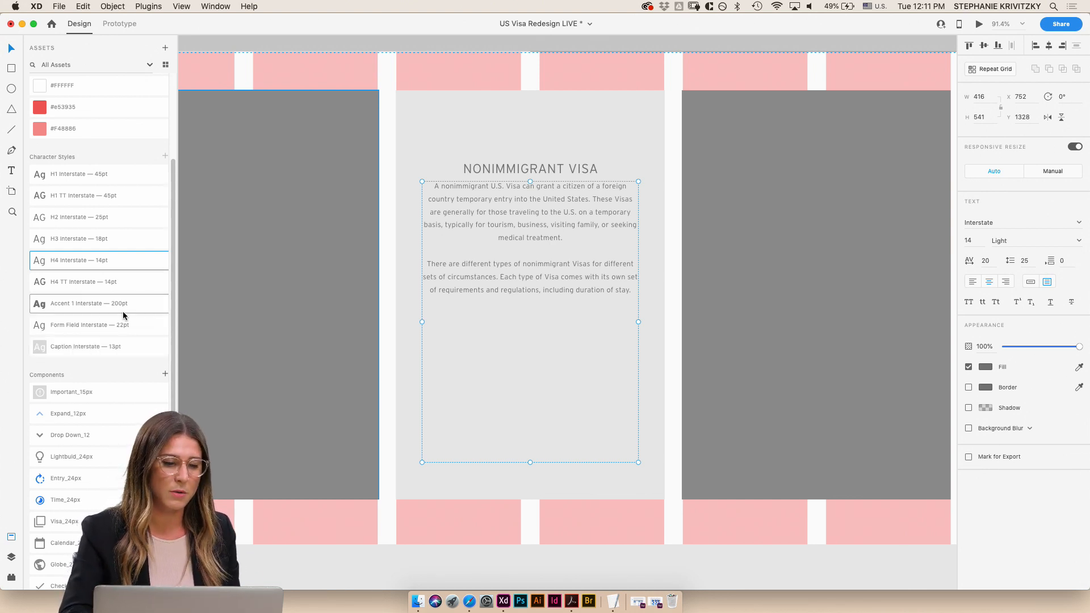
pyautogui.scroll(-5, 288, 350)
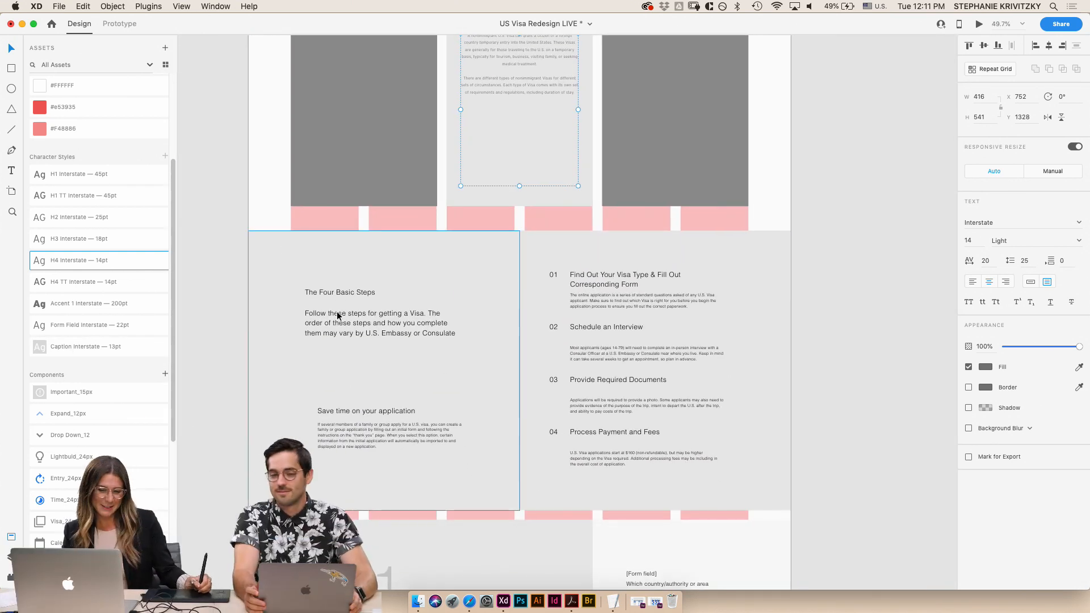
pyautogui.click(340, 293)
pyautogui.click(79, 281)
# - Apply the H1 Interstate — 45pt character style to the "Follow these steps" paragraph and enlarge its text box to about 631 wide by 346 high
pyautogui.click(343, 316)
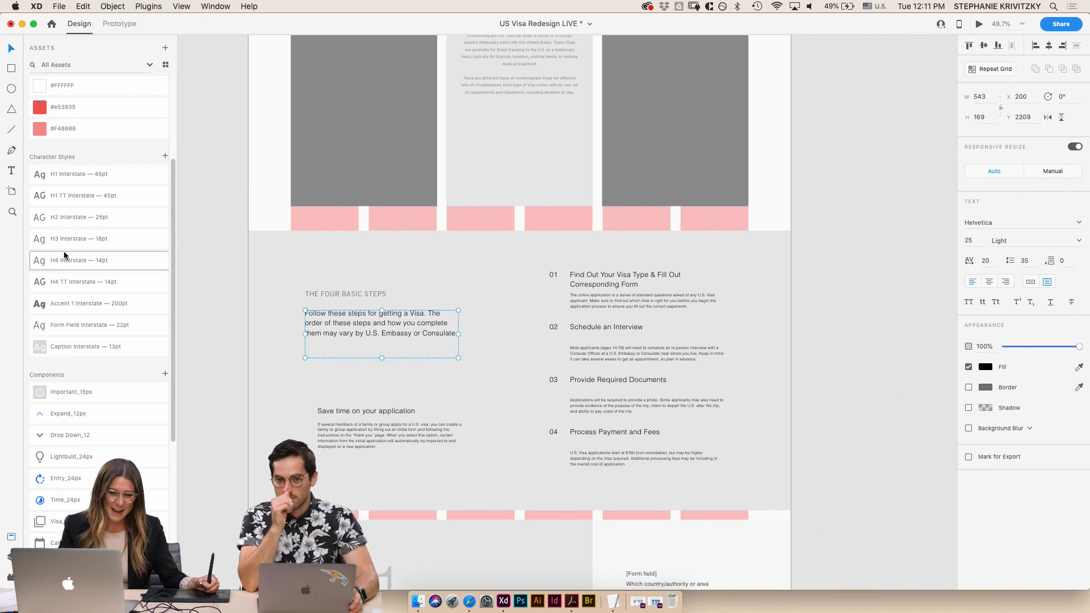
pyautogui.click(108, 176)
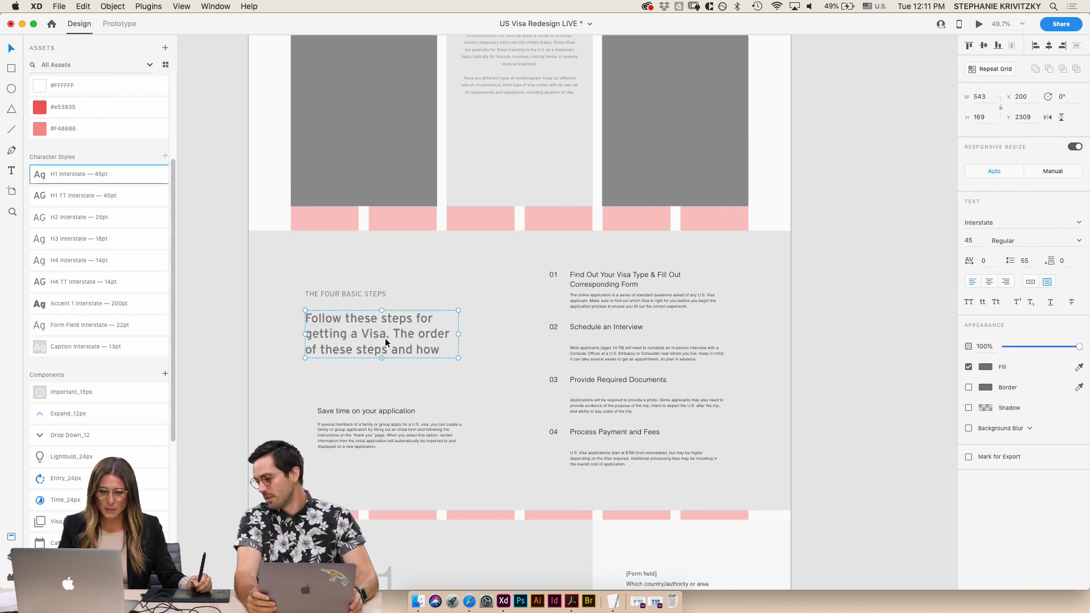
pyautogui.moveTo(380, 358); pyautogui.dragTo(384, 401)
pyautogui.click(110, 198)
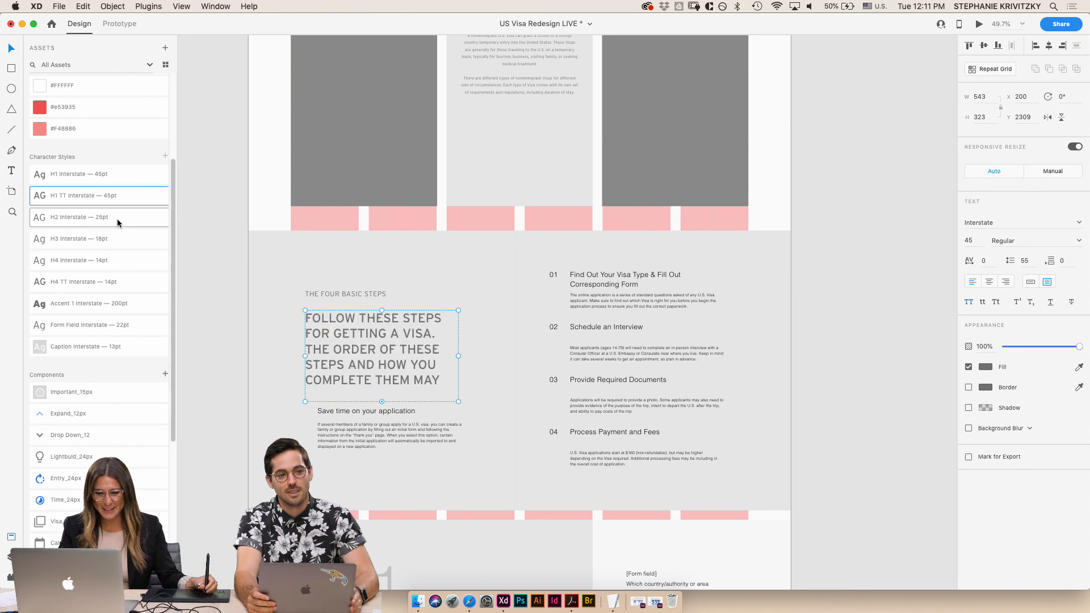
pyautogui.click(108, 175)
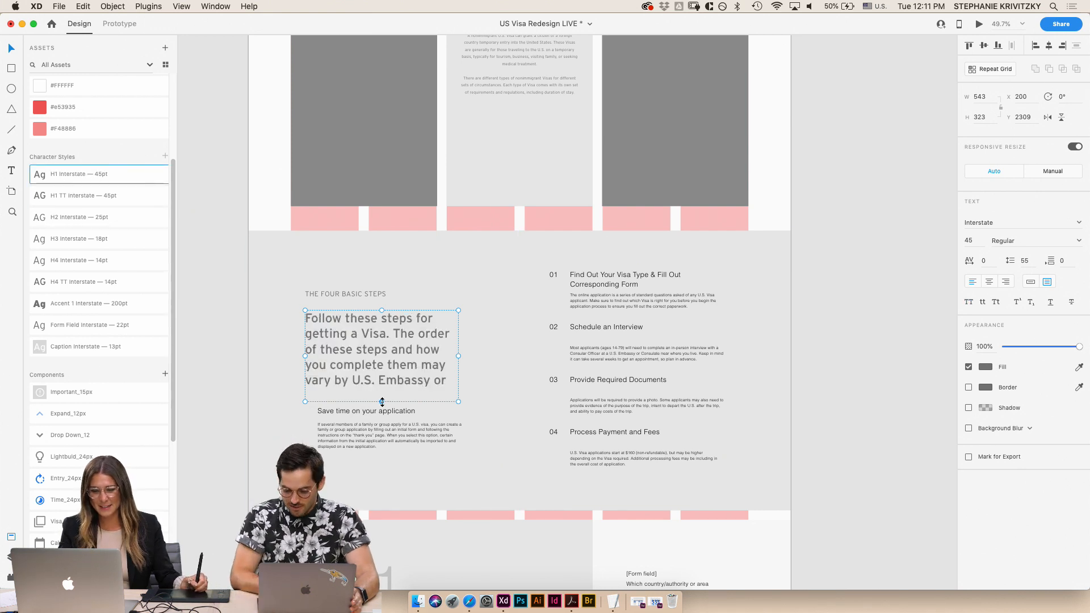
pyautogui.moveTo(381, 401); pyautogui.dragTo(394, 427)
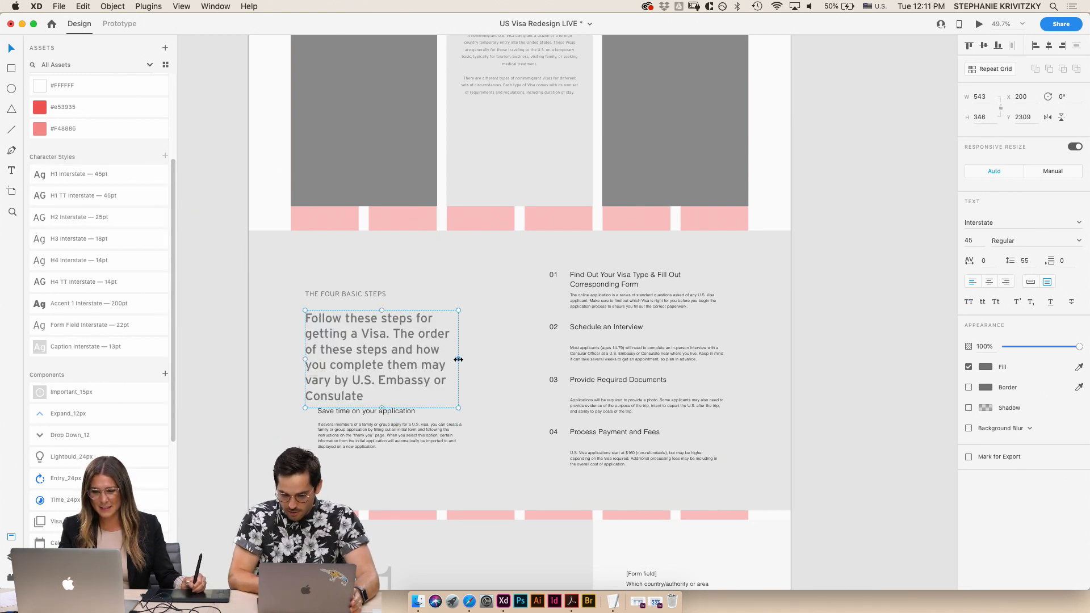
pyautogui.moveTo(458, 359); pyautogui.dragTo(484, 359)
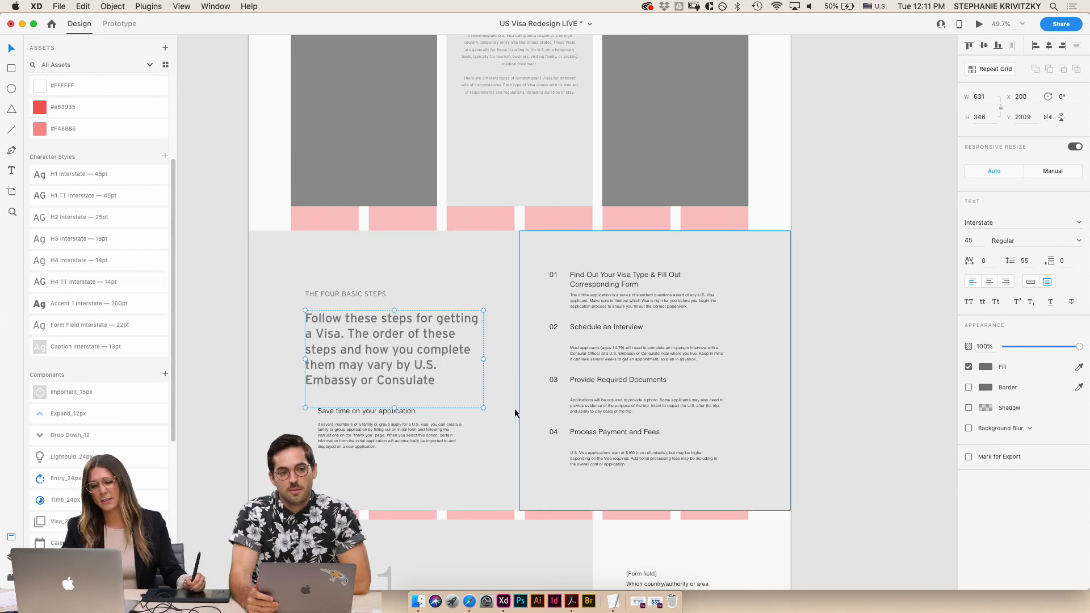
# - Apply H4 TT Interstate — 14pt to the "Save time on your application" heading and H4 Interstate — 14pt to the paragraph below it
pyautogui.scroll(-2, 455, 382)
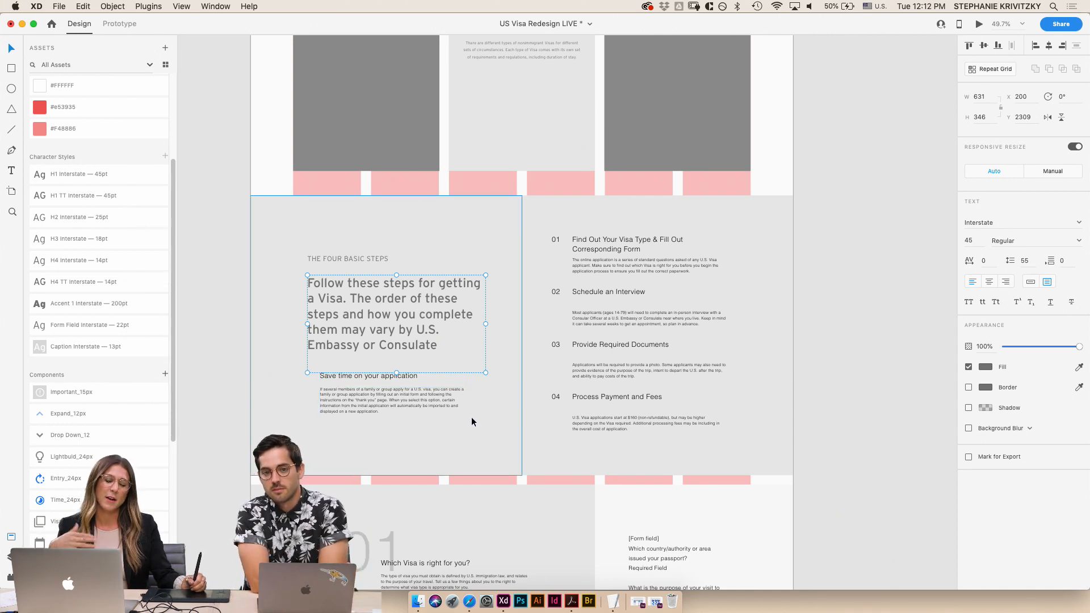
pyautogui.scroll(-2, 414, 374)
pyautogui.click(387, 318)
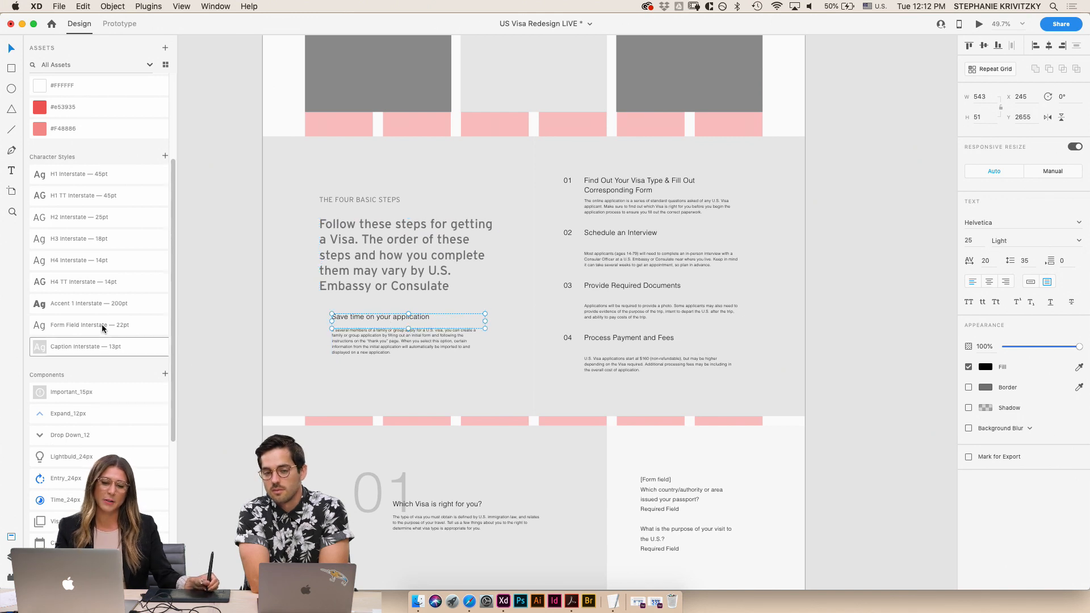
pyautogui.click(104, 279)
pyautogui.click(371, 333)
pyautogui.click(106, 262)
# - Move the "Save time on your application" body paragraph up closer to its heading, to about Y 2688
pyautogui.scroll(3, 644, 237)
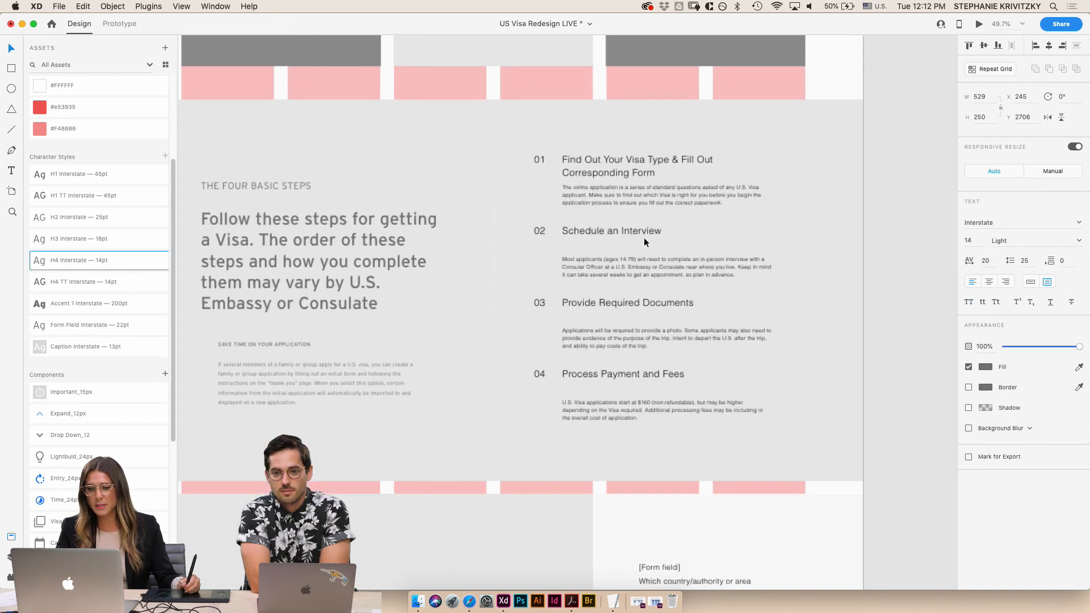
pyautogui.scroll(4, 644, 238)
pyautogui.moveTo(294, 374)
pyautogui.mouseDown()
pyautogui.moveTo(276, 356)
pyautogui.moveTo(277, 381)
pyautogui.mouseUp()
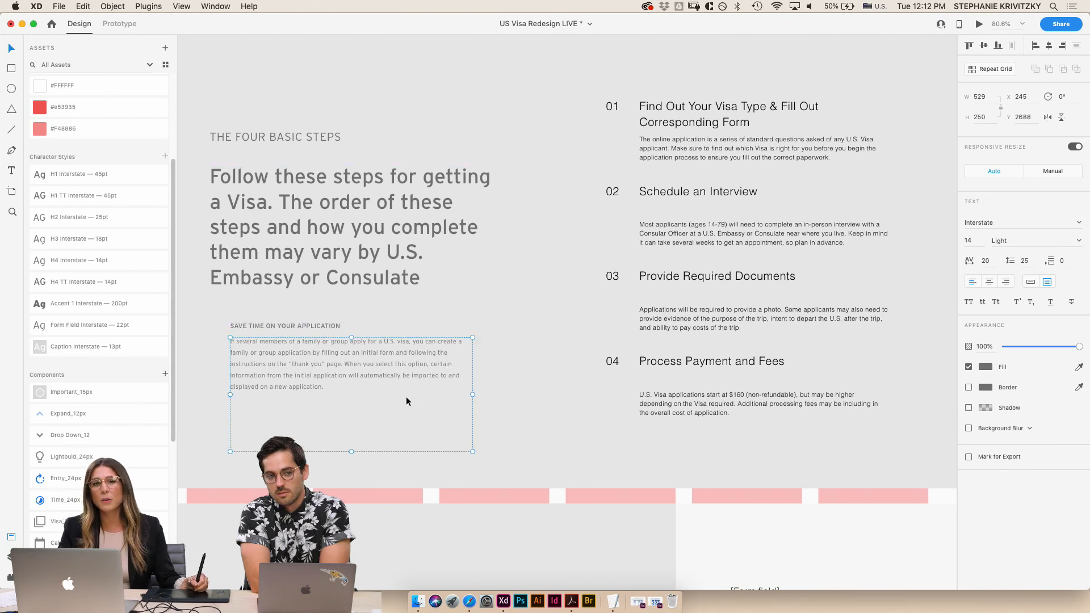
# - Shorten the repeat grid of the four numbered steps to a height of about 717
pyautogui.click(610, 116)
pyautogui.doubleClick(672, 110)
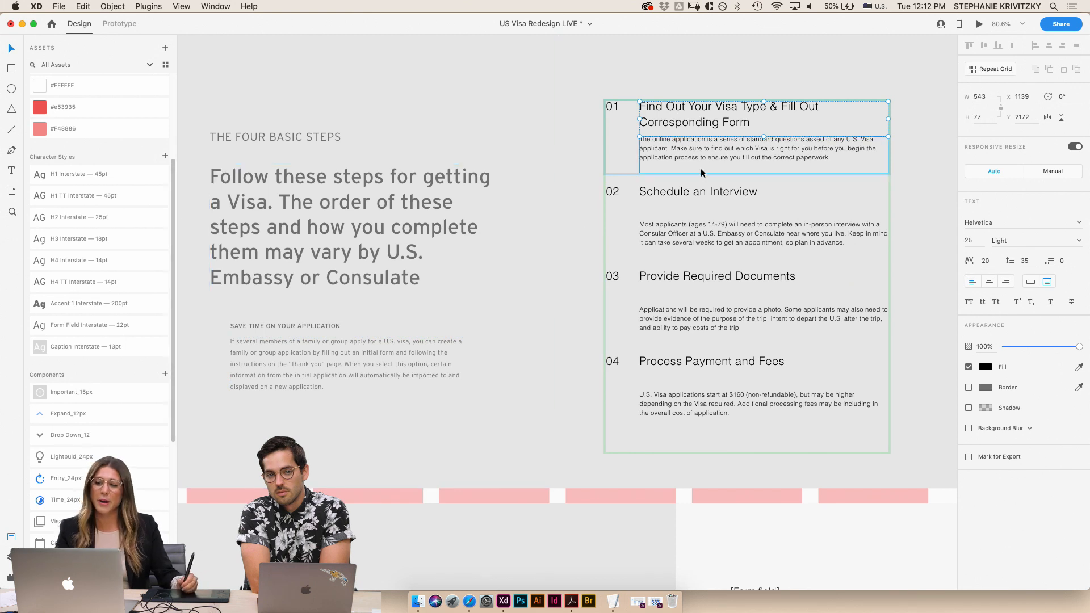
pyautogui.hscroll(3, 693, 182)
pyautogui.scroll(1, 693, 181)
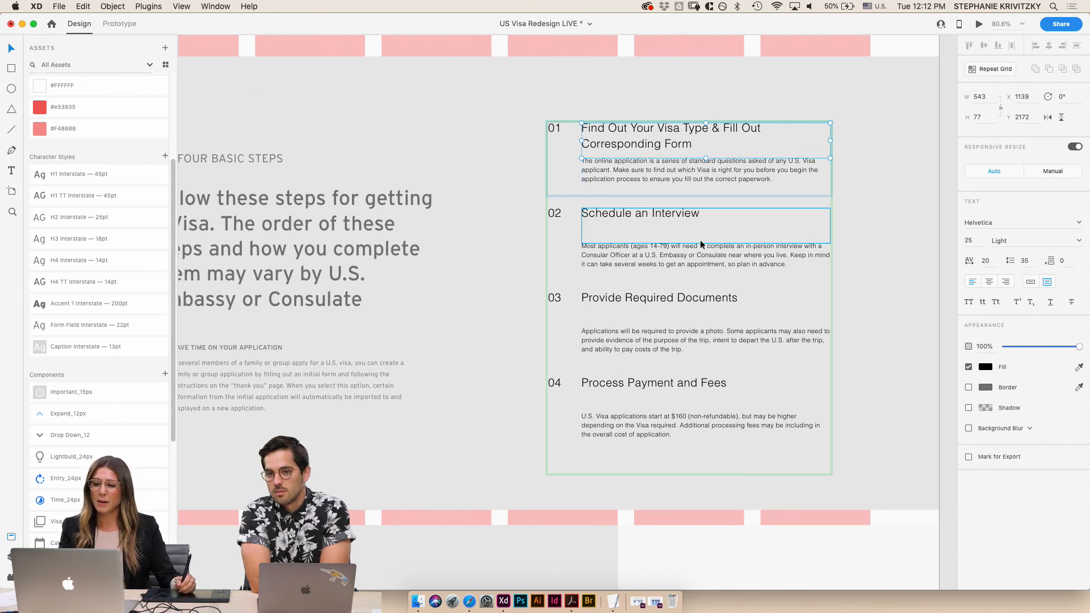
pyautogui.click(510, 332)
pyautogui.doubleClick(581, 164)
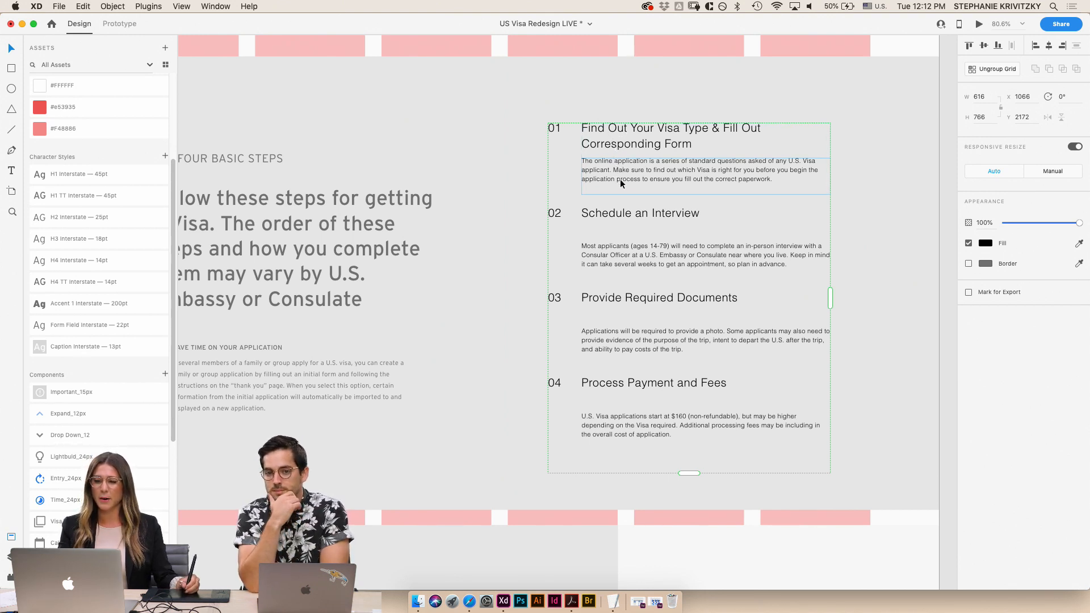
pyautogui.moveTo(689, 473)
pyautogui.mouseDown()
pyautogui.moveTo(686, 207)
pyautogui.moveTo(692, 508)
pyautogui.moveTo(705, 483)
pyautogui.moveTo(691, 453)
pyautogui.mouseUp()
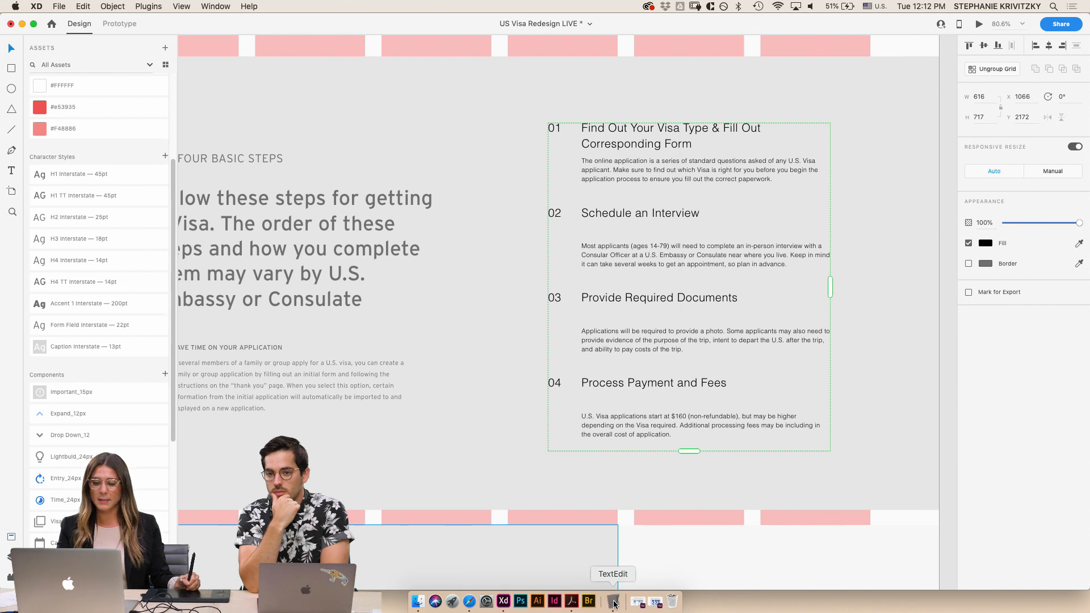
# - Switch to TextEdit to check the US Visa Site Copy document and return to the XD design
pyautogui.click(613, 602)
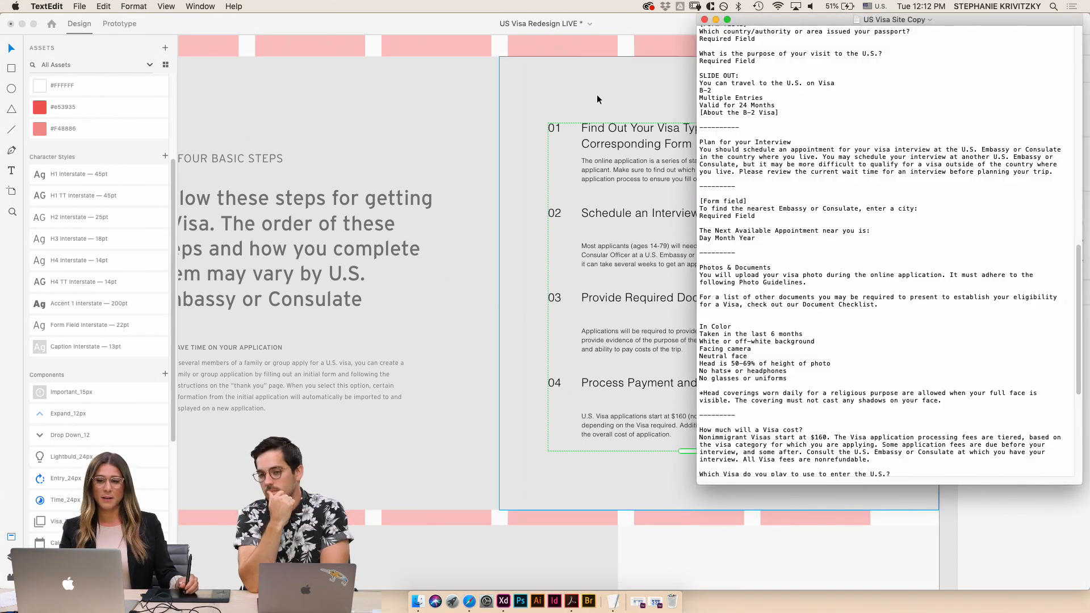
pyautogui.click(596, 161)
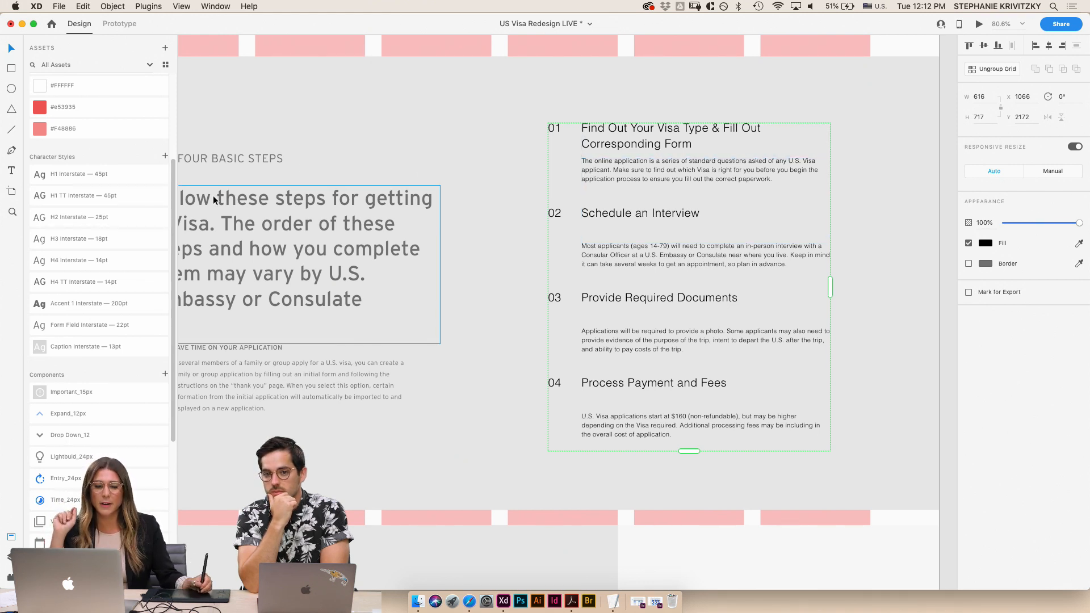
# - Apply H4 TT Interstate — 14pt to the titles and H4 Interstate — 14pt to the descriptions in the four-step repeat grid
pyautogui.doubleClick(652, 142)
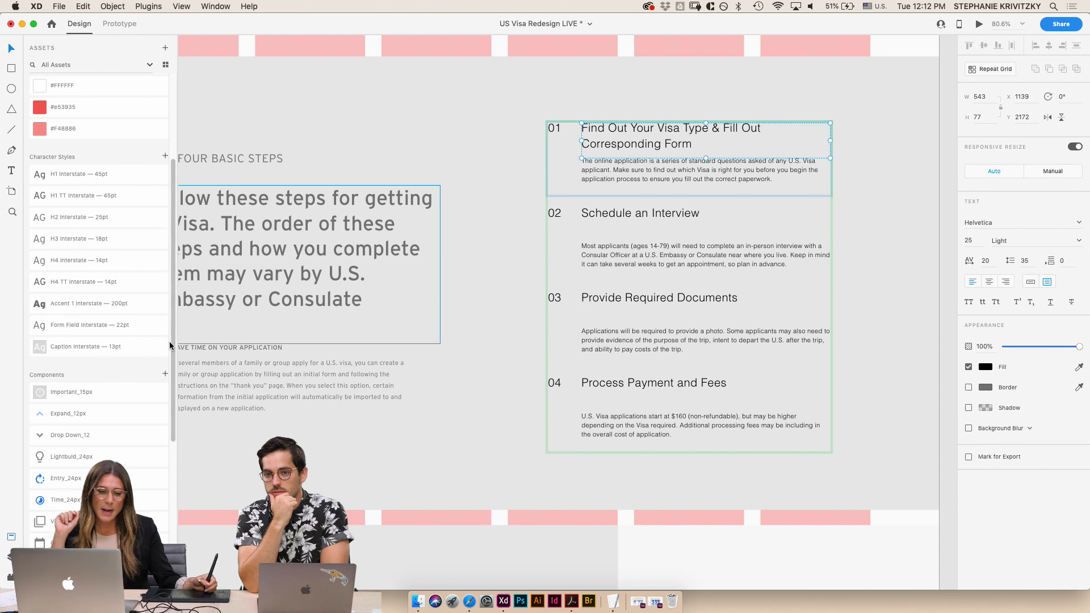
pyautogui.click(86, 284)
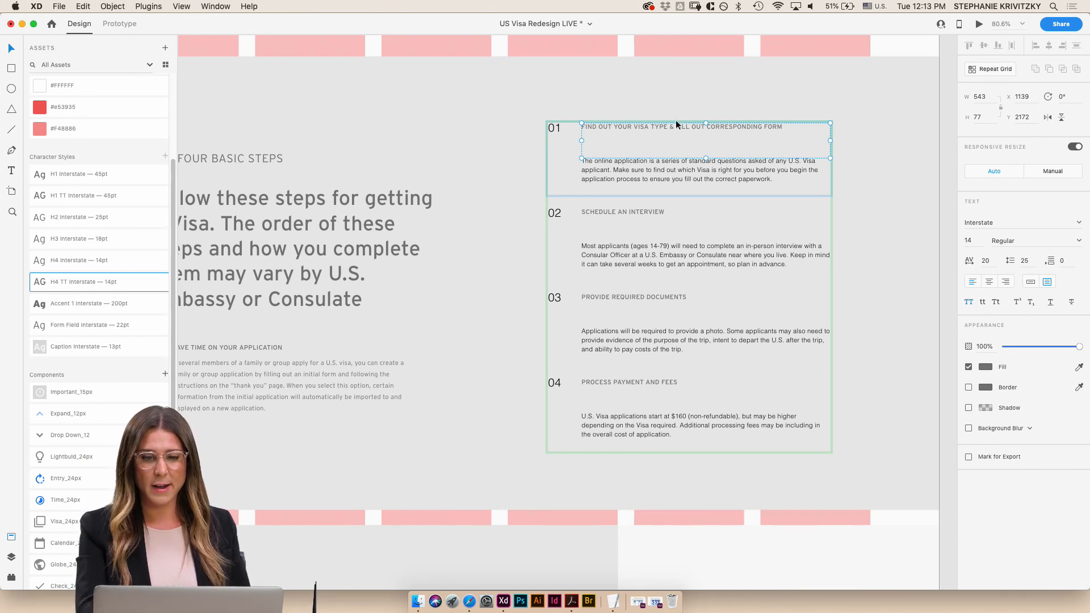
pyautogui.click(982, 301)
pyautogui.press('super+z')
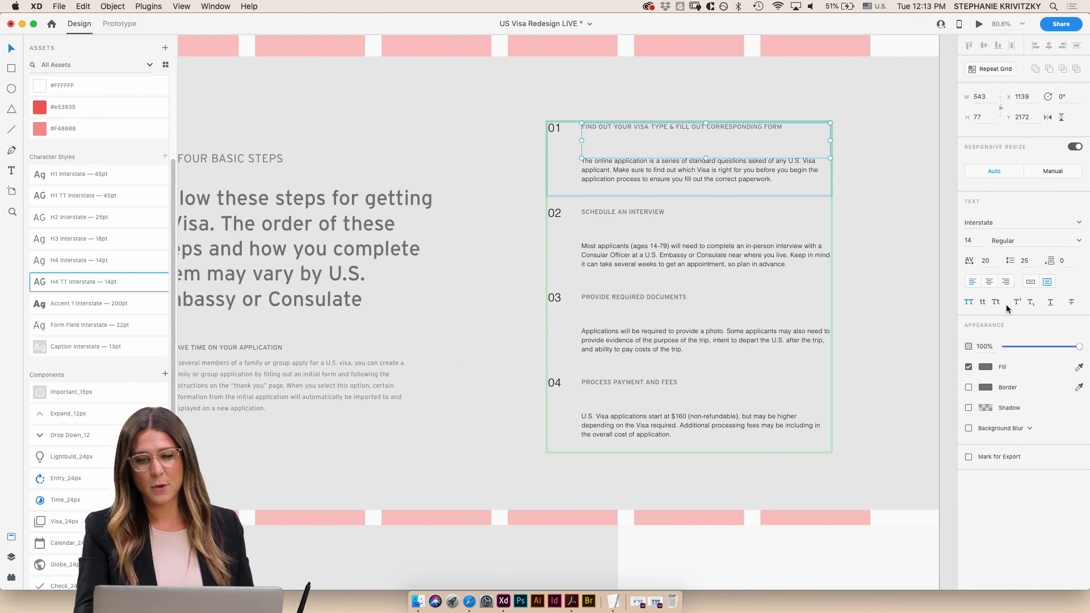
pyautogui.click(591, 184)
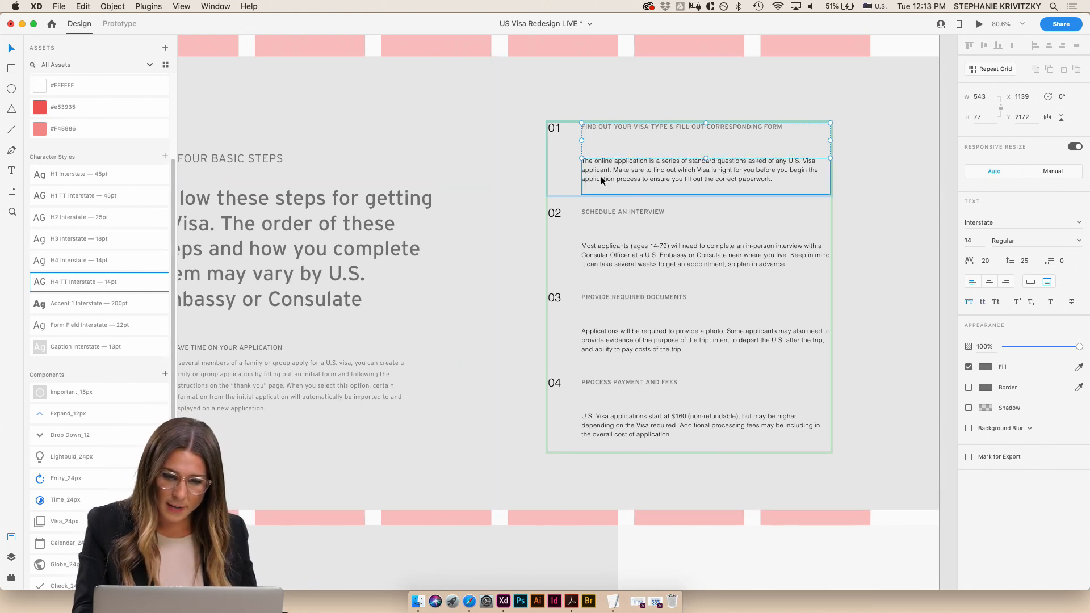
pyautogui.click(80, 261)
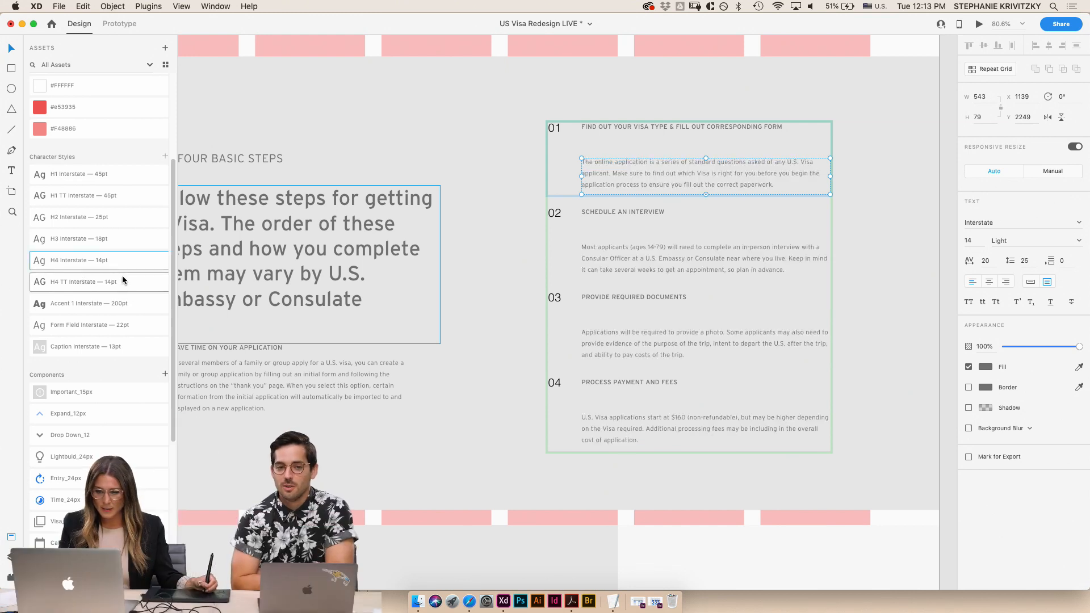
# - Try the H2 — 25pt, H4 — 14pt and H3 — 18pt styles on the step titles, then reapply H4 TT Interstate — 14pt
pyautogui.click(697, 131)
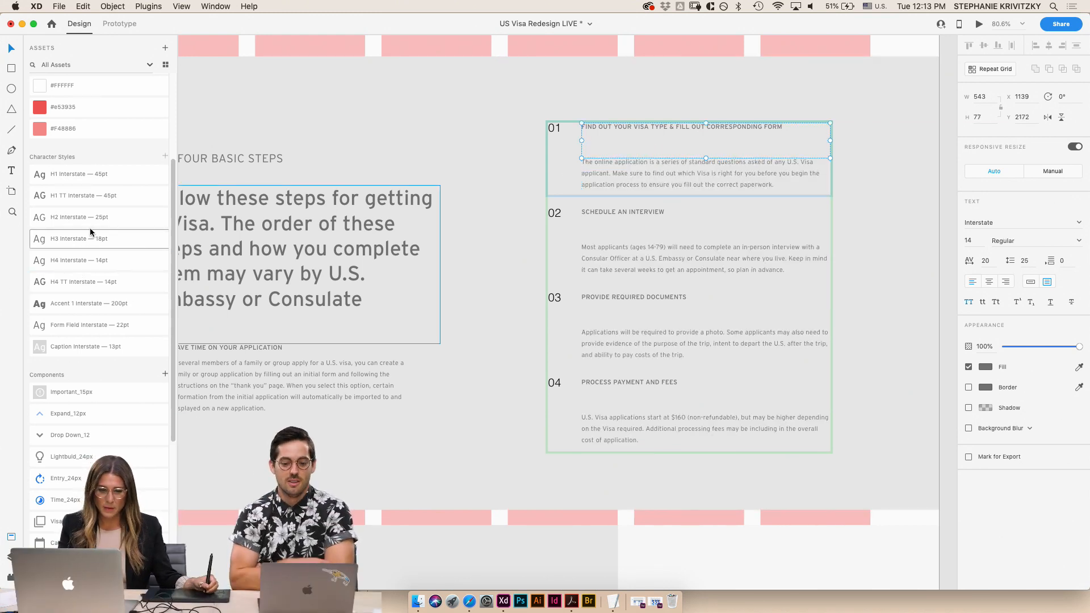
pyautogui.click(115, 218)
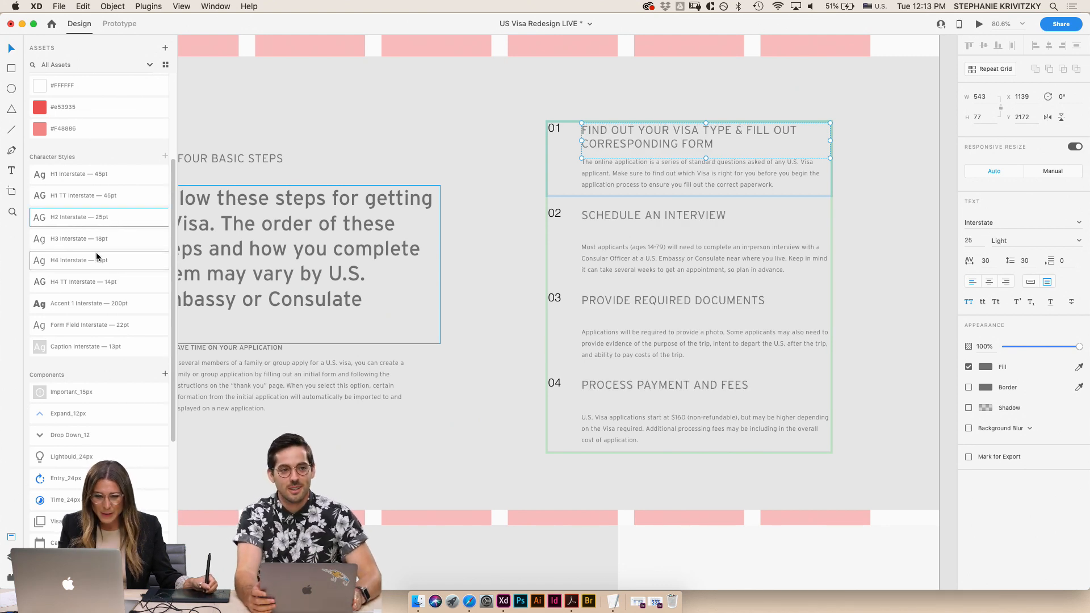
pyautogui.click(86, 260)
pyautogui.click(115, 245)
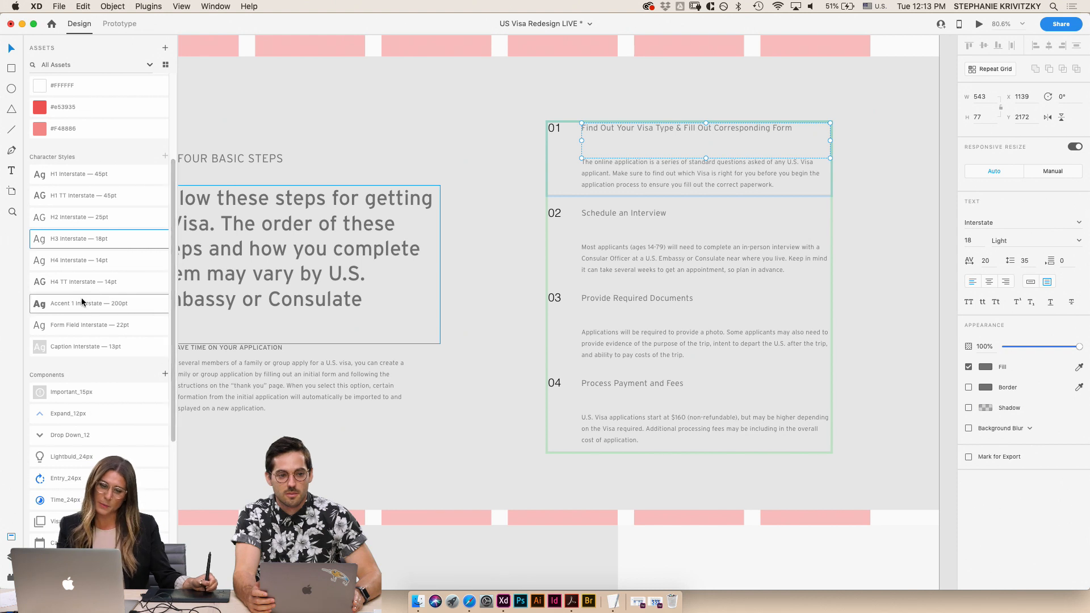
pyautogui.click(94, 280)
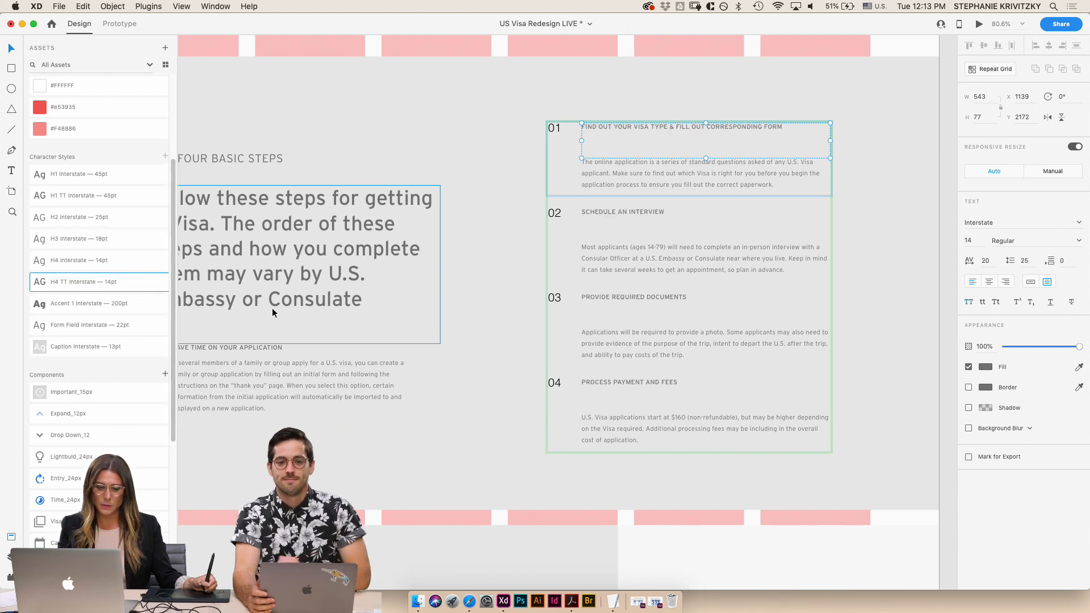
# - Reduce the step titles' text box height to about 31 and move the step descriptions up to about Y 2218
pyautogui.moveTo(706, 158); pyautogui.dragTo(708, 138)
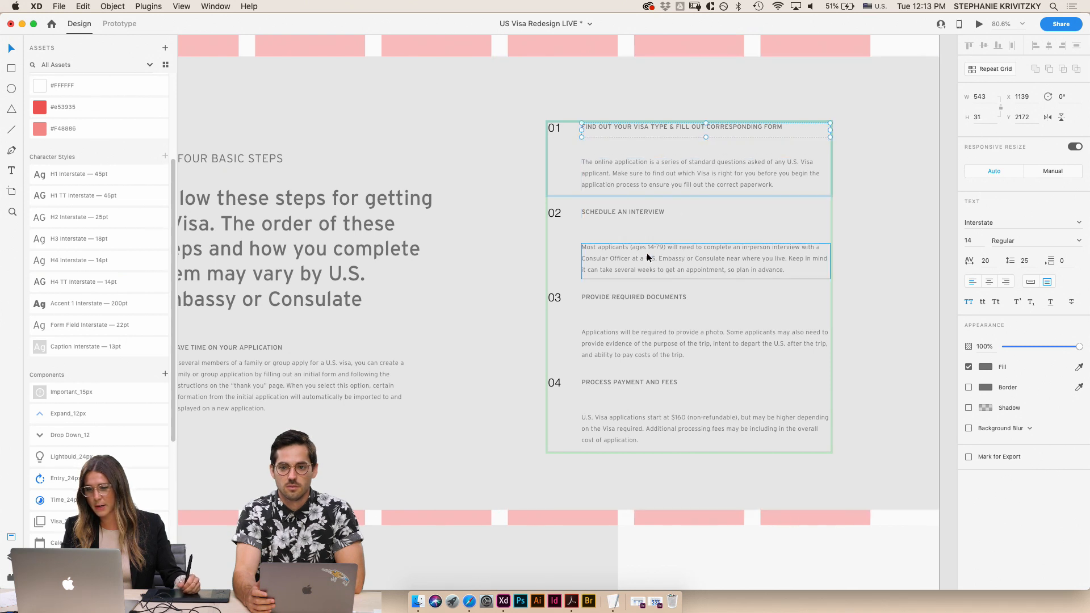
pyautogui.click(602, 168)
pyautogui.click(470, 161)
pyautogui.click(581, 147)
pyautogui.click(591, 179)
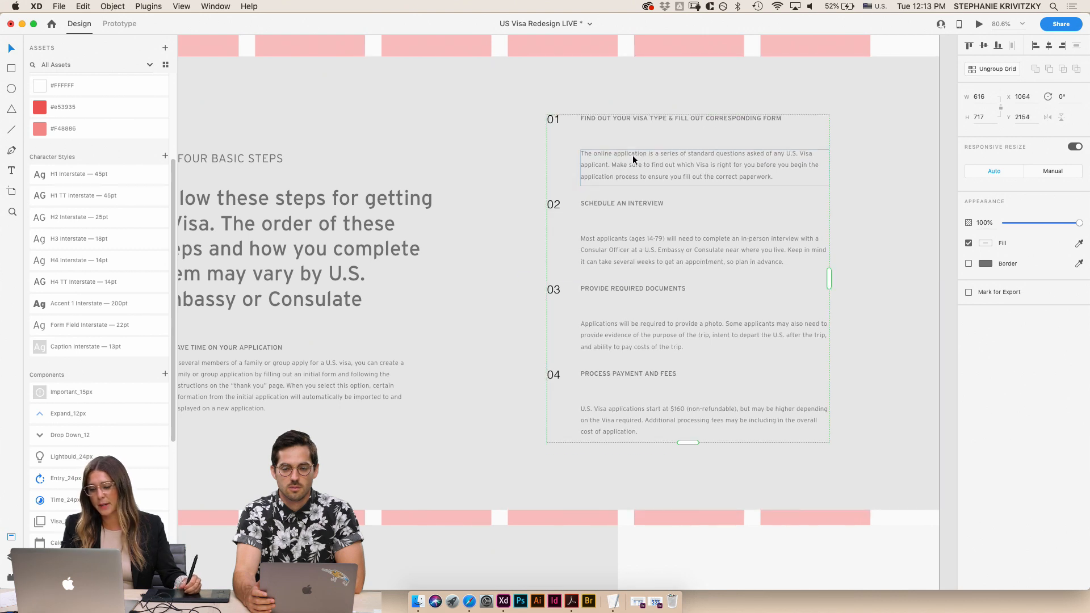
pyautogui.doubleClick(652, 168)
pyautogui.moveTo(652, 170); pyautogui.dragTo(652, 158)
pyautogui.click(655, 193)
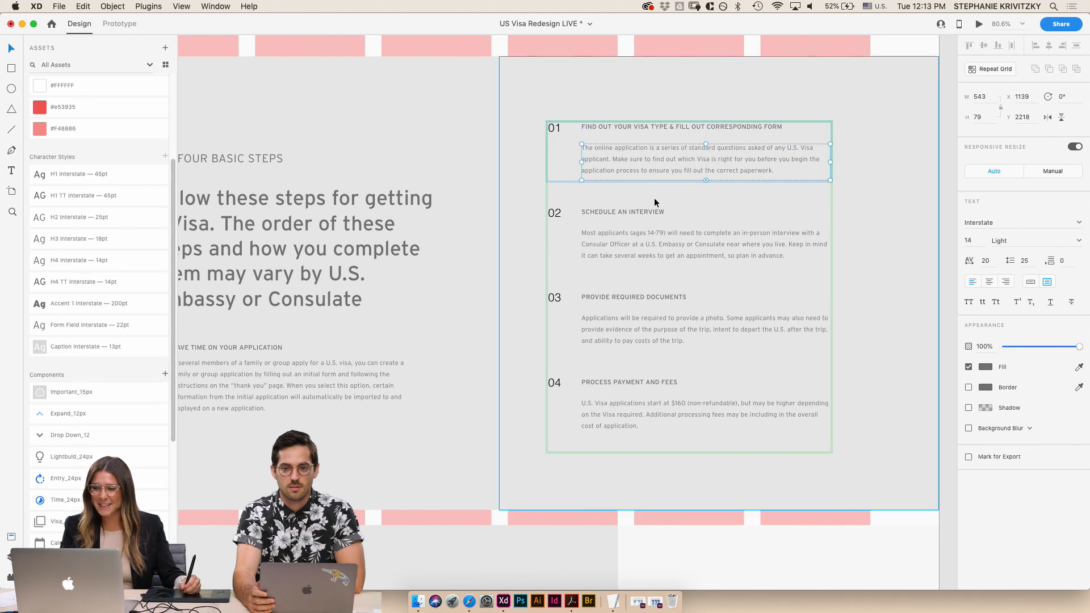
# - Apply the H4 TT Interstate — 14pt character style to the step numbers in the repeat grid and deselect it
pyautogui.click(548, 139)
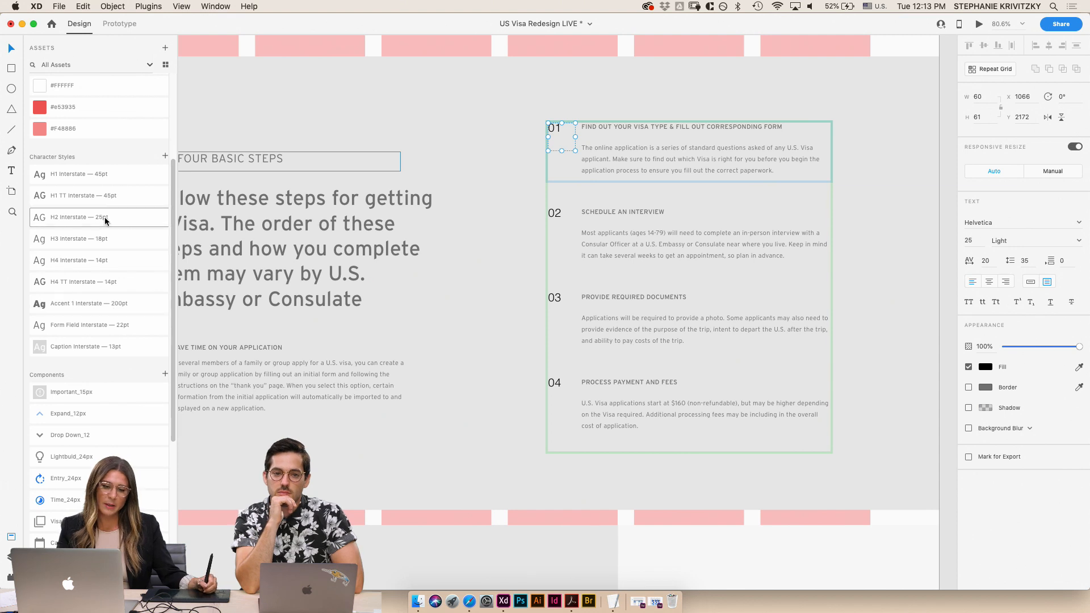
pyautogui.click(94, 284)
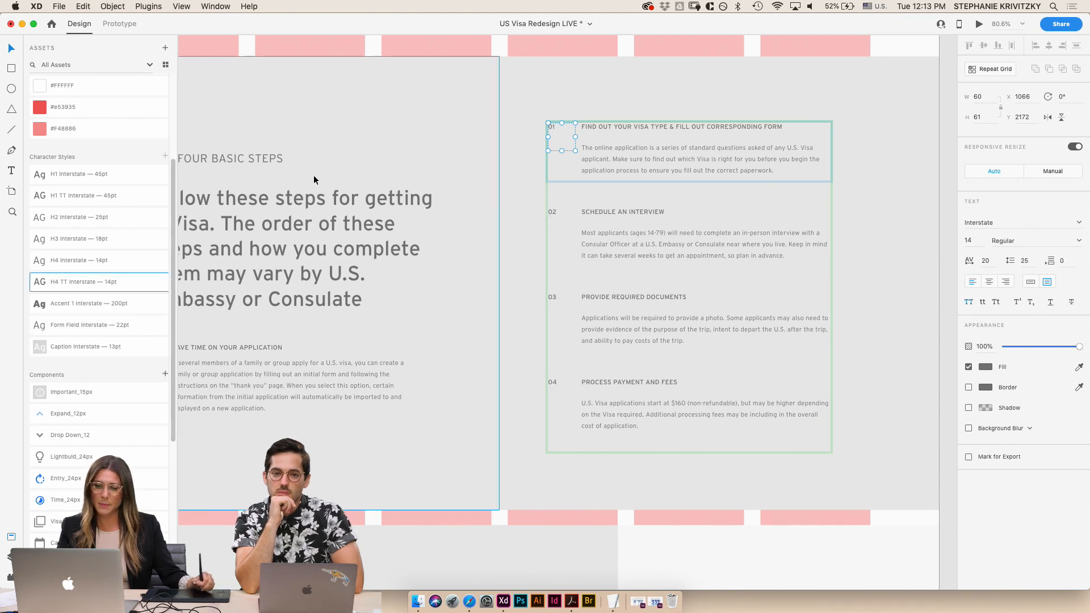
pyautogui.click(468, 238)
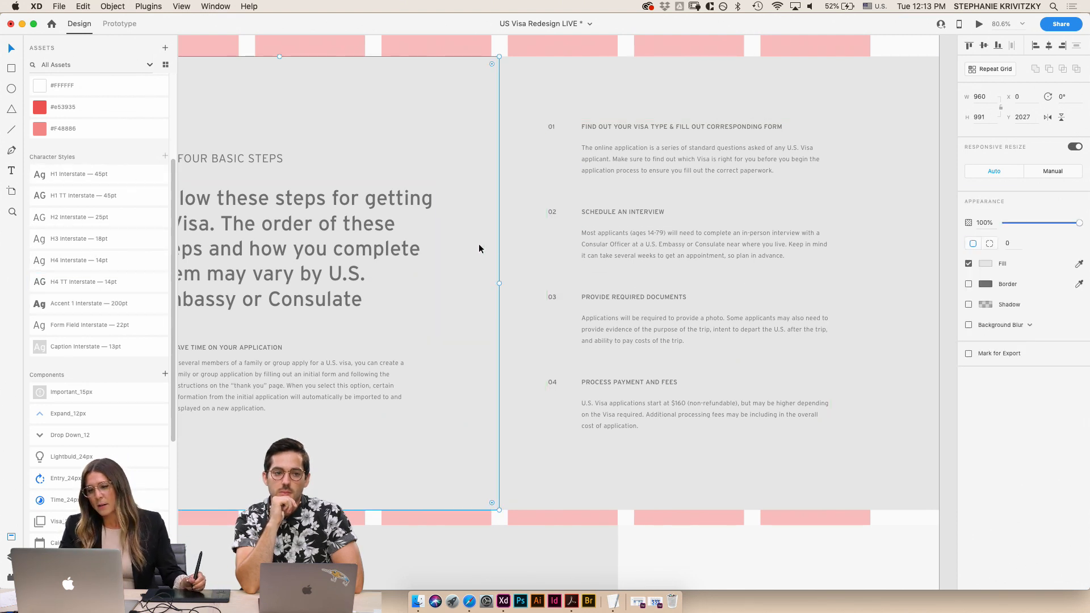
# - Apply the Accent 1 Interstate — 200pt character style to the large 01 numeral in the Visa type section
pyautogui.scroll(-5, 513, 285)
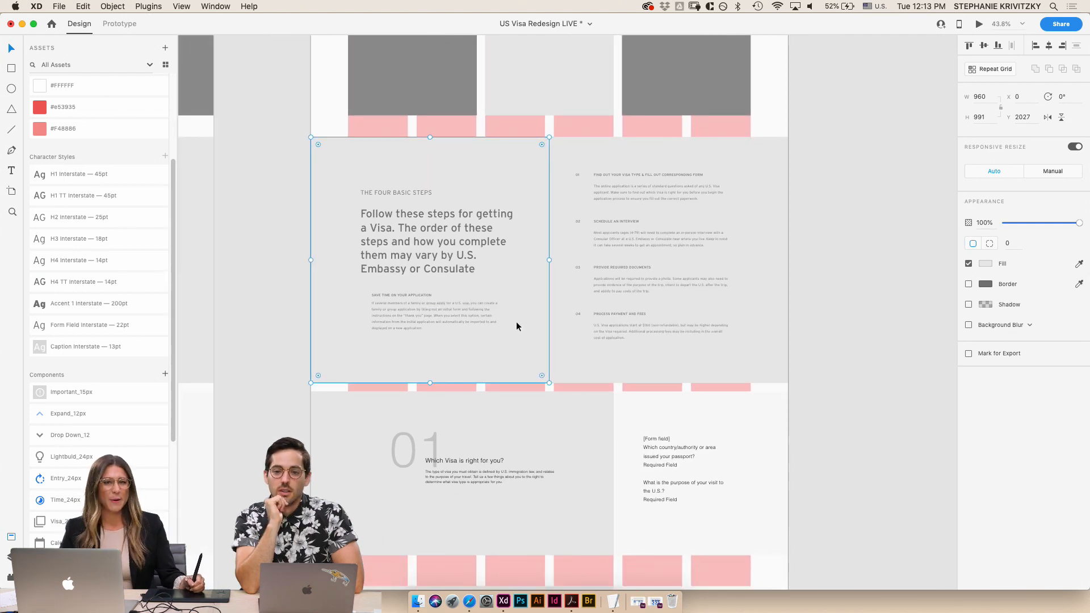
pyautogui.scroll(-3, 573, 341)
pyautogui.scroll(5, 464, 361)
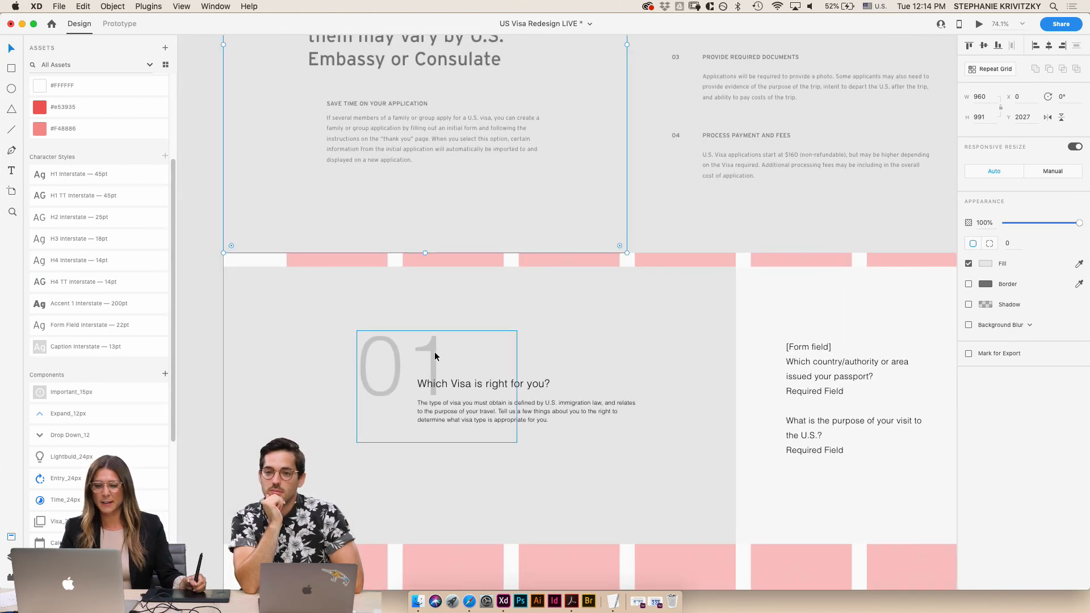
pyautogui.click(435, 356)
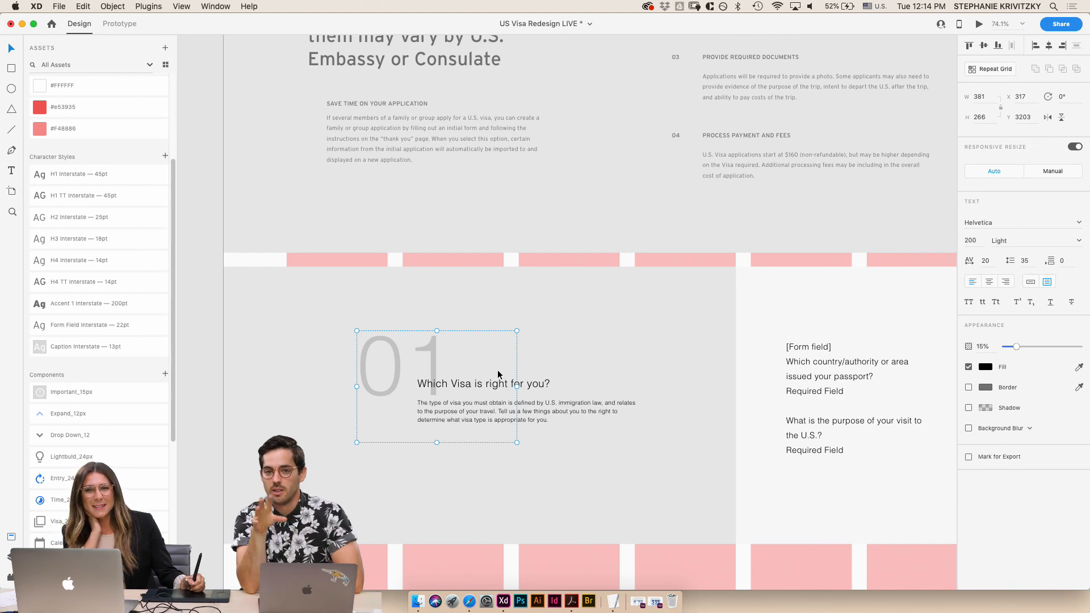
pyautogui.scroll(2, 497, 367)
pyautogui.scroll(2, 596, 292)
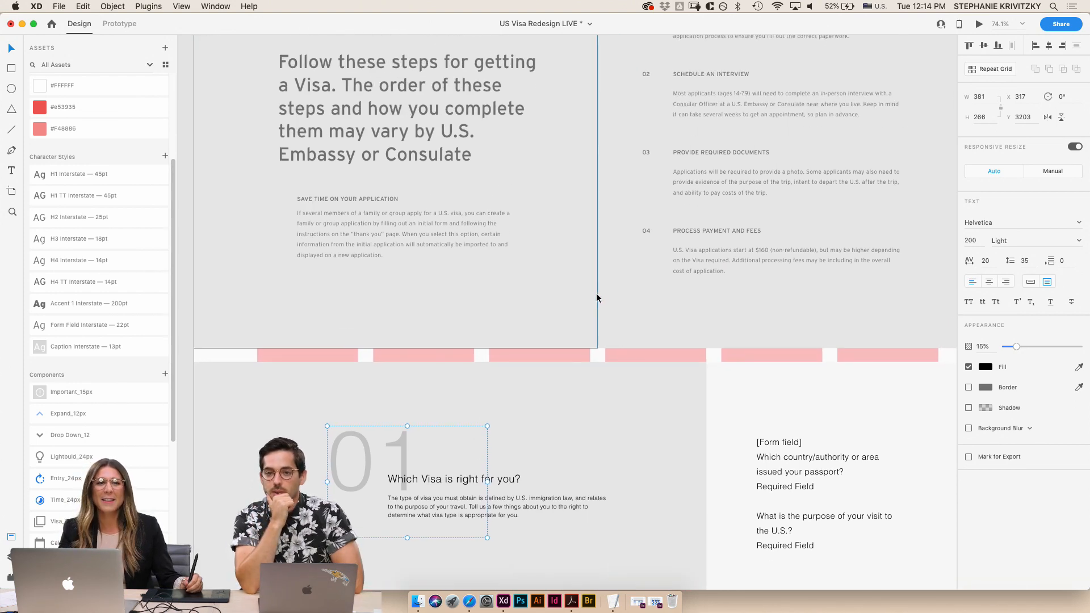
pyautogui.scroll(-2, 582, 298)
pyautogui.scroll(-3, 584, 300)
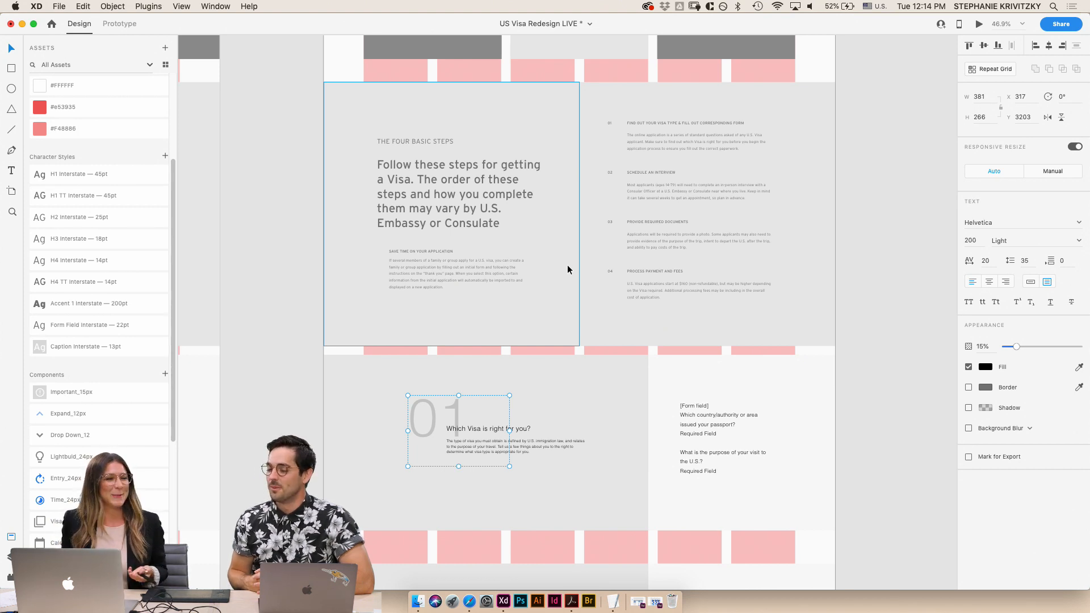
pyautogui.scroll(3, 397, 272)
pyautogui.scroll(-2, 390, 300)
pyautogui.scroll(-2, 99, 340)
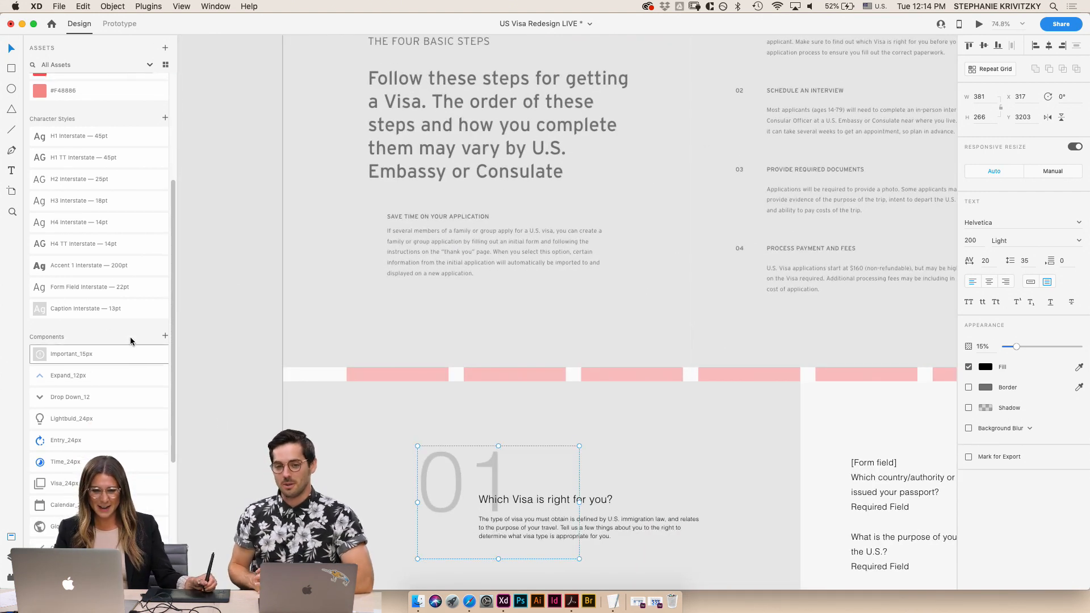
pyautogui.click(104, 265)
# - Apply the H2 Interstate — 25pt character style to the "Which Visa is right for you?" title
pyautogui.scroll(-3, 428, 410)
pyautogui.hscroll(2, 428, 410)
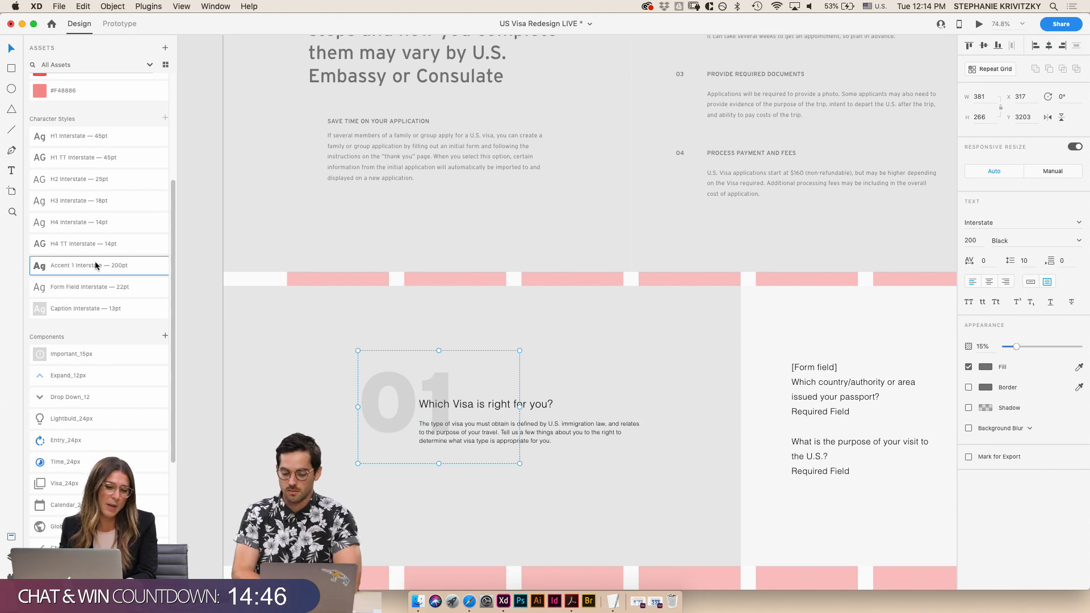
pyautogui.doubleClick(549, 404)
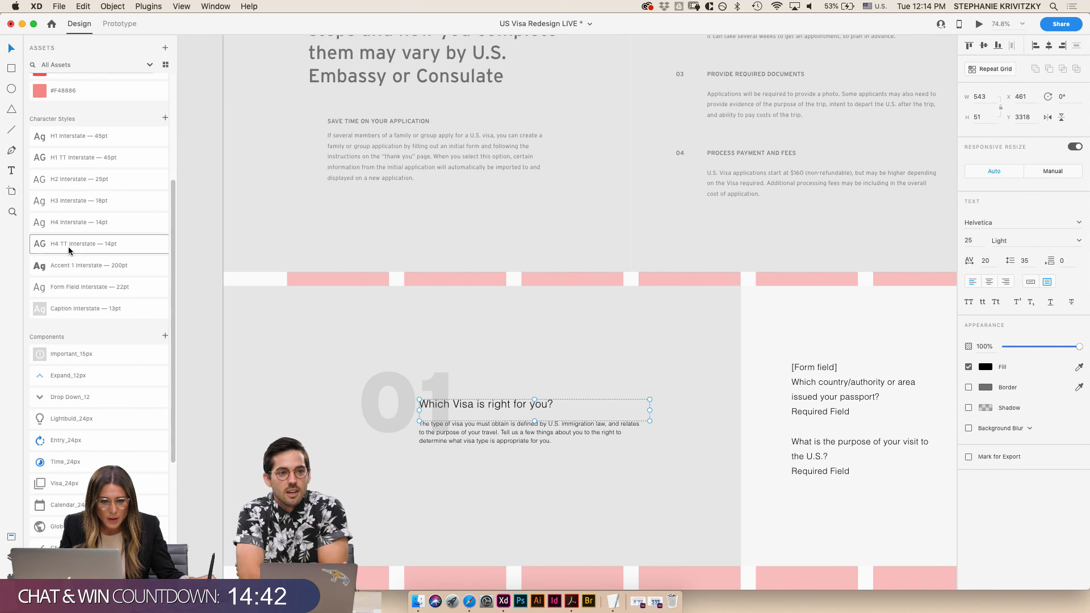
pyautogui.click(83, 186)
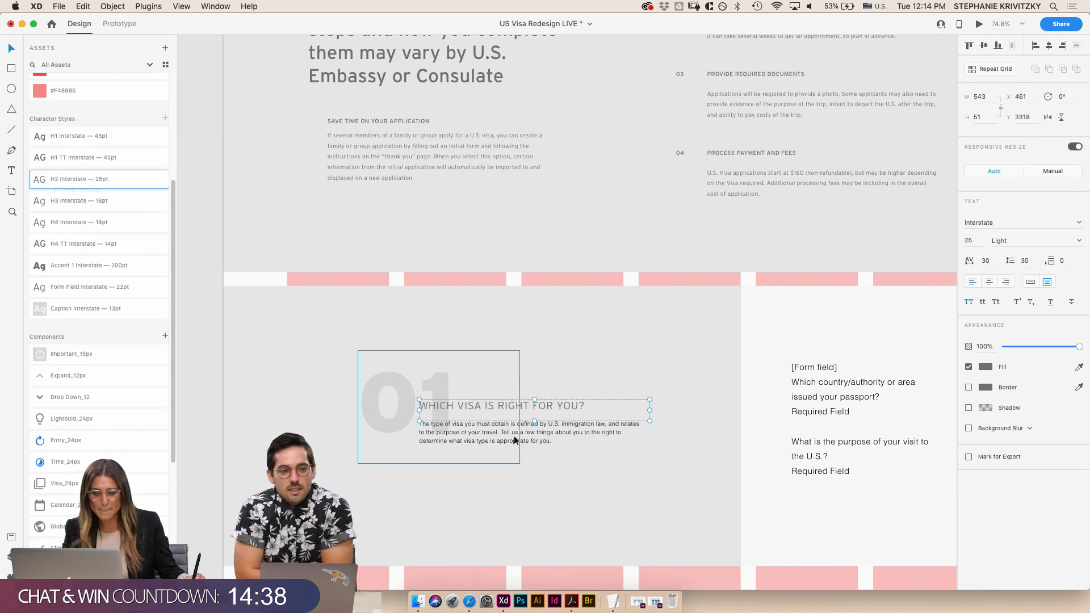
# - Apply H3 Interstate — 18pt to the 01 section's description and enlarge its text box to a height of about 149
pyautogui.click(548, 442)
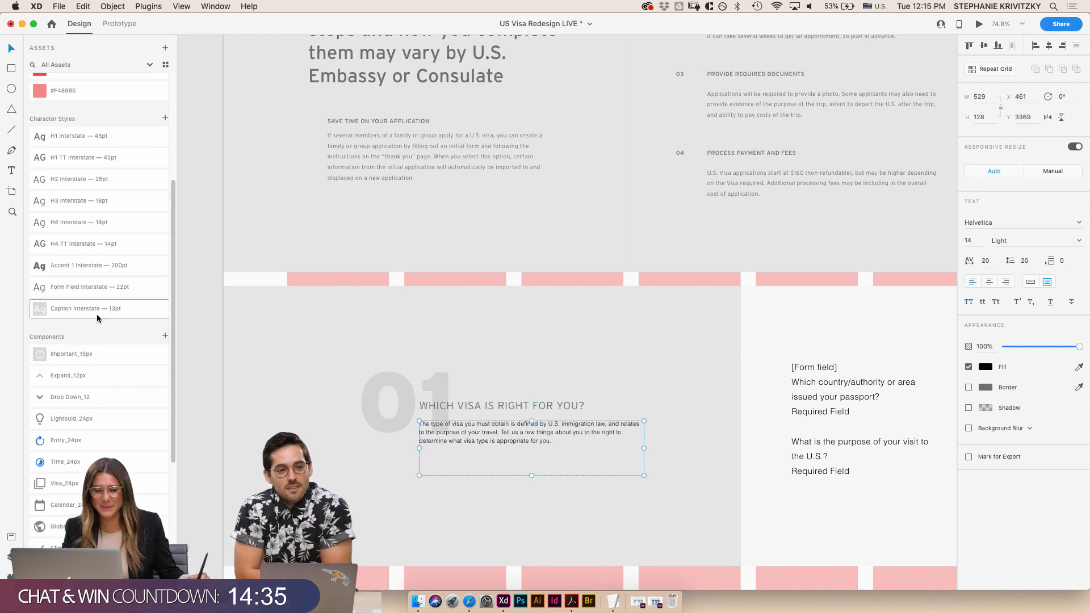
pyautogui.click(75, 202)
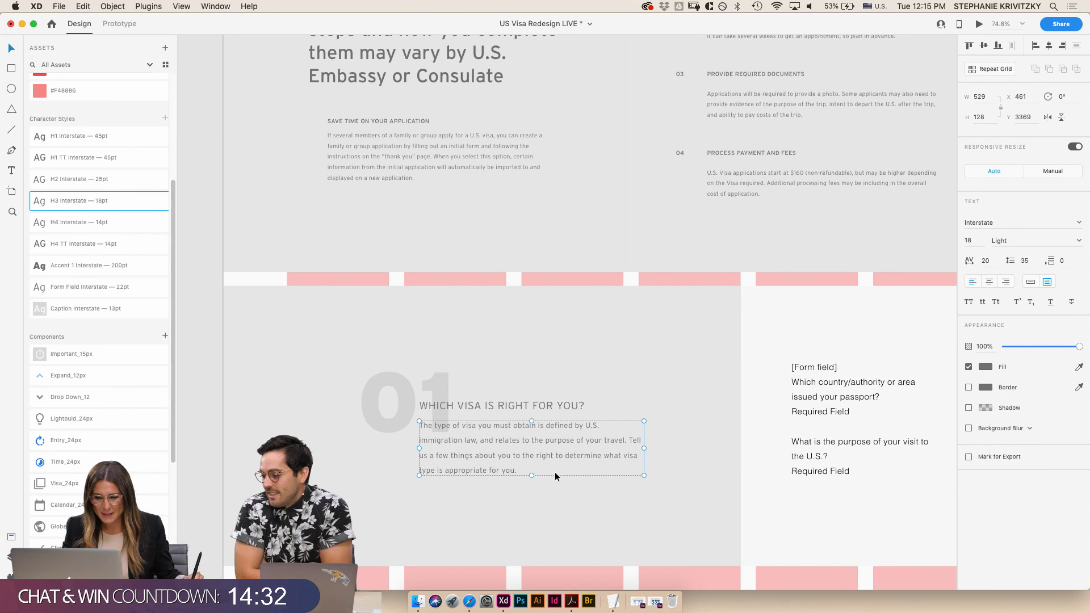
pyautogui.moveTo(531, 478)
pyautogui.mouseDown()
pyautogui.moveTo(538, 504)
pyautogui.moveTo(538, 483)
pyautogui.mouseUp()
# - Review the 01 section's form field text and compare the section with the four basic steps section above it
pyautogui.hscroll(5, 530, 493)
pyautogui.hscroll(1, 537, 493)
pyautogui.hscroll(-1, 538, 454)
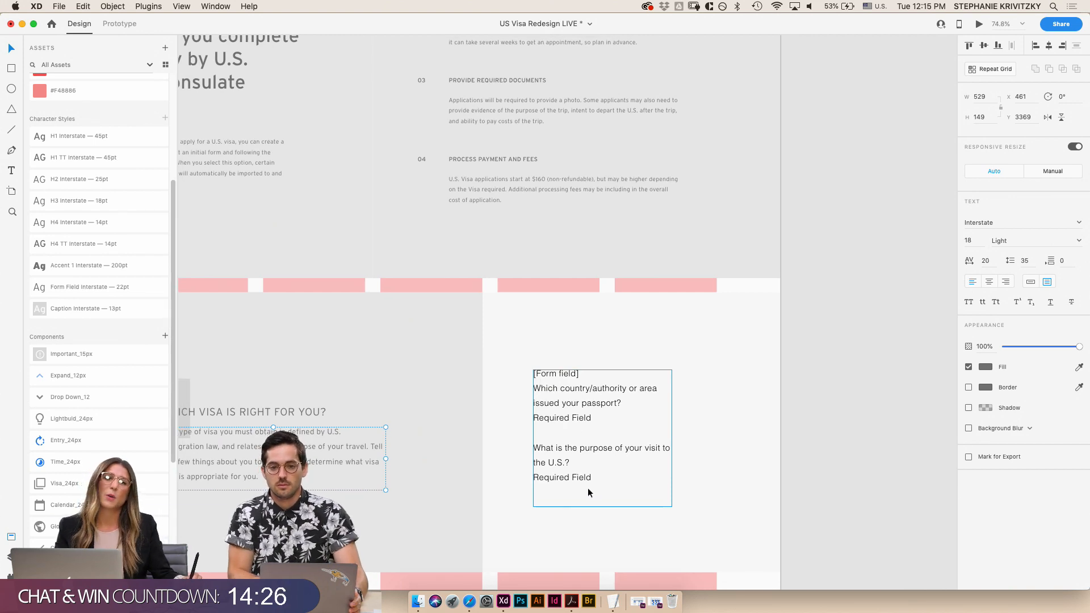
pyautogui.scroll(-2, 591, 488)
pyautogui.hscroll(-3, 590, 489)
pyautogui.hscroll(-4, 589, 476)
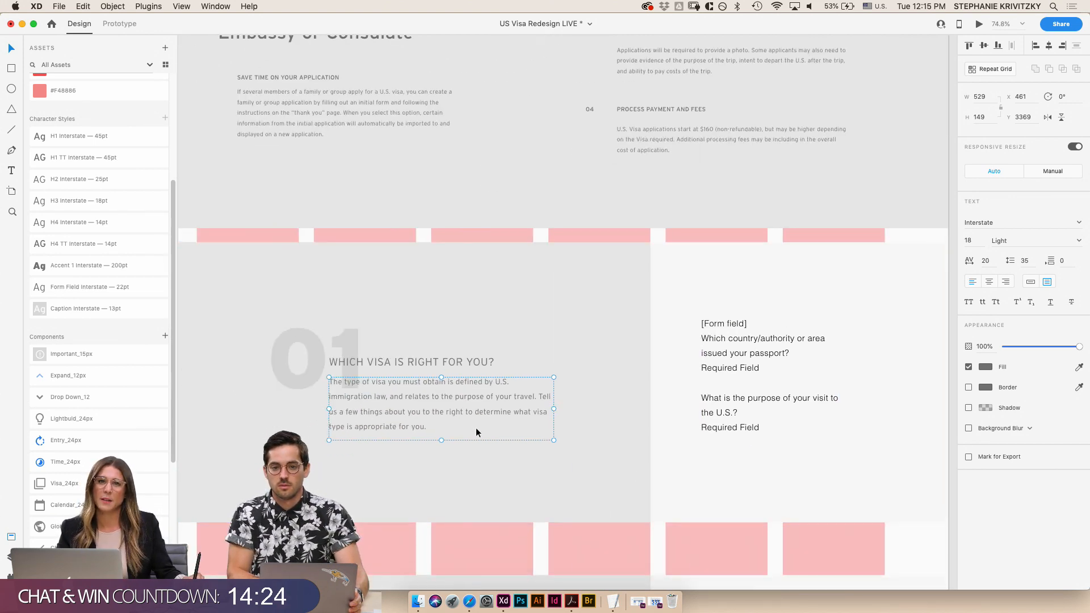
pyautogui.scroll(5, 475, 431)
pyautogui.scroll(-1, 479, 445)
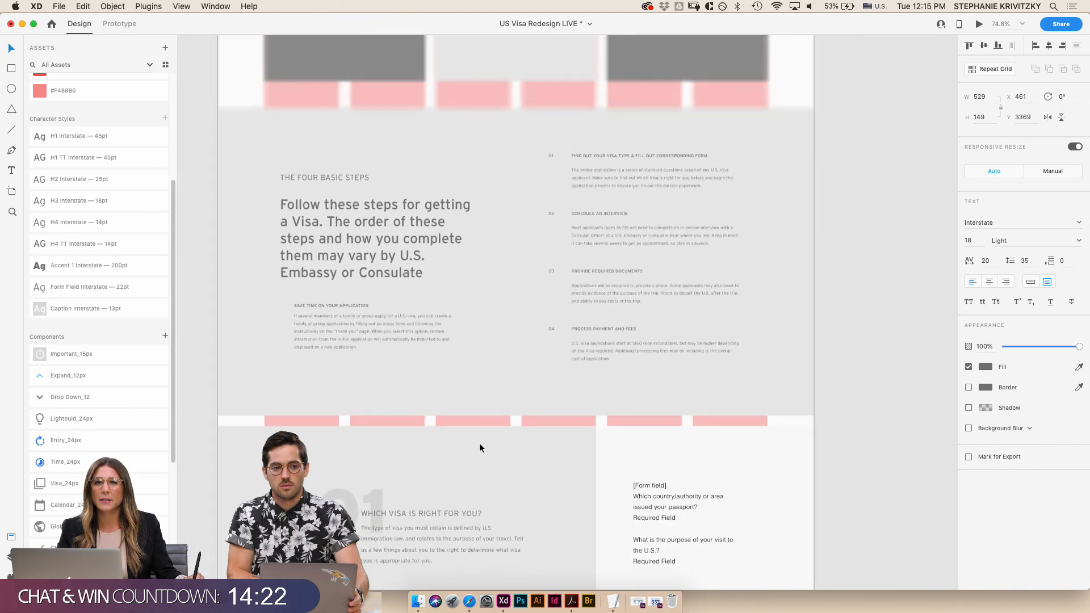
pyautogui.scroll(2, 479, 446)
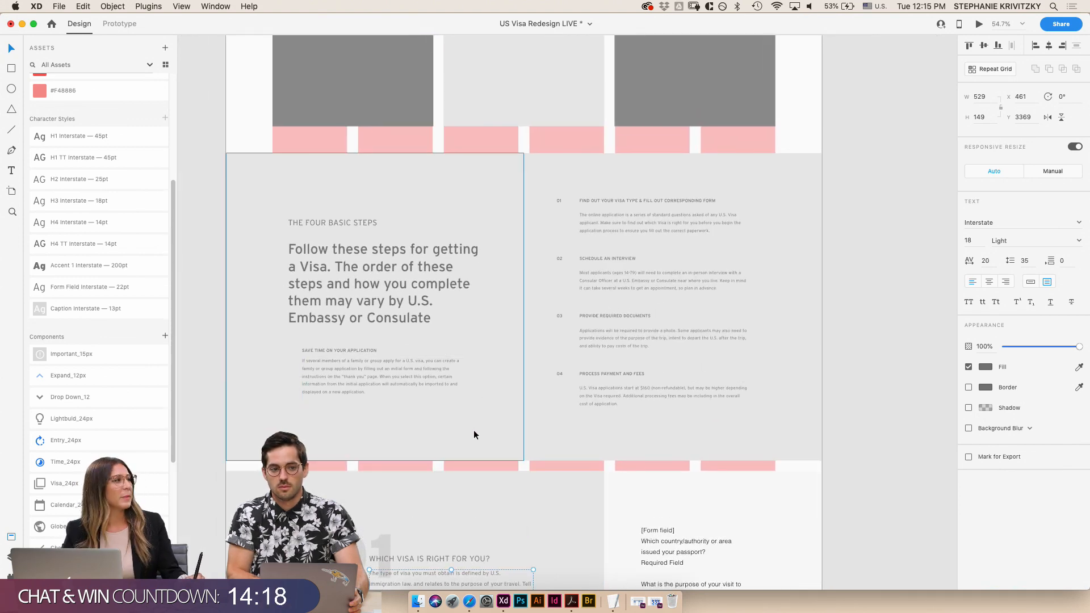
# - Apply the H4 Interstate — 14pt character style to the description in the 02 section
pyautogui.scroll(-5, 473, 430)
pyautogui.scroll(-5, 472, 440)
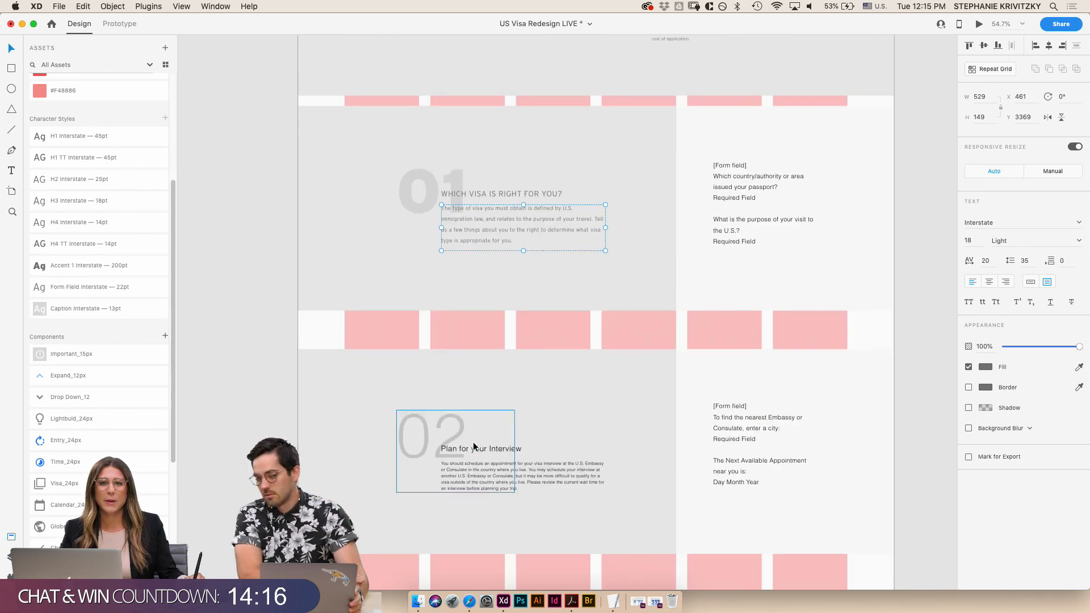
pyautogui.scroll(-4, 557, 537)
pyautogui.scroll(-2, 557, 537)
pyautogui.hscroll(1, 557, 538)
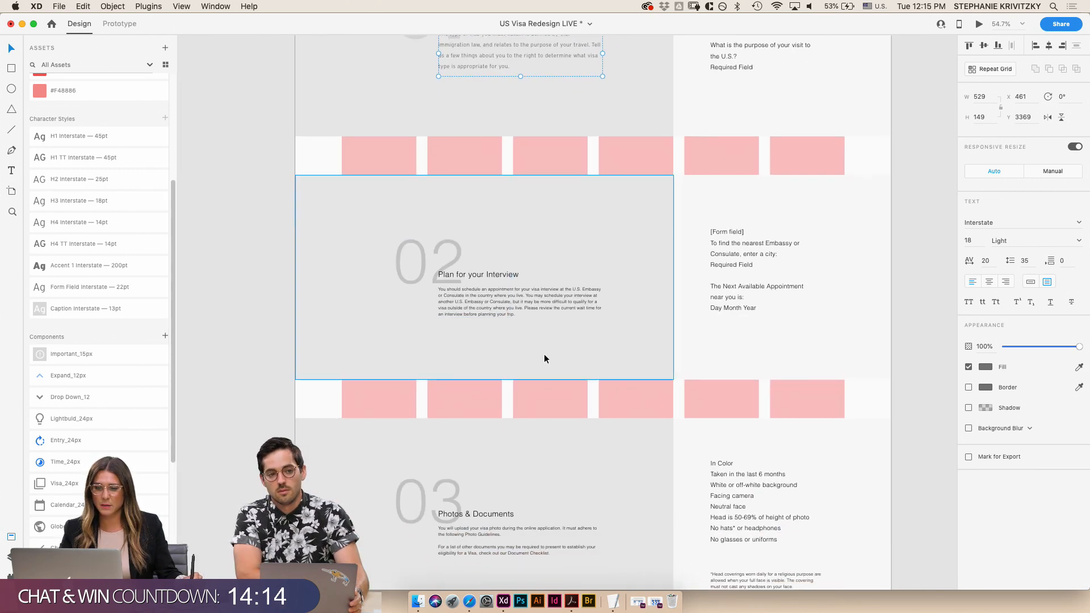
pyautogui.scroll(2, 571, 509)
pyautogui.hscroll(1, 571, 509)
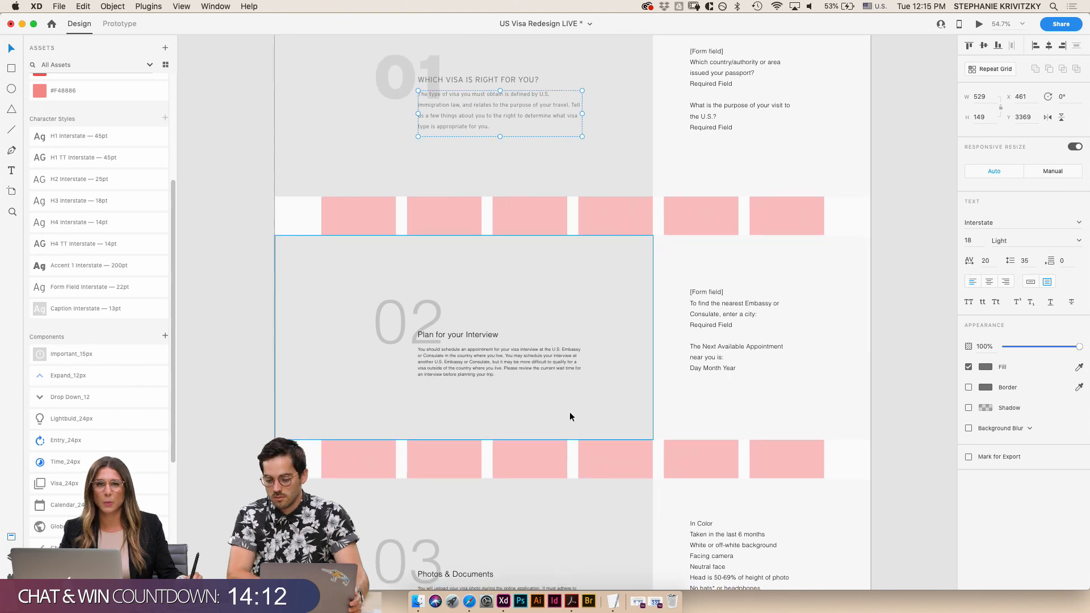
pyautogui.scroll(2, 556, 427)
pyautogui.hscroll(1, 556, 427)
pyautogui.click(544, 414)
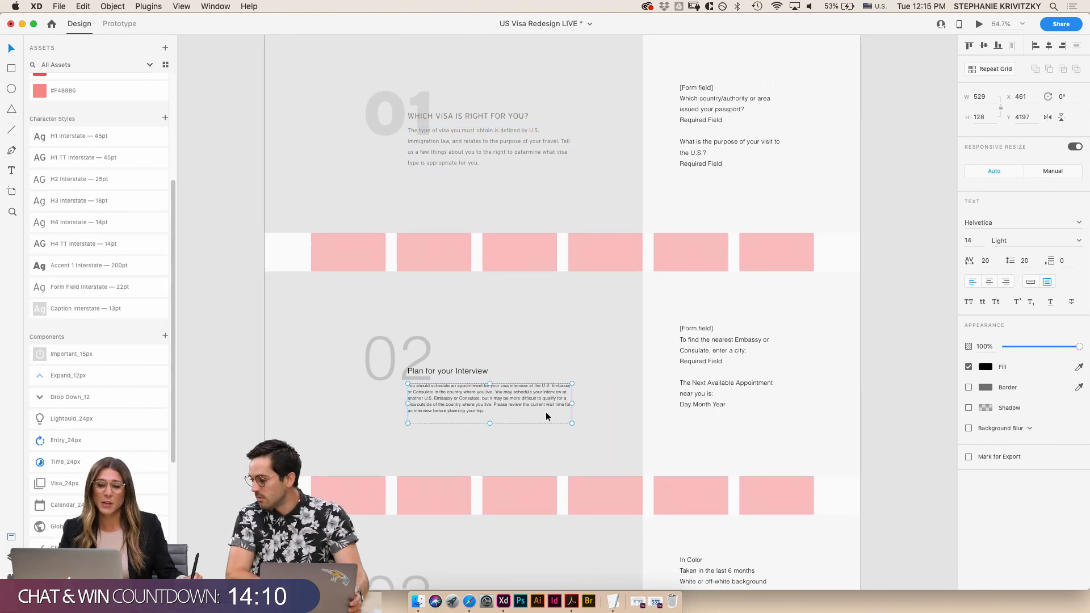
pyautogui.click(97, 223)
# - Apply Accent 1 Interstate — 200pt to the 02 numeral and move it up to about Y 3957
pyautogui.scroll(3, 514, 415)
pyautogui.click(351, 329)
pyautogui.click(53, 268)
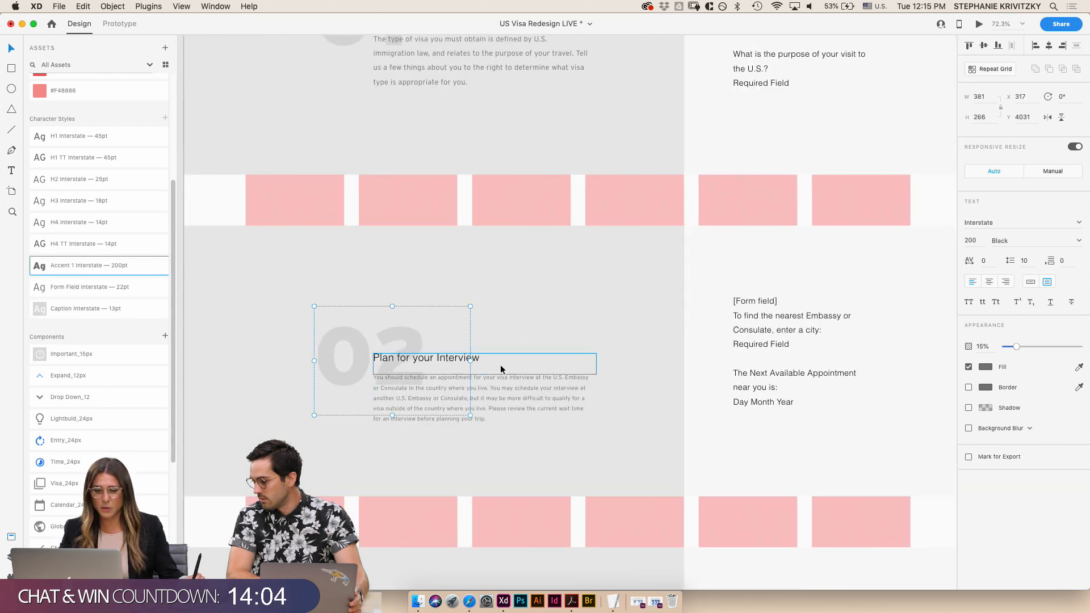
pyautogui.moveTo(348, 346); pyautogui.dragTo(345, 308)
# - Try the H1 TT — 45pt, H3 — 18pt, H4 — 14pt and H4 TT — 14pt styles on the "Plan for your Interview" title, then undo
pyautogui.click(494, 358)
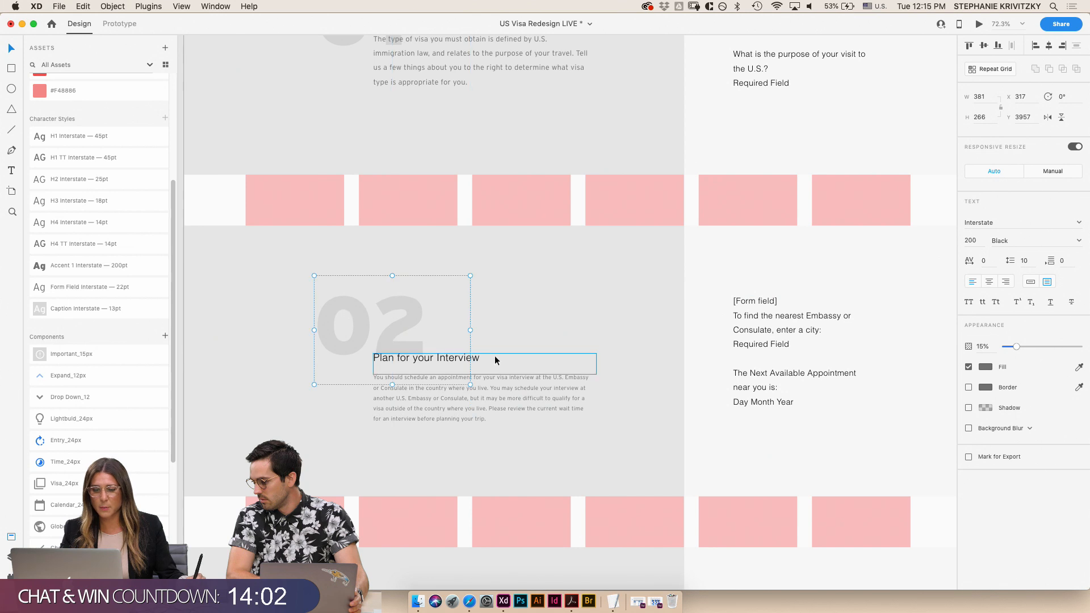
pyautogui.click(80, 158)
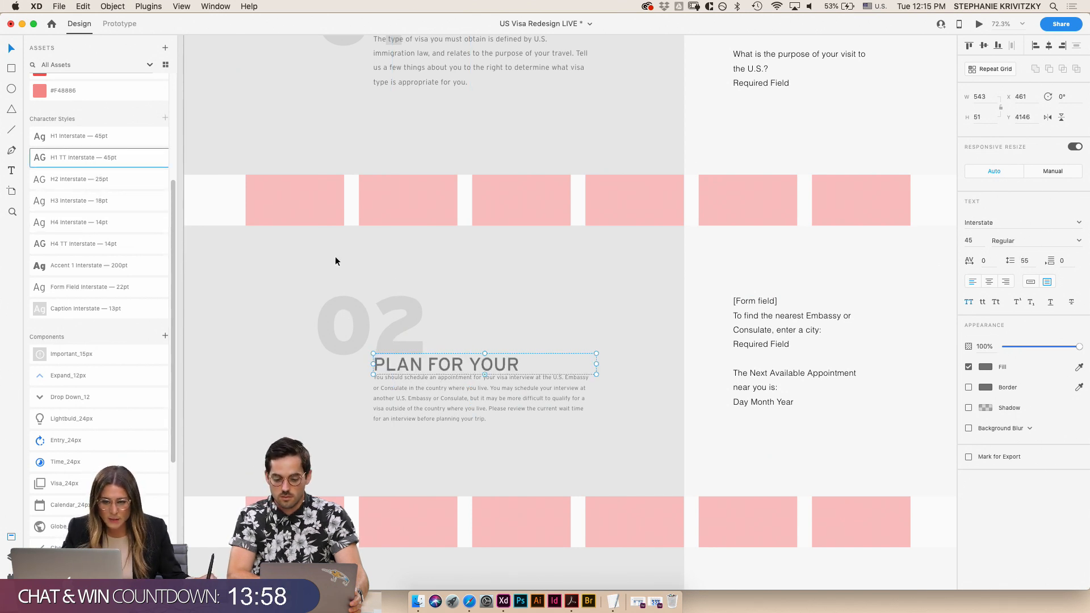
pyautogui.click(63, 203)
pyautogui.click(68, 219)
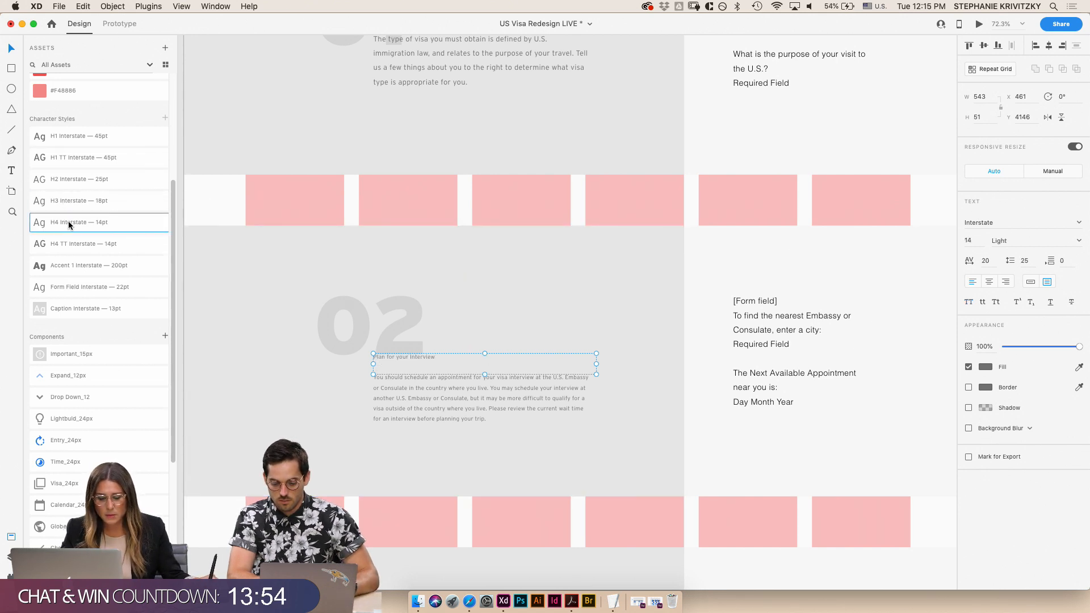
pyautogui.click(81, 247)
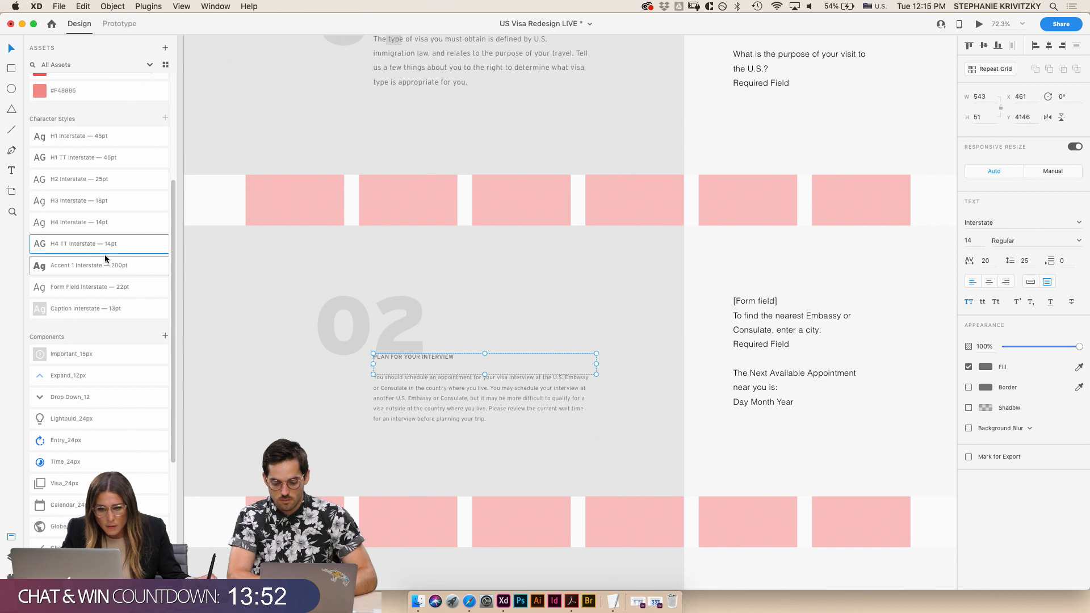
pyautogui.click(71, 157)
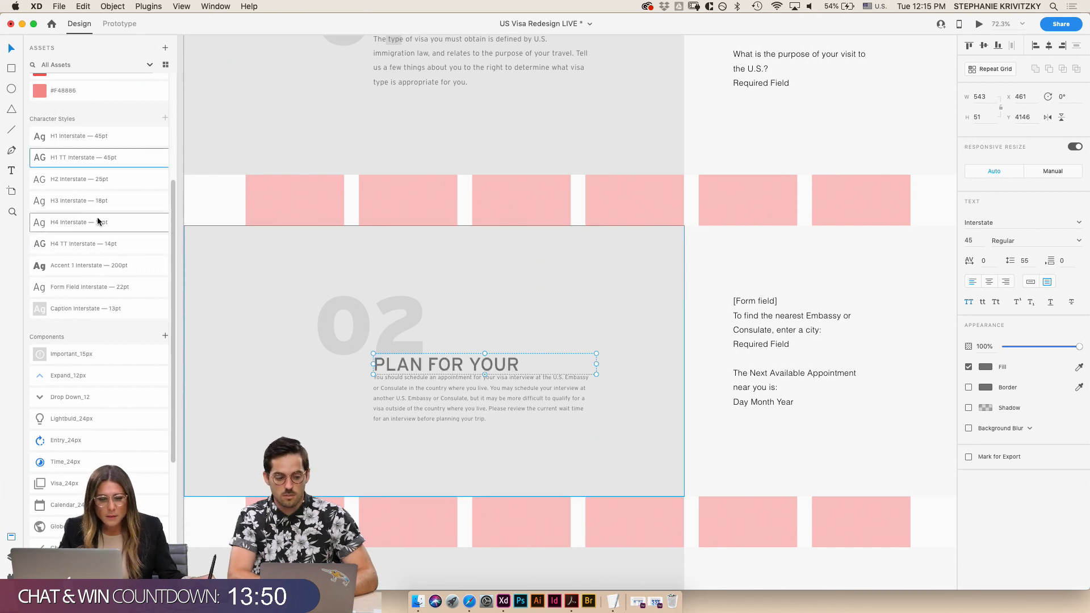
pyautogui.press('super+z')
# - Check the 01 title's character style and apply the same H2 Interstate — 25pt style to the "Plan for your Interview" title
pyautogui.scroll(3, 387, 263)
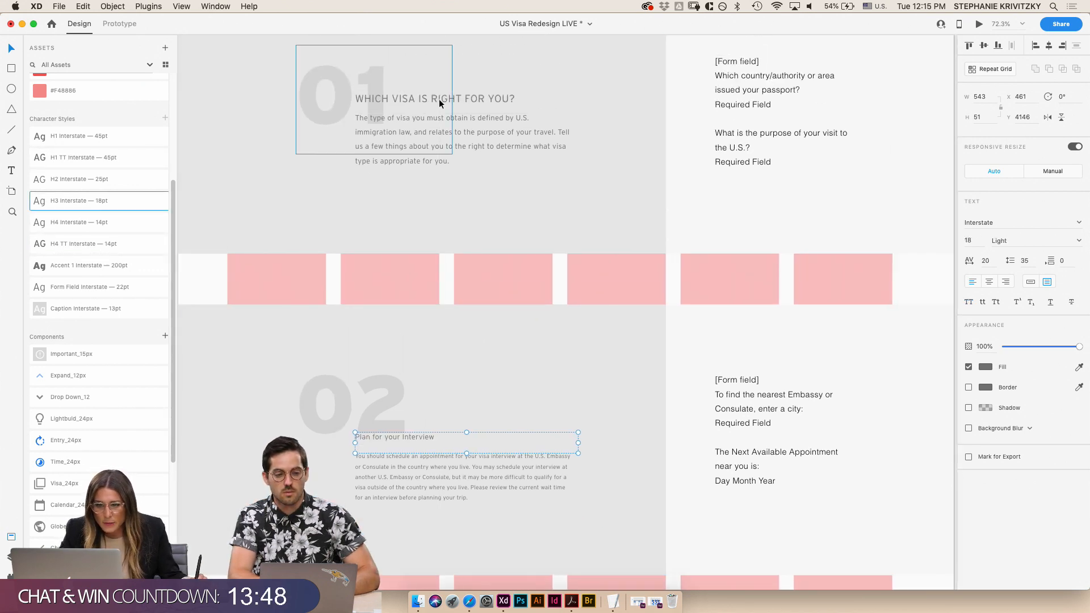
pyautogui.doubleClick(475, 107)
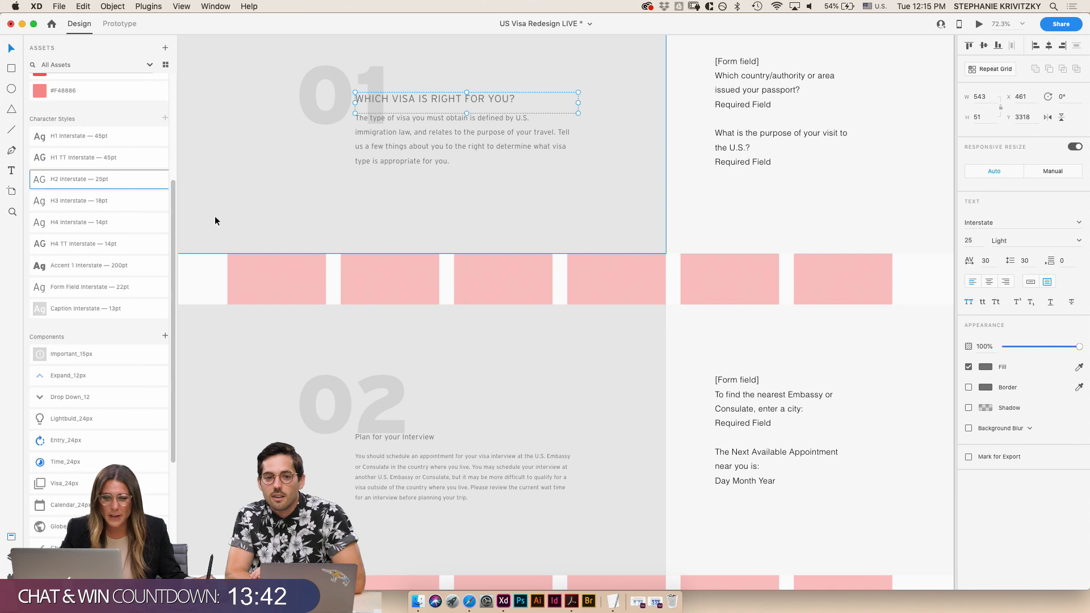
pyautogui.click(398, 439)
pyautogui.click(65, 180)
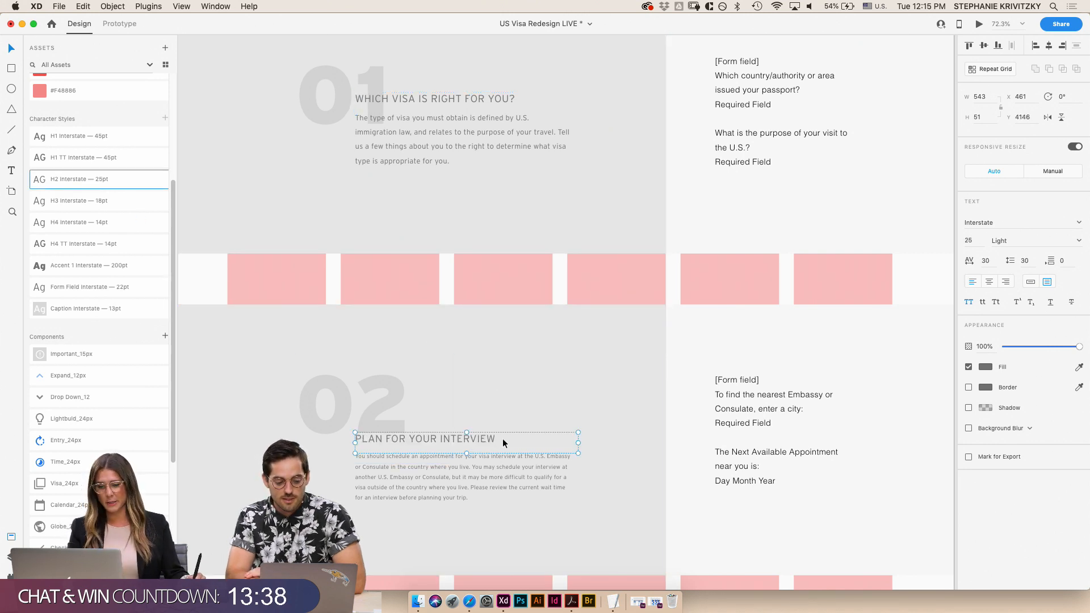
pyautogui.click(323, 122)
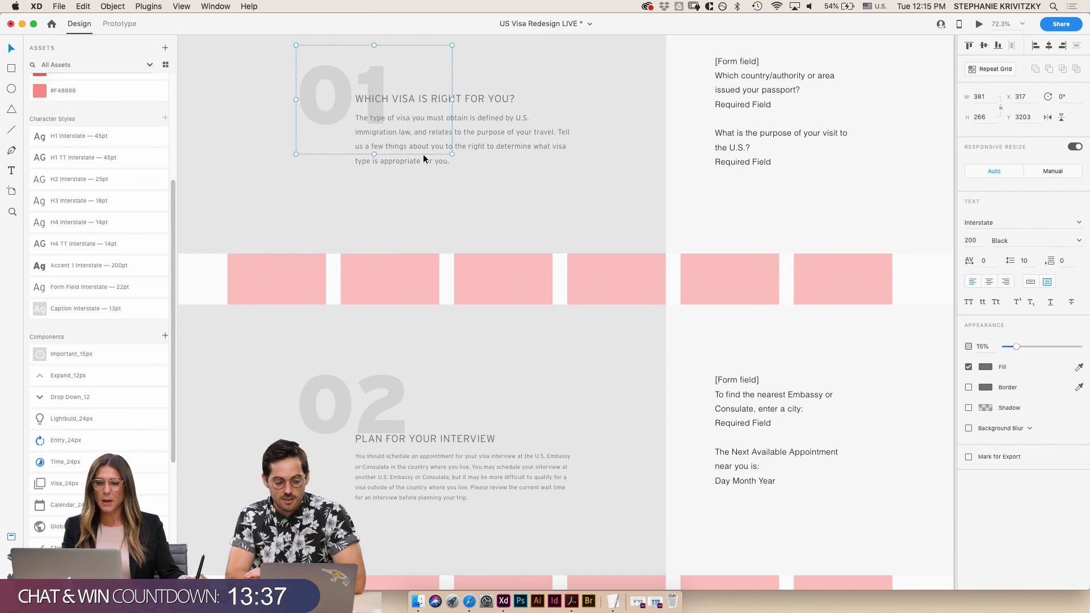
pyautogui.click(671, 288)
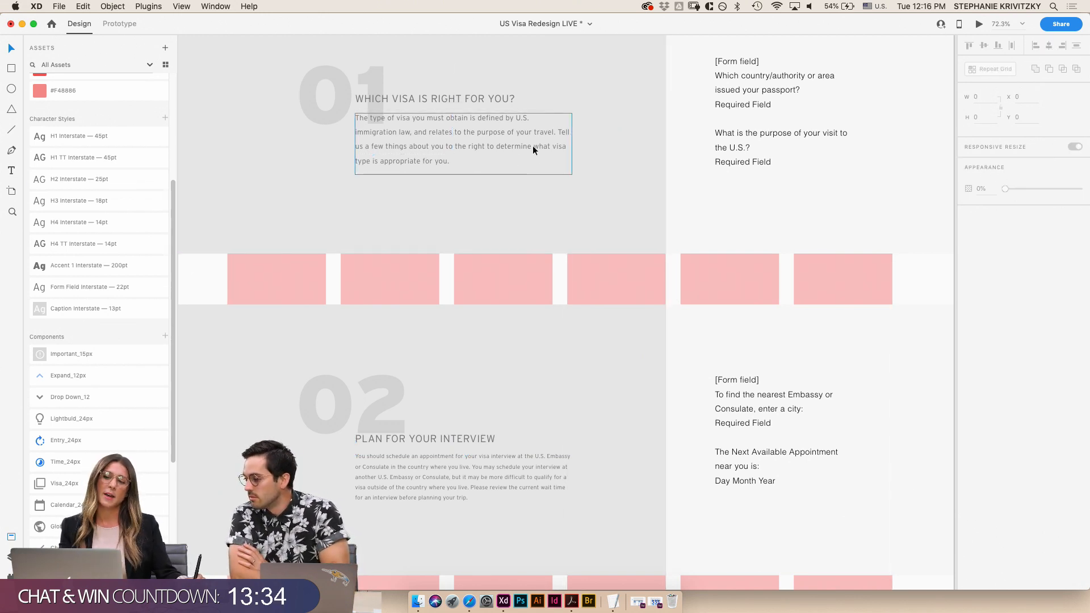
# - Apply H3 Interstate — 18pt to the 02 section's description and enlarge its text box to a height of about 221
pyautogui.click(486, 488)
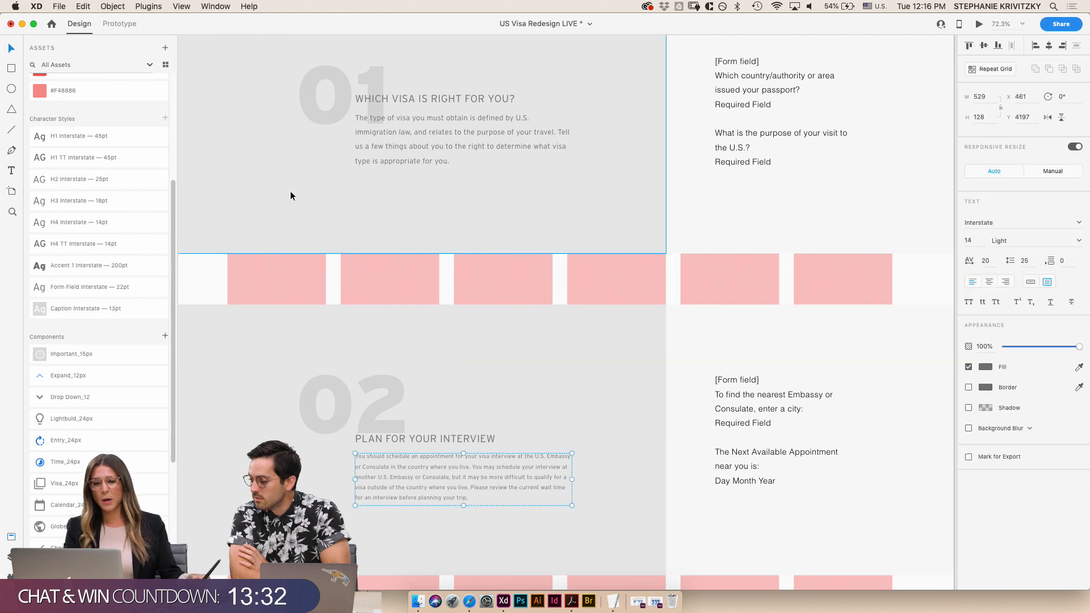
pyautogui.click(87, 201)
pyautogui.moveTo(463, 506); pyautogui.dragTo(467, 544)
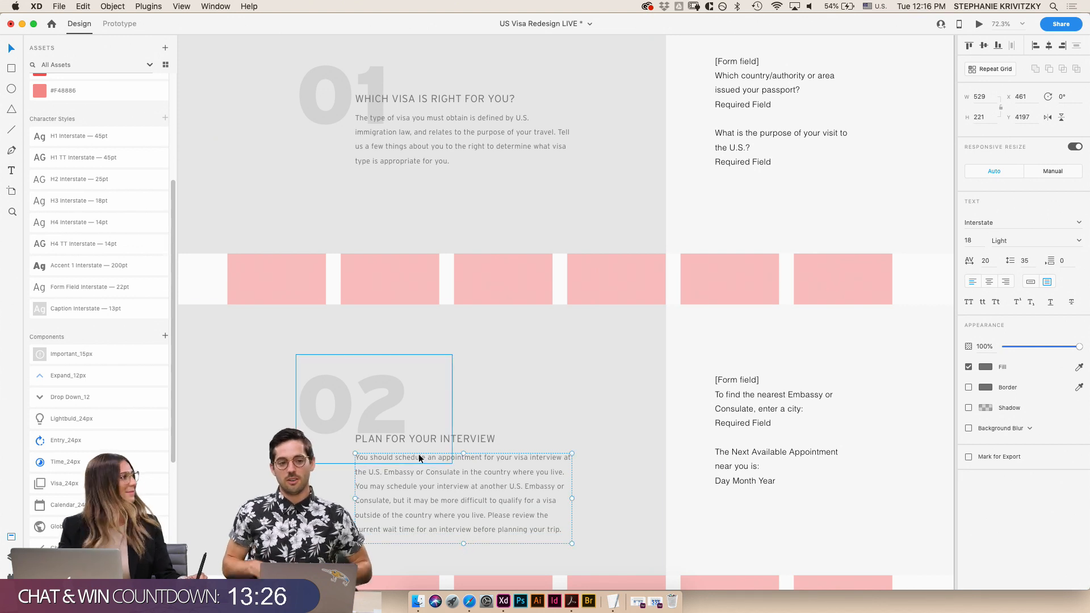
pyautogui.scroll(-5, 406, 448)
pyautogui.click(691, 454)
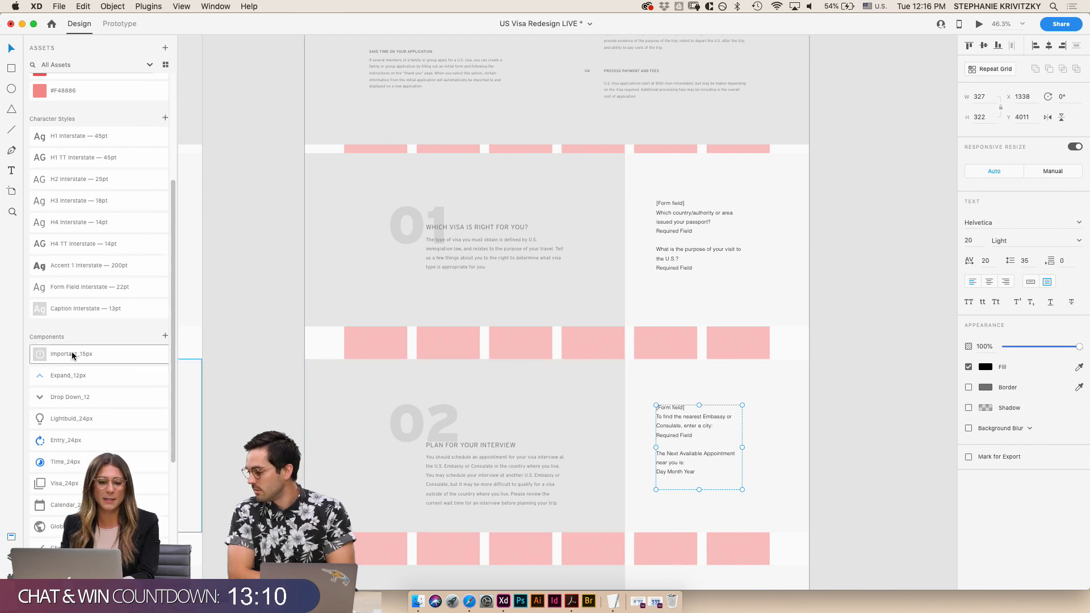
pyautogui.scroll(-3, 99, 397)
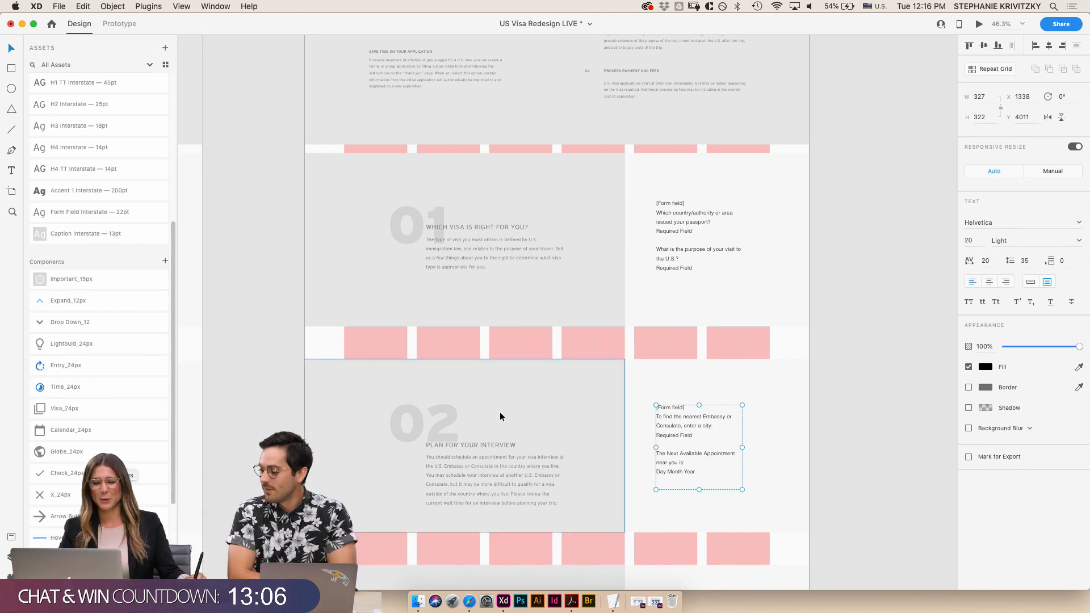
# - Move the "Plan for your Interview" title up slightly to widen the gap above its description
pyautogui.scroll(-2, 493, 406)
pyautogui.keyDown('shift'); pyautogui.click(520, 404); pyautogui.keyUp('shift')
pyautogui.moveTo(520, 404); pyautogui.dragTo(533, 396)
pyautogui.press('super+z')
pyautogui.click(231, 370)
pyautogui.click(515, 420)
# - Apply the Accent 1 Interstate — 200pt character style to the 03 numeral in the Photos & Documents section
pyautogui.scroll(-10, 393, 480)
pyautogui.scroll(1, 405, 459)
pyautogui.click(414, 340)
pyautogui.click(62, 191)
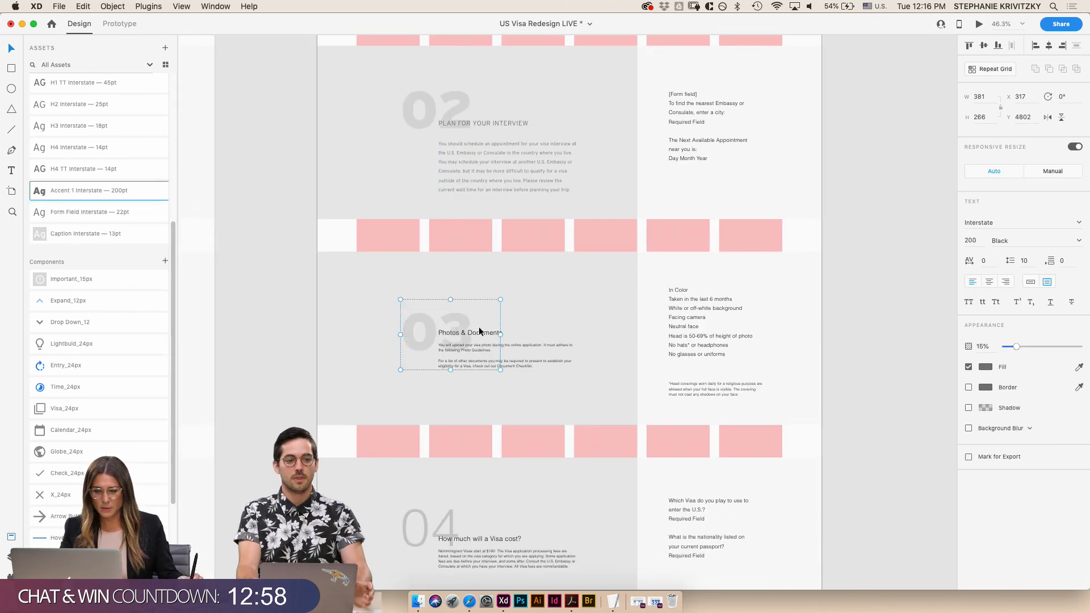
# - Move the 03 numeral up slightly and apply H2 Interstate — 25pt to the "Photos & Documents" title
pyautogui.moveTo(463, 317); pyautogui.dragTo(463, 303)
pyautogui.click(529, 333)
pyautogui.scroll(3, 97, 147)
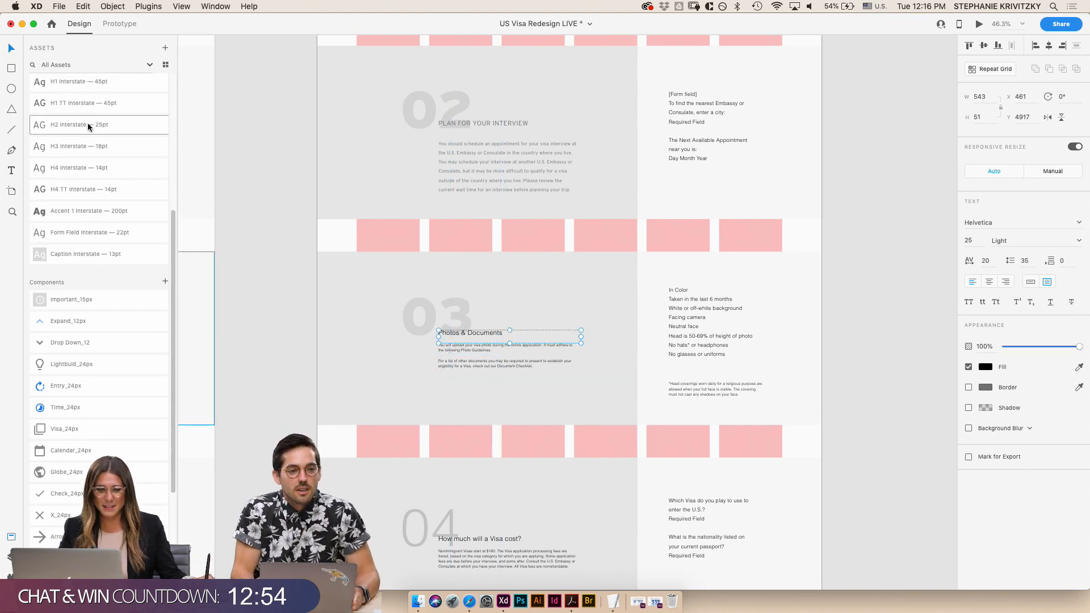
pyautogui.click(94, 132)
# - Apply H3 Interstate — 18pt to the 03 section's description and resize its text box to about 474 × 226
pyautogui.click(515, 360)
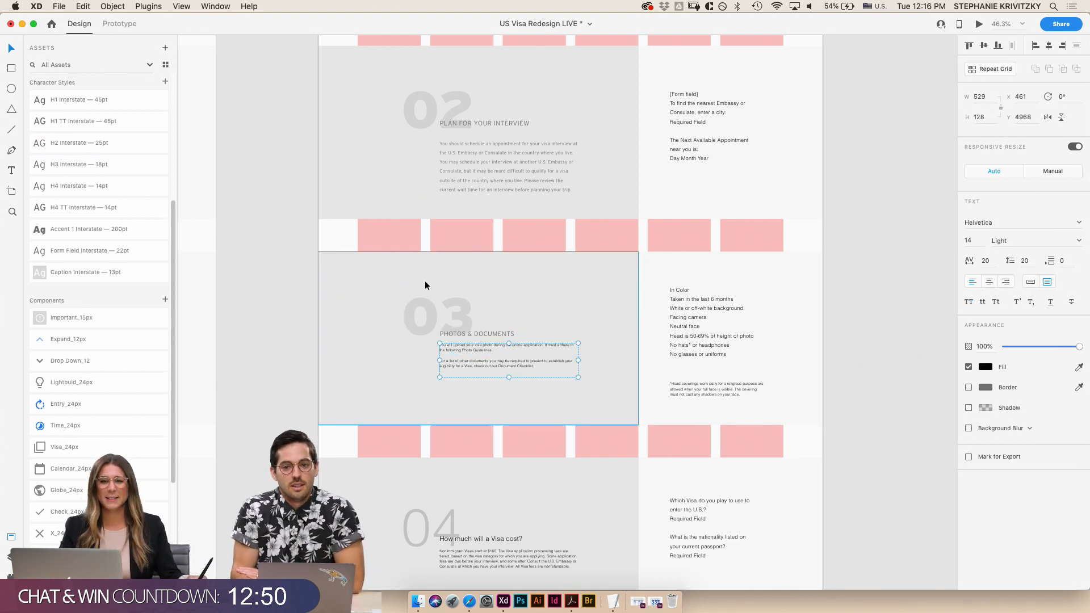
pyautogui.scroll(3, 506, 360)
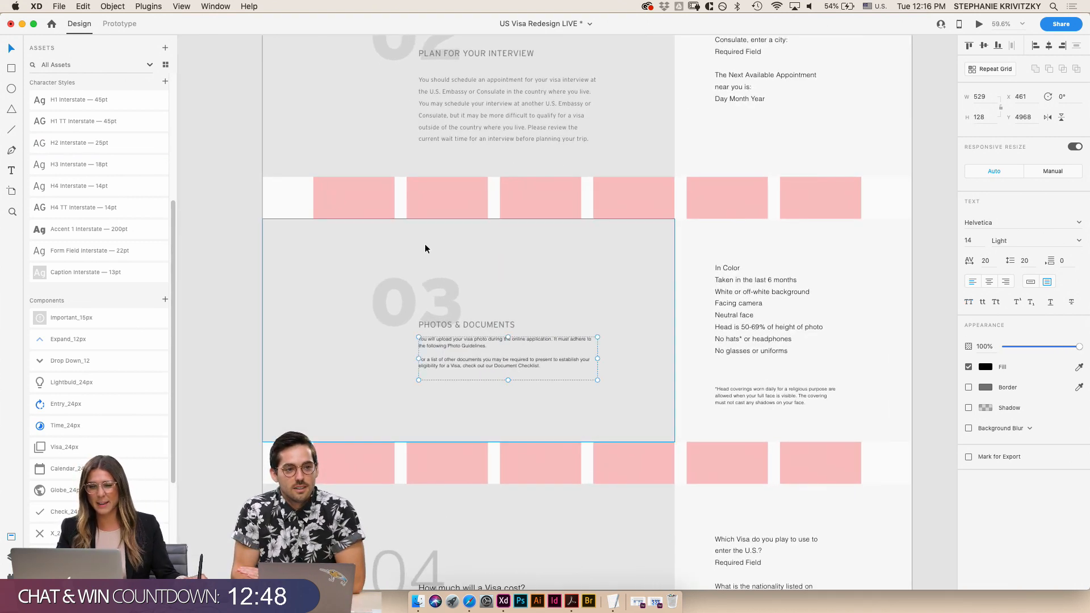
pyautogui.click(85, 166)
pyautogui.moveTo(509, 380); pyautogui.dragTo(519, 421)
pyautogui.moveTo(597, 375); pyautogui.dragTo(581, 373)
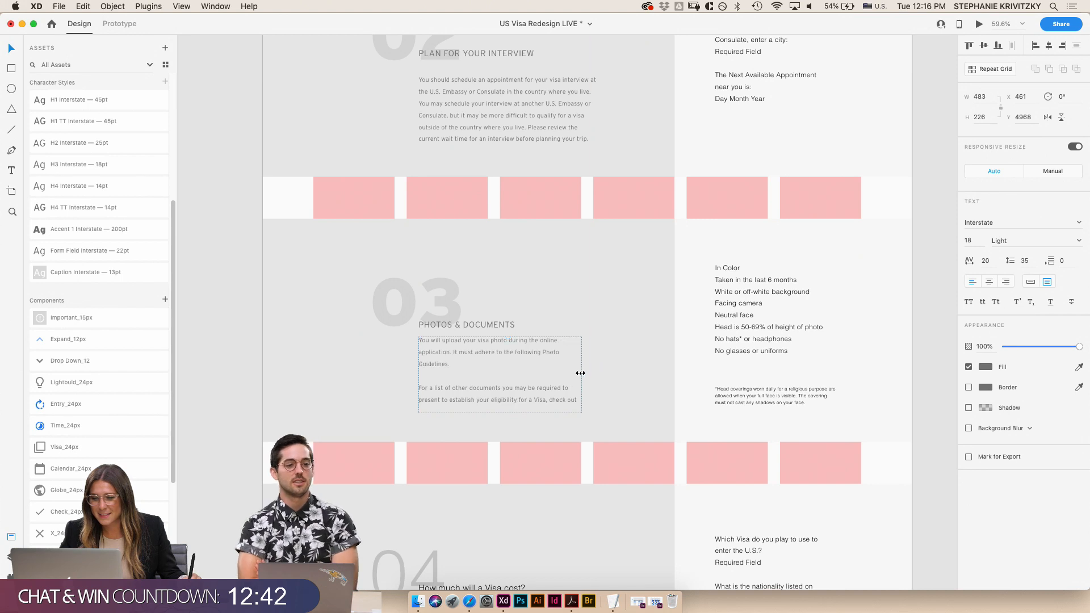
# - Apply Accent 1 Interstate — 200pt to the 04 numeral in the visa cost section and move it up slightly
pyautogui.scroll(-3, 561, 393)
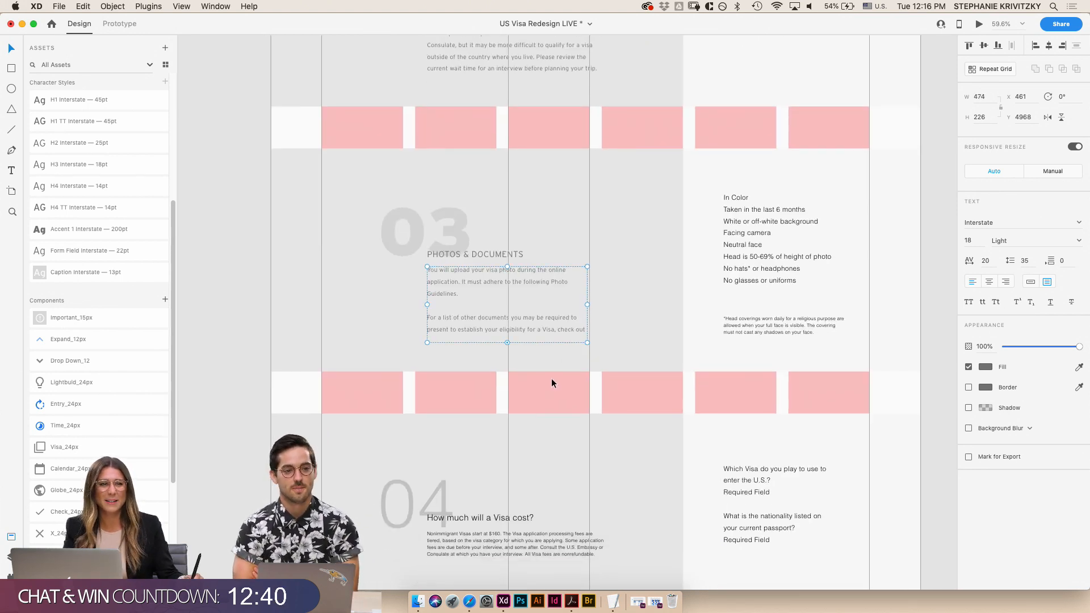
pyautogui.hscroll(3, 554, 379)
pyautogui.scroll(-5, 557, 393)
pyautogui.hscroll(-2, 540, 394)
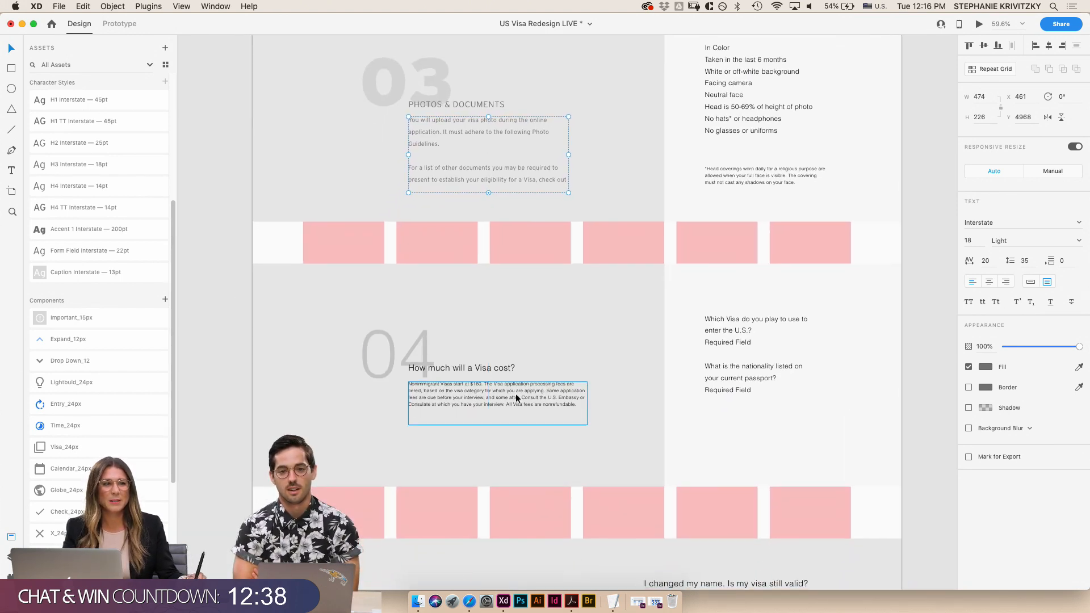
pyautogui.click(426, 397)
pyautogui.hscroll(2, 424, 397)
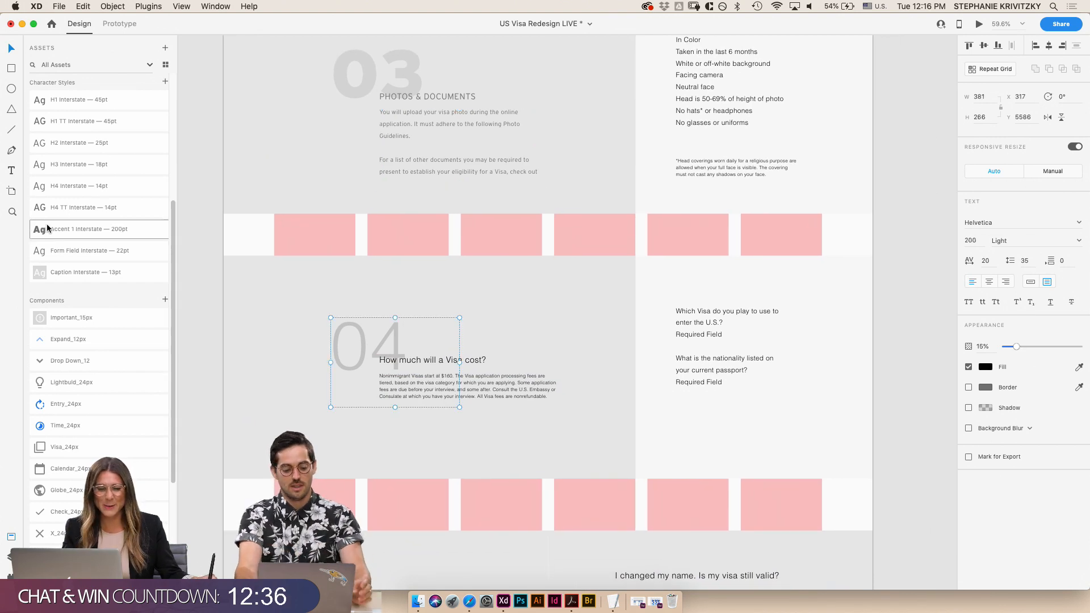
pyautogui.moveTo(370, 343); pyautogui.dragTo(364, 318)
# - Apply H2 Interstate — 25pt to the "How much will a Visa cost?" title and H3 Interstate — 18pt to its description
pyautogui.click(466, 360)
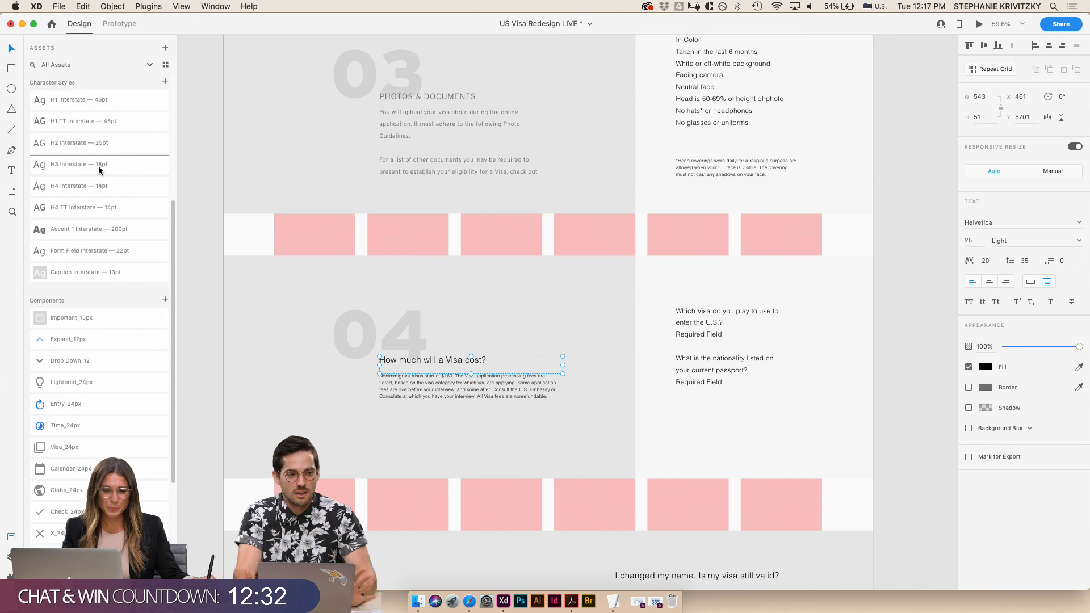
pyautogui.click(85, 142)
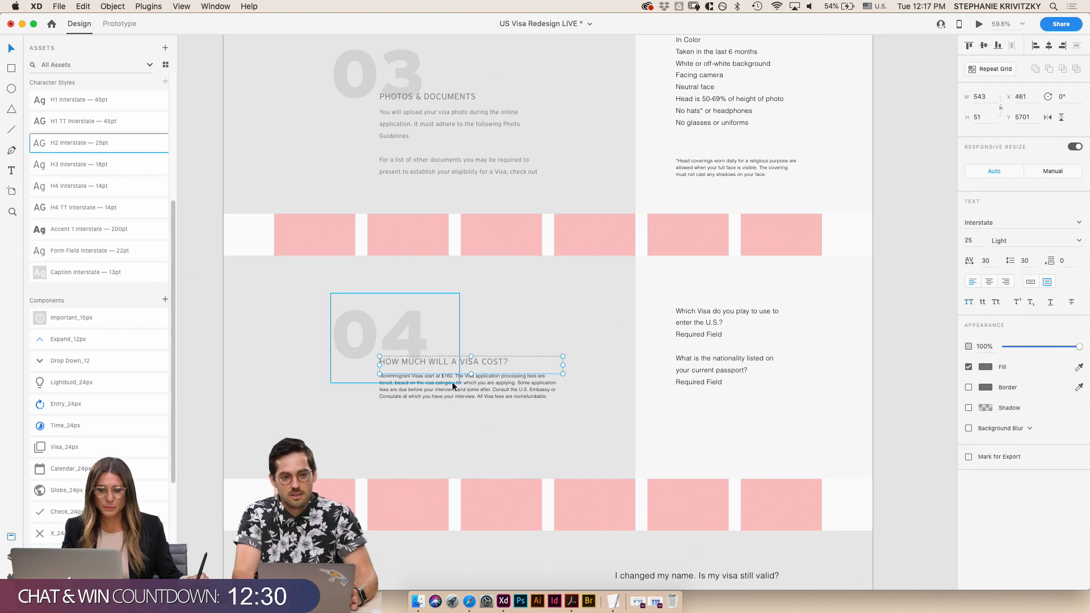
pyautogui.click(477, 398)
pyautogui.click(73, 170)
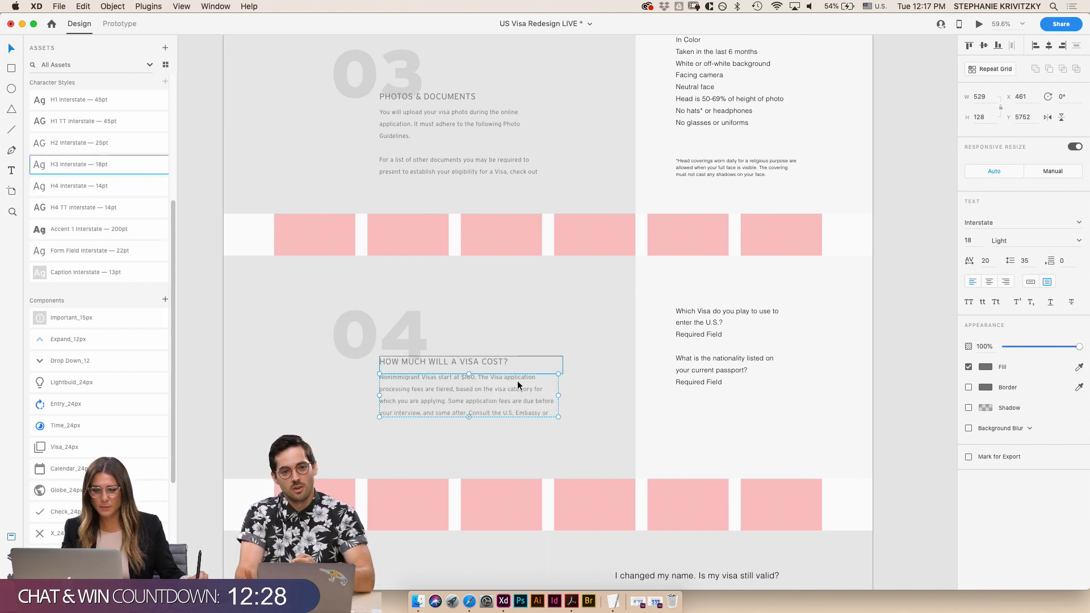
# - Apply H2 Interstate — 25pt to the "Frequently Asked Questions" title
pyautogui.scroll(-5, 516, 369)
pyautogui.click(370, 396)
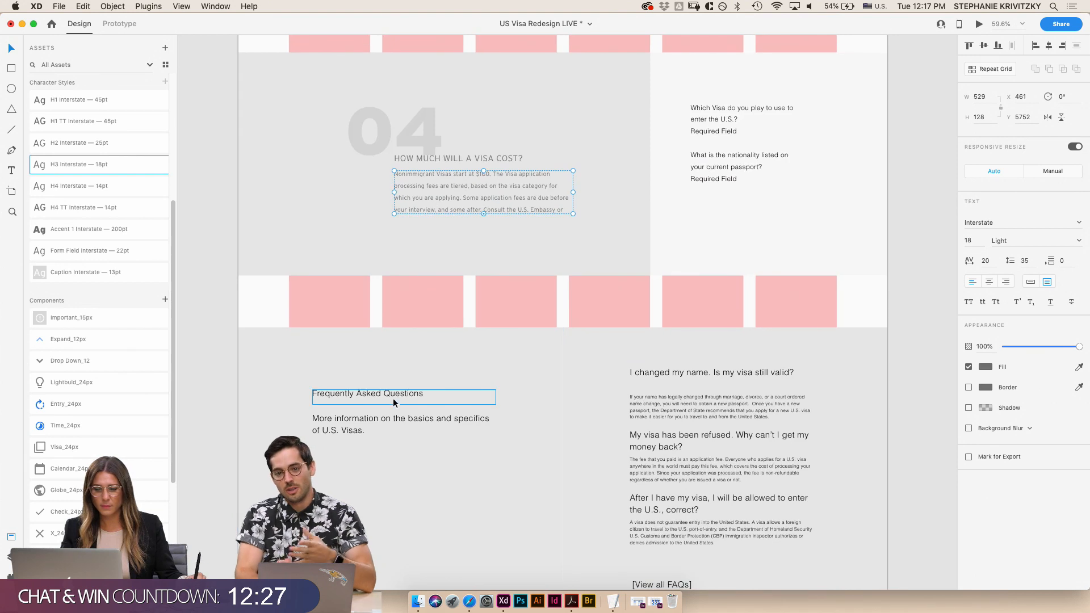
pyautogui.click(72, 141)
# - Apply H1 Interstate — 45pt to the FAQ intro text about U.S. Visas and enlarge its text box to a height of about 199
pyautogui.click(454, 427)
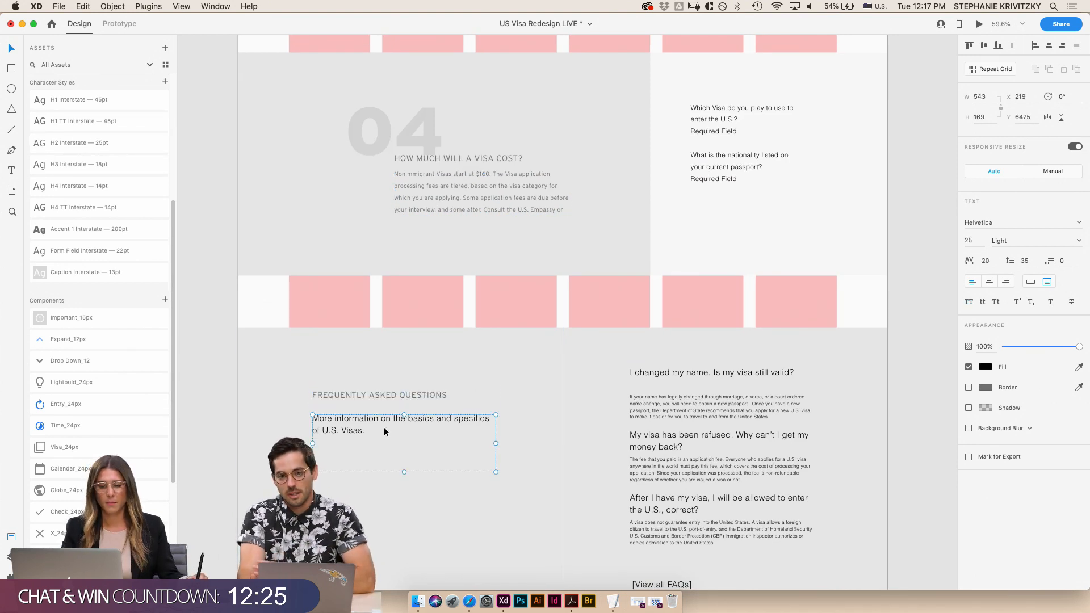
pyautogui.click(78, 123)
pyautogui.click(77, 101)
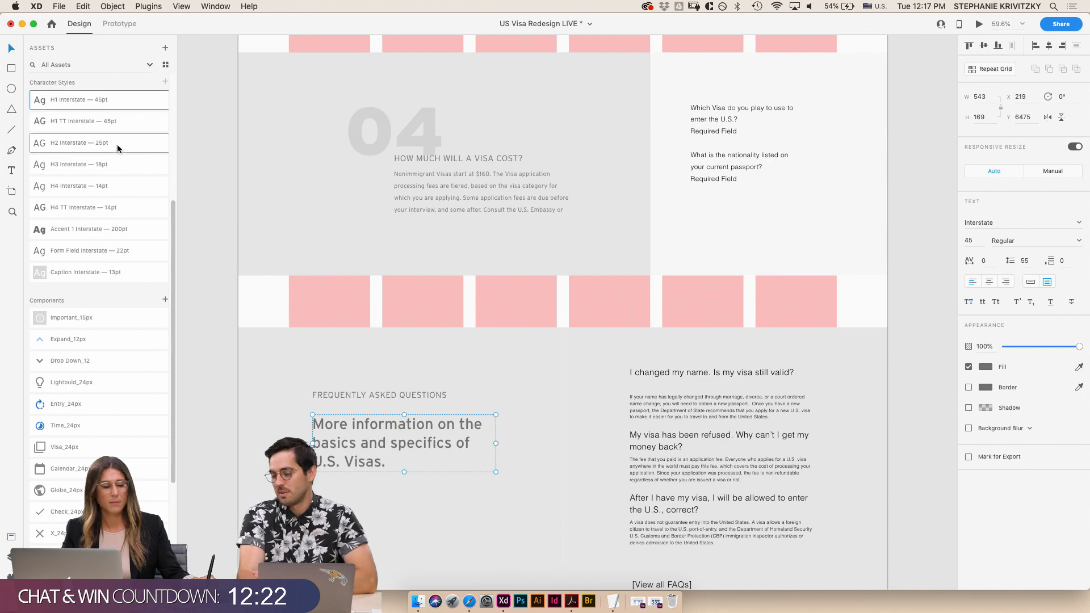
pyautogui.moveTo(405, 472)
pyautogui.mouseDown()
pyautogui.moveTo(407, 502)
pyautogui.moveTo(404, 482)
pyautogui.mouseUp()
# - Examine the text styles used in the numbered sections and in The Four Basic Steps section as a reference for the FAQ list
pyautogui.scroll(-2, 440, 538)
pyautogui.scroll(15, 438, 536)
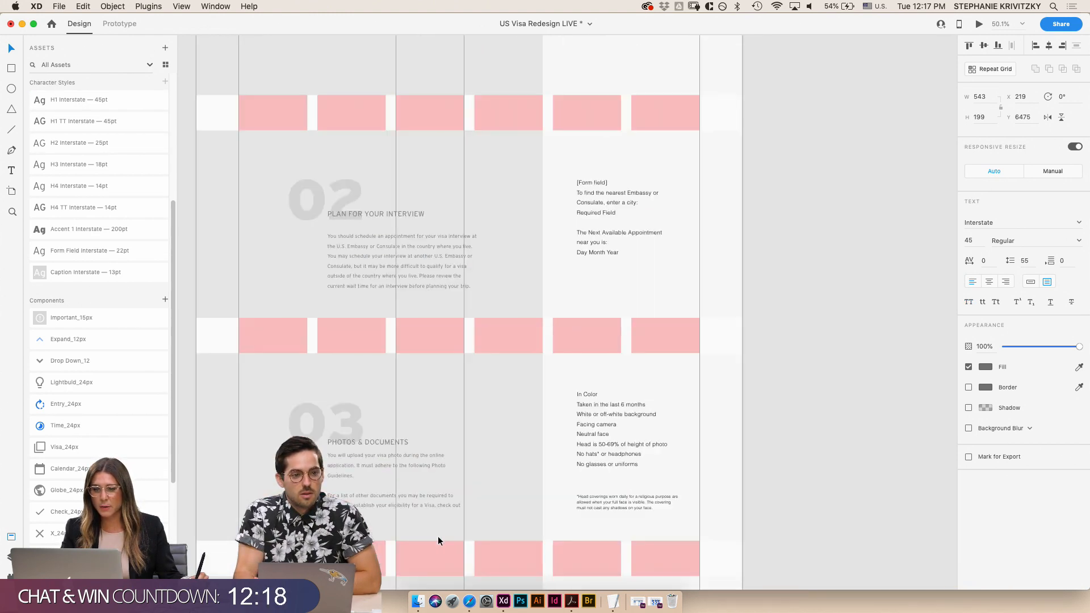
pyautogui.scroll(8, 402, 461)
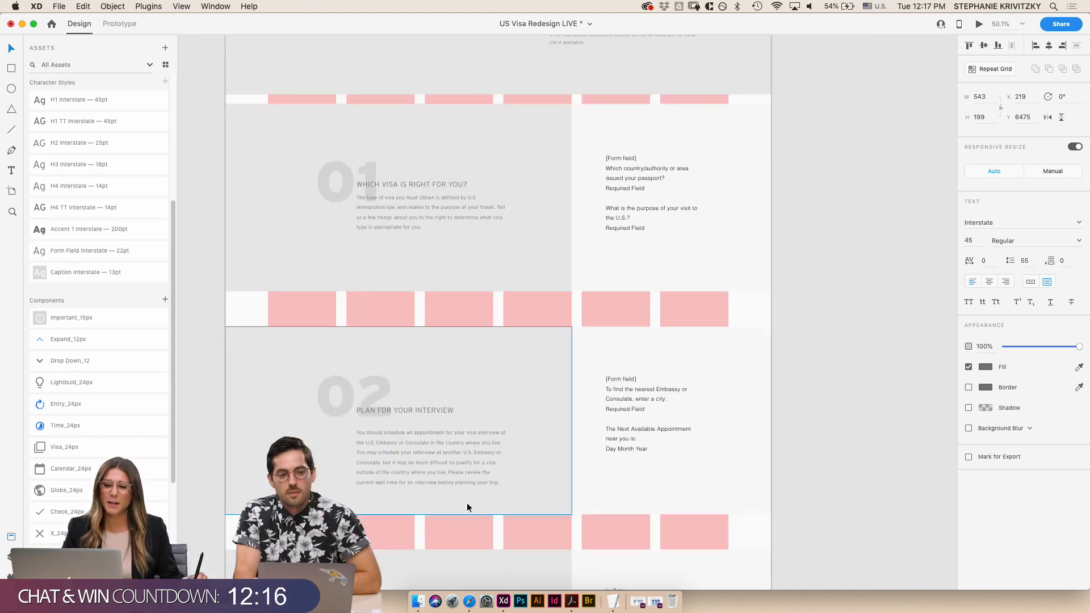
pyautogui.scroll(4, 456, 486)
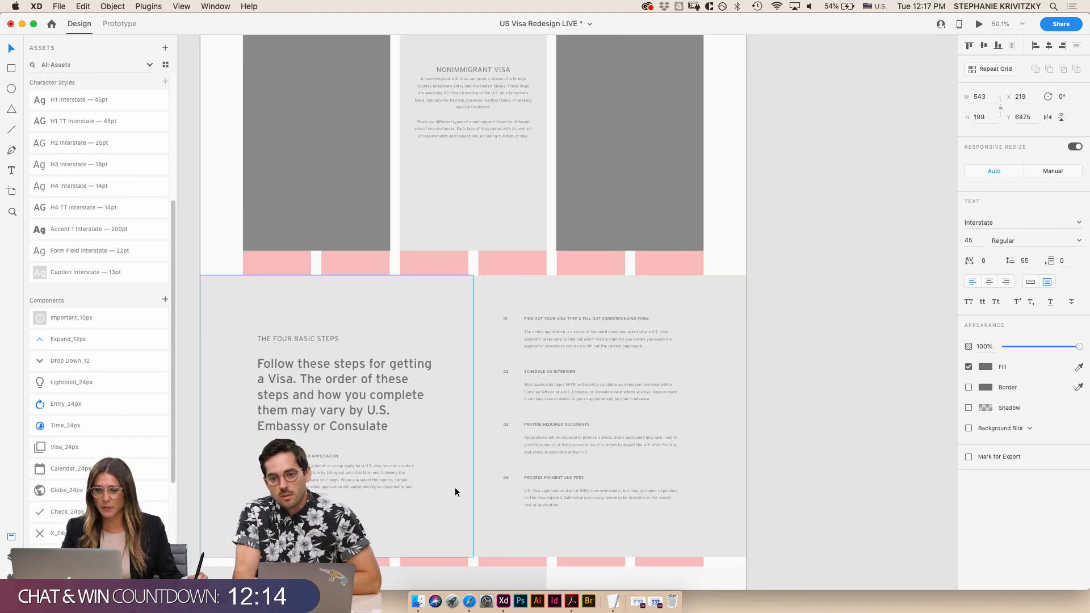
pyautogui.scroll(2, 454, 487)
pyautogui.scroll(-20, 455, 486)
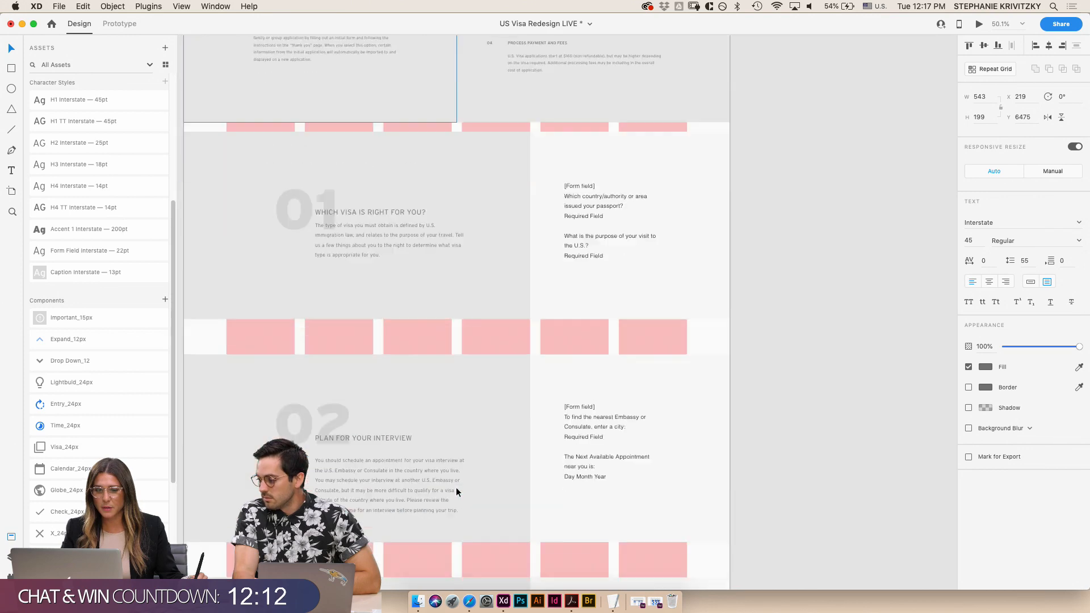
pyautogui.scroll(5, 570, 355)
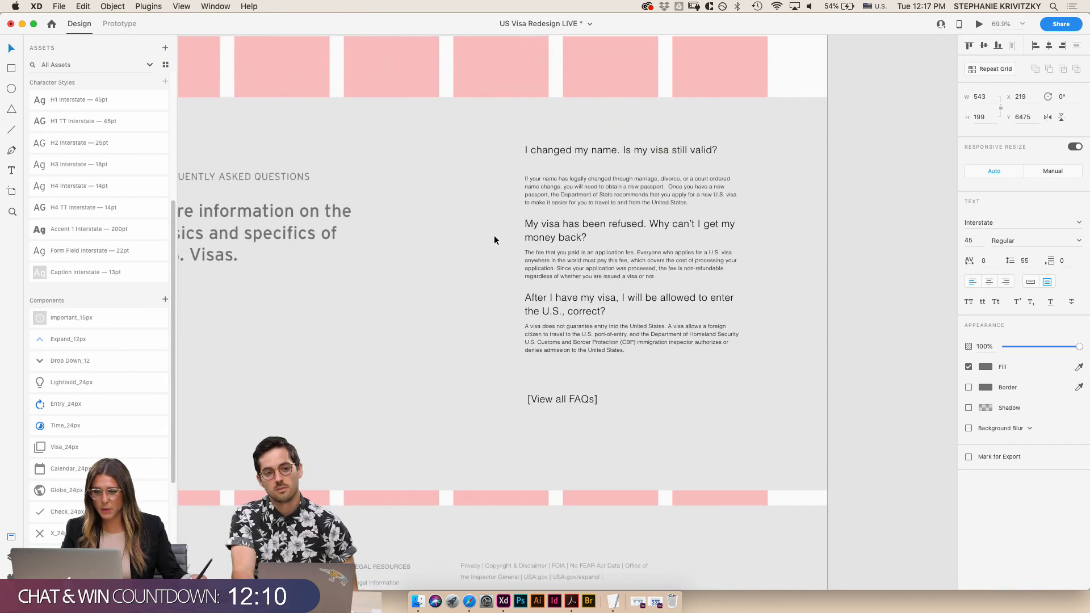
# - Try ungrouping the repeat grid of FAQ entries, and undo the ungrouping
pyautogui.click(563, 149)
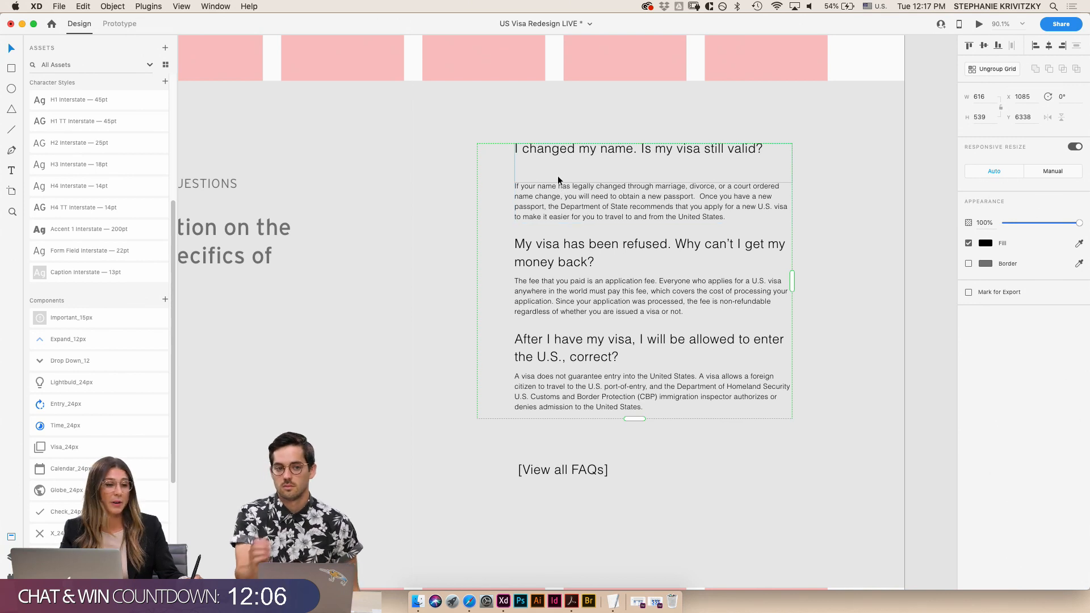
pyautogui.click(983, 69)
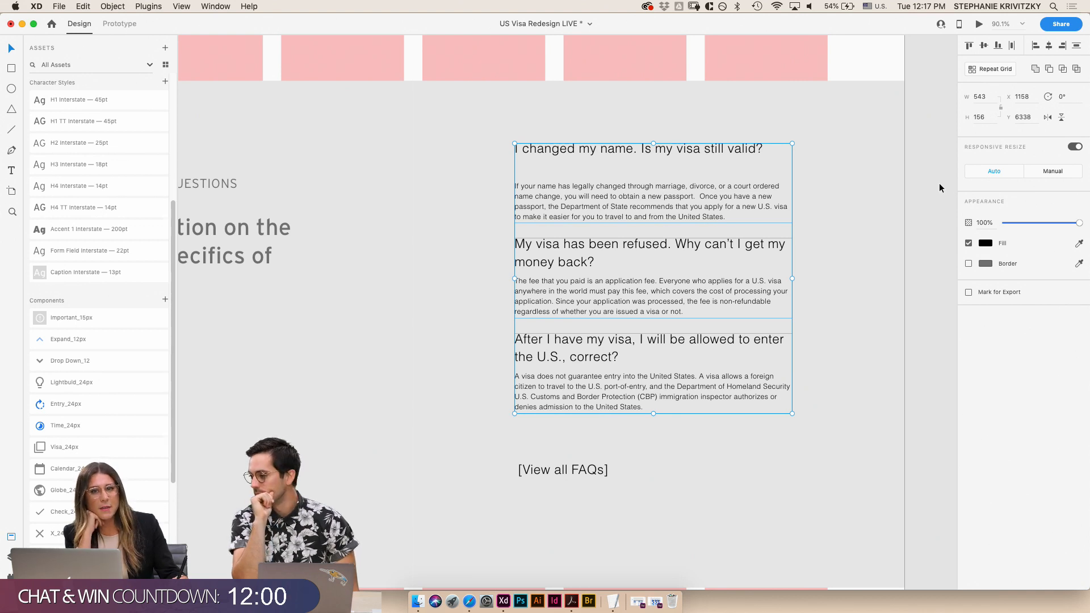
pyautogui.press('super+z')
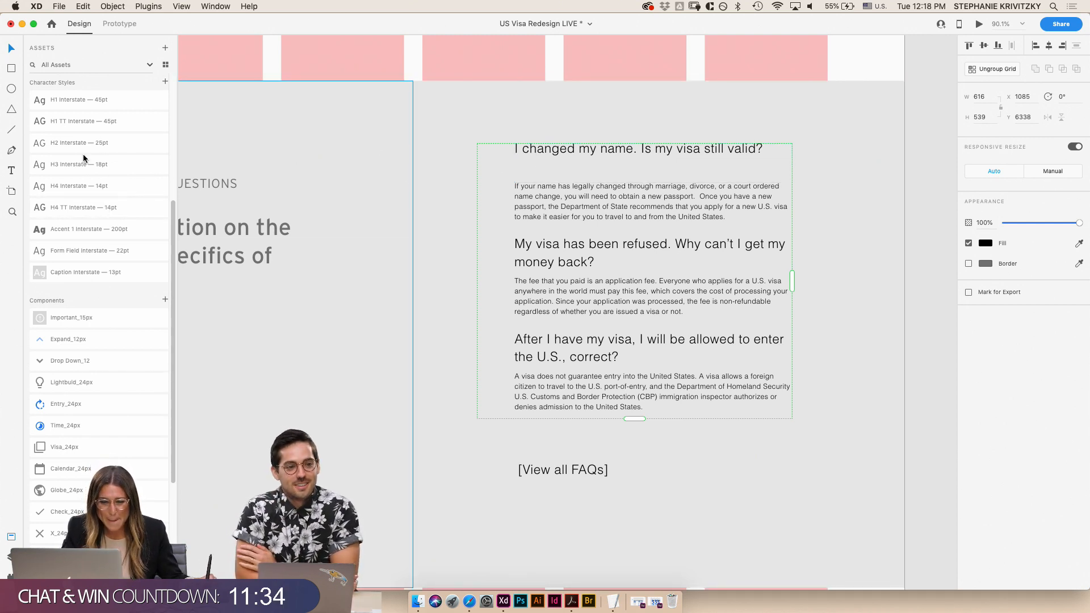
# - In the FAQ repeat grid, apply H4 TT Interstate — 14pt to the questions and H4 Interstate — 14pt to the answers
pyautogui.doubleClick(559, 152)
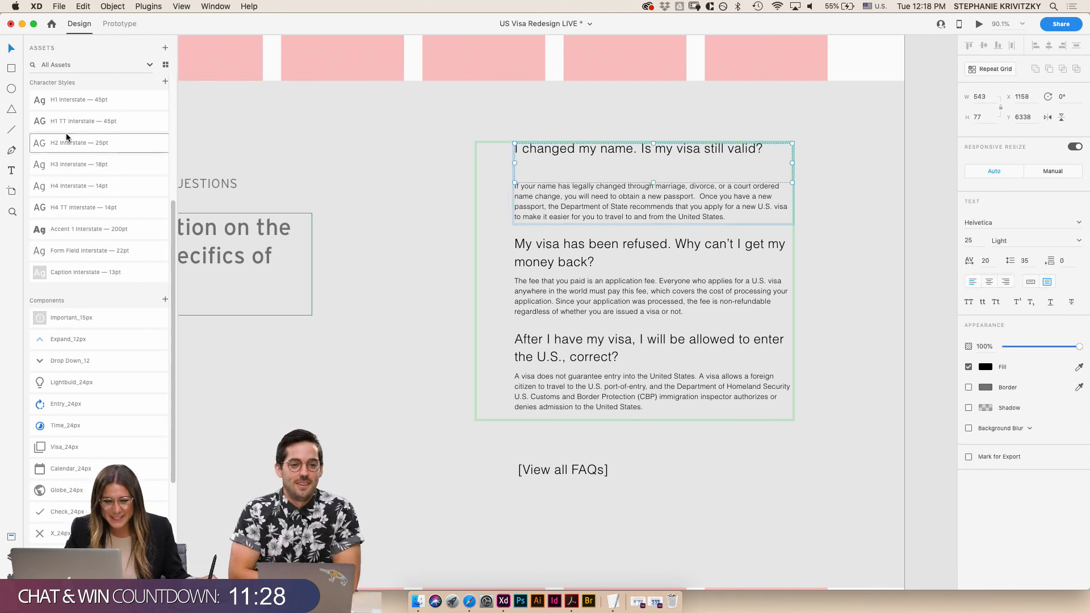
pyautogui.click(81, 207)
pyautogui.click(543, 202)
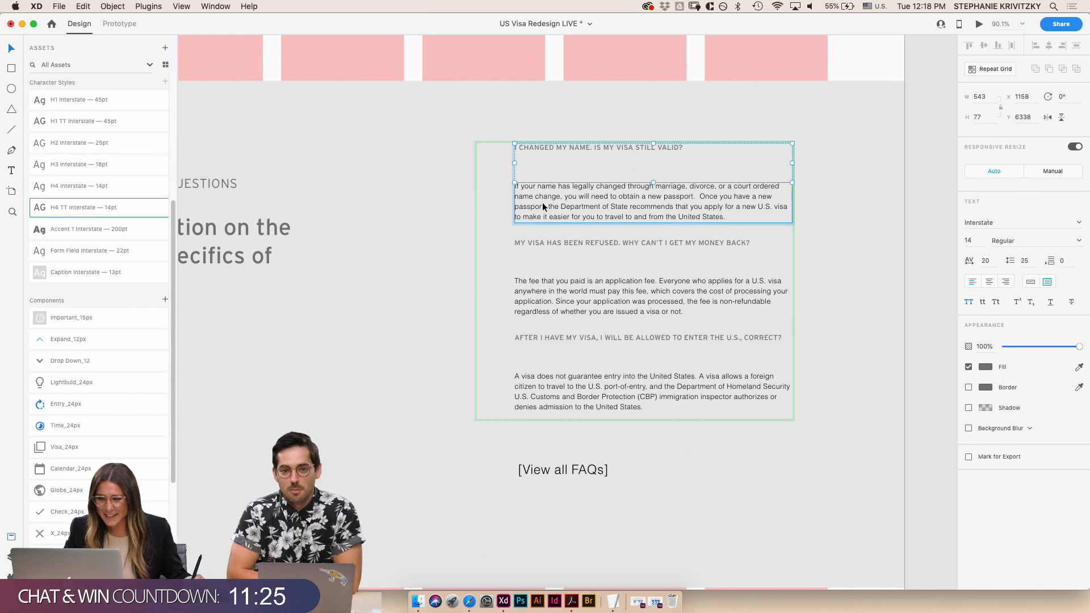
pyautogui.click(78, 187)
# - Move the FAQ answers up closer to their questions and reduce the vertical gap between the repeat grid's entries
pyautogui.moveTo(556, 201); pyautogui.dragTo(557, 182)
pyautogui.press('Escape')
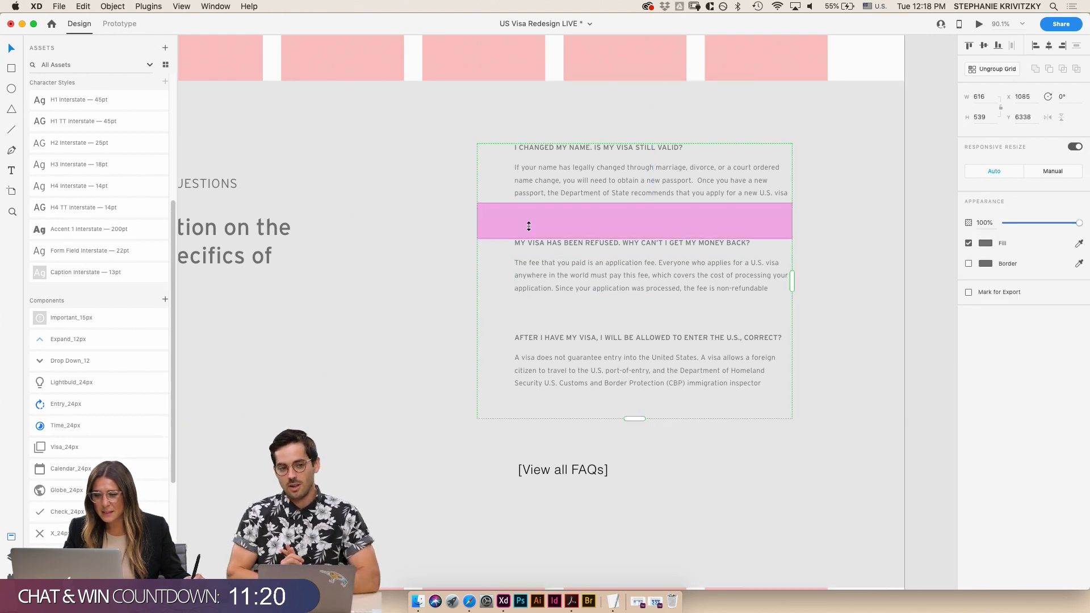
pyautogui.moveTo(531, 234); pyautogui.dragTo(531, 219)
pyautogui.scroll(-10, 377, 171)
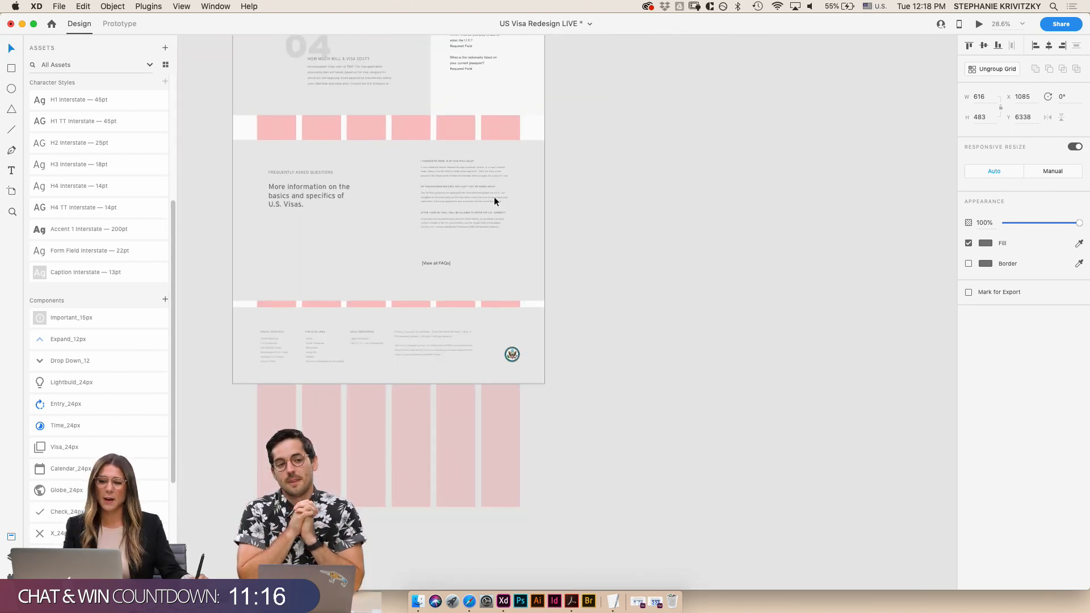
pyautogui.click(685, 210)
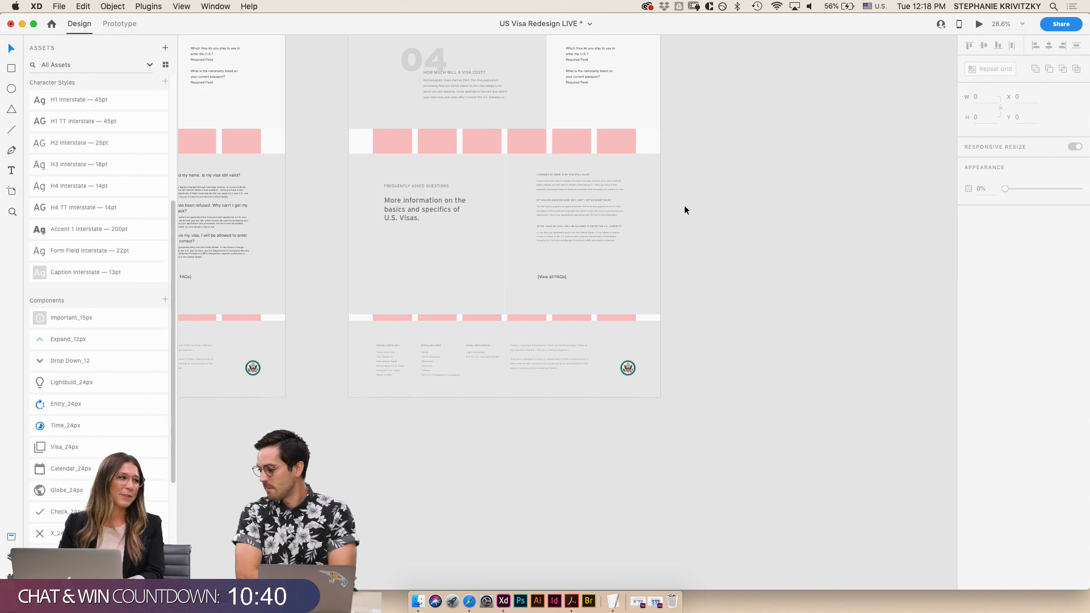
# - Look over the restyled landing page artboard and compare it with the original version, including its Four Basic Steps section
pyautogui.scroll(-5, 685, 210)
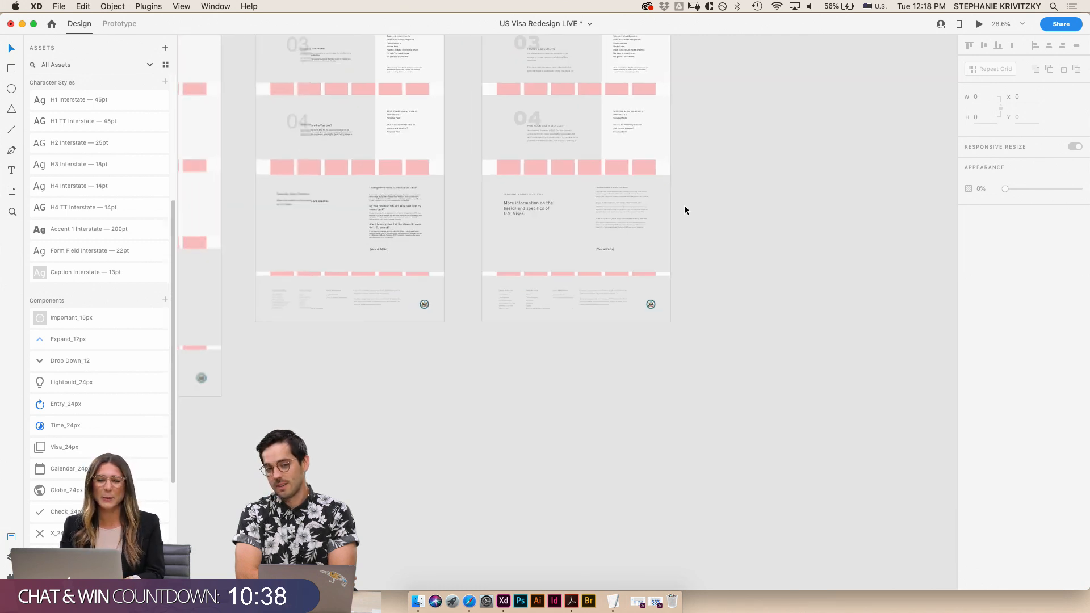
pyautogui.scroll(2, 685, 210)
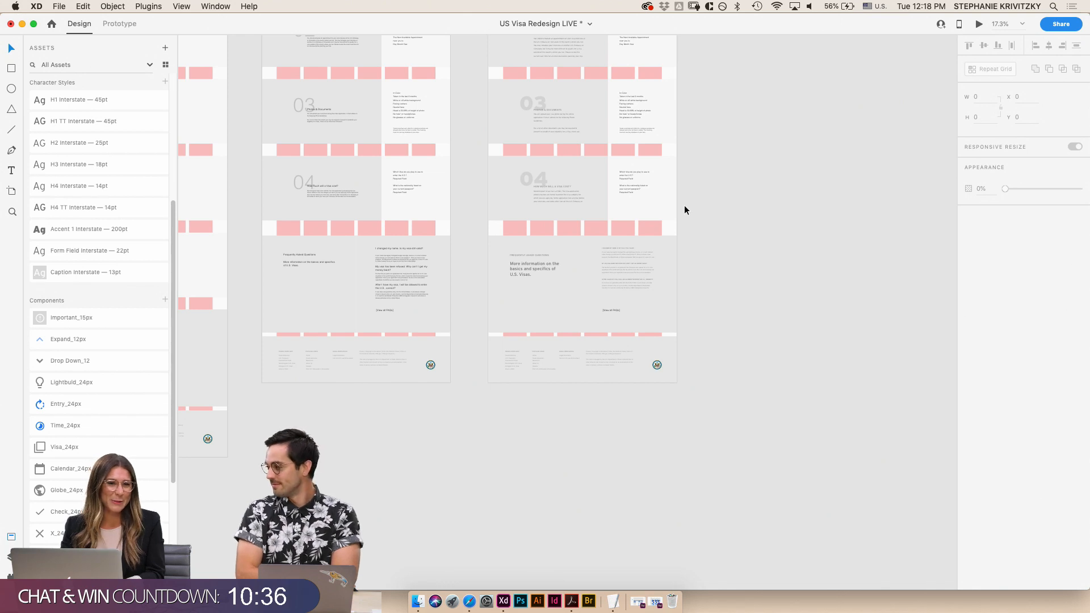
pyautogui.scroll(5, 685, 210)
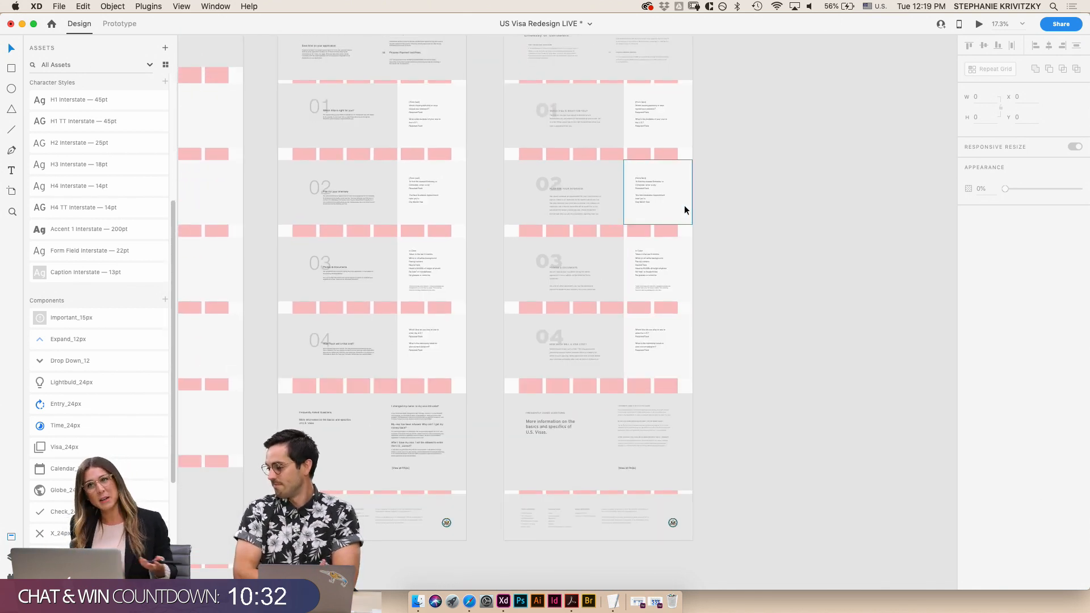
pyautogui.scroll(-2, 612, 397)
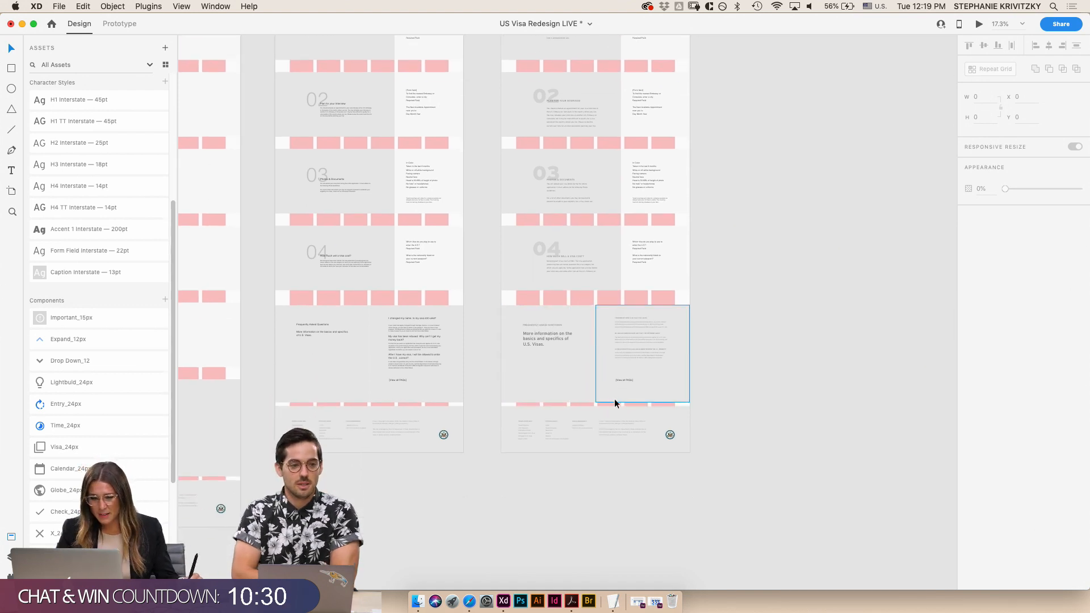
pyautogui.scroll(6, 615, 396)
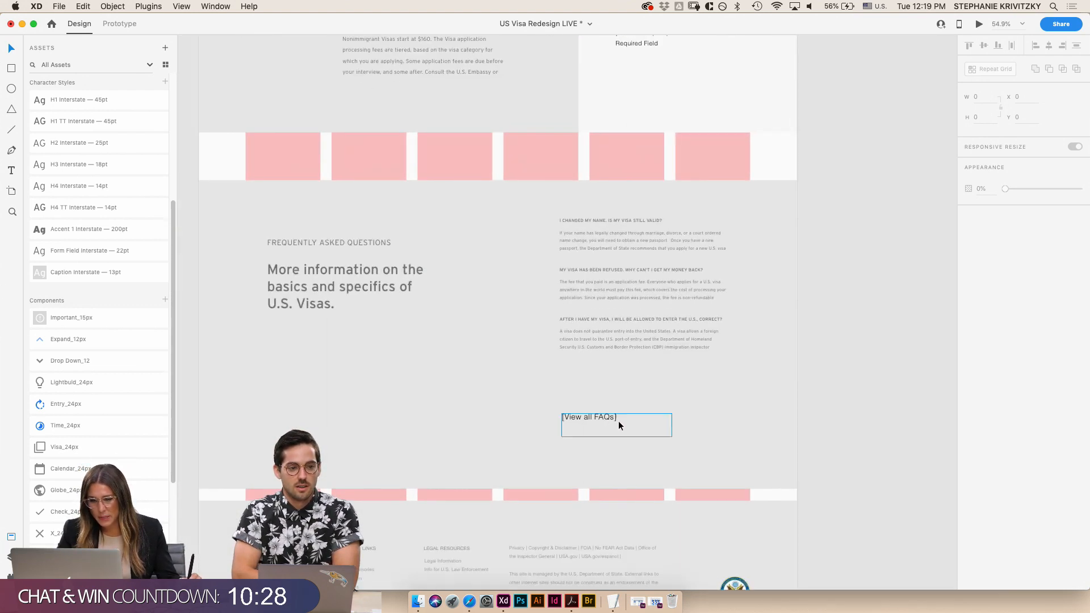
pyautogui.scroll(-6, 637, 435)
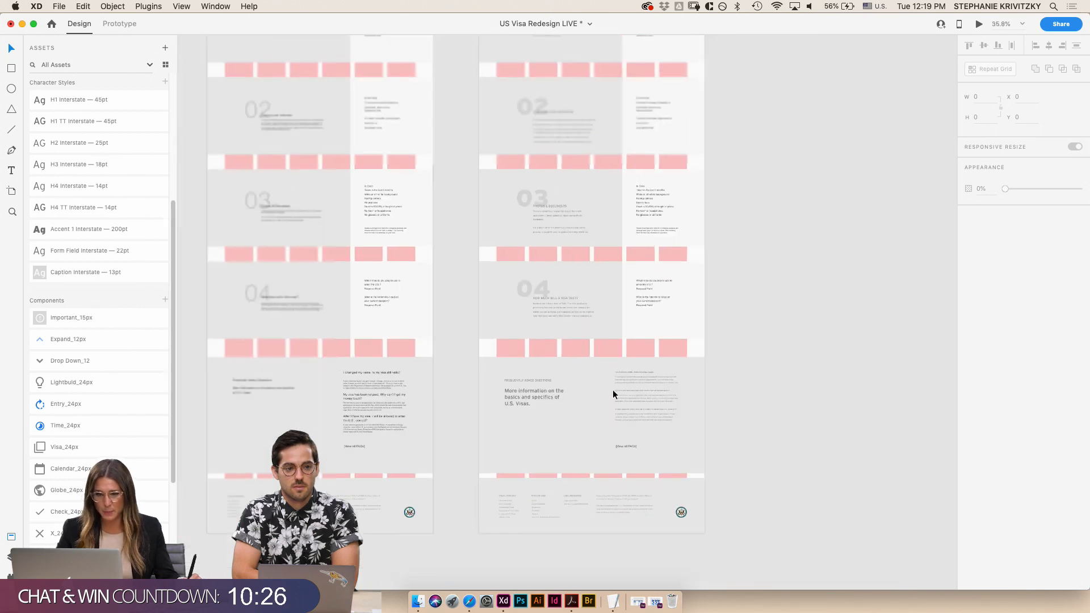
pyautogui.scroll(10, 603, 343)
pyautogui.scroll(3, 655, 211)
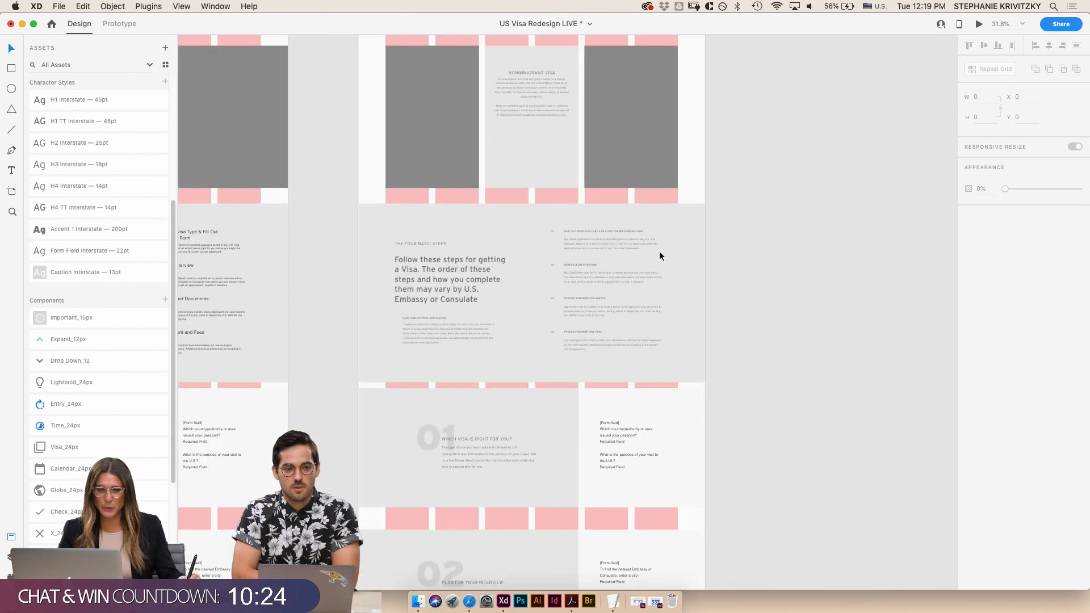
pyautogui.hscroll(-6, 735, 359)
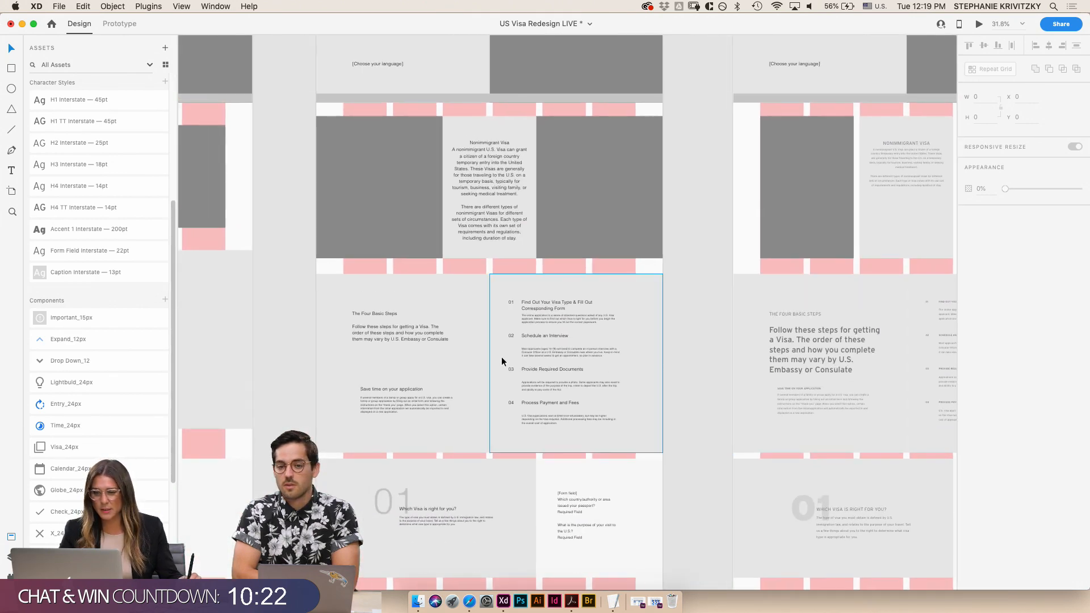
pyautogui.click(421, 361)
pyautogui.press('super+z')
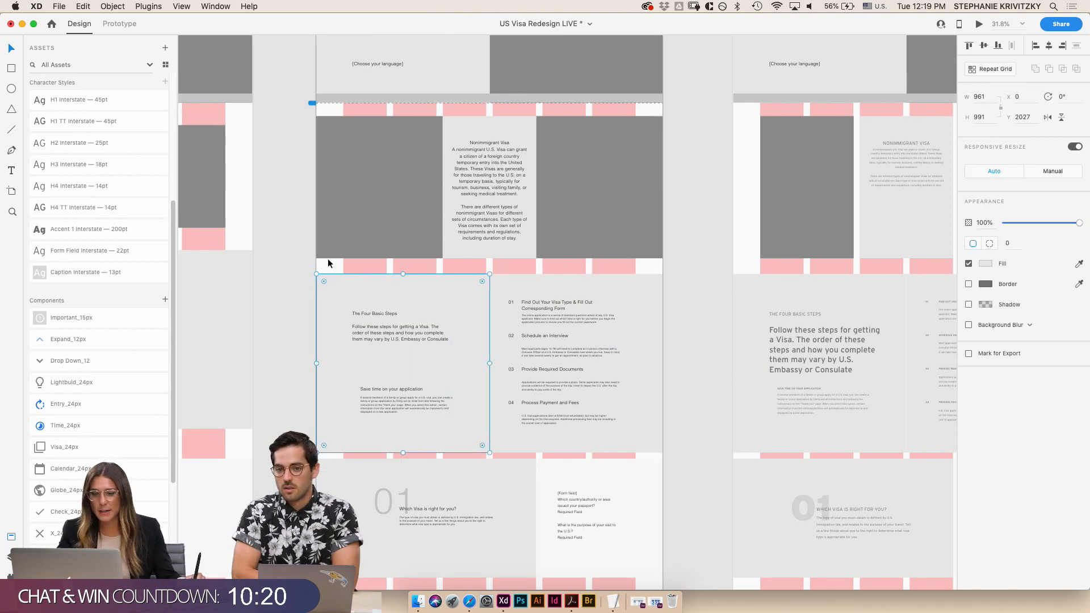
# - Duplicate the Nonimm Visa Landing 04.Text Styles artboard and place the copy to the right of the original
pyautogui.click(262, 304)
pyautogui.hscroll(8, 731, 342)
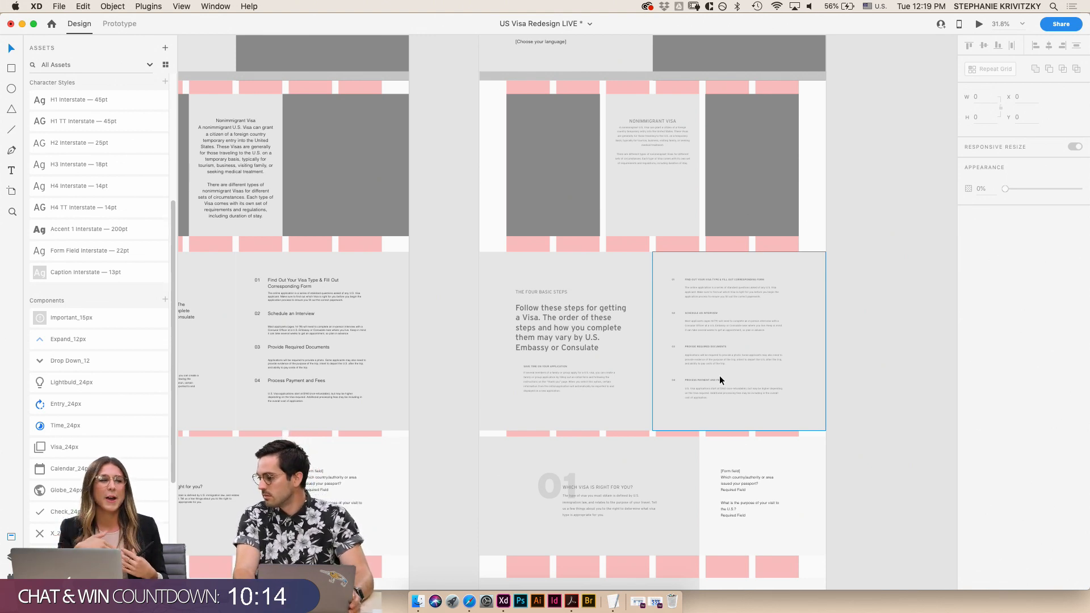
pyautogui.scroll(1, 869, 359)
pyautogui.scroll(3, 869, 358)
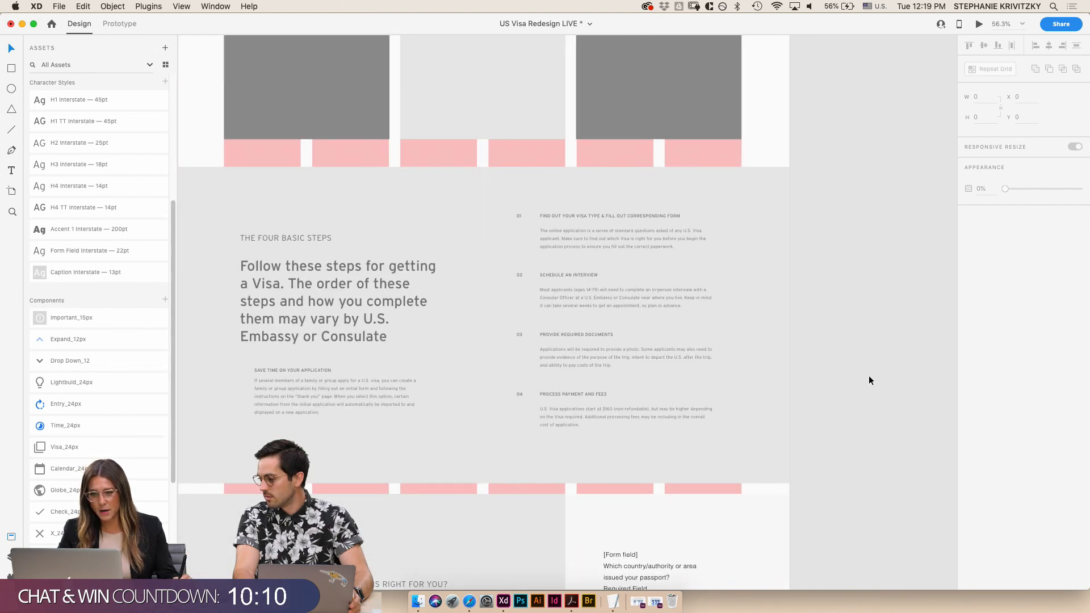
pyautogui.scroll(-3, 869, 376)
pyautogui.scroll(-3, 869, 377)
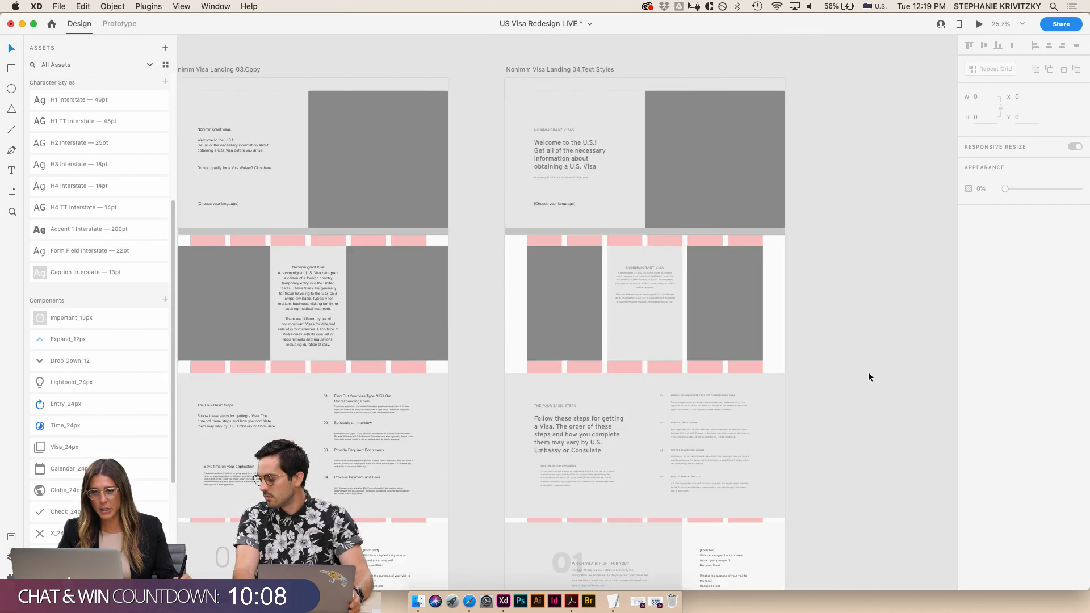
pyautogui.hscroll(3, 470, 141)
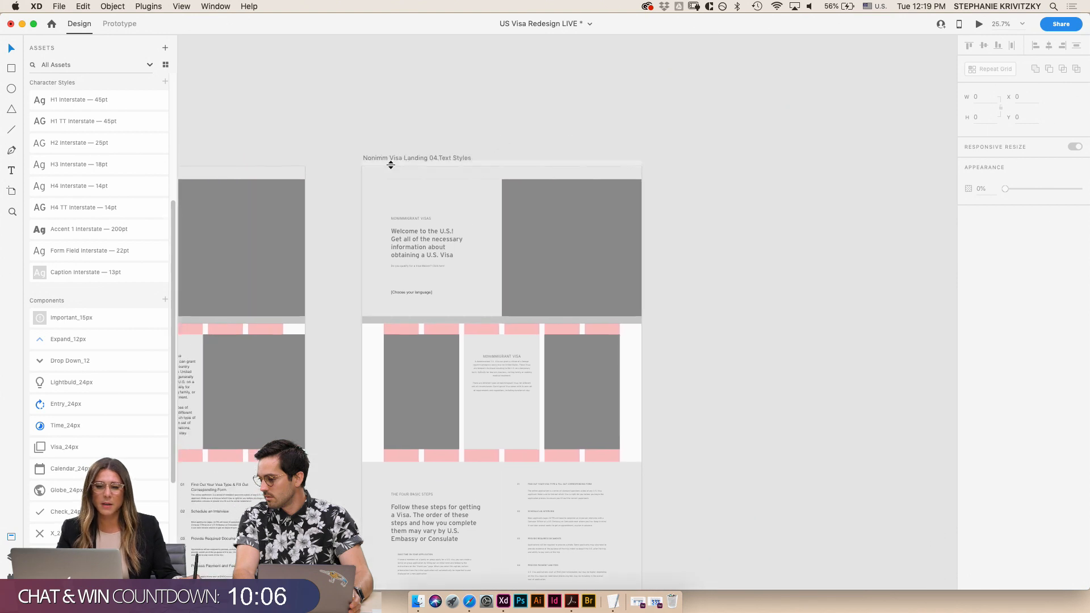
pyautogui.moveTo(377, 160); pyautogui.dragTo(701, 159)
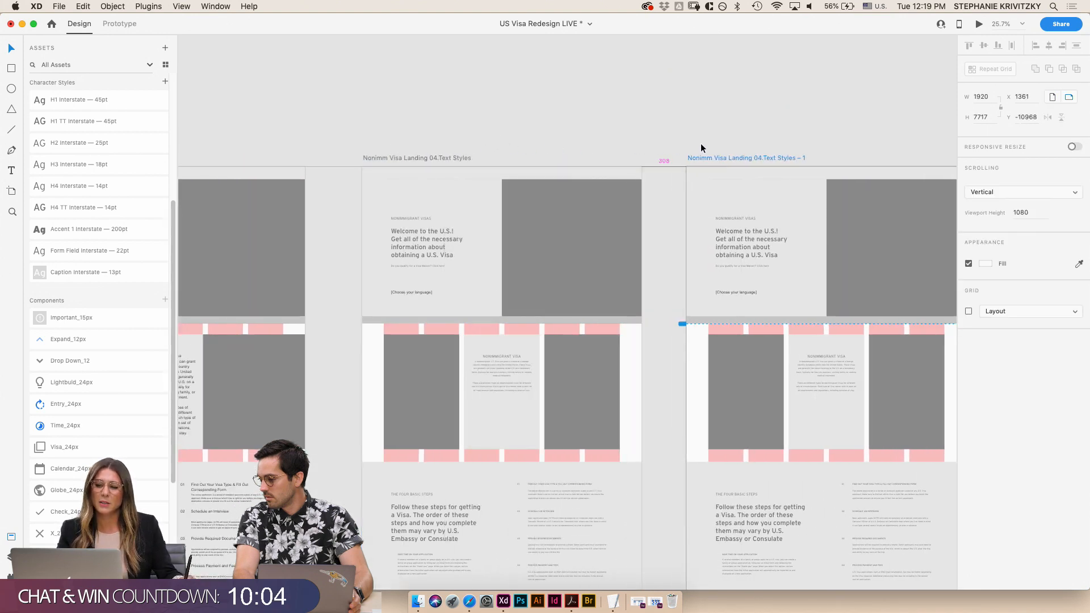
# - Rename the duplicated artboard as "Nonimm Visa Landing 05. Elements"
pyautogui.scroll(5, 683, 162)
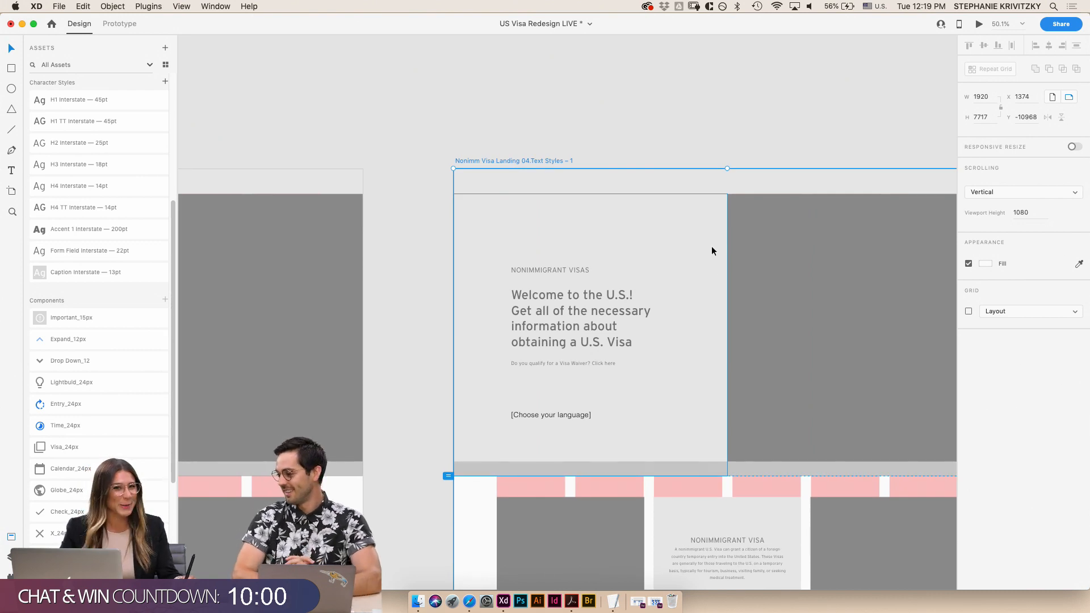
pyautogui.doubleClick(548, 160)
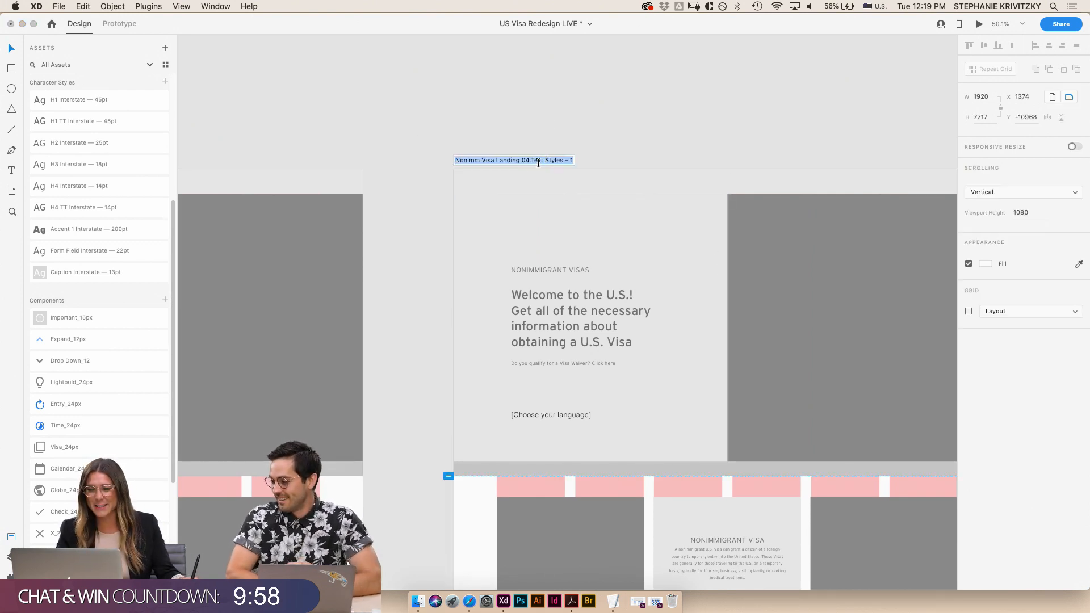
pyautogui.keyDown('shift'); pyautogui.click(525, 159); pyautogui.keyUp('shift')
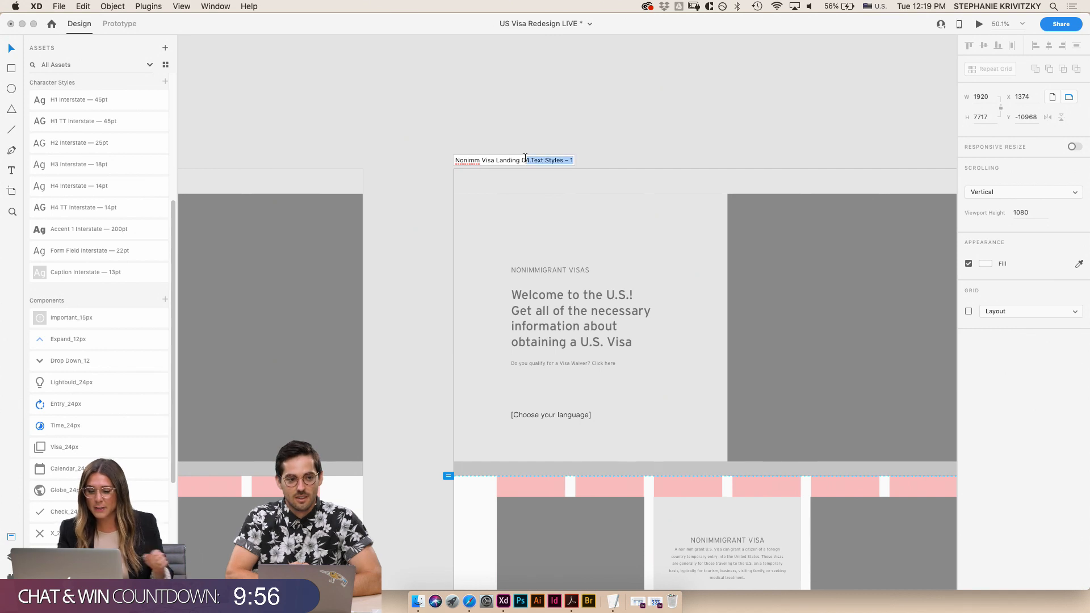
pyautogui.write('5.')
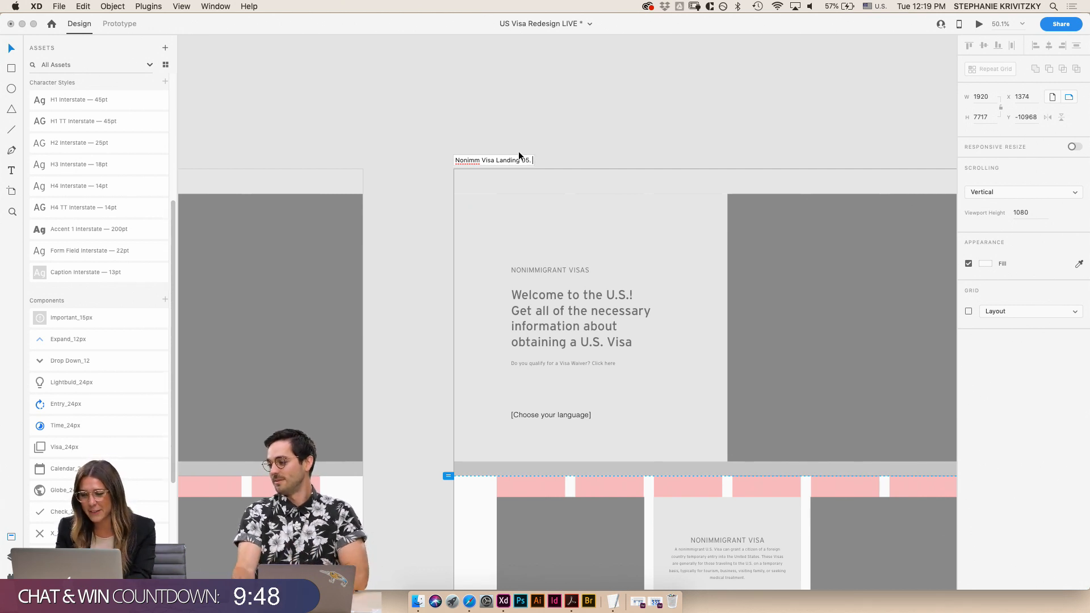
pyautogui.write('Elements')
pyautogui.press('Return')
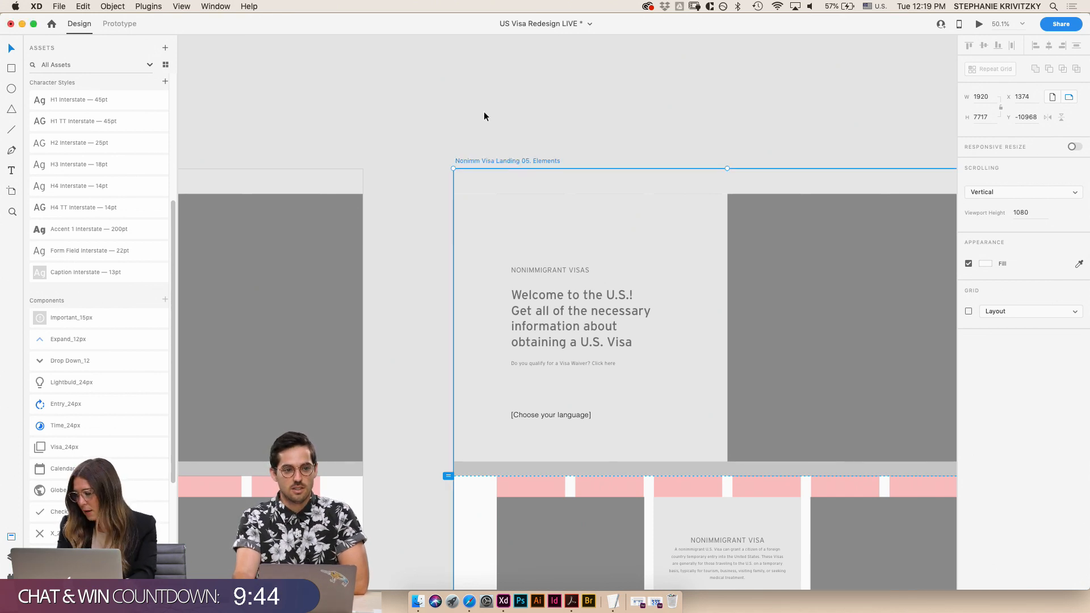
pyautogui.click(499, 126)
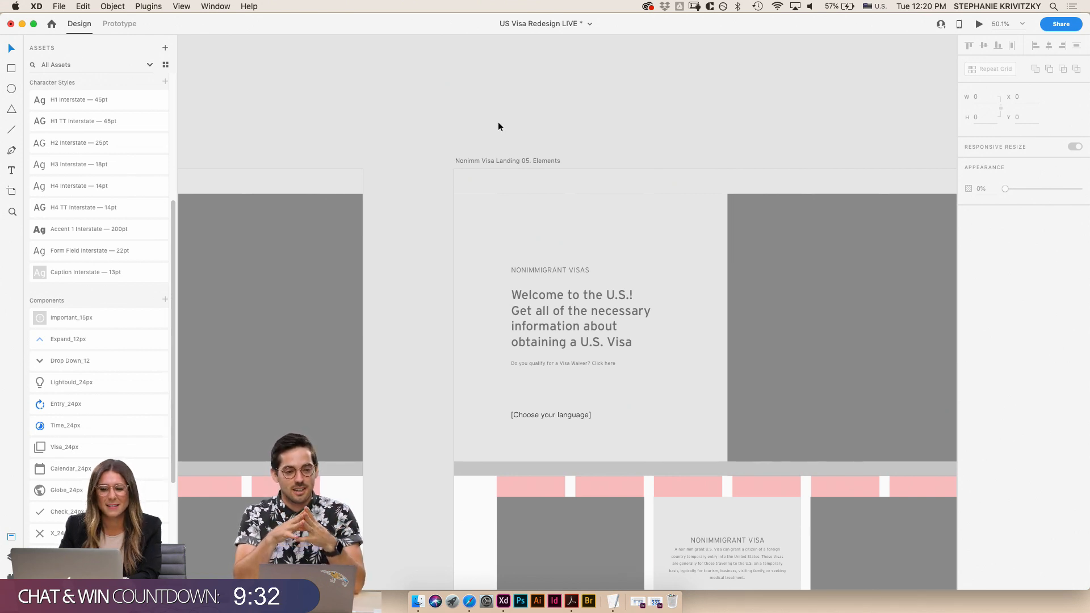
pyautogui.scroll(-3, 499, 122)
pyautogui.hscroll(3, 499, 122)
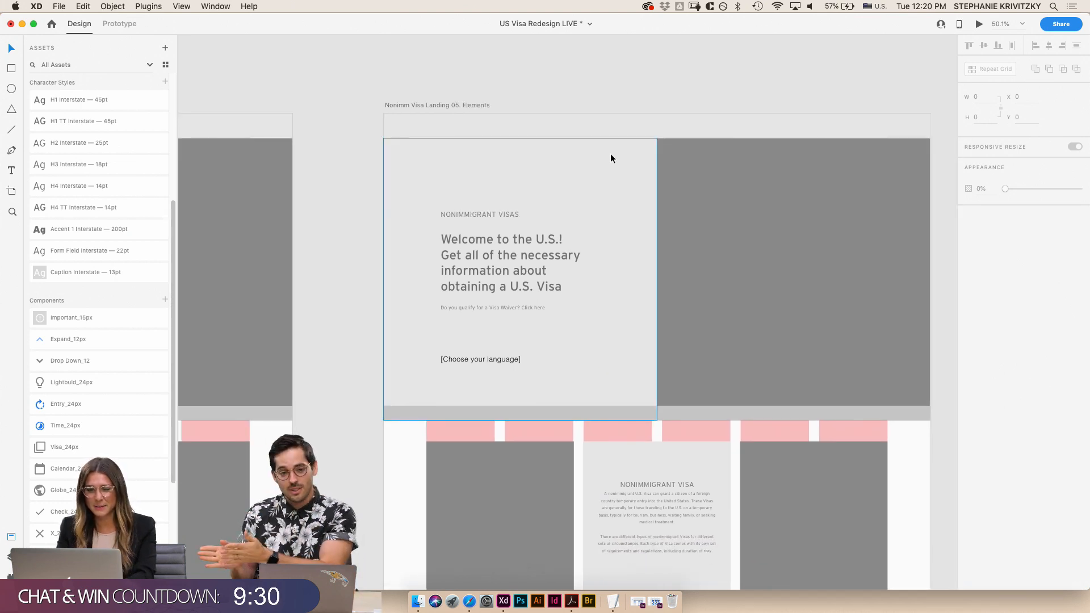
pyautogui.scroll(2, 618, 152)
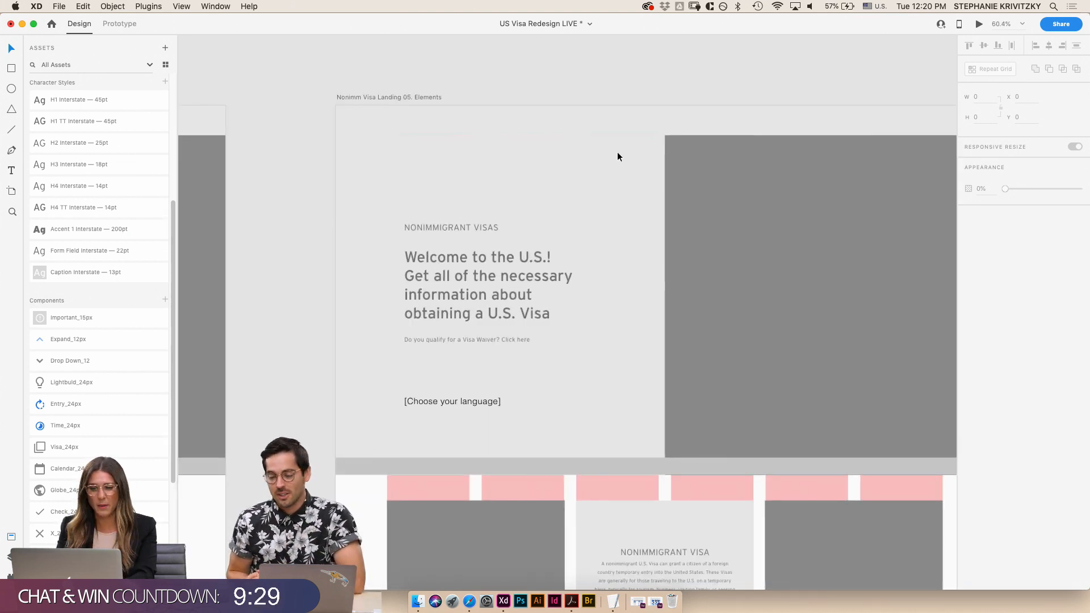
pyautogui.click(658, 129)
pyautogui.scroll(-5, 661, 128)
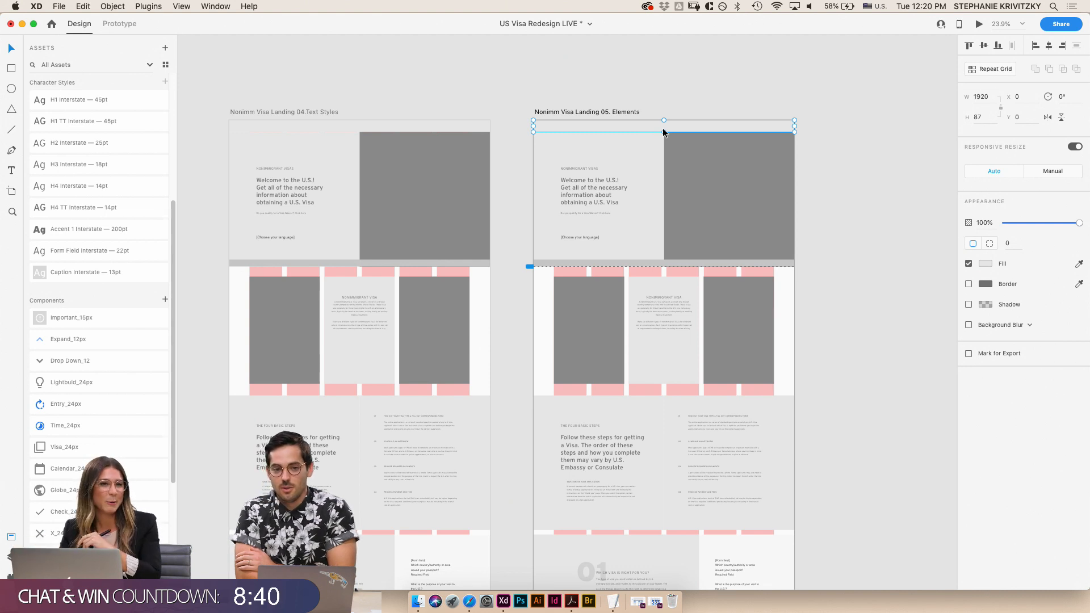
pyautogui.scroll(2, 664, 67)
pyautogui.click(684, 88)
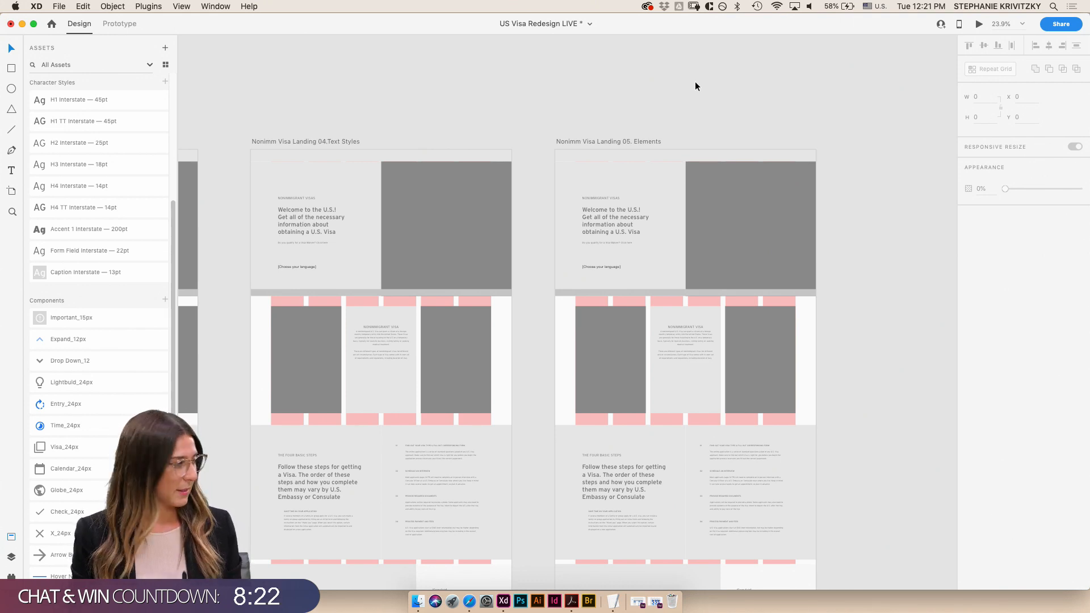
# - Shrink the full-width header bar at the top of the 05. Elements artboard, trying a height of 25 before setting 30
pyautogui.scroll(5, 744, 173)
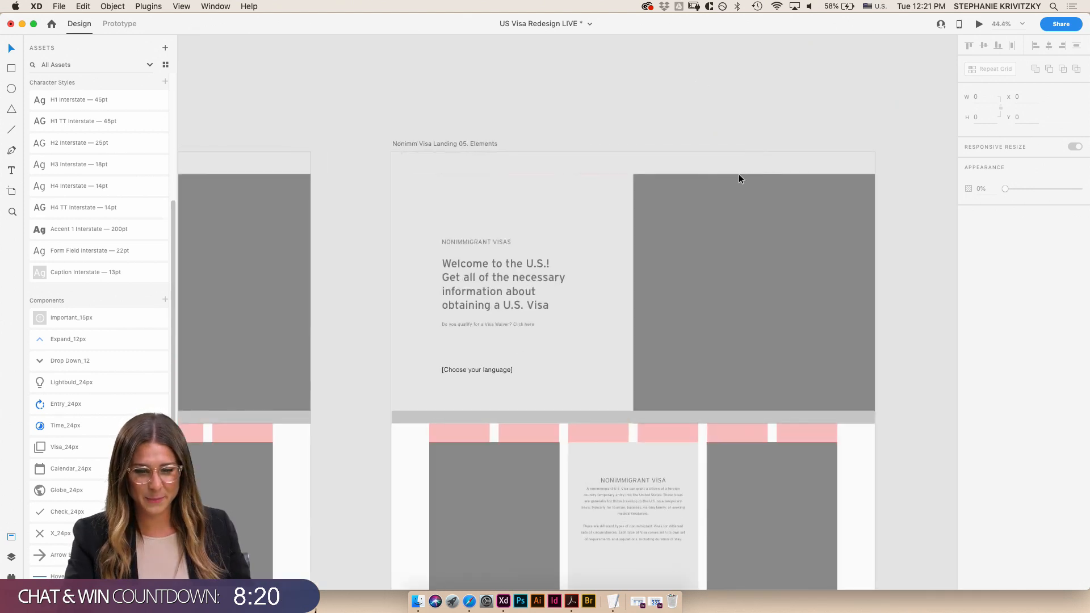
pyautogui.scroll(-2, 670, 166)
pyautogui.click(636, 159)
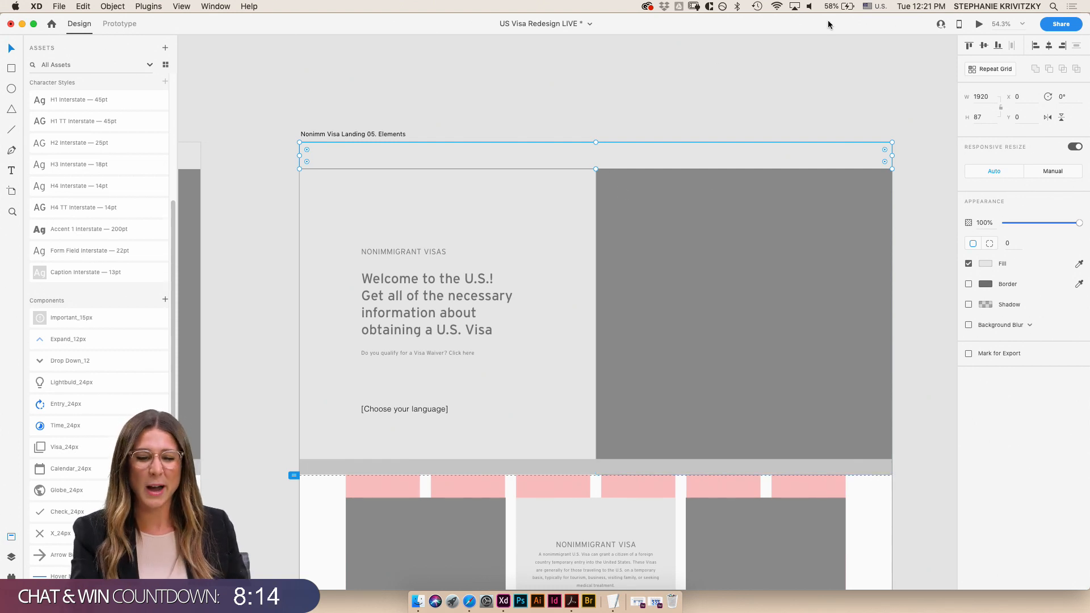
pyautogui.click(978, 117)
pyautogui.write('25')
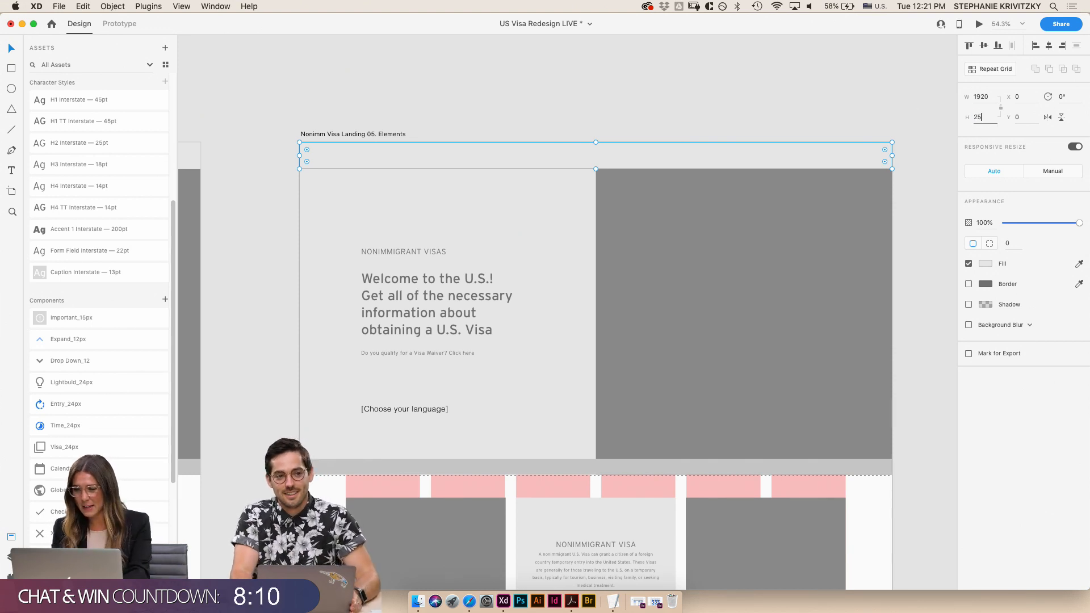
pyautogui.press('Return')
pyautogui.hscroll(-1, 894, 134)
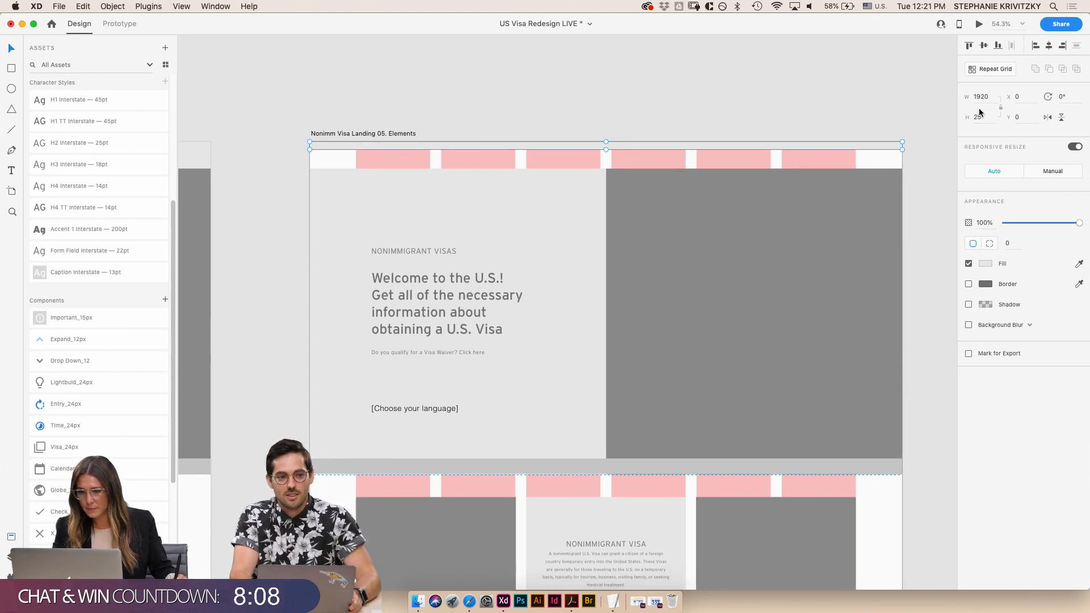
pyautogui.write('30')
pyautogui.press('Return')
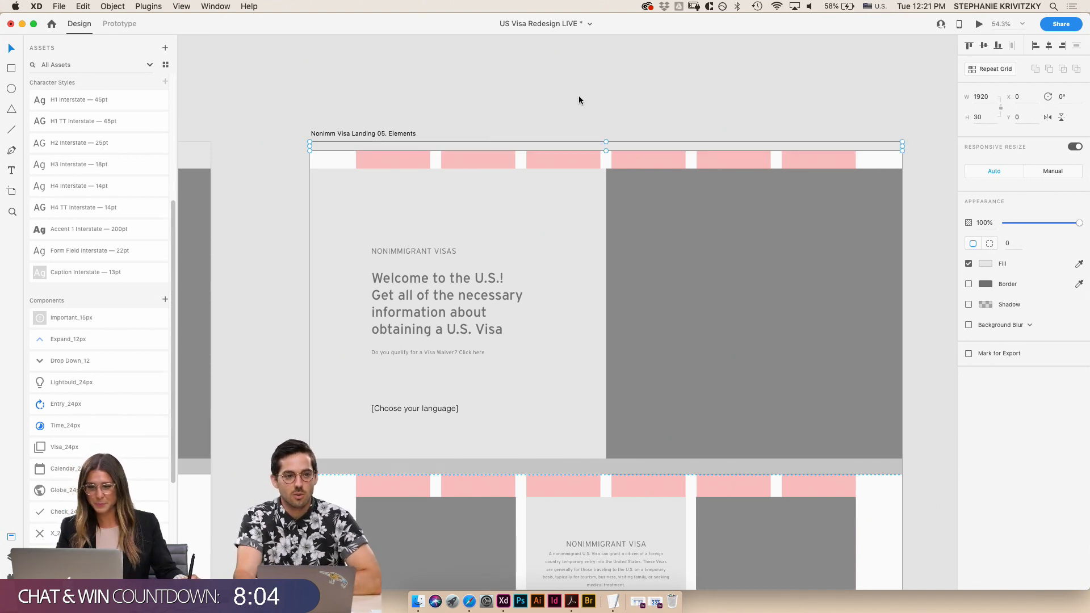
# - Place the Drop Down_12 component in the middle of the slim header bar on the 05. Elements artboard
pyautogui.scroll(5, 648, 151)
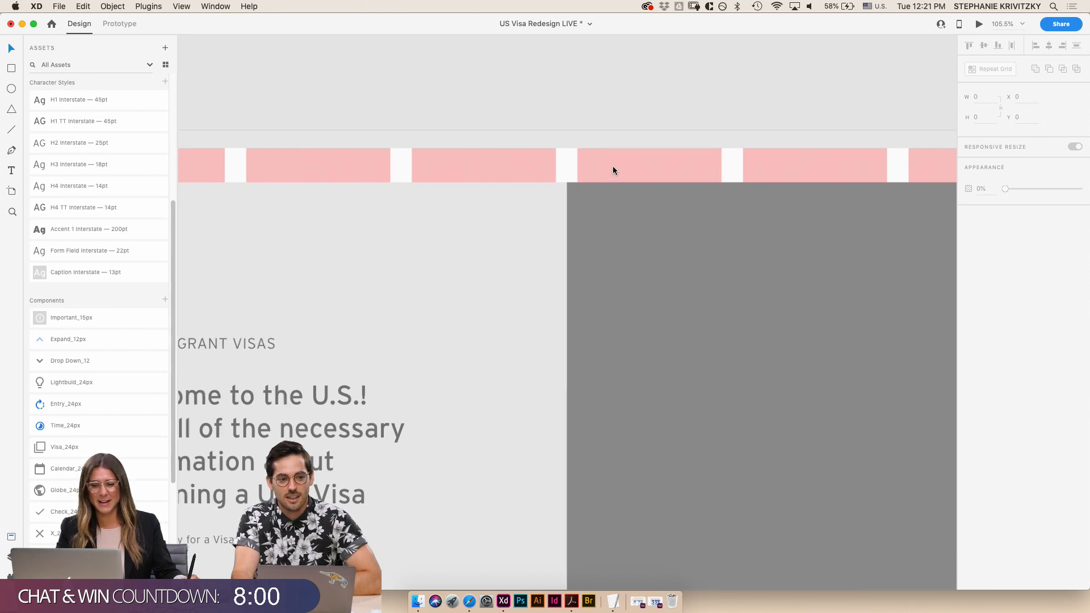
pyautogui.scroll(3, 617, 173)
pyautogui.click(539, 137)
pyautogui.scroll(-5, 55, 519)
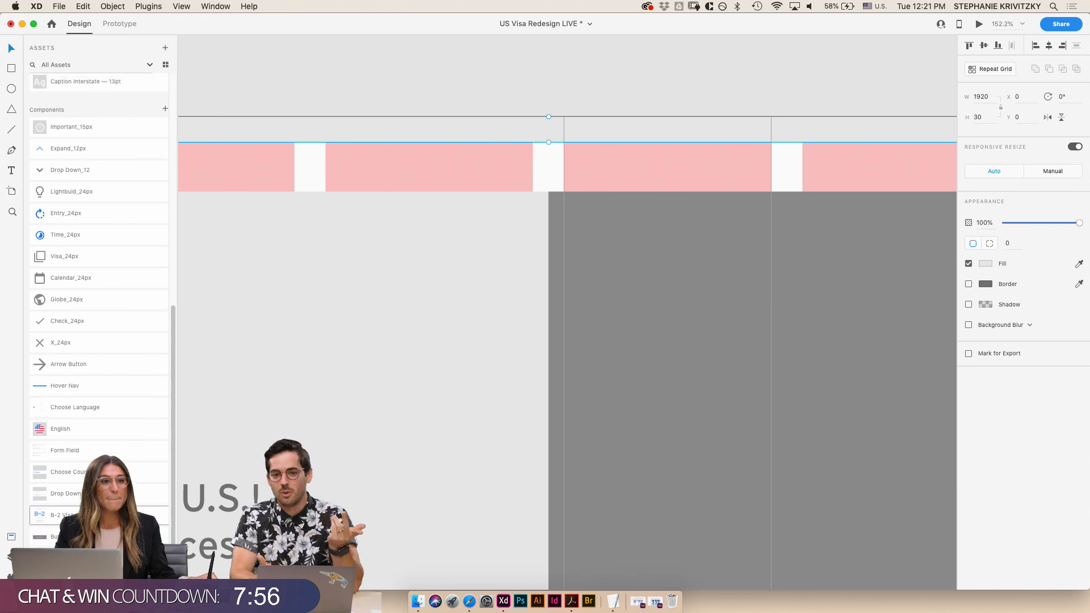
pyautogui.scroll(4, 119, 447)
pyautogui.scroll(-4, 118, 449)
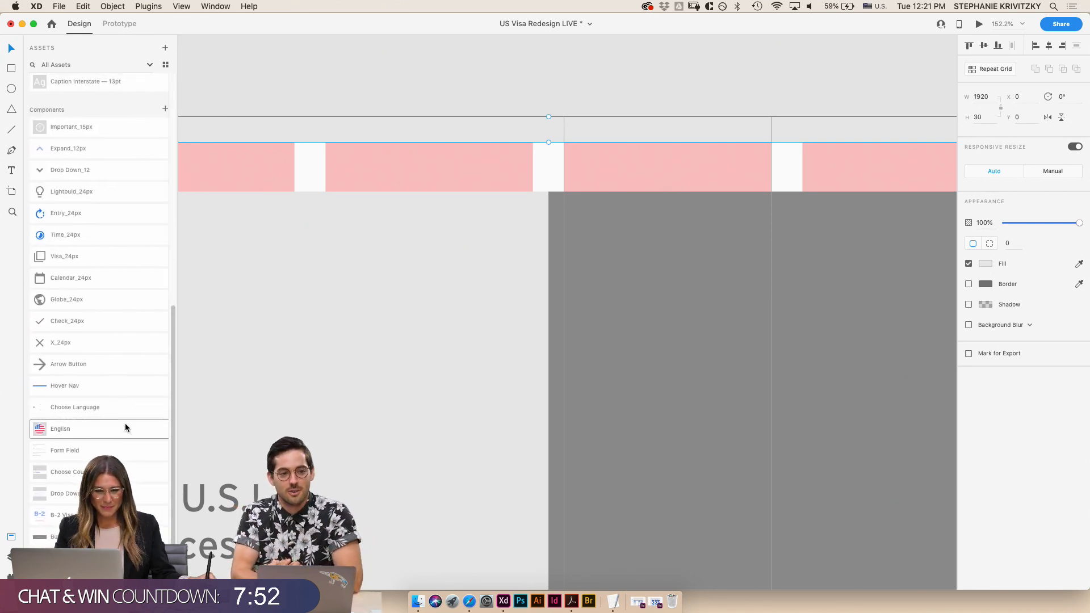
pyautogui.scroll(2, 63, 221)
pyautogui.moveTo(66, 221); pyautogui.dragTo(548, 134)
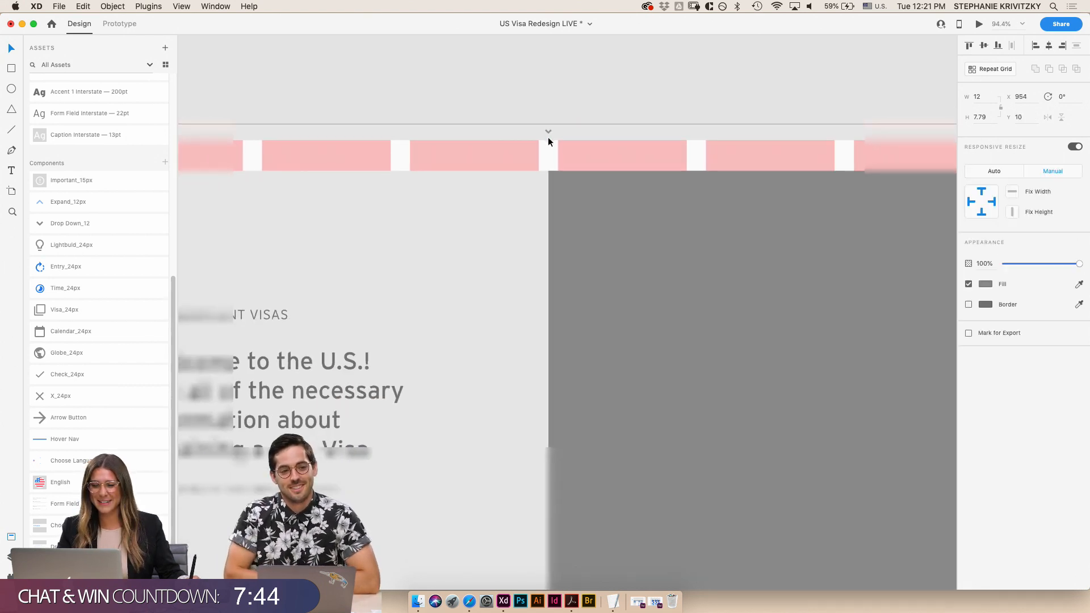
# - Select the drop-down arrow together with the header bar and centre them horizontally on each other
pyautogui.scroll(3, 548, 142)
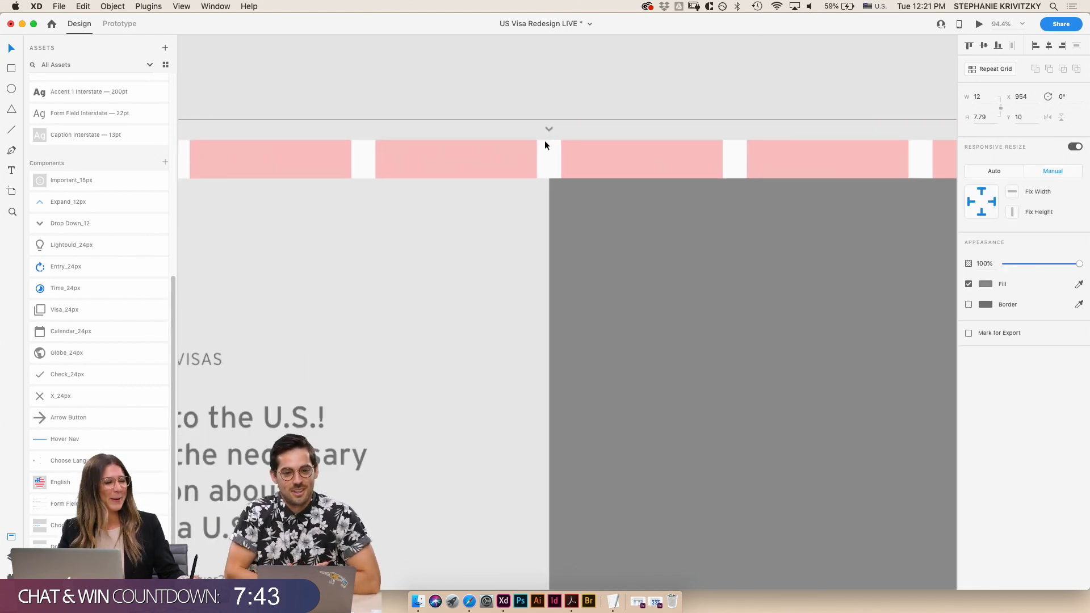
pyautogui.keyDown('shift'); pyautogui.click(635, 124); pyautogui.keyUp('shift')
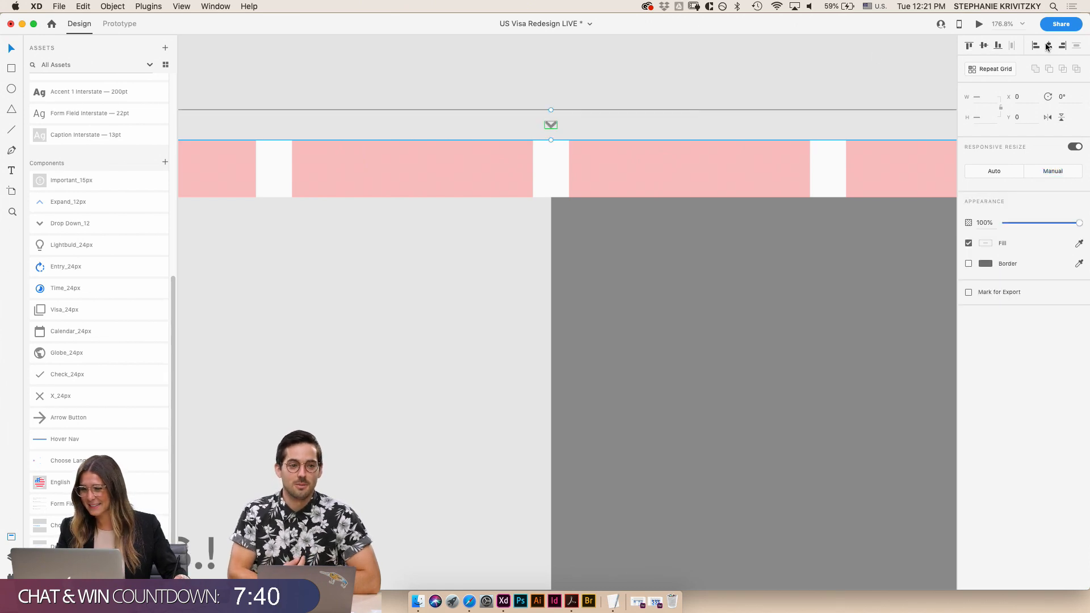
pyautogui.click(594, 95)
# - Move the hero section's two background rectangles and welcome texts up together to Y 30, directly beneath the header bar
pyautogui.scroll(-10, 597, 195)
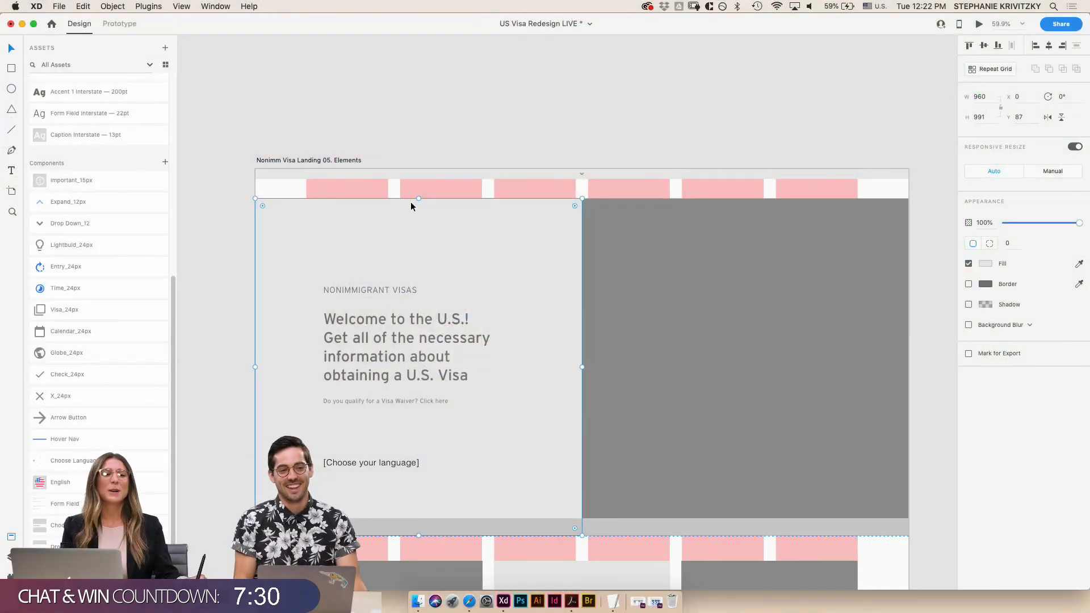
pyautogui.click(478, 120)
pyautogui.scroll(3, 549, 267)
pyautogui.scroll(-5, 289, 238)
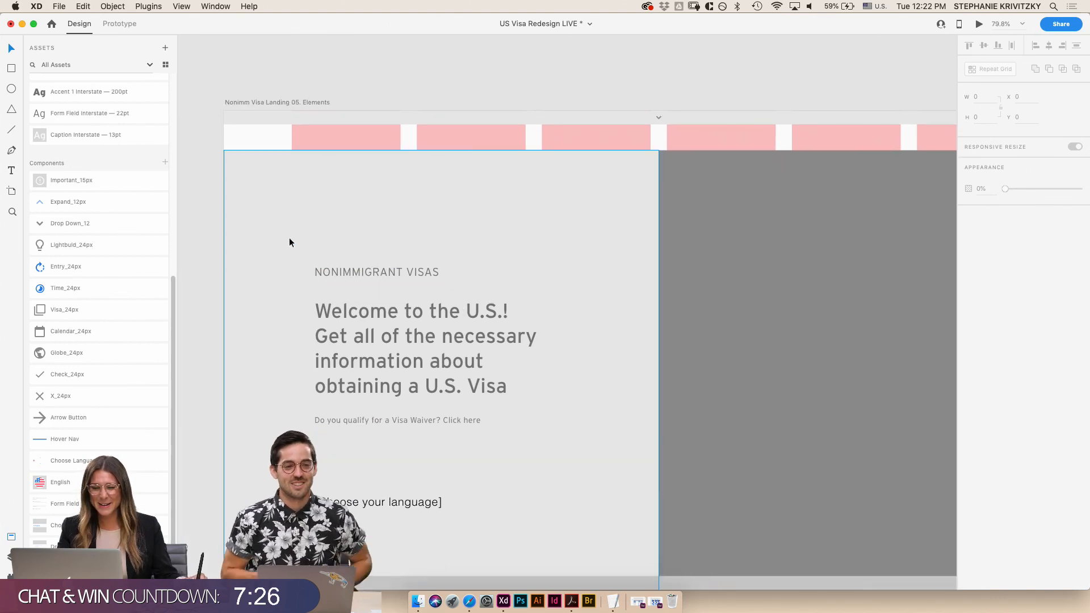
pyautogui.moveTo(226, 227); pyautogui.dragTo(790, 439)
pyautogui.click(206, 254)
pyautogui.moveTo(214, 222); pyautogui.dragTo(716, 385)
pyautogui.moveTo(612, 315); pyautogui.dragTo(614, 298)
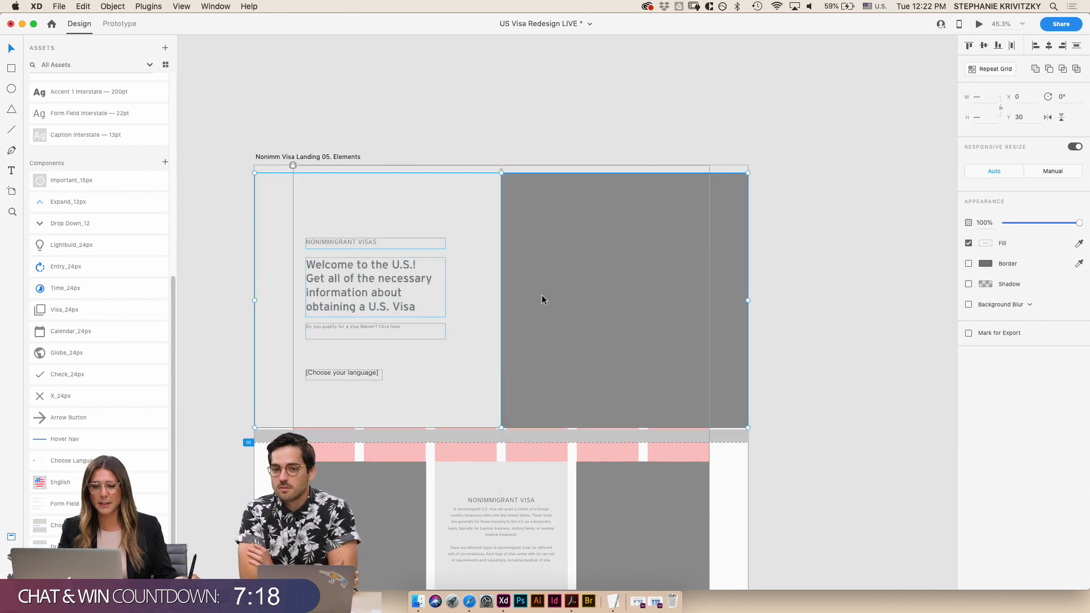
pyautogui.click(248, 239)
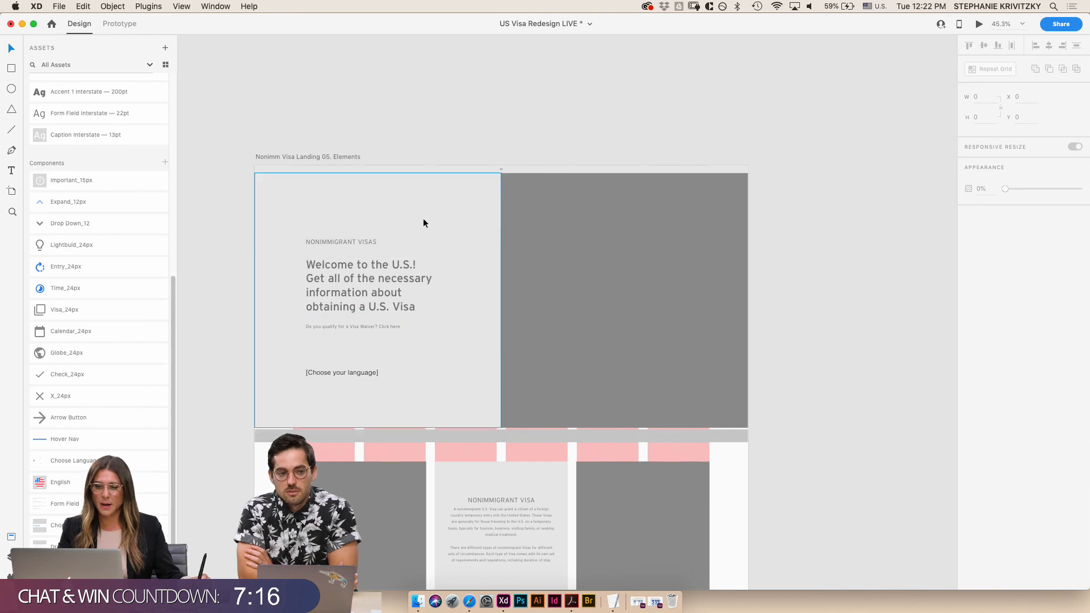
# - Inspect the drop-down arrow in the header bar and the repositioned hero section beneath it
pyautogui.scroll(5, 490, 214)
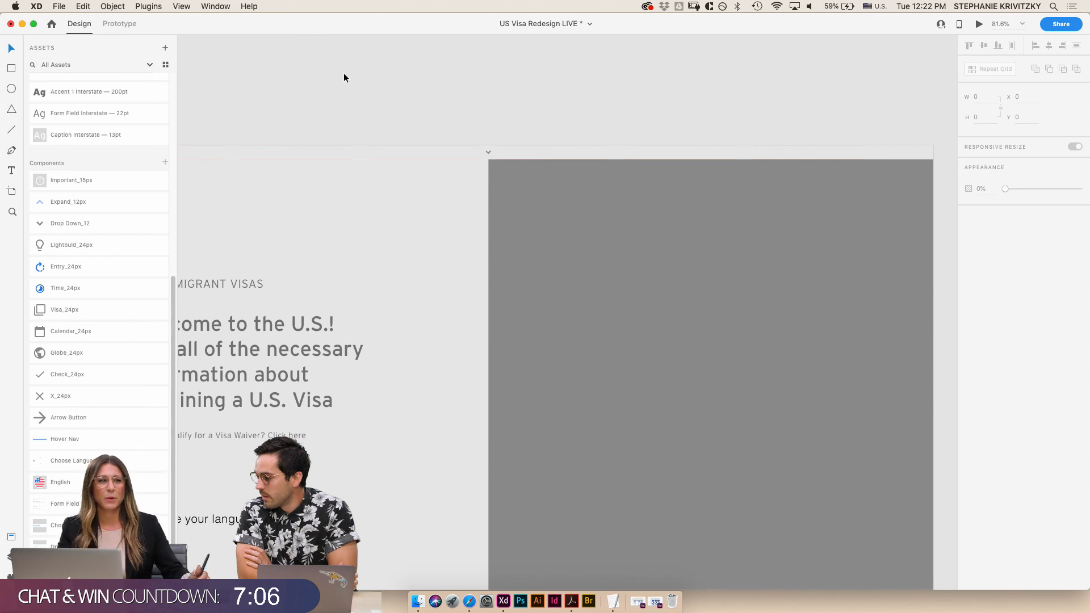
pyautogui.scroll(-5, 487, 273)
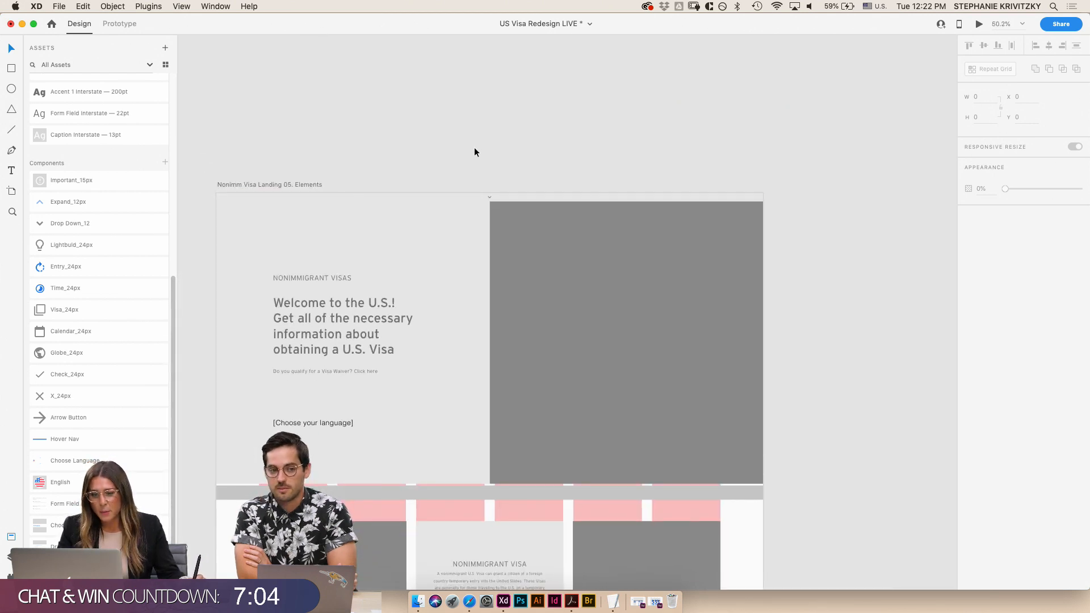
pyautogui.scroll(5, 480, 187)
pyautogui.scroll(-1, 481, 189)
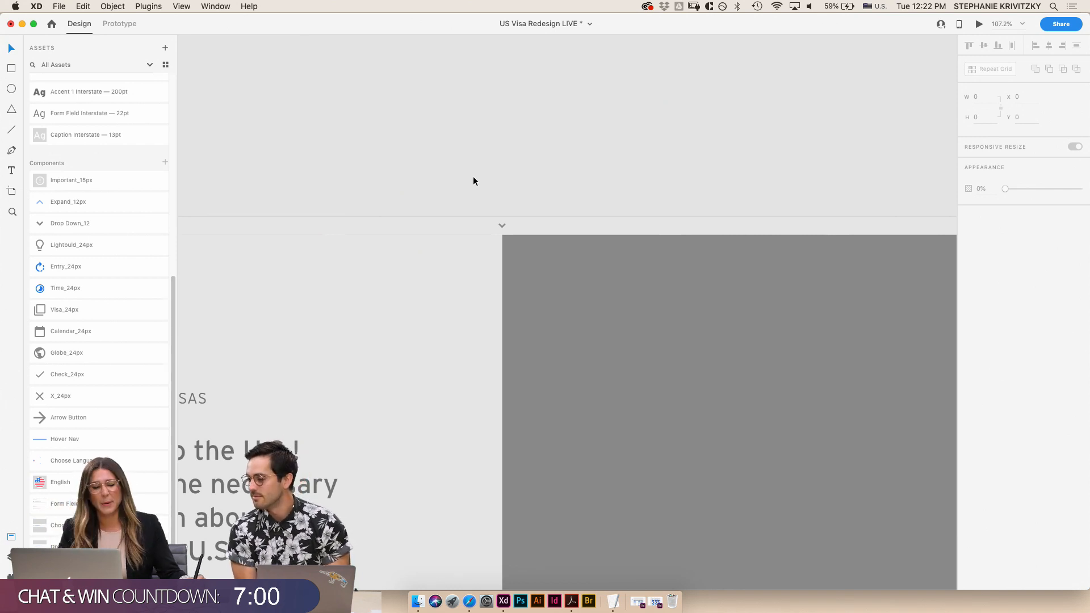
pyautogui.click(502, 225)
pyautogui.click(473, 205)
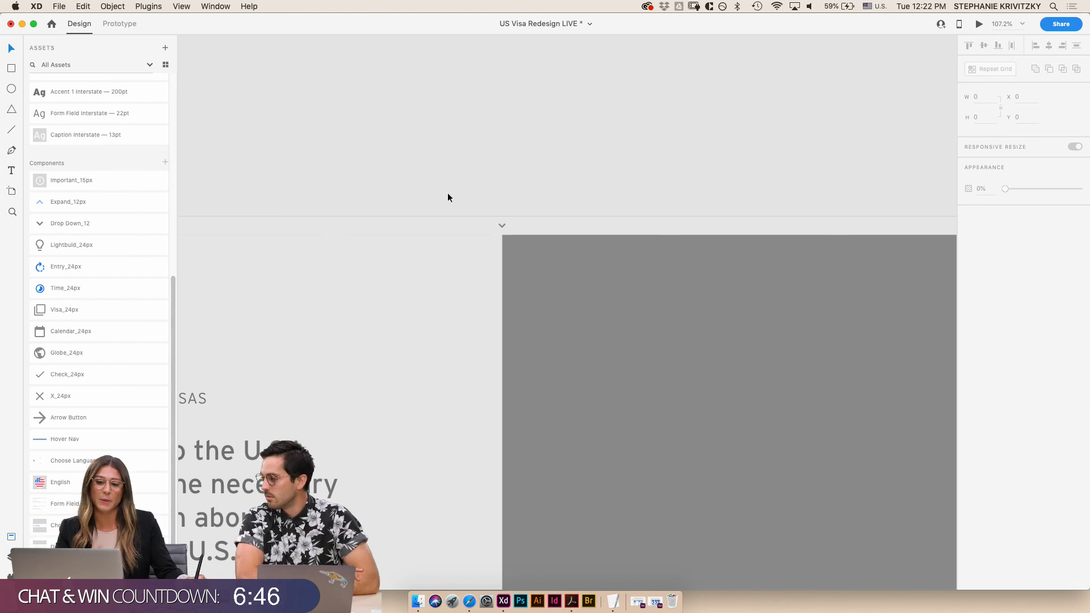
pyautogui.scroll(-5, 449, 196)
pyautogui.hscroll(-2, 448, 193)
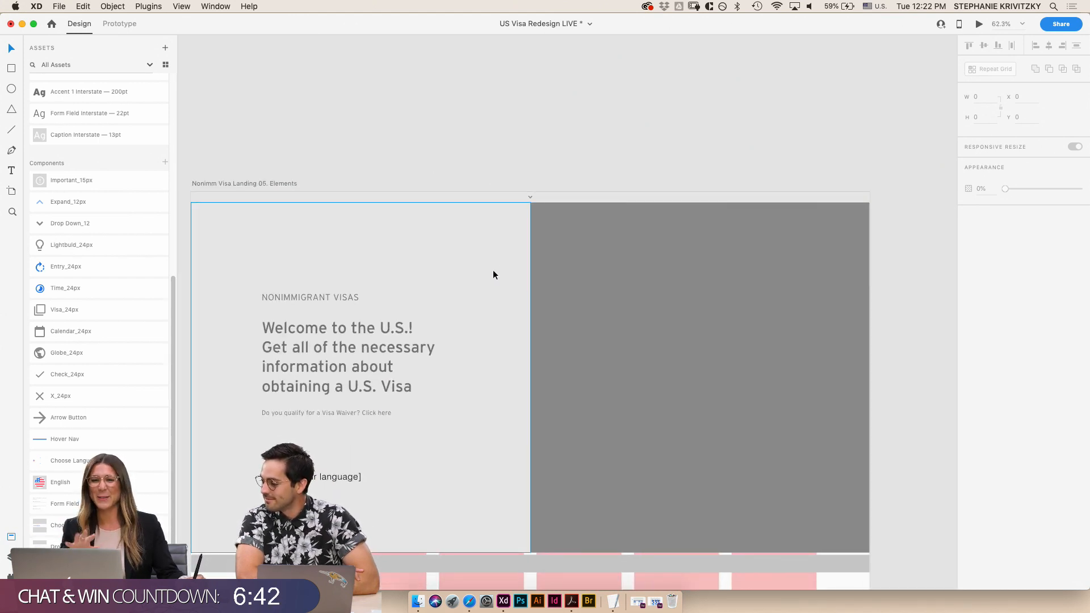
# - Place the eagle seal logo component above the NONIMMIGRANT VISAS label in the hero's light panel, at X 200, Y 119
pyautogui.hscroll(-3, 495, 281)
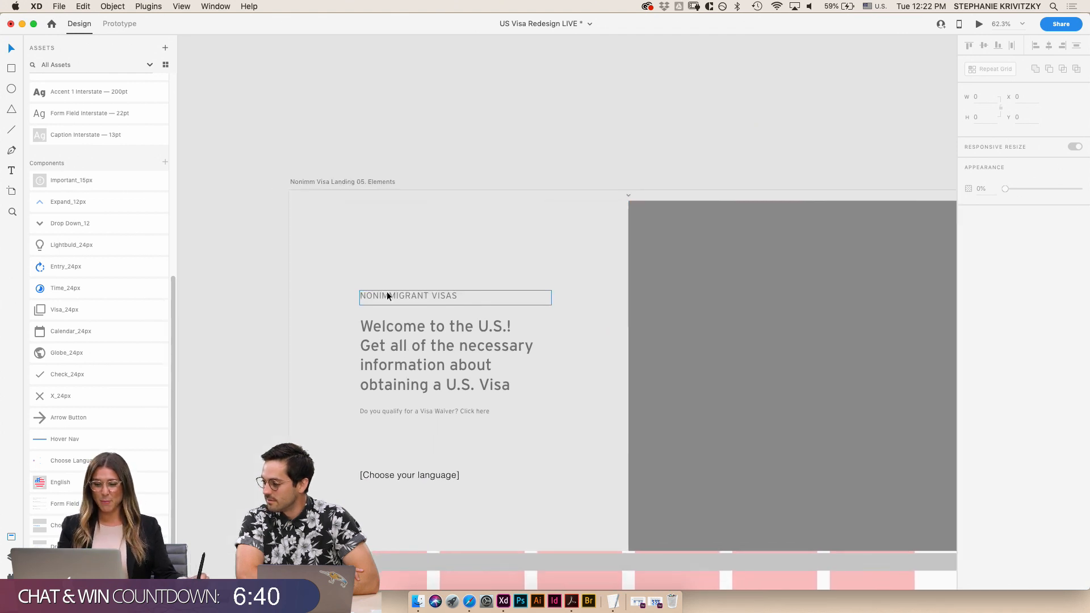
pyautogui.click(389, 309)
pyautogui.click(236, 226)
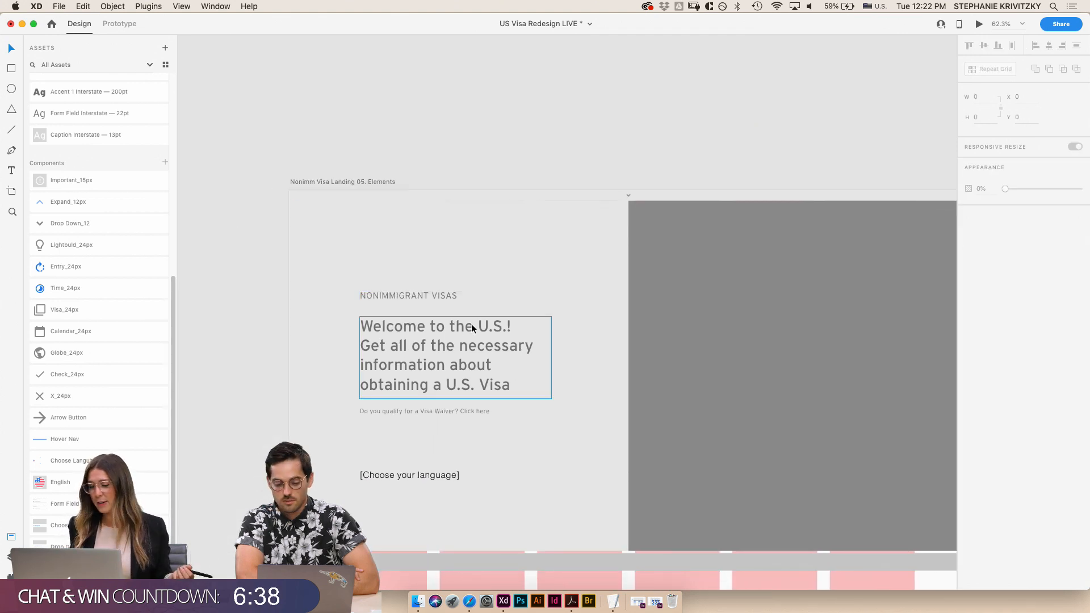
pyautogui.scroll(-3, 40, 130)
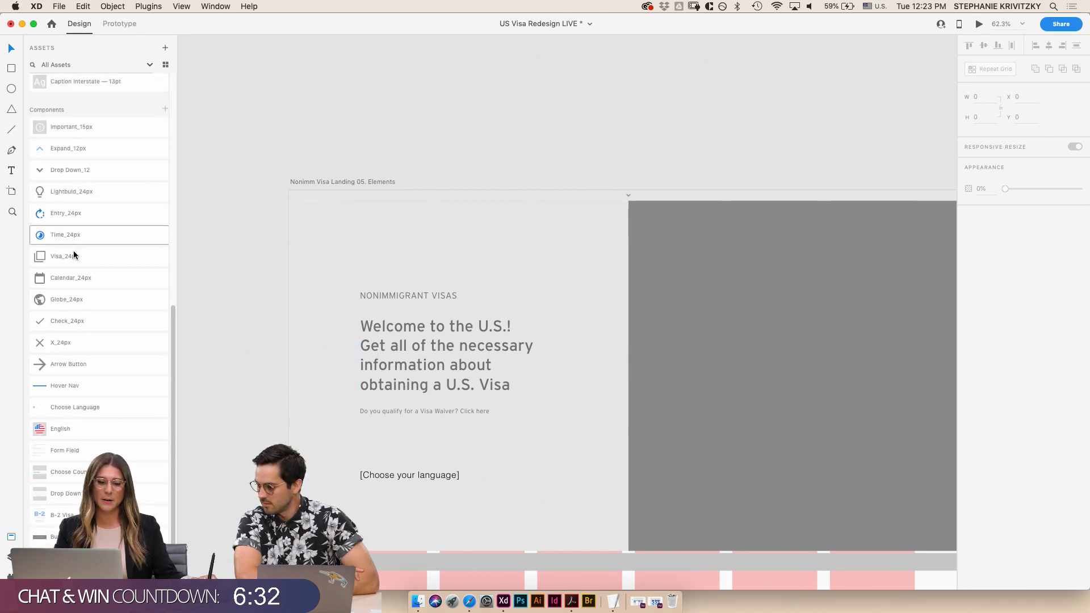
pyautogui.moveTo(93, 579); pyautogui.dragTo(379, 255)
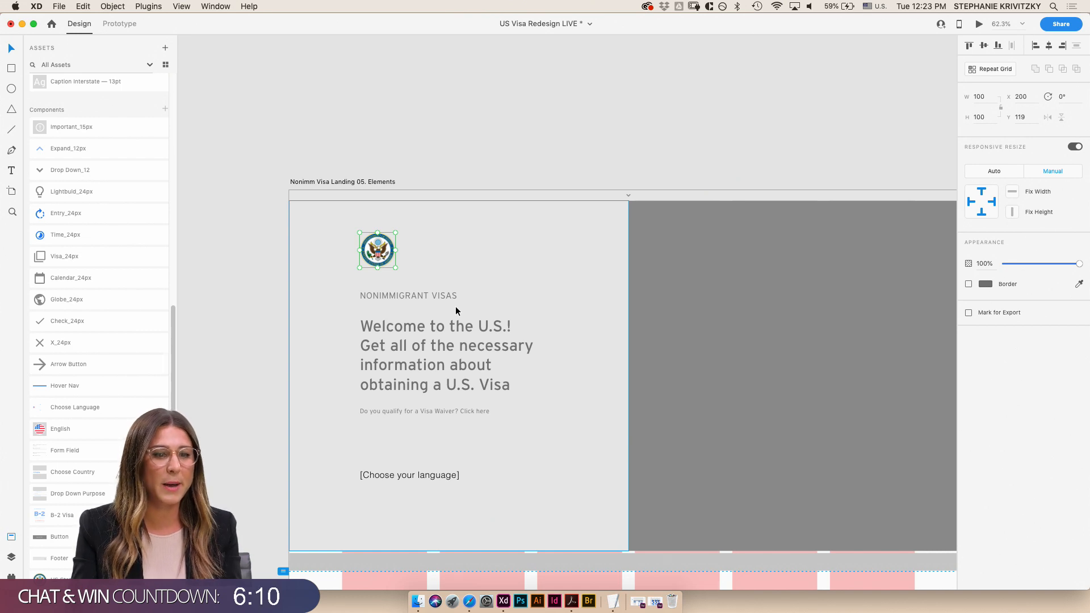
pyautogui.moveTo(395, 266); pyautogui.dragTo(671, 502)
pyautogui.press('super+z')
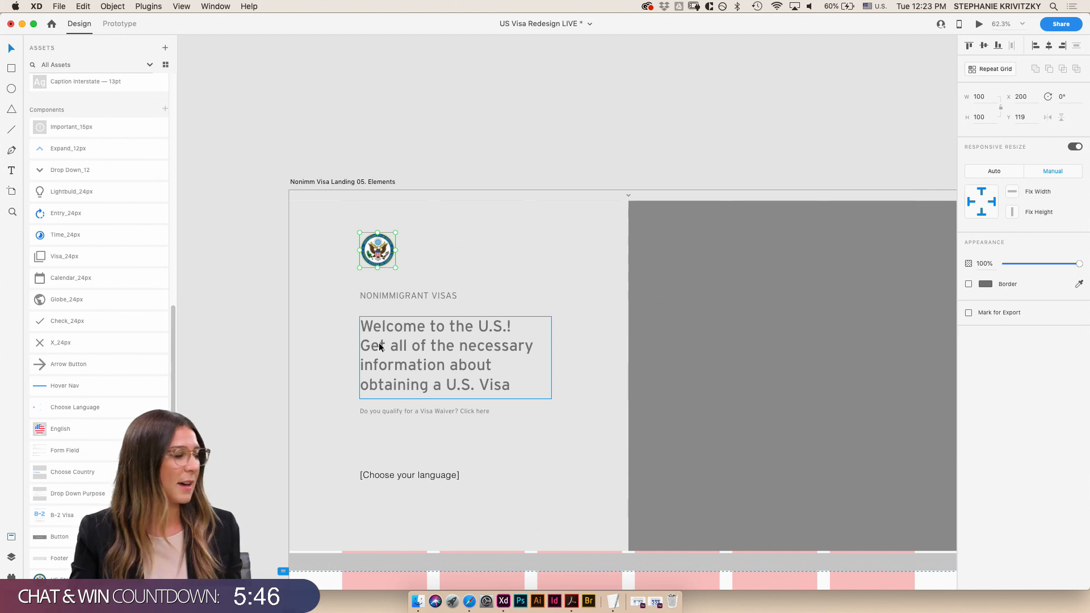
pyautogui.click(238, 166)
# - Show the "before you arrive." line of the welcome heading and shift the label and Visa Waiver line down to space them around it
pyautogui.hscroll(5, 318, 238)
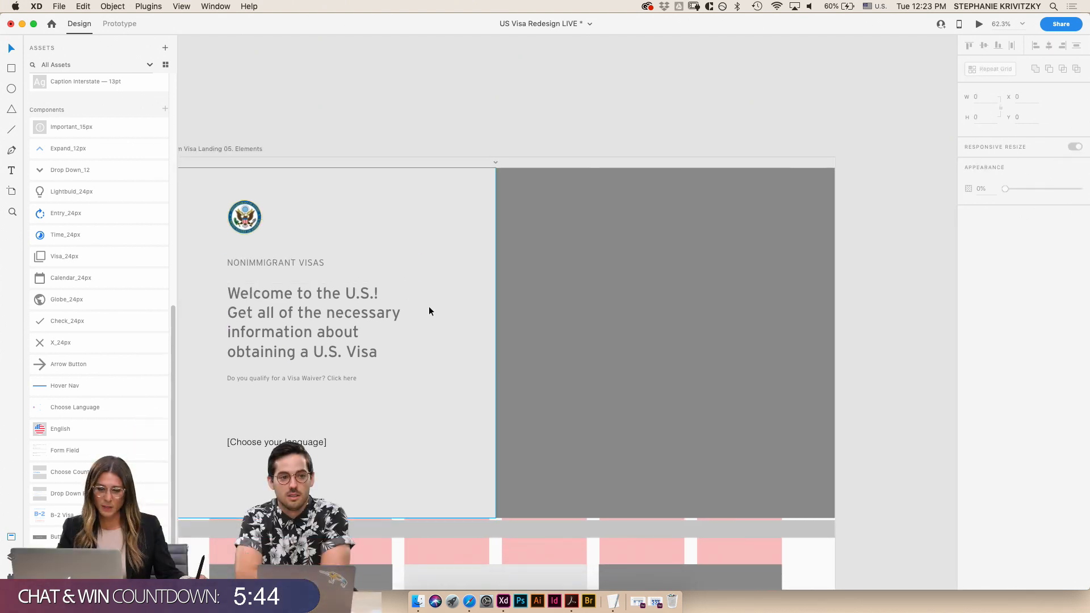
pyautogui.hscroll(-2, 417, 307)
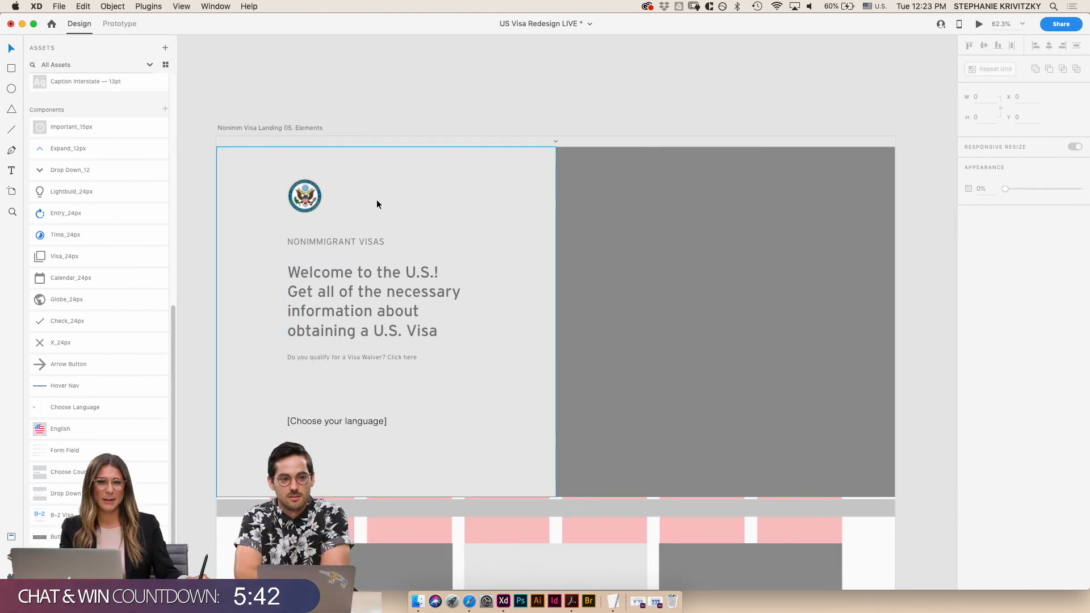
pyautogui.click(317, 205)
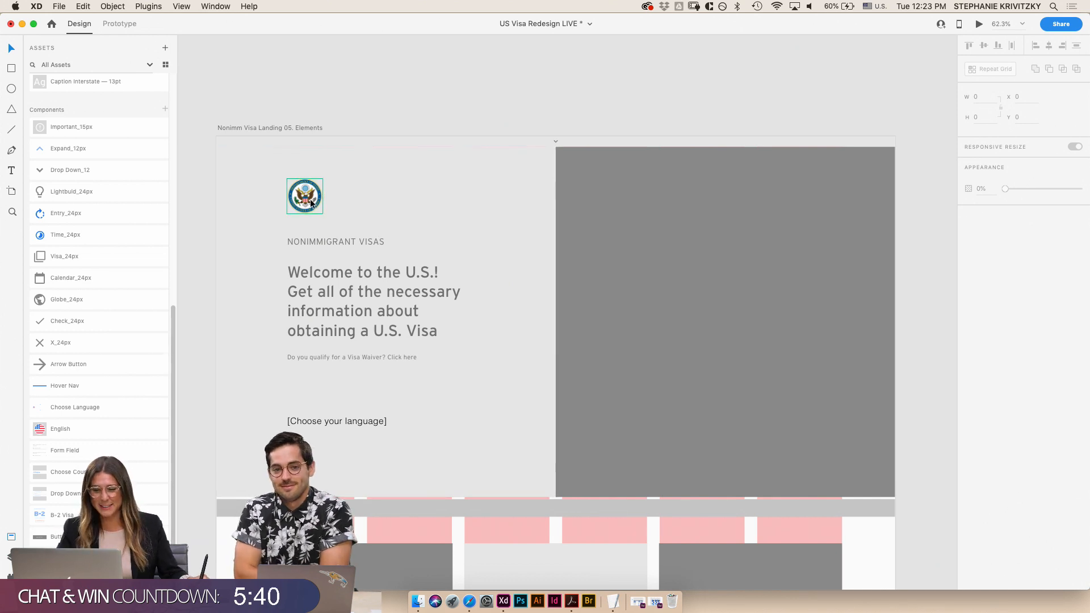
pyautogui.moveTo(343, 240); pyautogui.dragTo(344, 249)
pyautogui.click(352, 293)
pyautogui.keyDown('shift'); pyautogui.click(383, 367); pyautogui.keyUp('shift')
pyautogui.moveTo(369, 331); pyautogui.dragTo(410, 365)
pyautogui.click(414, 107)
pyautogui.click(373, 159)
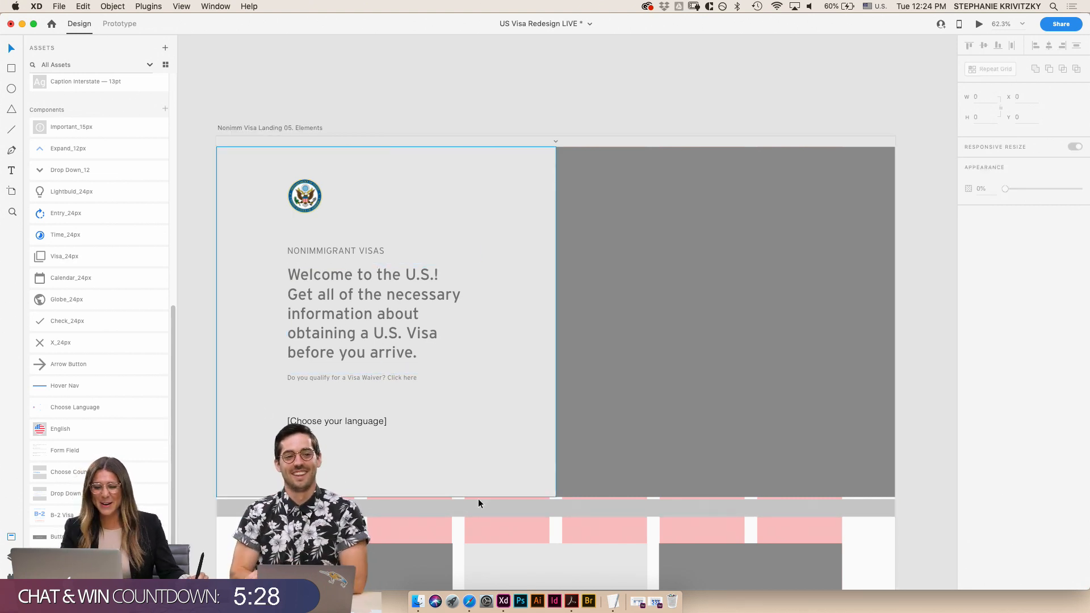
# - Place the 50 px gray bar below the hero at Y 1028 and extend both hero background rectangles down behind it
pyautogui.click(493, 508)
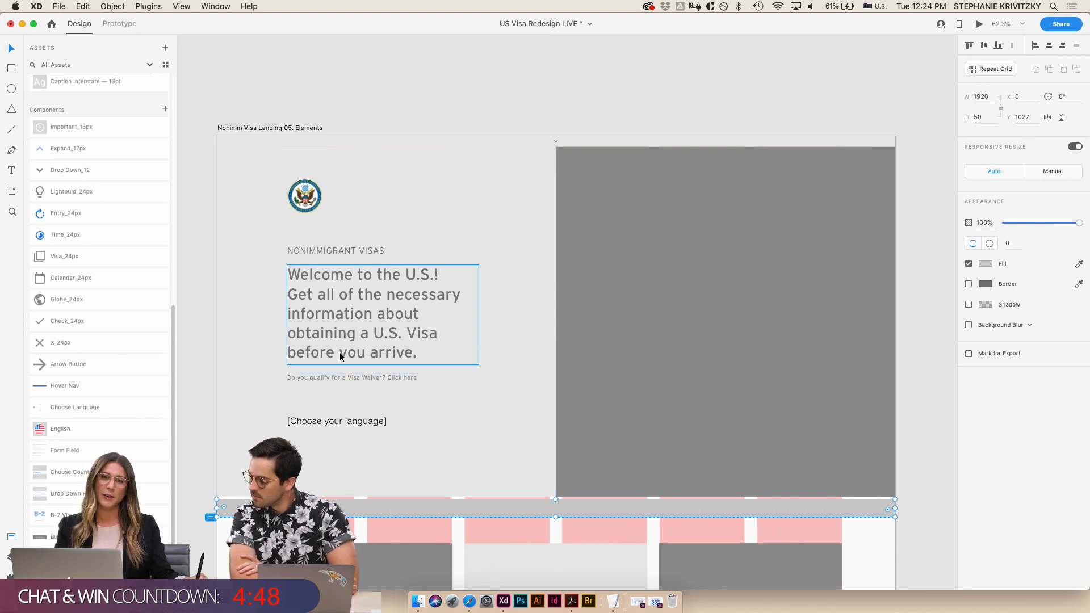
pyautogui.moveTo(455, 505); pyautogui.dragTo(455, 480)
pyautogui.click(525, 411)
pyautogui.keyDown('shift'); pyautogui.click(585, 400); pyautogui.keyUp('shift')
pyautogui.moveTo(556, 497); pyautogui.dragTo(533, 517)
pyautogui.click(527, 494)
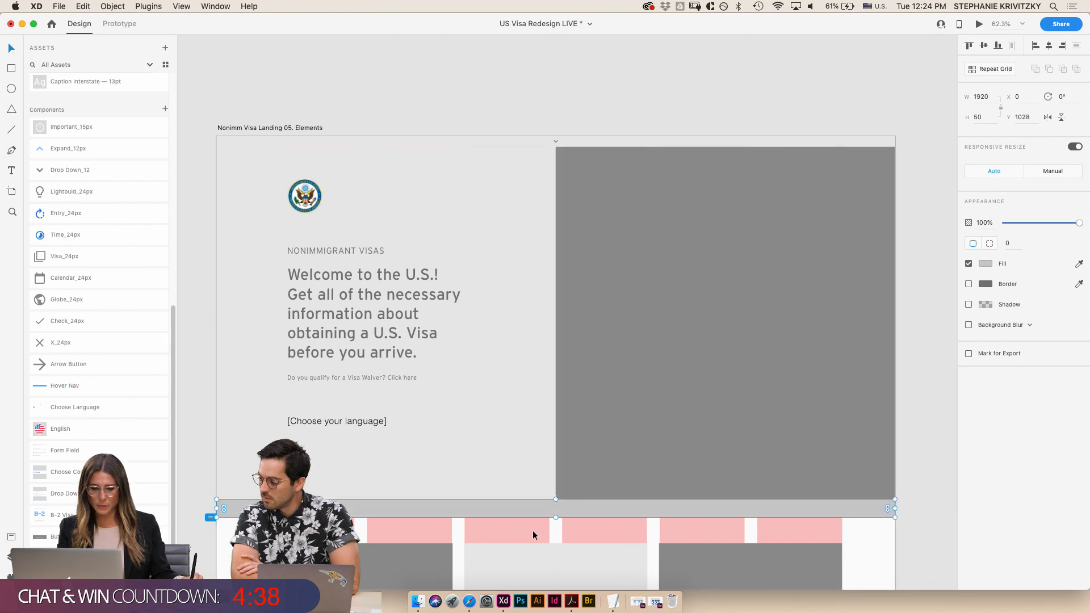
# - Place the Important_15px component in the hero's light panel, below the [Choose your language] placeholder and above the gray bar
pyautogui.scroll(-2, 599, 571)
pyautogui.hscroll(-2, 599, 571)
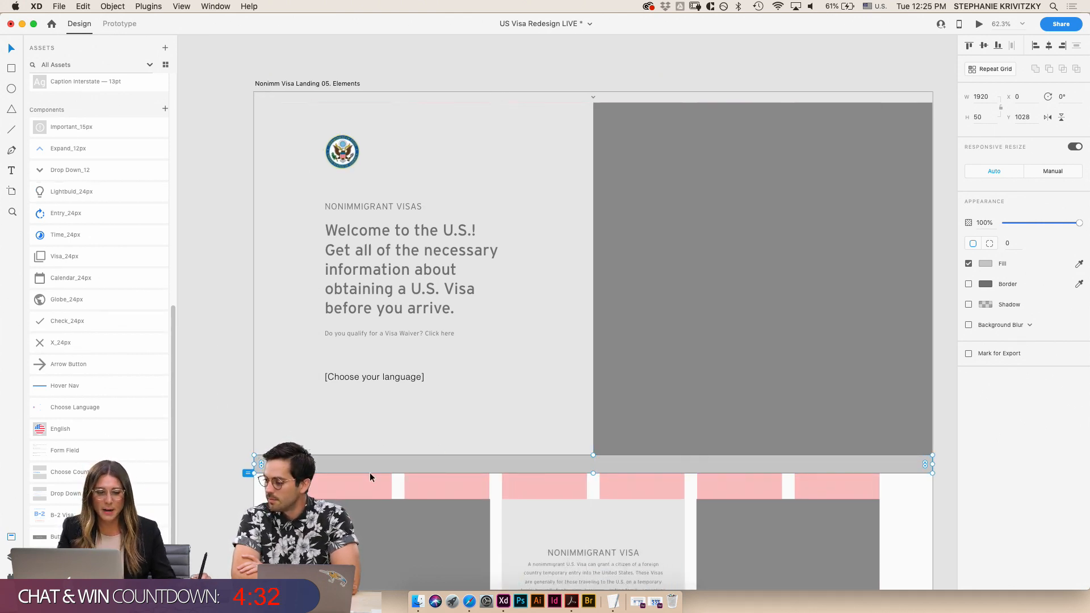
pyautogui.scroll(5, 346, 472)
pyautogui.moveTo(50, 135); pyautogui.dragTo(335, 351)
pyautogui.scroll(4, 334, 382)
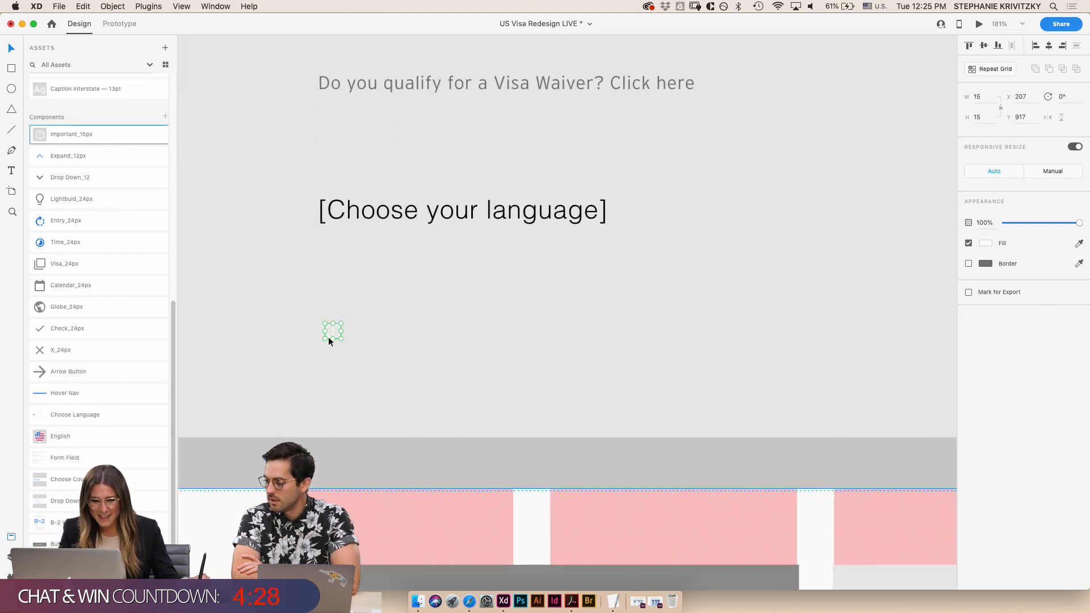
pyautogui.click(310, 399)
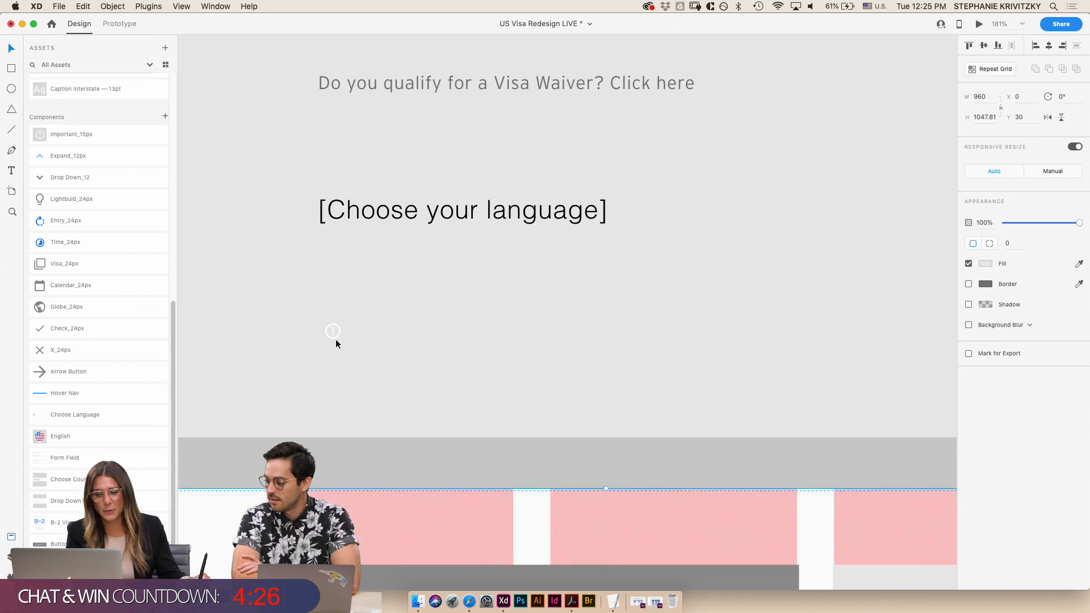
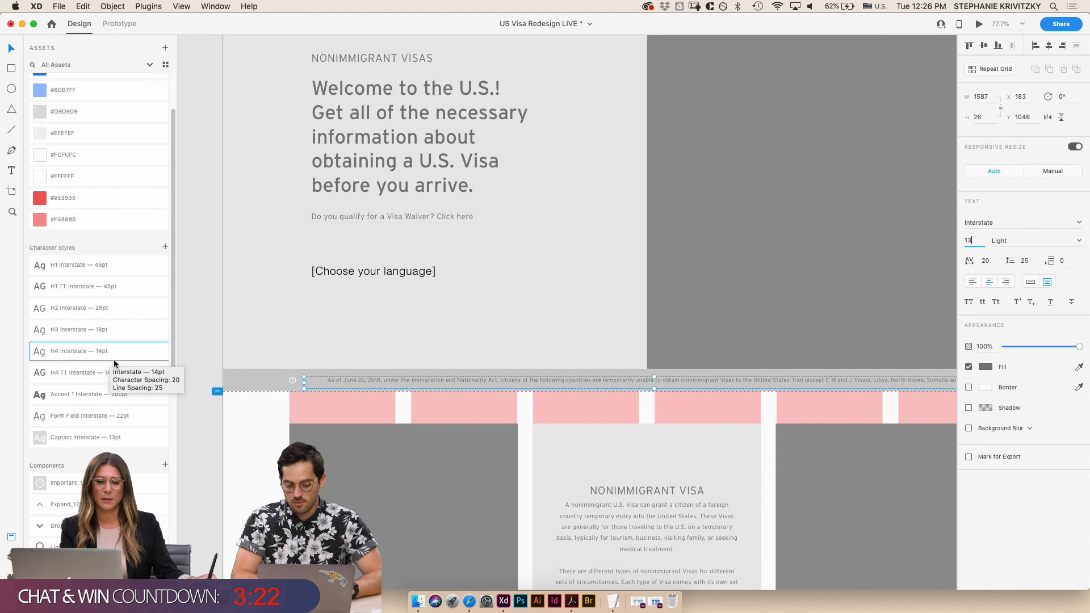
# - Save the notice text's 13pt formatting as a character style after the Caption style, and apply Caption Interstate — 13pt to the notice
pyautogui.click(962, 242)
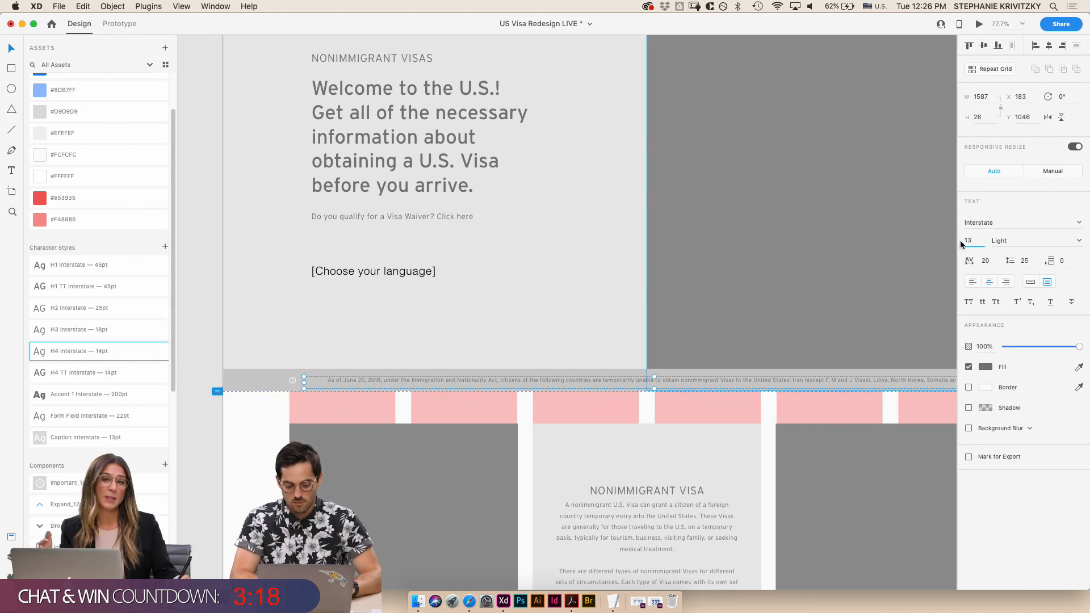
pyautogui.click(165, 246)
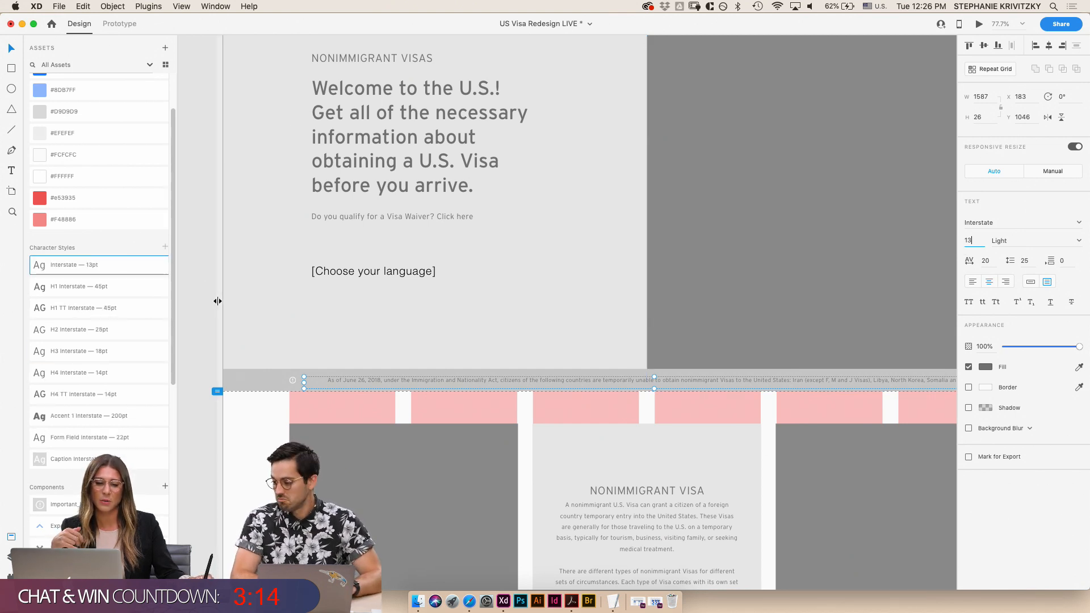
pyautogui.moveTo(61, 262); pyautogui.dragTo(64, 466)
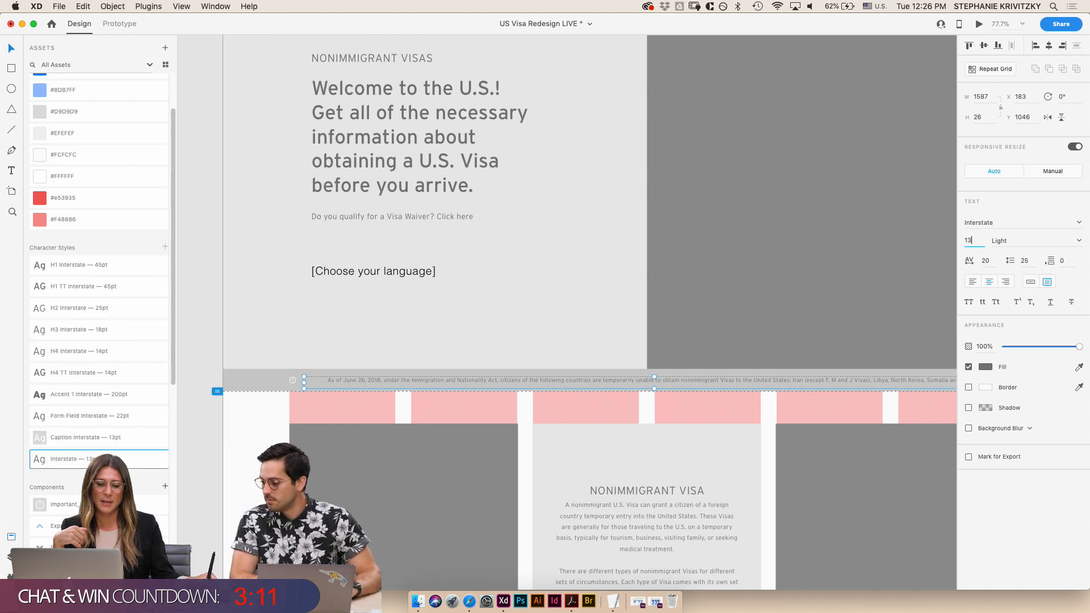
pyautogui.click(103, 437)
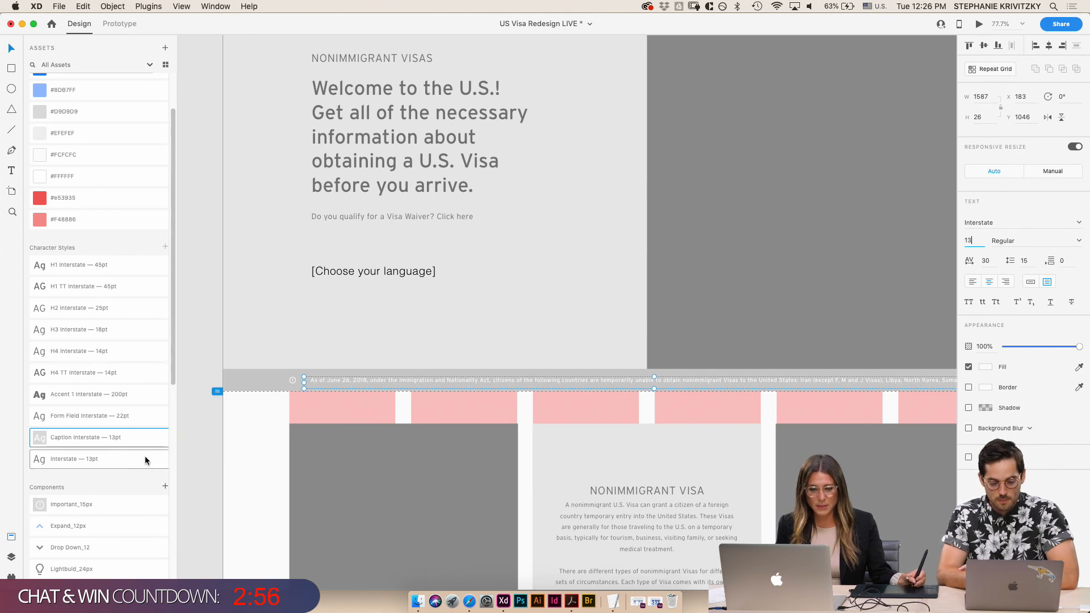
pyautogui.click(198, 312)
# - Apply the H3 Interstate — 18pt style to the Nonimmigrant Visa card's paragraph and resize its text box to 402 high
pyautogui.scroll(-3, 548, 468)
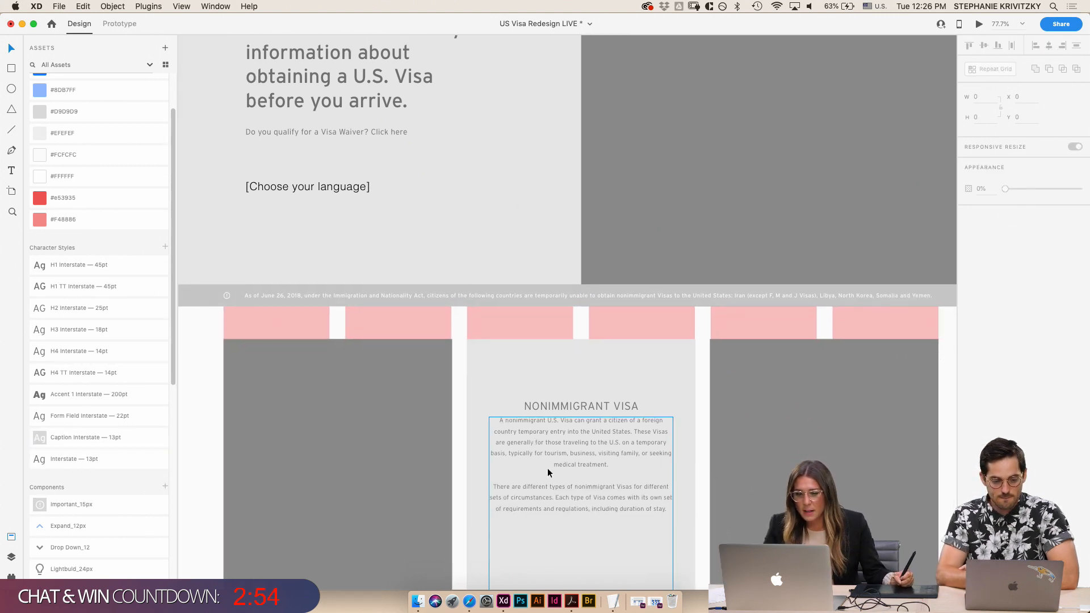
pyautogui.scroll(-3, 545, 460)
pyautogui.scroll(-4, 547, 407)
pyautogui.scroll(4, 554, 399)
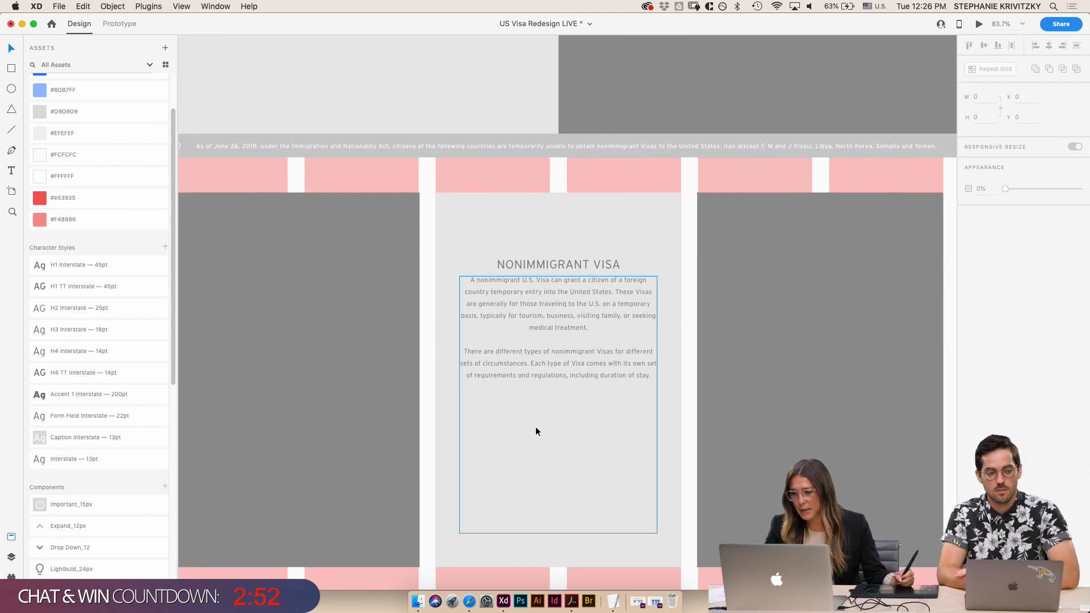
pyautogui.click(559, 360)
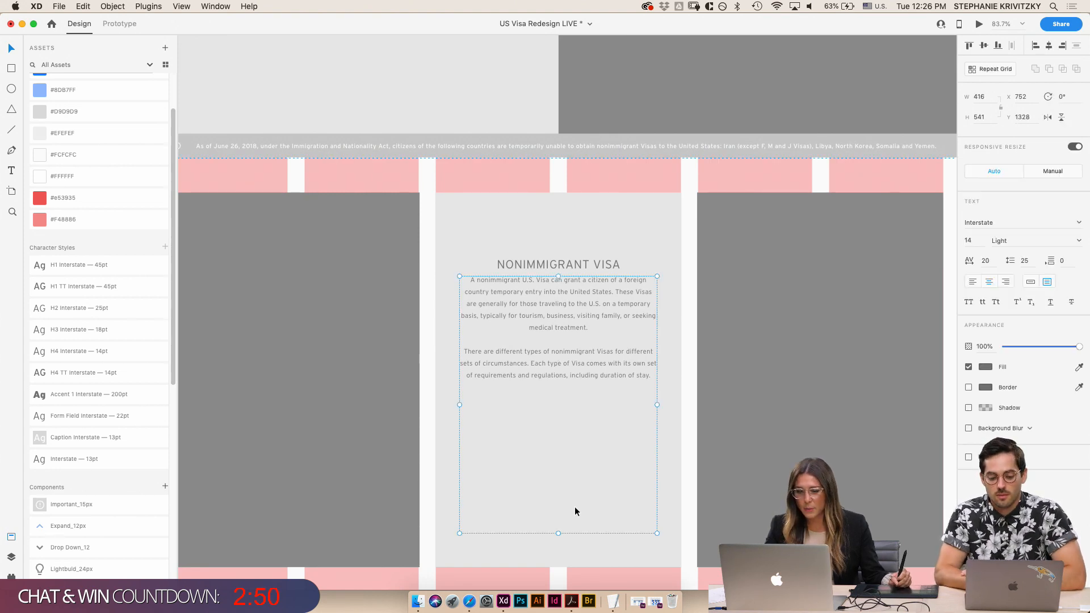
pyautogui.moveTo(558, 526); pyautogui.dragTo(558, 447)
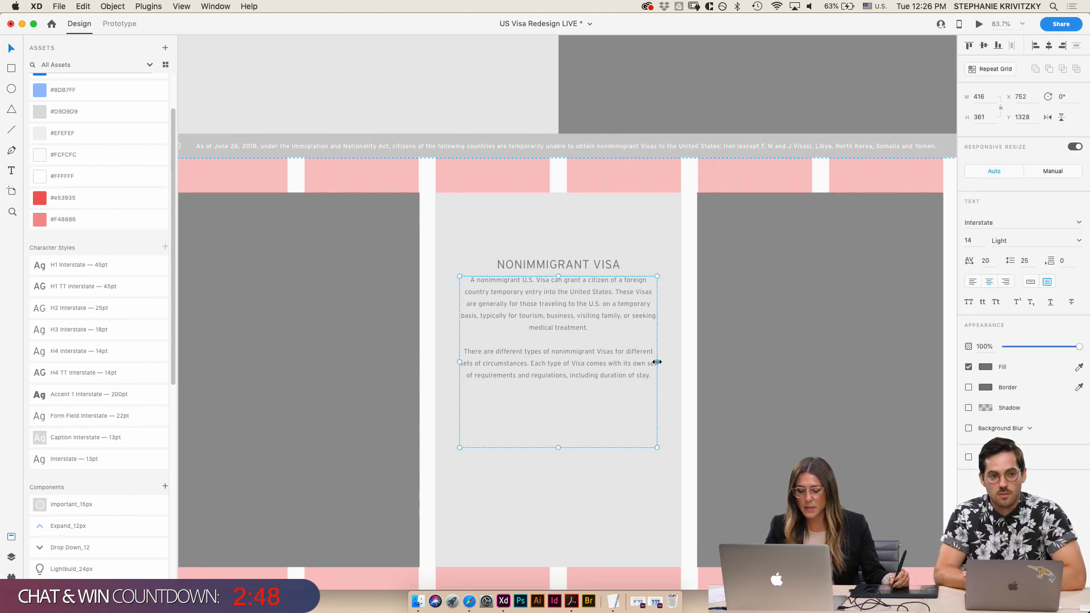
pyautogui.click(88, 330)
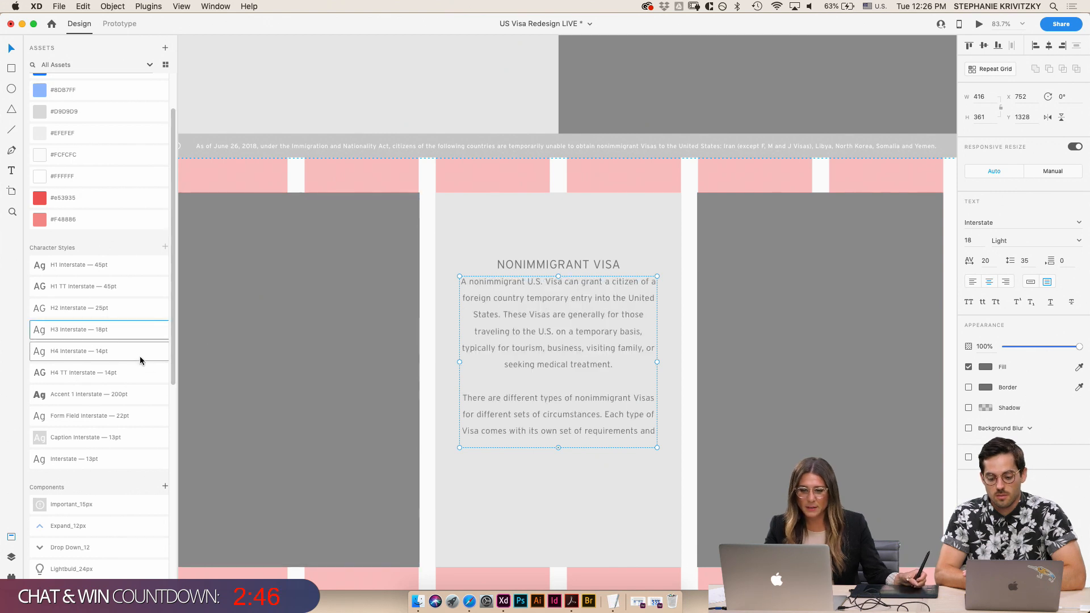
pyautogui.moveTo(559, 448)
pyautogui.mouseDown()
pyautogui.moveTo(563, 514)
pyautogui.moveTo(559, 467)
pyautogui.mouseUp()
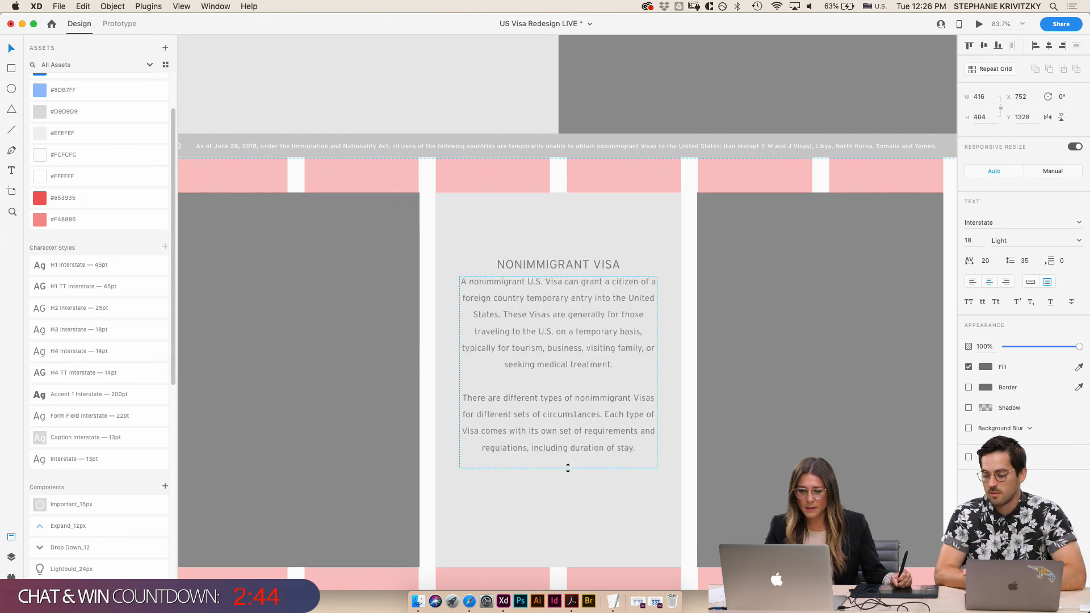
# - Move the Nonimmigrant Visa card's paragraph down to Y 1369 to leave space beneath its heading
pyautogui.scroll(-3, 574, 492)
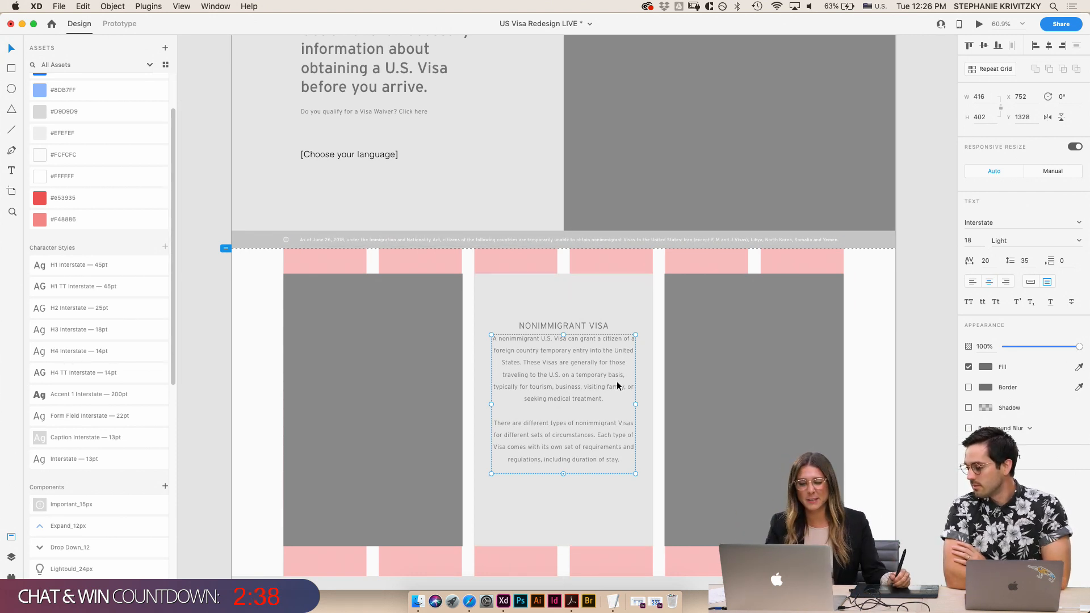
pyautogui.moveTo(577, 382)
pyautogui.mouseDown()
pyautogui.moveTo(579, 406)
pyautogui.moveTo(578, 396)
pyautogui.mouseUp()
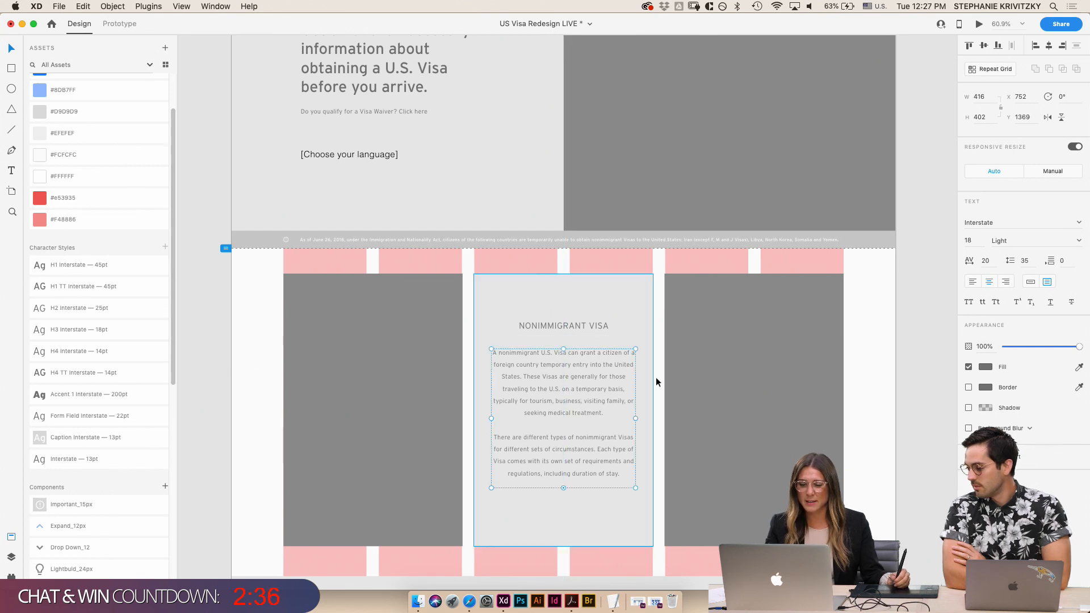
pyautogui.click(929, 349)
# - Shift the caption notice text in the gray bar sideways to X 167, keeping it at Y 1046
pyautogui.scroll(-3, 843, 441)
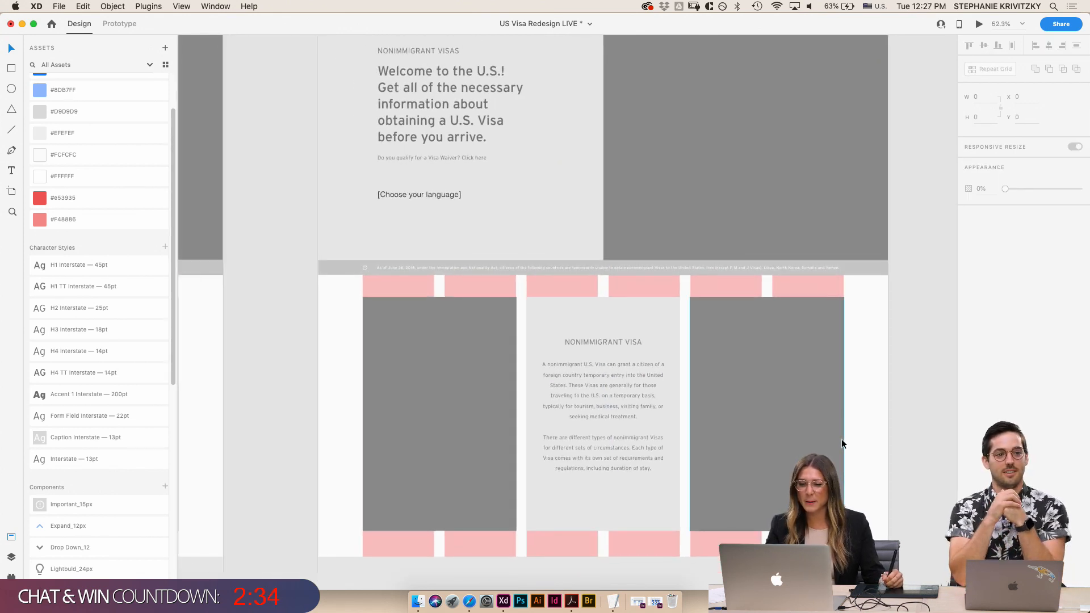
pyautogui.click(545, 293)
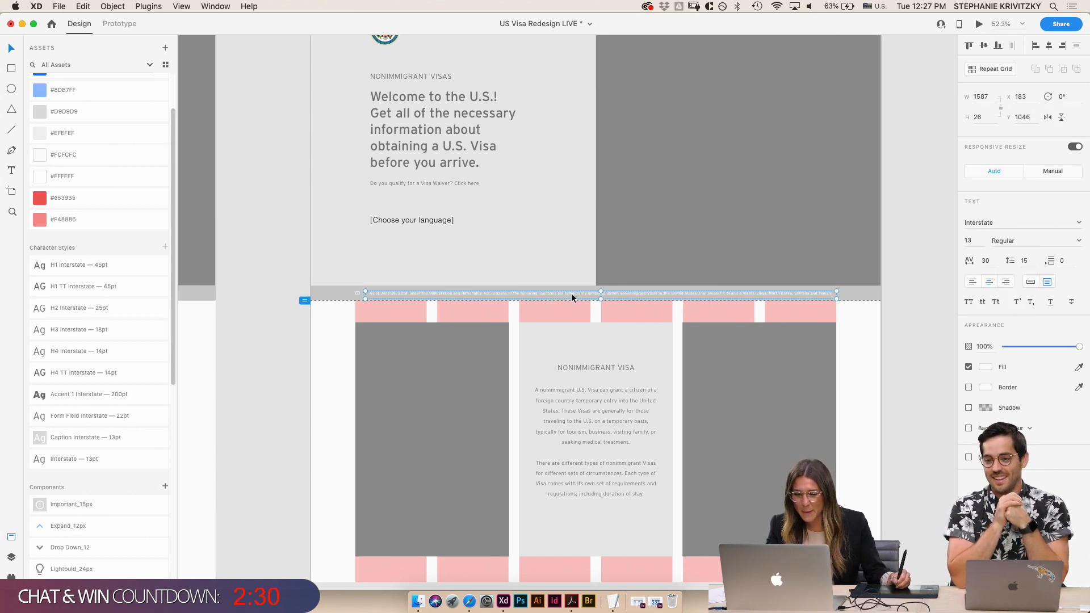
pyautogui.moveTo(568, 296); pyautogui.dragTo(563, 296)
# - Move the body paragraph under SAVE TIME ON YOUR APPLICATION to X 200, aligned with the Four Basic Steps heading's left edge
pyautogui.scroll(-3, 635, 424)
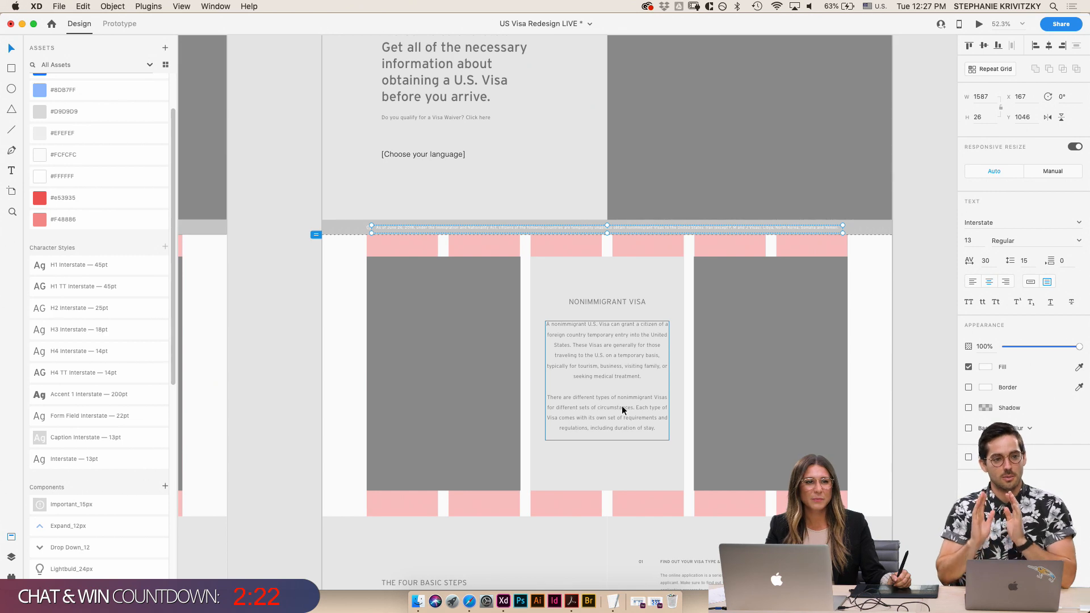
pyautogui.scroll(-1, 622, 407)
pyautogui.scroll(-10, 623, 407)
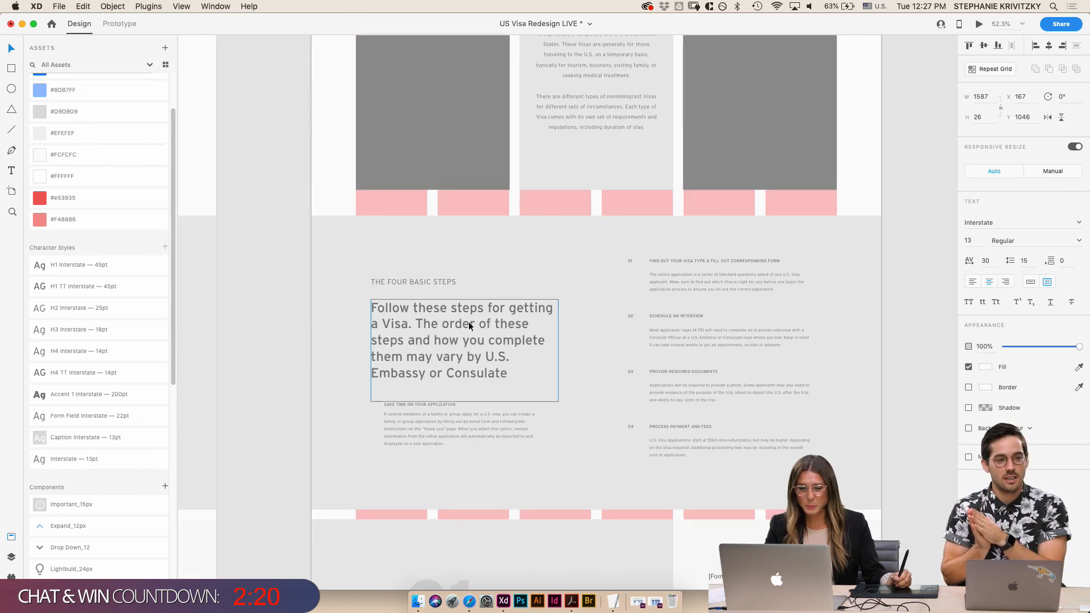
pyautogui.scroll(2, 528, 340)
pyautogui.scroll(4, 635, 437)
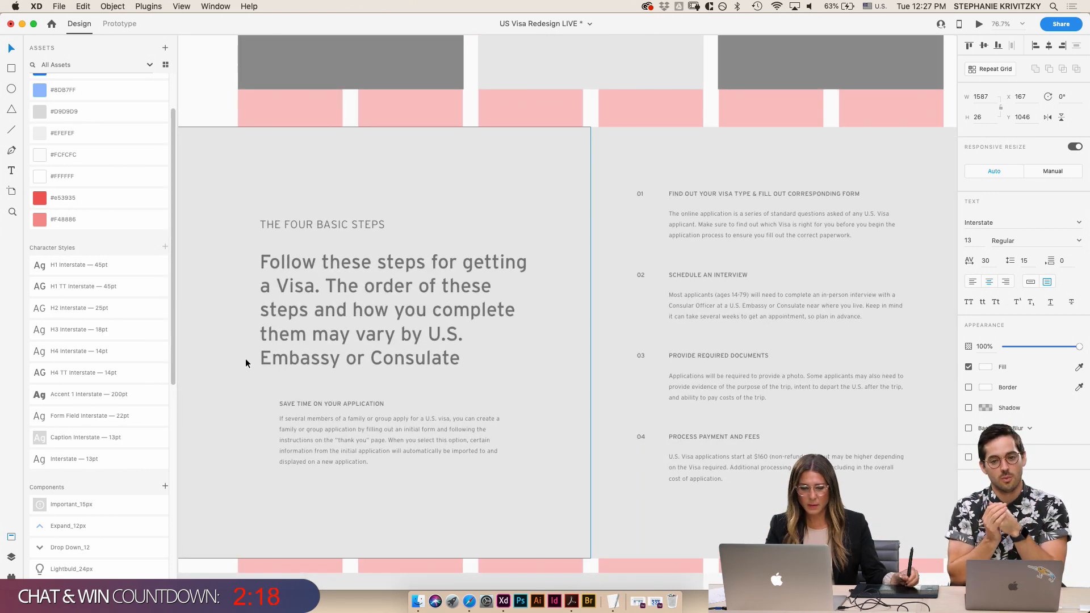
pyautogui.moveTo(299, 432); pyautogui.dragTo(281, 429)
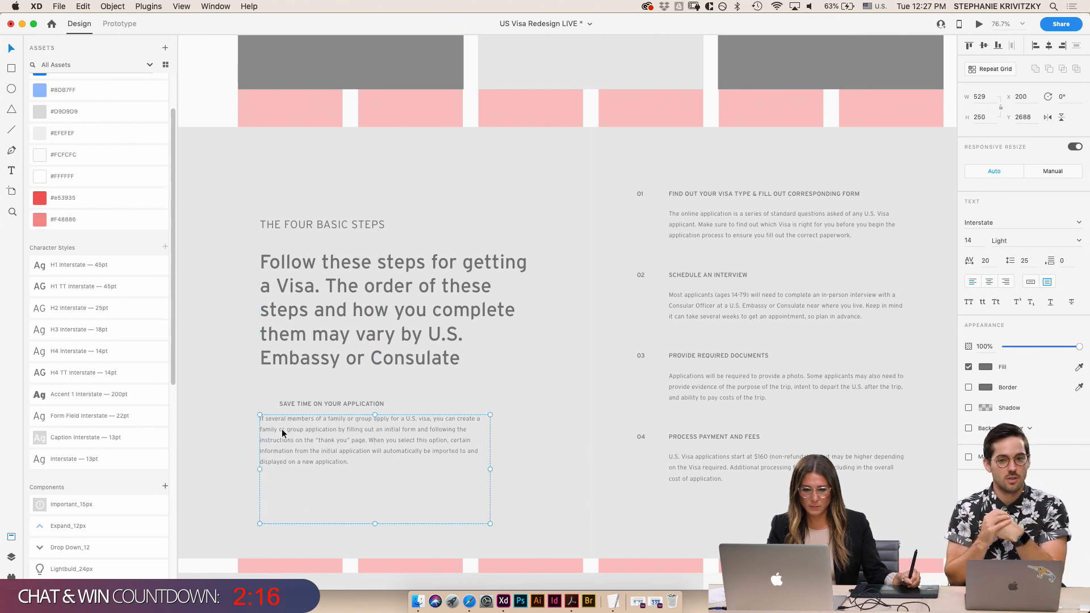
pyautogui.click(318, 404)
# - Place the Lightbuld_24px component at X 200, Y 2650 and move the SAVE TIME ON YOUR APPLICATION heading closer beside it
pyautogui.scroll(-5, 80, 480)
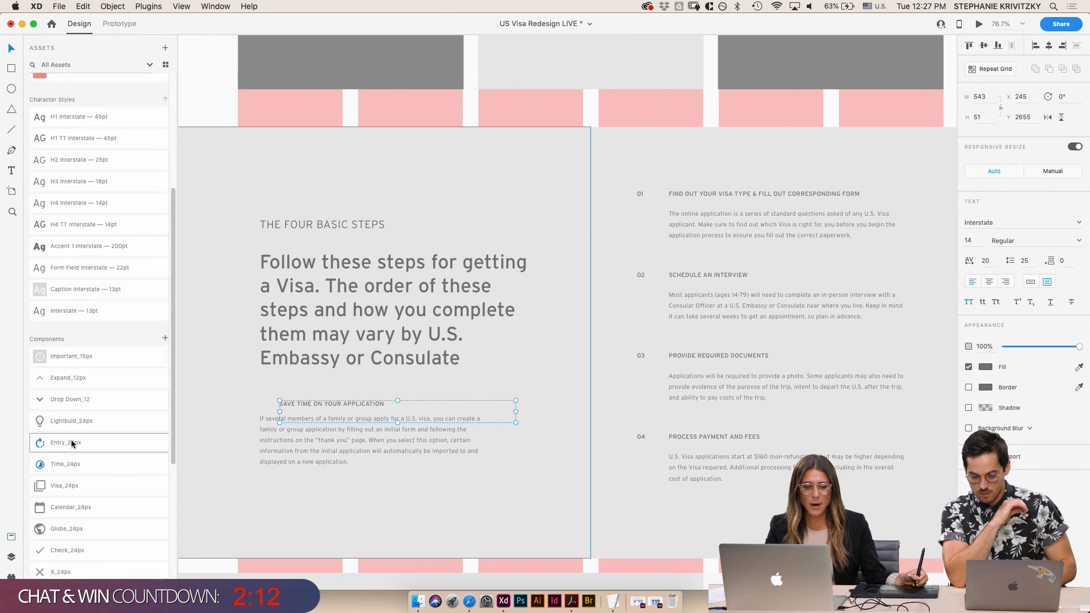
pyautogui.moveTo(44, 414); pyautogui.dragTo(248, 390)
pyautogui.scroll(6, 275, 424)
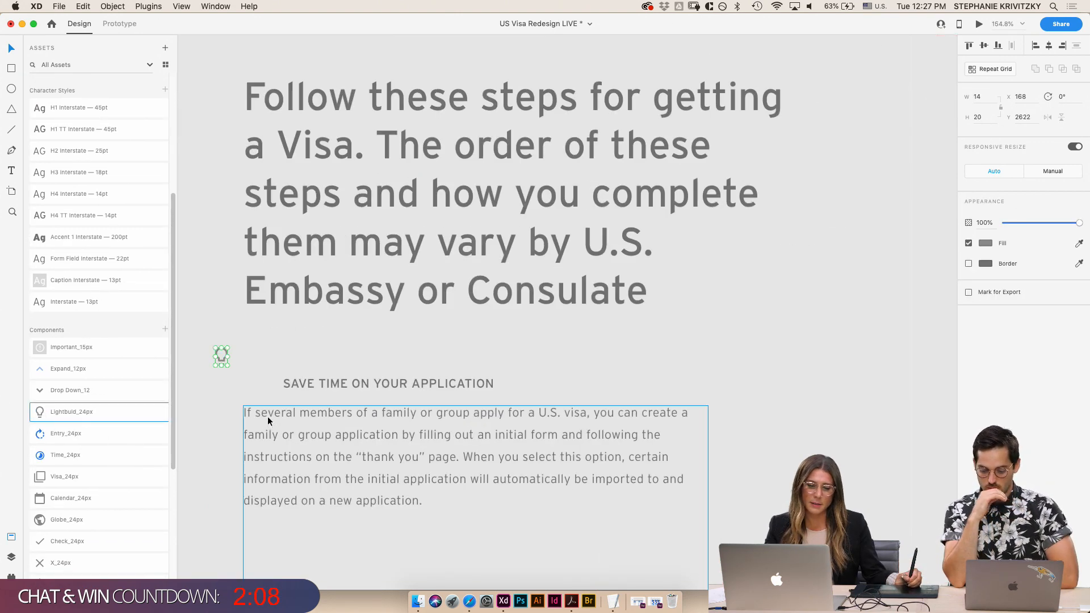
pyautogui.moveTo(208, 353); pyautogui.dragTo(277, 379)
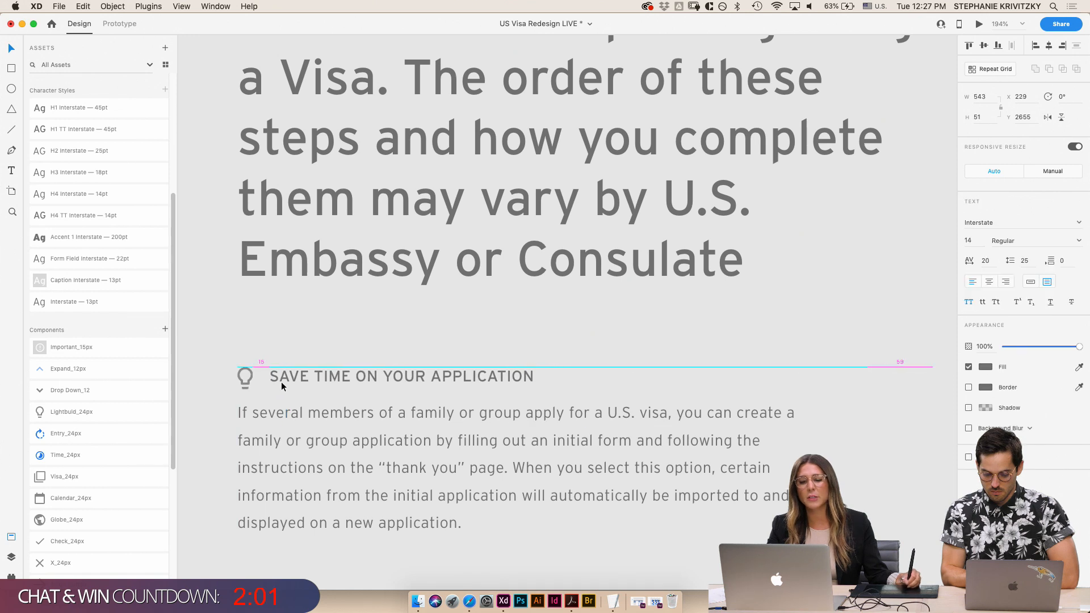
pyautogui.click(244, 380)
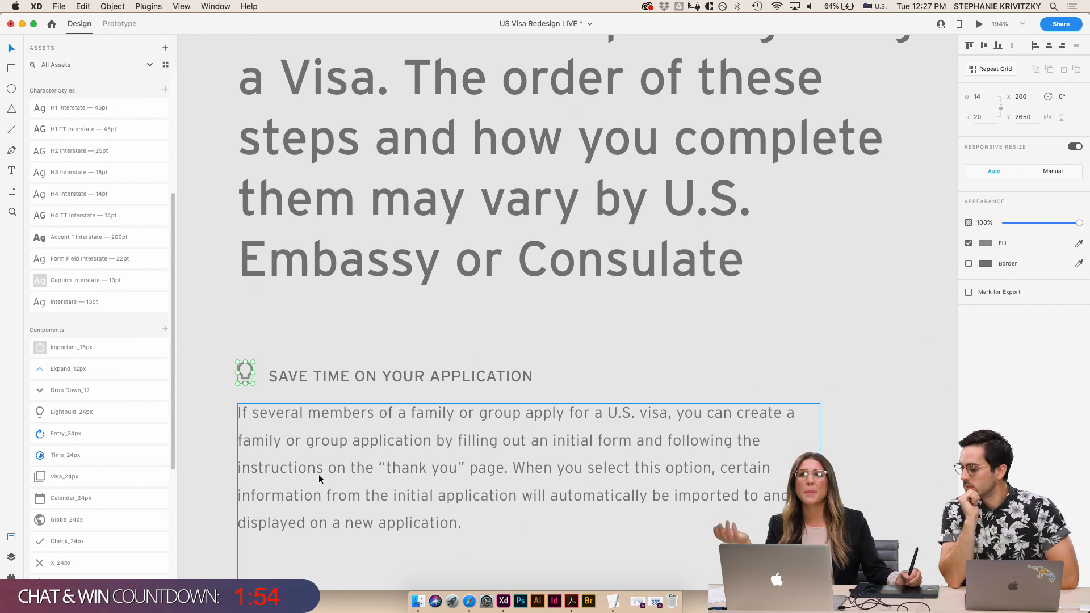
# - Replace the placeholder form text beside section 01, Which Visa Is Right for You, with the Form Field component at X 1304, Y 3182
pyautogui.scroll(-3, 332, 482)
pyautogui.scroll(-3, 328, 484)
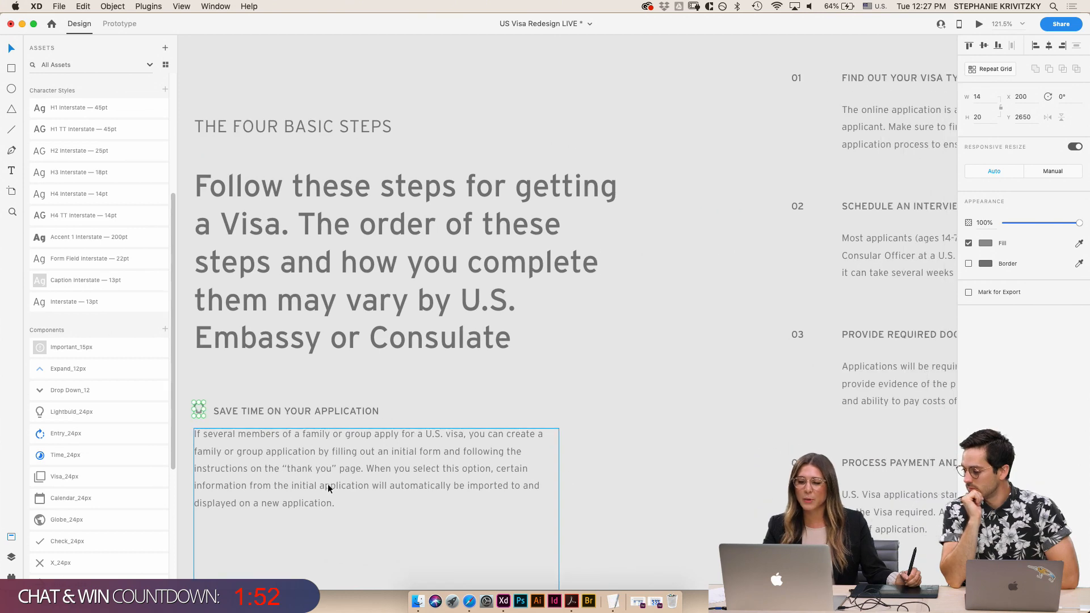
pyautogui.hscroll(5, 327, 485)
pyautogui.scroll(-5, 322, 486)
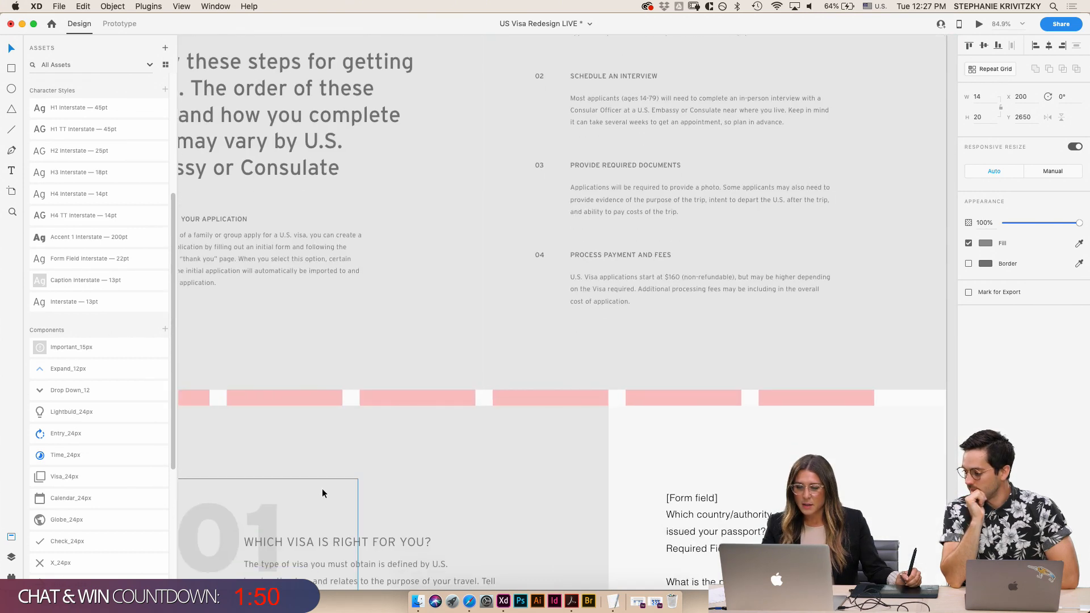
pyautogui.scroll(-6, 341, 528)
pyautogui.hscroll(-3, 353, 548)
pyautogui.scroll(-1, 353, 545)
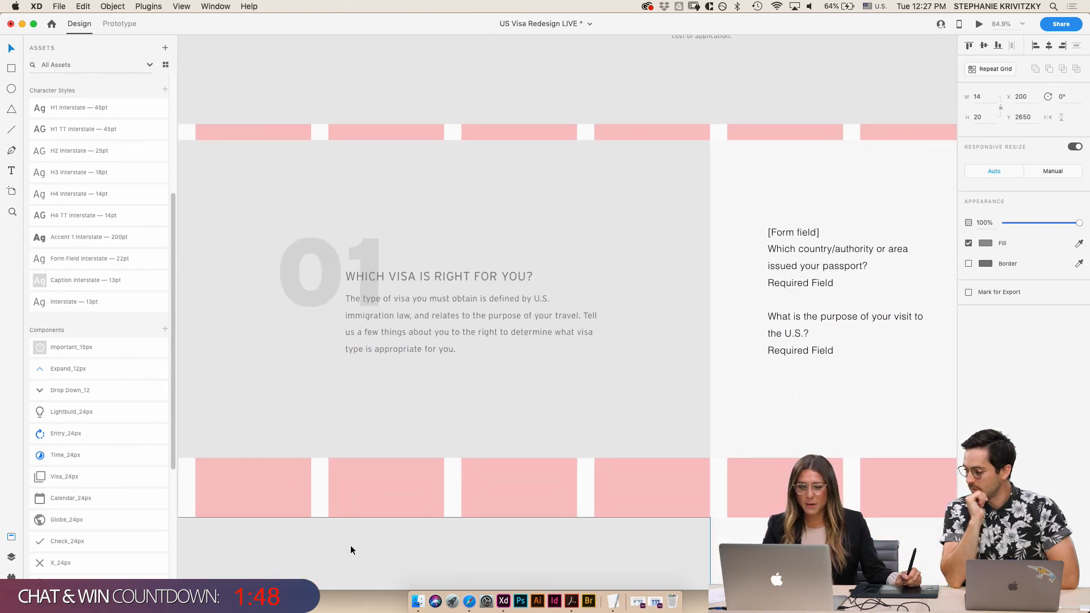
pyautogui.hscroll(3, 350, 545)
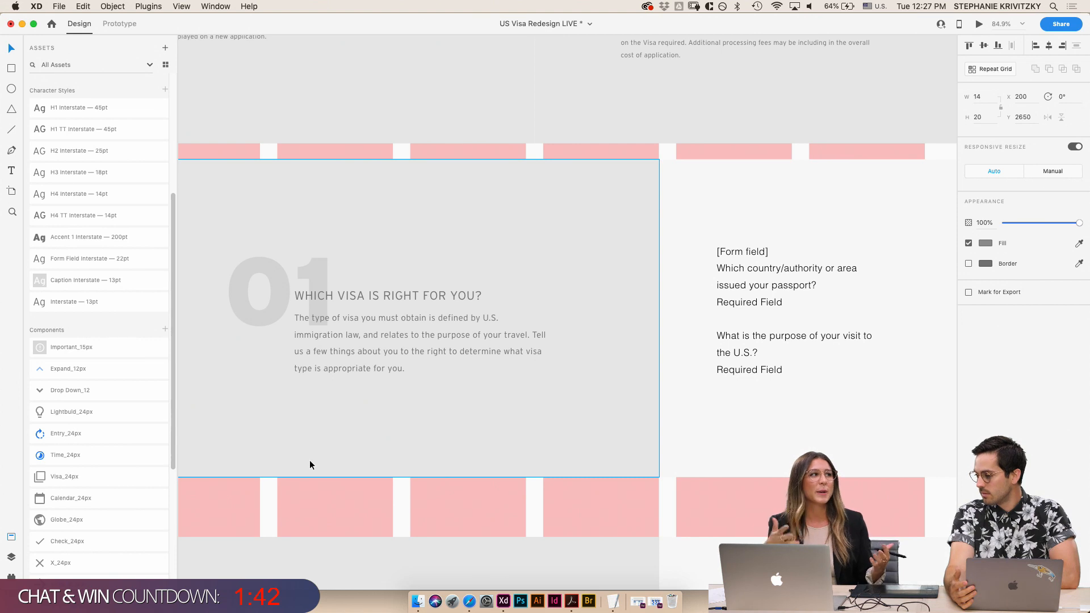
pyautogui.click(738, 352)
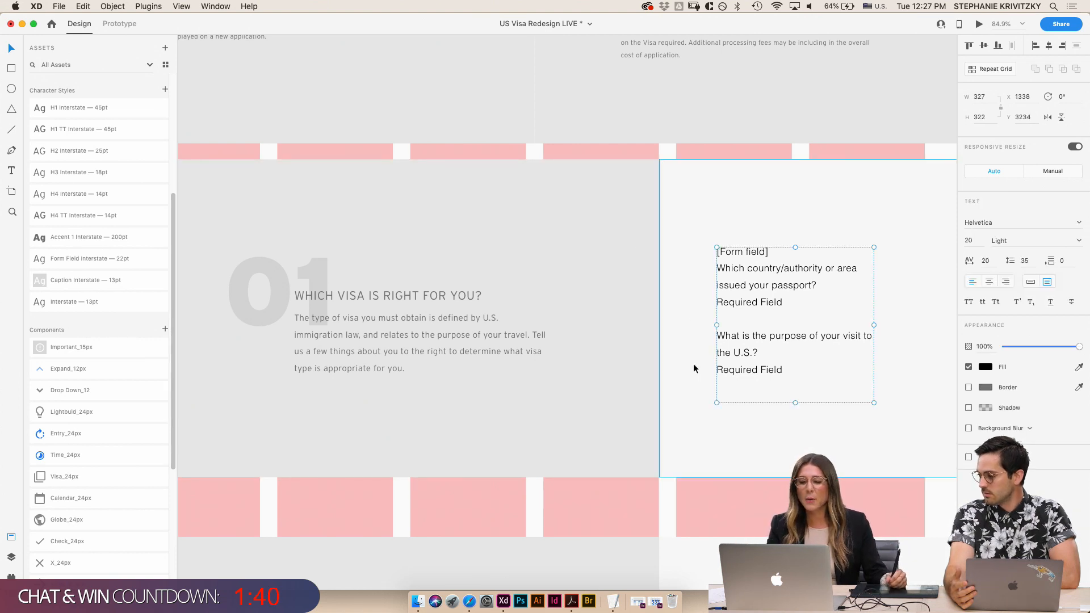
pyautogui.scroll(-4, 109, 390)
pyautogui.scroll(-3, 186, 469)
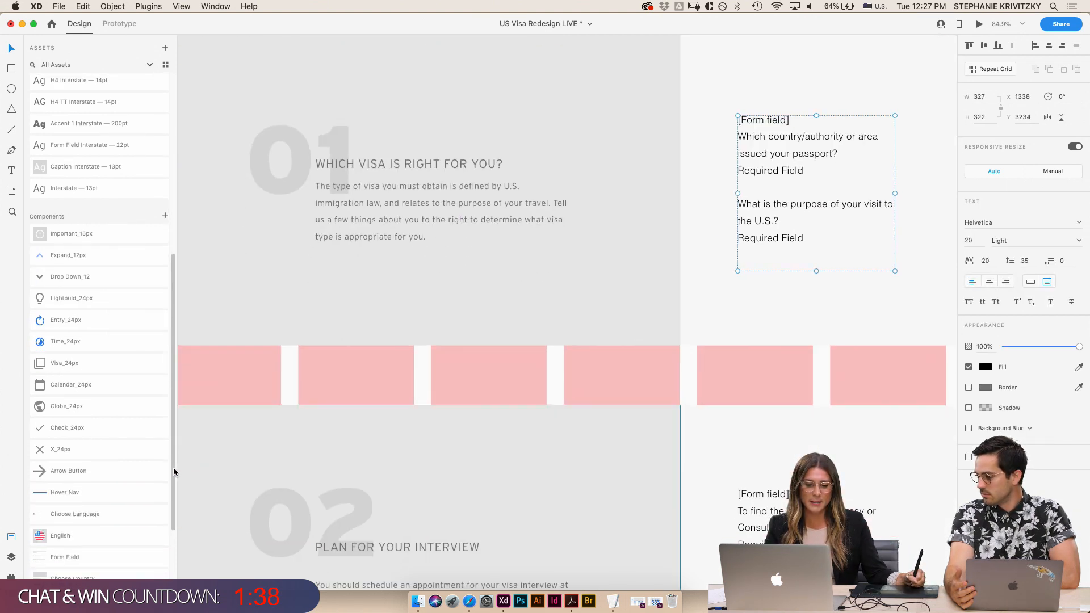
pyautogui.scroll(-4, 113, 488)
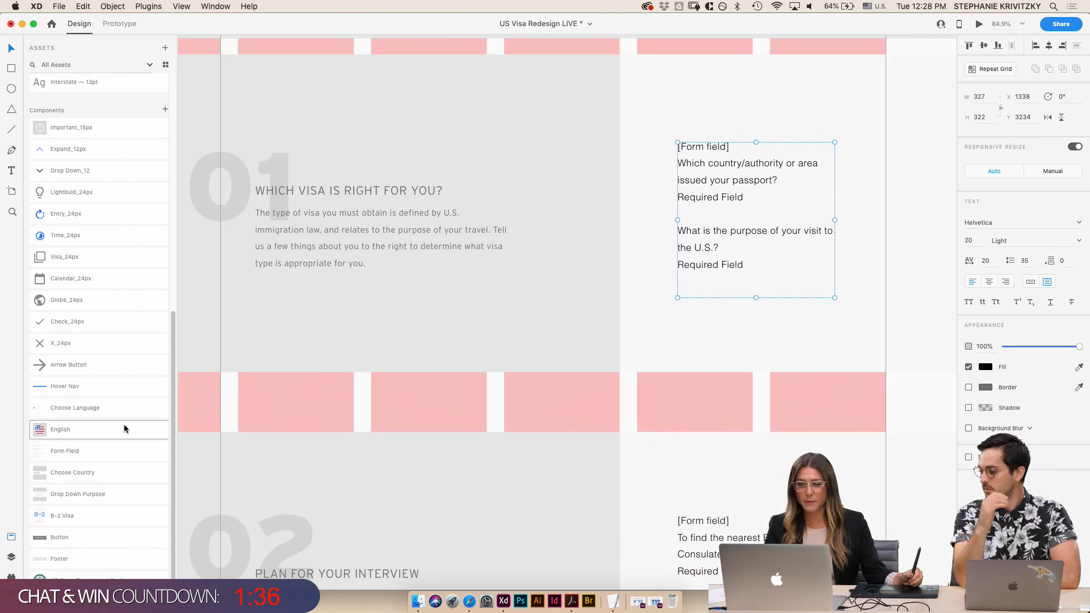
pyautogui.press('Delete')
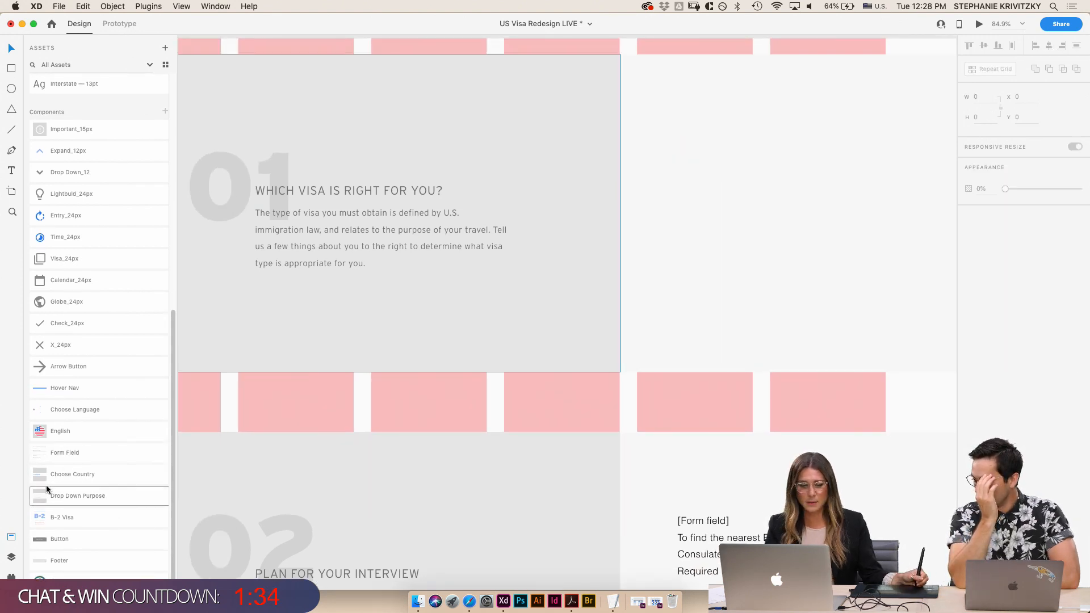
pyautogui.moveTo(43, 455); pyautogui.dragTo(703, 164)
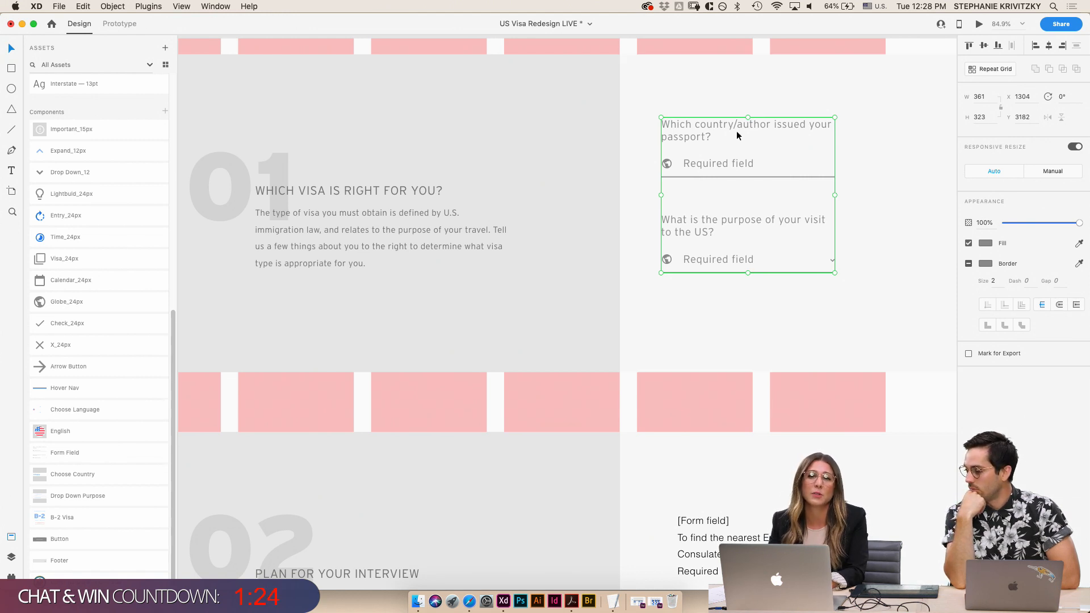
pyautogui.click(773, 93)
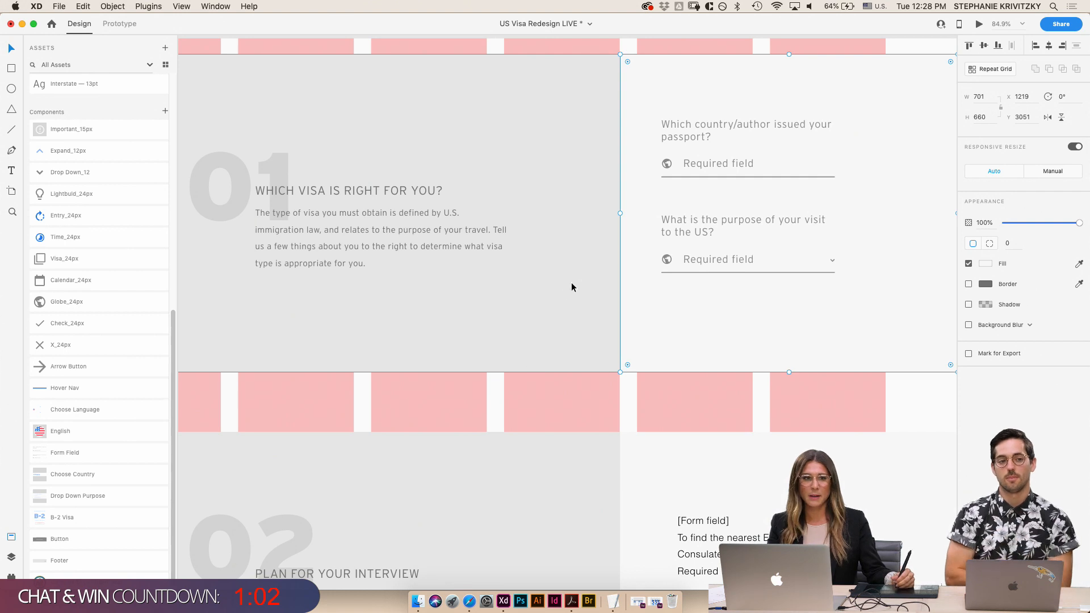
# - Delete section 02's placeholder form text and place a copy of section 01's form fields there at X 1304, Y 4004
pyautogui.scroll(-5, 554, 298)
pyautogui.click(669, 325)
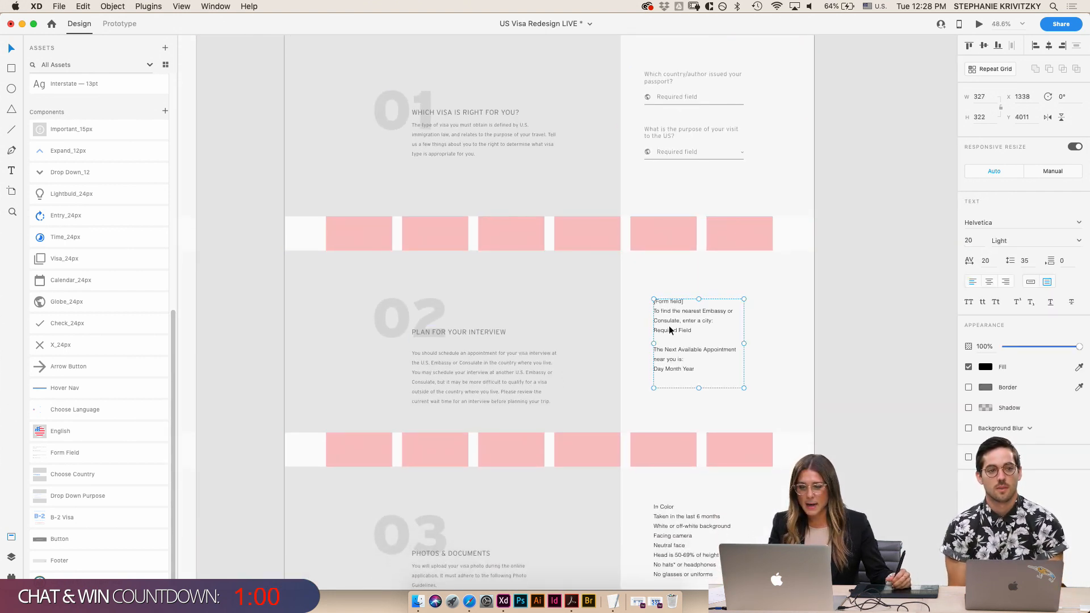
pyautogui.press('Delete')
pyautogui.click(659, 80)
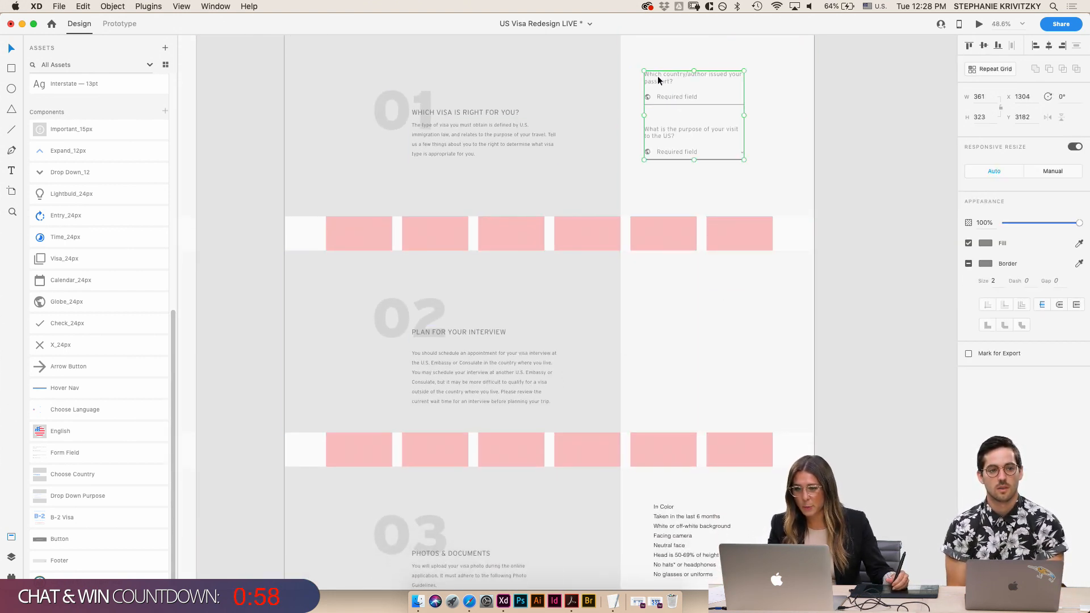
pyautogui.click(690, 311)
pyautogui.press('super+v')
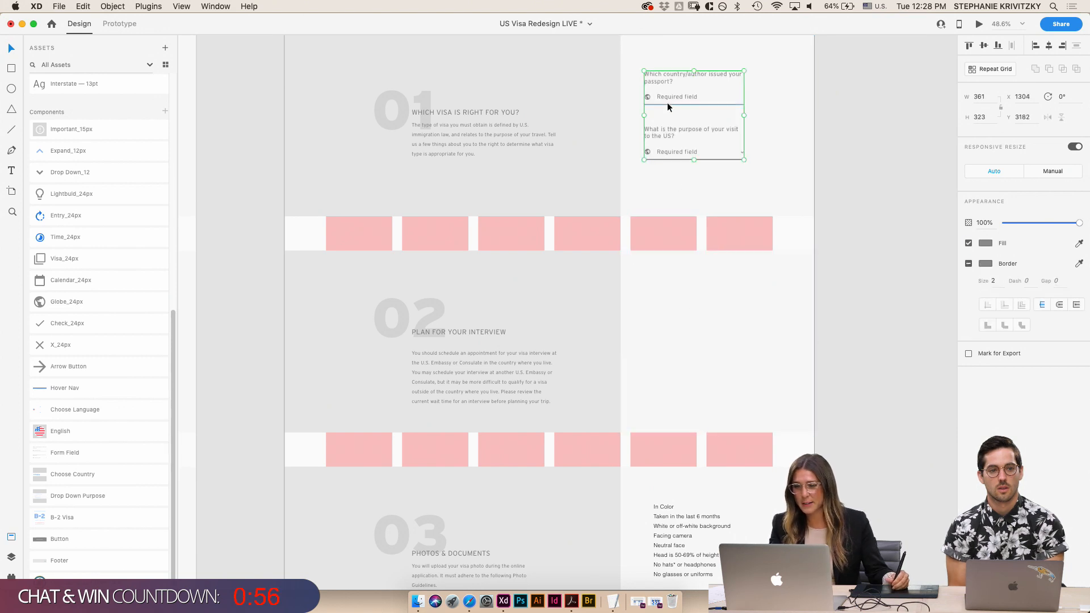
pyautogui.moveTo(668, 107); pyautogui.dragTo(680, 332)
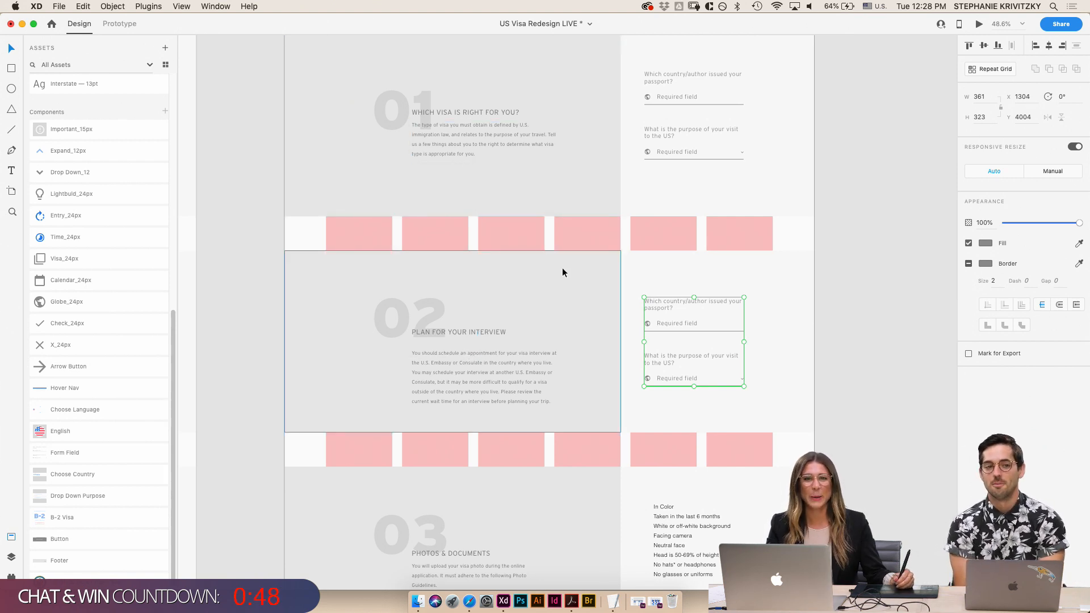
# - Select the photo requirements text list beside section 03, Photos & Documents
pyautogui.scroll(3, 592, 243)
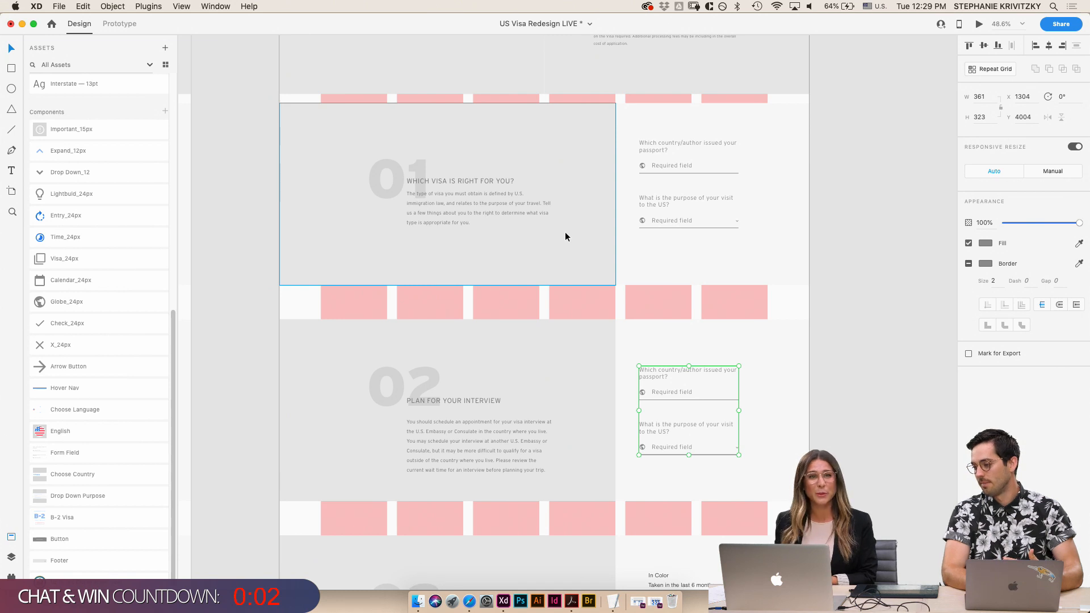
pyautogui.scroll(-5, 687, 443)
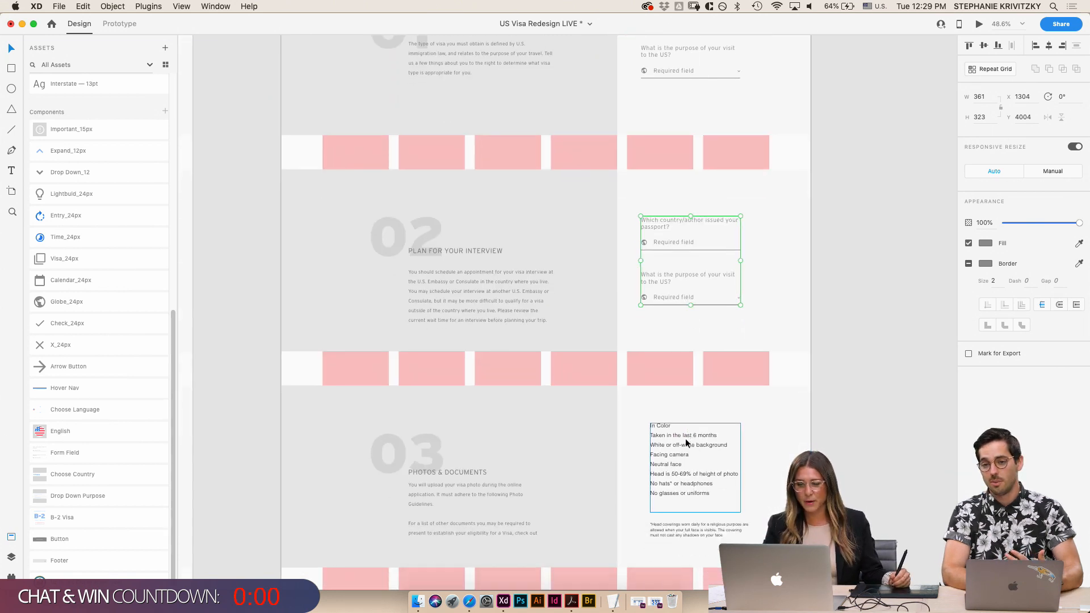
pyautogui.scroll(1, 675, 437)
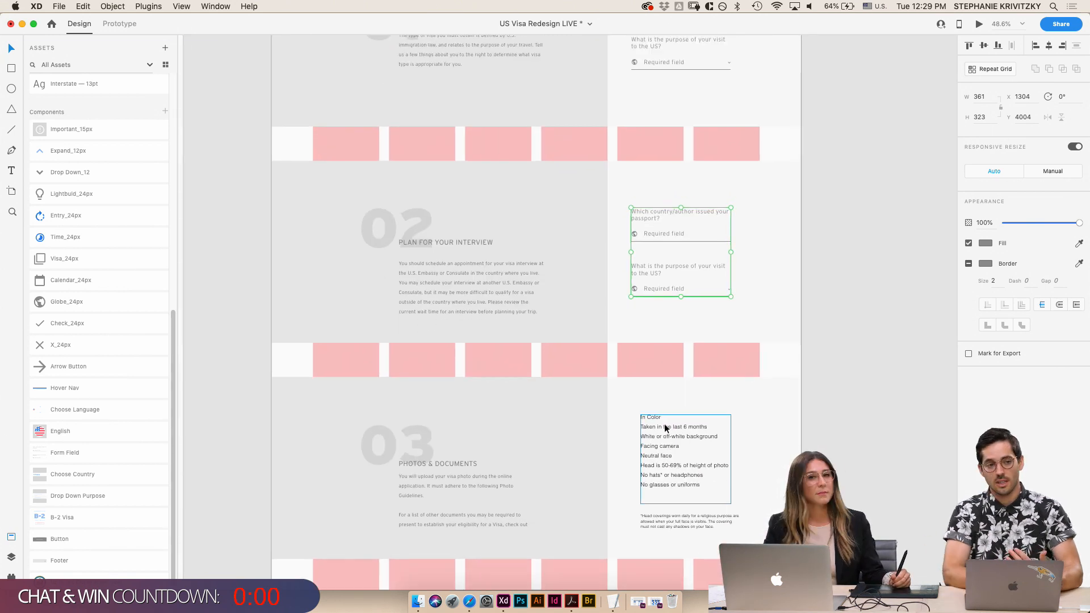
pyautogui.scroll(-6, 616, 429)
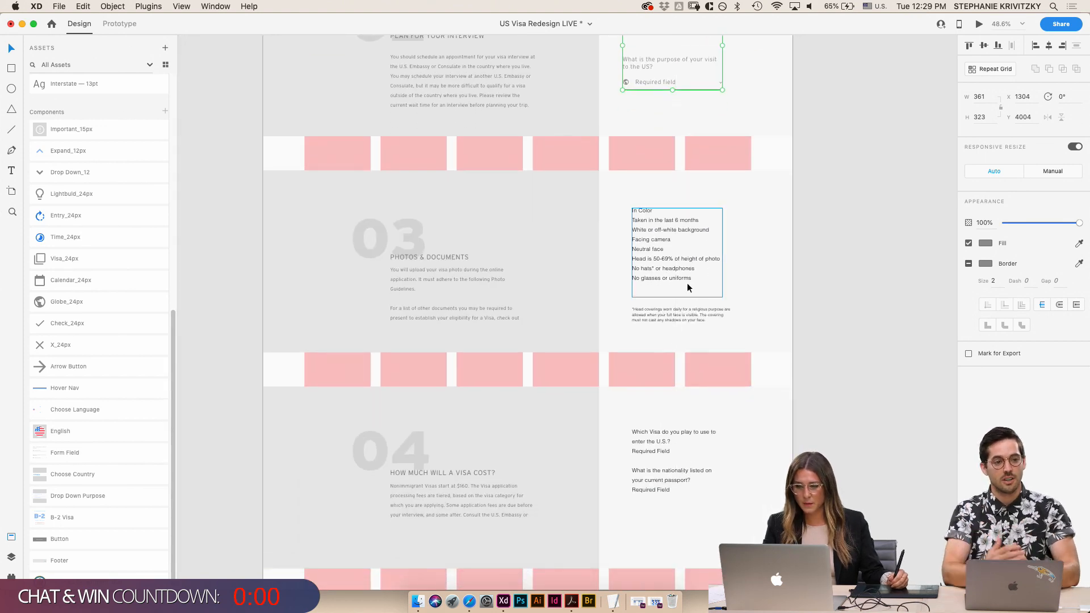
pyautogui.scroll(-1, 686, 283)
pyautogui.scroll(3, 681, 282)
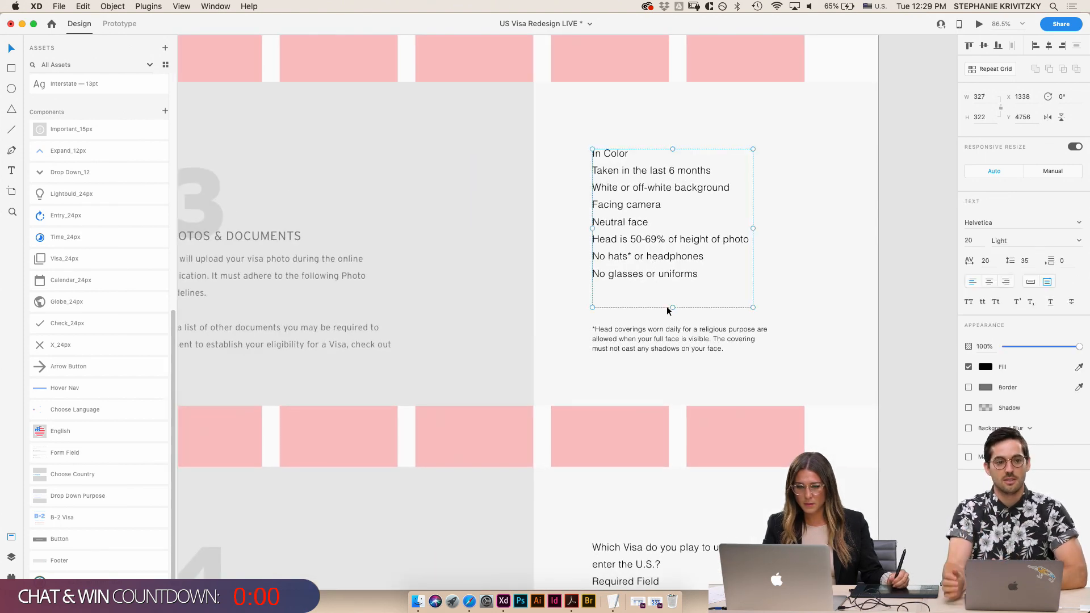
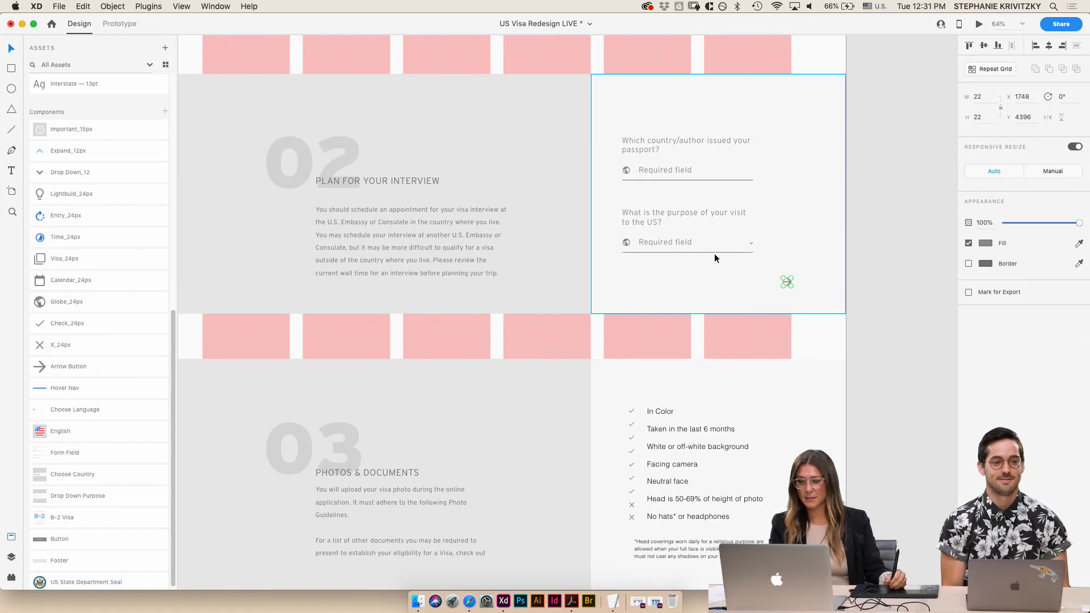
# - Replace section 01's form fields with a copy of section 02's form fields and arrow at X 1304, Y 3195
pyautogui.press('Escape')
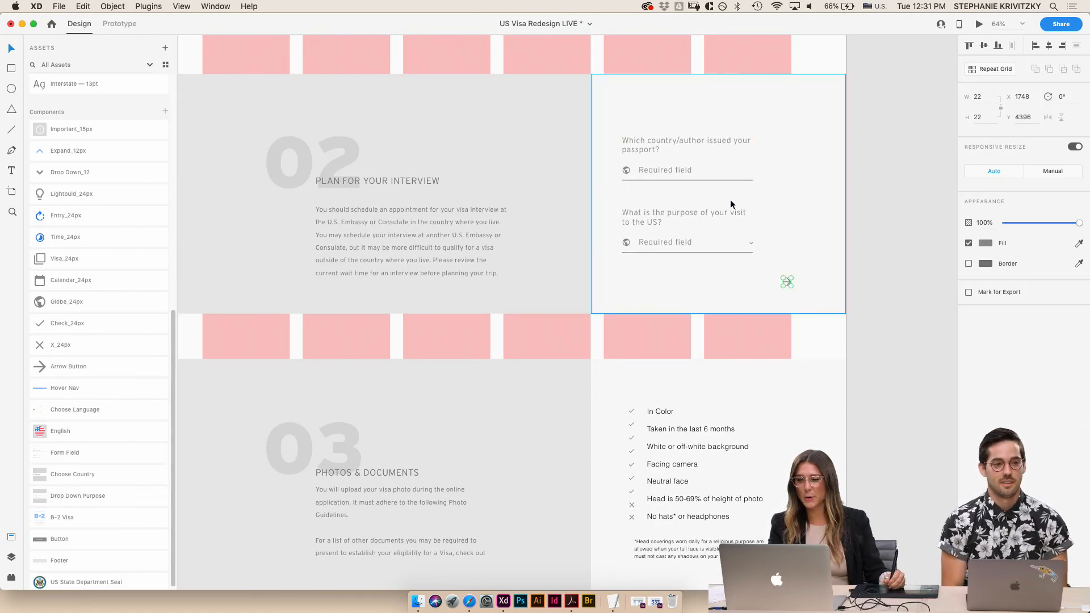
pyautogui.doubleClick(735, 215)
pyautogui.scroll(10, 727, 237)
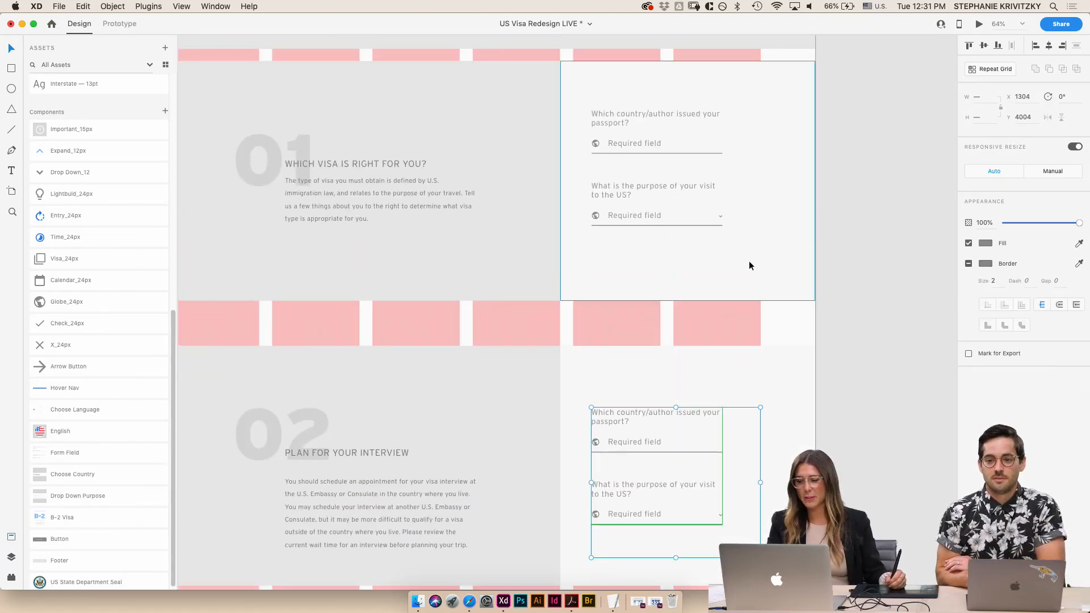
pyautogui.press('Escape')
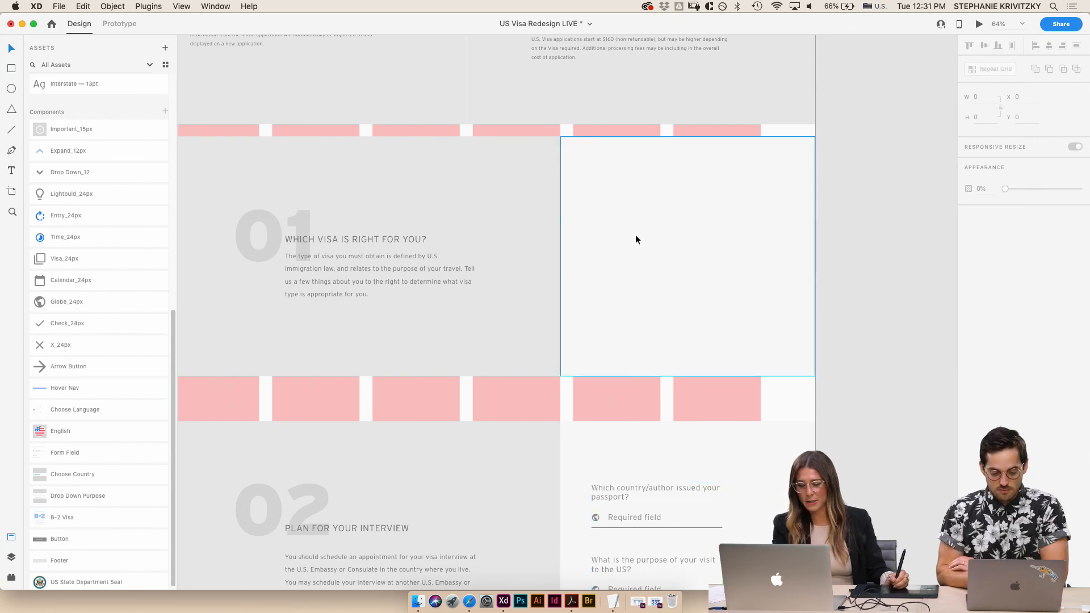
pyautogui.moveTo(657, 479); pyautogui.dragTo(625, 197)
# - Extend the Photos & Documents paragraph's text box to 264 high so its last line fits
pyautogui.scroll(-3, 672, 308)
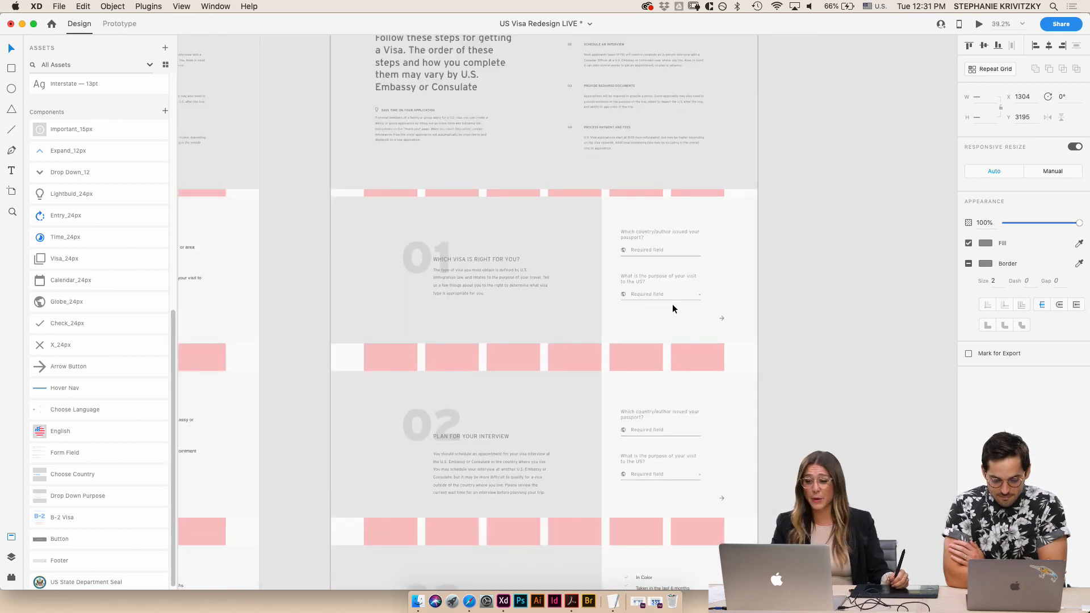
pyautogui.scroll(-5, 676, 312)
pyautogui.scroll(3, 798, 359)
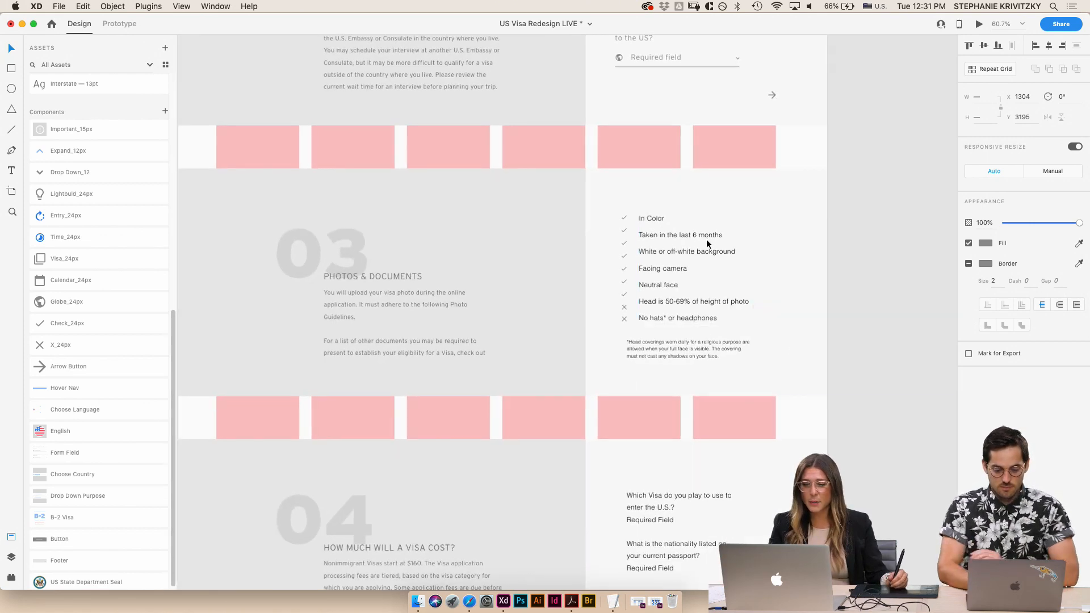
pyautogui.scroll(4, 659, 258)
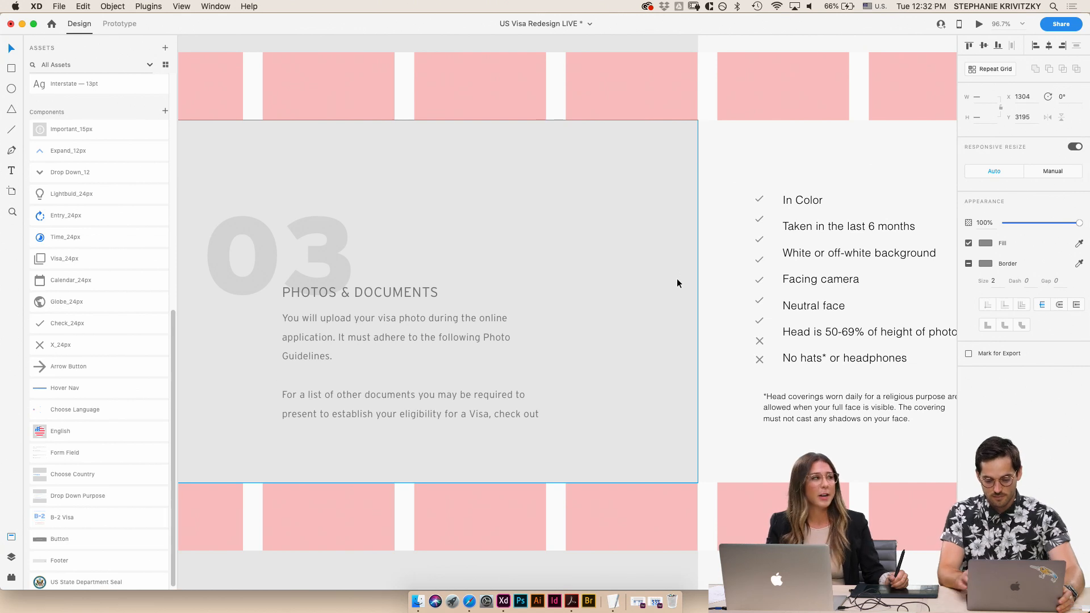
pyautogui.click(421, 417)
pyautogui.moveTo(414, 436); pyautogui.dragTo(415, 448)
pyautogui.hscroll(4, 509, 407)
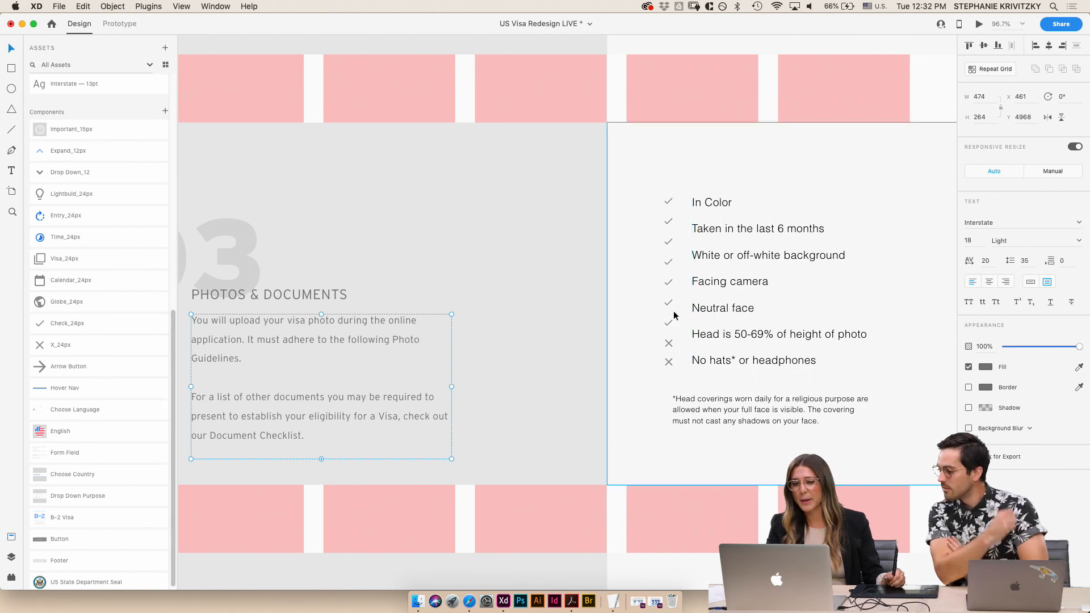
# - Widen the vertical gaps in section 03's repeat grid of check marks, stretching the column to 279.44 high
pyautogui.click(669, 205)
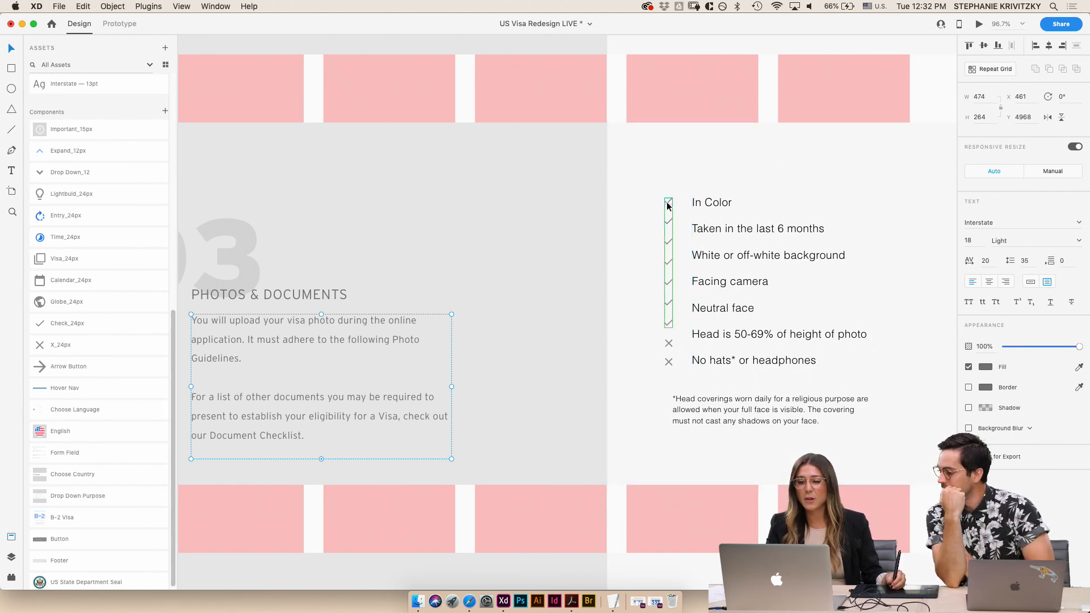
pyautogui.moveTo(668, 215)
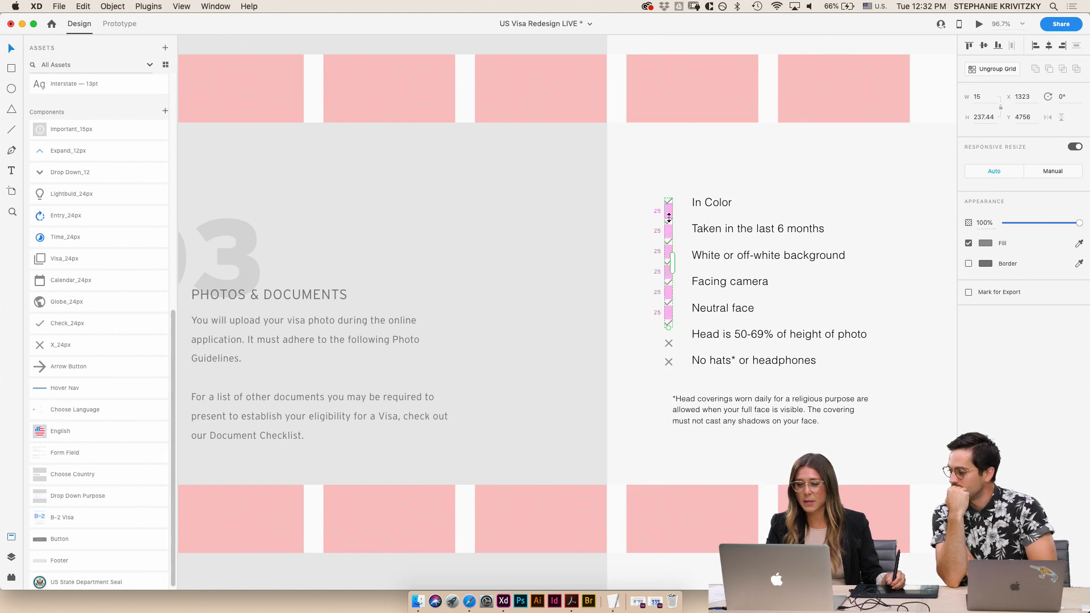
pyautogui.scroll(5, 729, 233)
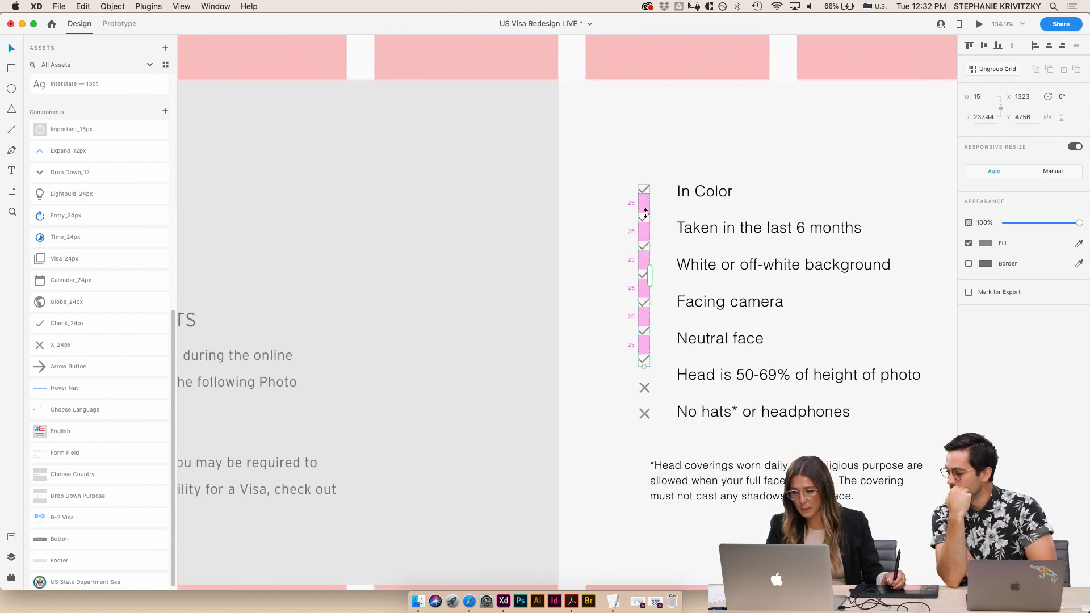
pyautogui.moveTo(646, 212); pyautogui.dragTo(646, 218)
pyautogui.scroll(-3, 734, 308)
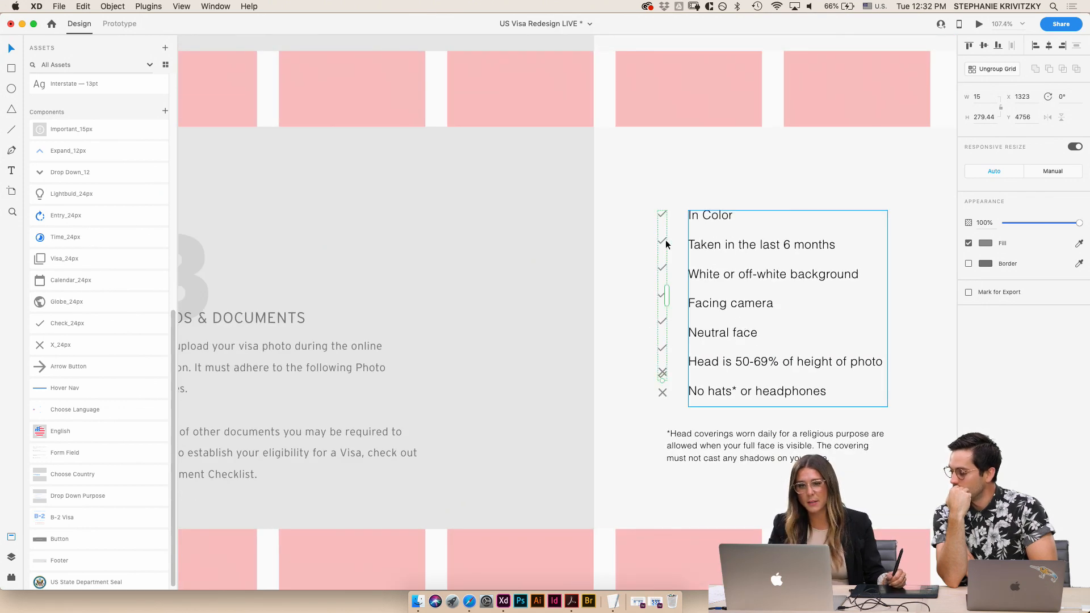
# - Underline the words "Document Checklist" in section 03's Photos & Documents paragraph
pyautogui.scroll(-5, 468, 367)
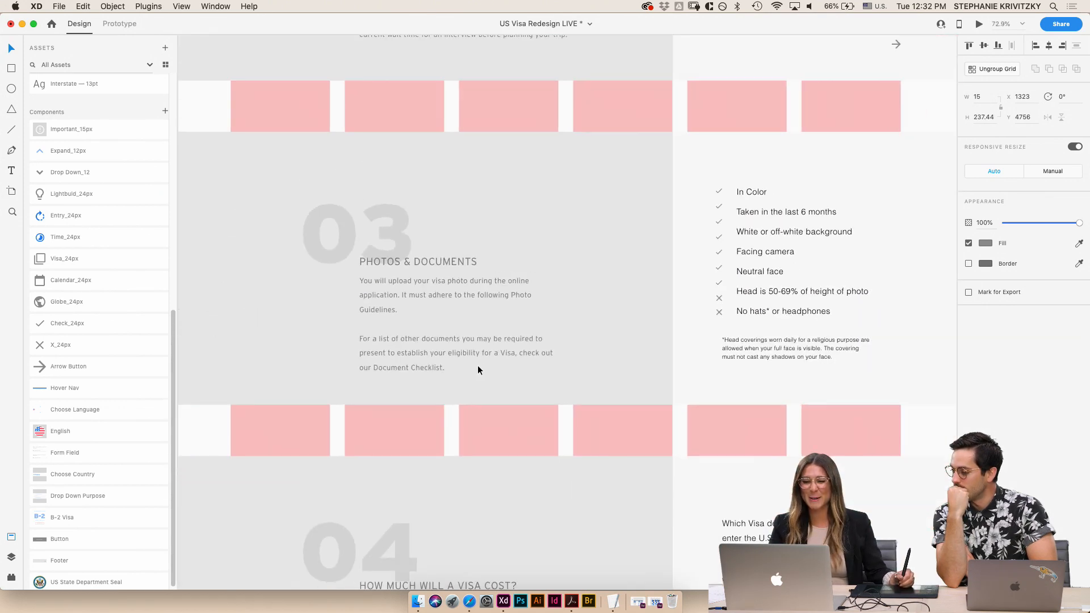
pyautogui.click(454, 326)
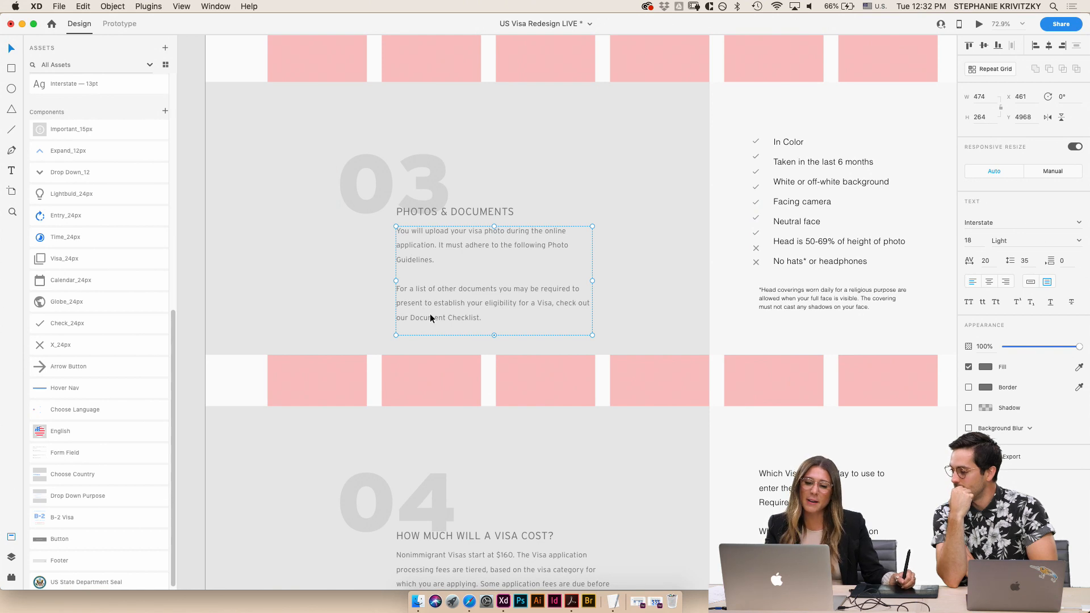
pyautogui.doubleClick(431, 318)
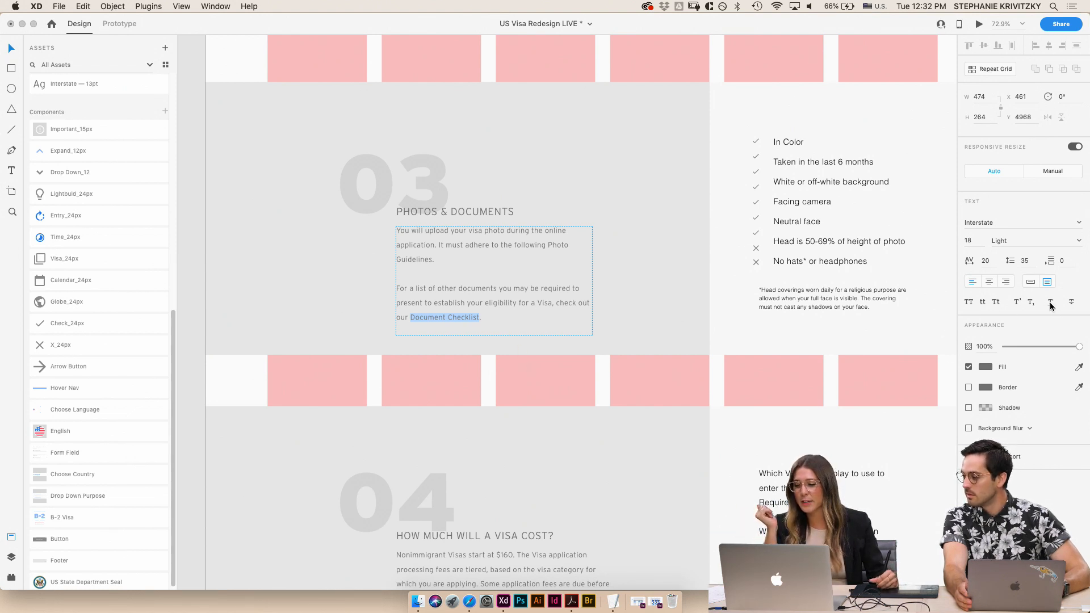
pyautogui.click(306, 343)
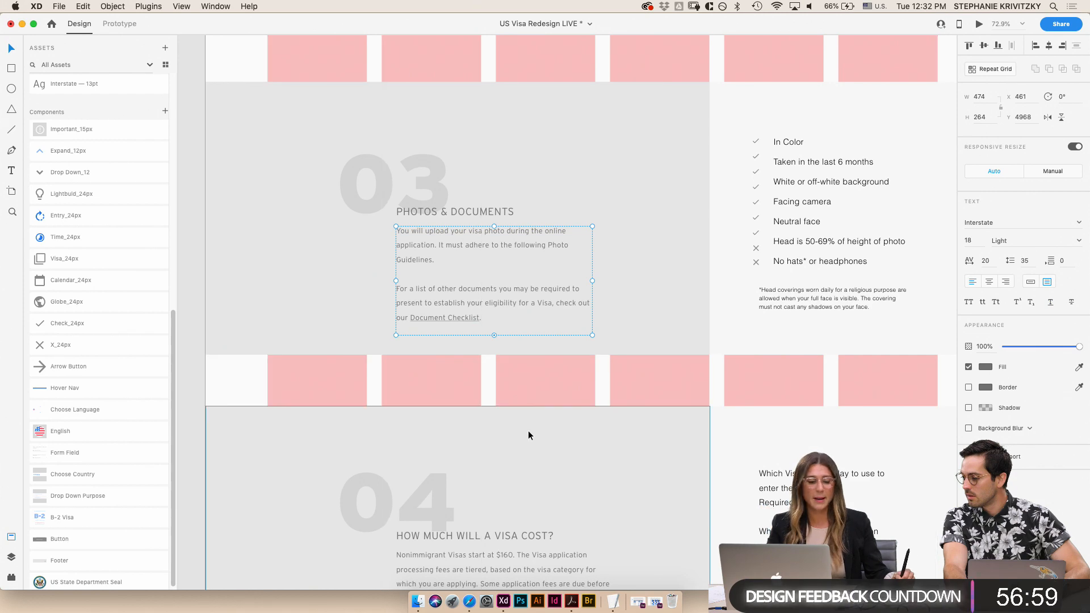
# - Delete the placeholder visa and nationality questions beside section 04, How Much Will a Visa Cost?
pyautogui.scroll(-5, 537, 438)
pyautogui.scroll(-3, 537, 435)
pyautogui.scroll(5, 630, 398)
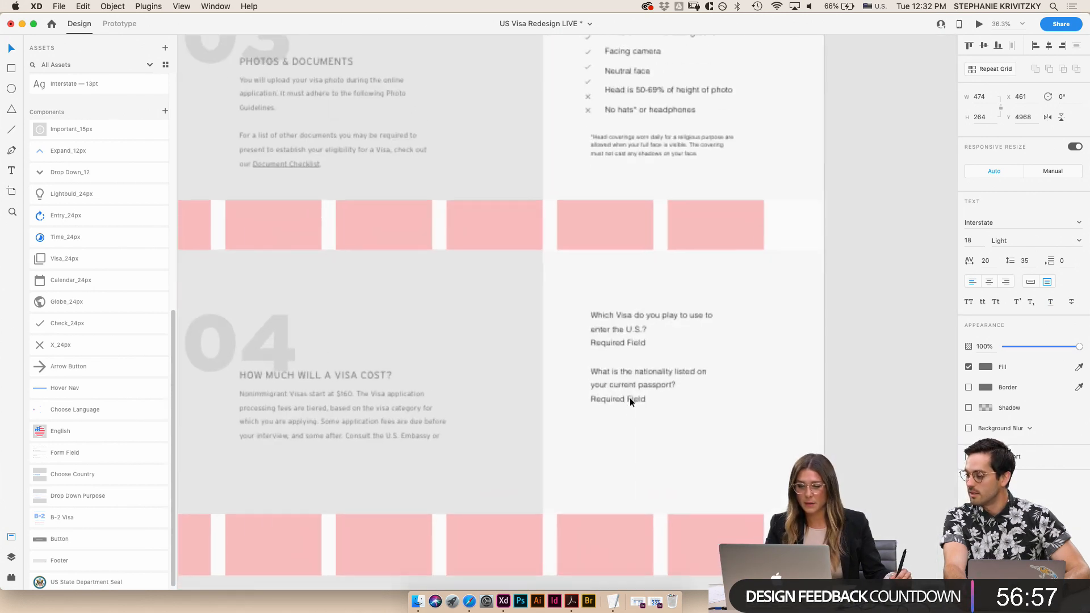
pyautogui.click(618, 400)
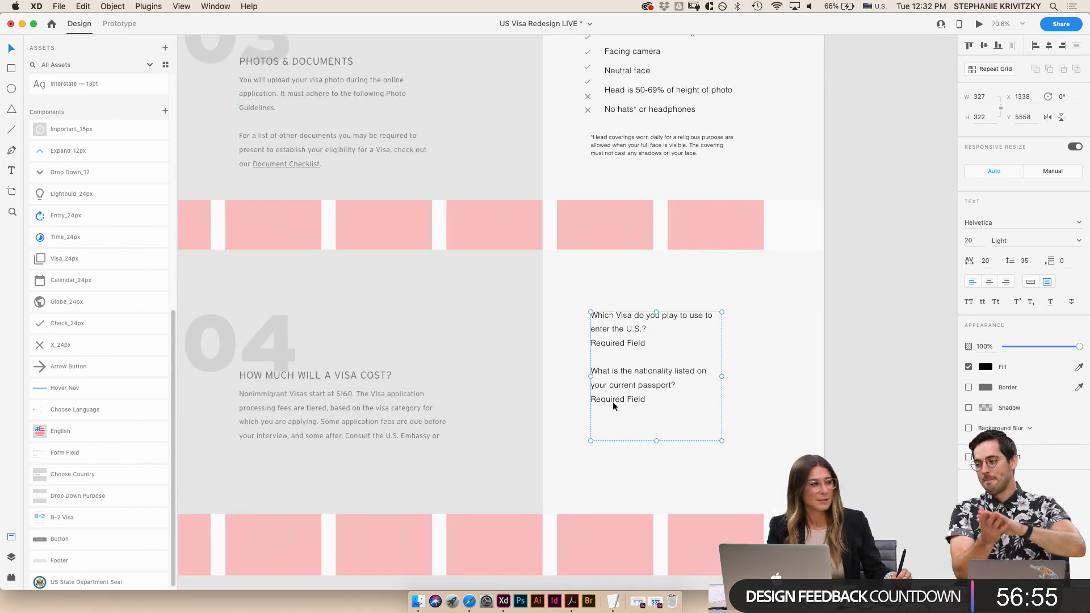
pyautogui.press('Delete')
# - Copy section 02's two form fields and arrow into section 04's blank area at X 1304, Y 5526
pyautogui.scroll(-5, 613, 407)
pyautogui.scroll(4, 612, 284)
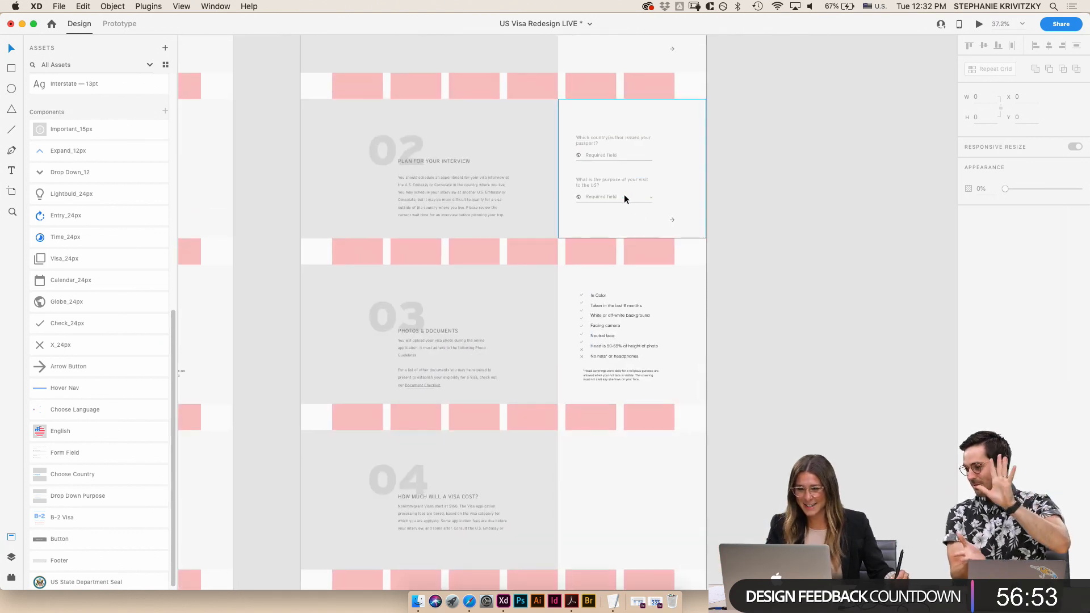
pyautogui.click(618, 202)
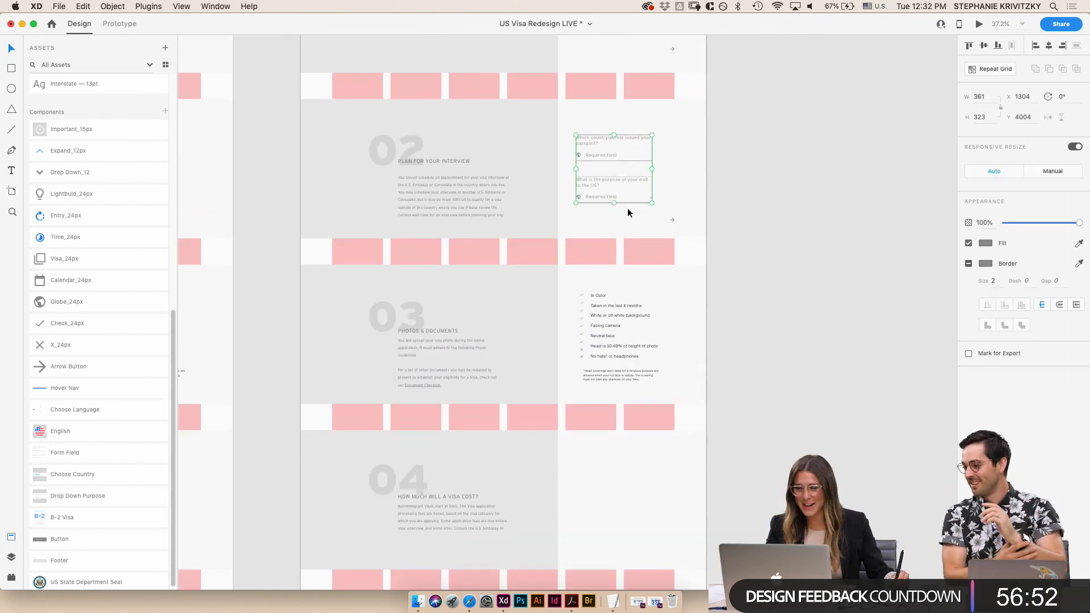
pyautogui.keyDown('shift'); pyautogui.click(674, 214); pyautogui.keyUp('shift')
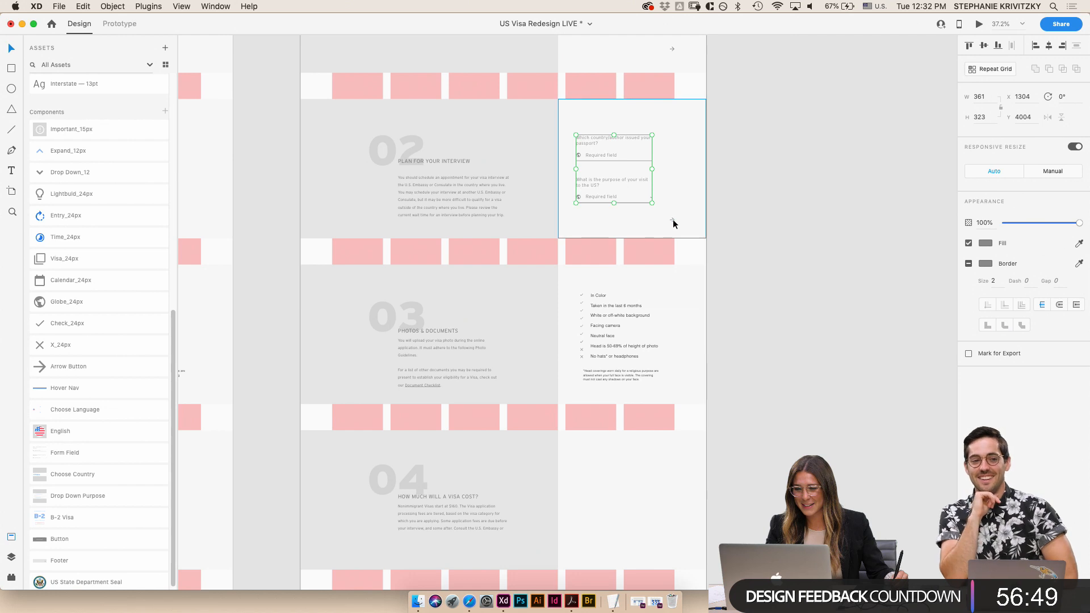
pyautogui.keyDown('shift'); pyautogui.click(673, 222); pyautogui.keyUp('shift')
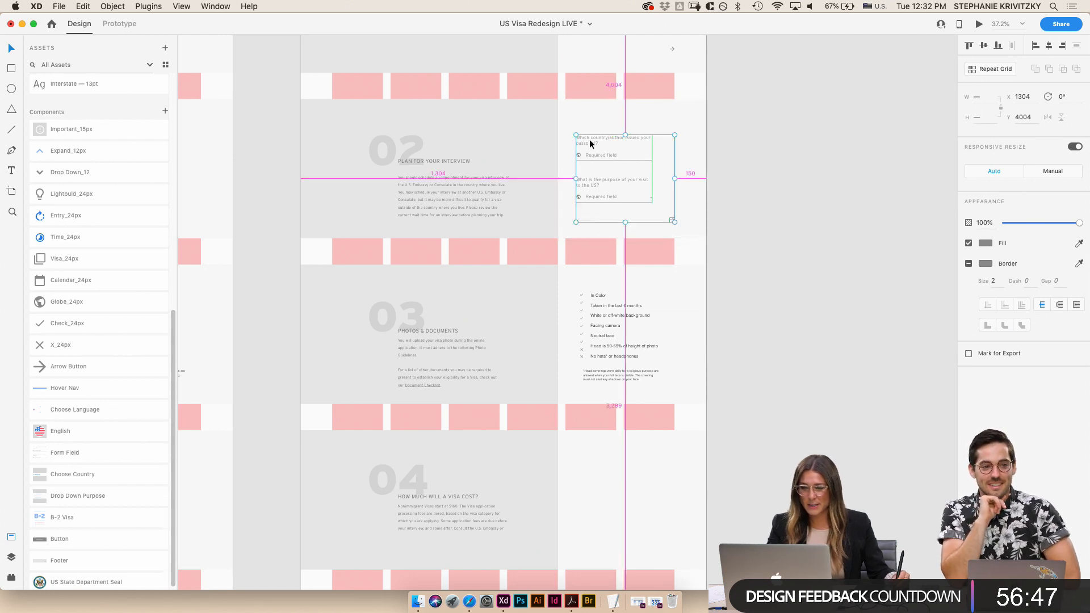
pyautogui.moveTo(588, 142); pyautogui.dragTo(601, 460)
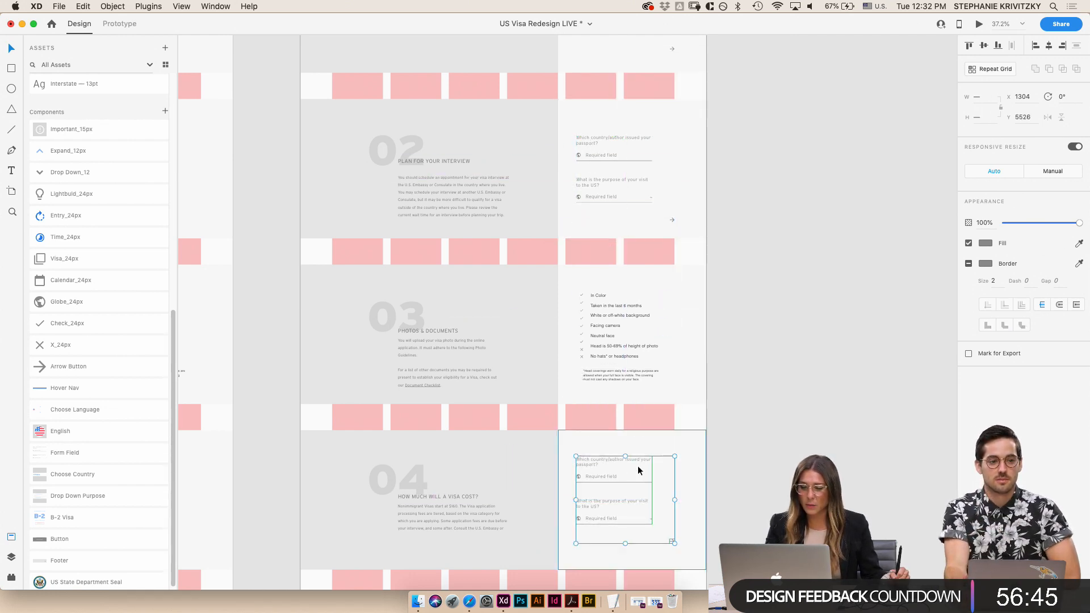
pyautogui.click(780, 456)
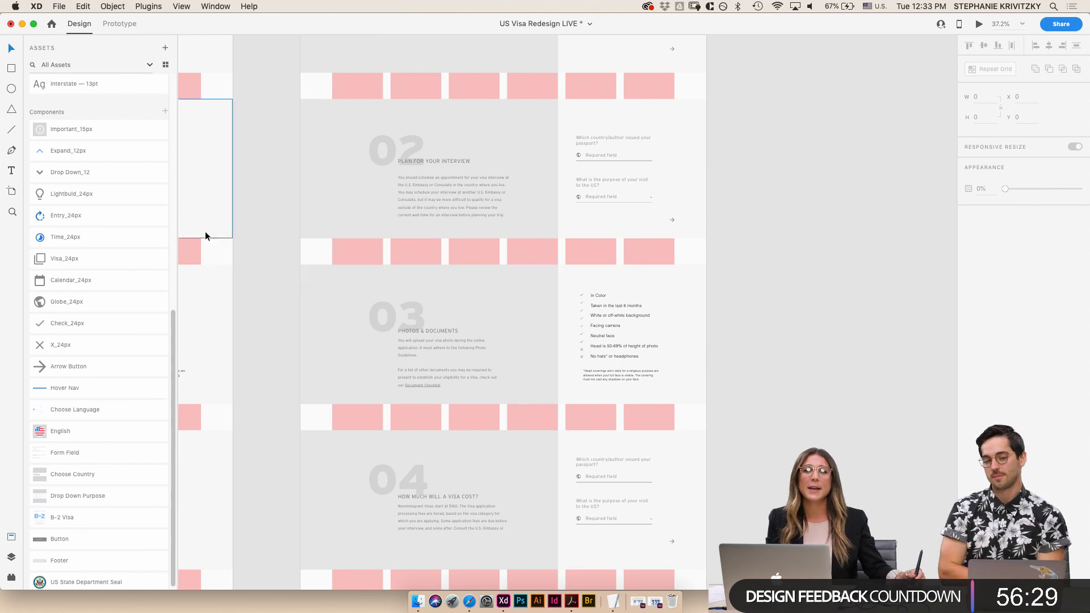
# - Review numbered sections 01 to 04 and examine the Frequently Asked Questions section's repeat grid of questions
pyautogui.scroll(1, 396, 258)
pyautogui.scroll(5, 396, 260)
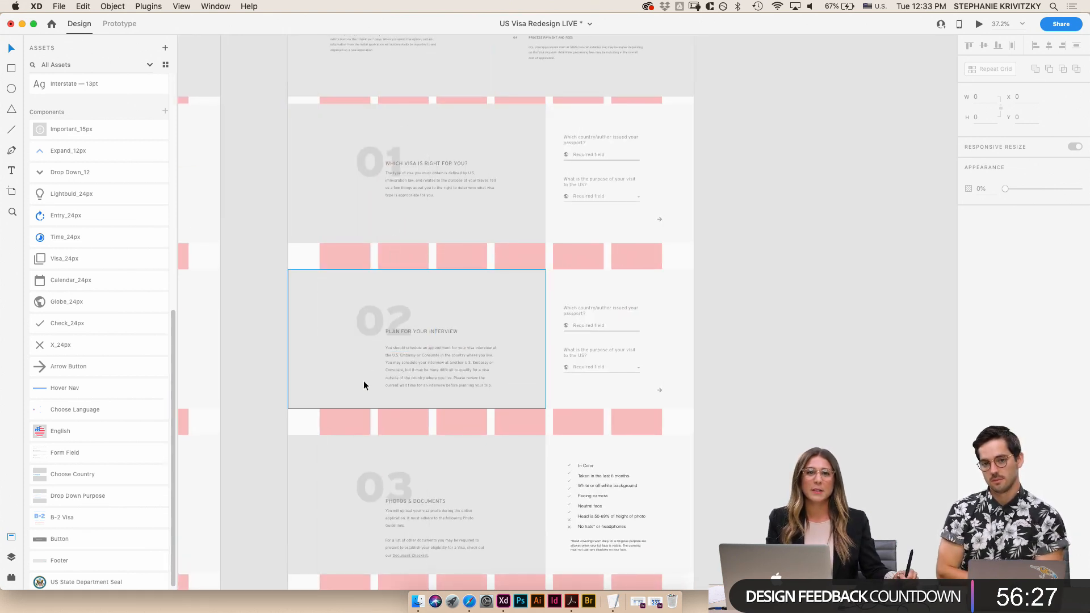
pyautogui.scroll(-4, 366, 403)
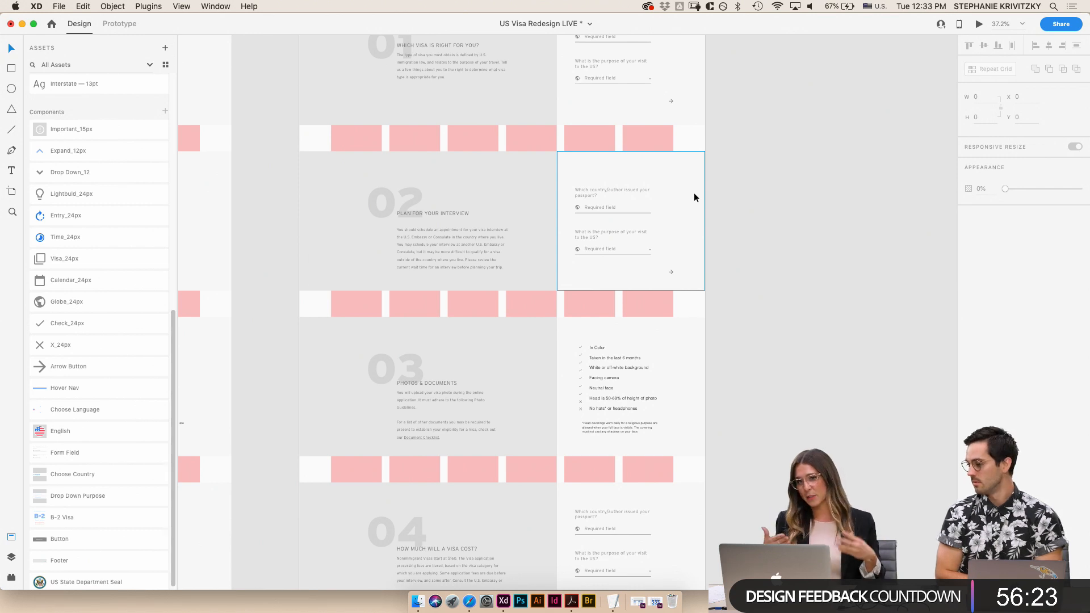
pyautogui.scroll(-5, 602, 377)
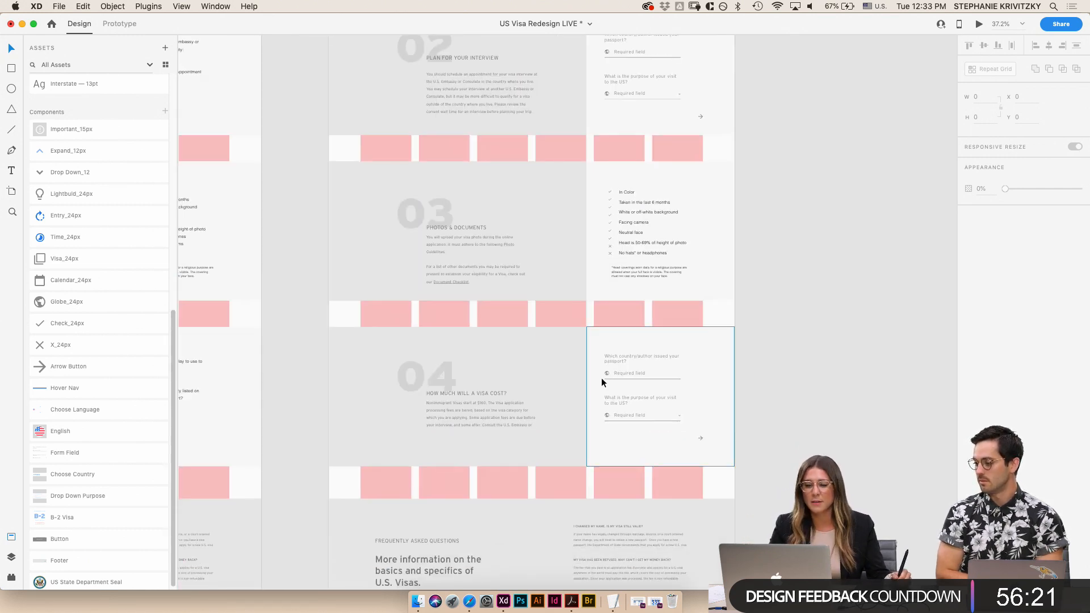
pyautogui.scroll(-3, 622, 434)
pyautogui.scroll(5, 653, 490)
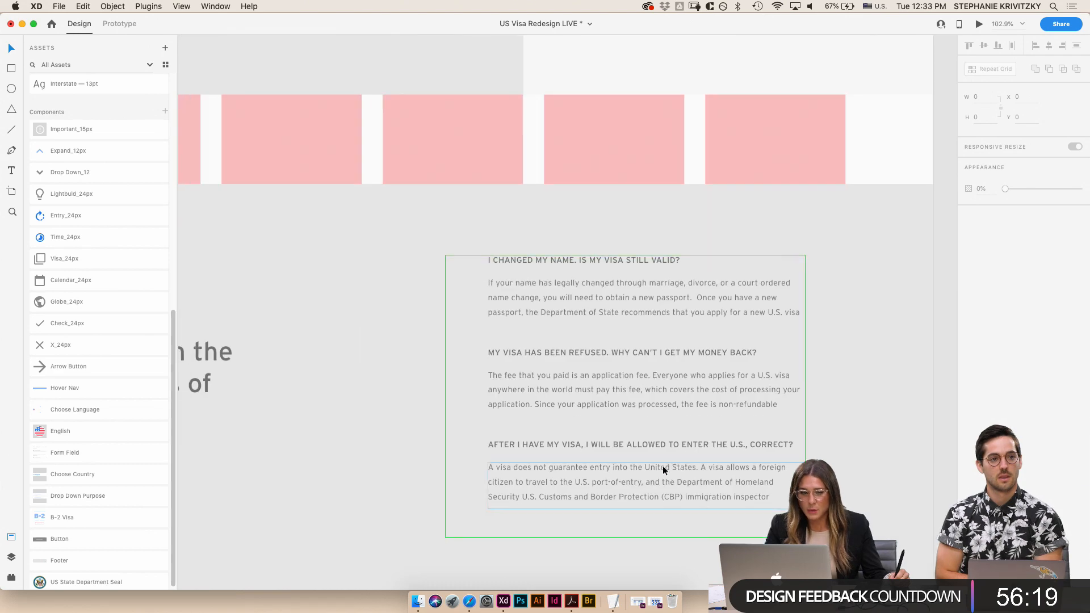
pyautogui.scroll(-3, 665, 466)
pyautogui.scroll(-2, 662, 466)
pyautogui.hscroll(2, 661, 459)
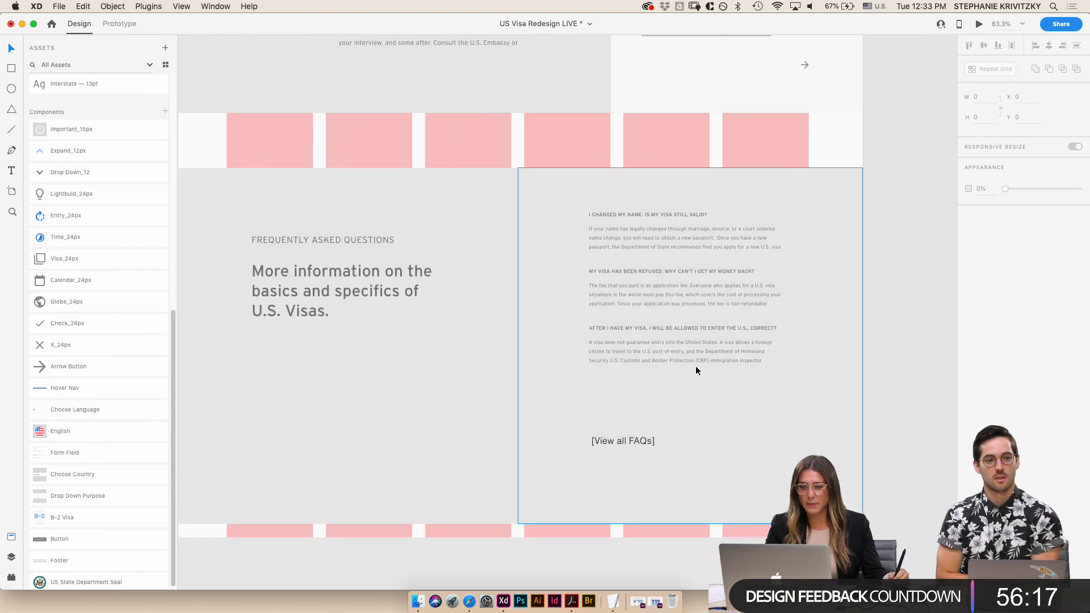
pyautogui.click(659, 316)
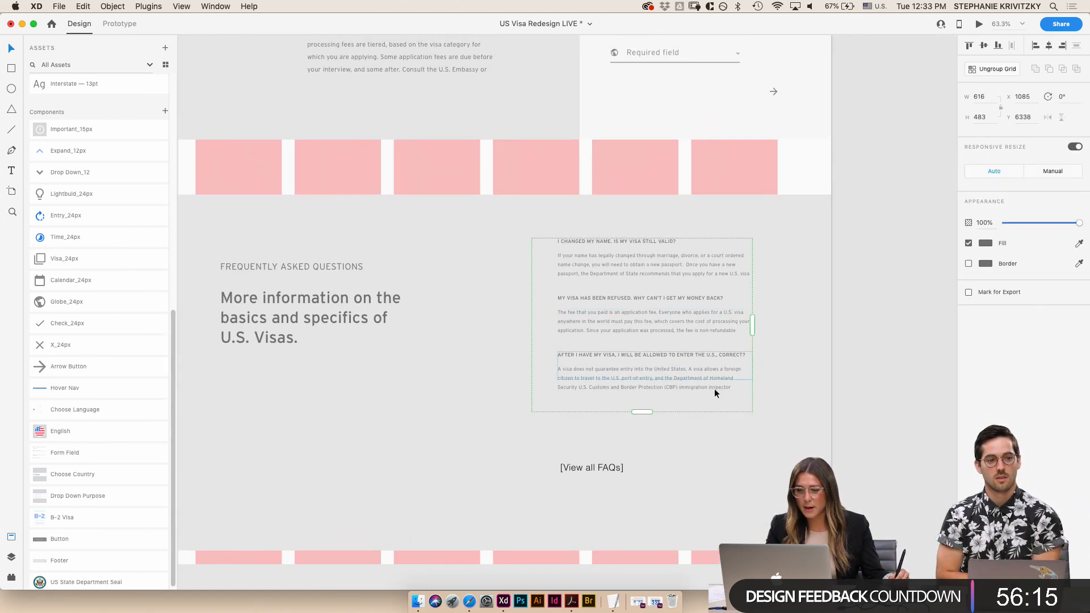
pyautogui.scroll(3, 804, 448)
pyautogui.scroll(2, 778, 453)
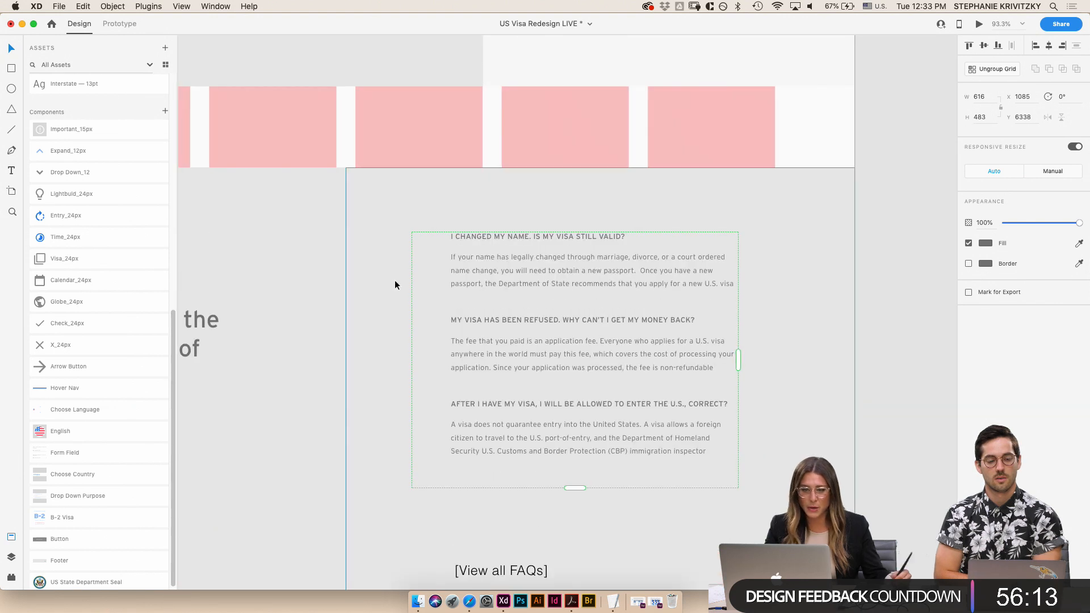
pyautogui.scroll(-1, 532, 429)
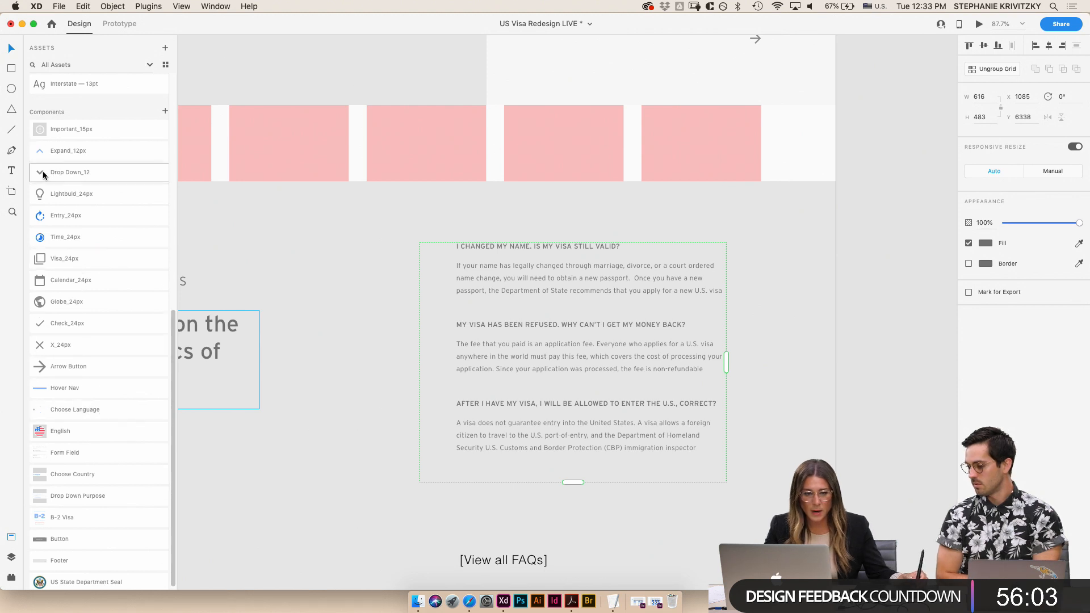
# - Place the Drop Down_12 component beside the first FAQ question and copy it to the second and third, aligned at X 1677
pyautogui.moveTo(64, 172); pyautogui.dragTo(704, 211)
pyautogui.scroll(5, 707, 250)
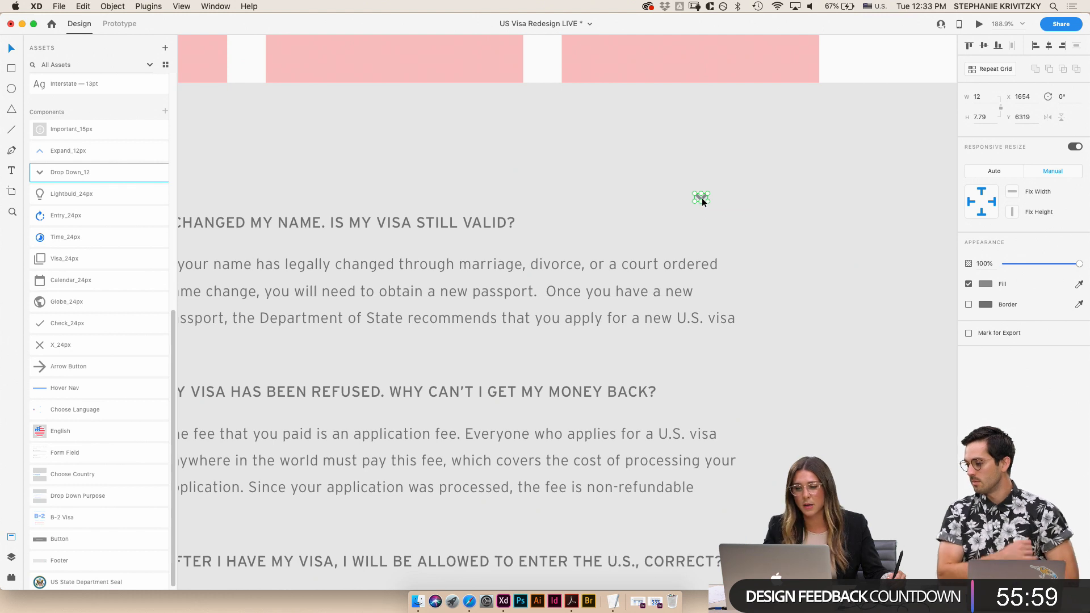
pyautogui.moveTo(701, 201); pyautogui.dragTo(738, 386)
pyautogui.scroll(-5, 731, 420)
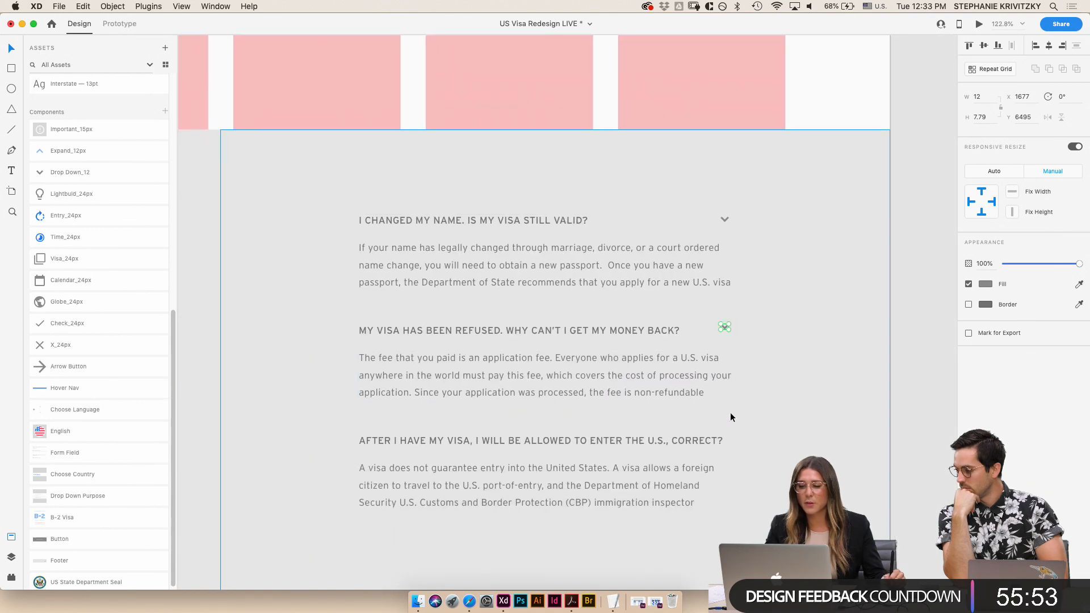
pyautogui.scroll(5, 731, 412)
pyautogui.moveTo(714, 256); pyautogui.dragTo(730, 343)
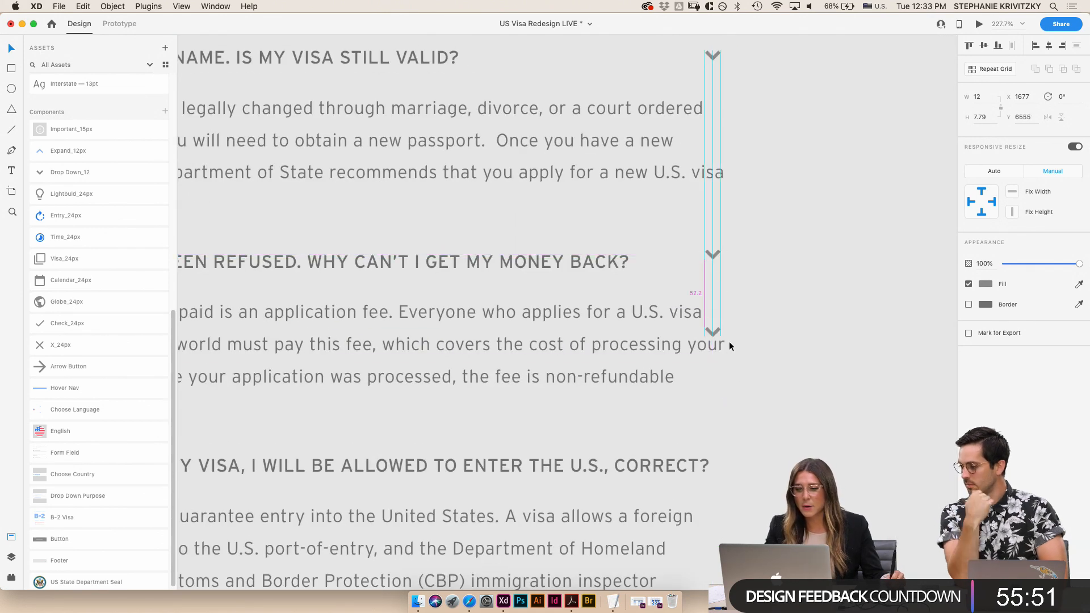
pyautogui.moveTo(740, 465); pyautogui.dragTo(739, 464)
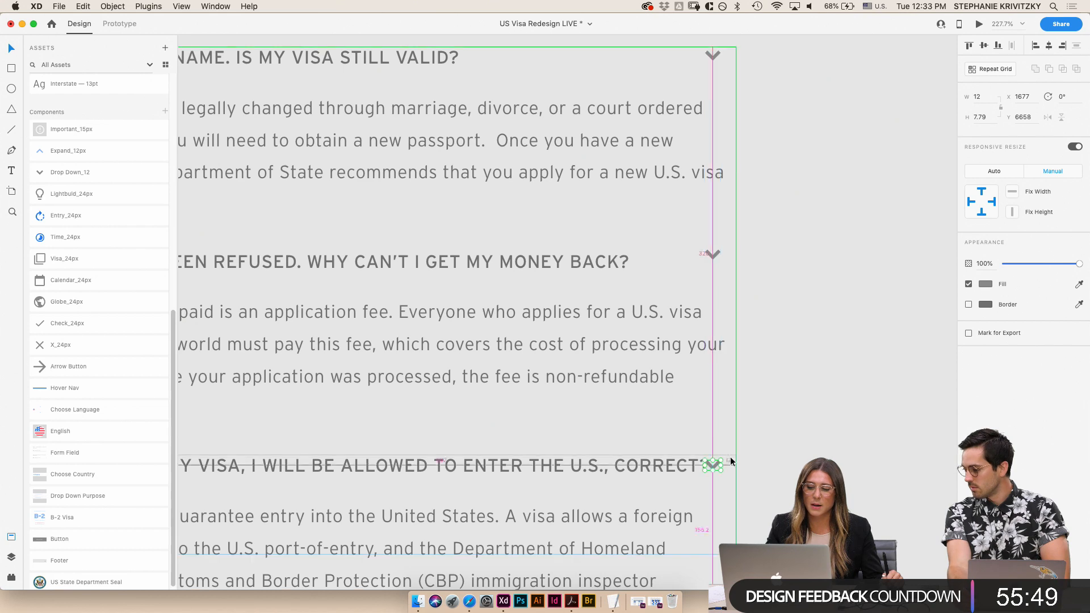
# - Move the three FAQ drop-down arrows together horizontally to X 1706, clear of the question text
pyautogui.keyDown('shift'); pyautogui.click(710, 254); pyautogui.keyUp('shift')
pyautogui.keyDown('shift'); pyautogui.click(710, 55); pyautogui.keyUp('shift')
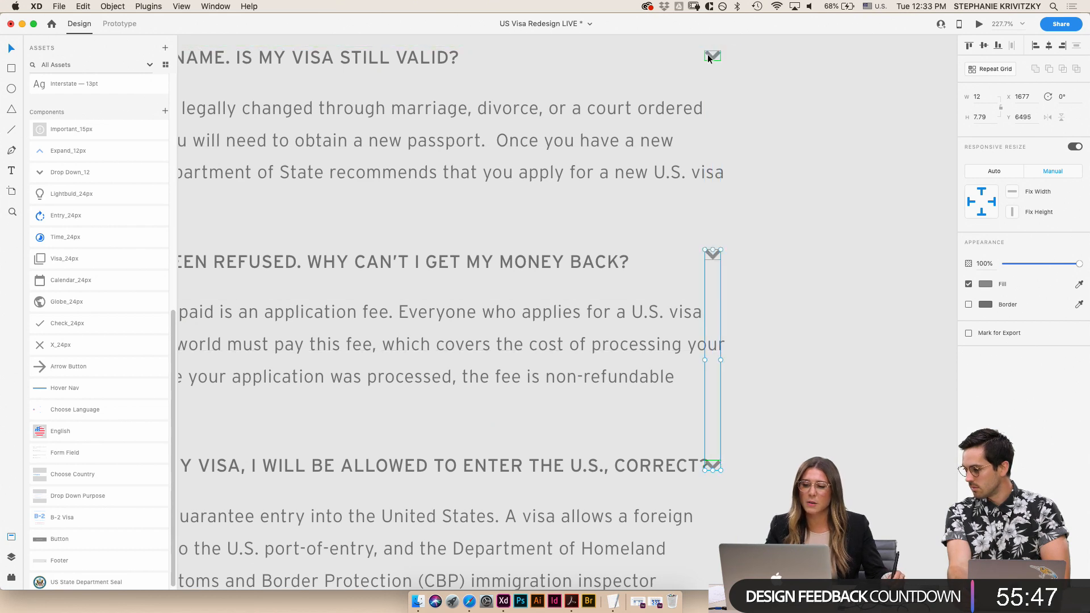
pyautogui.moveTo(708, 53); pyautogui.dragTo(748, 53)
pyautogui.scroll(-10, 726, 227)
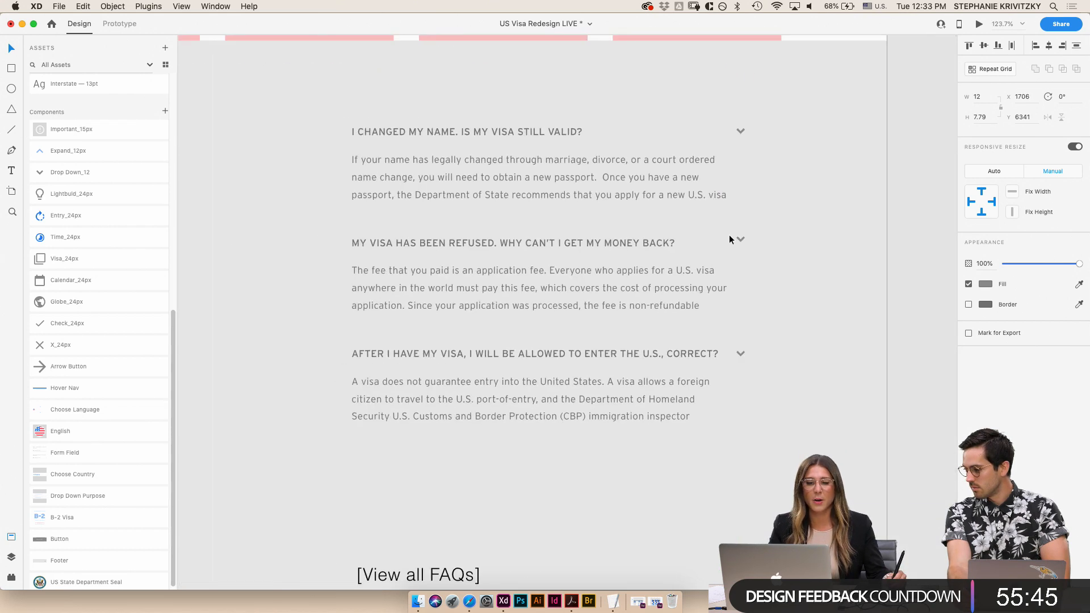
# - Compare the four basic steps list with the Frequently Asked Questions layout
pyautogui.scroll(14, 724, 278)
pyautogui.scroll(15, 723, 274)
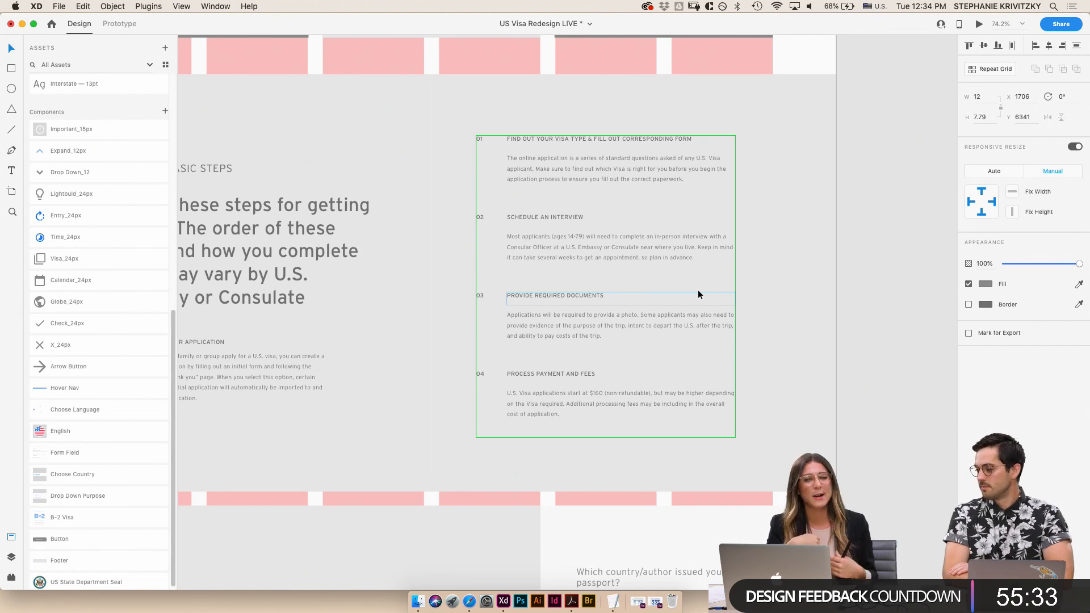
pyautogui.scroll(-15, 698, 295)
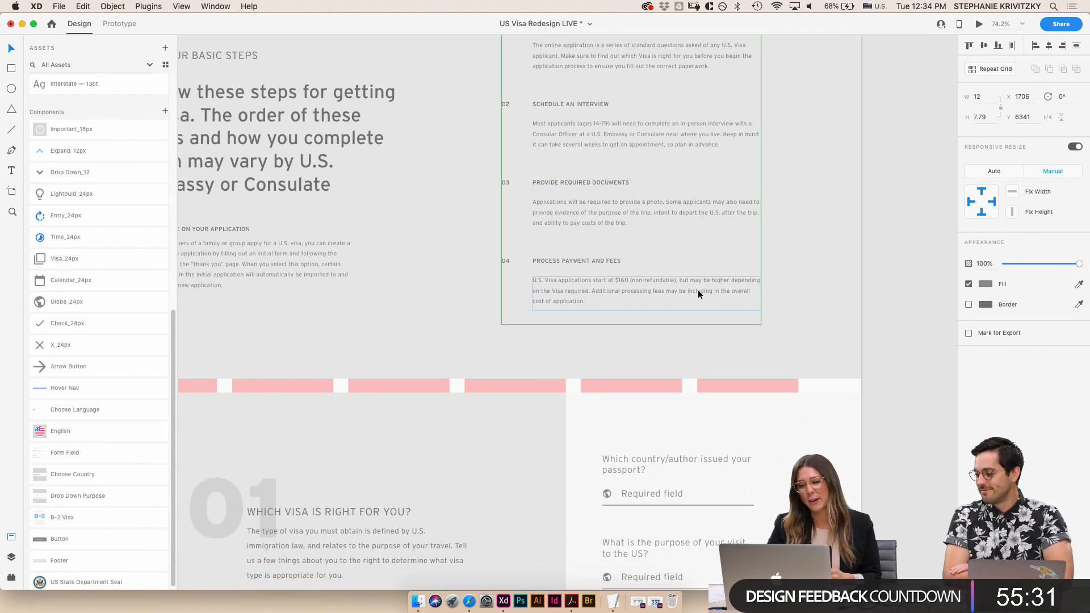
pyautogui.scroll(-15, 697, 290)
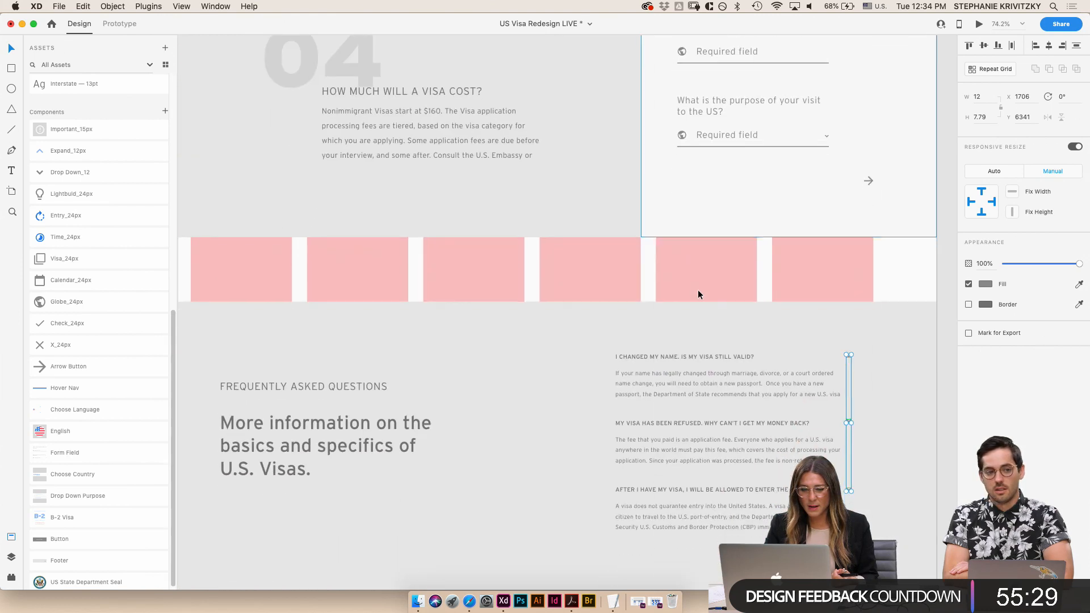
pyautogui.scroll(-4, 885, 279)
pyautogui.click(907, 294)
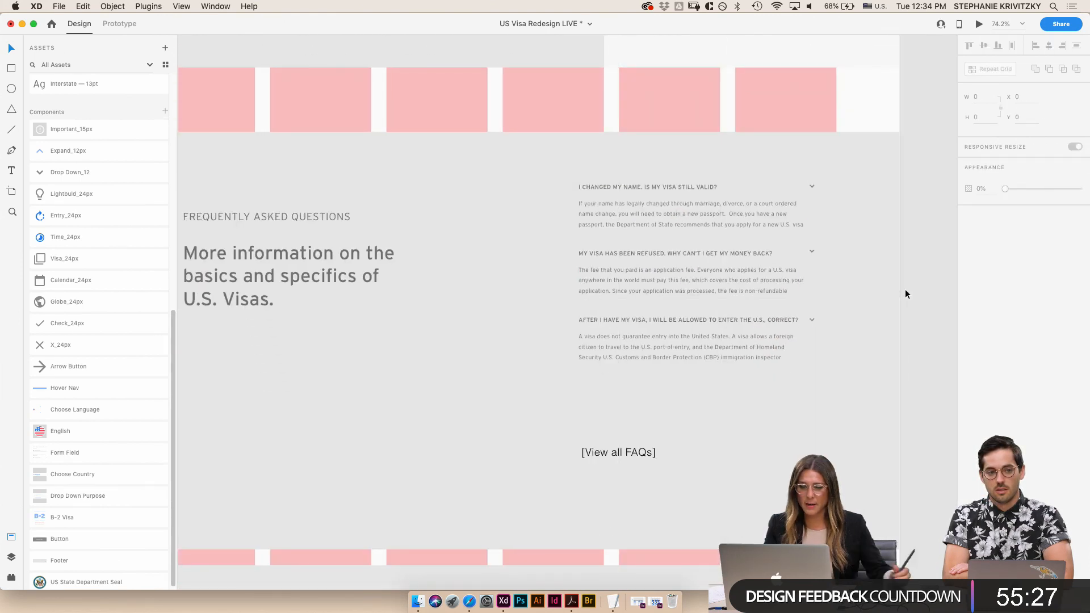
# - Replace the [View all FAQs] placeholder text with the Button component at X 1162, Y 6915
pyautogui.click(614, 457)
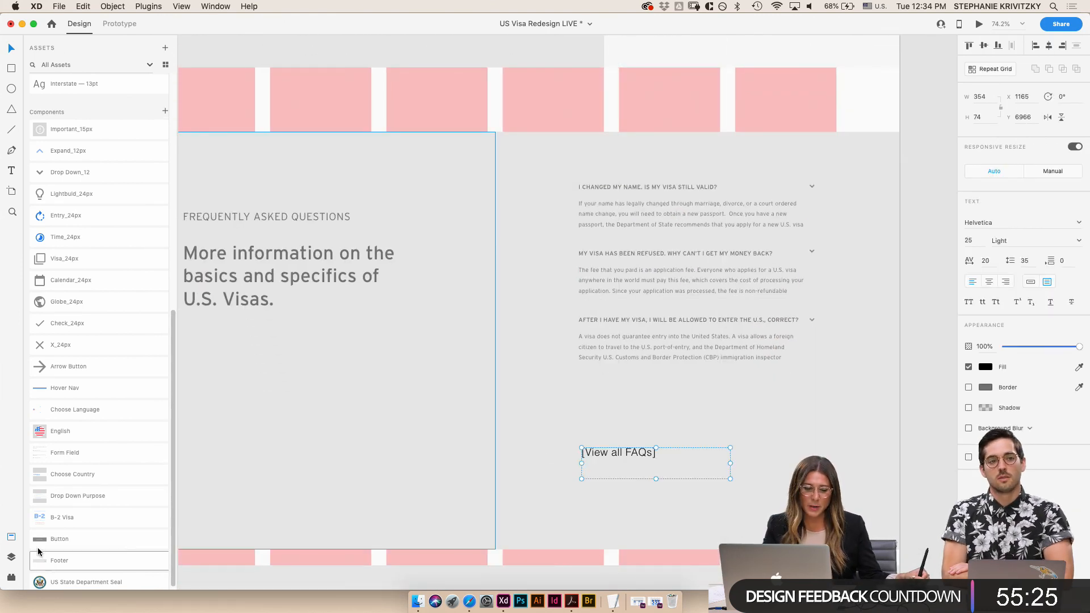
pyautogui.moveTo(75, 534); pyautogui.dragTo(597, 444)
pyautogui.click(611, 455)
pyautogui.press('Delete')
pyautogui.scroll(-5, 598, 450)
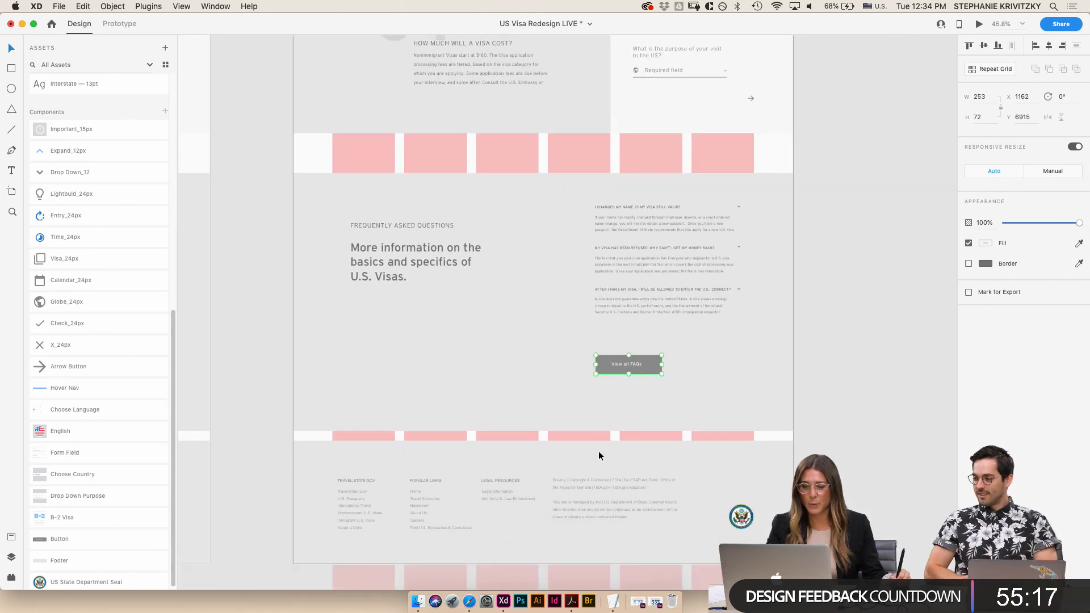
# - Check the footer and look back over the artboard up to its welcome section
pyautogui.scroll(-4, 599, 453)
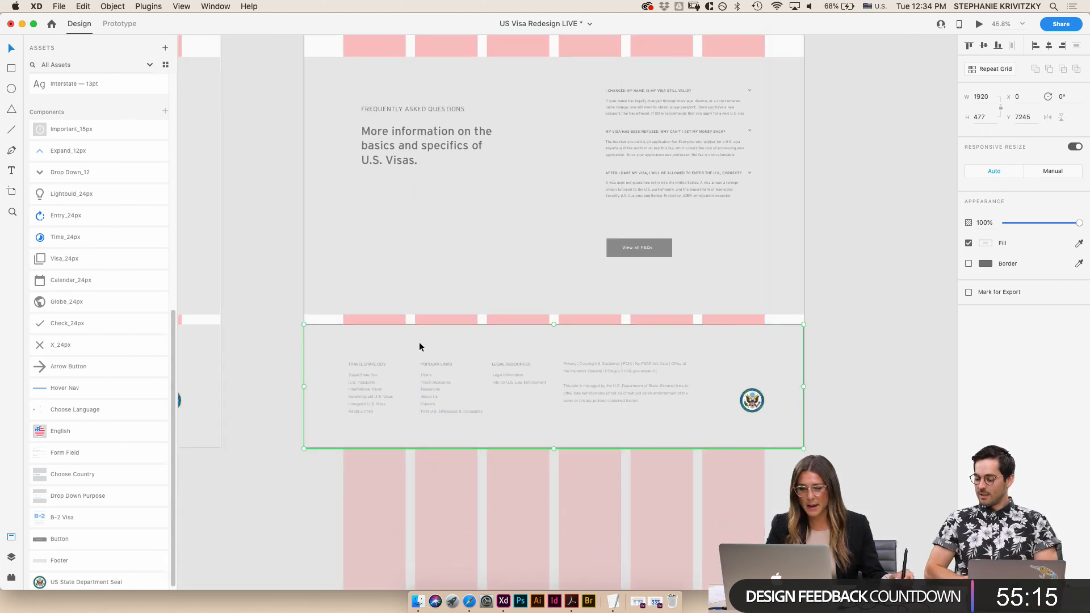
pyautogui.scroll(10, 618, 512)
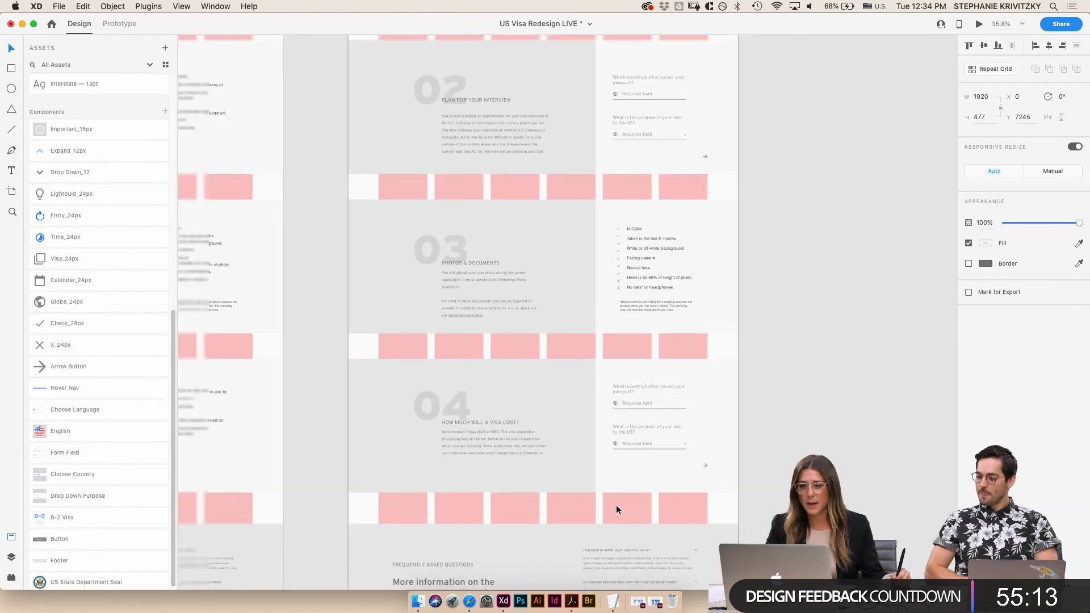
pyautogui.scroll(10, 615, 507)
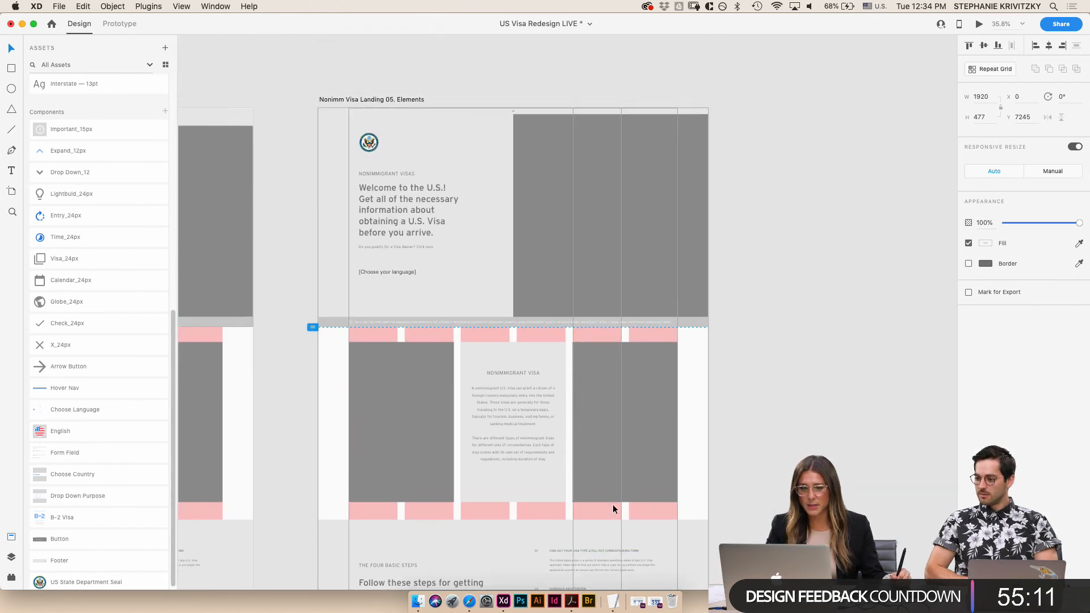
# - Replace the [Choose your language] placeholder text in the welcome section with the Choose Language component at X 200, Y 797
pyautogui.scroll(5, 526, 117)
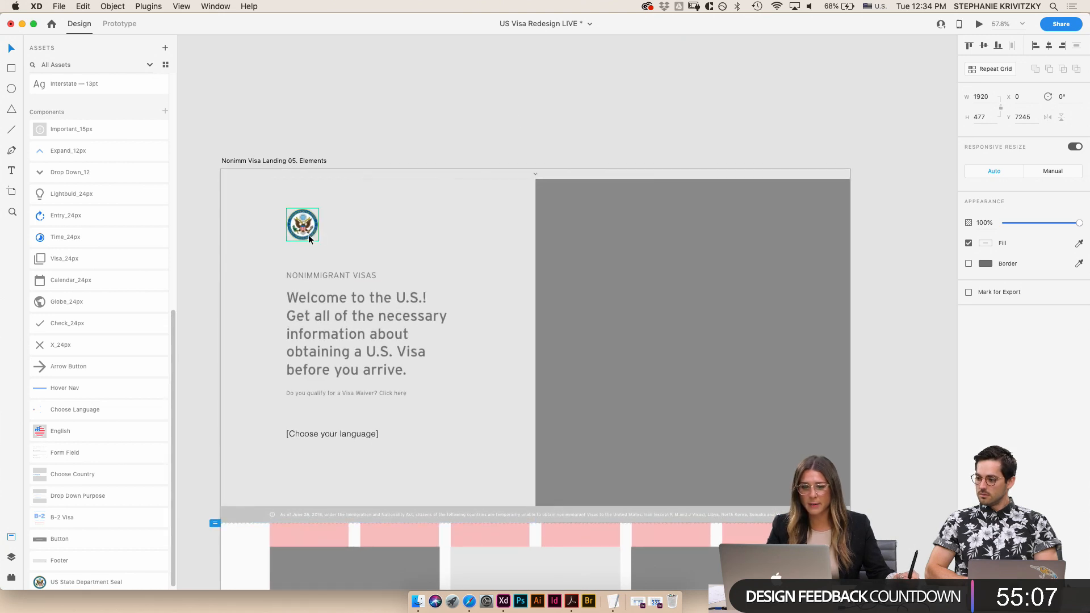
pyautogui.scroll(-5, 318, 235)
pyautogui.hscroll(-2, 318, 236)
pyautogui.scroll(3, 419, 281)
pyautogui.click(424, 276)
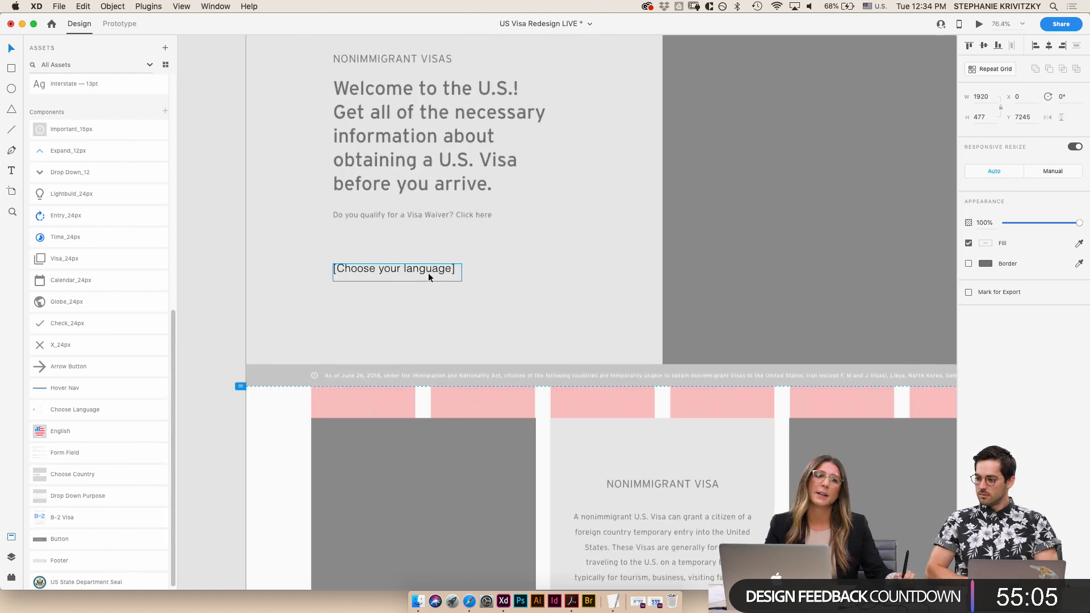
pyautogui.scroll(-1, 72, 460)
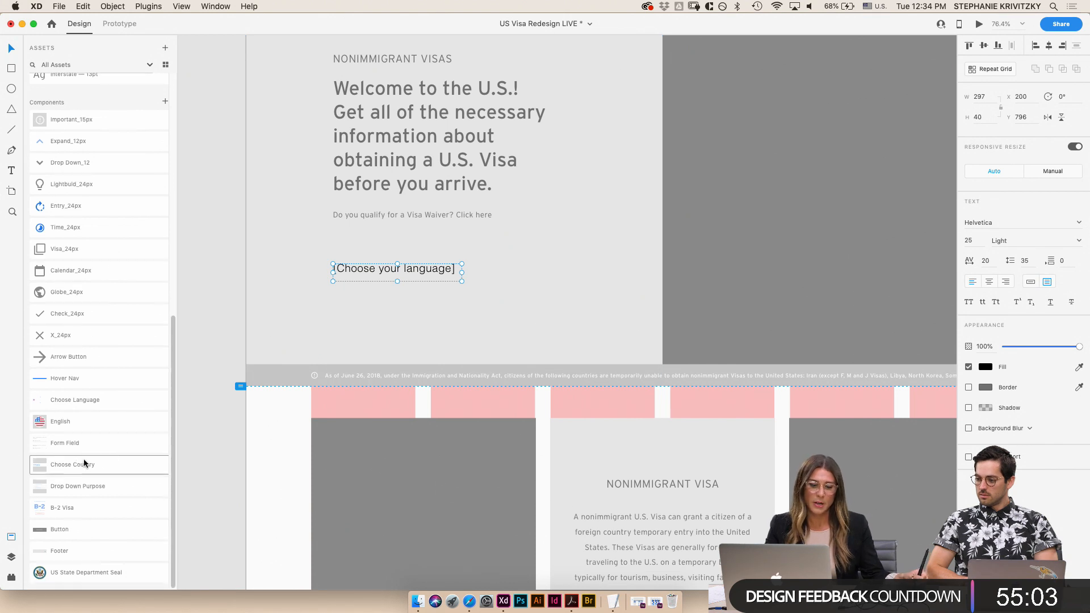
pyautogui.click(73, 466)
pyautogui.scroll(1, 73, 468)
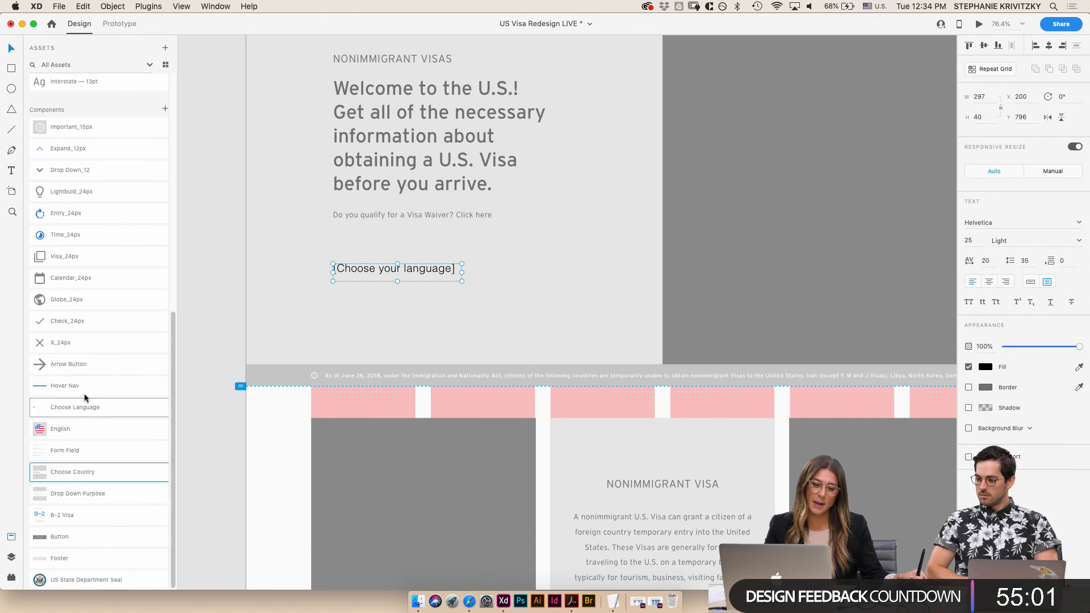
pyautogui.moveTo(77, 414); pyautogui.dragTo(353, 277)
pyautogui.click(359, 272)
pyautogui.press('Delete')
pyautogui.click(362, 307)
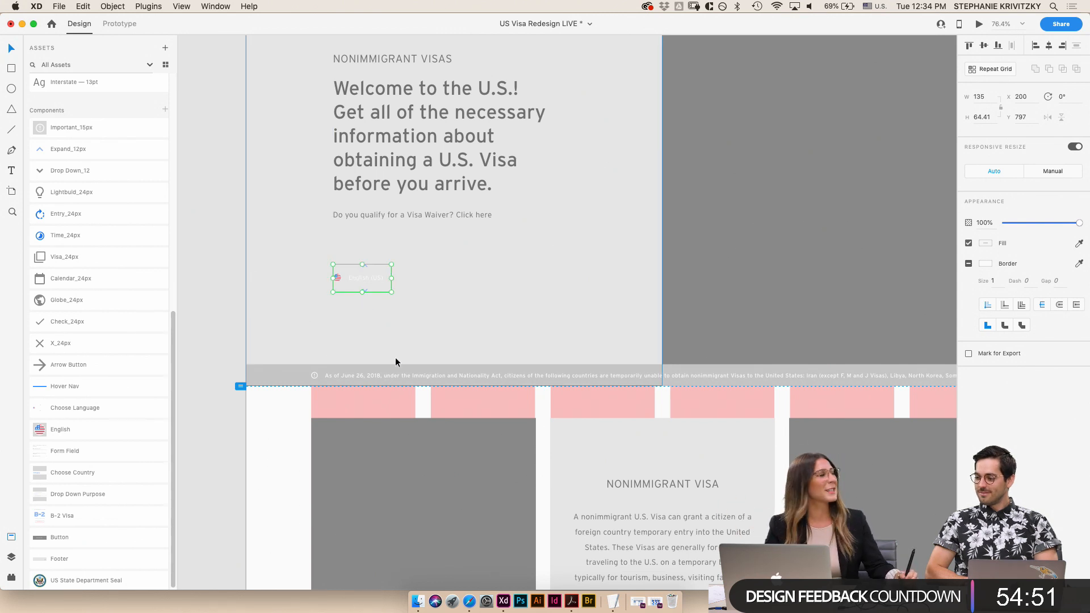
# - Inspect the language selector's flag, text and arrows up close and within the welcome section
pyautogui.scroll(-1, 400, 351)
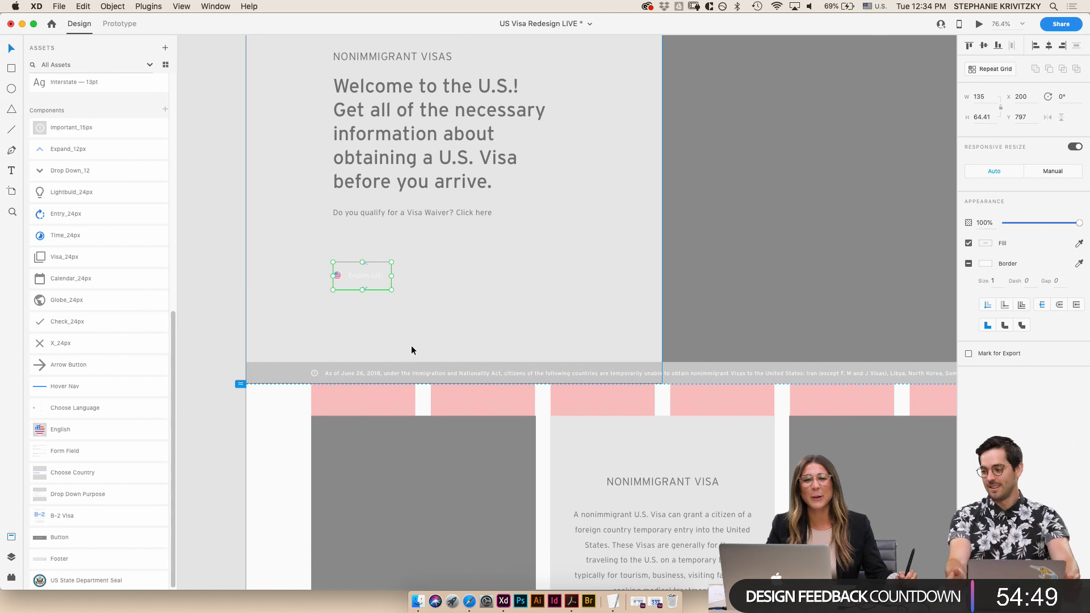
pyautogui.scroll(5, 391, 317)
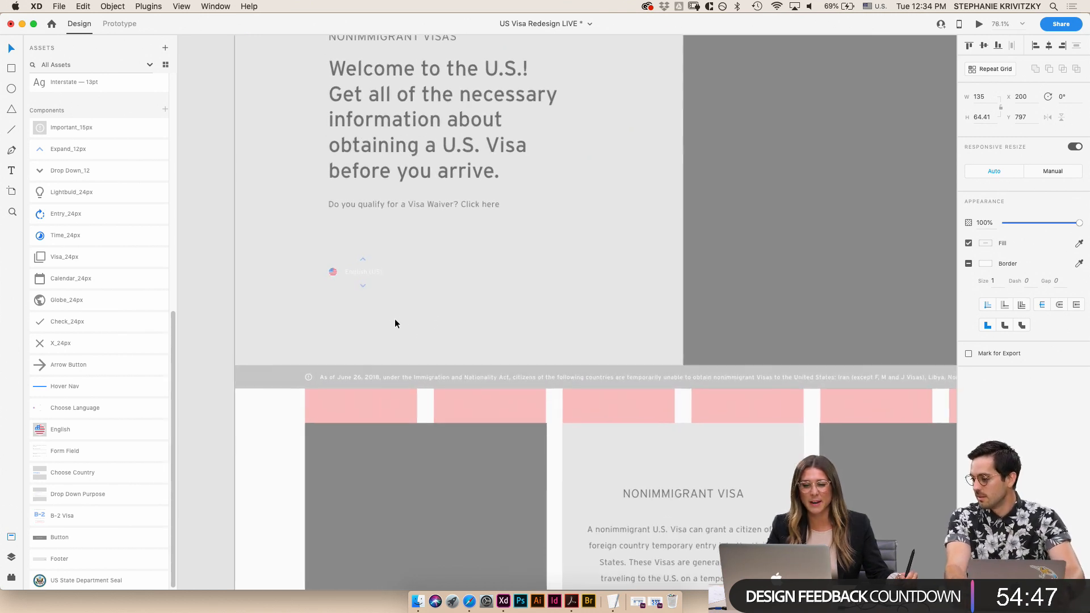
pyautogui.scroll(-2, 333, 278)
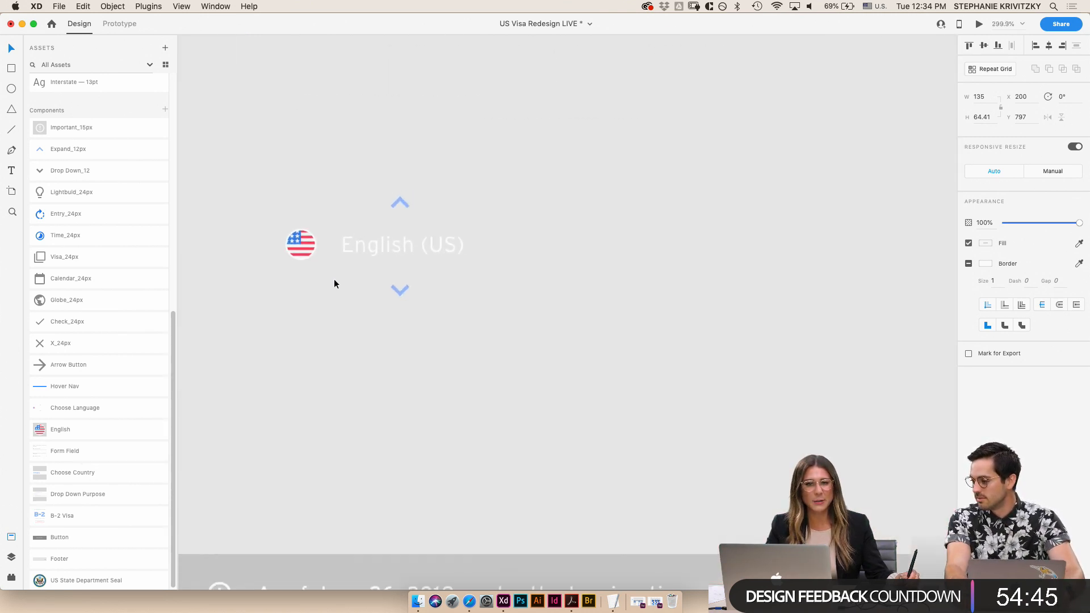
pyautogui.scroll(-4, 335, 280)
pyautogui.click(348, 276)
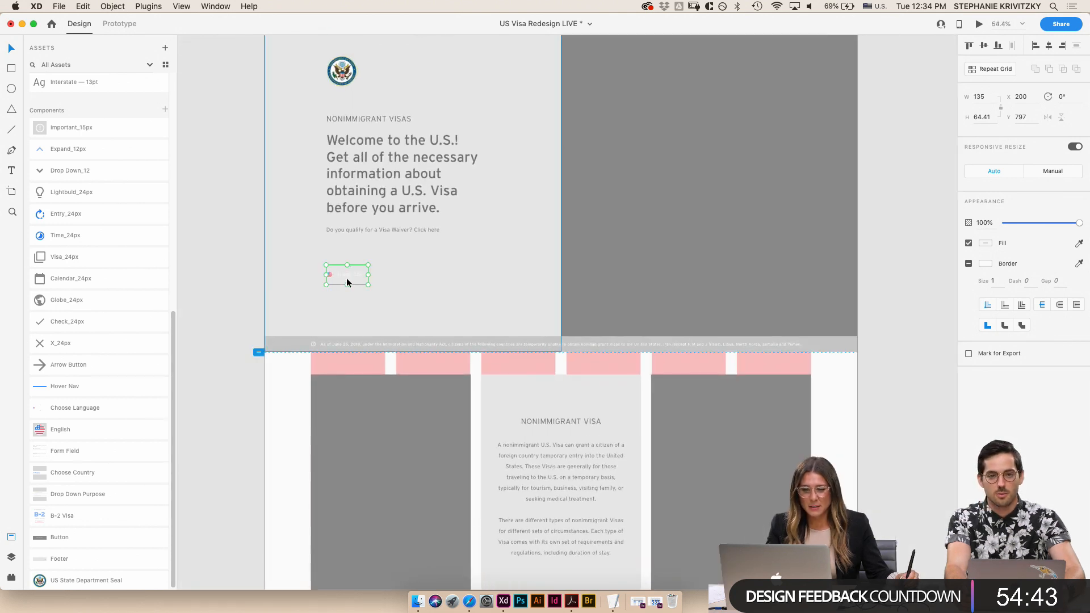
pyautogui.scroll(5, 327, 271)
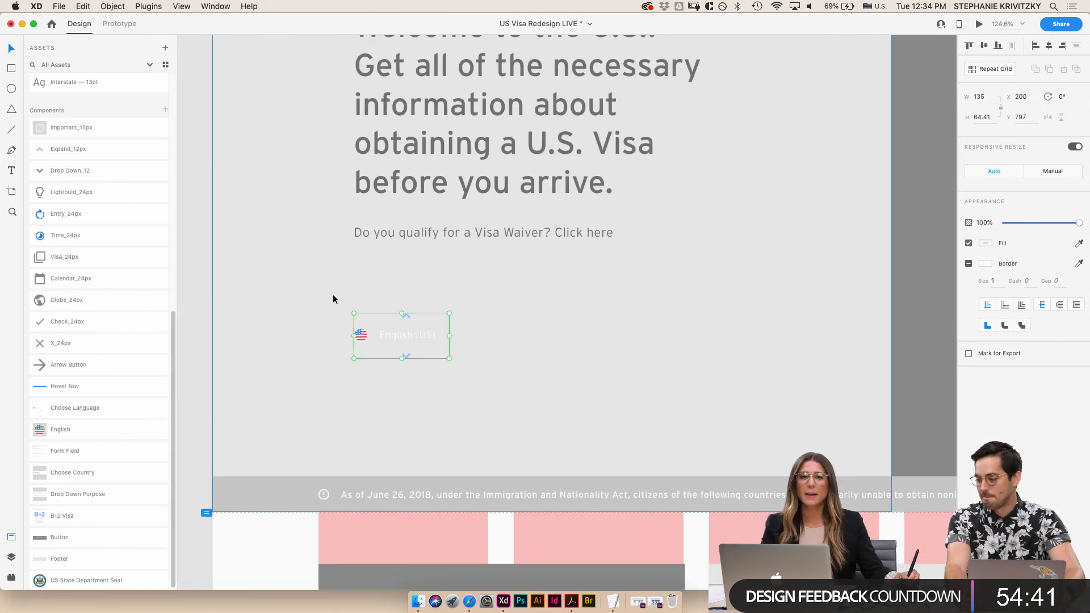
pyautogui.click(196, 221)
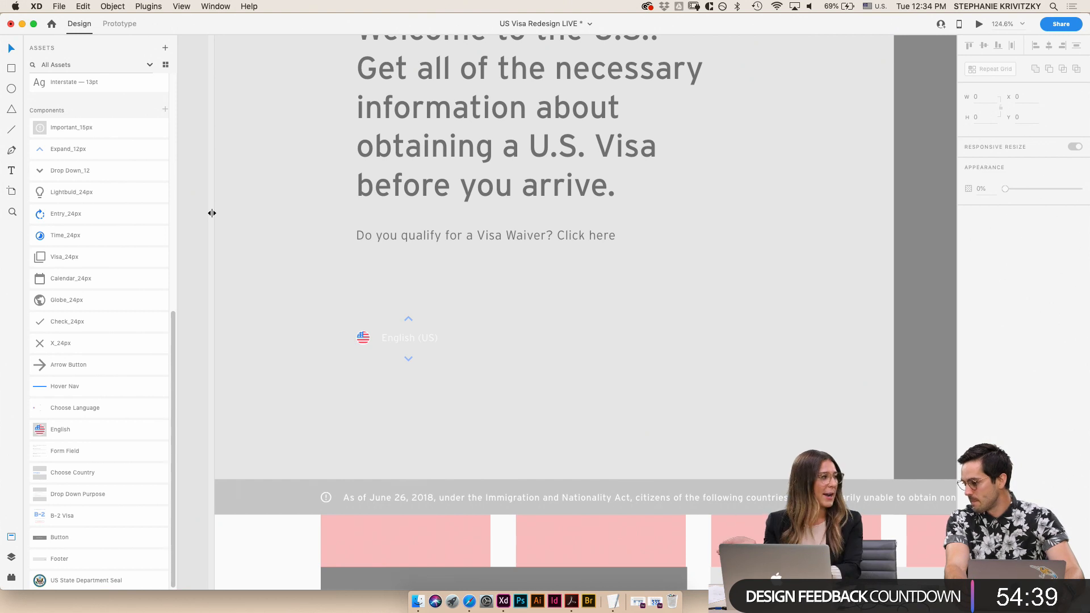
pyautogui.scroll(3, 379, 370)
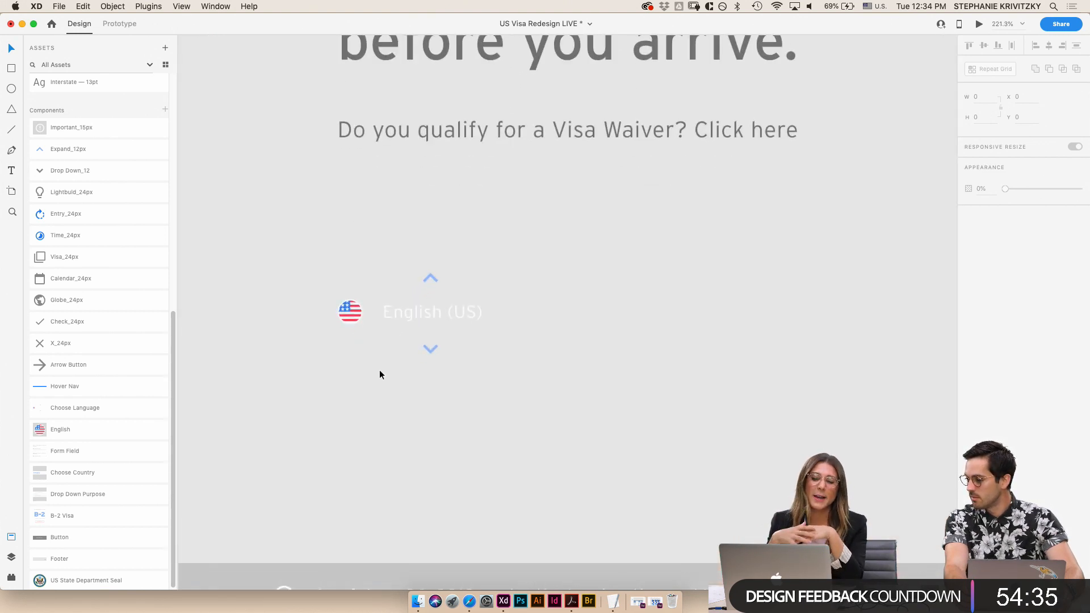
pyautogui.scroll(-3, 379, 370)
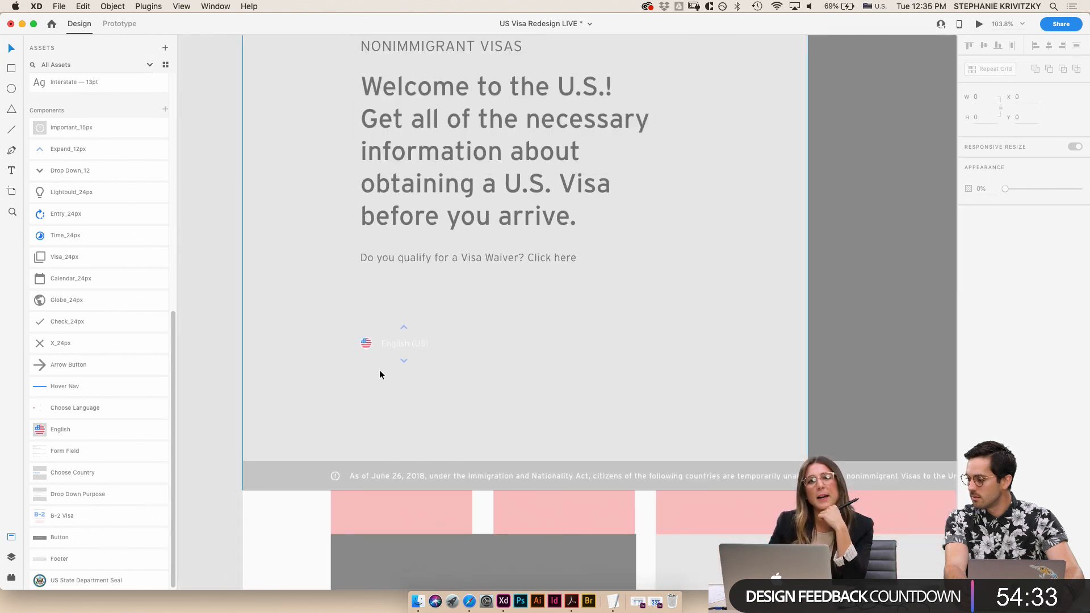
pyautogui.scroll(-3, 379, 369)
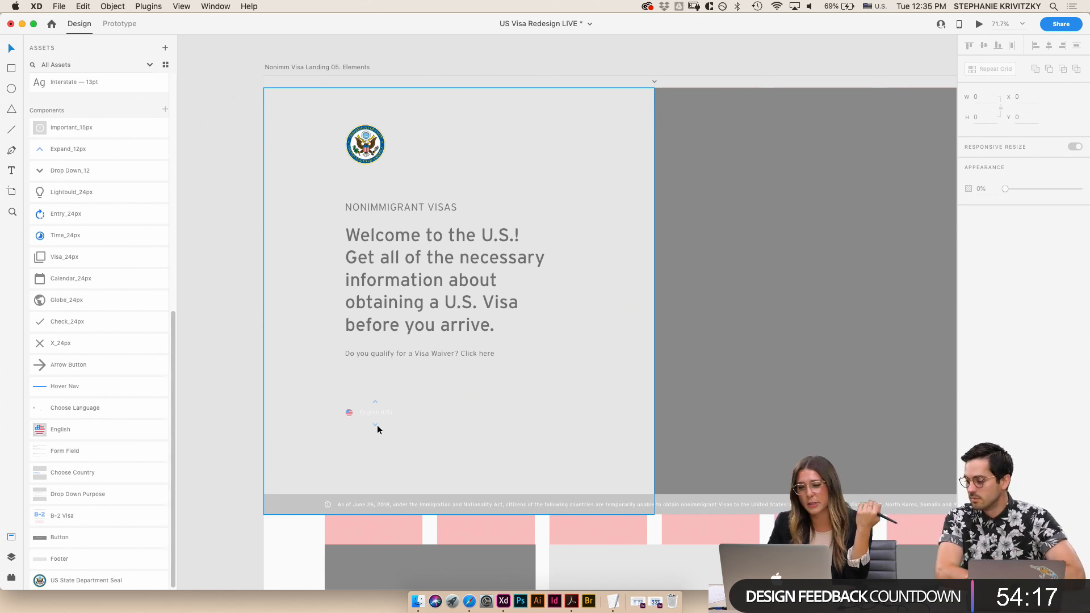
# - Review the artboard from the welcome section through the four basic steps to the numbered 01 and 02 sections
pyautogui.scroll(-3, 378, 425)
pyautogui.scroll(-3, 377, 425)
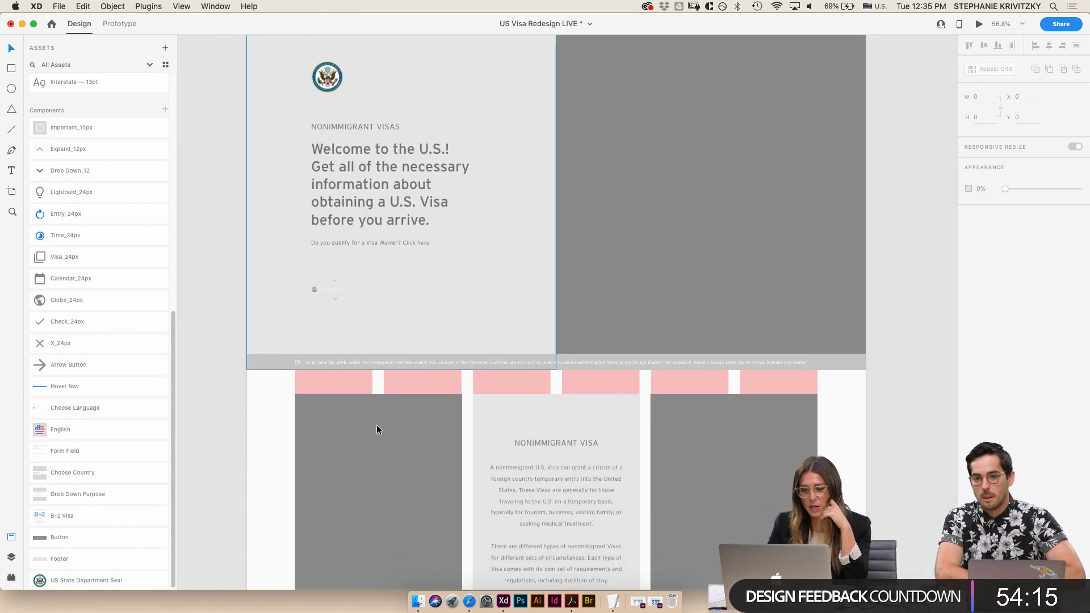
pyautogui.scroll(-5, 377, 425)
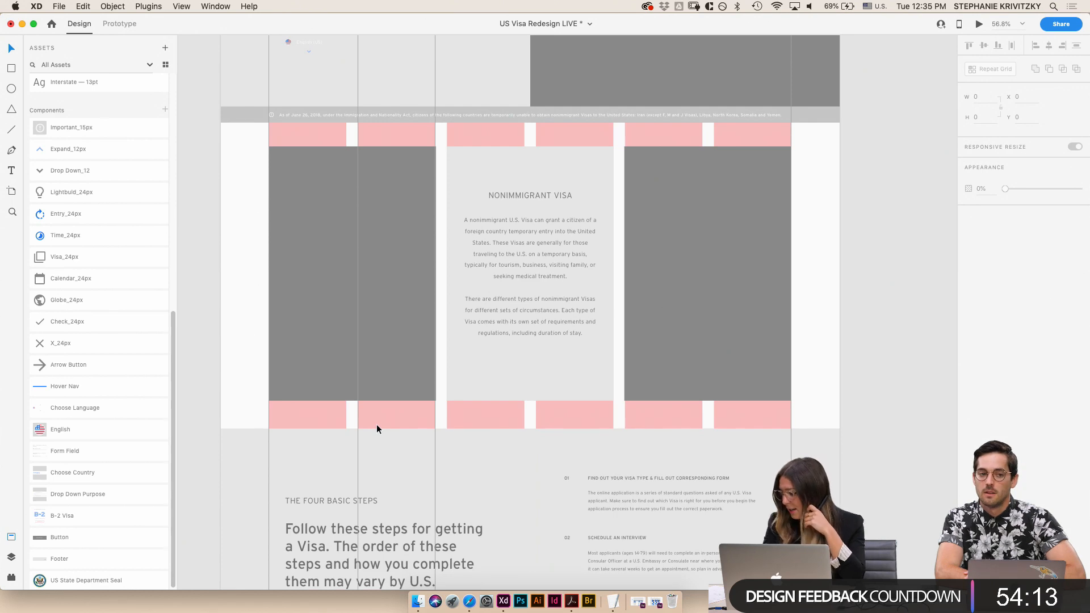
pyautogui.scroll(-6, 377, 424)
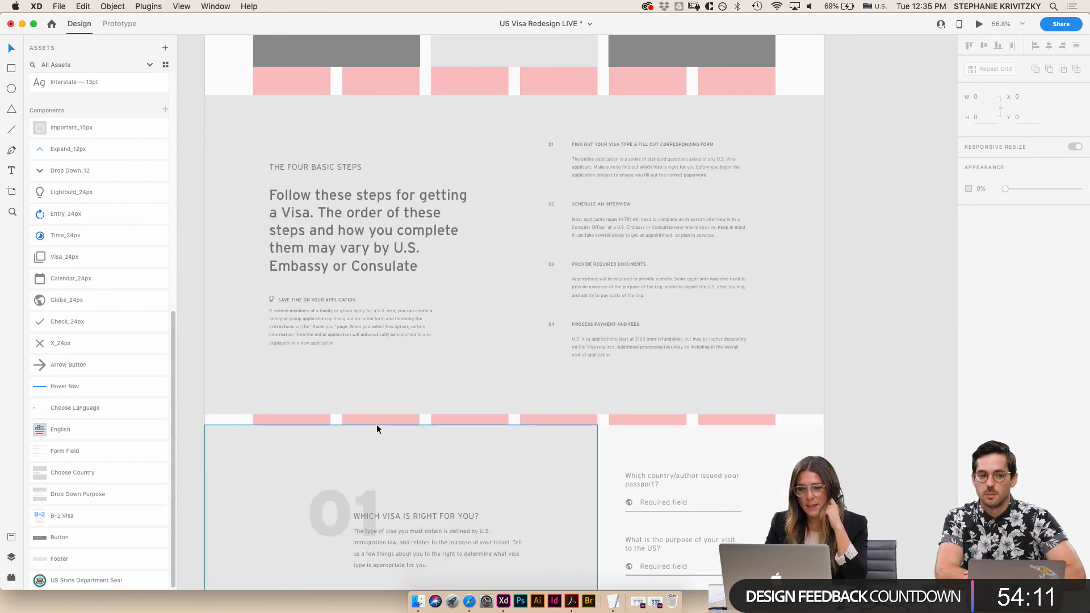
pyautogui.scroll(10, 377, 424)
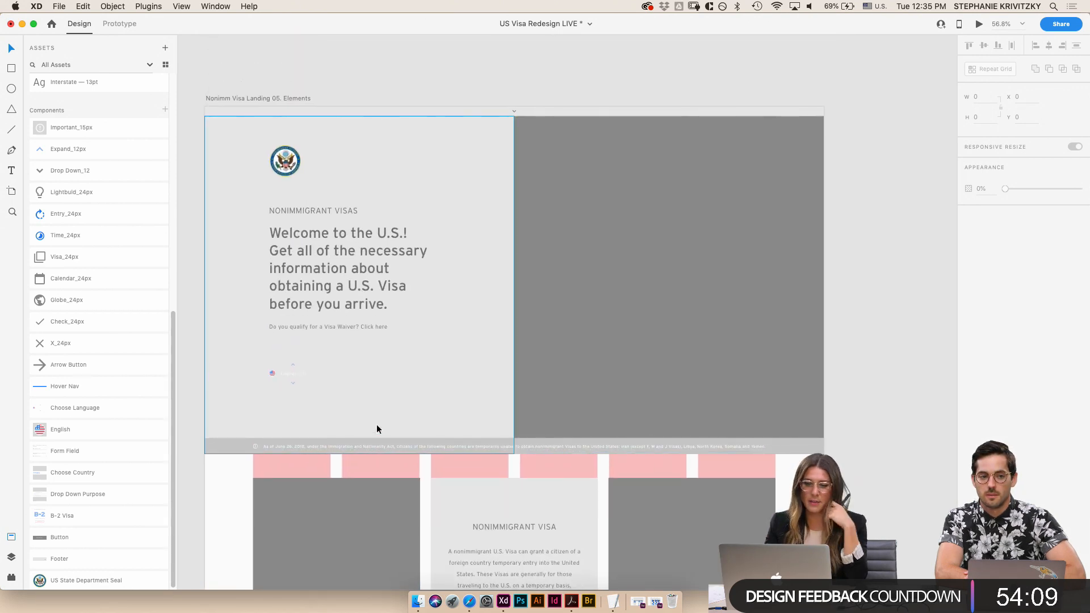
pyautogui.scroll(-5, 376, 424)
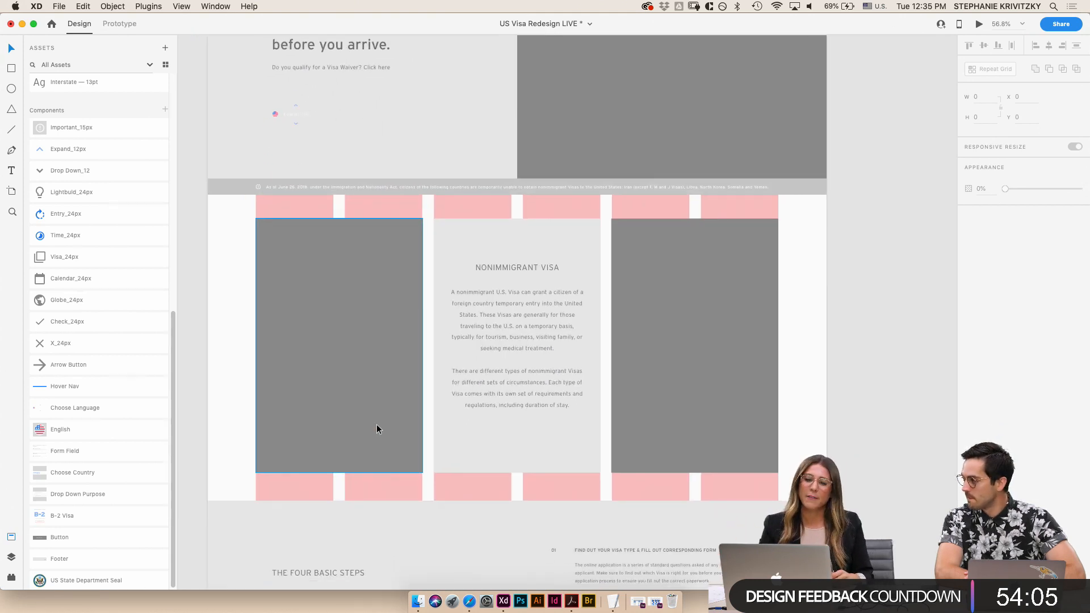
pyautogui.scroll(-7, 376, 429)
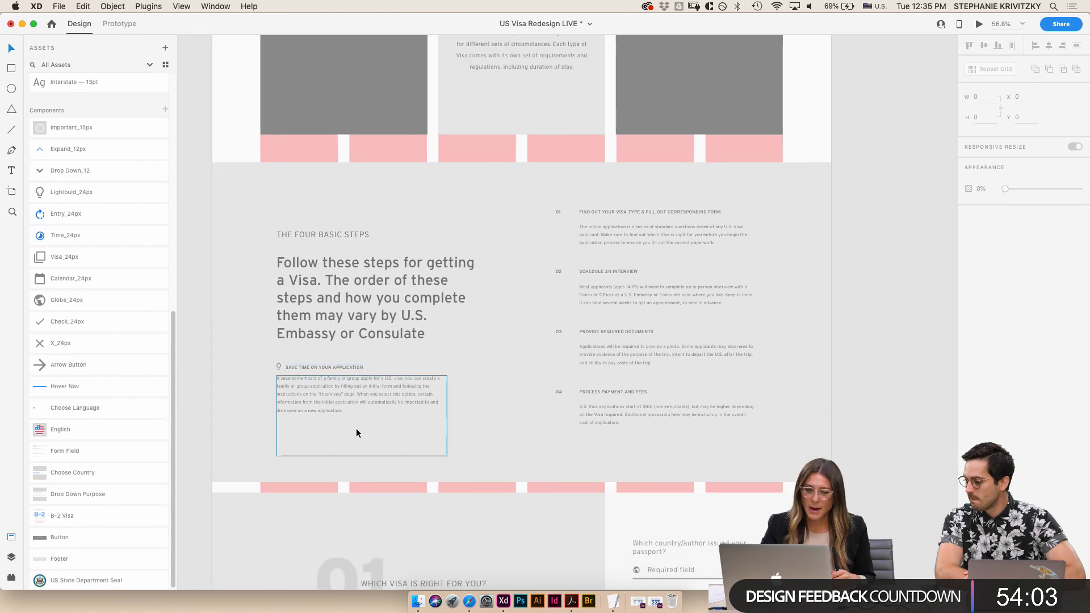
pyautogui.scroll(-5, 273, 383)
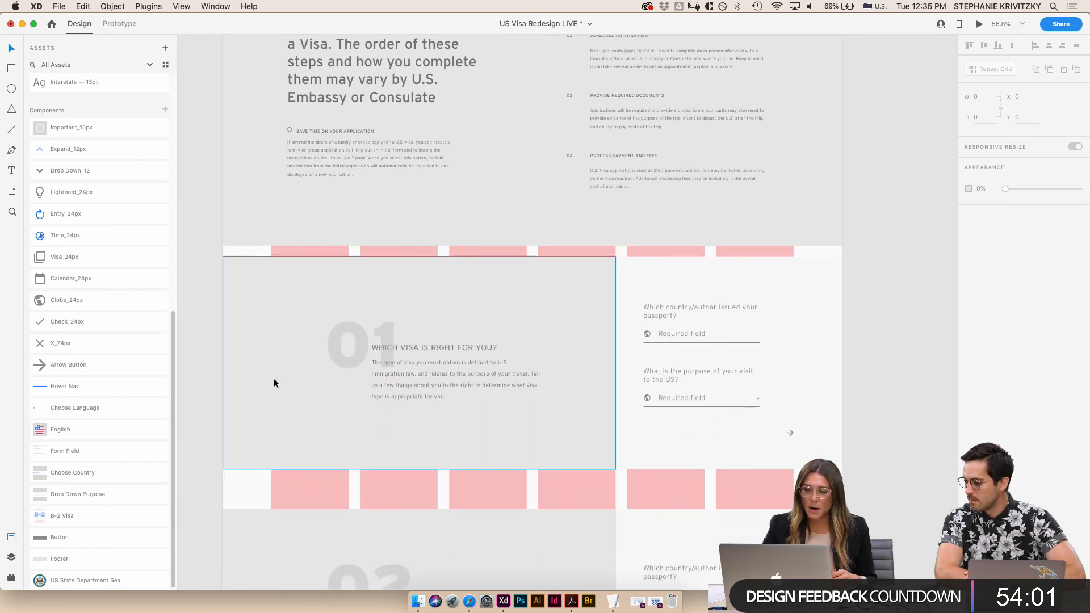
pyautogui.scroll(-3, 274, 384)
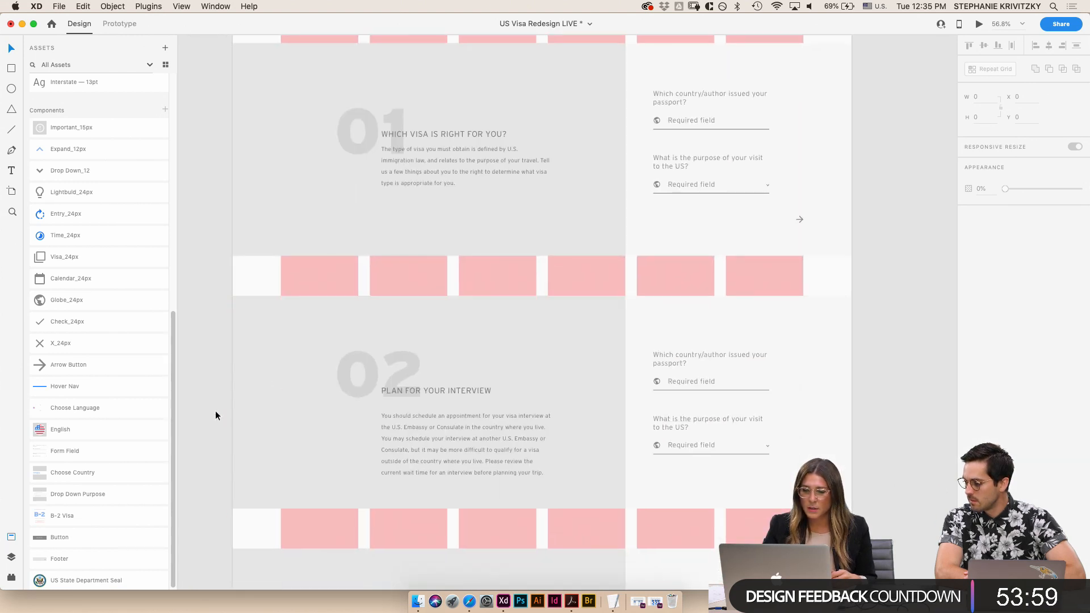
# - Narrow the light grey background rectangle of the 03 Photos & Documents section to a width of 708
pyautogui.scroll(-5, 215, 411)
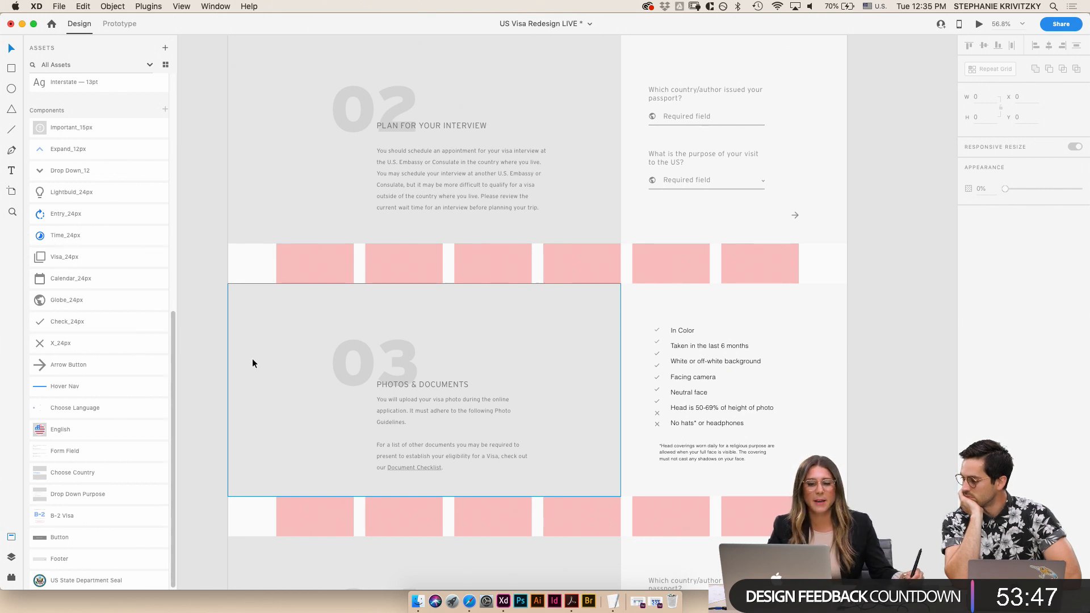
pyautogui.click(259, 441)
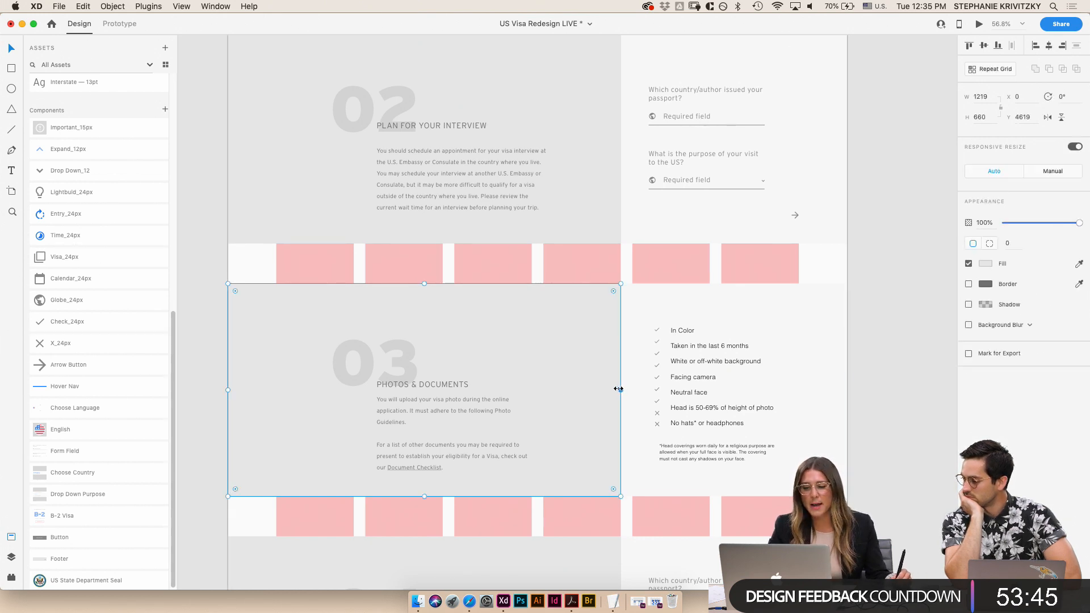
pyautogui.moveTo(618, 389); pyautogui.dragTo(456, 390)
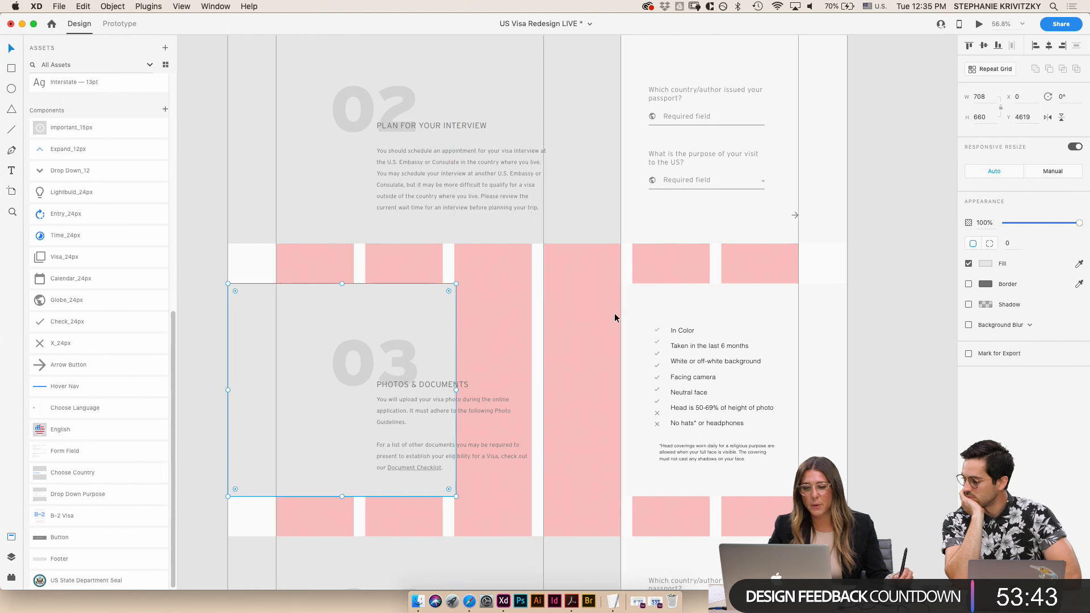
# - Shift the 03 numeral to X 140 together with the Photos & Documents heading and paragraph, and narrow the paragraph to 337 wide
pyautogui.click(377, 352)
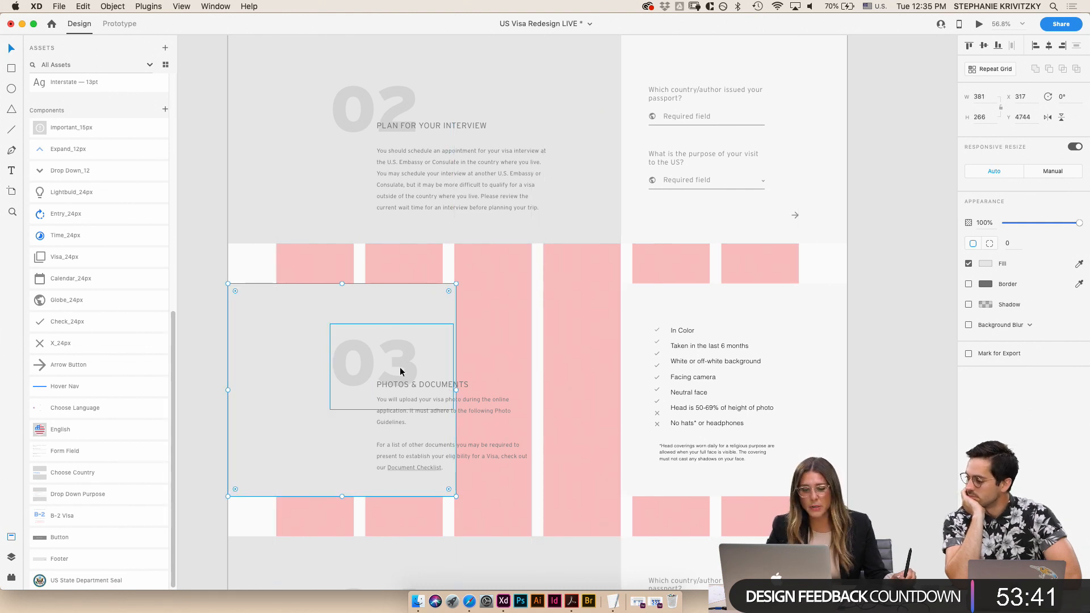
pyautogui.keyDown('shift'); pyautogui.click(415, 426); pyautogui.keyUp('shift')
pyautogui.moveTo(402, 429); pyautogui.dragTo(364, 435)
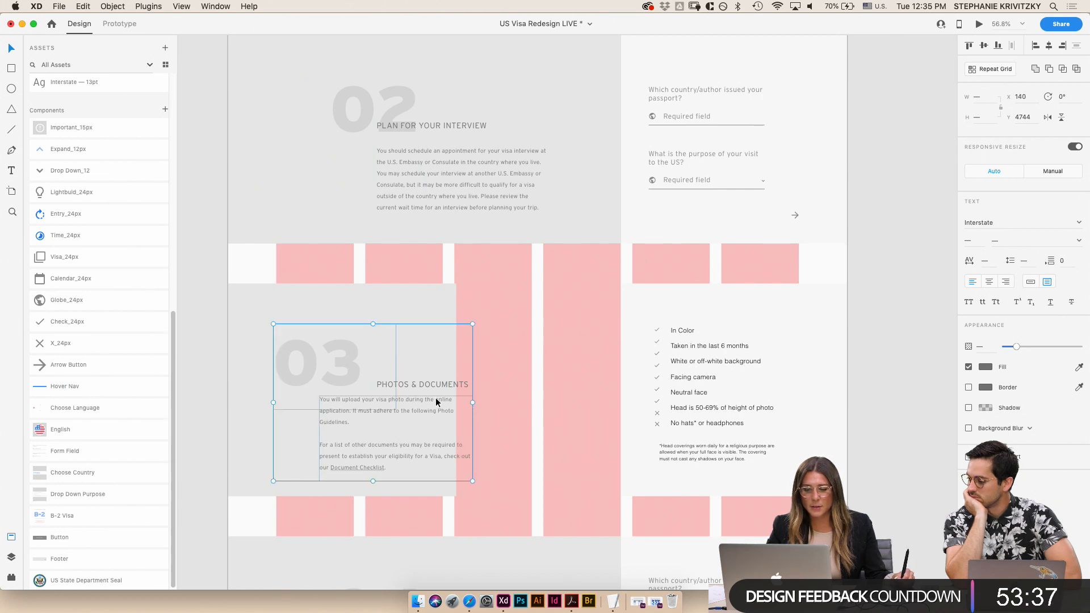
pyautogui.click(427, 387)
pyautogui.moveTo(427, 387); pyautogui.dragTo(388, 394)
pyautogui.click(454, 455)
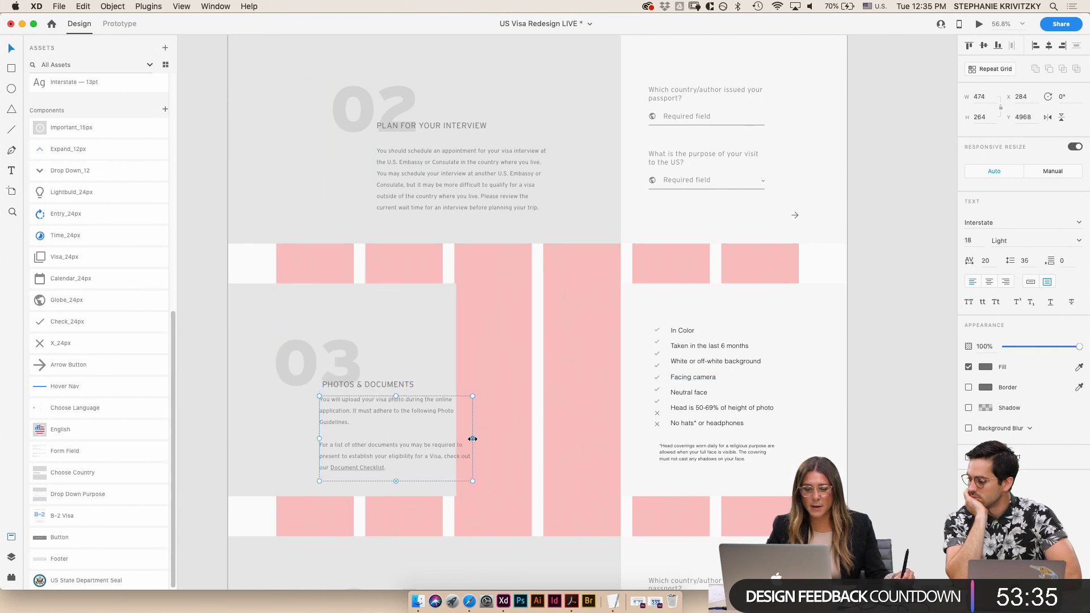
pyautogui.moveTo(473, 439); pyautogui.dragTo(428, 439)
# - Duplicate the section 03 background rectangle beside the text and resize the copy to 550 wide at X 669
pyautogui.moveTo(246, 322); pyautogui.dragTo(398, 342)
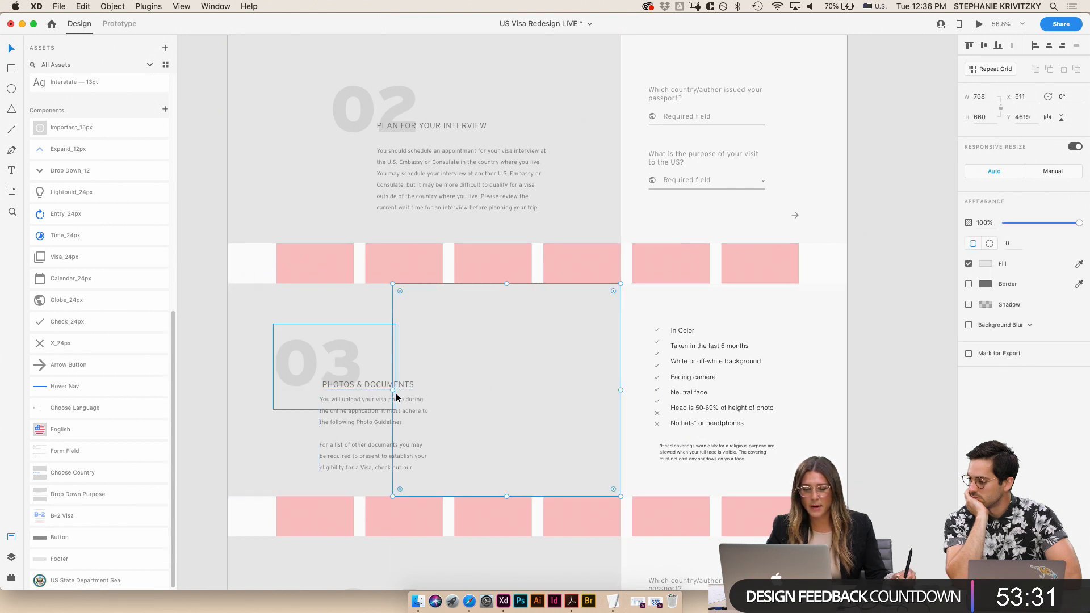
pyautogui.moveTo(393, 389); pyautogui.dragTo(450, 391)
pyautogui.click(446, 387)
pyautogui.click(516, 388)
# - Fill the duplicated rectangle in section 03 with the saved dark grey #898989
pyautogui.click(986, 264)
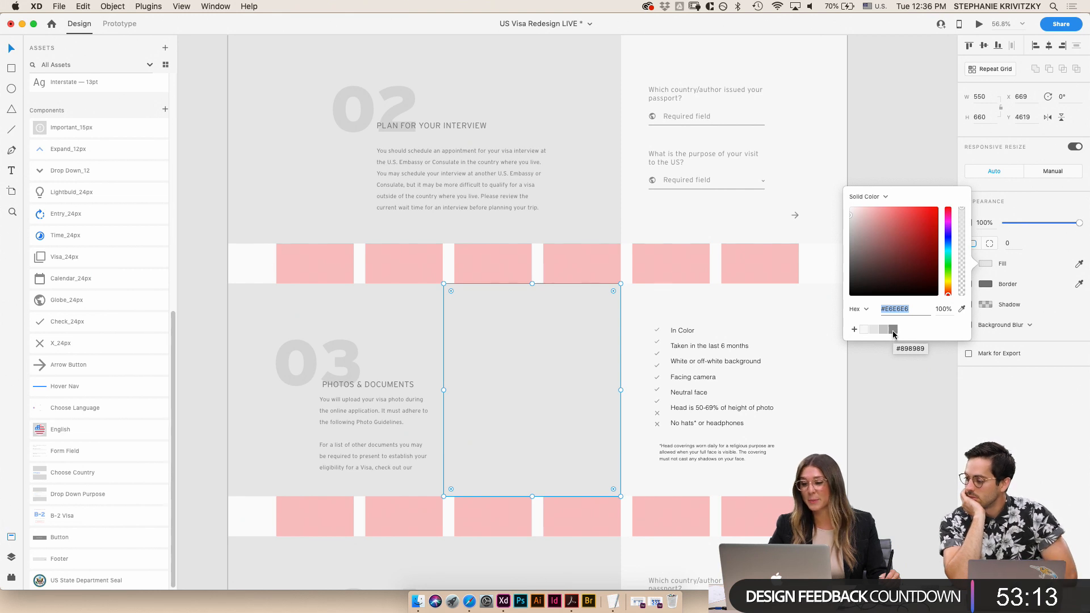
pyautogui.click(892, 330)
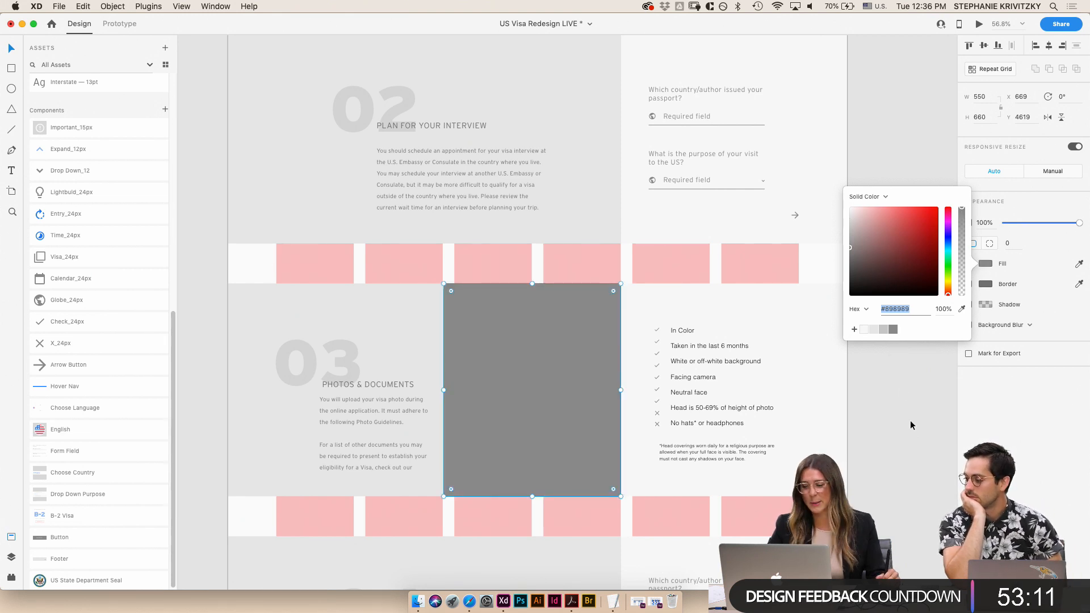
pyautogui.click(913, 398)
# - Enlarge the Photos & Documents paragraph box to 447 wide and 311 high, starting at X 174
pyautogui.click(375, 457)
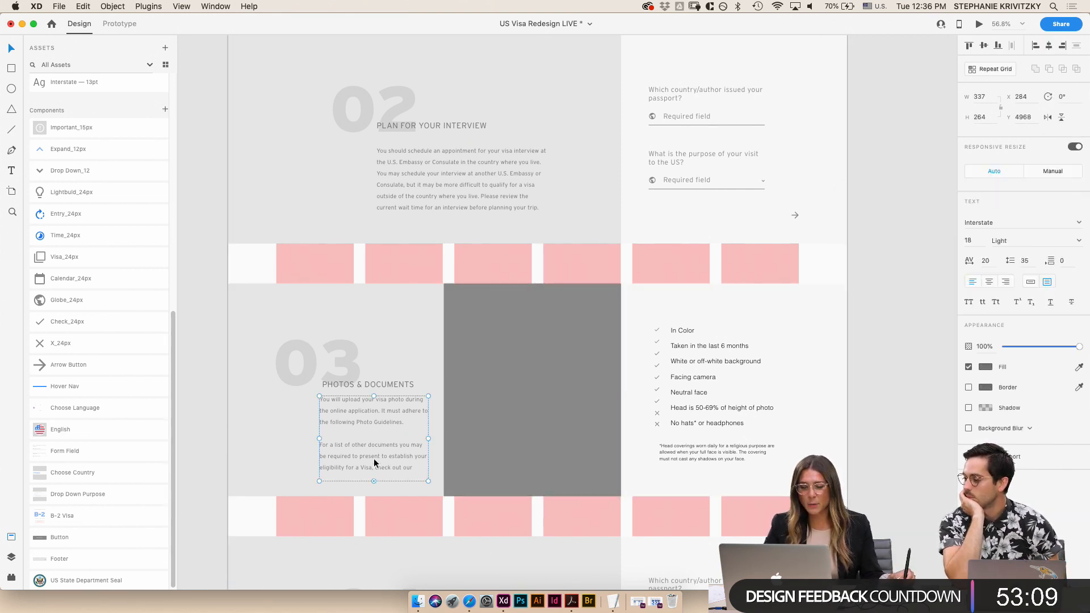
pyautogui.moveTo(373, 483); pyautogui.dragTo(374, 496)
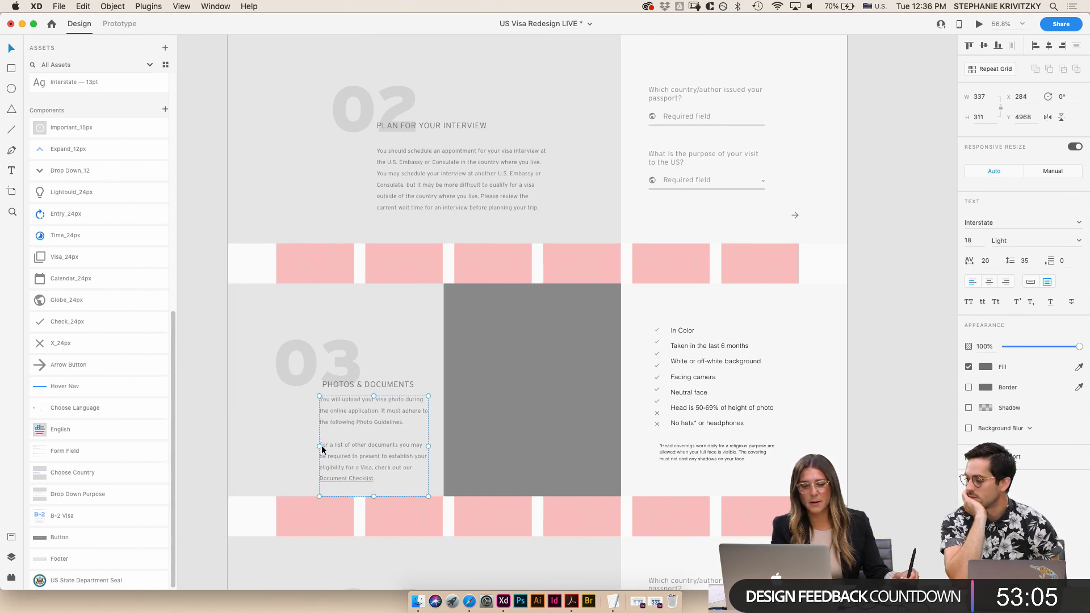
pyautogui.moveTo(317, 446); pyautogui.dragTo(282, 446)
# - Place the Expand_12px component on section 03's dark grey rectangle at about X 1105, Y 5128
pyautogui.scroll(3, 581, 401)
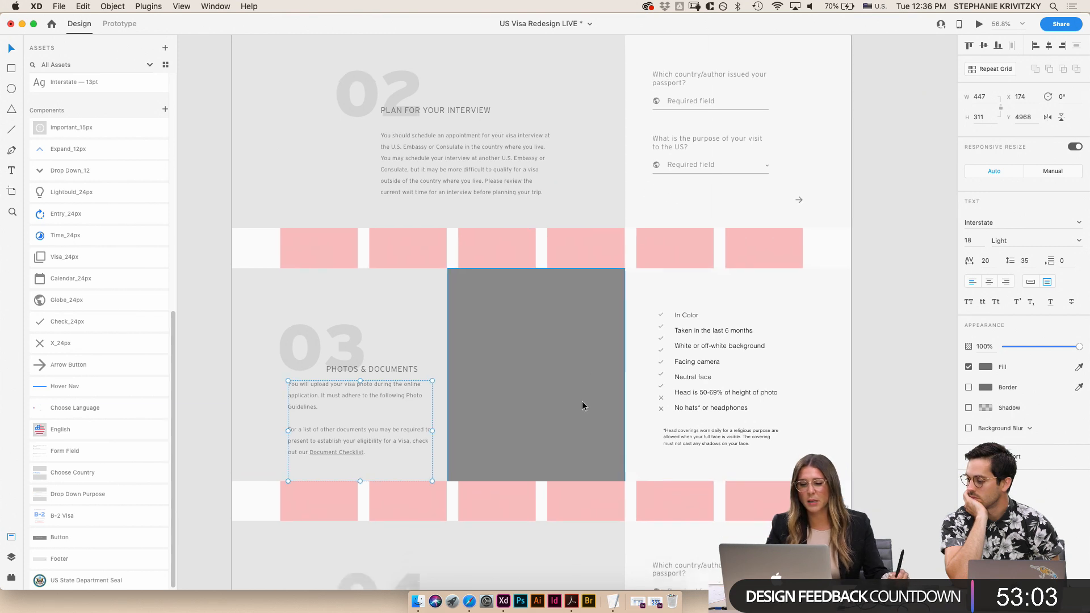
pyautogui.click(547, 408)
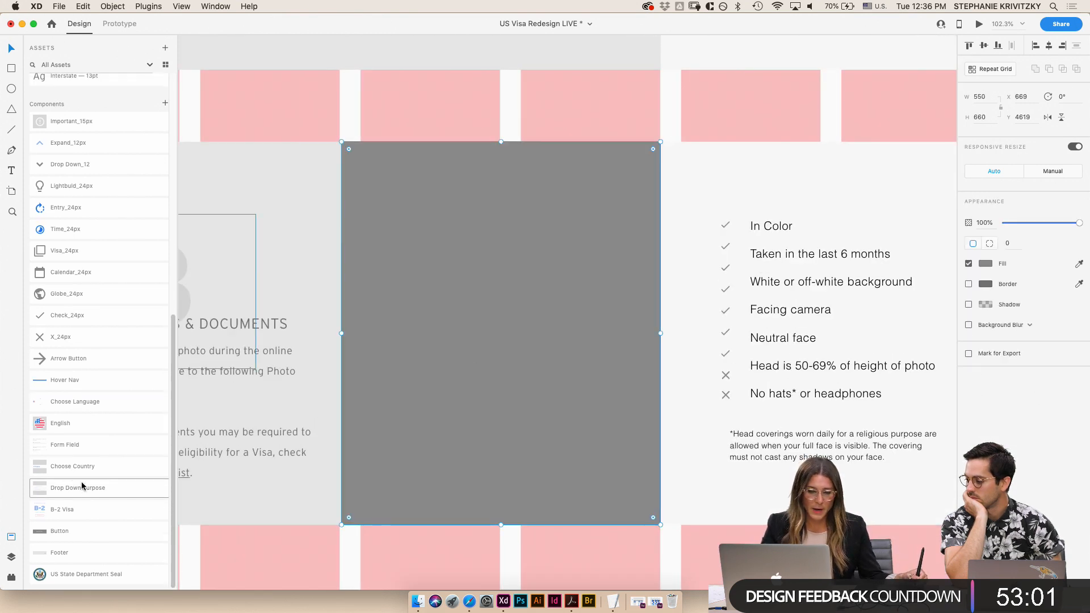
pyautogui.scroll(3, 70, 287)
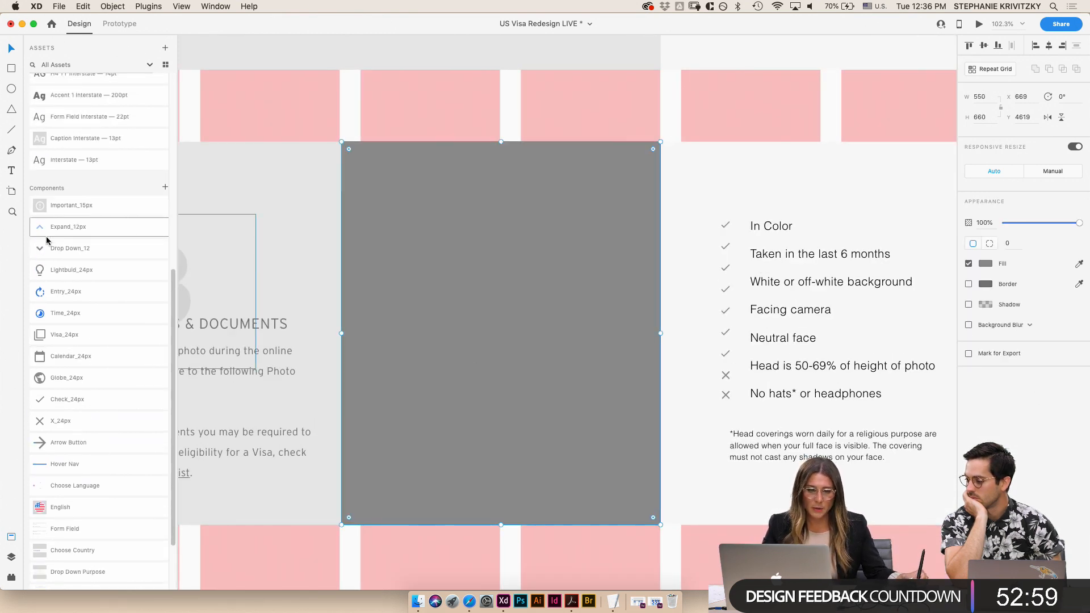
pyautogui.moveTo(45, 230); pyautogui.dragTo(595, 433)
pyautogui.scroll(5, 606, 483)
pyautogui.scroll(2, 608, 408)
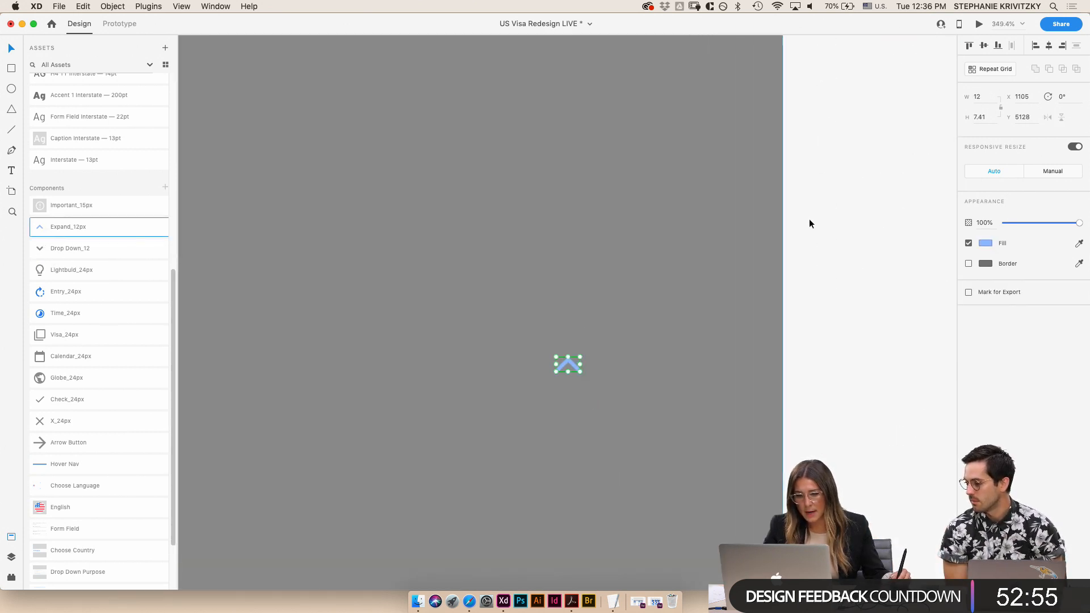
# - Rotate the chevron to 90° and move it toward the grey rectangle's lower-right corner, at about X 1181, Y 5205
pyautogui.click(1059, 96)
pyautogui.write('90')
pyautogui.press('Return')
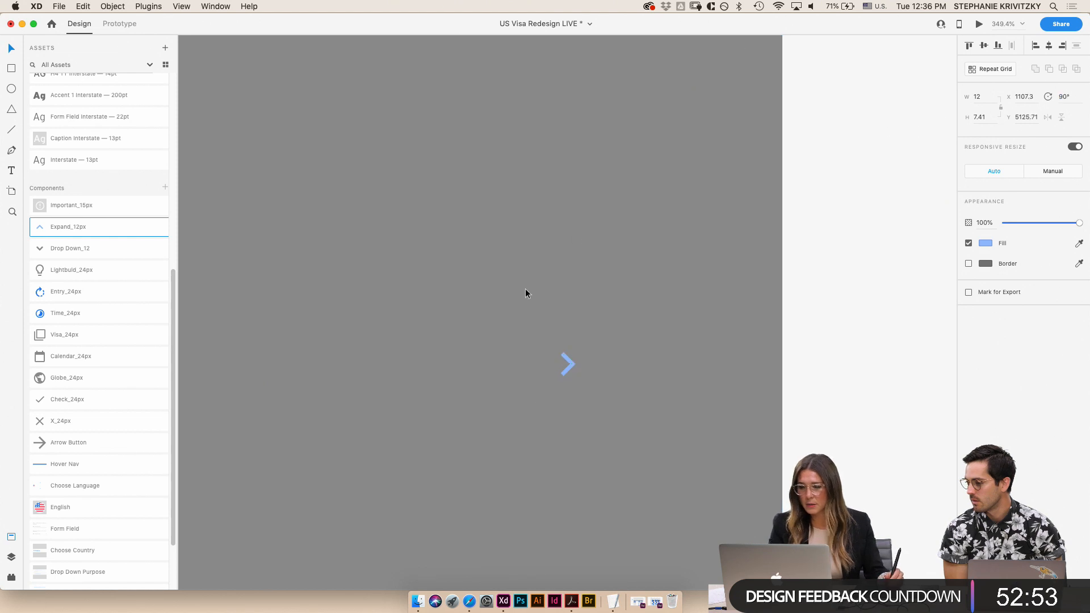
pyautogui.moveTo(574, 370); pyautogui.dragTo(583, 379)
pyautogui.scroll(-5, 712, 523)
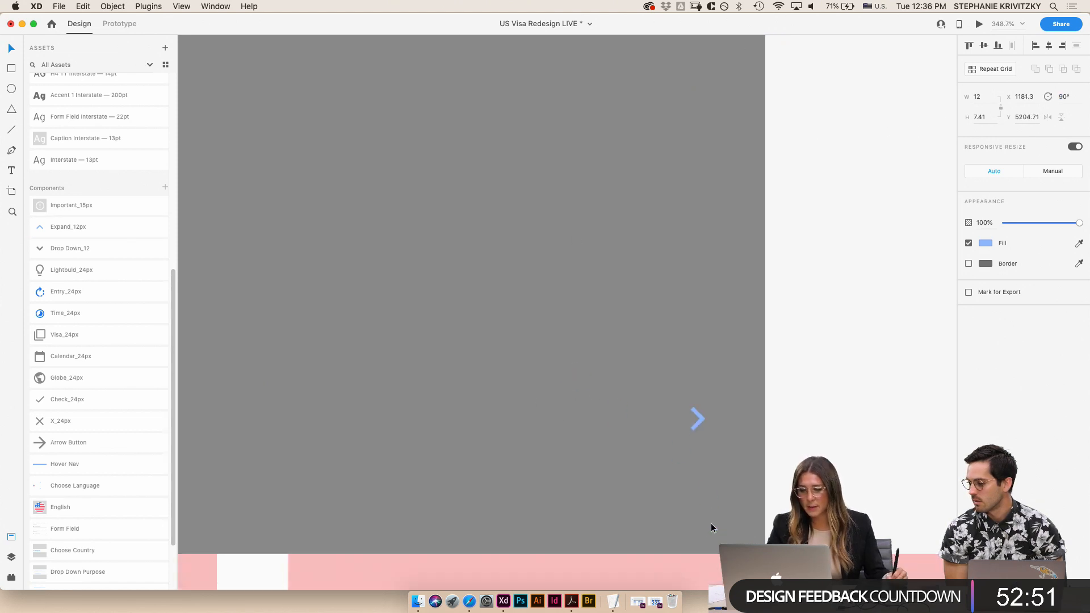
# - Add a left-pointing copy of the chevron to its left and move the pair to about X 1148, Y 5228
pyautogui.click(679, 363)
pyautogui.moveTo(692, 369); pyautogui.dragTo(631, 366)
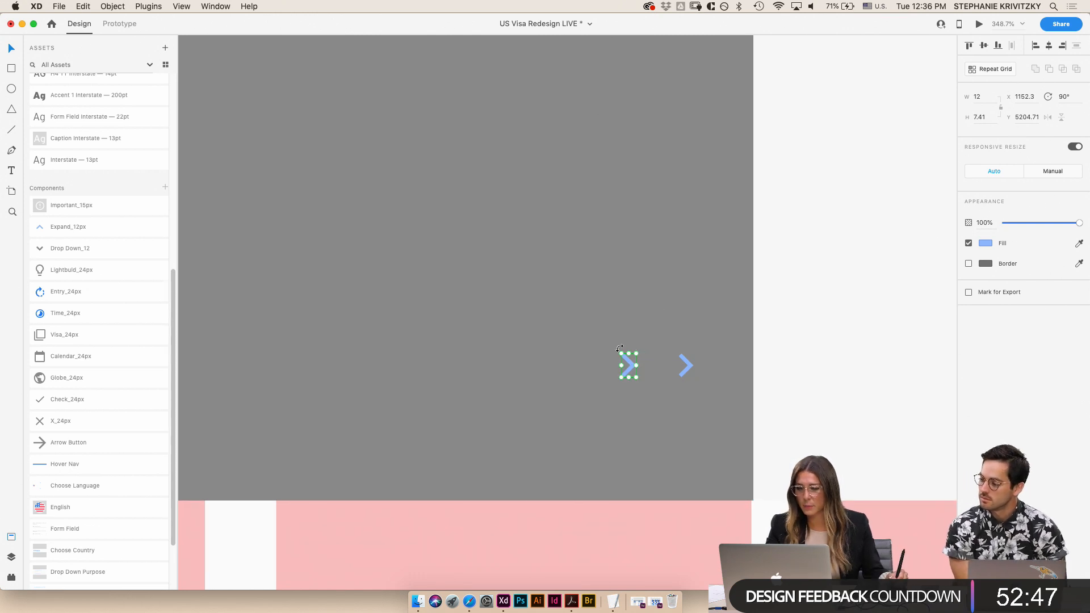
pyautogui.moveTo(619, 366); pyautogui.dragTo(681, 417)
pyautogui.keyDown('shift'); pyautogui.click(685, 367); pyautogui.keyUp('shift')
pyautogui.scroll(-3, 714, 448)
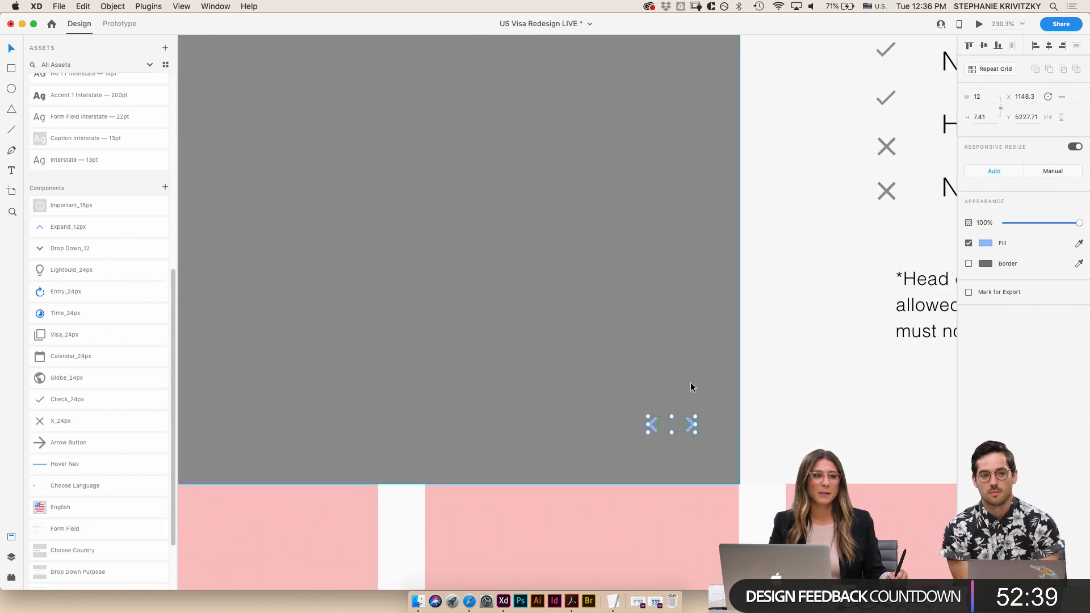
pyautogui.scroll(-2, 694, 400)
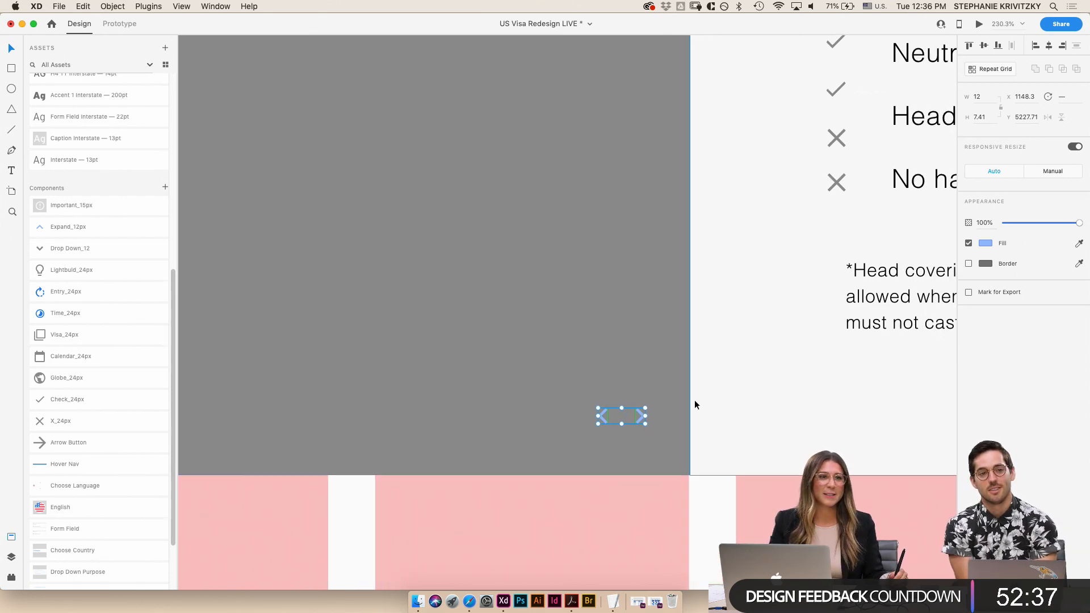
pyautogui.scroll(-5, 699, 366)
pyautogui.click(810, 374)
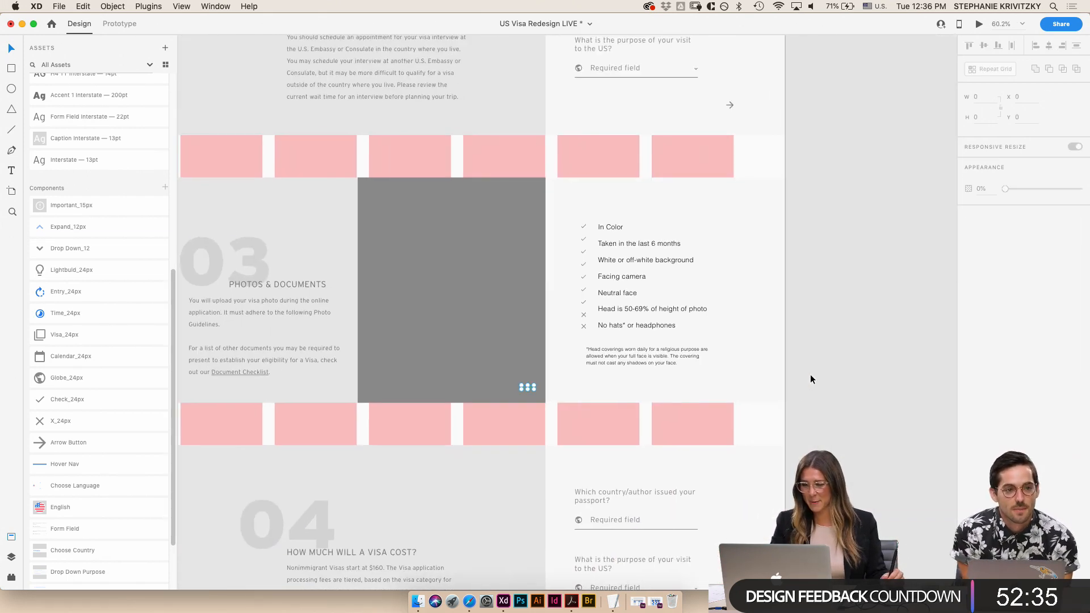
# - Review the 05. Elements artboard from the footer up to the hero, checking each section's layout
pyautogui.scroll(-5, 817, 383)
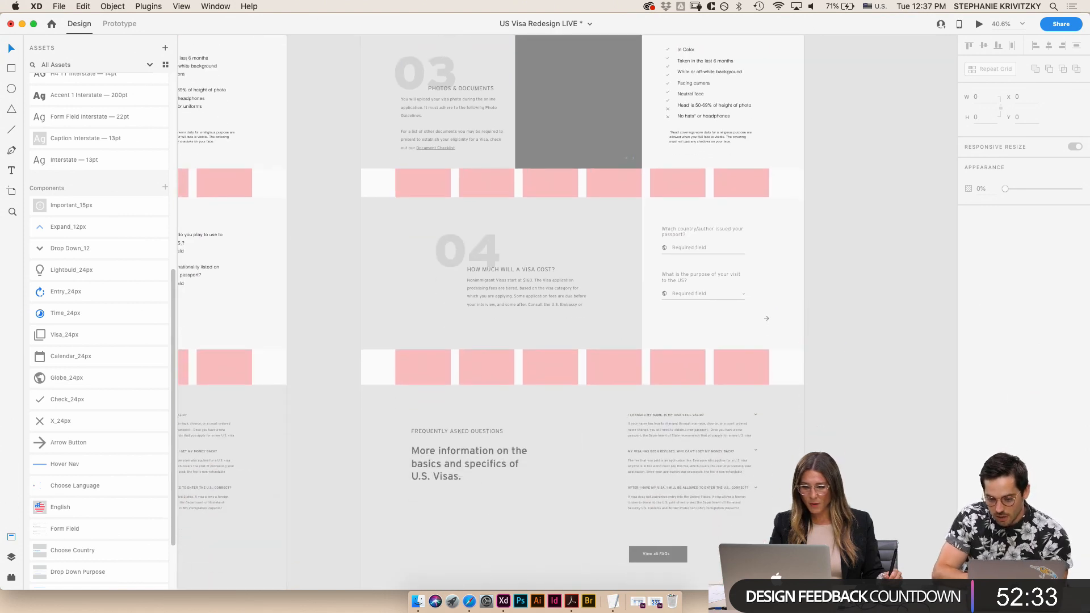
pyautogui.scroll(-4, 568, 312)
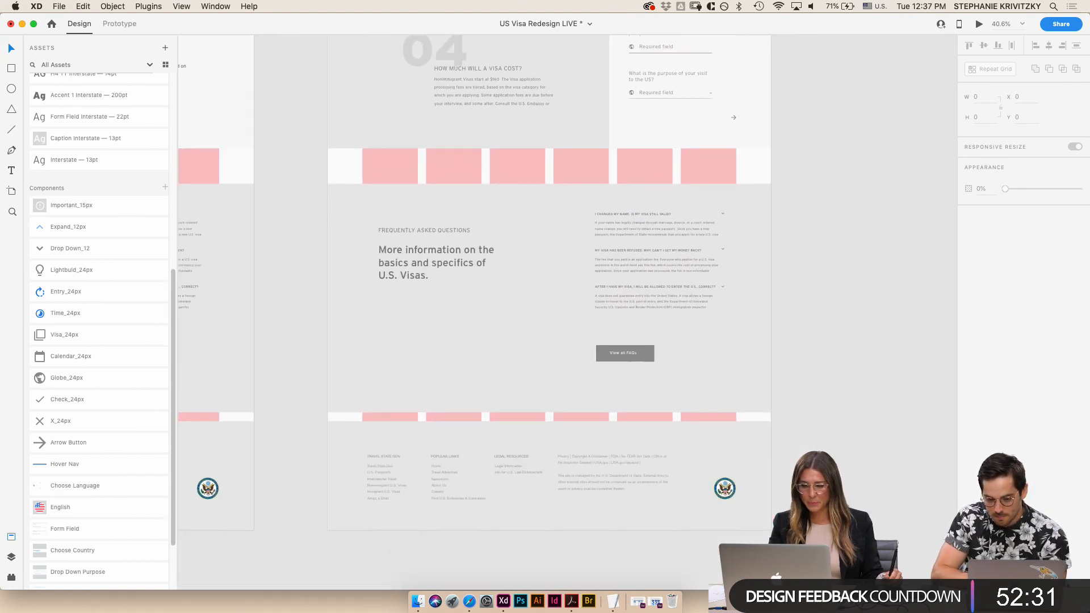
pyautogui.scroll(4, 539, 227)
pyautogui.scroll(5, 466, 312)
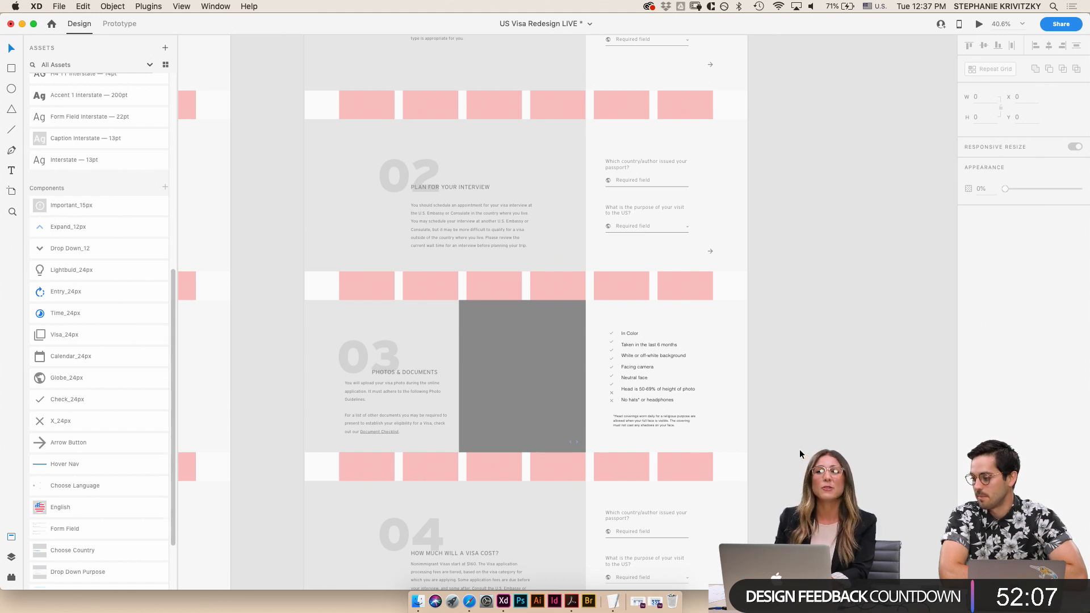
pyautogui.scroll(-3, 800, 451)
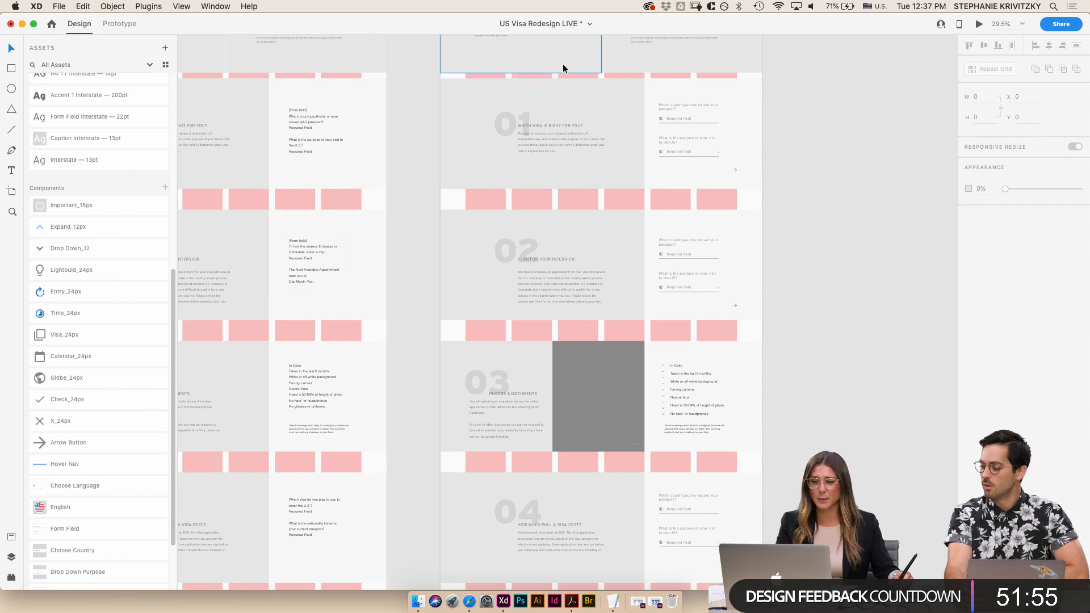
pyautogui.scroll(-3, 626, 180)
pyautogui.scroll(6, 626, 180)
pyautogui.hscroll(2, 606, 157)
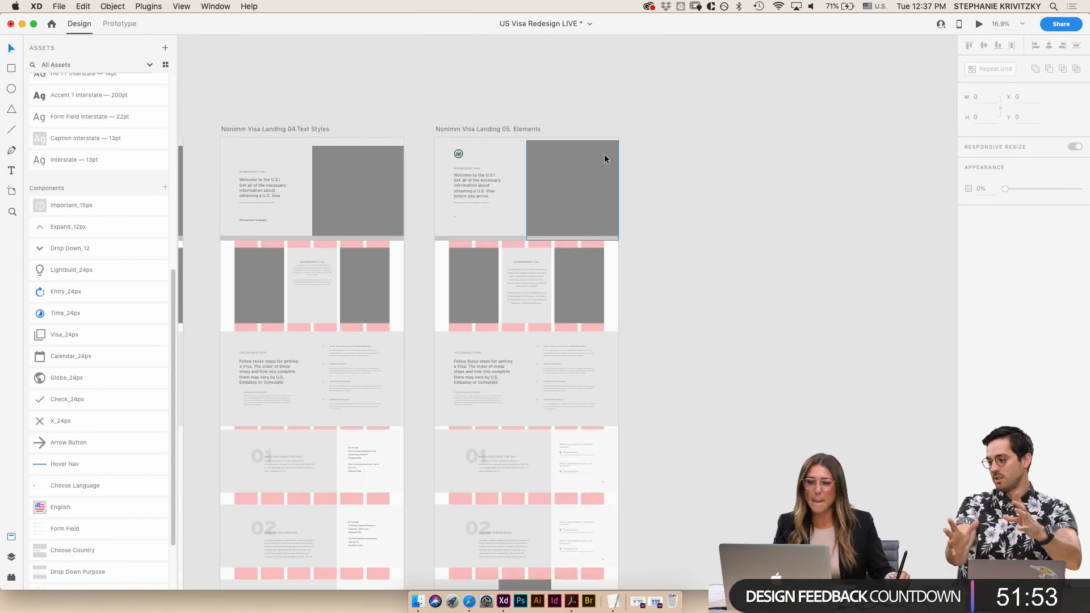
pyautogui.scroll(3, 577, 145)
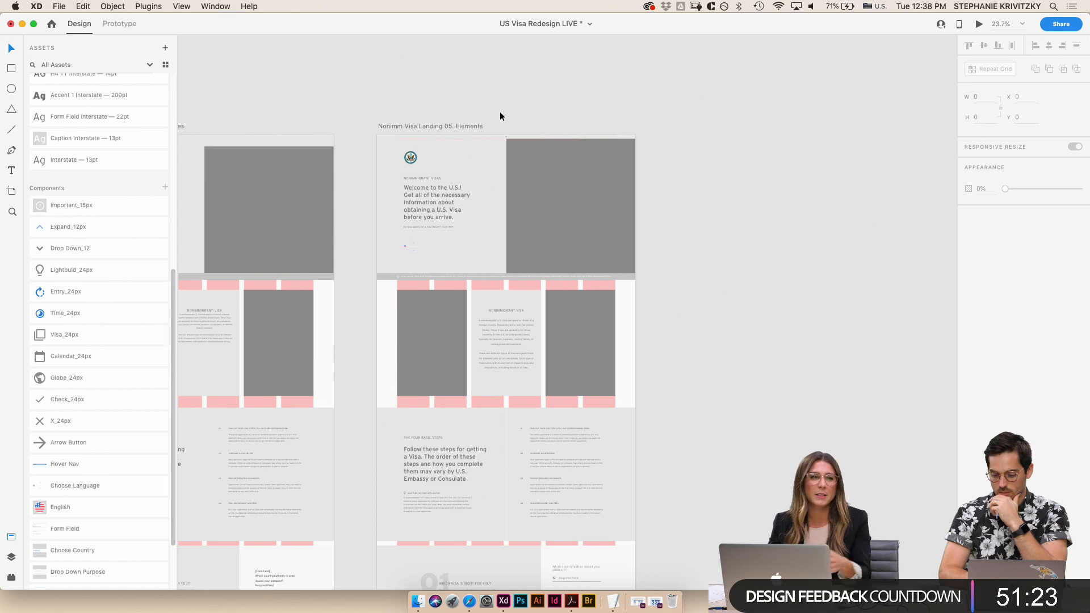
# - Duplicate the Nonimm Visa Landing 05. Elements artboard and place the copy beside the original at X 3615
pyautogui.moveTo(385, 131); pyautogui.dragTo(688, 129)
pyautogui.hscroll(8, 617, 142)
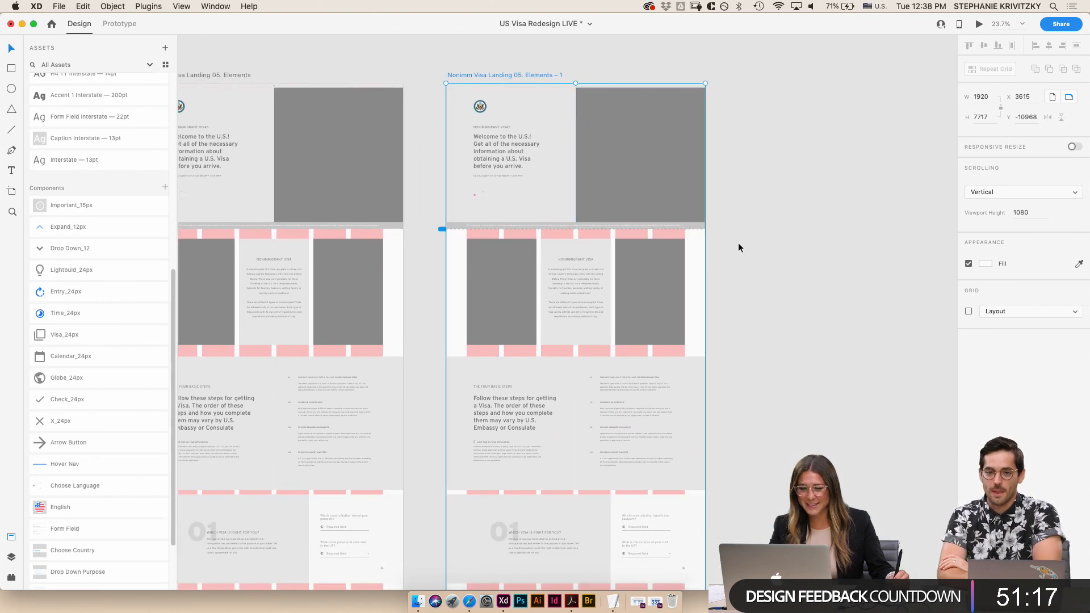
pyautogui.click(764, 291)
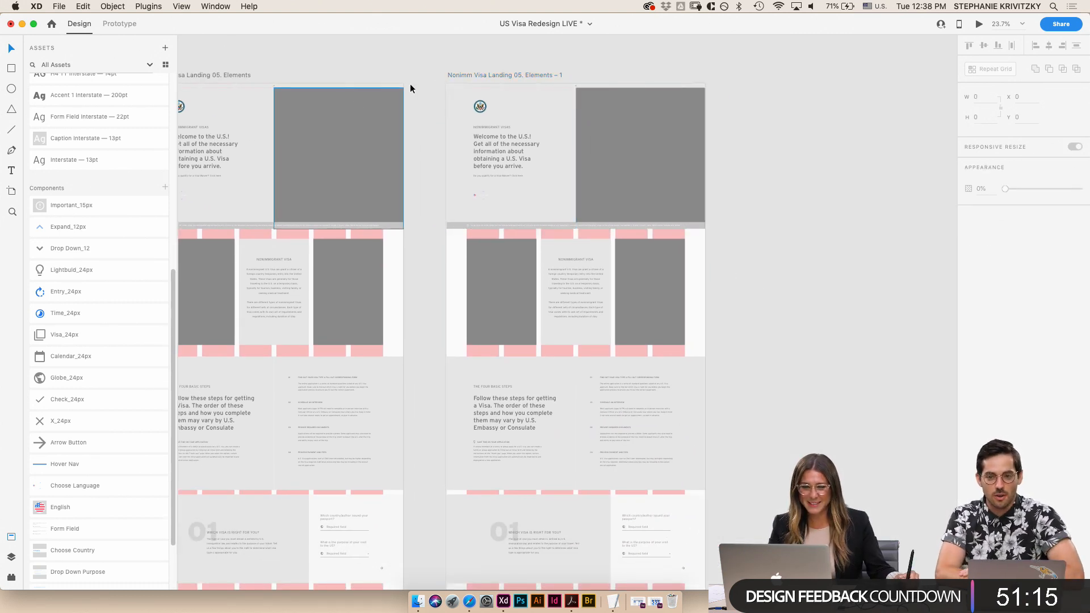
# - Rename the duplicated artboard as Nonimm Visa Landing 06. Photography
pyautogui.click(525, 78)
pyautogui.click(521, 77)
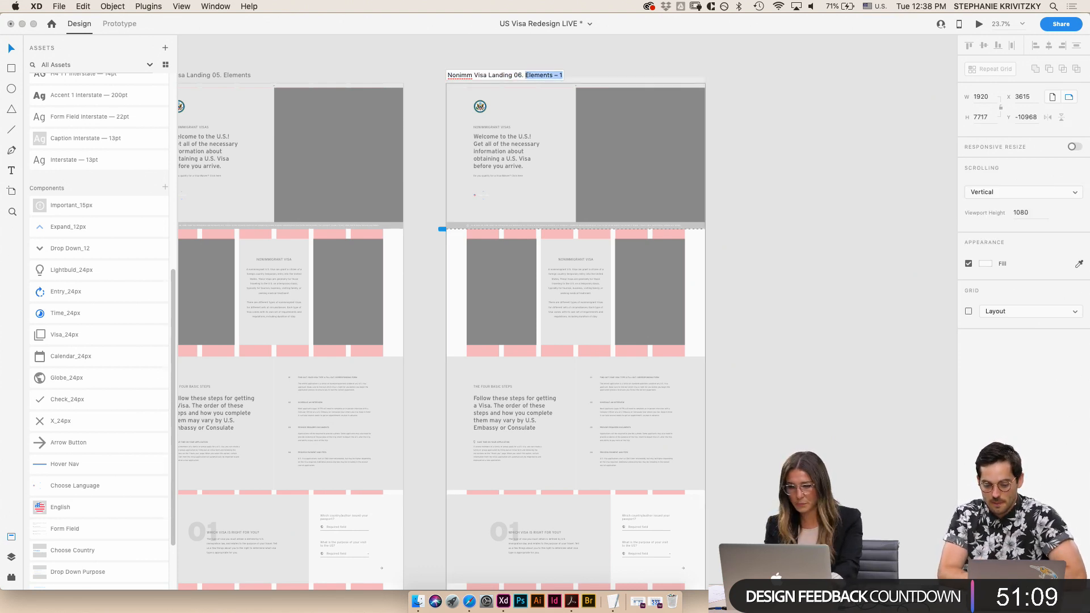
pyautogui.write('Photography')
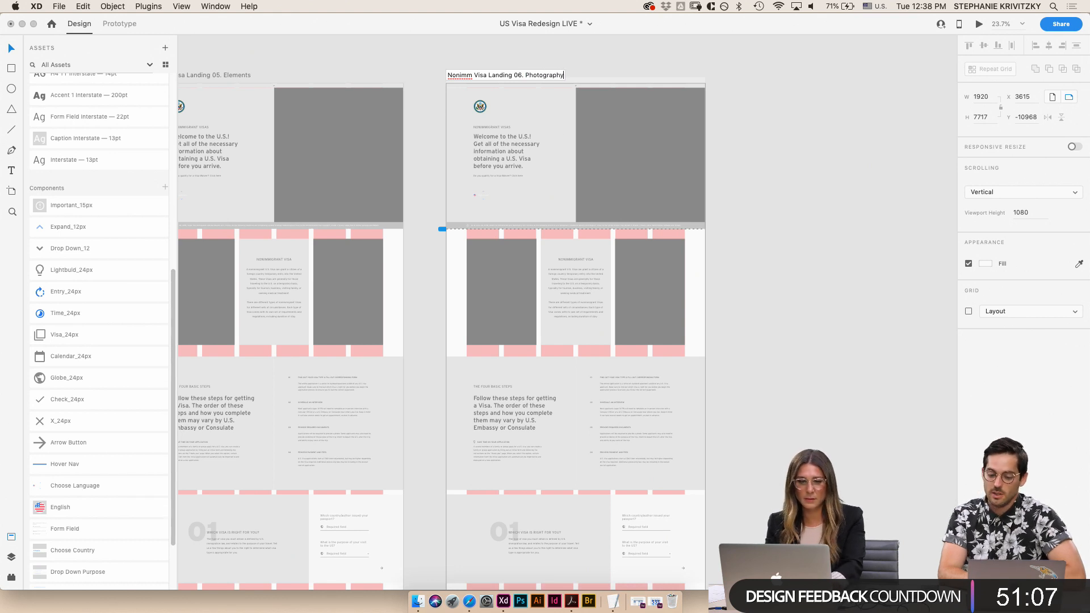
pyautogui.press('Return')
pyautogui.click(737, 145)
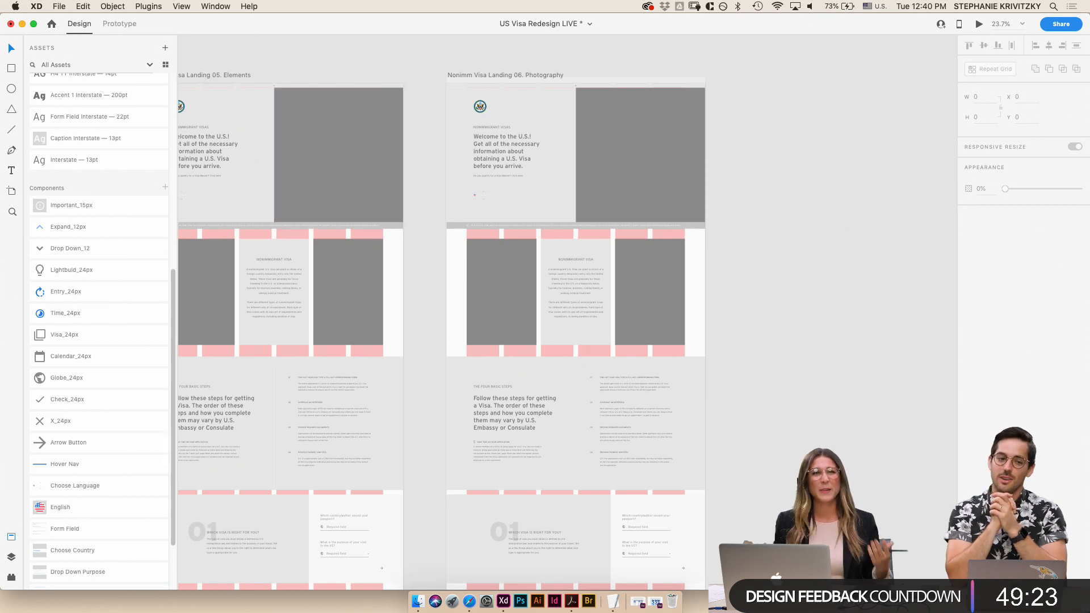
# - Widen the dark grey rectangles on both sides of the Nonimmigrant Visa text until they meet its block, the left one 551 wide
pyautogui.scroll(5, 684, 293)
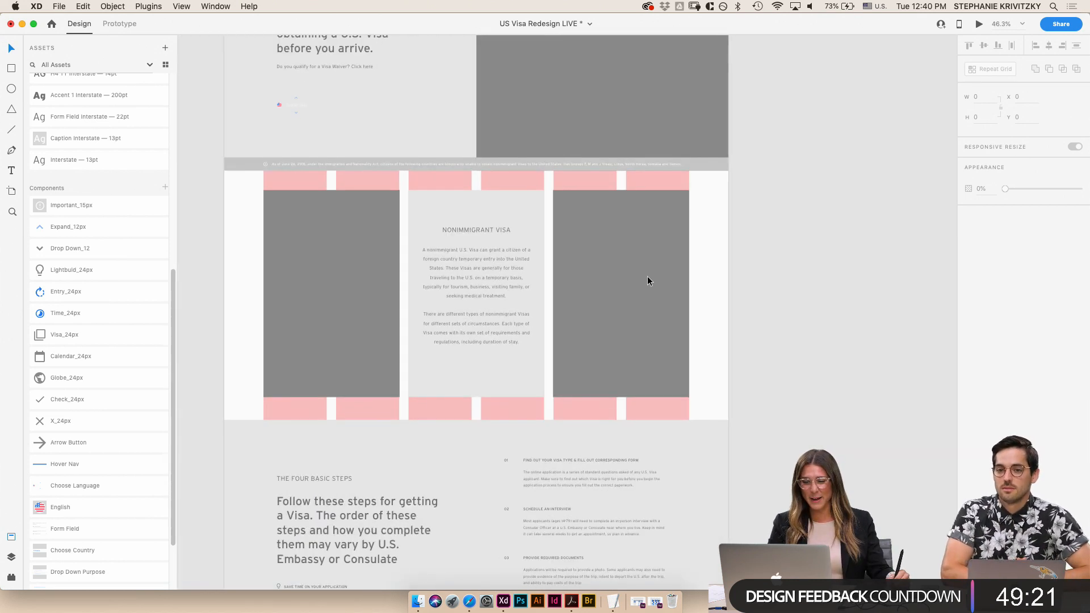
pyautogui.click(562, 291)
pyautogui.moveTo(550, 292); pyautogui.dragTo(408, 294)
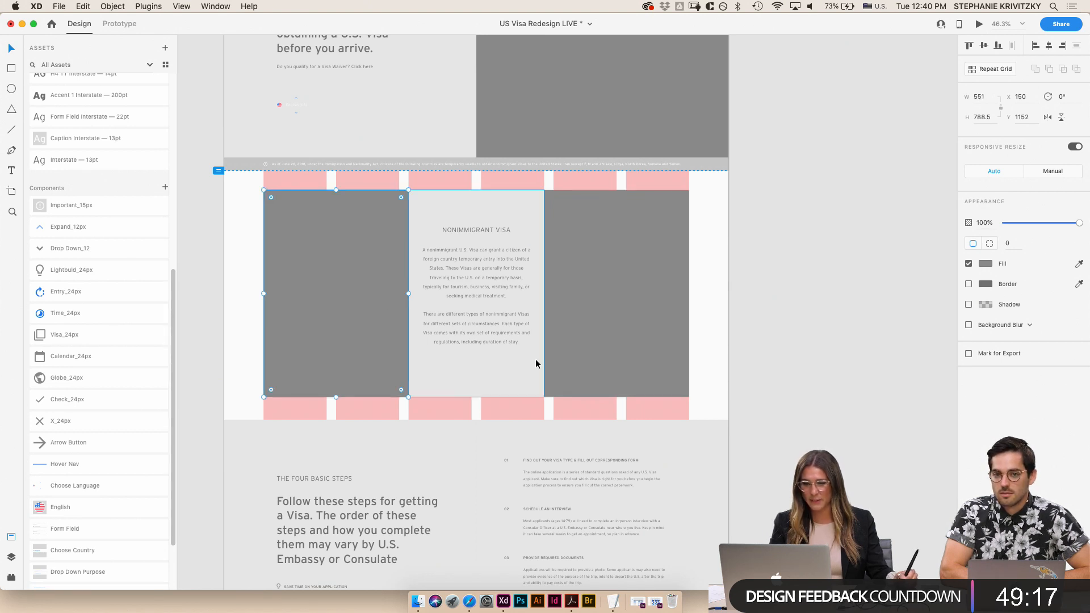
pyautogui.scroll(1, 548, 307)
pyautogui.scroll(4, 598, 227)
pyautogui.scroll(-4, 618, 309)
pyautogui.hscroll(-2, 614, 310)
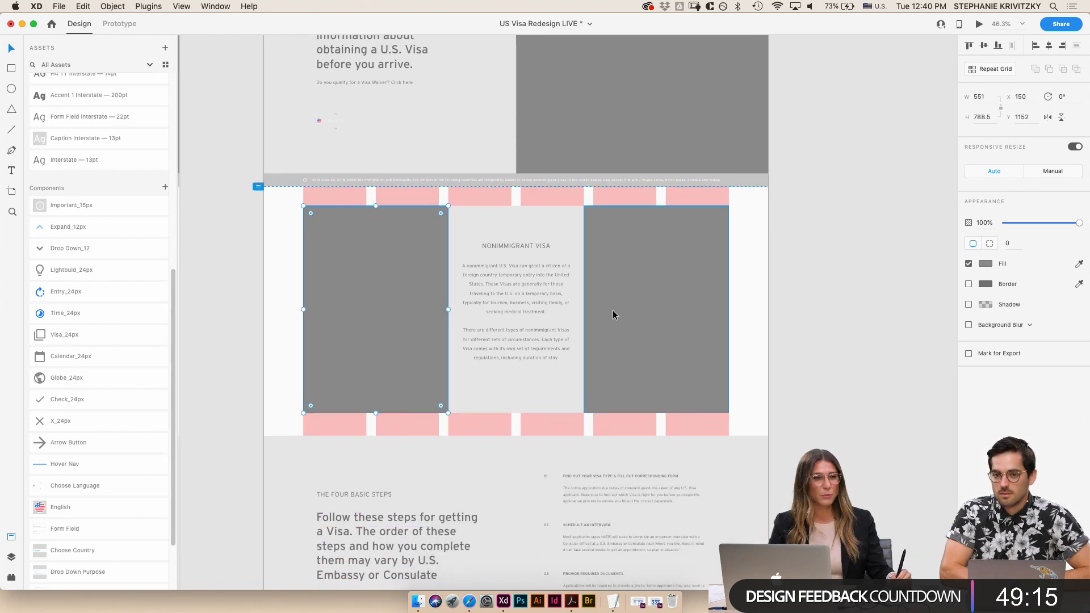
# - Switch to Finder's Images folder and fill the hero section's dark grey rectangle with AdobeStock_186880853.jpeg
pyautogui.scroll(3, 613, 308)
pyautogui.hscroll(1, 612, 309)
pyautogui.click(575, 165)
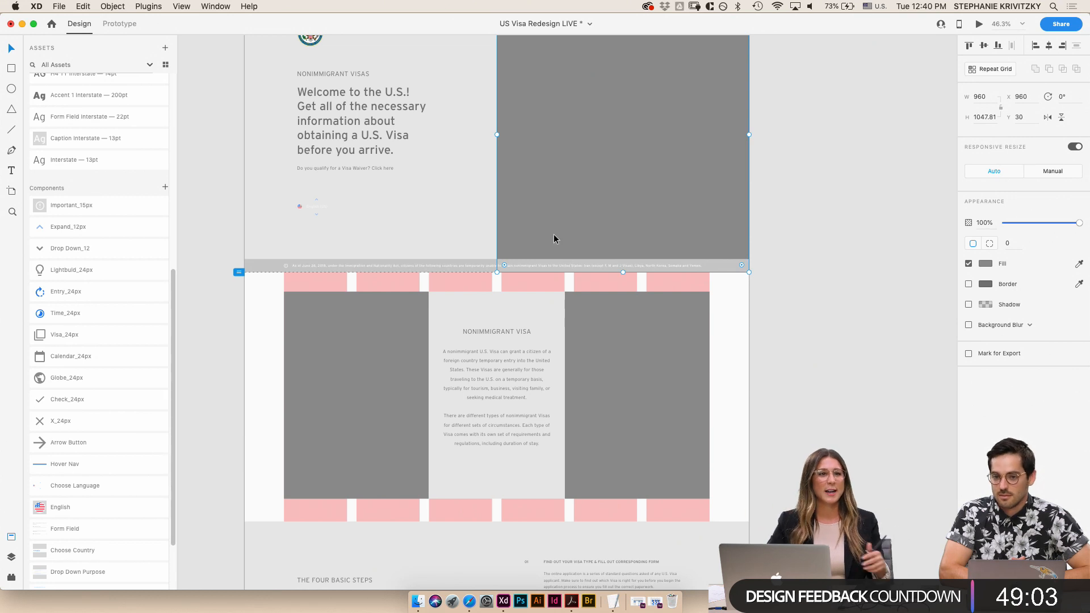
pyautogui.scroll(5, 761, 250)
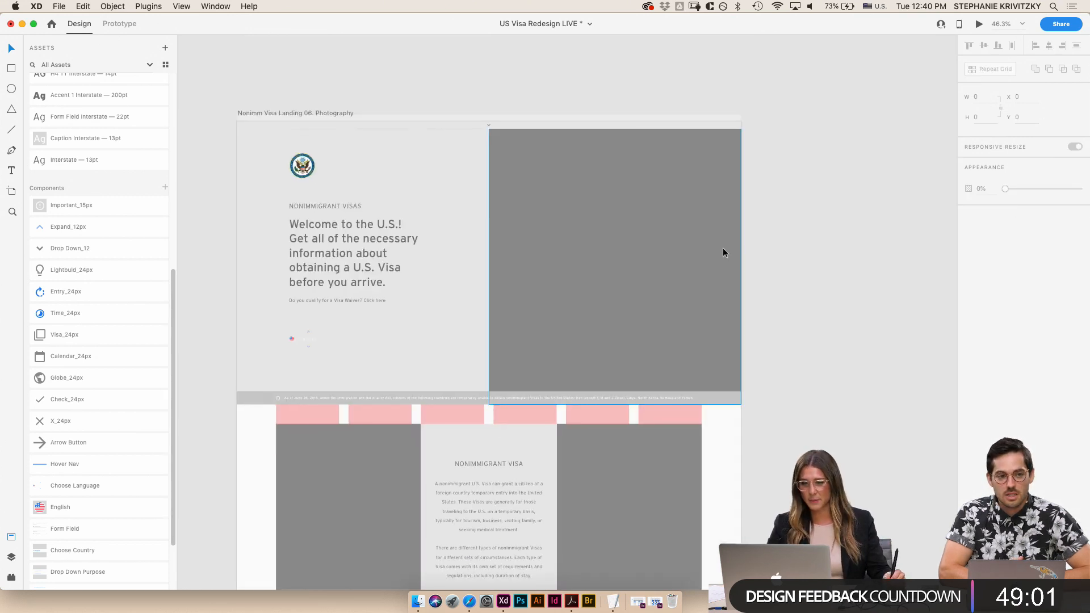
pyautogui.click(419, 602)
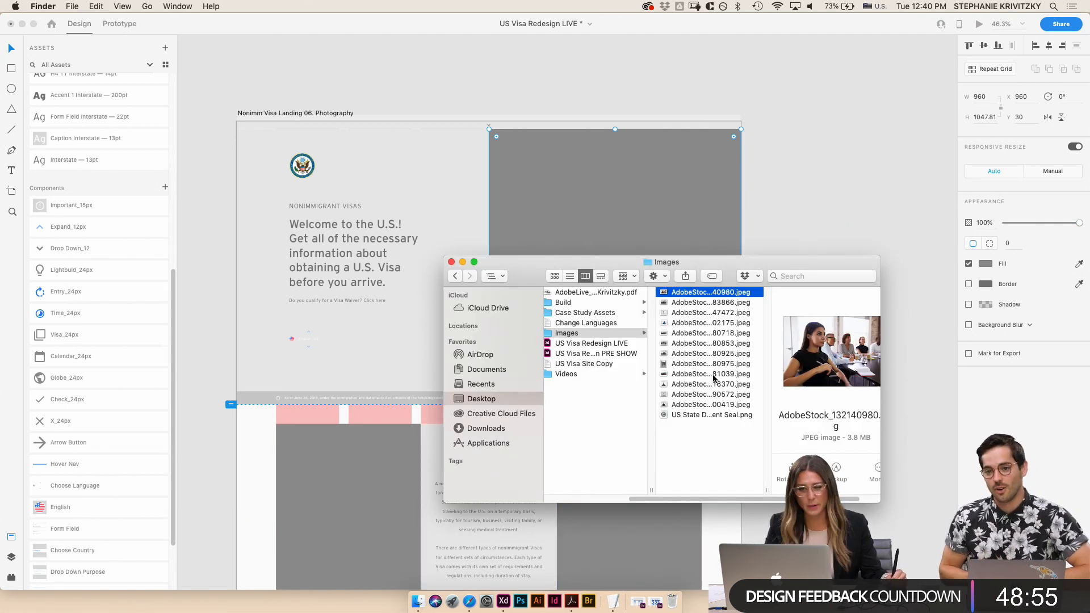
pyautogui.press('Down')
pyautogui.press('Down')
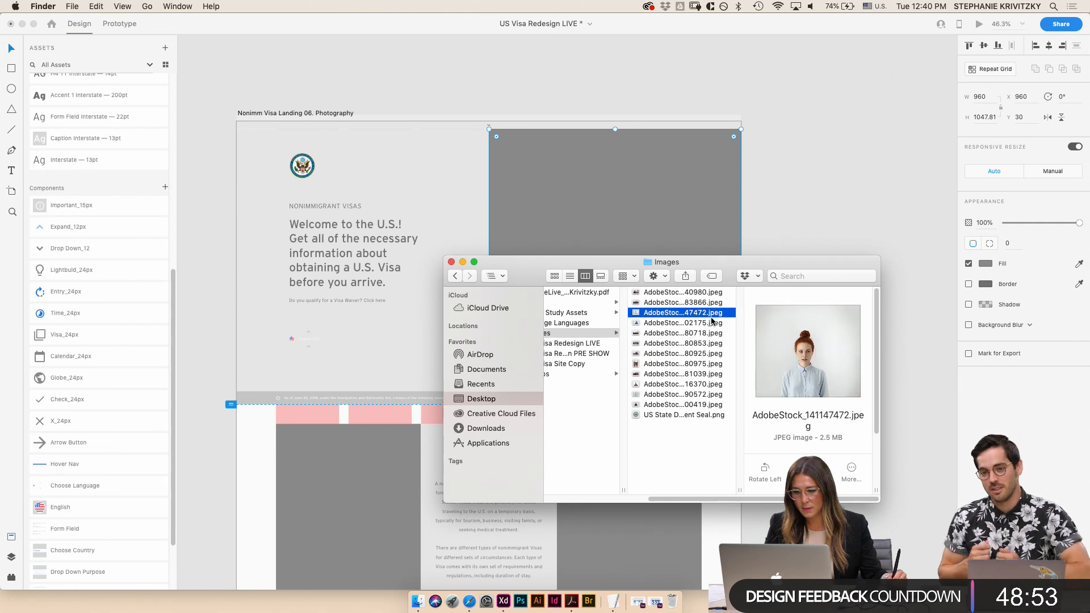
pyautogui.press('Up')
pyautogui.press('Up')
pyautogui.press('Down')
pyautogui.press('Down')
pyautogui.press('Down')
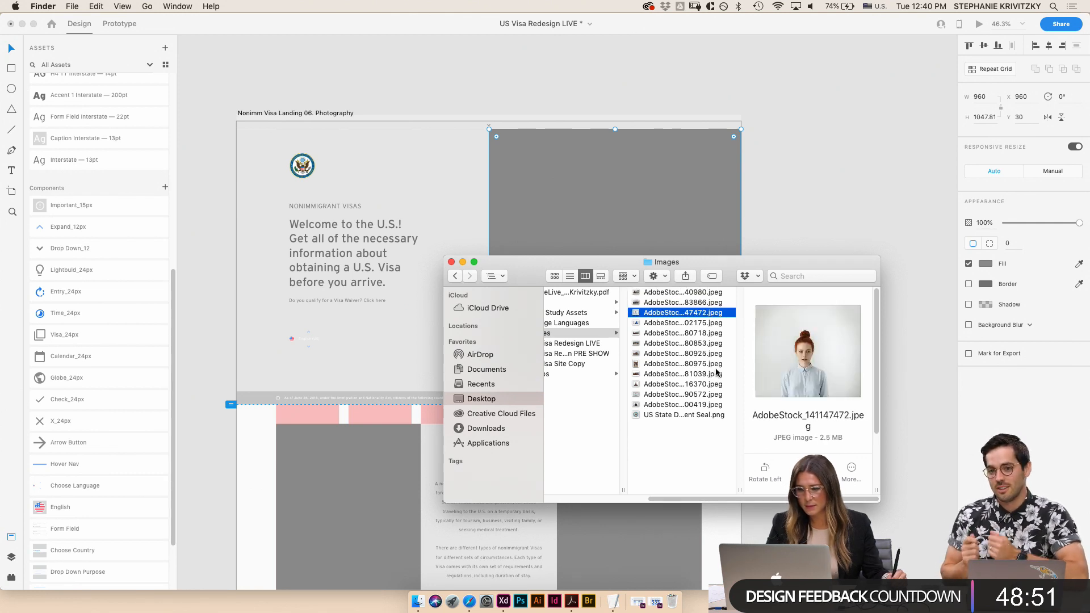
pyautogui.press('Down')
pyautogui.press('Down')
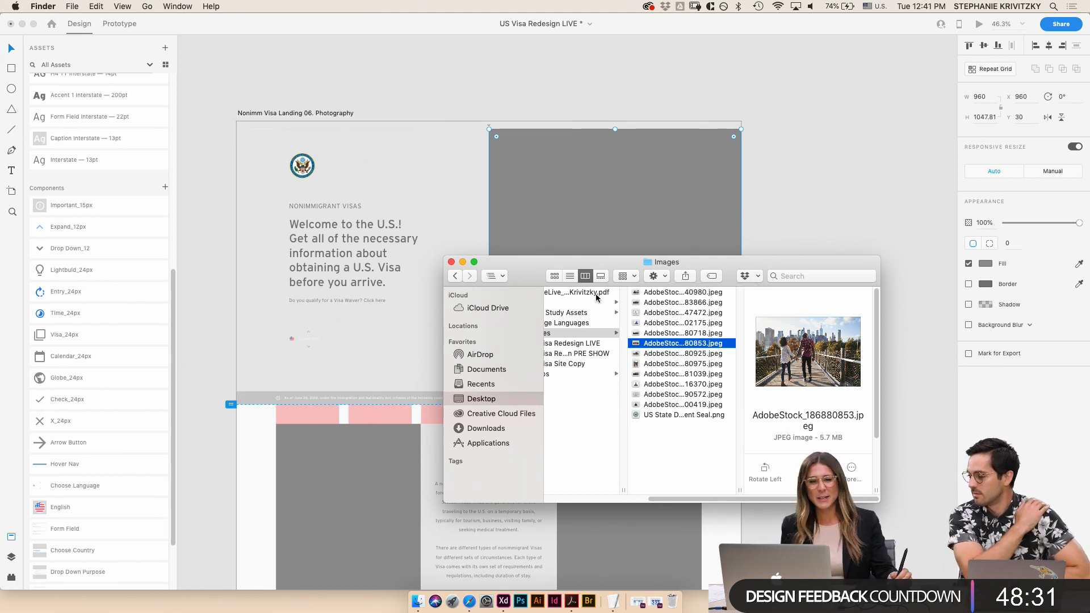
pyautogui.moveTo(645, 346); pyautogui.dragTo(598, 210)
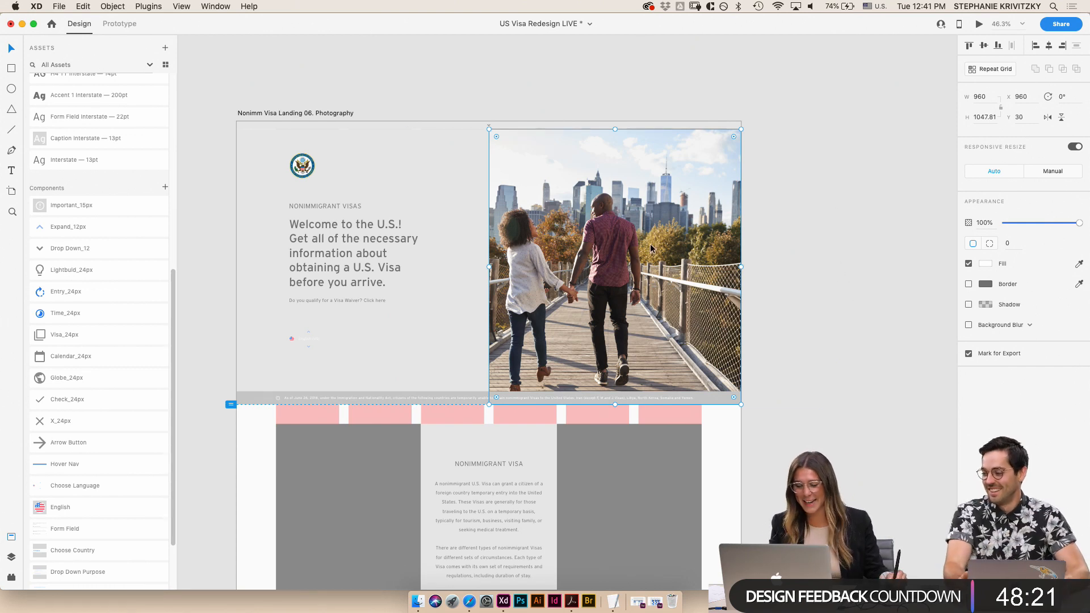
# - Reposition the hero photo inside its frame so the walking couple sits farther right
pyautogui.doubleClick(584, 277)
pyautogui.moveTo(583, 277); pyautogui.dragTo(630, 294)
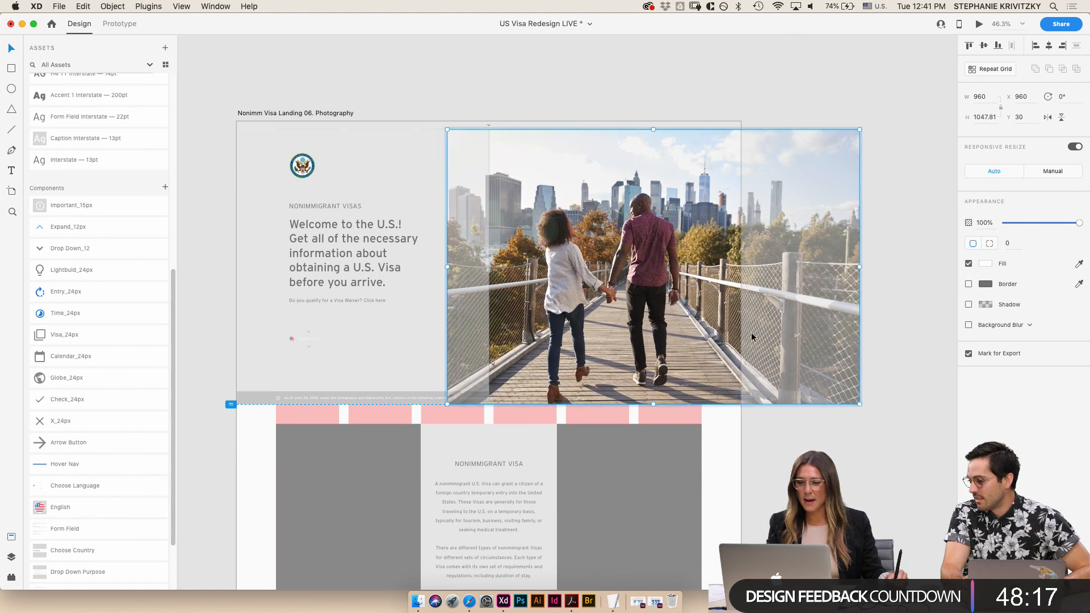
pyautogui.click(834, 421)
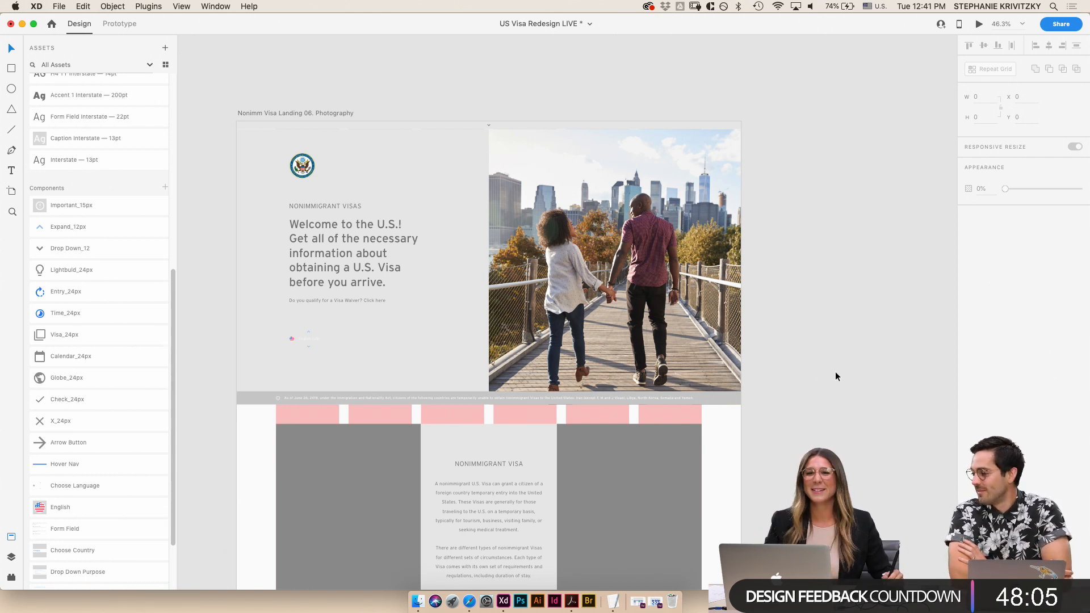
pyautogui.scroll(-1, 818, 398)
pyautogui.scroll(-6, 806, 387)
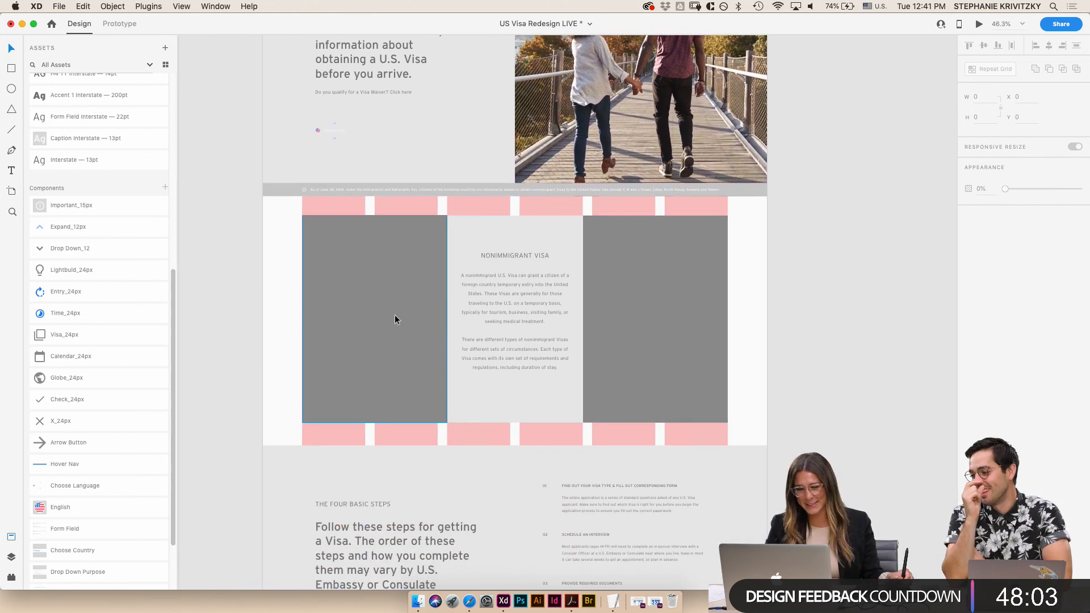
# - Examine the hero photo and the Nonimmigrant Visa section with its text and grey placeholder rectangles
pyautogui.click(373, 370)
pyautogui.click(418, 600)
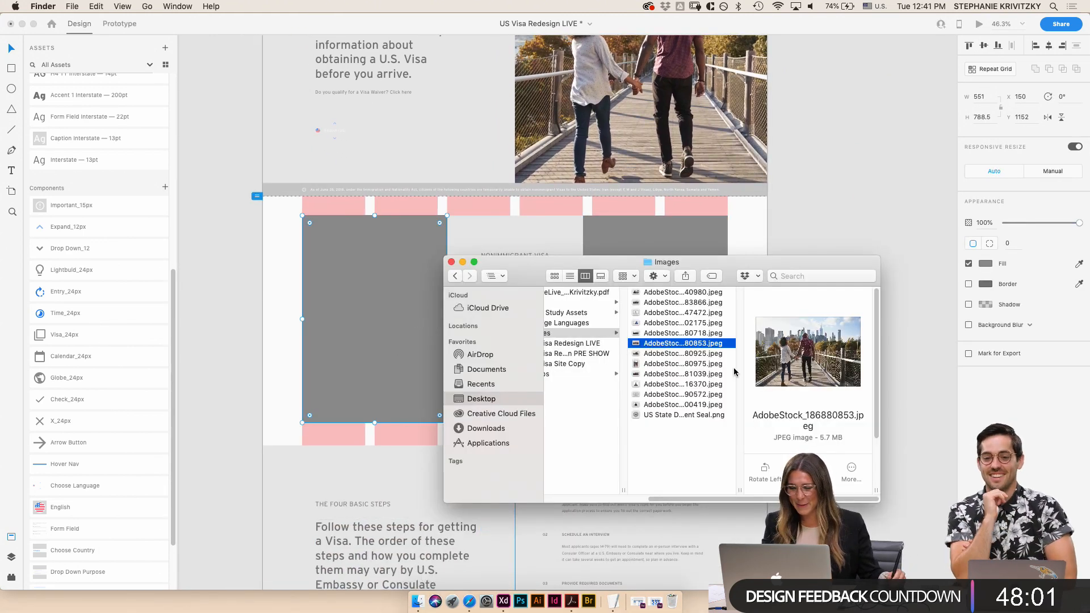
pyautogui.click(246, 294)
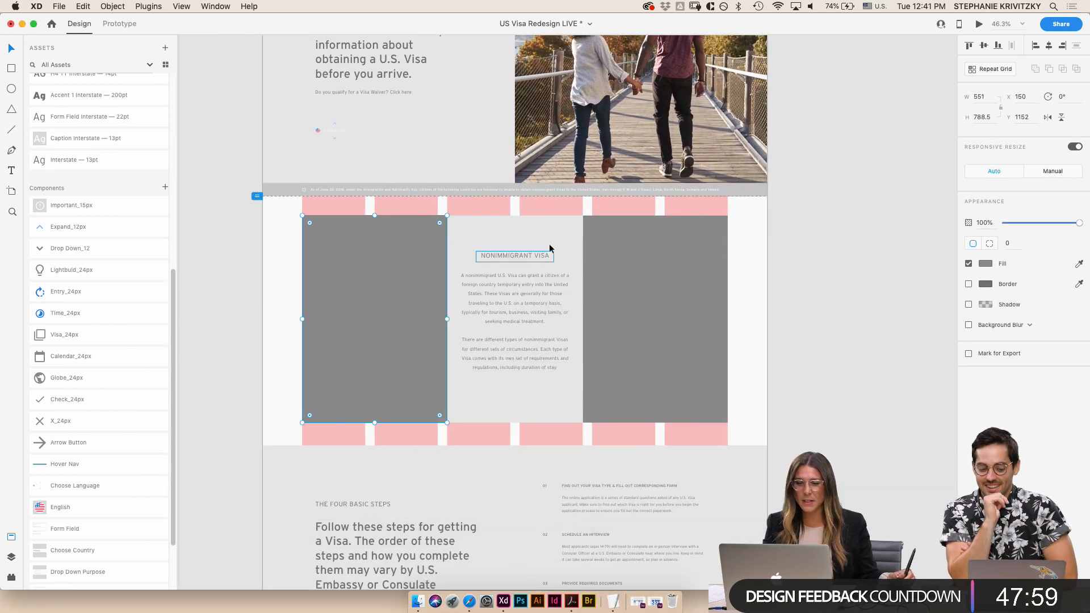
pyautogui.scroll(5, 572, 144)
pyautogui.scroll(5, 635, 132)
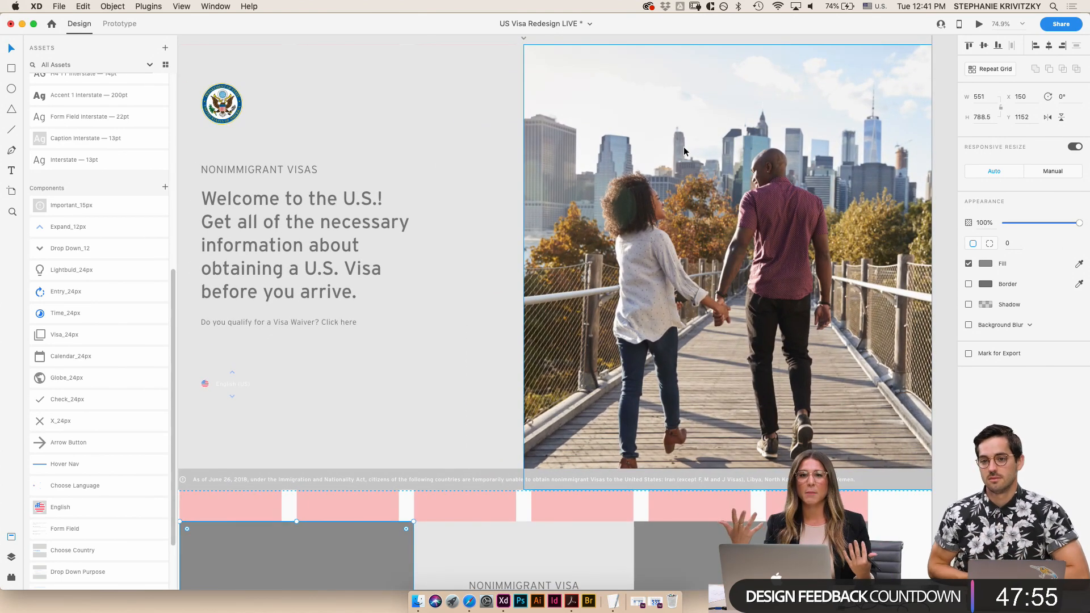
pyautogui.scroll(-5, 570, 376)
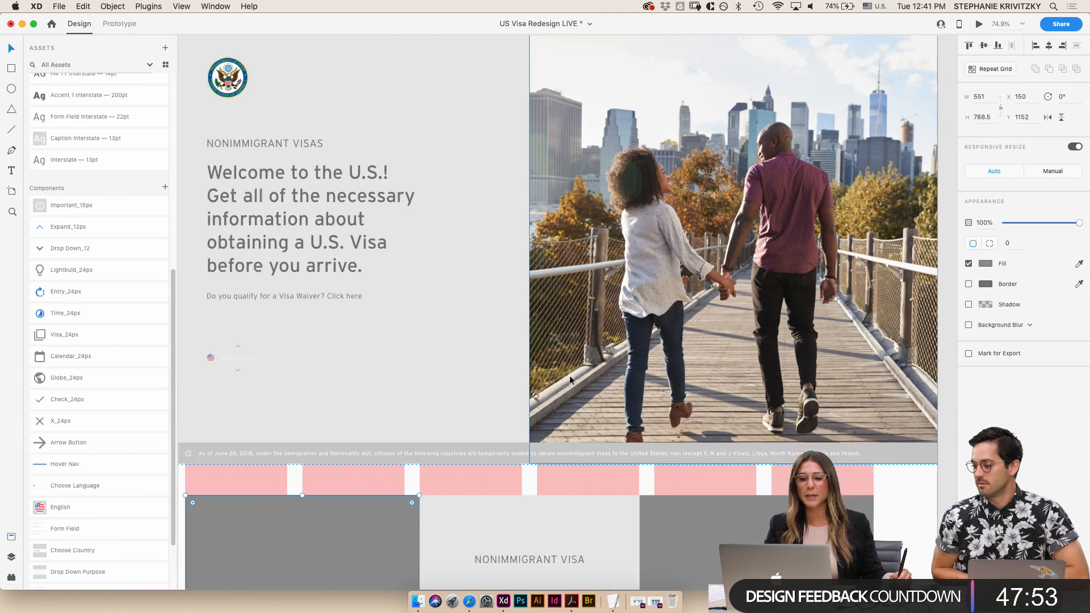
pyautogui.scroll(-2, 590, 426)
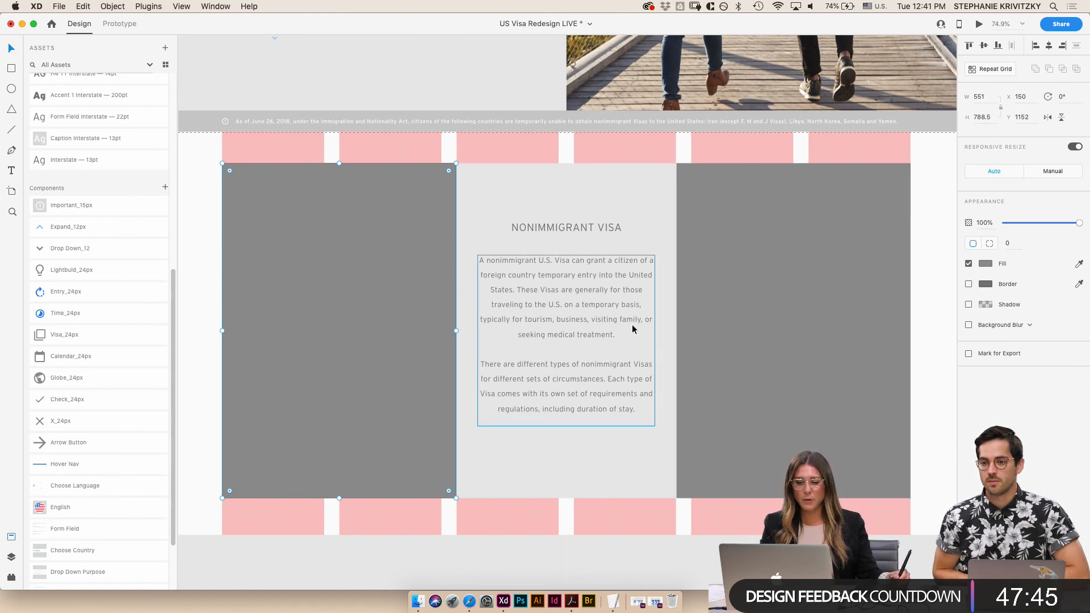
pyautogui.scroll(3, 632, 328)
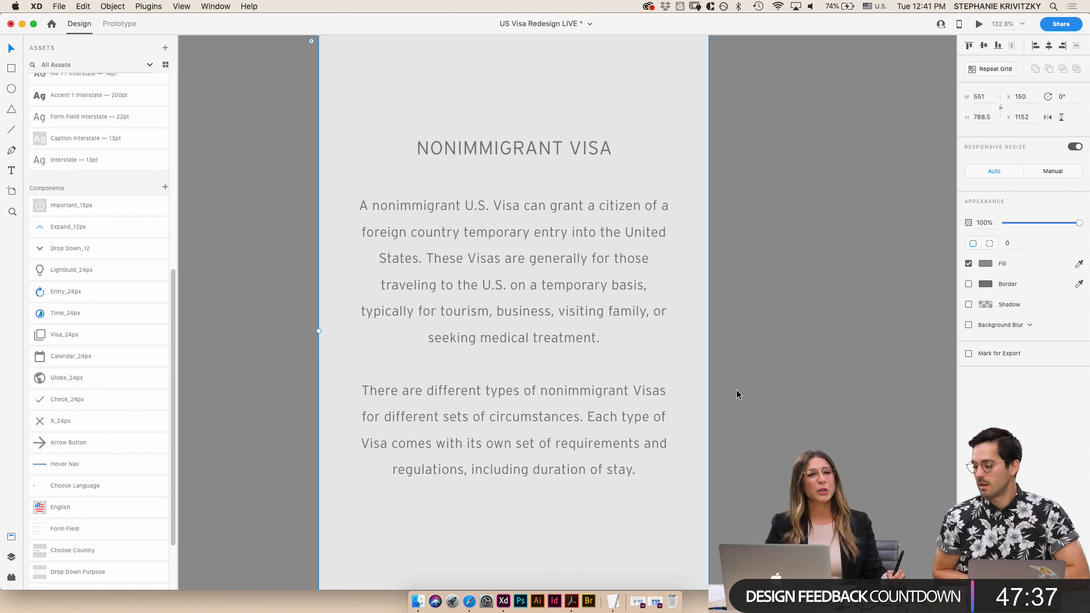
pyautogui.scroll(-2, 737, 390)
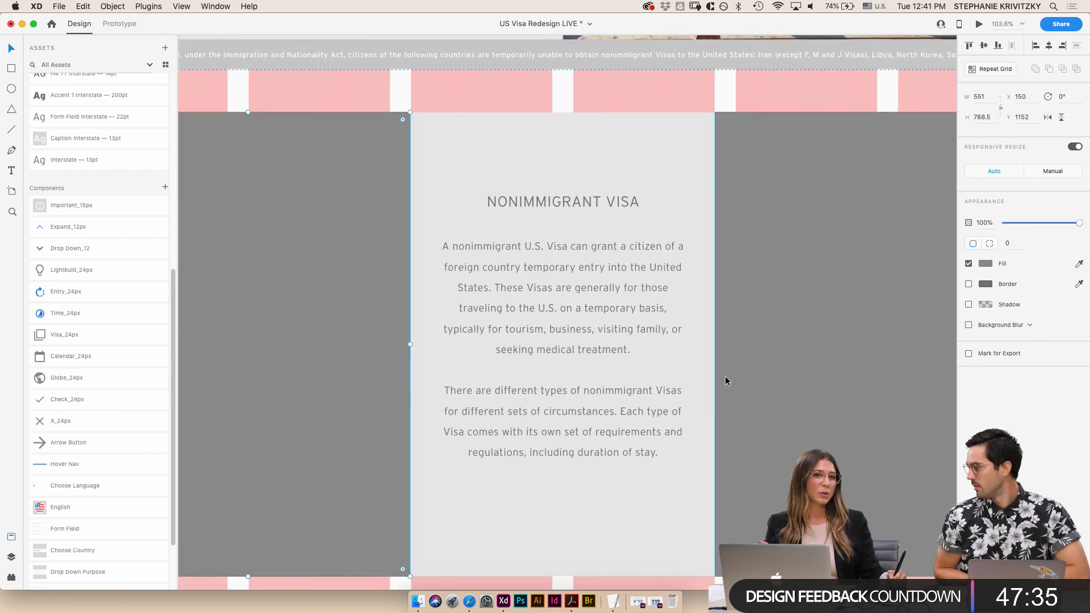
pyautogui.scroll(-3, 725, 376)
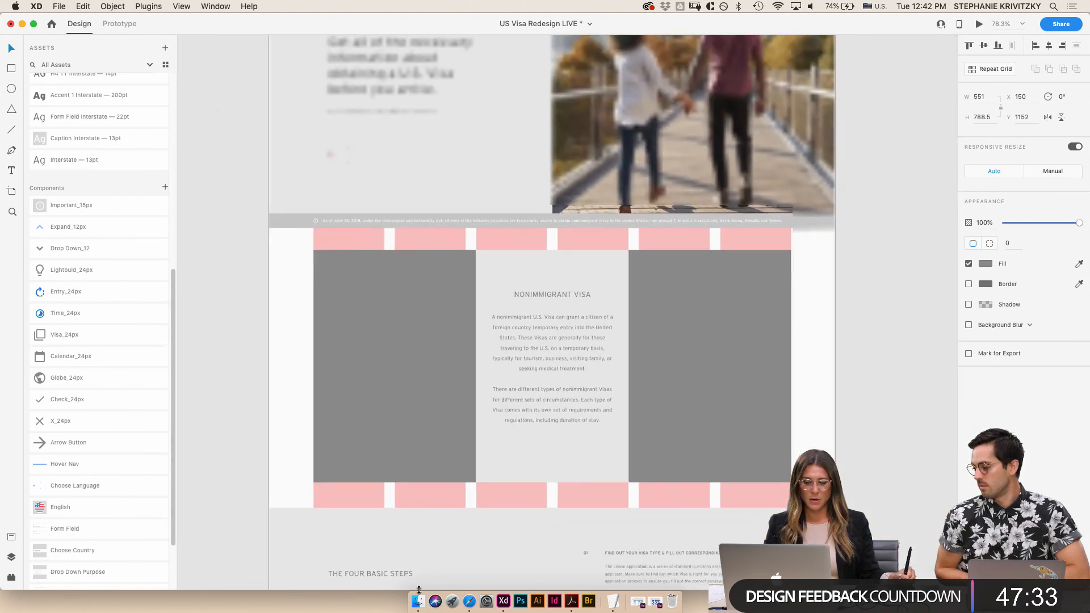
# - Switch to Finder and fill the grey placeholder before the Nonimmigrant Visa text with AdobeStock_139483866.jpeg from the Images folder
pyautogui.click(418, 601)
pyautogui.press('Down')
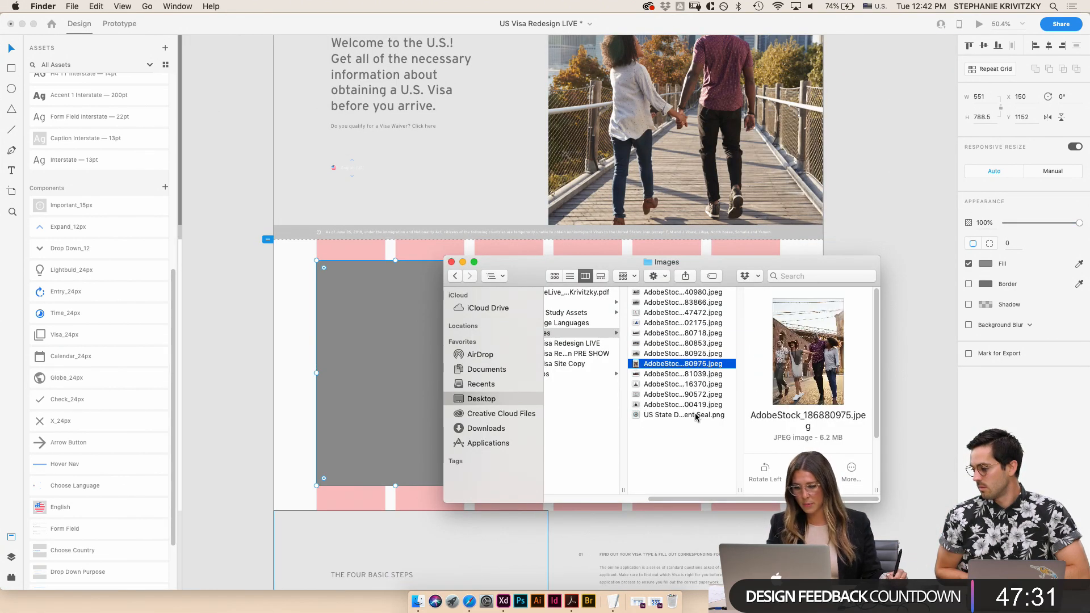
pyautogui.press('Down')
pyautogui.press('Down')
pyautogui.press('Down')
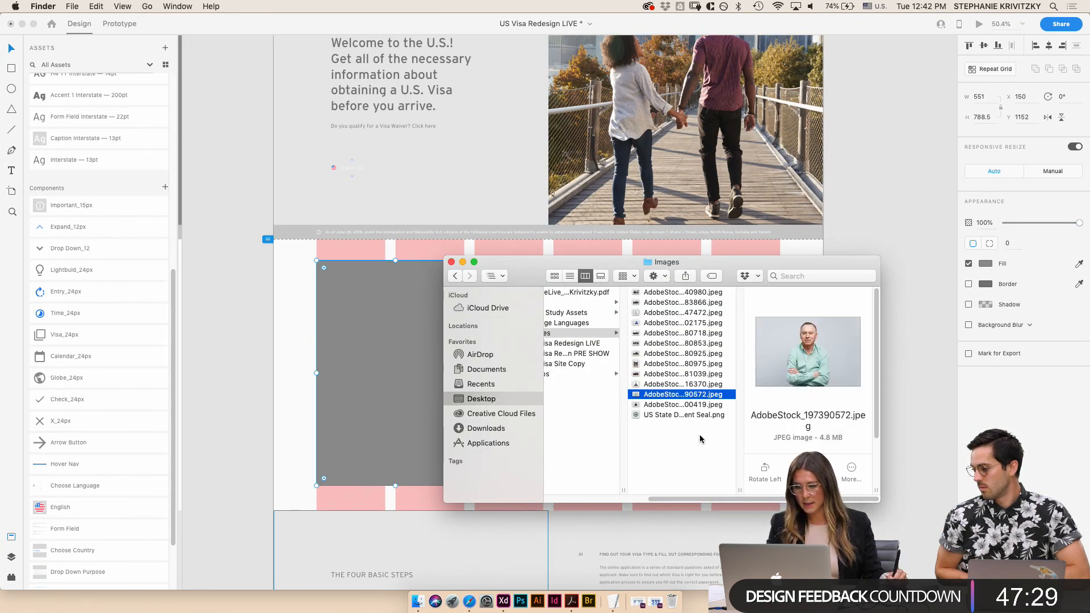
pyautogui.press('Down')
pyautogui.click(689, 305)
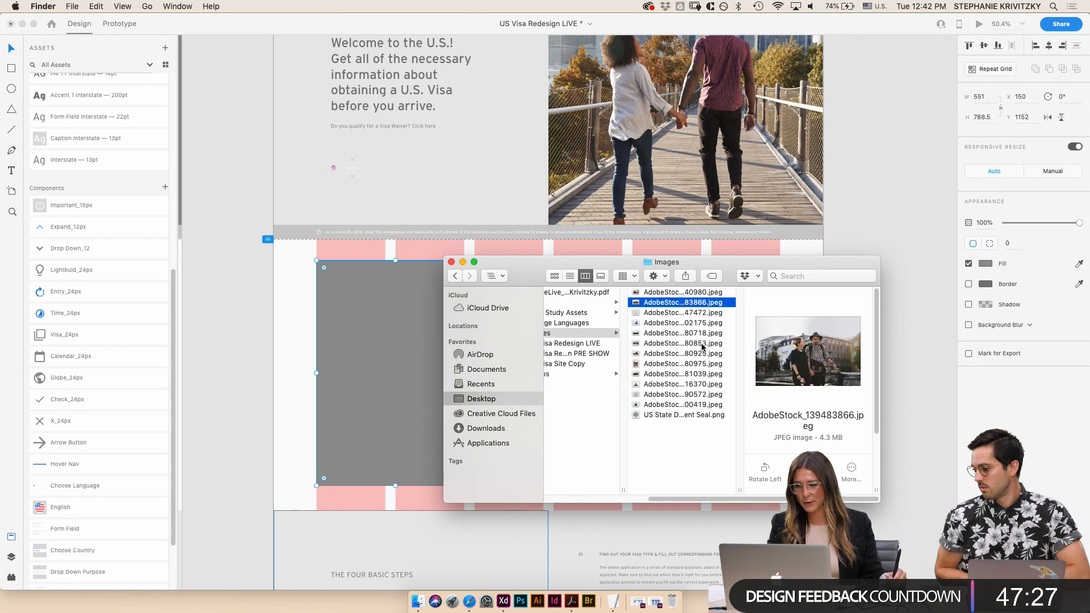
pyautogui.press('Down')
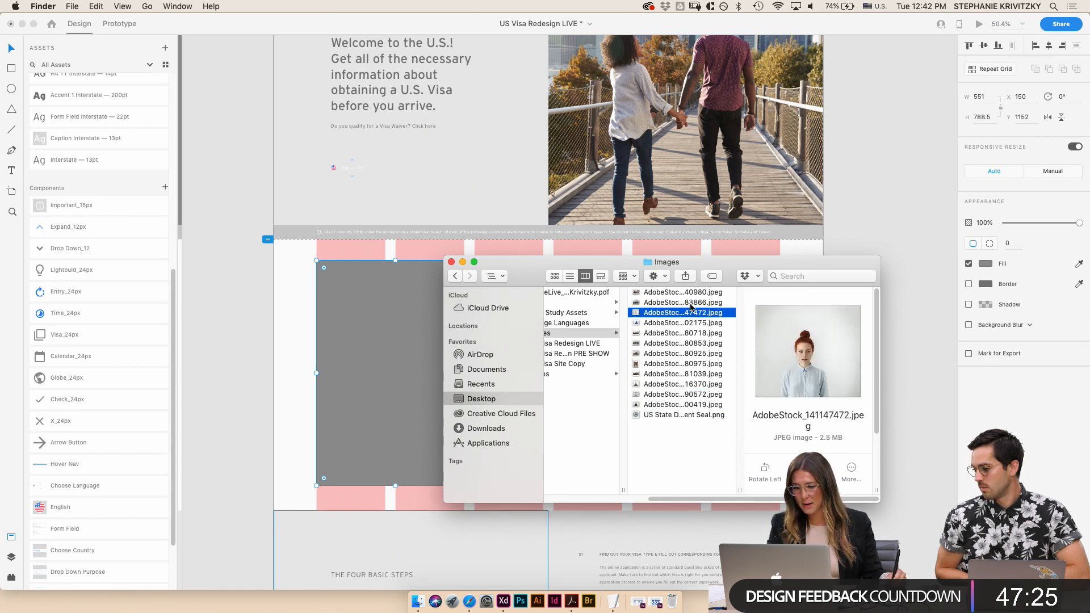
pyautogui.press('Up')
pyautogui.moveTo(619, 307); pyautogui.dragTo(397, 358)
# - Preview the remaining stock photos and replace the image before the Nonimmigrant Visa text with AdobeStock_186881039.jpeg
pyautogui.press('Down')
pyautogui.press('Down')
pyautogui.press('Down')
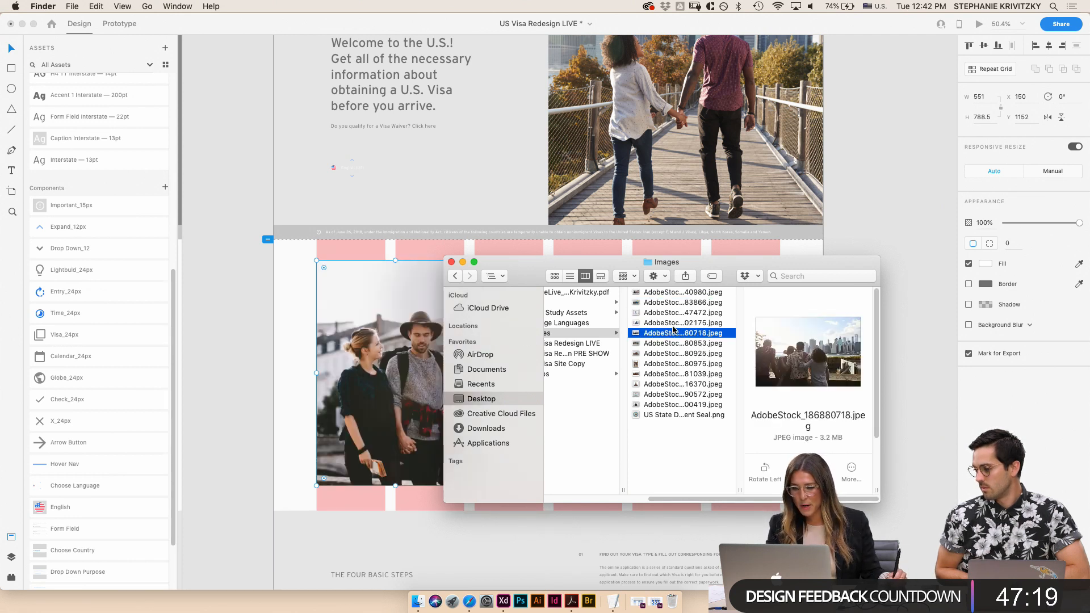
pyautogui.press('Down')
pyautogui.press('Down')
pyautogui.press('Down')
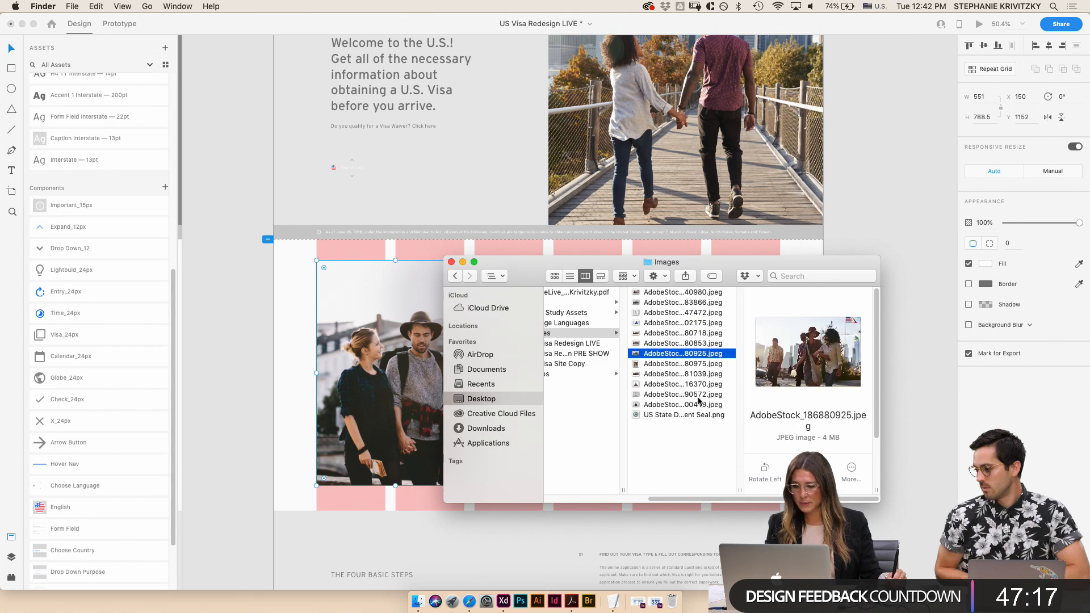
pyautogui.press('Down')
pyautogui.press('Down')
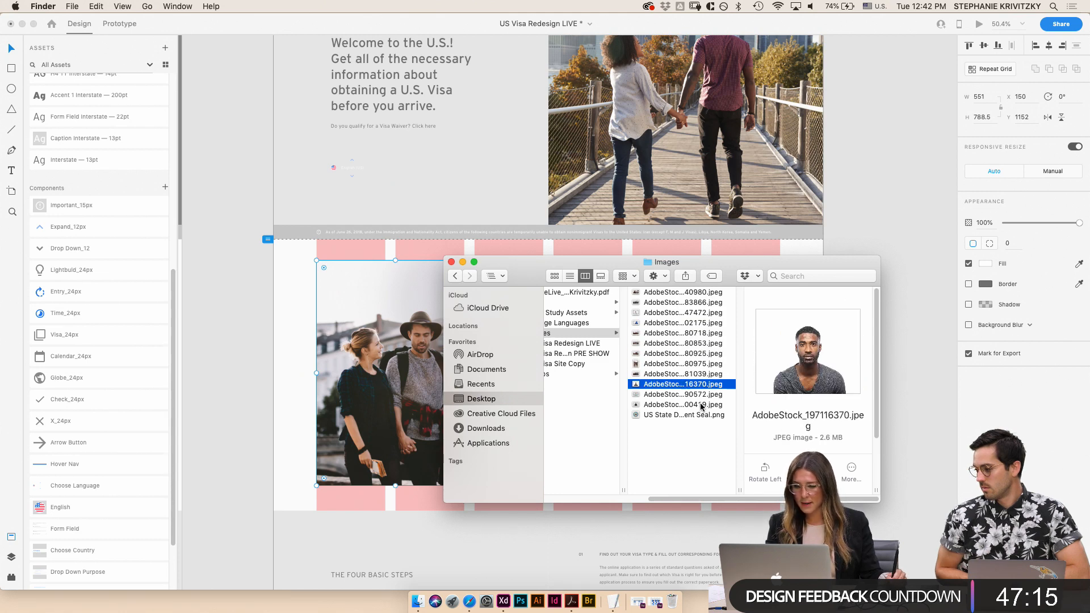
pyautogui.press('Up')
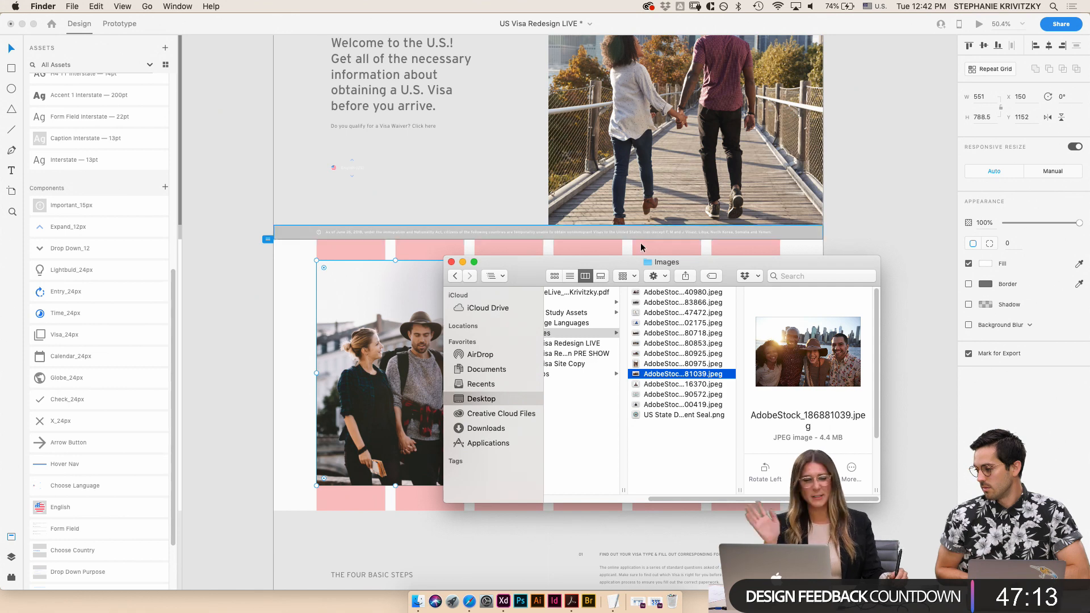
pyautogui.moveTo(687, 384); pyautogui.dragTo(359, 393)
# - Reposition the skyline photo within its frame to show the woman in the hat and the man in the floral shirt
pyautogui.click(376, 363)
pyautogui.doubleClick(411, 399)
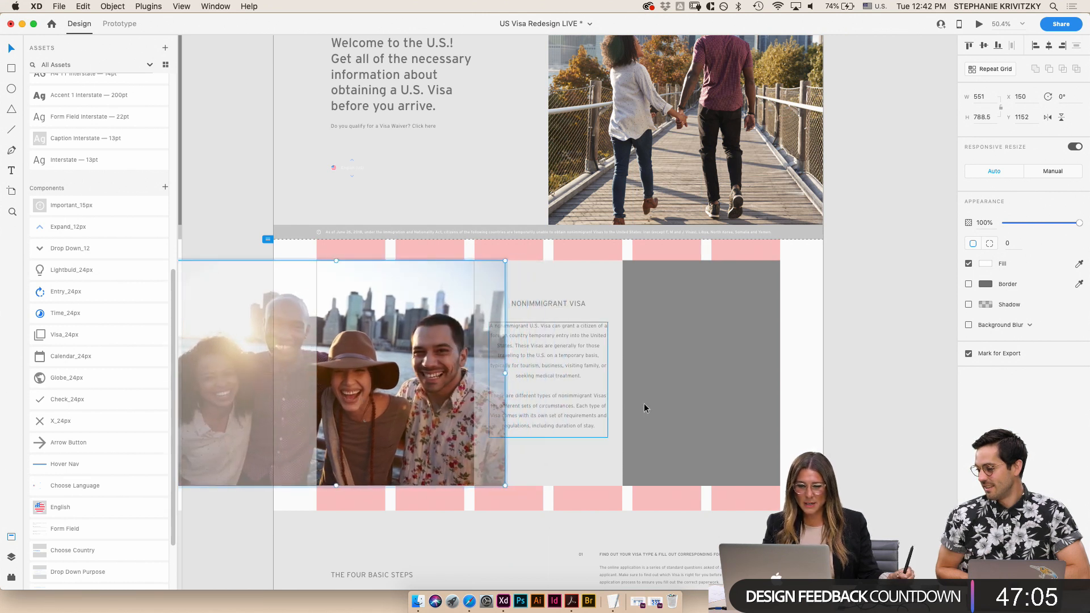
pyautogui.click(857, 411)
# - Fill the grey placeholder after the Nonimmigrant Visa text with AdobeStock_132140980.jpeg from the Images folder in Finder
pyautogui.click(682, 379)
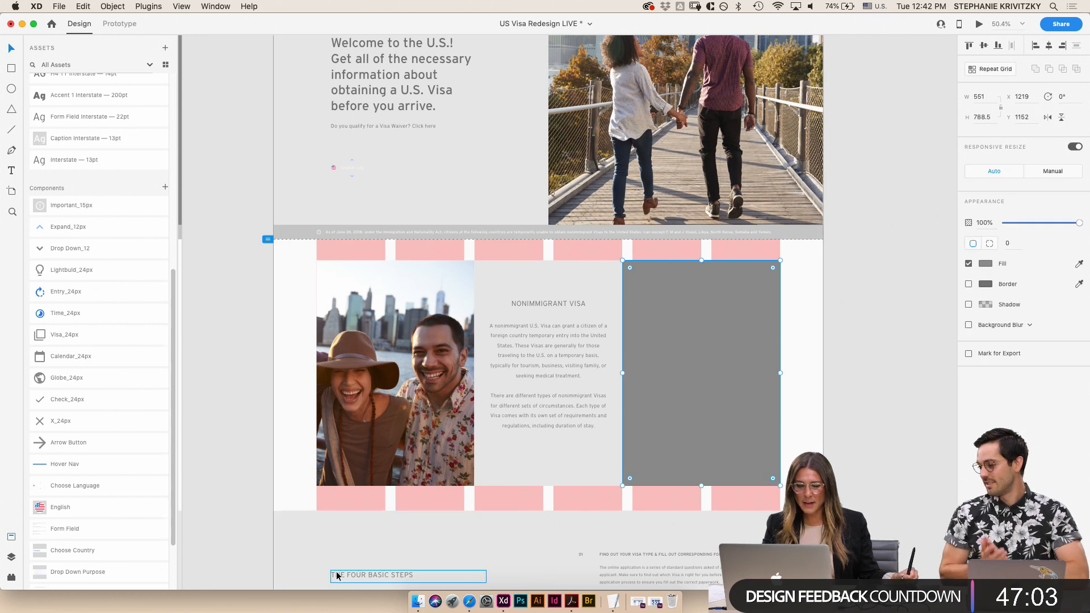
pyautogui.click(418, 601)
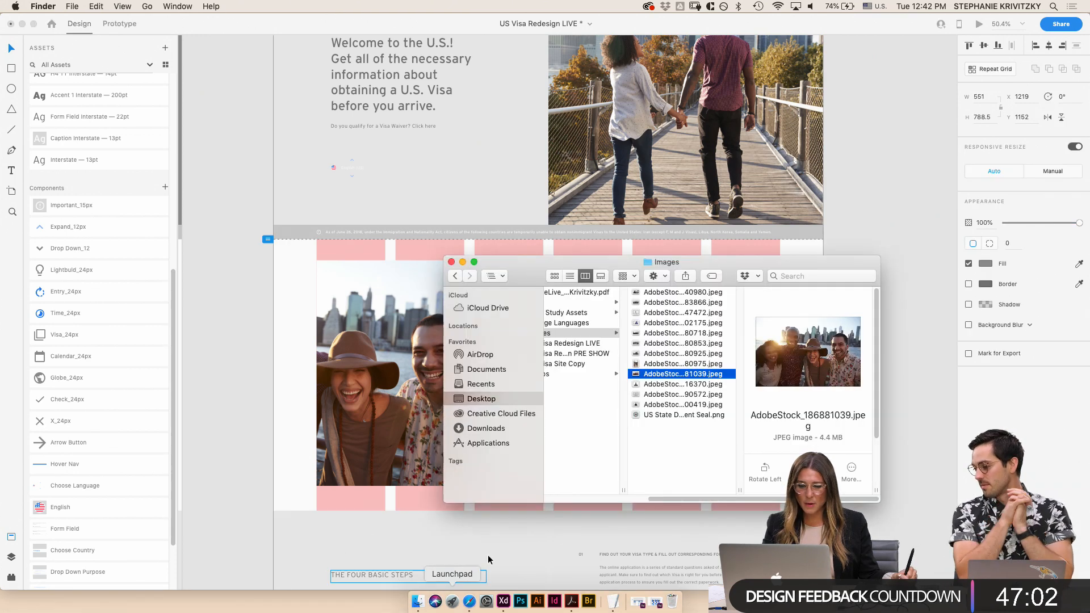
pyautogui.click(688, 344)
pyautogui.press('Down')
pyautogui.press('Up')
pyautogui.press('Up')
pyautogui.press('Up')
pyautogui.press('Up')
pyautogui.press('Up')
pyautogui.press('Up')
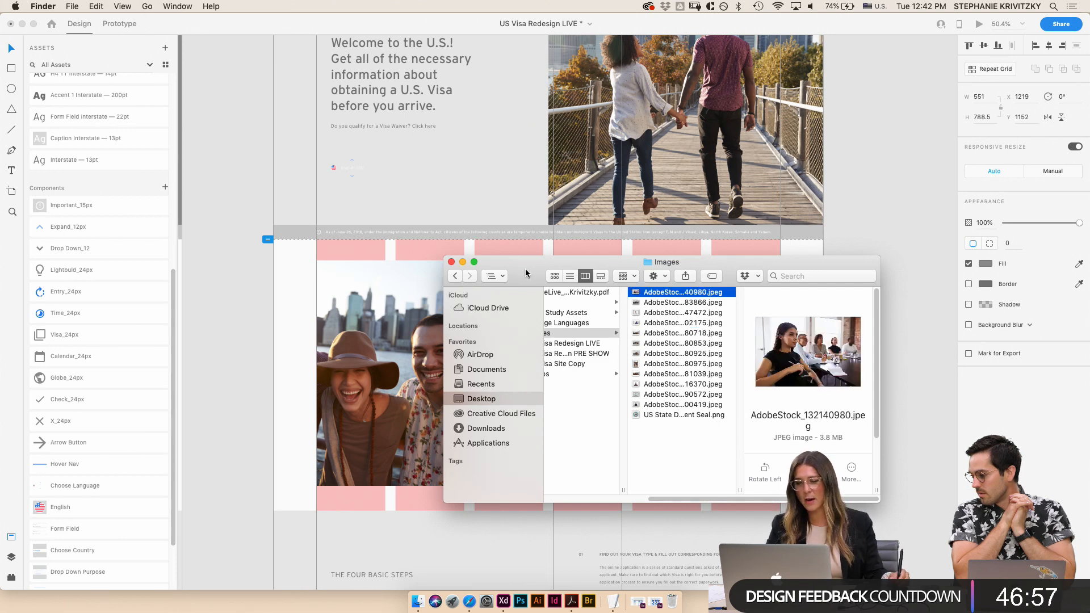
pyautogui.moveTo(526, 271); pyautogui.dragTo(478, 112)
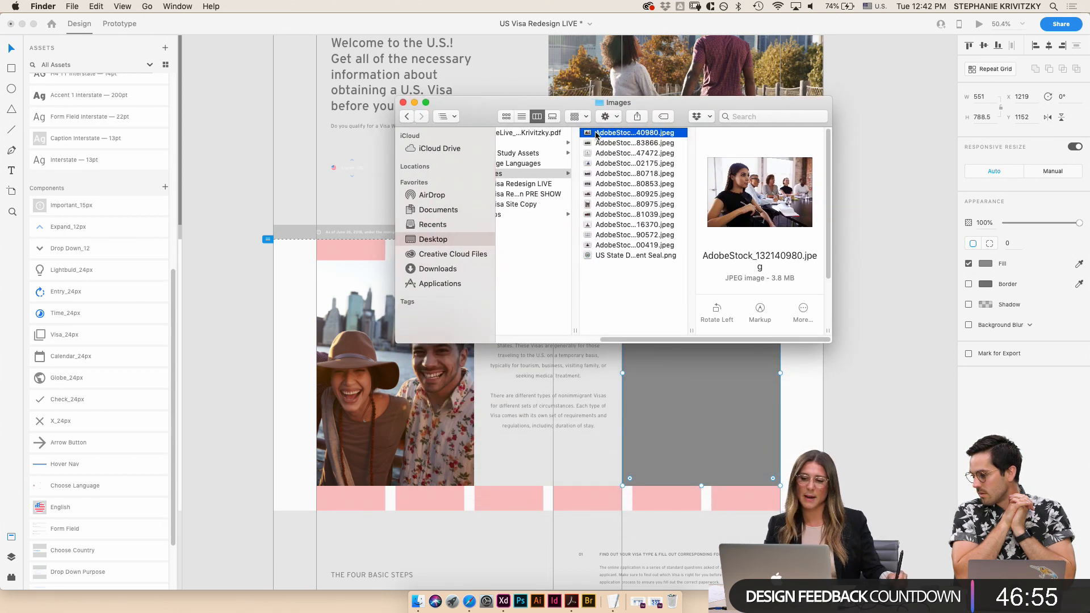
pyautogui.moveTo(599, 134); pyautogui.dragTo(687, 411)
# - Reposition the meeting photo within its frame so the woman in black is fully in view
pyautogui.click(714, 407)
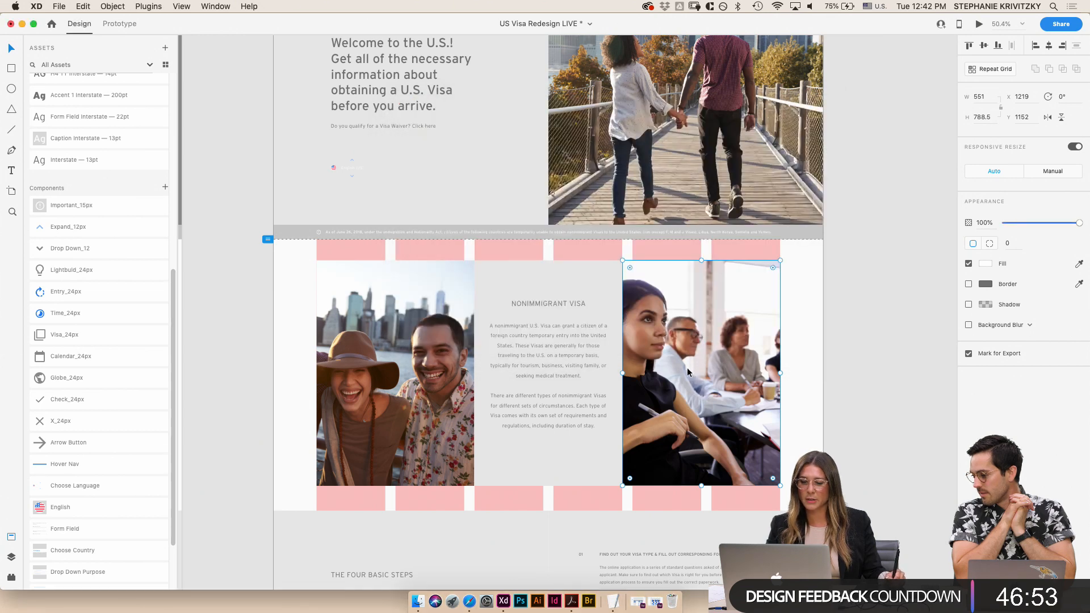
pyautogui.doubleClick(669, 387)
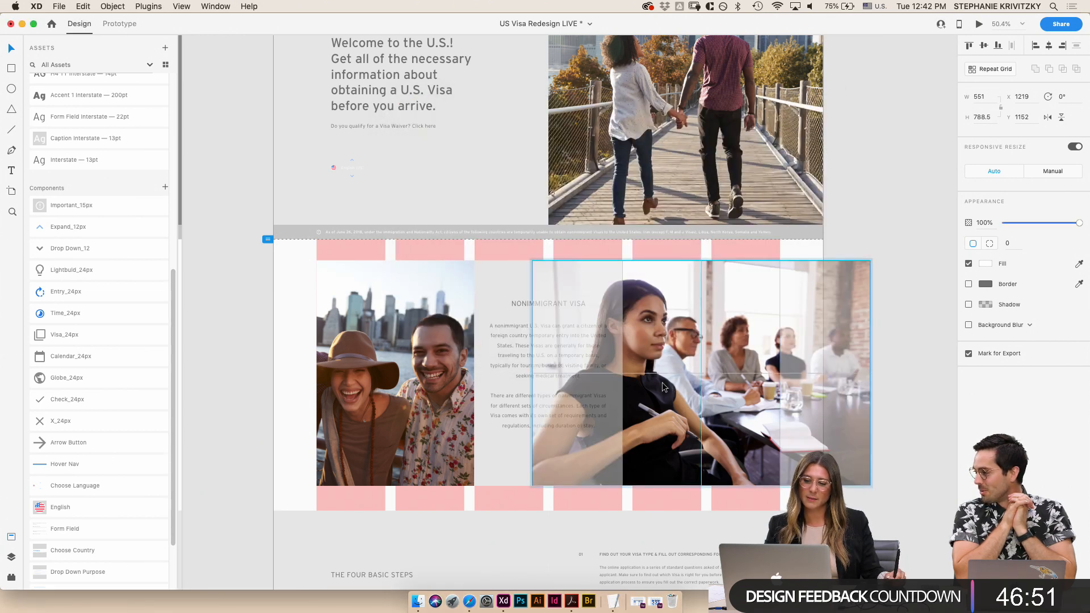
pyautogui.moveTo(662, 382); pyautogui.dragTo(707, 384)
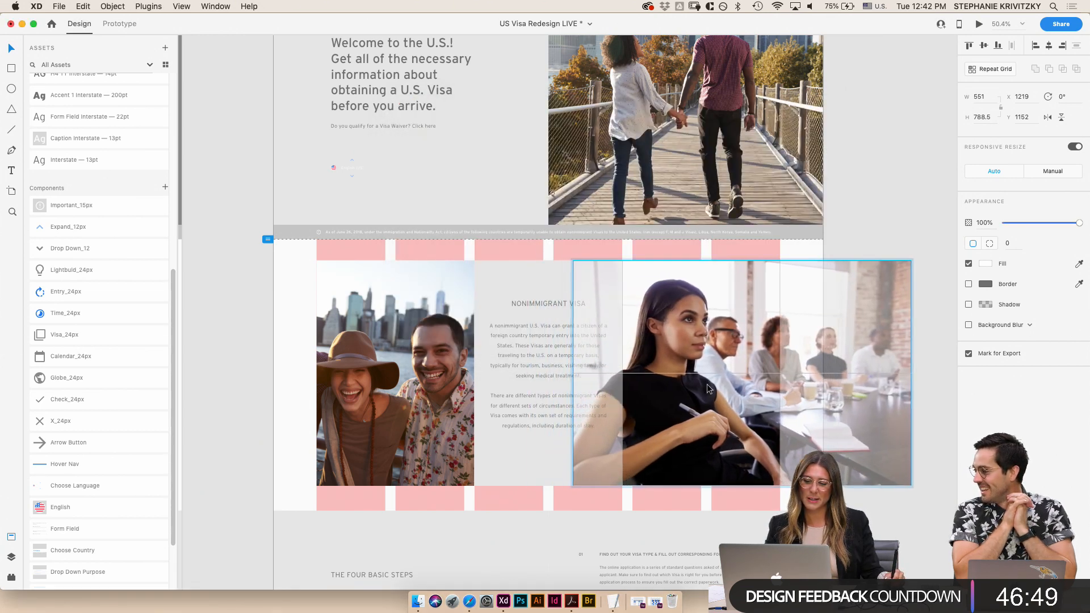
pyautogui.click(934, 441)
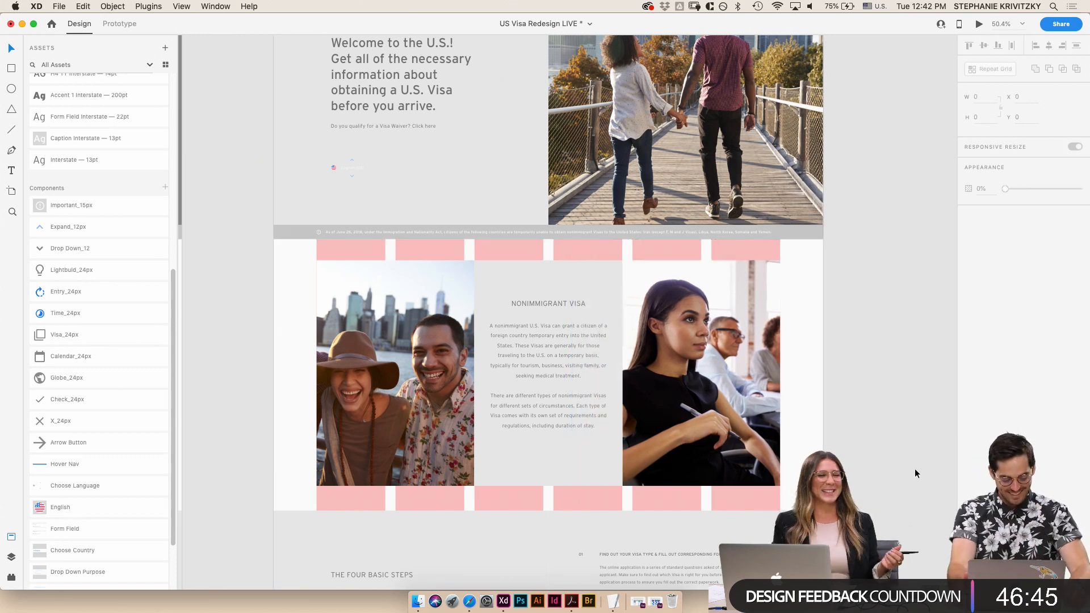
# - Resize the Nonimmigrant Visa body text box to 390 wide by 456 high, centred under its heading
pyautogui.click(553, 360)
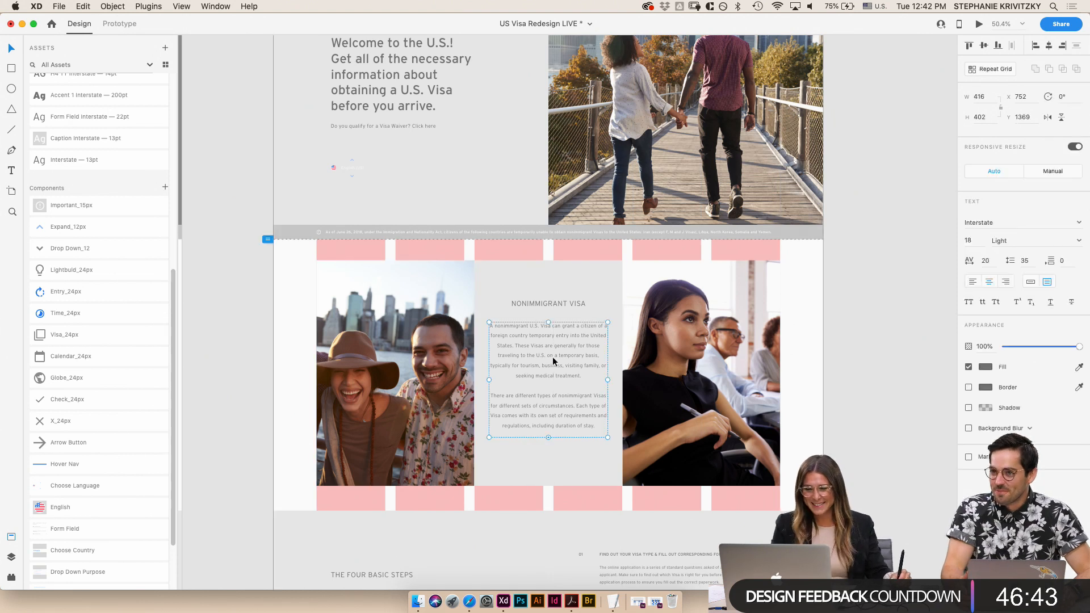
pyautogui.moveTo(609, 378); pyautogui.dragTo(591, 379)
pyautogui.moveTo(541, 438); pyautogui.dragTo(541, 452)
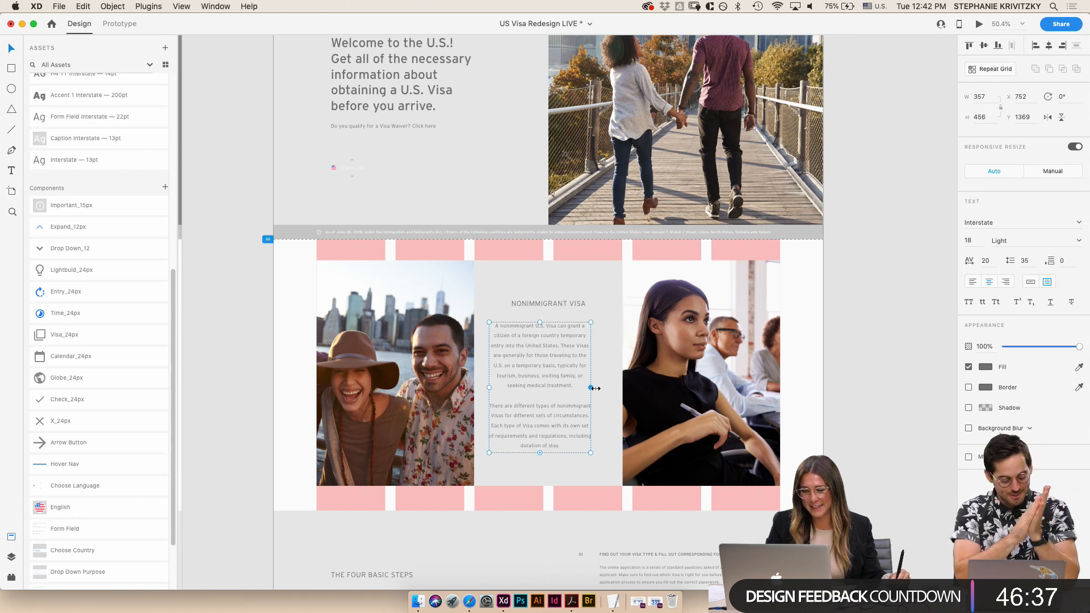
pyautogui.moveTo(591, 388)
pyautogui.mouseDown()
pyautogui.moveTo(601, 388)
pyautogui.moveTo(573, 391)
pyautogui.mouseUp()
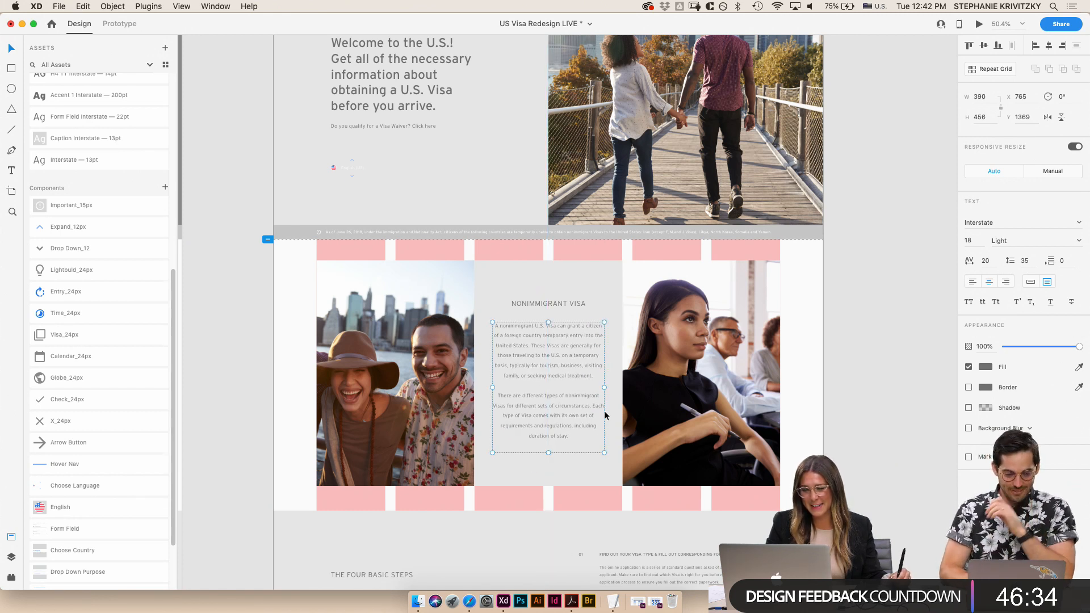
pyautogui.click(841, 373)
# - Select the grey image placeholder beside the Photos & Documents text in section 03
pyautogui.hscroll(-3, 775, 479)
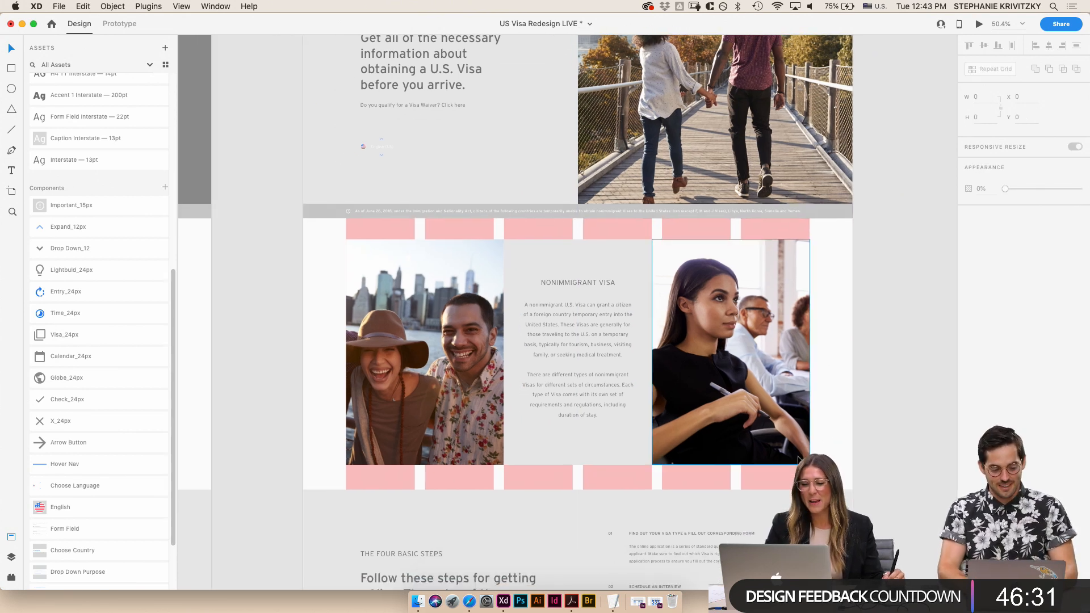
pyautogui.scroll(-10, 780, 496)
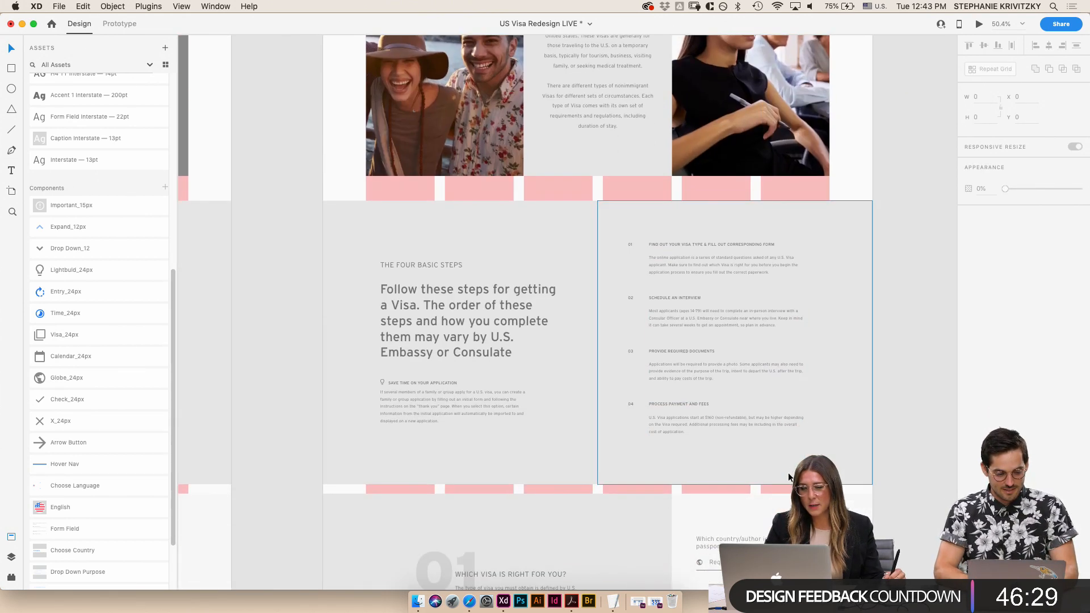
pyautogui.scroll(-1, 785, 509)
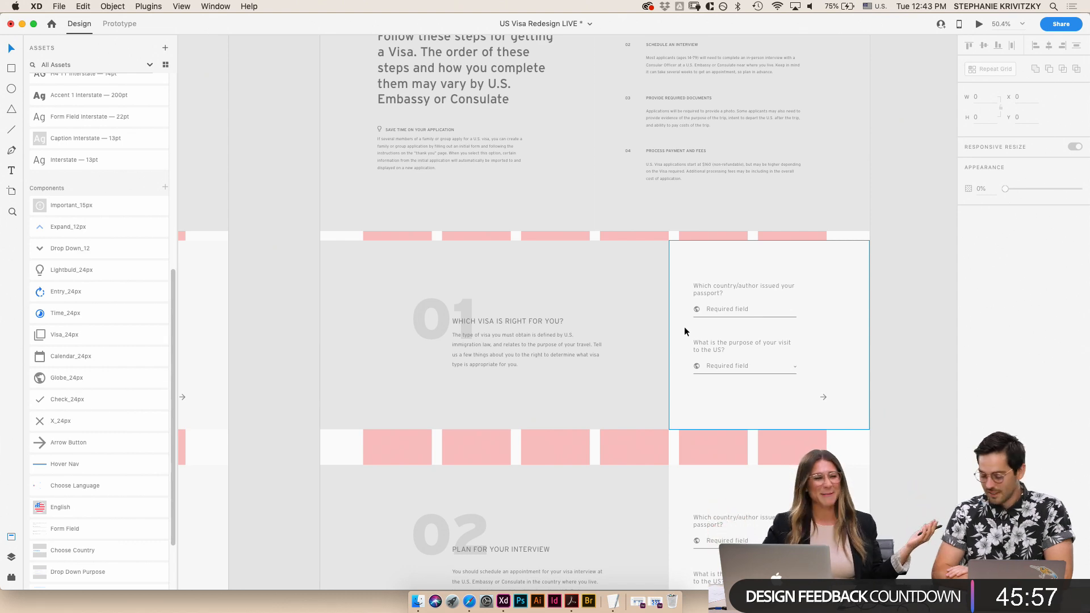
pyautogui.scroll(-15, 683, 326)
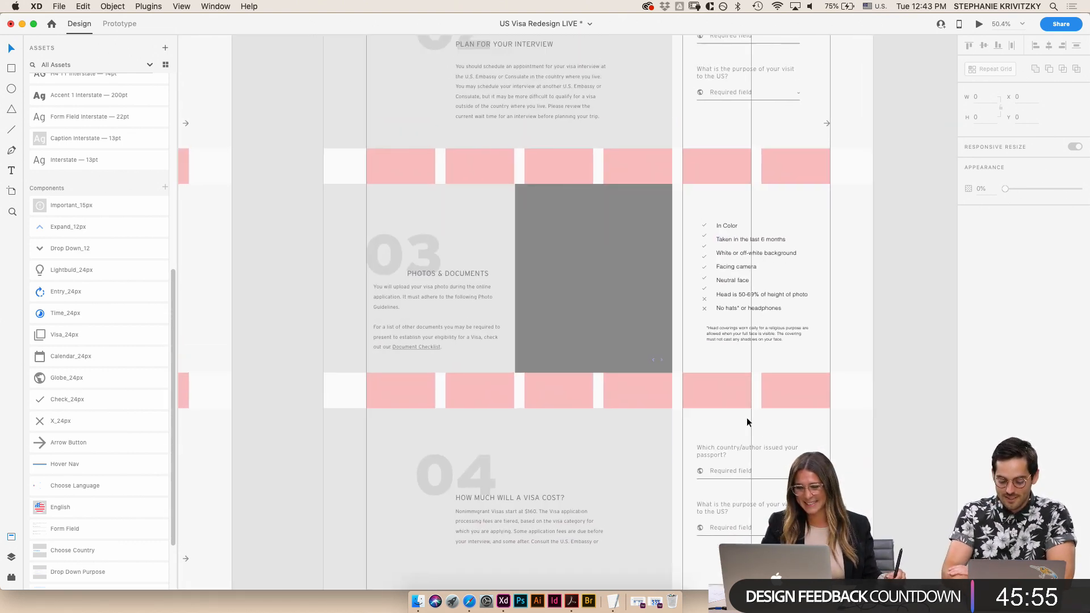
pyautogui.click(601, 274)
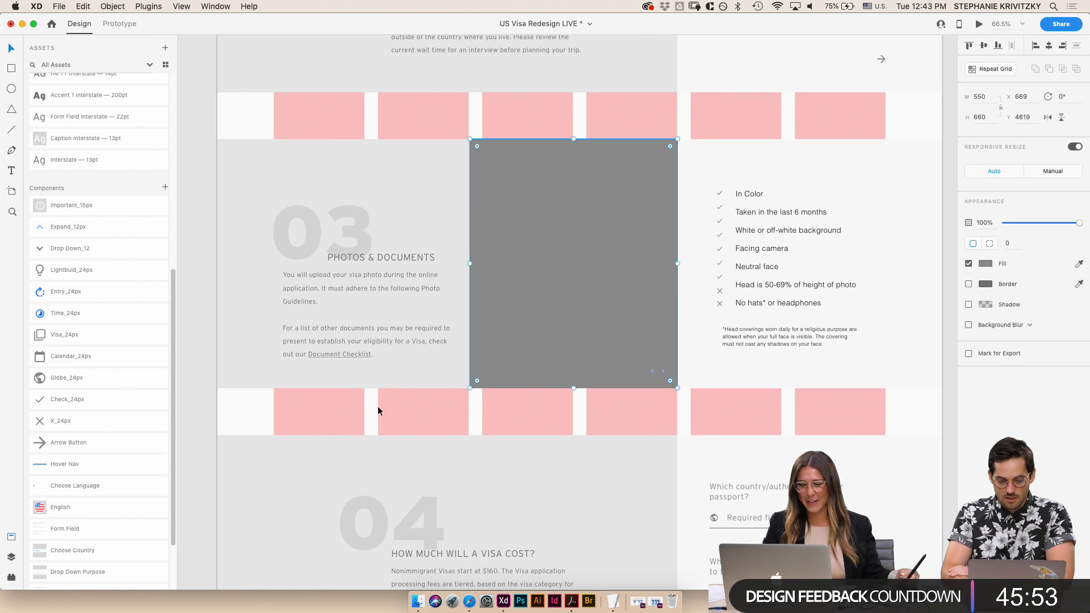
pyautogui.scroll(-3, 388, 409)
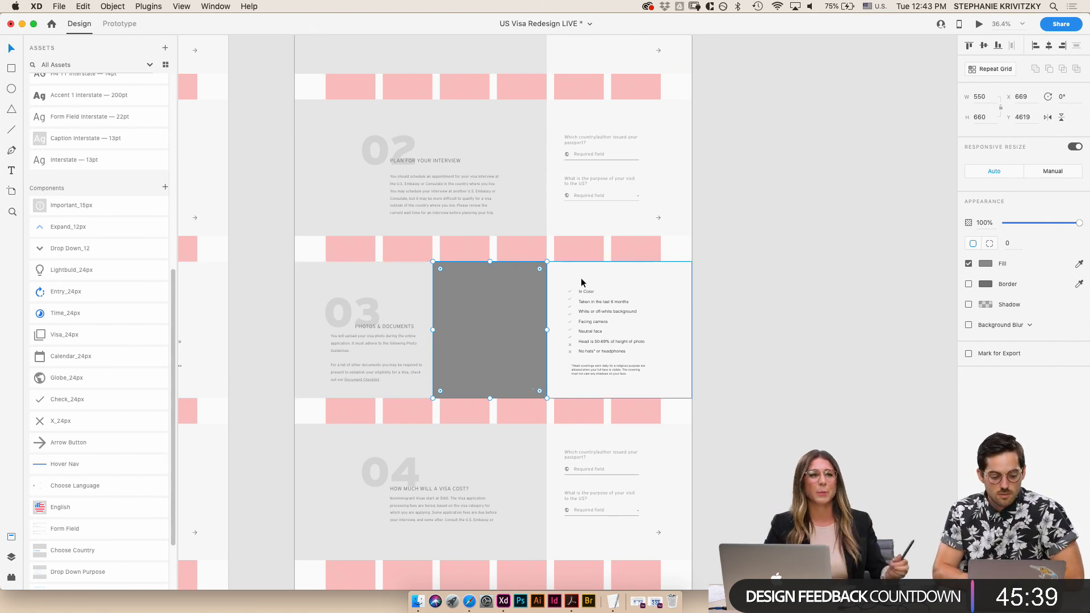
pyautogui.scroll(3, 449, 500)
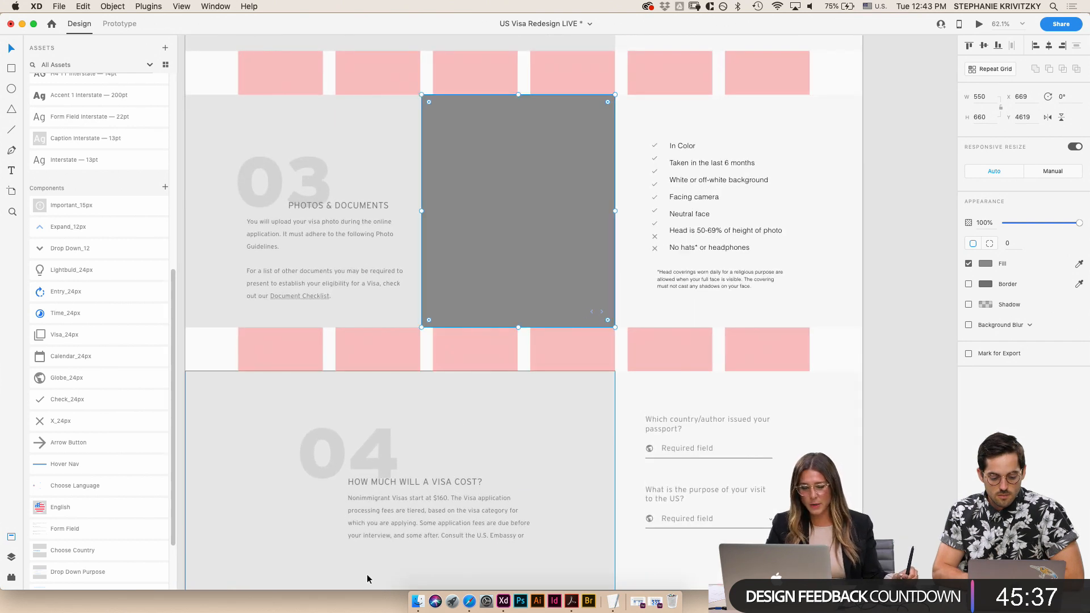
# - Switch to Finder and preview the portrait candidates in the Images folder, including AdobeStock_141147472.jpeg, AdobeStock_197390572.jpeg, AdobeStock_197116370.jpeg and AdobeStock_242000419.jpeg
pyautogui.click(418, 601)
pyautogui.press('Down')
pyautogui.press('Down')
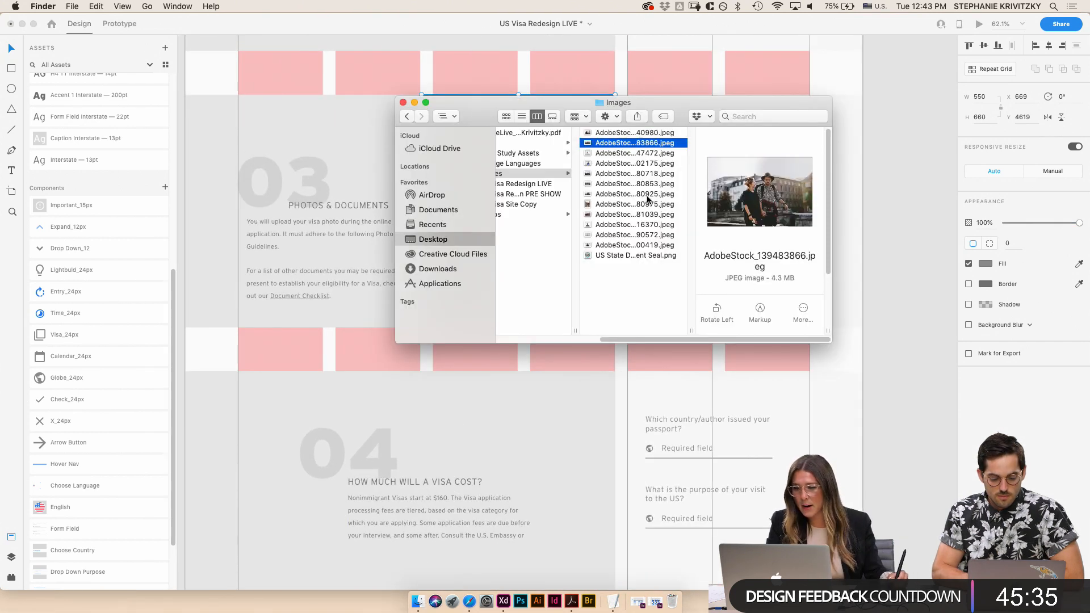
pyautogui.press('space')
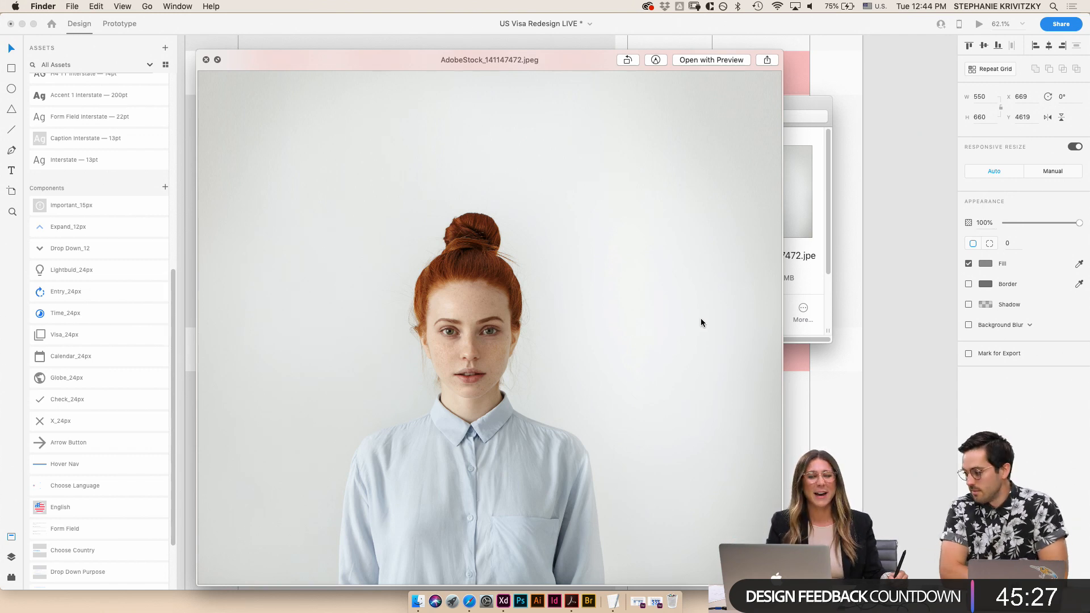
pyautogui.press('space')
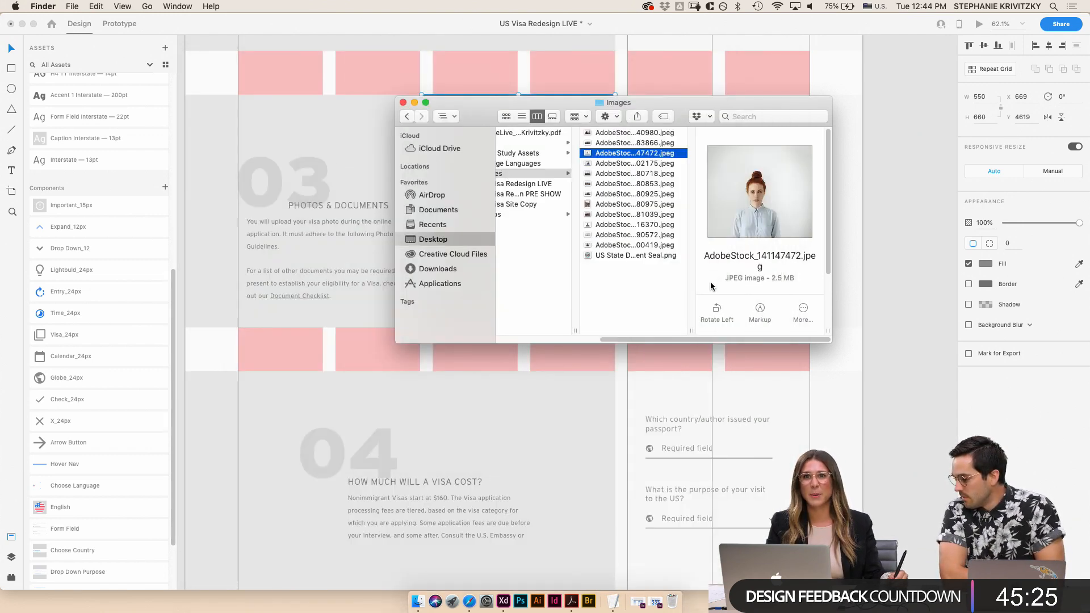
pyautogui.click(684, 236)
pyautogui.press('space')
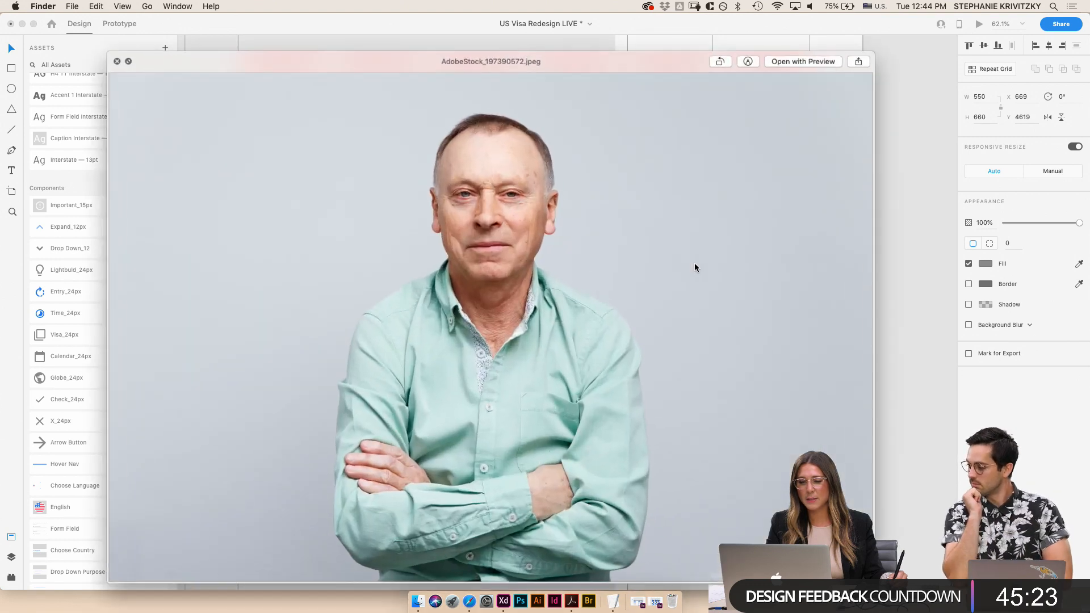
pyautogui.press('Down')
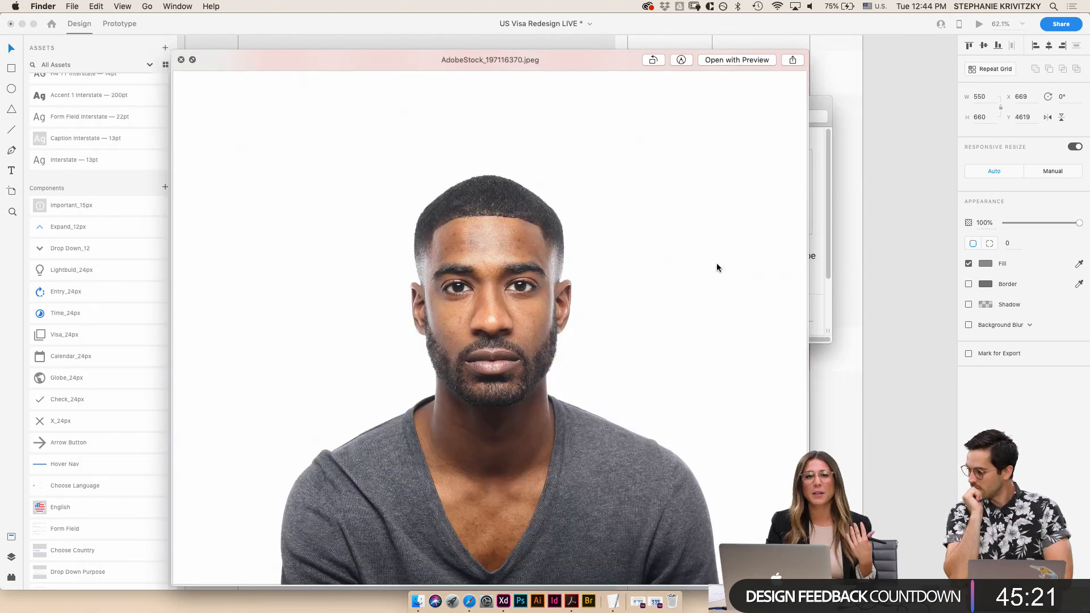
pyautogui.press('Down')
pyautogui.press('Down')
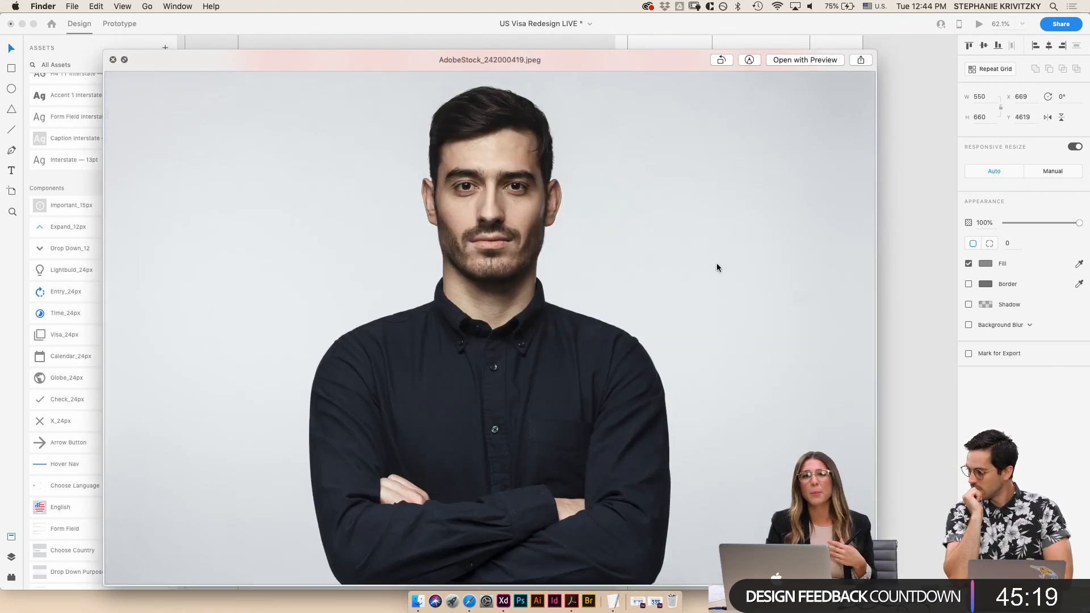
pyautogui.press('space')
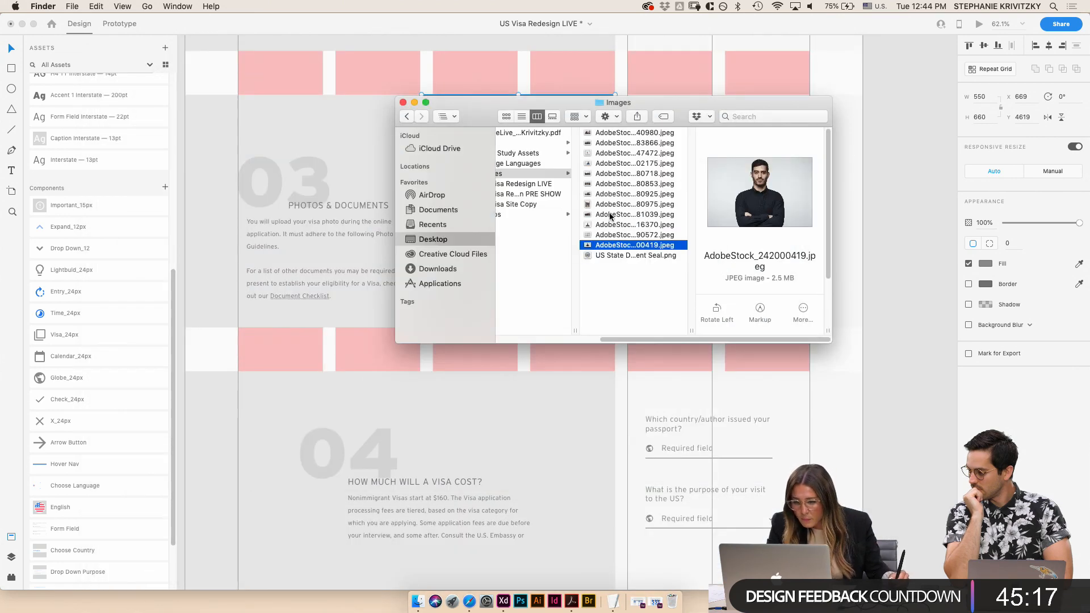
# - Preview AdobeStock_169502175.jpeg in the Images folder and fill the grey placeholder in section 03 with it
pyautogui.click(598, 165)
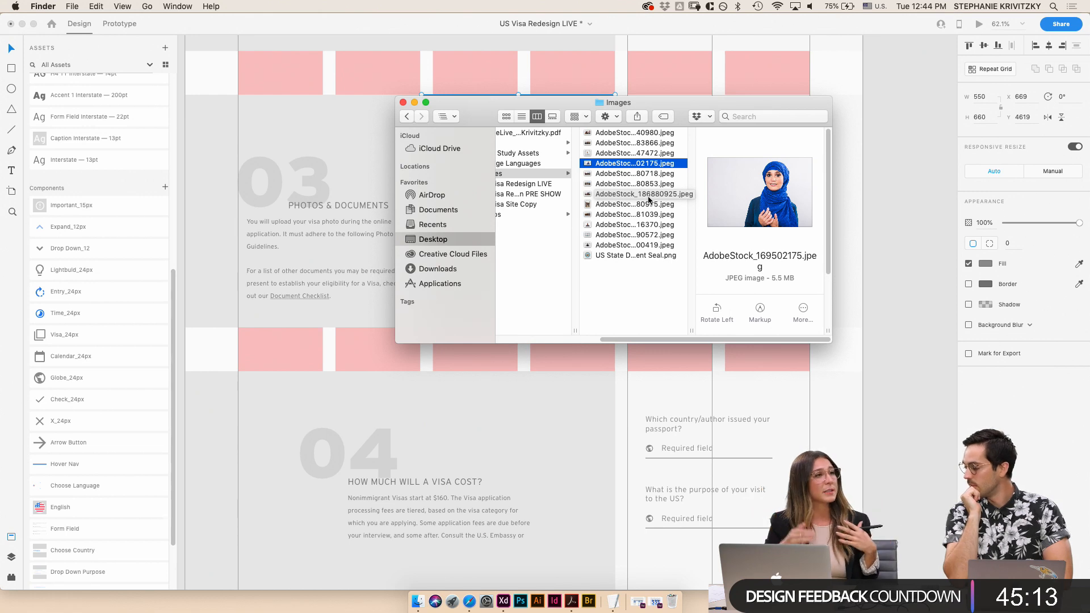
pyautogui.press('space')
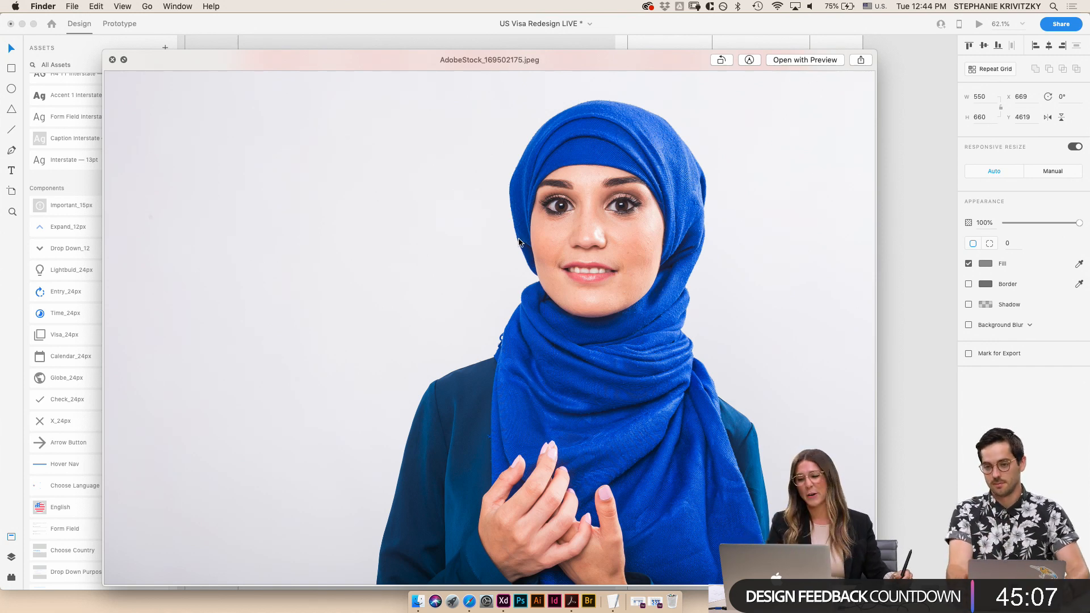
pyautogui.press('space')
pyautogui.moveTo(488, 116); pyautogui.dragTo(571, 347)
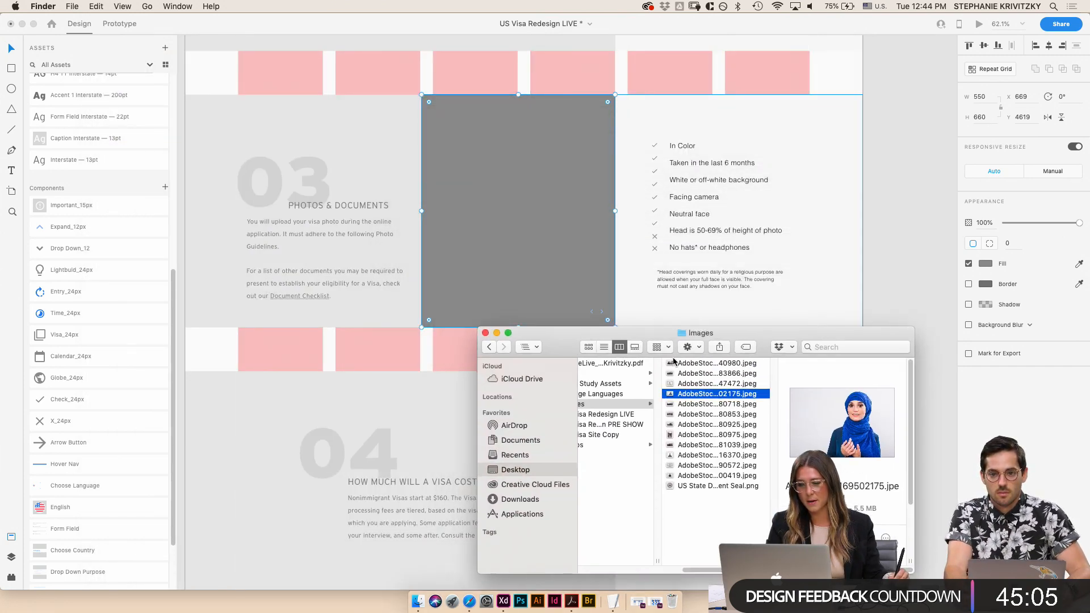
pyautogui.moveTo(674, 396); pyautogui.dragTo(517, 210)
# - Enlarge the headscarf portrait within its section 03 frame and reposition it so the woman's face is centred
pyautogui.doubleClick(529, 242)
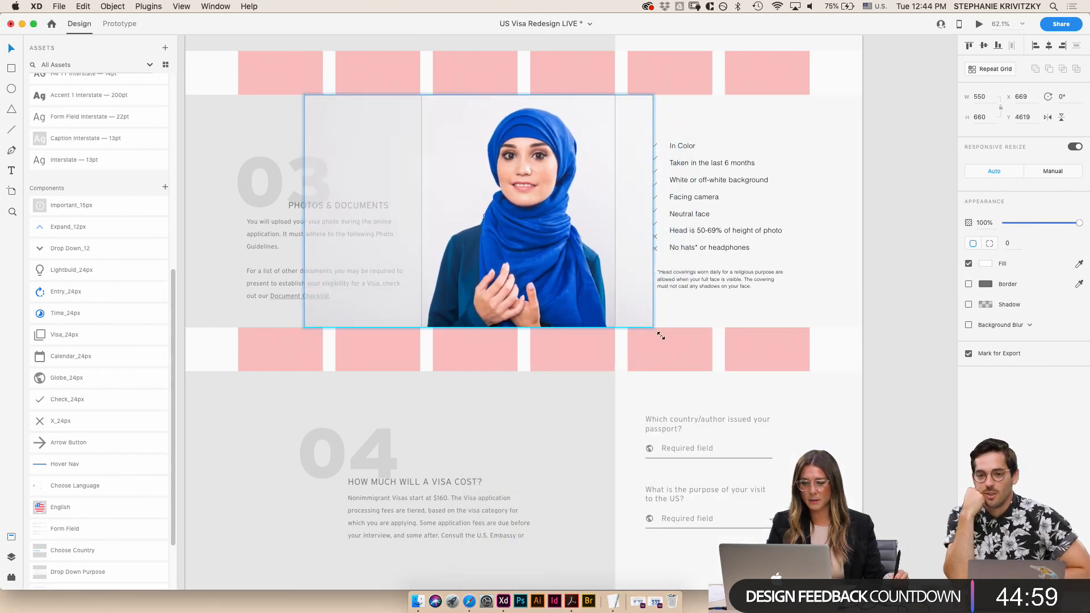
pyautogui.moveTo(653, 328); pyautogui.dragTo(744, 401)
pyautogui.moveTo(559, 247); pyautogui.dragTo(499, 249)
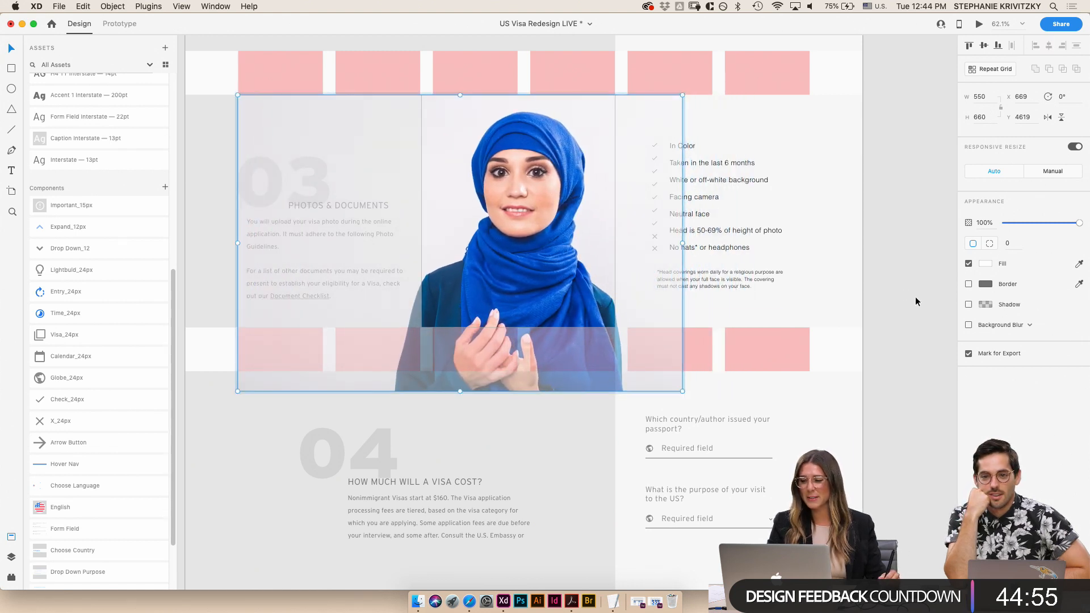
pyautogui.click(835, 308)
# - Review the rest of the Photography artboard down to the footer and back up to the hero section
pyautogui.scroll(-5, 868, 353)
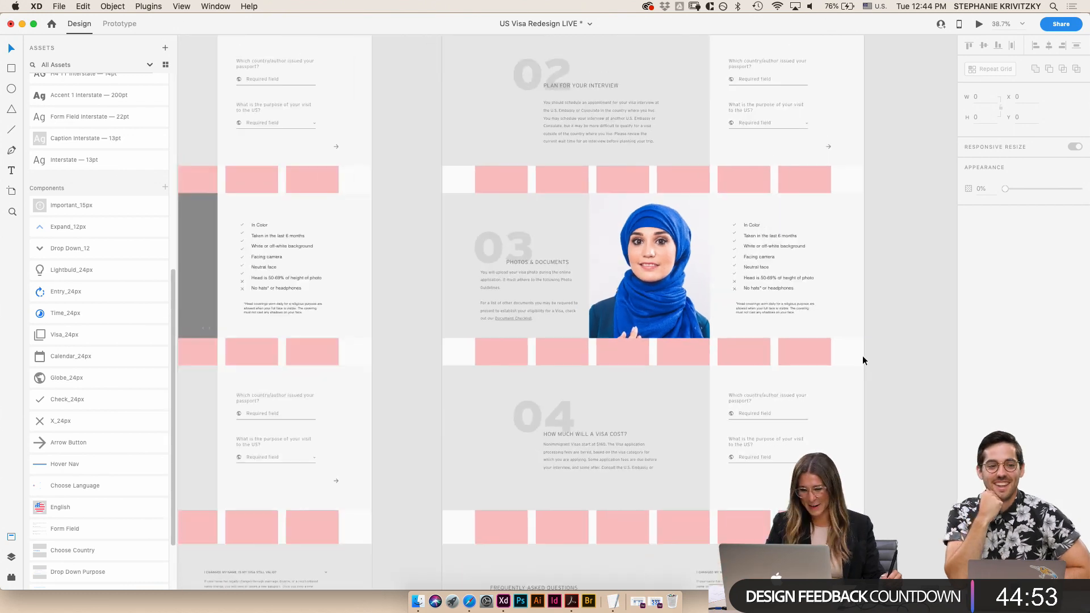
pyautogui.scroll(-5, 863, 373)
pyautogui.scroll(-4, 905, 444)
pyautogui.hscroll(2, 905, 444)
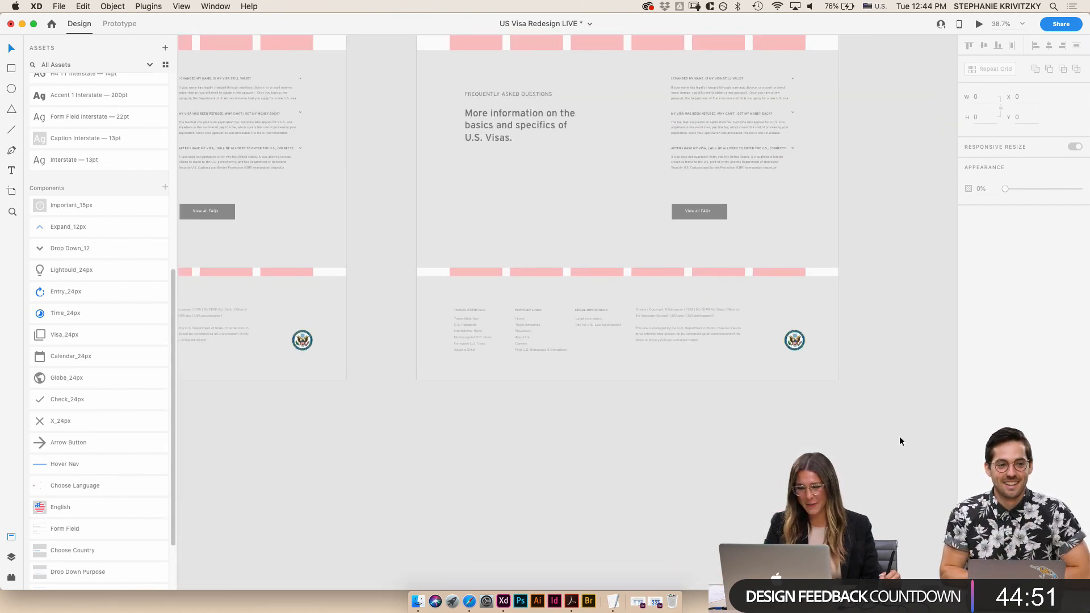
pyautogui.scroll(2, 899, 436)
pyautogui.scroll(15, 896, 437)
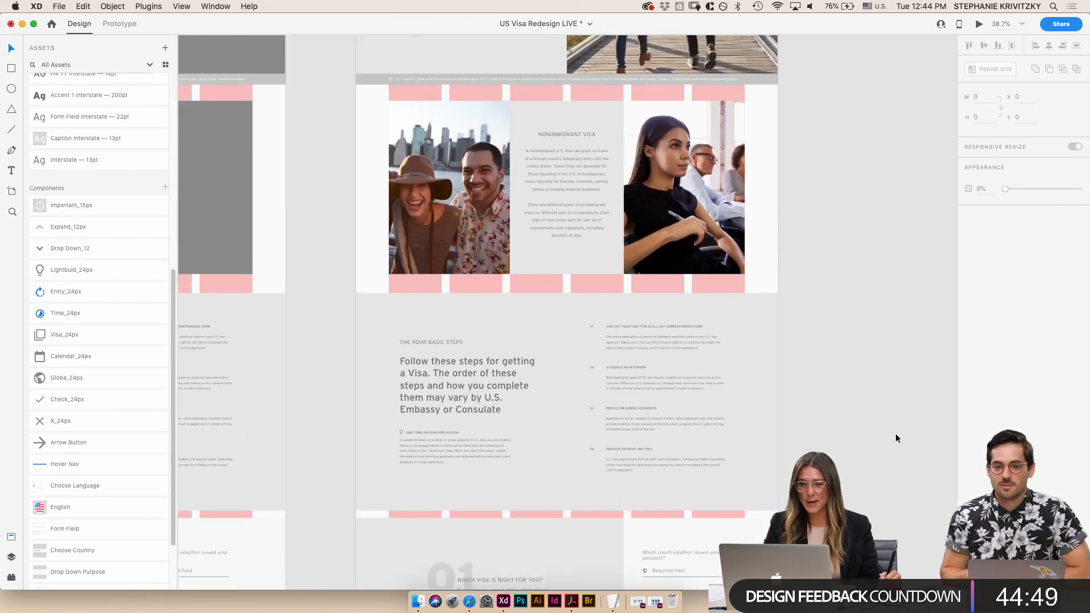
pyautogui.hscroll(3, 404, 180)
pyautogui.scroll(1, 405, 180)
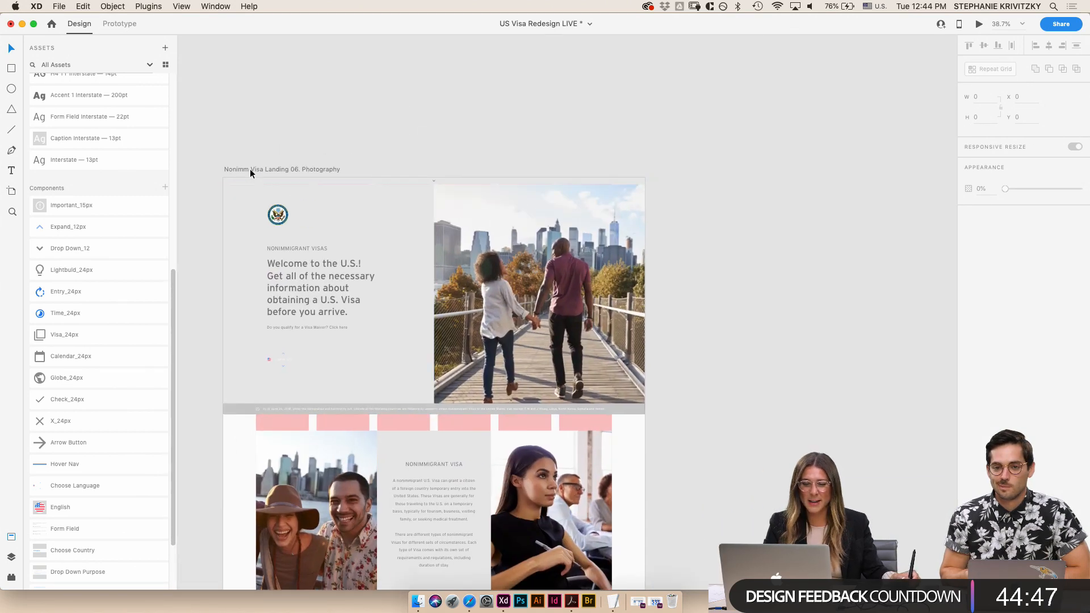
# - Duplicate the Nonimm Visa Landing 06. Photography artboard alongside the original and rename the copy Nonimm Visa Landing 07. Color
pyautogui.click(244, 169)
pyautogui.moveTo(244, 169); pyautogui.dragTo(723, 162)
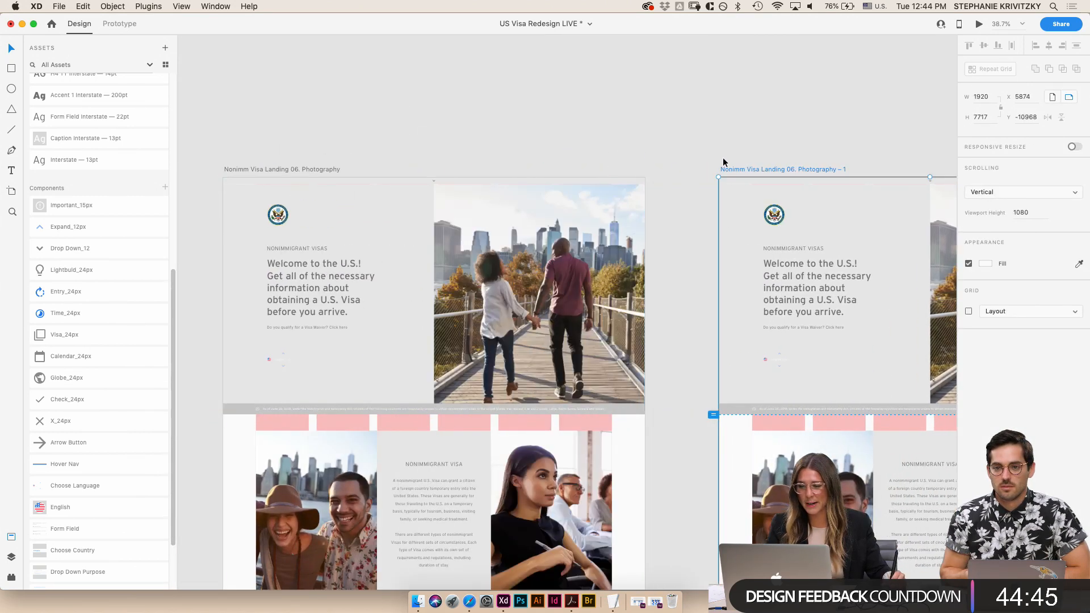
pyautogui.doubleClick(782, 169)
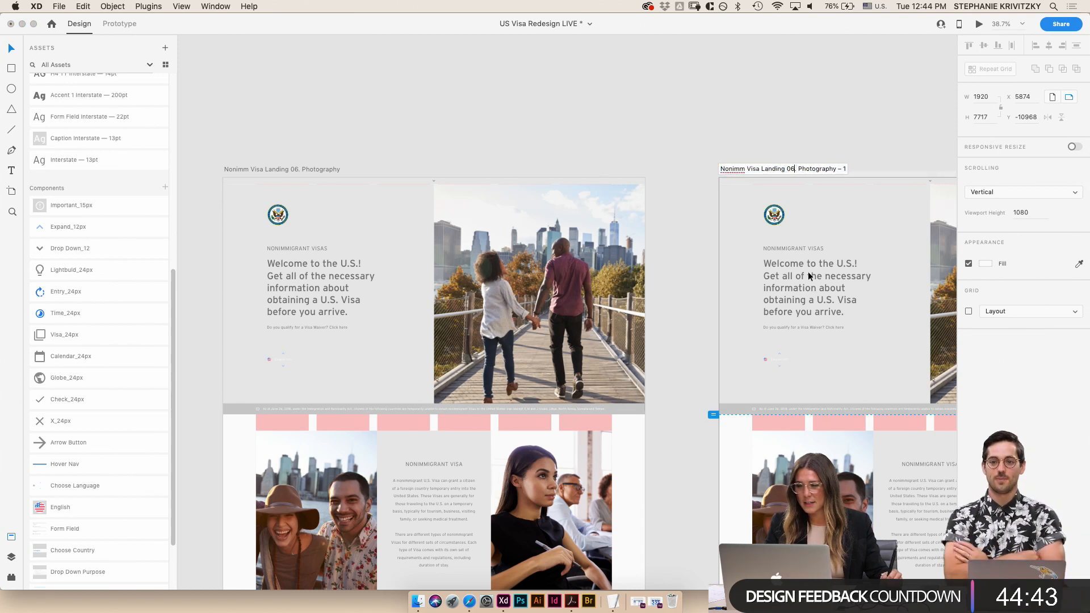
pyautogui.hotkey('shift', 'End')
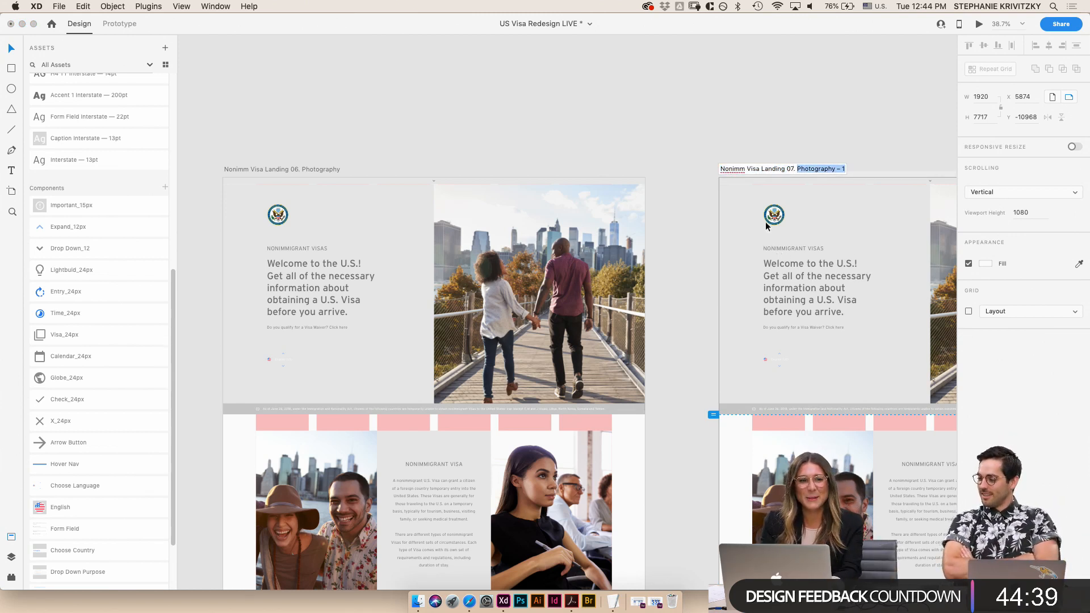
pyautogui.write('Color')
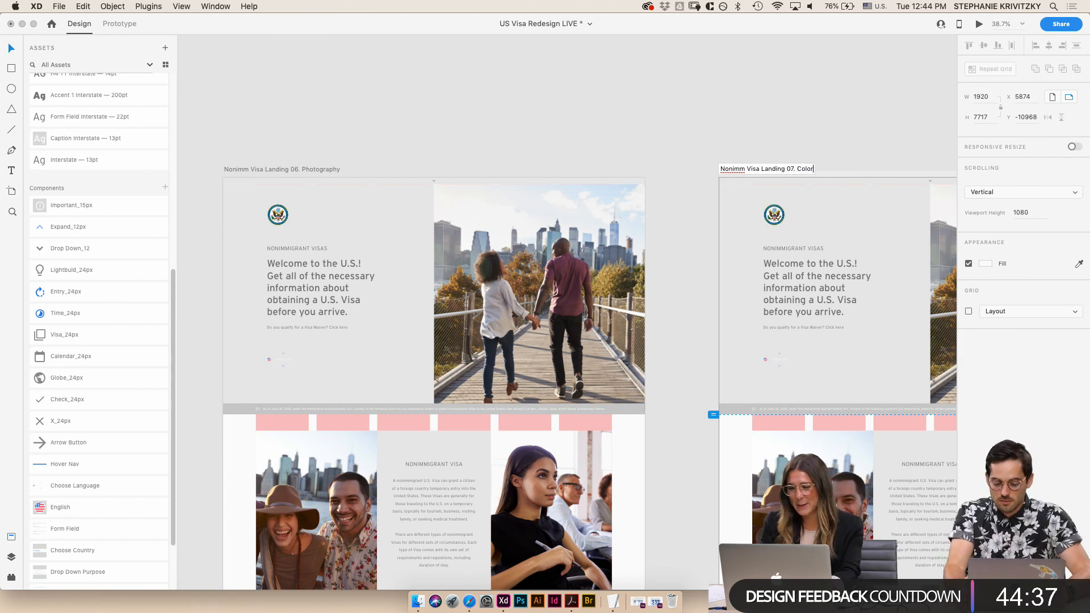
pyautogui.press('Return')
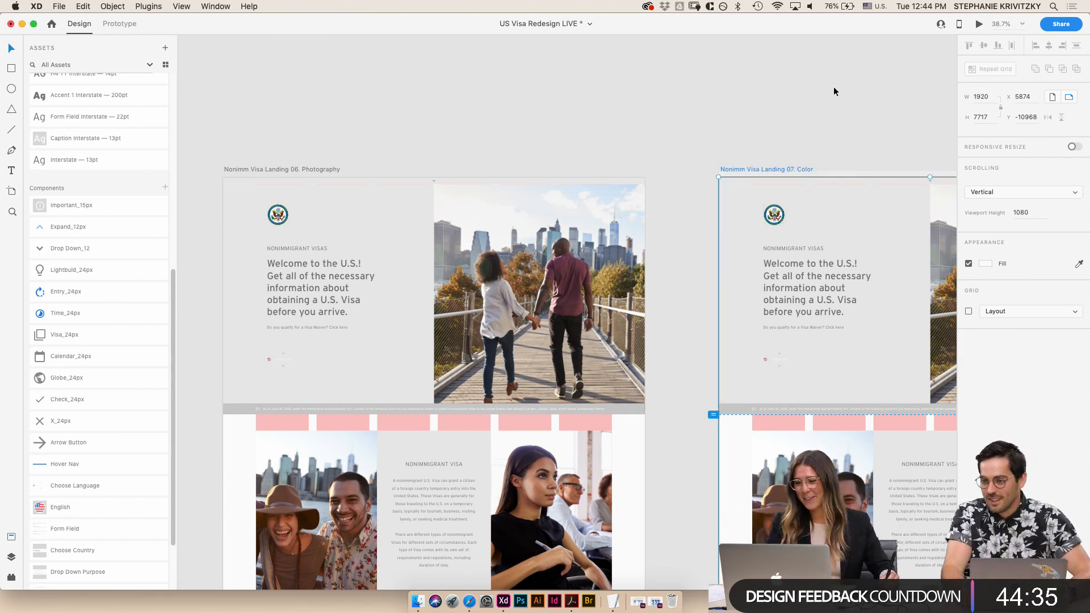
# - Examine the 07. Color artboard from the hero section through the numbered steps and FAQ to the footer, ending back at the hero
pyautogui.hscroll(5, 833, 219)
pyautogui.click(828, 225)
pyautogui.scroll(4, 825, 218)
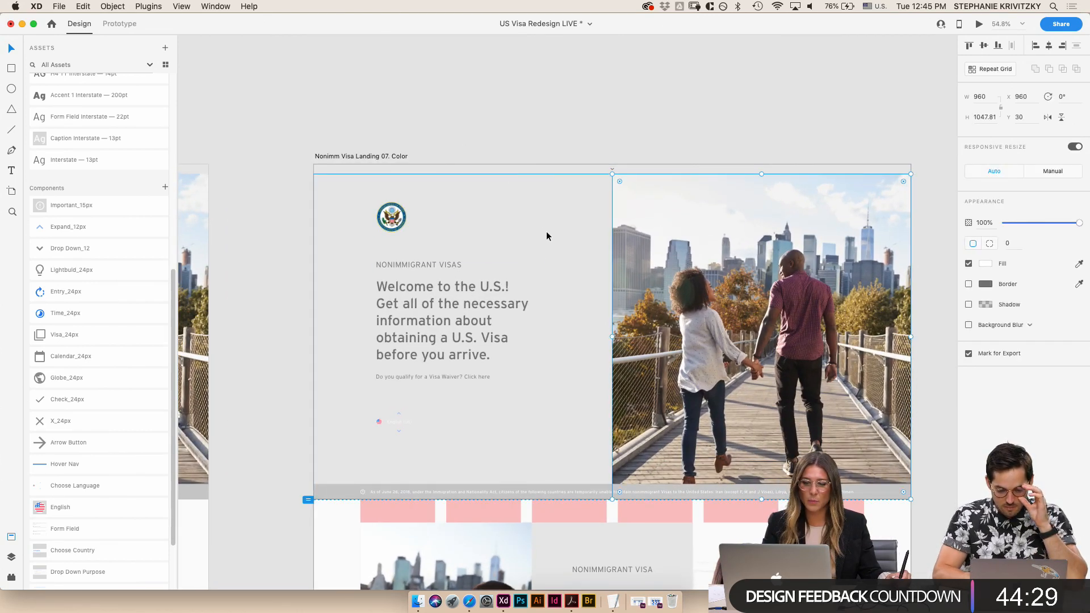
pyautogui.scroll(-3, 515, 162)
pyautogui.scroll(-15, 572, 335)
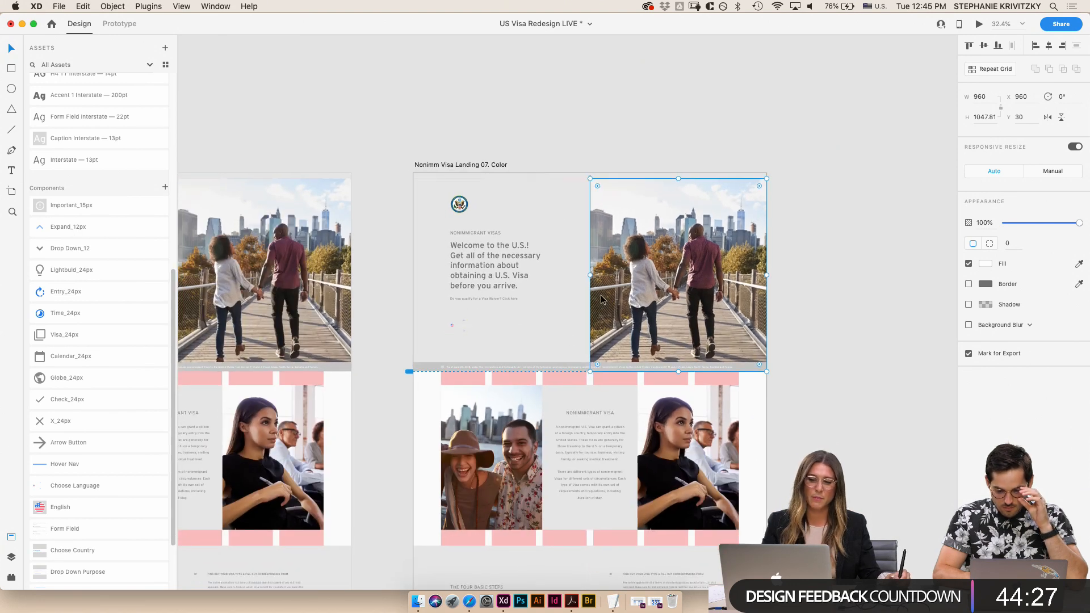
pyautogui.scroll(-4, 718, 391)
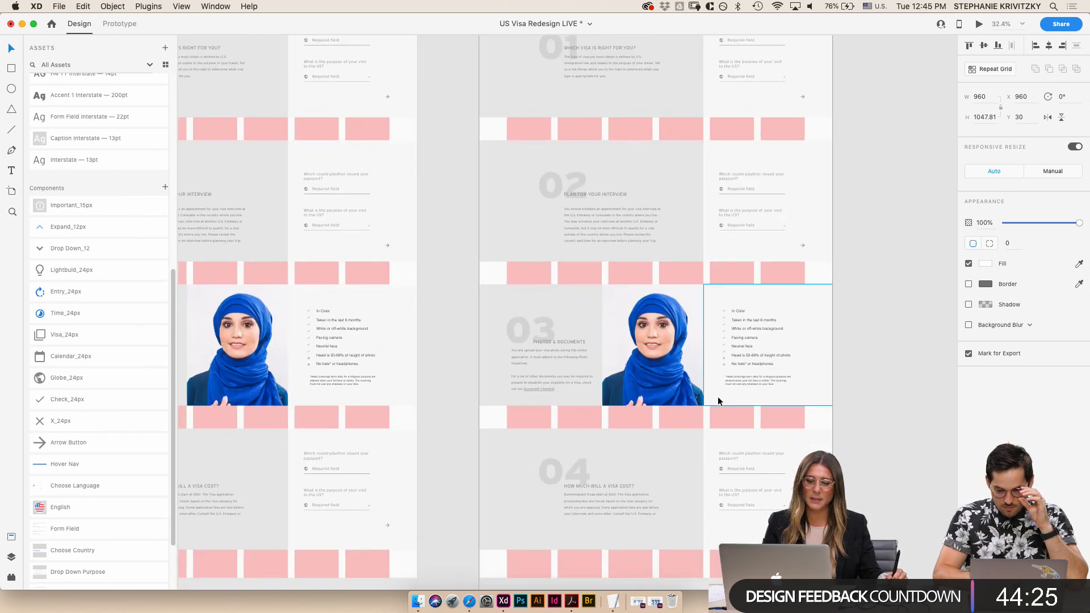
pyautogui.hscroll(2, 718, 397)
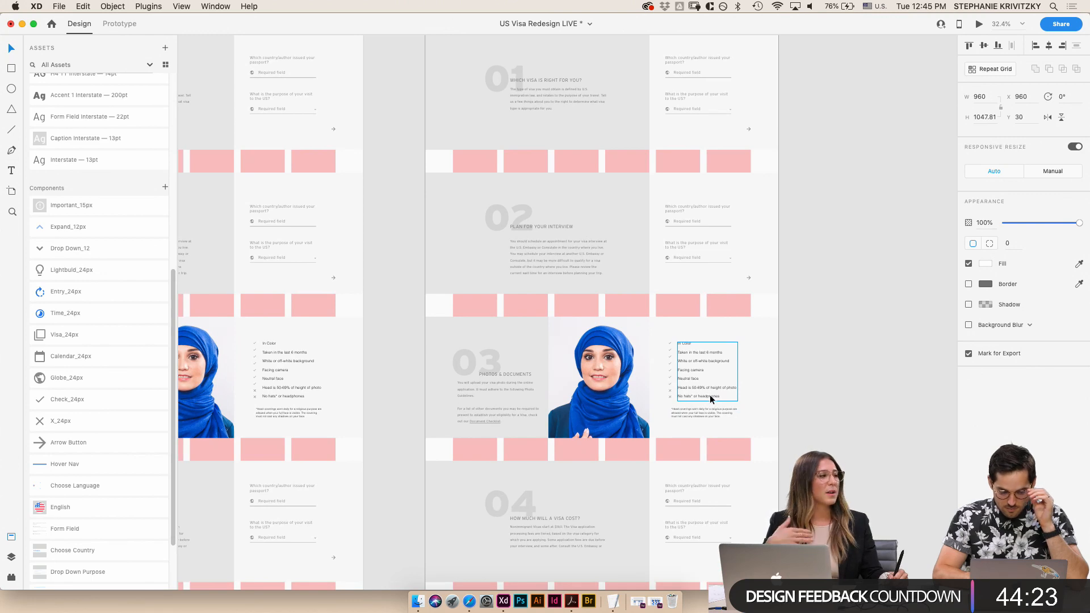
pyautogui.scroll(-6, 703, 403)
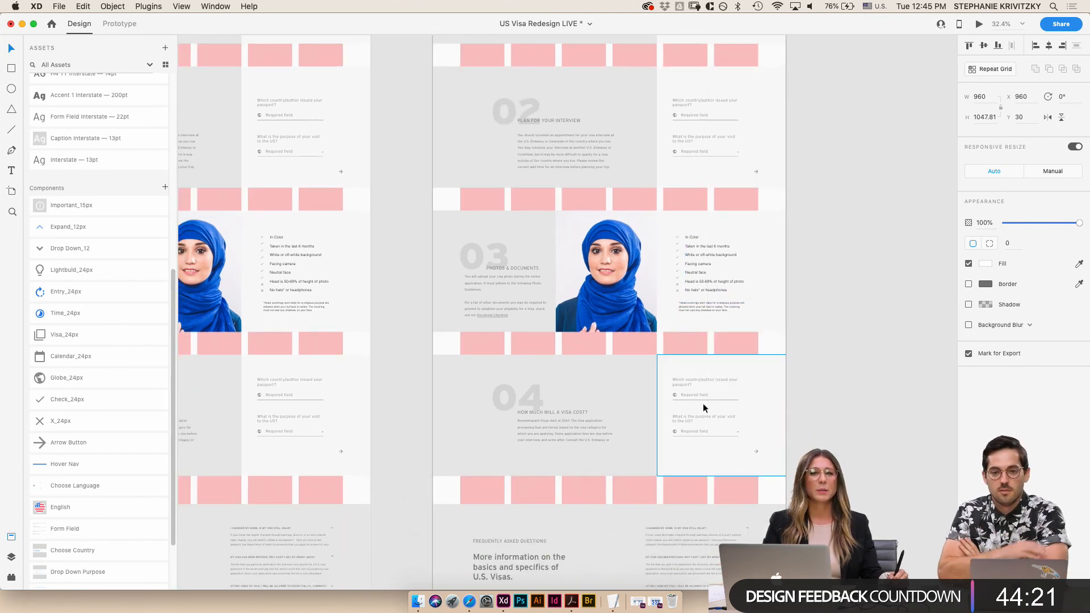
pyautogui.hscroll(-2, 703, 403)
pyautogui.scroll(-3, 732, 408)
pyautogui.hscroll(2, 728, 407)
pyautogui.scroll(2, 728, 407)
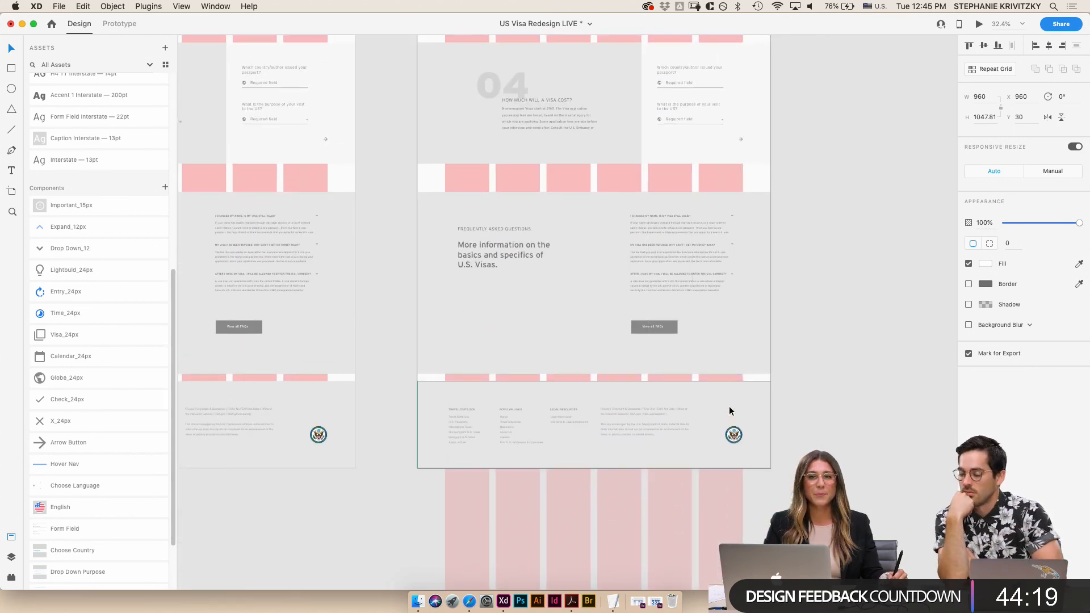
pyautogui.scroll(10, 728, 407)
pyautogui.scroll(10, 727, 400)
pyautogui.scroll(3, 727, 398)
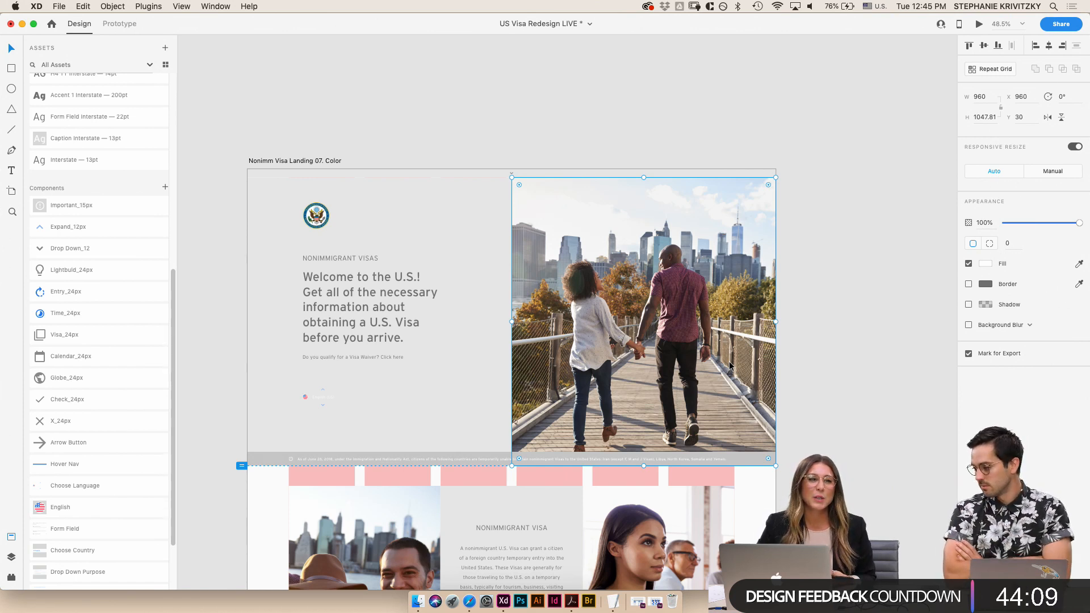
# - Fill the thin bar above the hero section of the 07. Color artboard with the saved blue #1C3FFD
pyautogui.click(267, 181)
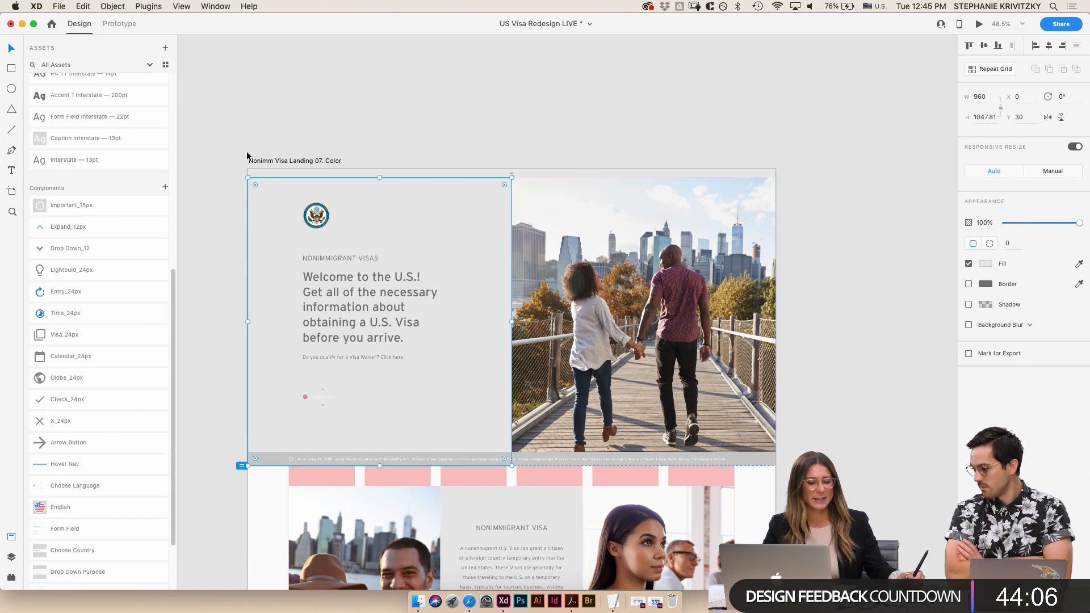
pyautogui.click(279, 175)
pyautogui.scroll(2, 82, 275)
pyautogui.scroll(10, 125, 314)
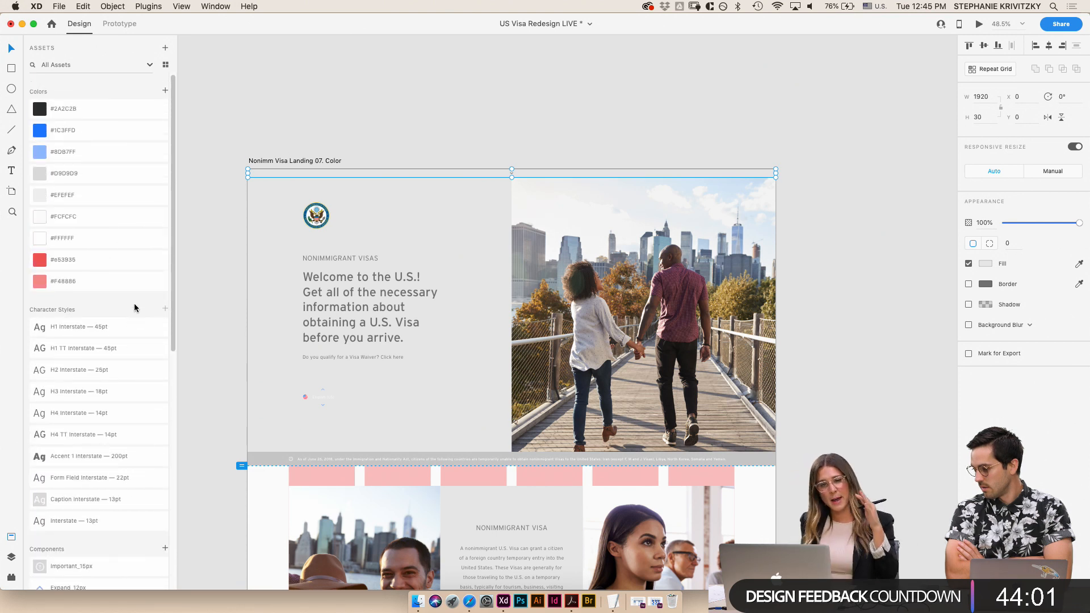
pyautogui.click(45, 132)
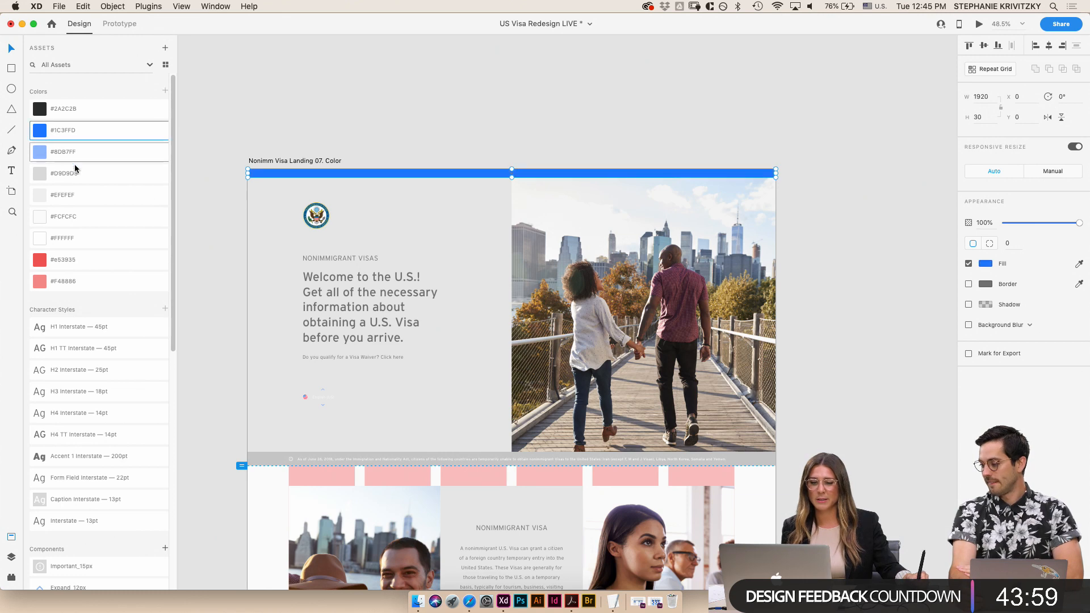
pyautogui.click(511, 129)
# - Try the near-white #FCFCFC on the small chevron in the blue top bar
pyautogui.scroll(5, 506, 157)
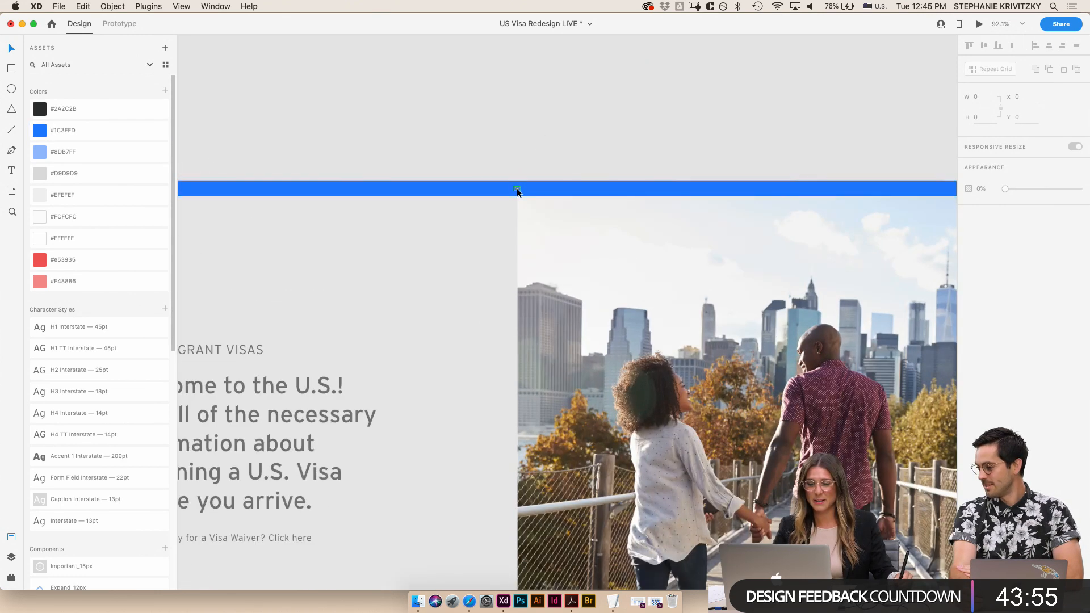
pyautogui.click(518, 188)
pyautogui.click(55, 216)
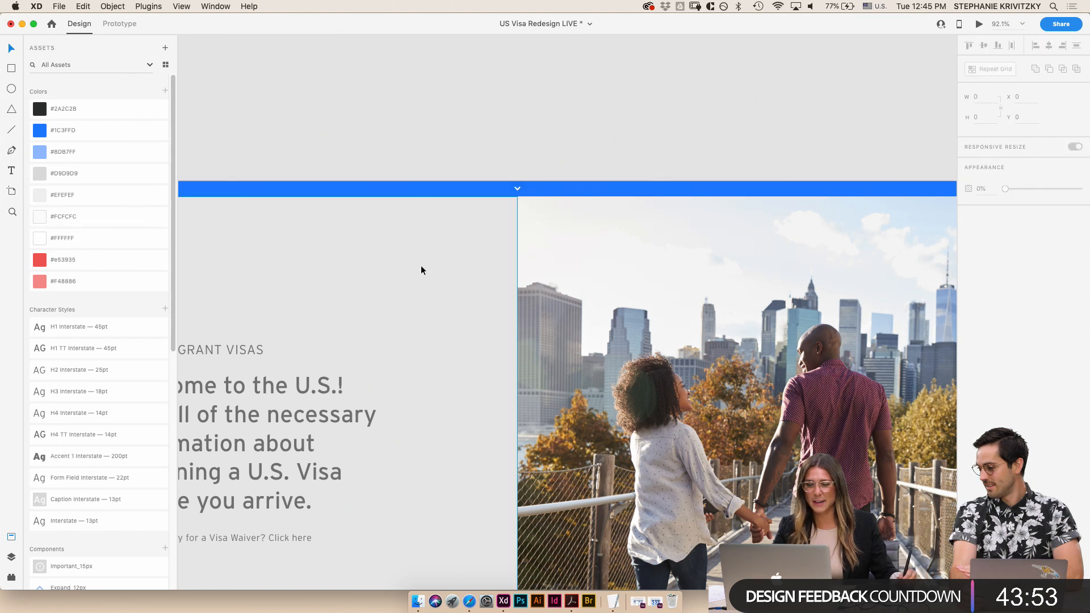
pyautogui.click(508, 189)
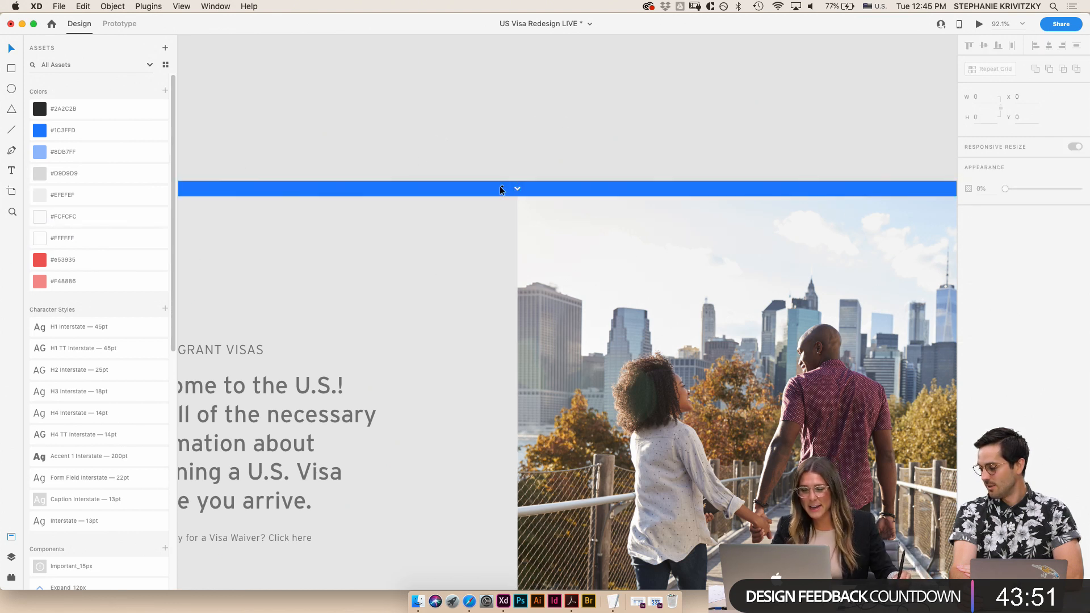
pyautogui.click(517, 188)
pyautogui.click(50, 215)
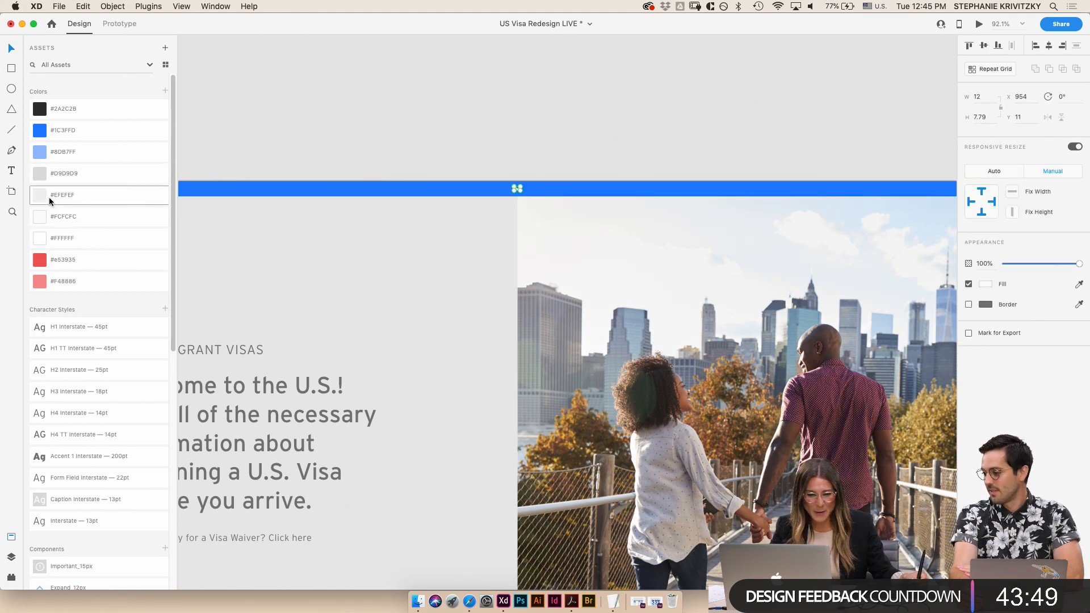
pyautogui.click(305, 149)
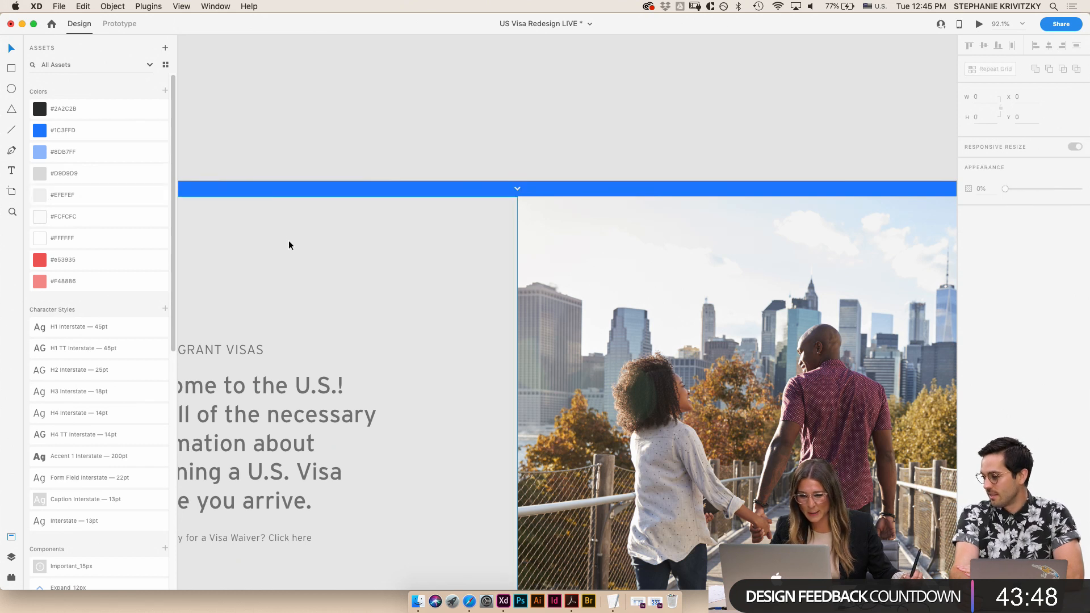
# - Recolor the chevron in the blue top bar with the saved light blue
pyautogui.click(517, 188)
pyautogui.click(50, 149)
pyautogui.click(357, 138)
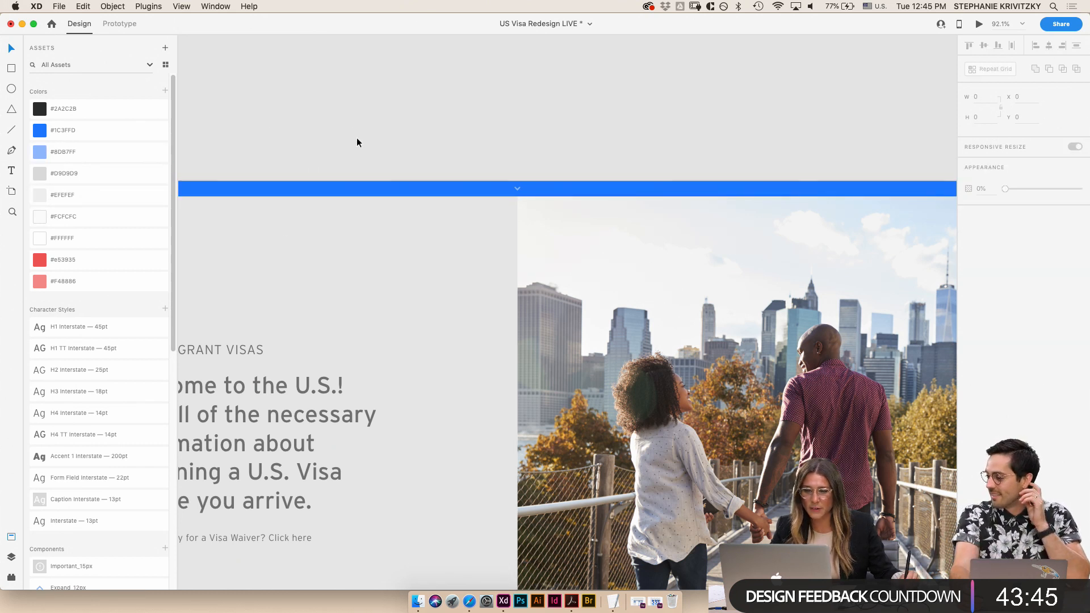
# - Fill the hero's text panel beside the couple photo with the saved blue #1C3FFD
pyautogui.scroll(-3, 583, 337)
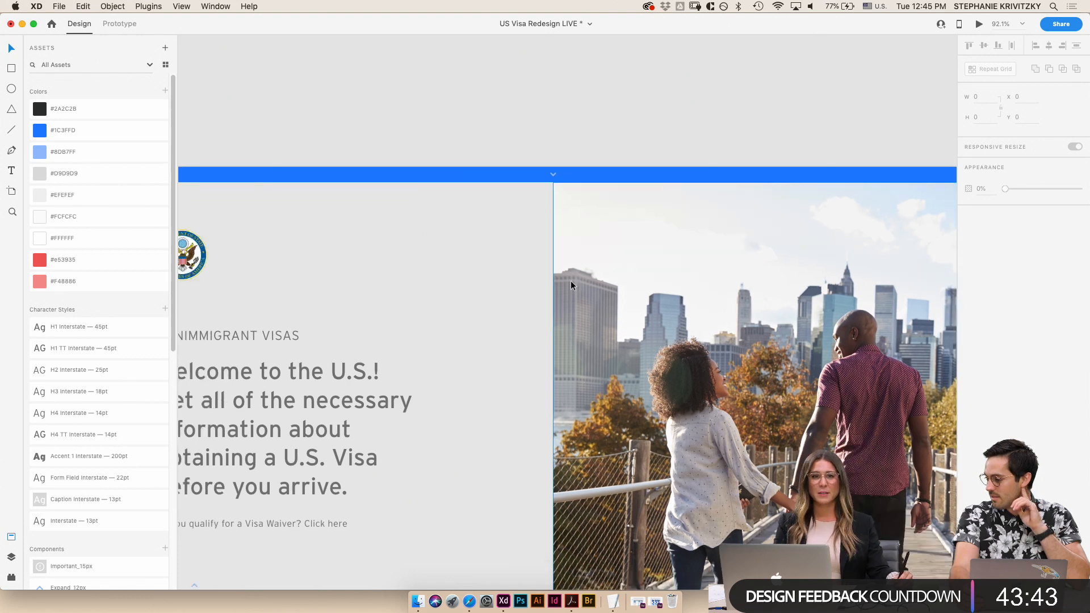
pyautogui.scroll(-3, 536, 247)
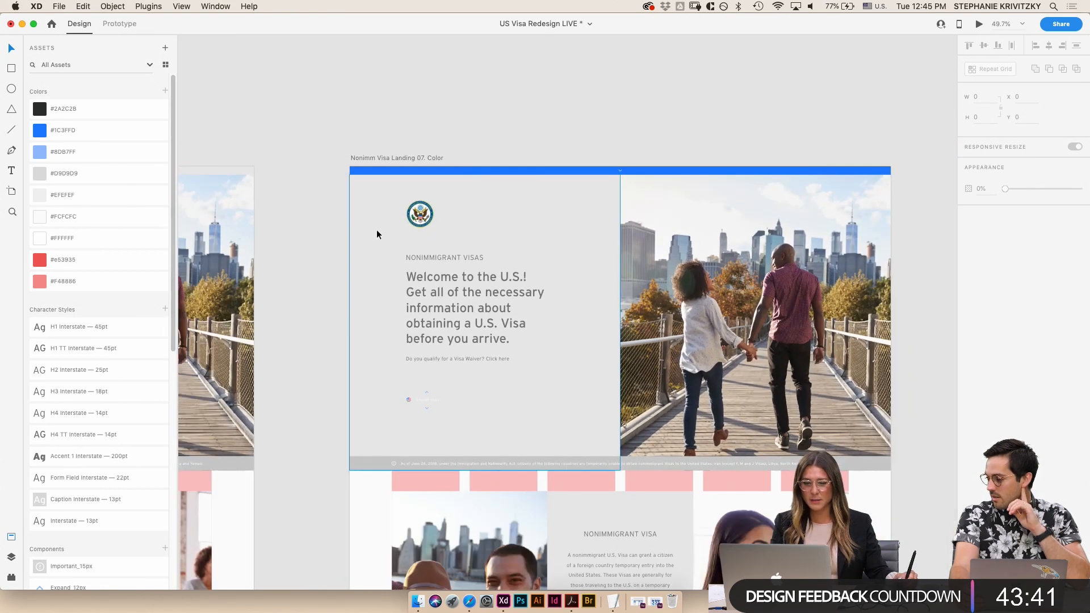
pyautogui.click(398, 233)
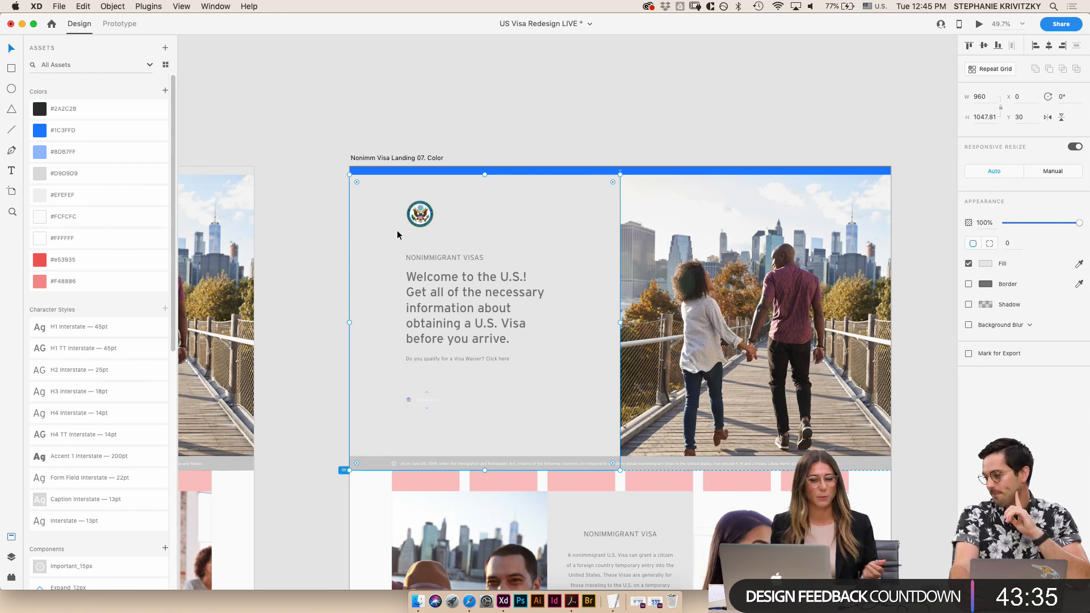
pyautogui.click(60, 131)
pyautogui.click(500, 131)
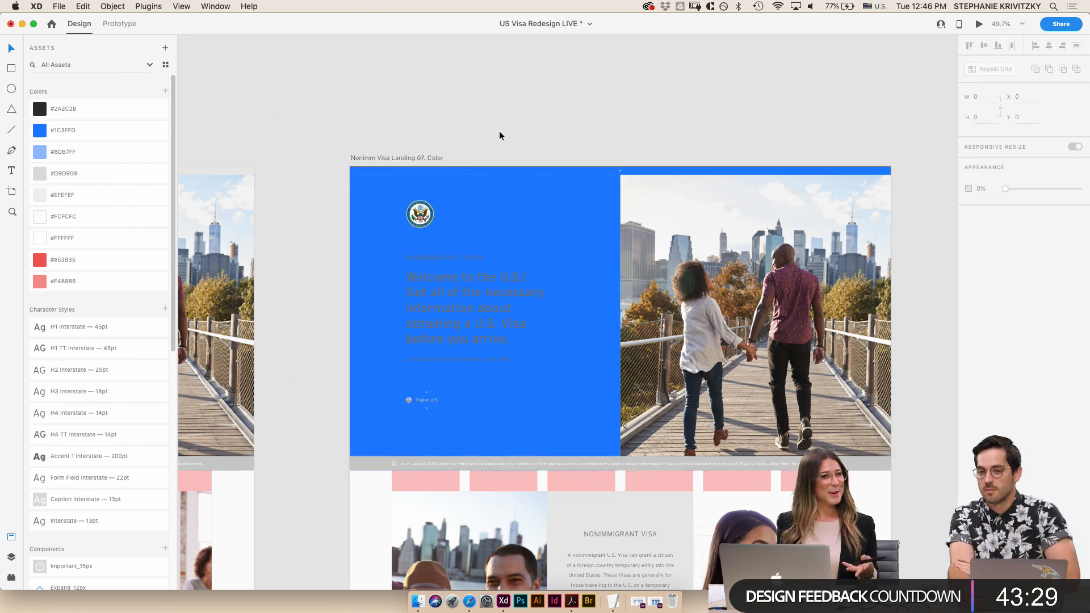
# - Color the hero headline #FCFCFC and the NONIMMIGRANT VISAS label above it #EFEFEF
pyautogui.click(453, 293)
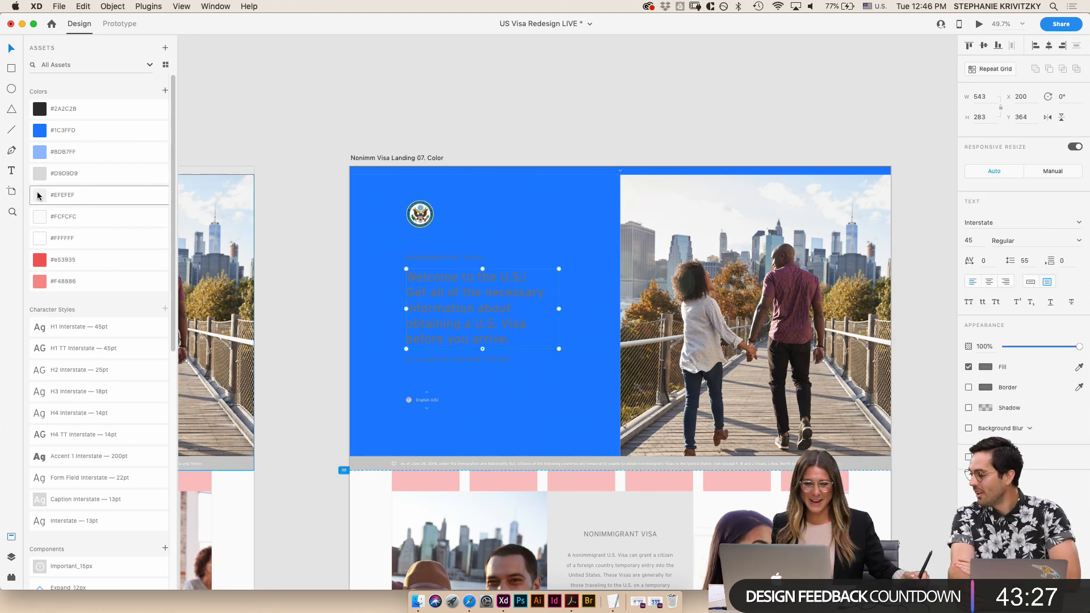
pyautogui.click(74, 222)
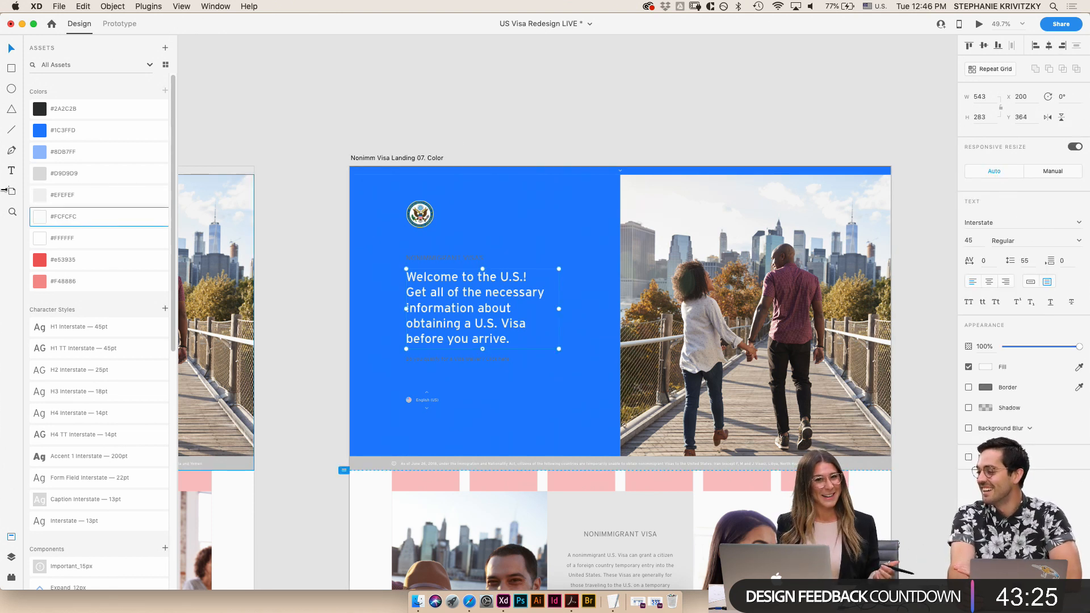
pyautogui.click(488, 258)
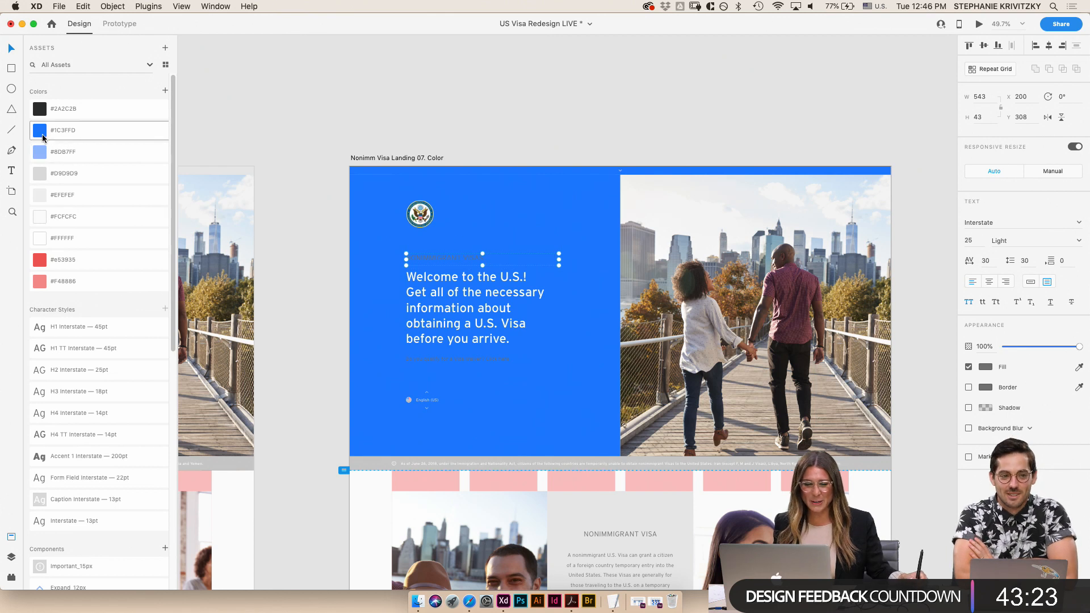
pyautogui.click(80, 200)
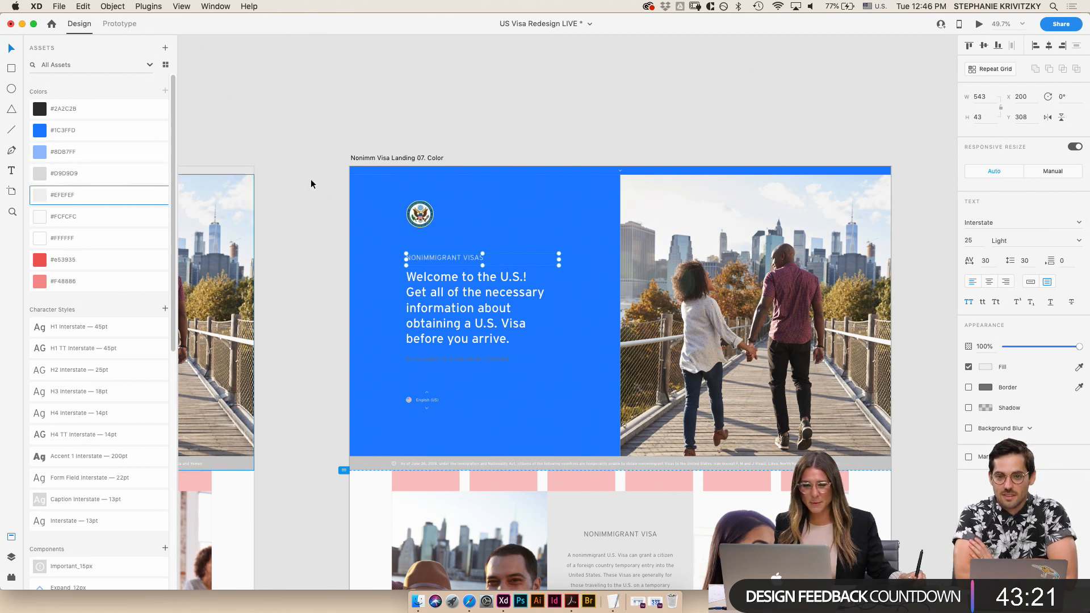
pyautogui.click(293, 200)
# - Try the saved light blue on the hero's NONIMMIGRANT VISAS label
pyautogui.click(422, 262)
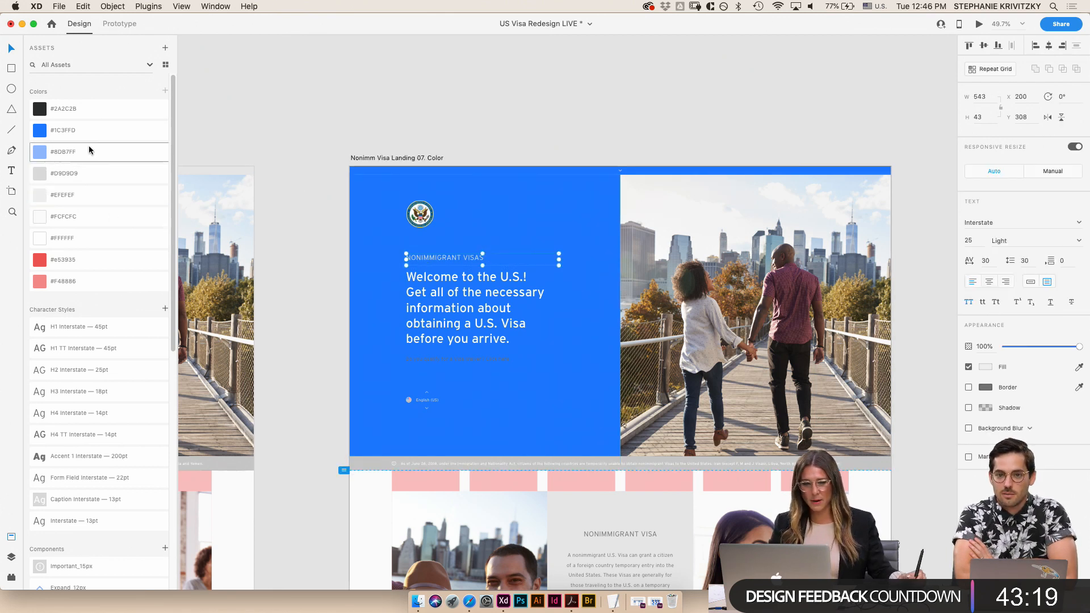
pyautogui.click(89, 146)
pyautogui.scroll(5, 510, 285)
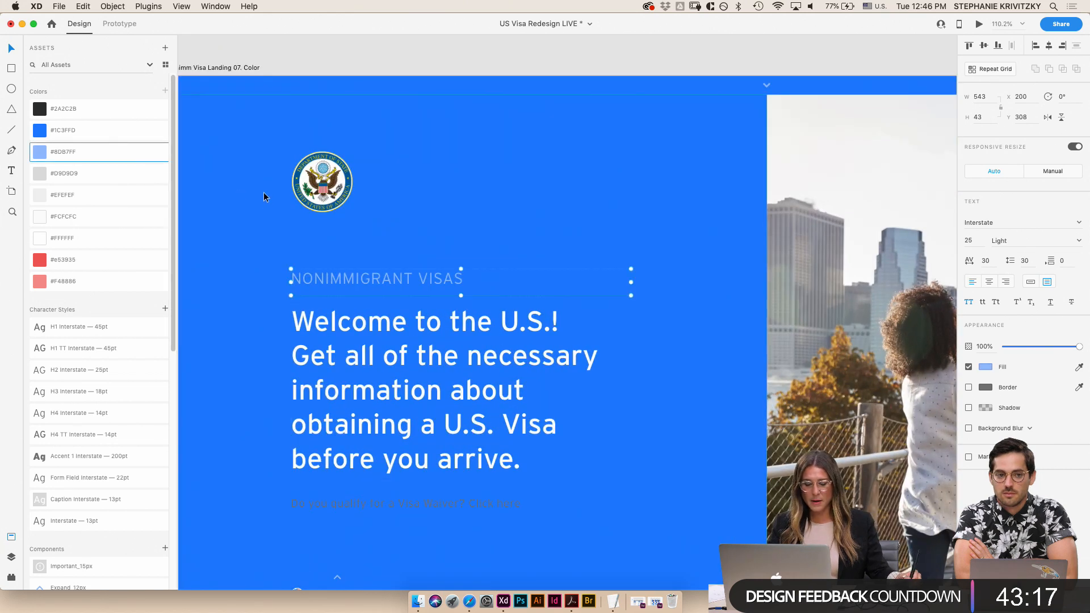
pyautogui.click(266, 215)
# - Set the hero's NONIMMIGRANT VISAS label to the near-white #FCFCFC
pyautogui.click(389, 283)
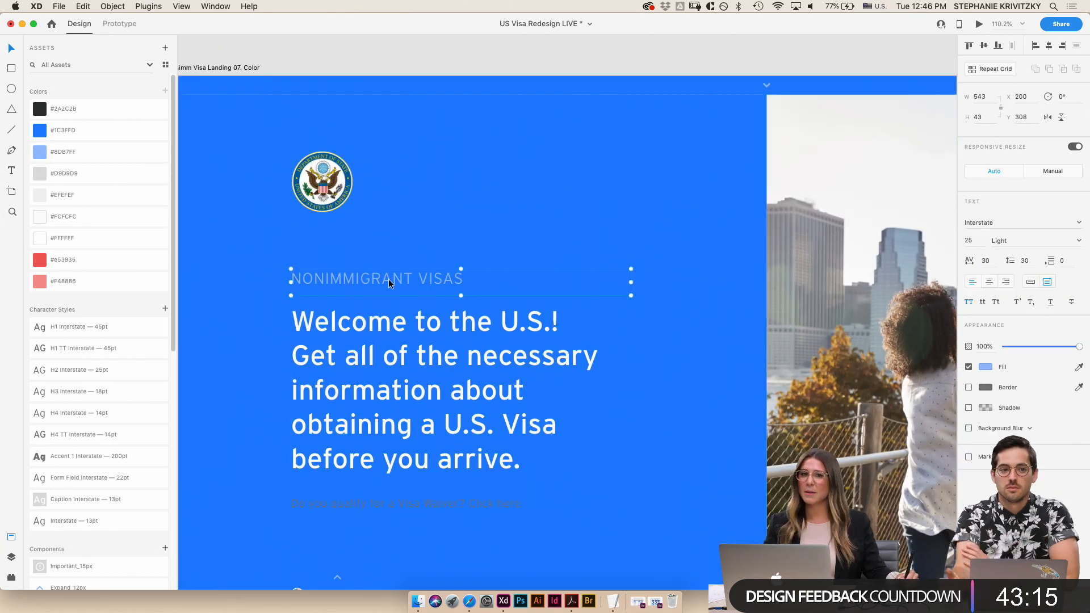
pyautogui.click(41, 214)
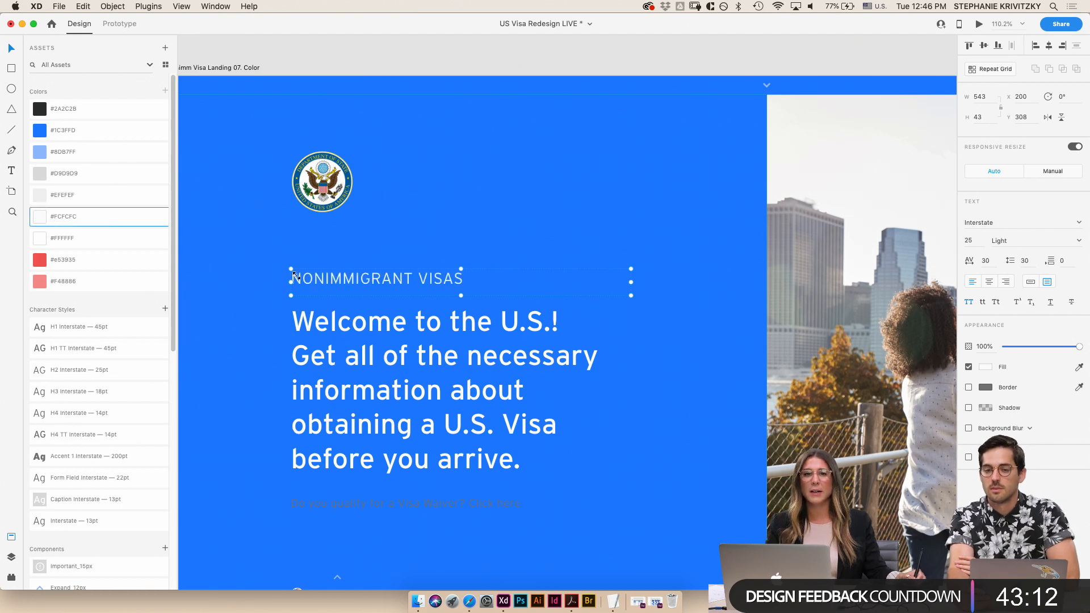
pyautogui.click(333, 251)
# - Color only the headline's opening line, "Welcome to the U.S.!", with the saved light red
pyautogui.scroll(-2, 332, 251)
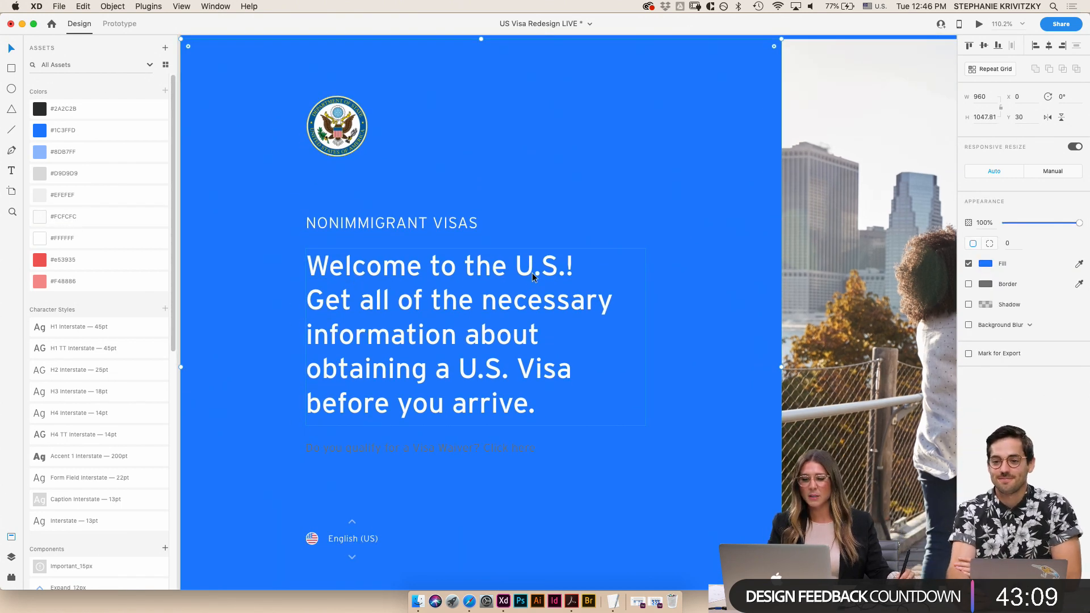
pyautogui.doubleClick(532, 272)
pyautogui.click(573, 267)
pyautogui.moveTo(573, 266); pyautogui.dragTo(206, 257)
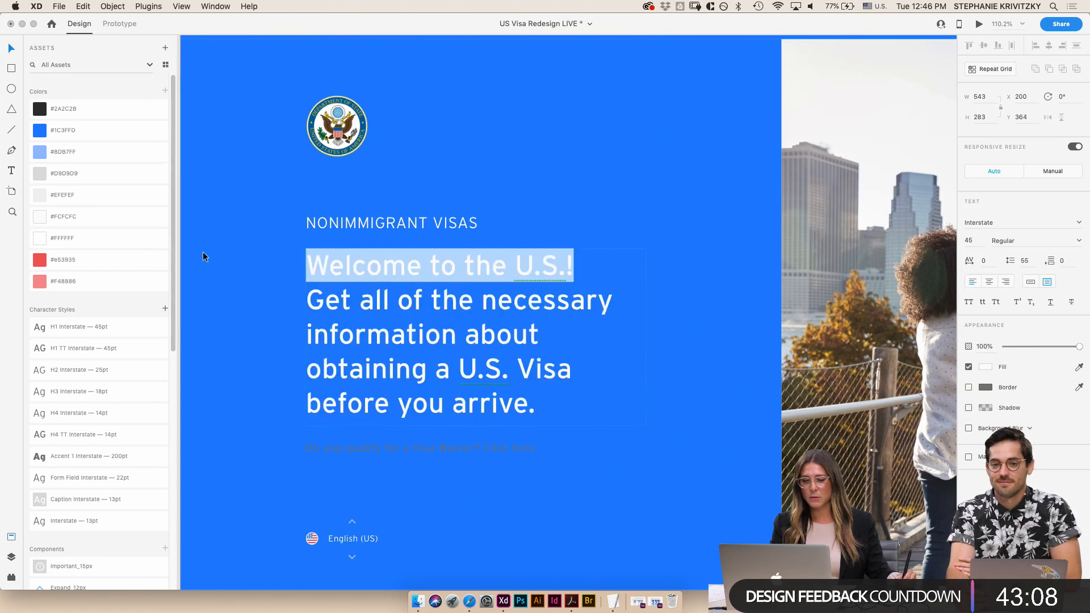
pyautogui.click(64, 278)
pyautogui.press('Escape')
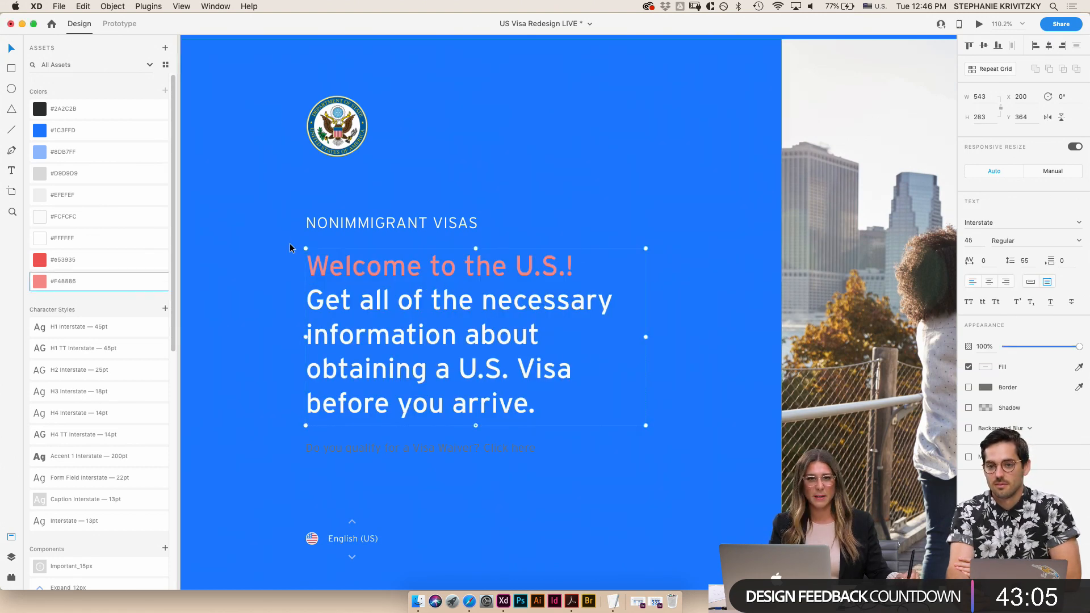
# - Color the "Do you qualify for a Visa Waiver? Click here" line #FCFCFC
pyautogui.scroll(-3, 413, 349)
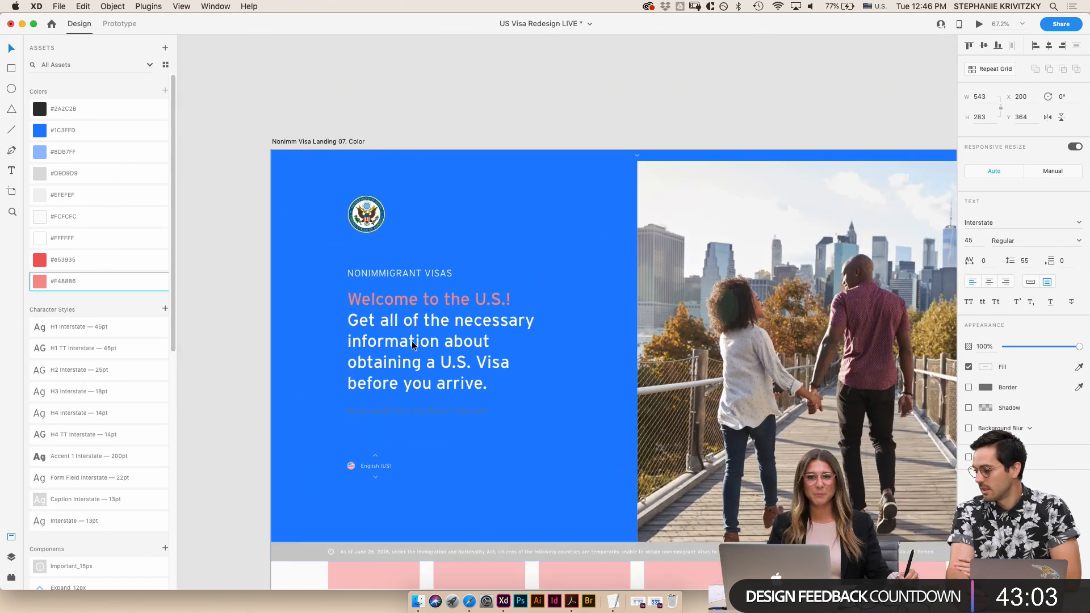
pyautogui.click(390, 411)
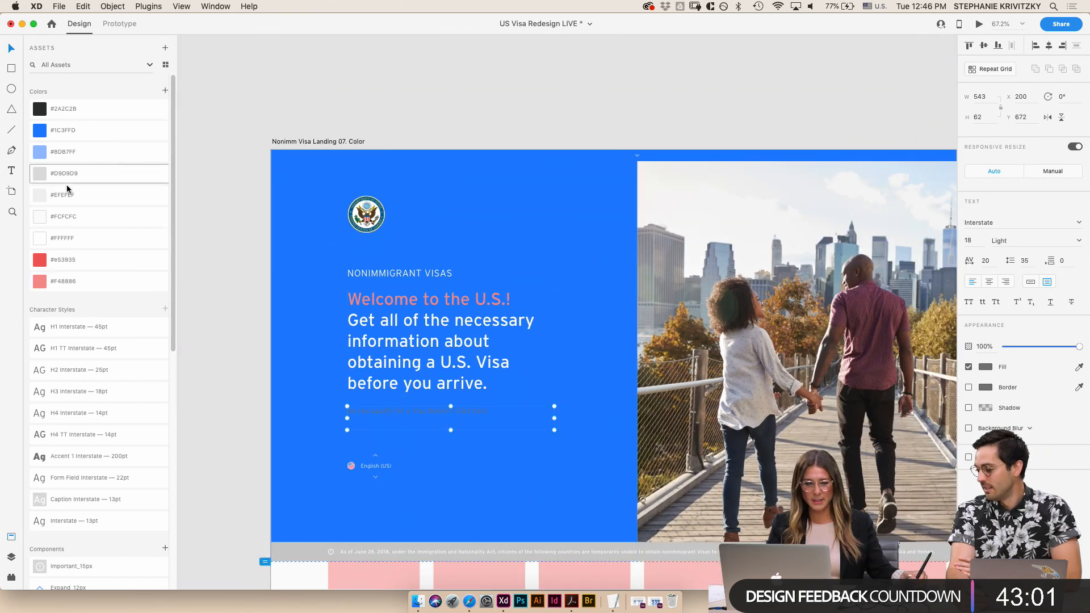
pyautogui.click(44, 216)
pyautogui.click(325, 397)
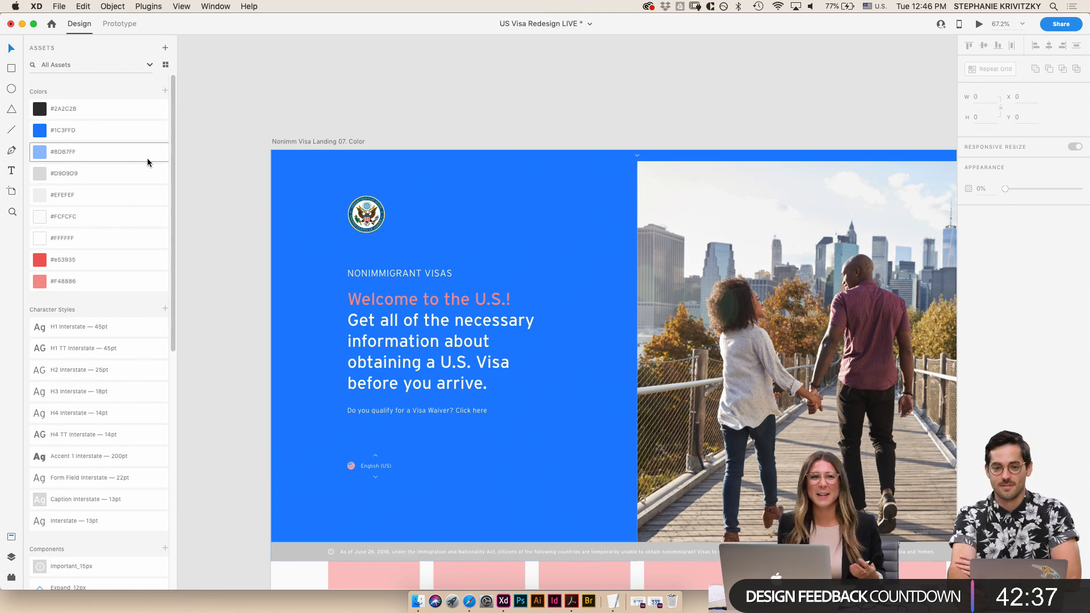
# - Fill the full-width notice banner beneath the hero with the saved red #E53935
pyautogui.scroll(-2, 475, 348)
pyautogui.scroll(-5, 482, 353)
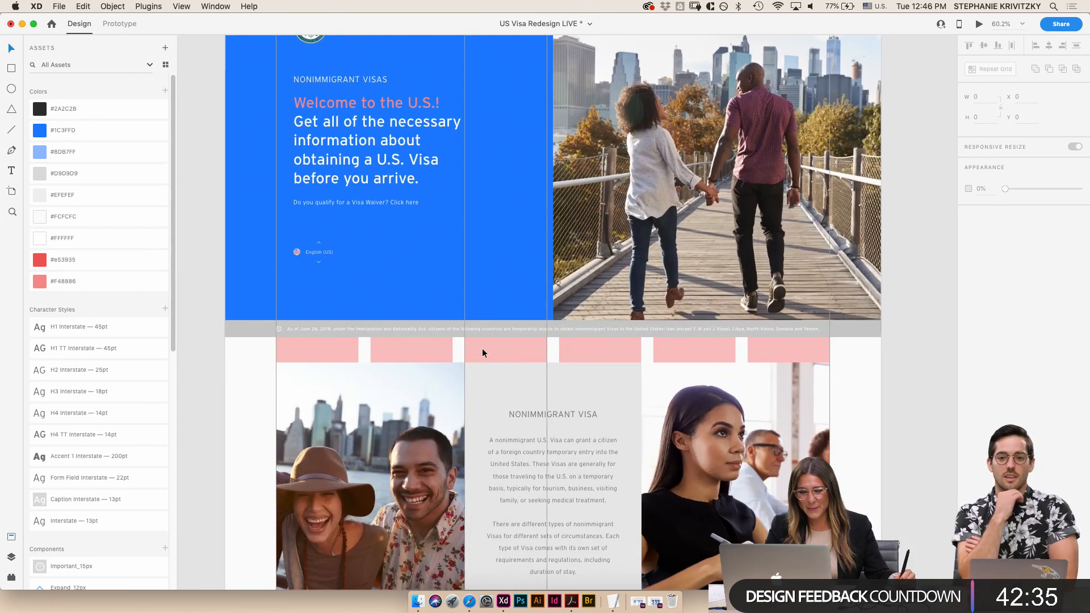
pyautogui.scroll(1, 478, 356)
pyautogui.scroll(-4, 529, 375)
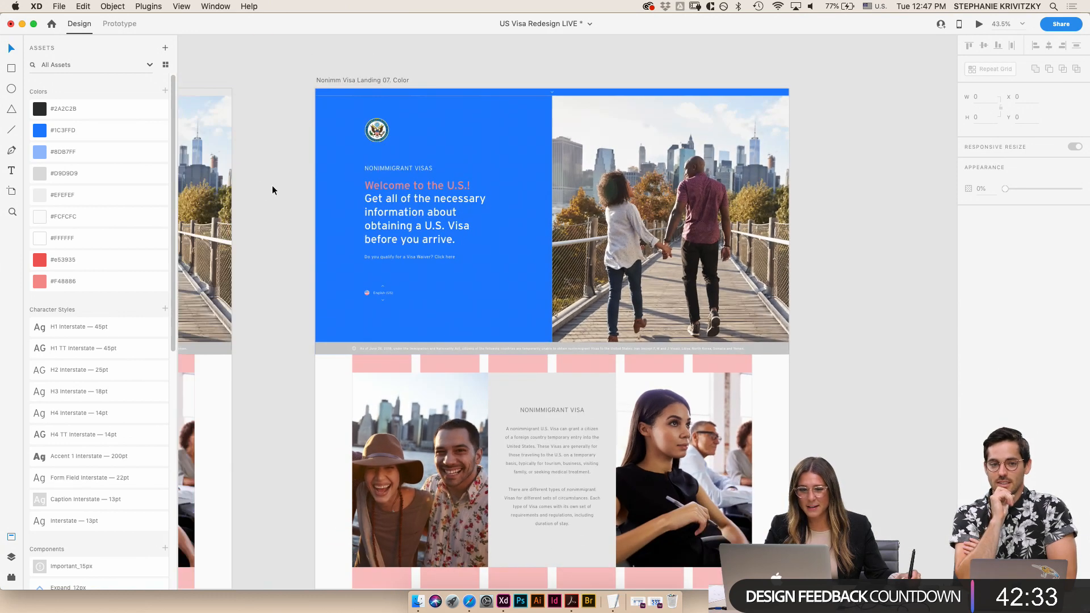
pyautogui.scroll(4, 795, 244)
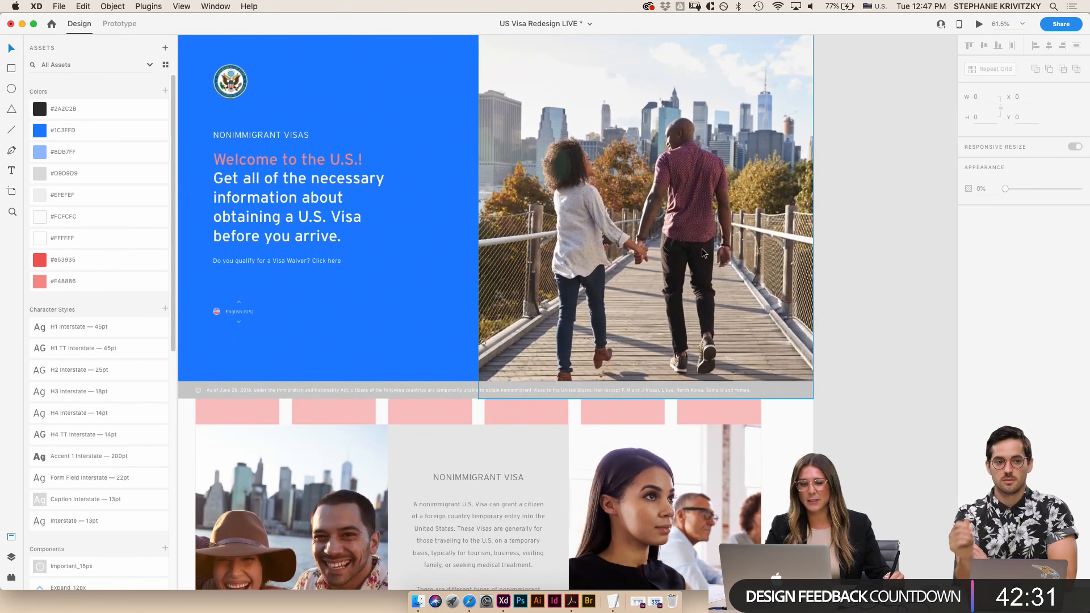
pyautogui.click(811, 394)
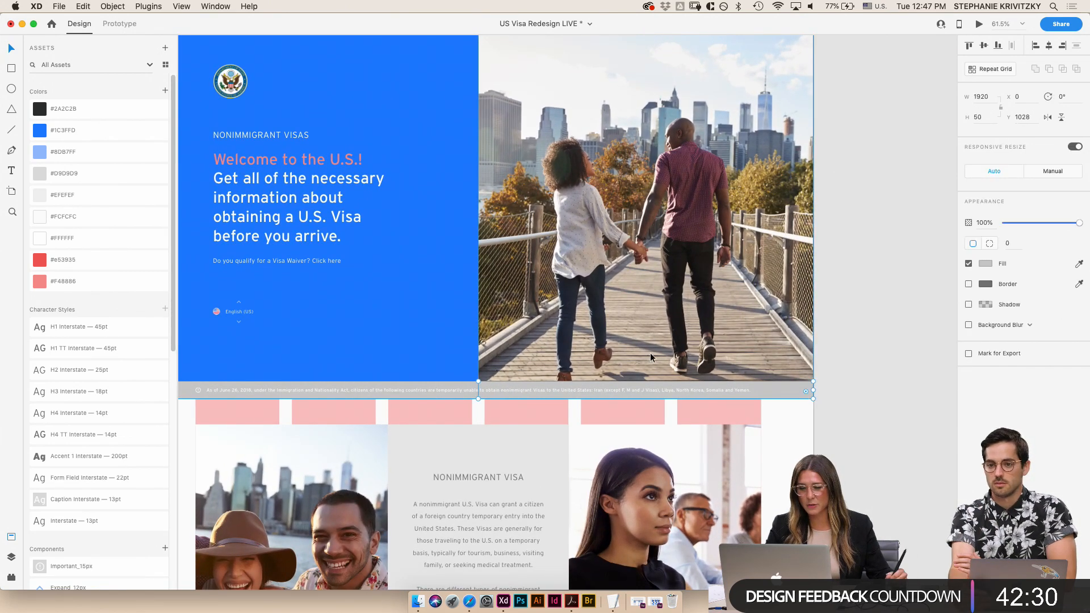
pyautogui.hscroll(-5, 332, 315)
pyautogui.click(55, 264)
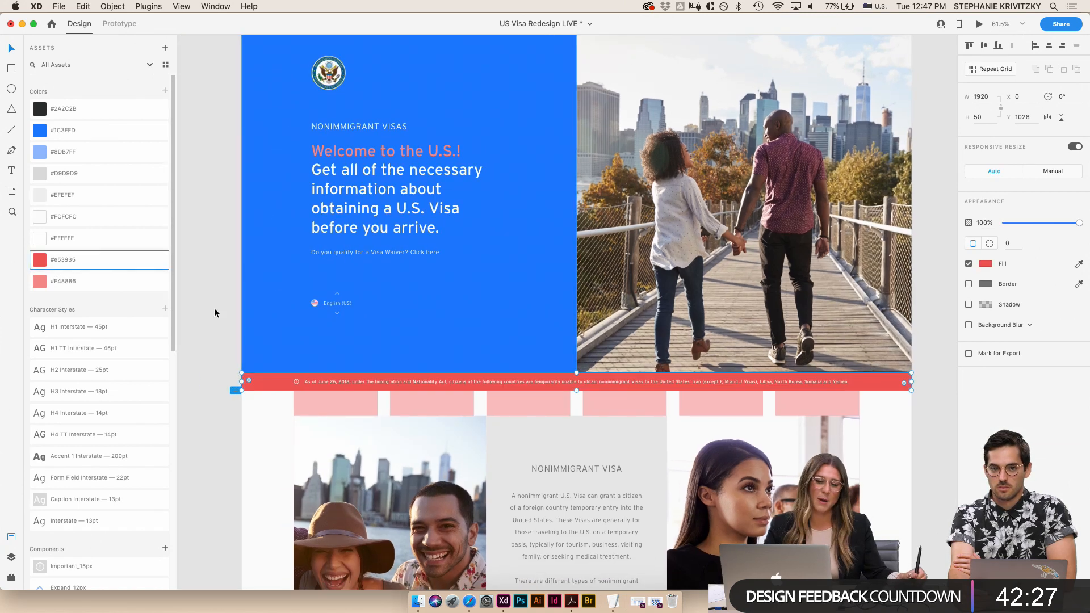
pyautogui.click(205, 293)
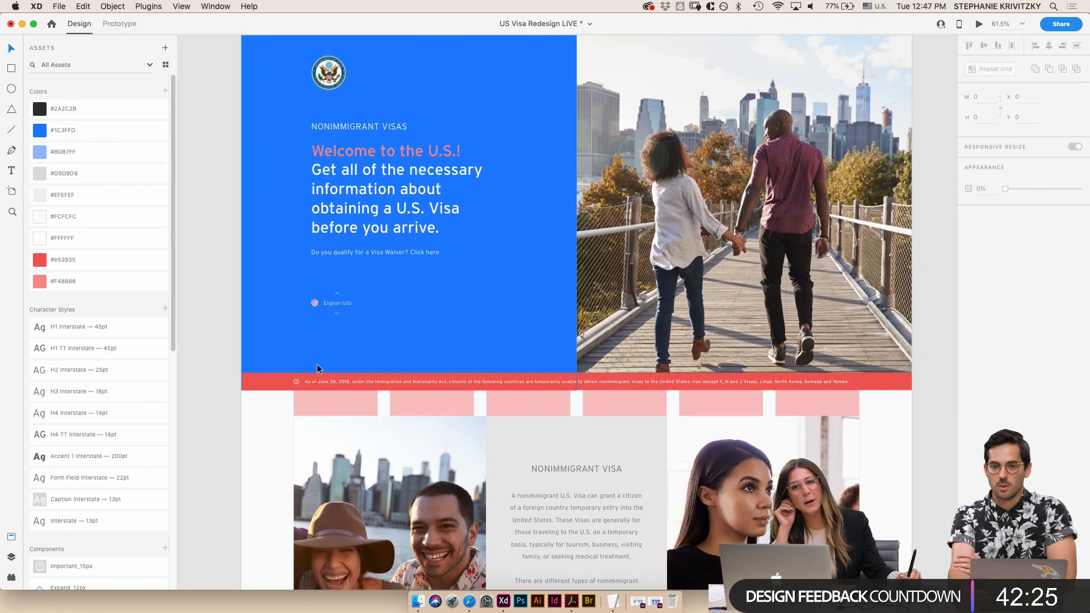
# - Go back across the earlier artboards to 02.Gray Boxes and examine its layout blocks
pyautogui.scroll(-2, 268, 273)
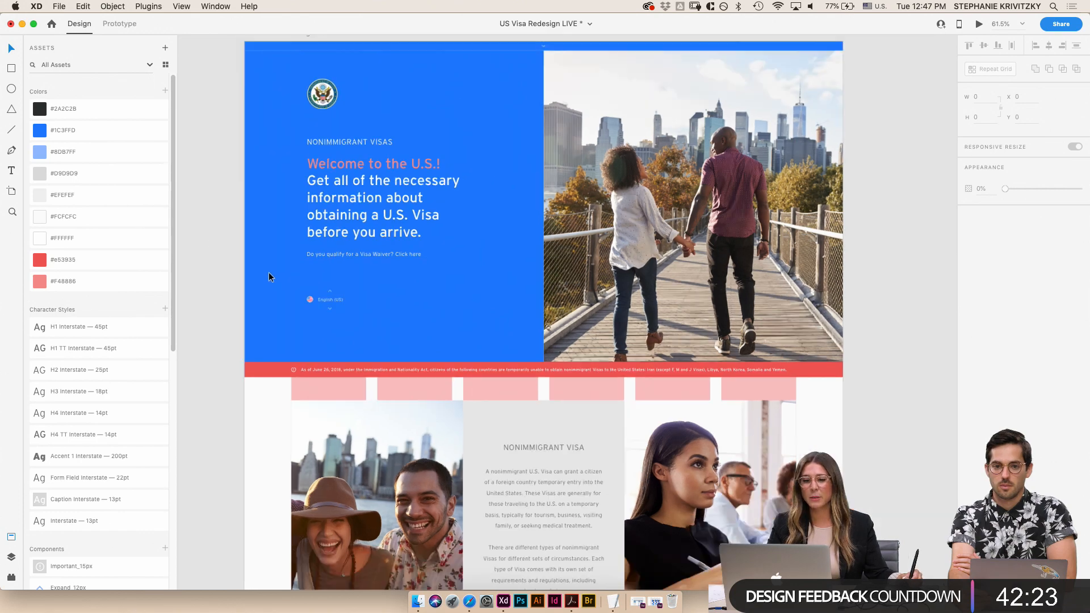
pyautogui.scroll(-3, 268, 272)
pyautogui.hscroll(-20, 267, 271)
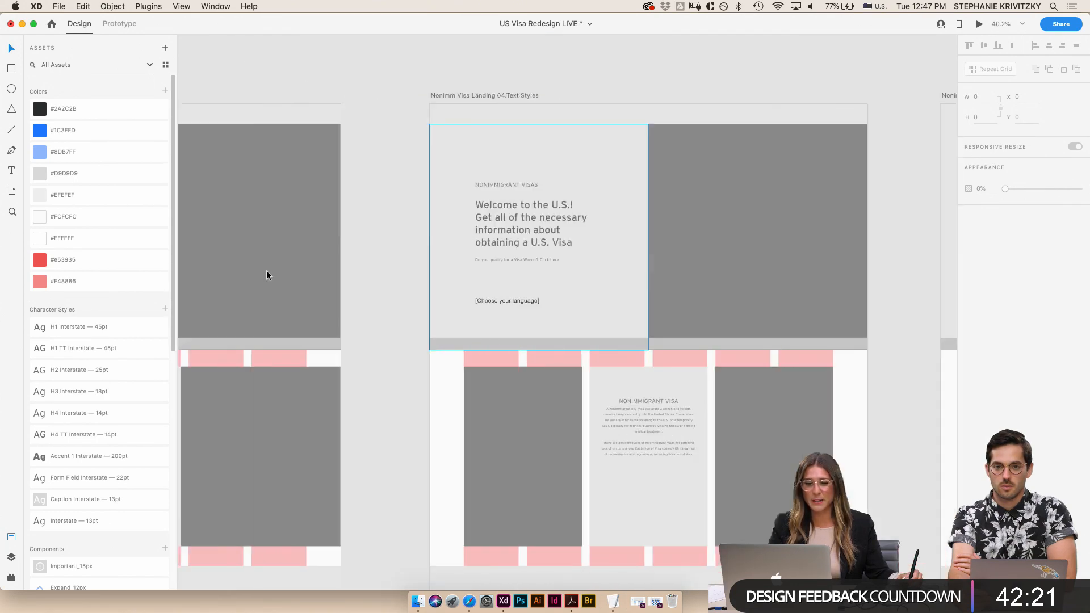
pyautogui.hscroll(-20, 267, 273)
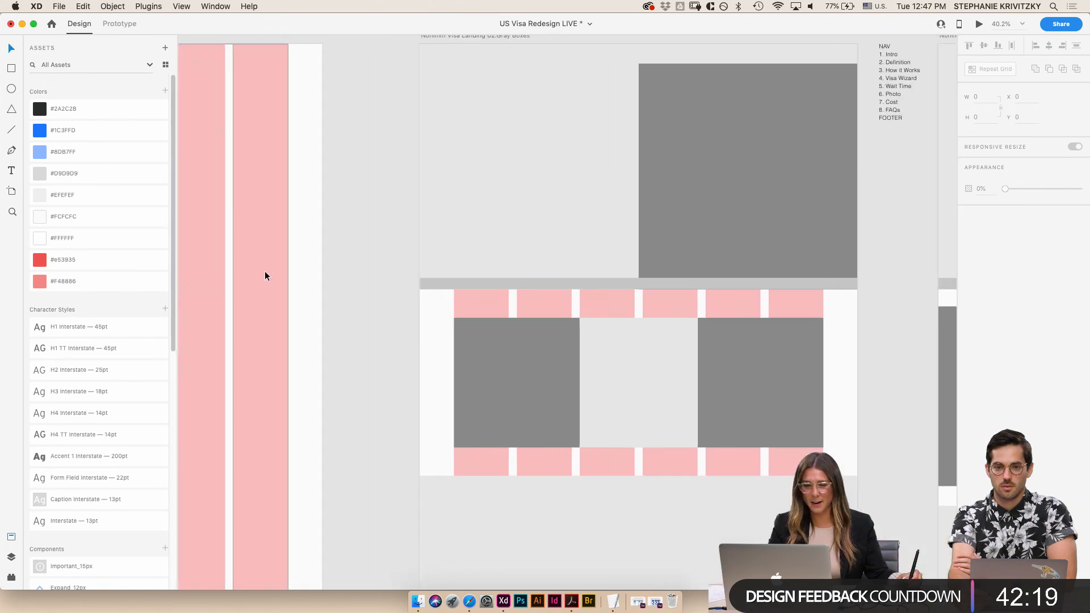
pyautogui.hscroll(-10, 265, 272)
pyautogui.scroll(4, 265, 273)
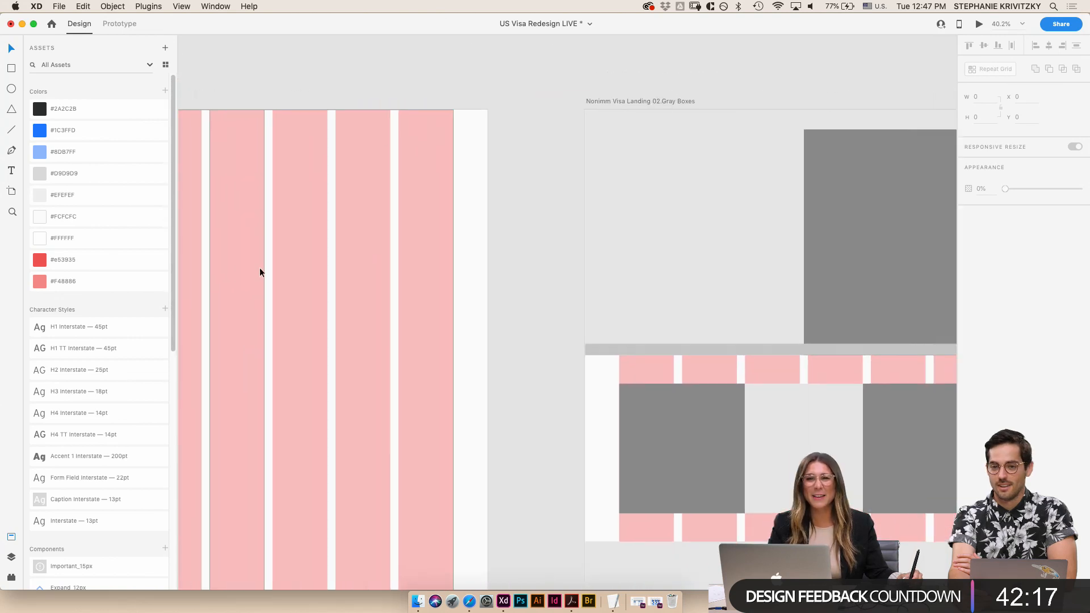
pyautogui.hscroll(8, 259, 270)
pyautogui.scroll(1, 257, 262)
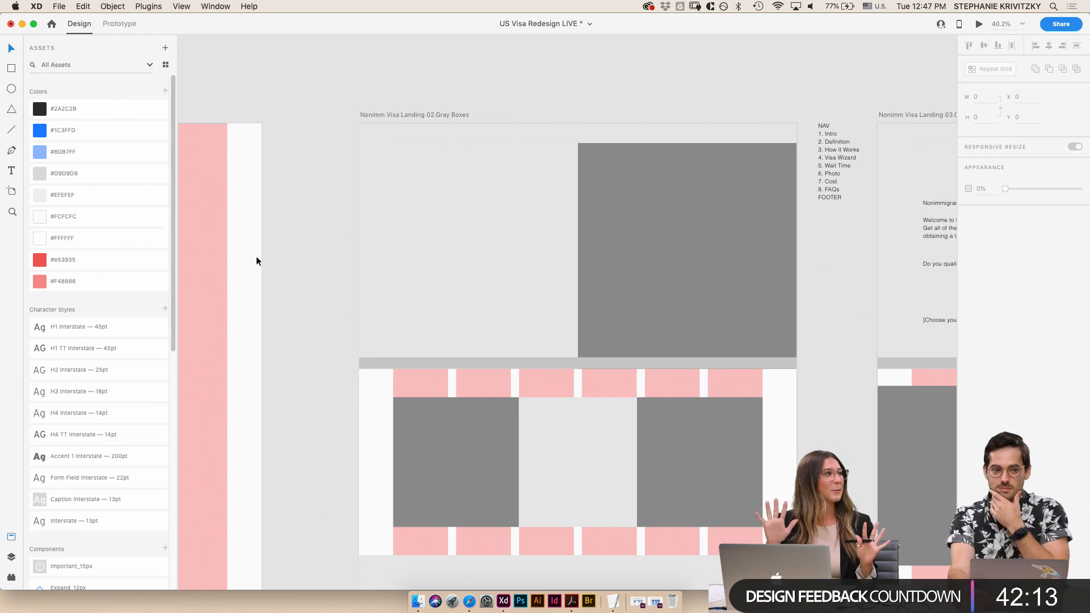
pyautogui.hscroll(6, 257, 257)
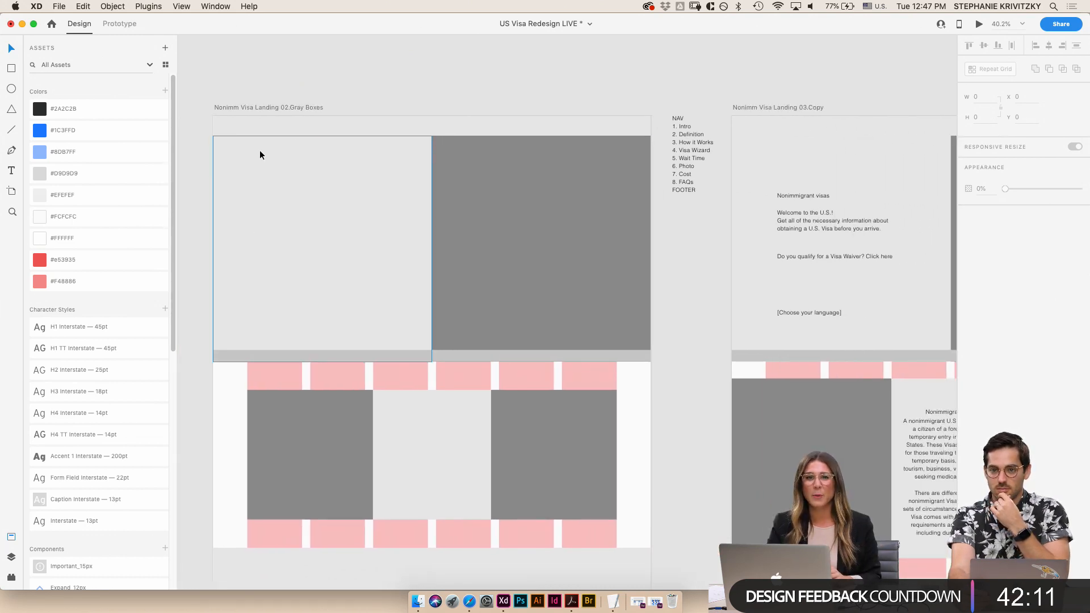
pyautogui.click(265, 107)
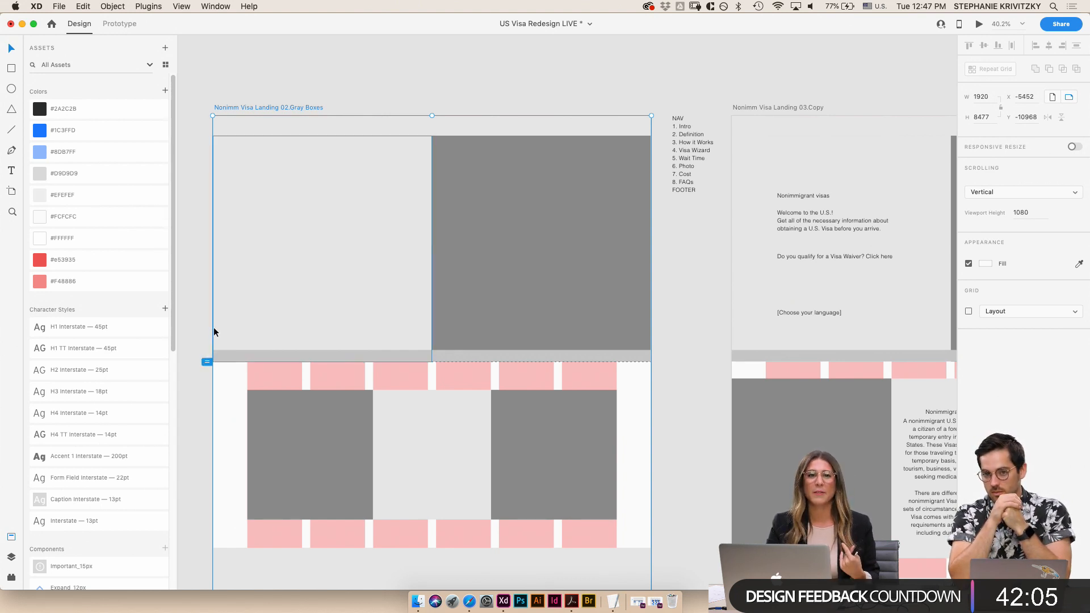
# - Review the design stages in order, from 03.Copy through 04.Text Styles, 05. Elements and 06. Photography to 07. Color
pyautogui.hscroll(2, 492, 102)
pyautogui.hscroll(10, 492, 99)
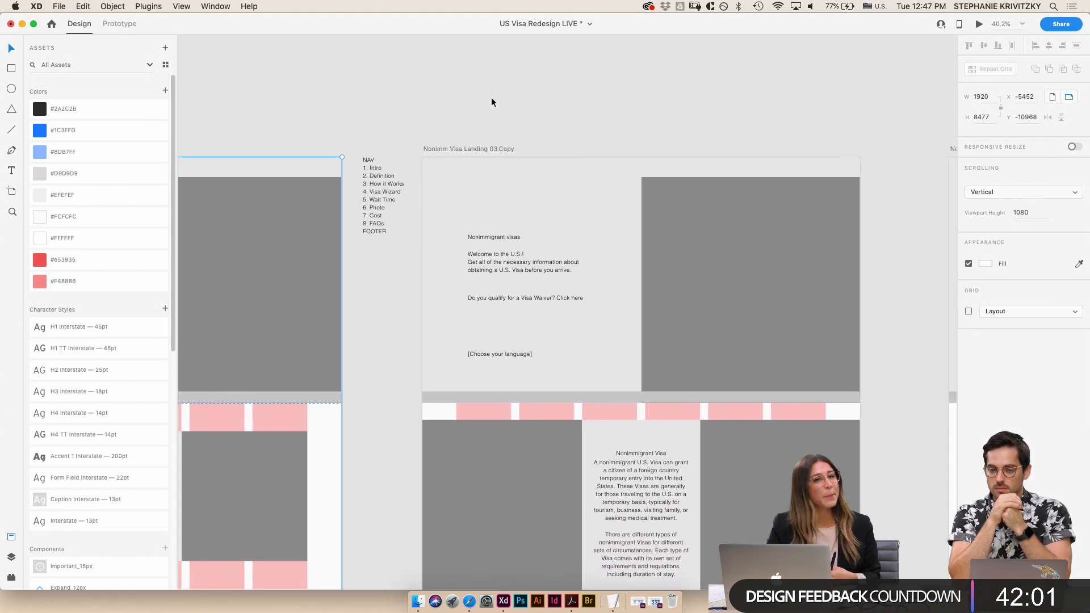
pyautogui.hscroll(18, 492, 101)
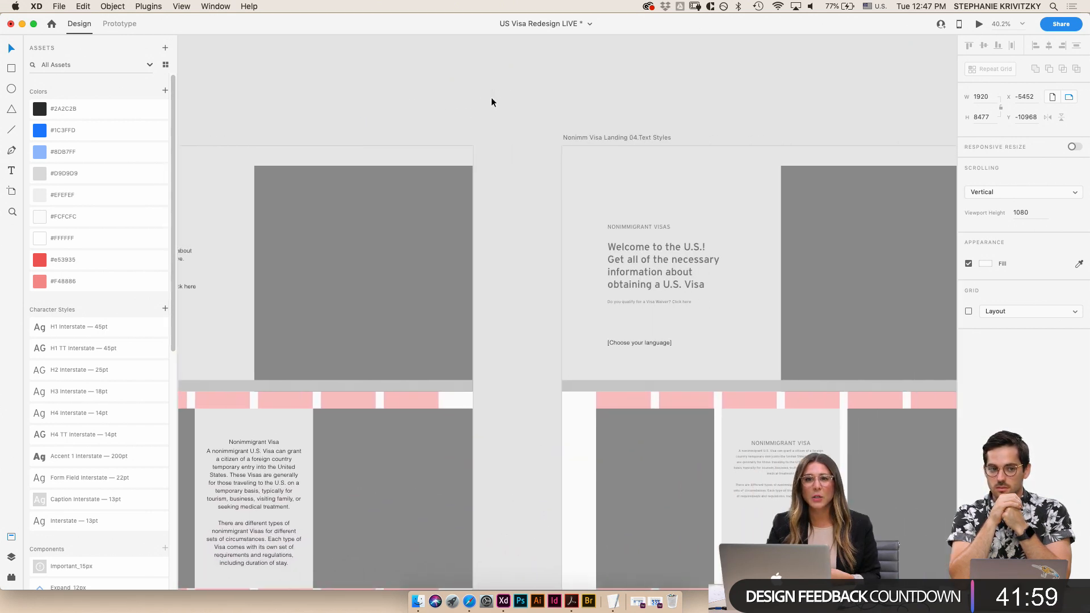
pyautogui.scroll(3, 492, 102)
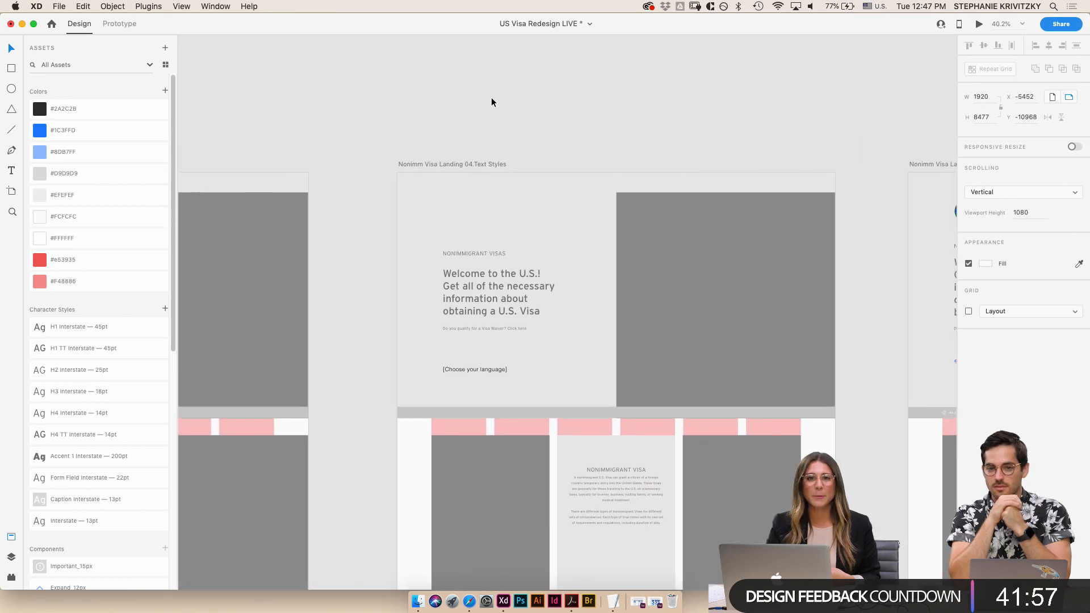
pyautogui.hscroll(1, 491, 102)
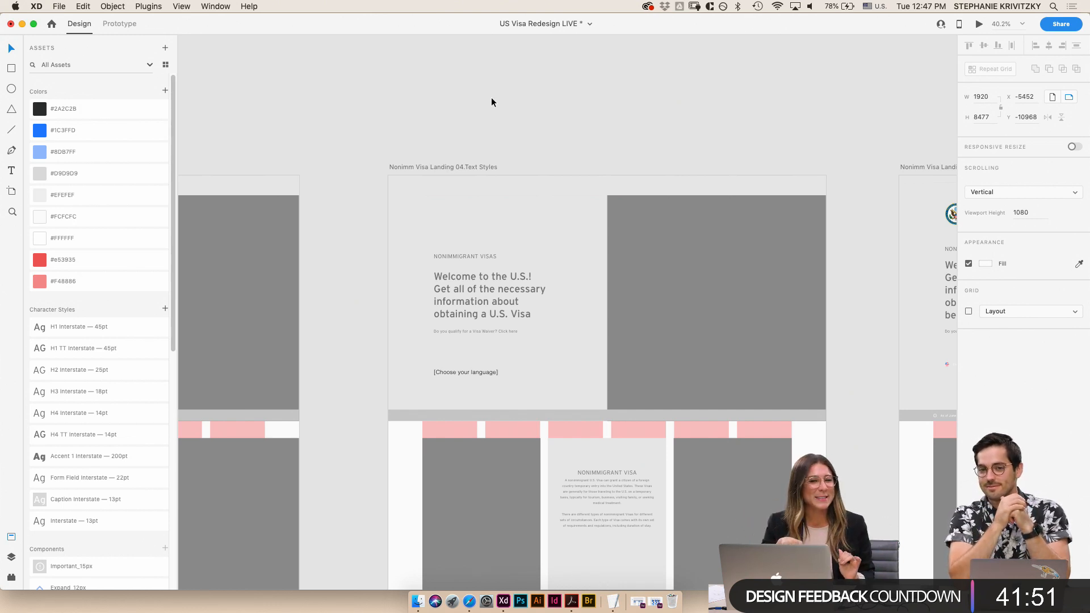
pyautogui.hscroll(10, 492, 101)
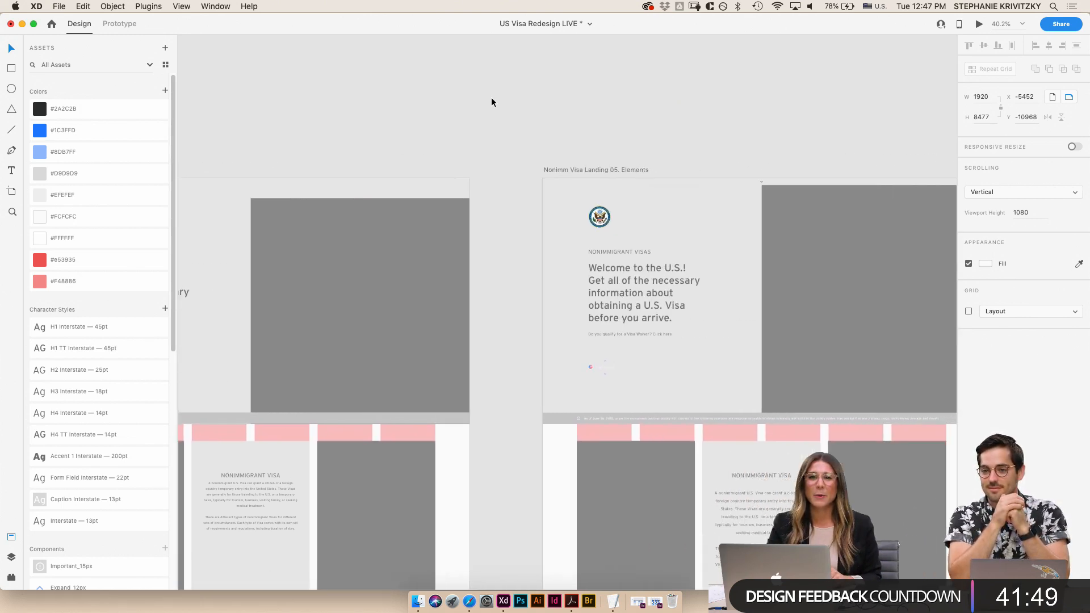
pyautogui.hscroll(2, 492, 102)
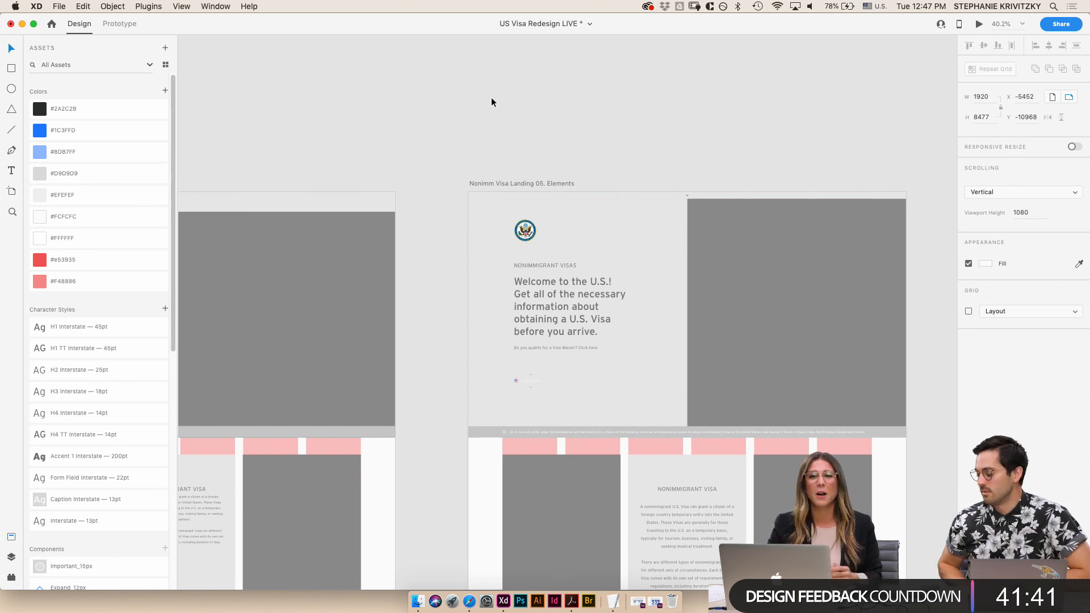
pyautogui.hscroll(15, 492, 102)
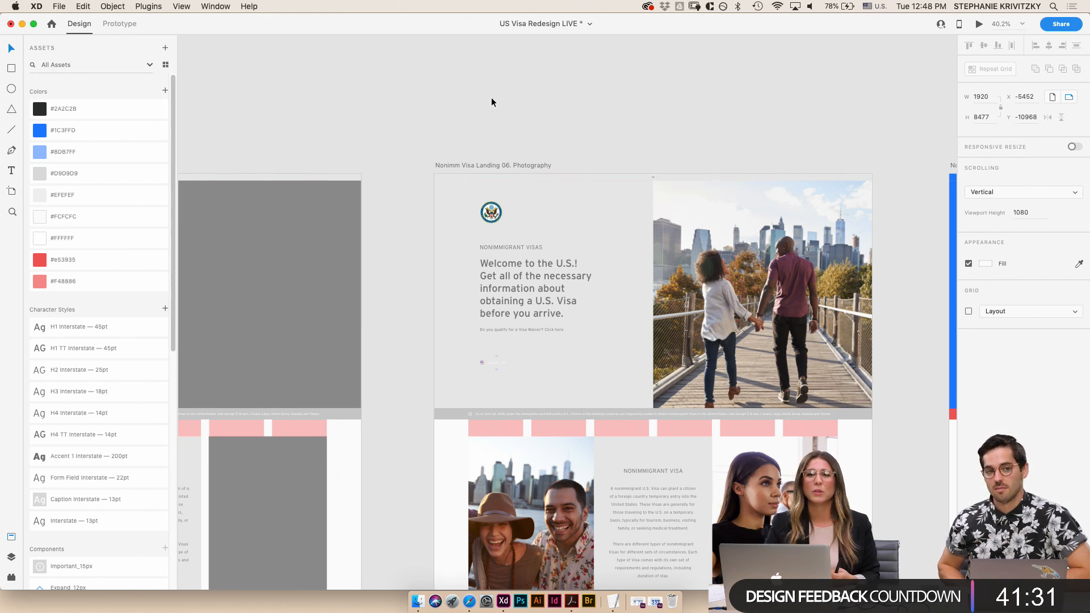
pyautogui.hscroll(1, 492, 102)
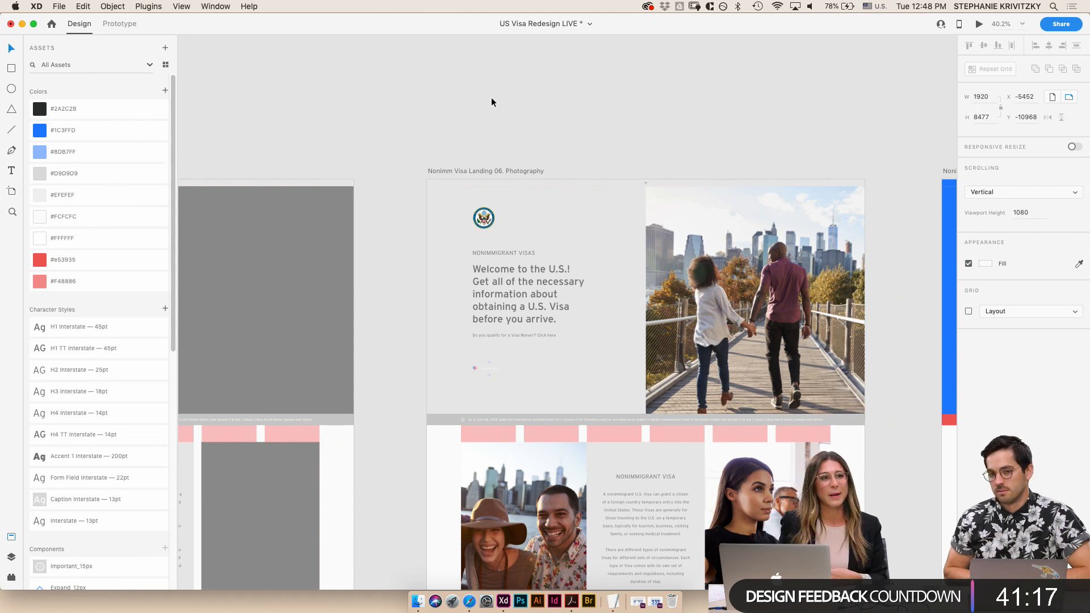
pyautogui.hscroll(3, 492, 102)
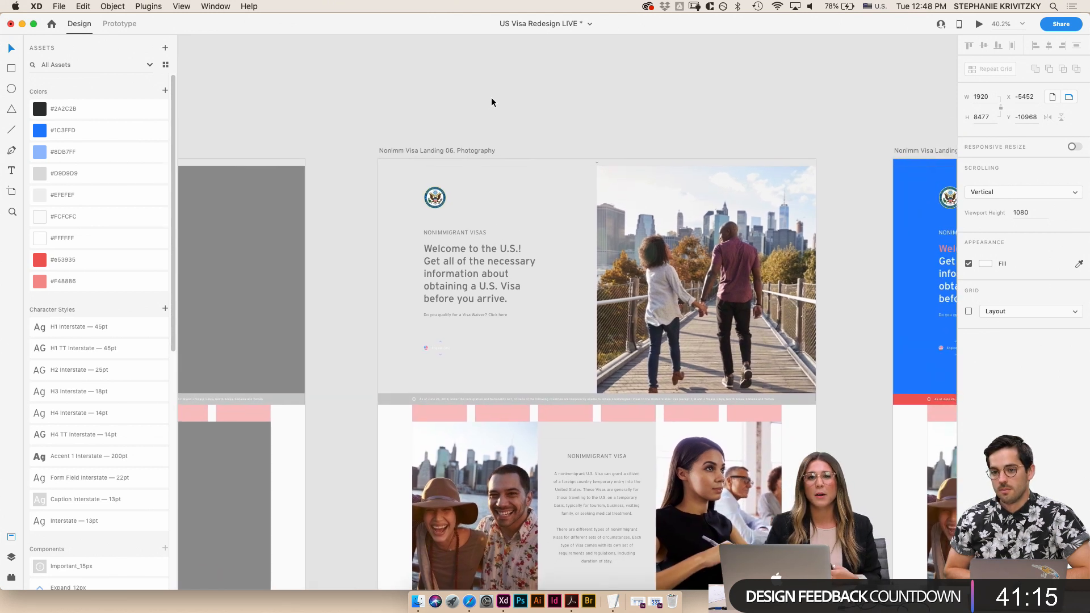
pyautogui.scroll(-2, 492, 102)
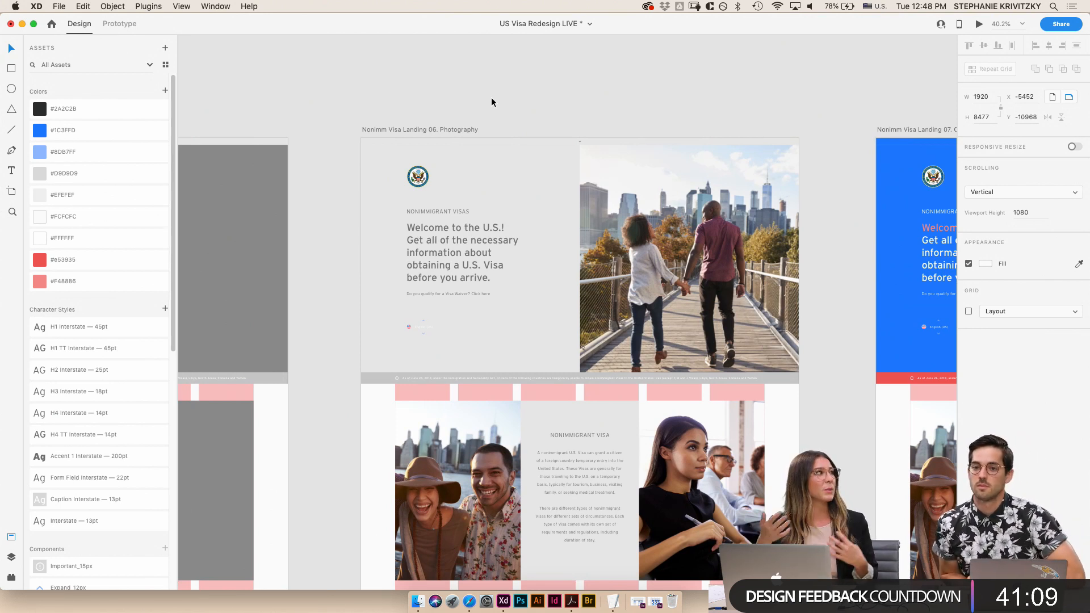
pyautogui.hscroll(10, 492, 99)
pyautogui.hscroll(3, 492, 99)
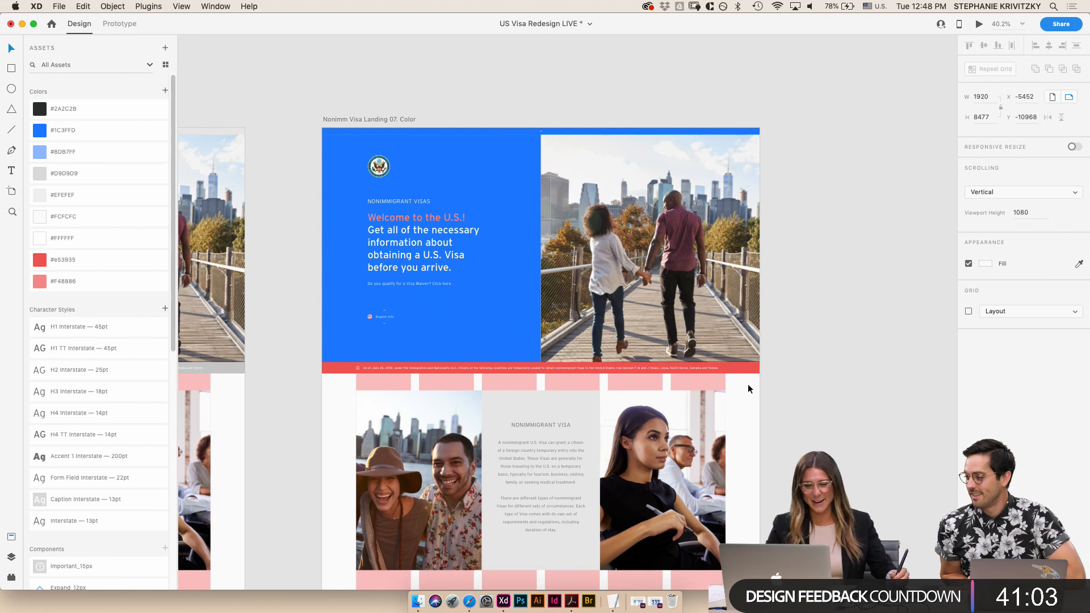
# - Fill the center NONIMMIGRANT VISA panel between the two photos with the saved bright blue
pyautogui.scroll(-2, 597, 335)
pyautogui.scroll(2, 597, 335)
pyautogui.scroll(2, 597, 332)
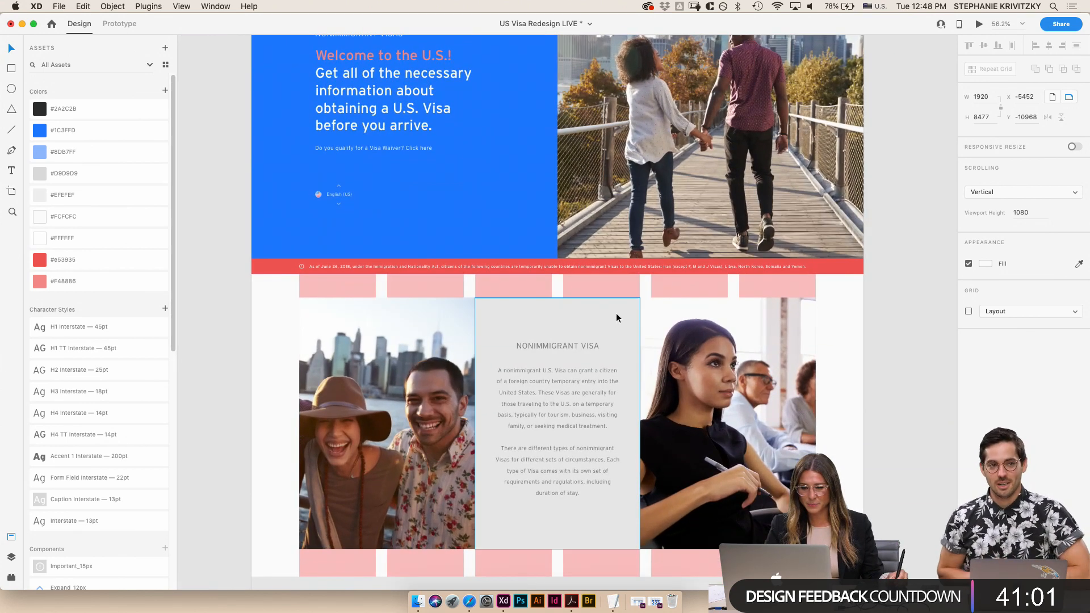
pyautogui.click(615, 312)
pyautogui.click(48, 138)
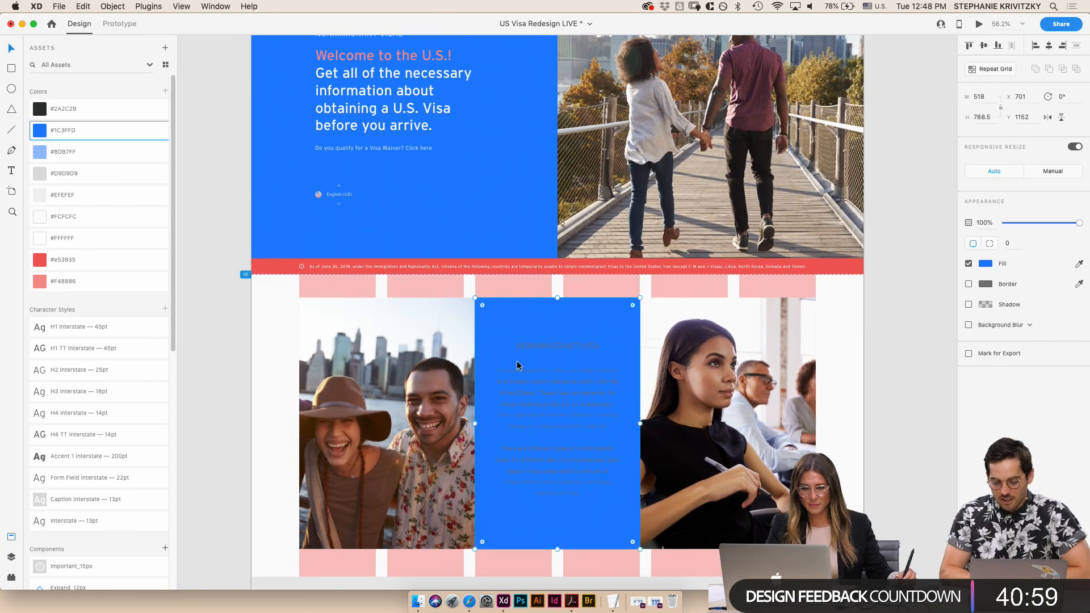
# - Color the NONIMMIGRANT VISA heading and the body text beneath it #FCFCFC
pyautogui.click(540, 347)
pyautogui.keyDown('shift'); pyautogui.click(533, 387); pyautogui.keyUp('shift')
pyautogui.click(77, 221)
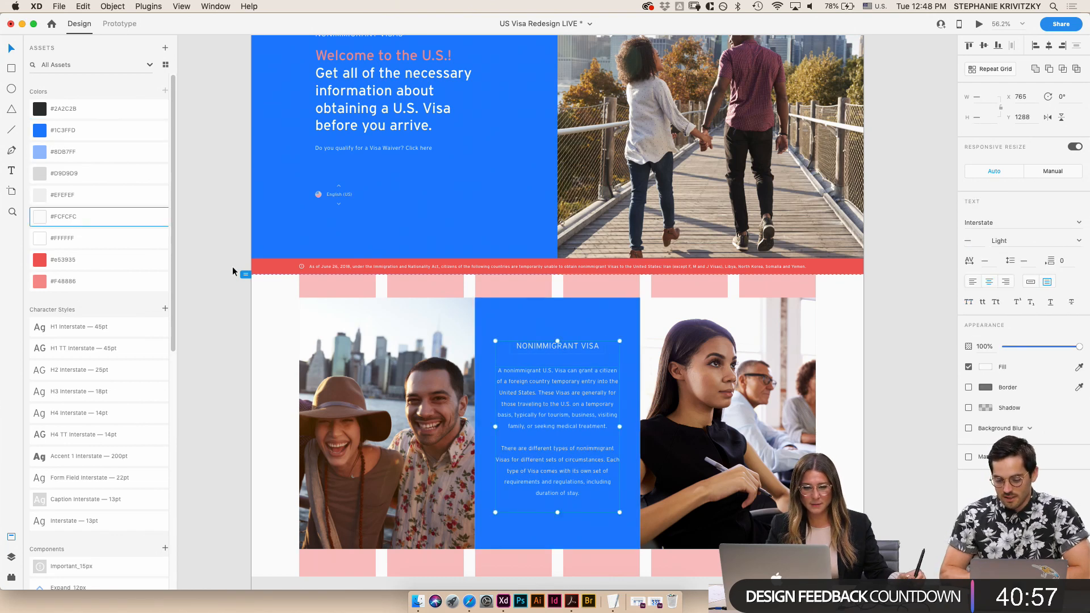
pyautogui.click(233, 267)
pyautogui.click(586, 460)
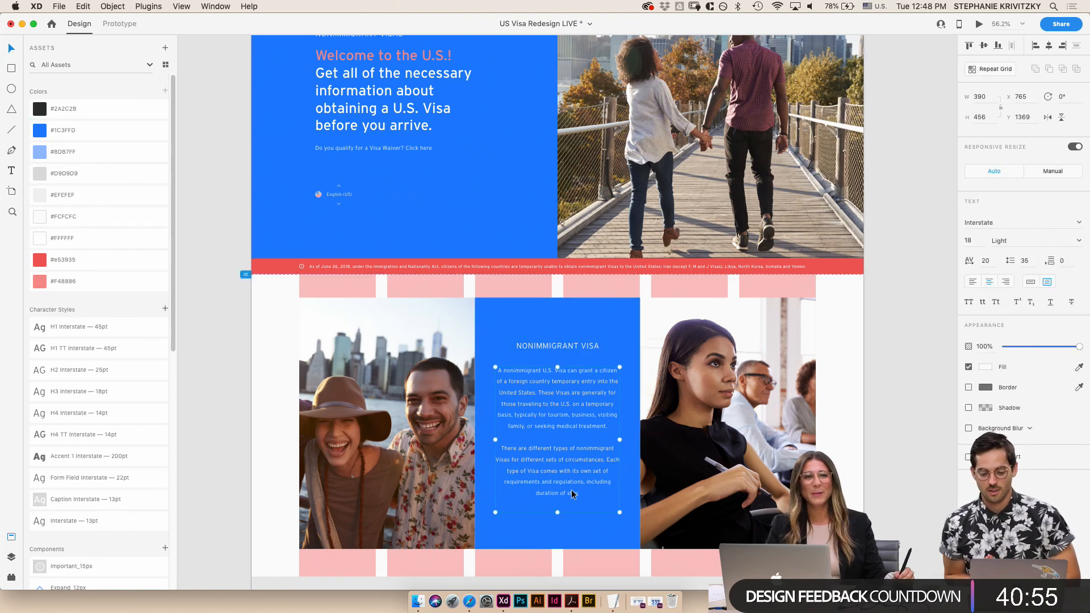
# - Fill the panel behind the numbered 01–04 steps list with the saved bright blue
pyautogui.scroll(-10, 574, 483)
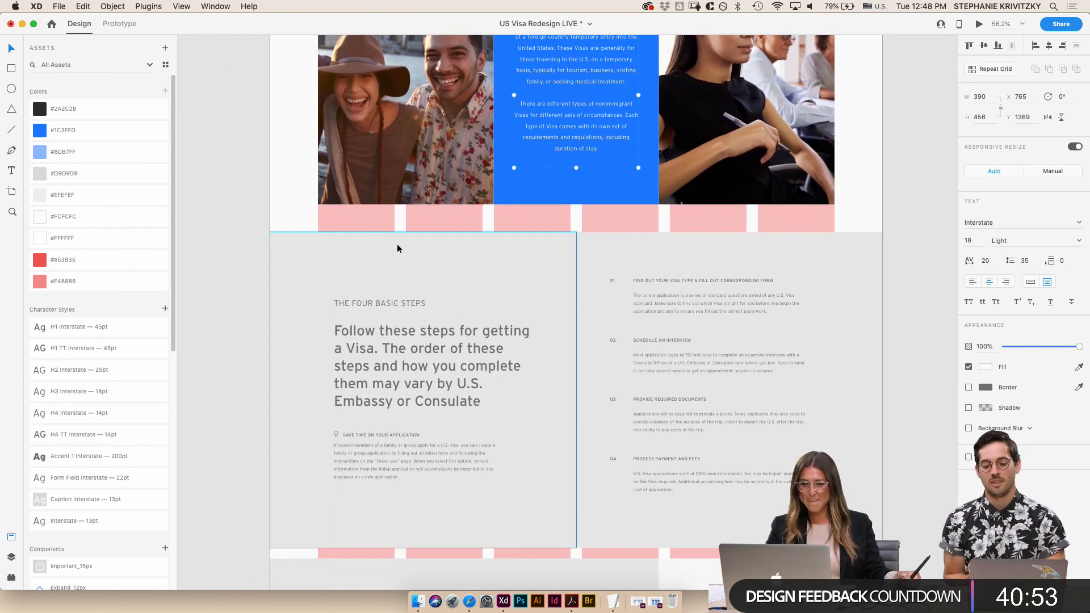
pyautogui.click(653, 282)
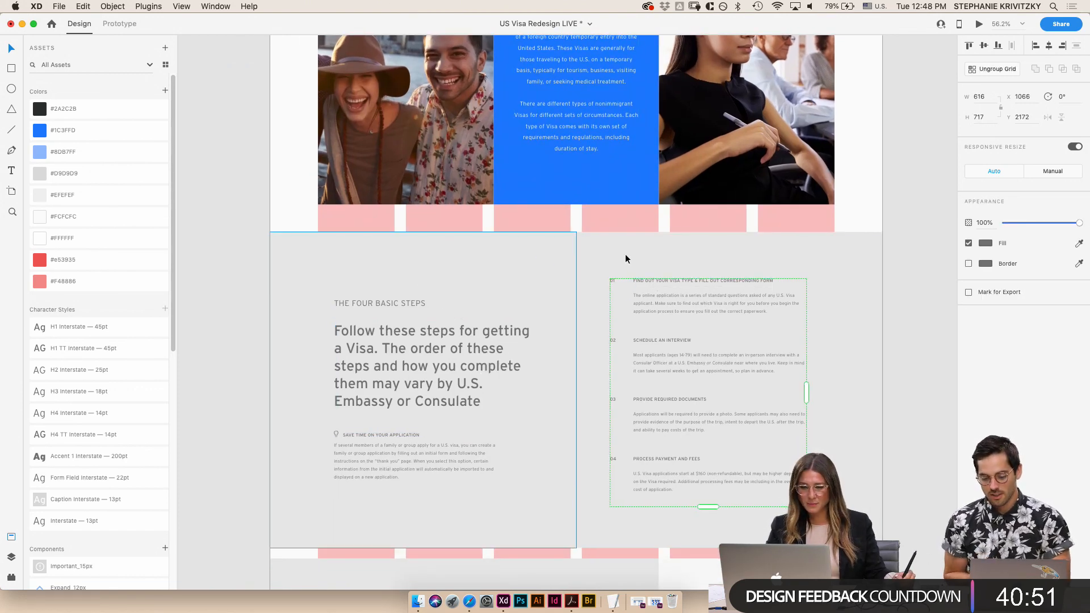
pyautogui.click(625, 255)
pyautogui.click(67, 133)
# - Set the repeat grid of numbered application steps to the near-white #FCFCFC
pyautogui.click(673, 283)
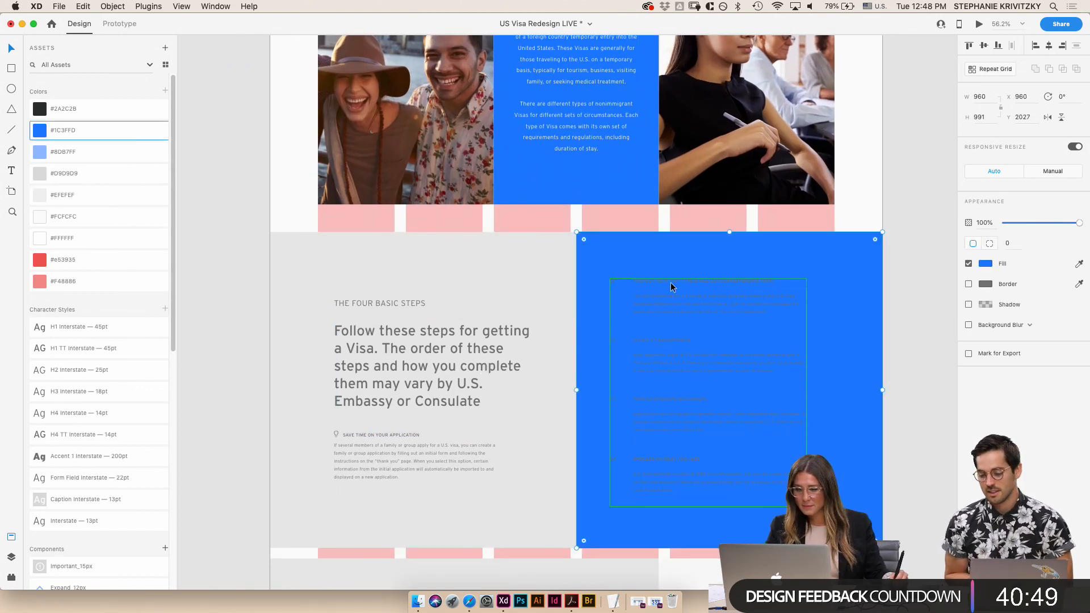
pyautogui.click(65, 216)
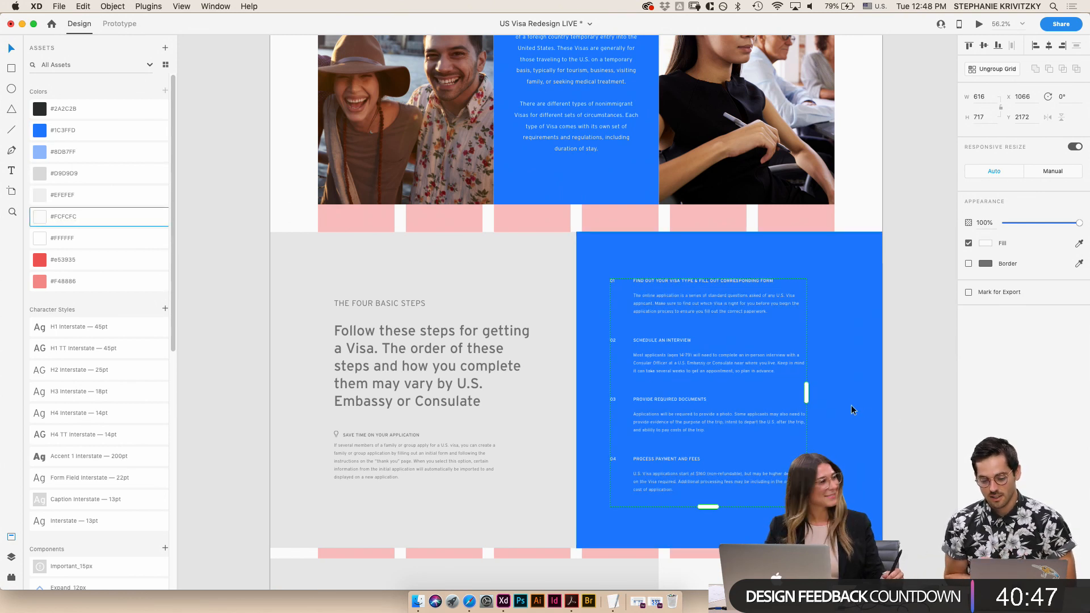
pyautogui.click(668, 287)
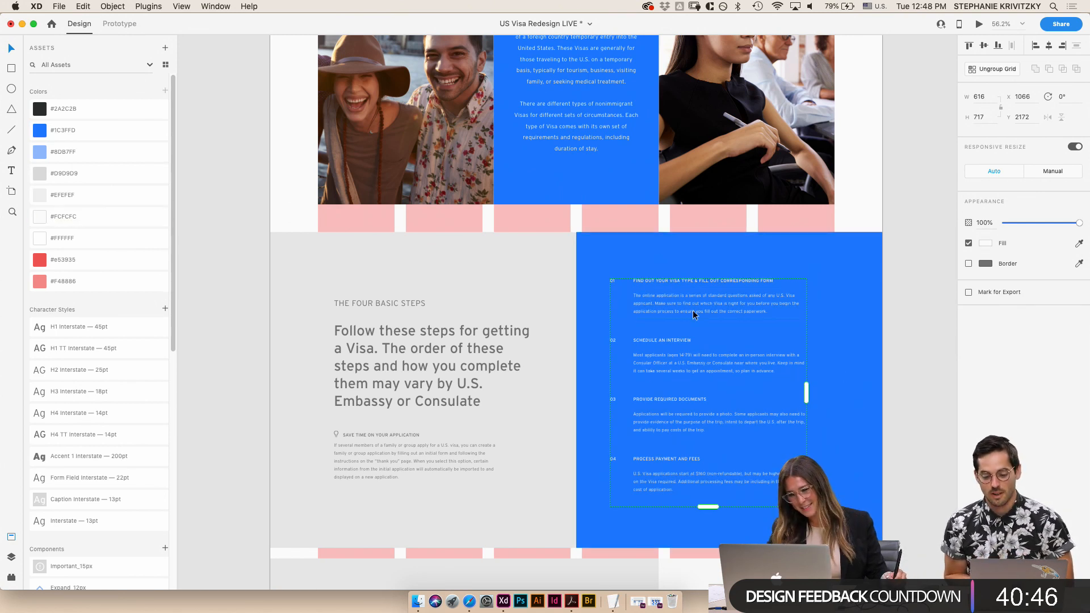
pyautogui.click(897, 369)
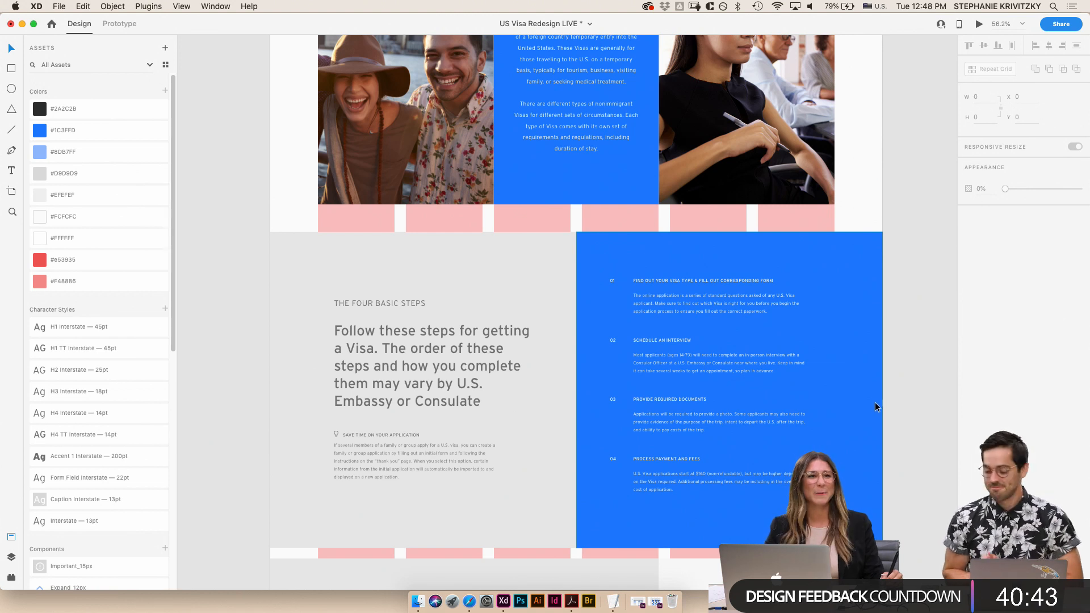
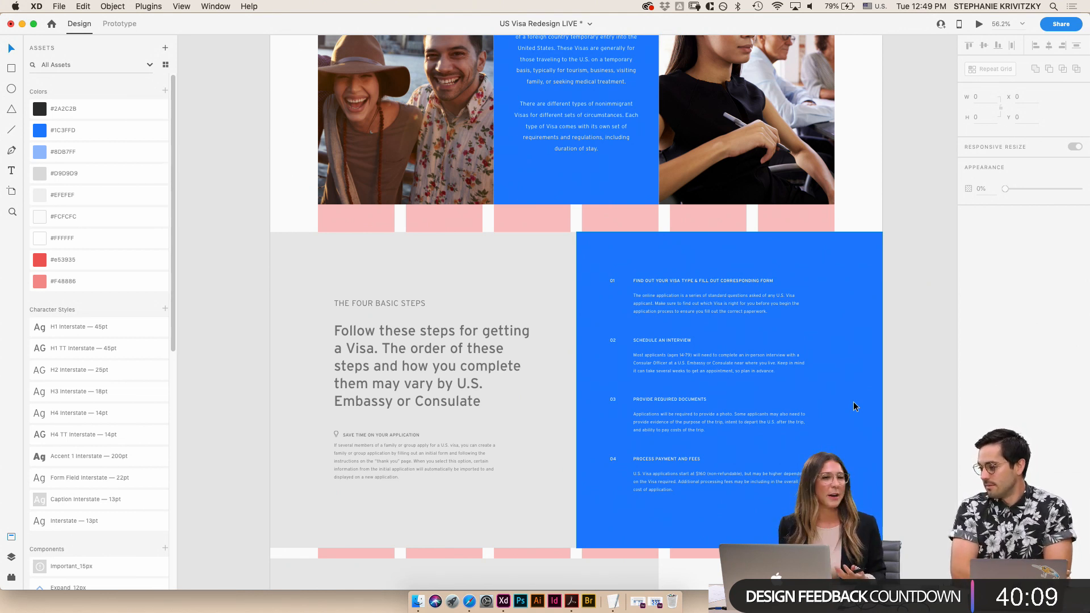
# - Fill the gray panel behind THE FOUR BASIC STEPS text with the saved white #FFFFFF
pyautogui.click(292, 245)
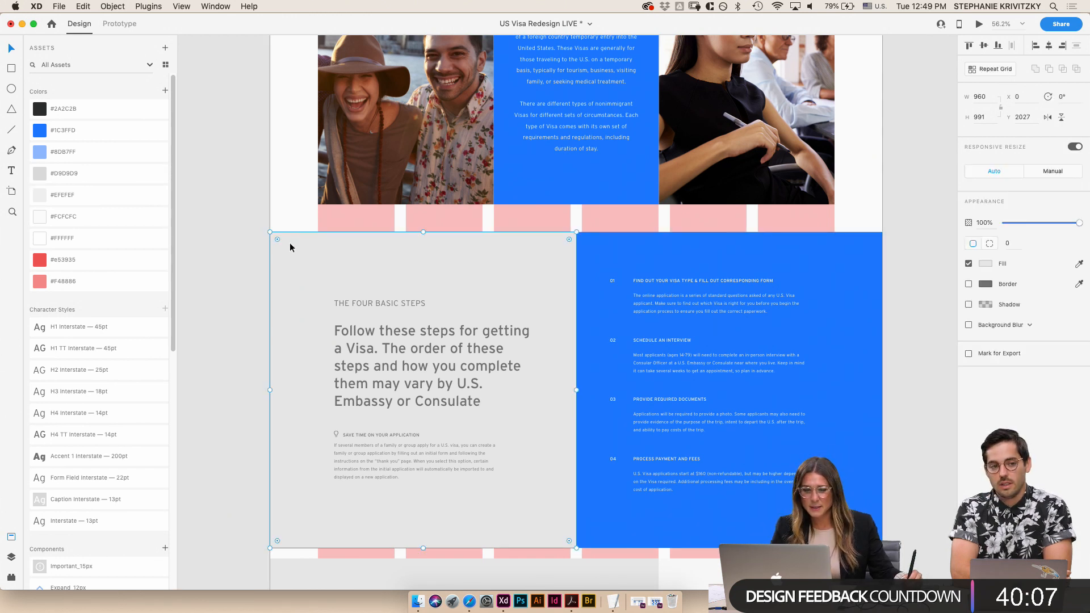
pyautogui.click(40, 241)
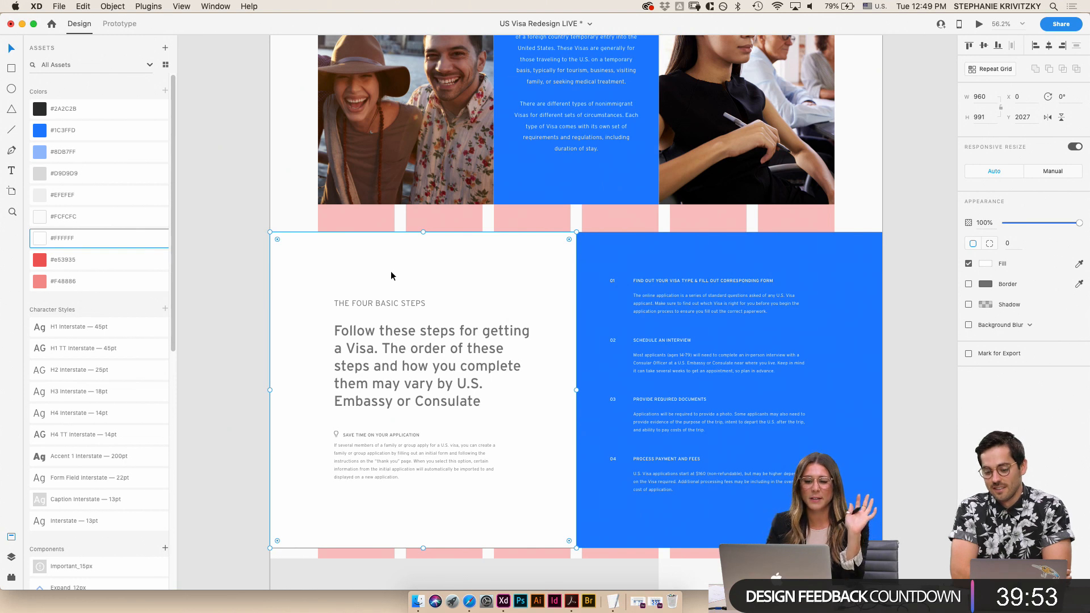
# - Color THE FOUR BASIC STEPS label with the saved light blue
pyautogui.scroll(5, 649, 316)
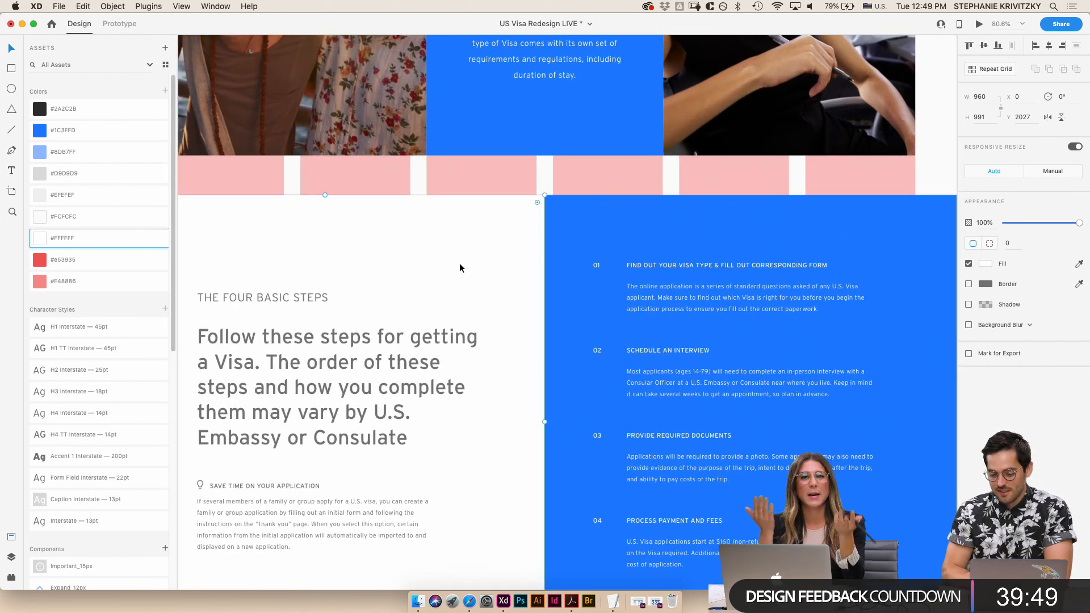
pyautogui.click(383, 363)
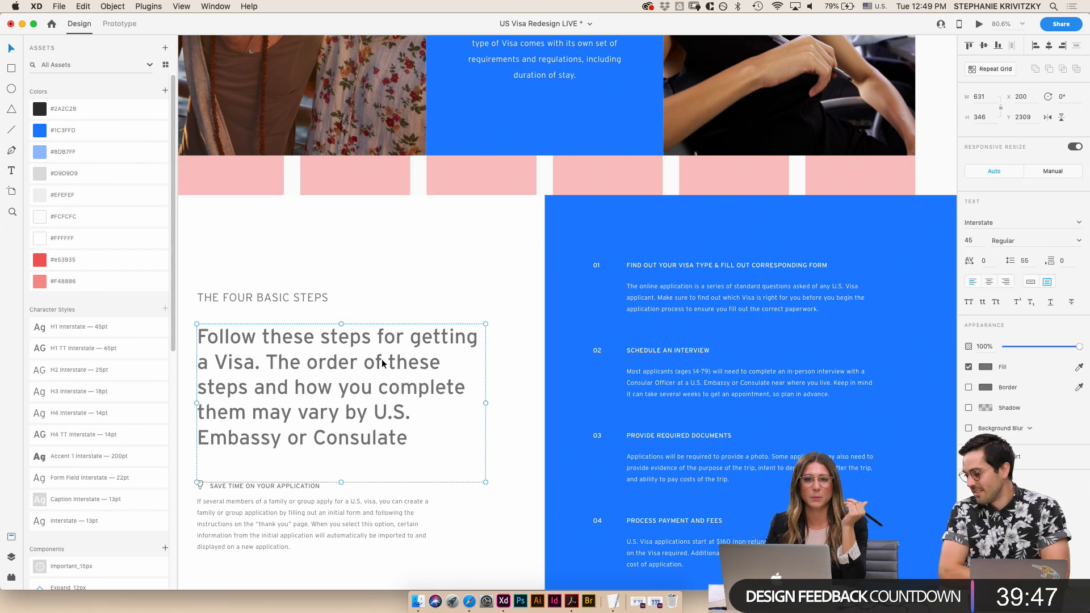
pyautogui.hscroll(-2, 382, 364)
pyautogui.scroll(-1, 382, 364)
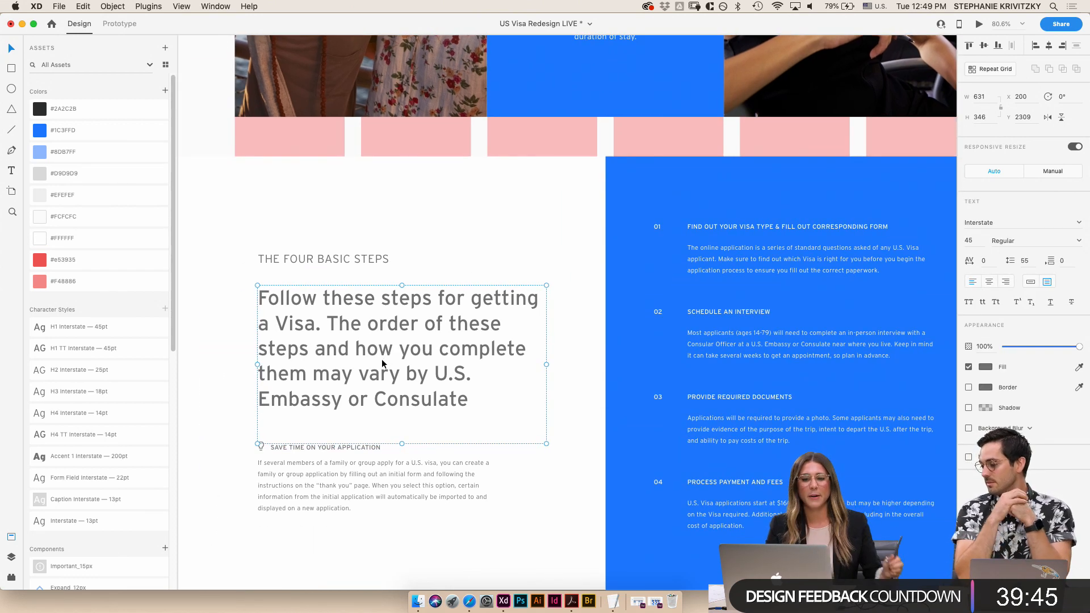
pyautogui.click(303, 267)
pyautogui.click(63, 152)
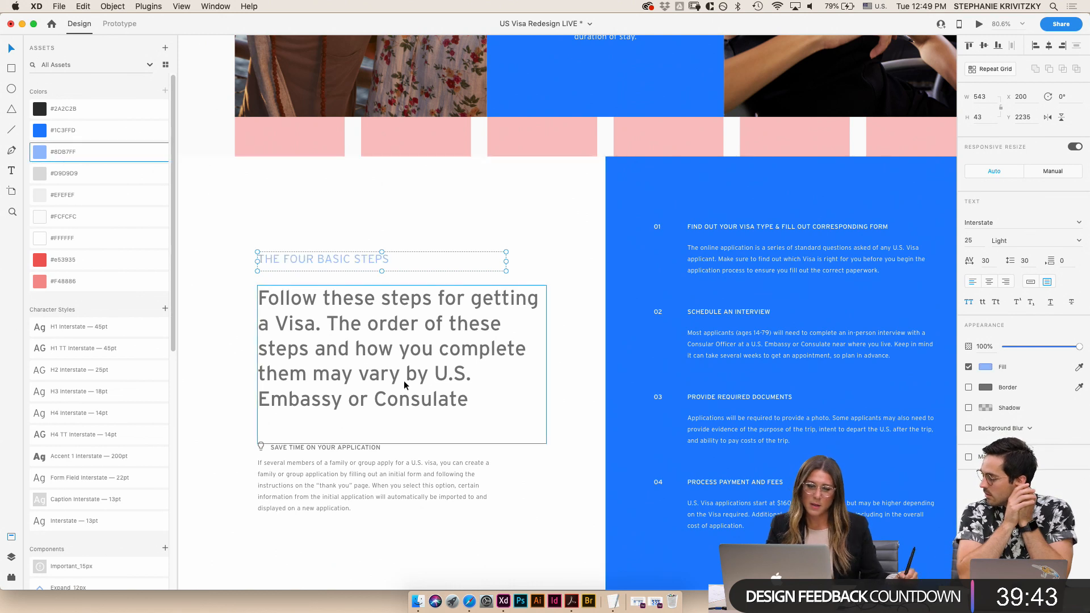
# - Color the "Follow these steps for getting a Visa" heading with the saved bright blue #1C3FFD
pyautogui.click(394, 364)
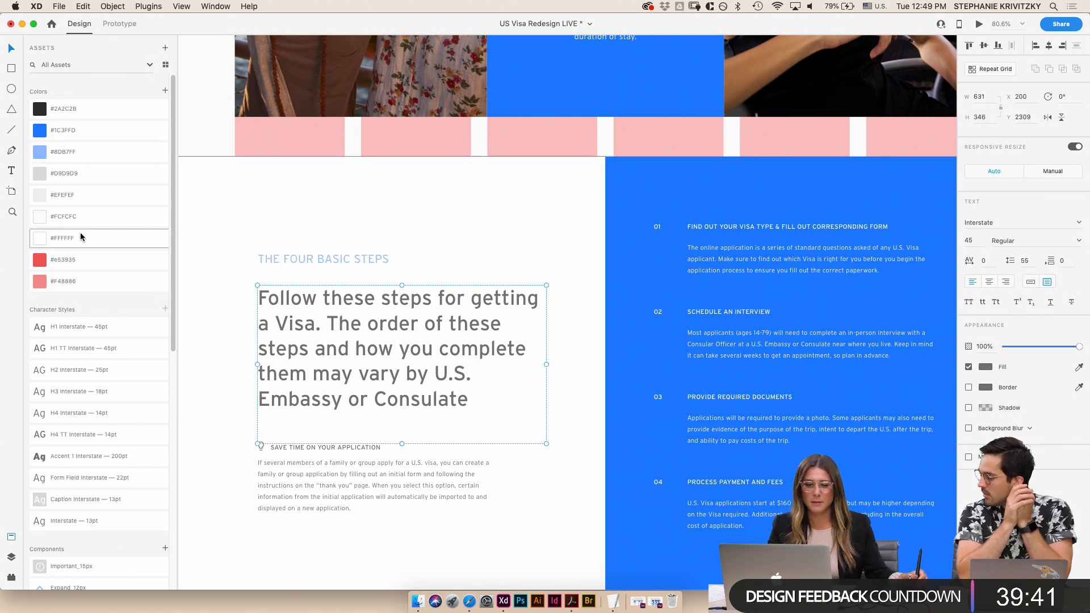
pyautogui.click(54, 130)
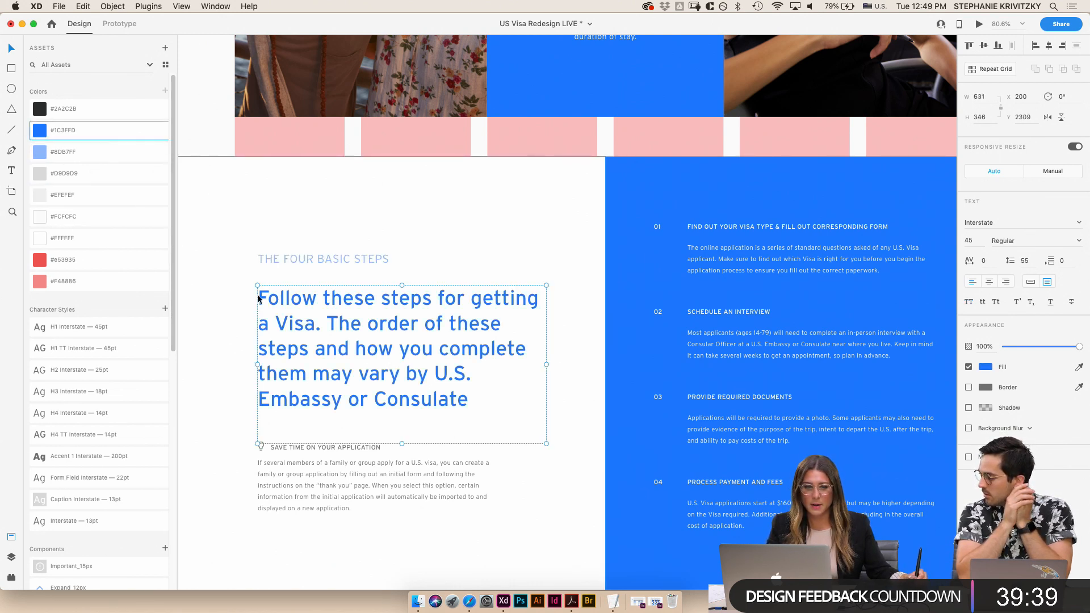
# - Color the SAVE TIME ON YOUR APPLICATION label and its lightbulb icon with the saved strong red
pyautogui.click(355, 447)
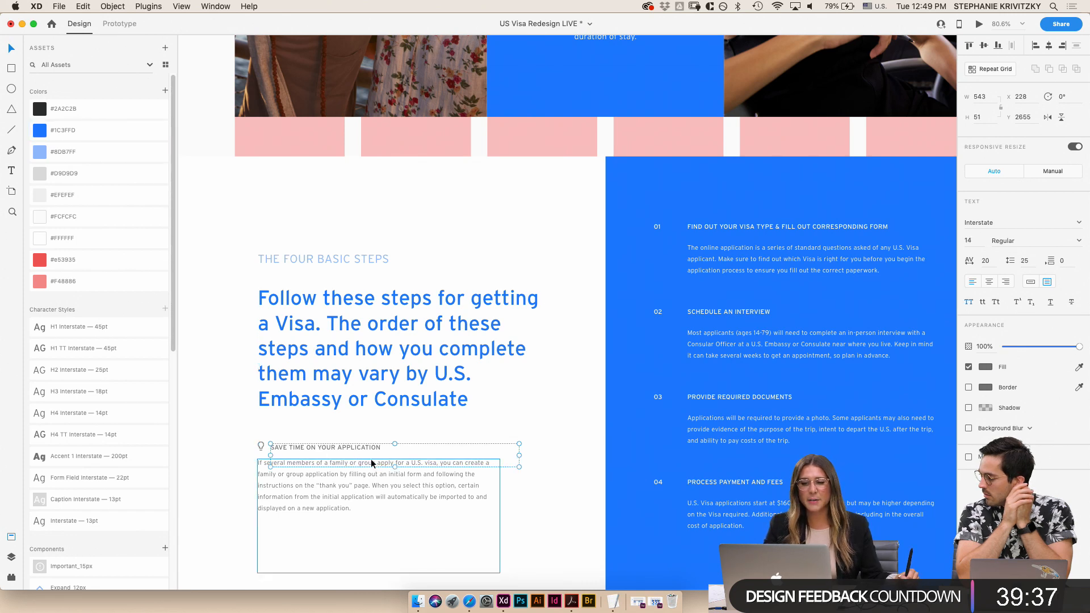
pyautogui.scroll(-6, 370, 459)
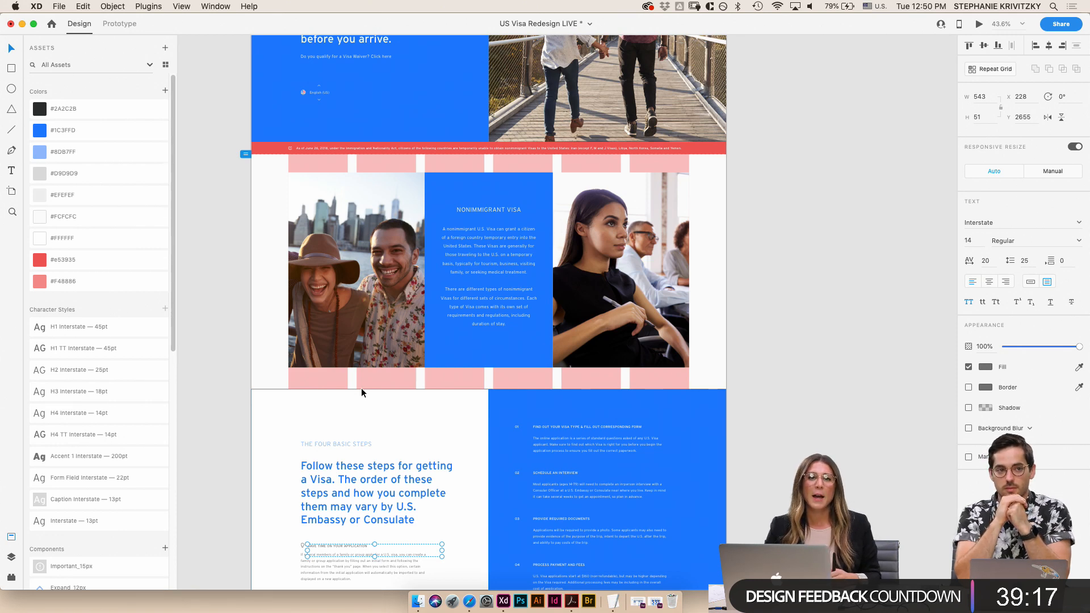
pyautogui.scroll(5, 361, 387)
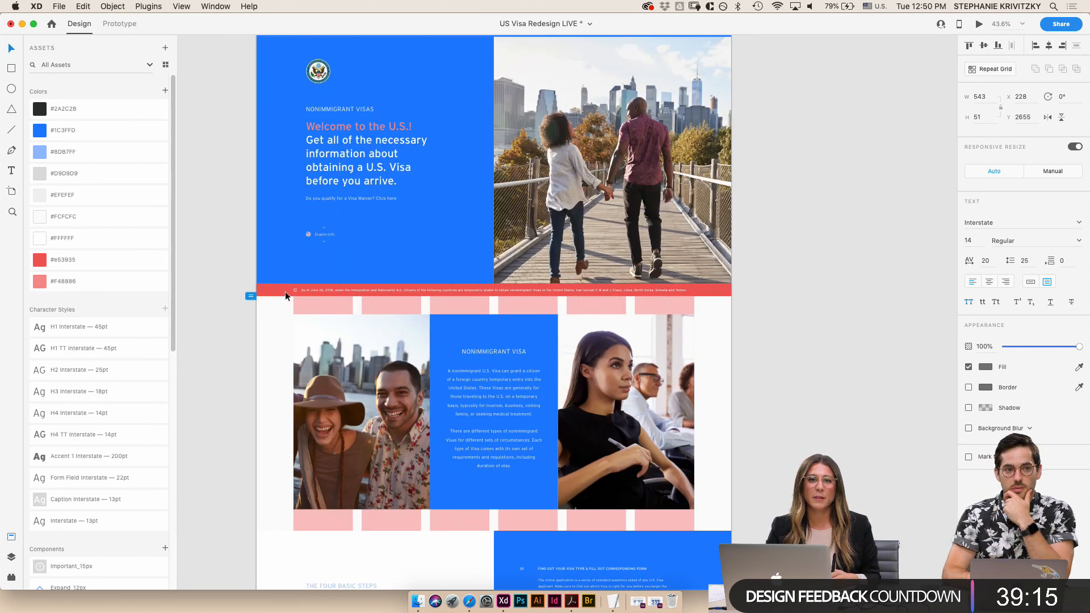
pyautogui.scroll(5, 285, 296)
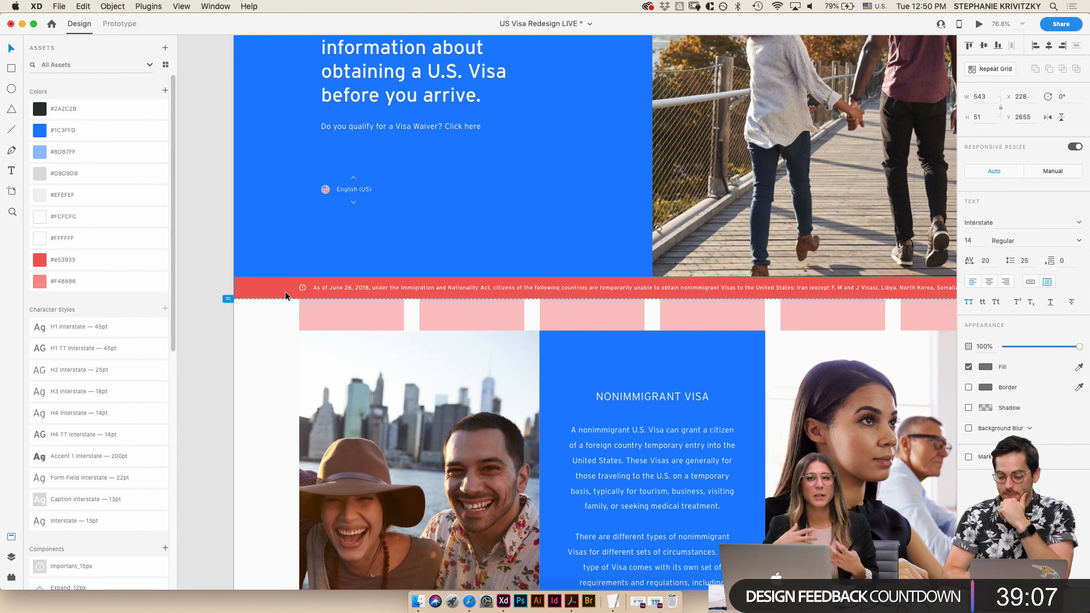
pyautogui.scroll(-4, 286, 296)
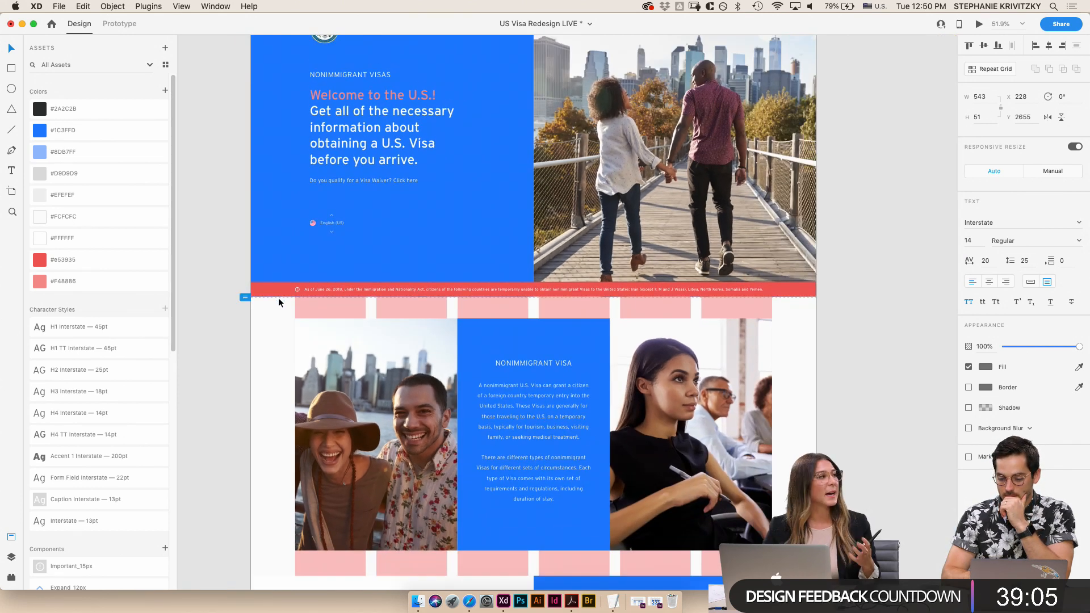
pyautogui.scroll(-10, 278, 298)
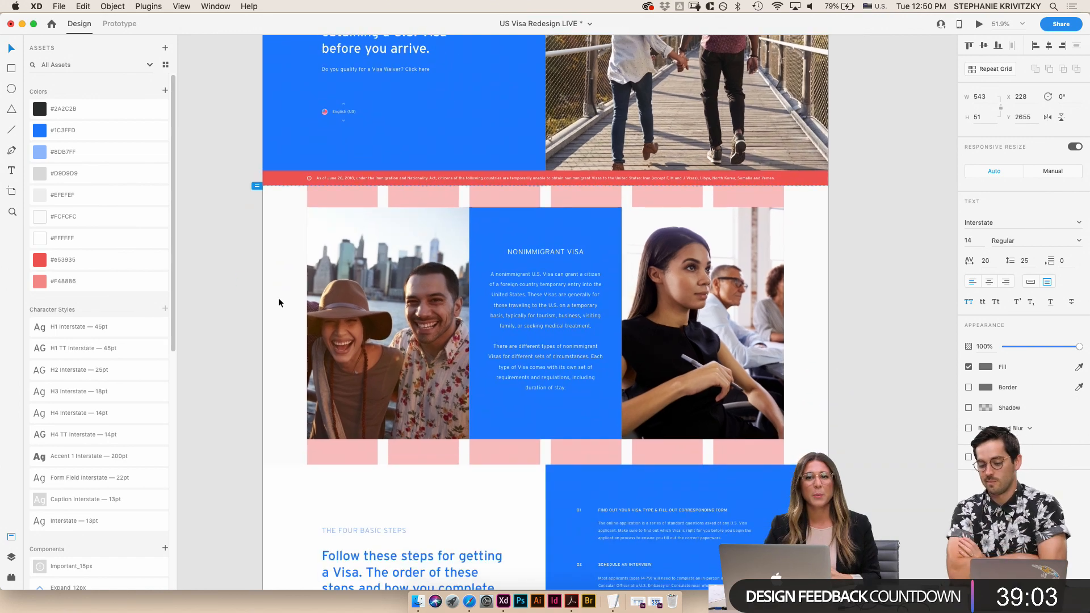
pyautogui.scroll(2, 278, 302)
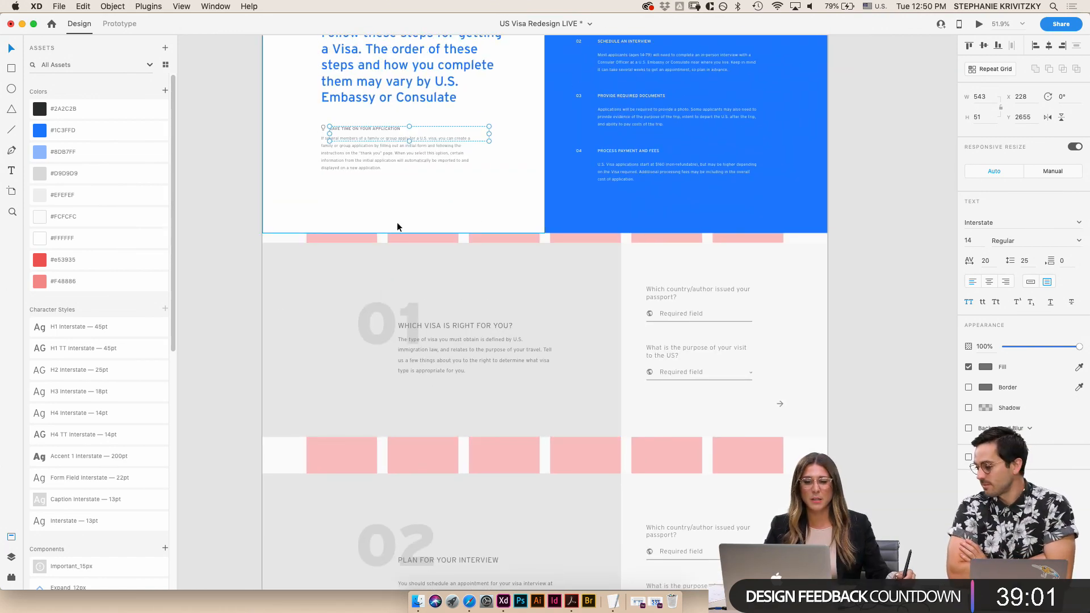
pyautogui.scroll(3, 311, 152)
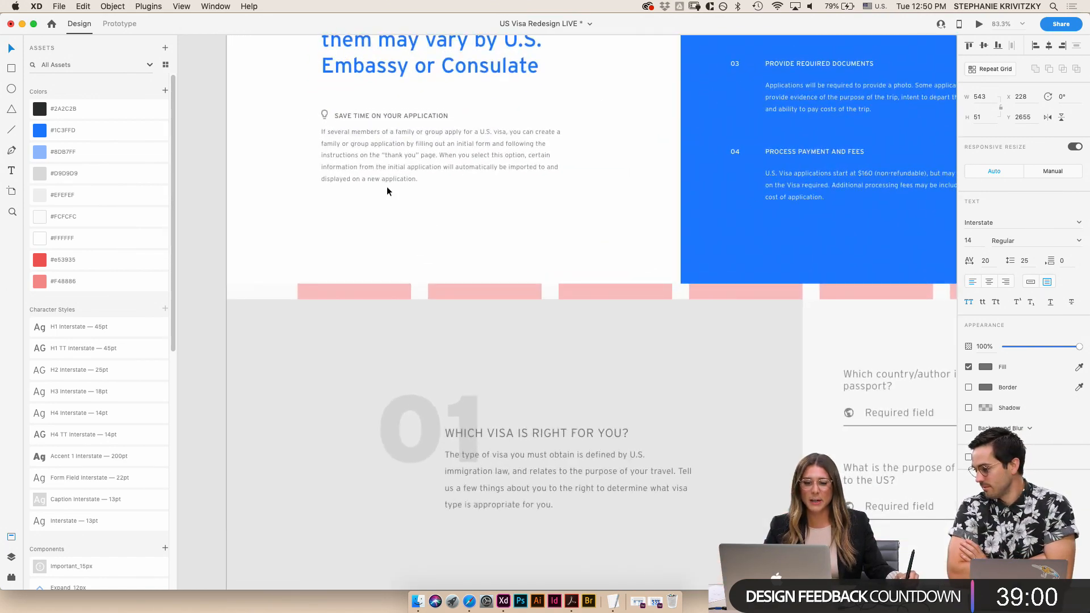
pyautogui.click(63, 259)
pyautogui.click(324, 117)
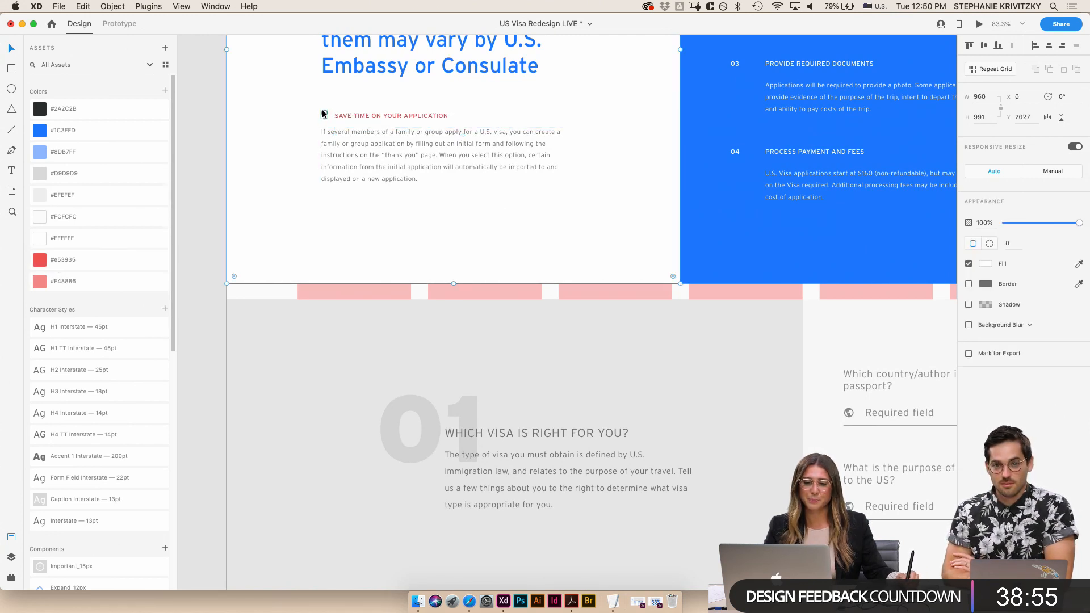
pyautogui.doubleClick(324, 114)
pyautogui.click(71, 260)
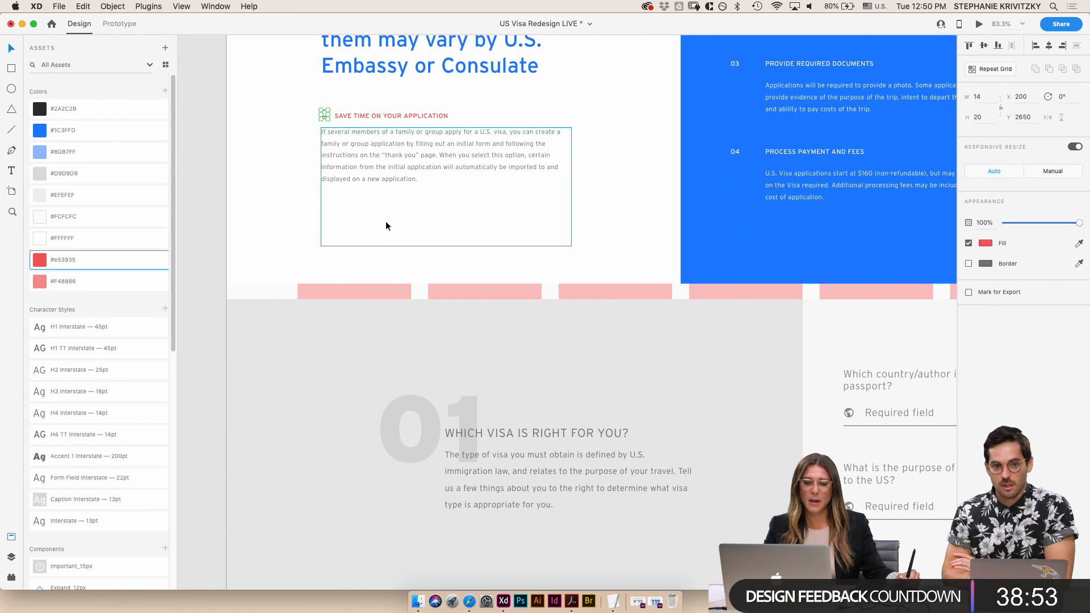
# - Color the paragraph under SAVE TIME ON YOUR APPLICATION with the saved near-black #2A2C2B
pyautogui.click(386, 226)
pyautogui.click(85, 107)
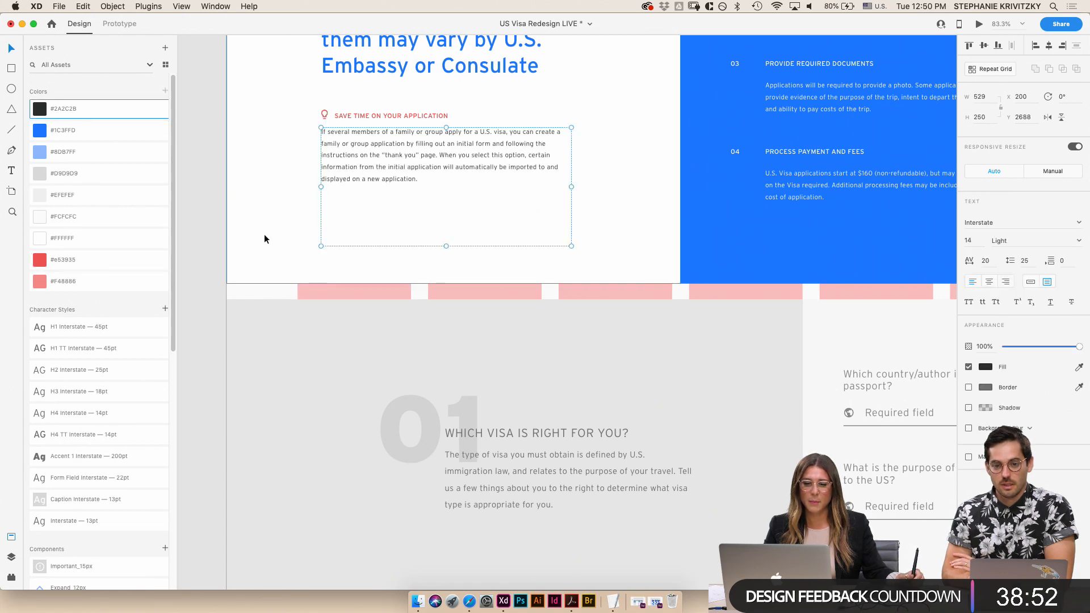
pyautogui.click(184, 167)
# - Turn the 01–04 step numbers into outlined text by removing their fill and adding a #FFFFFF border
pyautogui.scroll(-5, 404, 298)
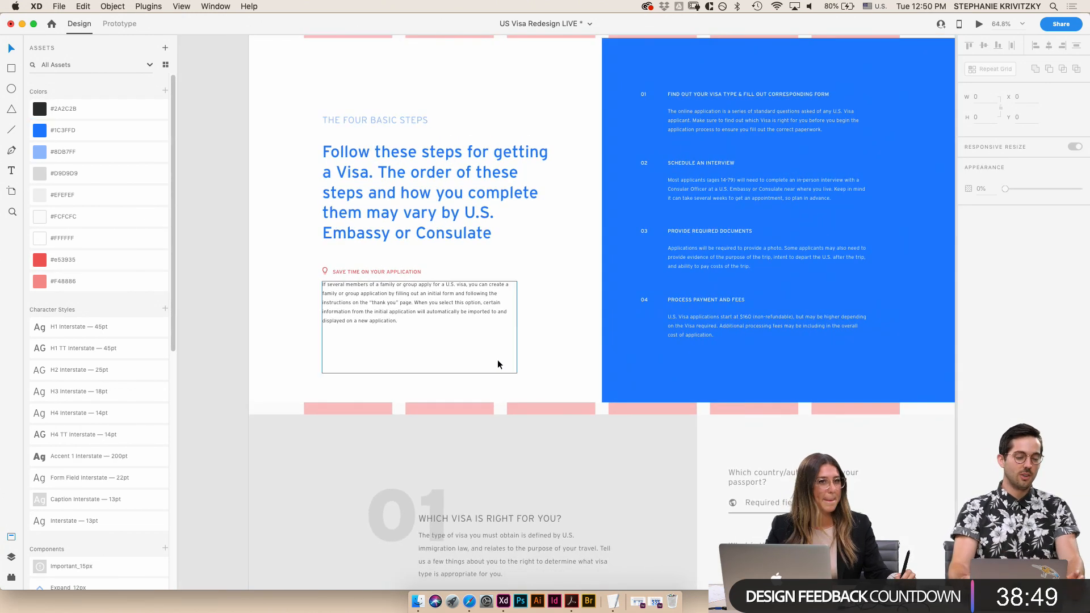
pyautogui.scroll(2, 494, 358)
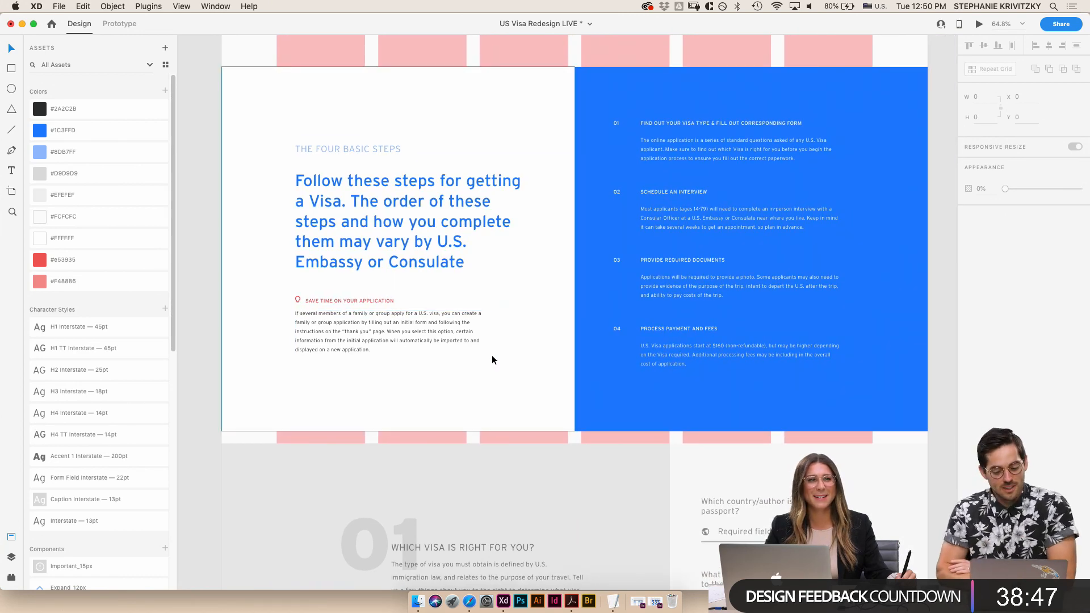
pyautogui.scroll(-4, 675, 436)
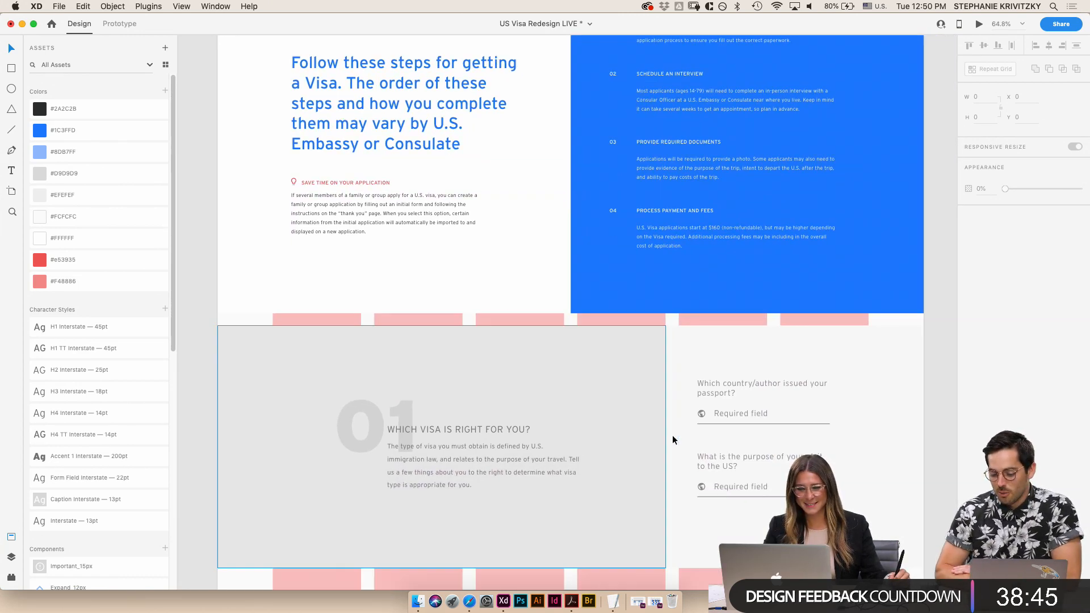
pyautogui.scroll(6, 488, 347)
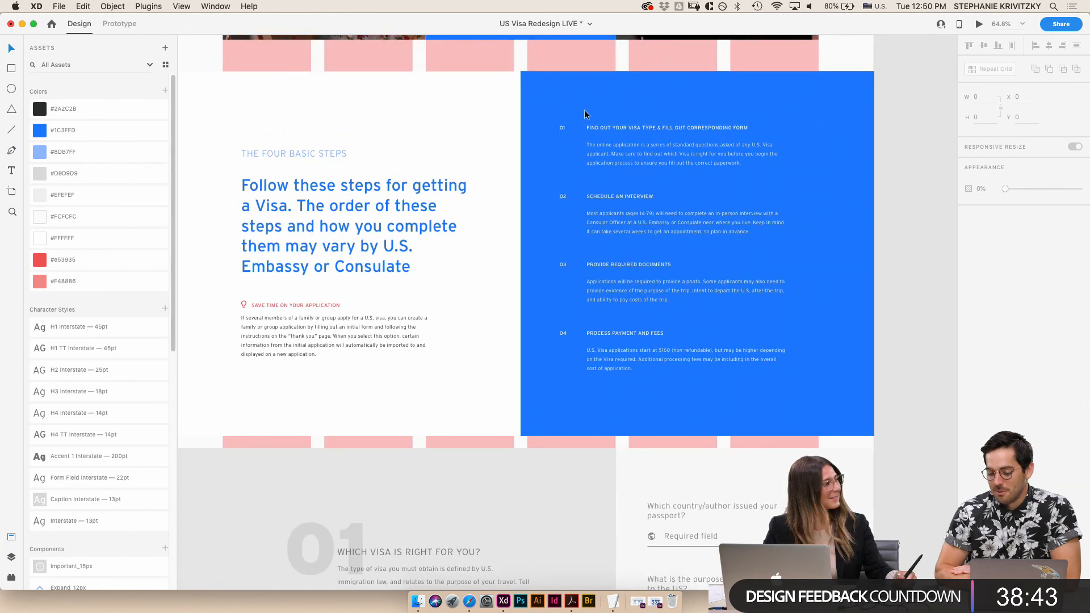
pyautogui.scroll(5, 565, 126)
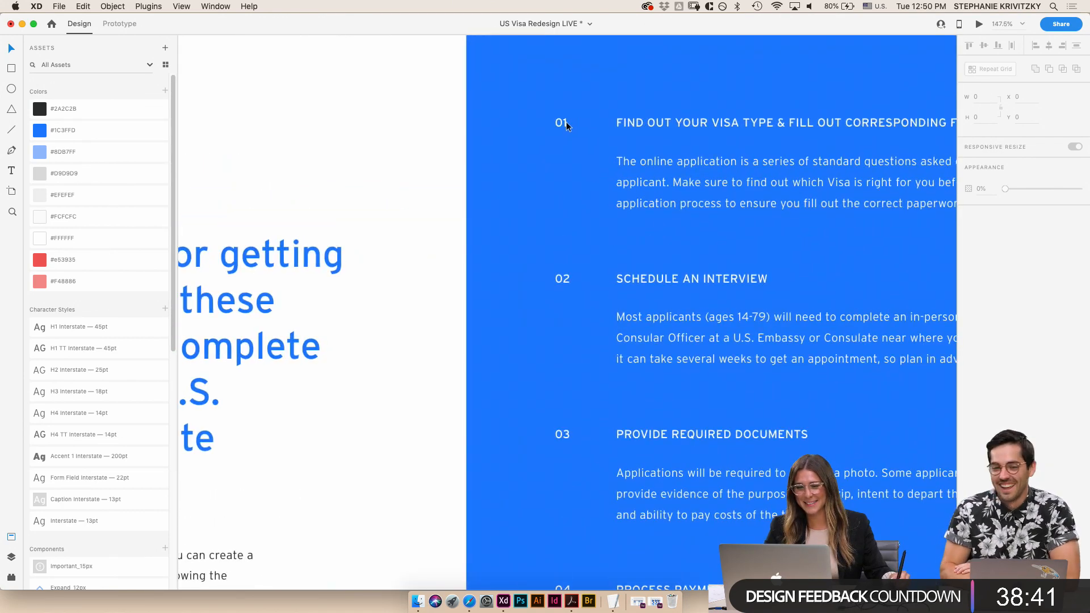
pyautogui.click(561, 121)
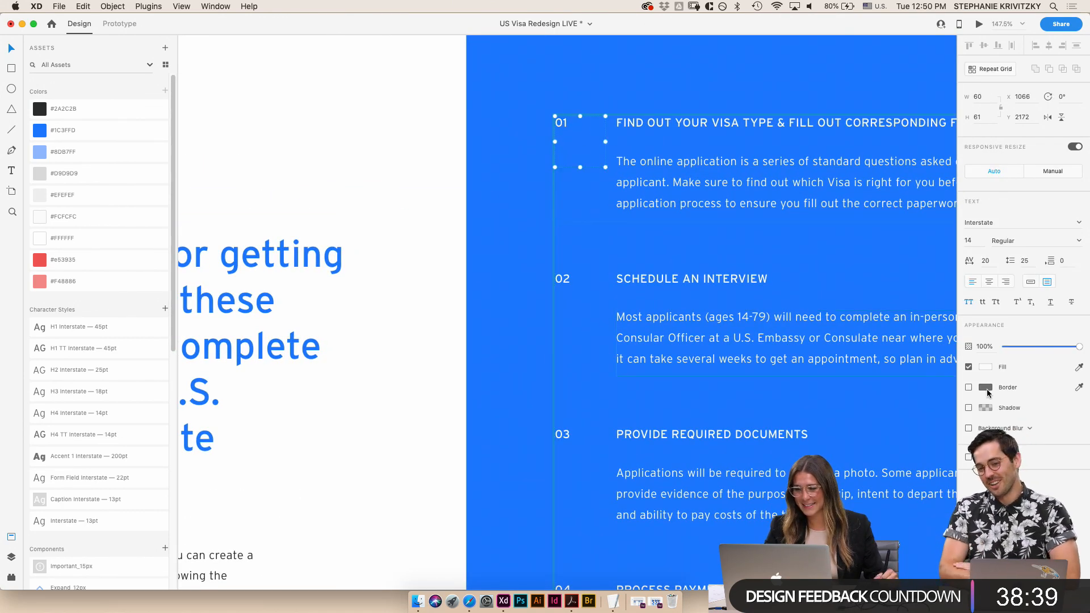
pyautogui.click(969, 388)
pyautogui.click(968, 367)
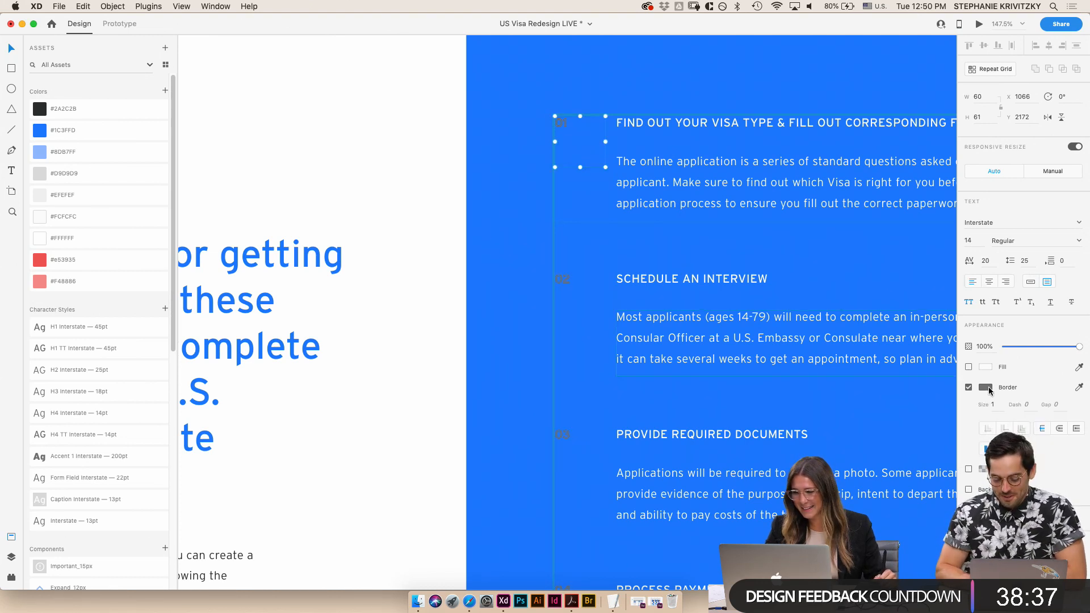
pyautogui.click(987, 388)
pyautogui.moveTo(861, 360); pyautogui.dragTo(820, 304)
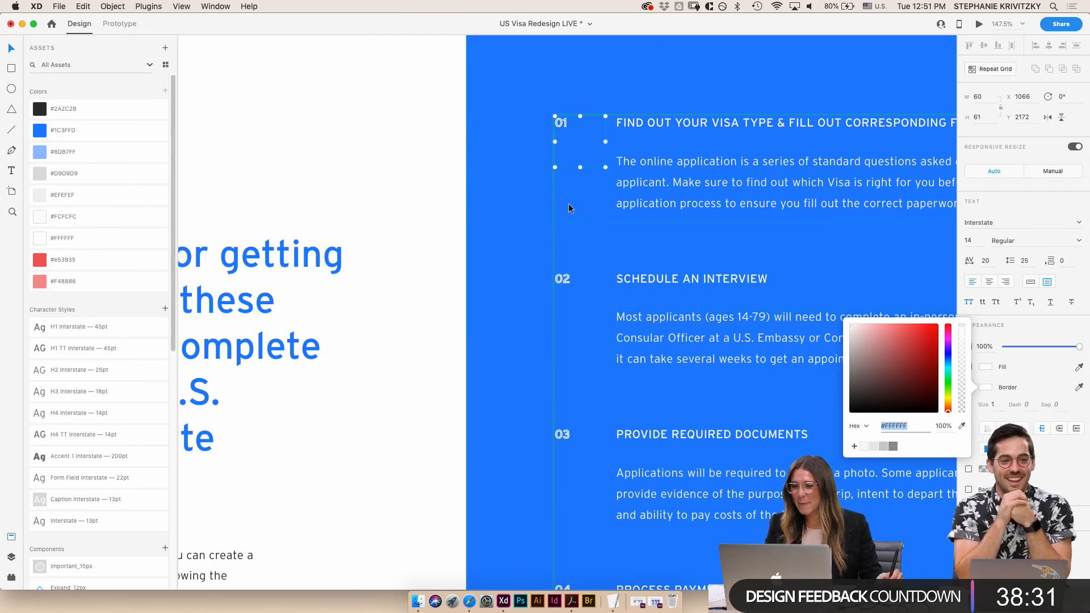
pyautogui.press('Escape')
# - Set the font weight of the outlined step numbers to Interstate Black
pyautogui.scroll(-5, 493, 262)
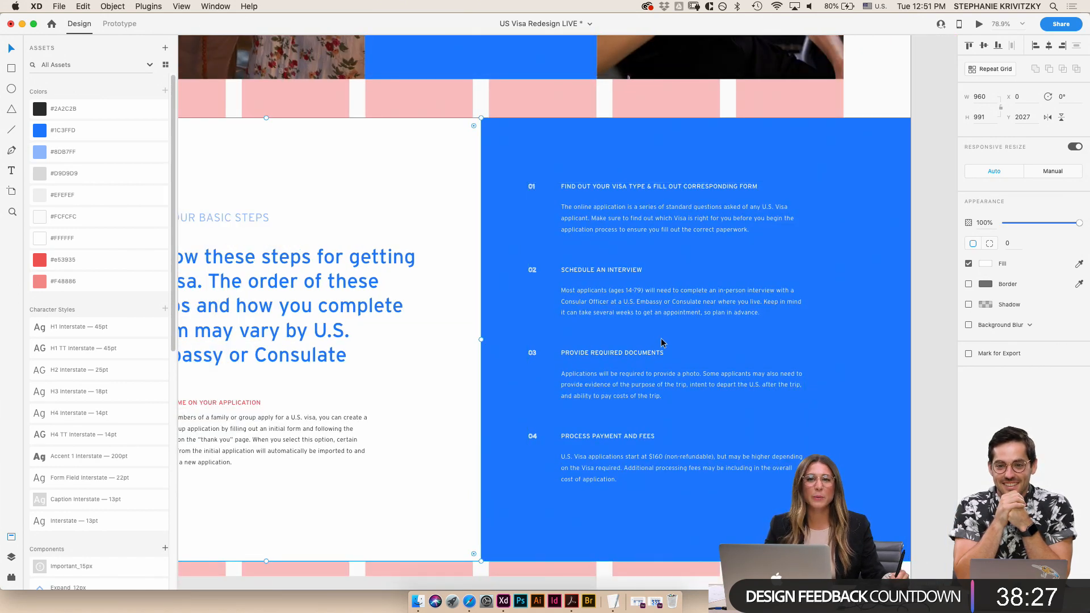
pyautogui.scroll(3, 537, 182)
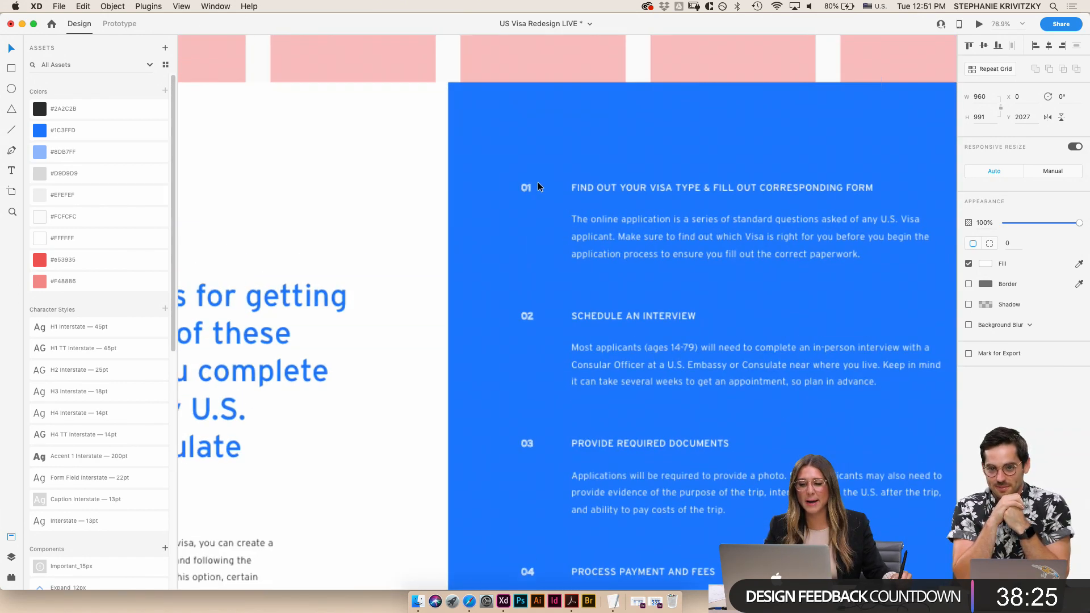
pyautogui.doubleClick(529, 188)
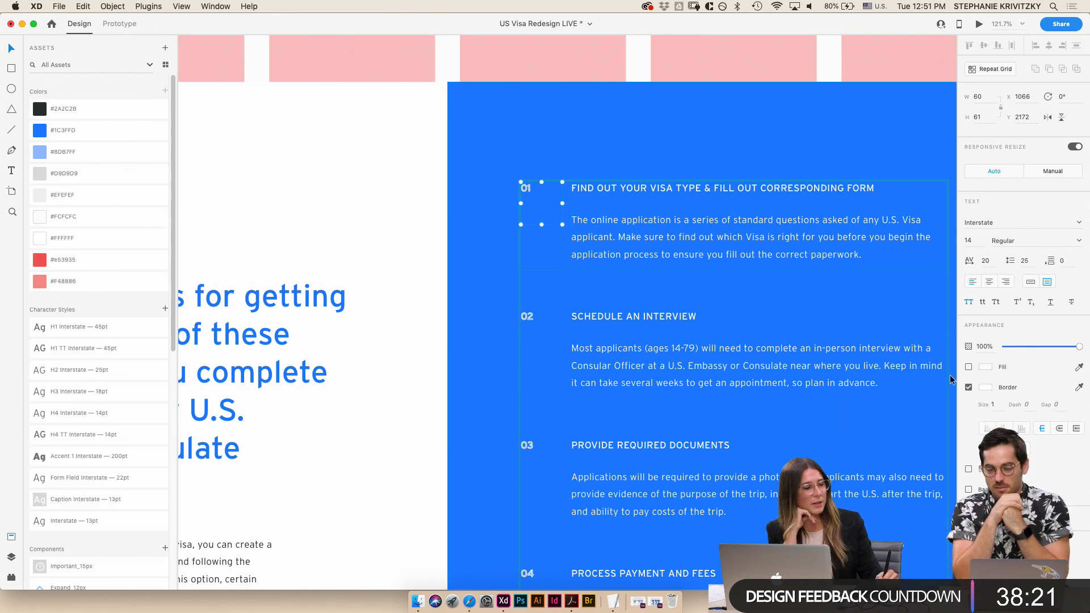
pyautogui.click(969, 368)
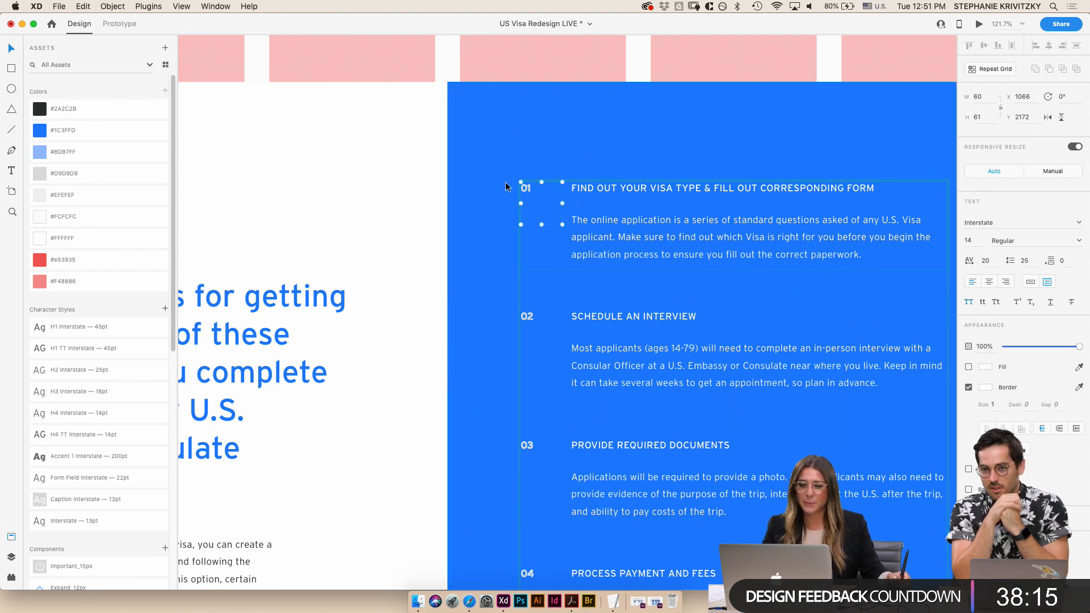
pyautogui.scroll(5, 506, 184)
pyautogui.scroll(10, 496, 164)
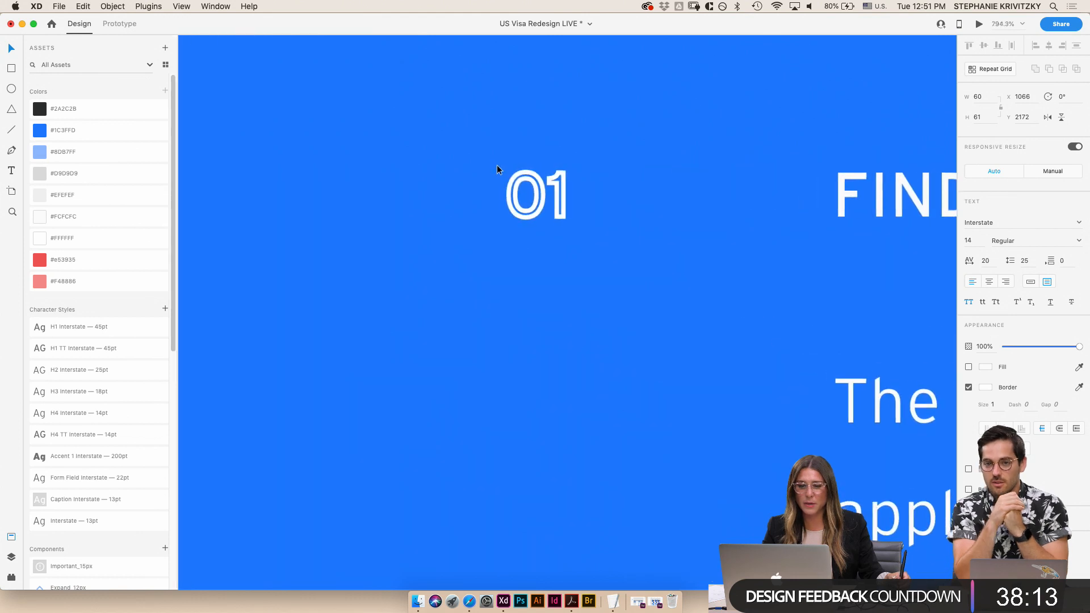
pyautogui.click(1079, 243)
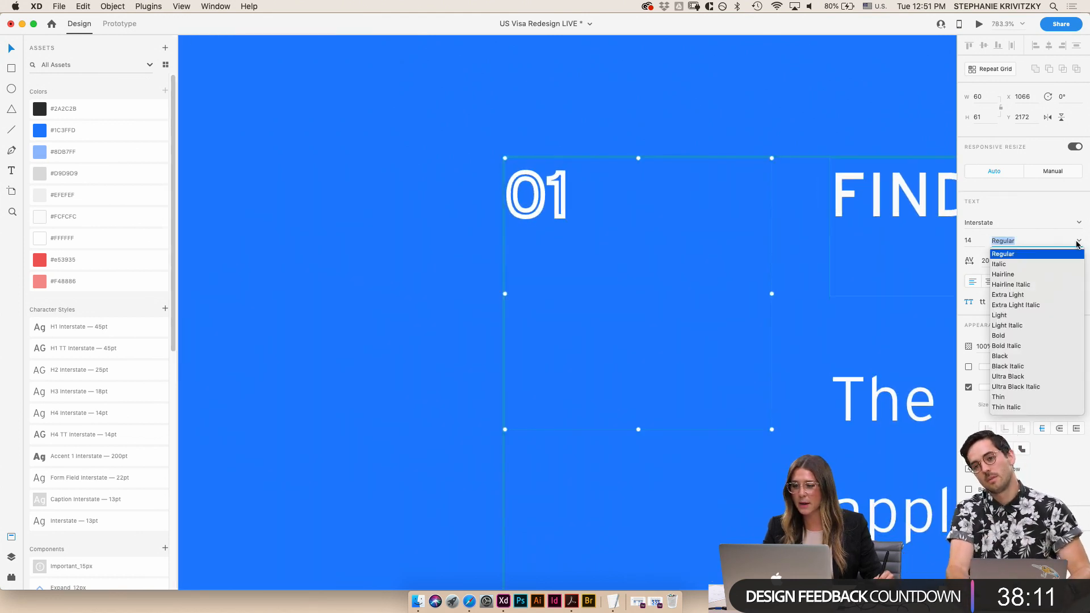
pyautogui.click(1045, 356)
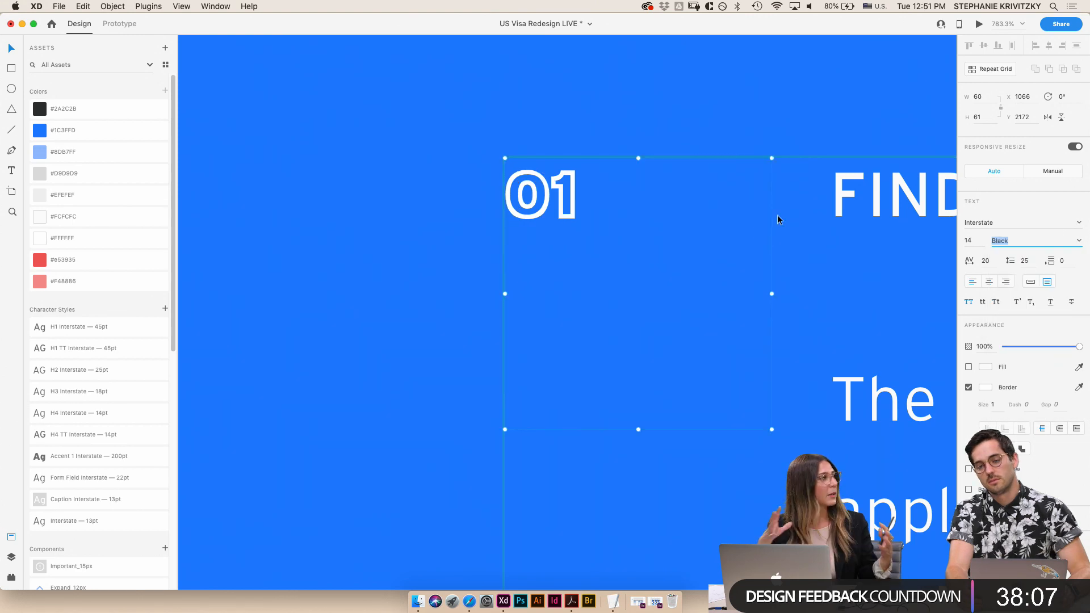
# - Set the border size of the outlined step numbers to 0.5
pyautogui.scroll(-2, 678, 308)
pyautogui.scroll(-8, 678, 308)
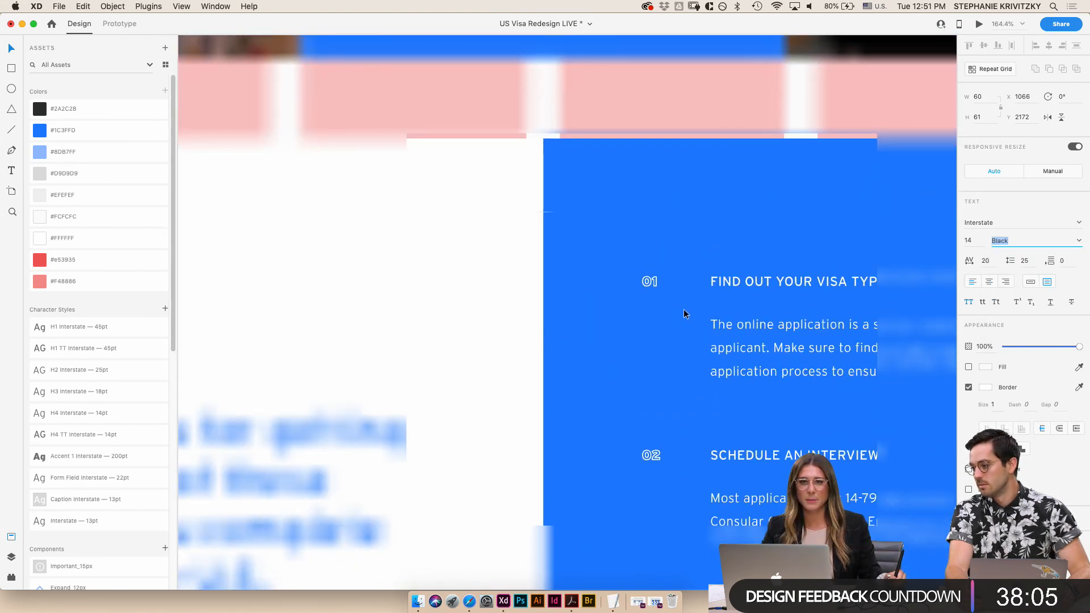
pyautogui.click(573, 186)
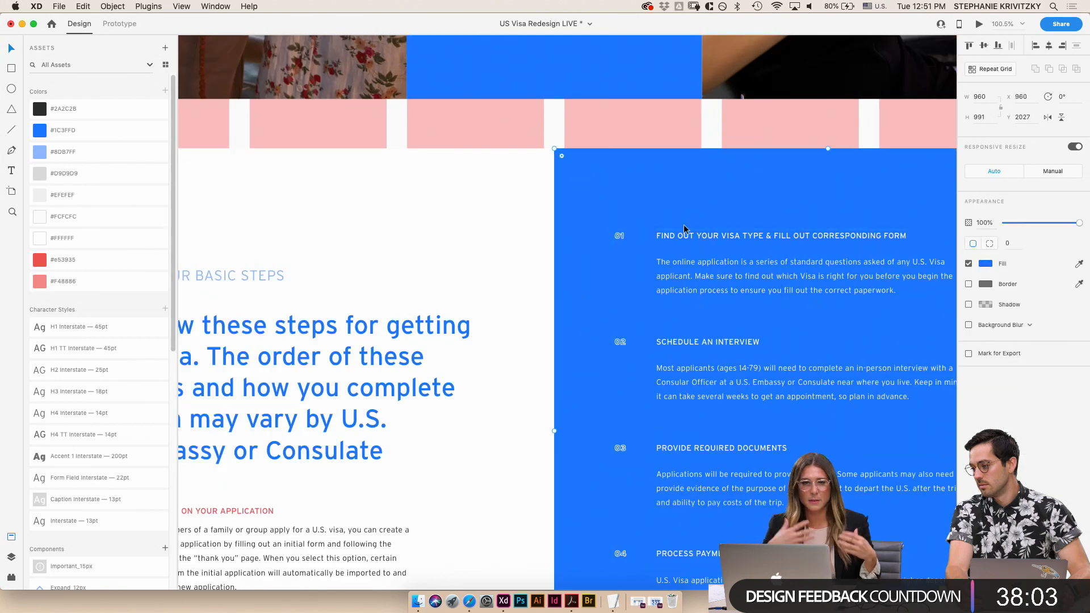
pyautogui.hscroll(3, 797, 364)
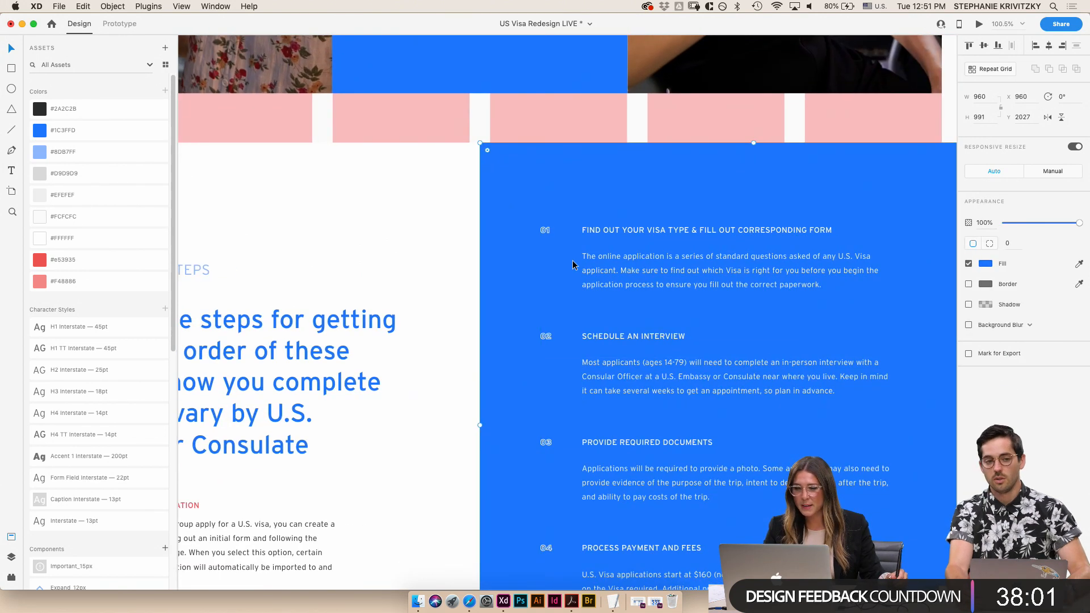
pyautogui.doubleClick(547, 230)
pyautogui.doubleClick(549, 231)
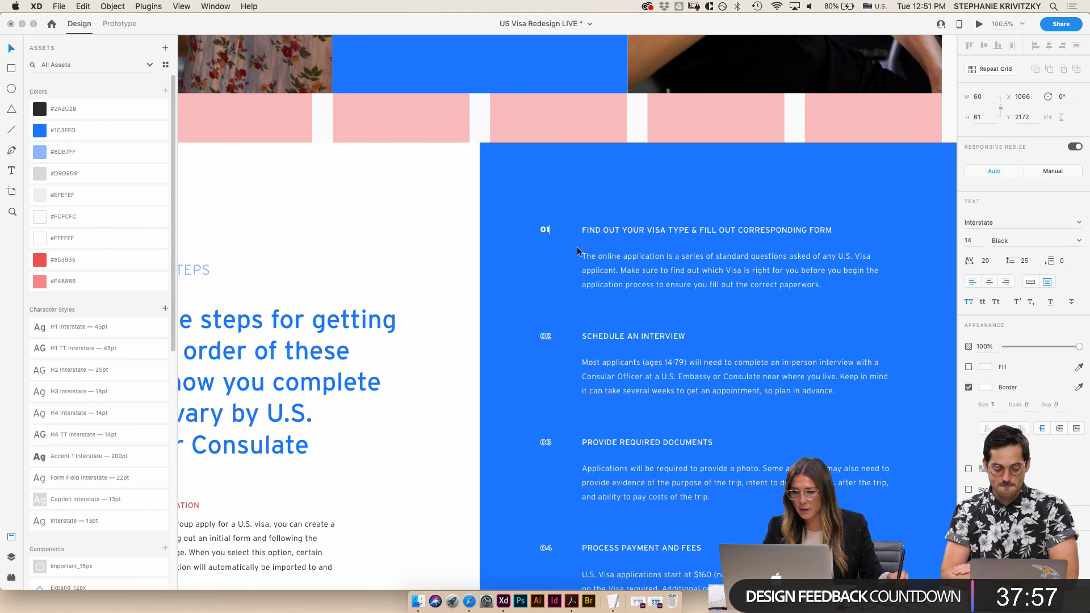
pyautogui.press('Escape')
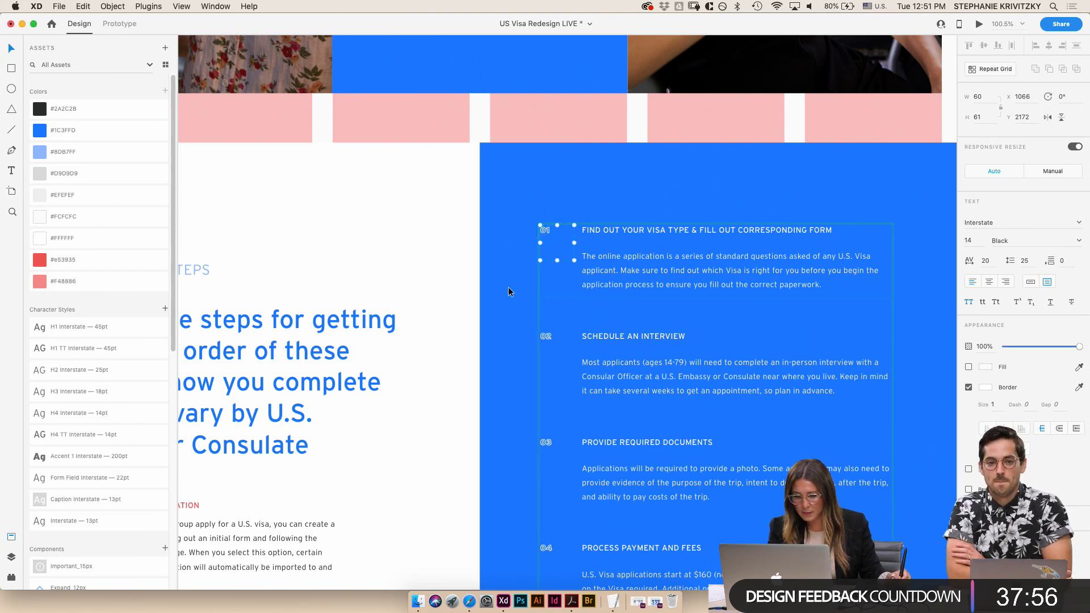
pyautogui.doubleClick(552, 227)
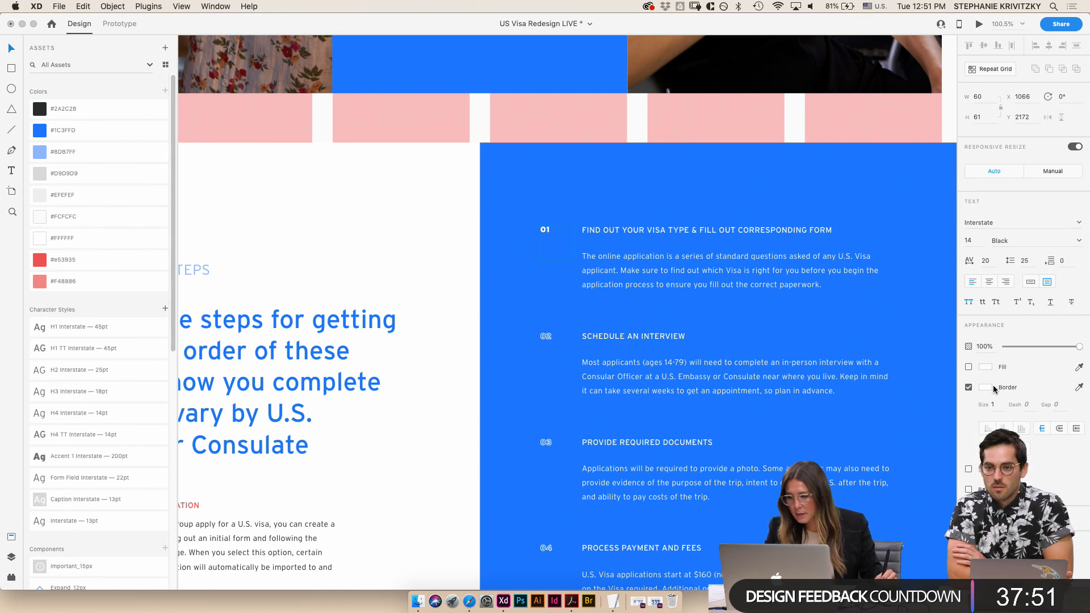
pyautogui.click(992, 405)
pyautogui.write('0.5')
pyautogui.press('Return')
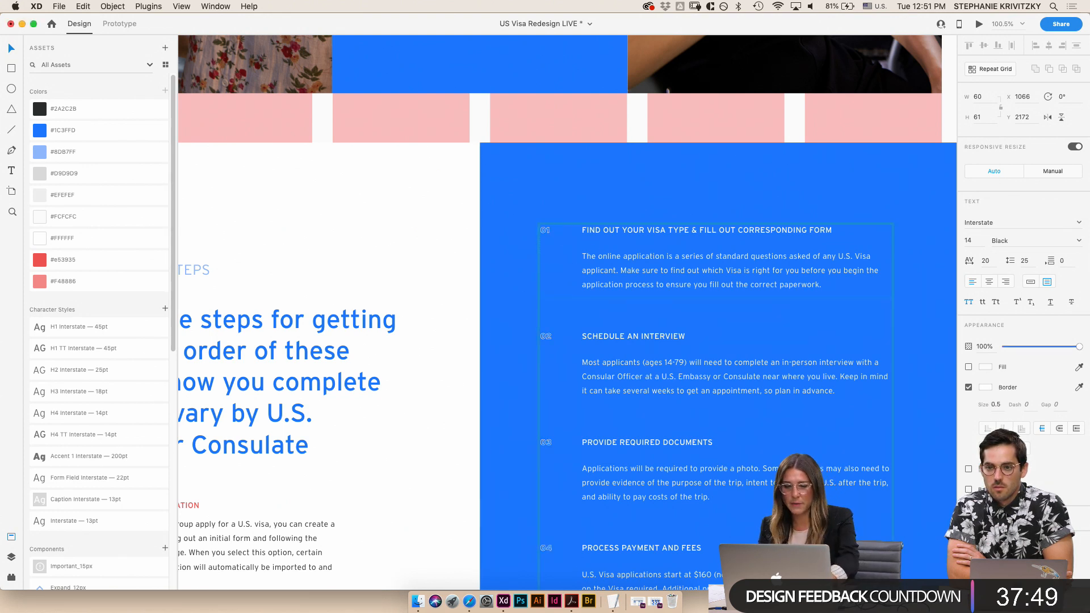
# - Examine the recolored Four Basic Steps section and its outlined step numbers, up close and in the context of the whole page
pyautogui.click(512, 204)
pyautogui.scroll(5, 702, 359)
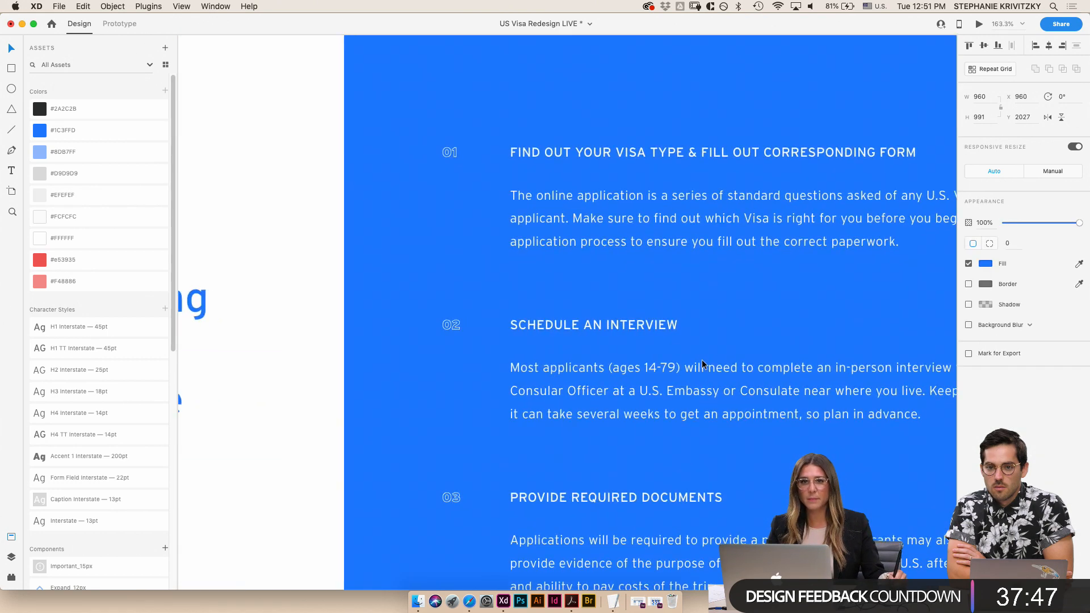
pyautogui.scroll(-6, 698, 359)
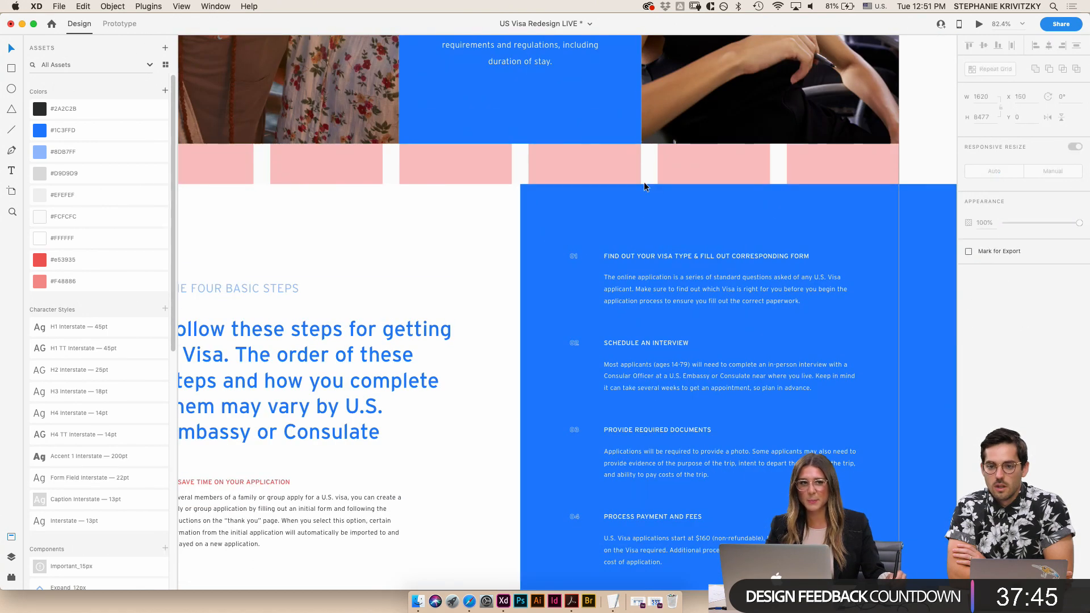
pyautogui.scroll(-4, 644, 182)
pyautogui.scroll(-4, 711, 298)
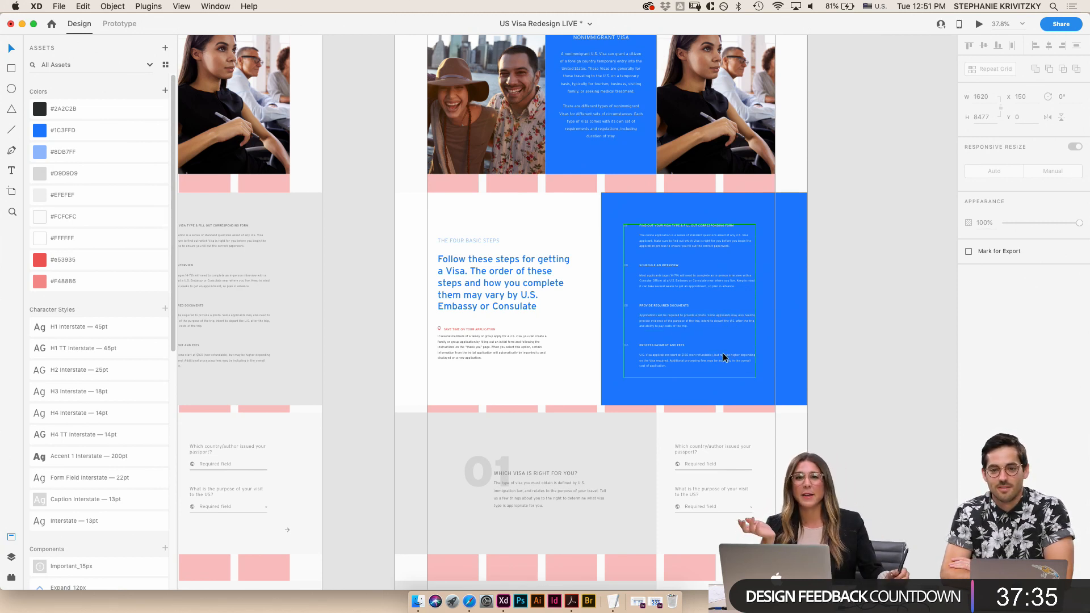
pyautogui.click(870, 353)
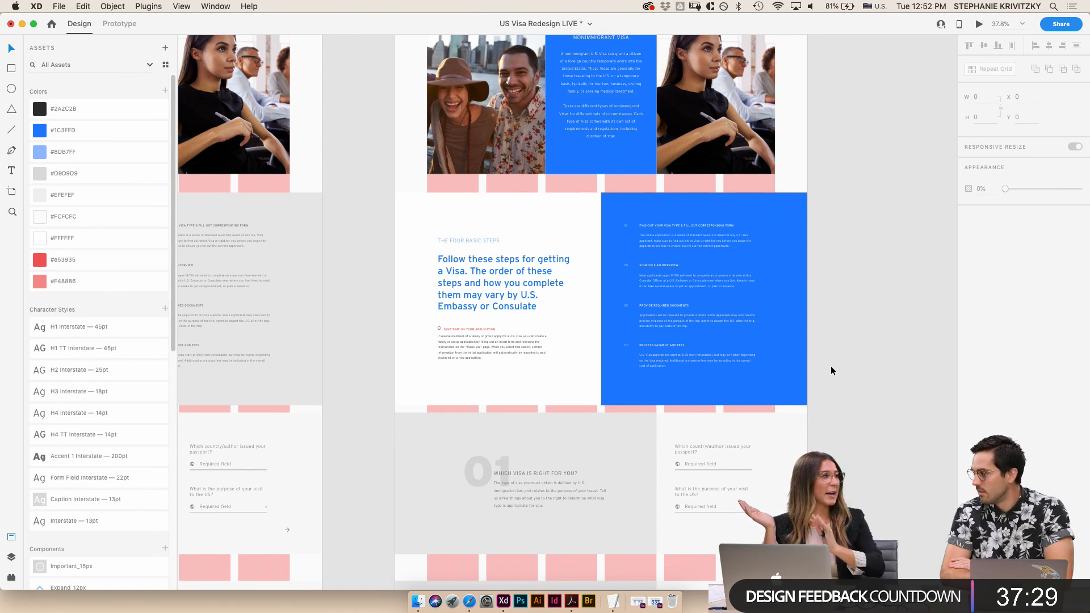
pyautogui.scroll(-5, 831, 366)
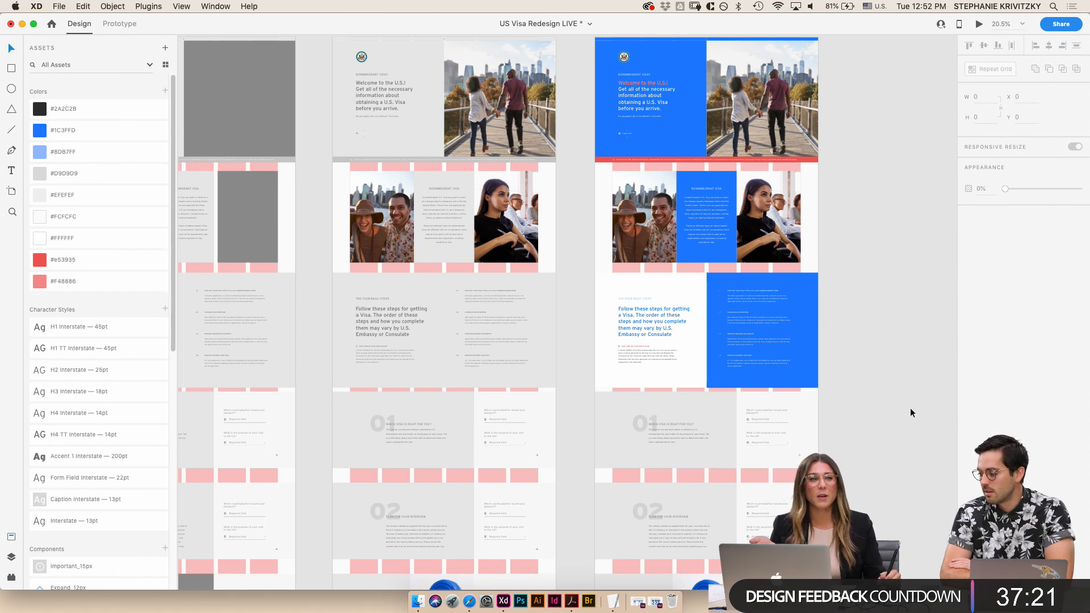
# - Fill the background panel of the WHICH VISA IS RIGHT FOR YOU? section with the saved blue #1C3FFD
pyautogui.scroll(3, 911, 414)
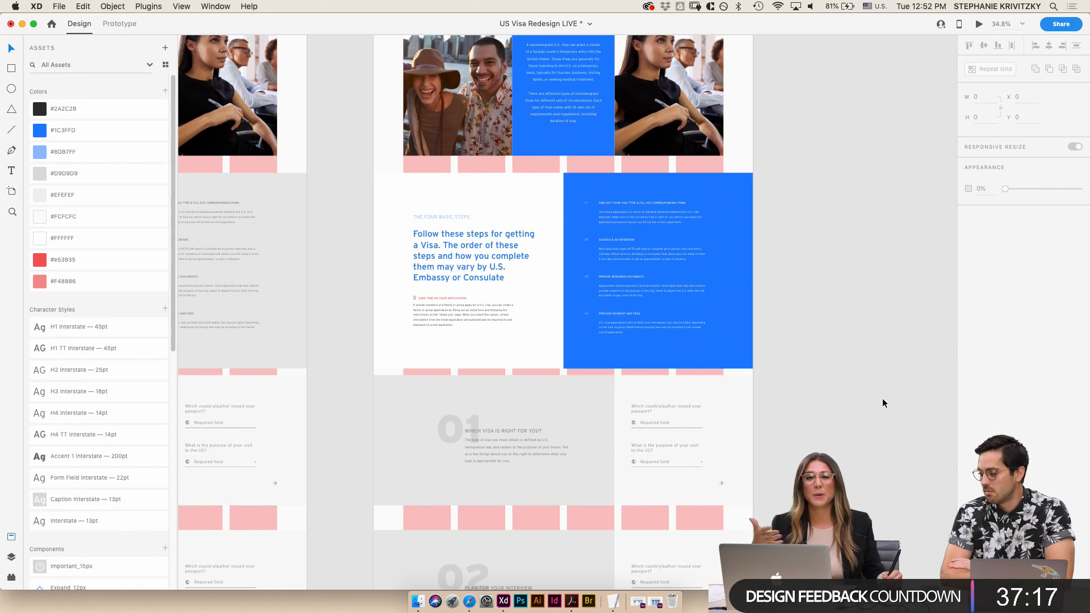
pyautogui.scroll(3, 489, 313)
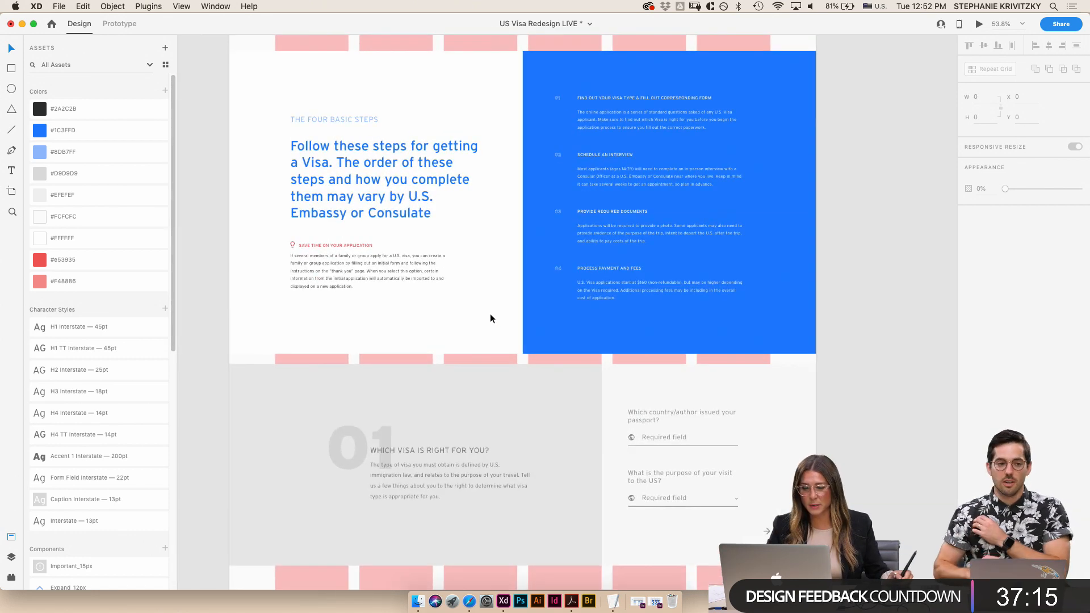
pyautogui.click(534, 342)
pyautogui.click(40, 130)
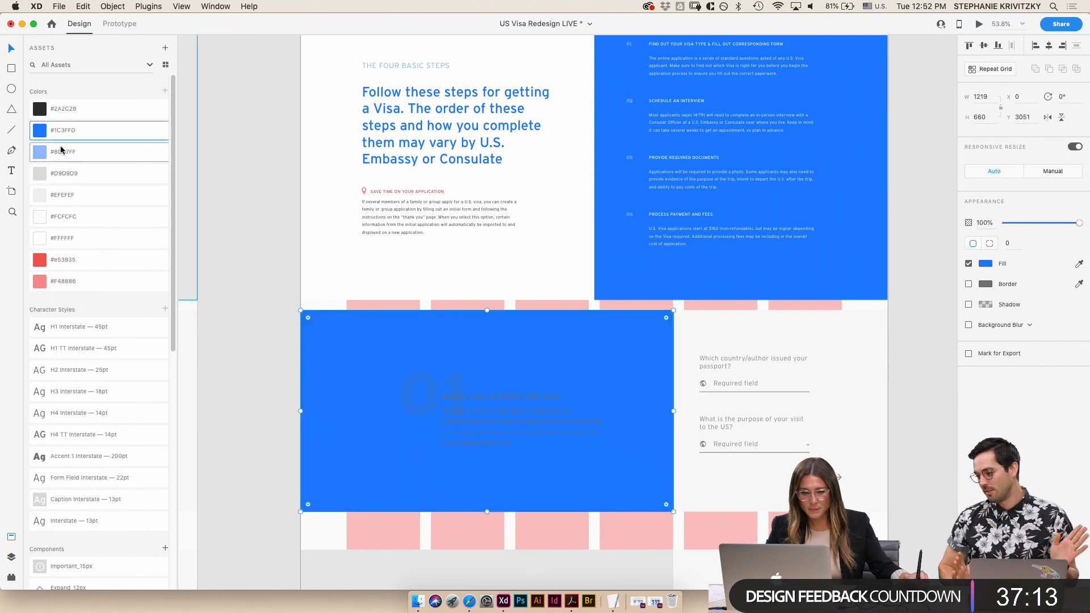
# - Color the large 01, the WHICH VISA IS RIGHT FOR YOU? heading and its paragraph with the saved off-white #FCFCFC
pyautogui.click(449, 386)
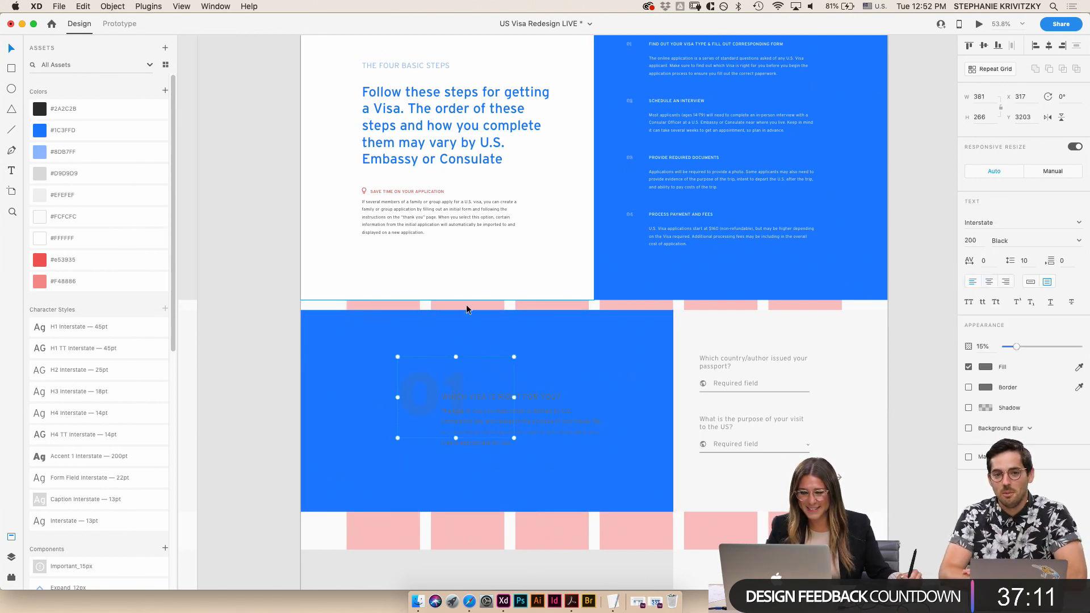
pyautogui.click(41, 220)
pyautogui.click(543, 397)
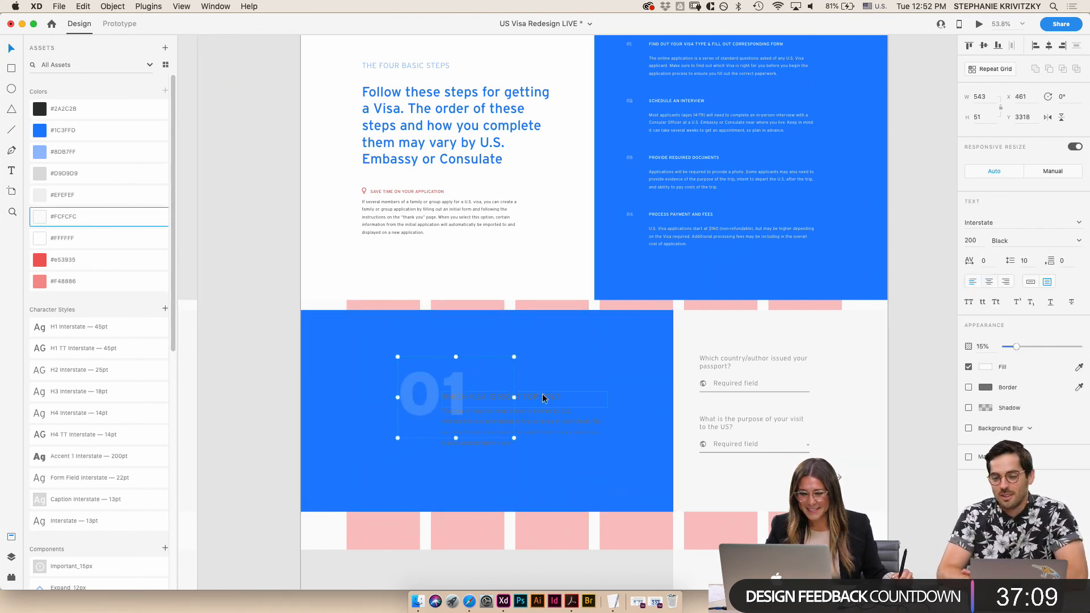
pyautogui.click(57, 219)
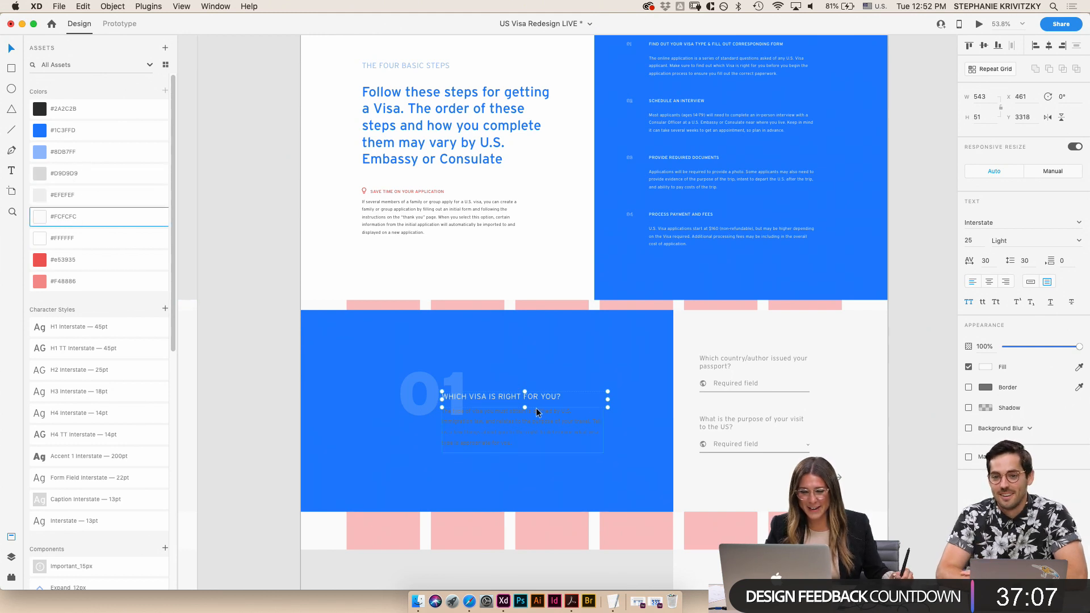
pyautogui.click(542, 435)
pyautogui.click(49, 222)
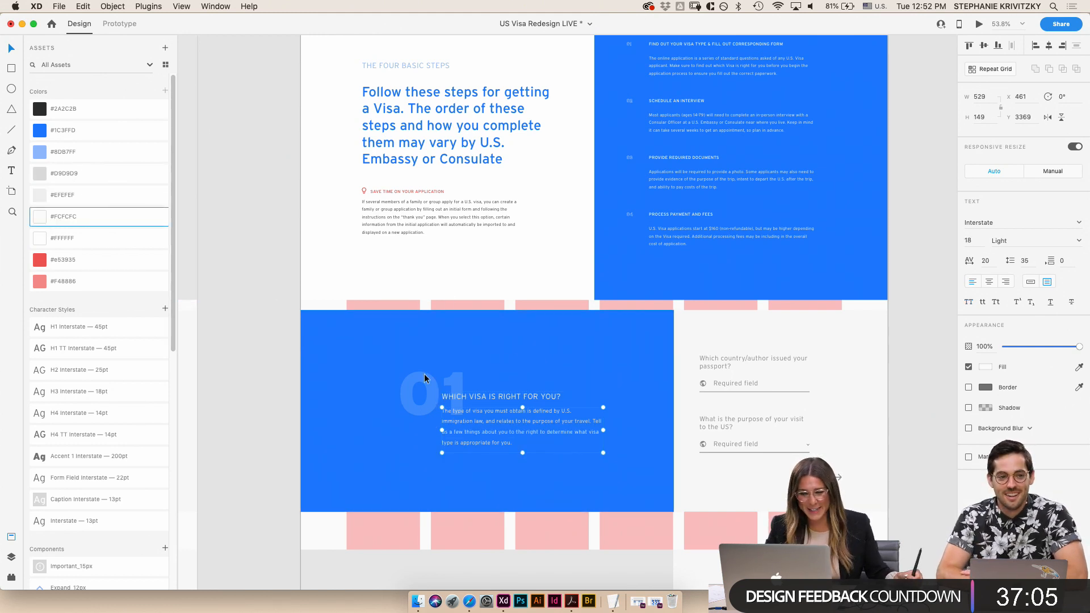
# - Turn the large 01 into outlined text by removing its fill and adding a #FFFFFF border
pyautogui.click(416, 405)
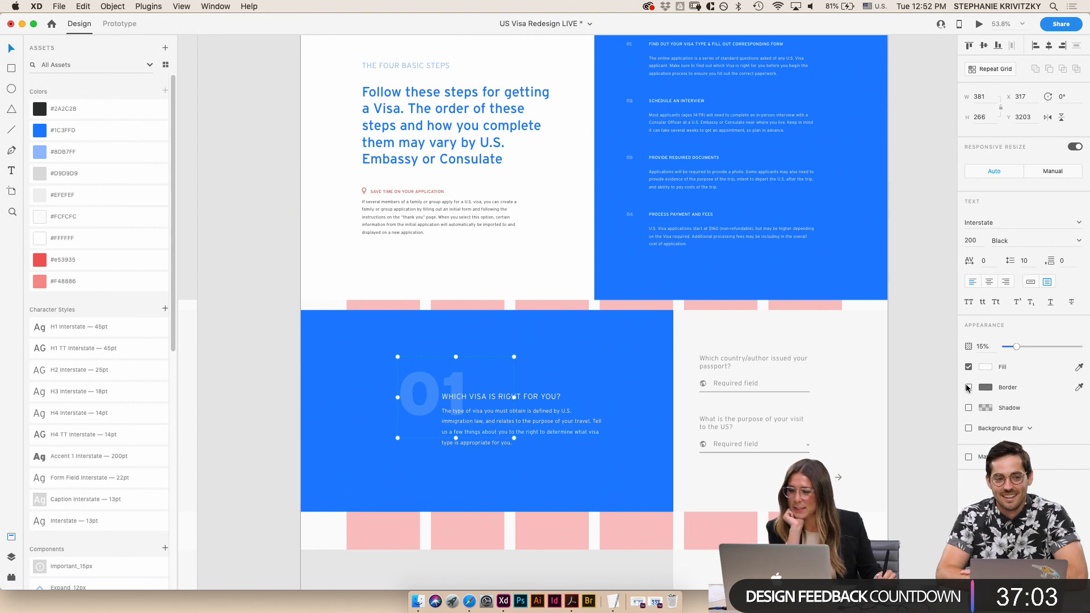
pyautogui.click(968, 388)
pyautogui.click(969, 367)
pyautogui.click(986, 387)
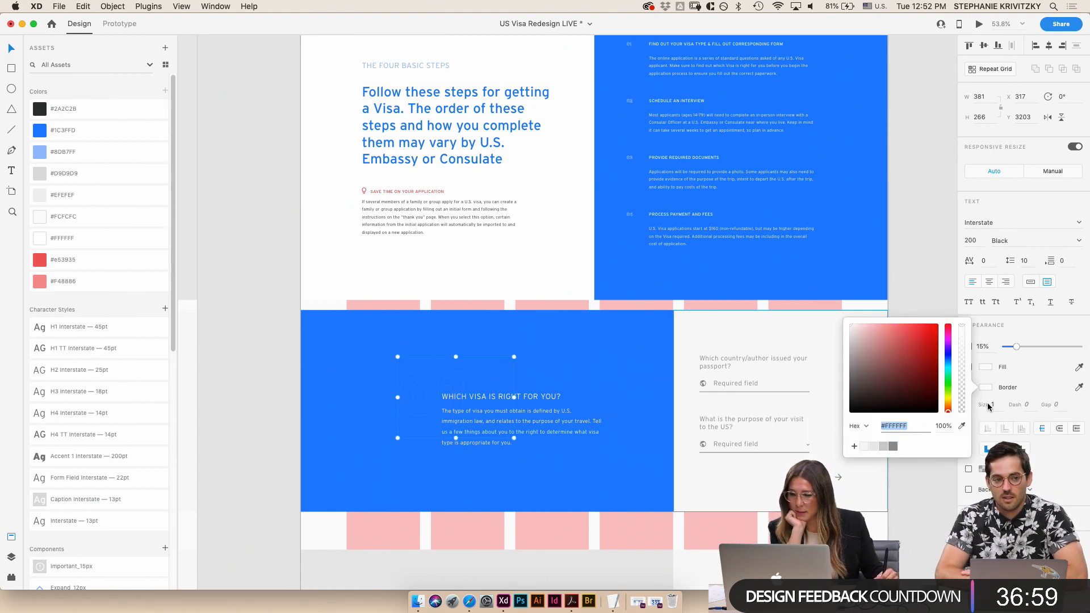
# - Set the border size of the outlined 01 to 2 and its opacity to 30%
pyautogui.click(991, 405)
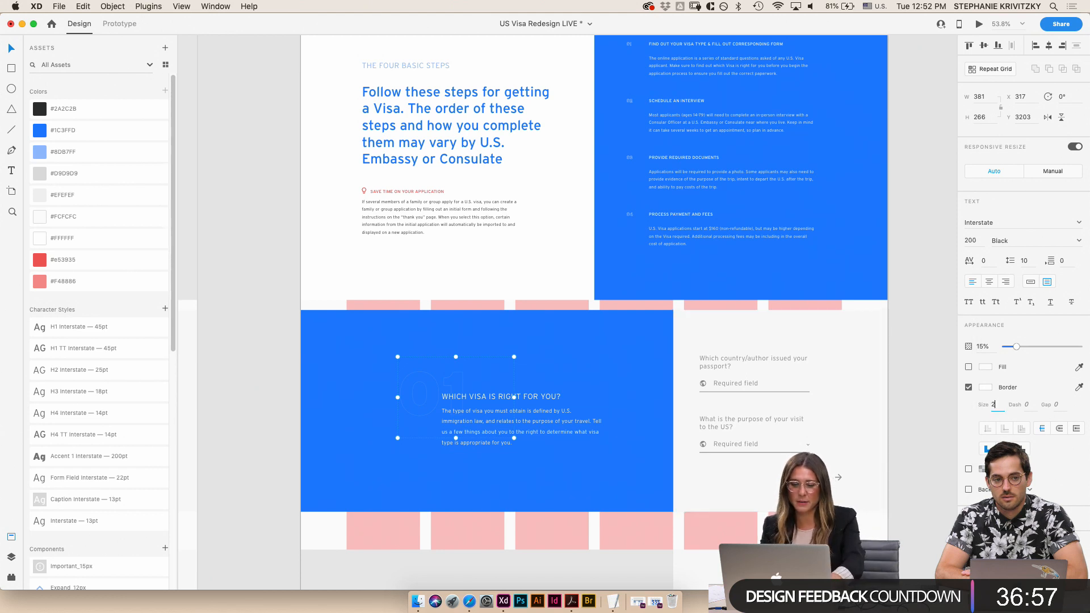
pyautogui.moveTo(1016, 348); pyautogui.dragTo(1029, 348)
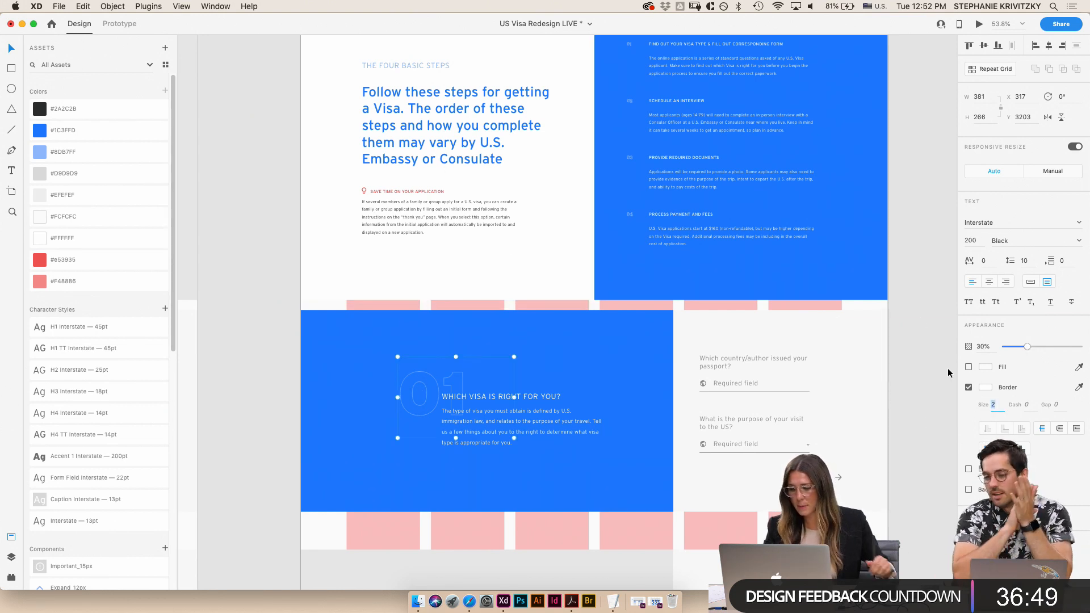
pyautogui.click(251, 229)
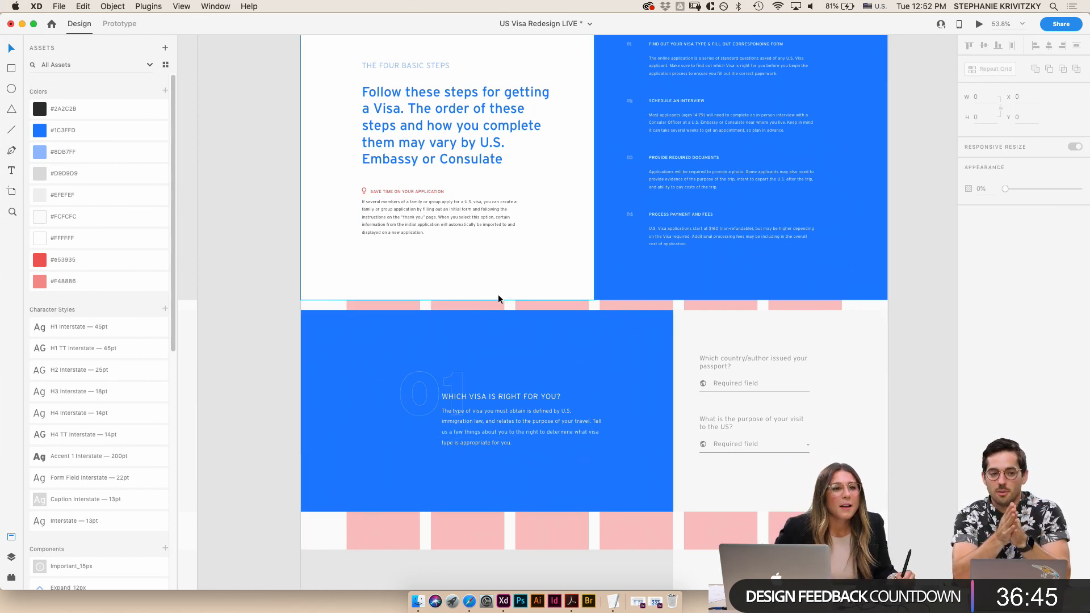
pyautogui.press('super+shift+apostrophe')
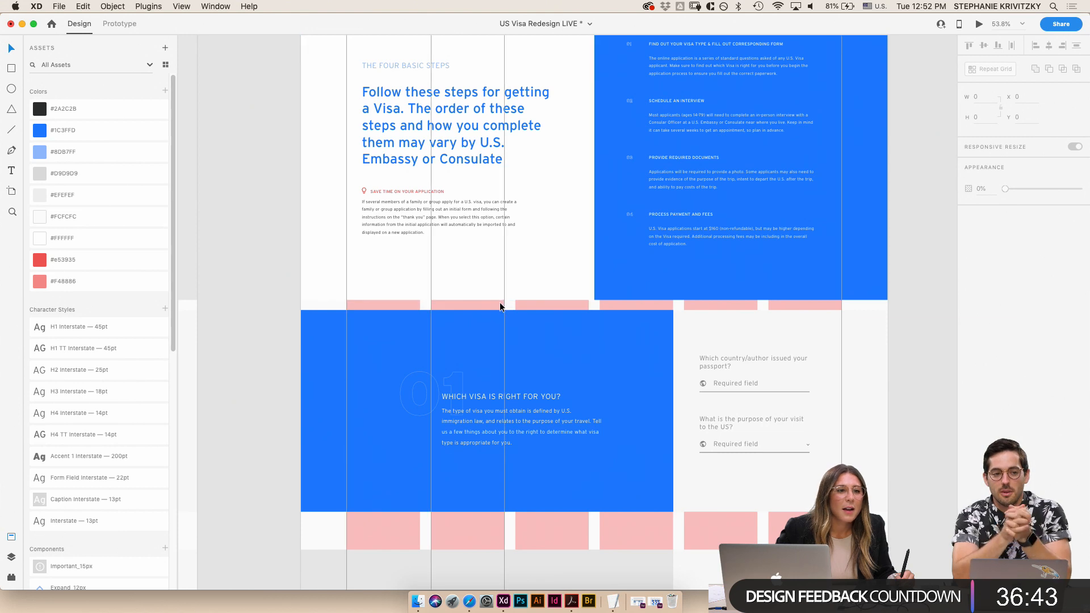
pyautogui.press('super+shift+apostrophe')
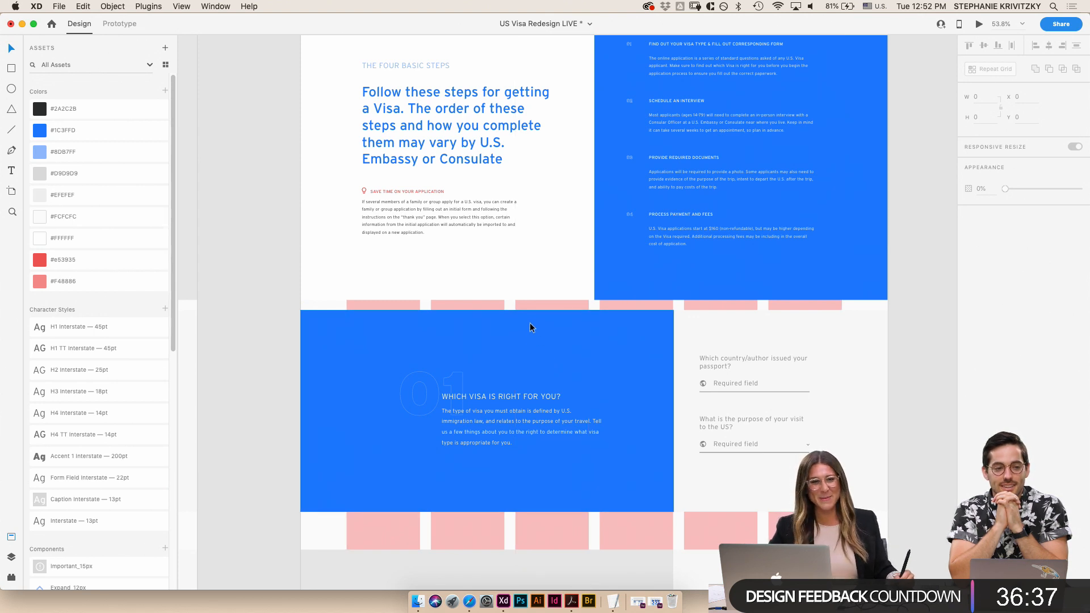
pyautogui.press('super+shift+apostrophe')
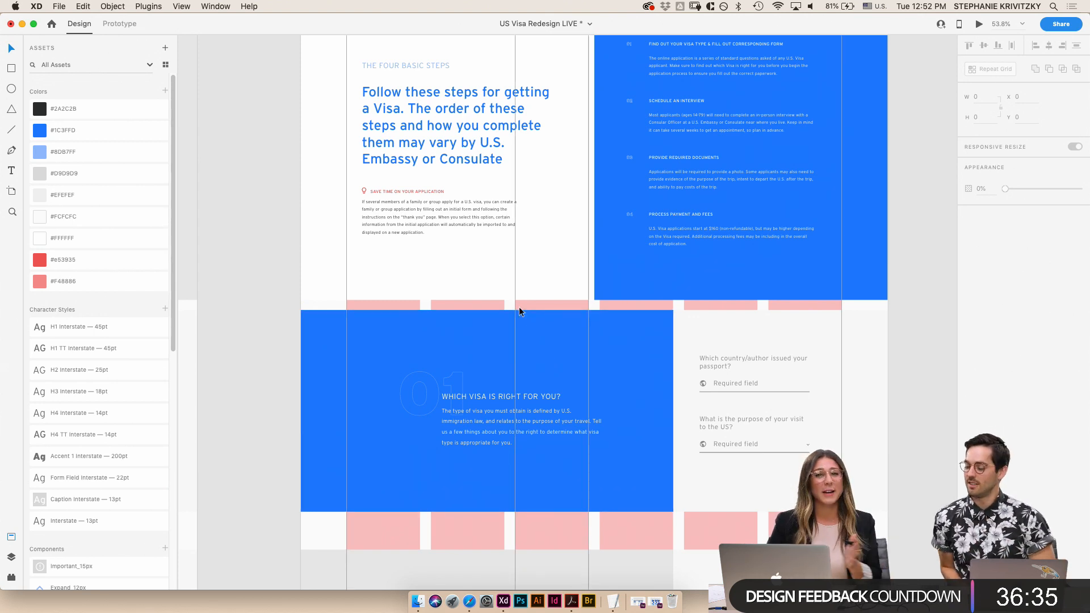
pyautogui.press('super+shift+apostrophe')
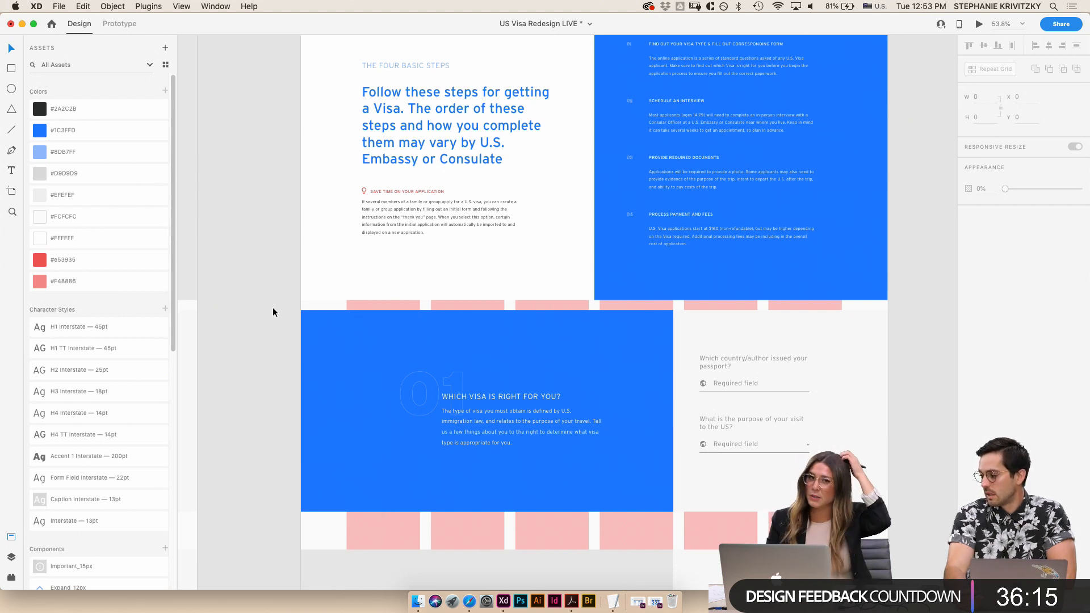
# - Color the form question "Which country/author issued your passport?" with the saved blue #1C3FFD
pyautogui.scroll(-2, 591, 479)
pyautogui.scroll(5, 547, 331)
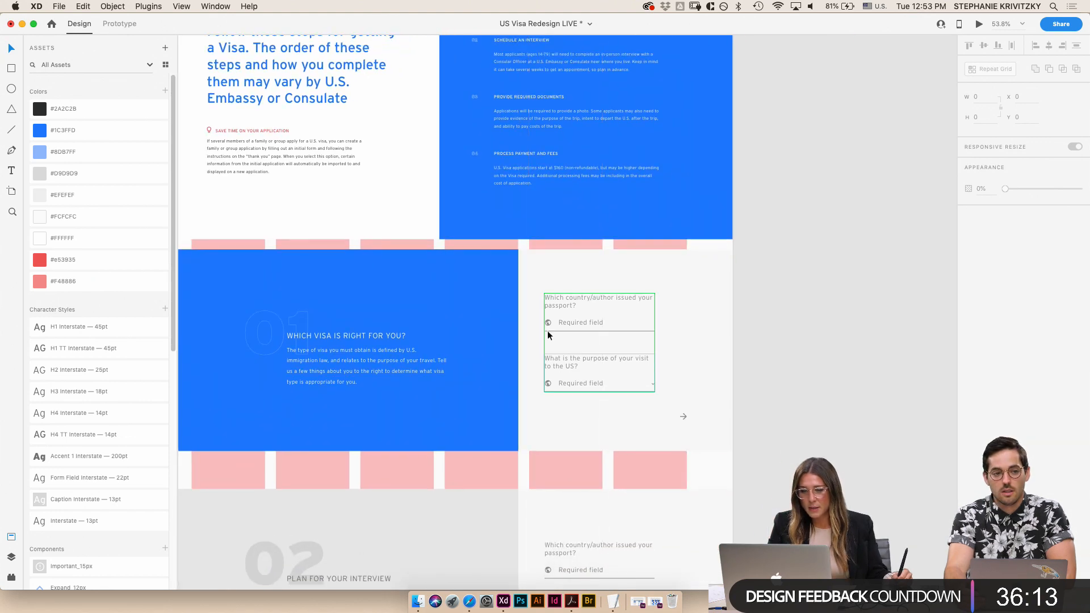
pyautogui.doubleClick(585, 300)
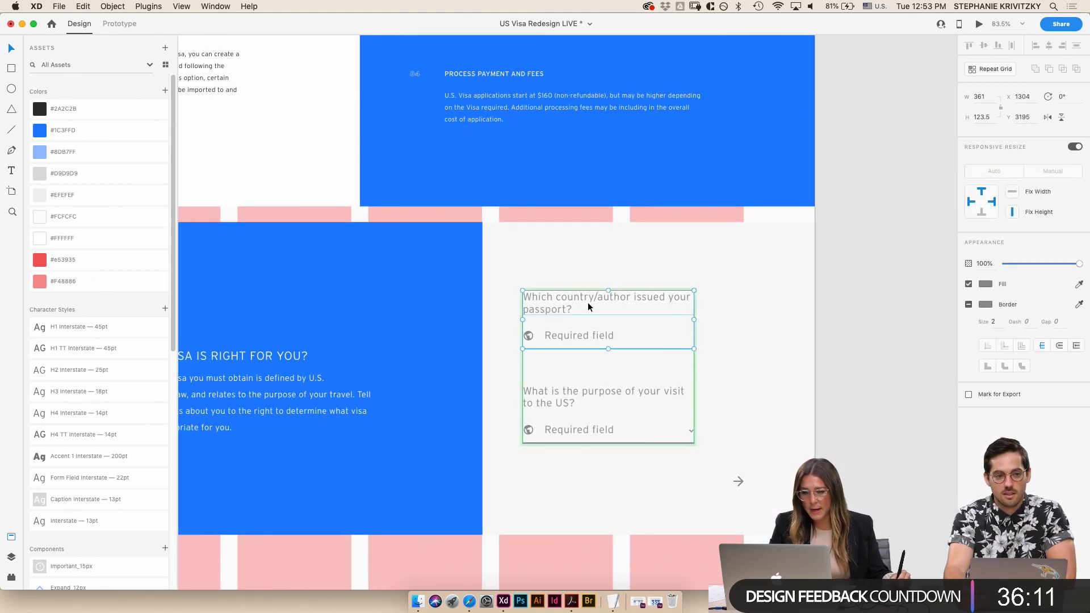
pyautogui.click(587, 301)
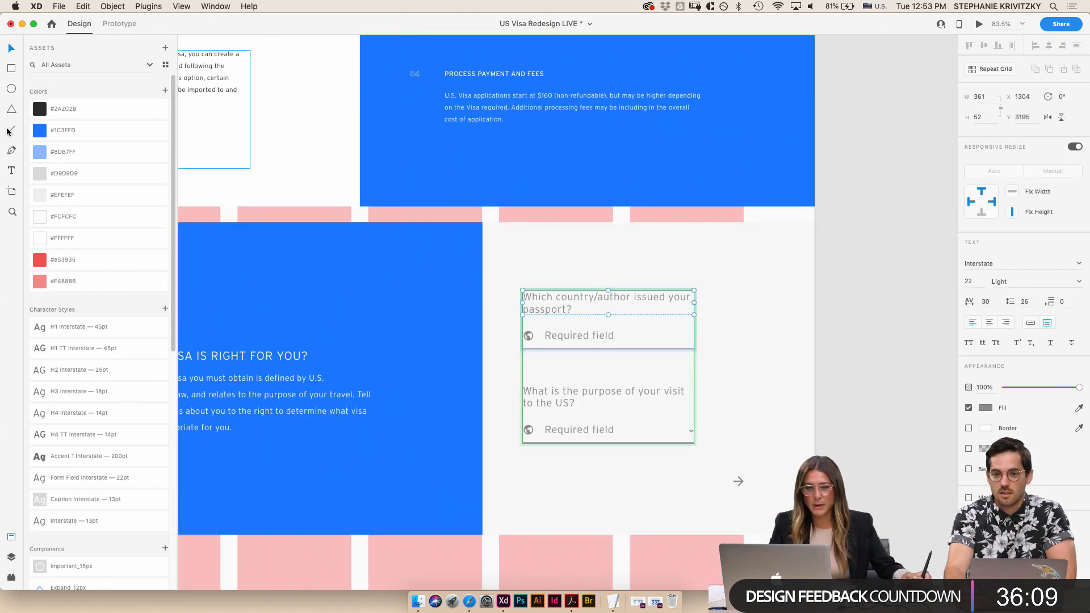
# - Color the Required field placeholder text under both form questions with the saved light blue #8DB7FF
pyautogui.click(552, 336)
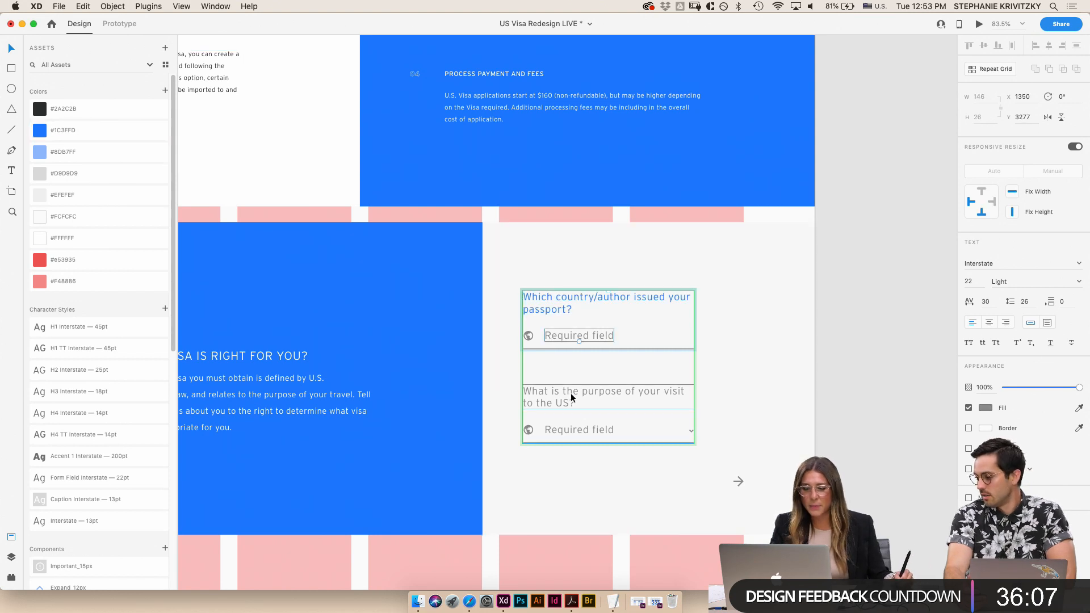
pyautogui.click(85, 154)
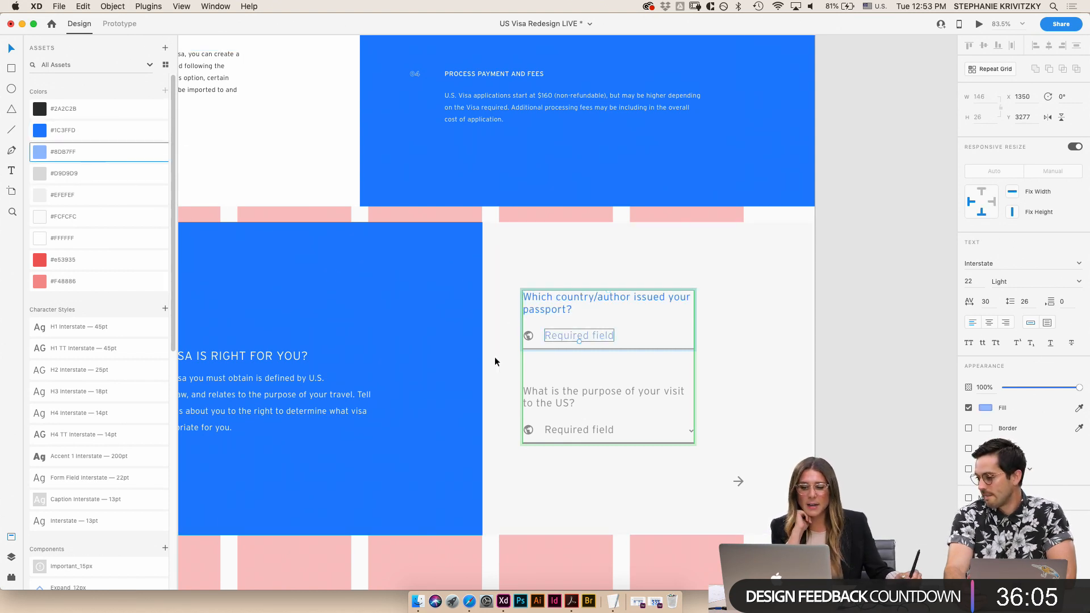
pyautogui.click(561, 431)
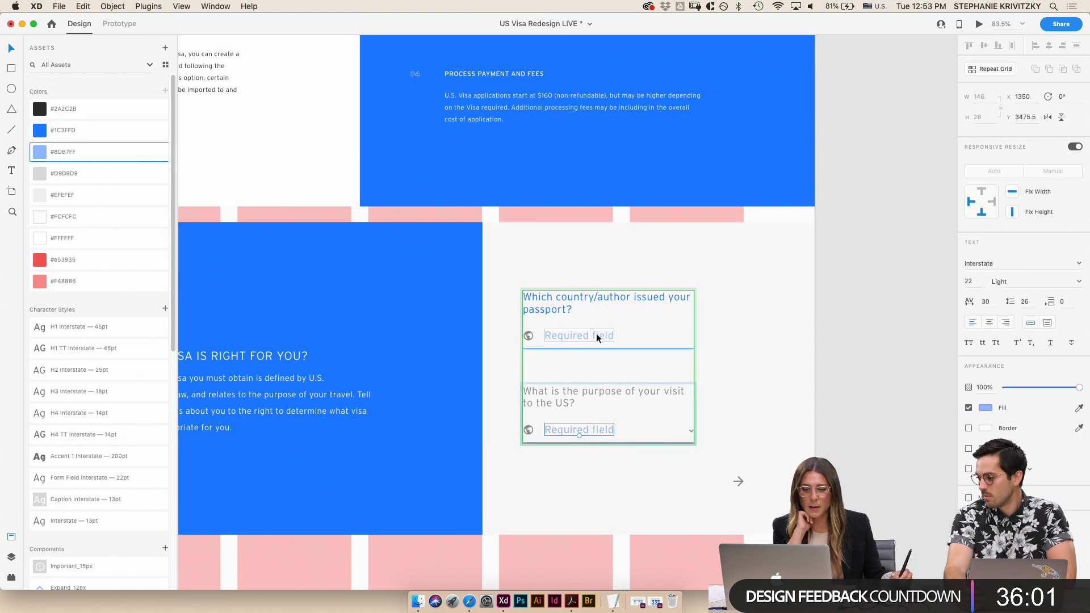
# - Fill the globe icon of the passport question's field with the saved blue #1C3FFD
pyautogui.click(528, 337)
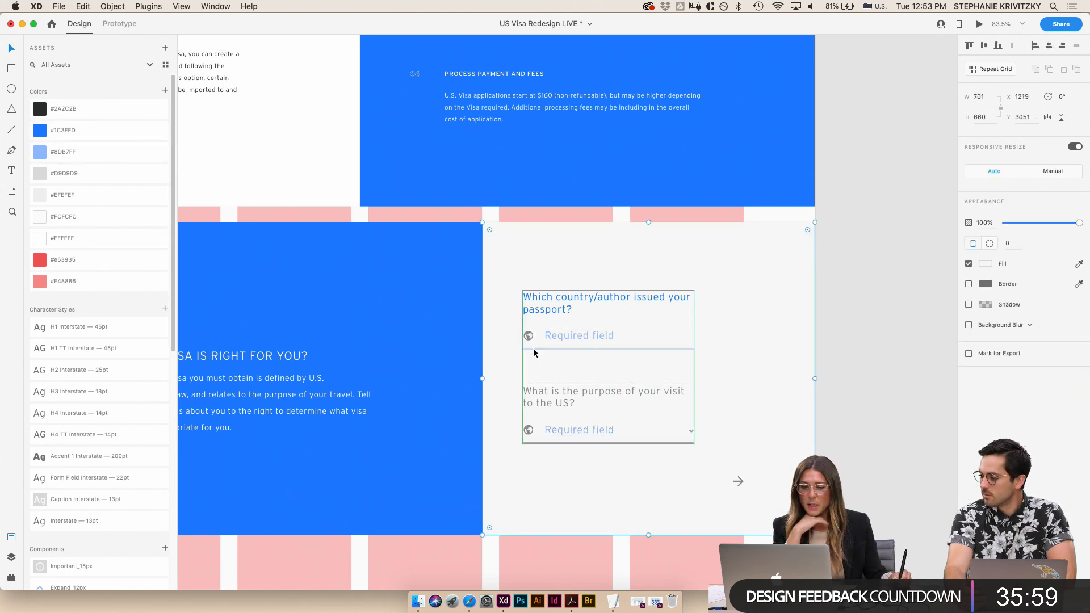
pyautogui.doubleClick(529, 337)
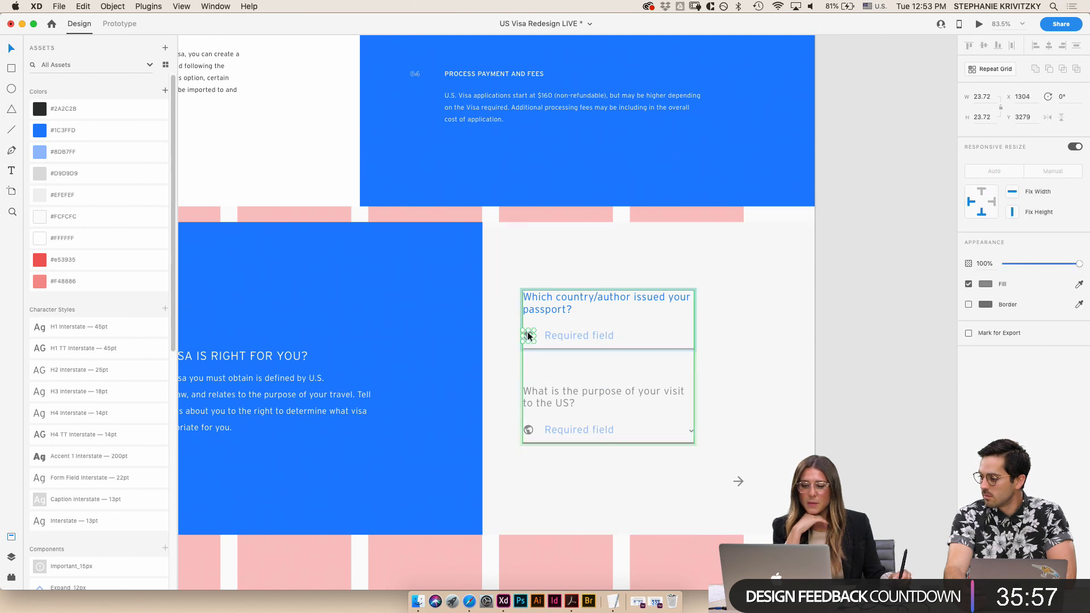
pyautogui.click(46, 135)
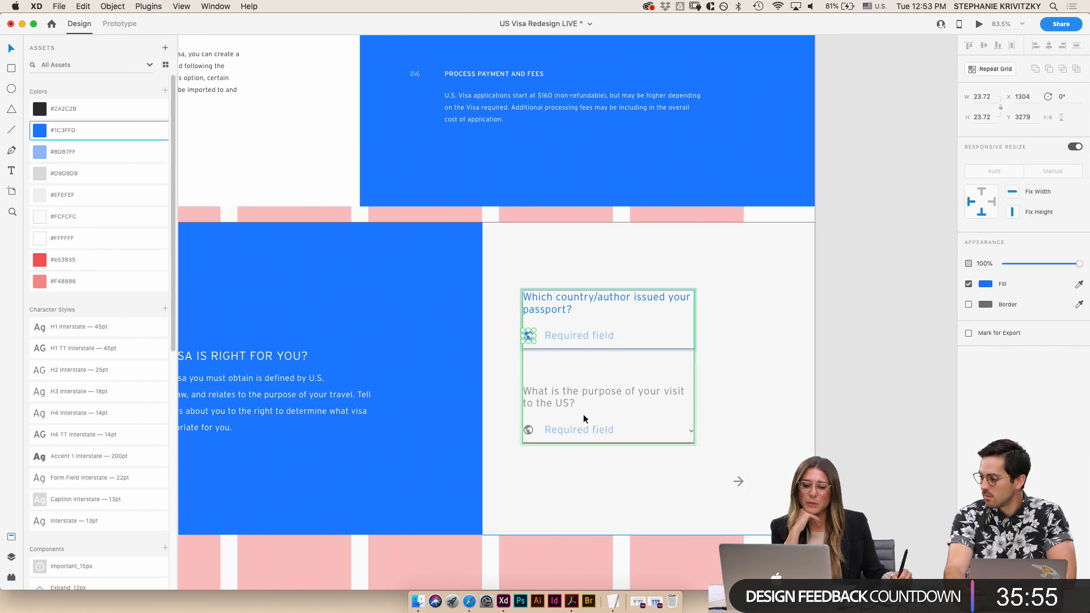
# - Color the underline beneath the passport question's field with the saved blue #1C3FFD
pyautogui.click(603, 384)
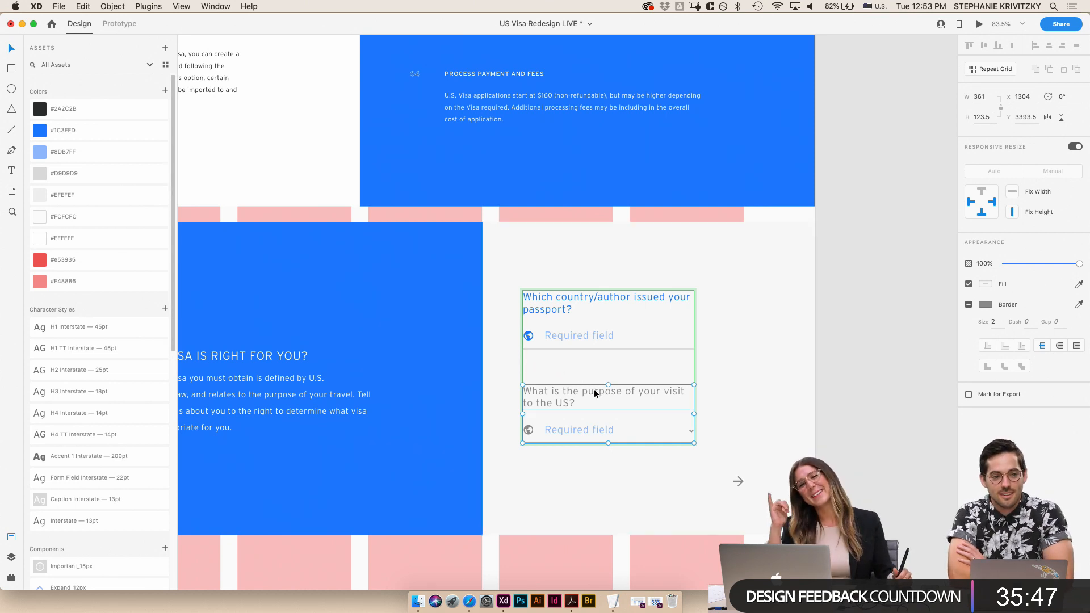
pyautogui.click(550, 348)
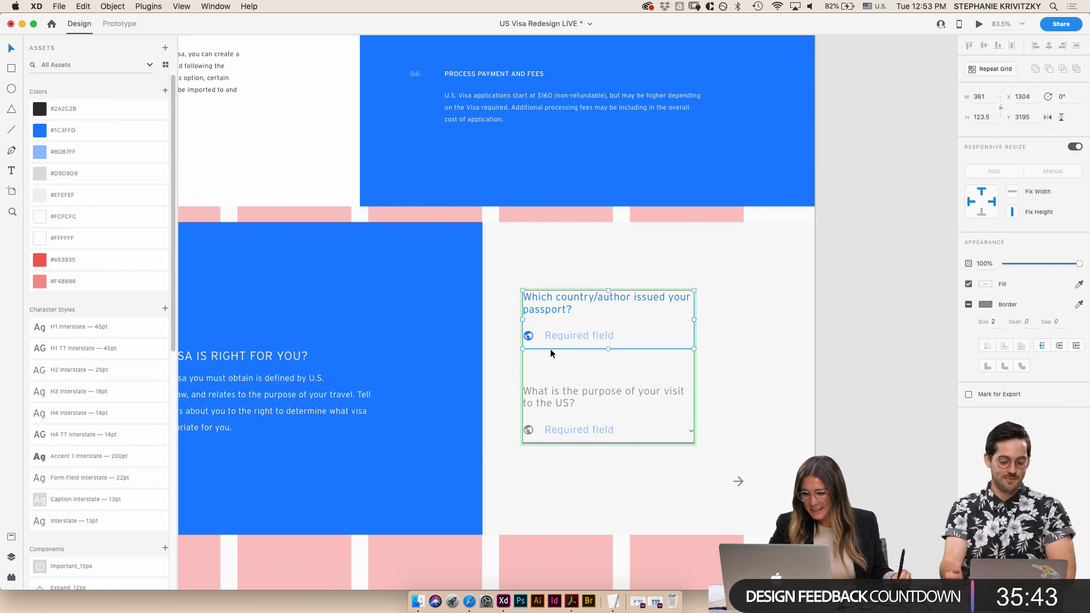
pyautogui.doubleClick(554, 349)
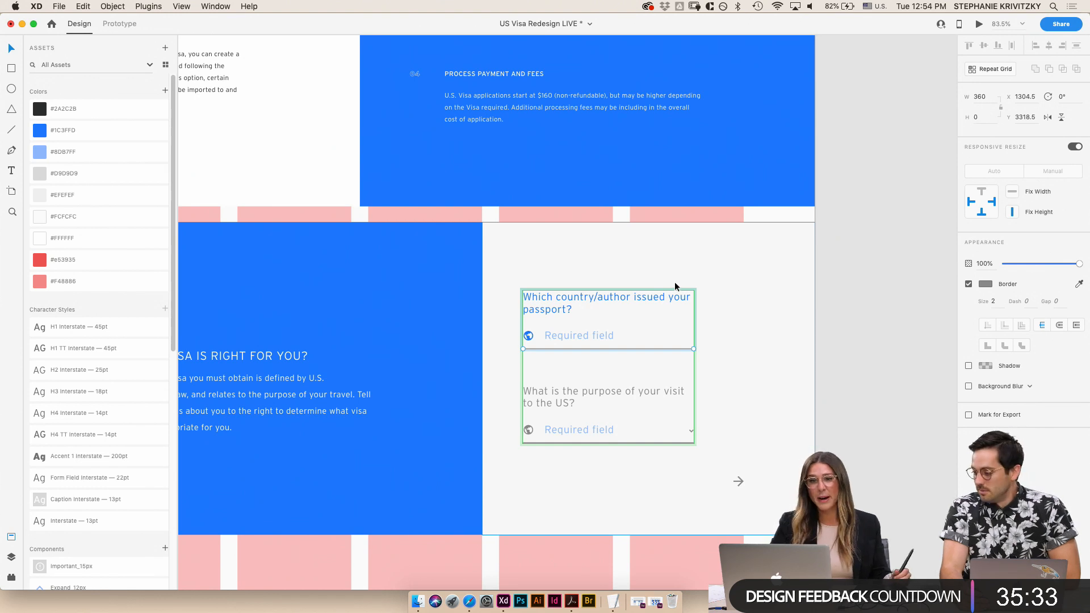
pyautogui.scroll(5, 650, 372)
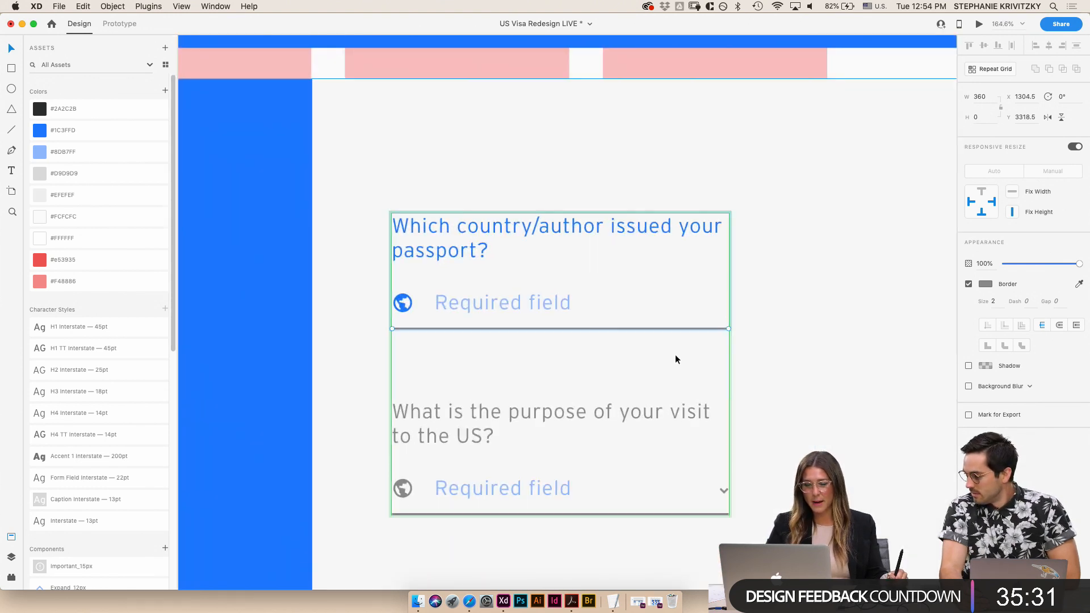
pyautogui.click(39, 131)
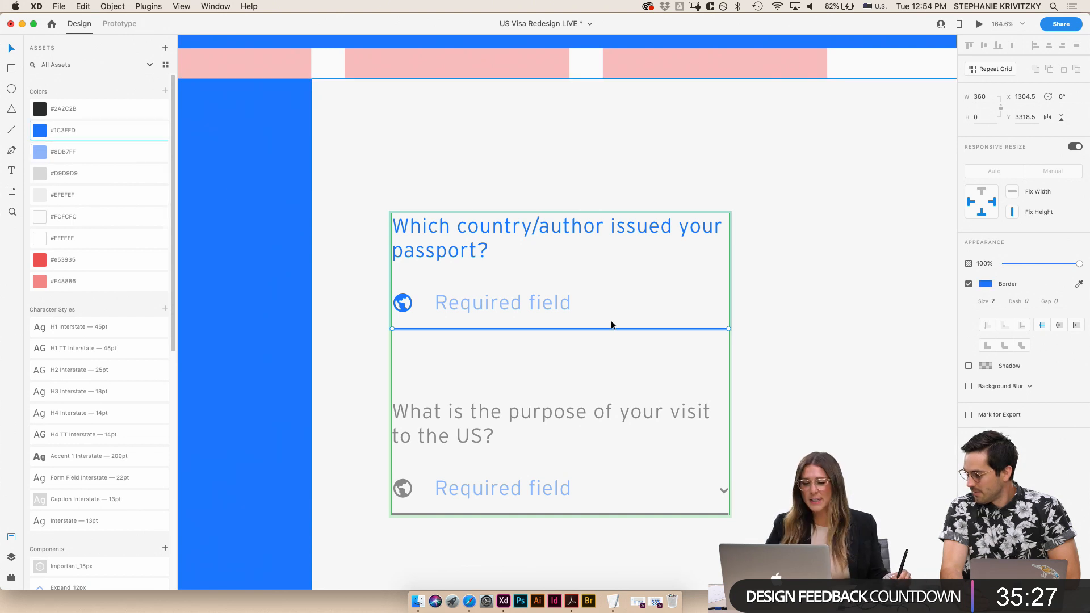
# - Apply the saved light blue #8DB7FF to the outlined 01 numeral behind the "WHICH VISA IS RIGHT FOR YOU?" text
pyautogui.scroll(-5, 513, 364)
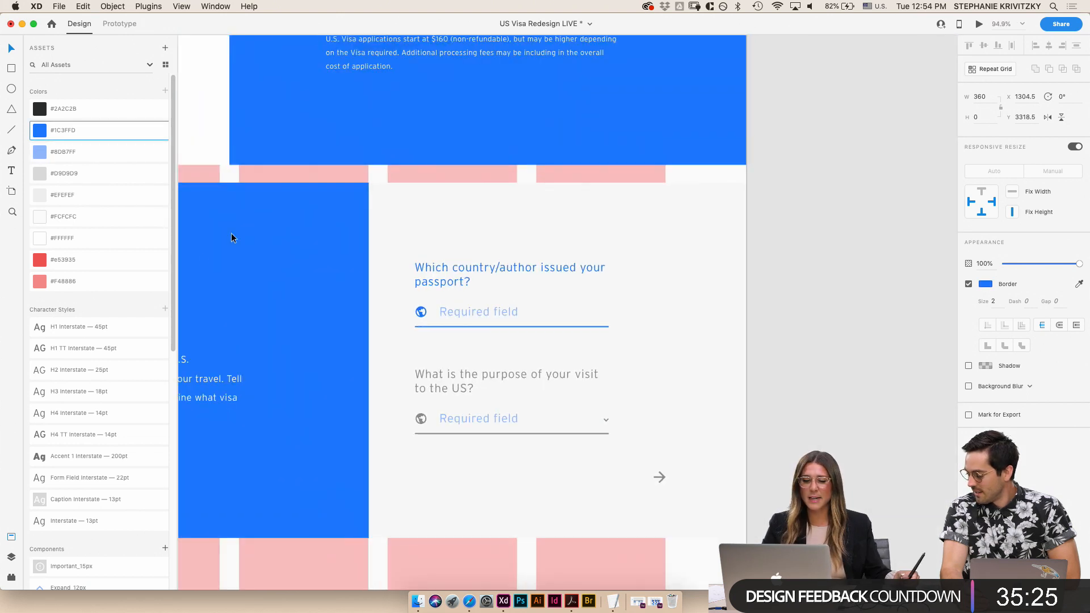
pyautogui.hscroll(-5, 242, 318)
pyautogui.hscroll(-3, 236, 310)
pyautogui.click(286, 298)
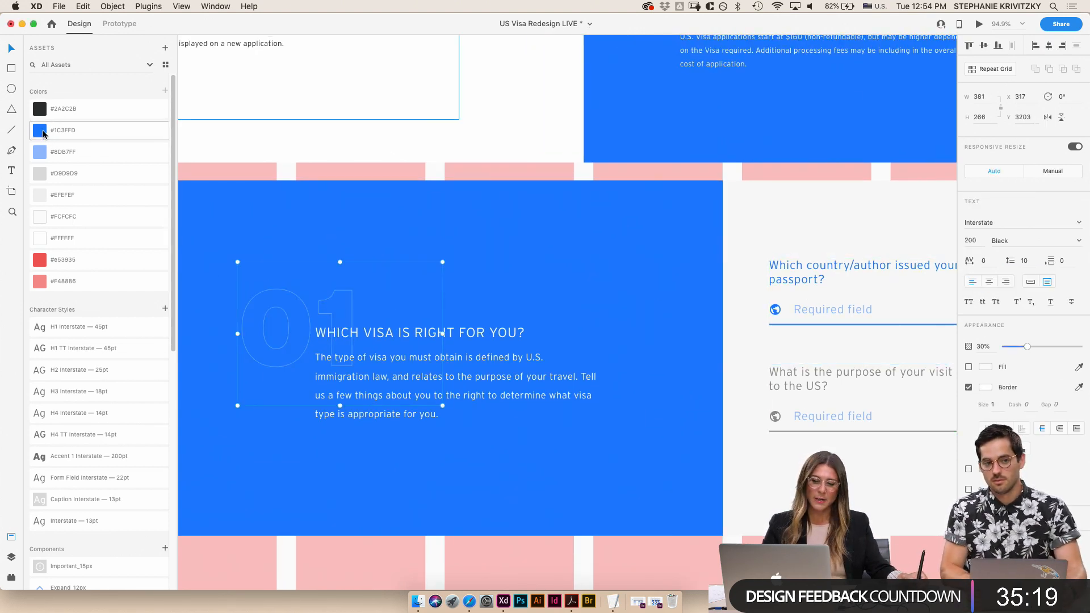
pyautogui.click(55, 157)
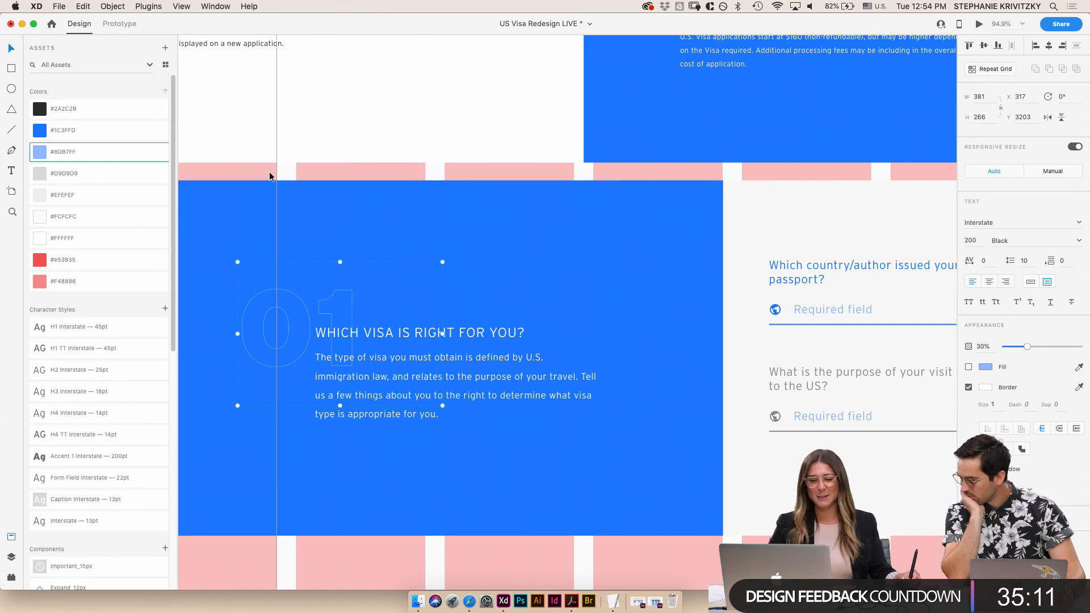
pyautogui.click(287, 177)
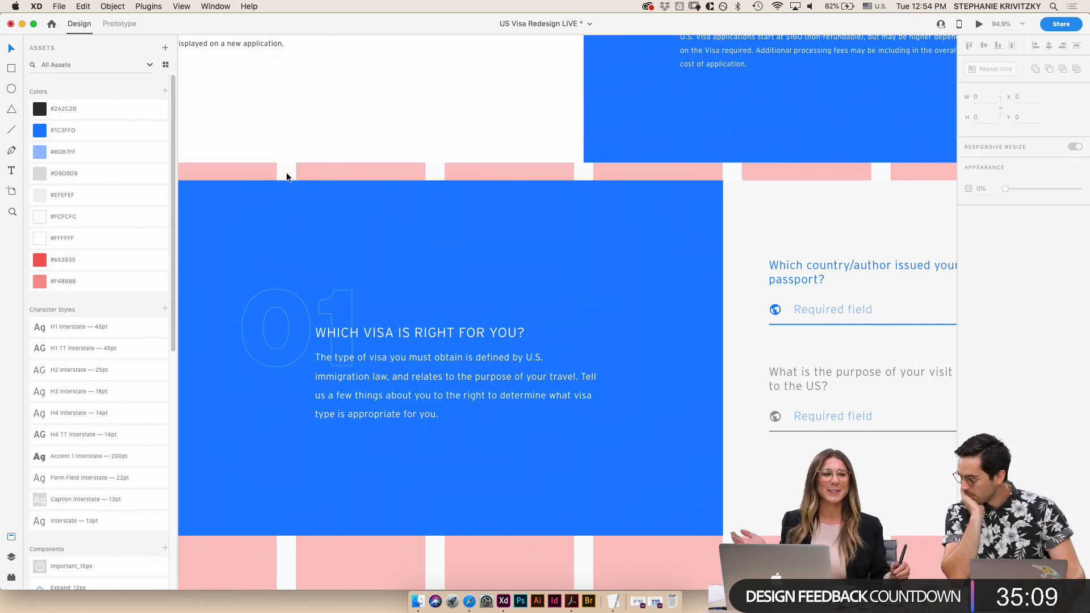
# - Color the "What is the purpose of your visit to the US?" form group with saved blue #1C3FFD and its Required field placeholder with light blue #8DB7FF
pyautogui.hscroll(3, 663, 332)
pyautogui.scroll(-2, 769, 366)
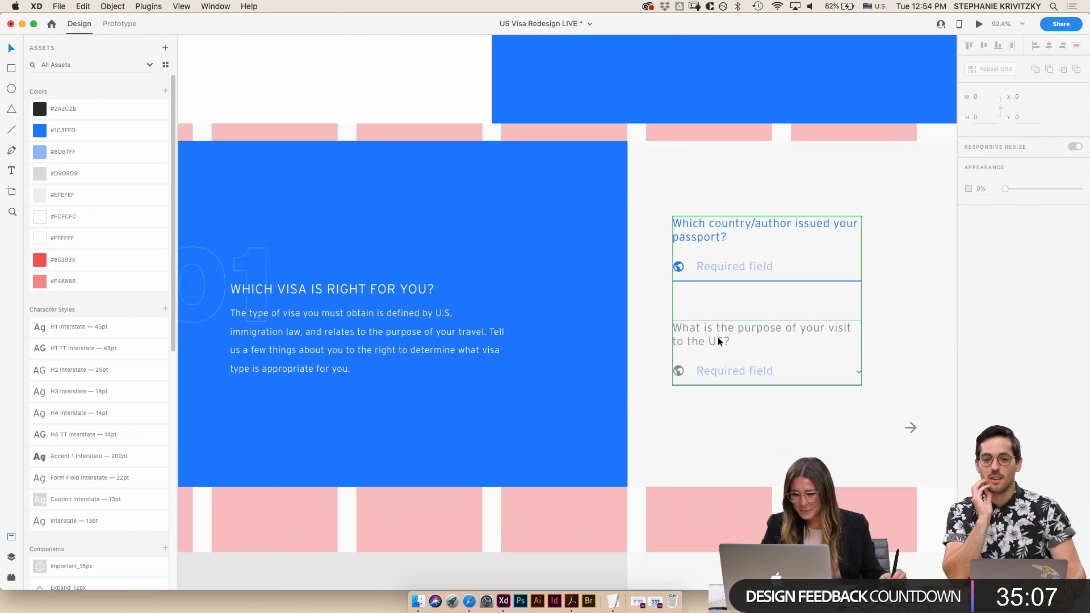
pyautogui.click(718, 342)
pyautogui.click(62, 130)
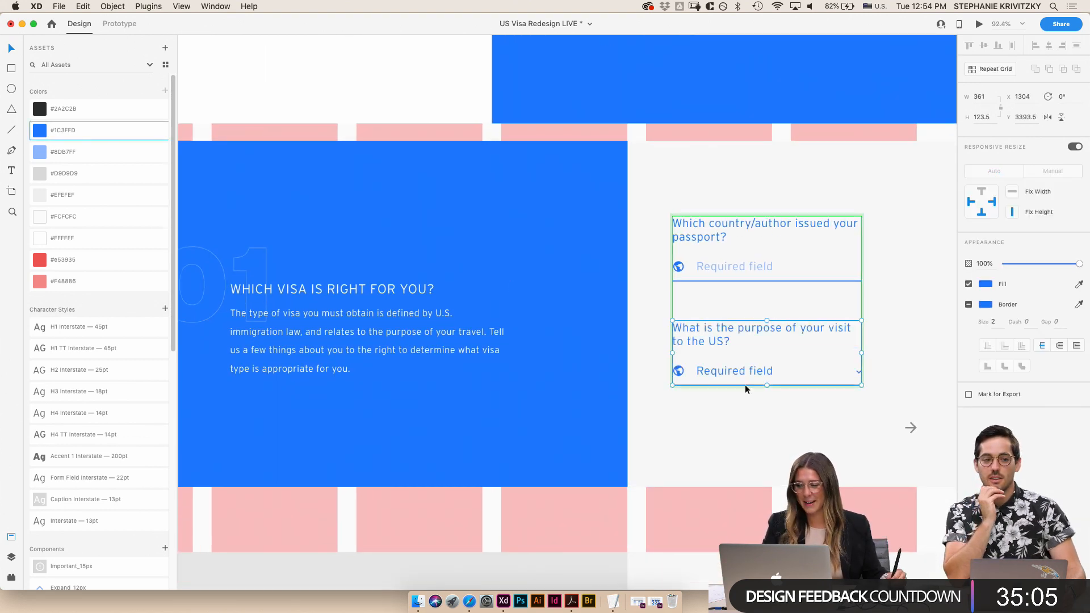
pyautogui.doubleClick(735, 371)
pyautogui.click(91, 153)
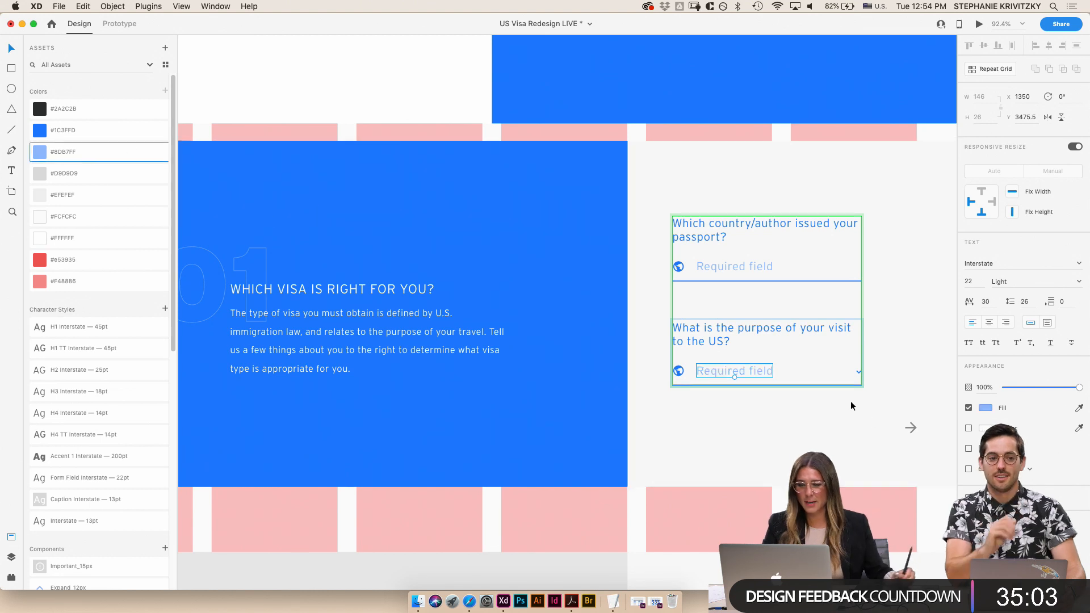
pyautogui.click(852, 465)
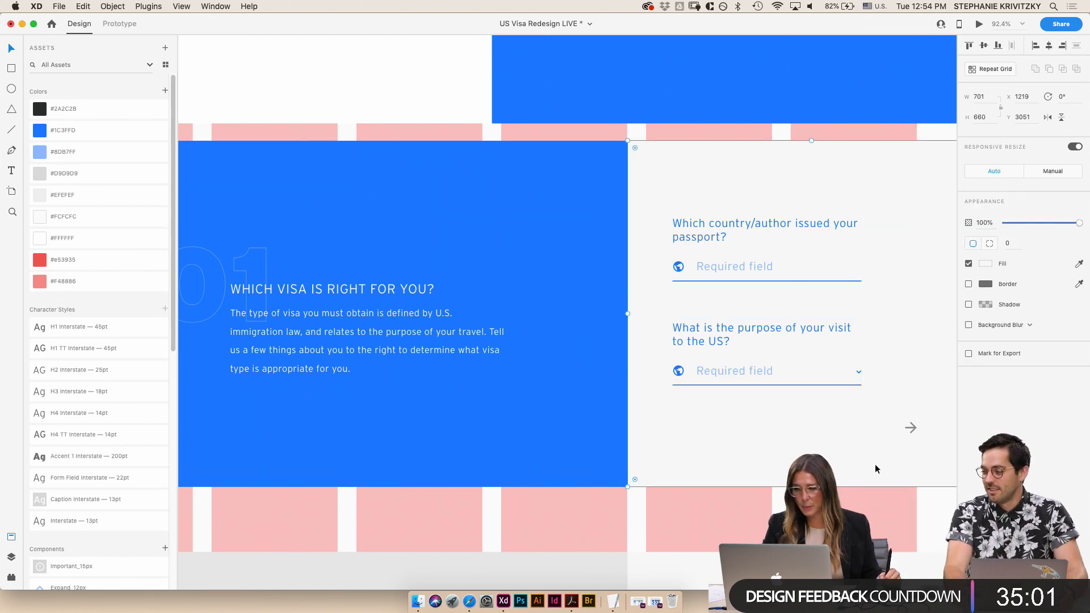
pyautogui.click(781, 279)
pyautogui.click(781, 281)
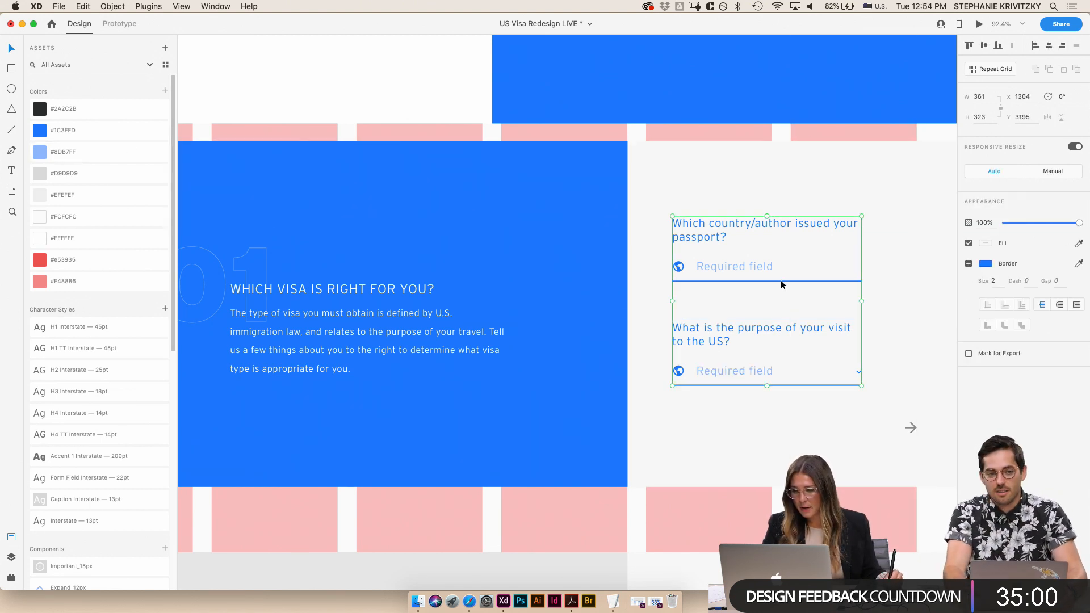
pyautogui.click(60, 160)
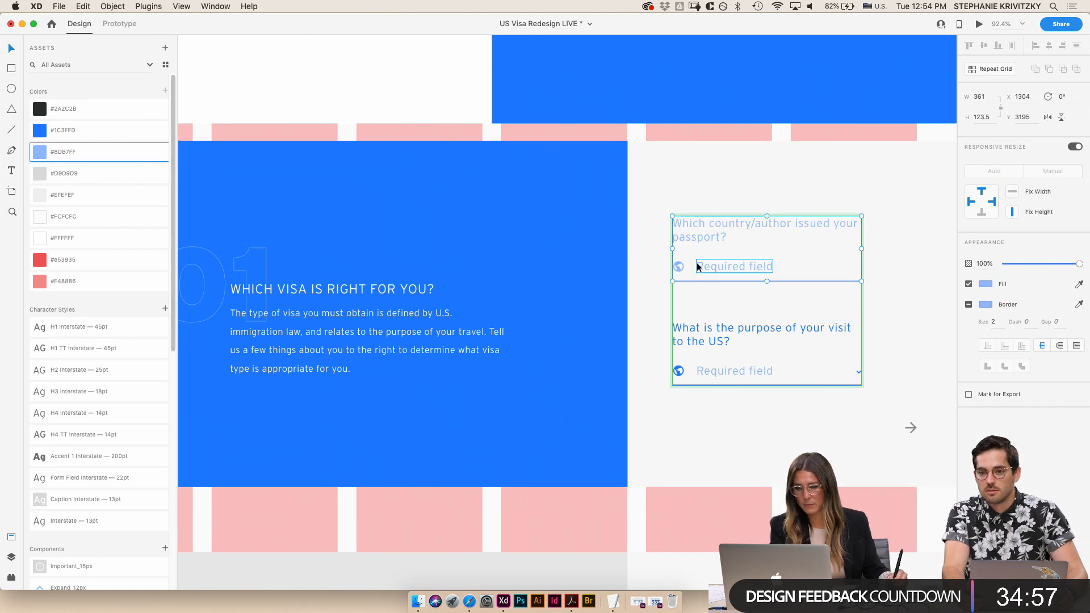
pyautogui.press('super+z')
# - Color the underline beneath the passport question's field with the saved light blue #8DB7FF
pyautogui.click(710, 284)
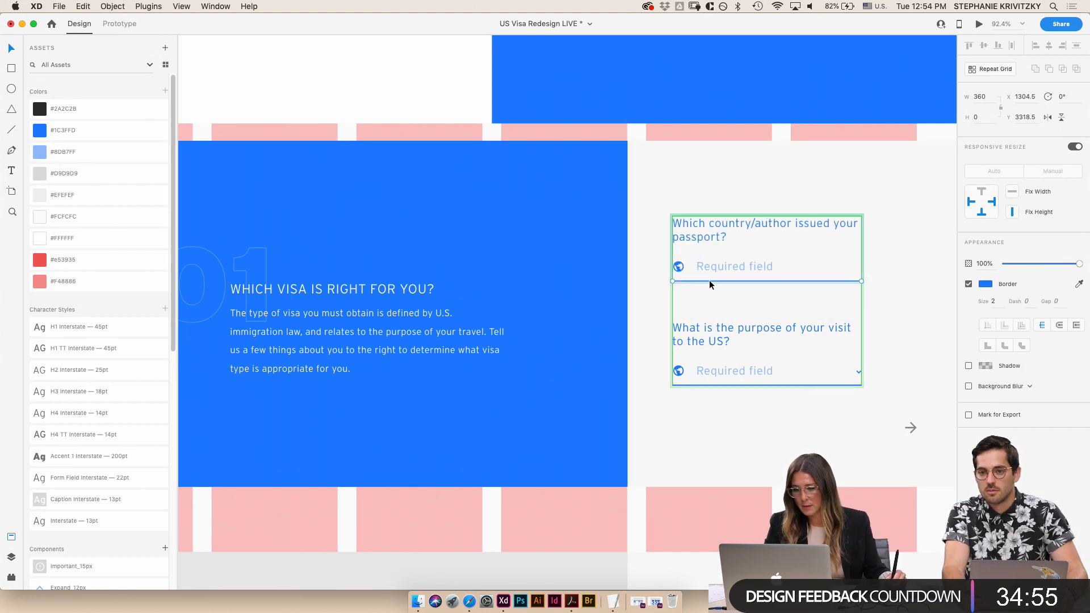
pyautogui.click(67, 151)
# - Try to color the underline beneath the visit purpose question's field with the saved light blue #8DB7FF
pyautogui.scroll(5, 846, 374)
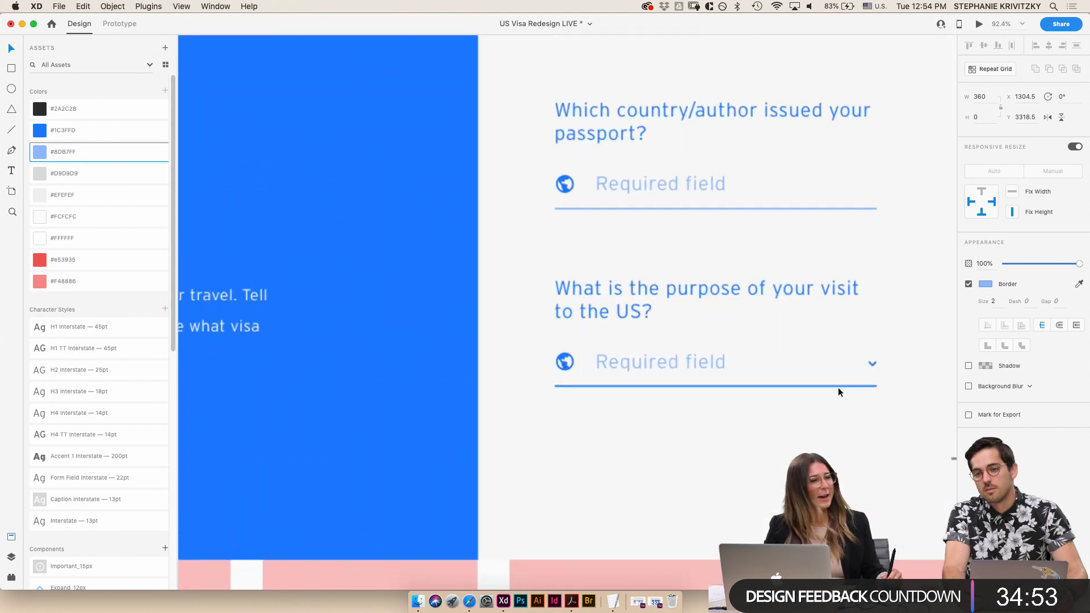
pyautogui.click(774, 386)
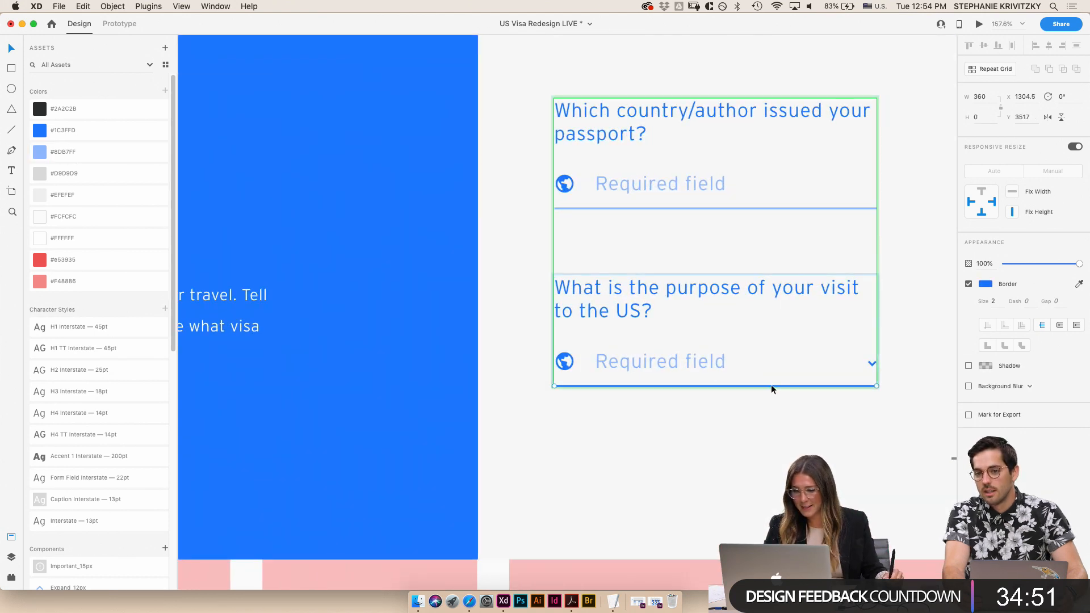
pyautogui.doubleClick(771, 386)
pyautogui.click(43, 152)
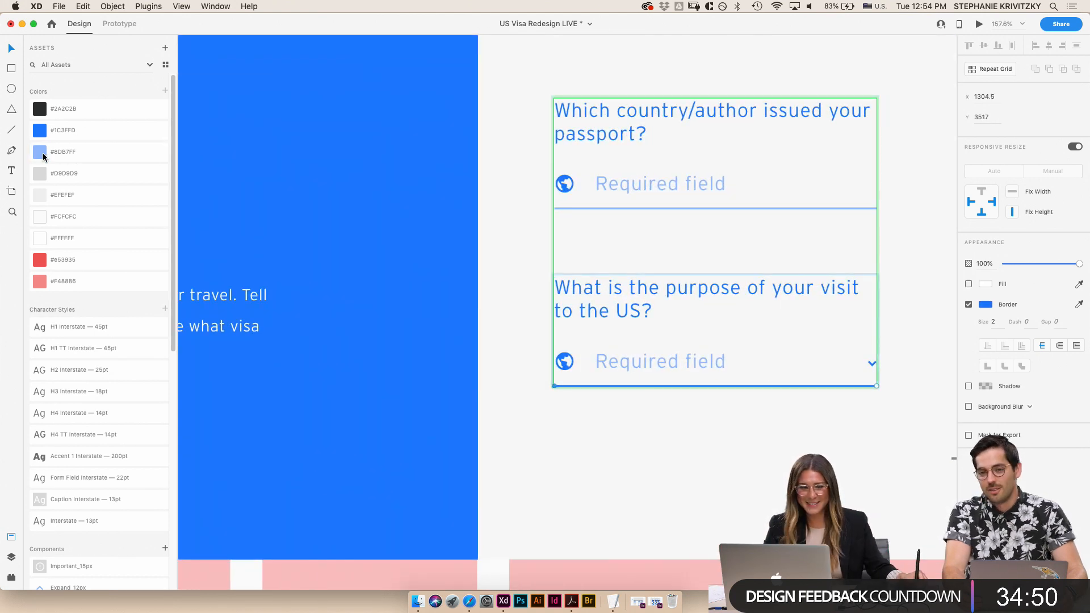
pyautogui.click(883, 469)
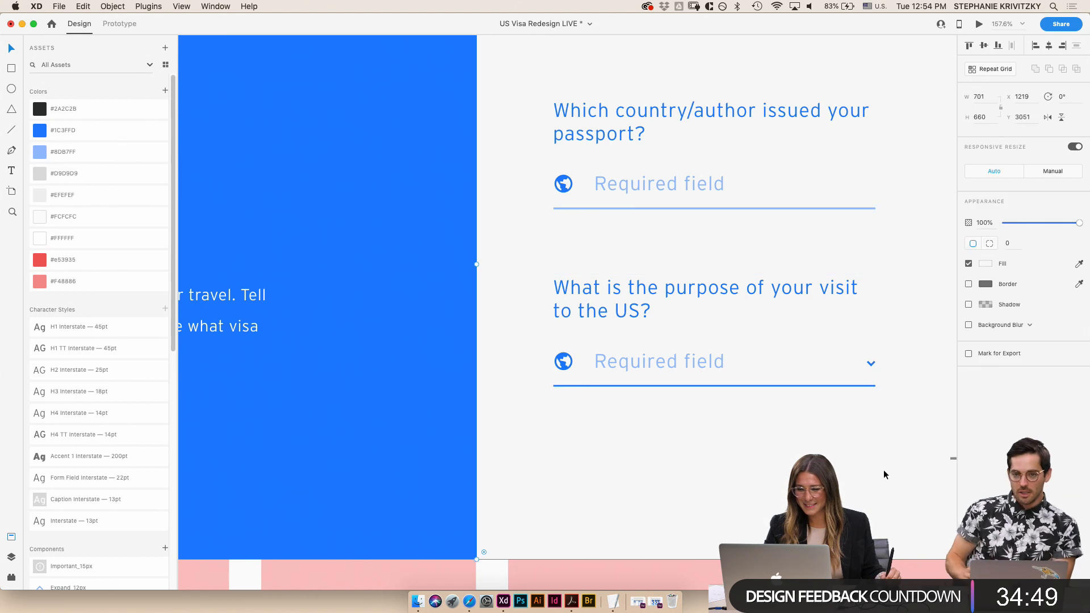
pyautogui.click(708, 383)
pyautogui.doubleClick(704, 383)
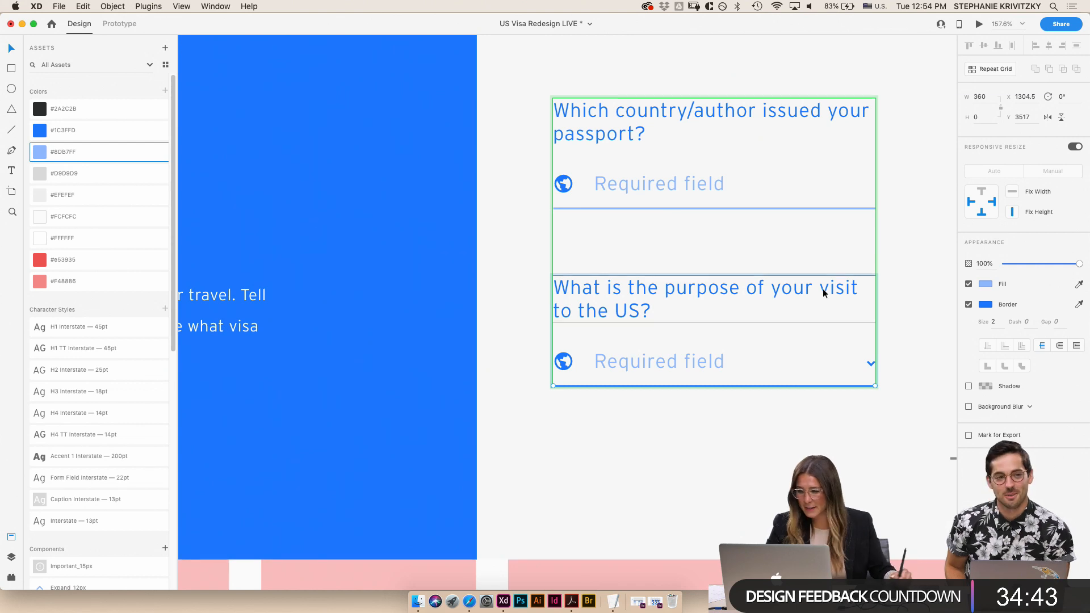
# - Set the border color of the underline beneath the visit purpose question's field to hex #8DB7FF
pyautogui.click(969, 305)
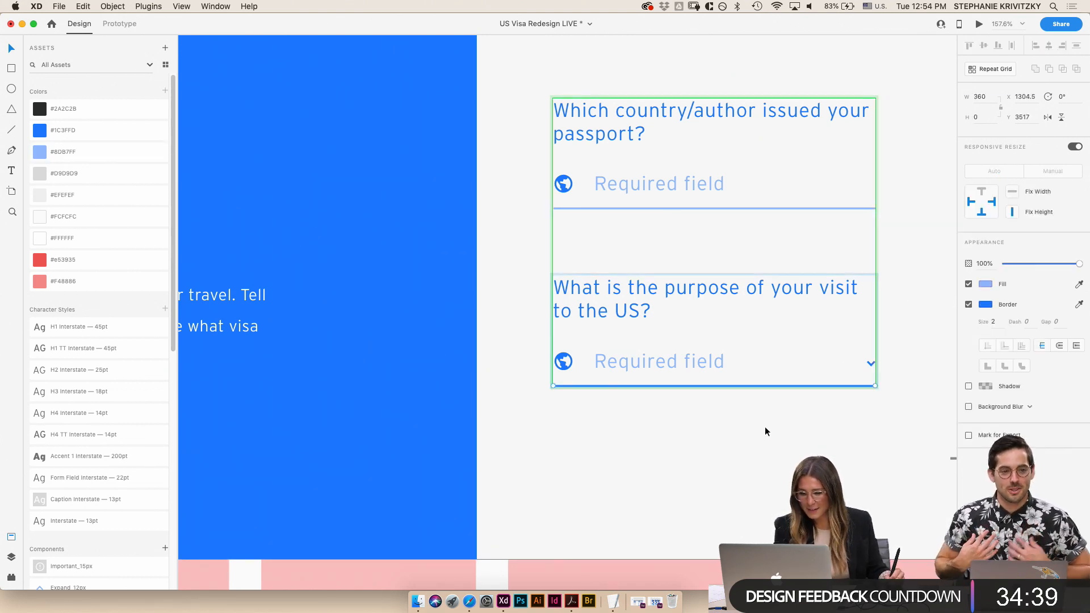
pyautogui.click(969, 305)
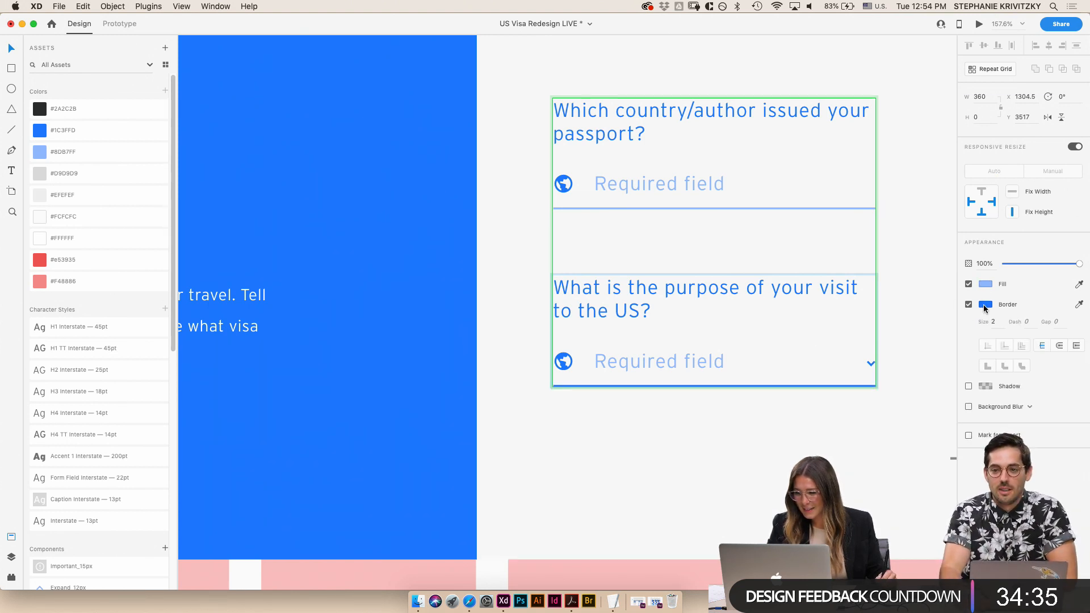
pyautogui.click(986, 306)
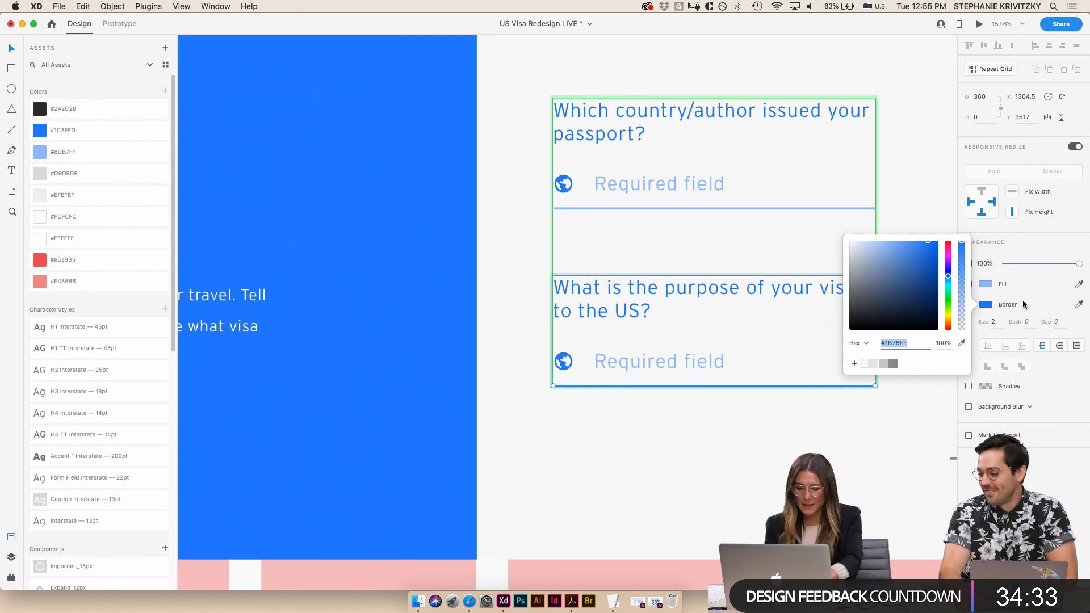
pyautogui.write('8d')
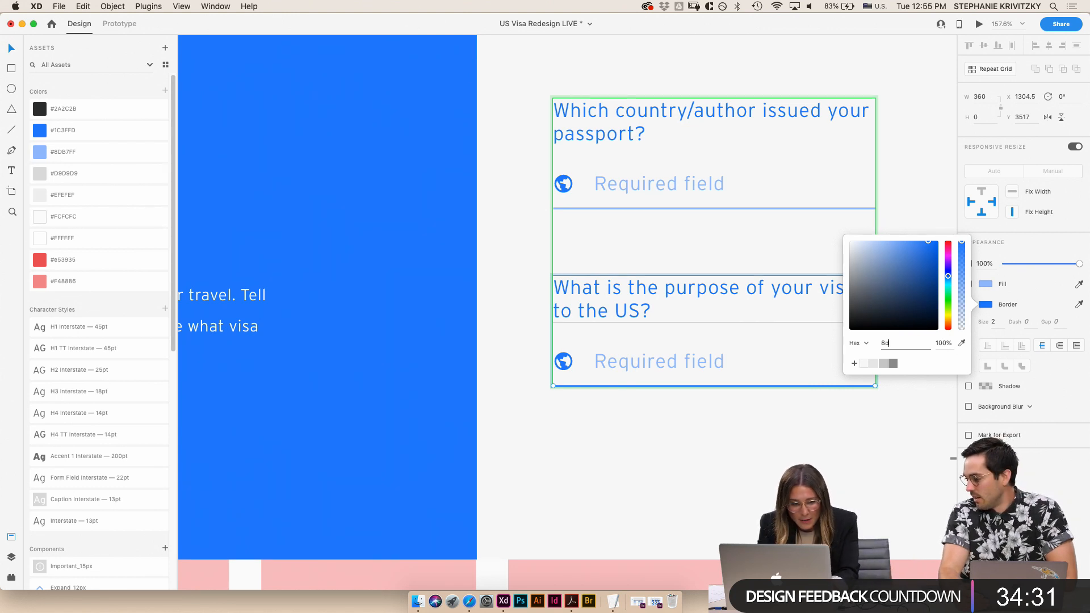
pyautogui.write('b7ff')
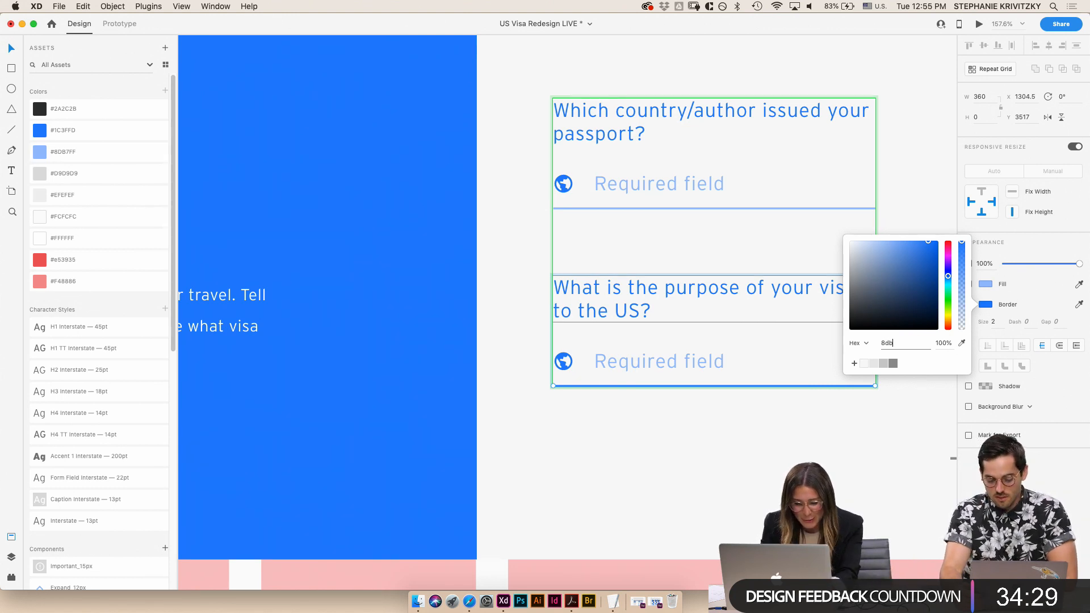
pyautogui.press('Return')
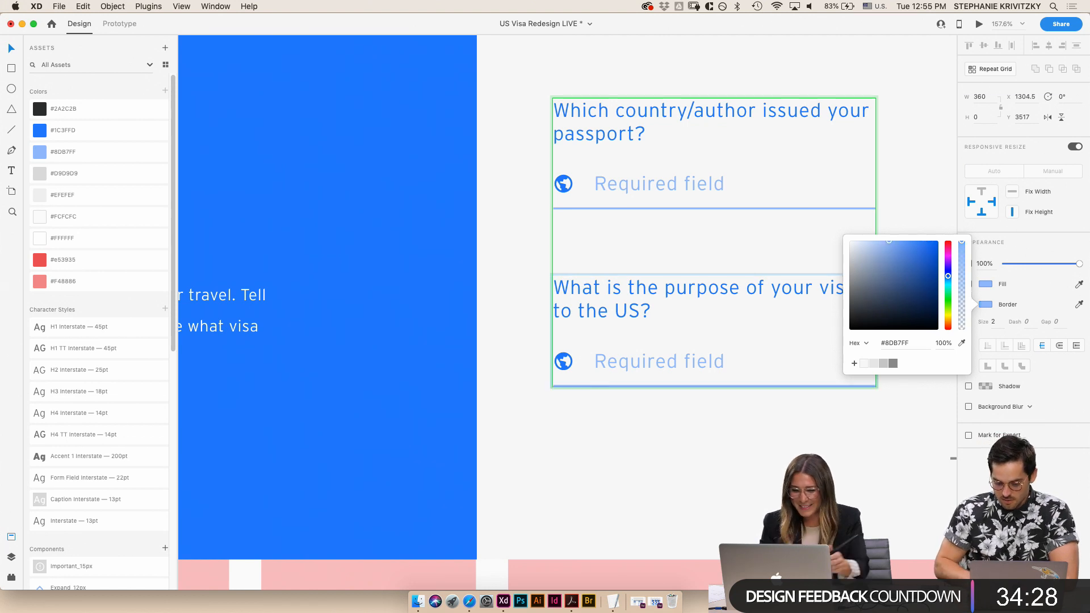
pyautogui.click(687, 435)
# - Fill the arrow icon below the two form questions of the 01 section with the saved red #E53935
pyautogui.scroll(-2, 721, 452)
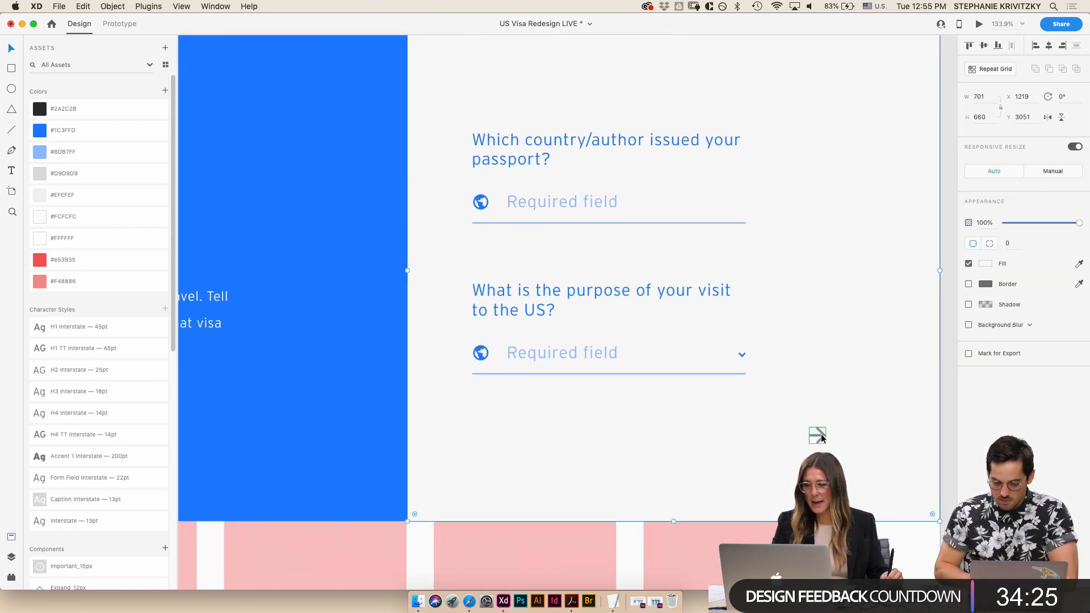
pyautogui.click(818, 436)
pyautogui.scroll(-2, 817, 483)
pyautogui.scroll(-3, 788, 441)
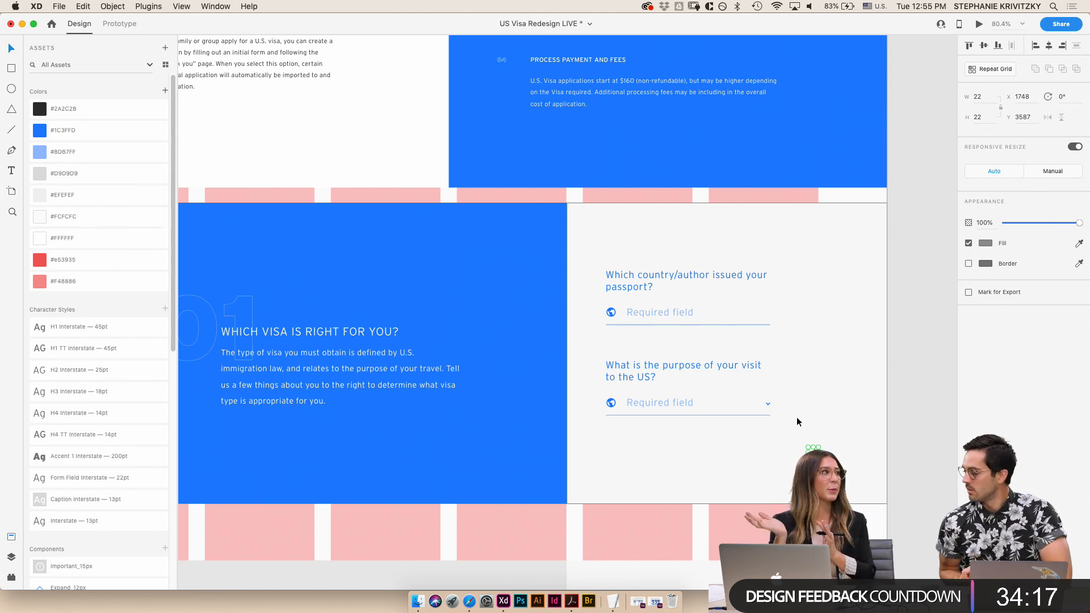
pyautogui.click(71, 260)
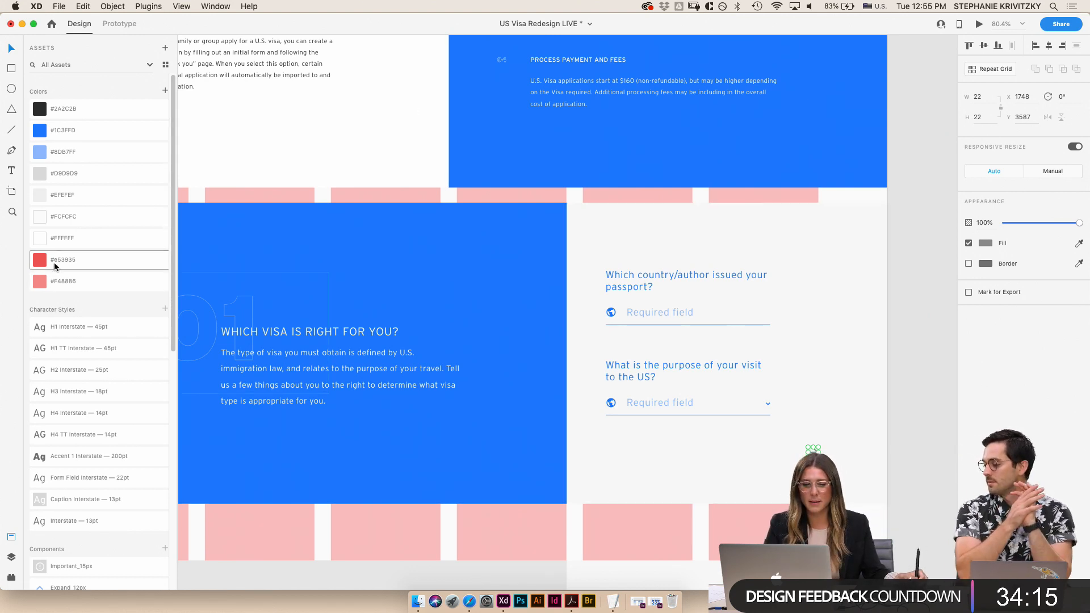
pyautogui.click(929, 277)
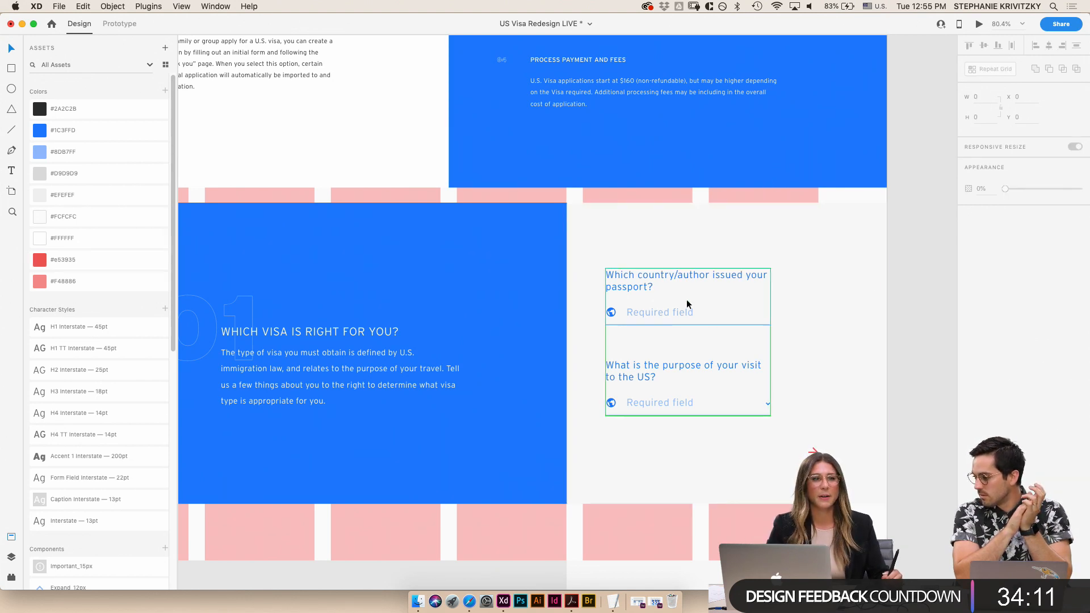
# - Fill the background rectangle behind the 01 section's form questions with the saved white #FFFFFF
pyautogui.scroll(-5, 686, 299)
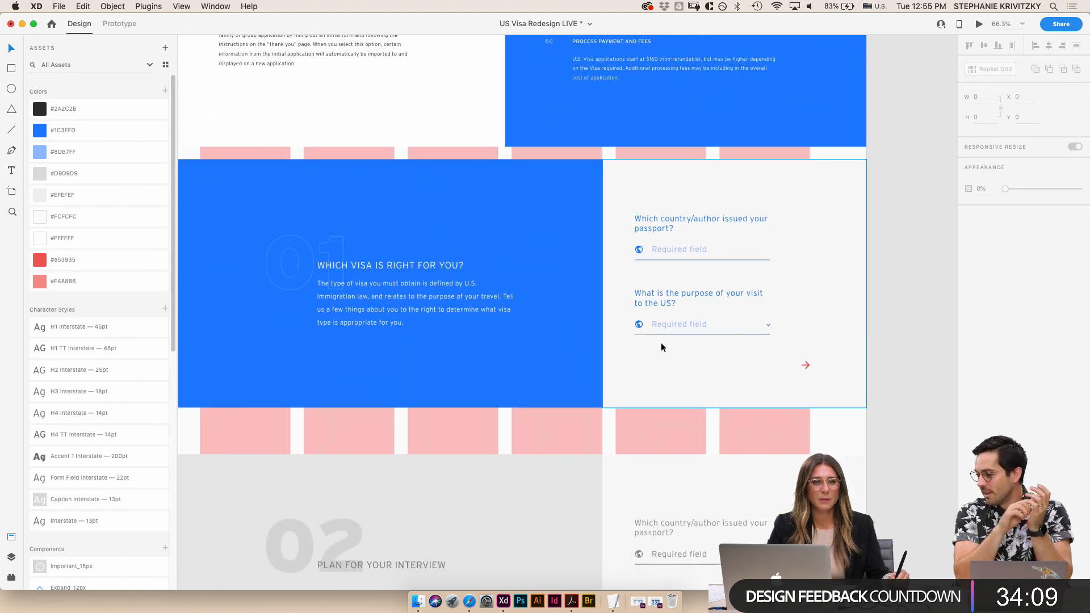
pyautogui.scroll(2, 661, 344)
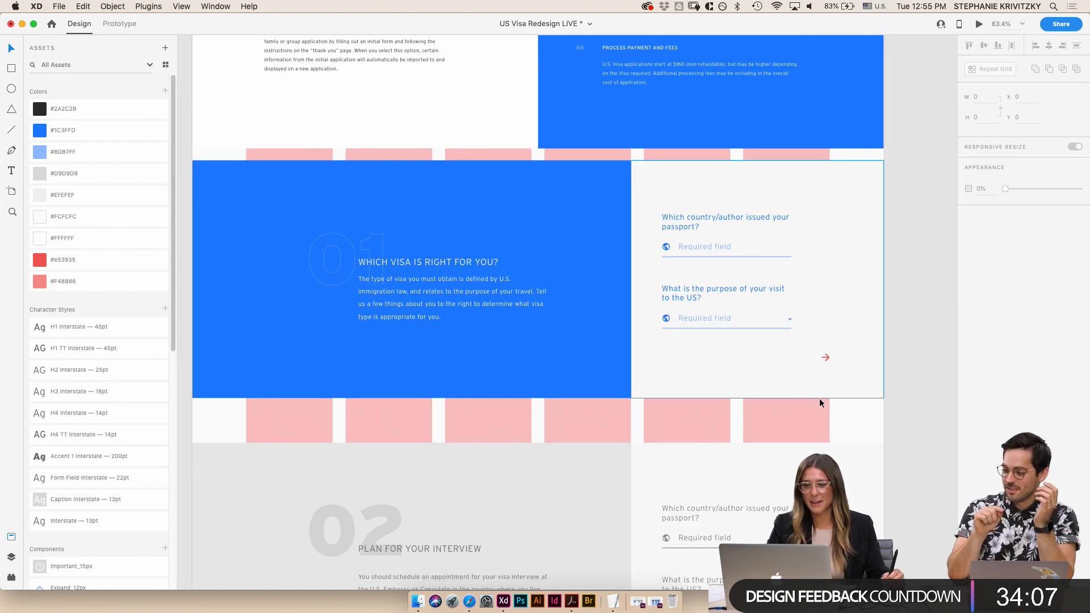
pyautogui.scroll(1, 820, 403)
pyautogui.click(875, 291)
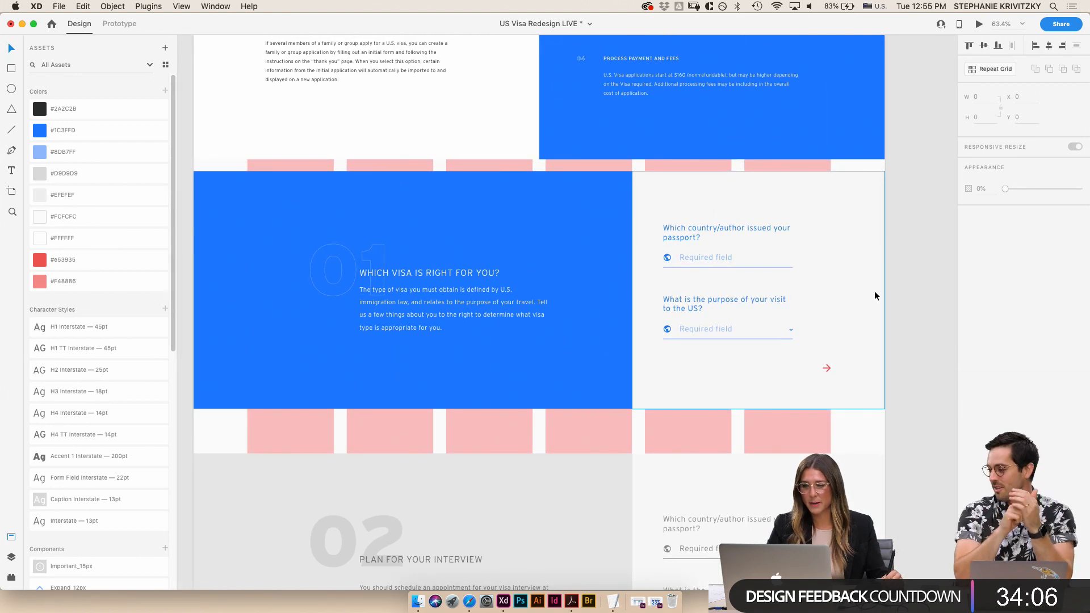
pyautogui.click(51, 234)
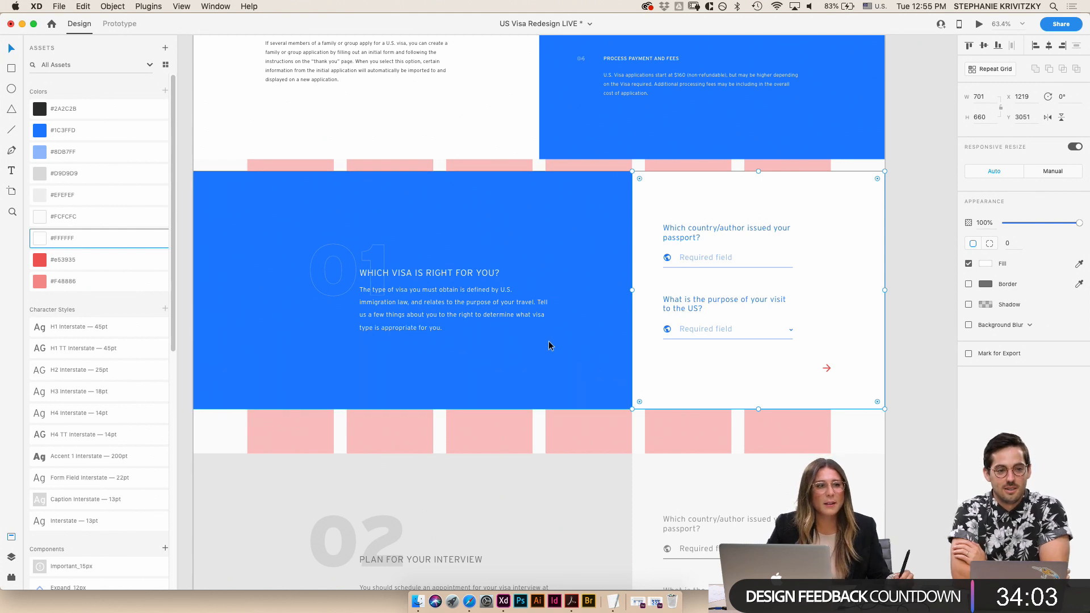
# - Flip the photo of the seated woman in black beside the NONIMMIGRANT VISA panel horizontally
pyautogui.scroll(1, 541, 348)
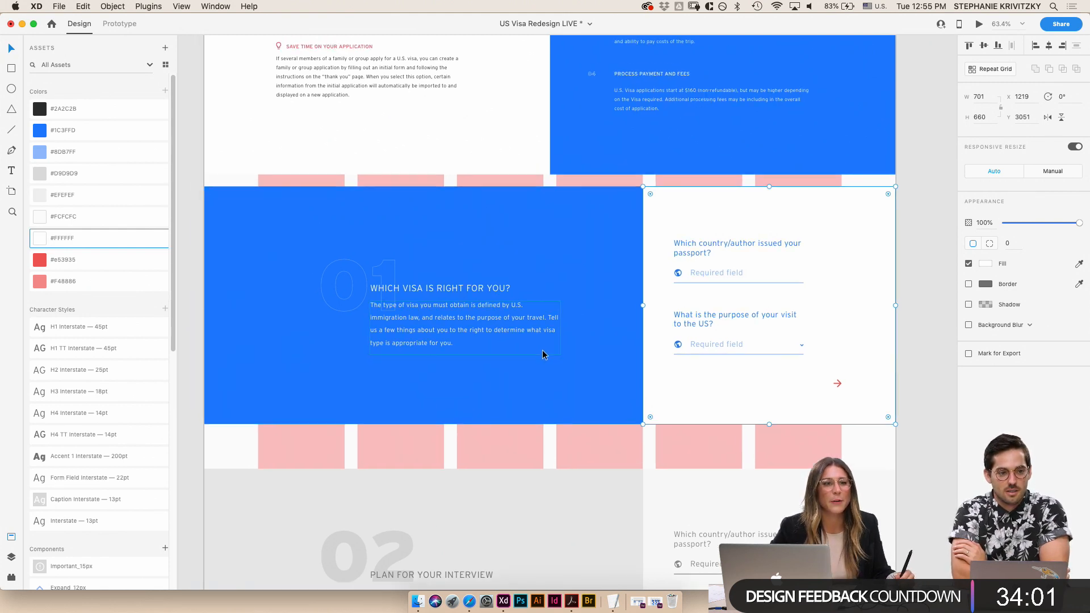
pyautogui.scroll(10, 542, 356)
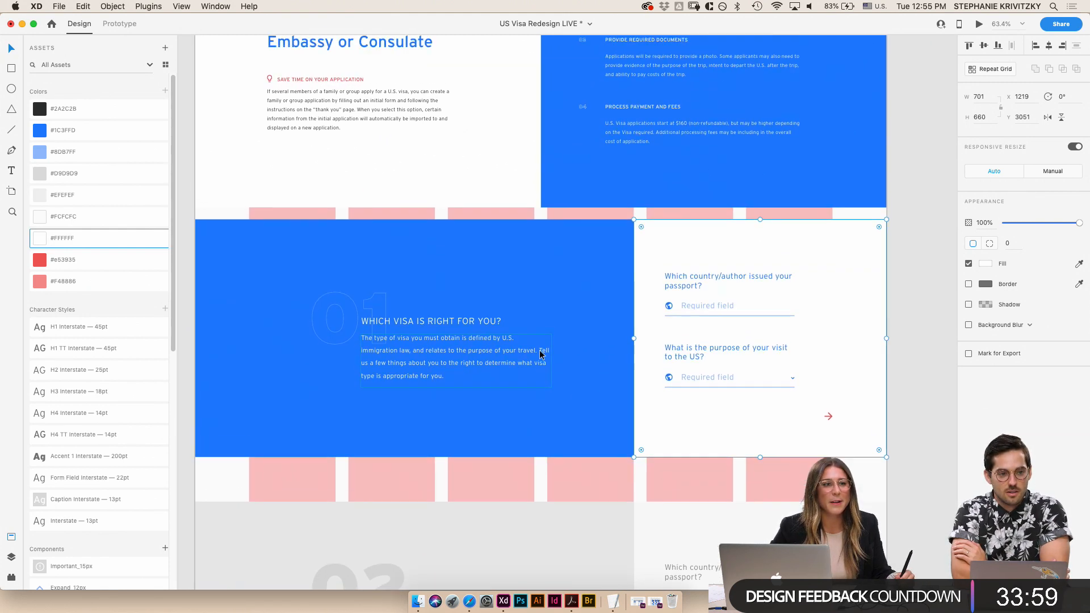
pyautogui.hscroll(3, 542, 356)
pyautogui.hscroll(-3, 541, 353)
pyautogui.scroll(3, 541, 351)
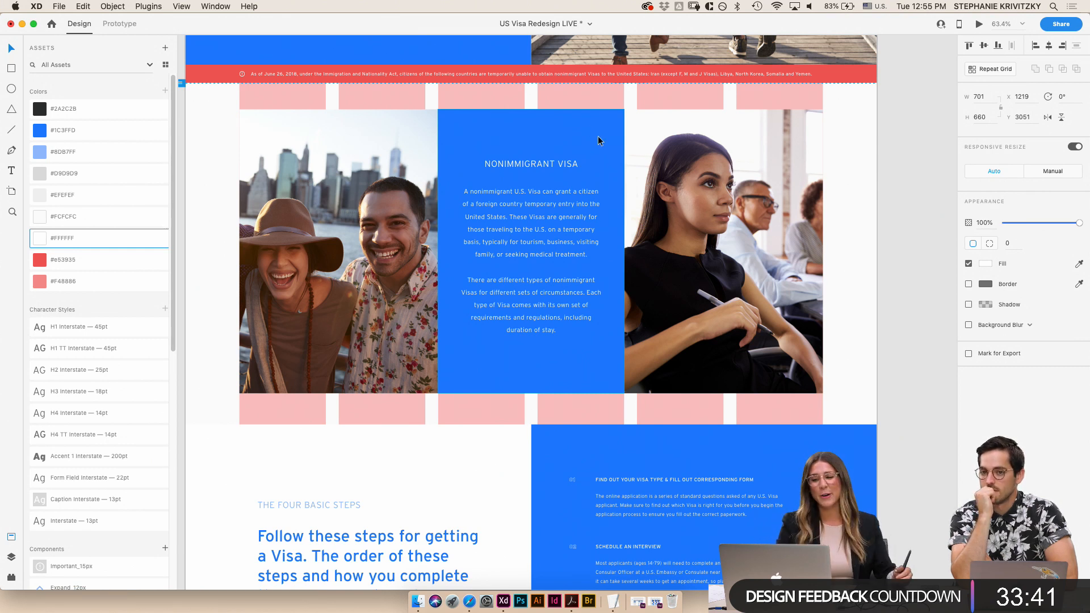
pyautogui.click(689, 222)
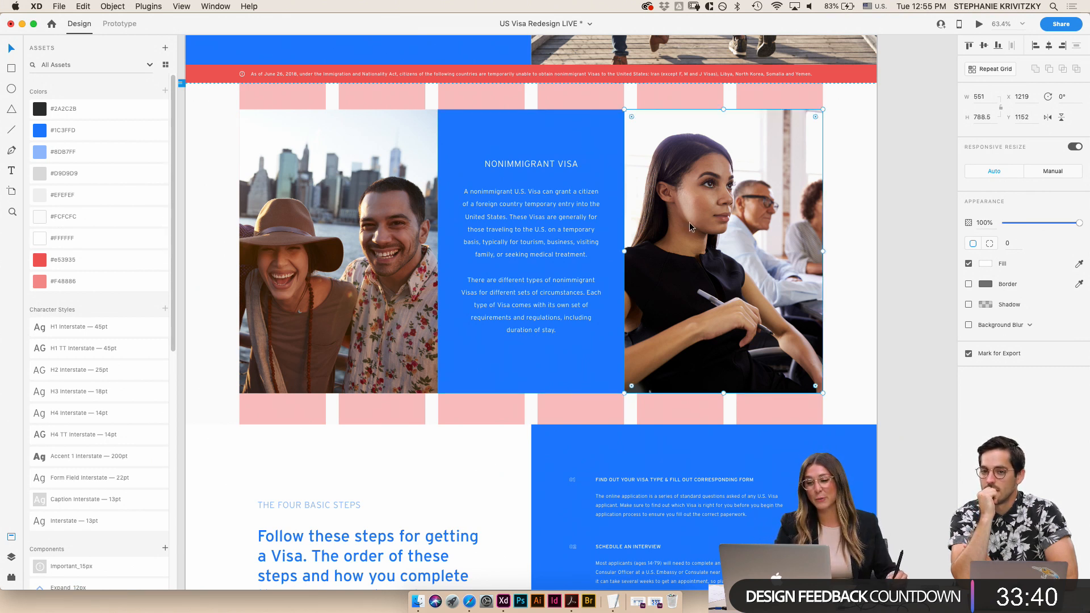
pyautogui.click(1049, 118)
pyautogui.click(920, 208)
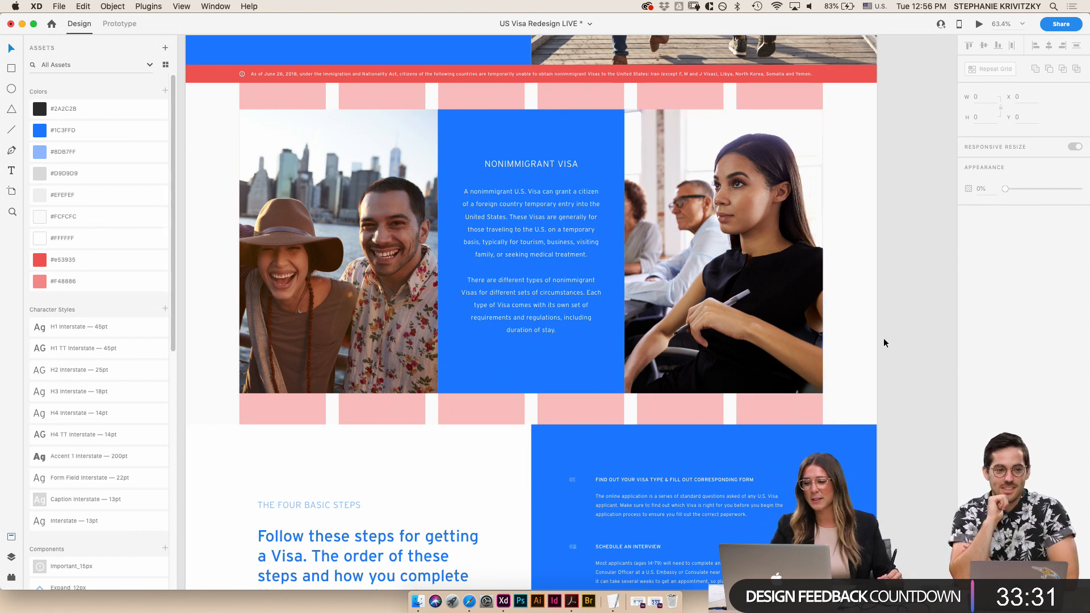
# - Fill the background rectangle behind the 02 section's form questions with the saved white #FFFFFF
pyautogui.scroll(-5, 861, 361)
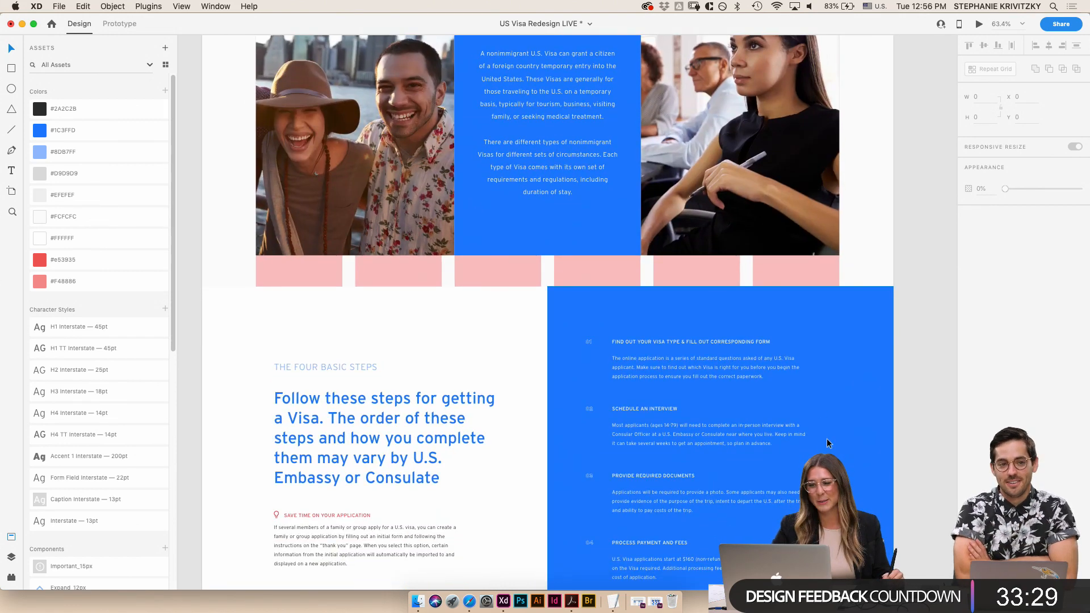
pyautogui.scroll(-1, 831, 439)
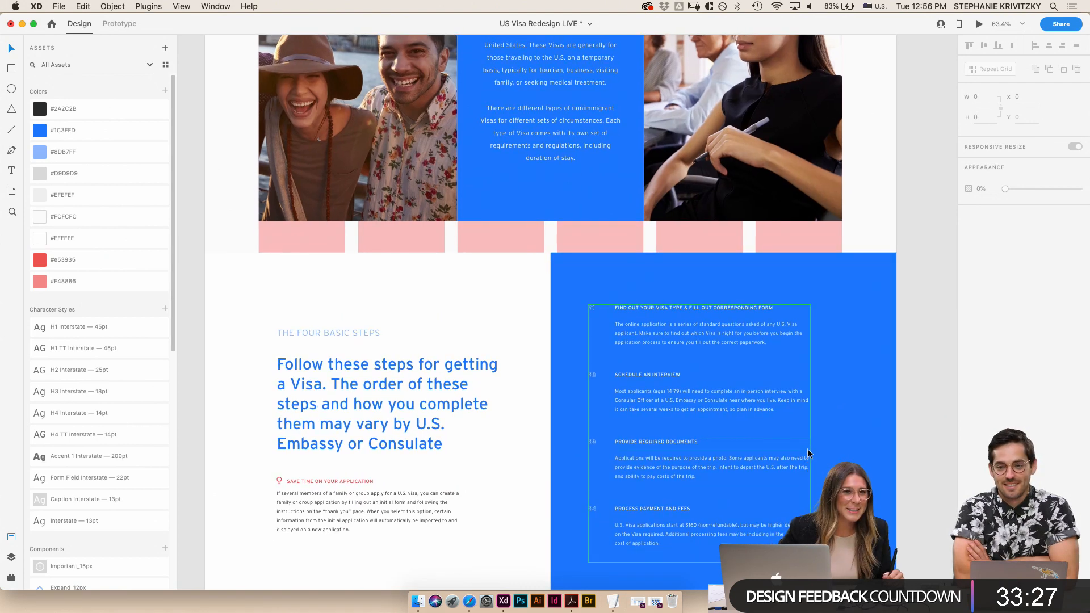
pyautogui.scroll(-10, 799, 426)
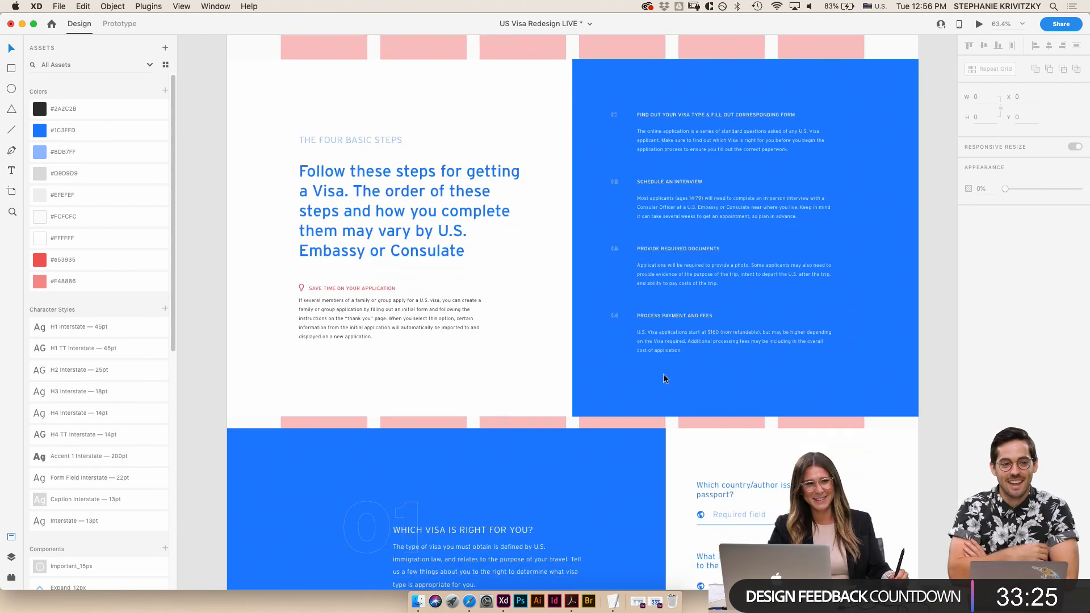
pyautogui.scroll(-3, 768, 449)
pyautogui.scroll(-4, 762, 448)
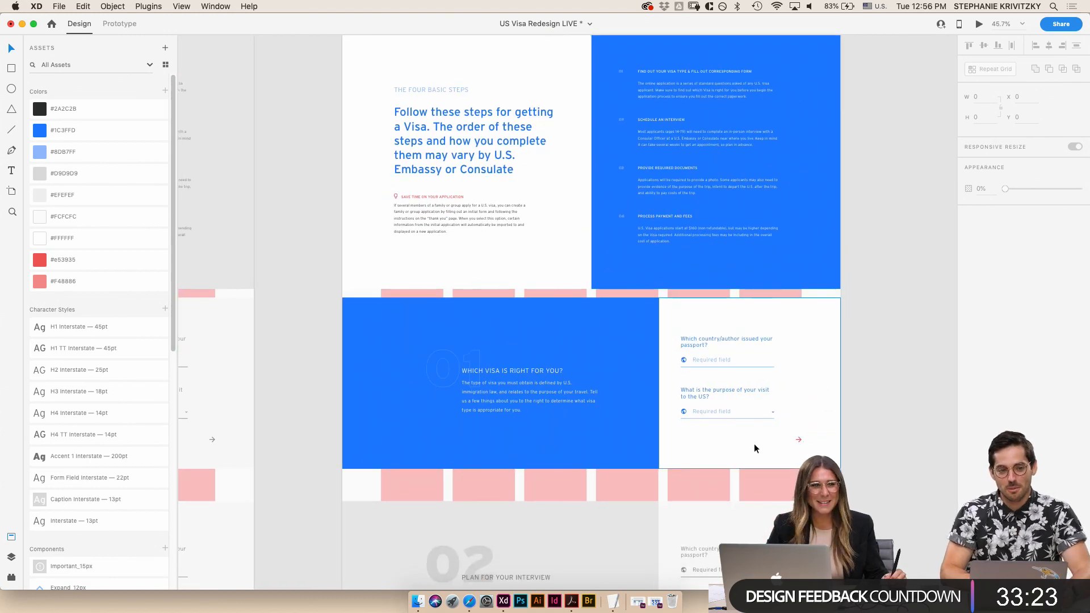
pyautogui.scroll(-2, 756, 446)
pyautogui.scroll(2, 769, 438)
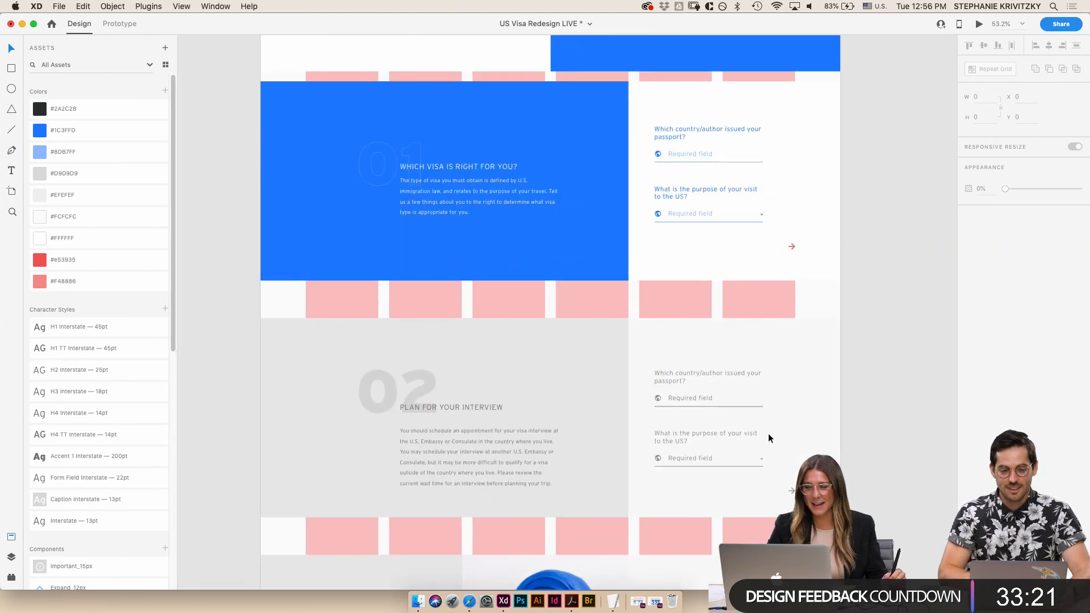
pyautogui.scroll(-2, 778, 386)
pyautogui.scroll(-1, 787, 333)
pyautogui.click(821, 310)
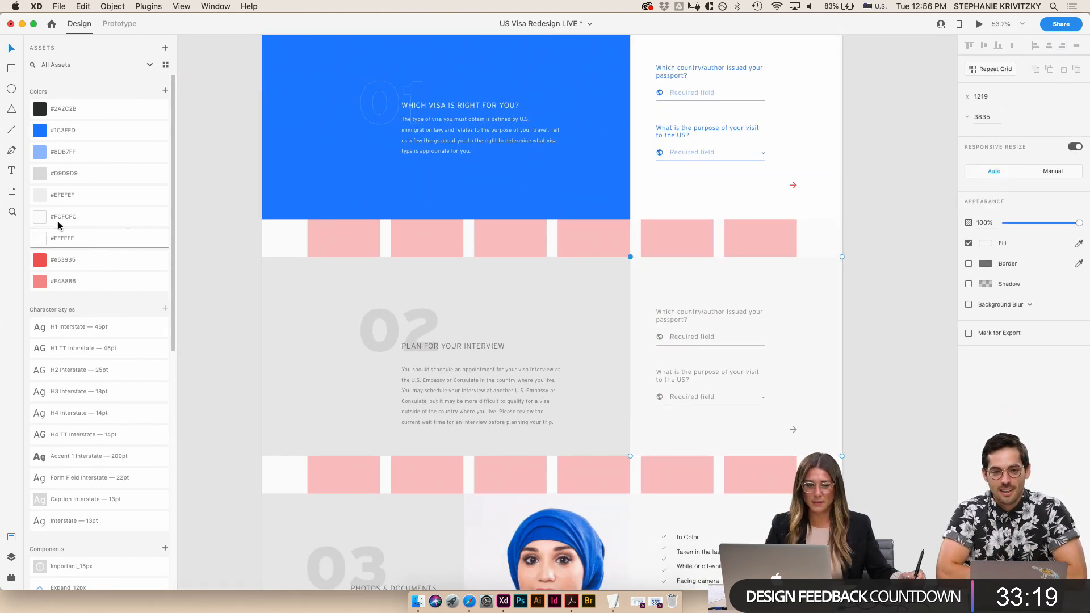
pyautogui.click(823, 267)
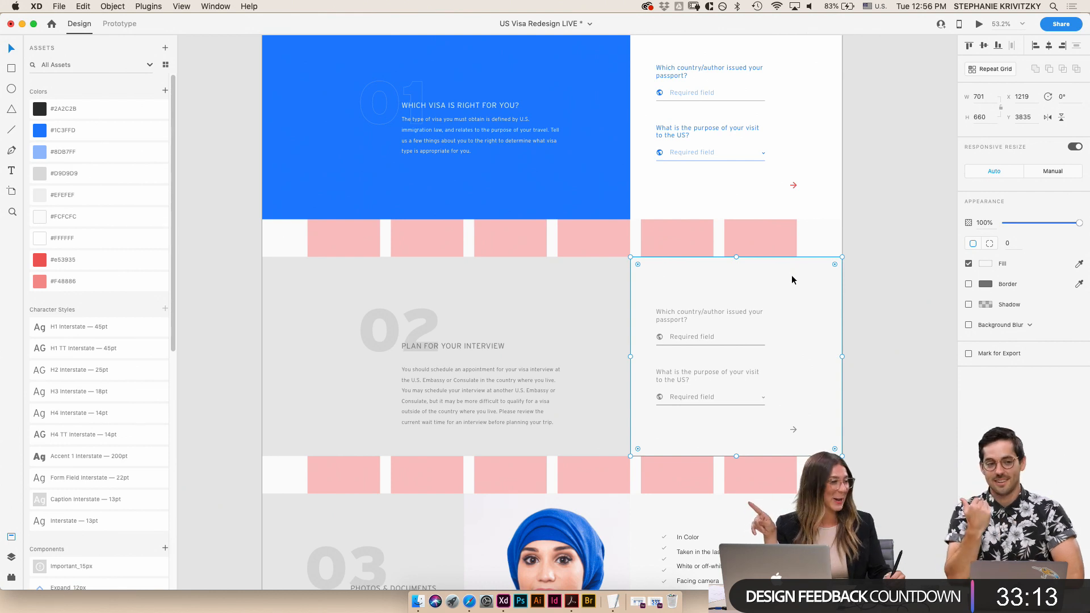
pyautogui.press('super+shift+apostrophe')
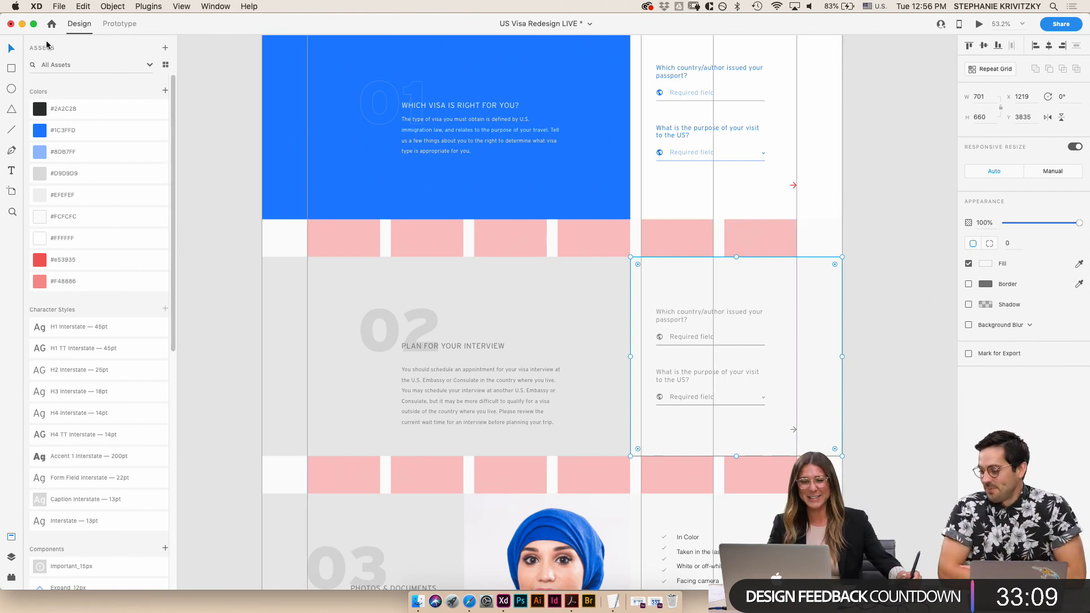
pyautogui.click(59, 238)
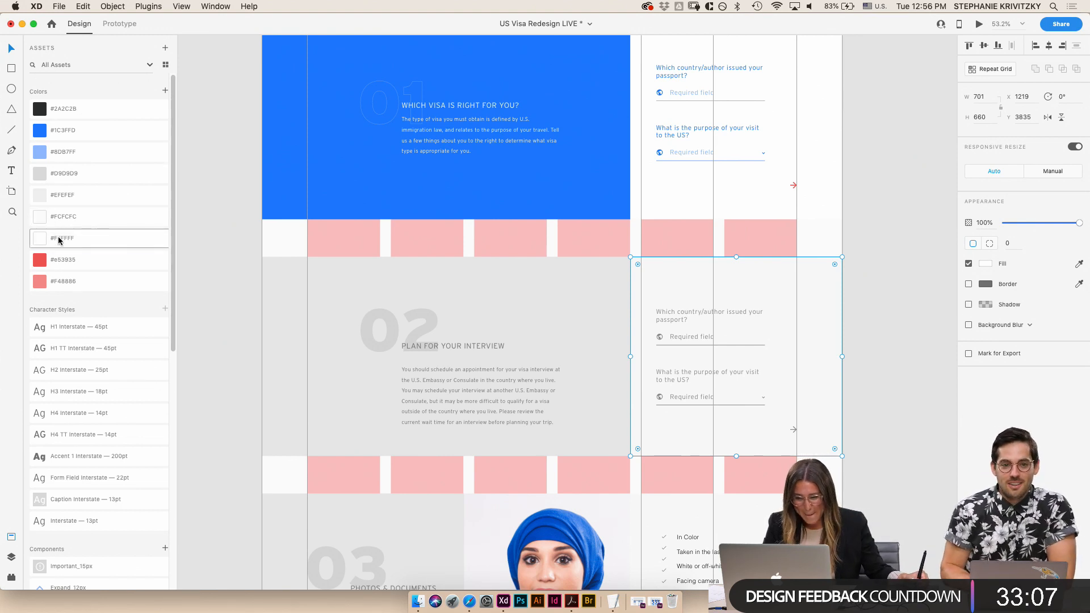
# - Fill the passport and visit purpose question labels of the 02 section with the saved bright blue
pyautogui.doubleClick(713, 313)
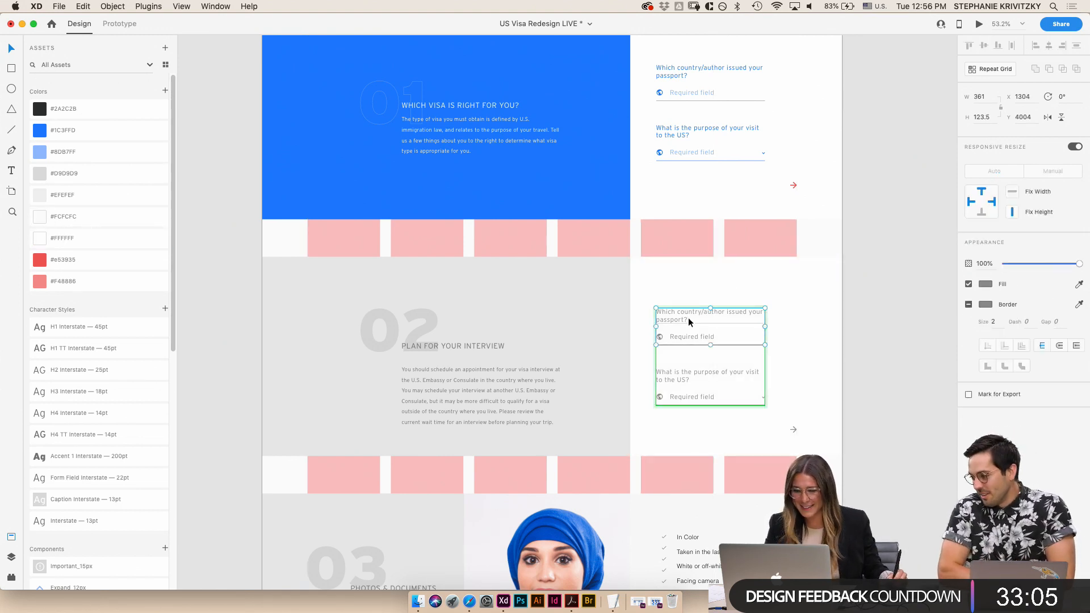
pyautogui.doubleClick(688, 375)
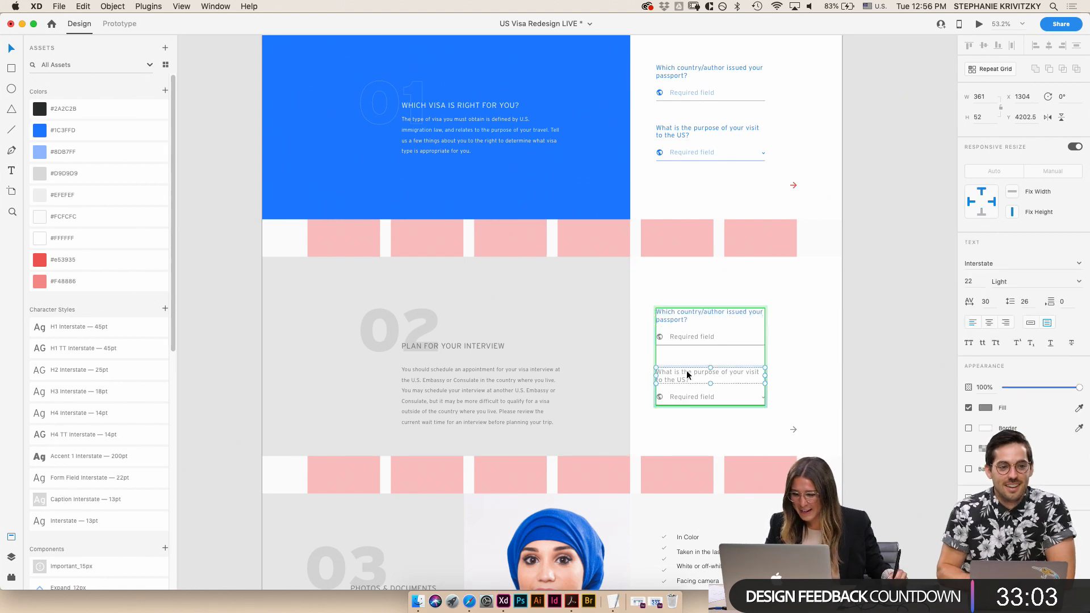
# - Fill the 02 section's passport field globe icon with the saved bright blue and its "Required field" placeholder with the saved light blue #8DB7FF
pyautogui.click(660, 336)
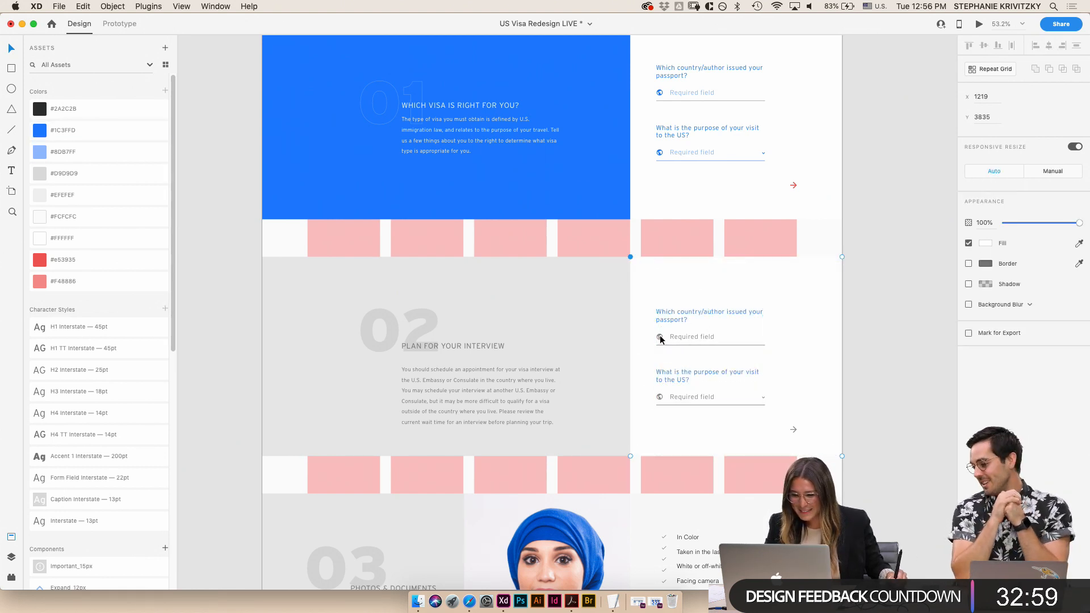
pyautogui.doubleClick(660, 335)
pyautogui.doubleClick(660, 335)
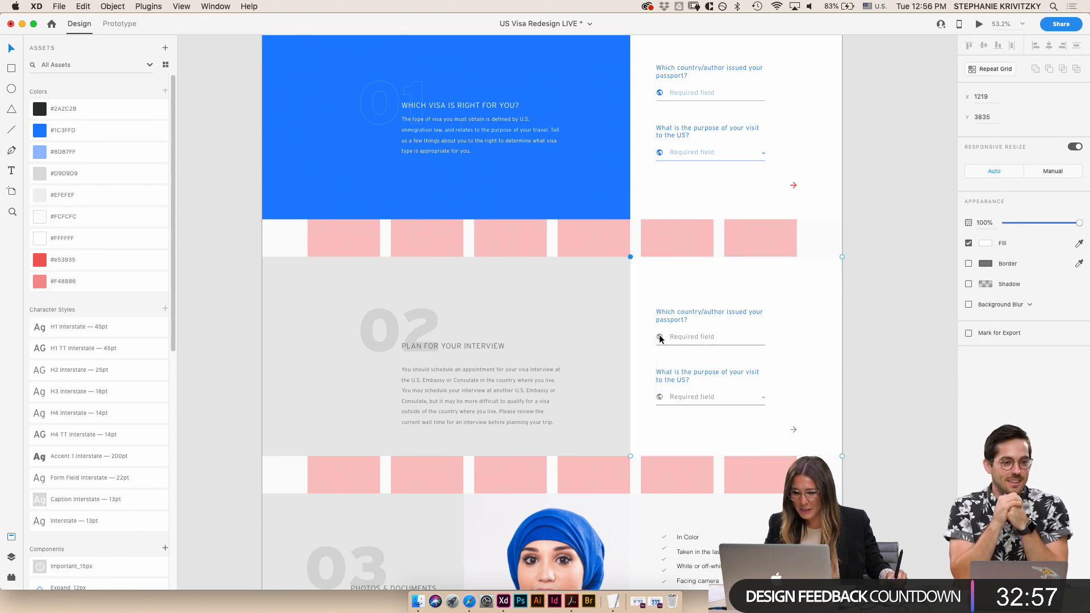
pyautogui.doubleClick(659, 335)
pyautogui.doubleClick(660, 337)
pyautogui.click(660, 337)
pyautogui.scroll(8, 661, 337)
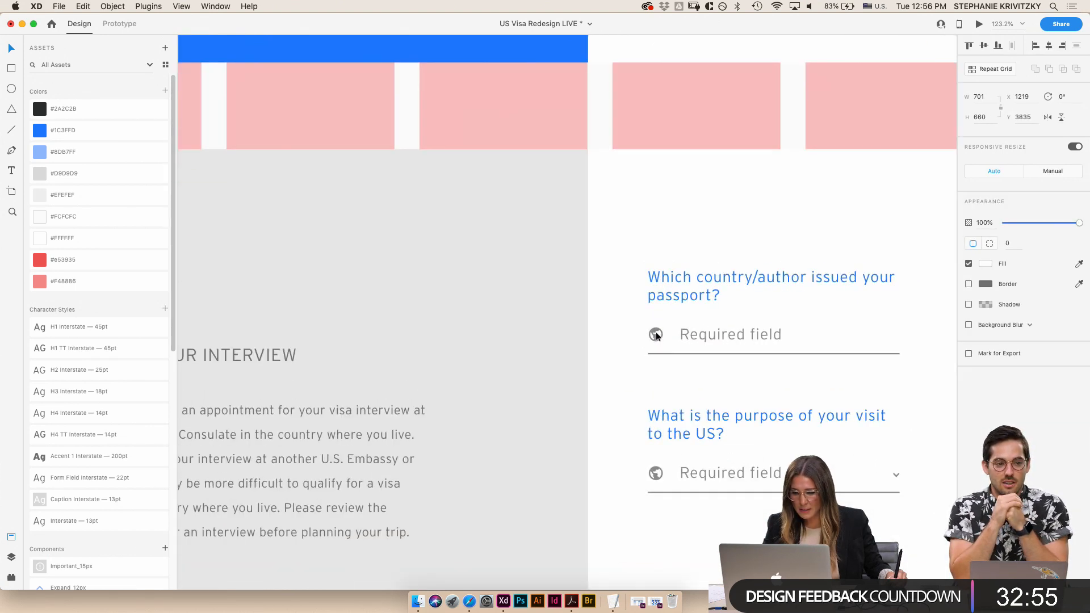
pyautogui.click(654, 333)
pyautogui.doubleClick(654, 334)
pyautogui.click(46, 132)
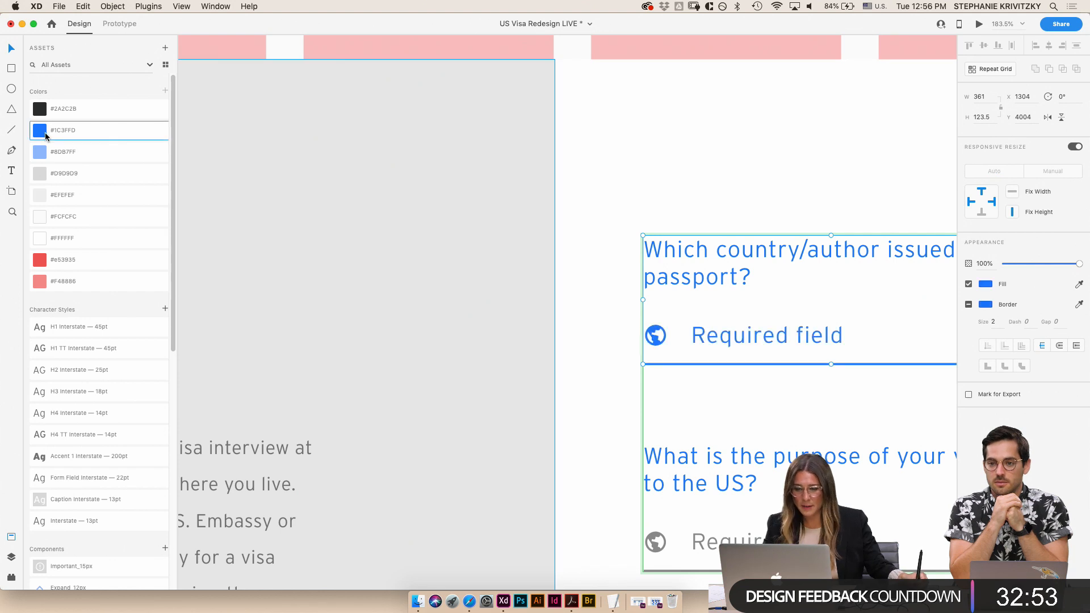
pyautogui.doubleClick(743, 334)
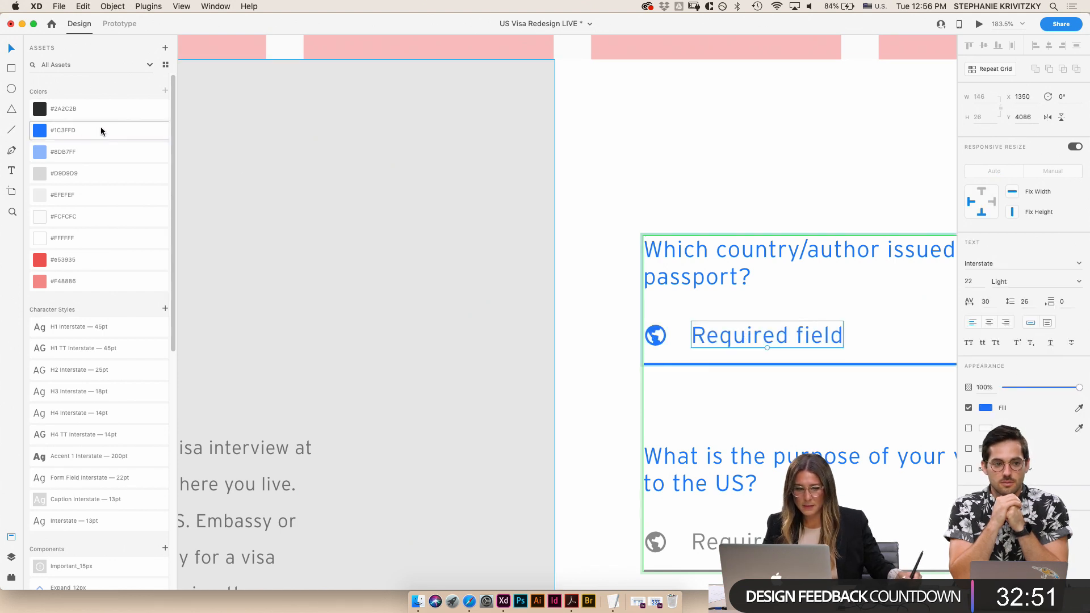
pyautogui.click(100, 152)
# - Try to recolor the underline of the 02 section's passport field with the saved light blue #8DB7FF, and undo it
pyautogui.doubleClick(673, 364)
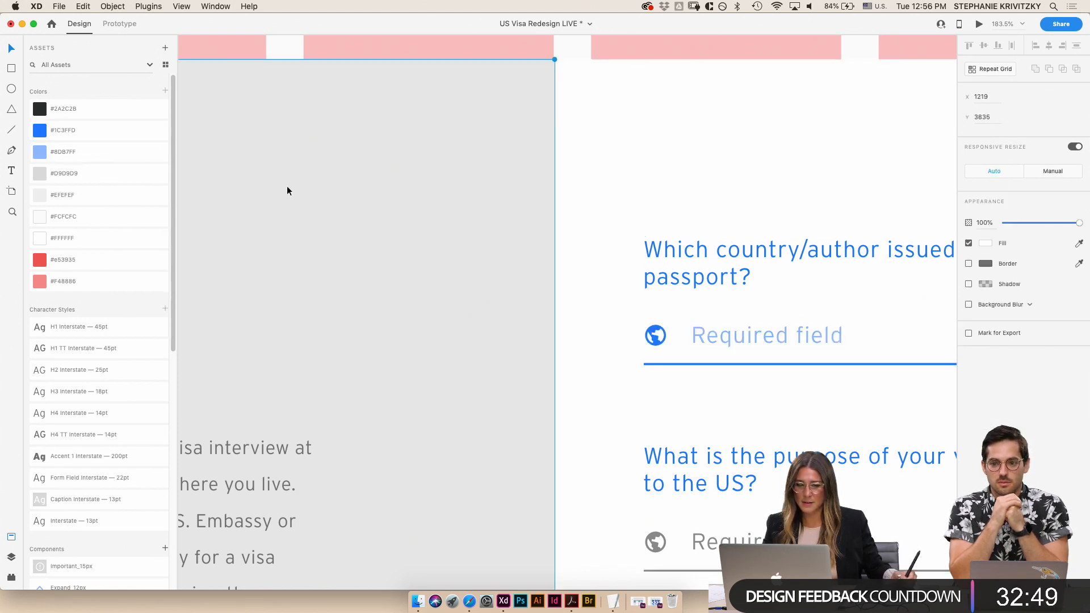
pyautogui.doubleClick(659, 364)
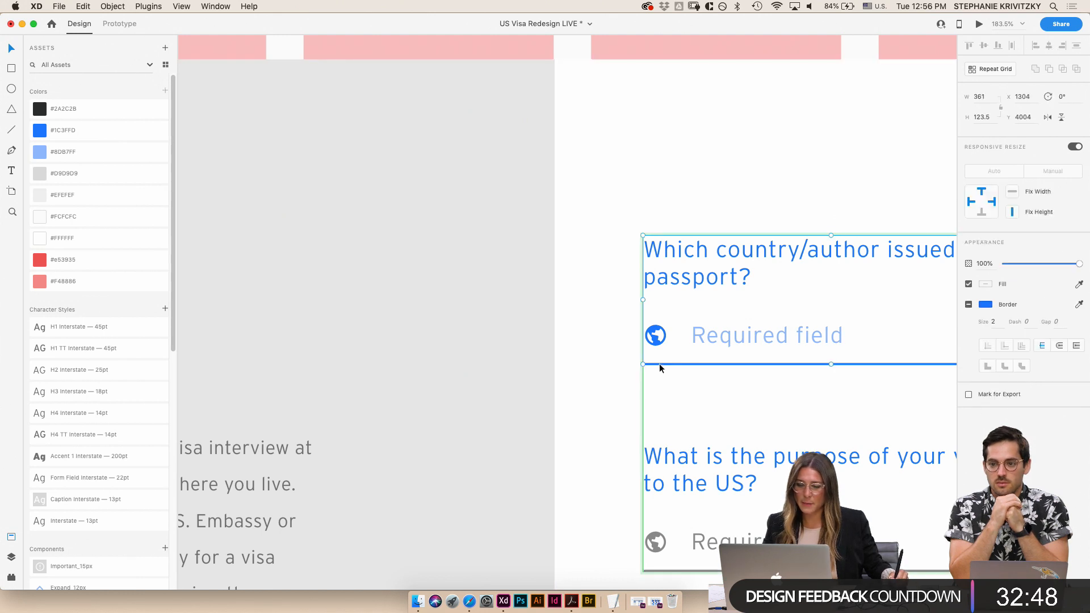
pyautogui.click(50, 152)
pyautogui.press('super+z')
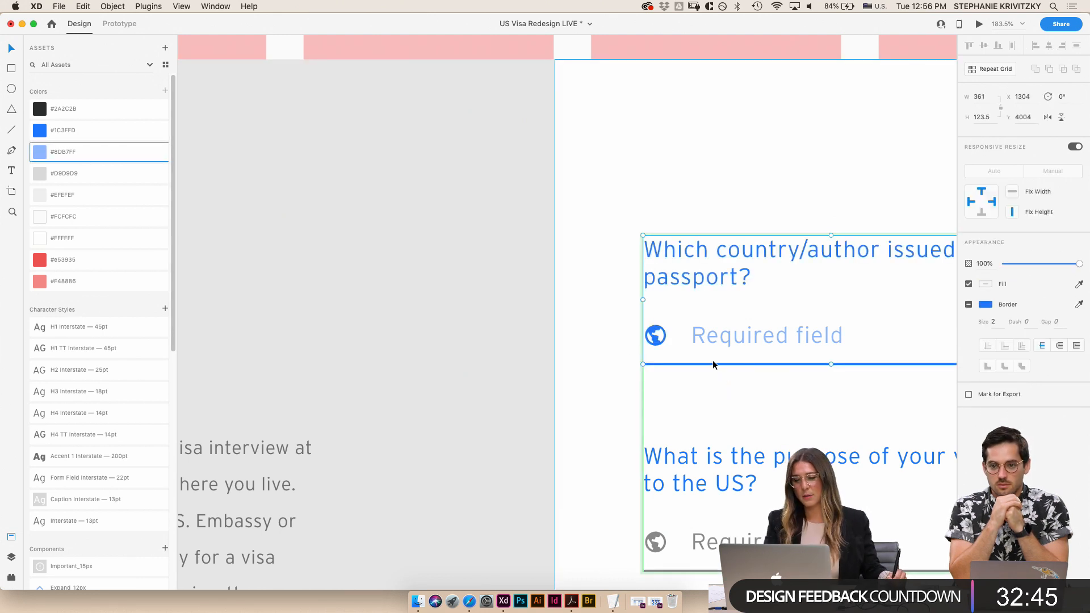
pyautogui.click(714, 364)
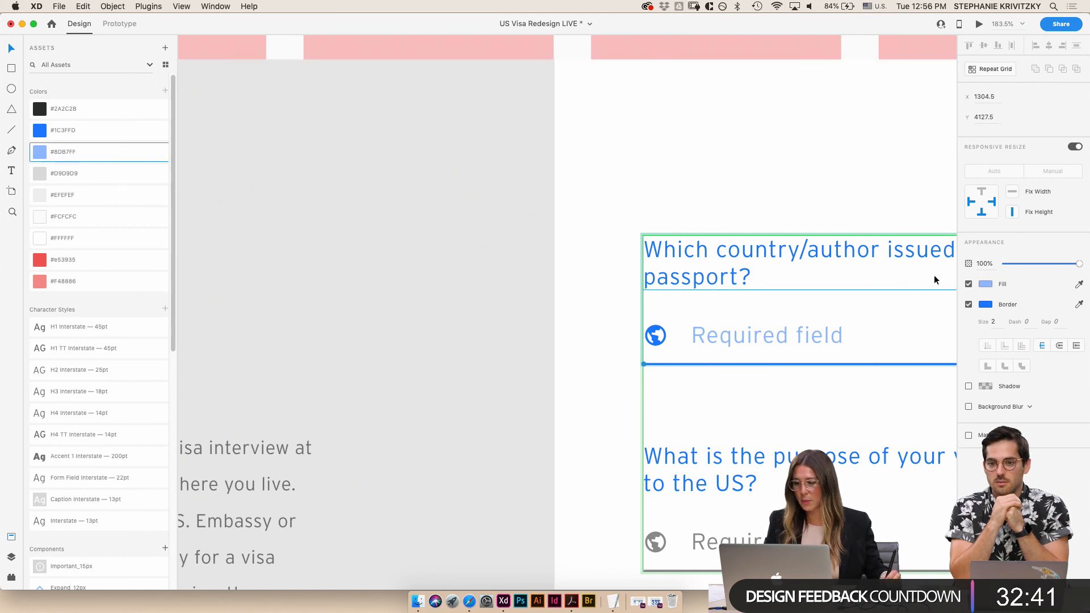
pyautogui.press('Escape')
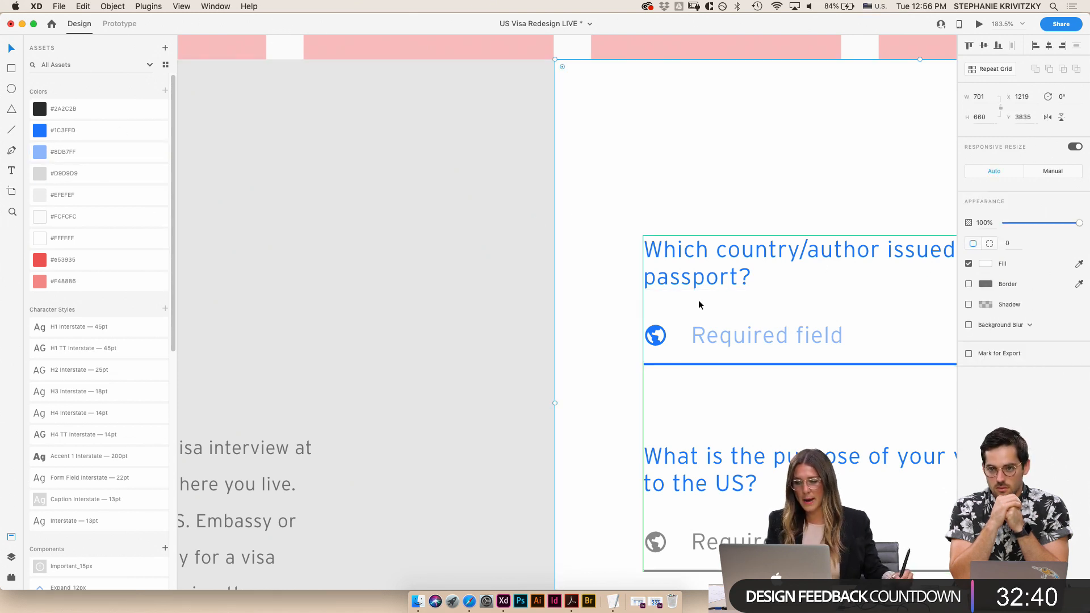
# - Set the border color of the 02 section's passport field underline to hex #8DB7FF and add that color to the picker's swatches
pyautogui.doubleClick(725, 363)
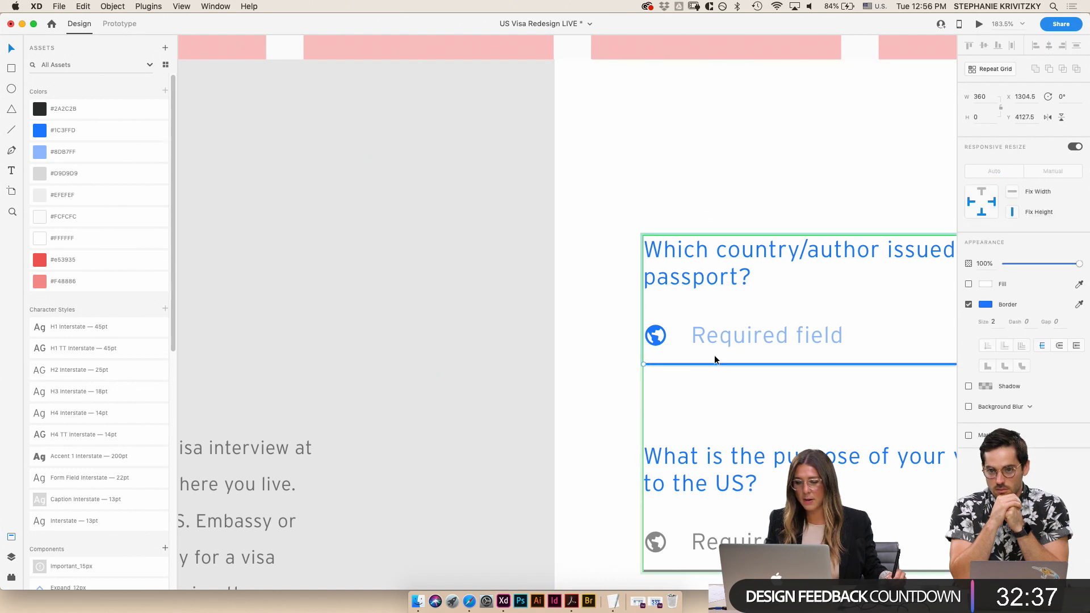
pyautogui.click(60, 159)
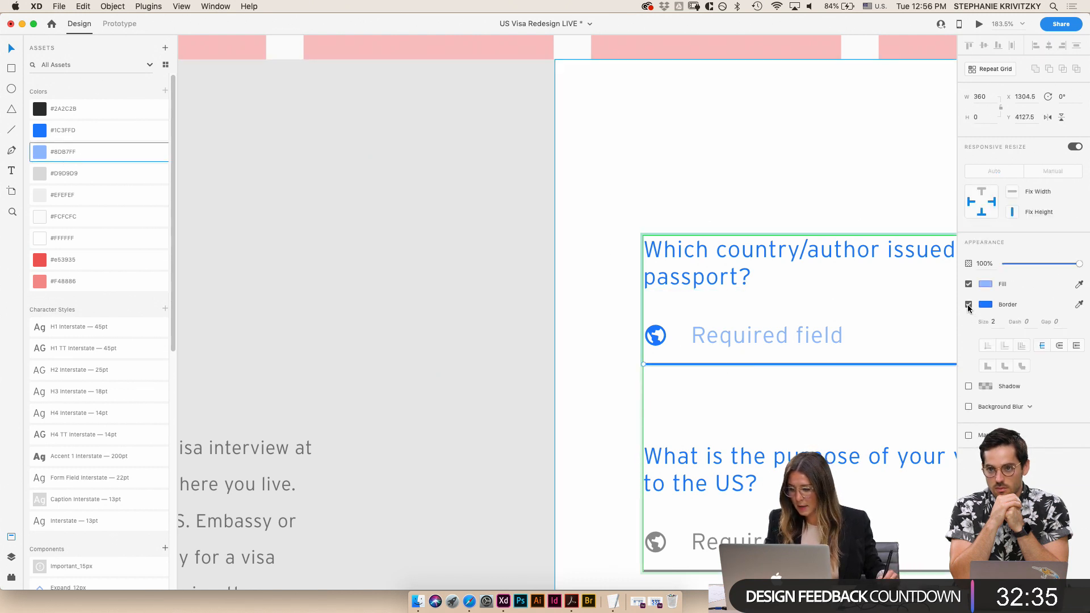
pyautogui.click(986, 306)
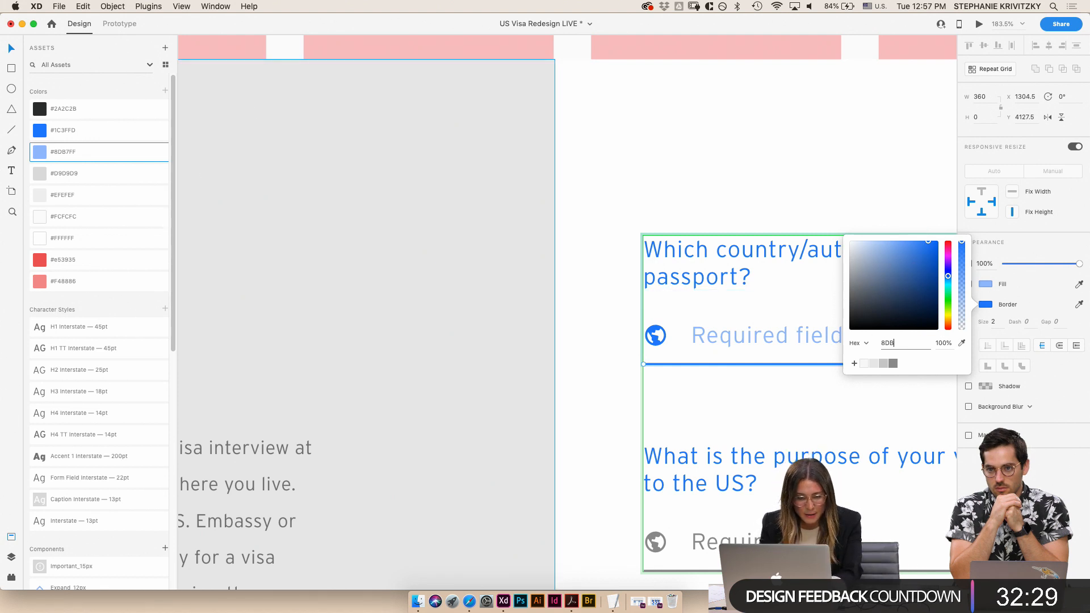
pyautogui.write('8DB7ff')
pyautogui.press('Return')
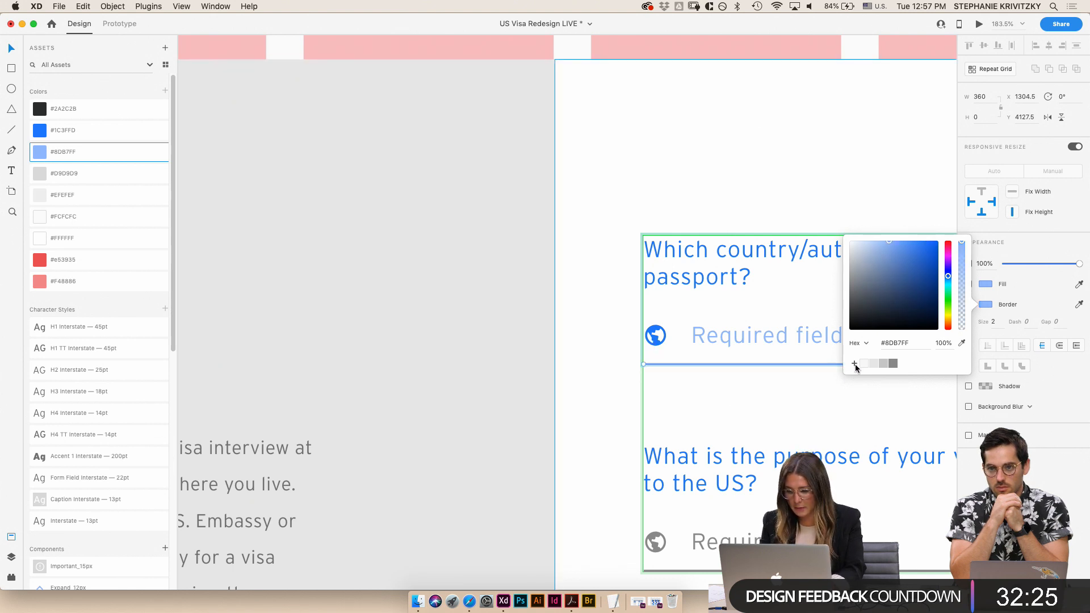
pyautogui.click(666, 173)
# - Fill the 02 section's visit purpose globe icon with the saved bright blue and its "Required field" placeholder with the saved light blue #8DB7FF
pyautogui.scroll(-3, 666, 172)
pyautogui.scroll(-5, 669, 179)
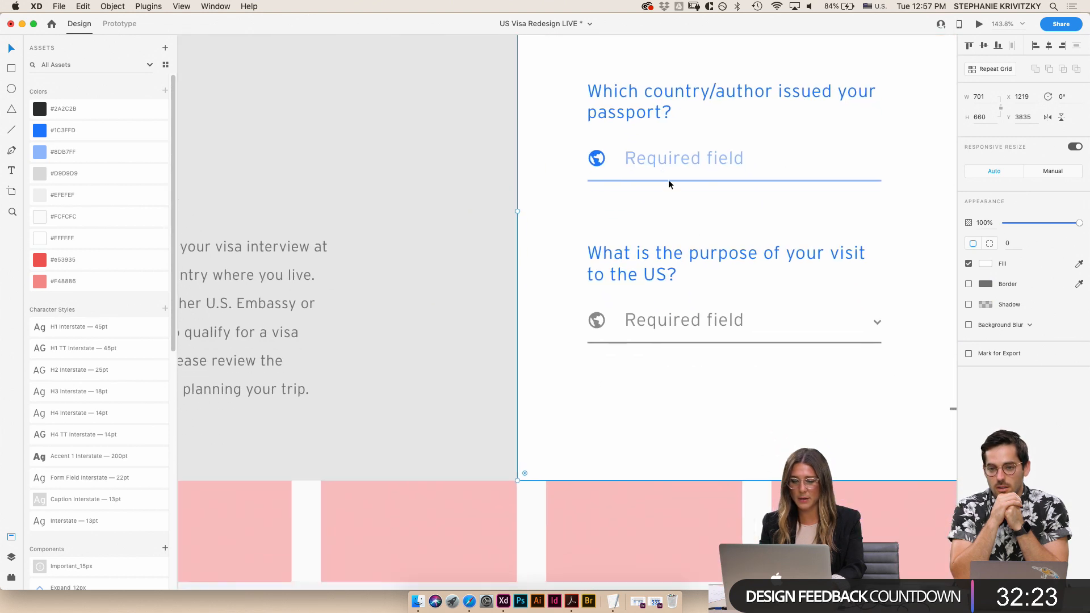
pyautogui.click(702, 320)
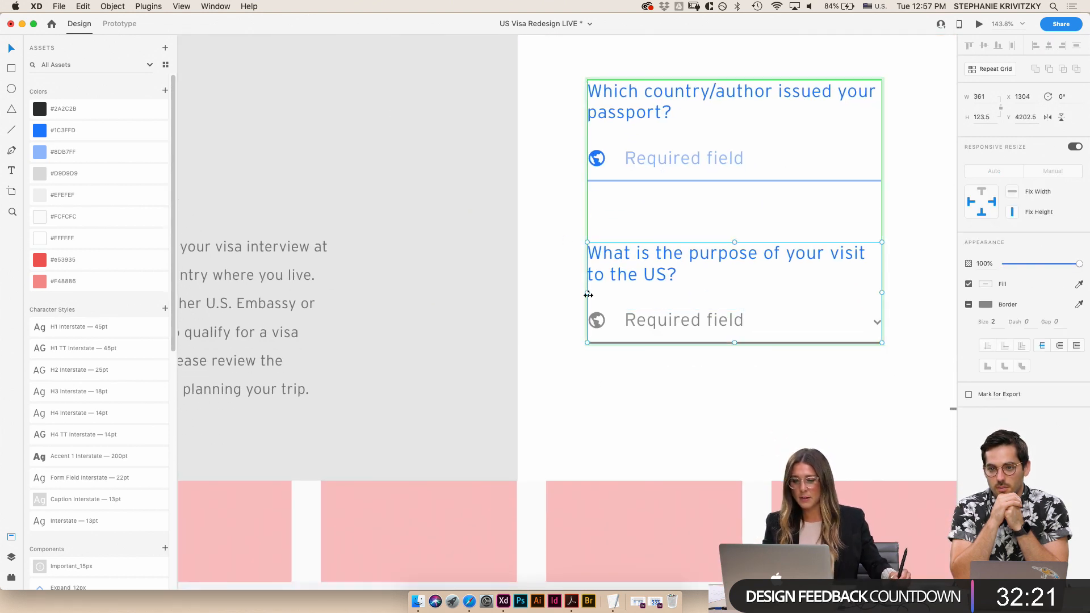
pyautogui.doubleClick(596, 320)
pyautogui.click(39, 130)
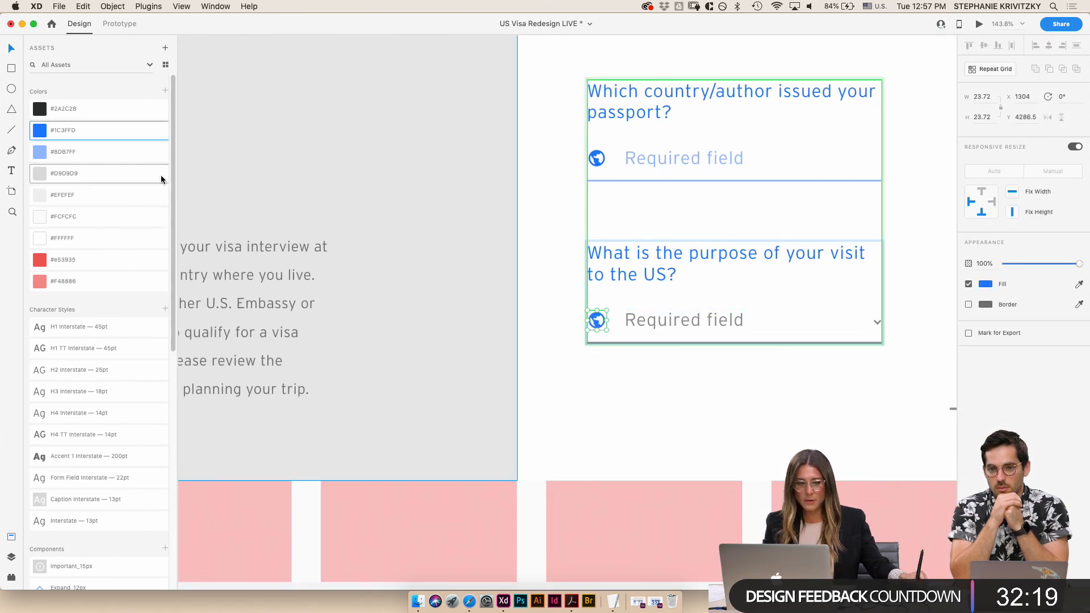
pyautogui.click(668, 325)
pyautogui.click(68, 152)
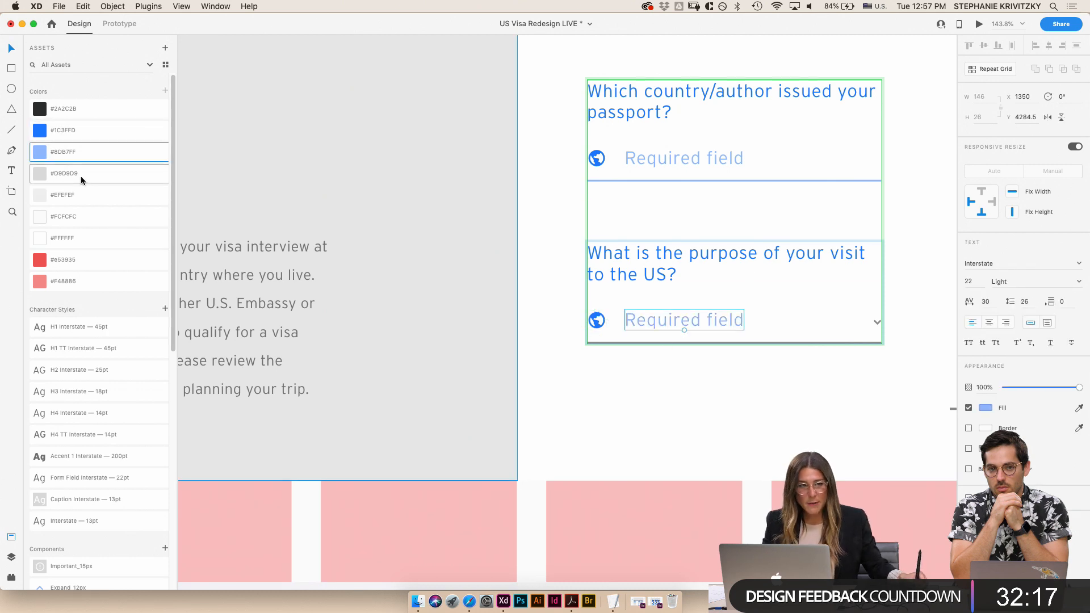
# - Fill the dropdown chevron of the 02 section's visit purpose field with the saved bright blue
pyautogui.click(873, 322)
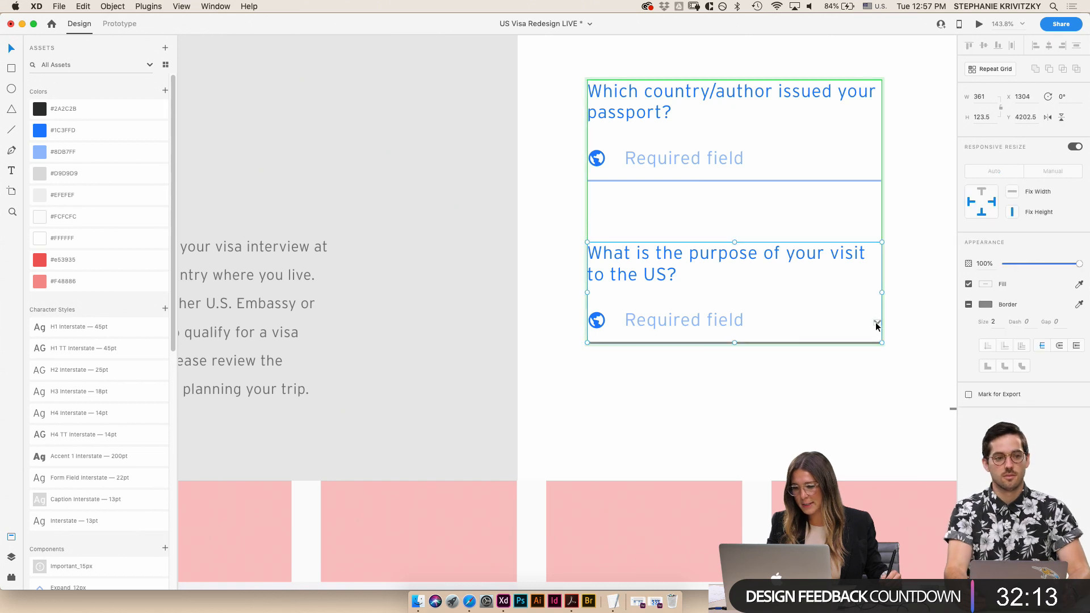
pyautogui.doubleClick(876, 322)
pyautogui.click(68, 130)
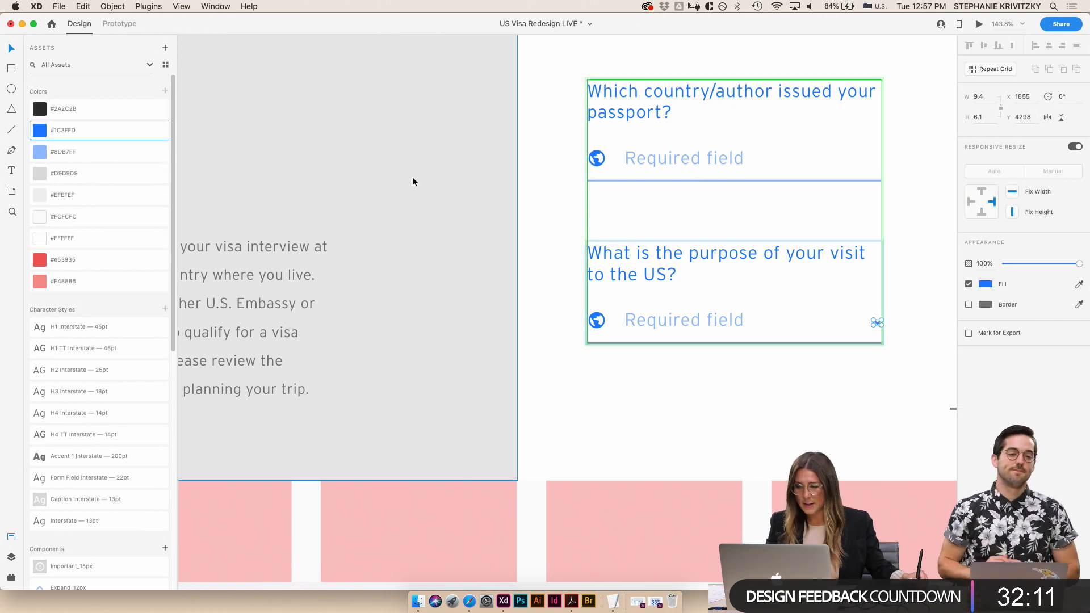
# - Set the border color of the 02 section's visit purpose field underline to the light blue swatch #8DB7FF
pyautogui.click(632, 342)
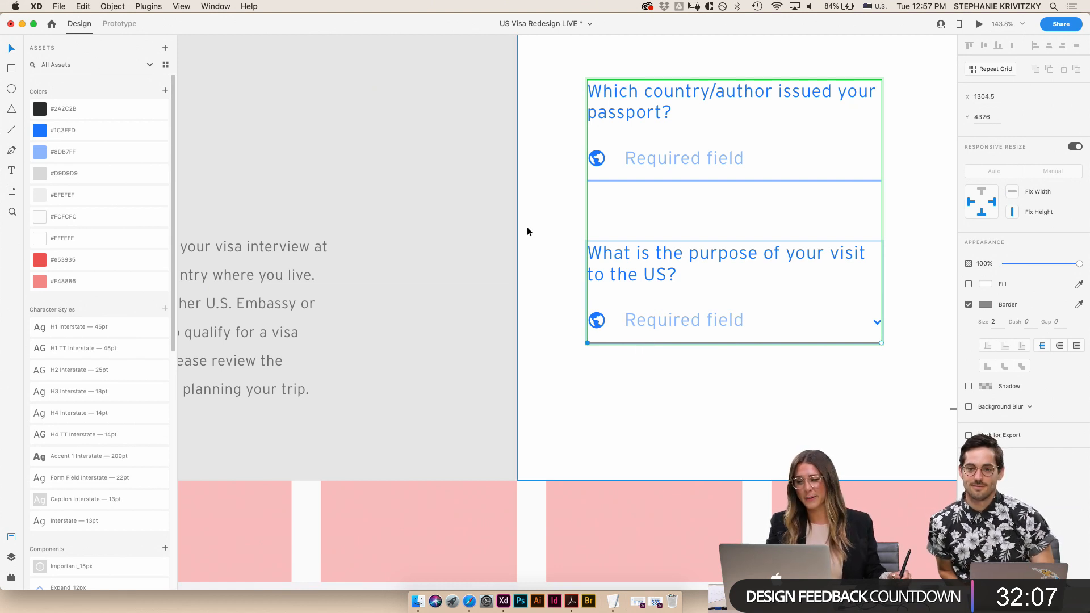
pyautogui.click(986, 306)
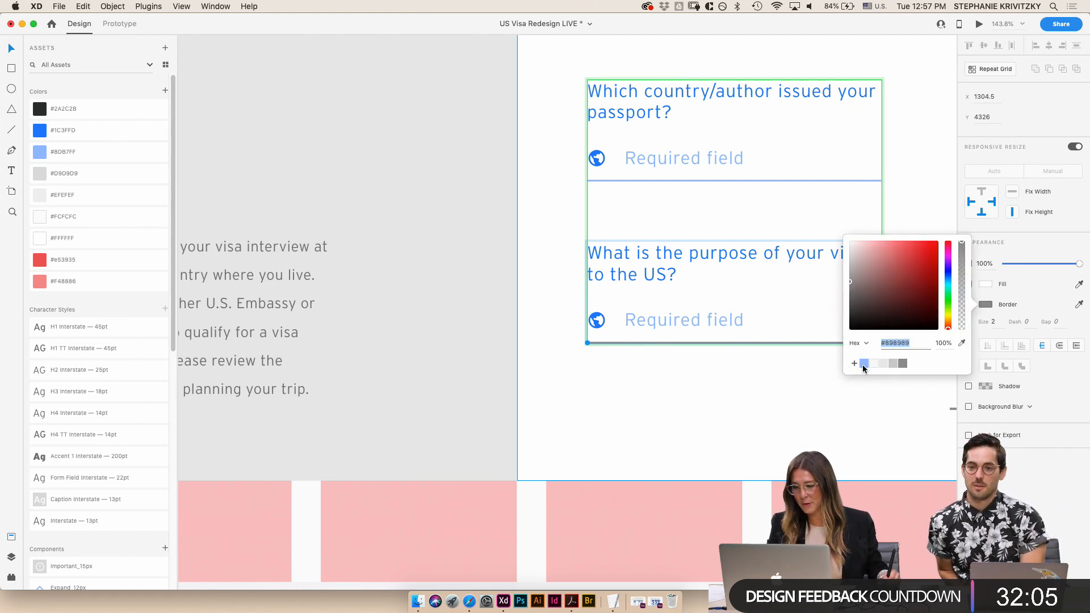
pyautogui.click(864, 364)
pyautogui.click(809, 390)
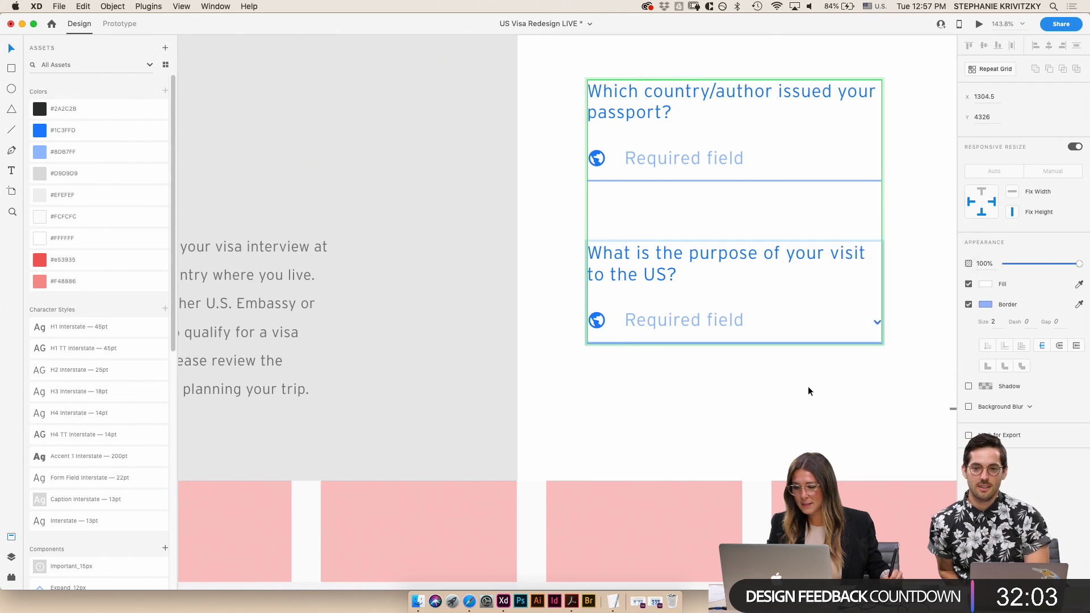
# - Fill the arrow icon below the 02 section's form fields with the saved red #E53935
pyautogui.scroll(-3, 809, 390)
pyautogui.click(889, 407)
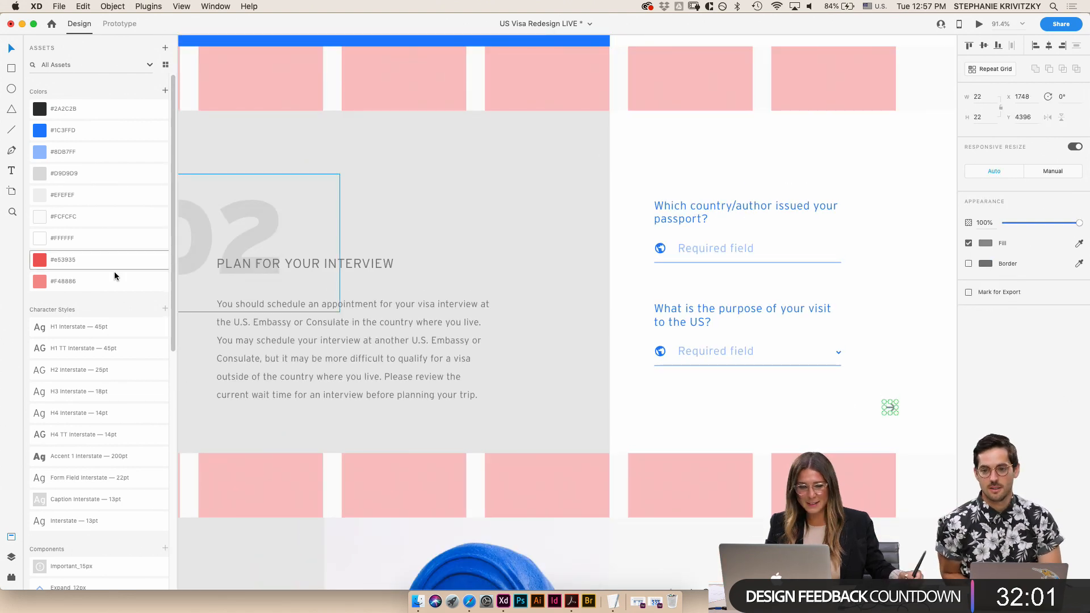
pyautogui.scroll(-5, 757, 377)
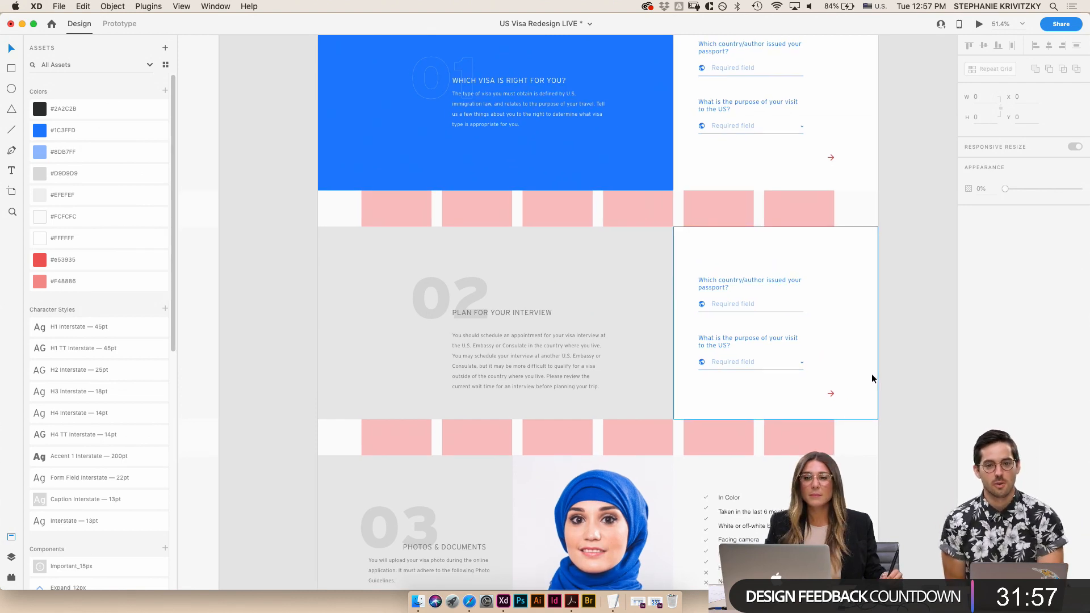
# - Fill the 02 section's gray background panel with the saved bright blue
pyautogui.scroll(-5, 871, 374)
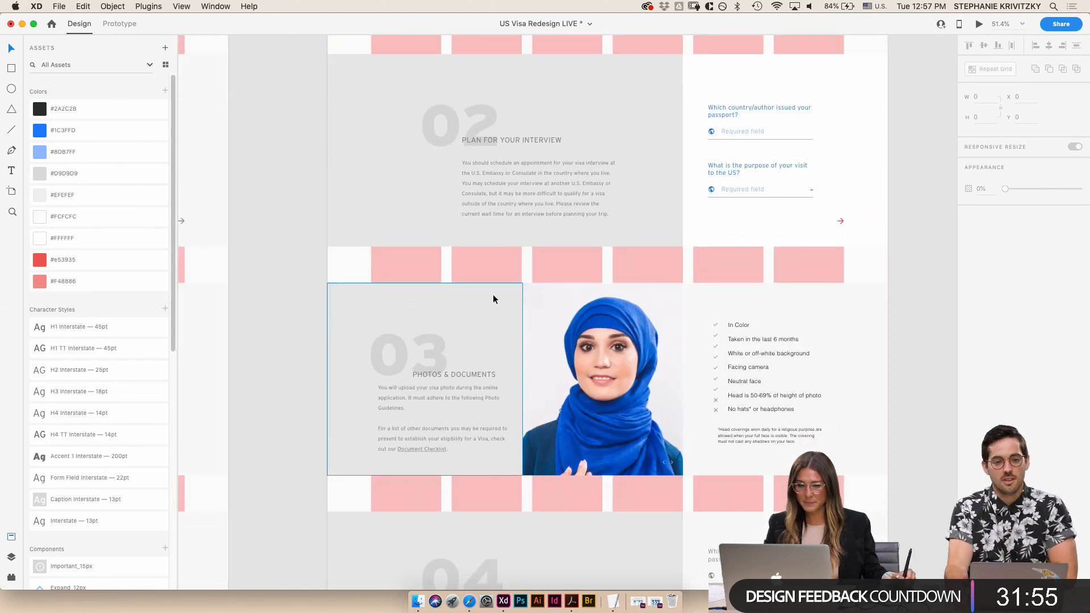
pyautogui.scroll(4, 493, 299)
pyautogui.click(516, 200)
pyautogui.click(62, 130)
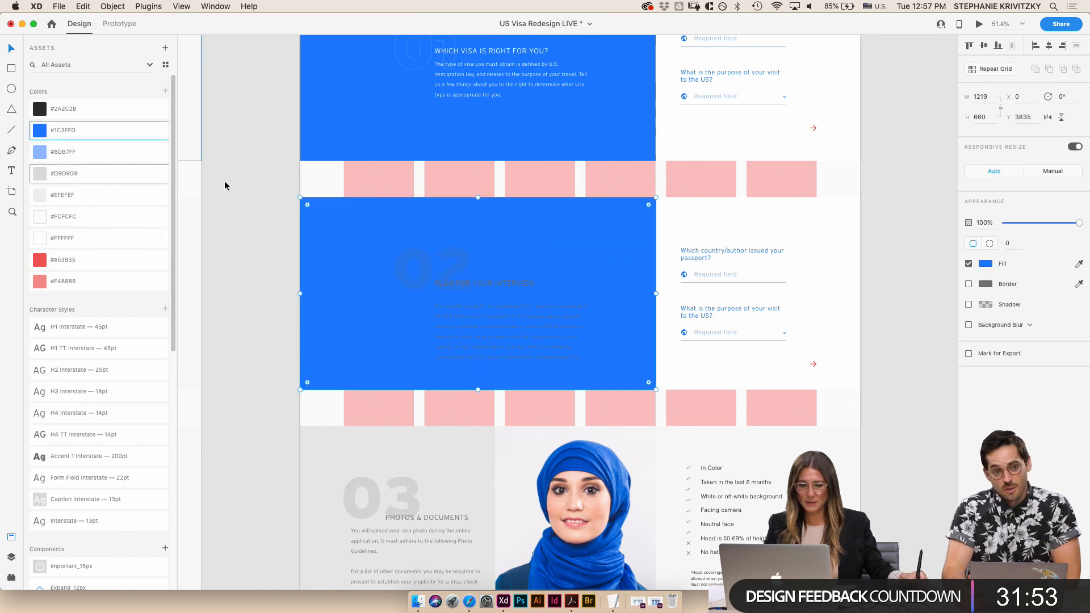
# - Replace the 02 numeral's fill with a #FFFFFF border and set its opacity to 30%, matching the 01 numeral
pyautogui.doubleClick(454, 267)
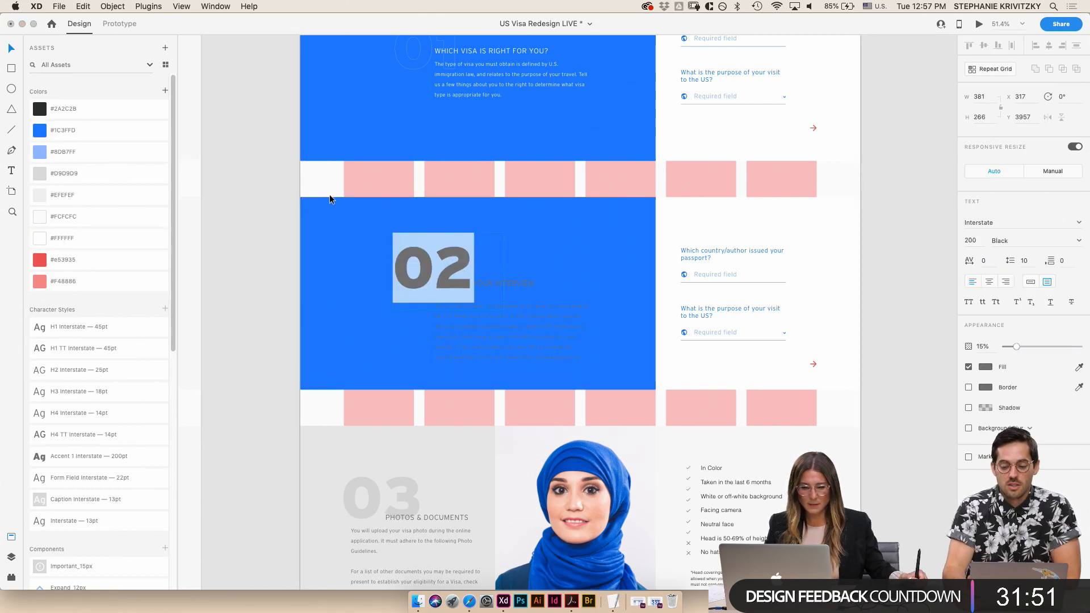
pyautogui.click(969, 388)
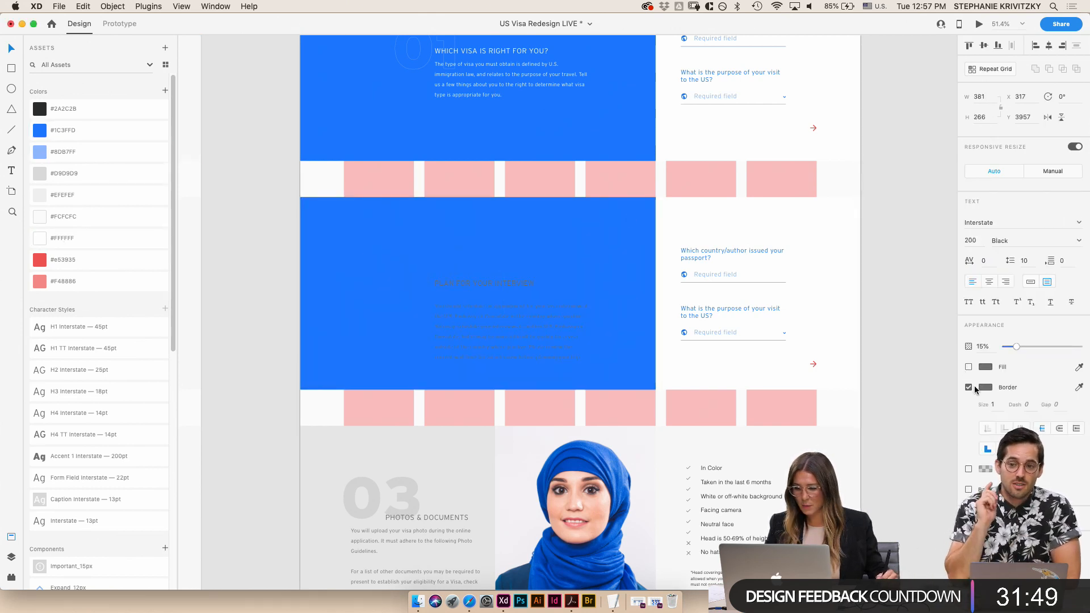
pyautogui.click(985, 388)
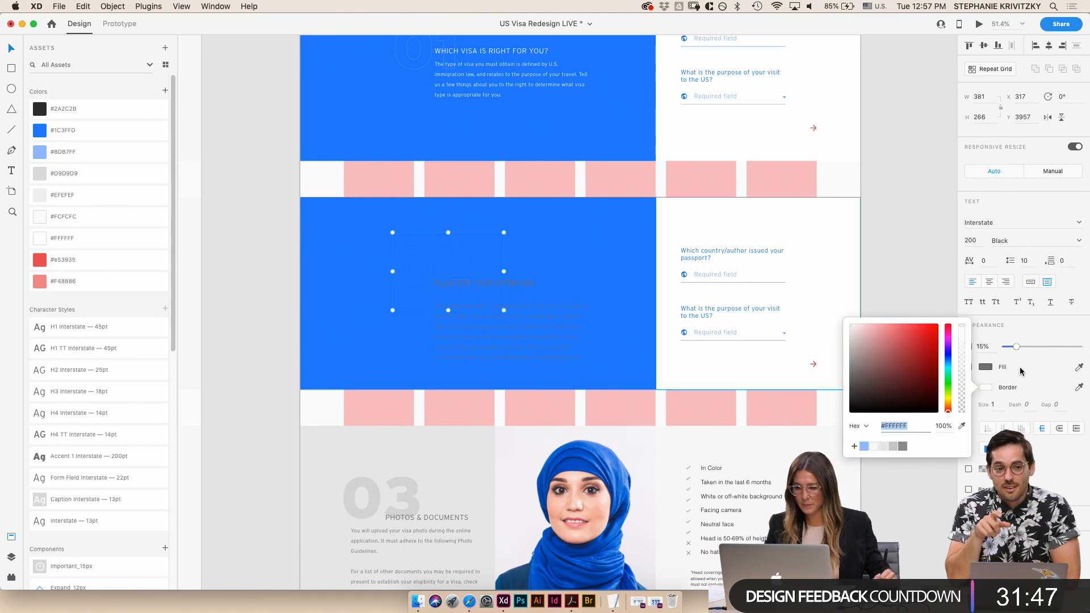
pyautogui.click(1016, 348)
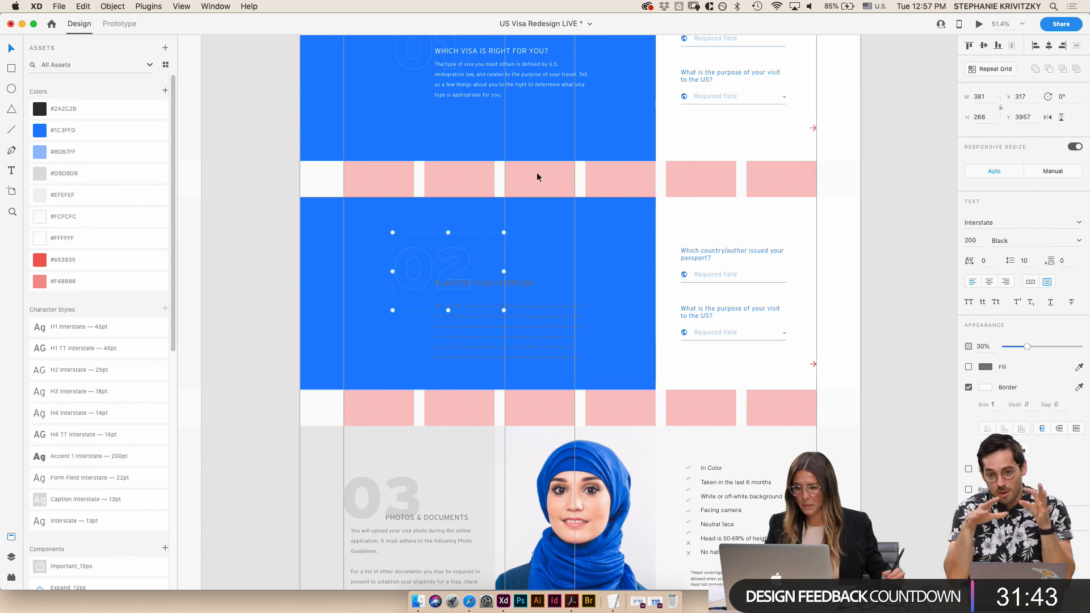
pyautogui.doubleClick(400, 59)
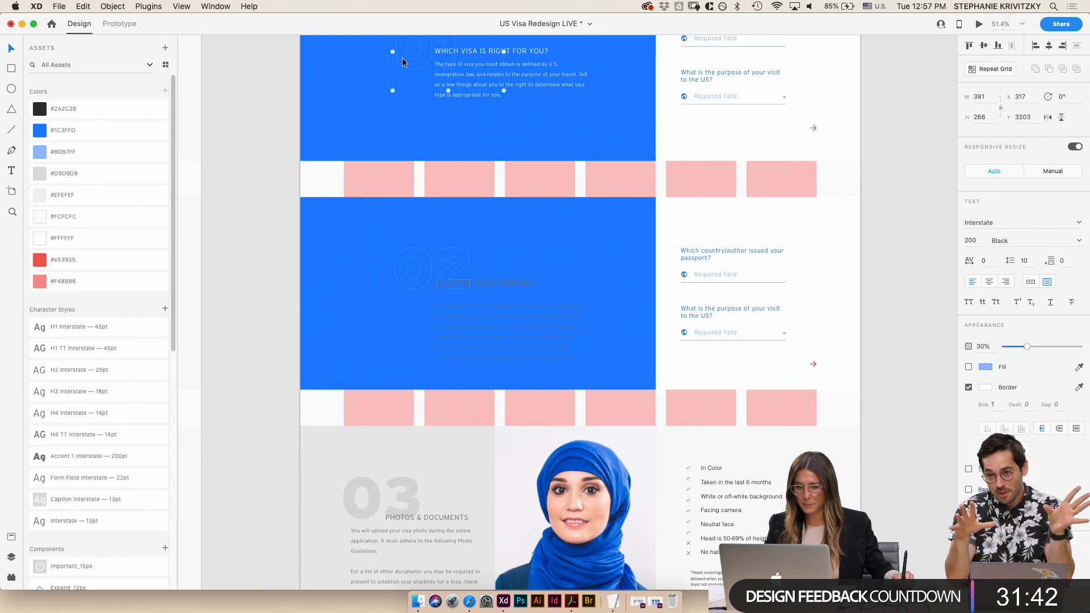
# - Fill the 02 section's "Plan for your interview" heading and body paragraph with the saved off-white #FCFCFC
pyautogui.doubleClick(530, 284)
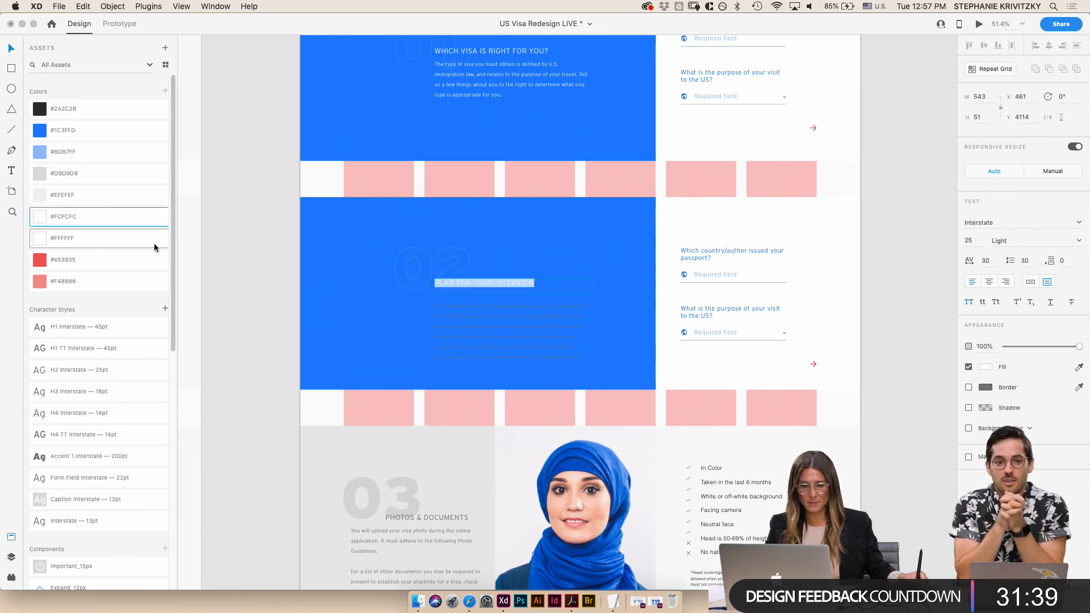
pyautogui.press('Escape')
pyautogui.click(458, 341)
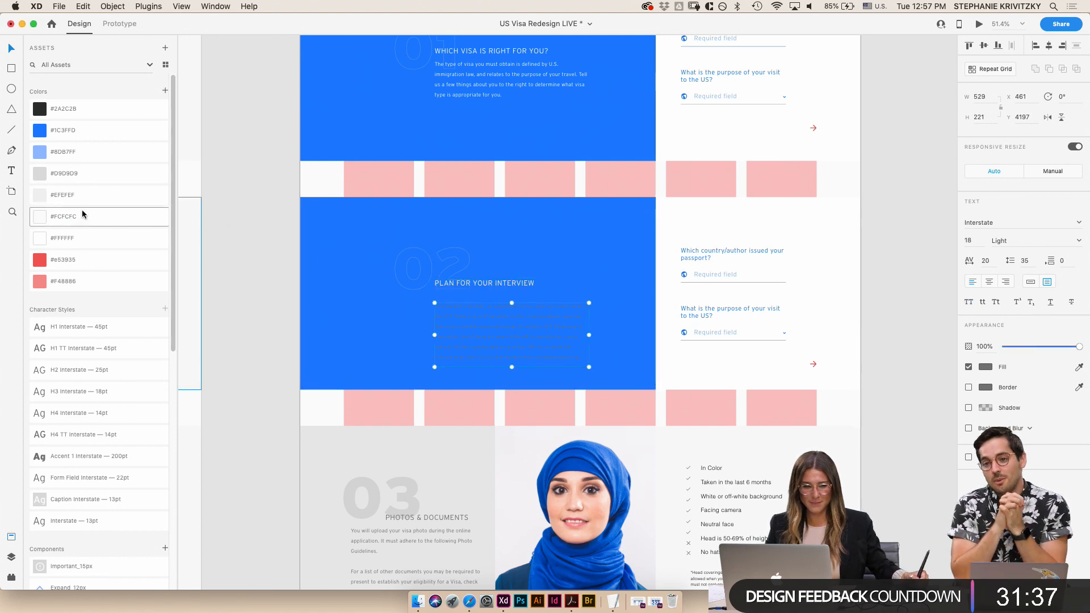
pyautogui.click(117, 219)
pyautogui.click(267, 257)
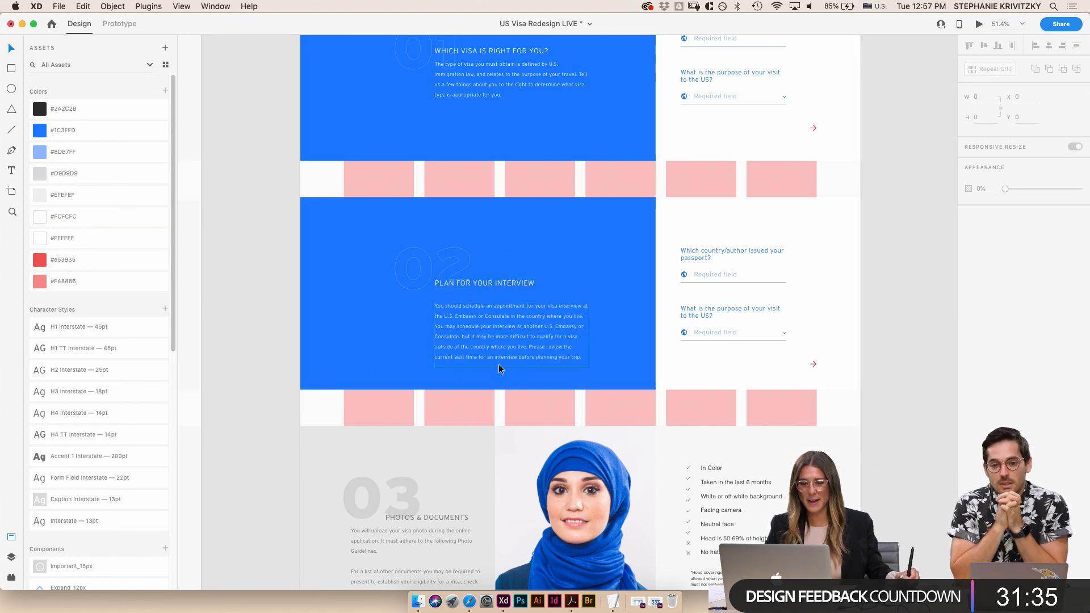
# - Set the 03 numeral's opacity to 30% and replace its fill with a white border
pyautogui.scroll(-3, 607, 415)
pyautogui.scroll(-3, 619, 398)
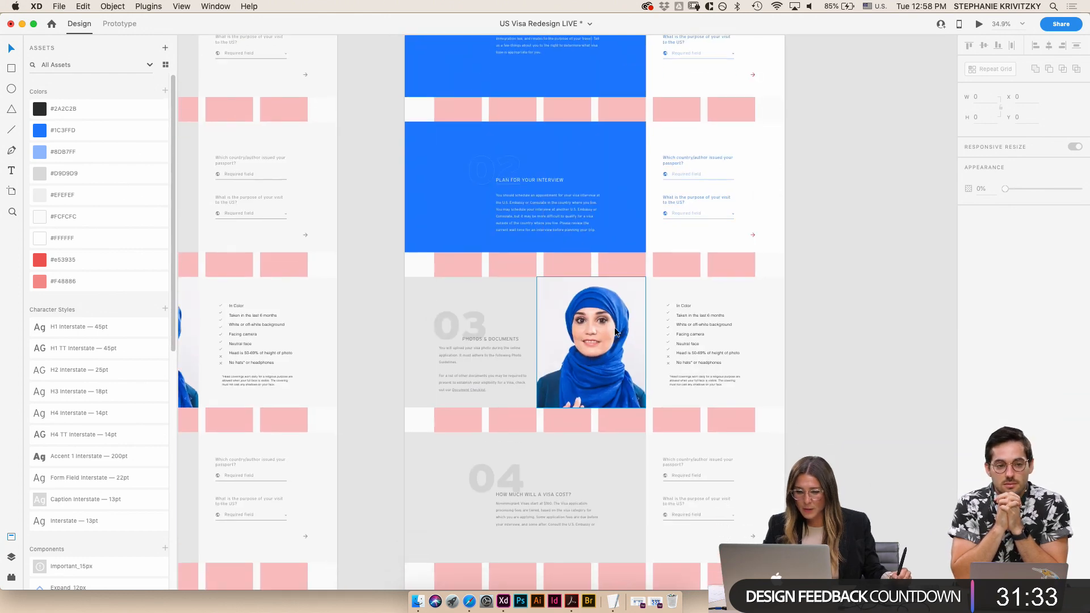
pyautogui.scroll(3, 462, 322)
pyautogui.click(458, 330)
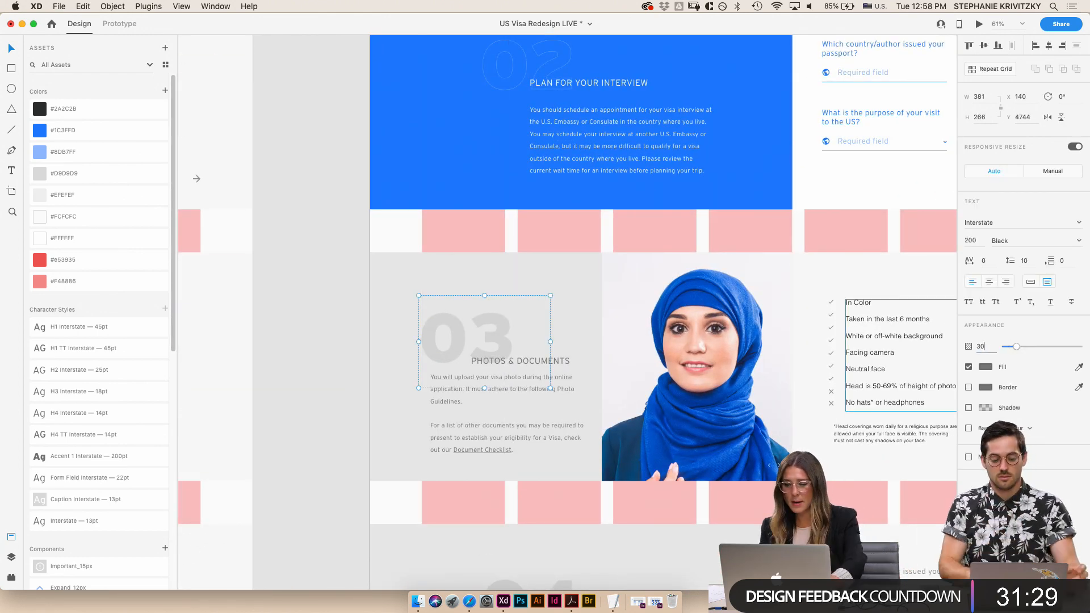
pyautogui.write('30')
pyautogui.press('Return')
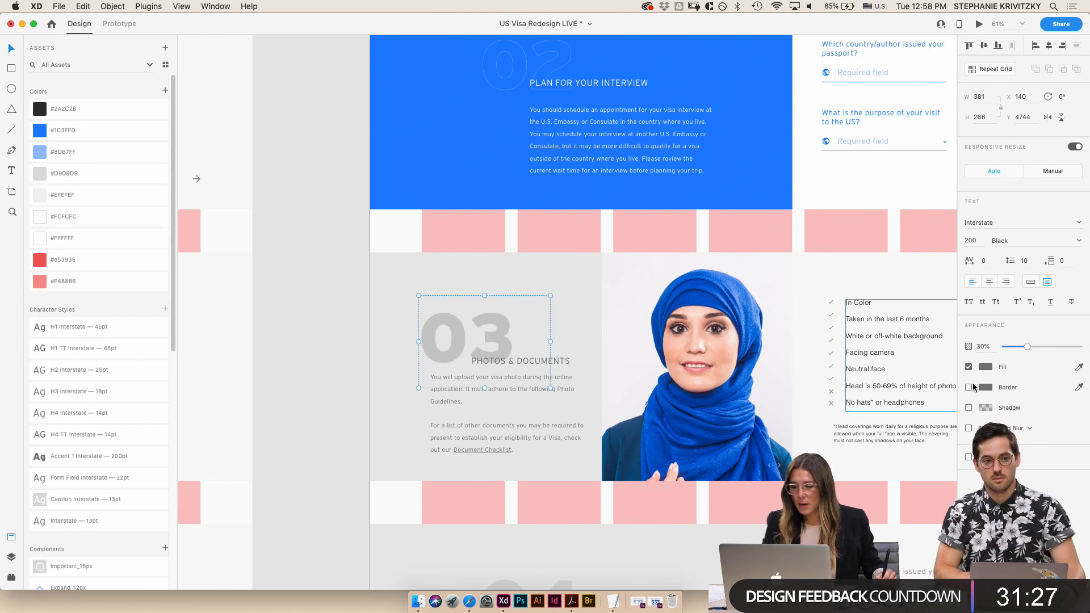
pyautogui.click(969, 387)
pyautogui.click(969, 367)
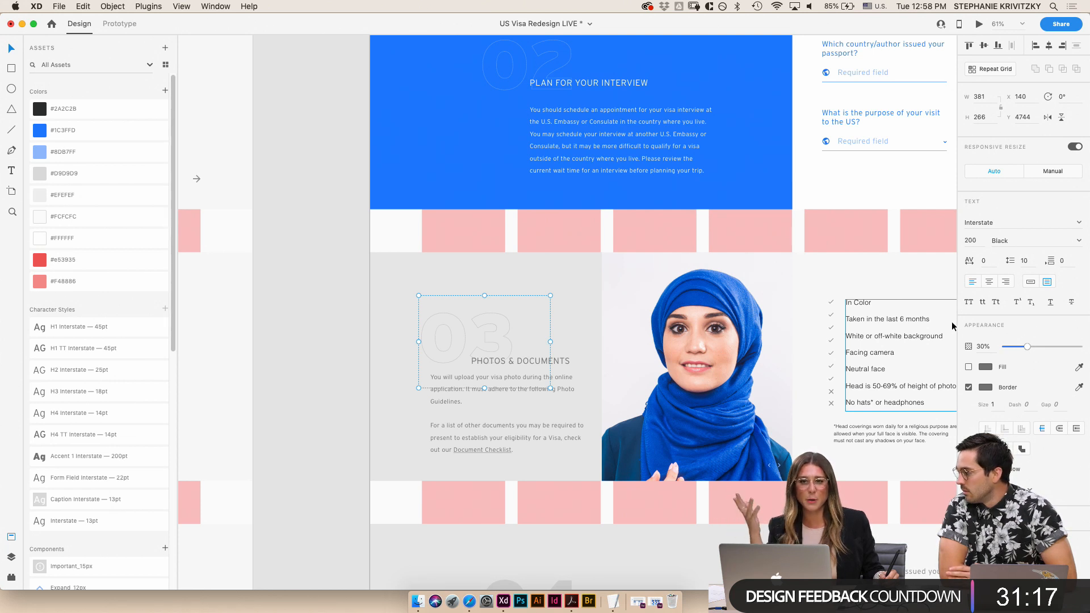
pyautogui.click(986, 388)
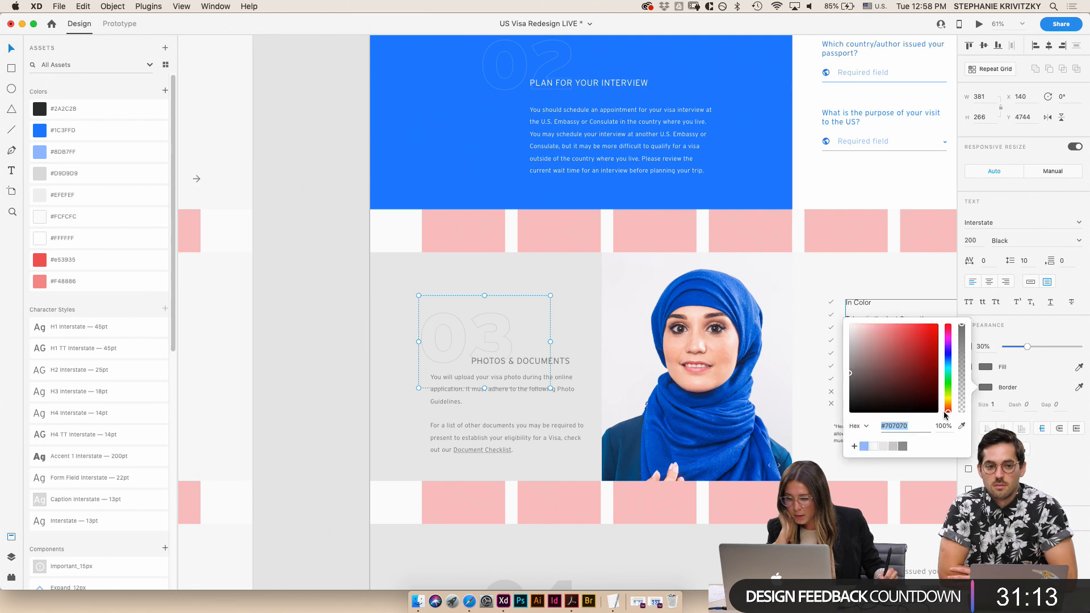
# - Fill the 03 section's heading and body text with the saved off-white #FCFCFC and its background panel with the saved bright blue
pyautogui.click(567, 365)
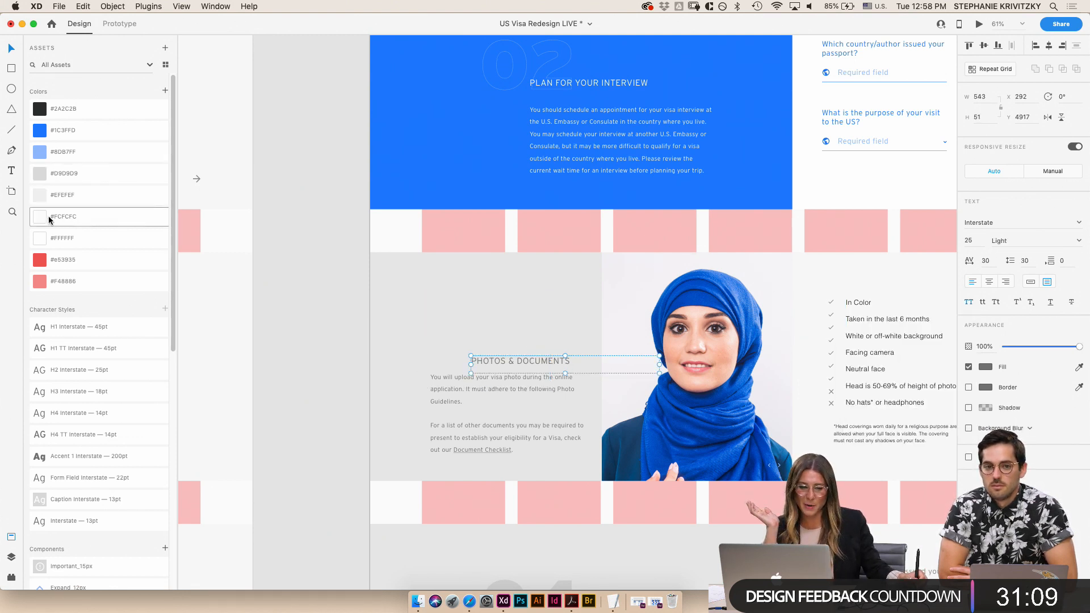
pyautogui.click(391, 288)
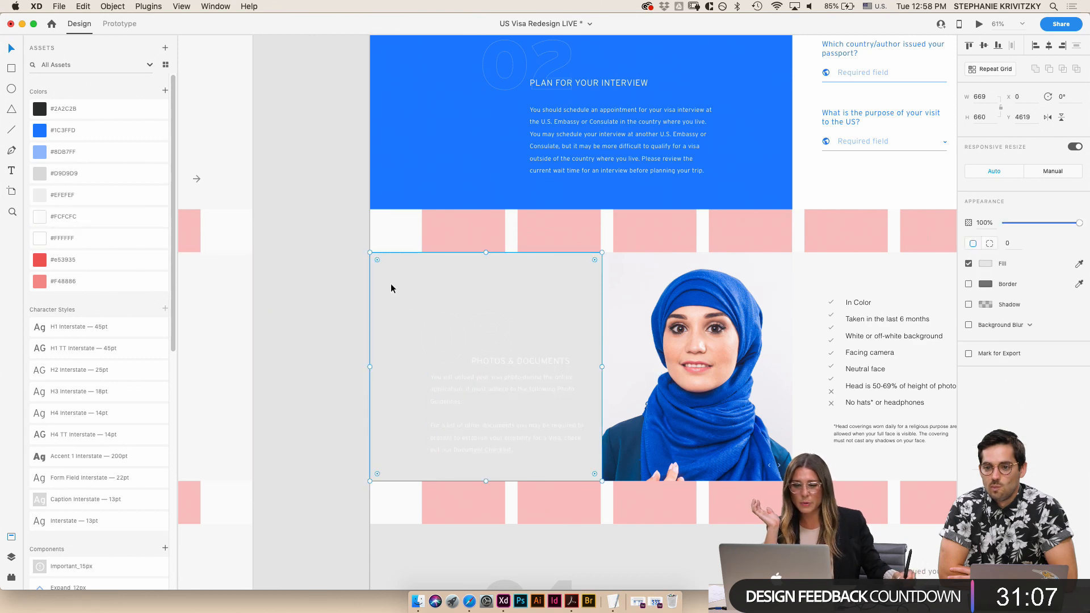
pyautogui.click(62, 130)
pyautogui.click(278, 244)
pyautogui.hscroll(3, 689, 361)
pyautogui.scroll(-1, 689, 361)
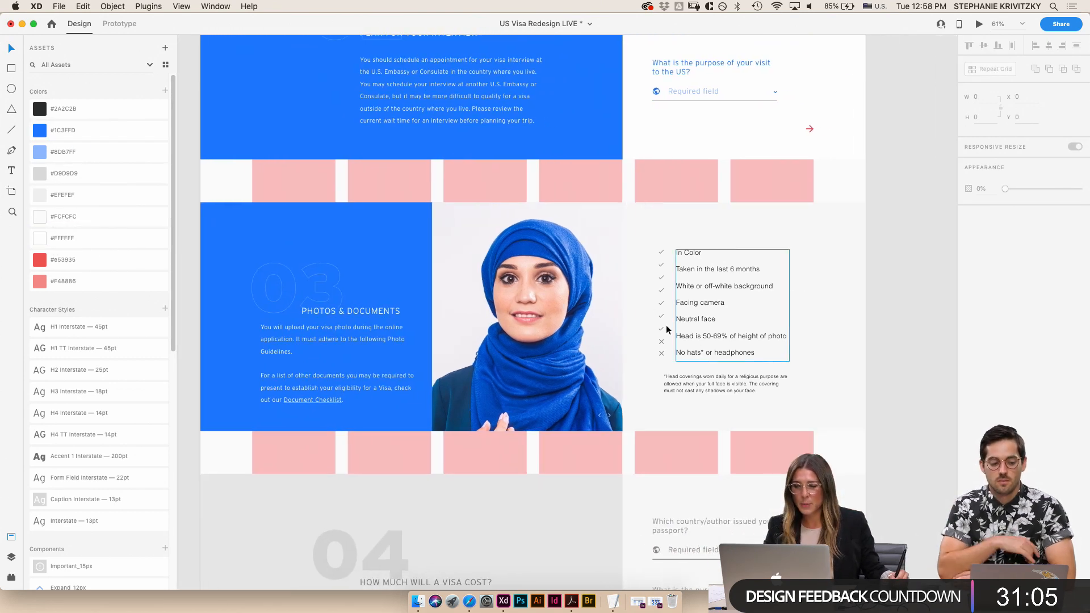
# - Fill both carousel arrows on the 03 section's portrait photo with the saved red #E53935
pyautogui.scroll(5, 610, 418)
pyautogui.click(609, 419)
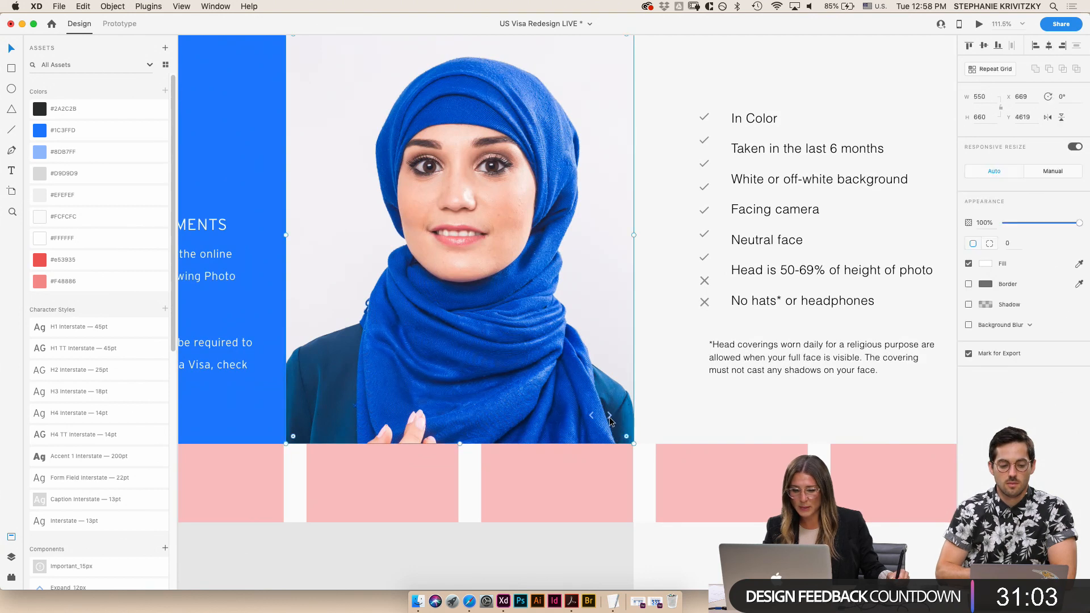
pyautogui.doubleClick(609, 418)
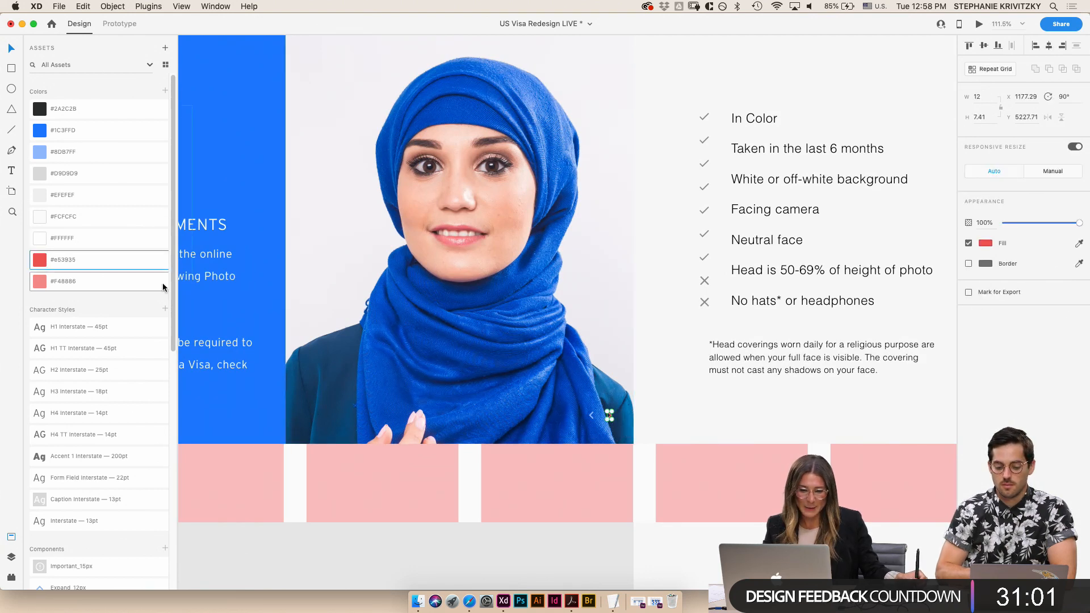
pyautogui.click(592, 416)
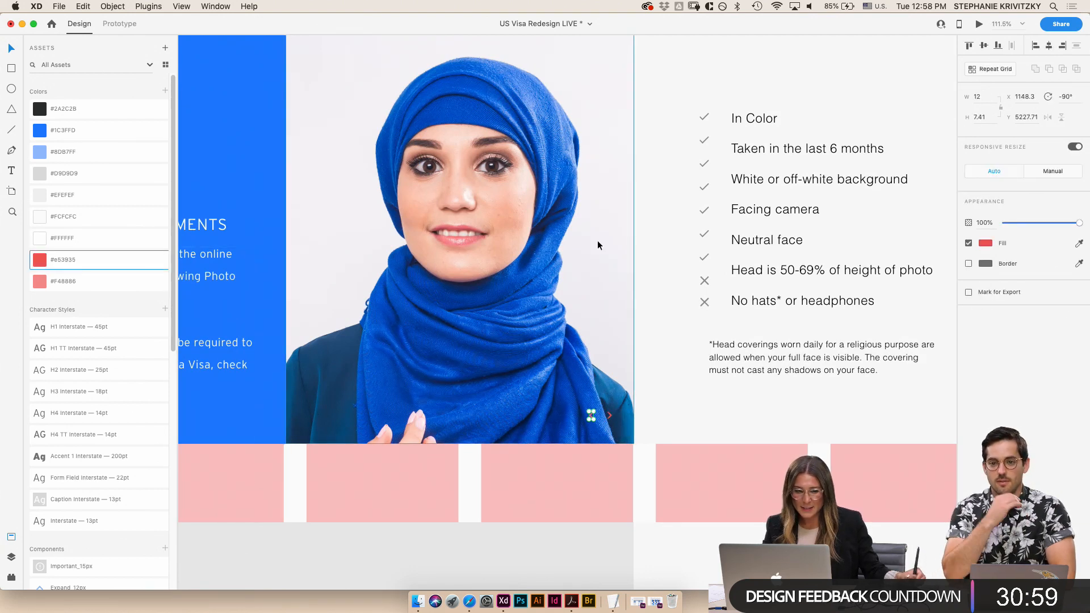
# - Fill the first checkmark in the 03 section's photo requirements list with the saved bright blue
pyautogui.click(703, 120)
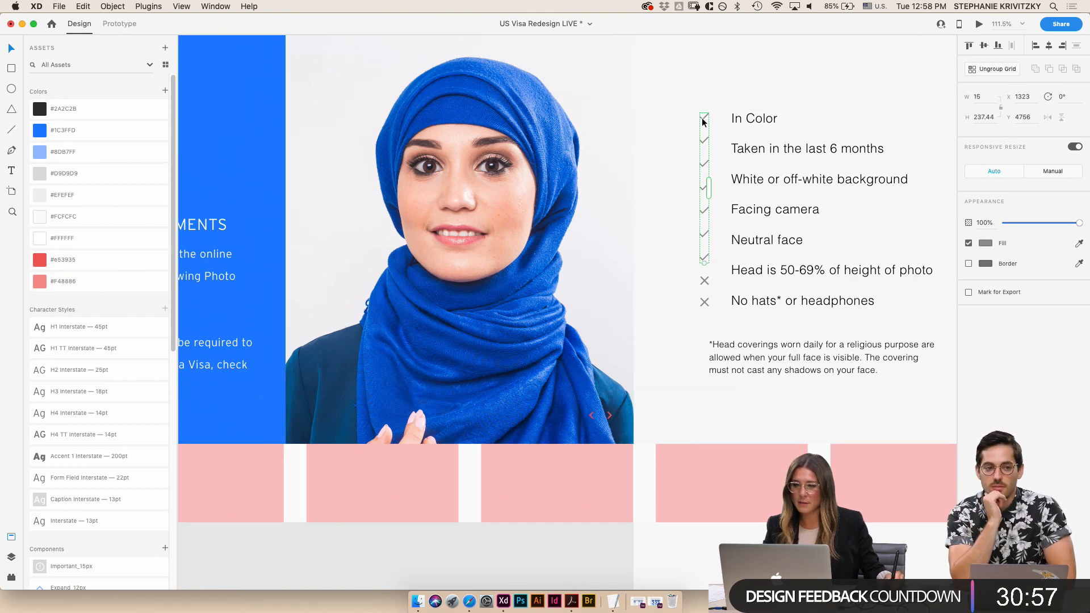
pyautogui.doubleClick(703, 120)
pyautogui.click(40, 130)
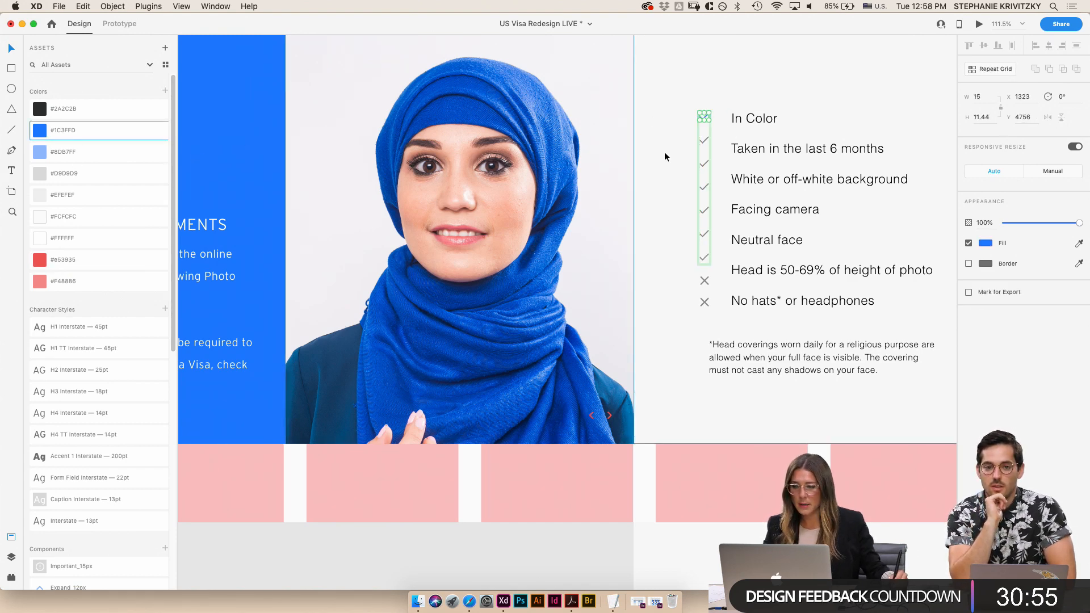
# - Try to fill the whole repeat grid of checkmarks with the saved bright blue
pyautogui.click(703, 142)
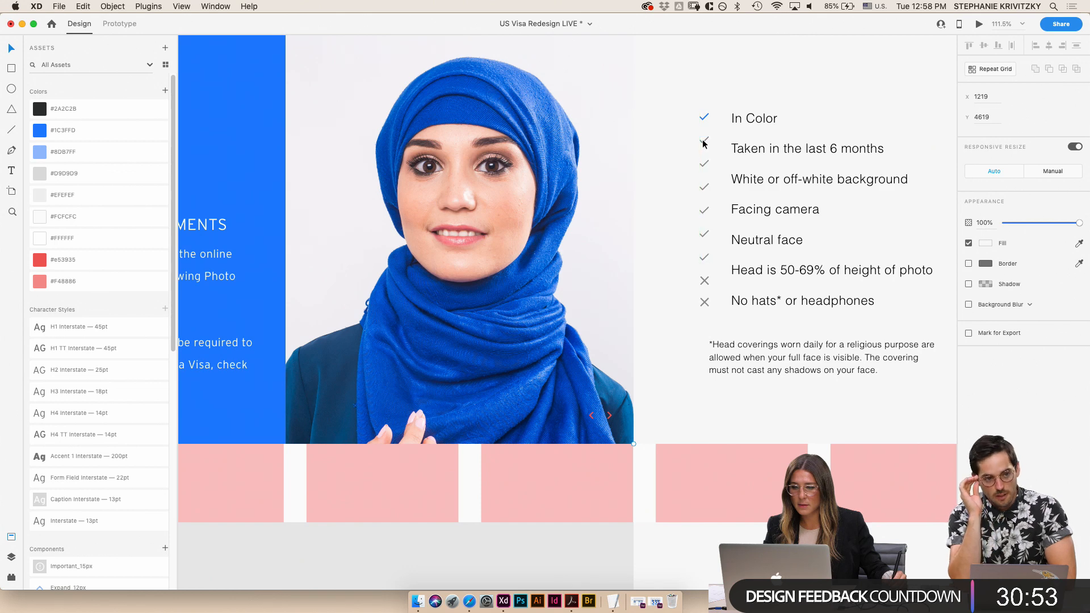
pyautogui.click(705, 146)
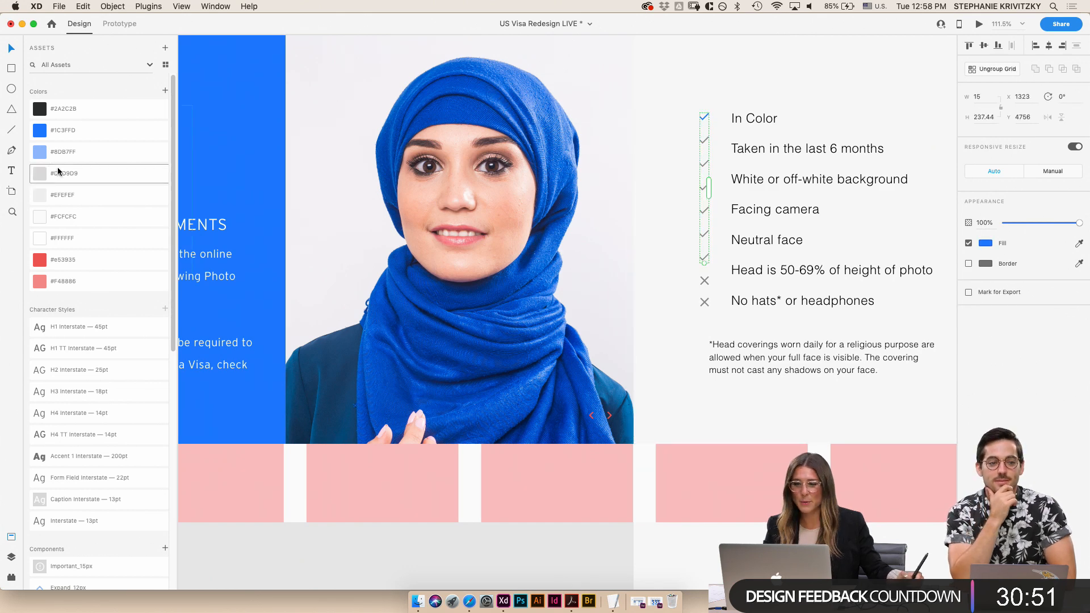
pyautogui.click(53, 130)
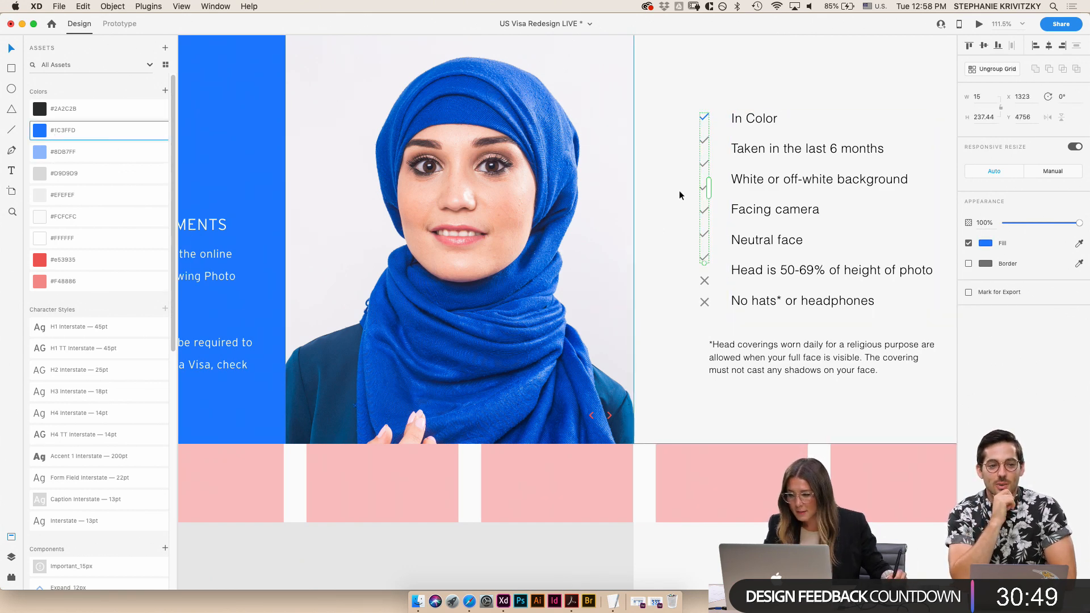
pyautogui.click(704, 142)
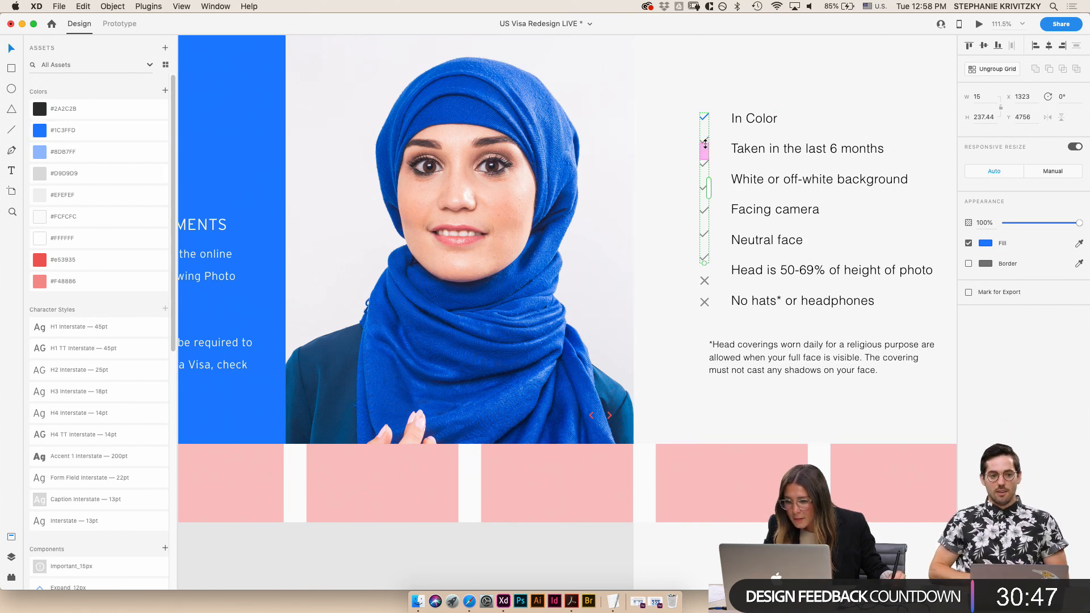
# - Fill the second and third checkmarks in the photo requirements list with the saved bright blue
pyautogui.scroll(5, 704, 142)
pyautogui.doubleClick(704, 140)
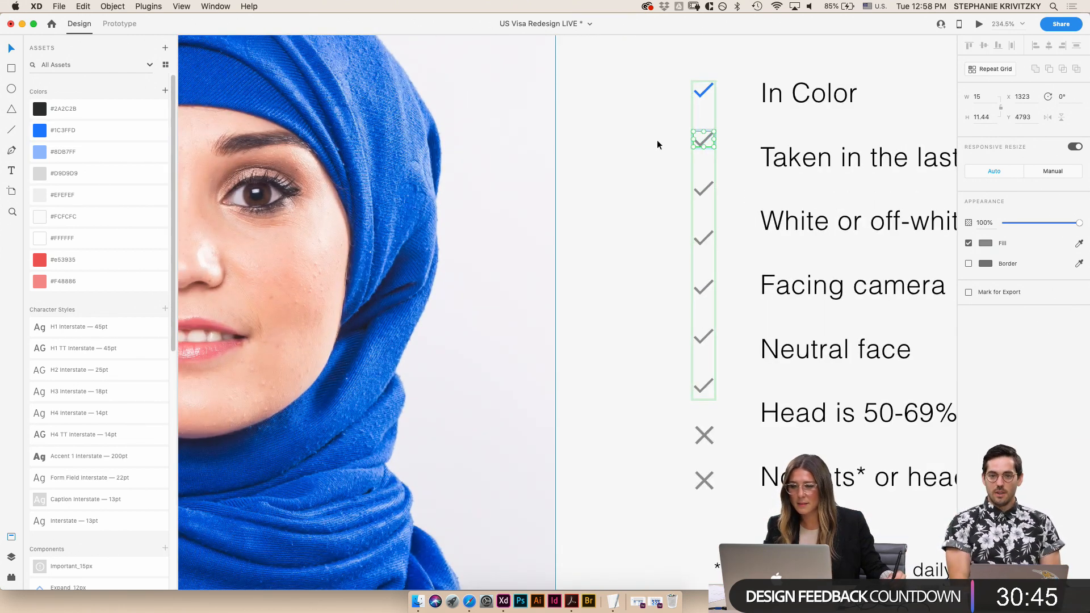
pyautogui.click(38, 135)
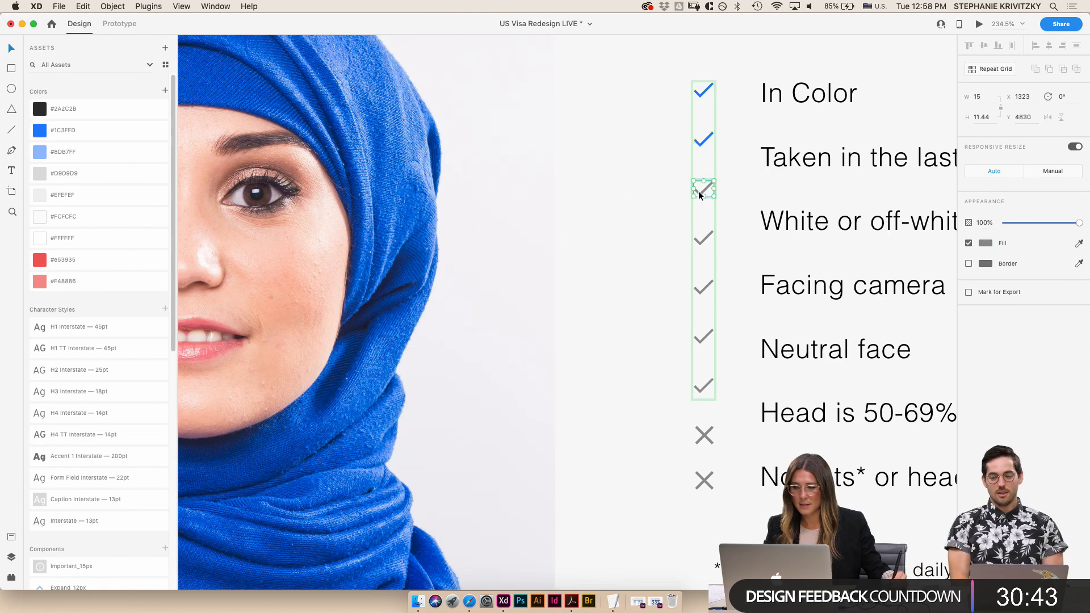
pyautogui.click(698, 190)
pyautogui.click(704, 240)
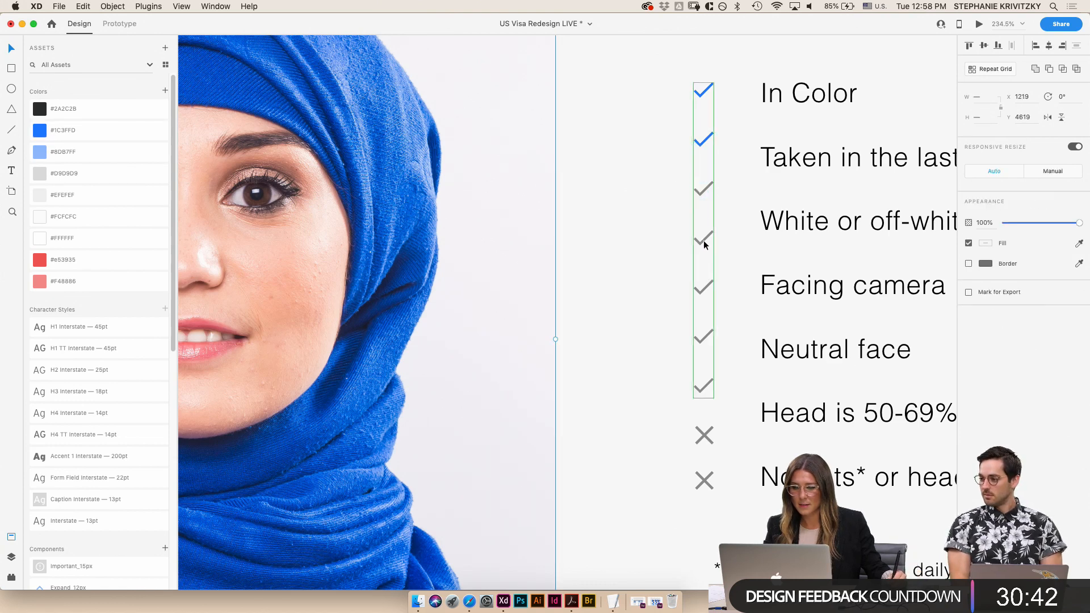
pyautogui.click(704, 183)
pyautogui.click(52, 134)
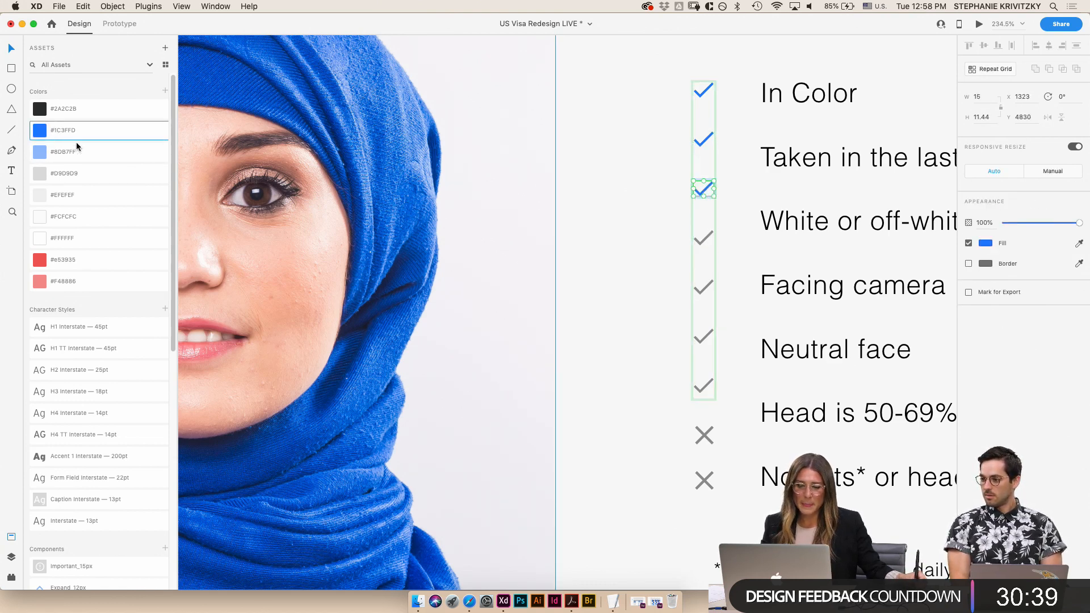
pyautogui.click(624, 256)
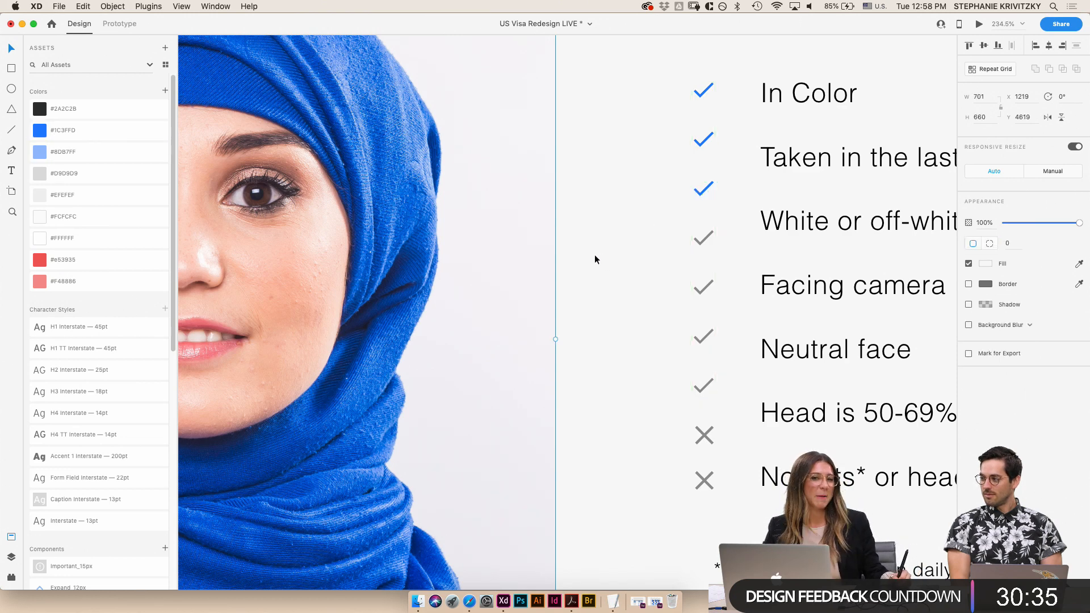
pyautogui.scroll(-3, 594, 255)
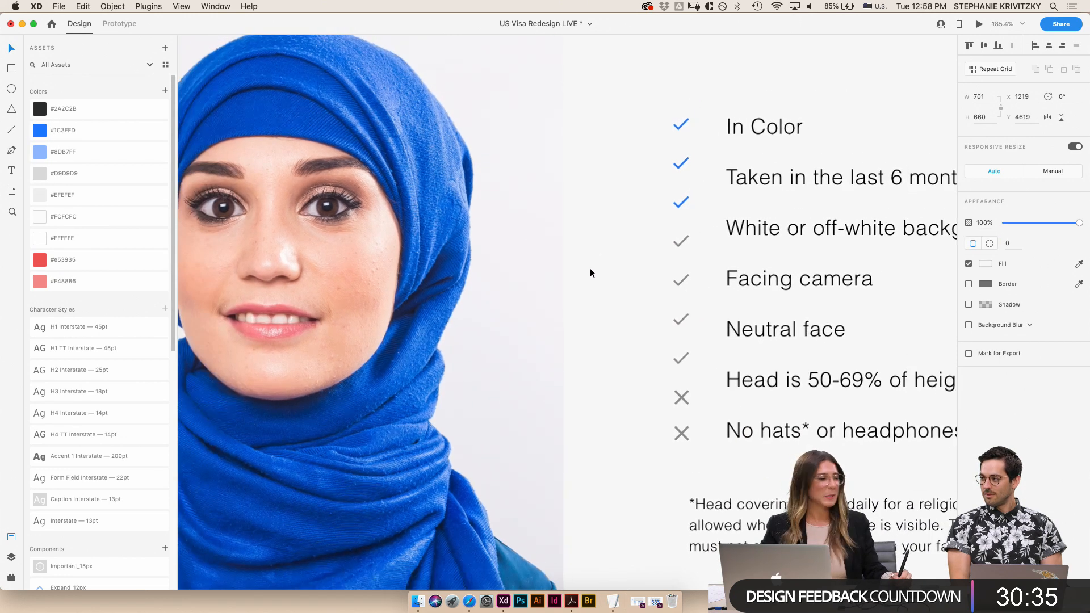
# - Delete the repeat grid of checkmarks beside the 03 section's photo requirements list
pyautogui.doubleClick(679, 127)
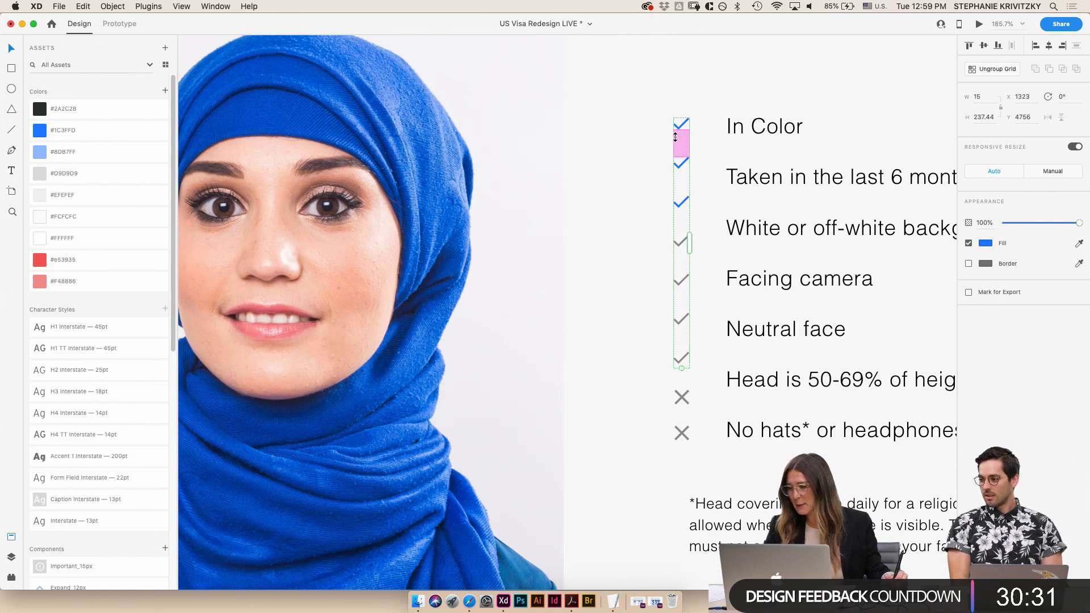
pyautogui.press('Escape')
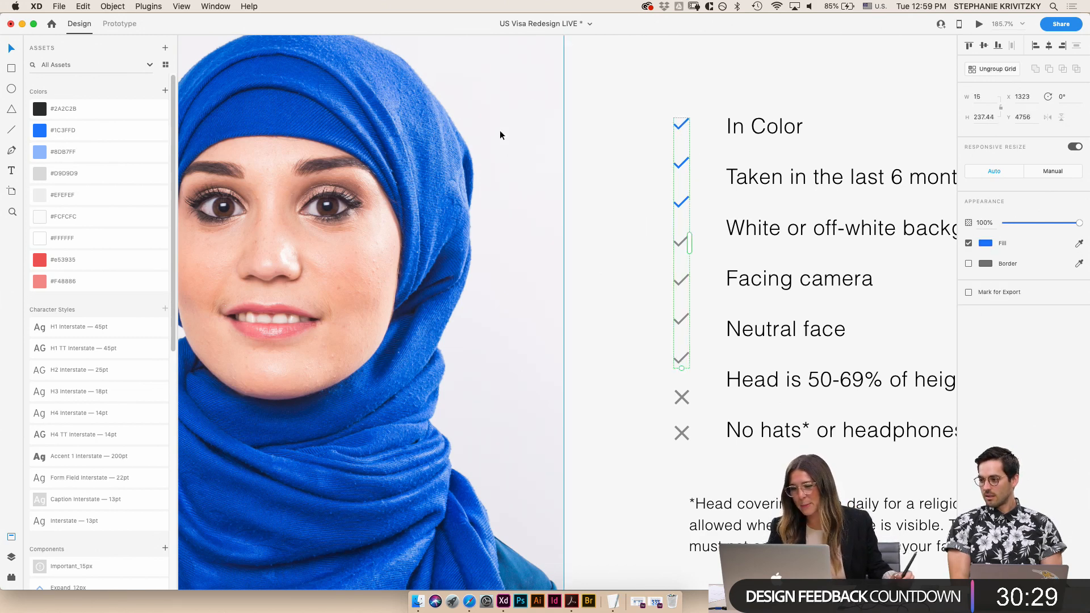
pyautogui.press('Delete')
# - Place a Check_24px component beside "In Color" and fill it with the saved bright blue
pyautogui.scroll(-10, 69, 541)
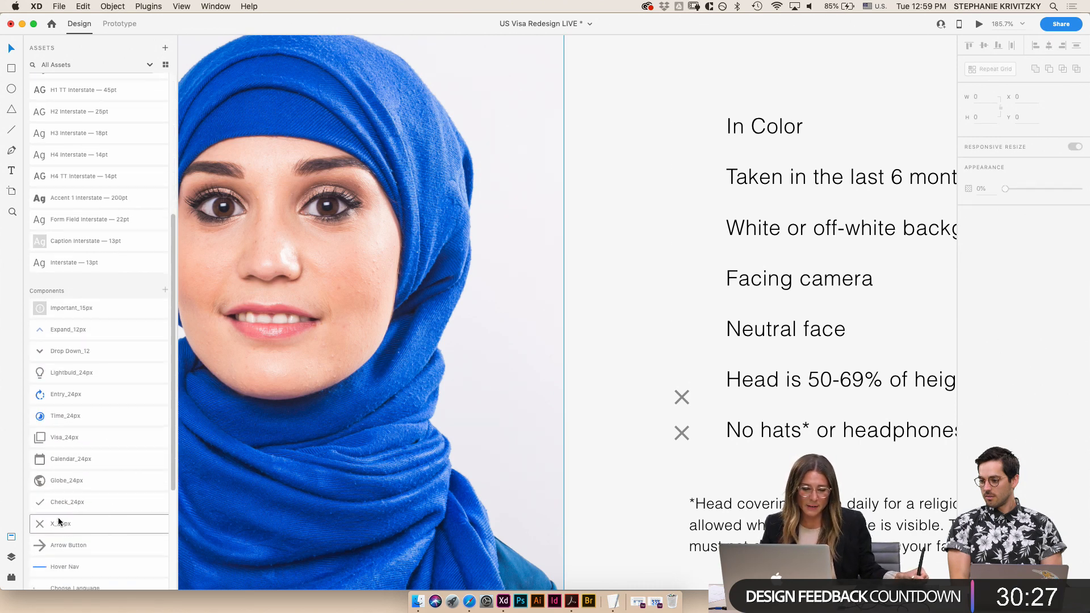
pyautogui.moveTo(108, 472); pyautogui.dragTo(652, 165)
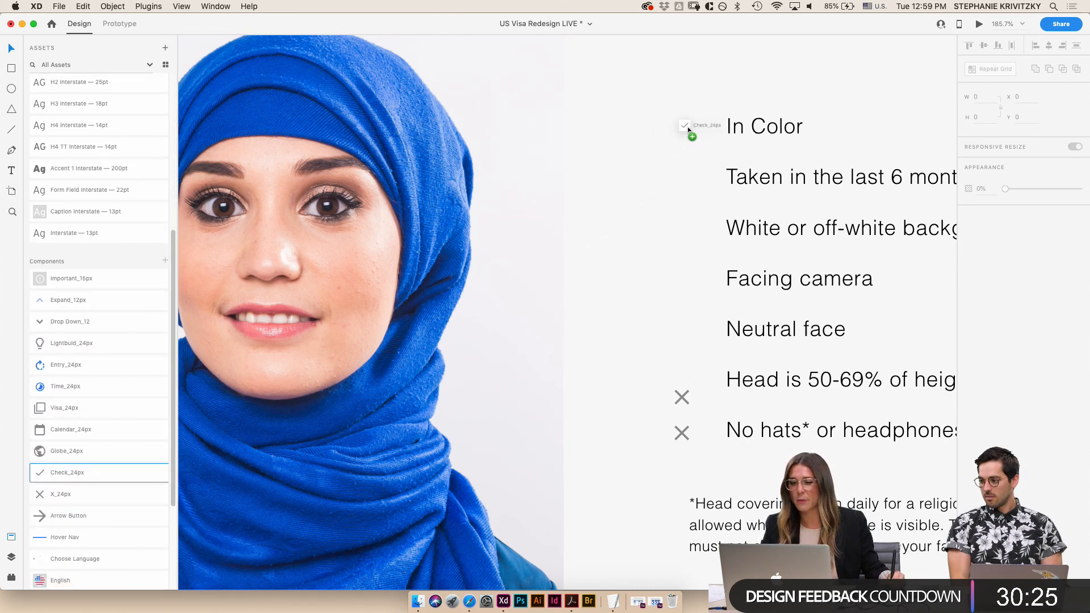
pyautogui.moveTo(689, 129); pyautogui.dragTo(689, 123)
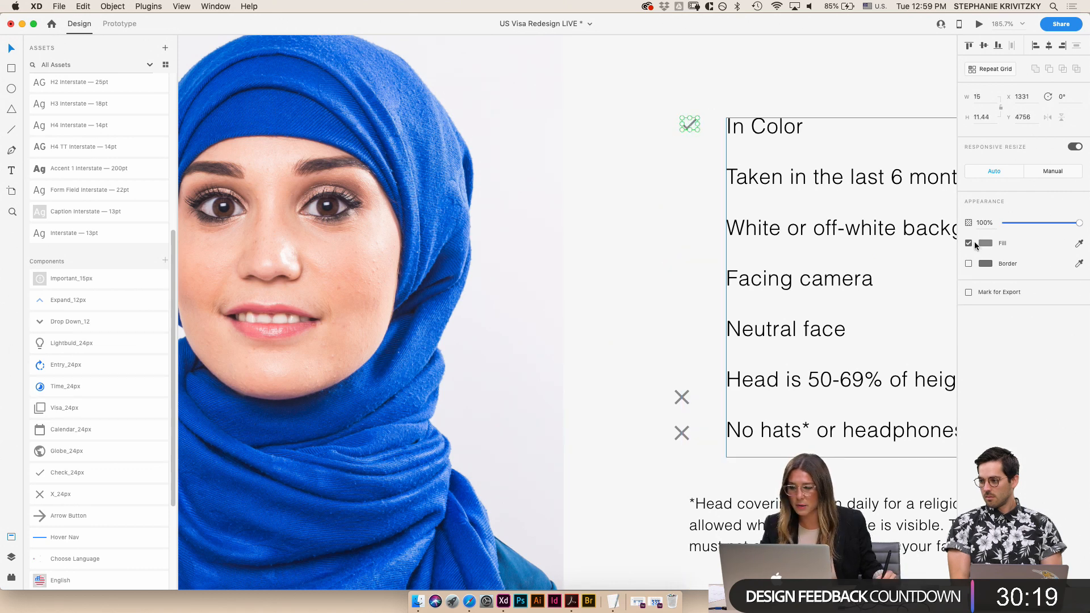
pyautogui.scroll(10, 80, 351)
pyautogui.click(40, 132)
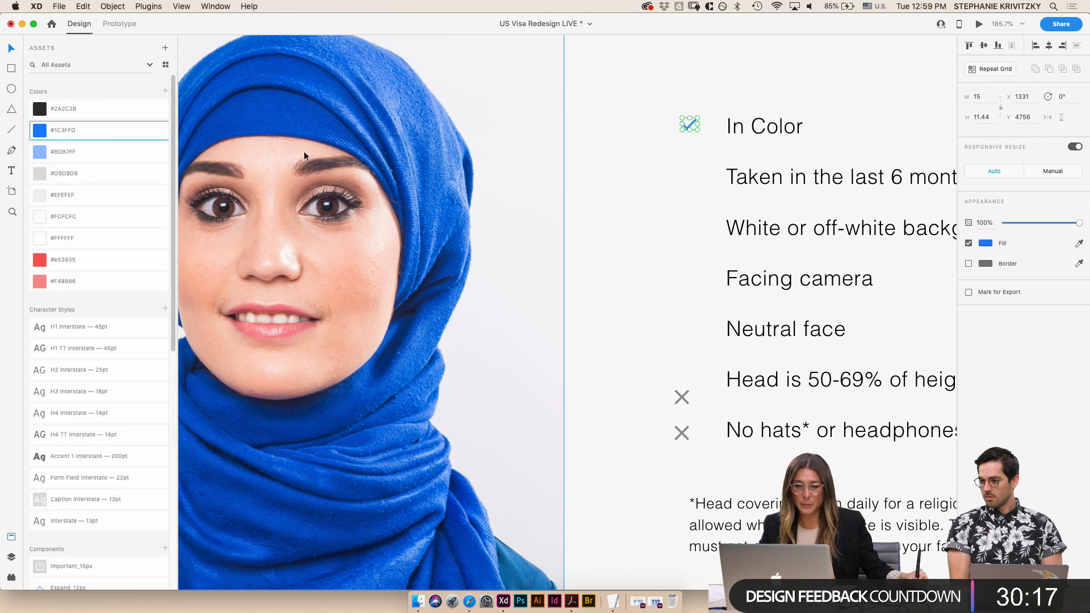
# - Duplicate the blue checkmark down the requirements list so each line through "Neutral face" has one
pyautogui.click(694, 154)
pyautogui.moveTo(686, 128); pyautogui.dragTo(698, 374)
pyautogui.click(663, 262)
pyautogui.press('Delete')
# - Delete the two gray X icons beside the requirements list
pyautogui.click(682, 397)
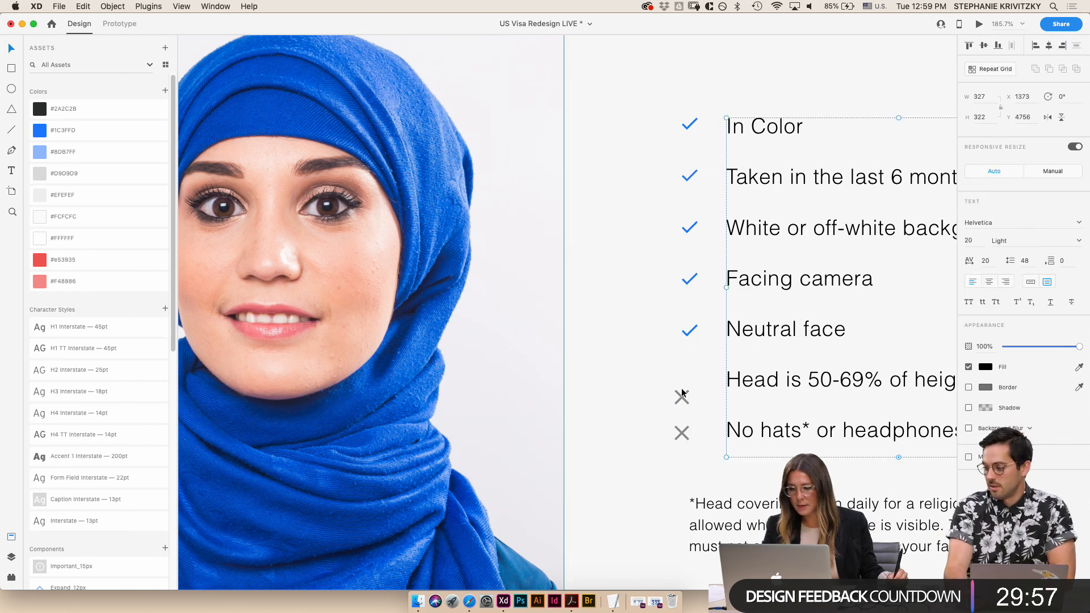
pyautogui.keyDown('shift'); pyautogui.click(682, 432); pyautogui.keyUp('shift')
pyautogui.press('Delete')
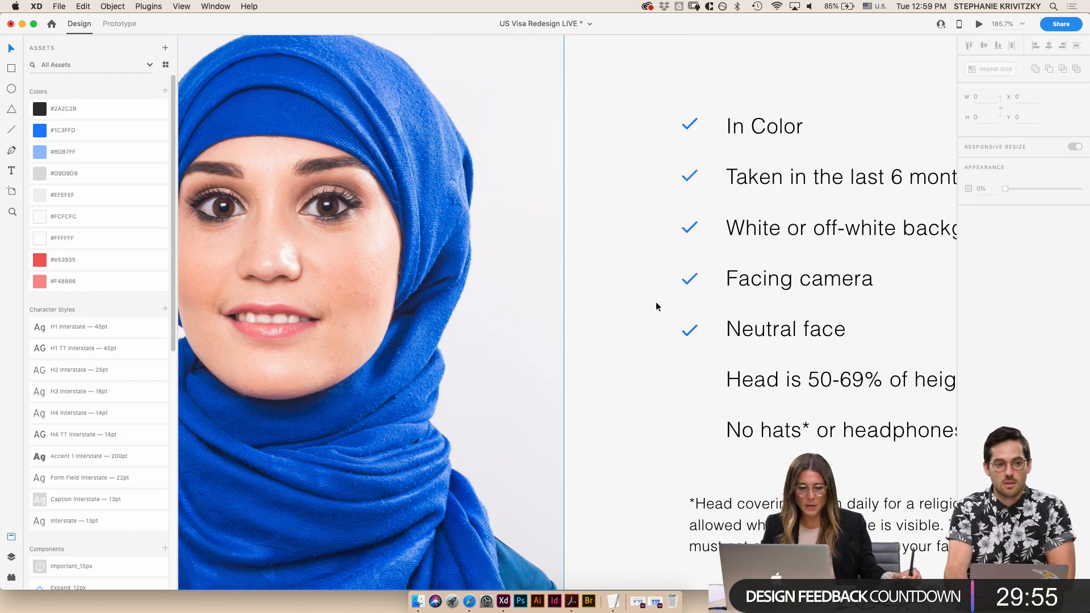
# - Duplicate the "Neutral face" checkmark down to the "Head is 50-69% of height of photo" line
pyautogui.click(691, 332)
pyautogui.doubleClick(691, 330)
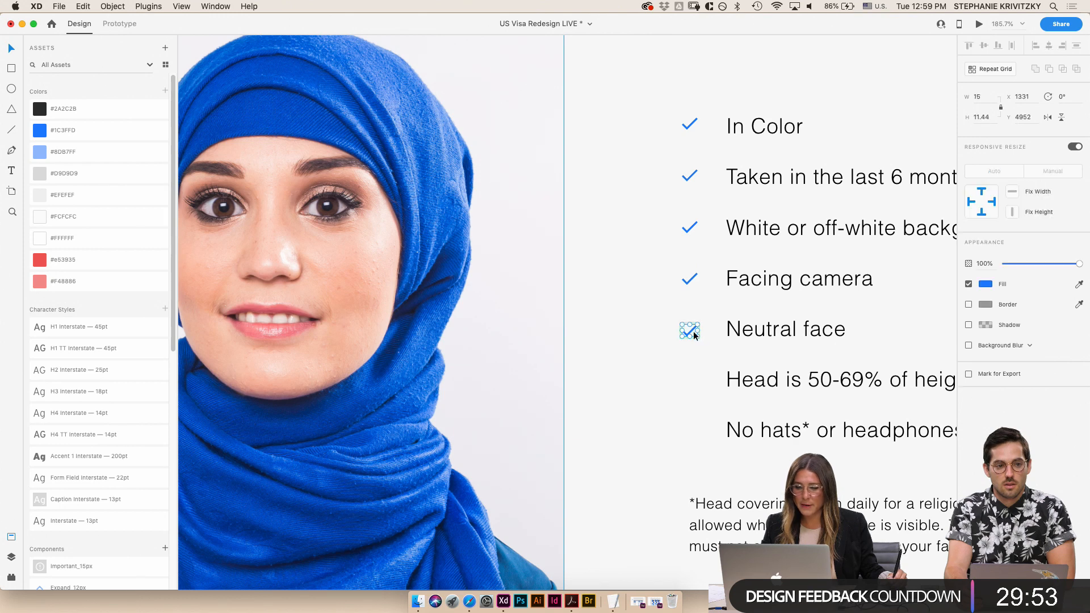
pyautogui.press('Escape')
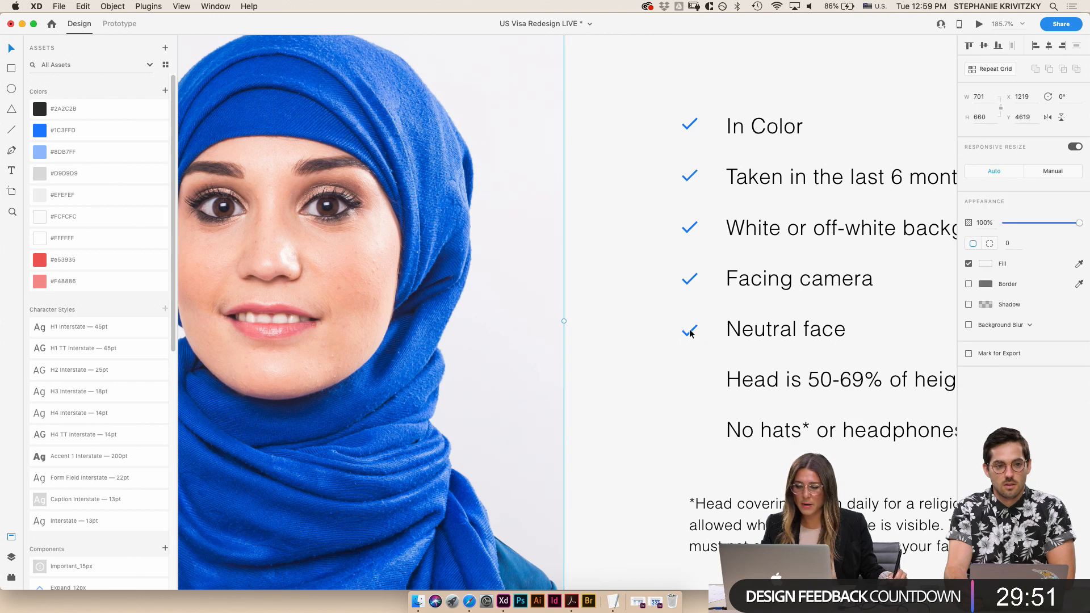
pyautogui.moveTo(693, 329); pyautogui.dragTo(697, 380)
# - Swap the checkmark beside "Head is 50-69% of height of photo" for the X_24px component
pyautogui.scroll(-10, 51, 528)
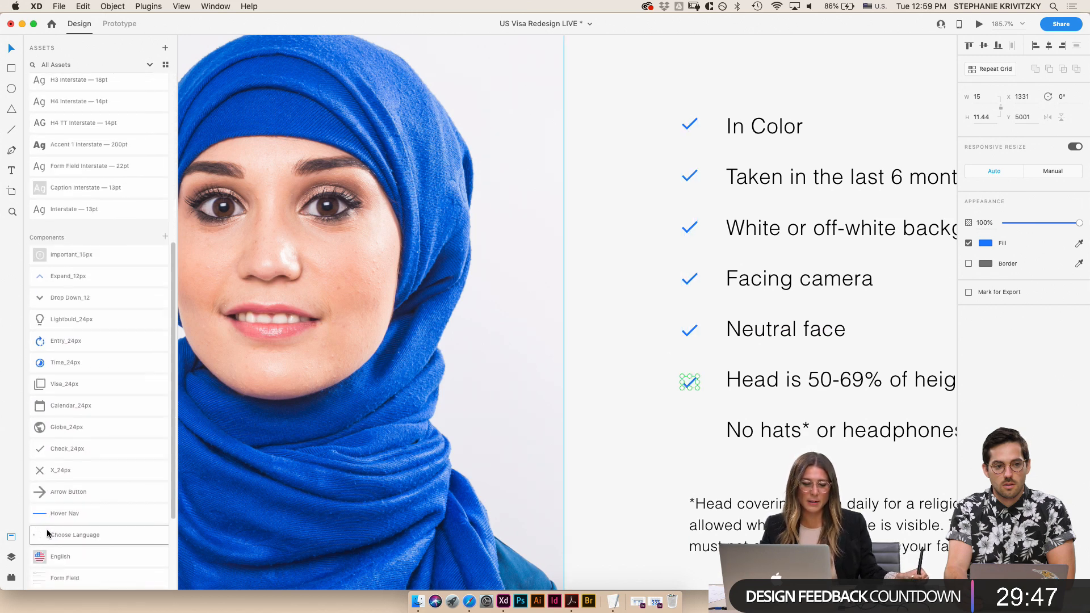
pyautogui.scroll(-2, 52, 522)
pyautogui.moveTo(43, 392); pyautogui.dragTo(694, 380)
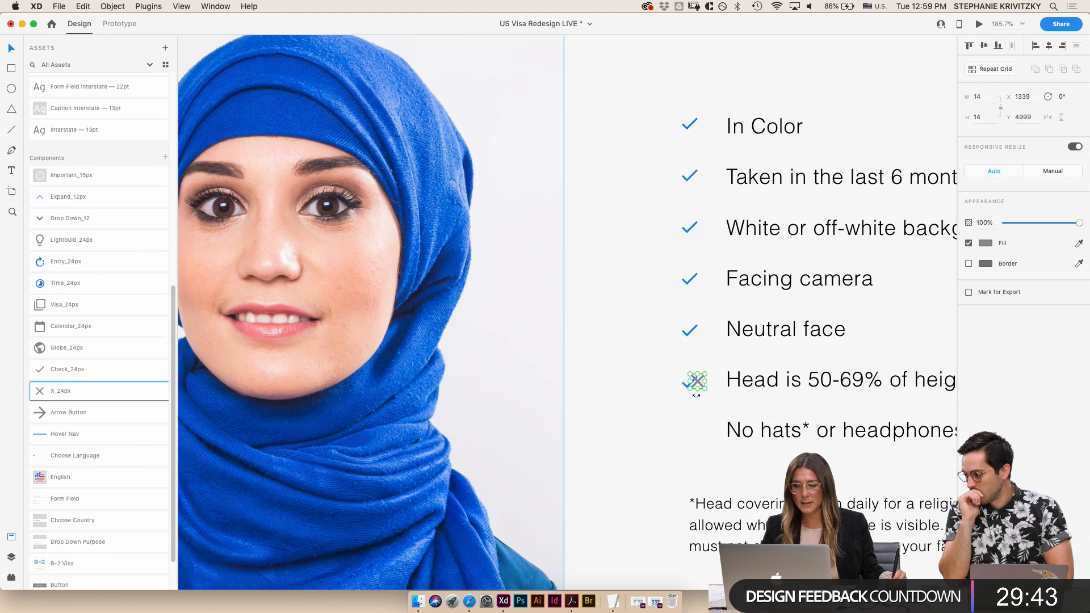
pyautogui.press('super+z')
pyautogui.moveTo(42, 392); pyautogui.dragTo(692, 380)
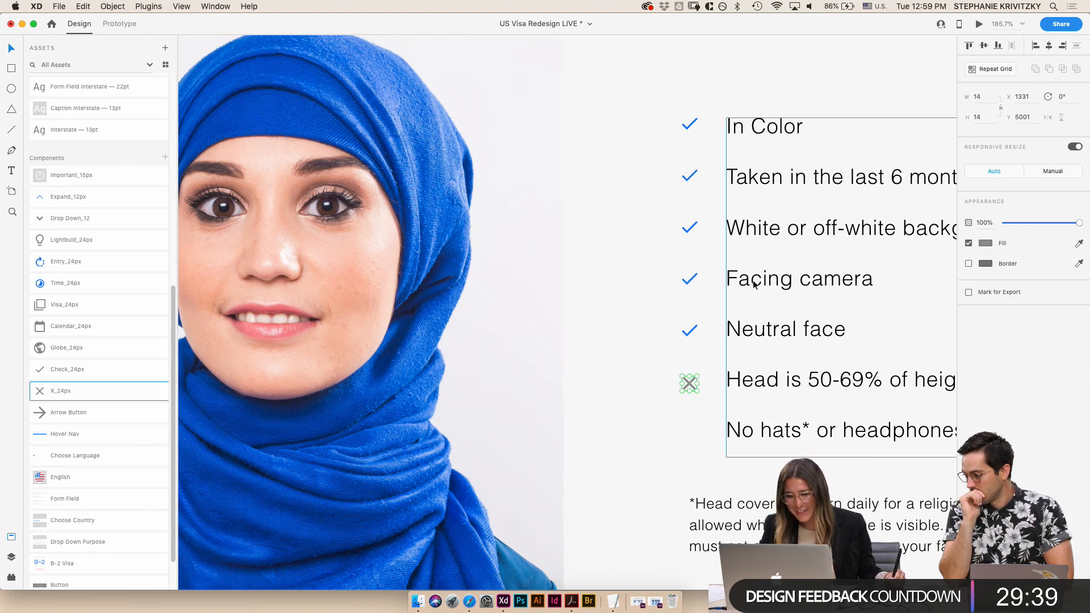
# - Fill the new X icon with the saved bright blue
pyautogui.click(986, 243)
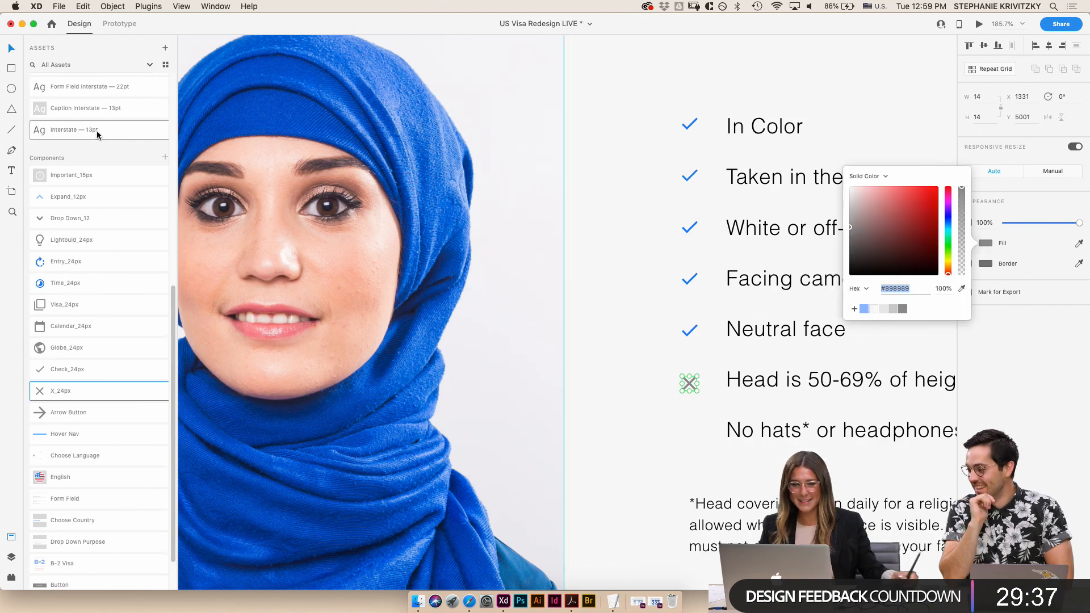
pyautogui.scroll(10, 80, 227)
pyautogui.click(43, 131)
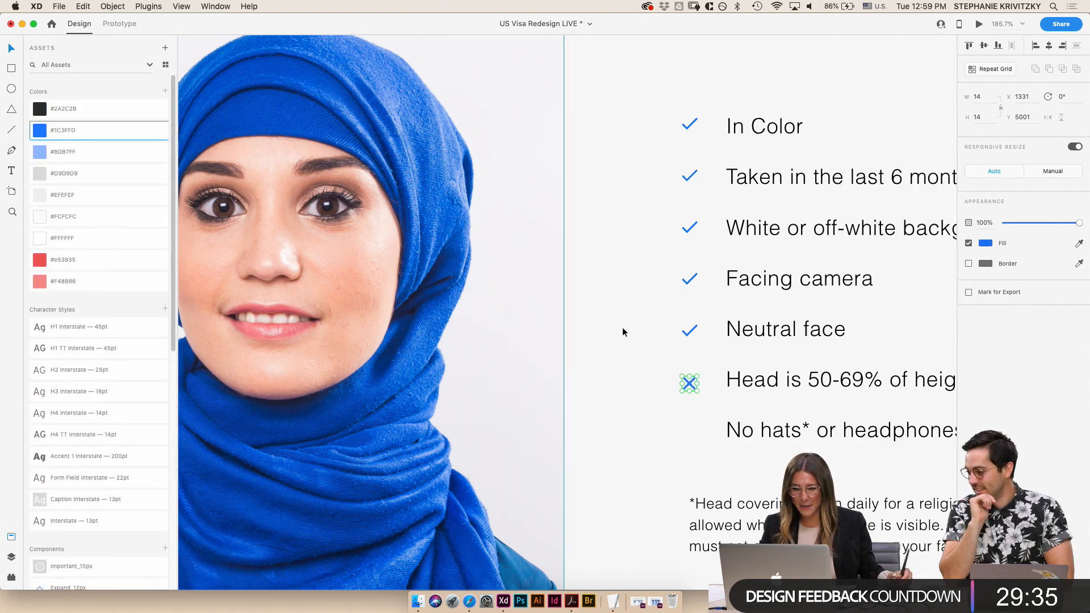
pyautogui.click(623, 328)
# - Duplicate the blue X icon down to the "No hats* or headphones" line
pyautogui.scroll(3, 691, 394)
pyautogui.scroll(2, 691, 393)
pyautogui.moveTo(690, 379); pyautogui.dragTo(709, 453)
pyautogui.scroll(-3, 653, 290)
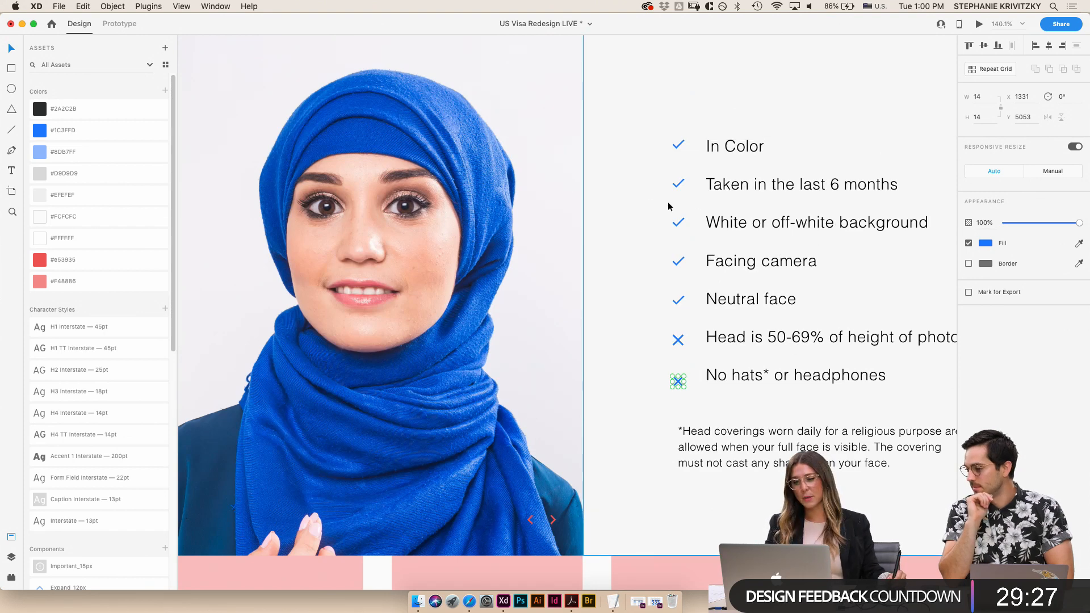
# - Move the head coverings footnote down and lengthen the requirements text box to 375 so it includes "No glasses or uniforms"
pyautogui.scroll(-3, 669, 206)
pyautogui.click(738, 267)
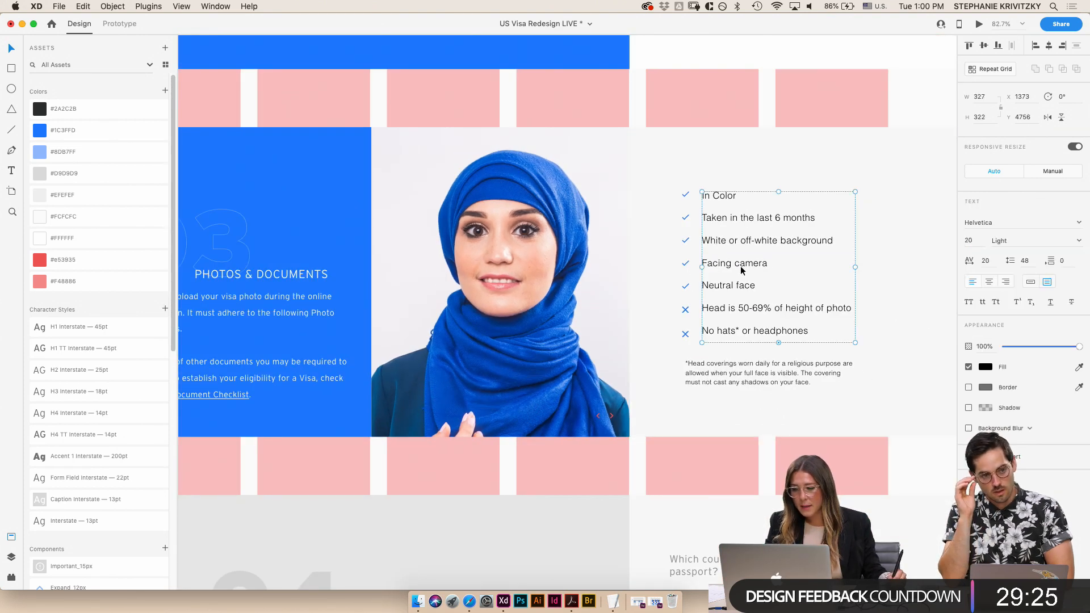
pyautogui.doubleClick(769, 289)
pyautogui.click(762, 289)
pyautogui.click(668, 291)
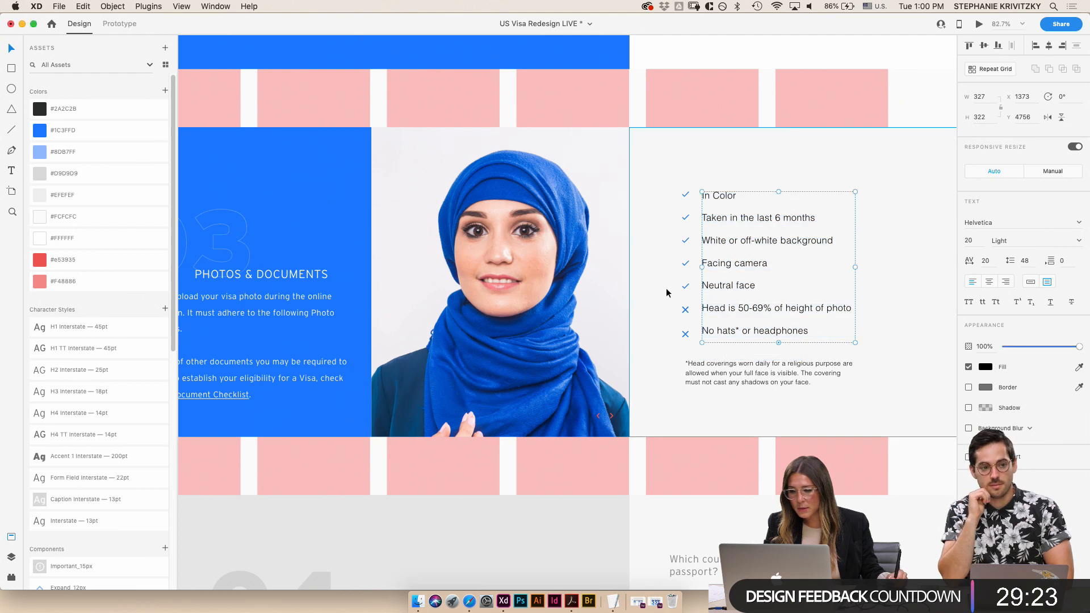
pyautogui.click(728, 385)
pyautogui.moveTo(727, 386); pyautogui.dragTo(728, 394)
pyautogui.click(740, 335)
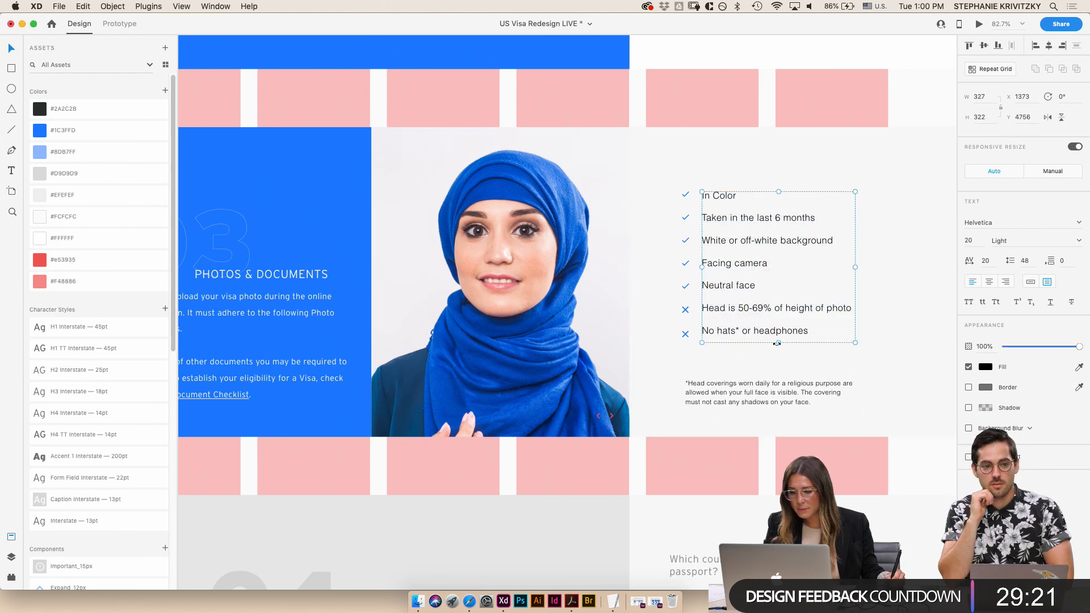
pyautogui.moveTo(778, 343); pyautogui.dragTo(778, 361)
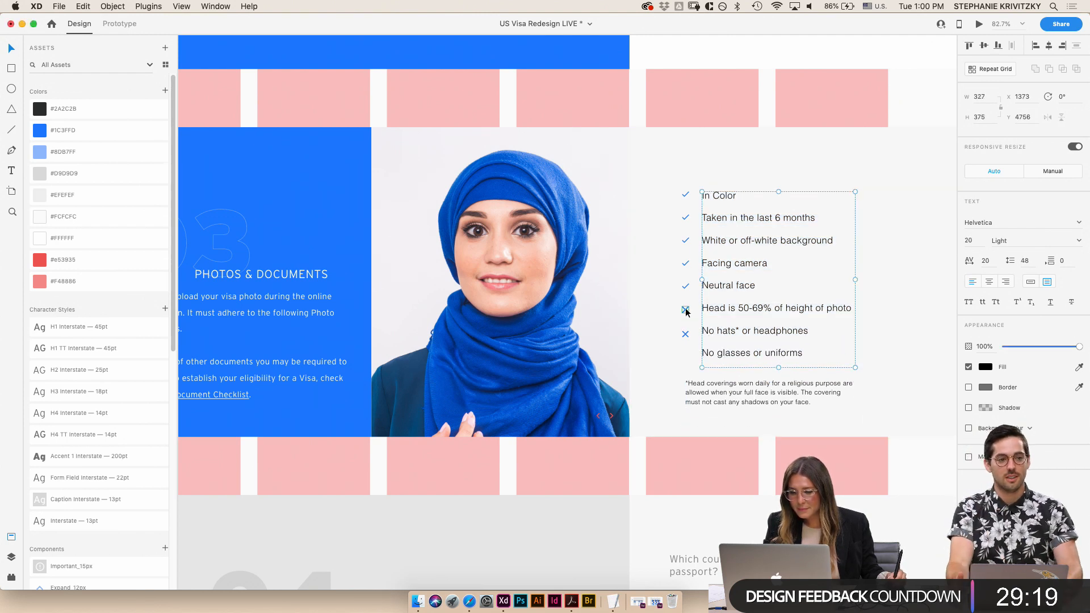
# - Move both X icons down to the last two lines and duplicate a checkmark beside "Head is 50-69% of height of photo"
pyautogui.click(685, 333)
pyautogui.moveTo(690, 347); pyautogui.dragTo(693, 350)
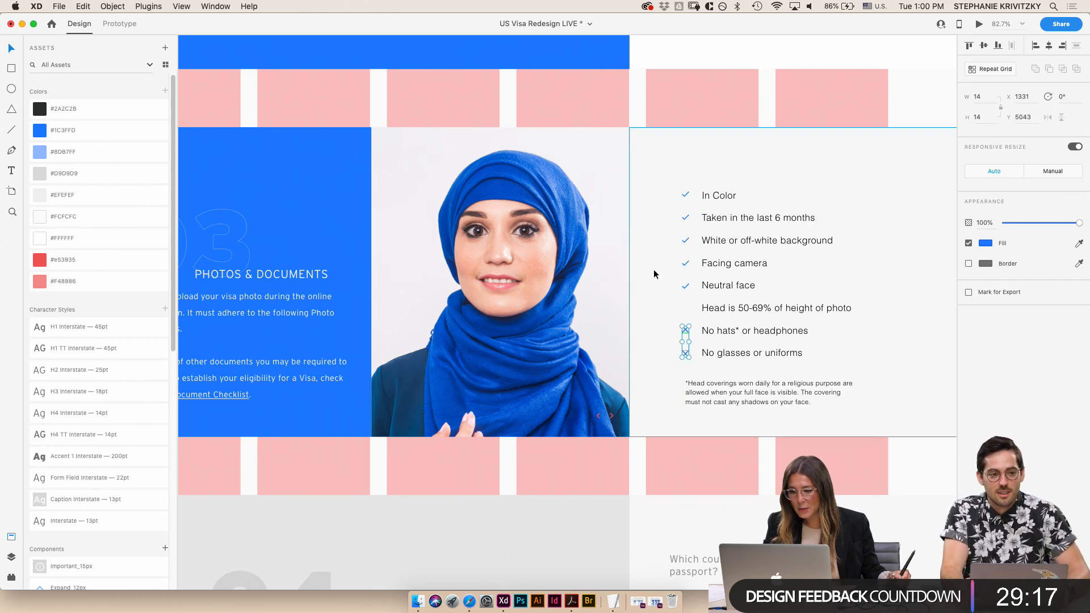
pyautogui.click(685, 287)
pyautogui.scroll(5, 686, 289)
pyautogui.moveTo(684, 294); pyautogui.dragTo(687, 318)
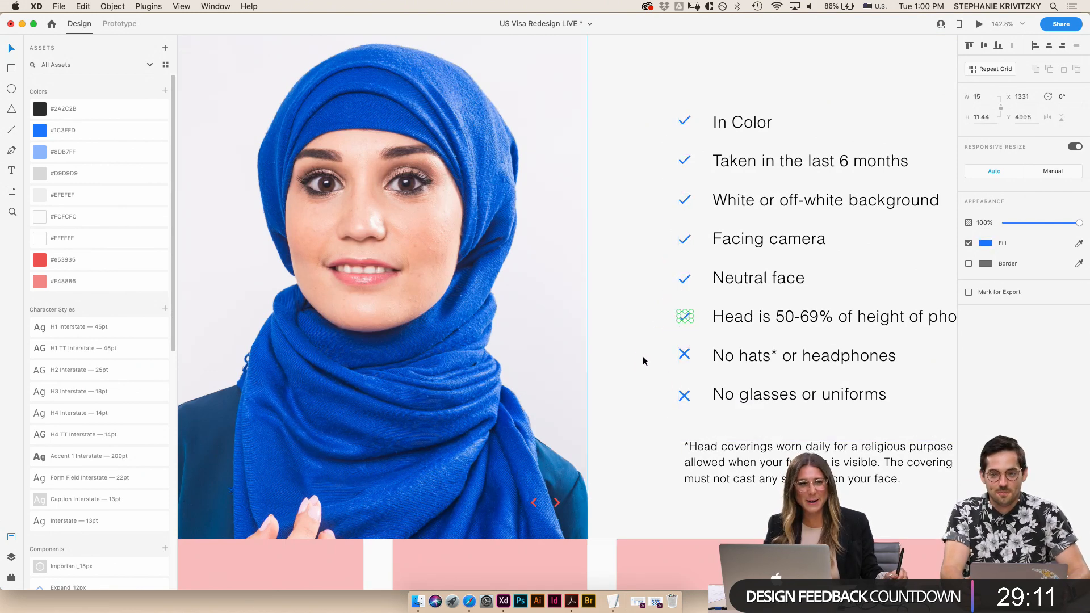
# - Align the two X icons with the last two requirement lines and fill both with the saved light blue
pyautogui.click(684, 358)
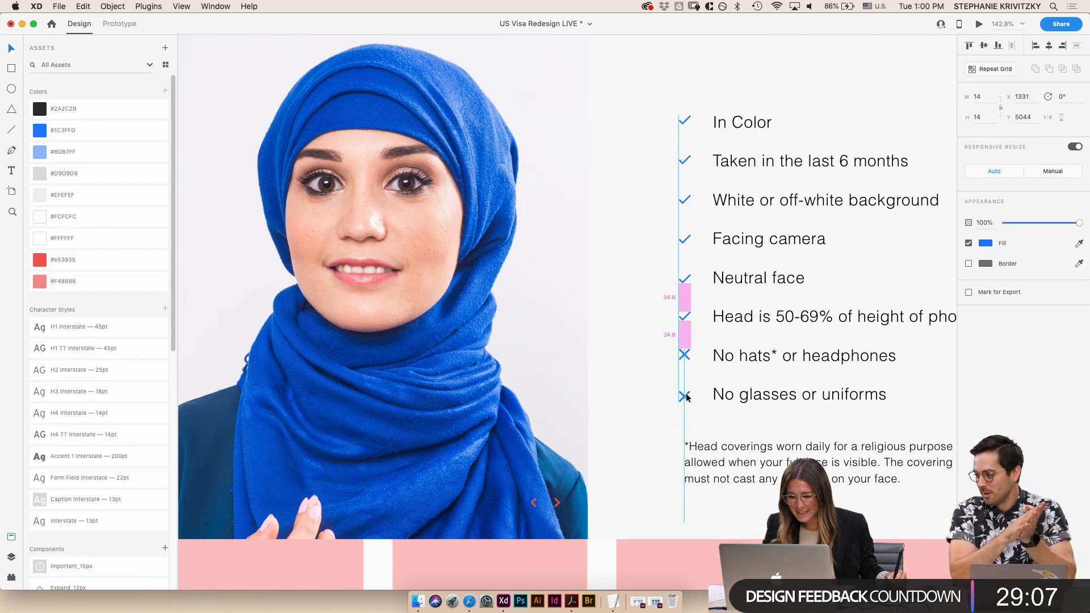
pyautogui.click(685, 399)
pyautogui.moveTo(685, 397); pyautogui.dragTo(686, 395)
pyautogui.keyDown('shift'); pyautogui.click(685, 355); pyautogui.keyUp('shift')
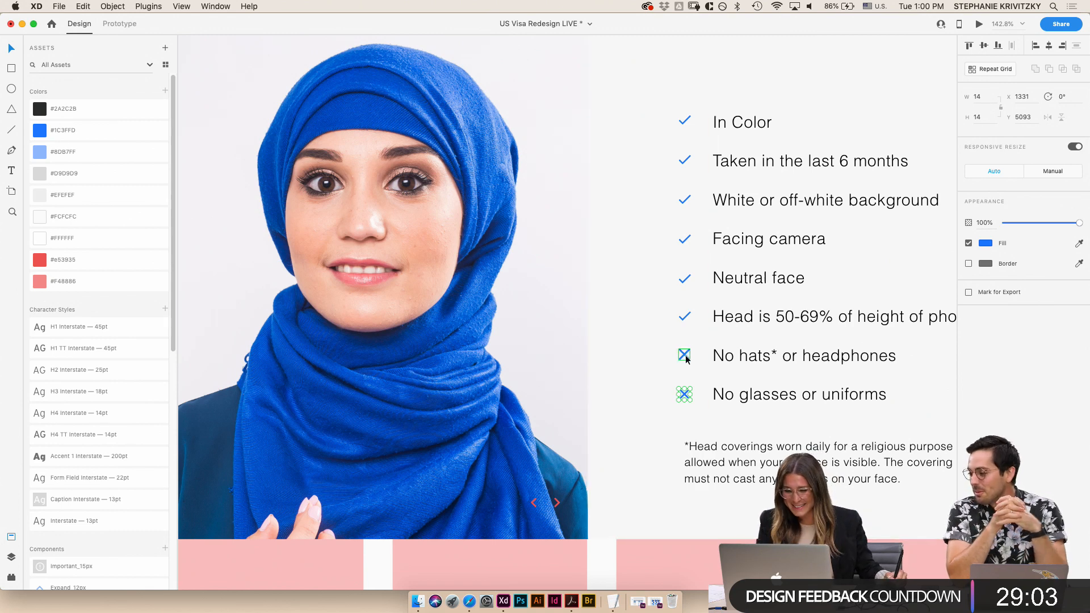
pyautogui.click(91, 153)
# - Recolor the first six lines of the requirements text with the saved bright blue
pyautogui.doubleClick(831, 282)
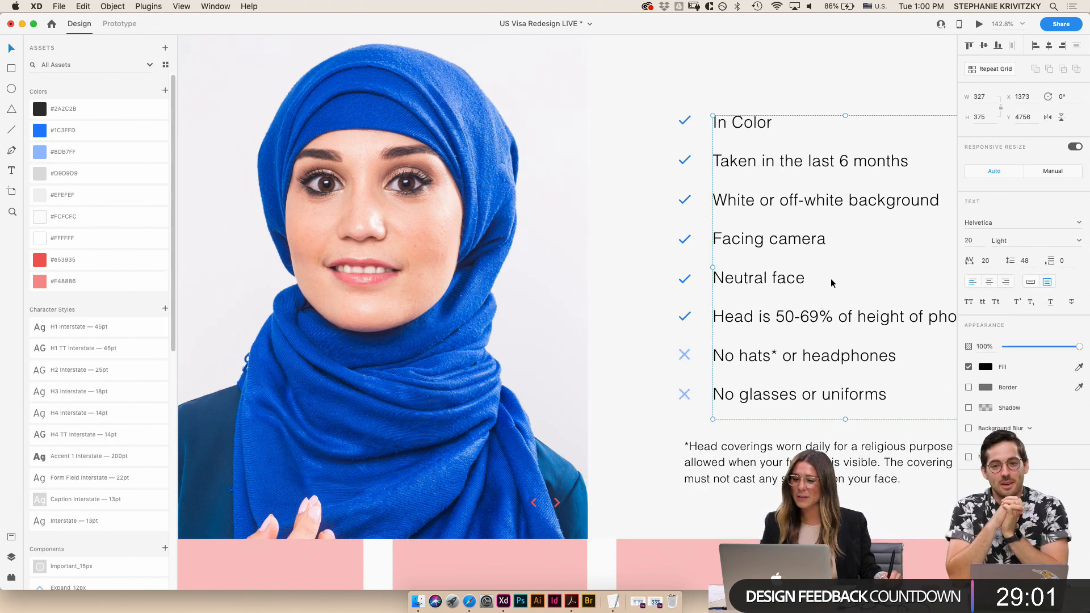
pyautogui.click(735, 125)
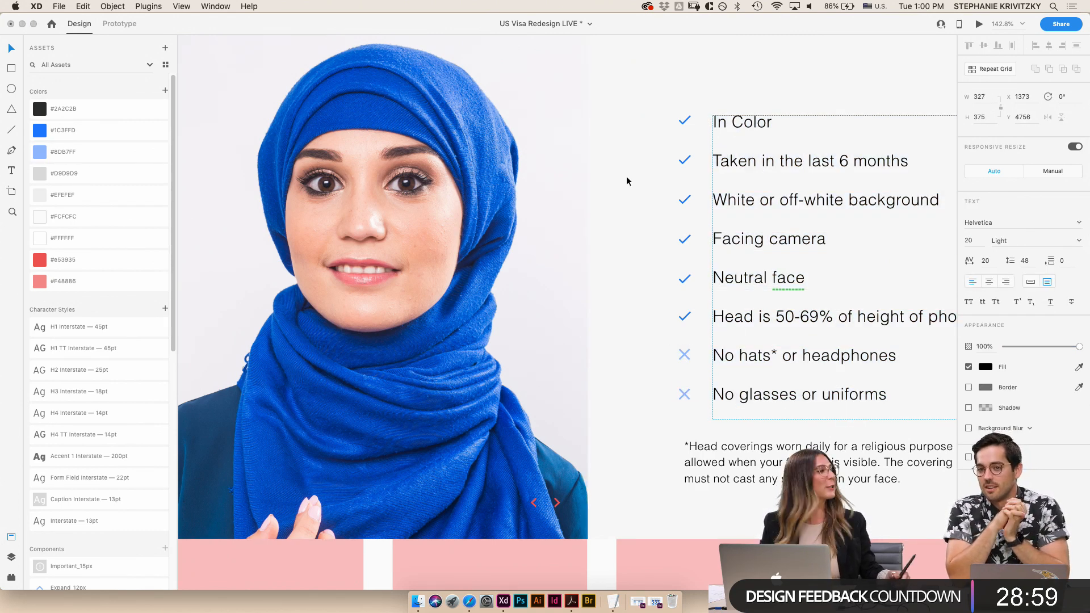
pyautogui.moveTo(696, 332); pyautogui.dragTo(679, 116)
pyautogui.click(68, 133)
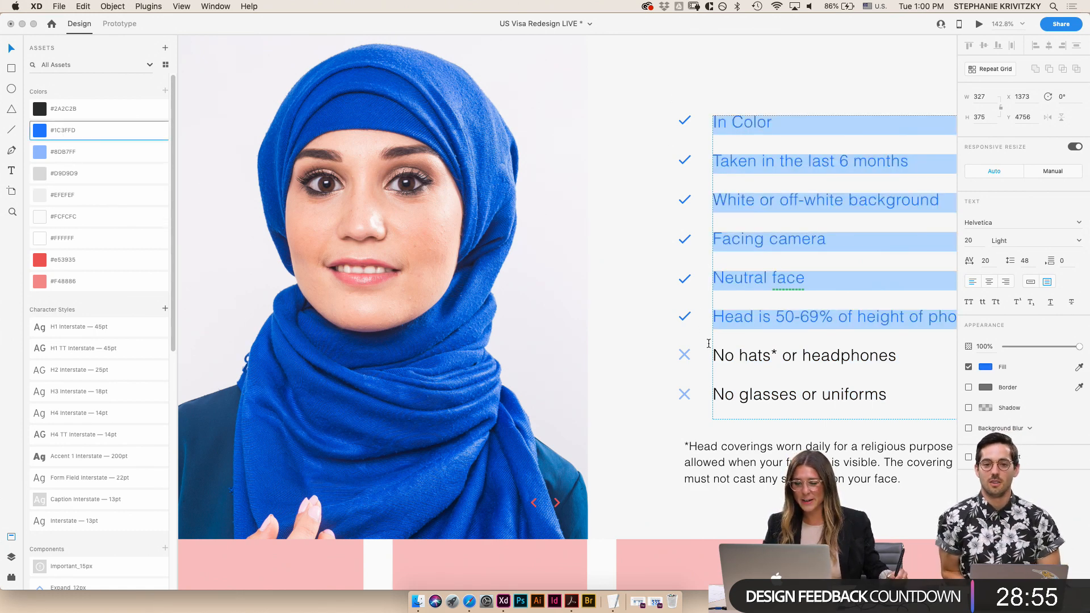
# - Recolor the "No hats* or headphones" and "No glasses or uniforms" lines with the saved light blue
pyautogui.click(731, 356)
pyautogui.press('Left')
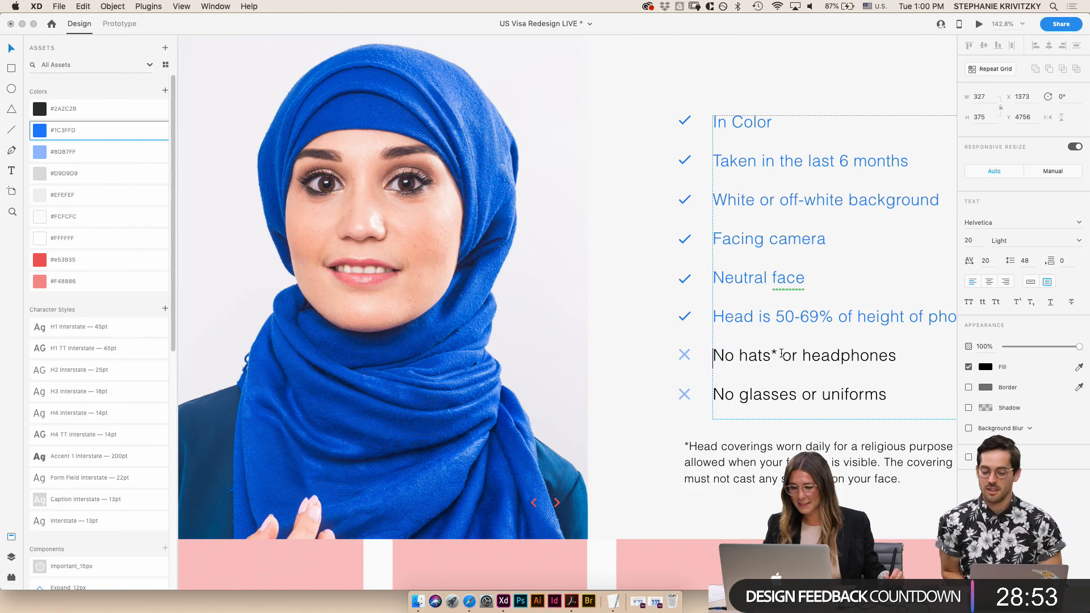
pyautogui.hotkey('shift', 'Down')
pyautogui.hotkey('shift', 'Down')
pyautogui.click(42, 155)
pyautogui.press('Escape')
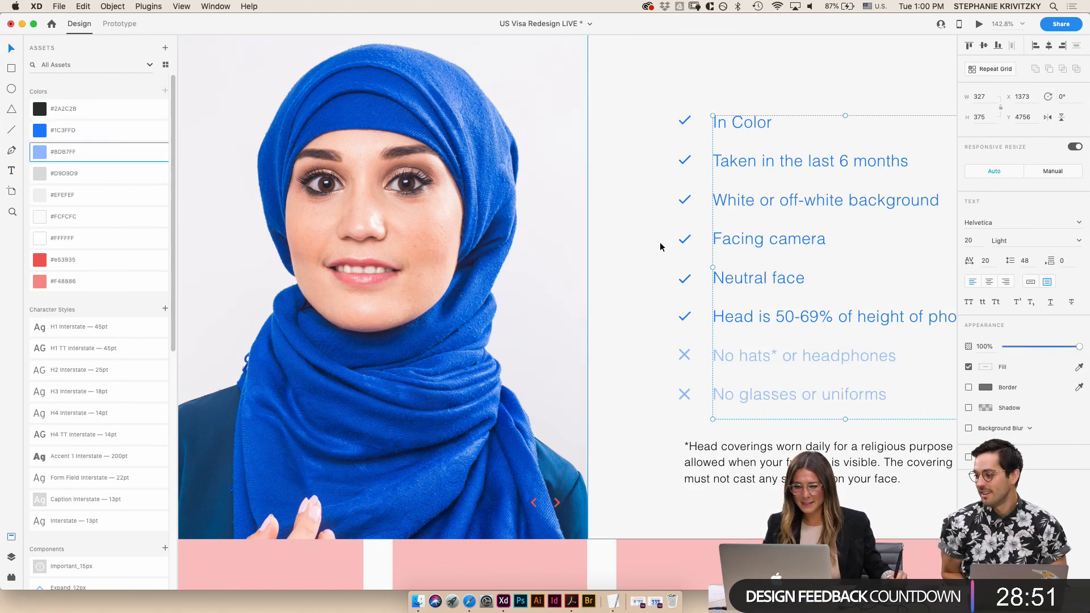
pyautogui.click(614, 243)
# - Fill the head coverings footnote with the saved dark #2A2C2B
pyautogui.scroll(-3, 614, 243)
pyautogui.scroll(-3, 718, 300)
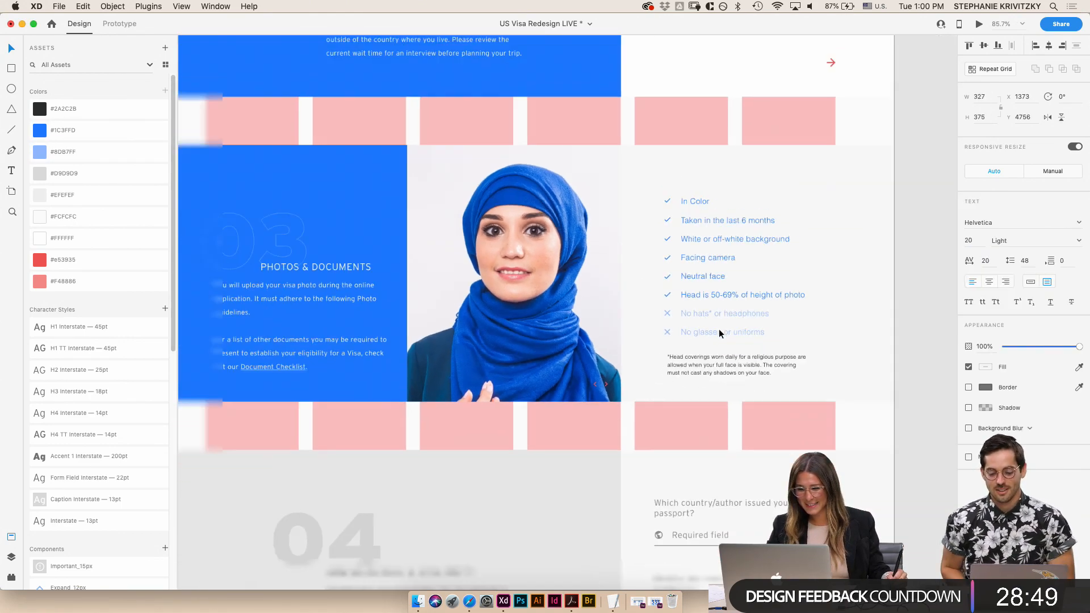
pyautogui.click(713, 360)
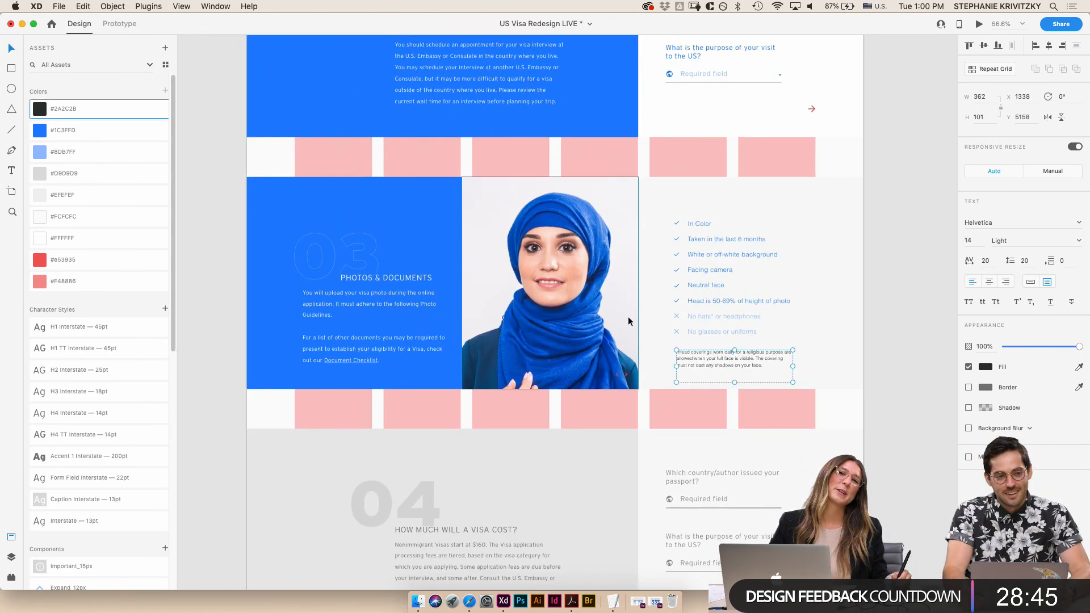
pyautogui.scroll(-2, 618, 302)
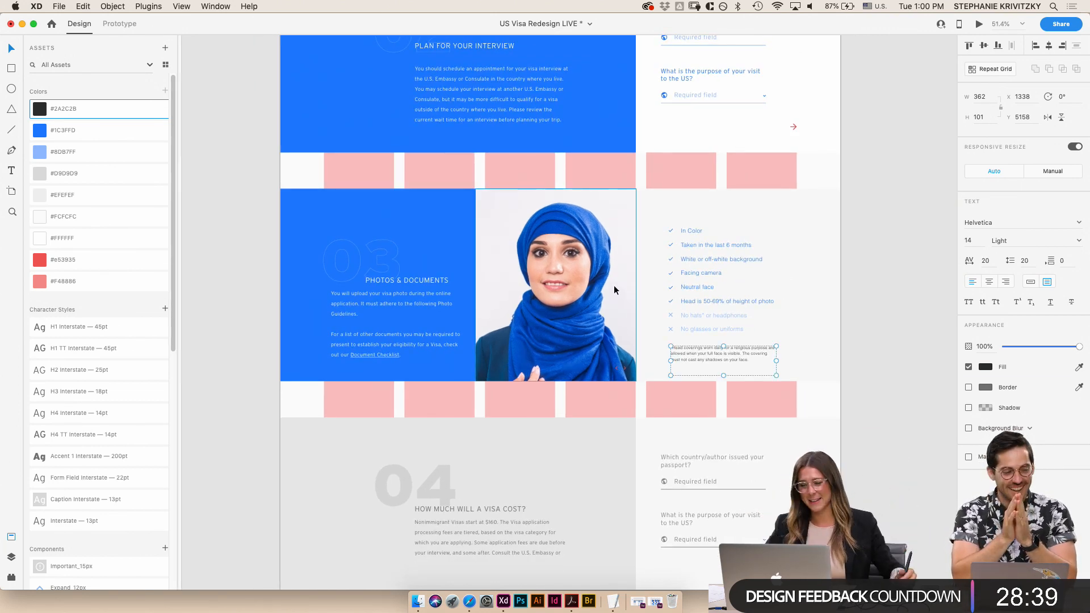
pyautogui.click(842, 249)
# - Fill the 04 section's gray background with the saved bright blue and its heading and body text with #FCFCFC
pyautogui.scroll(-3, 821, 270)
pyautogui.scroll(3, 798, 267)
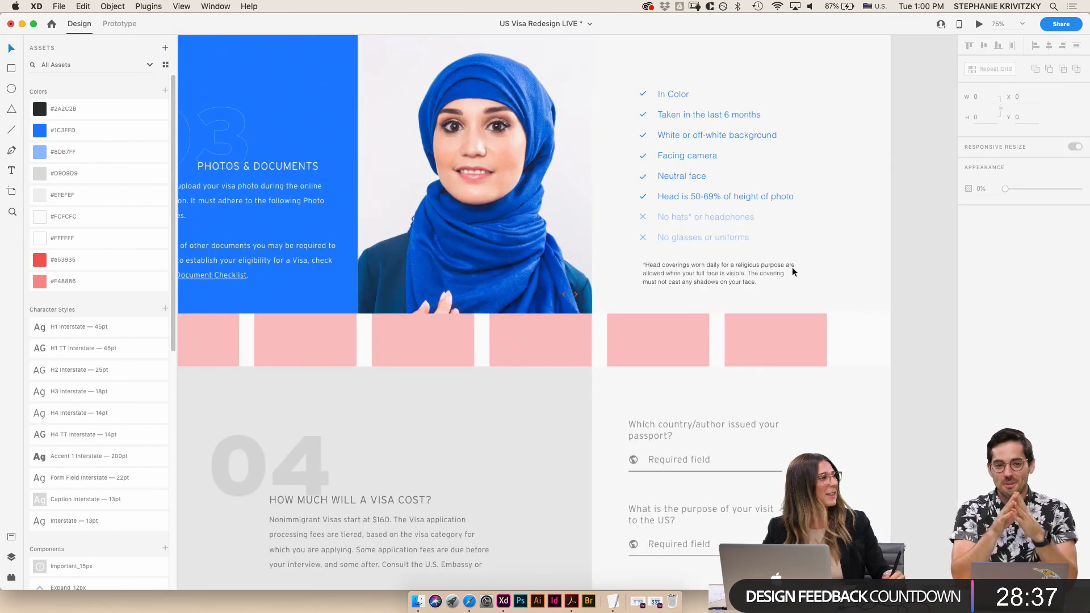
pyautogui.scroll(-3, 737, 349)
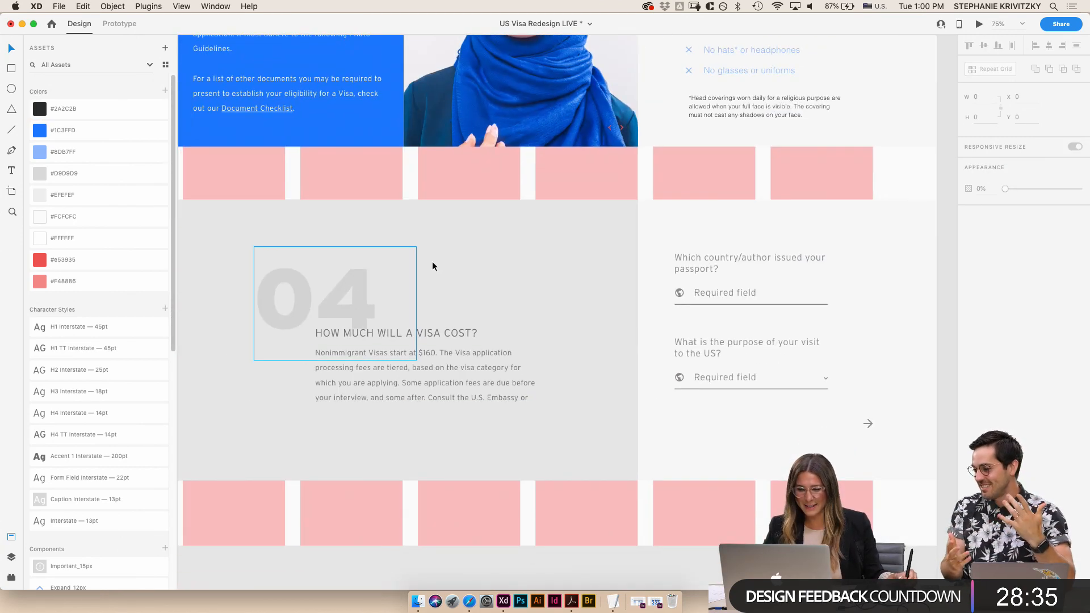
pyautogui.click(433, 266)
pyautogui.click(42, 132)
pyautogui.click(440, 335)
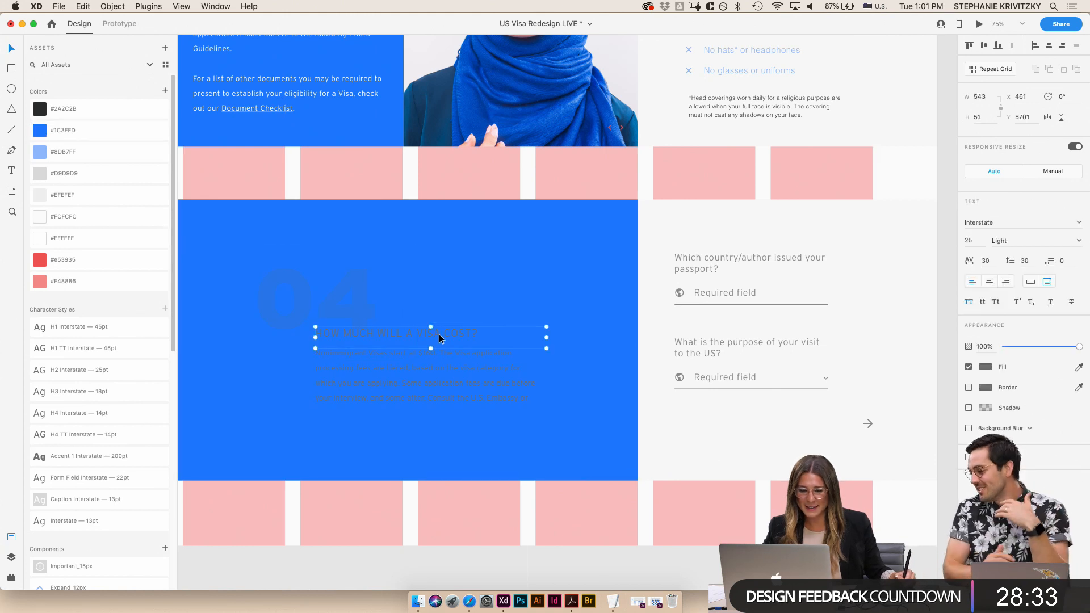
pyautogui.click(57, 221)
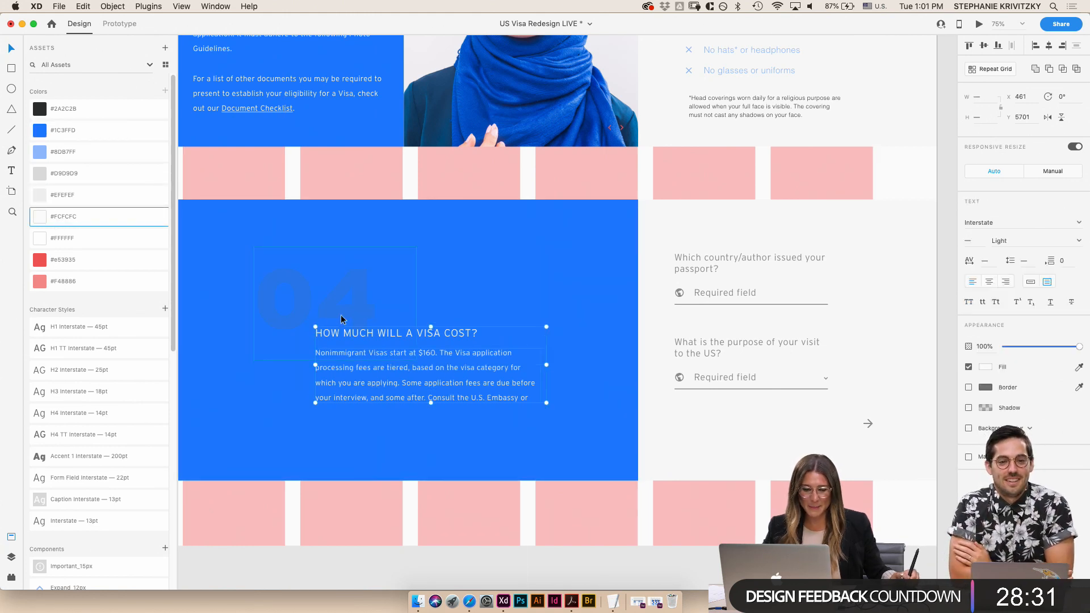
# - Turn the large 04 numeral into a light outline by removing its fill, adding a border and setting its opacity to 30%
pyautogui.click(339, 314)
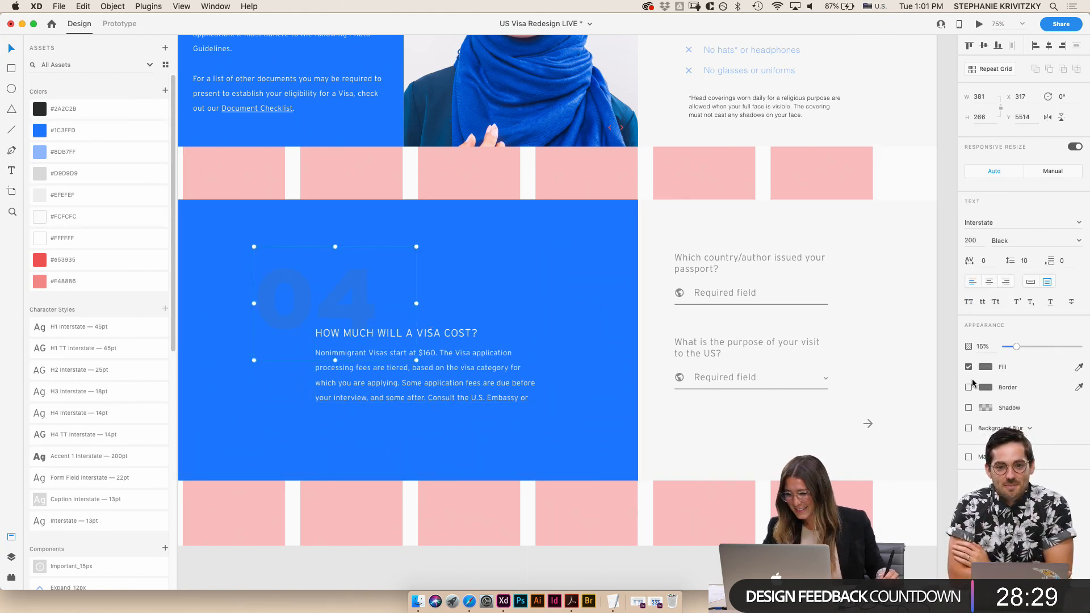
pyautogui.moveTo(986, 343); pyautogui.dragTo(926, 316)
pyautogui.write('30')
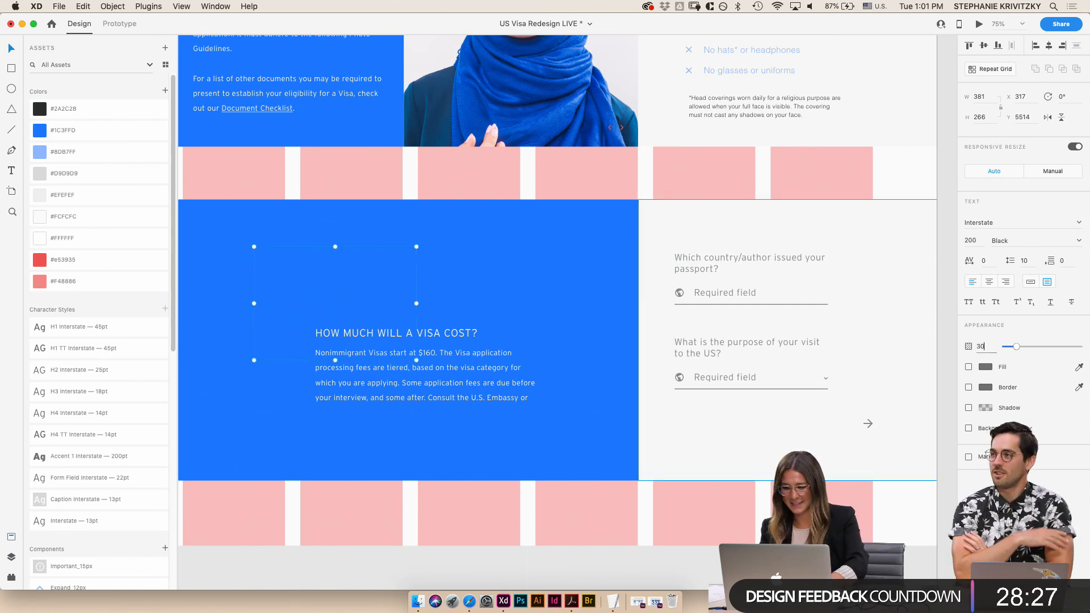
pyautogui.press('Return')
pyautogui.click(986, 387)
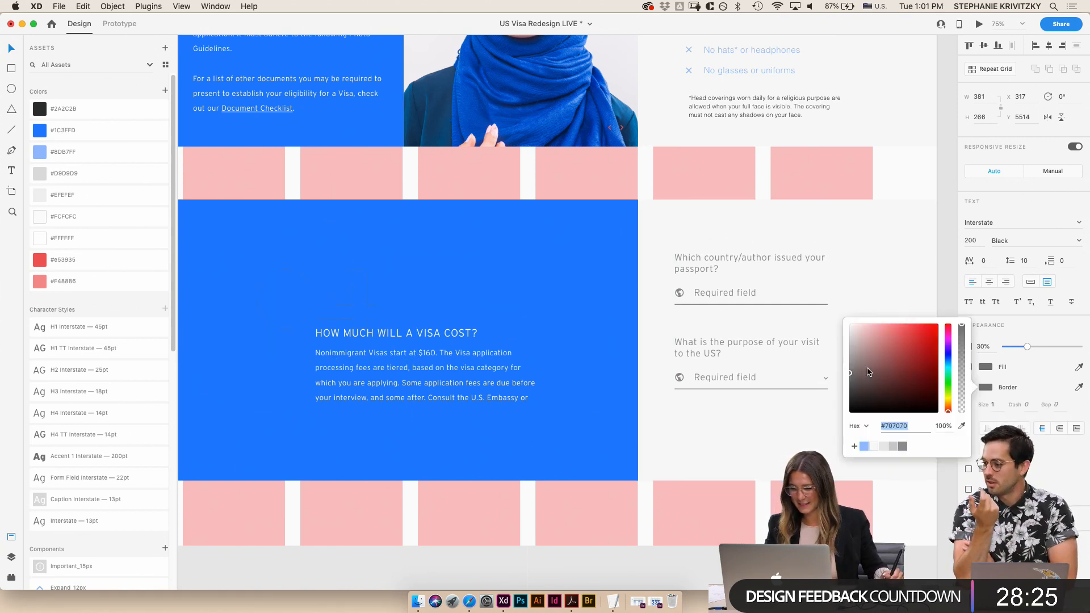
pyautogui.click(909, 180)
pyautogui.click(861, 203)
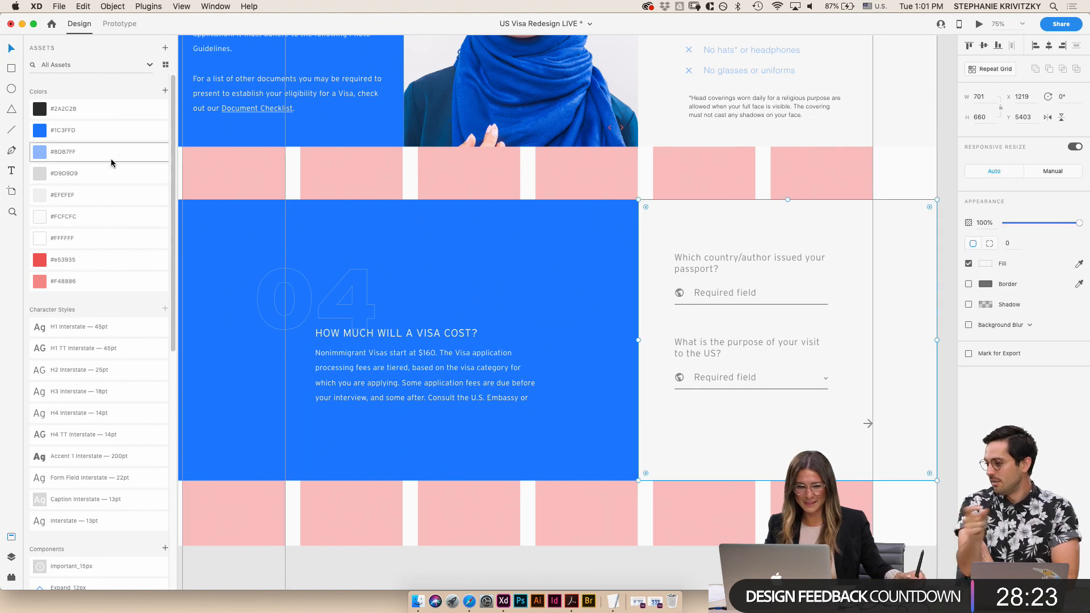
# - Fill the form panel of section 04 with #FCFCFC and color the passport question and its globe icon #1C3FFD
pyautogui.click(57, 216)
pyautogui.click(729, 257)
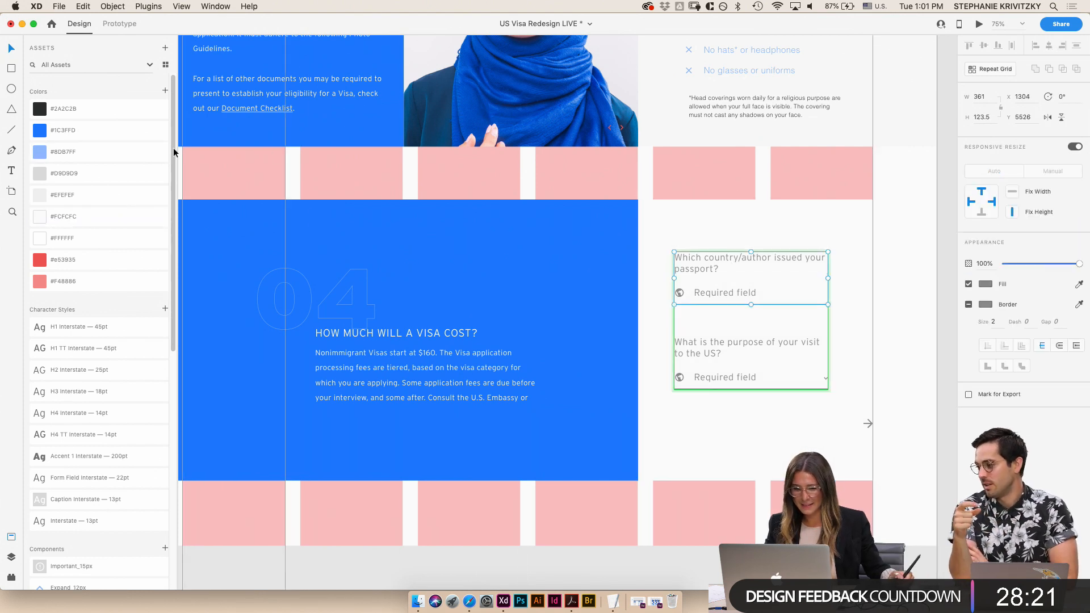
pyautogui.doubleClick(679, 261)
pyautogui.click(57, 130)
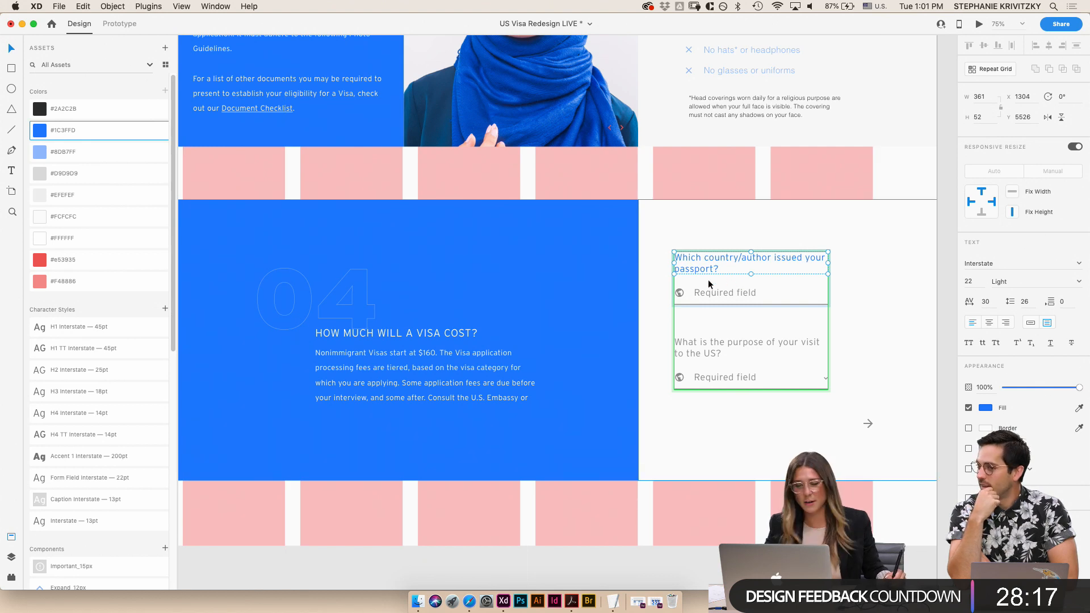
pyautogui.click(681, 293)
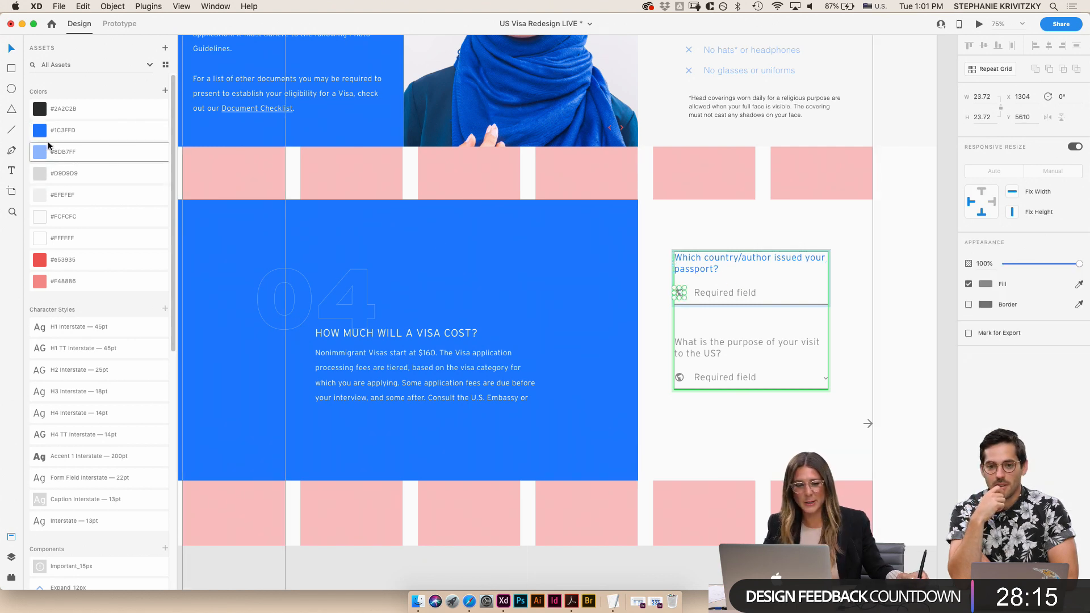
# - Color the visit-purpose field group #1C3FFD, with its "Required field" placeholder in #8DB7FF
pyautogui.click(685, 341)
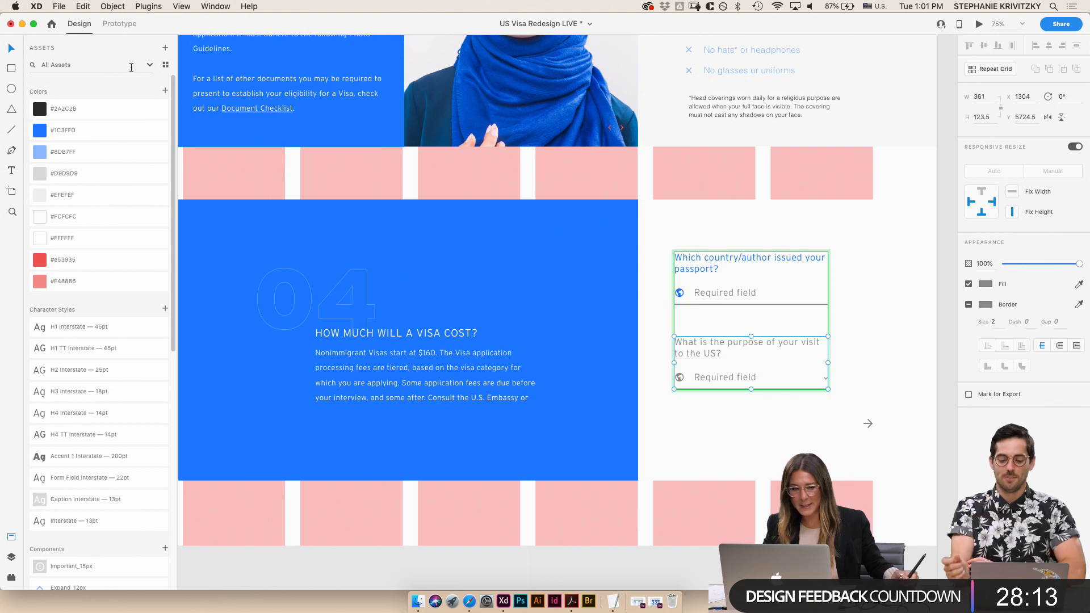
pyautogui.click(41, 130)
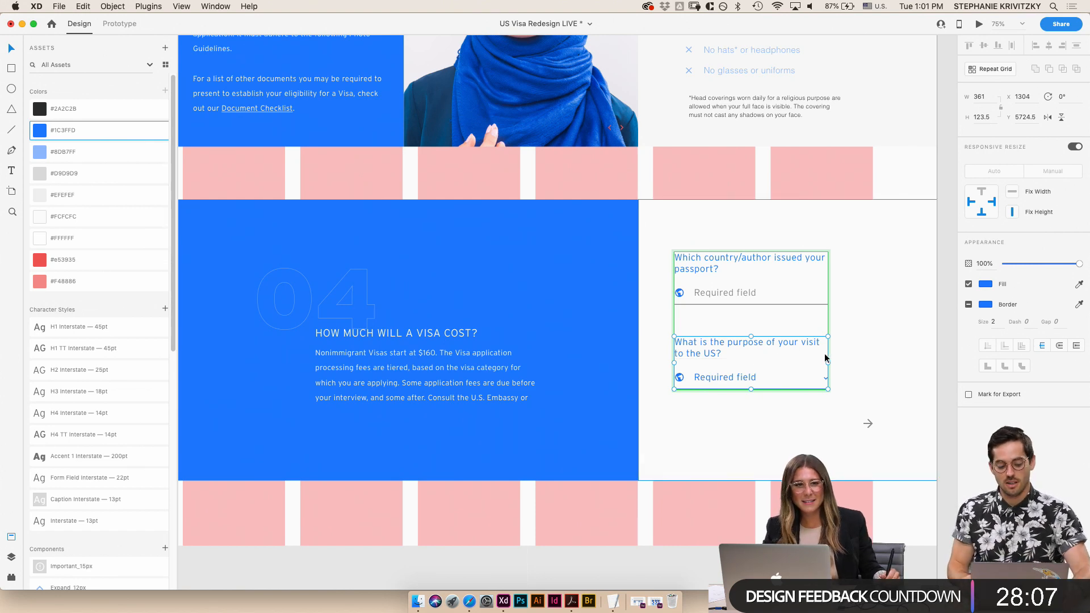
pyautogui.scroll(5, 760, 400)
pyautogui.doubleClick(659, 358)
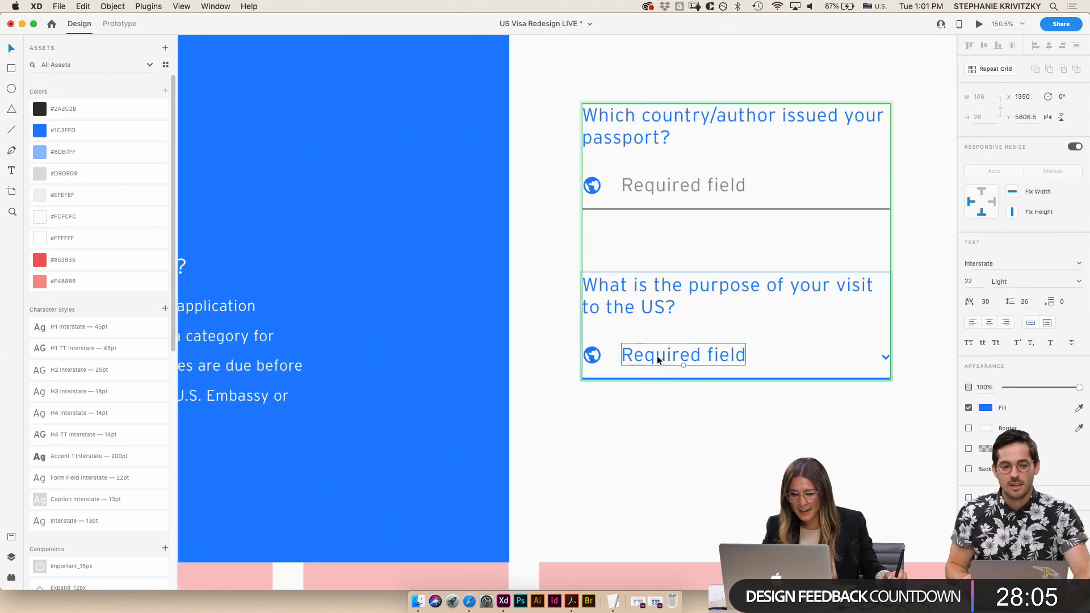
pyautogui.doubleClick(658, 360)
pyautogui.click(41, 153)
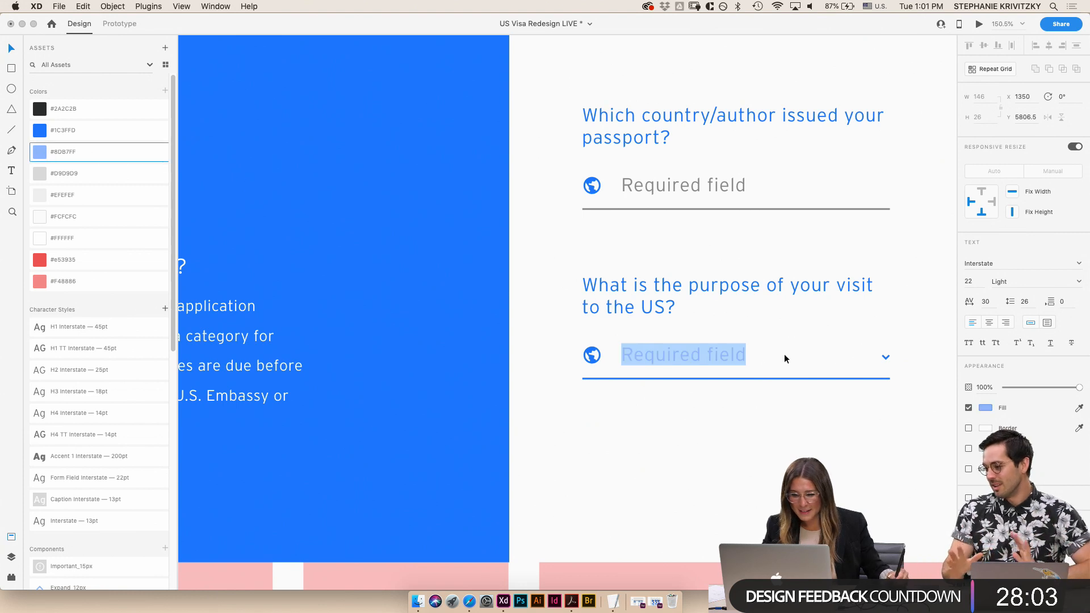
pyautogui.press('Escape')
# - Color the "Required field" placeholder under the passport question #8DB7FF
pyautogui.click(671, 176)
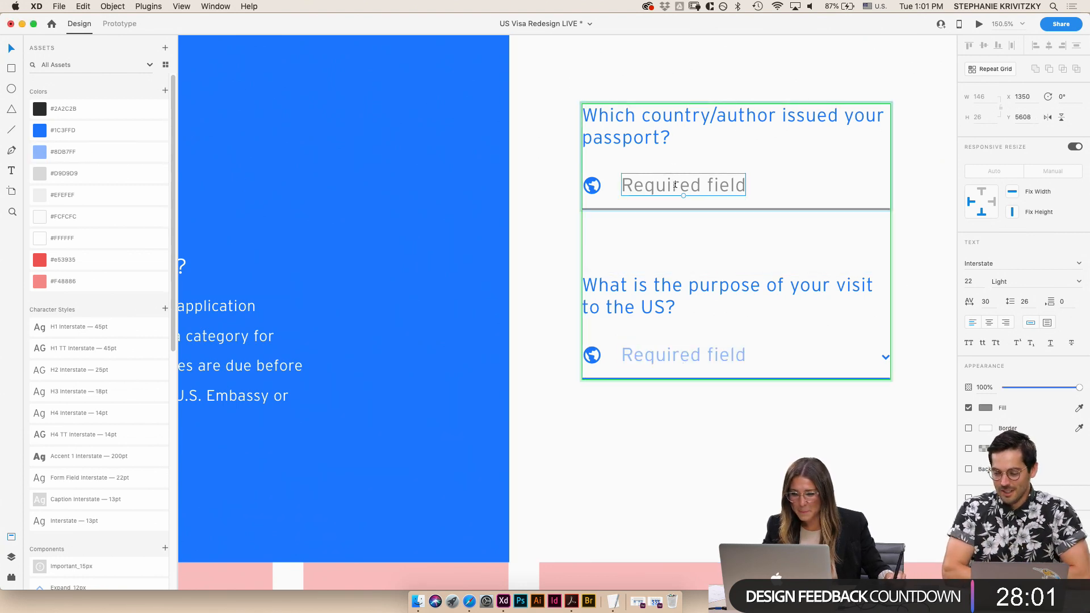
pyautogui.doubleClick(671, 176)
pyautogui.click(57, 154)
pyautogui.press('Escape')
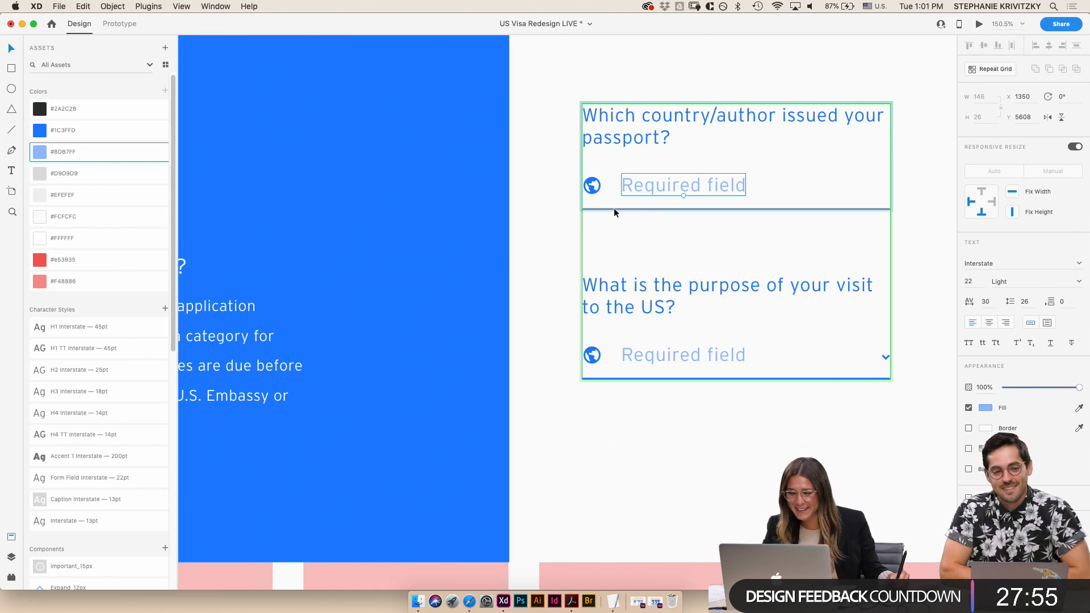
# - Set the border color of the underlines beneath both form fields in section 04 to #8DB7FF
pyautogui.click(615, 209)
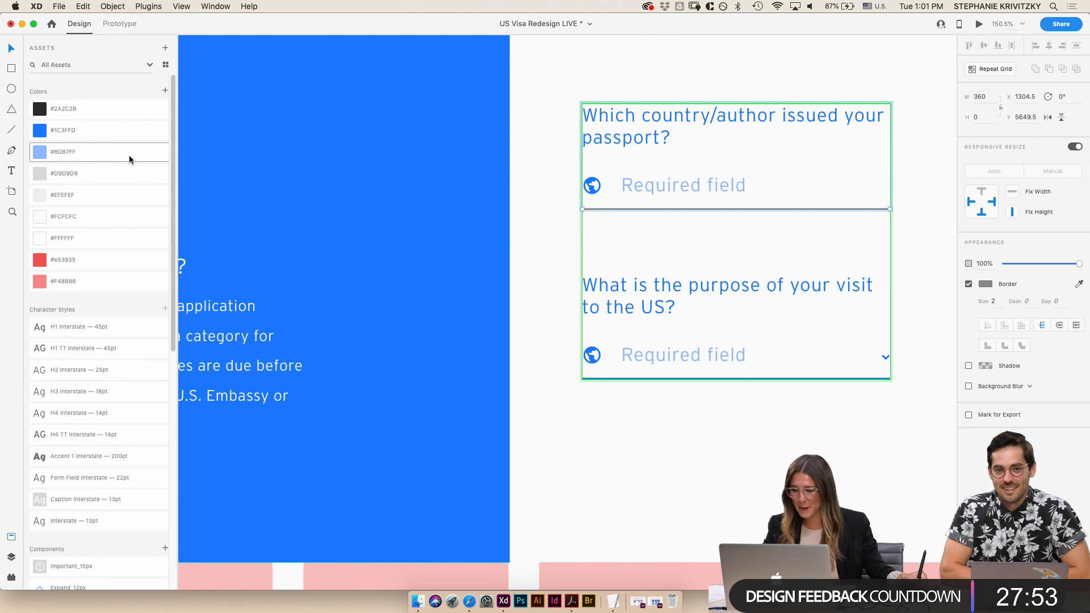
pyautogui.click(993, 284)
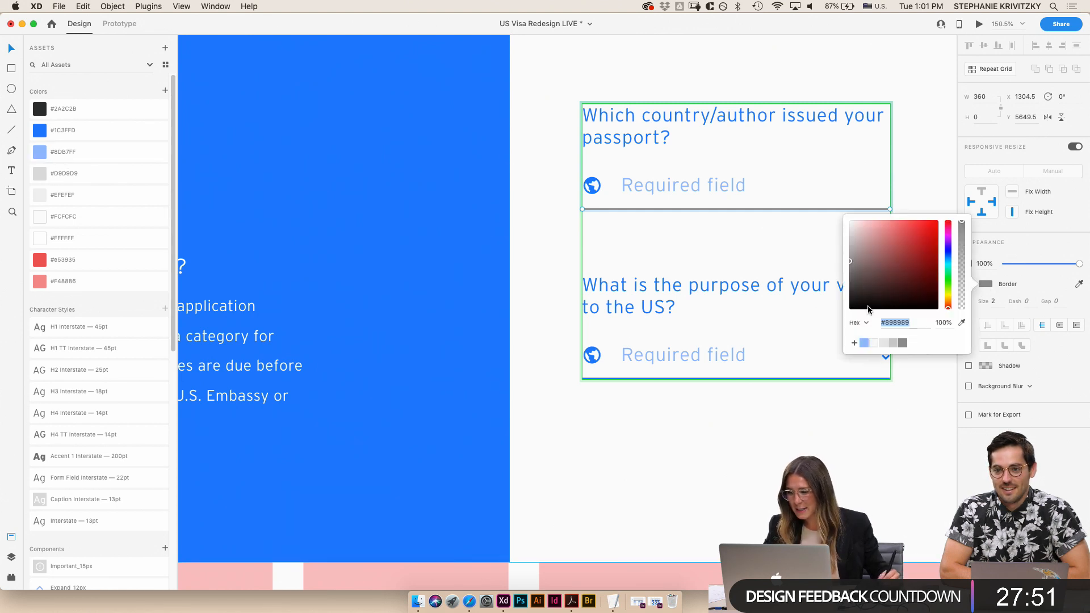
pyautogui.click(864, 343)
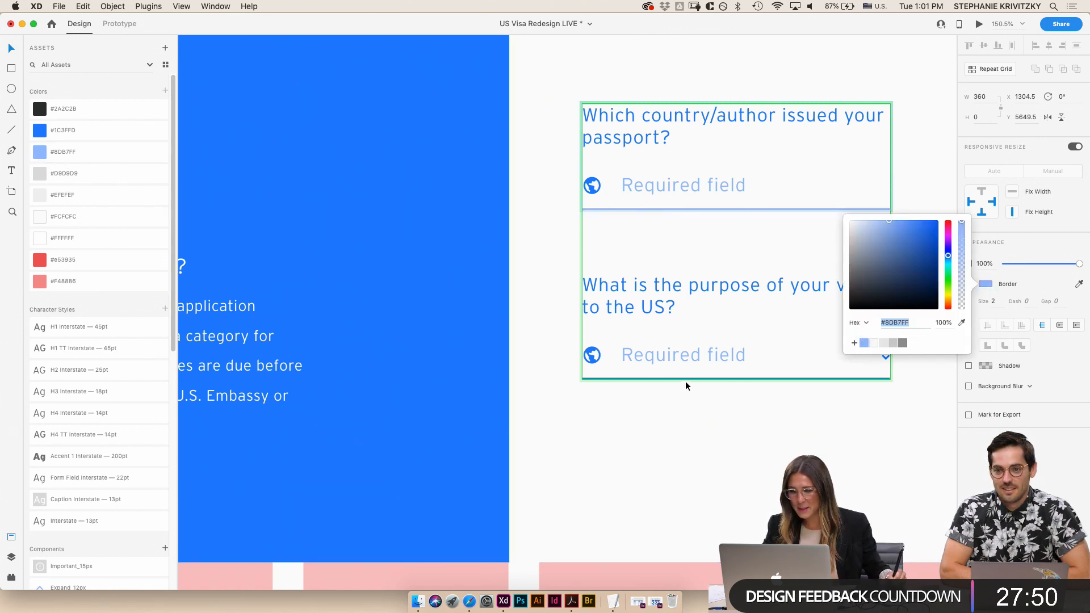
pyautogui.doubleClick(648, 377)
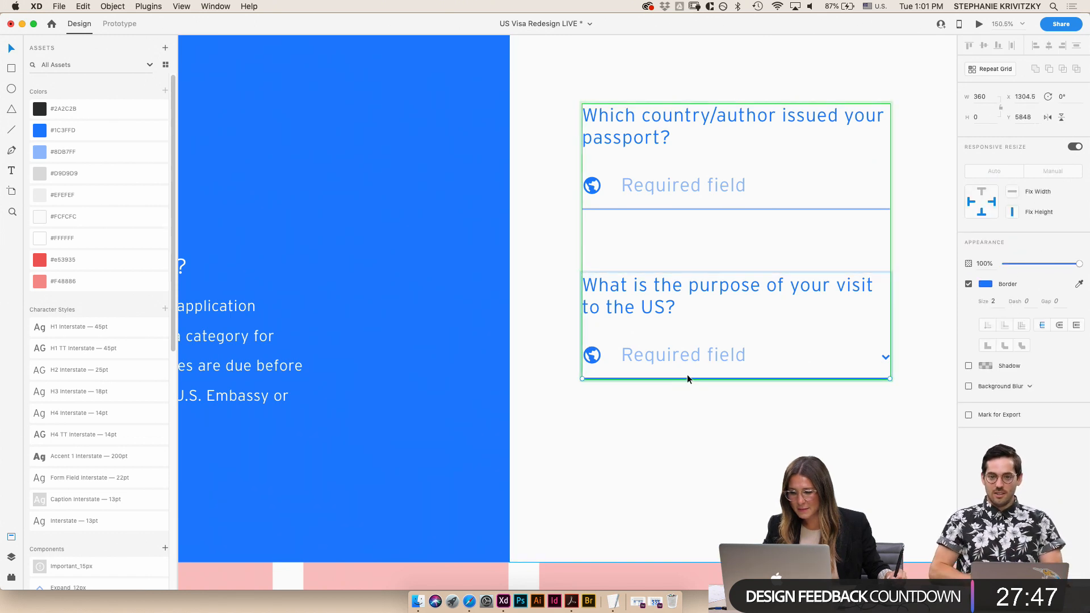
pyautogui.click(987, 284)
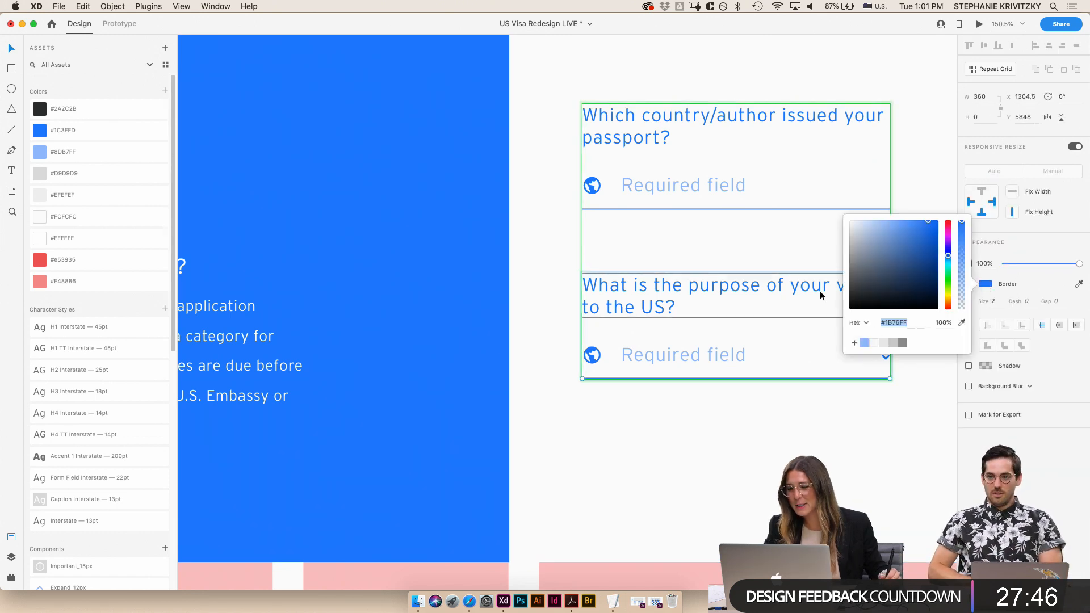
pyautogui.click(864, 343)
pyautogui.click(843, 406)
# - Recolor the arrow icon below the section 04 form fields to red #E53935
pyautogui.scroll(-10, 864, 420)
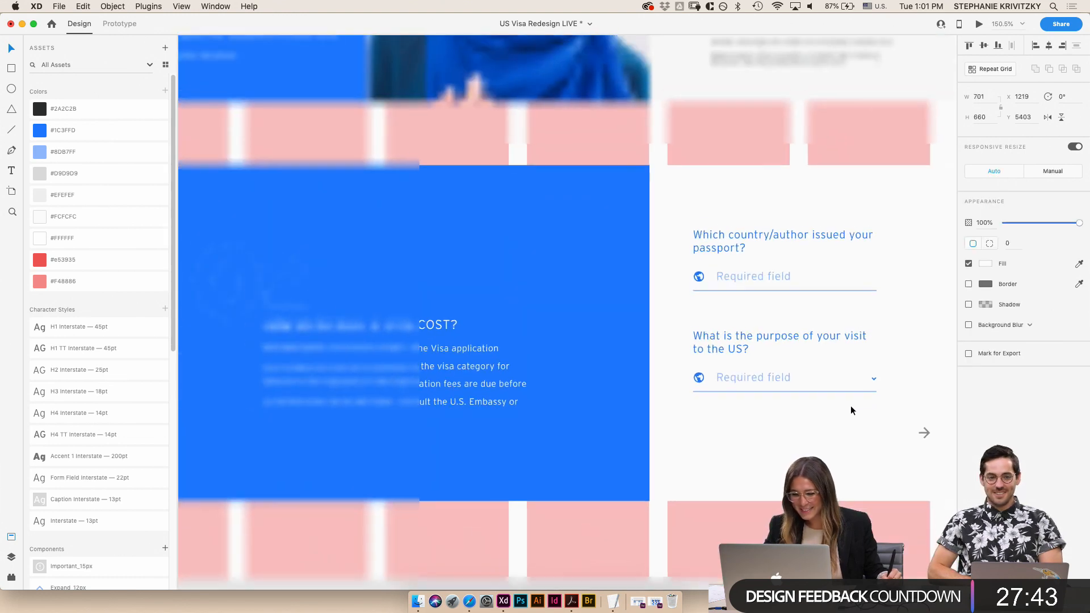
pyautogui.click(918, 430)
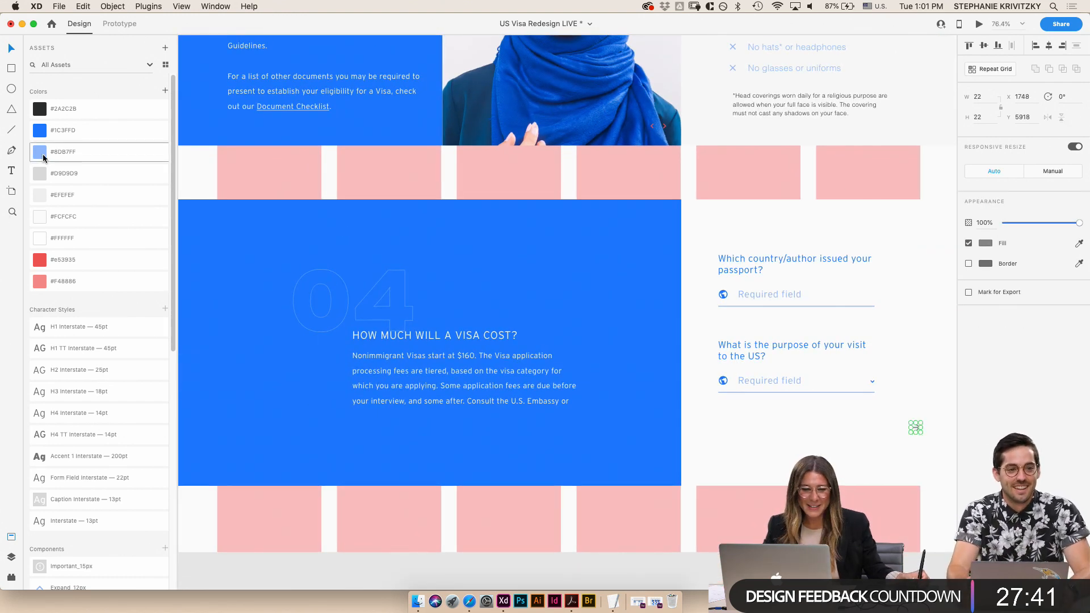
pyautogui.click(38, 261)
pyautogui.scroll(-5, 450, 341)
pyautogui.click(309, 277)
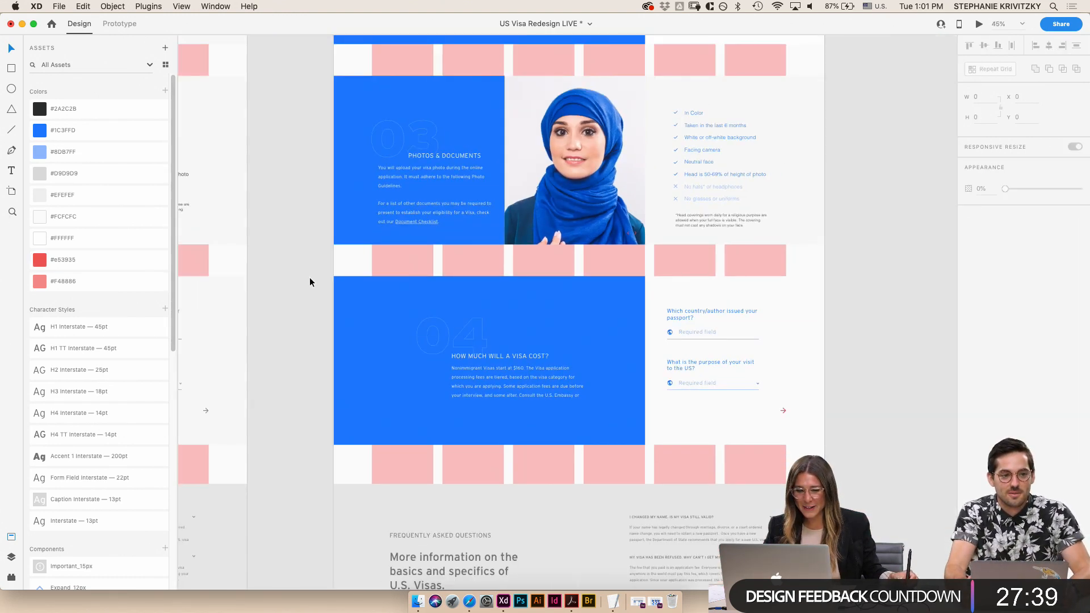
# - Fill the background panel behind the Frequently Asked Questions heading with #FFFFFF
pyautogui.scroll(-5, 475, 388)
pyautogui.click(397, 281)
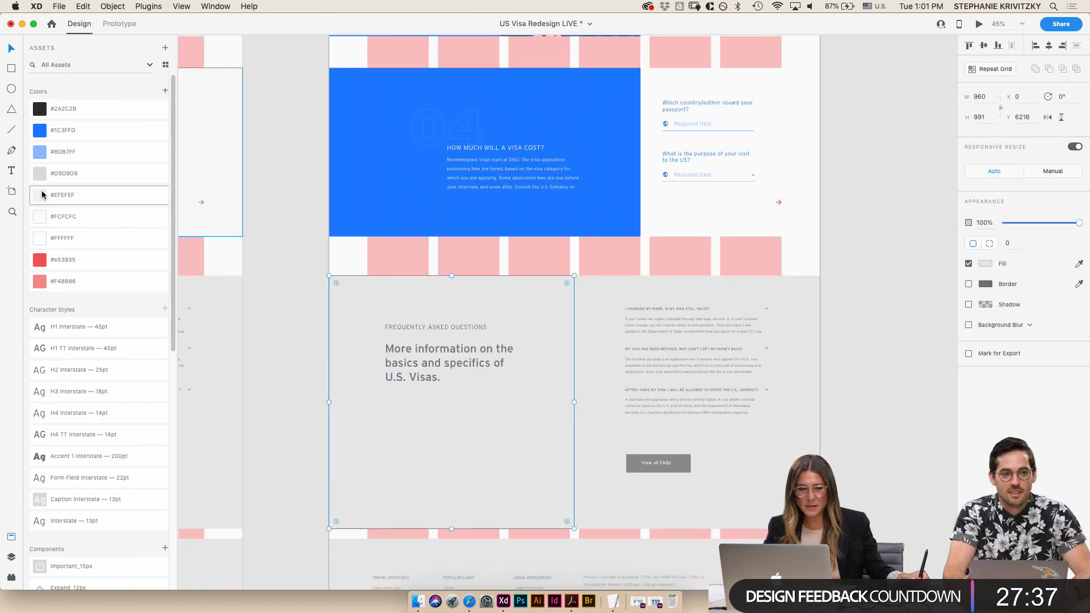
pyautogui.click(39, 239)
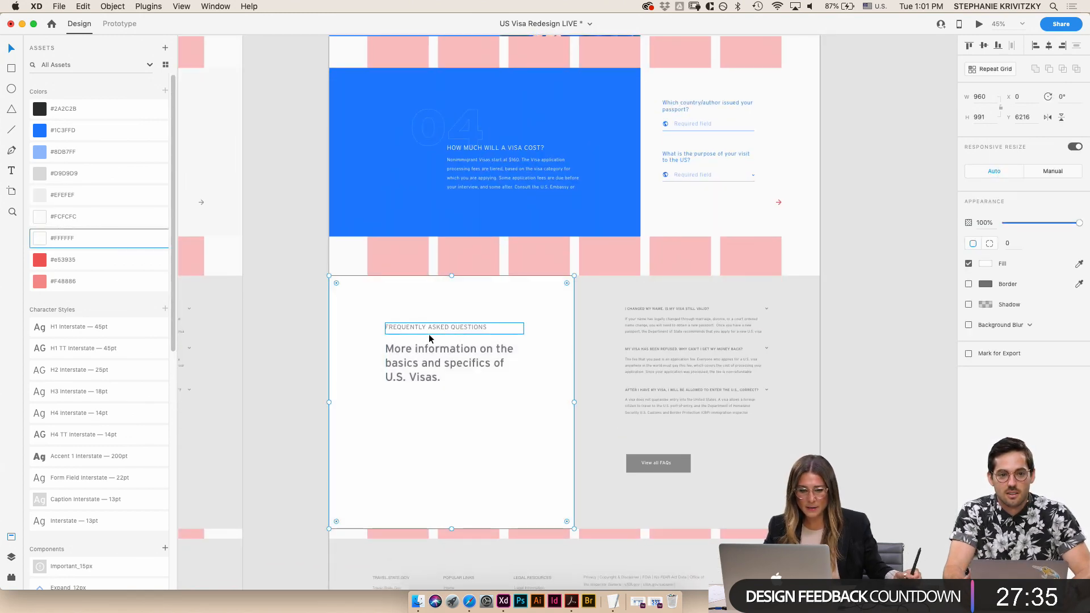
# - Color the "Frequently Asked Questions" label #8DB7FF, and its headline and the question-and-answer list #1C3FFD
pyautogui.click(432, 330)
pyautogui.click(432, 363)
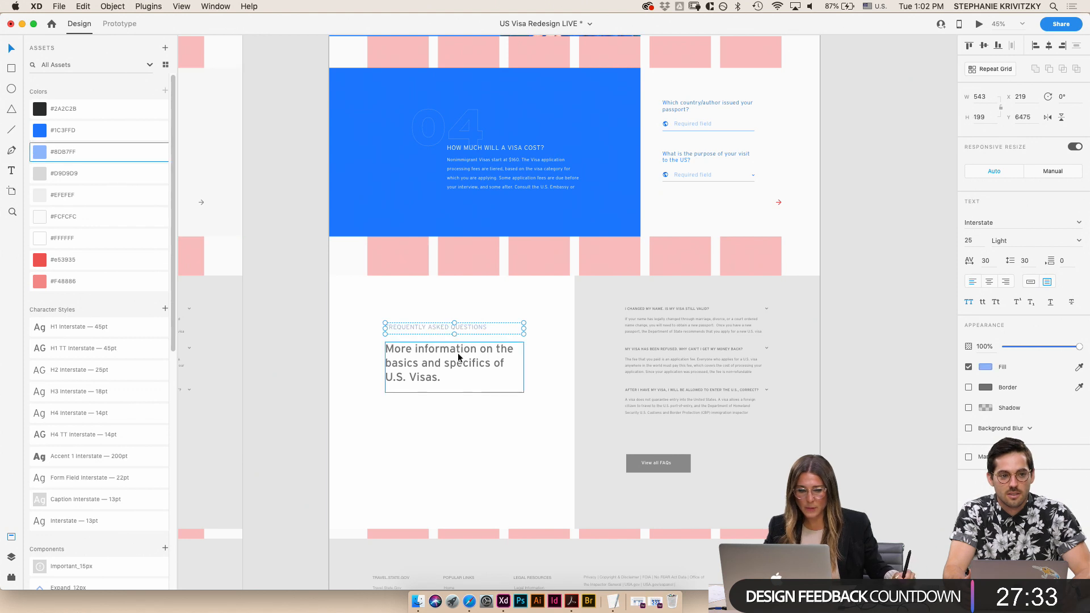
pyautogui.click(46, 134)
pyautogui.click(661, 311)
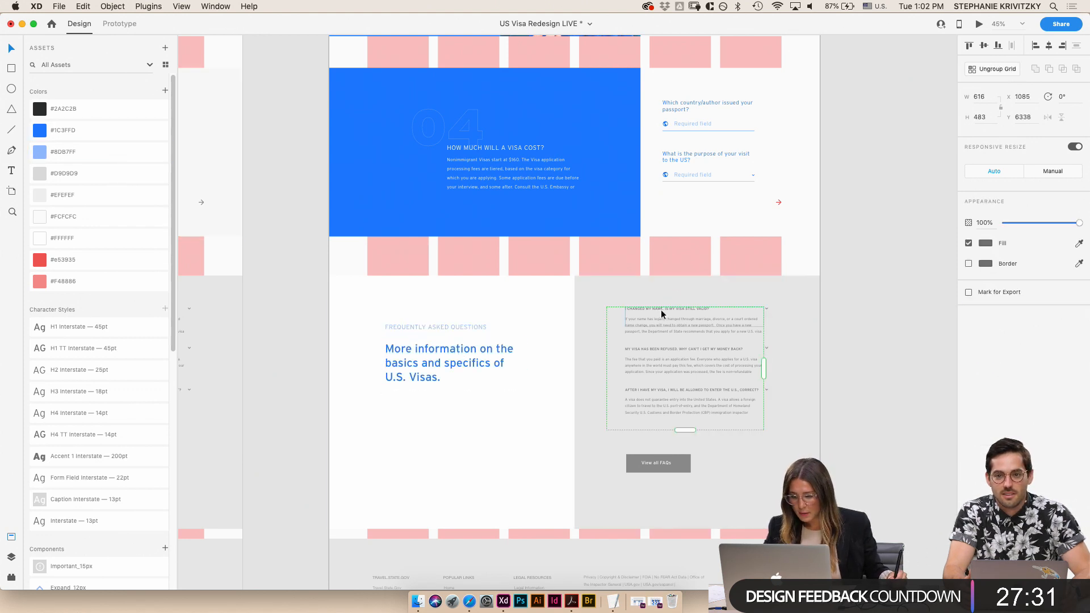
pyautogui.click(62, 130)
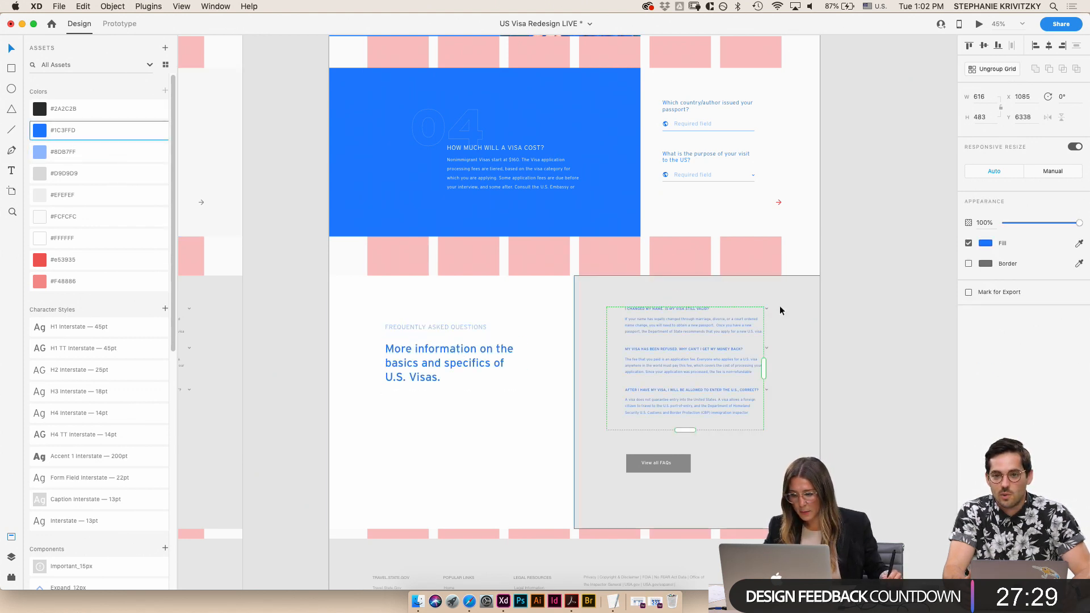
pyautogui.click(767, 309)
pyautogui.click(767, 352)
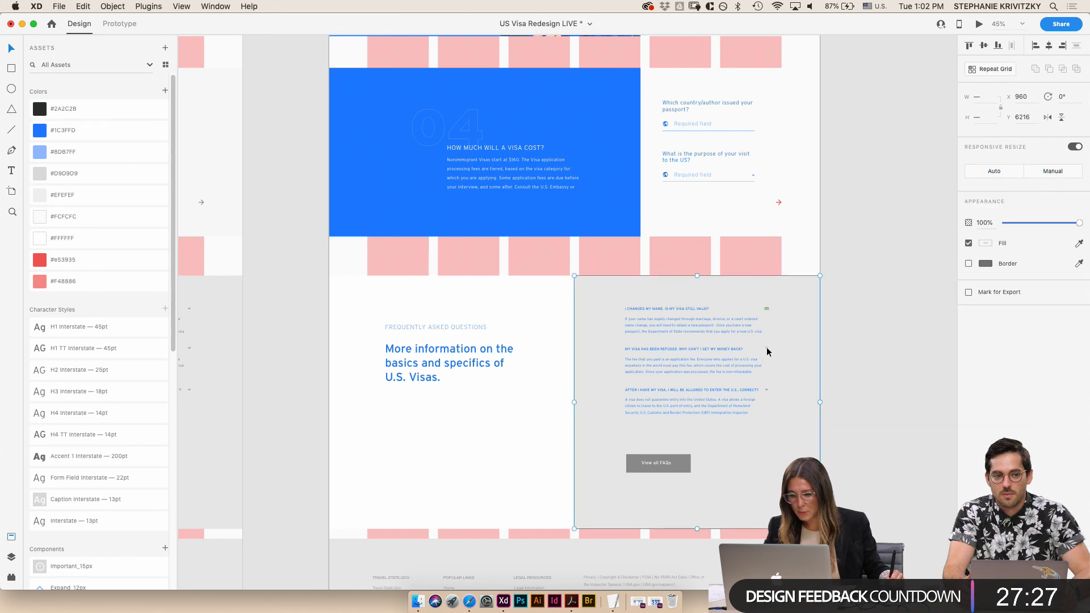
pyautogui.scroll(5, 799, 346)
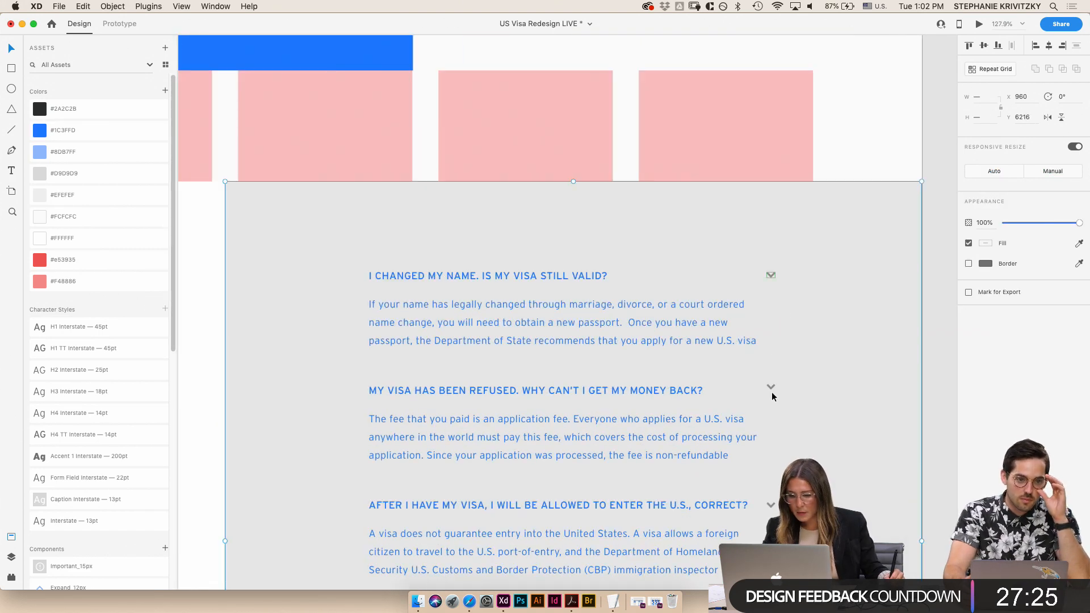
pyautogui.click(550, 288)
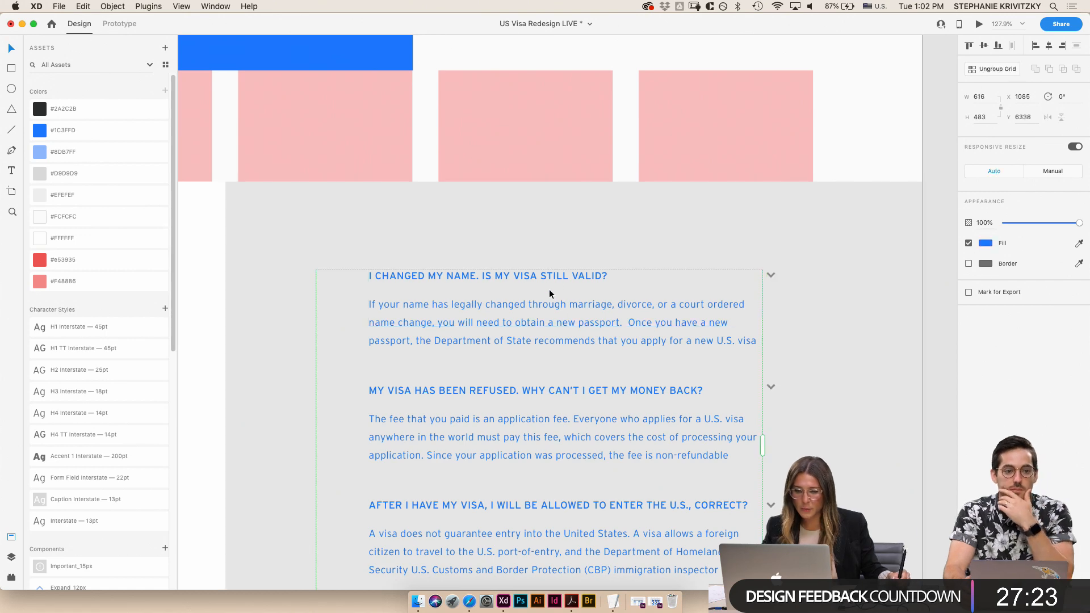
# - Fill the gray background panel behind the FAQ question list with #FCFCFC
pyautogui.click(238, 214)
pyautogui.scroll(-6, 318, 274)
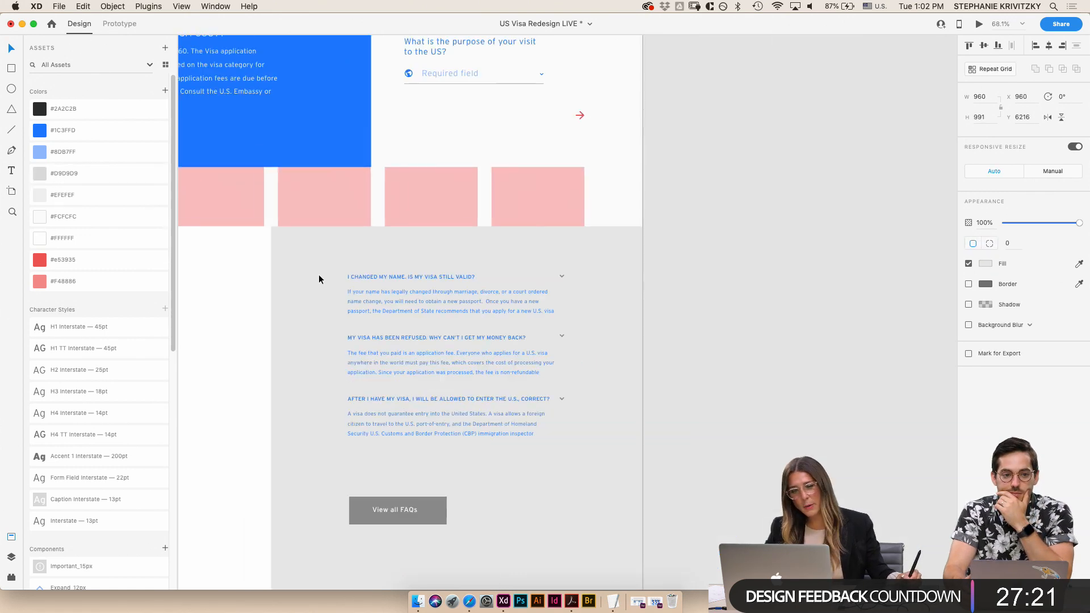
pyautogui.scroll(15, 295, 279)
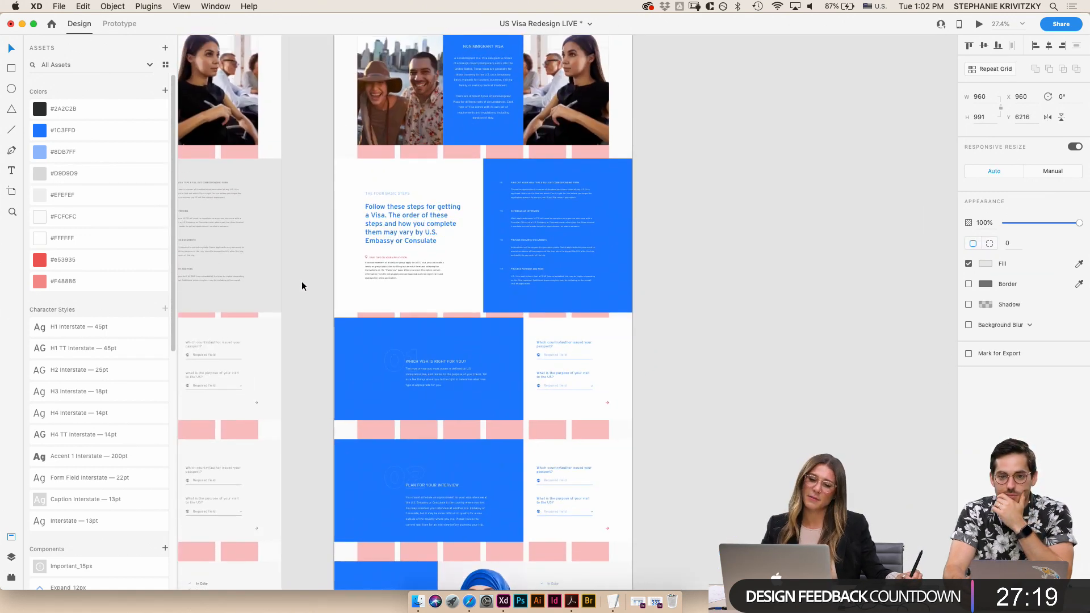
pyautogui.scroll(-10, 310, 284)
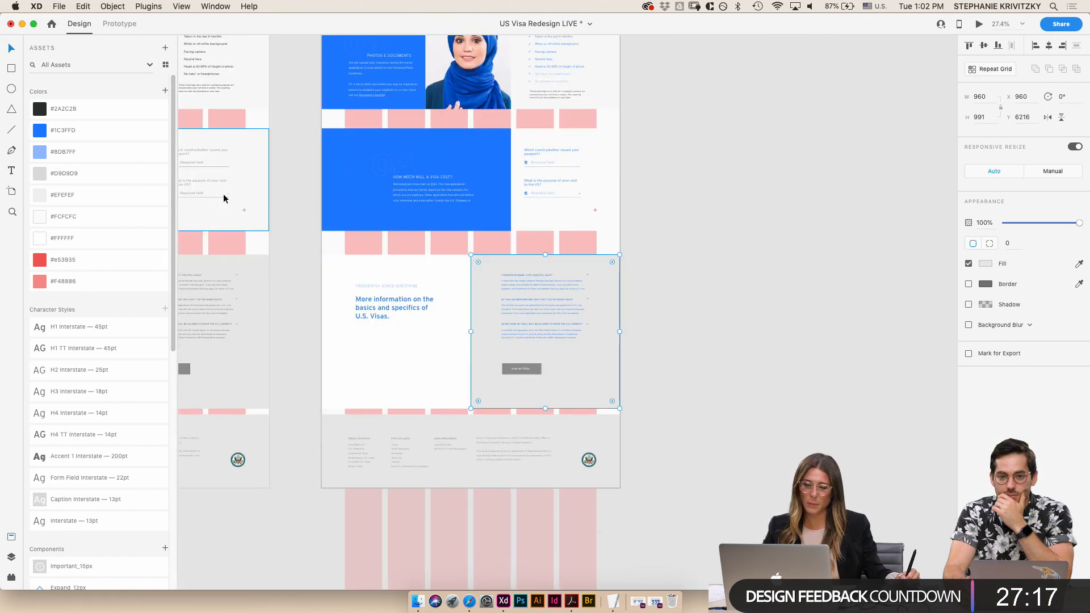
pyautogui.click(59, 220)
# - Color the three expand chevrons beside the FAQ questions #1C3FFD
pyautogui.scroll(5, 577, 335)
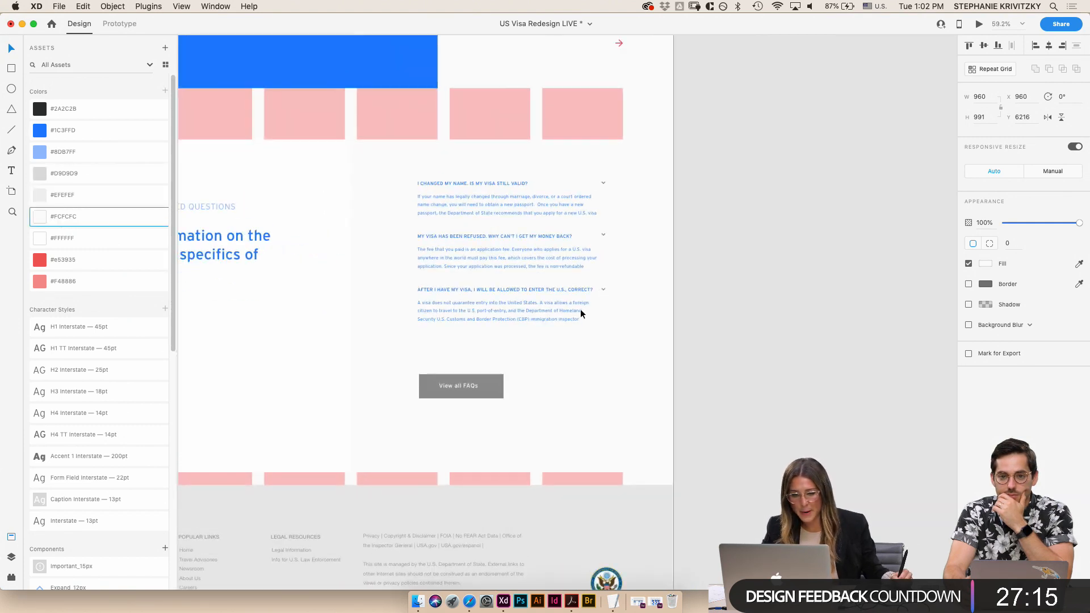
pyautogui.doubleClick(604, 186)
pyautogui.scroll(5, 604, 185)
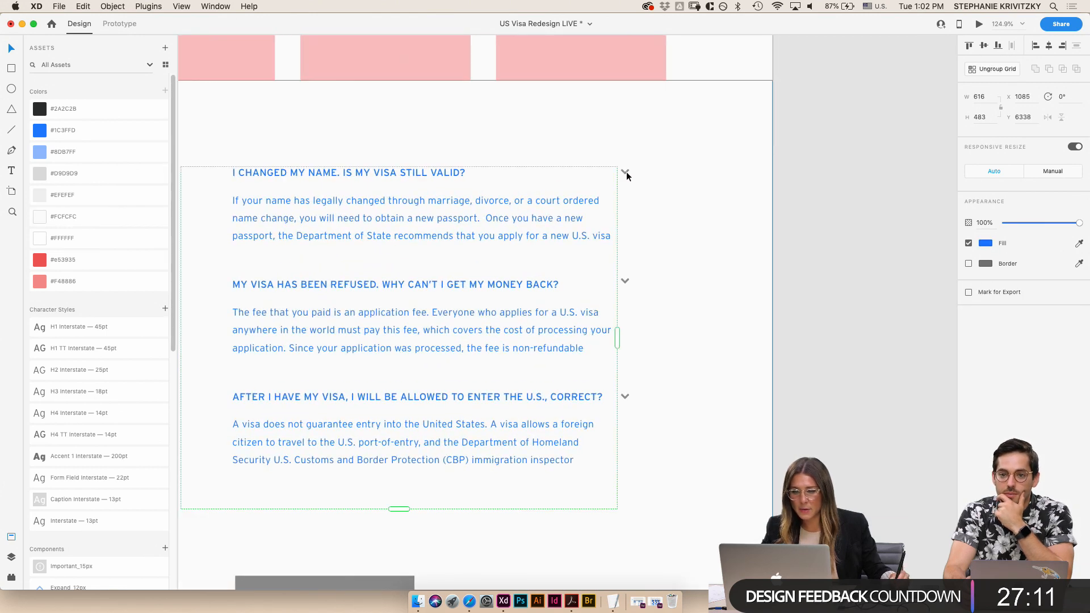
pyautogui.doubleClick(626, 171)
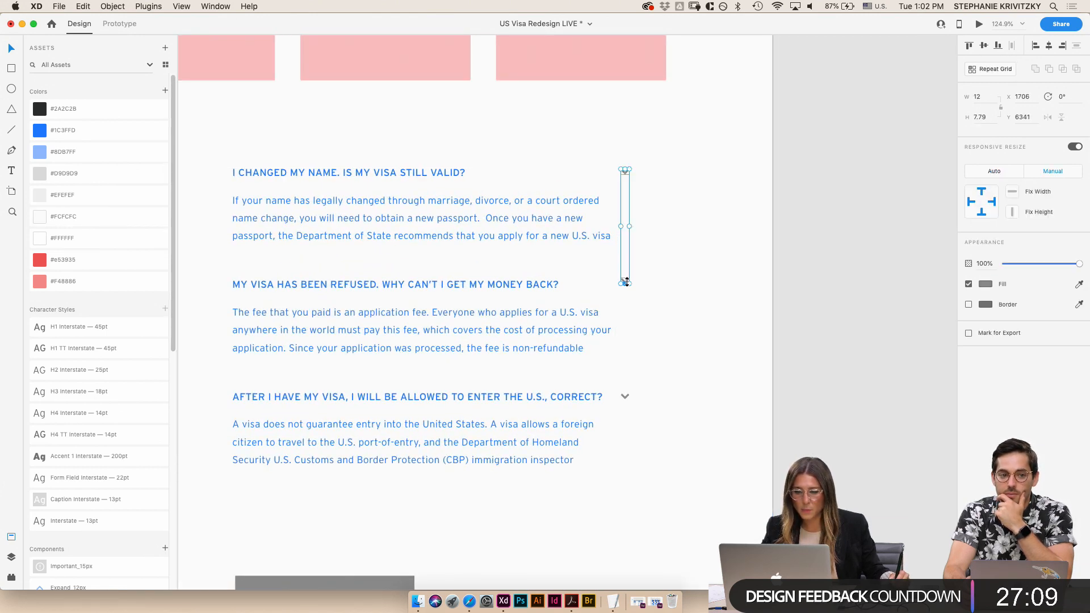
pyautogui.keyDown('shift'); pyautogui.click(626, 397); pyautogui.keyUp('shift')
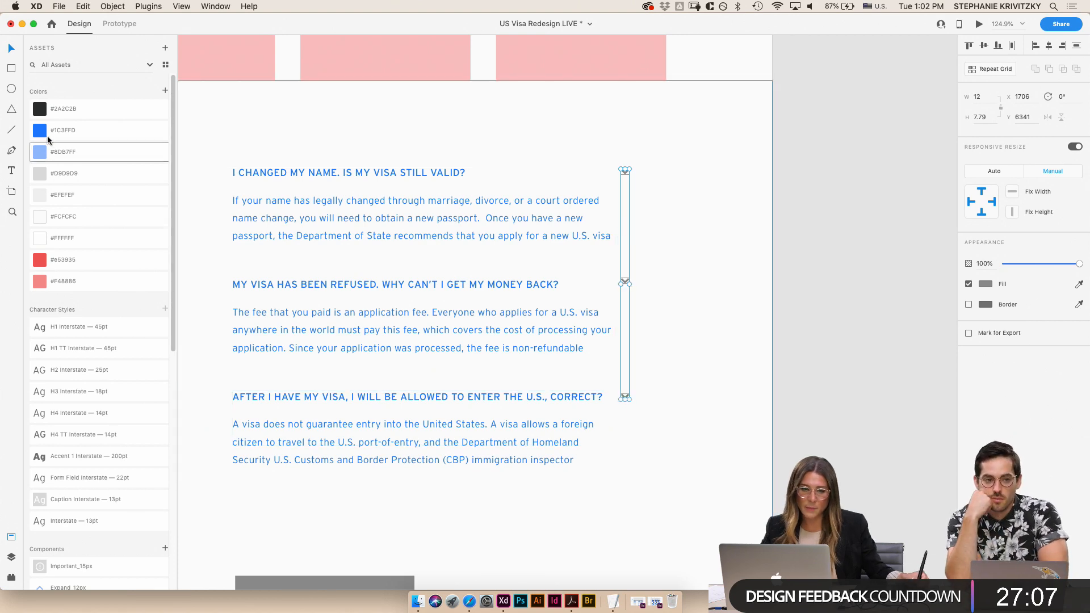
pyautogui.scroll(-6, 568, 241)
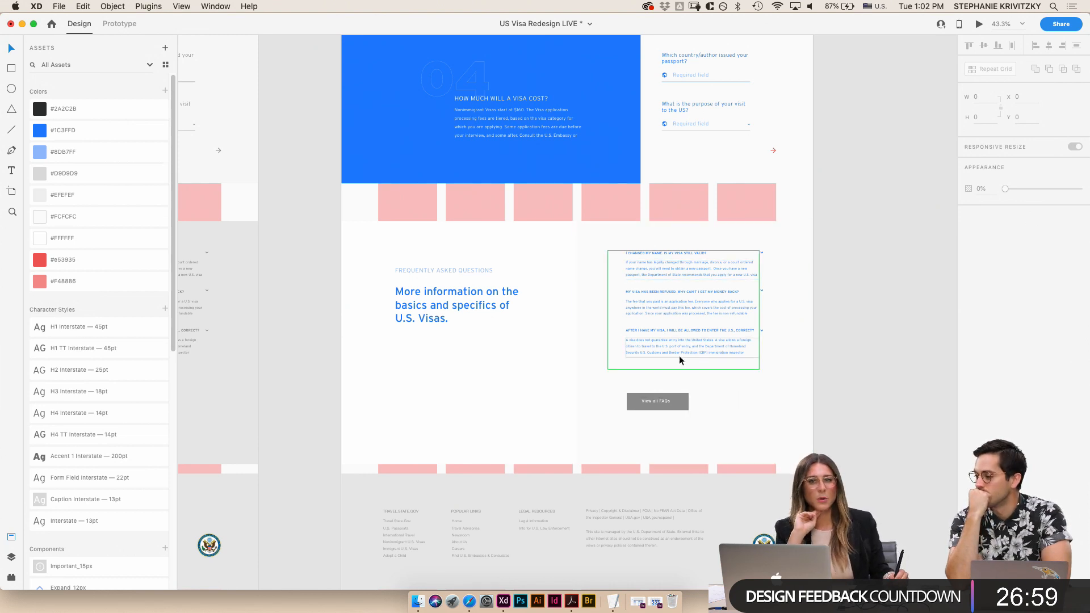
# - Fill the "View all FAQs" button group with red #E53935
pyautogui.click(684, 404)
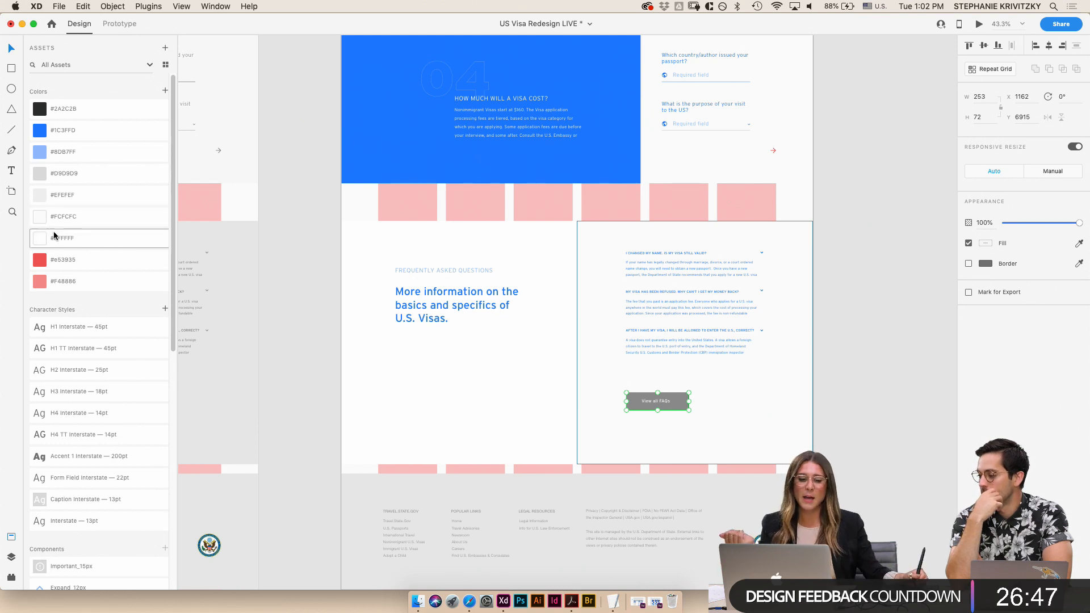
pyautogui.click(55, 262)
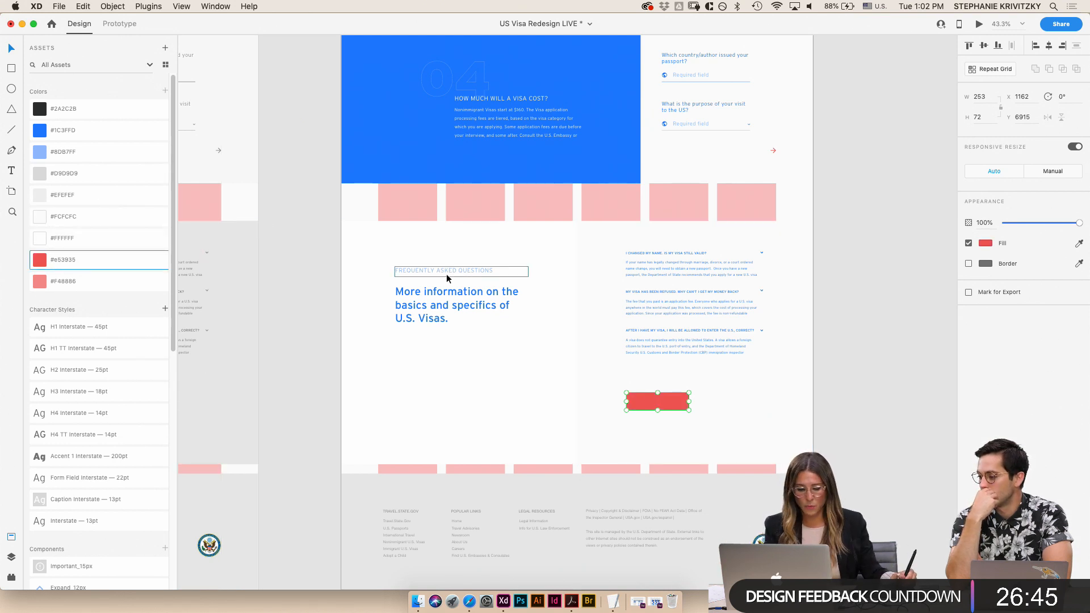
# - Undo the fill on the whole "View all FAQs" group and fill only its gray button rectangle with #E53935
pyautogui.press('super+z')
pyautogui.scroll(5, 700, 423)
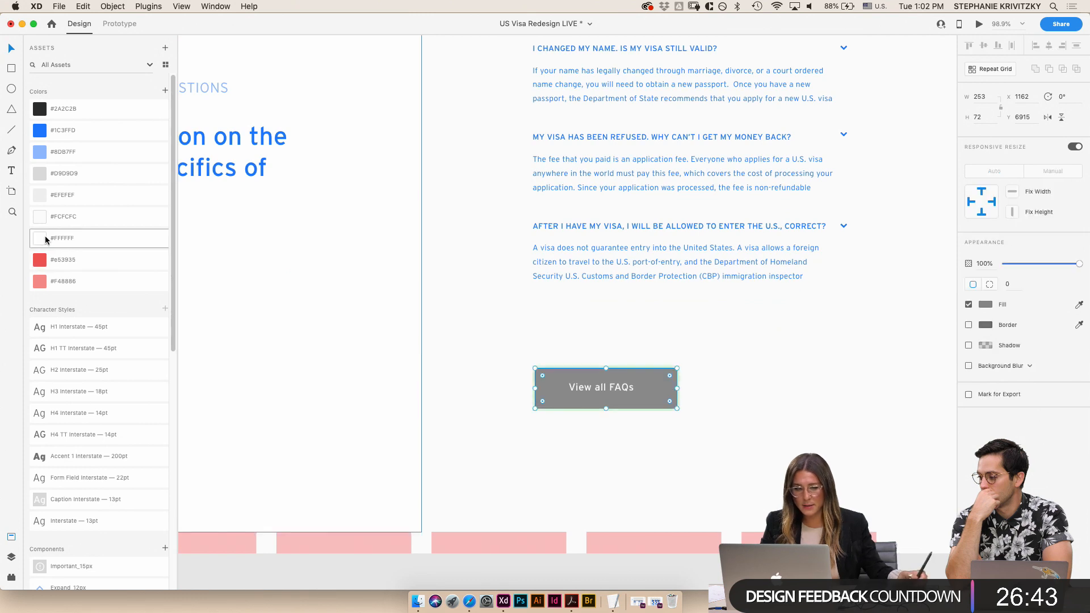
pyautogui.click(55, 260)
pyautogui.click(430, 329)
pyautogui.scroll(-5, 429, 318)
pyautogui.click(761, 333)
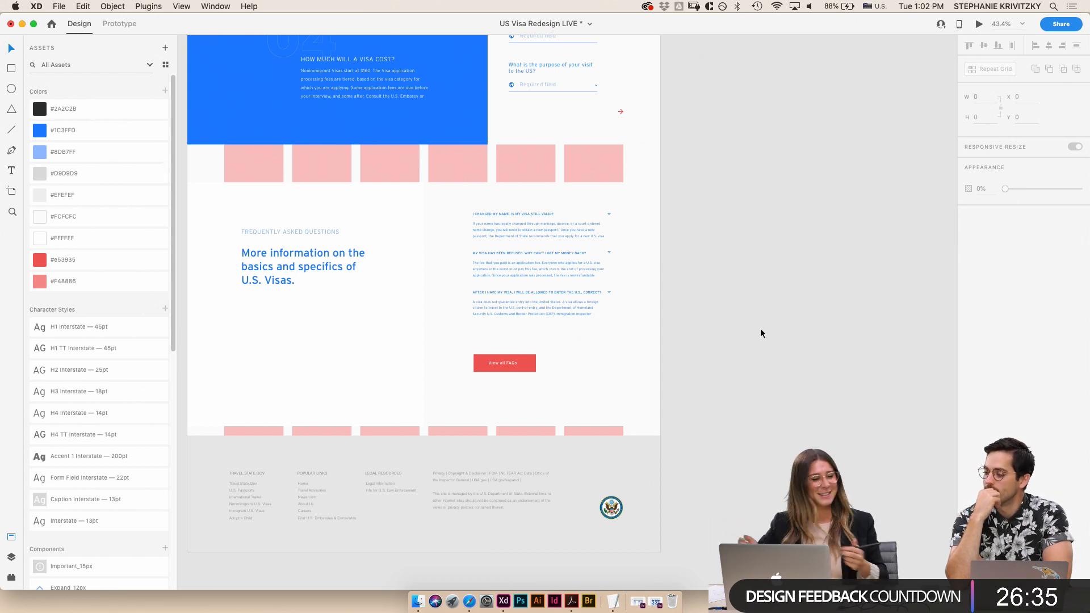
# - Fill the background panel behind the FAQ question list with #FFFFFF
pyautogui.click(461, 225)
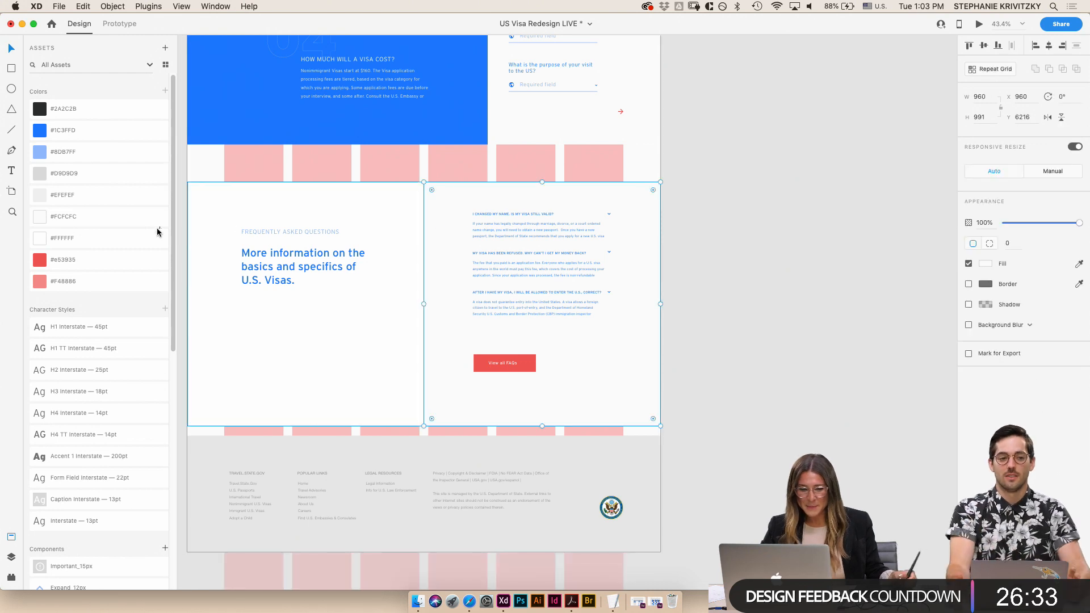
pyautogui.click(54, 239)
pyautogui.click(775, 290)
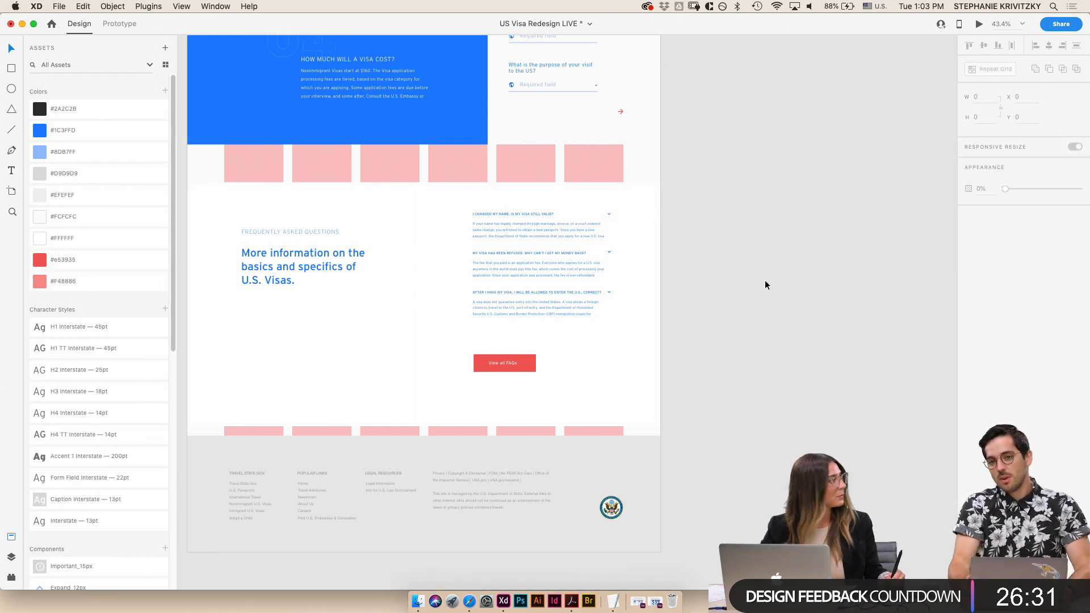
# - Color the two X icons in the section 03 photo requirements list light red, #F48886
pyautogui.scroll(10, 744, 369)
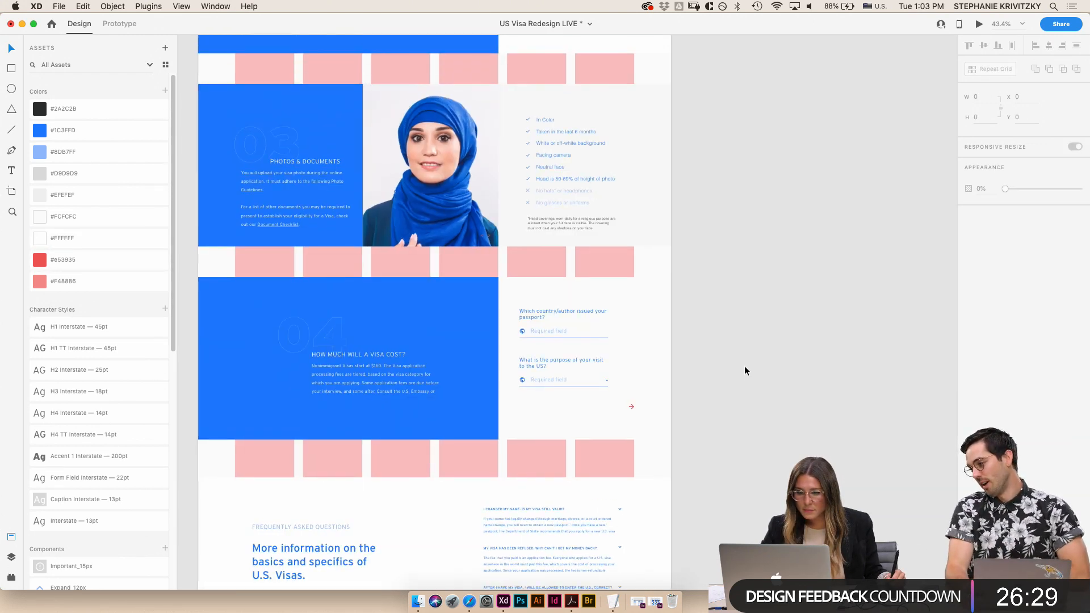
pyautogui.scroll(10, 651, 243)
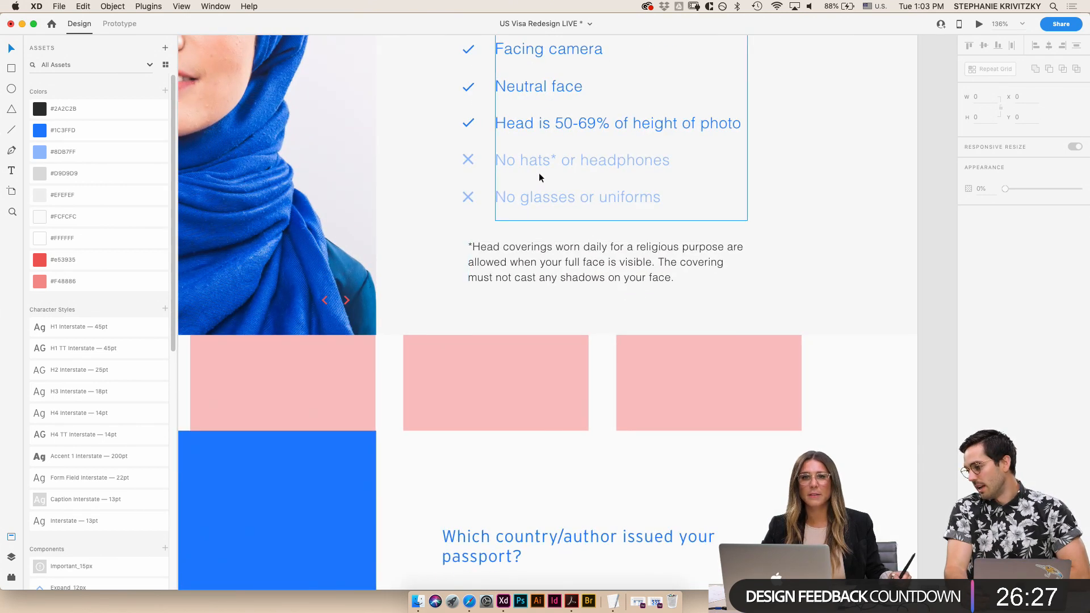
pyautogui.click(504, 229)
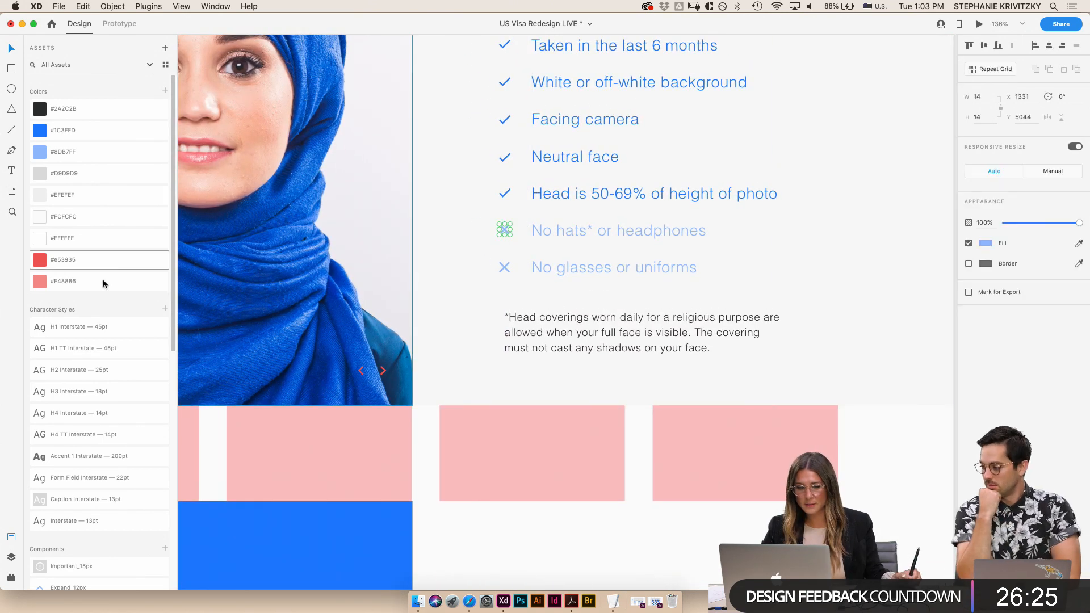
pyautogui.click(505, 267)
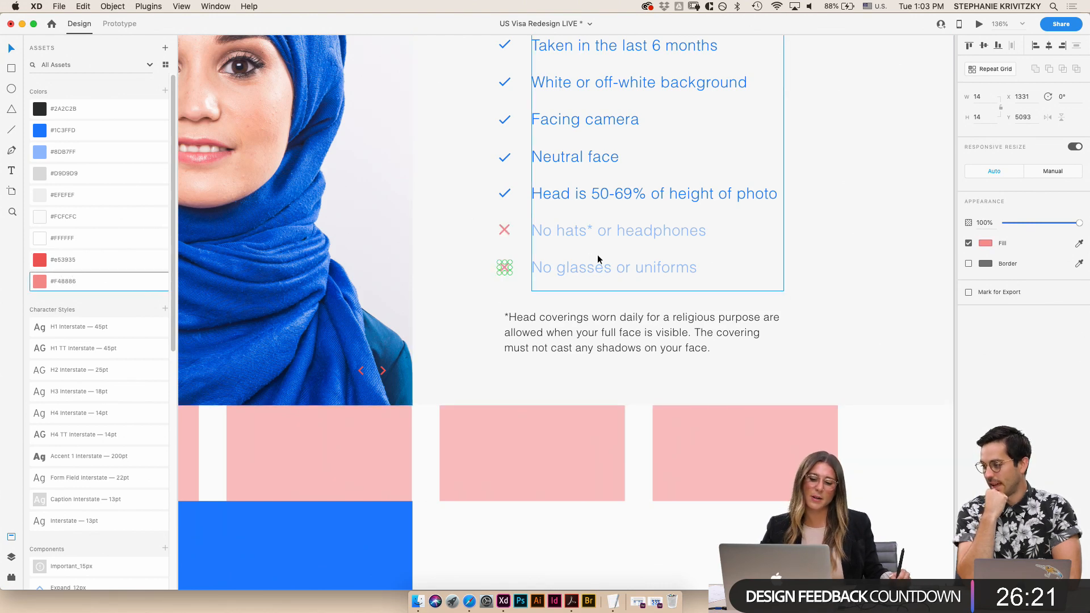
# - Color the "No hats* or headphones" and "No glasses or uniforms" text lines light red, #F48886
pyautogui.doubleClick(578, 229)
pyautogui.click(578, 230)
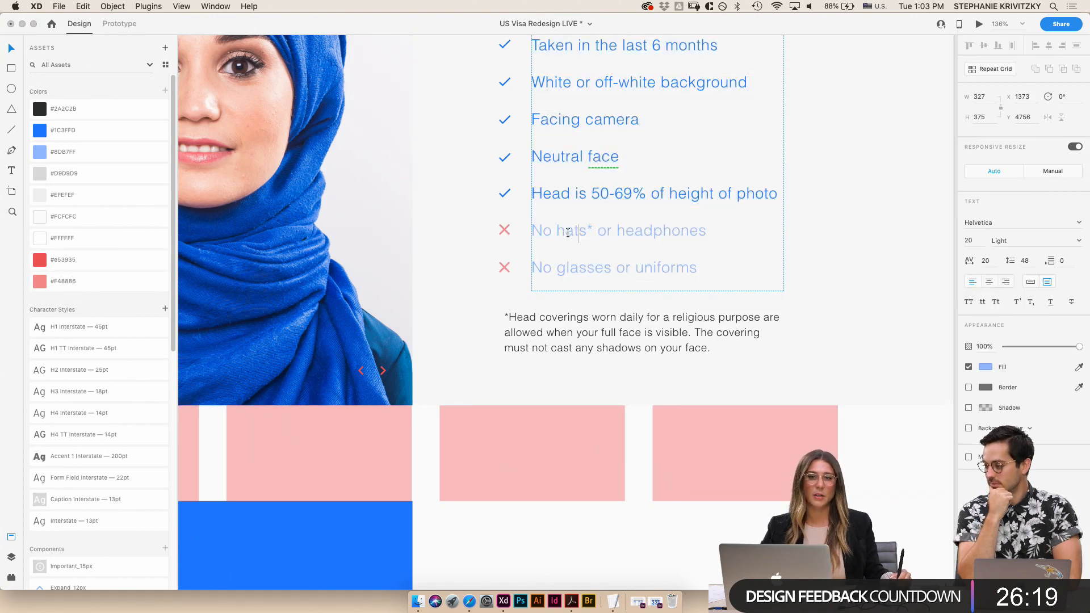
pyautogui.moveTo(710, 270); pyautogui.dragTo(540, 235)
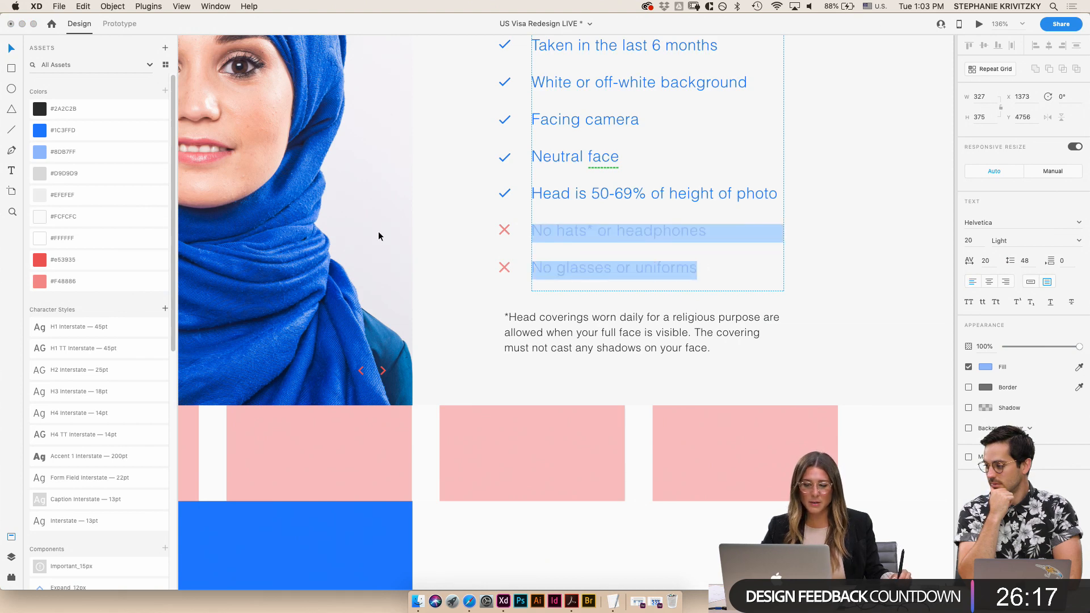
pyautogui.click(42, 283)
pyautogui.click(452, 238)
pyautogui.scroll(-4, 469, 267)
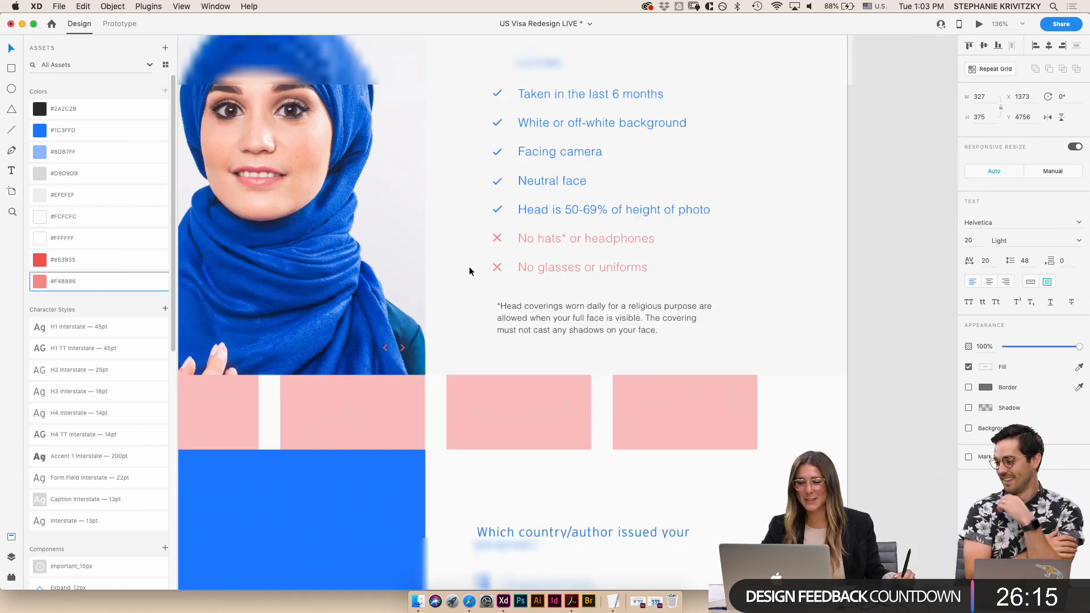
pyautogui.click(826, 283)
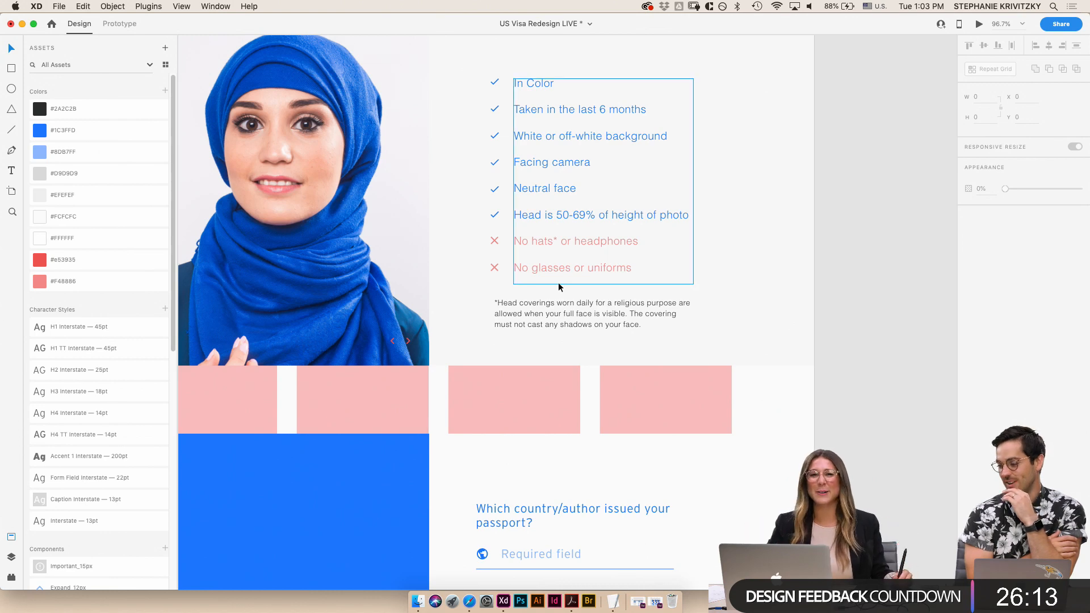
# - Review the recolored page from section 03 through the FAQ and footer, and compare it with the grayscale artboards
pyautogui.scroll(-5, 569, 356)
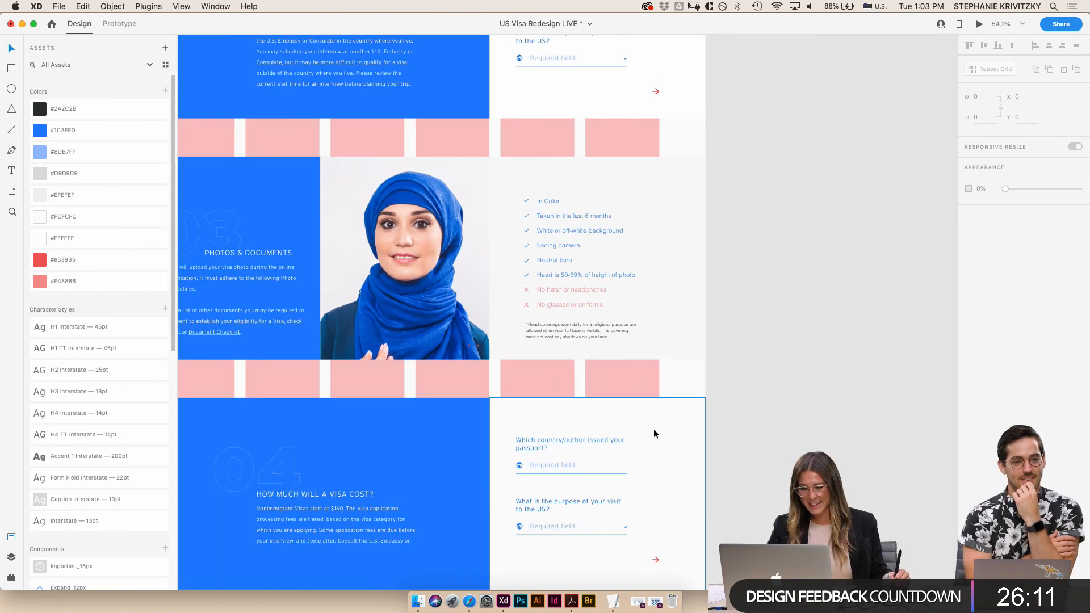
pyautogui.scroll(-5, 648, 419)
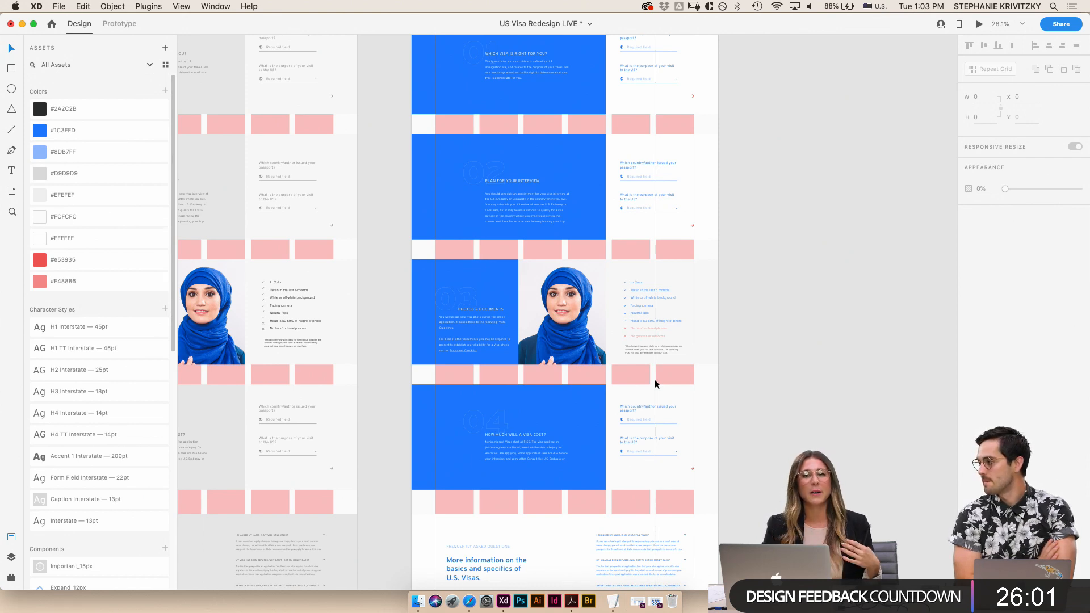
pyautogui.scroll(-5, 791, 389)
pyautogui.scroll(5, 643, 421)
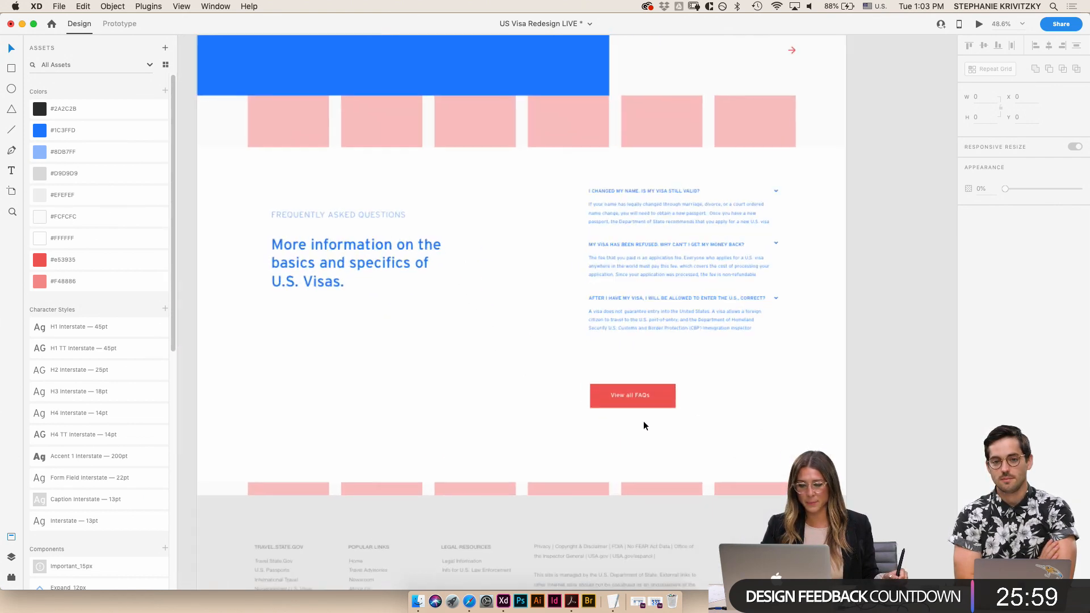
pyautogui.scroll(2, 664, 380)
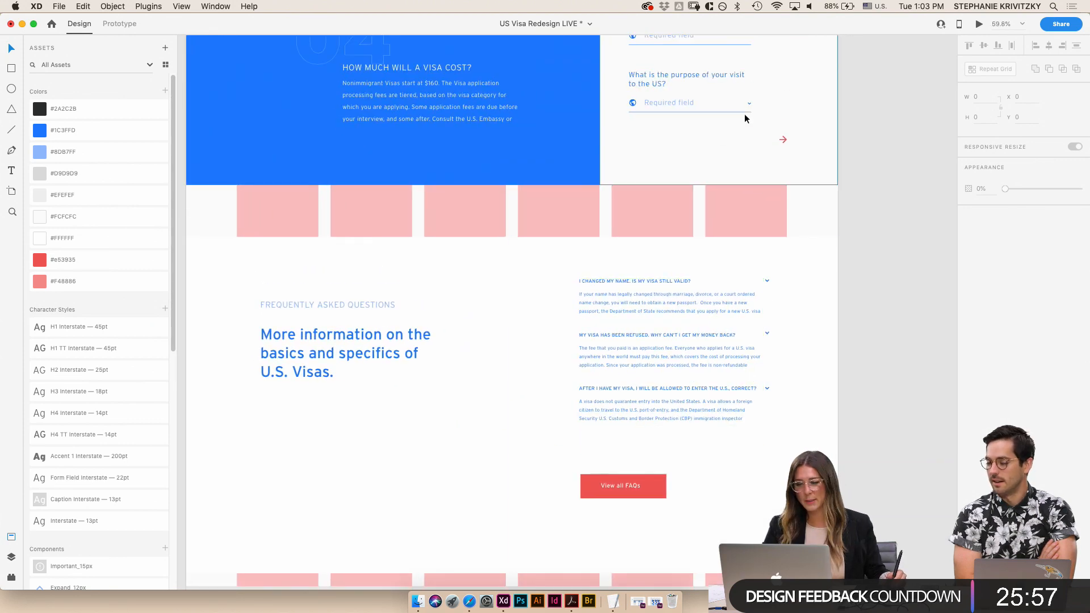
pyautogui.scroll(-10, 884, 337)
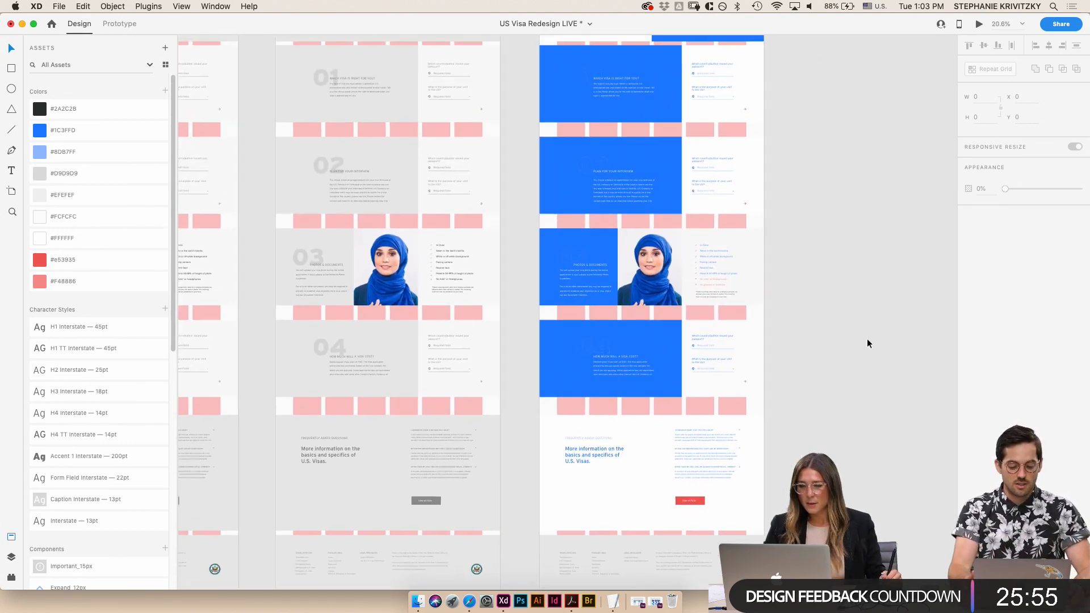
pyautogui.scroll(2, 865, 336)
pyautogui.scroll(2, 860, 322)
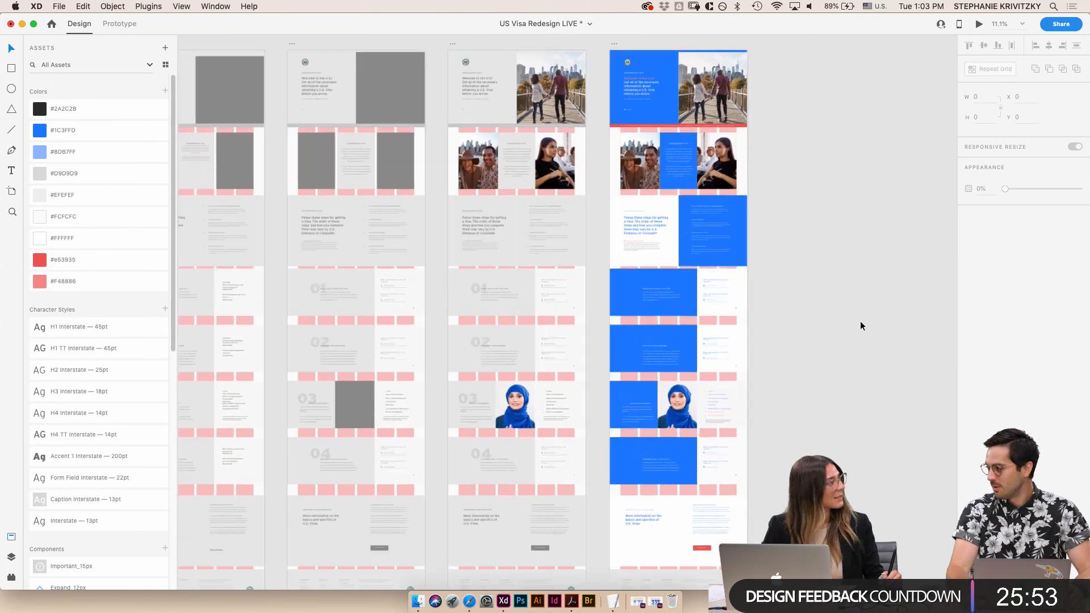
# - Show the layers list and duplicate the "Nonimm Visa Landing 07. Color" artboard, placing the copy to its right
pyautogui.click(718, 113)
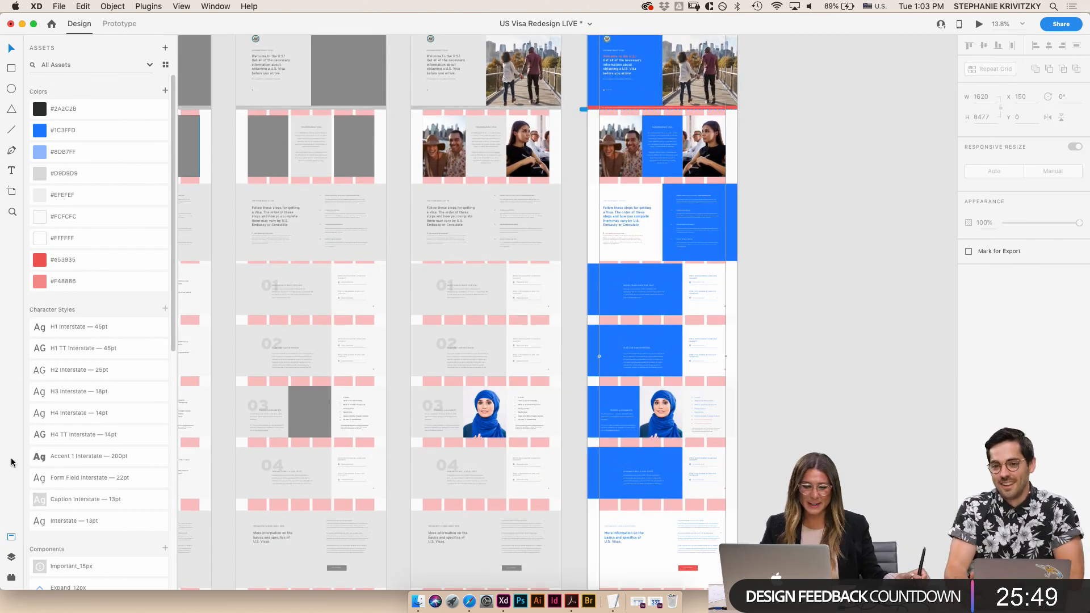
pyautogui.click(12, 557)
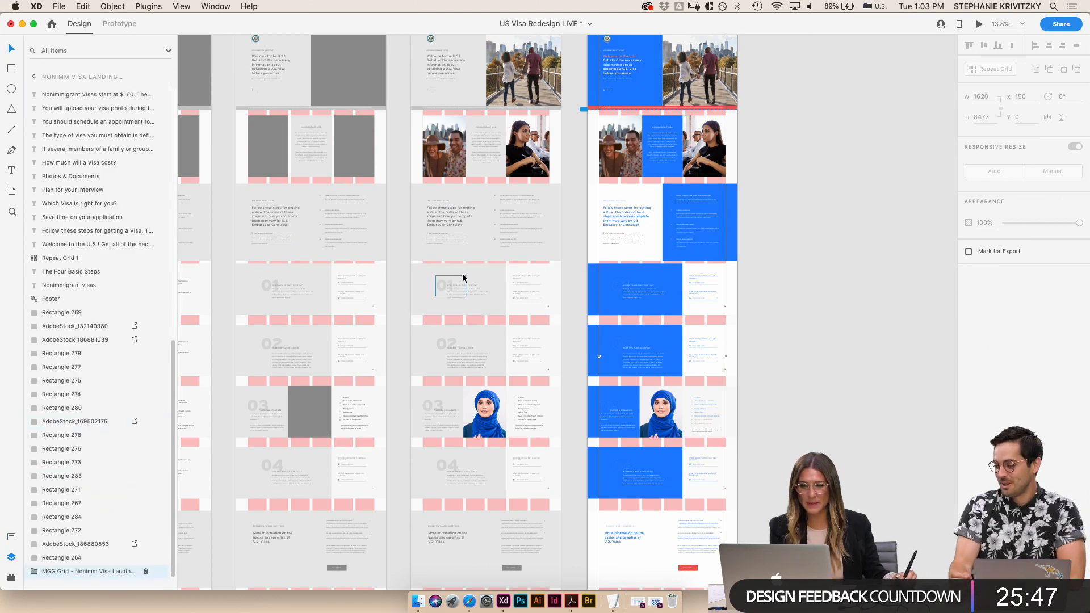
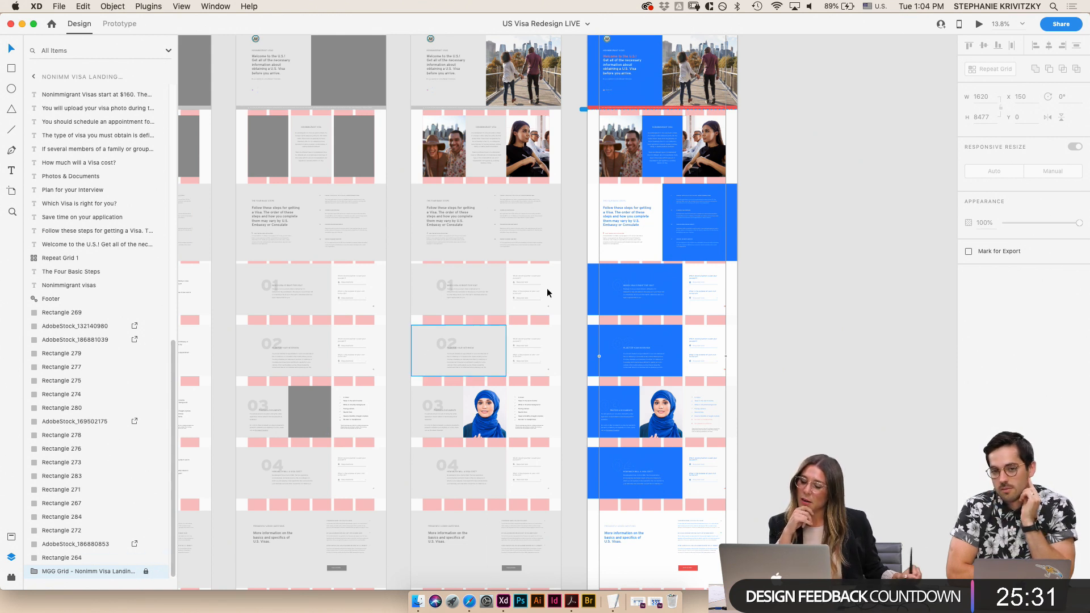
pyautogui.scroll(2, 783, 229)
pyautogui.hscroll(3, 783, 230)
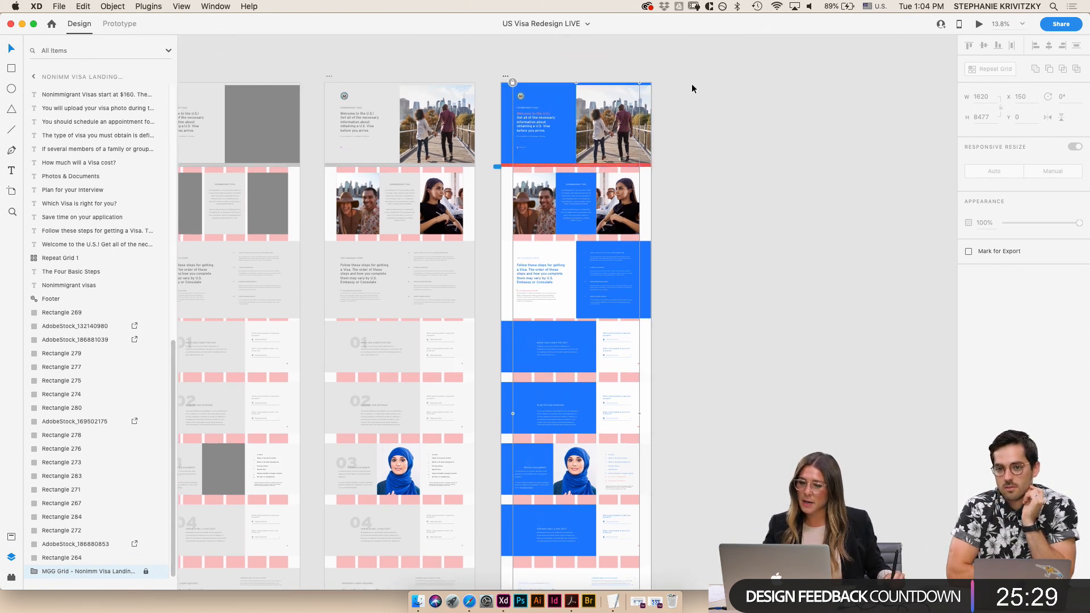
pyautogui.click(692, 85)
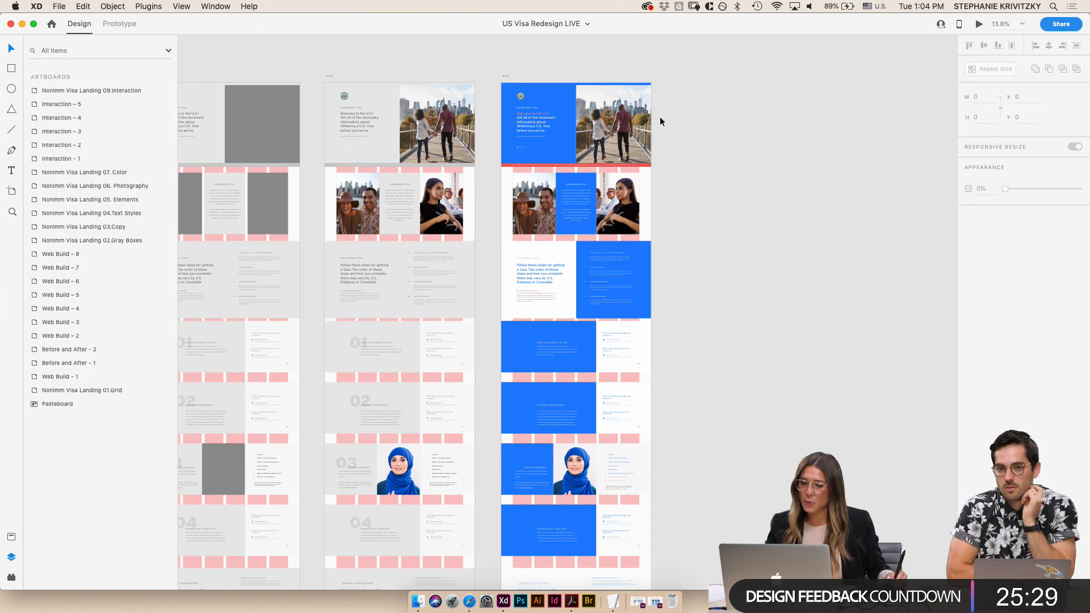
pyautogui.click(505, 81)
pyautogui.scroll(2, 488, 77)
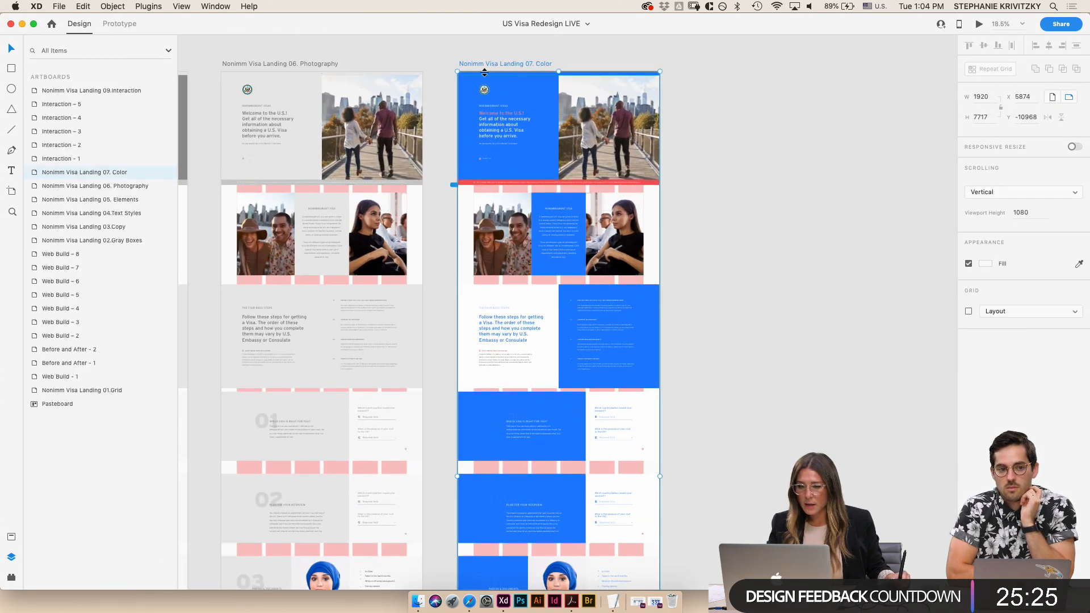
pyautogui.moveTo(468, 63); pyautogui.dragTo(745, 61)
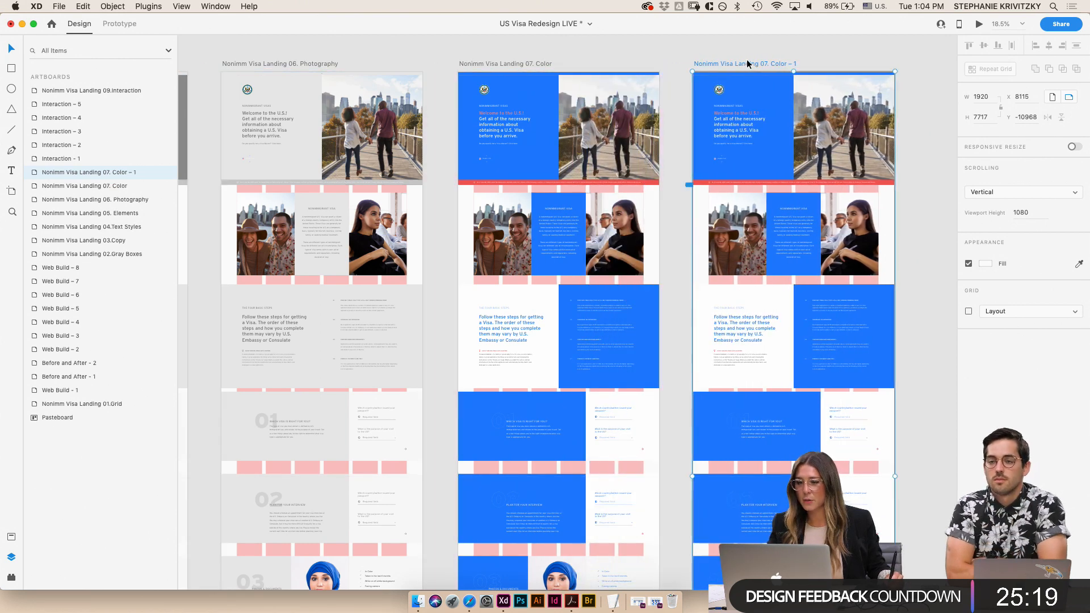
# - Rename the duplicated artboard "Nonimm Visa Landing 08. Spacing"
pyautogui.doubleClick(748, 63)
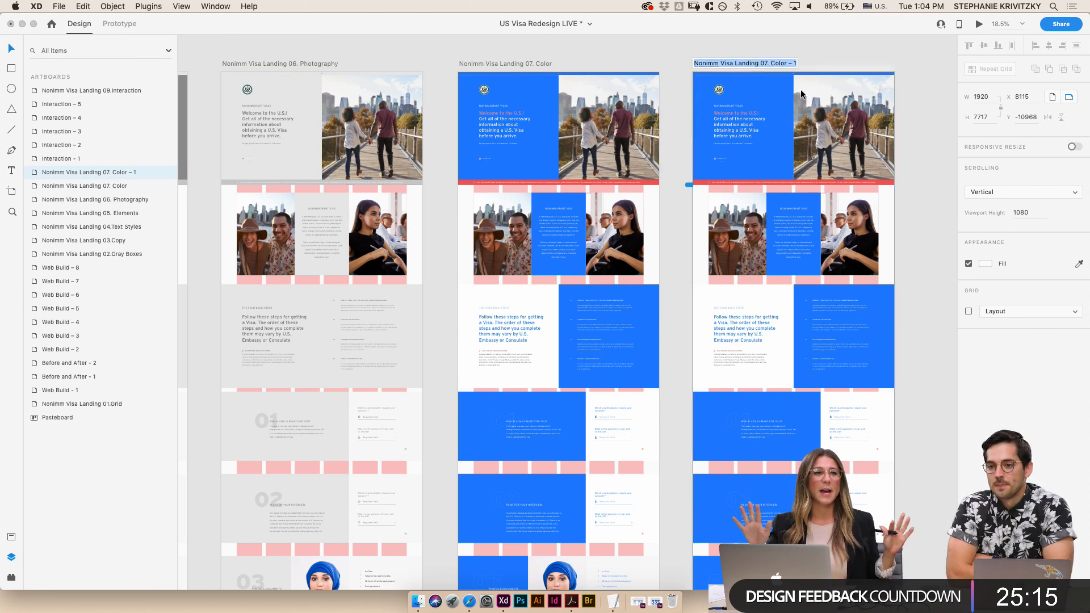
pyautogui.click(767, 61)
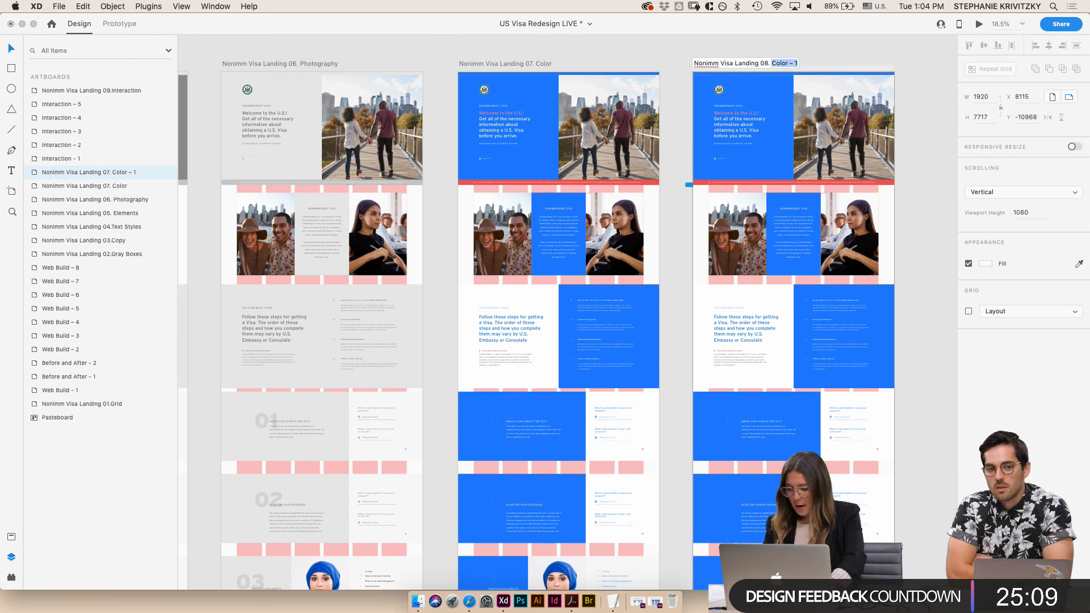
pyautogui.press('Return')
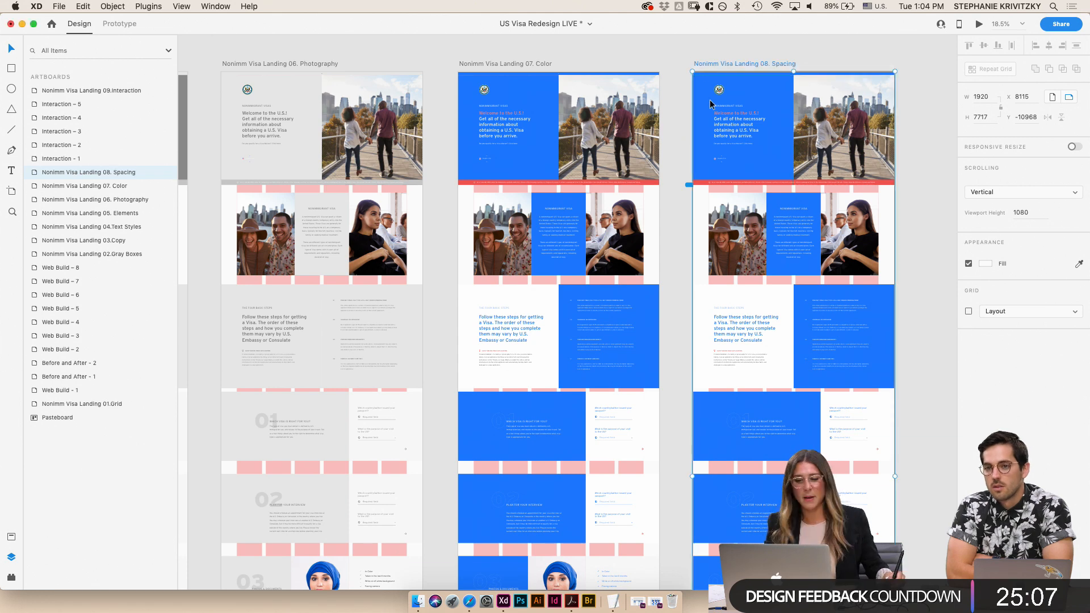
# - Examine the spacing between the sections of the Spacing artboard, from the hero down to section 02
pyautogui.click(730, 165)
pyautogui.scroll(-3, 781, 200)
pyautogui.scroll(5, 727, 310)
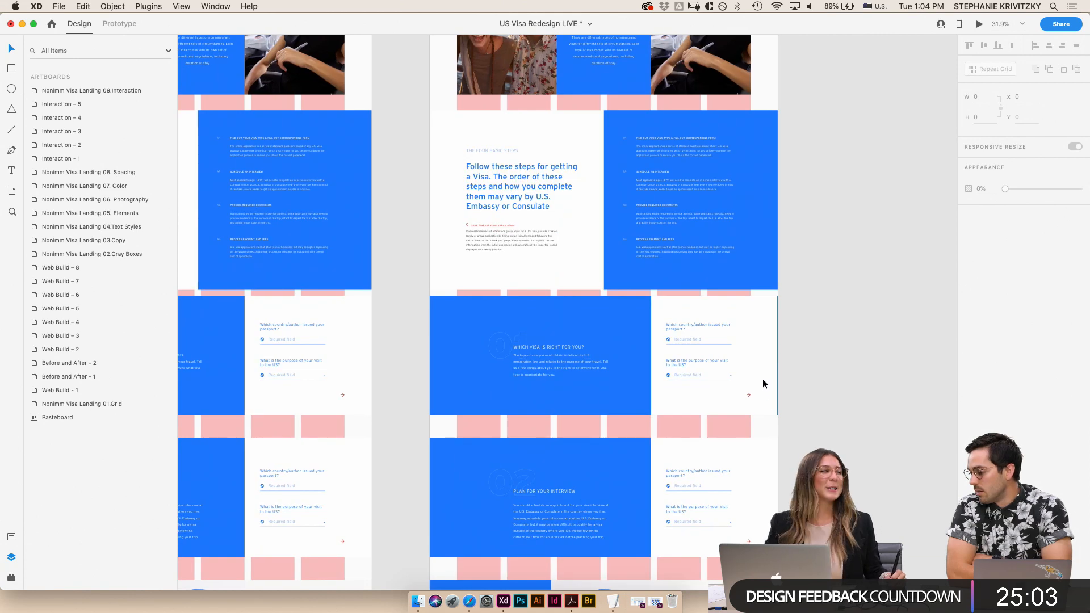
pyautogui.scroll(-1, 738, 376)
pyautogui.hscroll(-1, 736, 399)
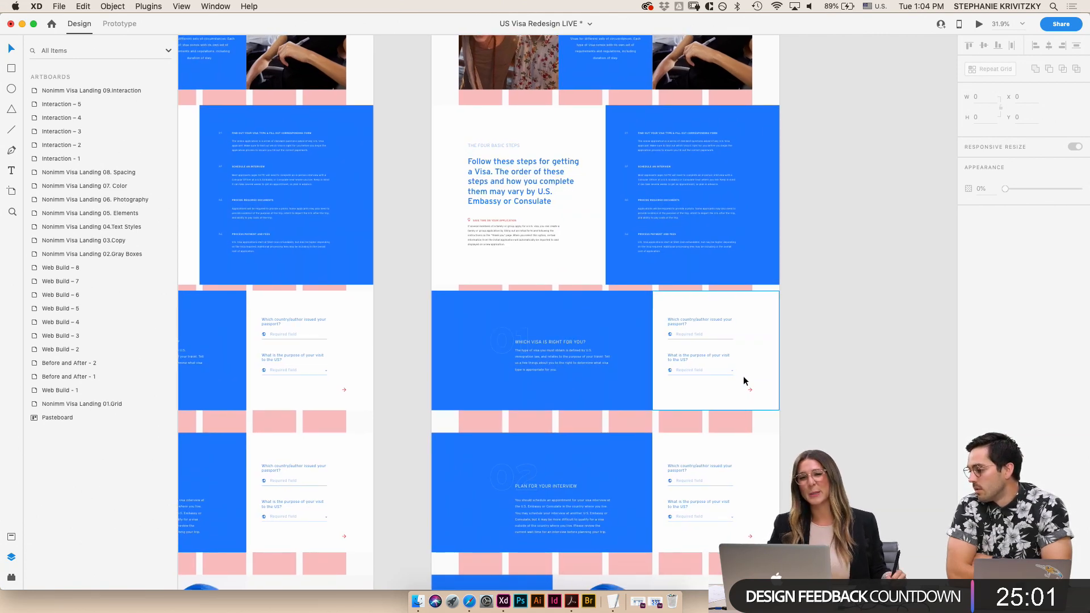
pyautogui.scroll(10, 721, 316)
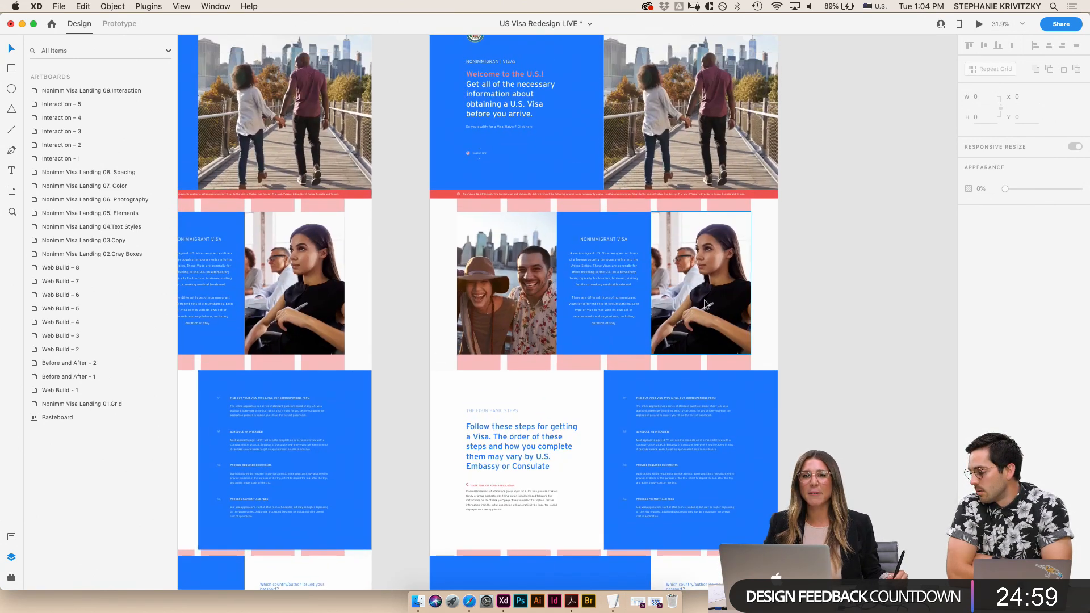
pyautogui.scroll(5, 512, 125)
# - Shorten the "Welcome to the U.S.!" hero headline's text box to a height of 229 and convert it to point text
pyautogui.click(520, 148)
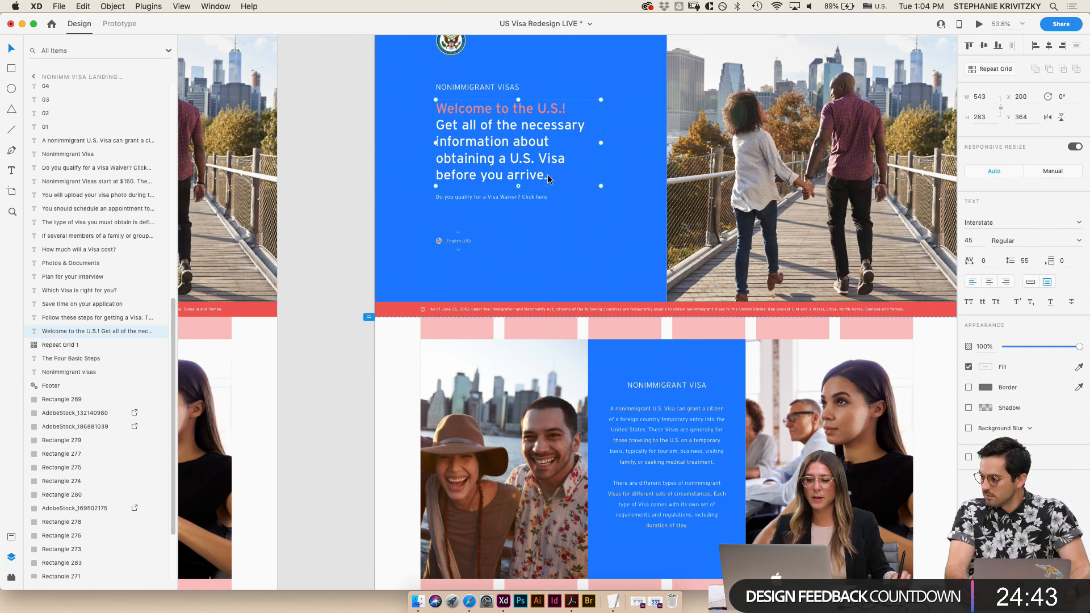
pyautogui.moveTo(520, 186); pyautogui.dragTo(520, 177)
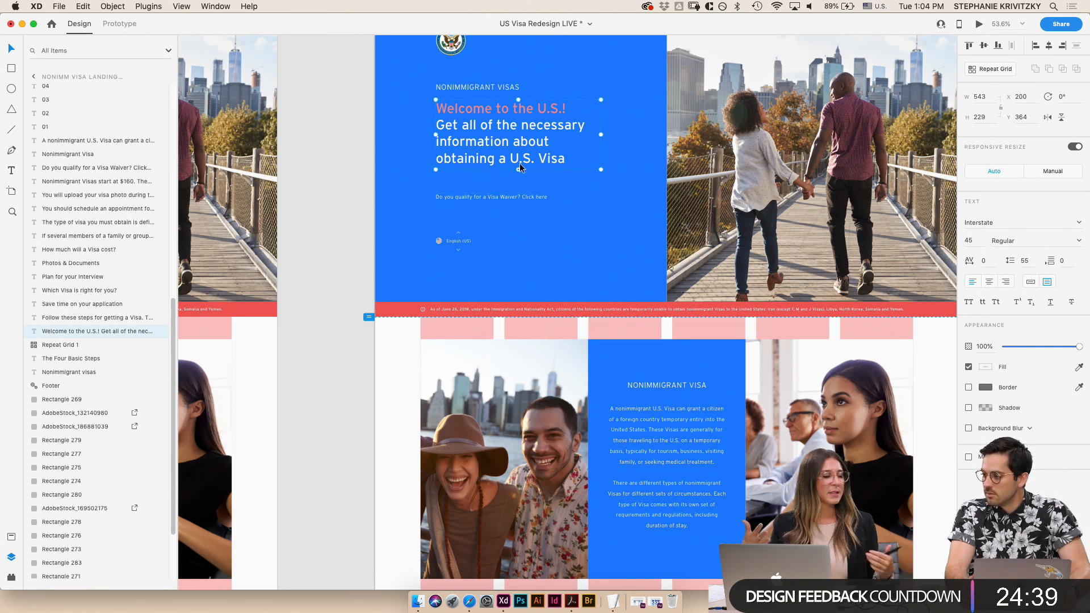
pyautogui.click(1032, 282)
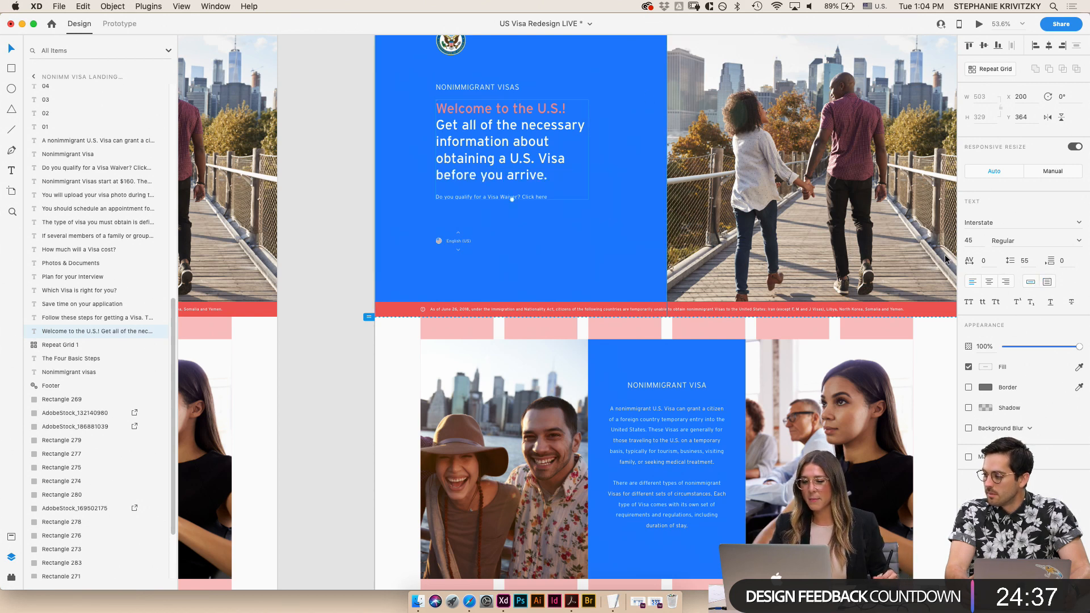
# - Append the filler text "abdbdsfjhadbfjbhabfajhb" after "before you arrive." in the hero headline
pyautogui.doubleClick(548, 181)
pyautogui.click(548, 180)
pyautogui.write('abdbdsfjhadbfjbhabfajhb')
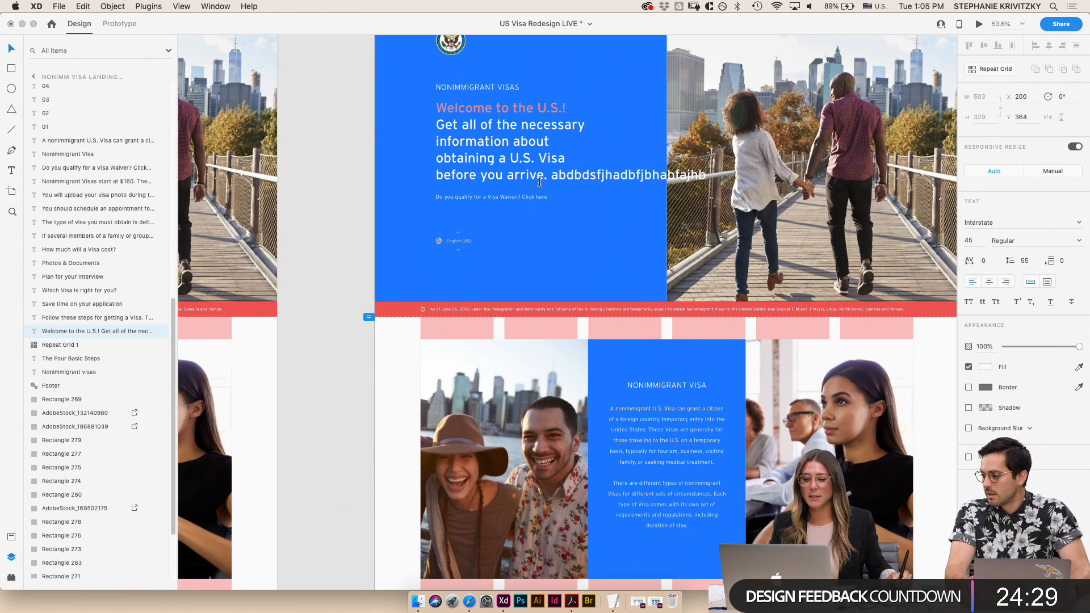
# - Remove the filler text from the hero headline, undo its conversion to point text, and set its area text box to a height of 293
pyautogui.doubleClick(552, 170)
pyautogui.press('BackSpace')
pyautogui.press('Escape')
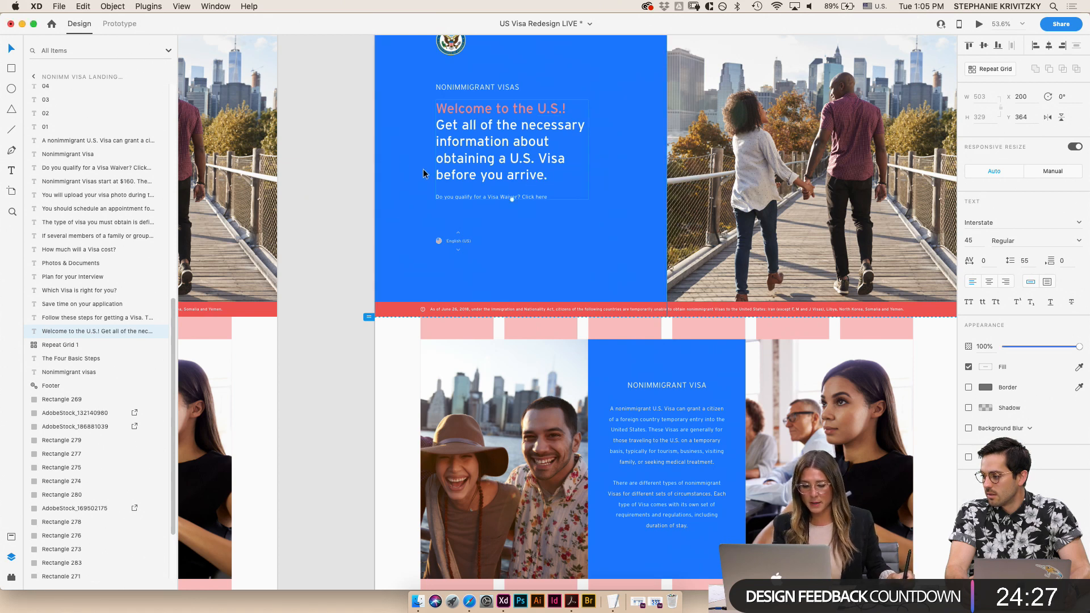
pyautogui.press('super+z')
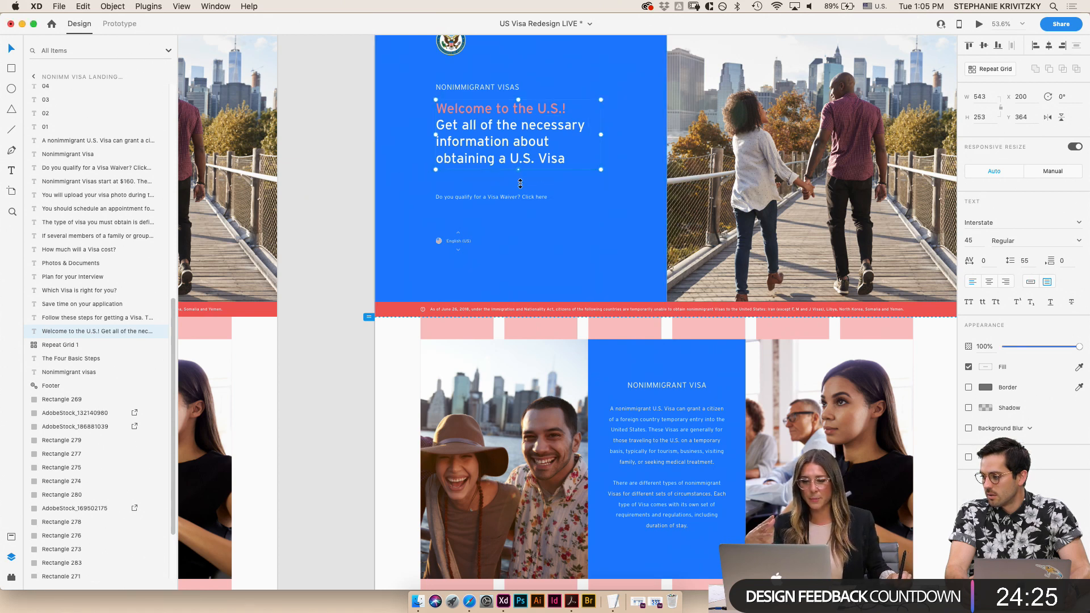
pyautogui.moveTo(520, 183); pyautogui.dragTo(518, 196)
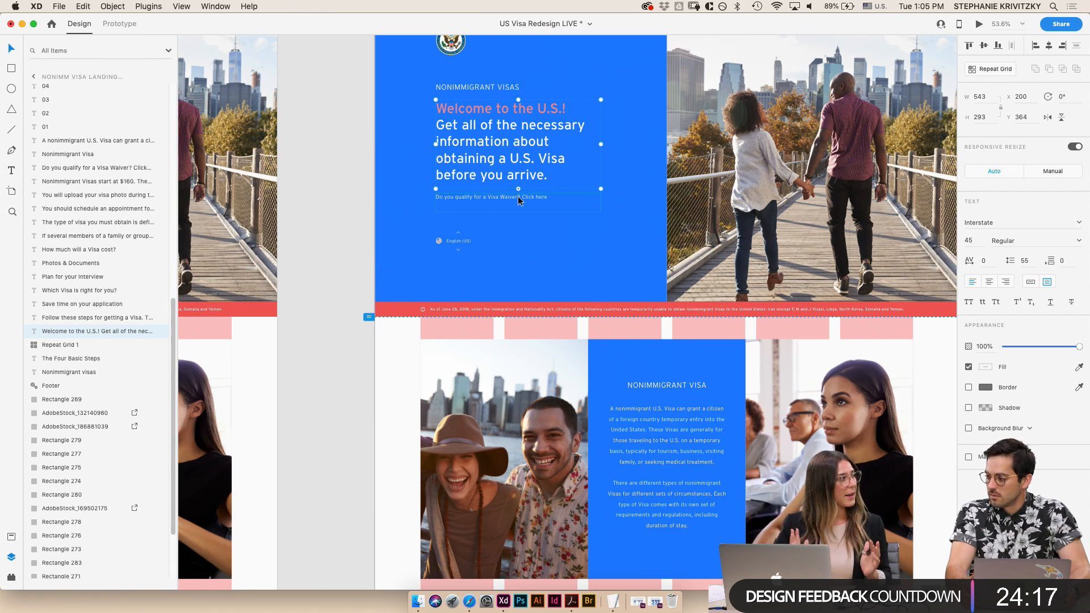
pyautogui.click(322, 165)
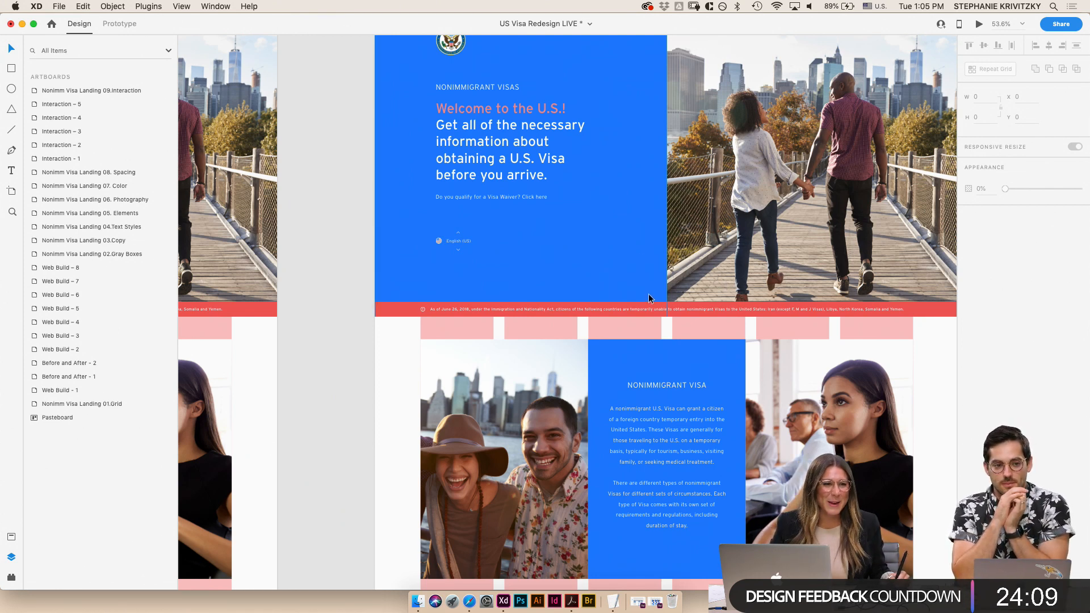
# - Delete the "Nonimm Visa Landing 08. Spacing" artboard
pyautogui.scroll(-5, 653, 301)
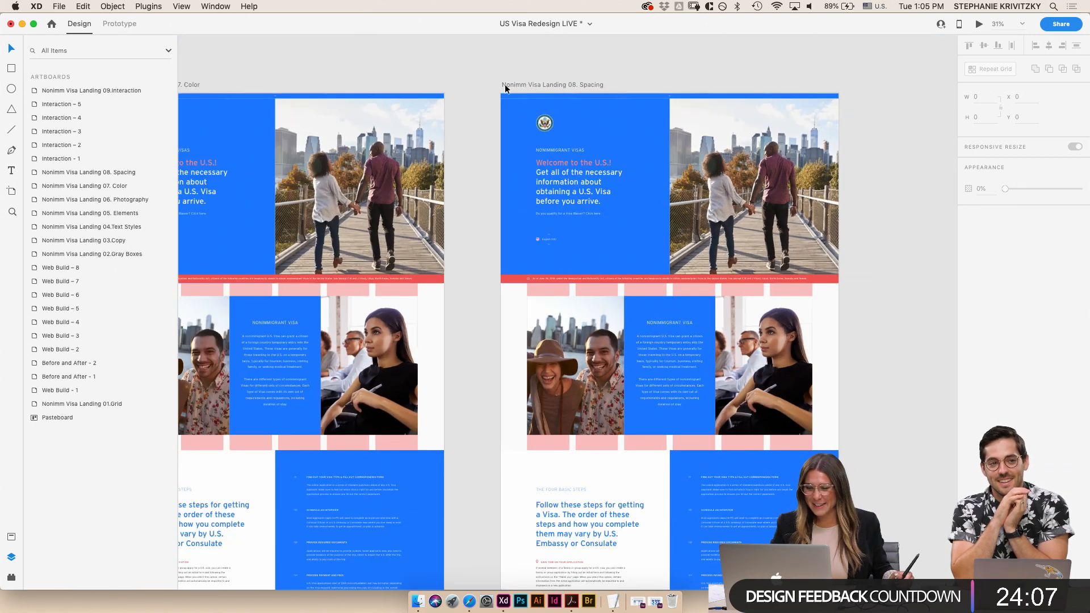
pyautogui.click(518, 87)
pyautogui.press('Delete')
pyautogui.hscroll(-5, 510, 120)
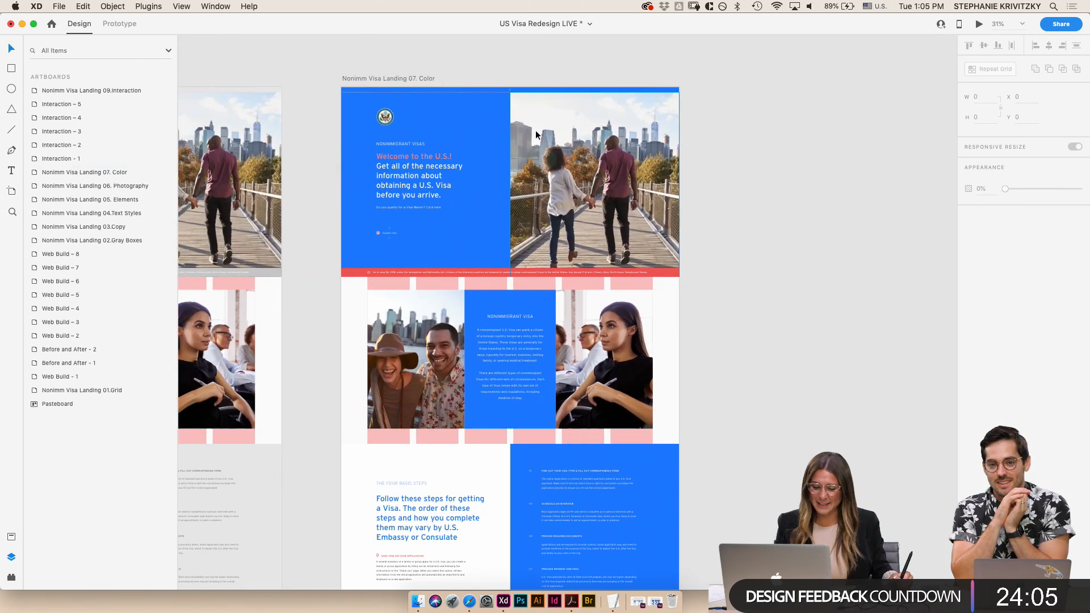
# - Enable the border and disable the fill on the "View all FAQs" button's rectangle in the Color artboard's Frequently Asked Questions section
pyautogui.scroll(-6, 546, 241)
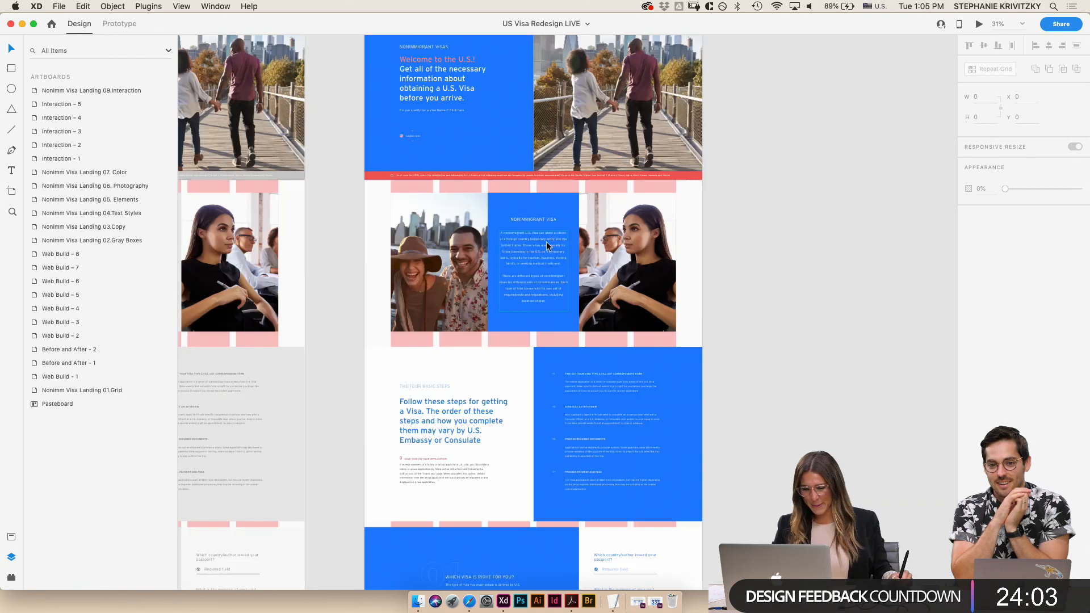
pyautogui.scroll(-5, 549, 248)
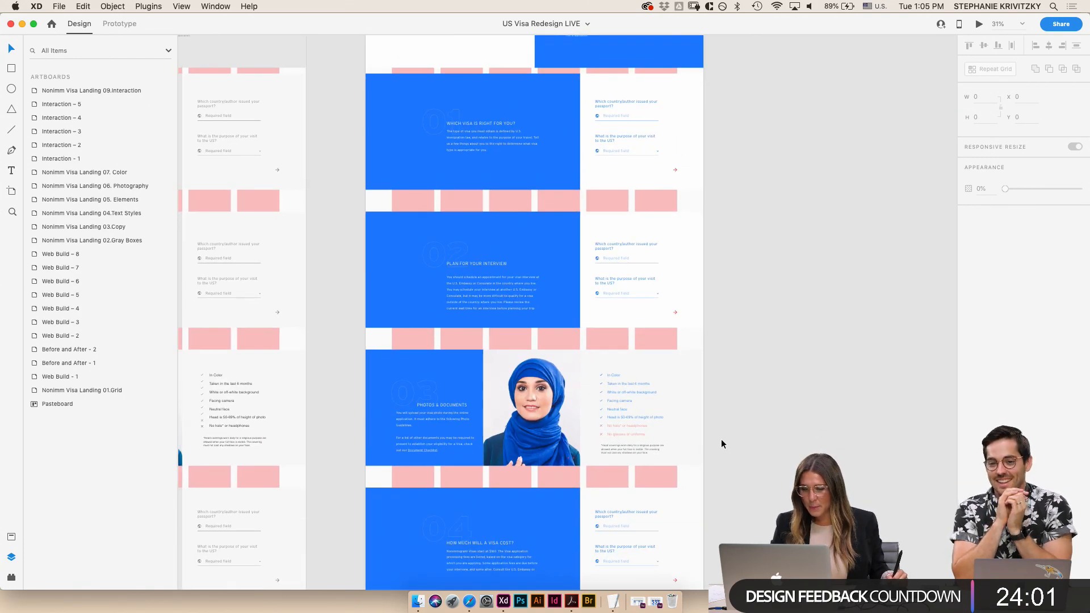
pyautogui.scroll(-8, 718, 434)
pyautogui.scroll(5, 619, 402)
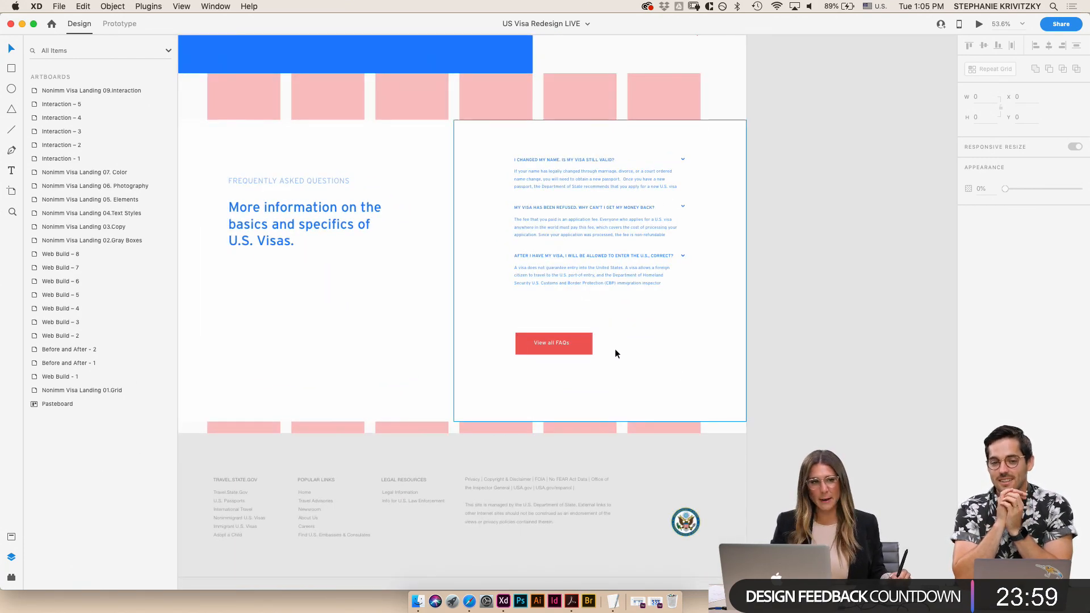
pyautogui.scroll(3, 616, 352)
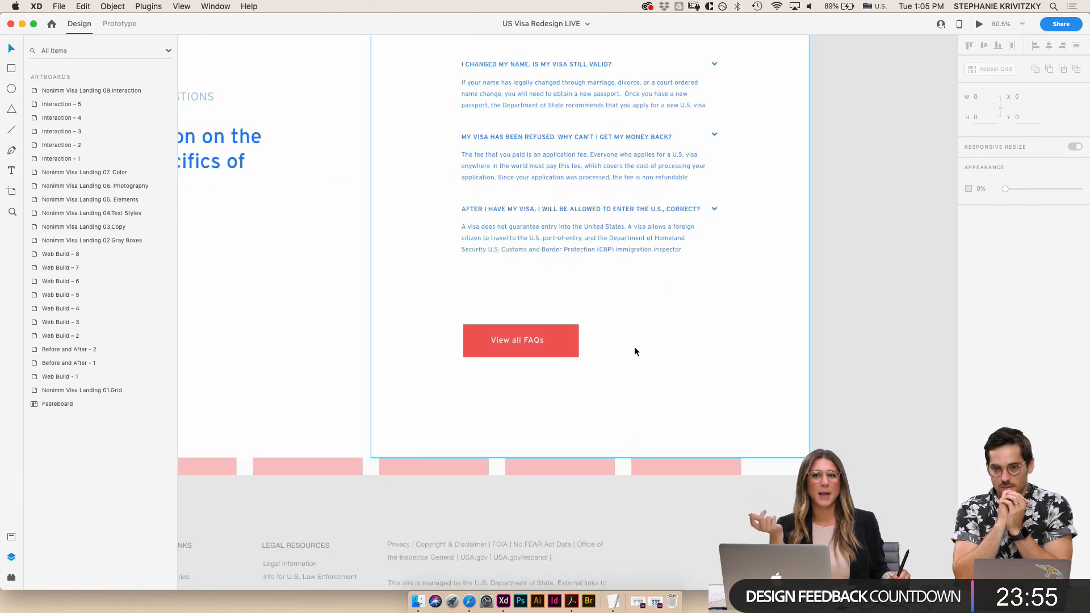
pyautogui.hscroll(-5, 636, 346)
pyautogui.scroll(1, 636, 345)
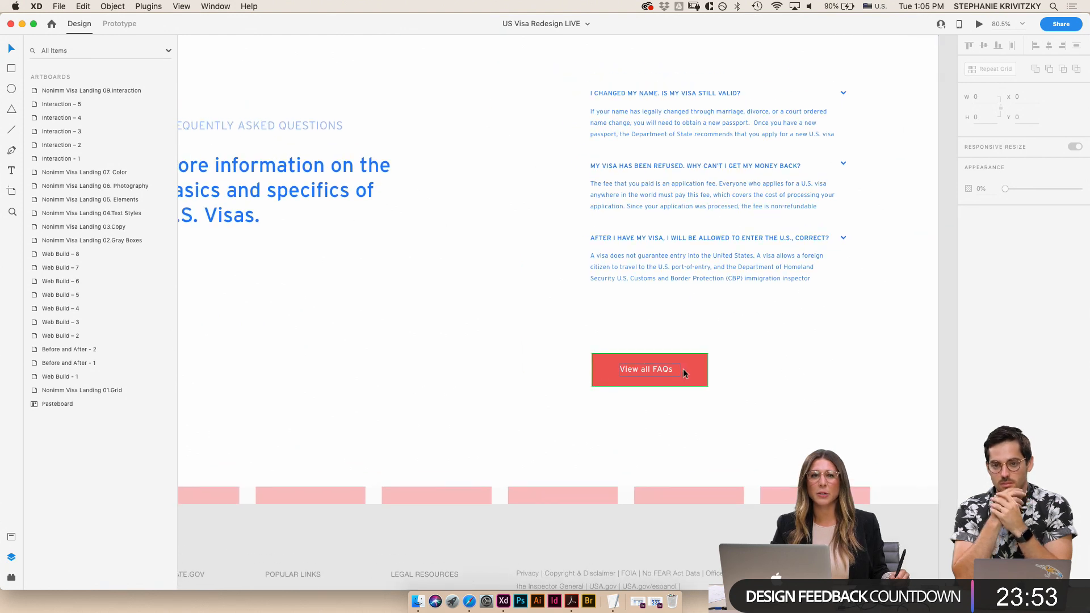
pyautogui.doubleClick(704, 372)
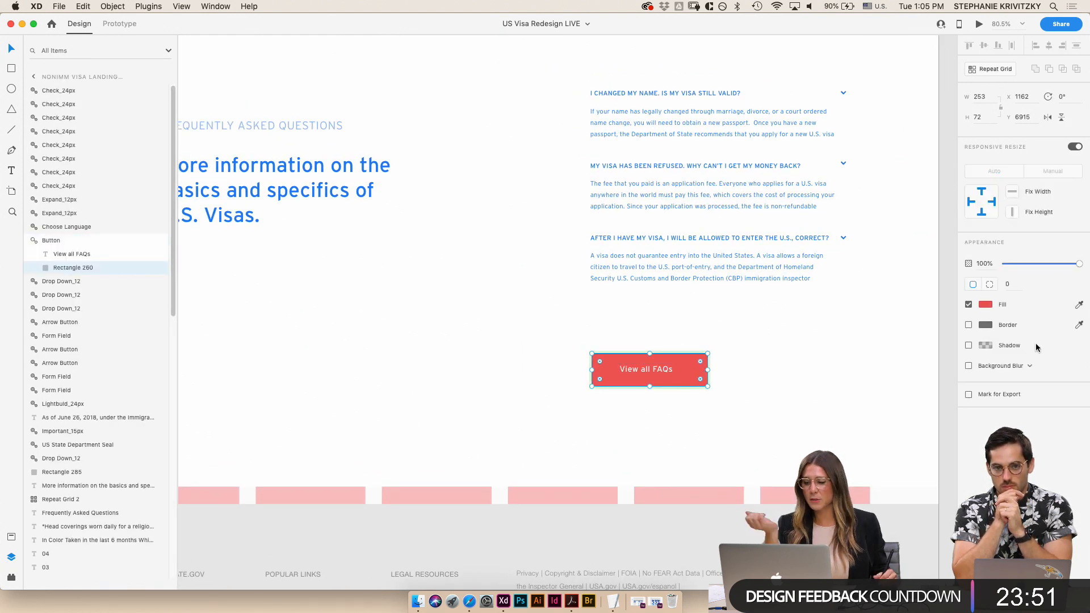
pyautogui.click(969, 325)
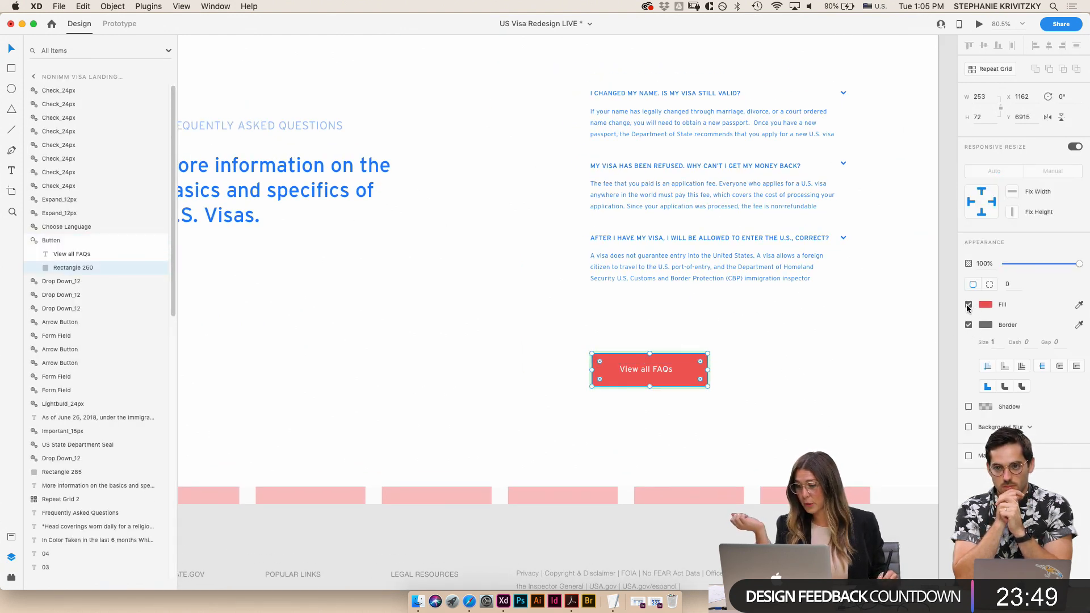
pyautogui.click(969, 305)
# - Colour the "View all FAQs" button text with the saved red #E53935
pyautogui.doubleClick(671, 368)
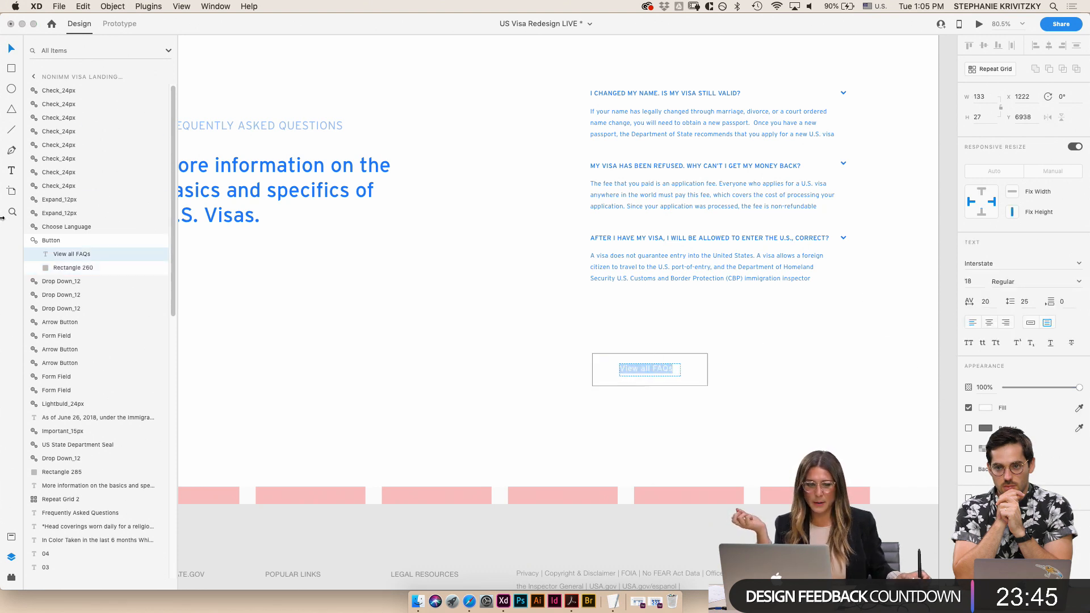
pyautogui.click(11, 536)
pyautogui.click(57, 259)
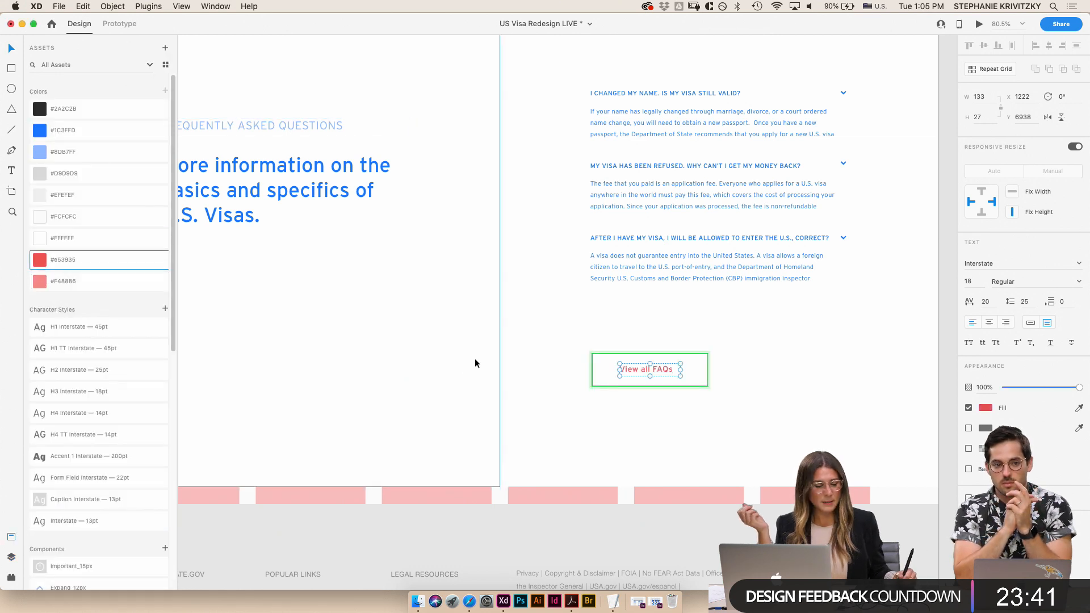
pyautogui.click(599, 369)
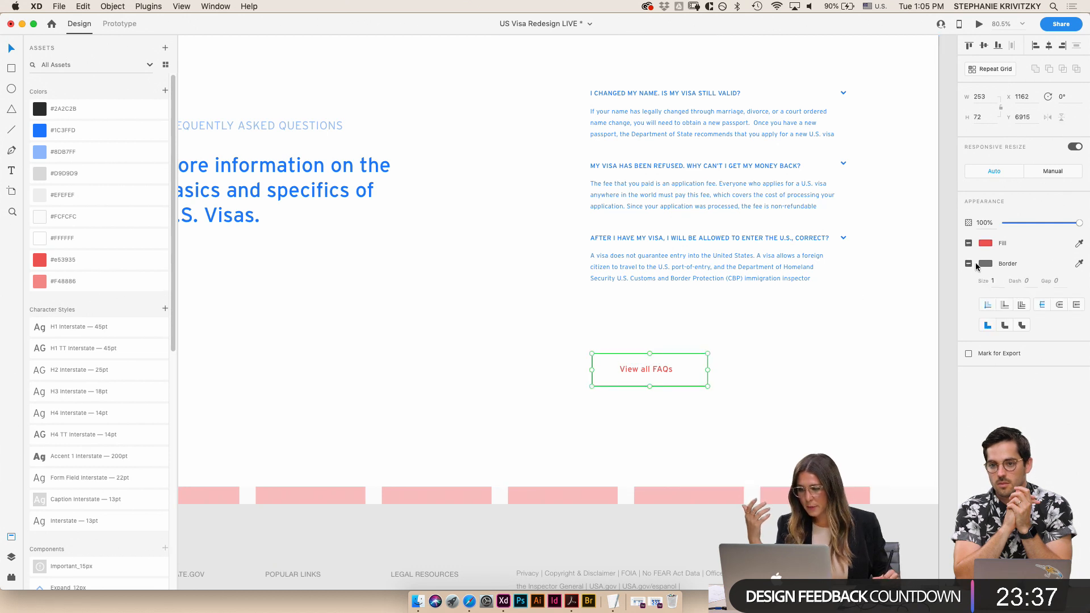
pyautogui.click(967, 243)
pyautogui.click(967, 244)
pyautogui.press('super+z')
pyautogui.press('super+z')
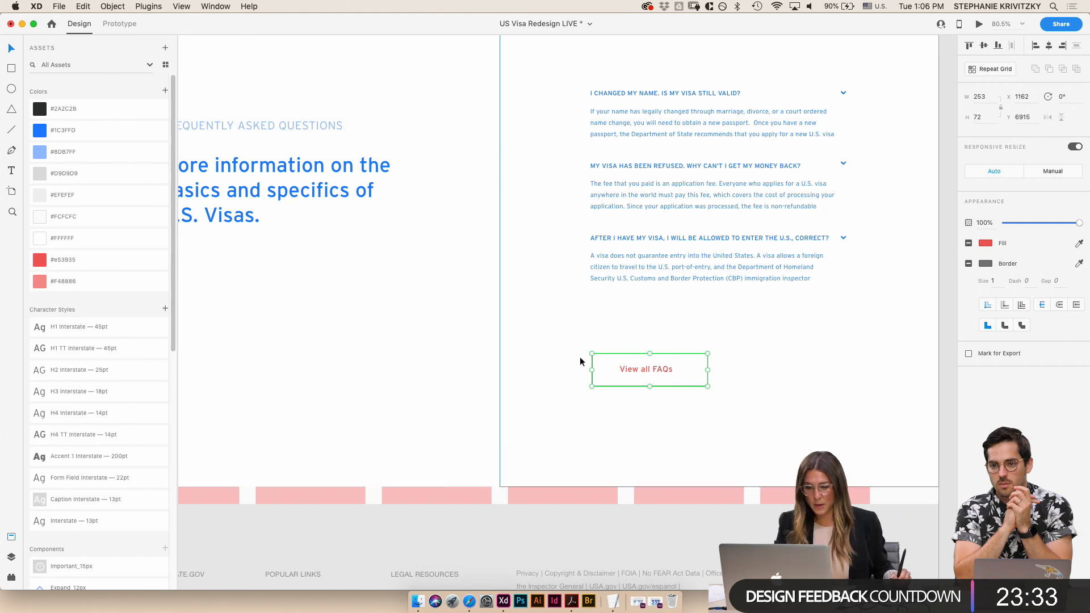
# - Try to apply the copied hex code #E53935 to the border of the "View all FAQs" button's rectangle
pyautogui.scroll(1, 619, 357)
pyautogui.scroll(3, 619, 356)
pyautogui.doubleClick(60, 262)
pyautogui.press('super+c')
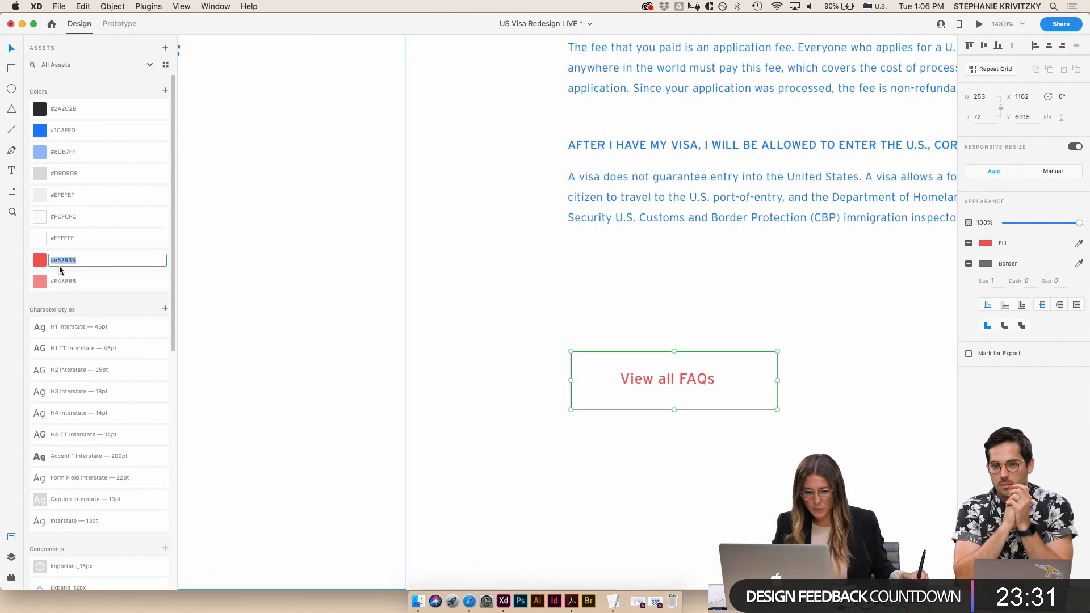
pyautogui.doubleClick(595, 352)
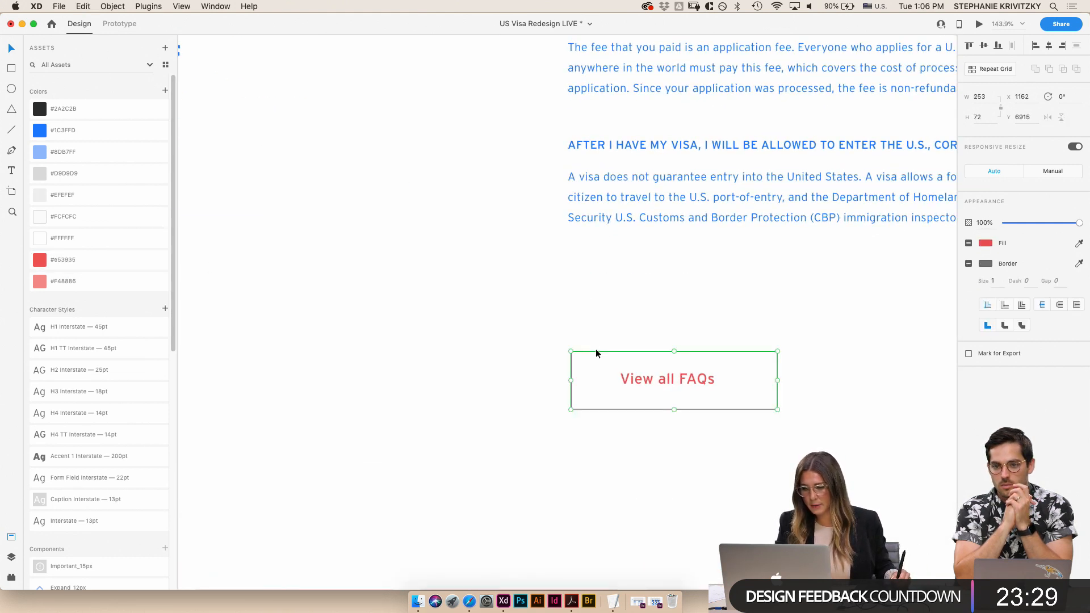
pyautogui.click(988, 325)
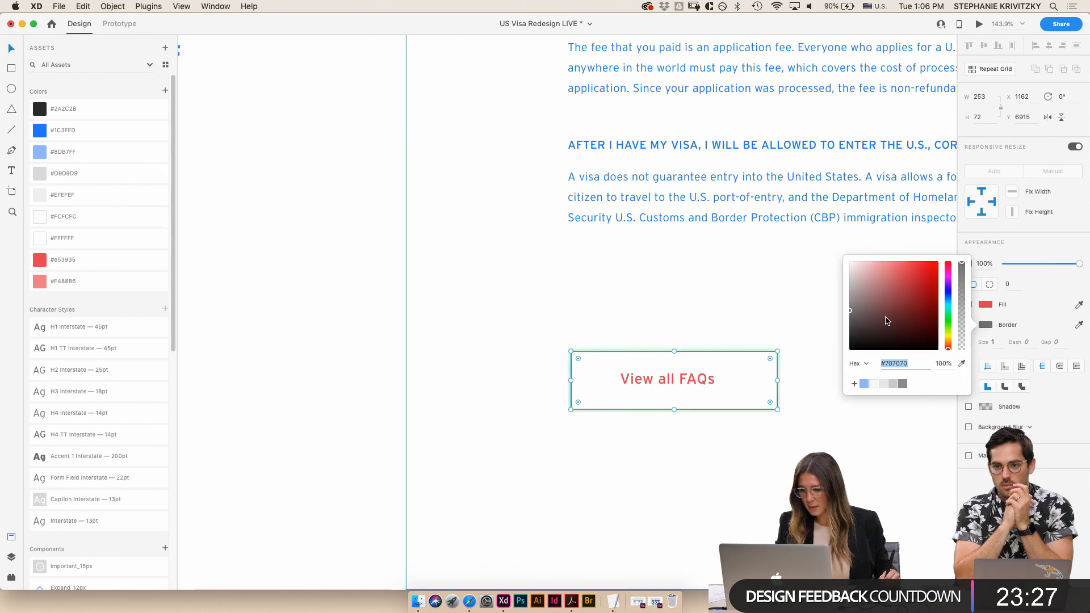
pyautogui.press('super+v')
pyautogui.click(854, 383)
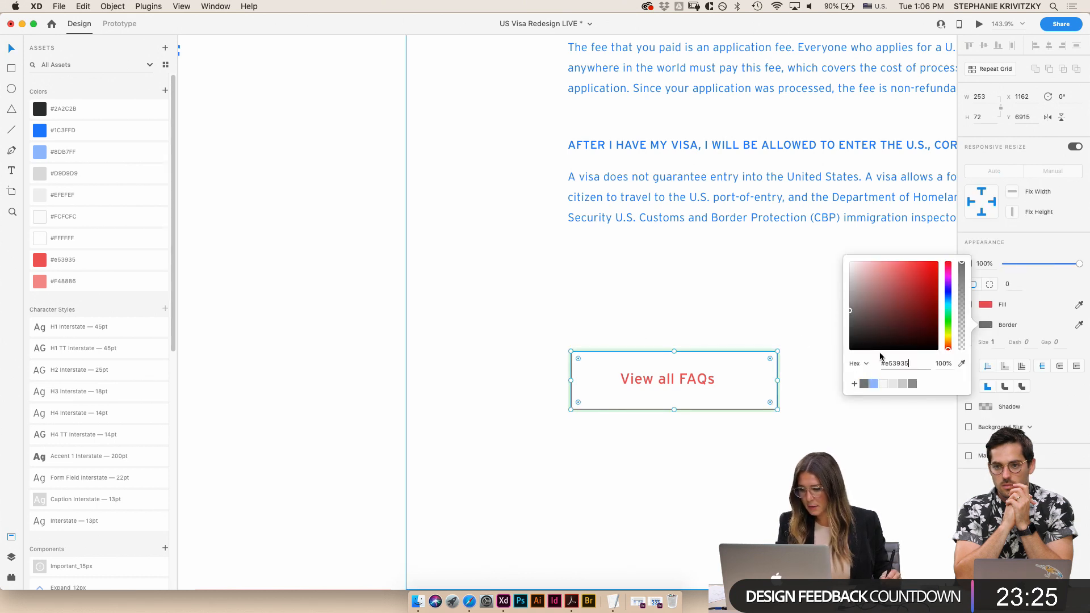
pyautogui.press('super+z')
pyautogui.press('super+z')
pyautogui.press('super+v')
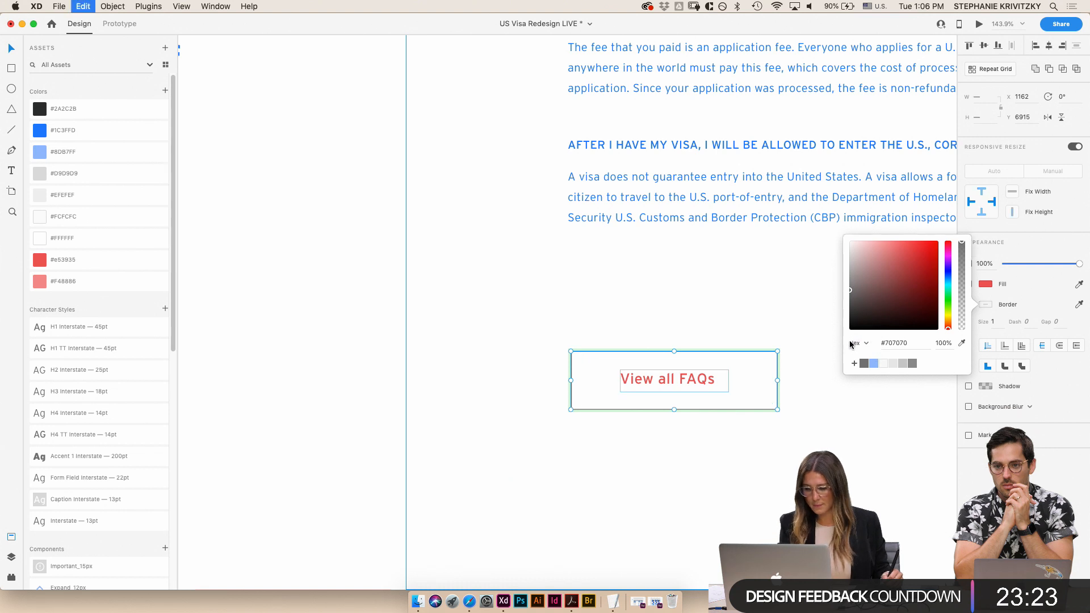
pyautogui.press('super+z')
pyautogui.click(376, 309)
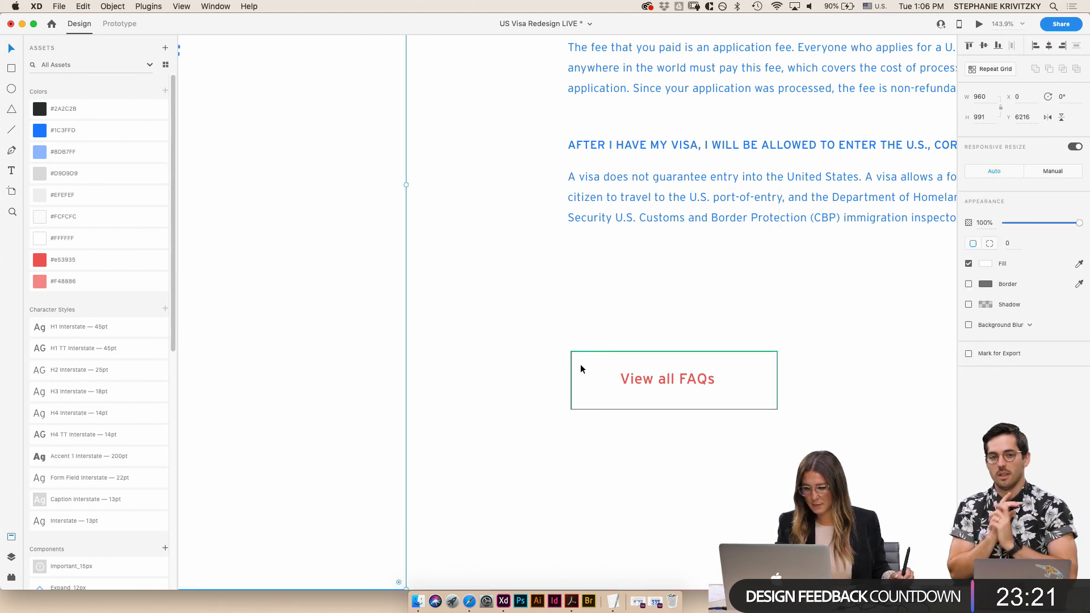
pyautogui.doubleClick(71, 260)
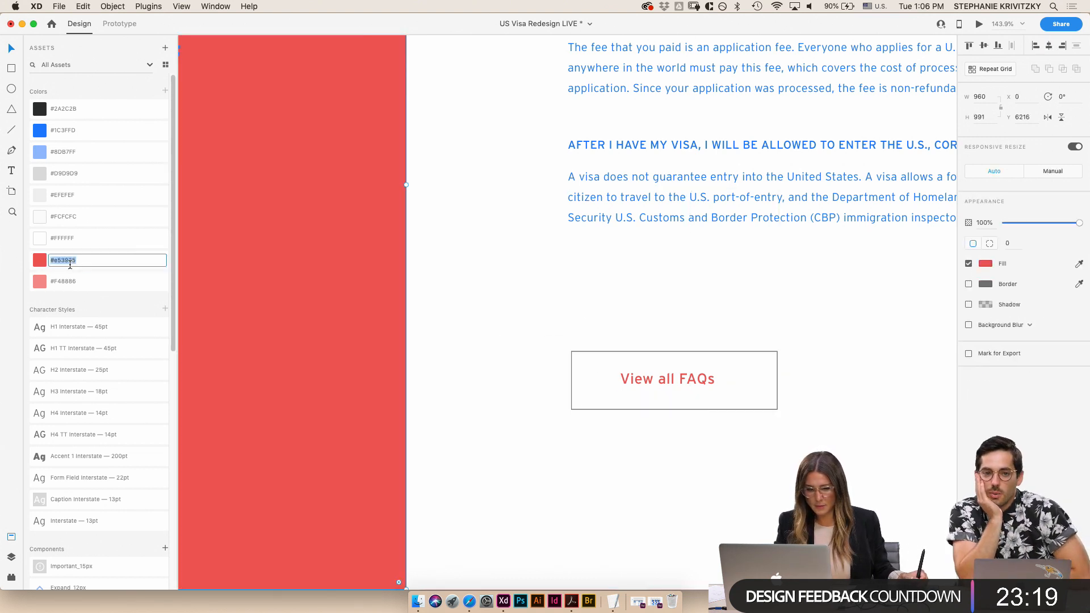
pyautogui.press('Escape')
pyautogui.press('super+z')
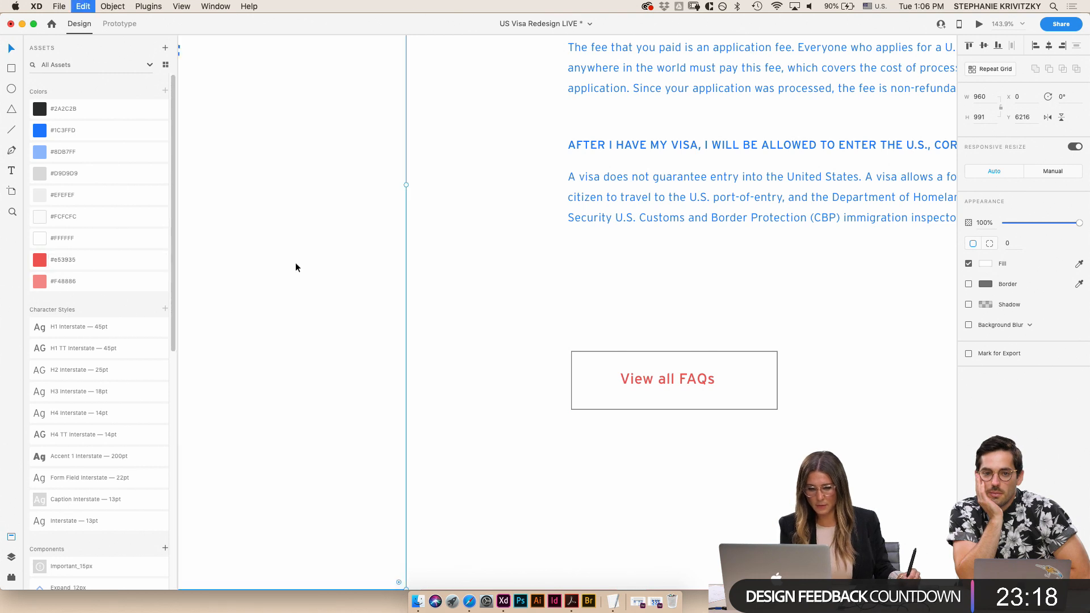
pyautogui.click(58, 264)
pyautogui.press('super+z')
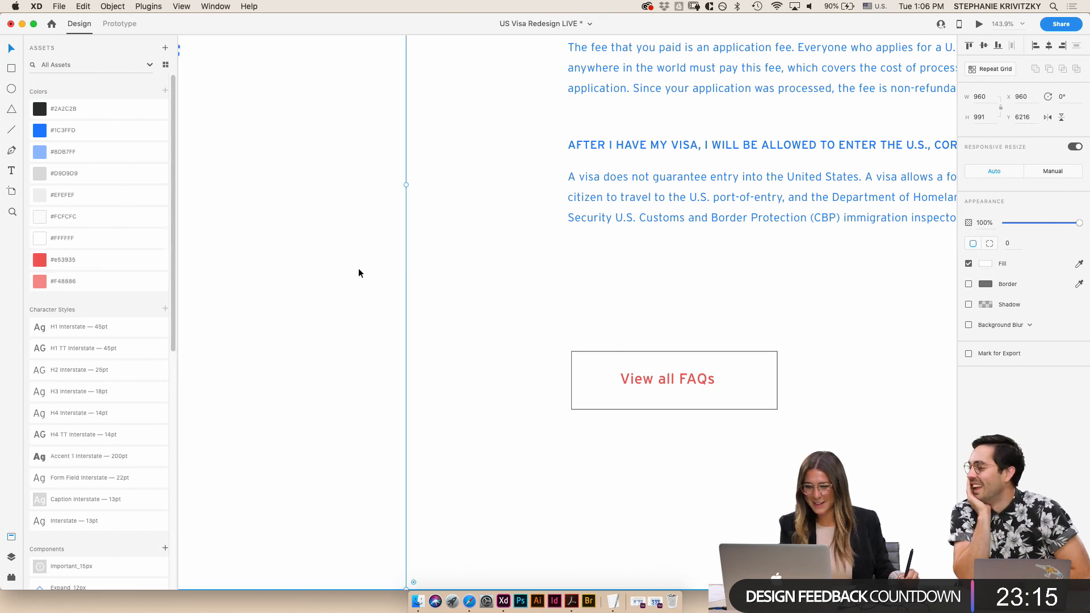
# - Copy the hex code of the saved red #E53935 with nothing selected on the artboard
pyautogui.scroll(-5, 357, 266)
pyautogui.click(839, 287)
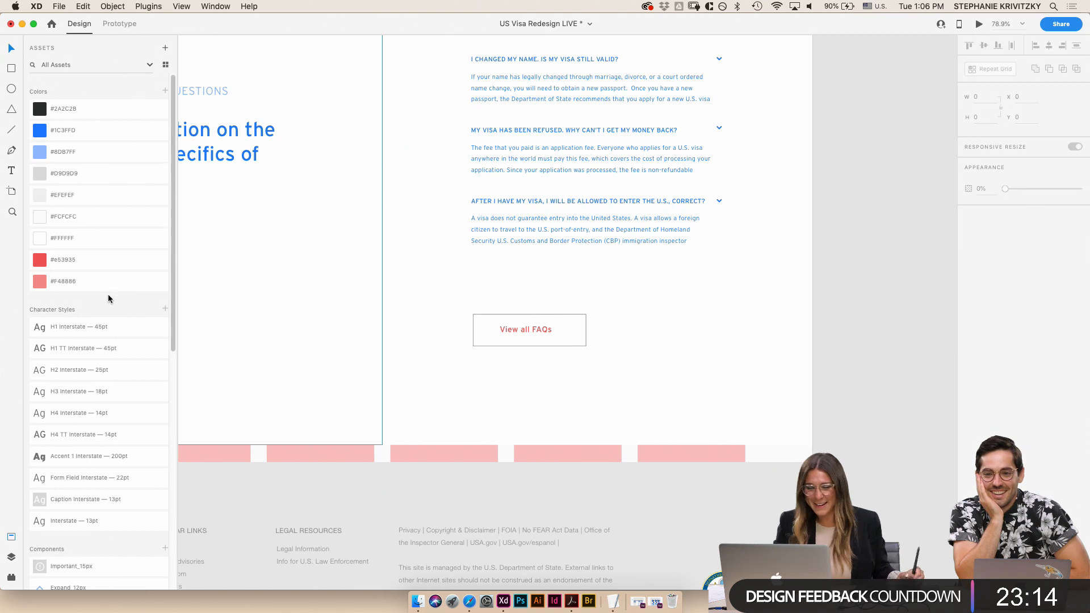
pyautogui.doubleClick(71, 260)
pyautogui.press('super+c')
pyautogui.click(854, 281)
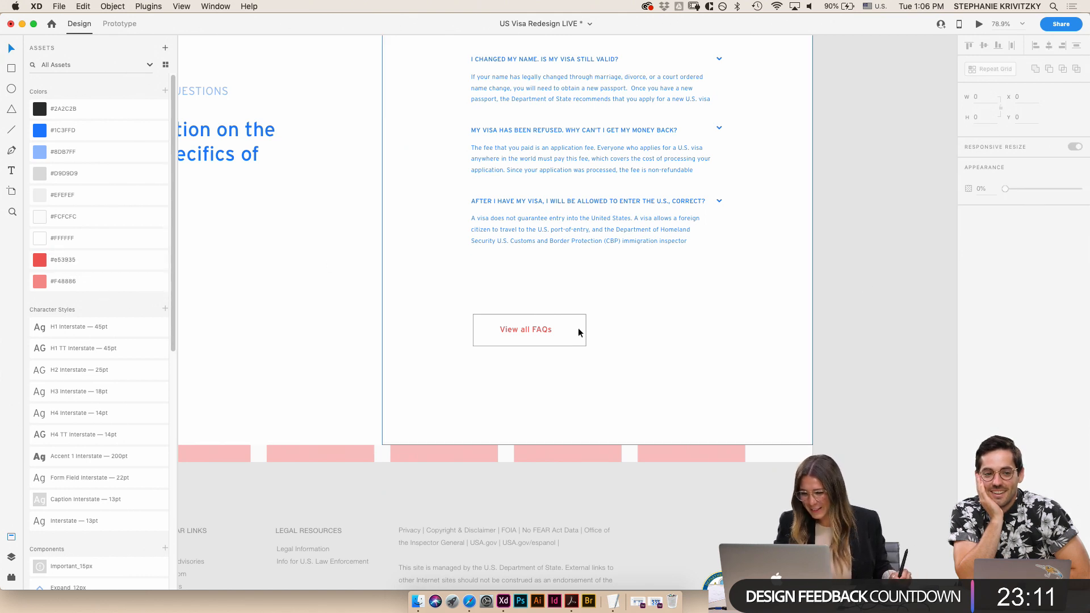
# - Set the border colour of the "View all FAQs" button's rectangle to #E53935
pyautogui.scroll(5, 581, 319)
pyautogui.click(584, 314)
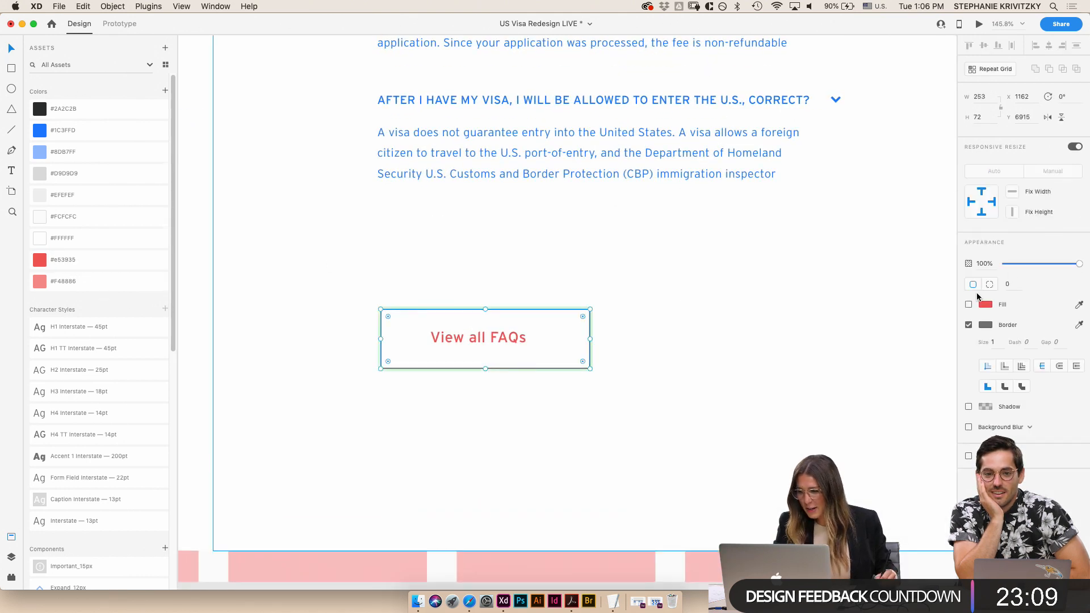
pyautogui.click(987, 325)
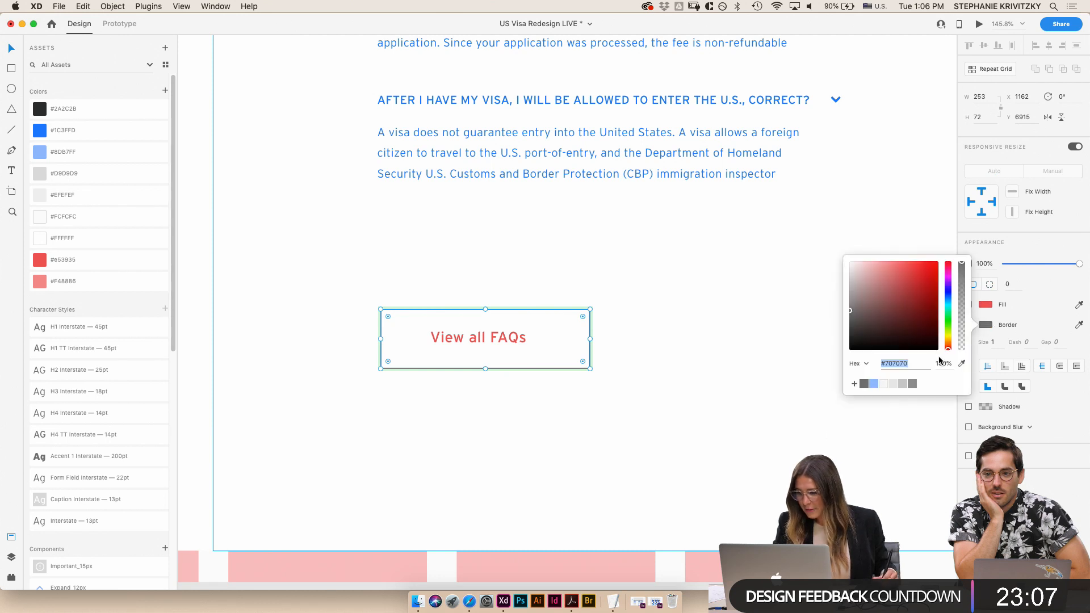
pyautogui.click(900, 364)
pyautogui.press('super+v')
pyautogui.press('Return')
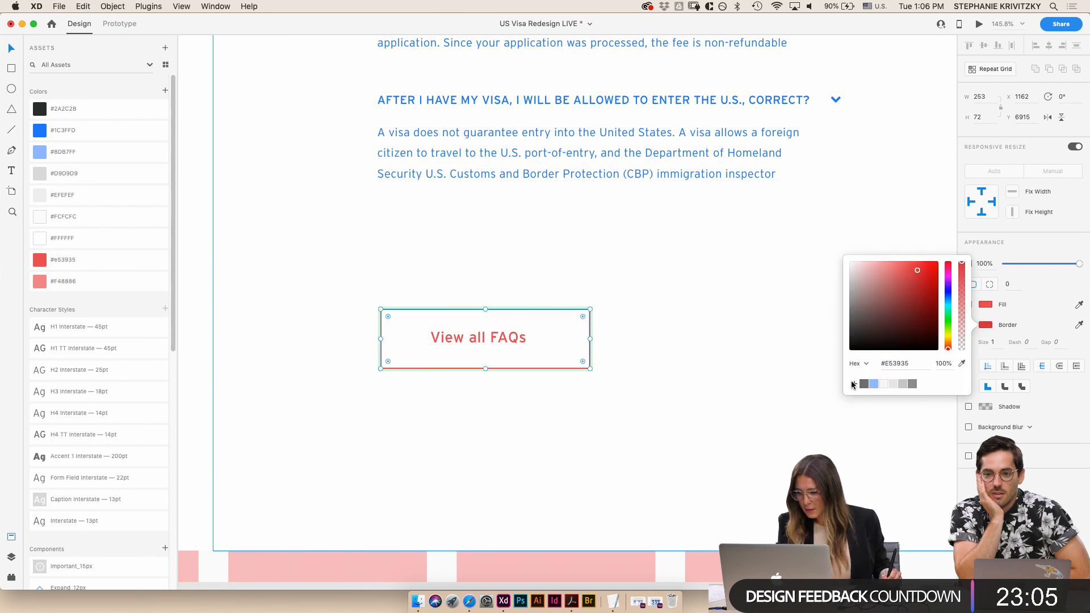
pyautogui.click(786, 347)
# - Examine the outlined "View all FAQs" button within the Frequently Asked Questions section above the footer
pyautogui.scroll(-5, 795, 371)
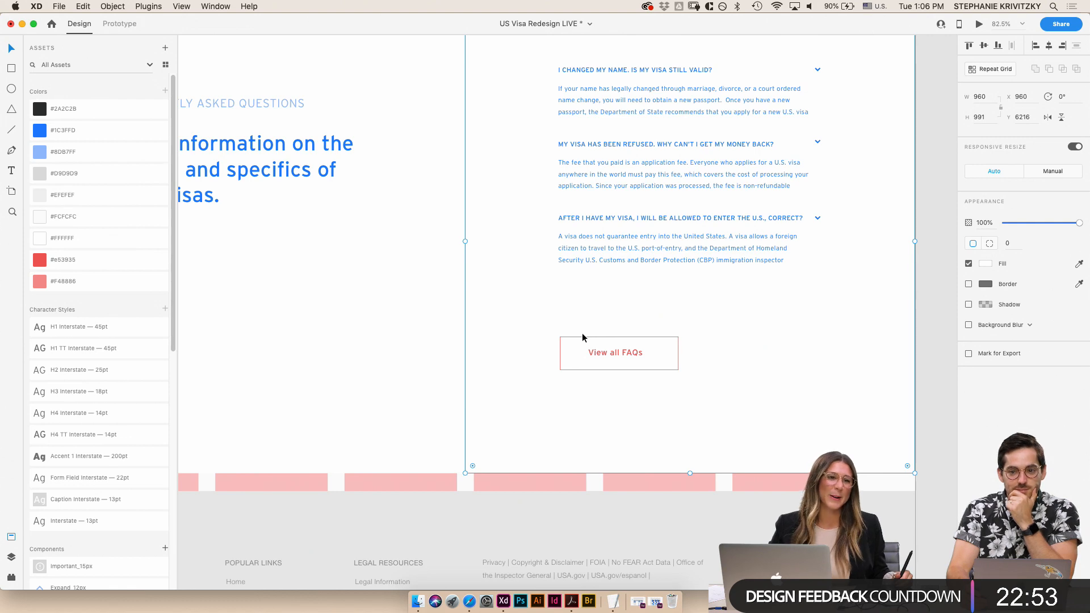
pyautogui.scroll(-3, 584, 338)
pyautogui.scroll(-3, 582, 333)
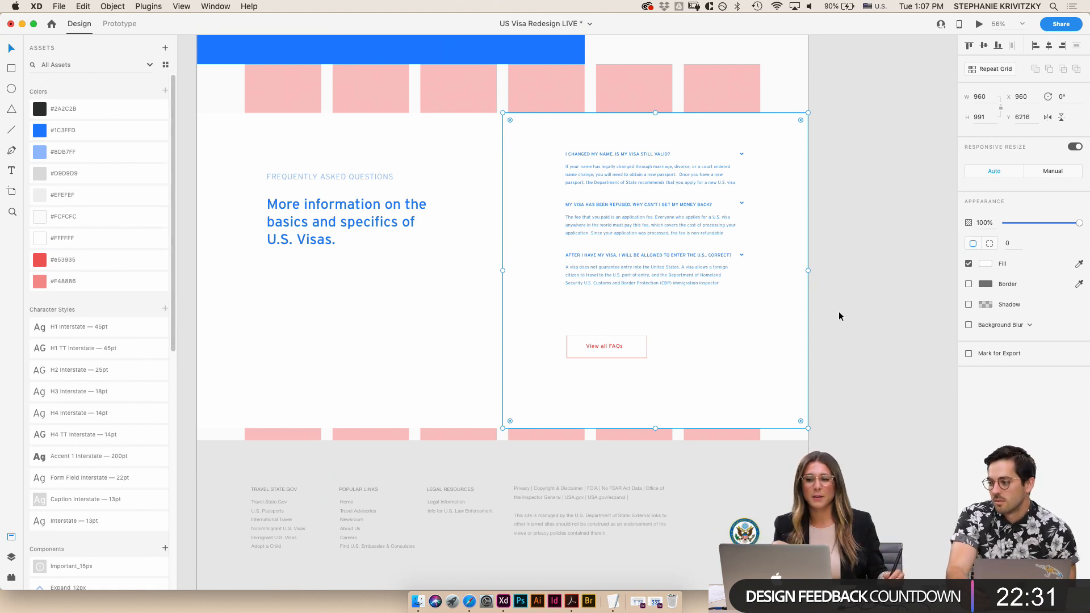
pyautogui.click(855, 322)
pyautogui.click(681, 301)
pyautogui.scroll(3, 698, 375)
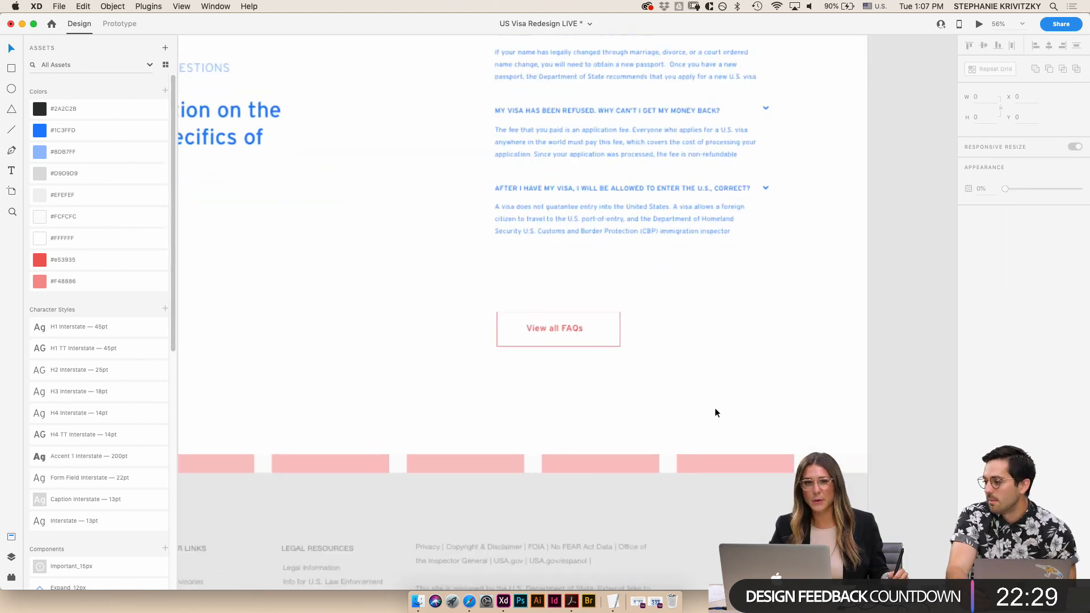
pyautogui.scroll(-3, 732, 439)
pyautogui.scroll(3, 732, 440)
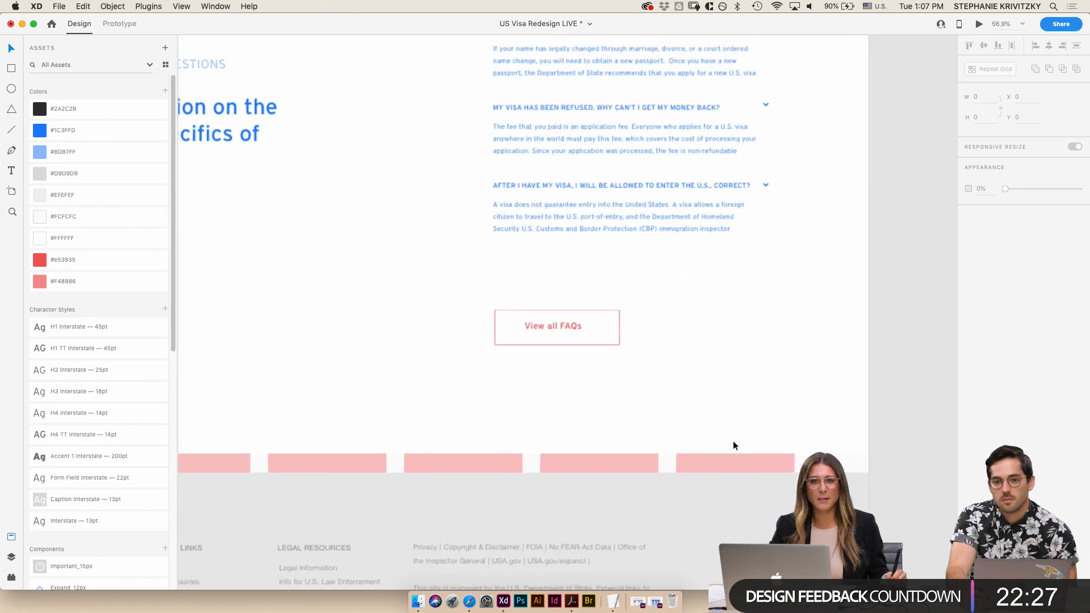
# - Review the recoloured page from the Frequently Asked Questions section back up to the hero
pyautogui.scroll(2, 733, 436)
pyautogui.scroll(1, 732, 436)
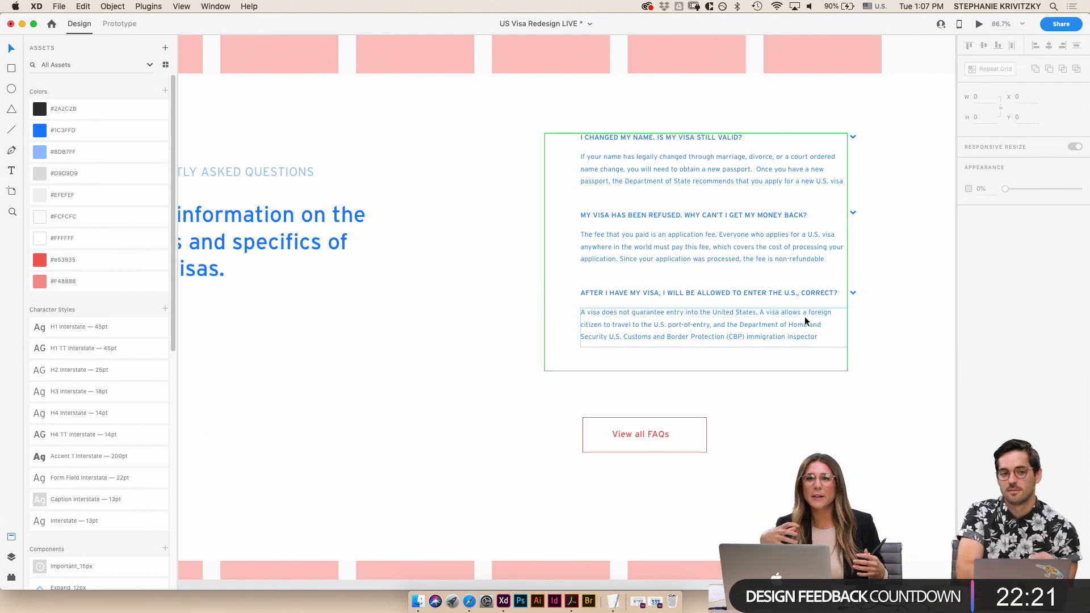
pyautogui.scroll(-5, 718, 284)
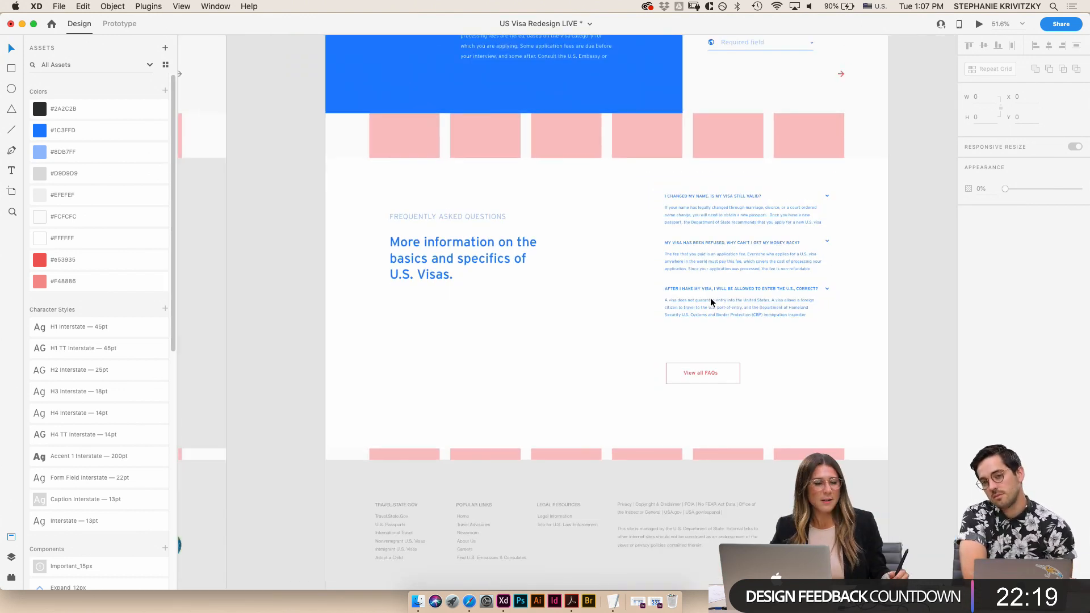
pyautogui.scroll(-3, 712, 308)
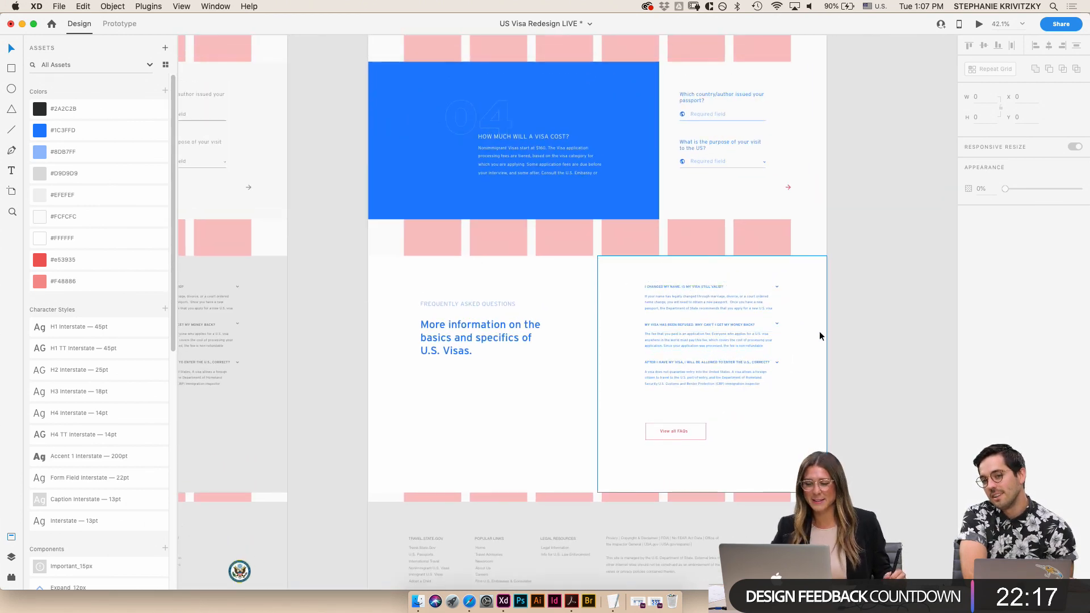
pyautogui.scroll(-2, 815, 352)
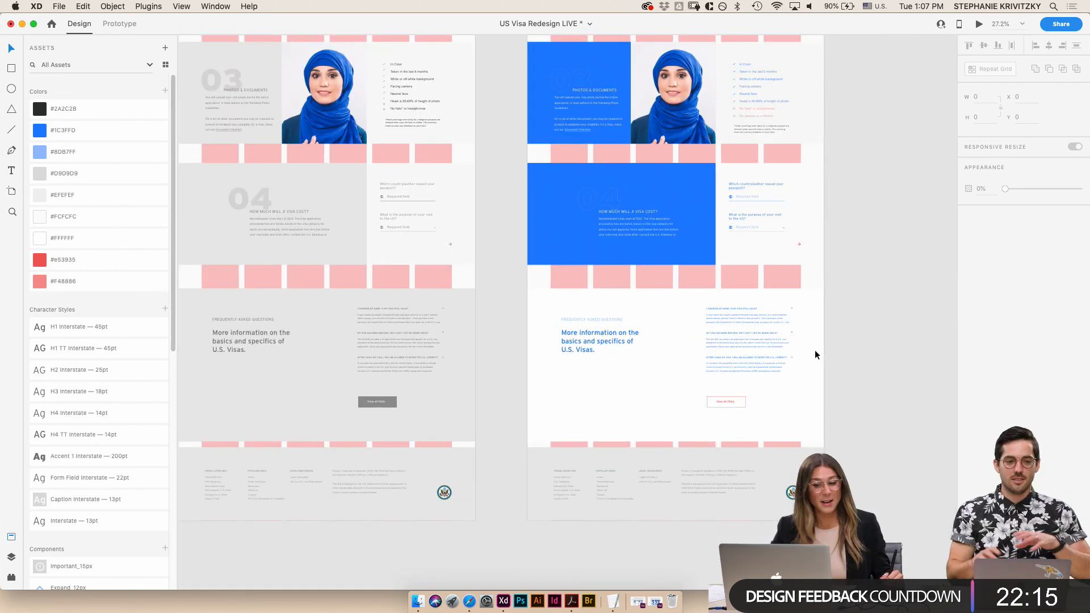
pyautogui.scroll(5, 806, 341)
pyautogui.scroll(1, 795, 323)
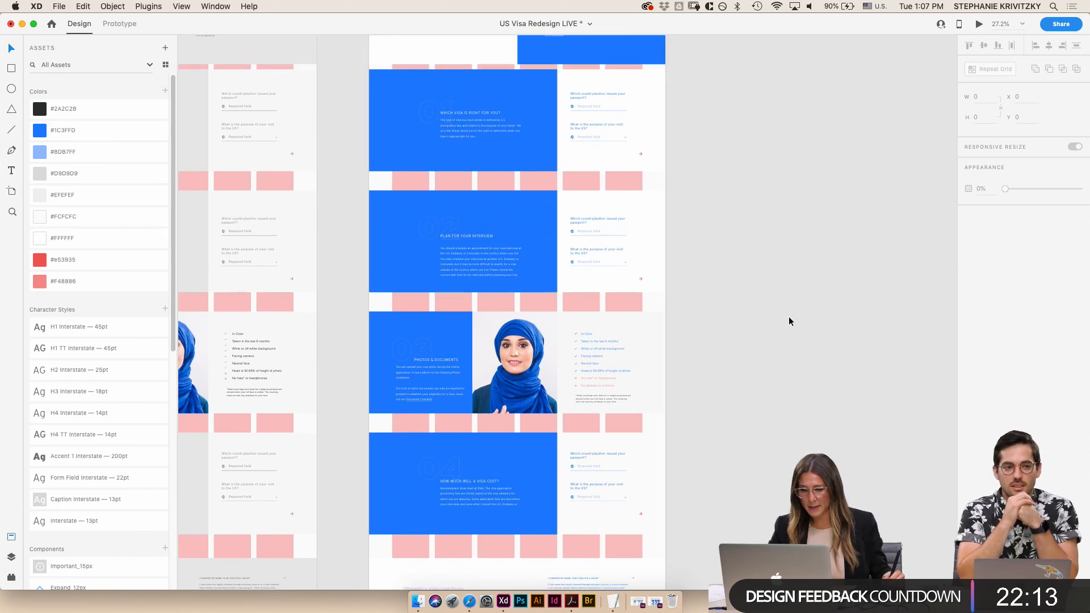
pyautogui.scroll(5, 739, 261)
pyautogui.scroll(5, 510, 104)
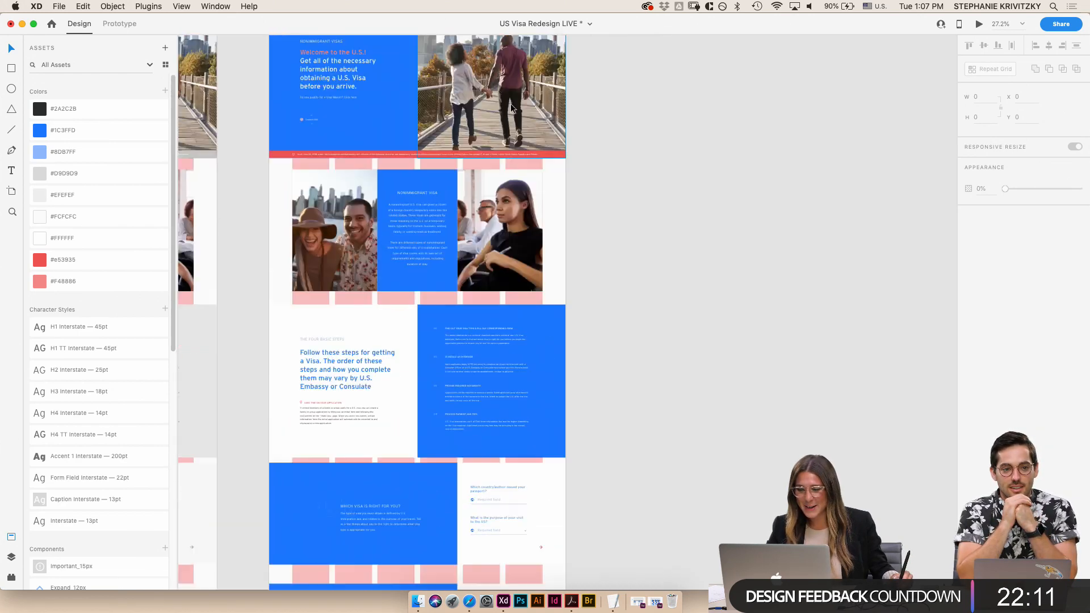
# - Duplicate the "Nonimm Visa Landing 07. Color" artboard beside the original and rename the copy "Nonimm Visa Landing 08. Spacing"
pyautogui.hscroll(2, 397, 108)
pyautogui.moveTo(322, 106); pyautogui.dragTo(631, 104)
pyautogui.doubleClick(677, 106)
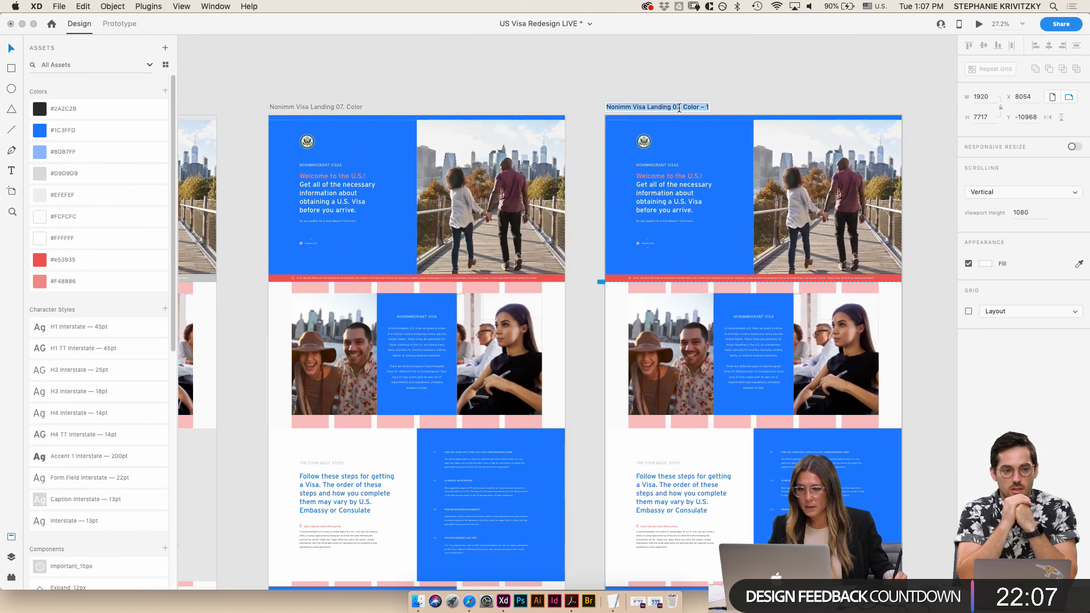
pyautogui.click(680, 107)
pyautogui.press('BackSpace')
pyautogui.write('8')
pyautogui.press('shift+super+Right')
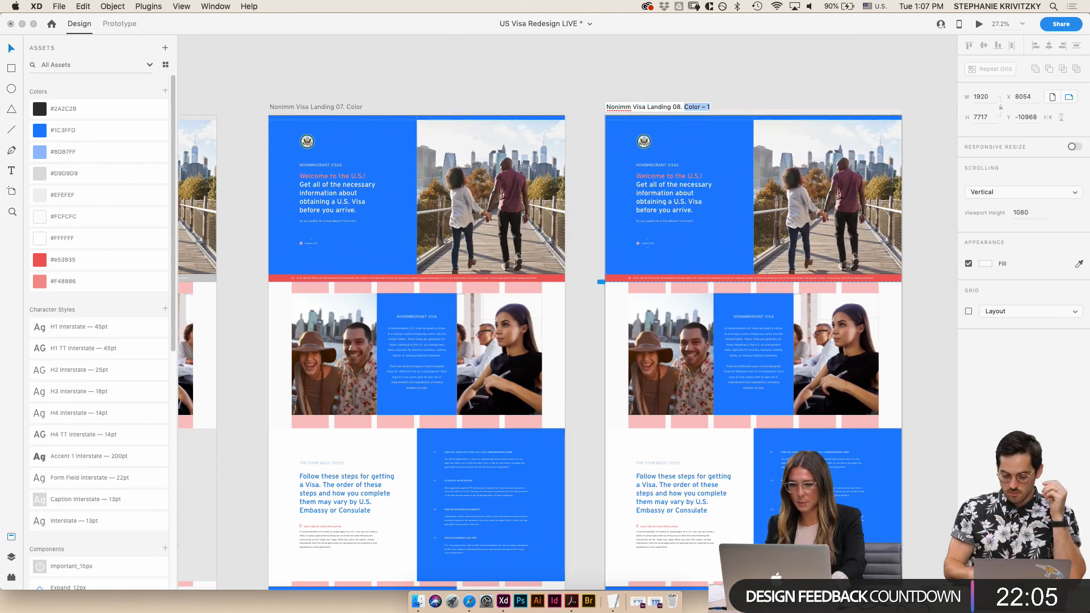
pyautogui.write('. Spacing')
pyautogui.press('Return')
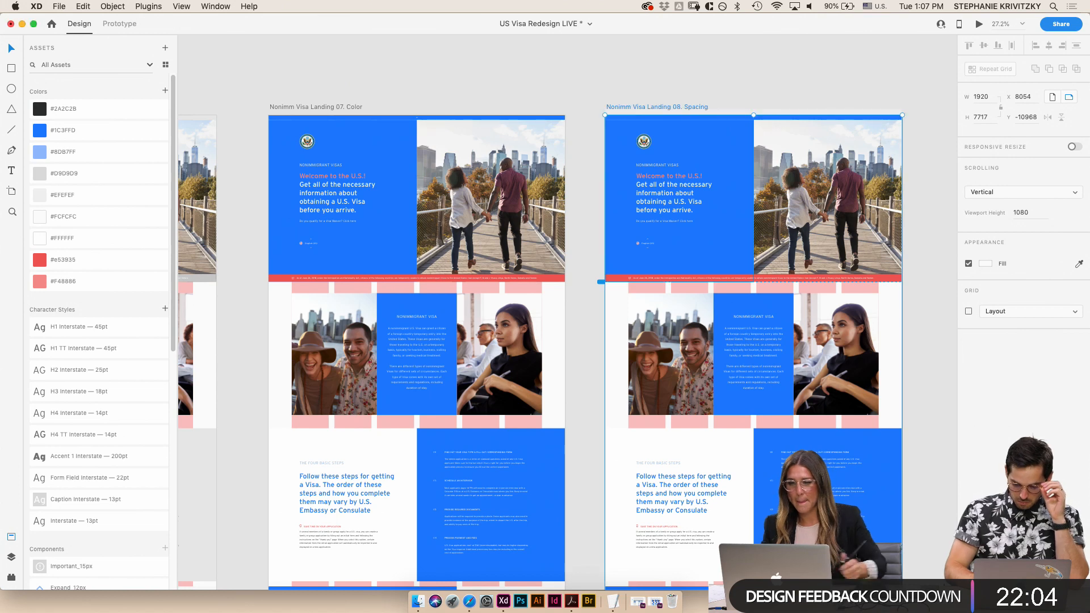
# - Inspect the seal logo's size and position in the new Spacing artboard's hero and show the installed plugins
pyautogui.click(573, 95)
pyautogui.scroll(5, 699, 147)
pyautogui.hscroll(2, 675, 144)
pyautogui.scroll(1, 675, 144)
pyautogui.click(521, 171)
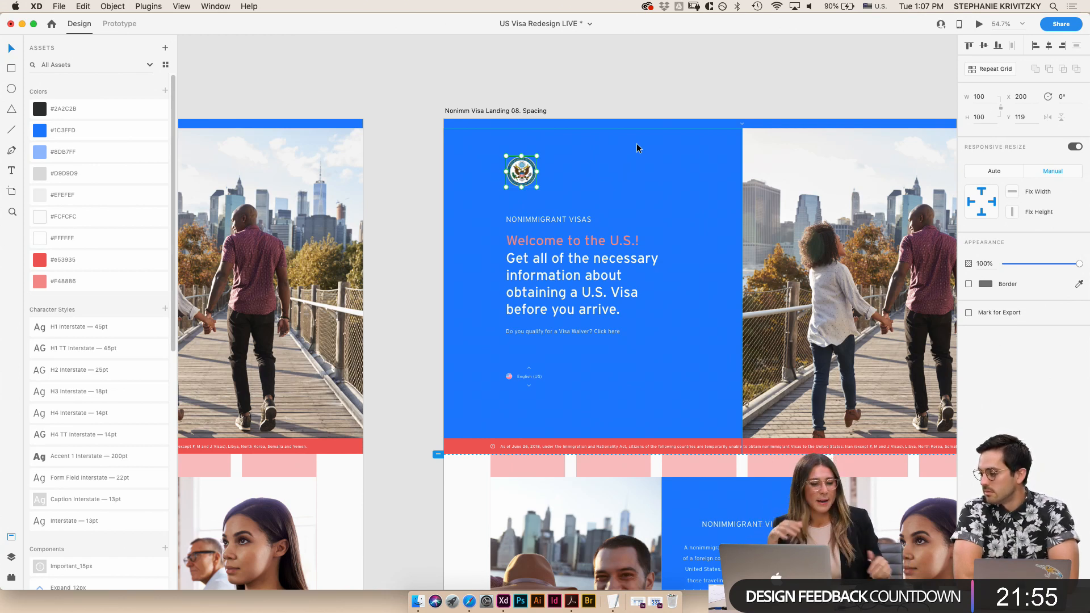
pyautogui.click(11, 578)
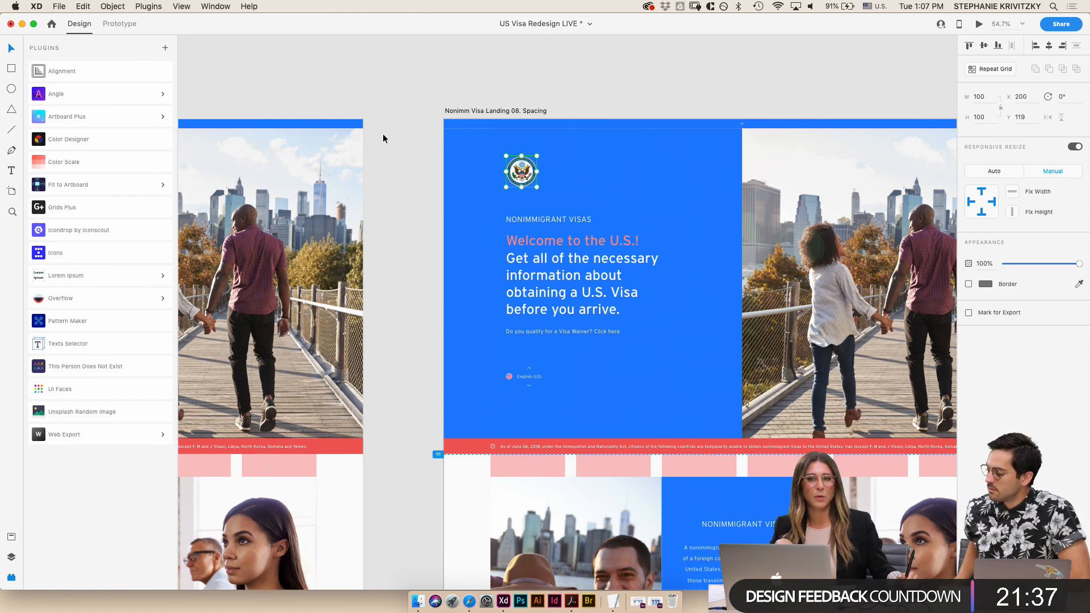
pyautogui.click(396, 159)
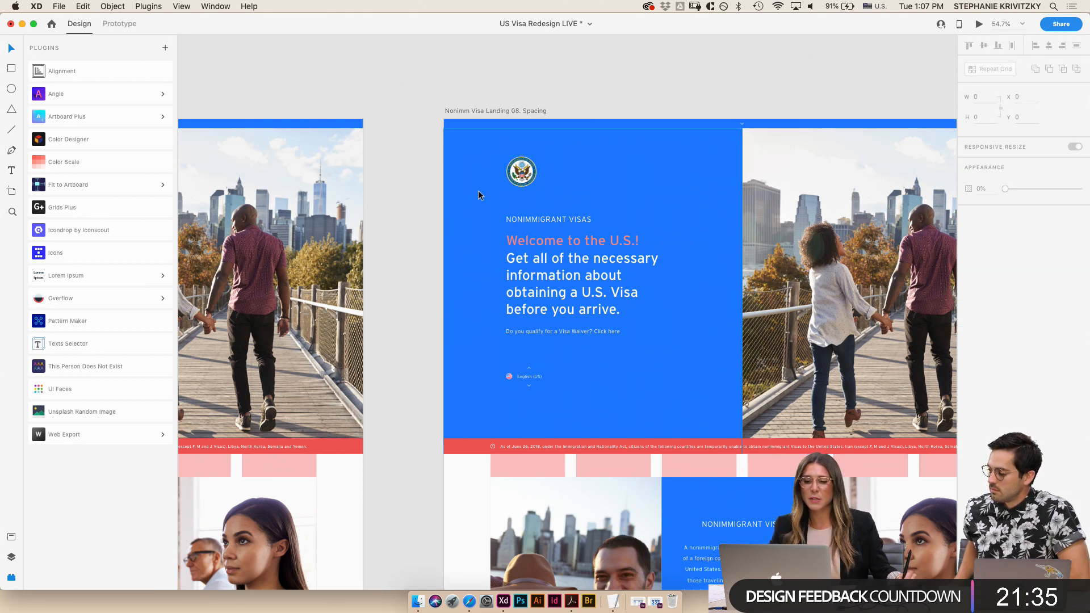
# - Move the seal logo up to Y 30, near the top edge of the hero's blue block
pyautogui.hscroll(2, 478, 190)
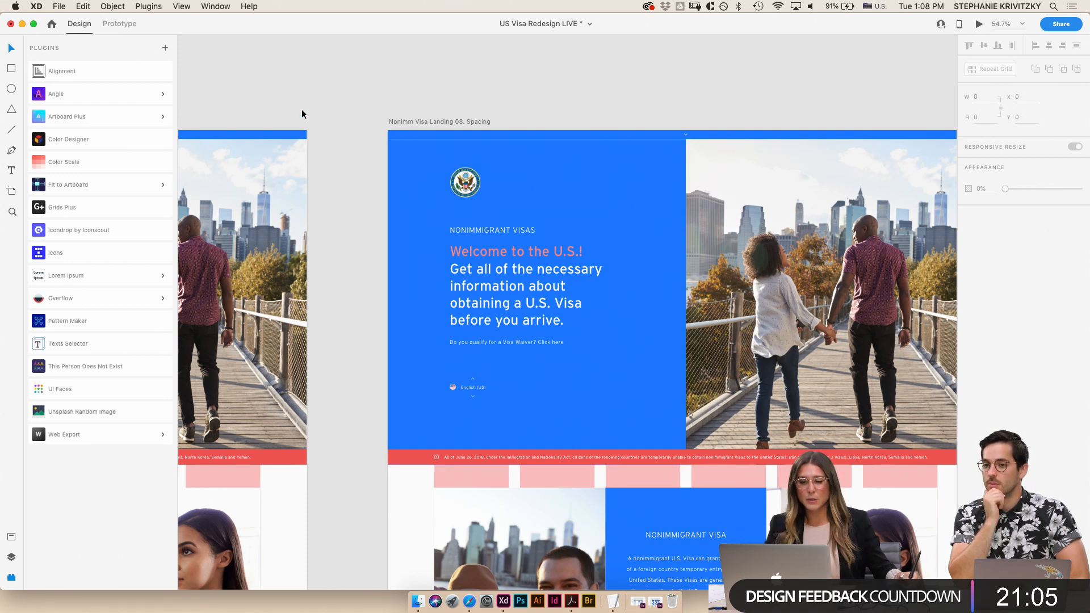
pyautogui.rightClick(466, 182)
pyautogui.click(372, 124)
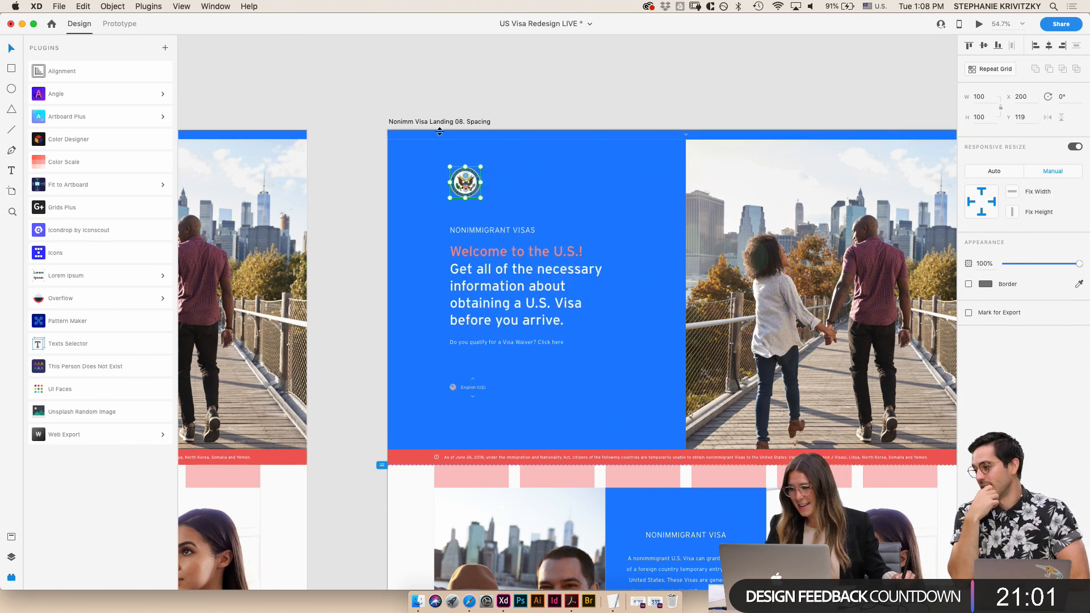
pyautogui.hscroll(4, 451, 146)
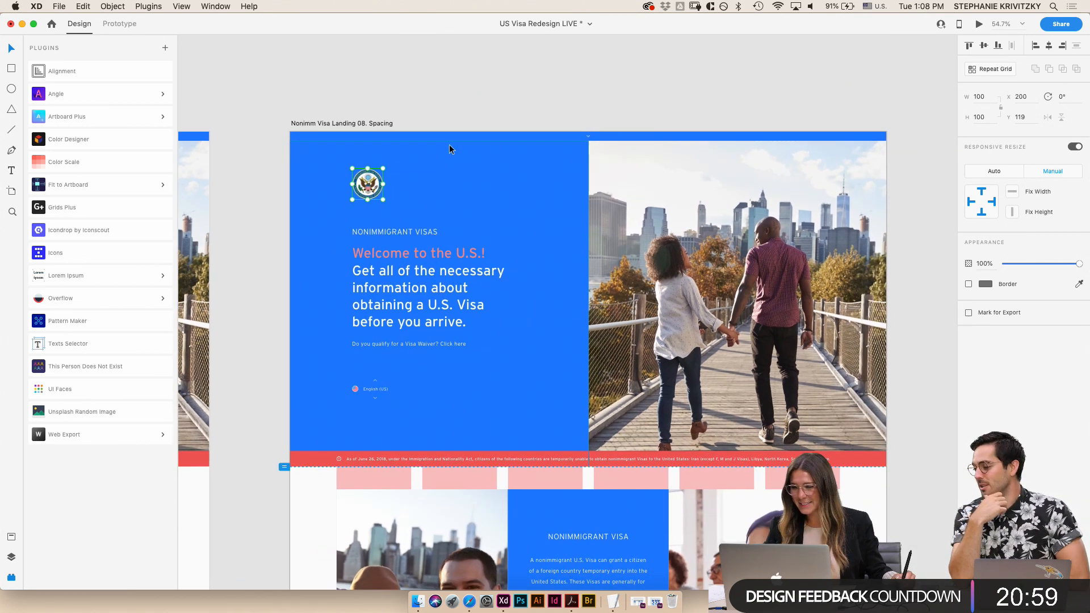
pyautogui.scroll(2, 443, 144)
pyautogui.hscroll(-2, 443, 144)
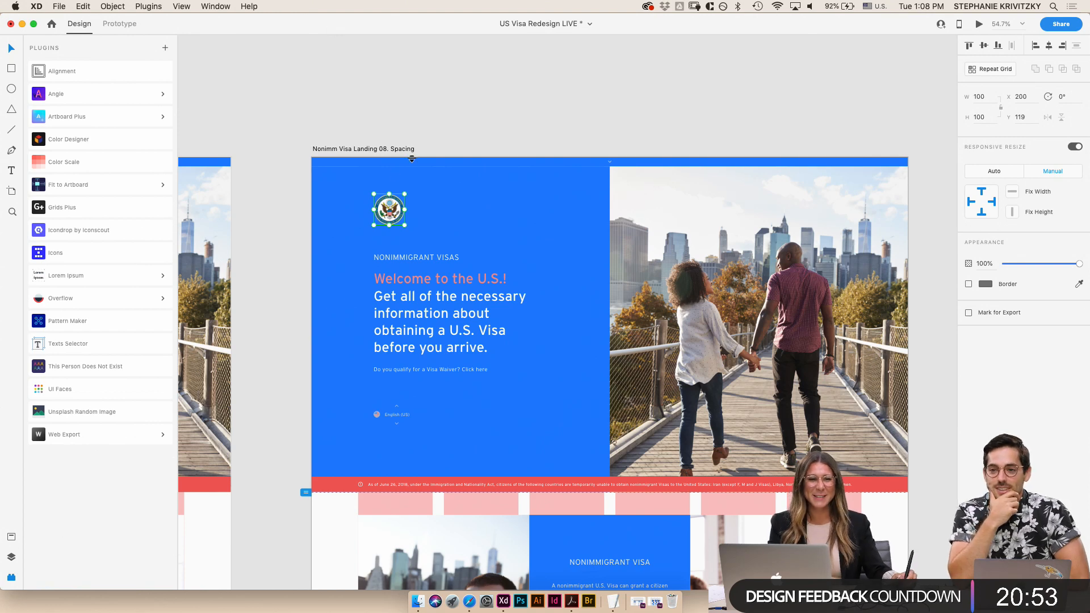
pyautogui.moveTo(395, 215); pyautogui.dragTo(383, 190)
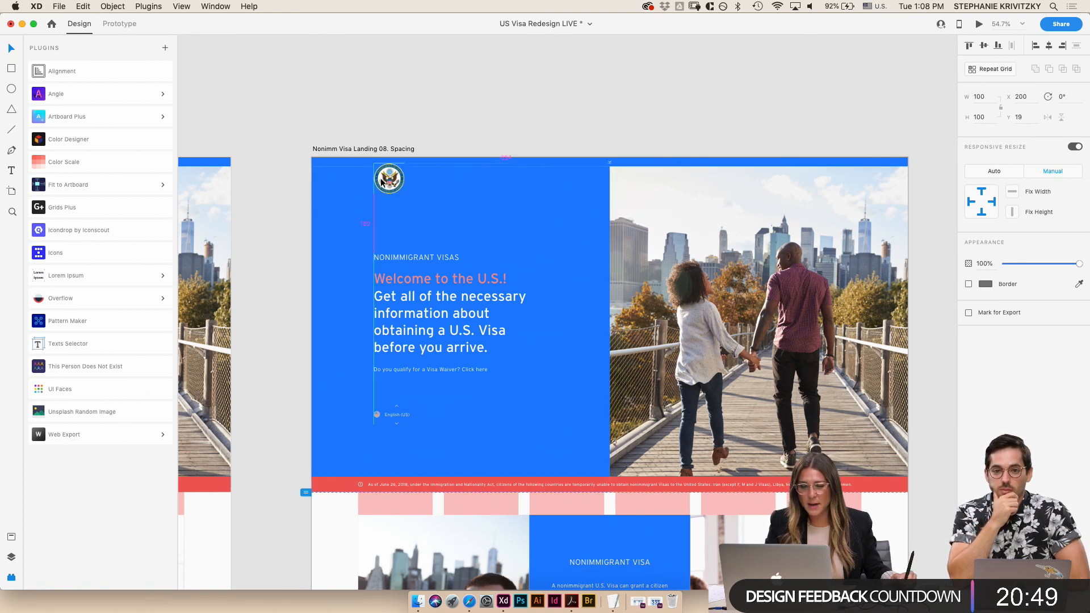
pyautogui.press('Up')
pyautogui.press('Up')
pyautogui.press('Up')
pyautogui.press('Up')
pyautogui.press('Up')
pyautogui.press('Up')
pyautogui.press('Up')
pyautogui.press('Up')
pyautogui.press('Up')
pyautogui.press('Up')
pyautogui.press('Up')
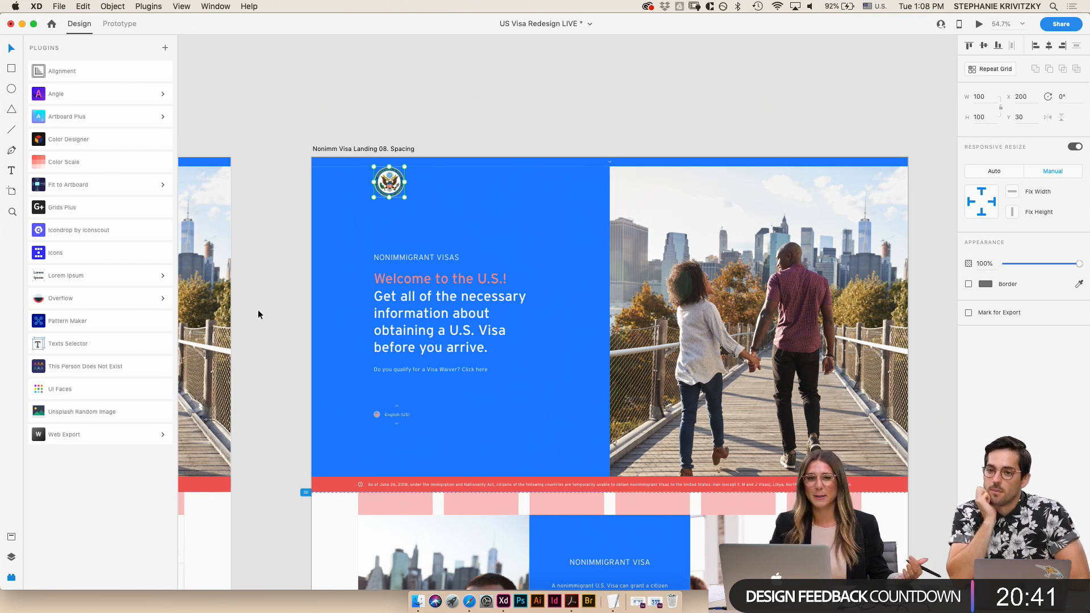
# - Nudge the seal logo down to about Y 103, above the "NONIMMIGRANT VISAS" label
pyautogui.hotkey('shift', 'Down')
pyautogui.hotkey('shift', 'Down')
pyautogui.hotkey('shift', 'Down')
pyautogui.hotkey('shift', 'Down')
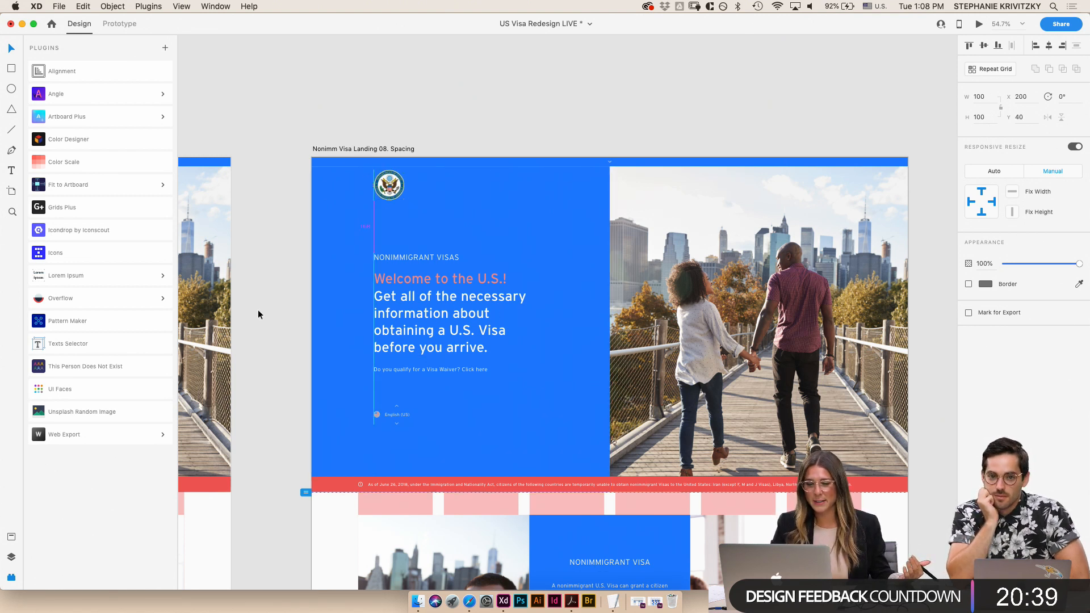
pyautogui.hotkey('shift', 'Down')
pyautogui.hotkey('shift', 'Down')
pyautogui.hotkey('shift', 'Down')
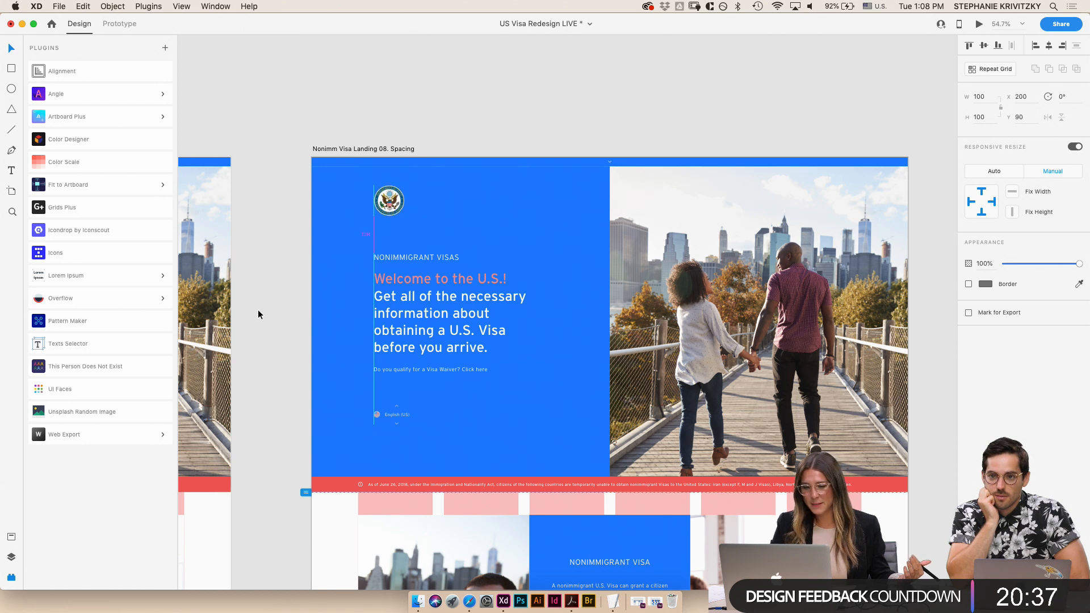
pyautogui.press('Down')
pyautogui.press('Down')
pyautogui.press('Down')
pyautogui.press('Down')
pyautogui.press('Down')
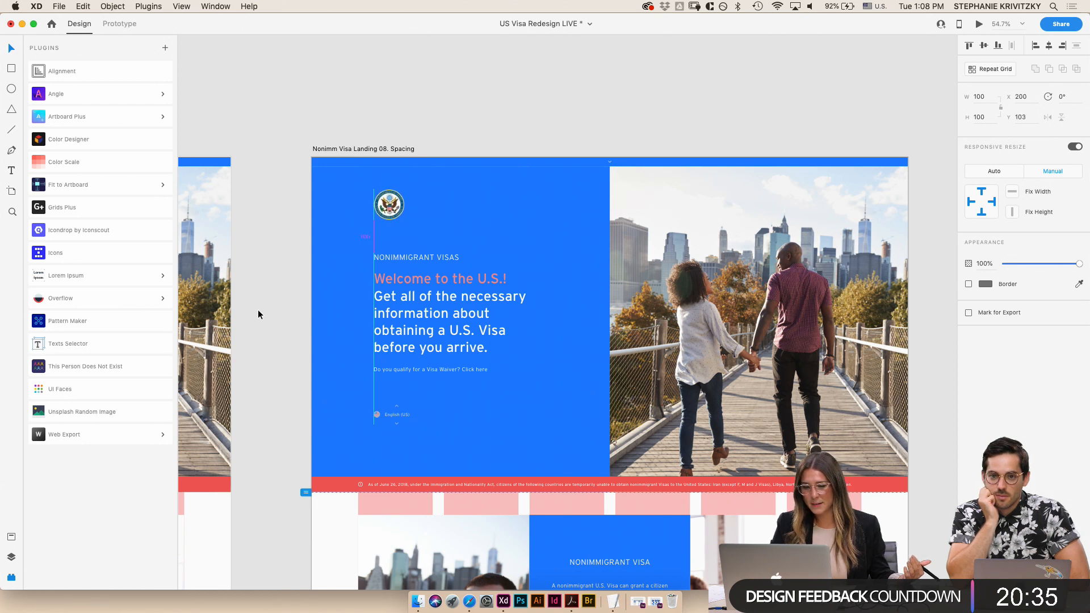
# - Examine the spacing around the seal logo and the text below it in the Spacing artboard's hero
pyautogui.click(296, 136)
pyautogui.scroll(5, 400, 208)
pyautogui.hscroll(-3, 424, 254)
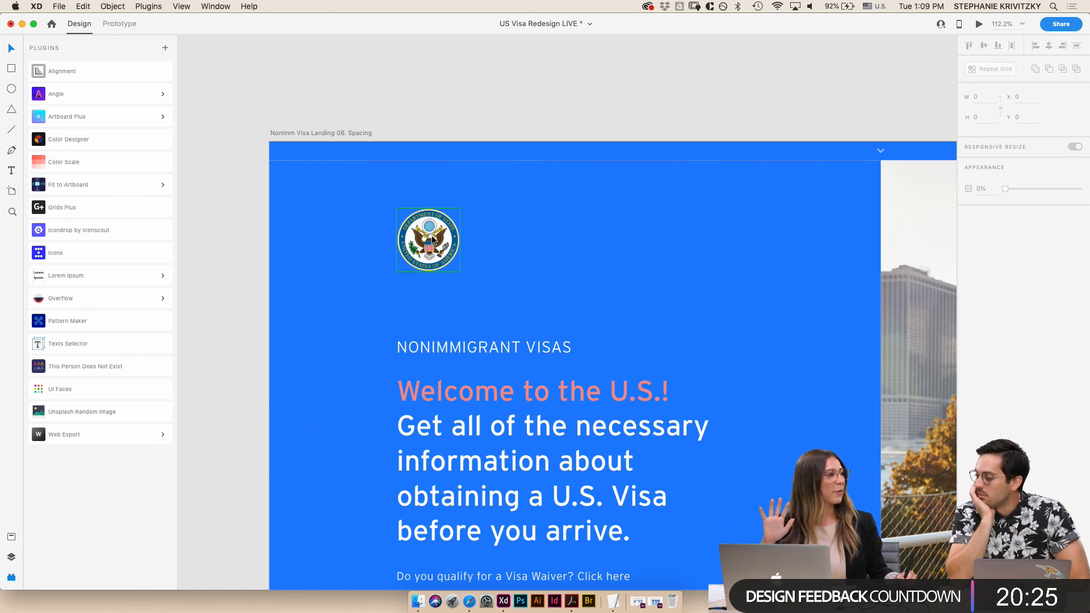
pyautogui.scroll(-3, 436, 250)
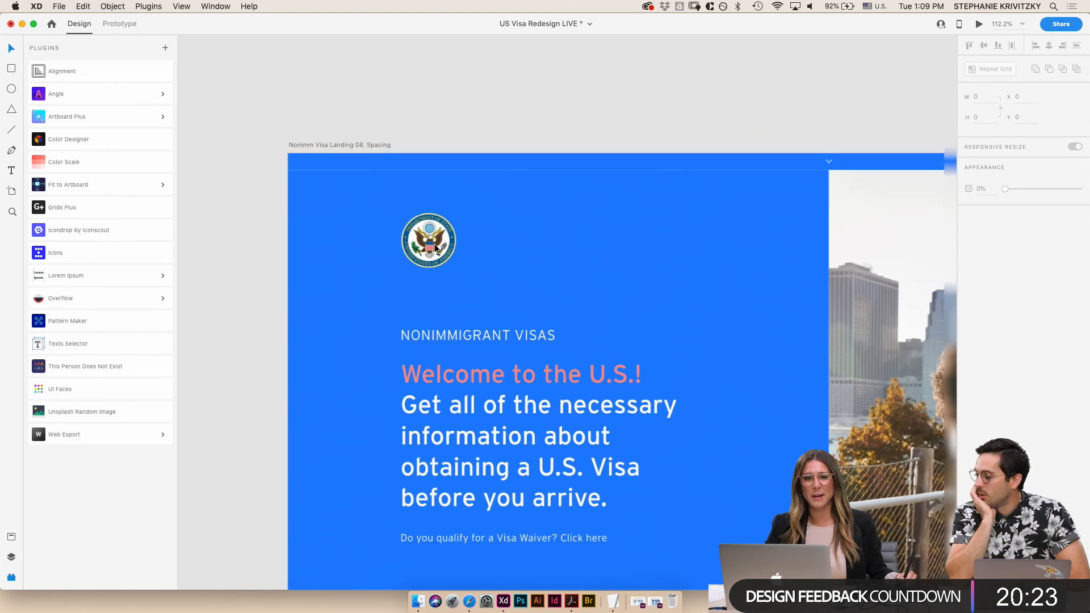
pyautogui.scroll(-5, 471, 299)
pyautogui.hscroll(2, 335, 256)
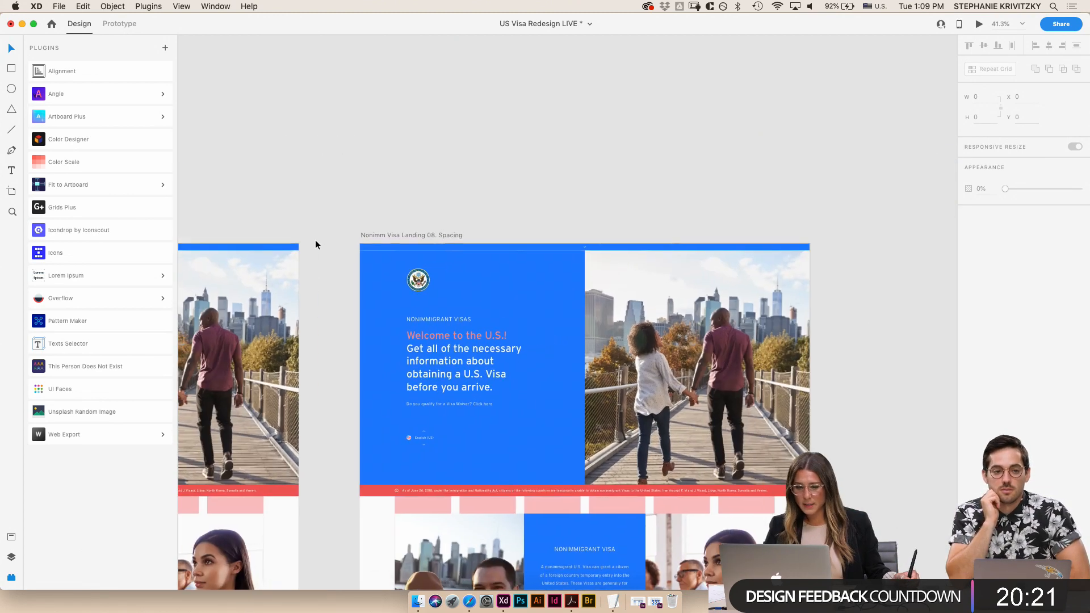
pyautogui.scroll(3, 477, 244)
pyautogui.hscroll(3, 475, 258)
pyautogui.scroll(-2, 482, 223)
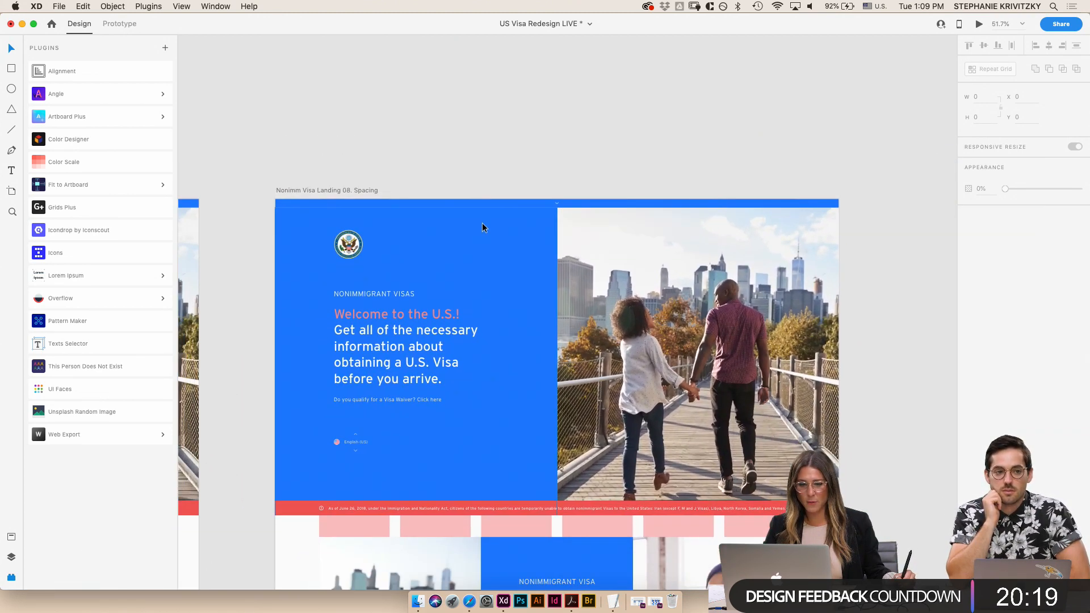
pyautogui.hscroll(2, 483, 223)
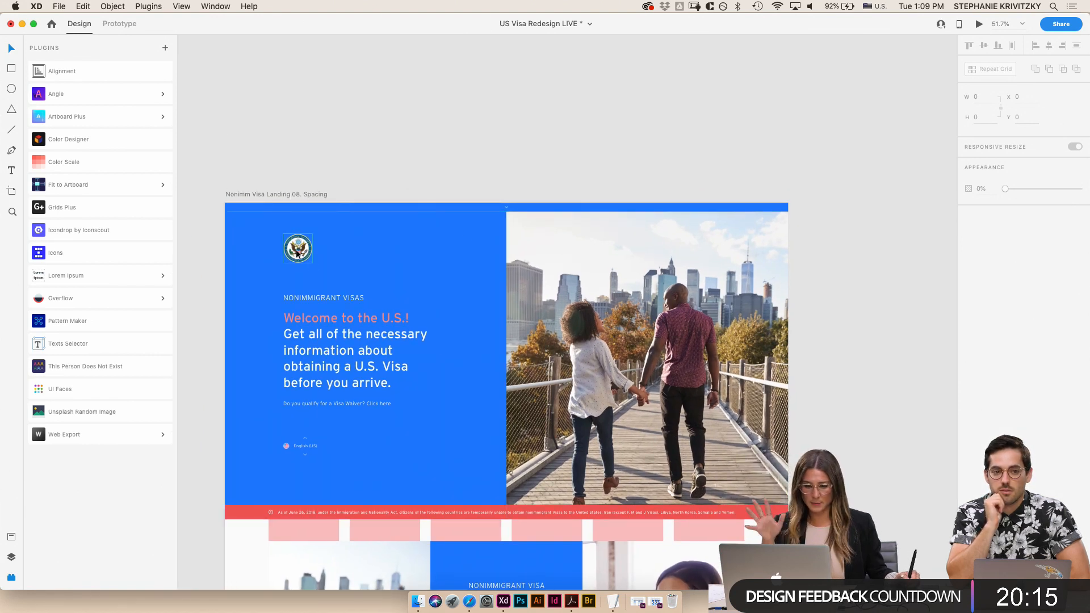
# - Convert the "NONIMMIGRANT VISAS" label above the headline to point text so its box fits the words
pyautogui.click(326, 295)
pyautogui.moveTo(312, 296)
pyautogui.mouseDown()
pyautogui.moveTo(311, 282)
pyautogui.moveTo(338, 303)
pyautogui.moveTo(331, 294)
pyautogui.mouseUp()
pyautogui.scroll(5, 316, 293)
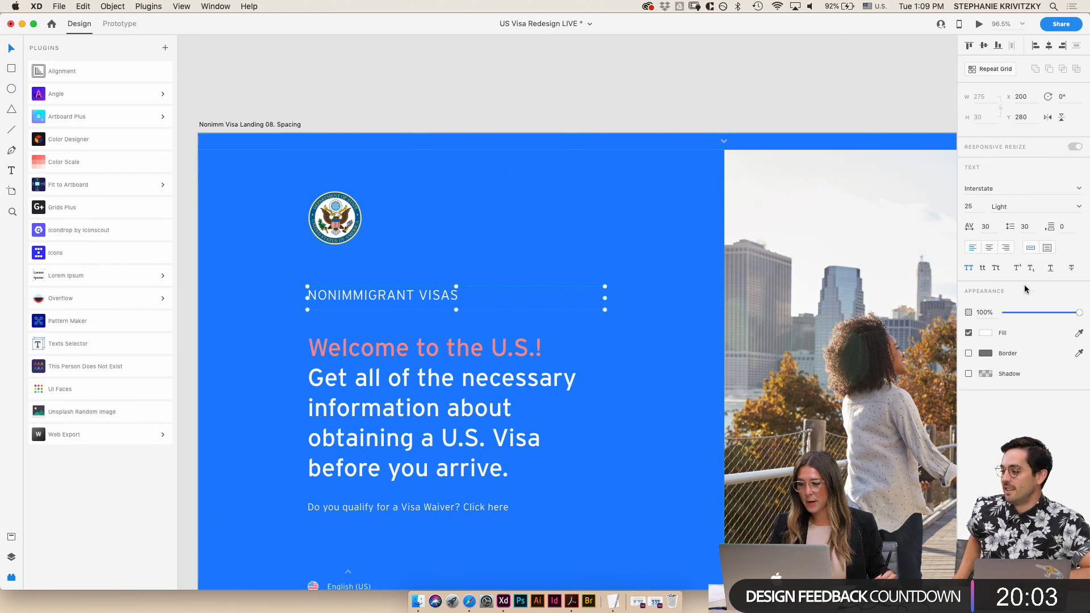
pyautogui.click(1031, 282)
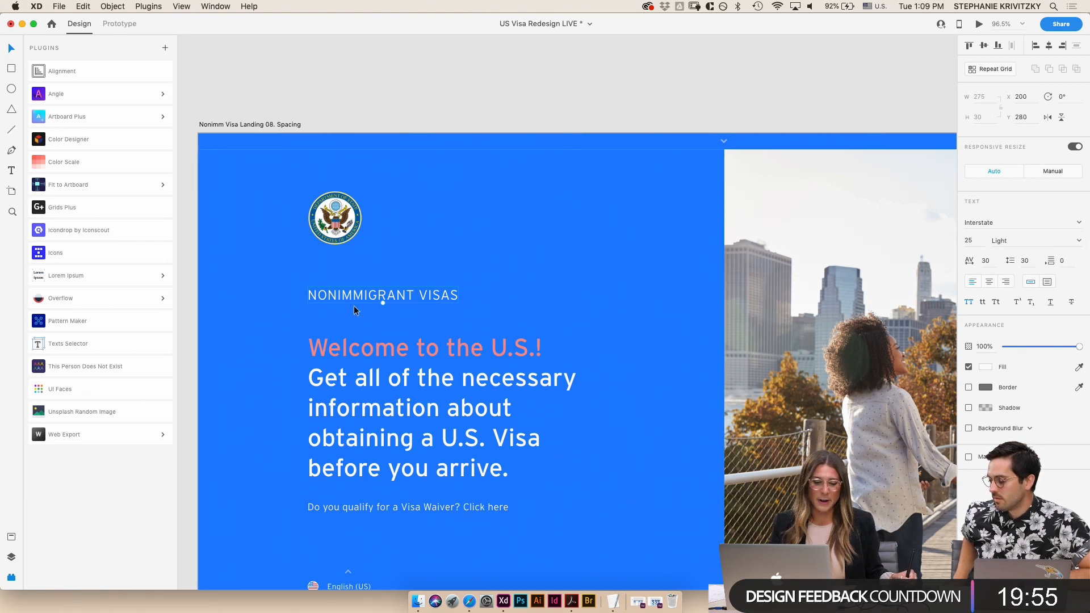
pyautogui.click(399, 376)
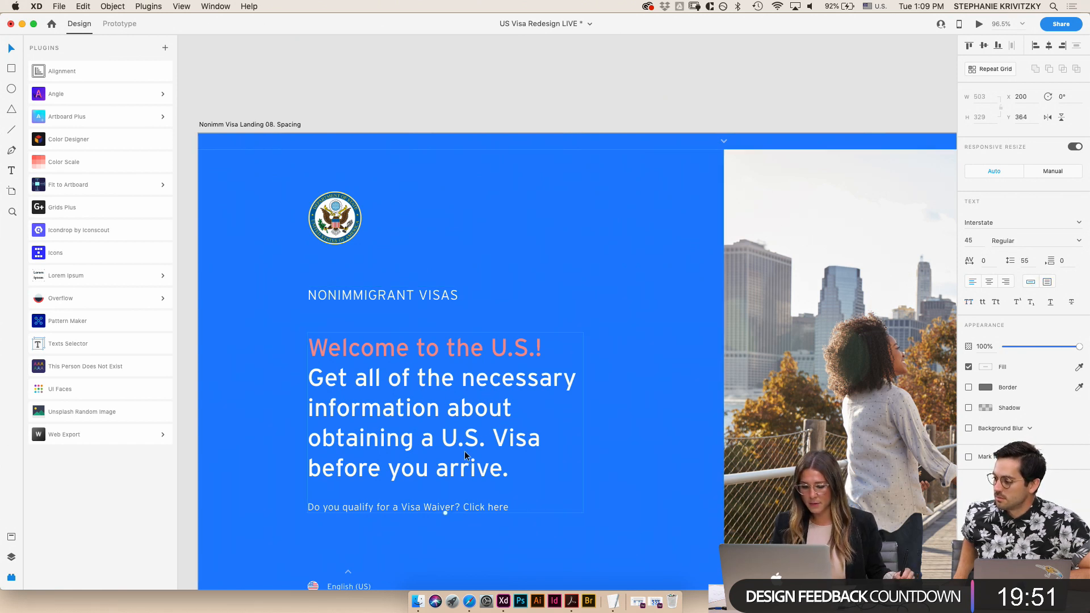
pyautogui.doubleClick(533, 472)
pyautogui.press('Right')
pyautogui.press('Escape')
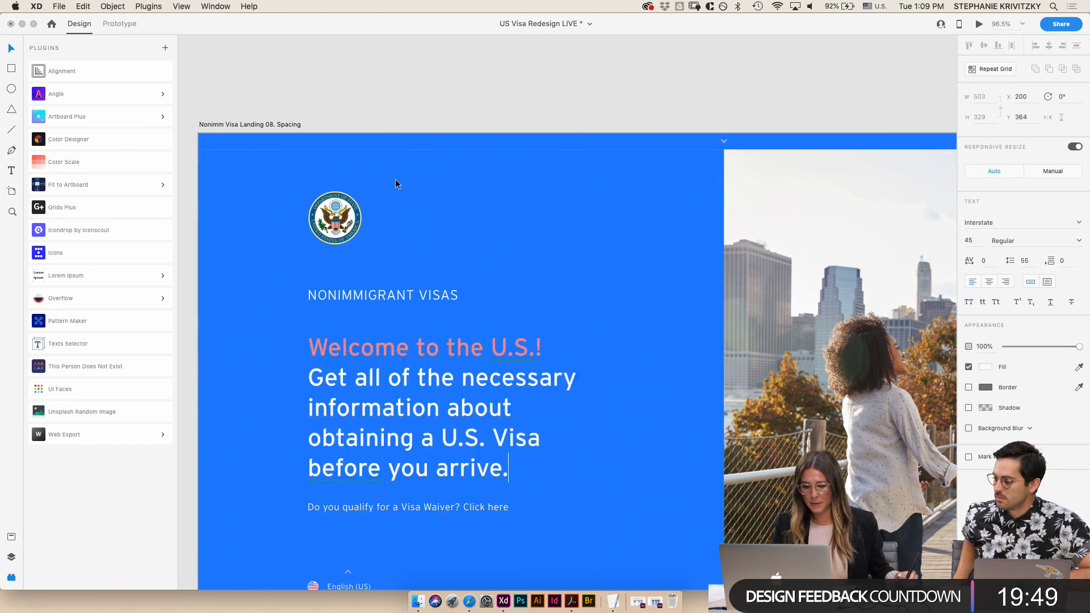
pyautogui.click(289, 117)
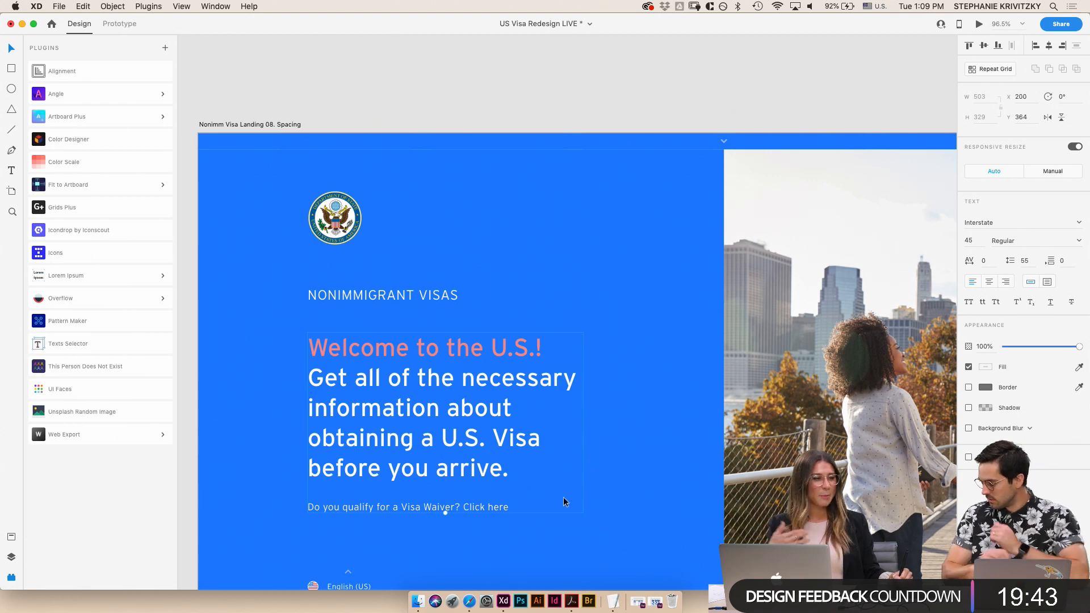
# - Delete the empty last line after "before you arrive." in the hero headline's text box
pyautogui.doubleClick(549, 473)
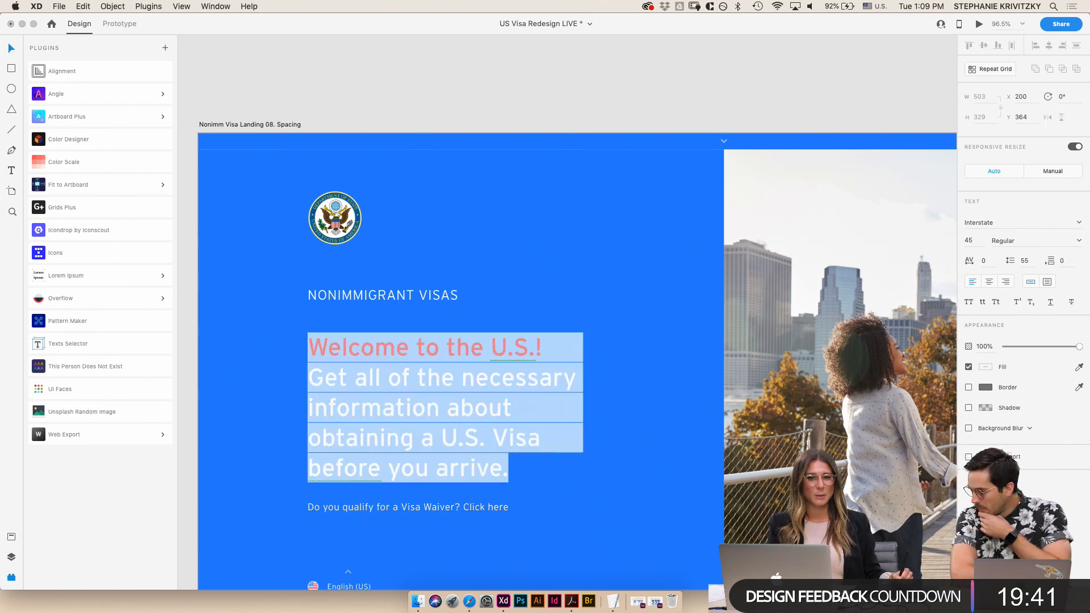
pyautogui.click(550, 479)
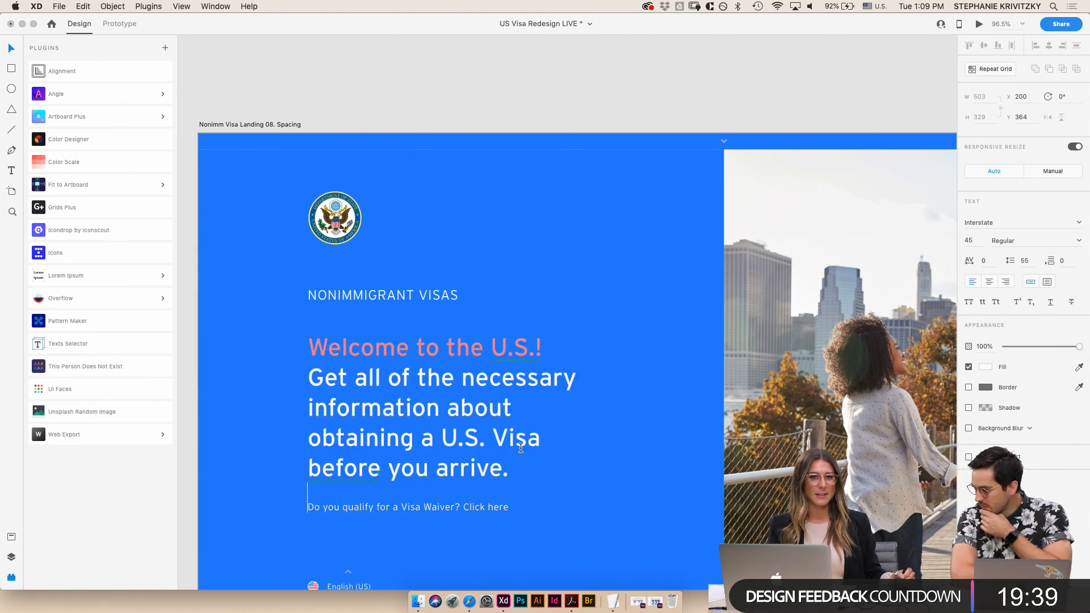
pyautogui.press('BackSpace')
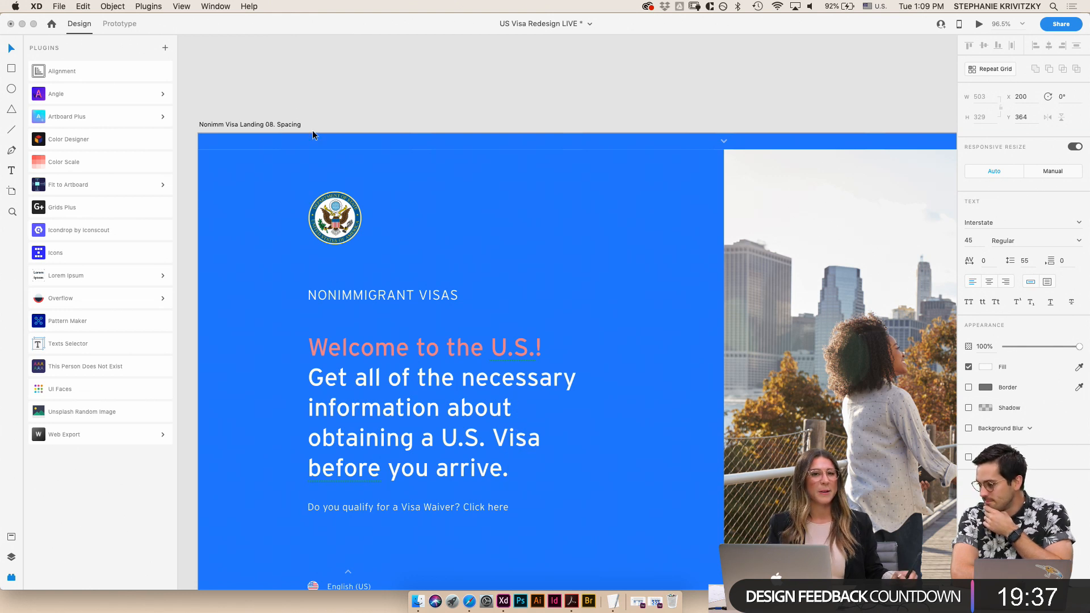
pyautogui.press('Escape')
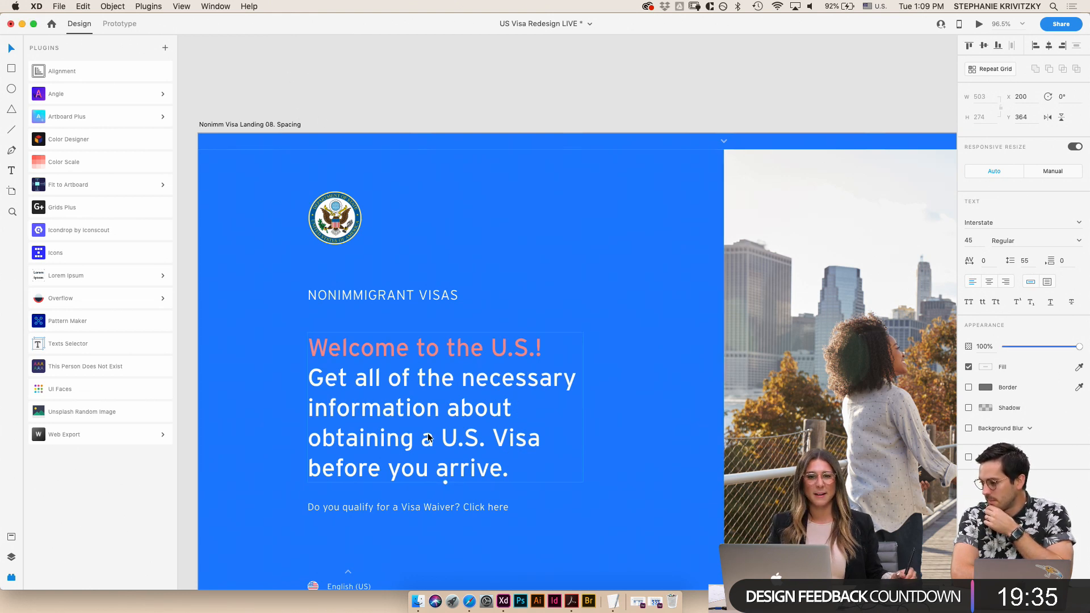
# - Move the hero headline down to about Y 385 and select the "Do you qualify for a Visa Waiver?" line below it
pyautogui.moveTo(391, 424); pyautogui.dragTo(391, 434)
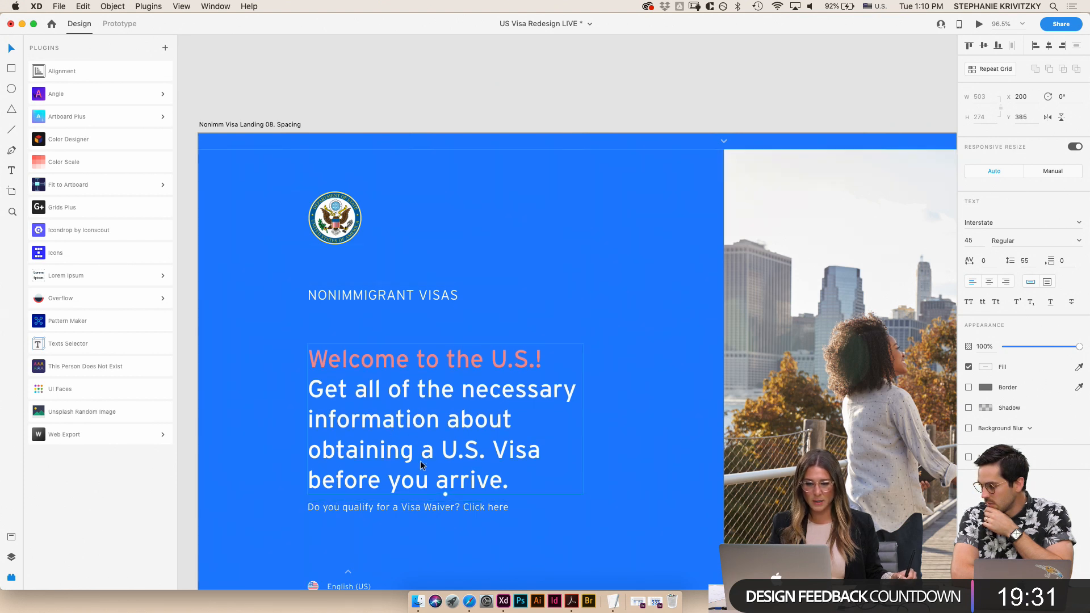
pyautogui.click(403, 103)
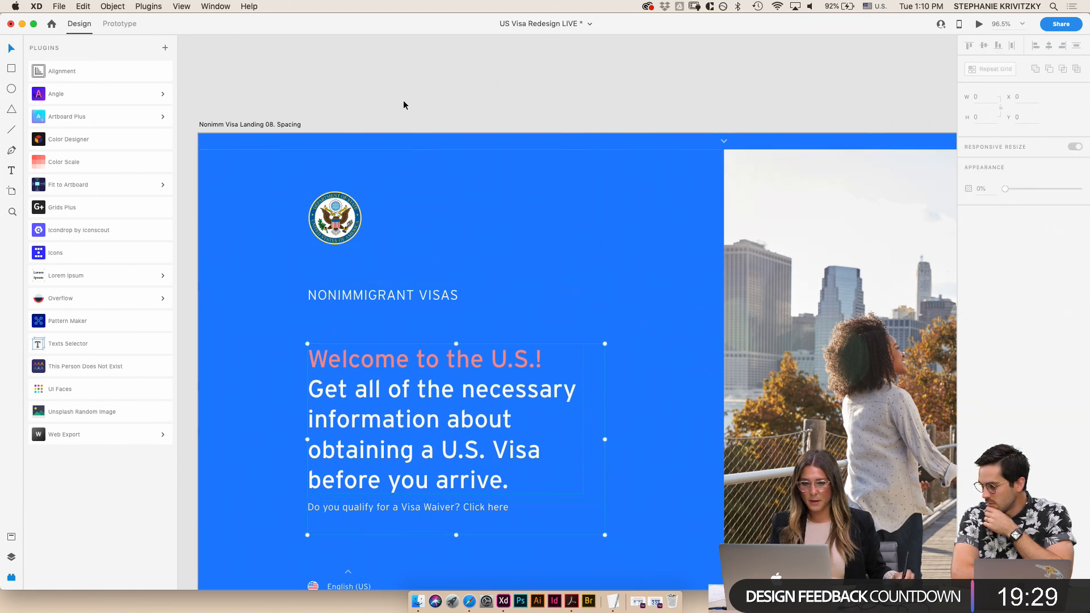
pyautogui.click(409, 508)
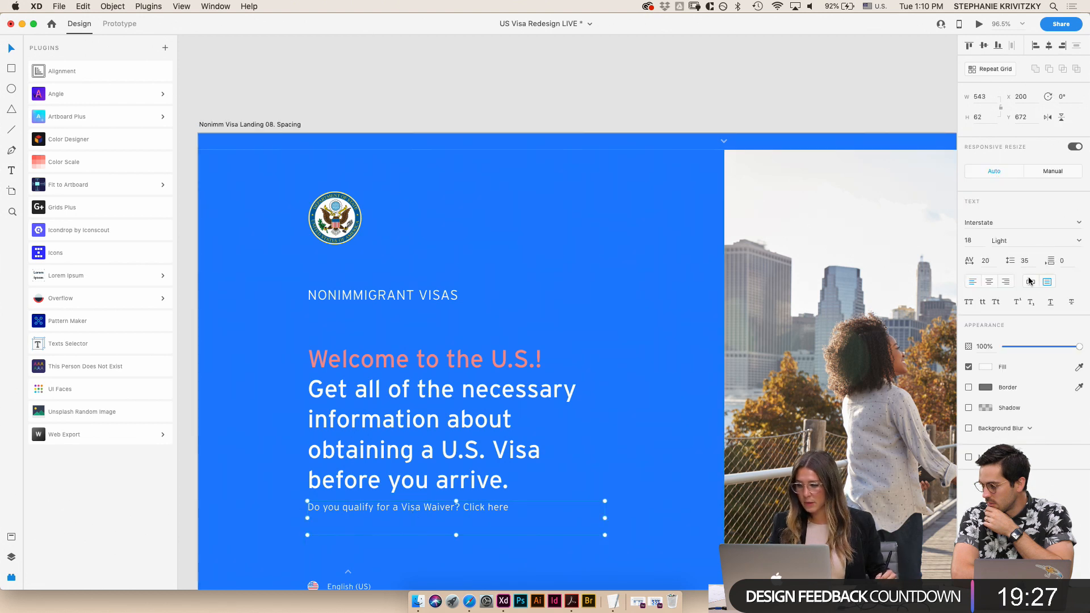
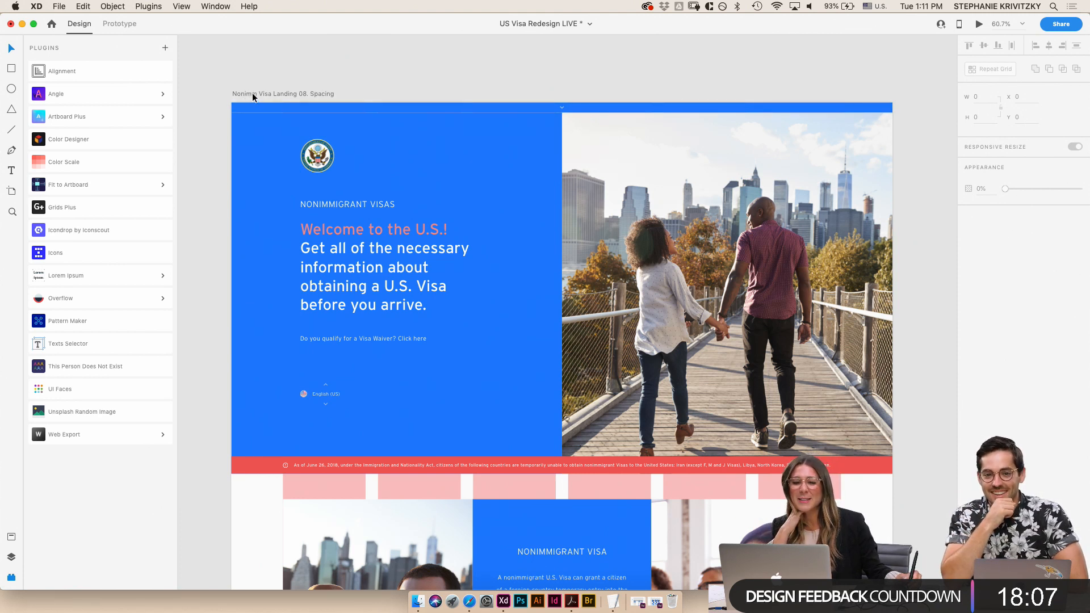
# - Preview the "08. Spacing" artboard, check the spacing of the hero's logo and text, and close the preview
pyautogui.click(256, 93)
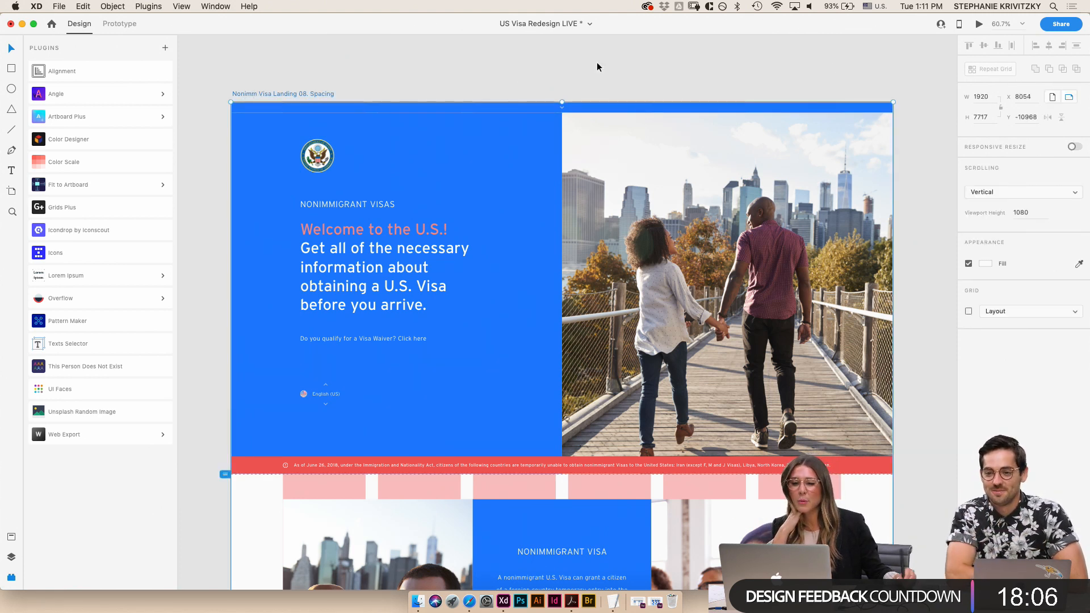
pyautogui.click(979, 25)
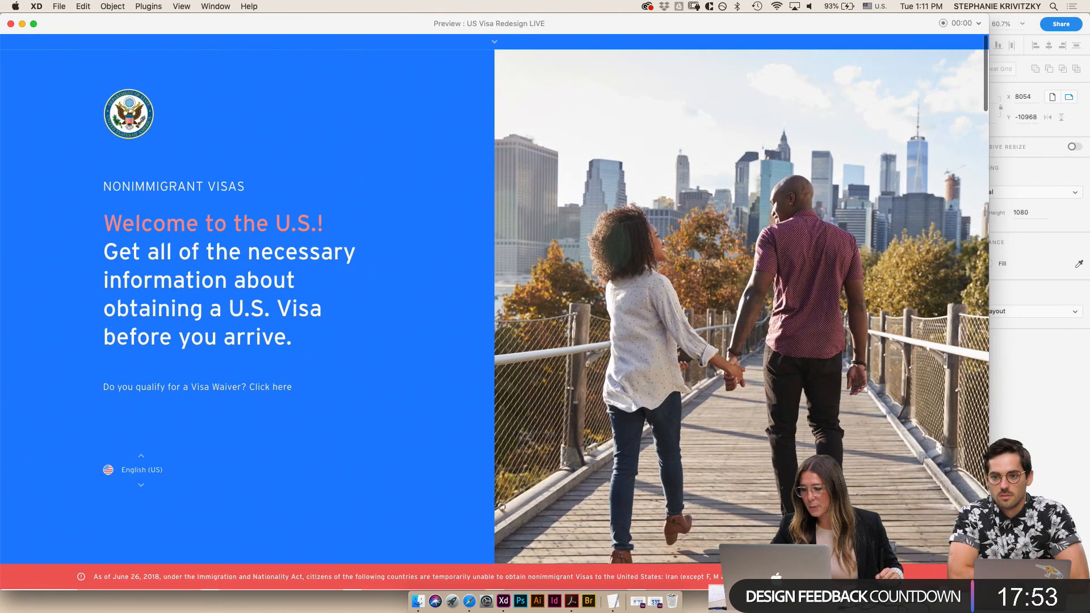
pyautogui.moveTo(403, 29); pyautogui.dragTo(432, 25)
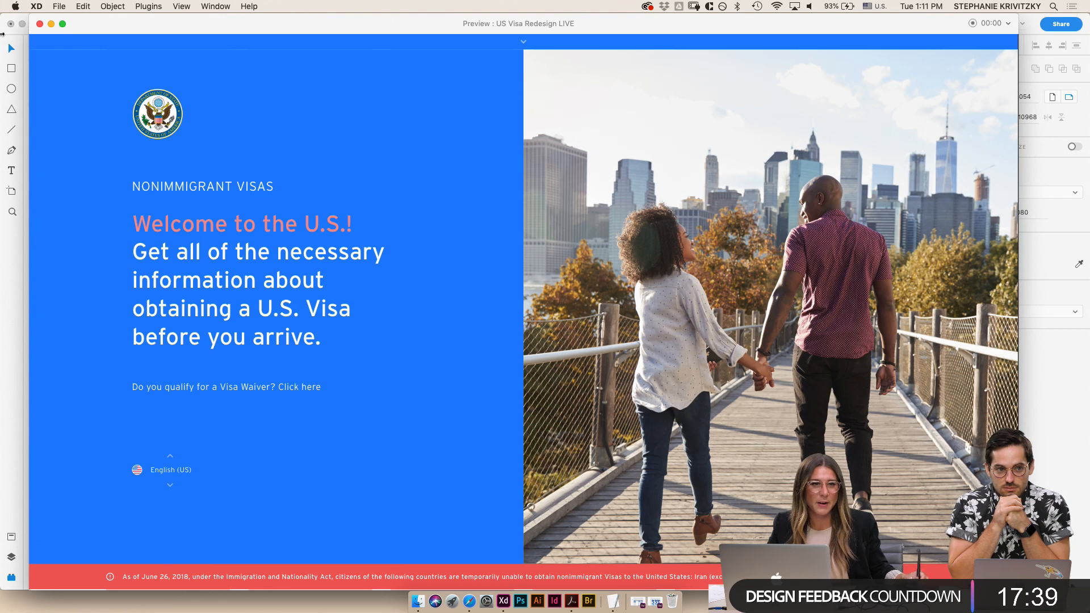
pyautogui.click(40, 24)
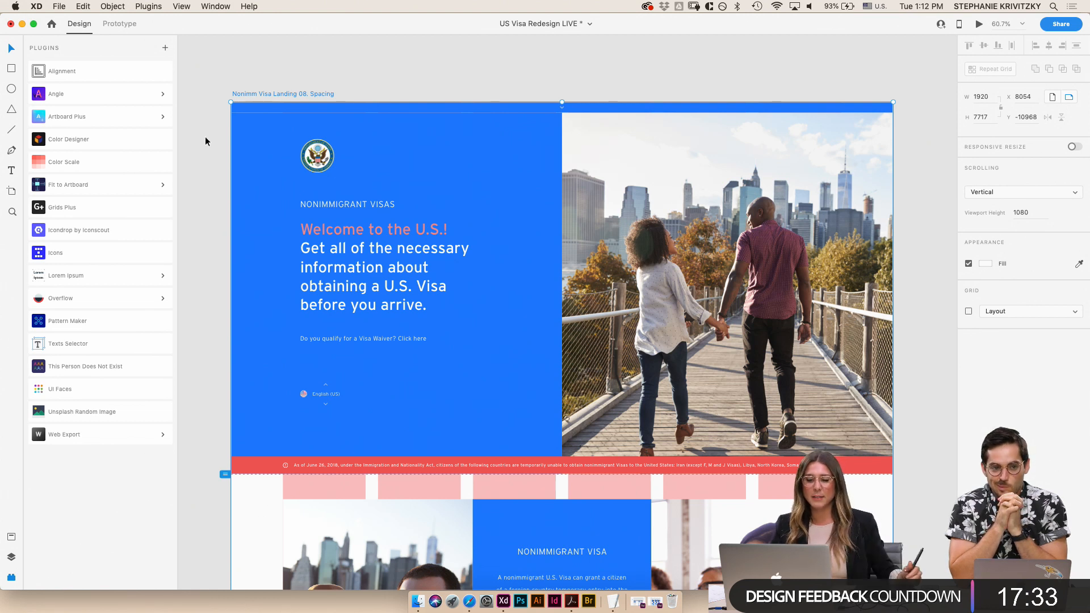
# - Underline the words "Click here" in the hero's Visa Waiver line
pyautogui.doubleClick(397, 340)
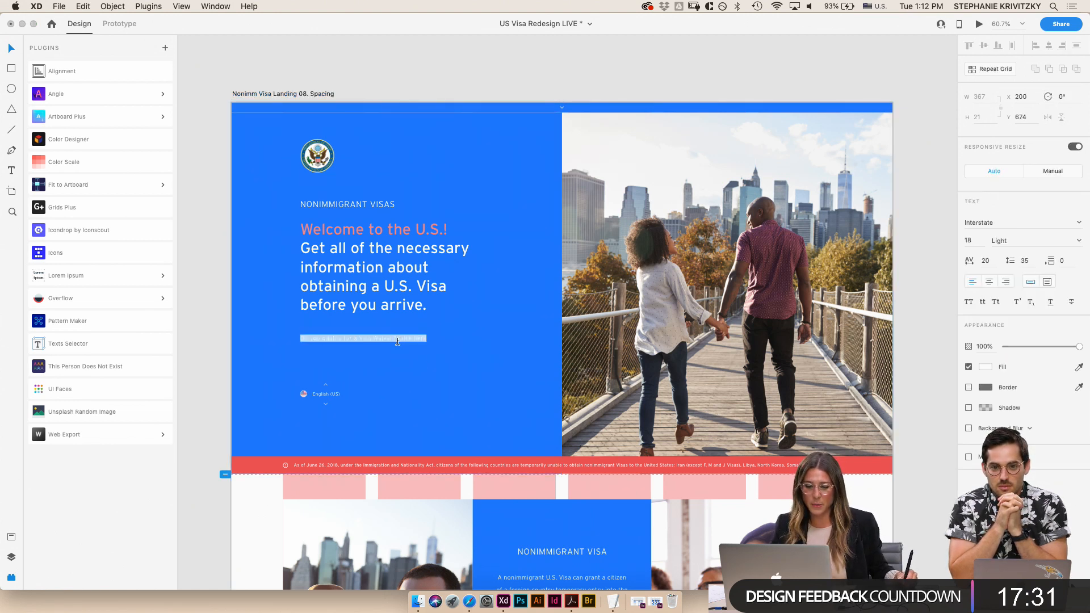
pyautogui.click(398, 340)
pyautogui.press('super+shift+Right')
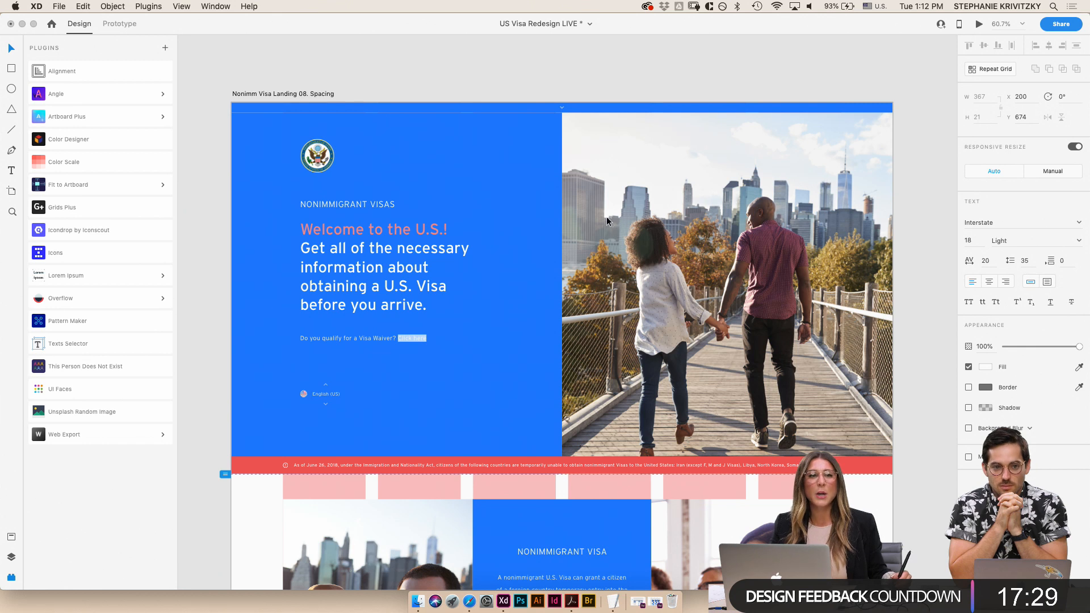
pyautogui.click(408, 22)
pyautogui.press('Escape')
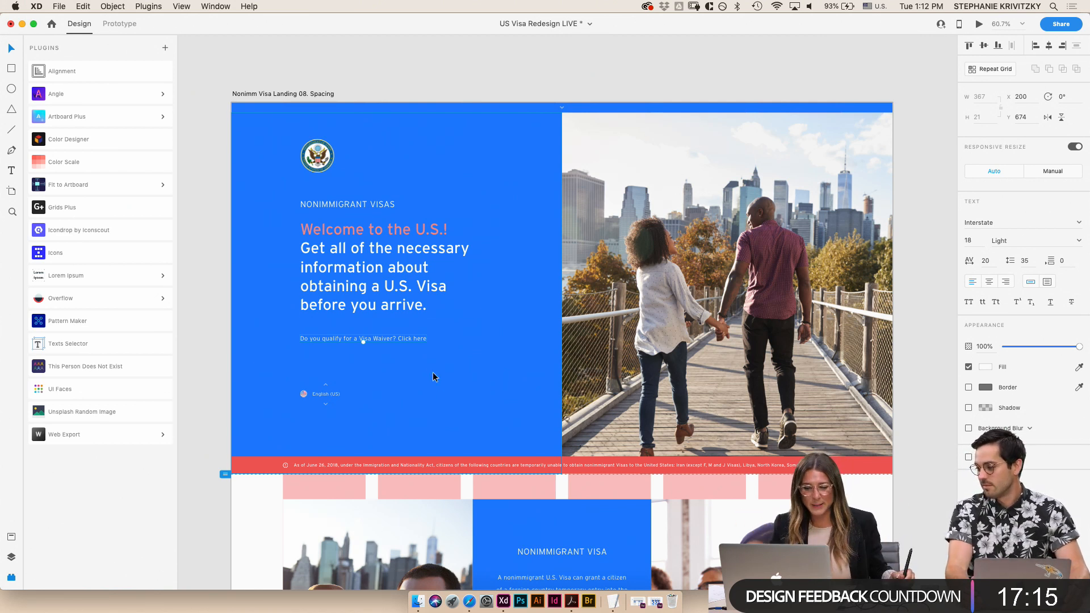
pyautogui.moveTo(398, 337); pyautogui.dragTo(427, 338)
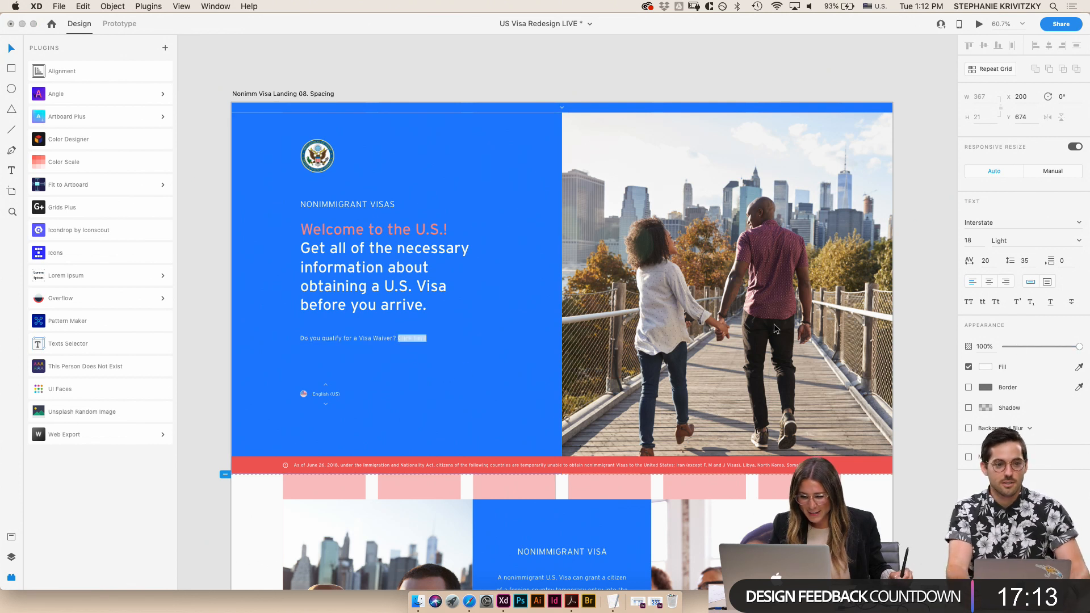
pyautogui.click(1051, 303)
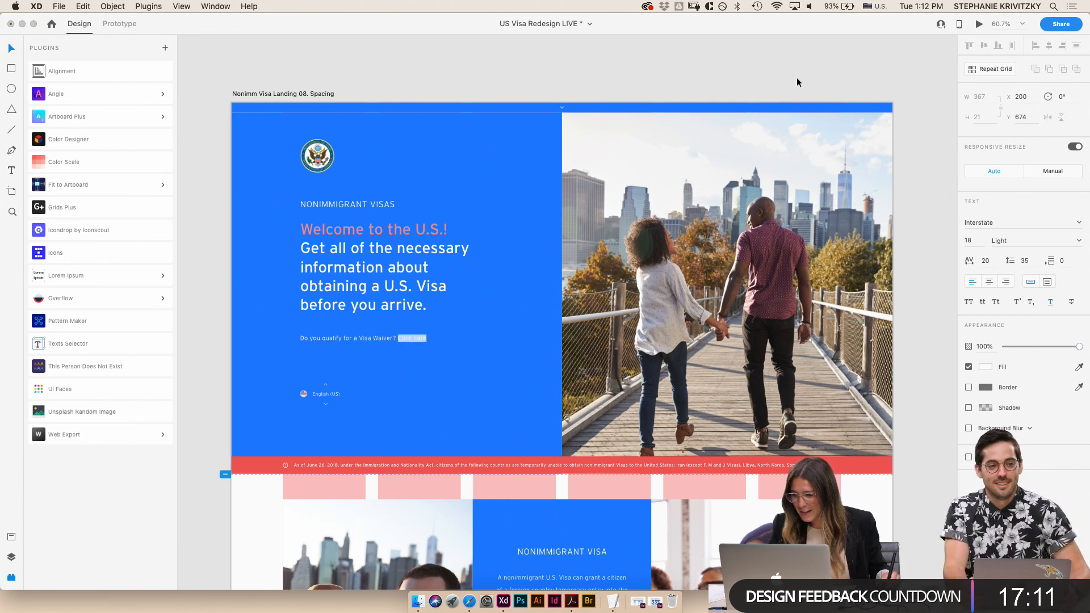
pyautogui.press('Escape')
pyautogui.click(219, 247)
# - Examine the hero's underlined link up close and the overall spacing of its logo, headline and language selector
pyautogui.scroll(5, 548, 469)
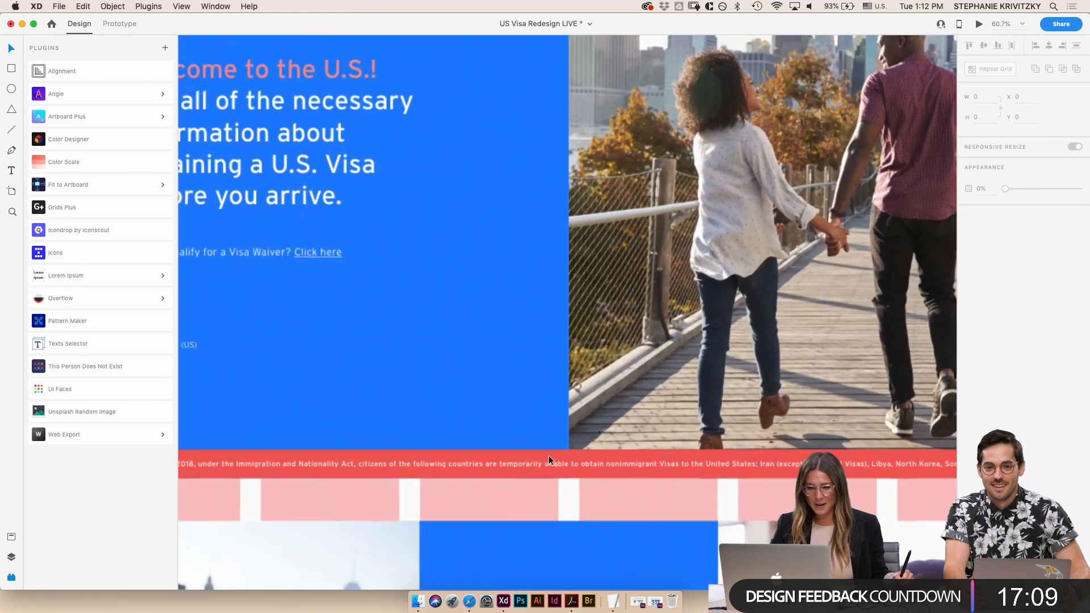
pyautogui.hscroll(-2, 546, 463)
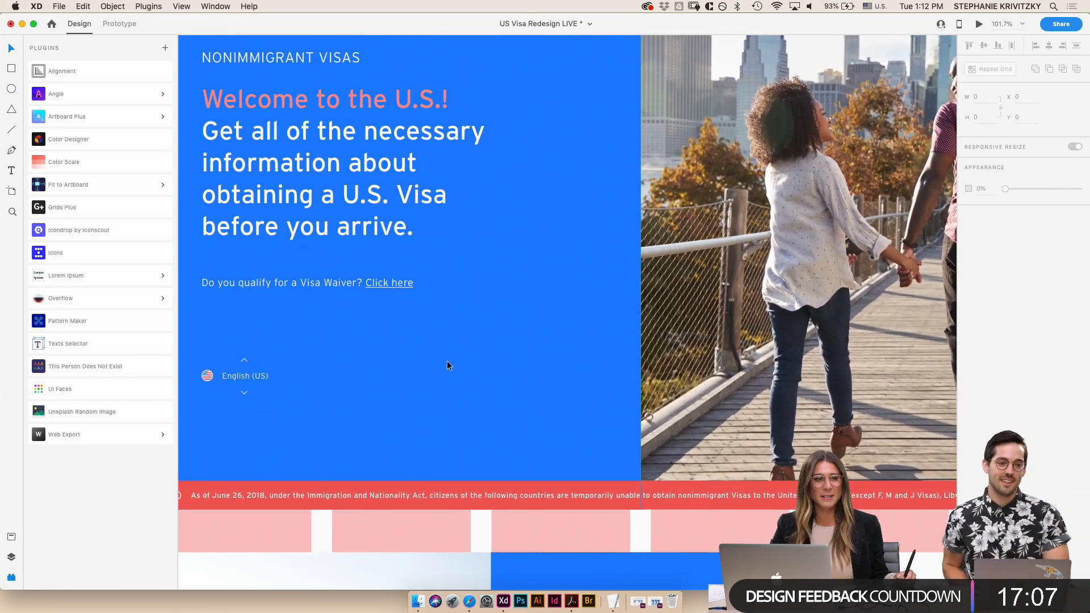
pyautogui.scroll(-3, 448, 364)
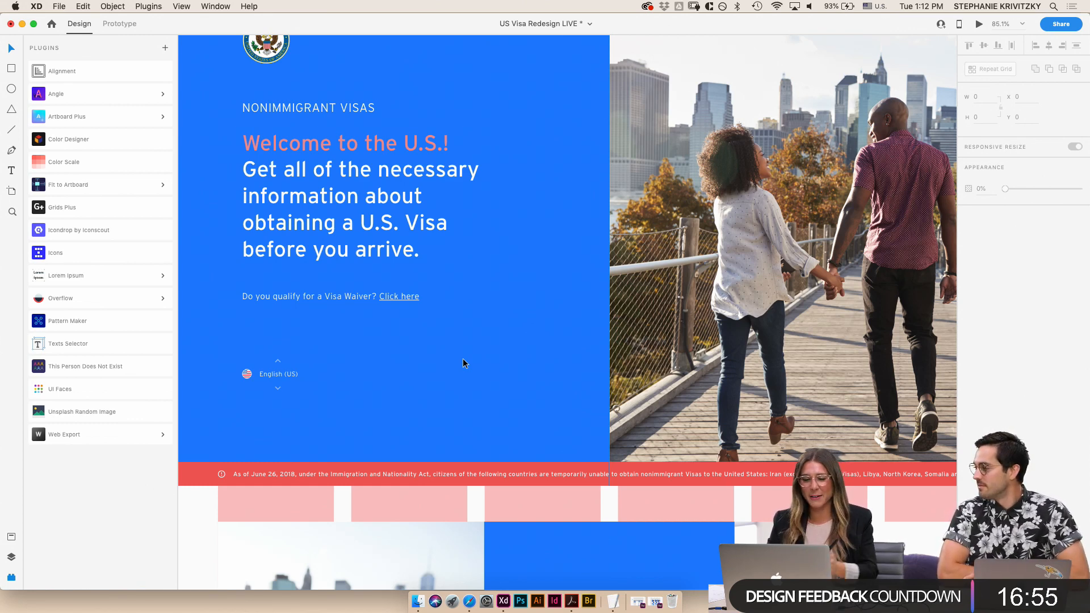
pyautogui.scroll(-5, 463, 359)
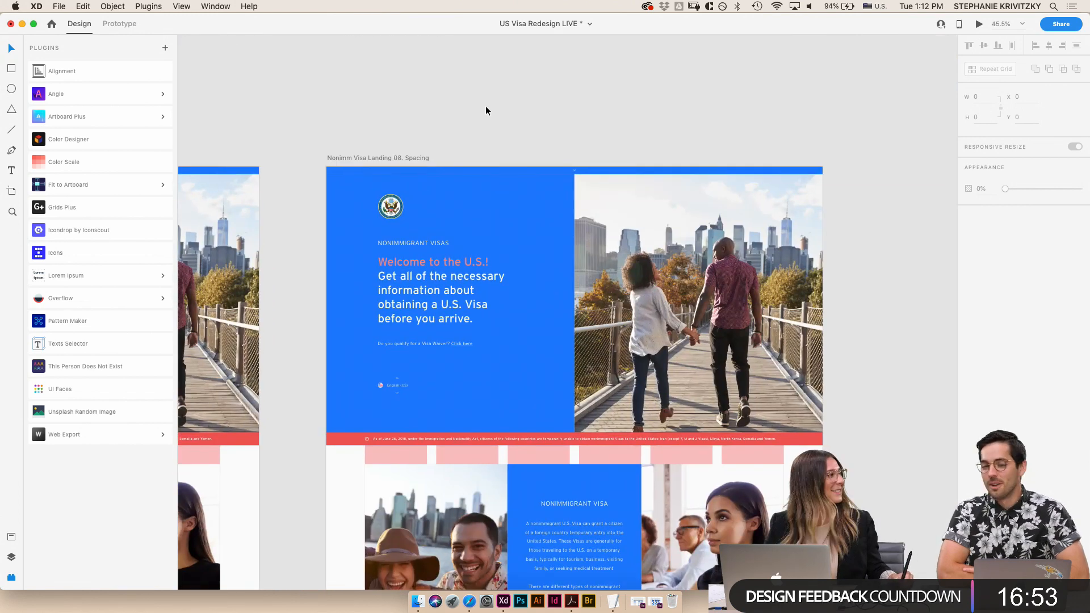
pyautogui.scroll(2, 485, 105)
pyautogui.scroll(-2, 580, 131)
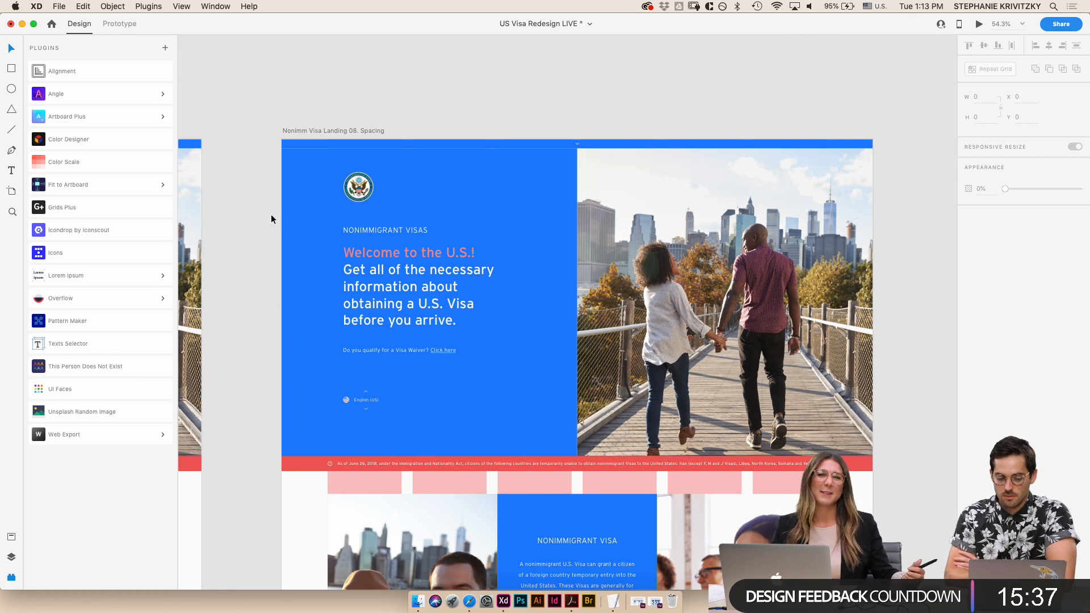
pyautogui.hscroll(3, 266, 198)
pyautogui.scroll(-1, 267, 199)
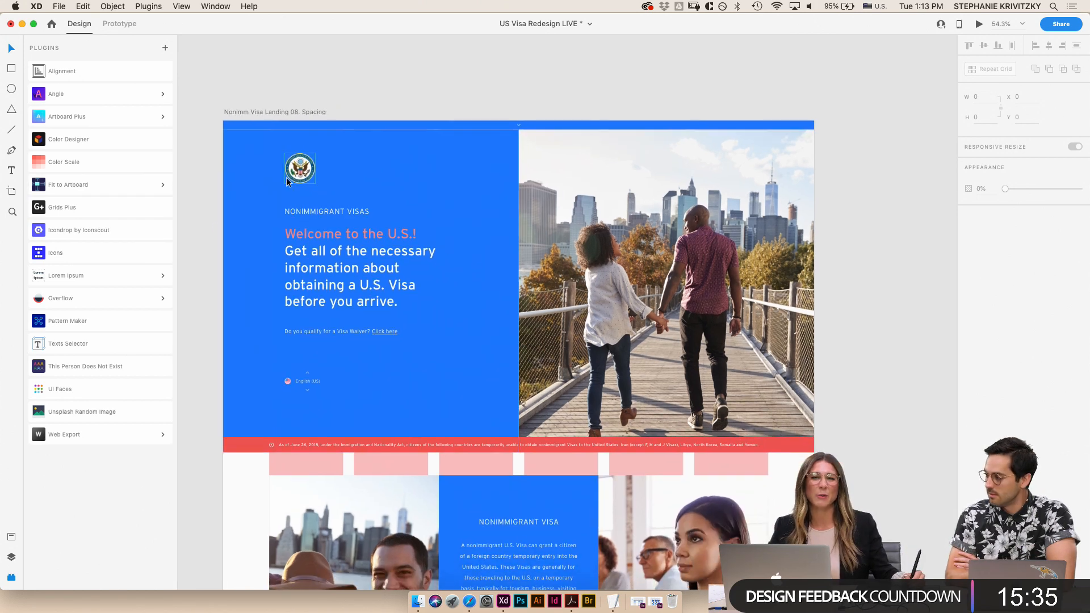
# - Convert the "NONIMMIGRANT VISA" heading in the blue card between the two photos to point text and move it slightly up
pyautogui.scroll(-5, 295, 199)
pyautogui.hscroll(-1, 295, 198)
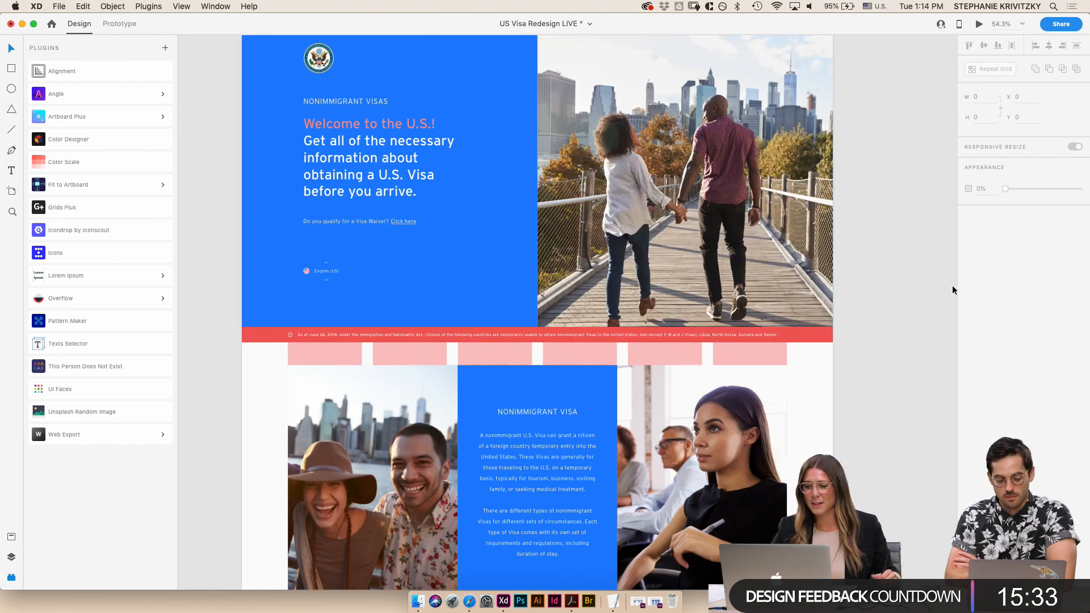
pyautogui.scroll(-2, 878, 279)
pyautogui.hscroll(1, 878, 278)
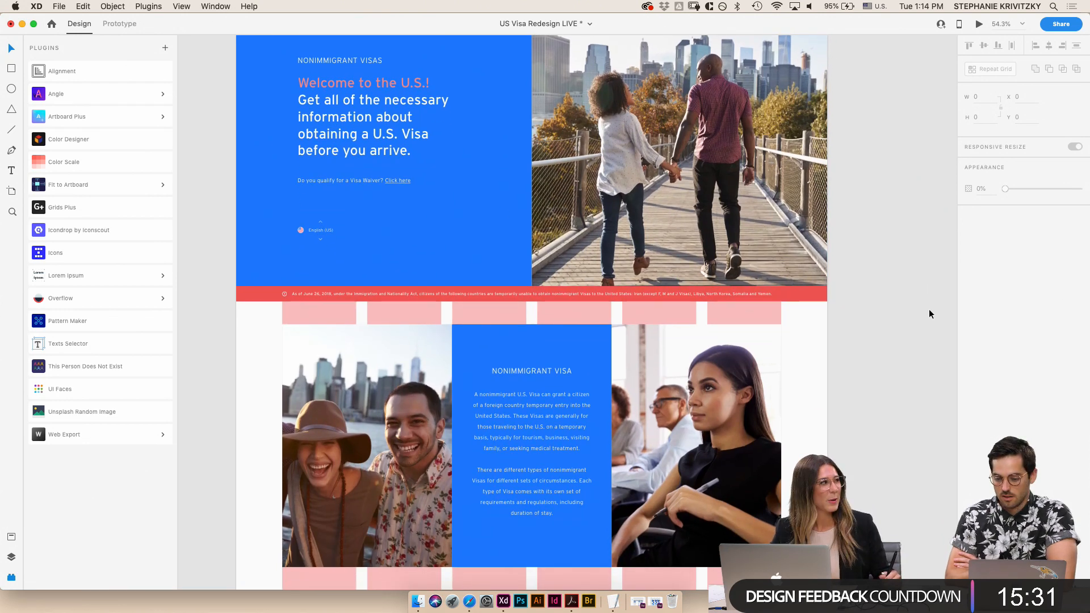
pyautogui.scroll(-5, 920, 295)
pyautogui.hscroll(-1, 920, 295)
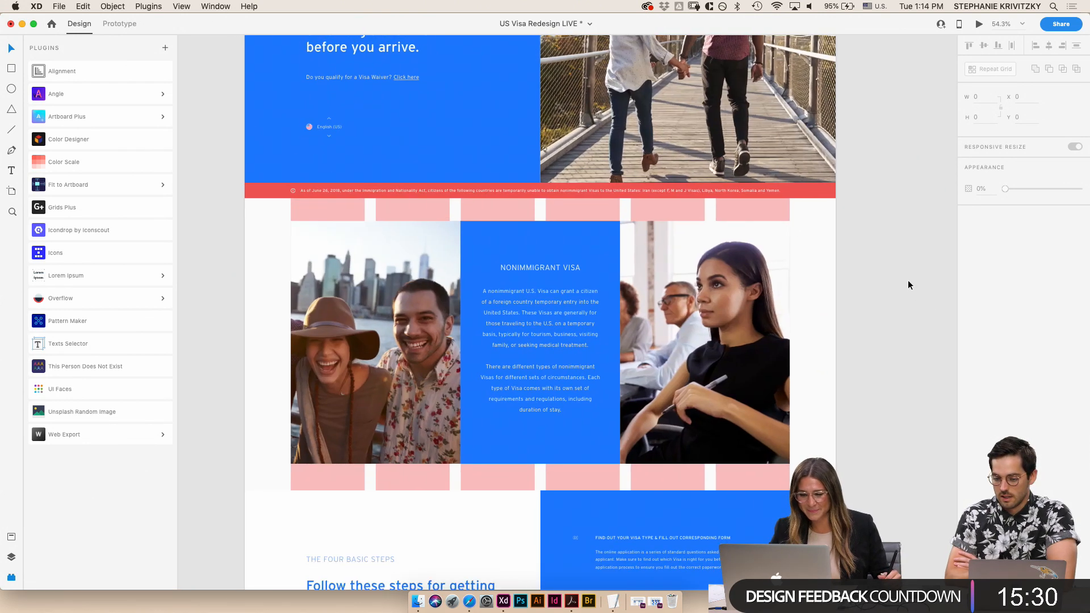
pyautogui.click(549, 269)
pyautogui.click(542, 310)
pyautogui.click(534, 269)
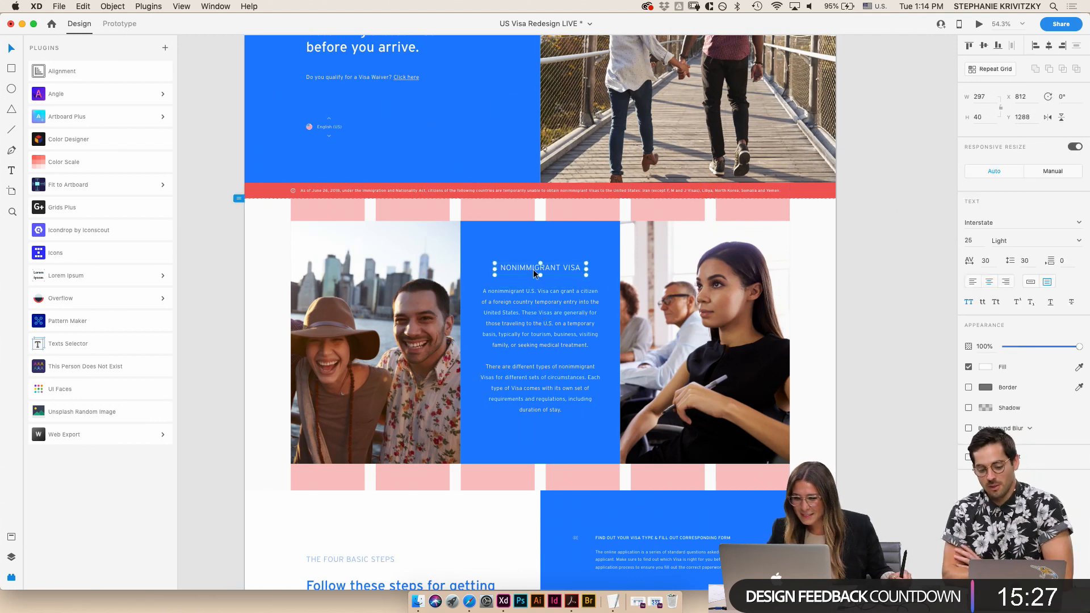
pyautogui.click(1031, 281)
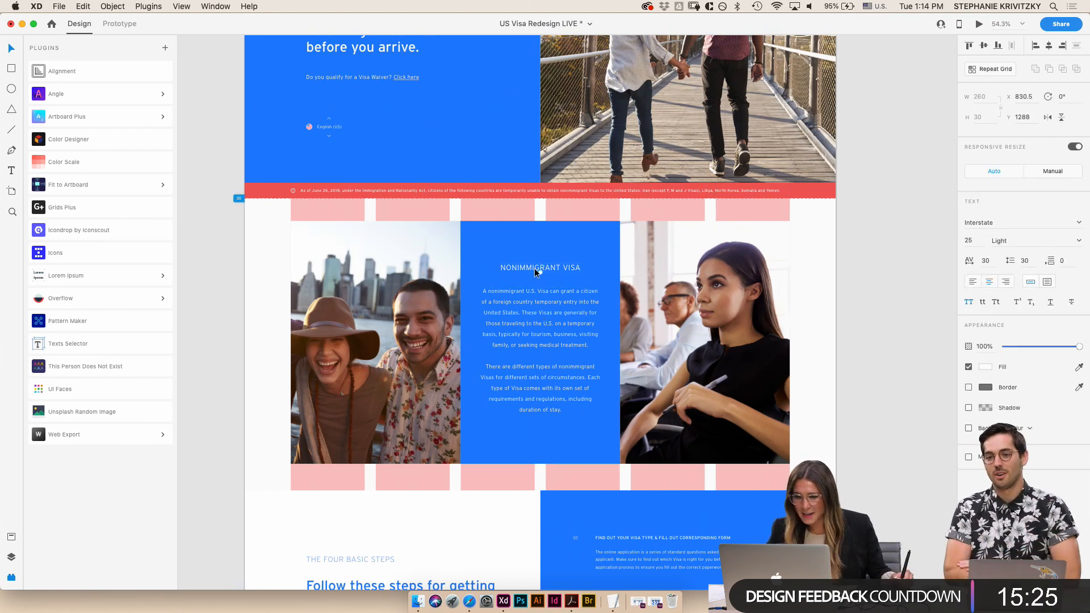
pyautogui.moveTo(537, 273)
pyautogui.mouseDown()
pyautogui.moveTo(526, 233)
pyautogui.moveTo(550, 257)
pyautogui.moveTo(535, 279)
pyautogui.mouseUp()
# - Delete the empty last line after "duration of stay." in the blue card's body text
pyautogui.click(539, 320)
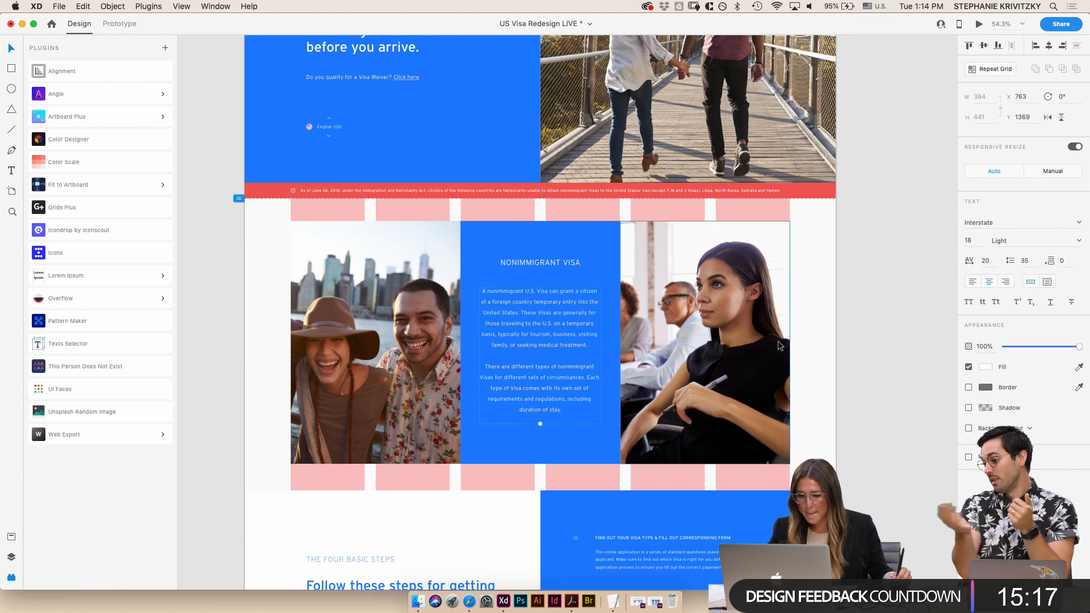
pyautogui.doubleClick(566, 414)
pyautogui.click(574, 416)
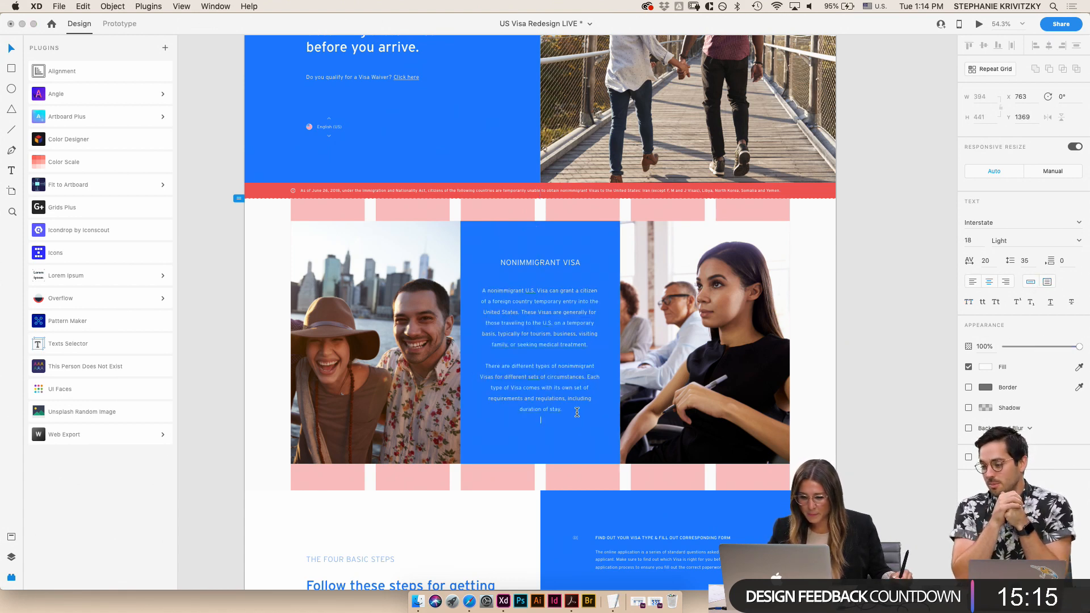
pyautogui.click(841, 319)
# - Set the gap under the "NONIMMIGRANT VISA" heading by moving the body text up against it and nudging it down 60 px
pyautogui.moveTo(529, 351); pyautogui.dragTo(527, 329)
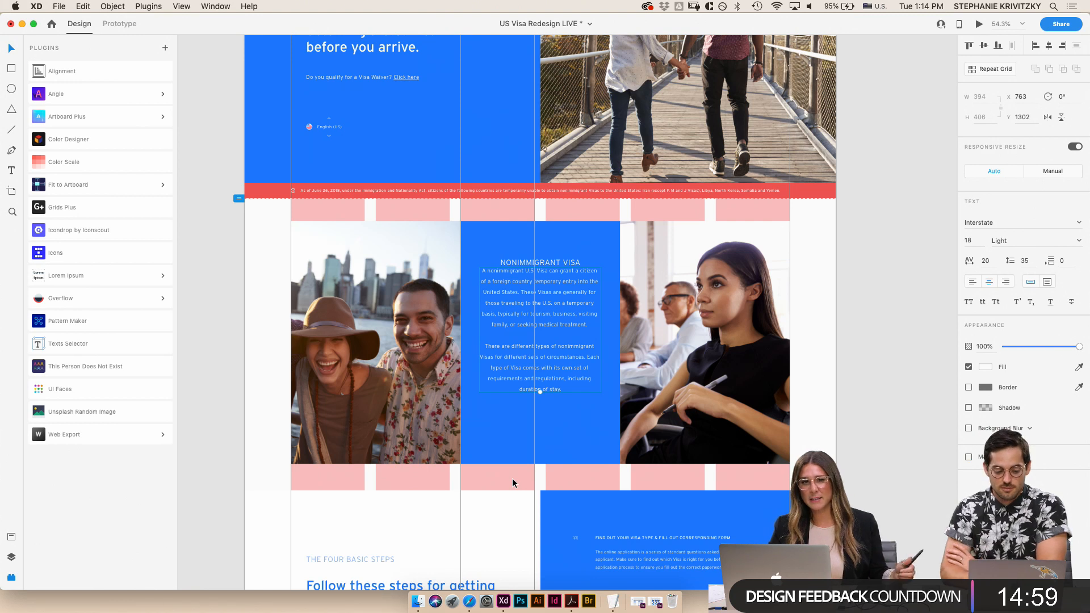
pyautogui.hotkey('shift', 'Down')
pyautogui.hotkey('shift', 'Down')
pyautogui.hotkey('shift', 'Down')
pyautogui.hotkey('shift', 'Down')
pyautogui.hotkey('shift', 'Down')
pyautogui.hotkey('shift', 'Down')
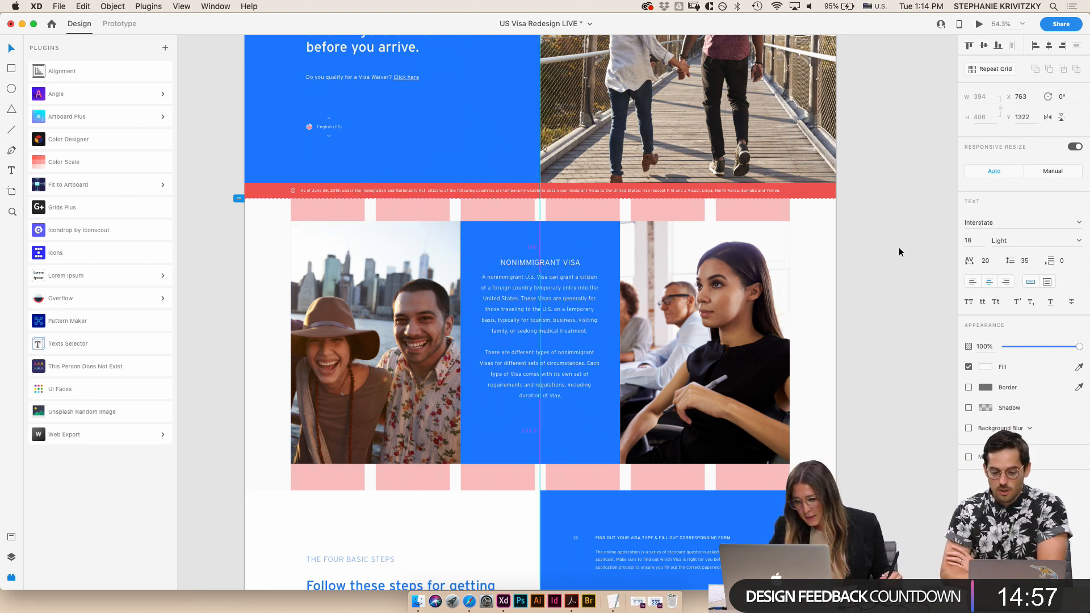
pyautogui.click(906, 303)
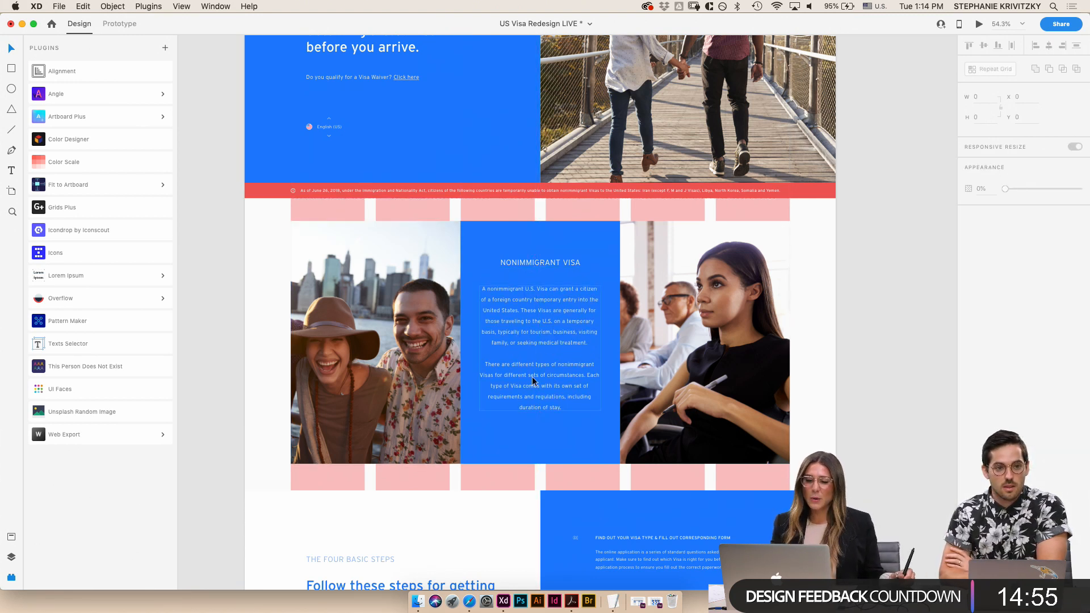
# - Shorten the blue card from its lower edge to a height of 616.5, ending at the body text's last line
pyautogui.click(510, 233)
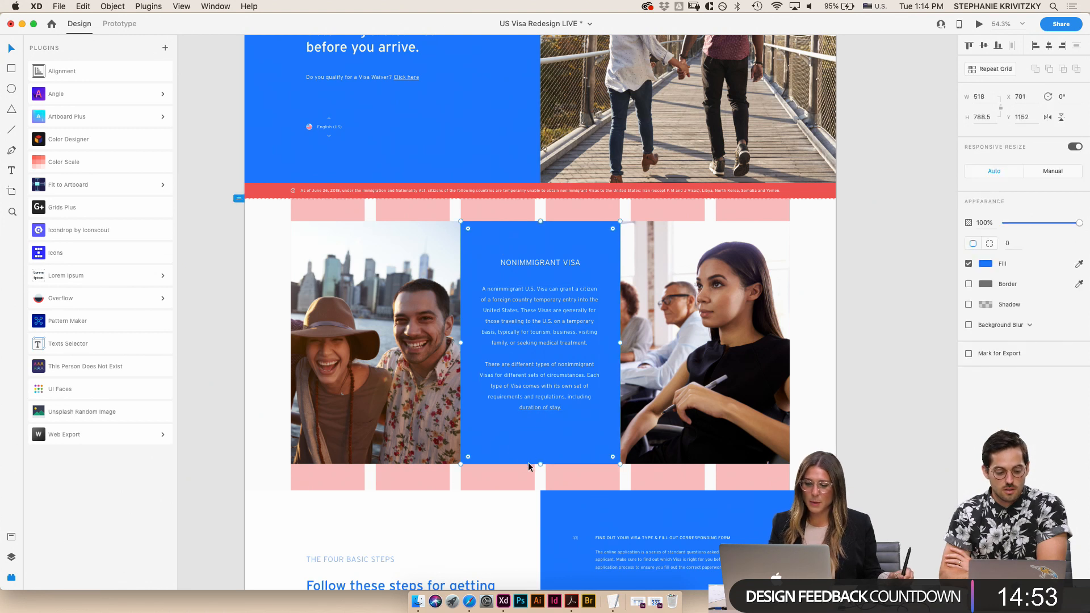
pyautogui.moveTo(541, 464); pyautogui.dragTo(539, 410)
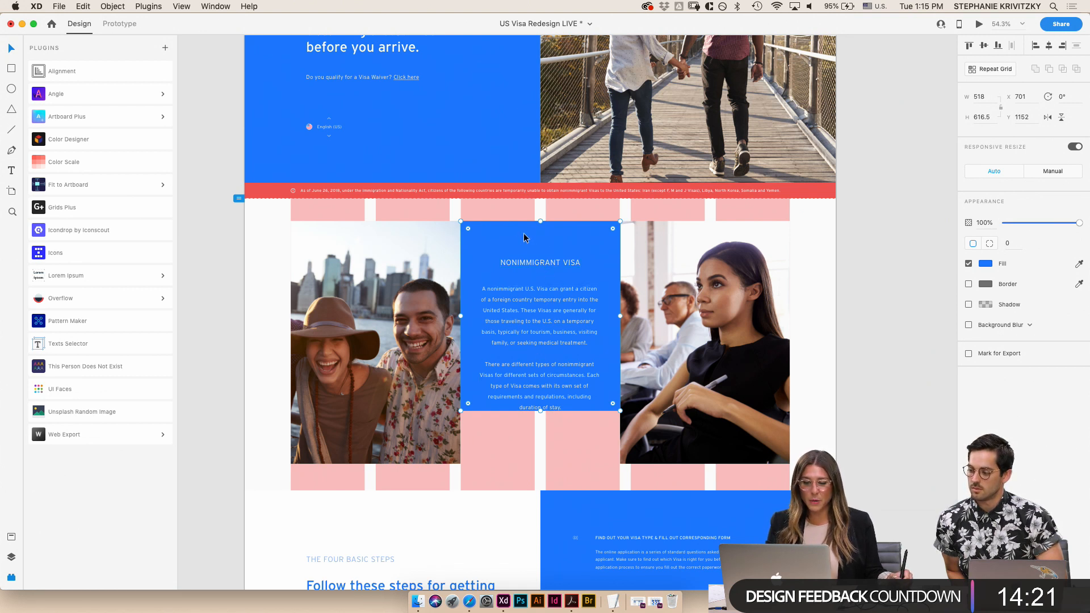
# - Try to set the blue card's height to 730.5
pyautogui.click(988, 117)
pyautogui.press('Left')
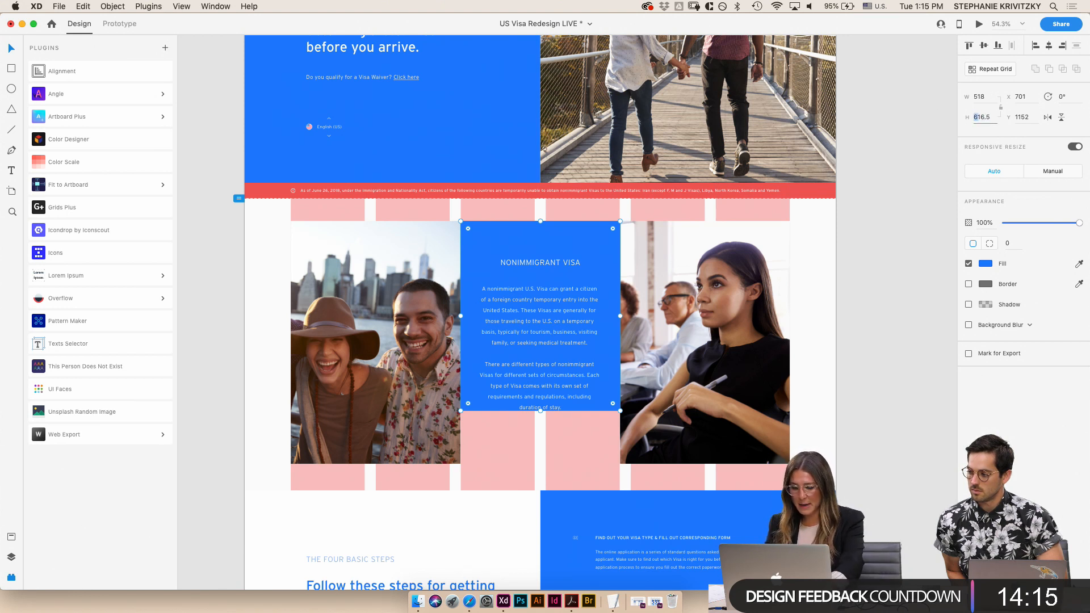
pyautogui.write('73')
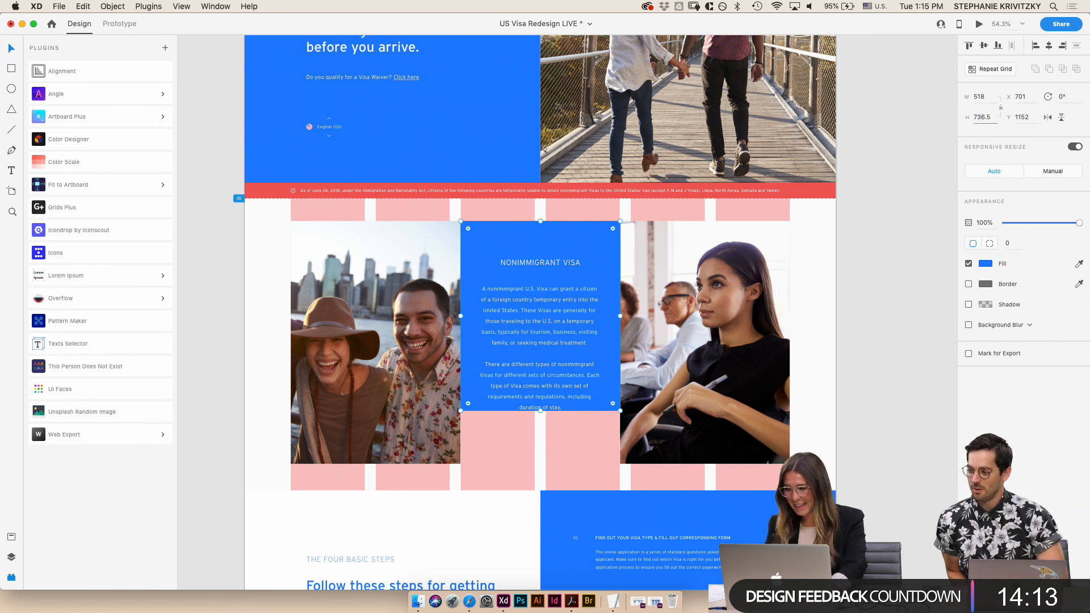
pyautogui.write('0')
pyautogui.press('Return')
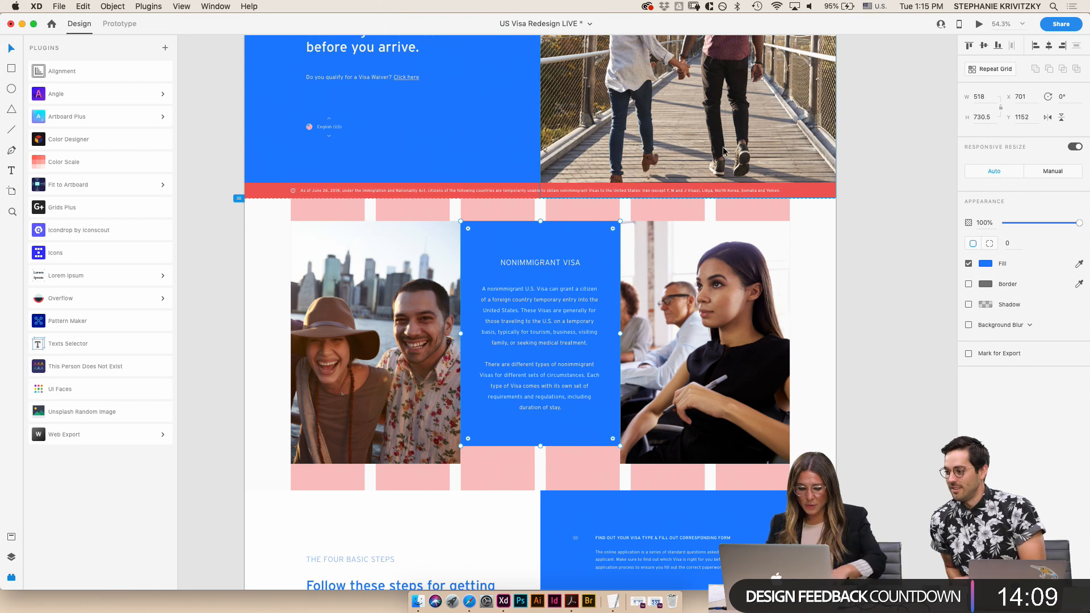
pyautogui.press('super+z')
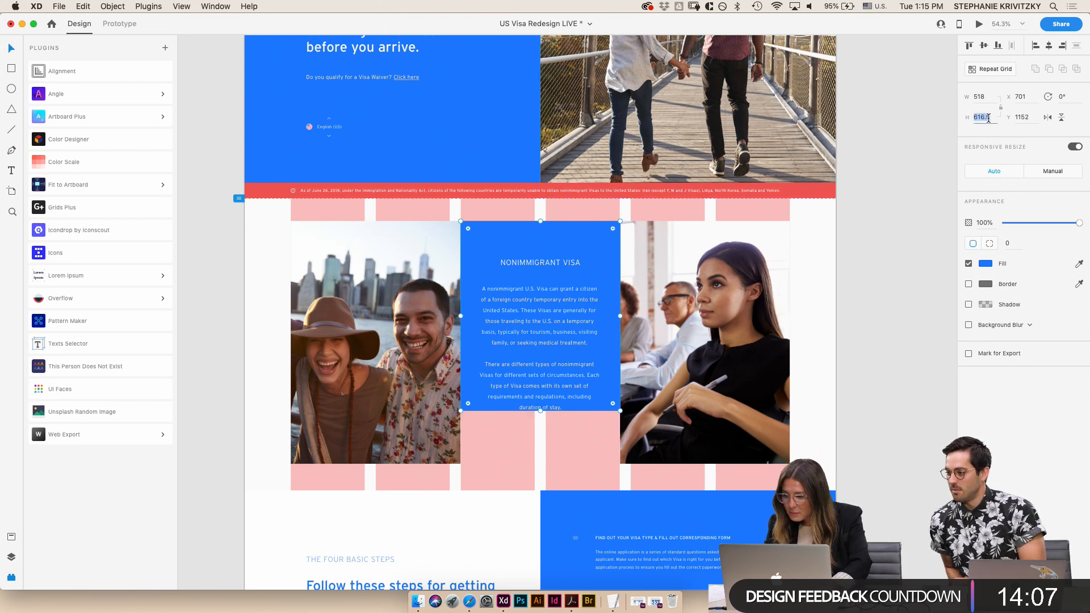
# - Set the blue Nonimmigrant Visa card's height to 736.5 and shorten the photos beside it to the same height
pyautogui.press('Return')
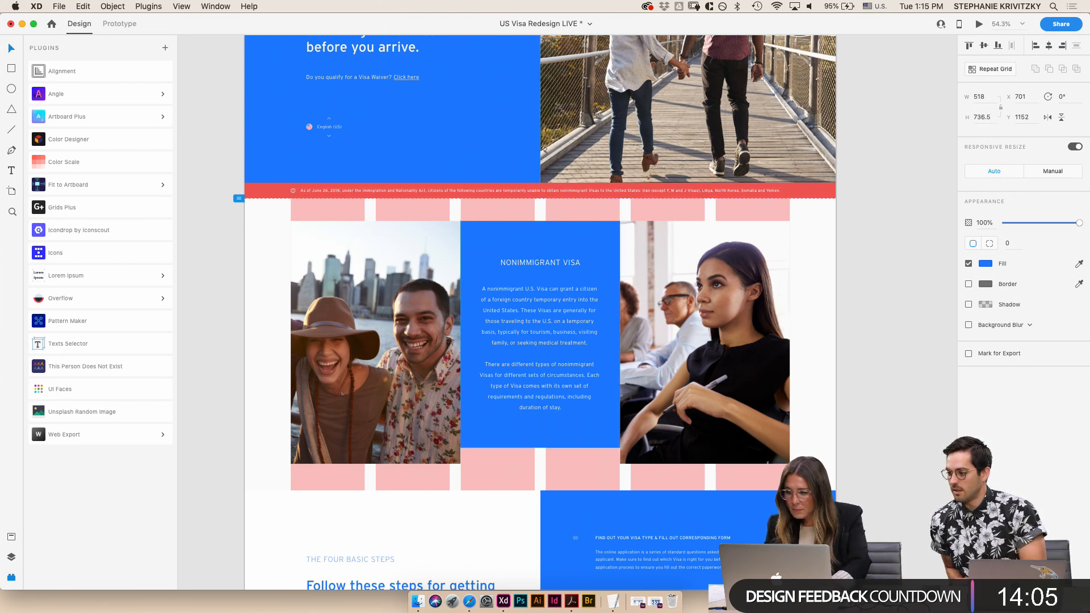
pyautogui.click(350, 284)
pyautogui.keyDown('shift'); pyautogui.click(624, 312); pyautogui.keyUp('shift')
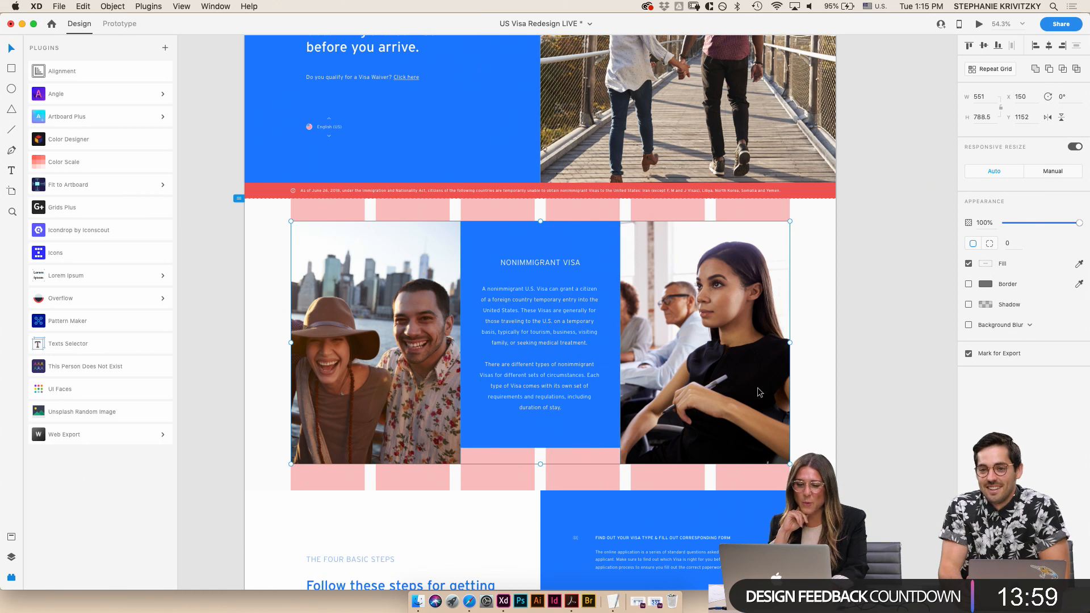
pyautogui.click(884, 382)
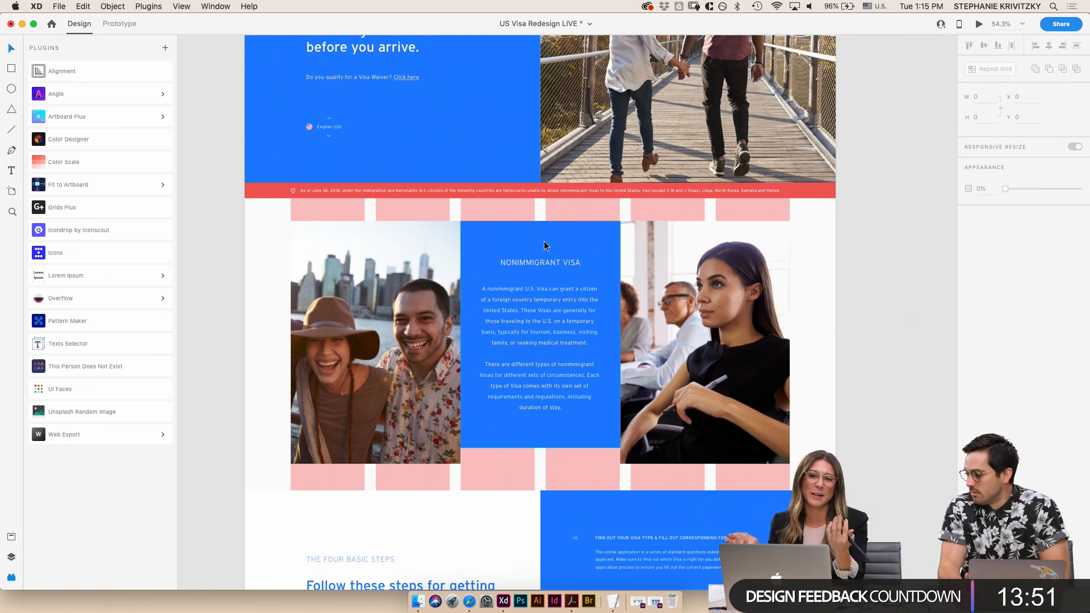
pyautogui.click(691, 337)
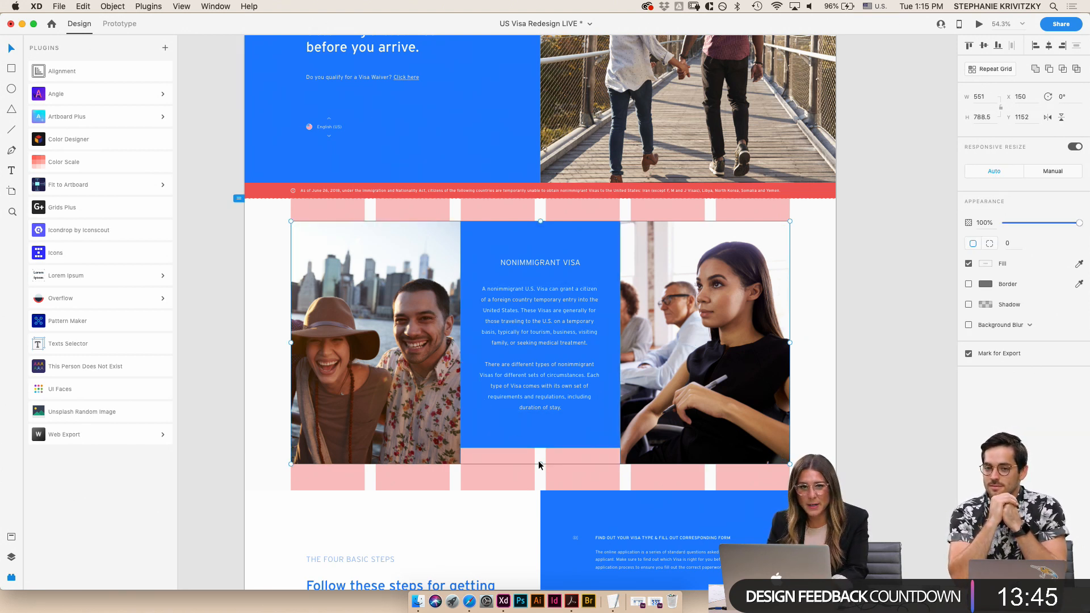
pyautogui.moveTo(541, 464); pyautogui.dragTo(541, 448)
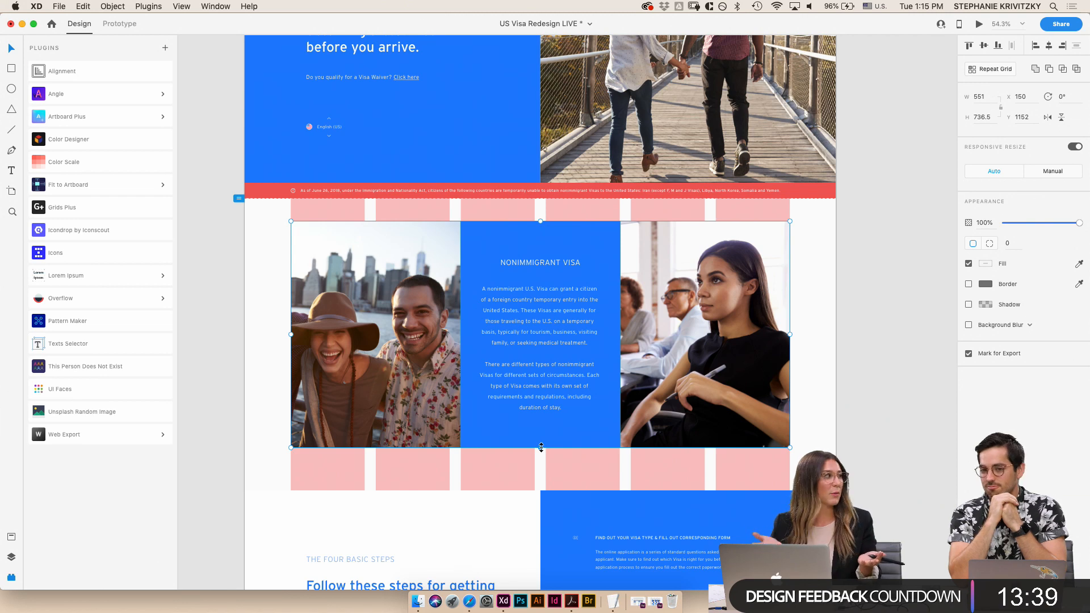
pyautogui.click(887, 311)
# - Save the document and move the entire photo and card row up against the red alert banner, at Y 1078
pyautogui.scroll(-5, 852, 312)
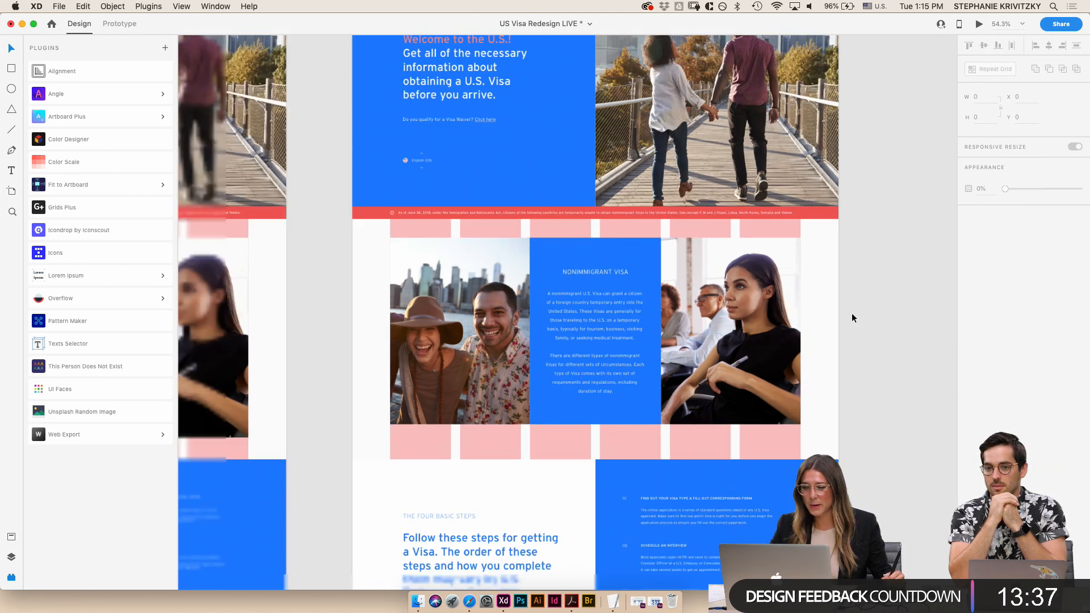
pyautogui.hscroll(3, 823, 335)
pyautogui.scroll(-1, 823, 335)
pyautogui.moveTo(798, 371); pyautogui.dragTo(498, 258)
pyautogui.press('super+s')
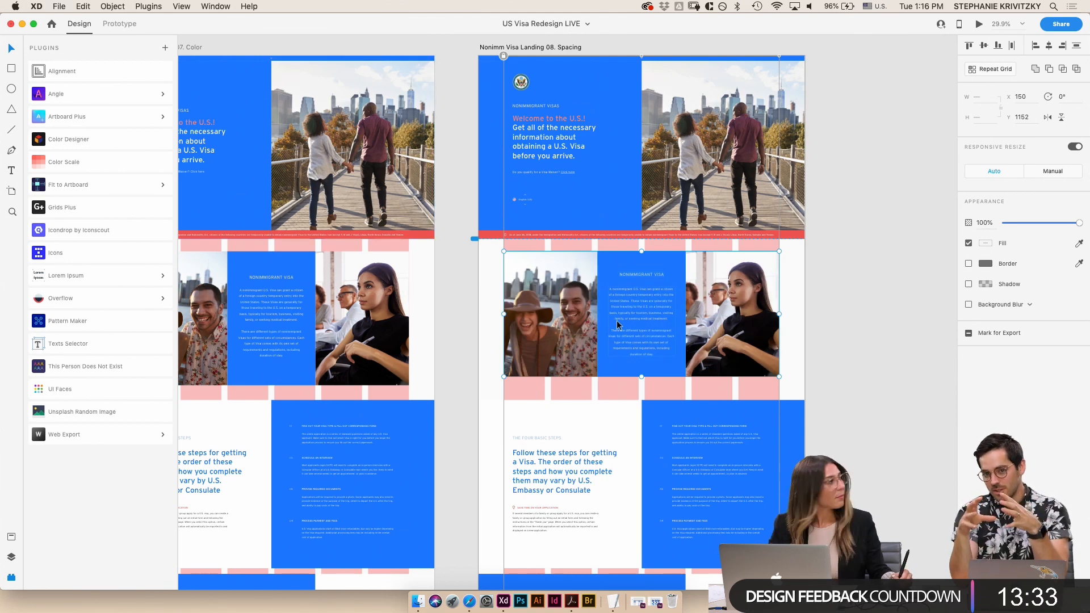
pyautogui.scroll(5, 641, 309)
pyautogui.moveTo(631, 272); pyautogui.dragTo(627, 248)
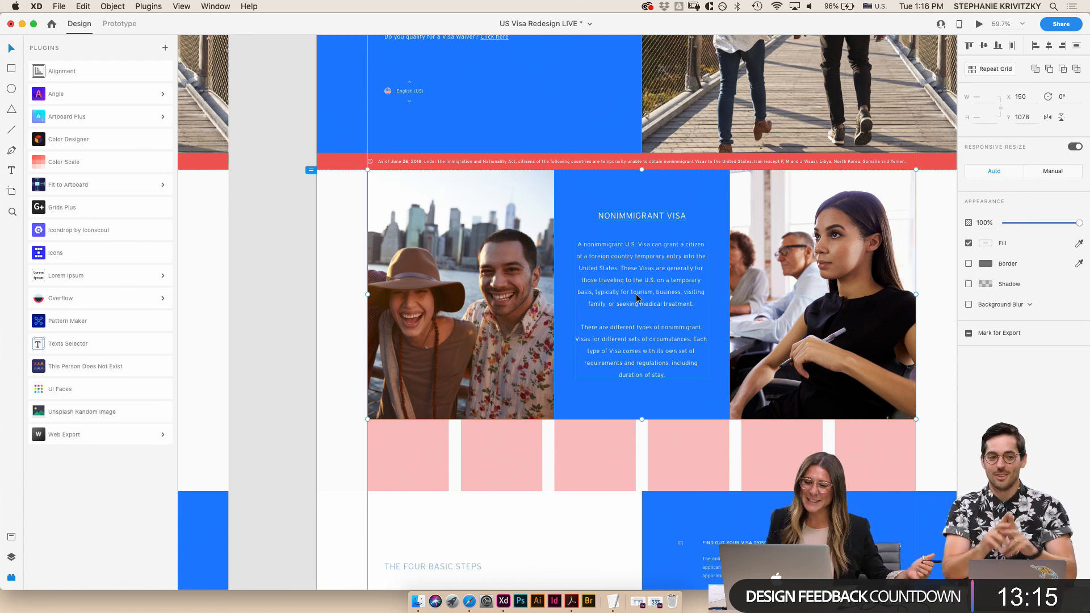
# - Move the photo and card row down to Y 1228, leaving a gap below the red alert banner
pyautogui.moveTo(508, 209); pyautogui.dragTo(510, 250)
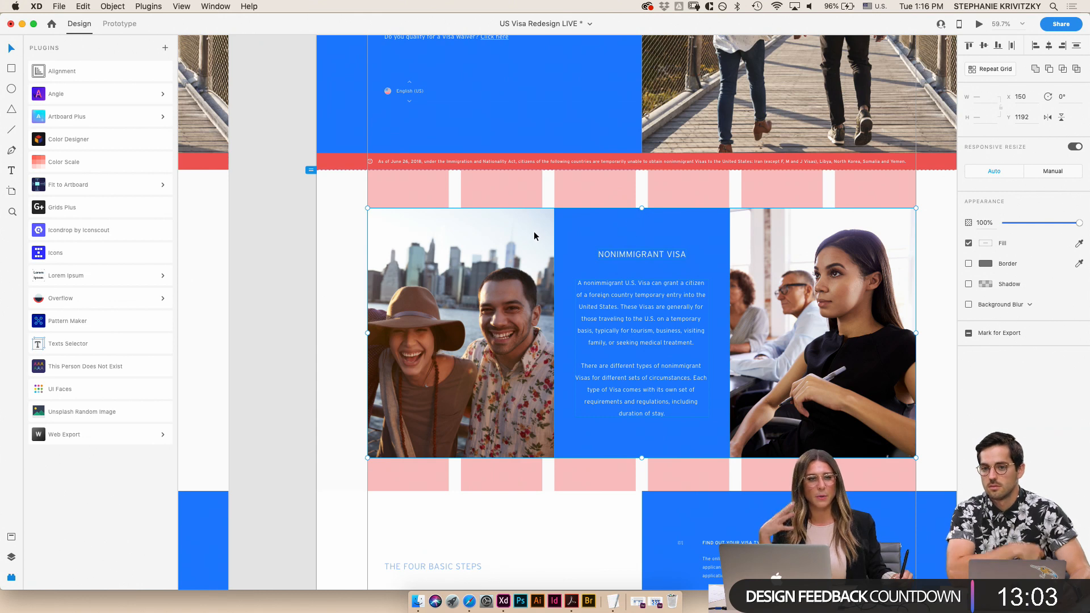
pyautogui.moveTo(532, 244); pyautogui.dragTo(530, 260)
pyautogui.scroll(-3, 472, 296)
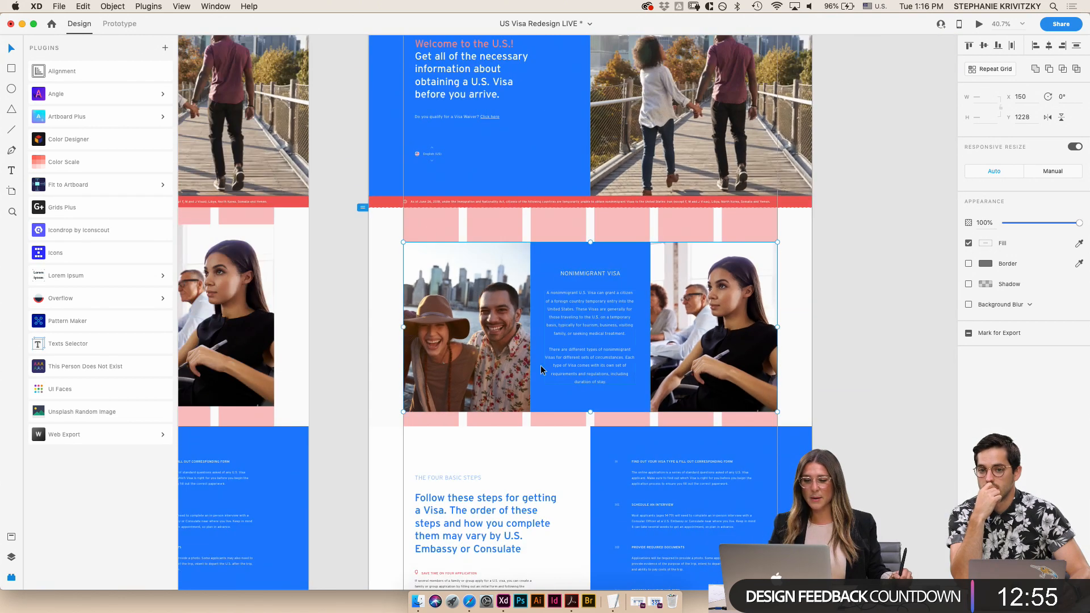
# - Shift all the sections from "Which Visa Is Right For You?" to the page end down together, widening the gap above them
pyautogui.scroll(-5, 534, 341)
pyautogui.scroll(-3, 335, 318)
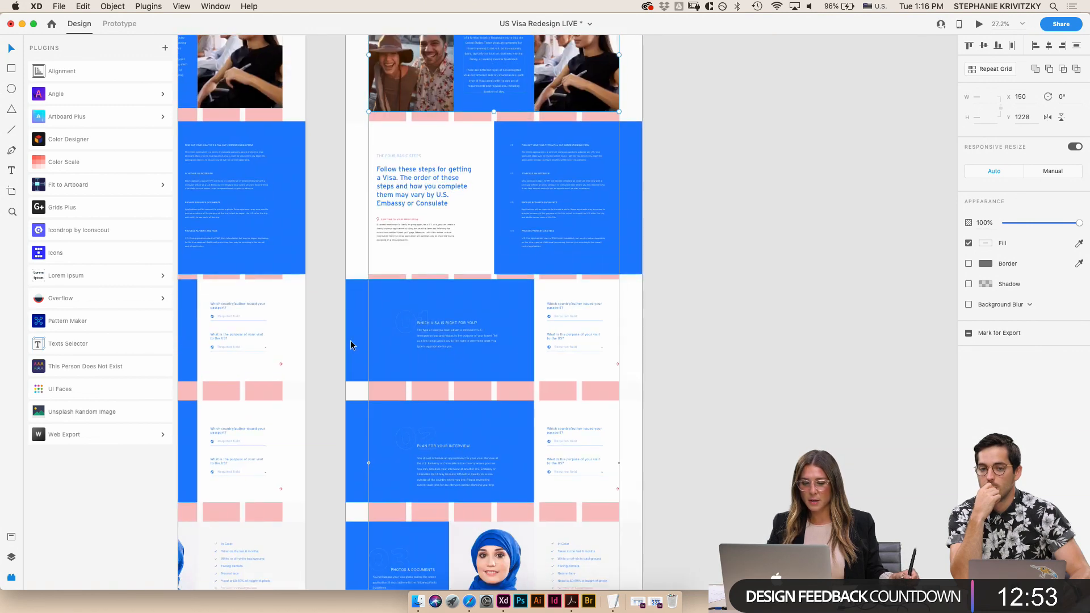
pyautogui.scroll(-3, 351, 344)
pyautogui.scroll(-3, 334, 301)
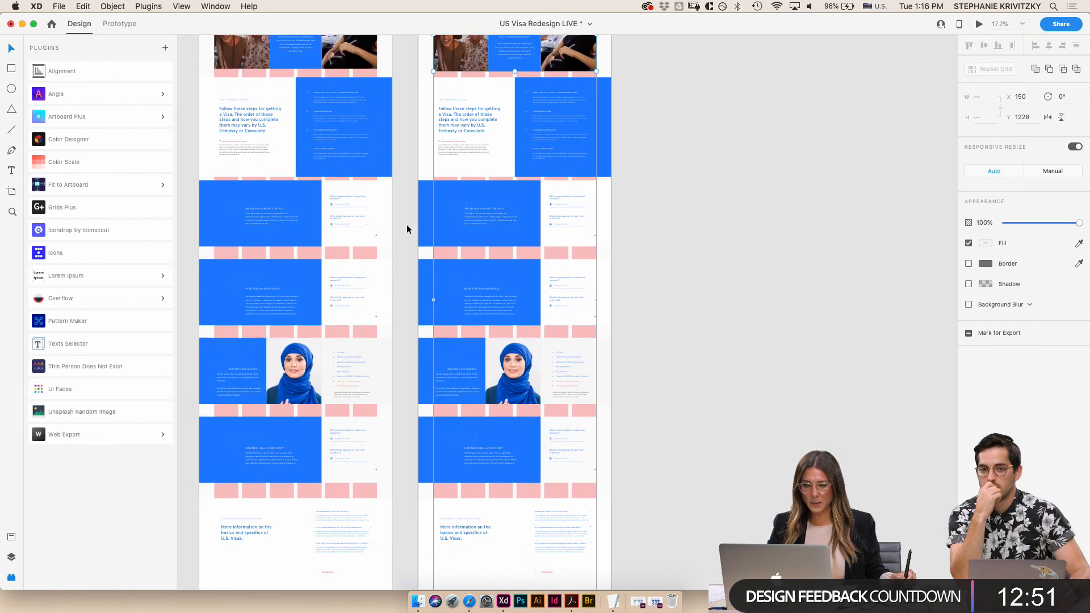
pyautogui.scroll(-3, 407, 230)
pyautogui.moveTo(421, 130); pyautogui.dragTo(694, 556)
pyautogui.moveTo(458, 138); pyautogui.dragTo(462, 150)
pyautogui.click(418, 148)
# - Space the "The Four Basic Steps" section from the photo row by moving it against the row's lower edge and down to Y 2114
pyautogui.scroll(3, 572, 121)
pyautogui.scroll(3, 516, 200)
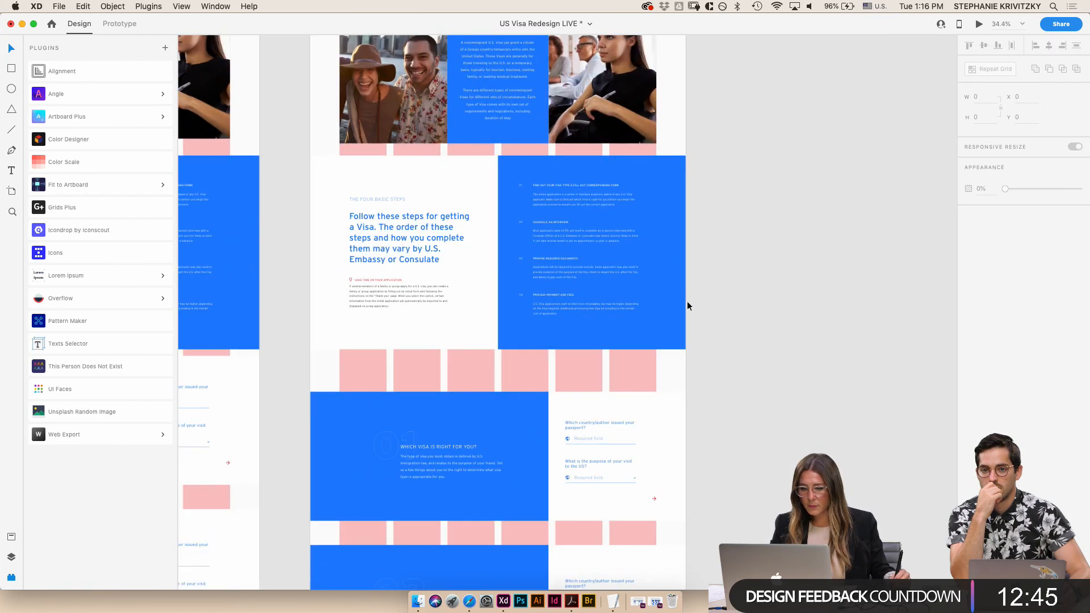
pyautogui.moveTo(703, 345); pyautogui.dragTo(312, 151)
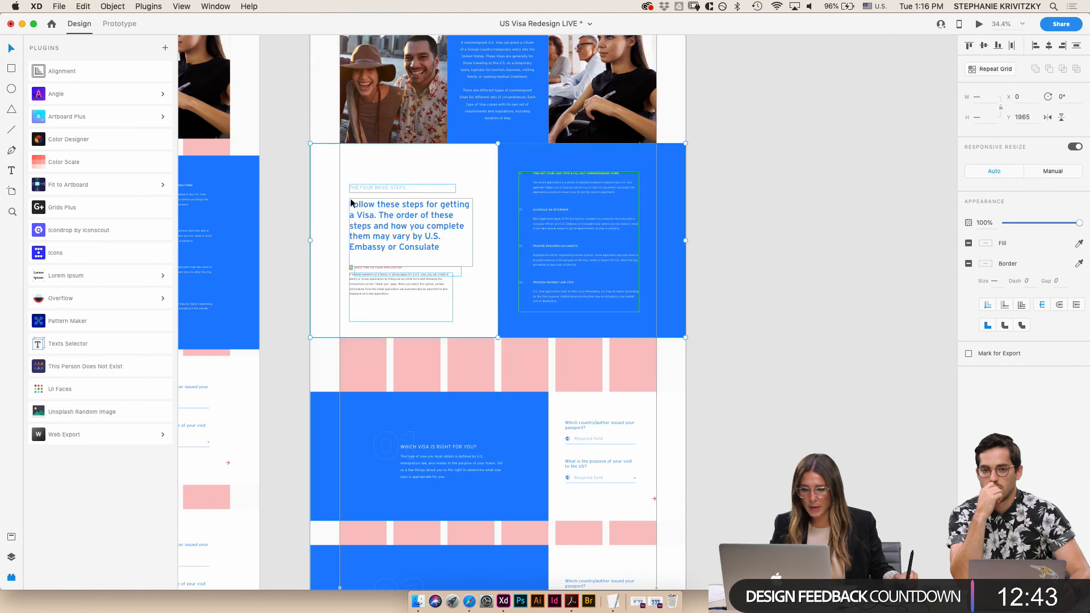
pyautogui.moveTo(351, 203)
pyautogui.mouseDown()
pyautogui.moveTo(365, 188)
pyautogui.moveTo(367, 207)
pyautogui.moveTo(365, 196)
pyautogui.mouseUp()
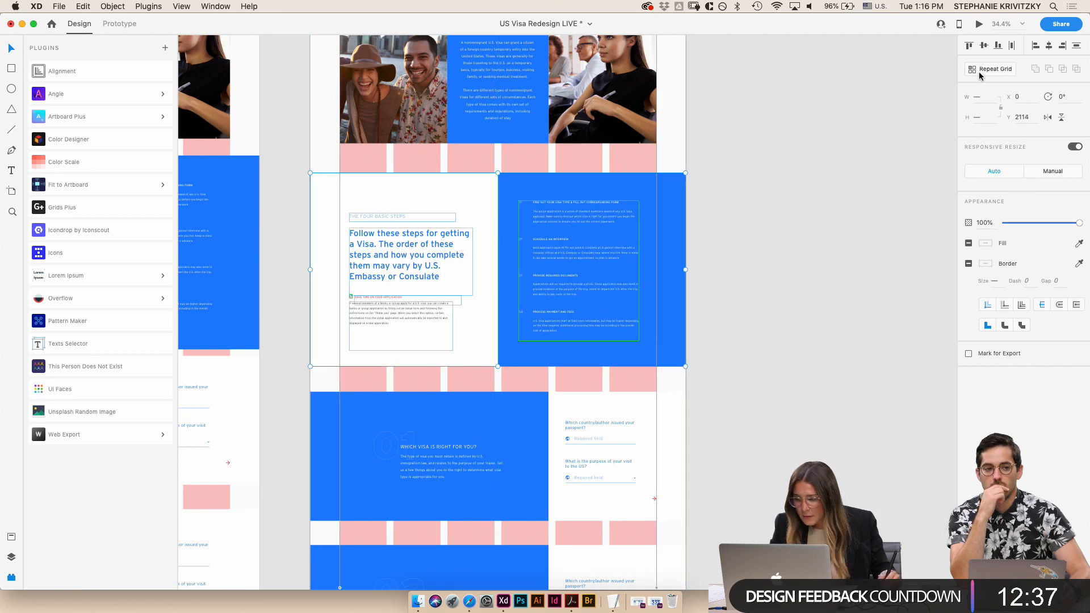
pyautogui.scroll(3, 531, 202)
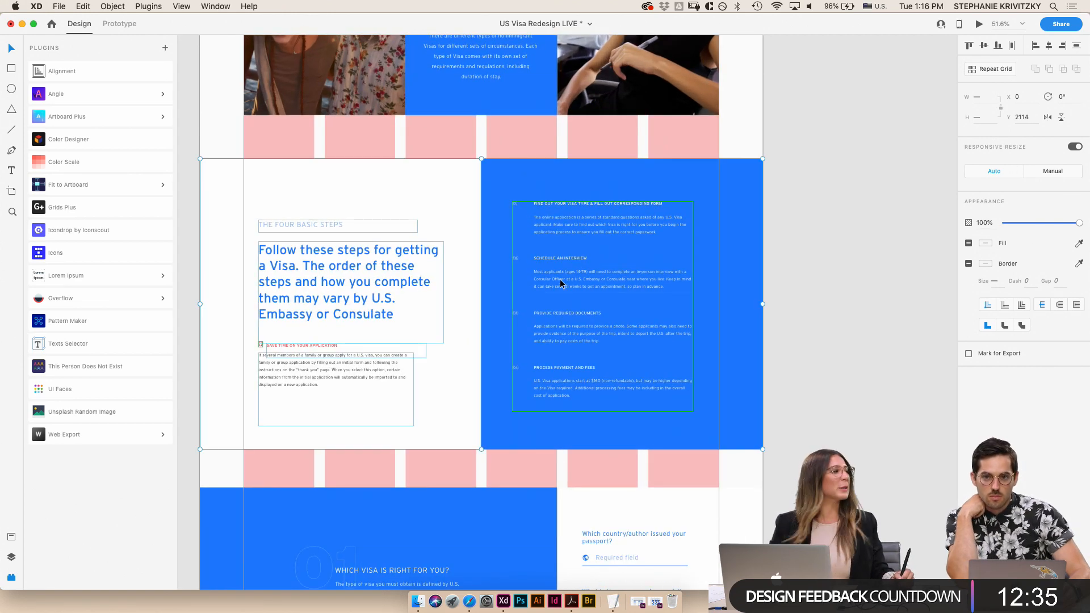
pyautogui.scroll(2, 596, 224)
pyautogui.click(835, 270)
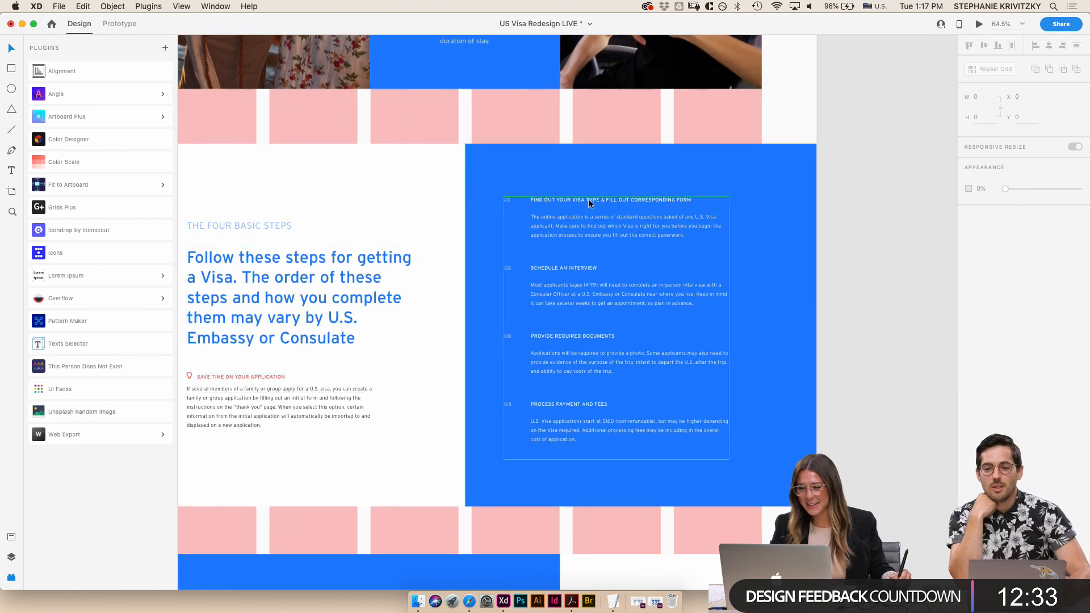
# - Try the four-step list in line with the grid column at X 977, and shift it back into the blue panel at X 1171, Y 2259
pyautogui.scroll(2, 516, 164)
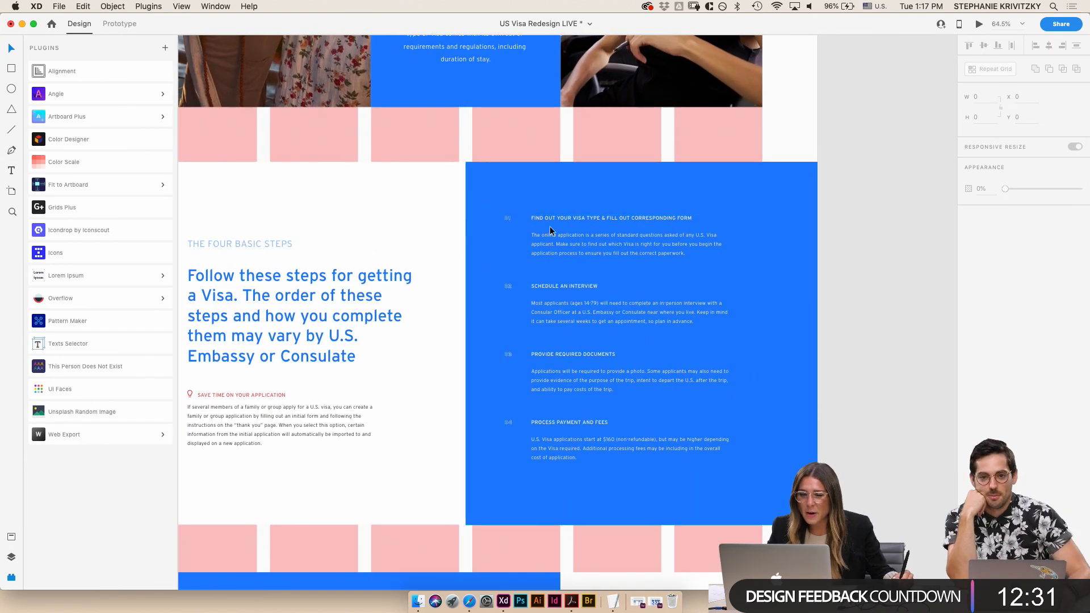
pyautogui.moveTo(550, 230); pyautogui.dragTo(525, 208)
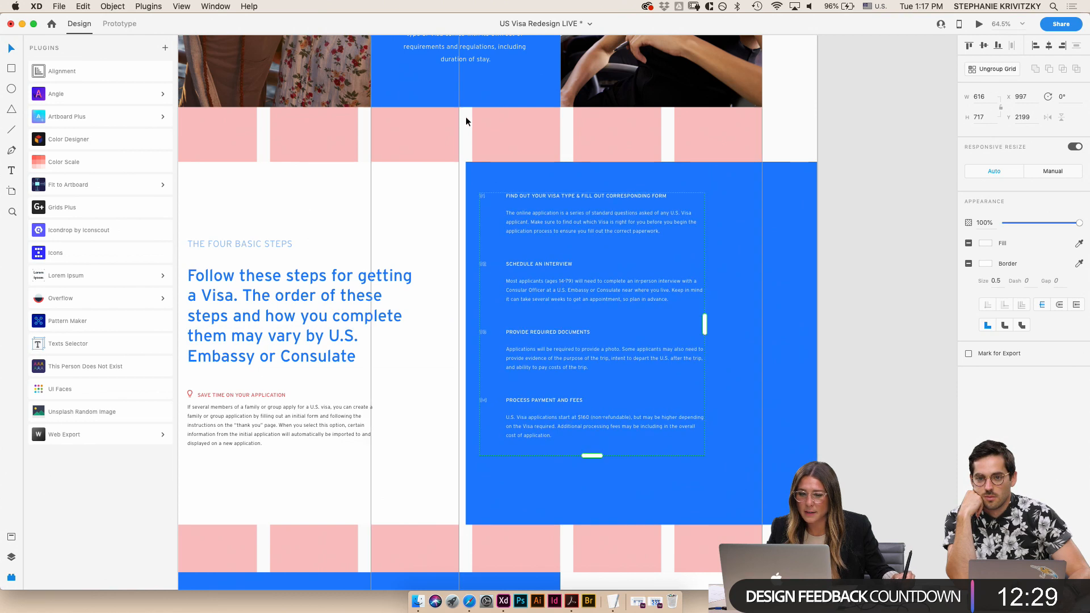
pyautogui.hotkey('shift', 'Left')
pyautogui.hotkey('shift', 'Left')
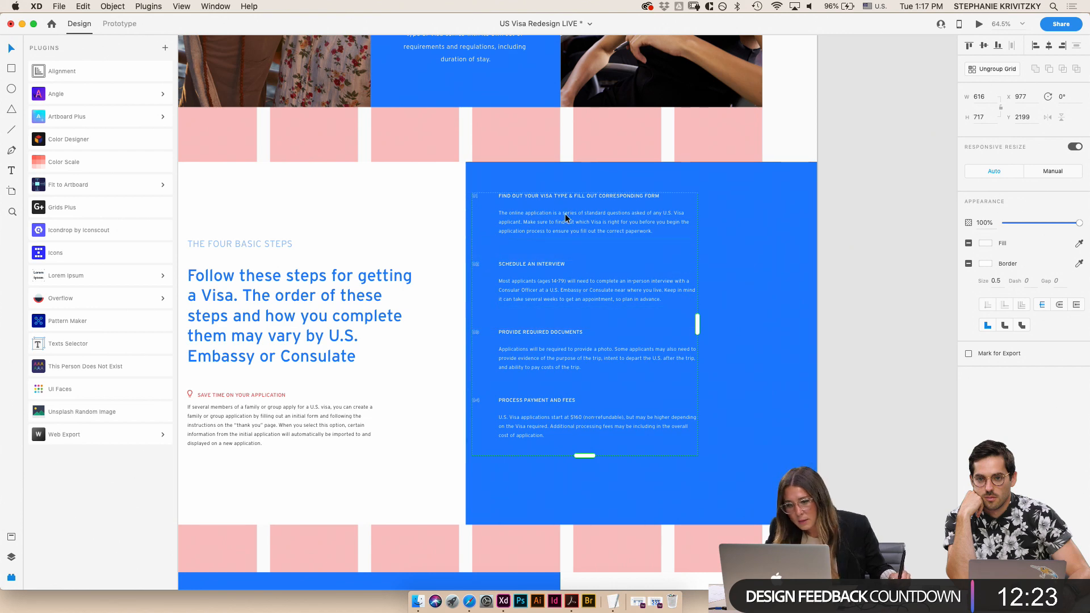
pyautogui.click(656, 165)
pyautogui.moveTo(561, 220); pyautogui.dragTo(633, 241)
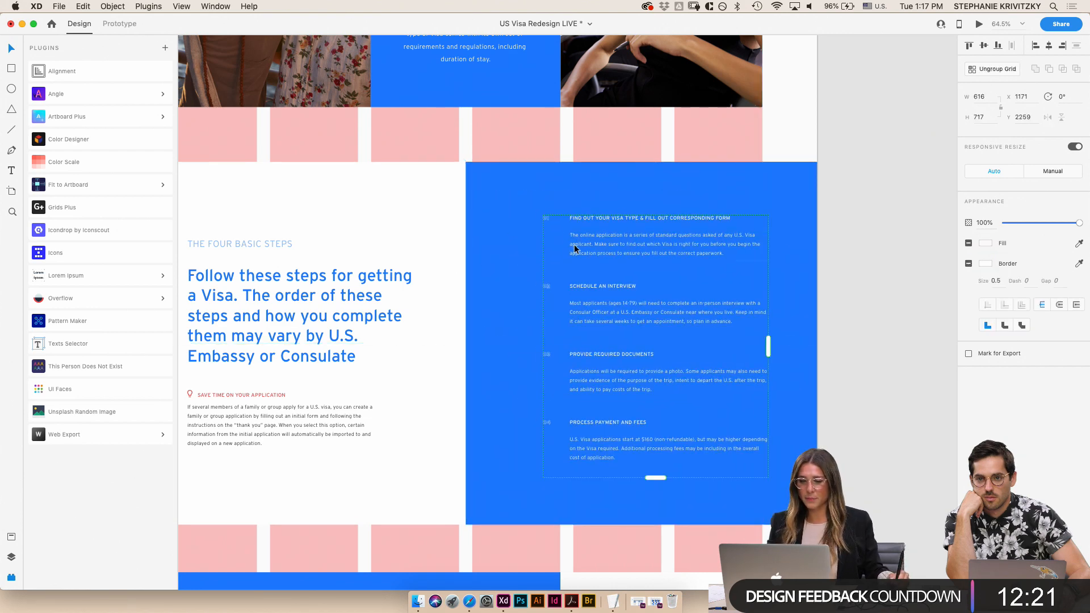
# - Narrow the blue panel to the grid columns at X 977 with a width of 799, and center the four-step list in it at X 1069
pyautogui.click(506, 281)
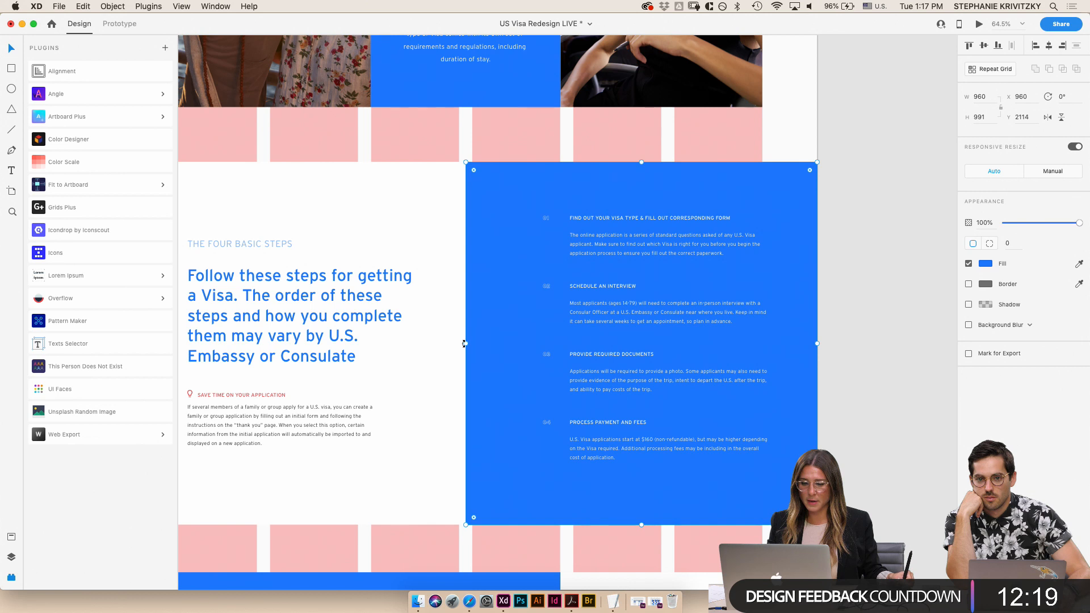
pyautogui.moveTo(464, 343); pyautogui.dragTo(472, 344)
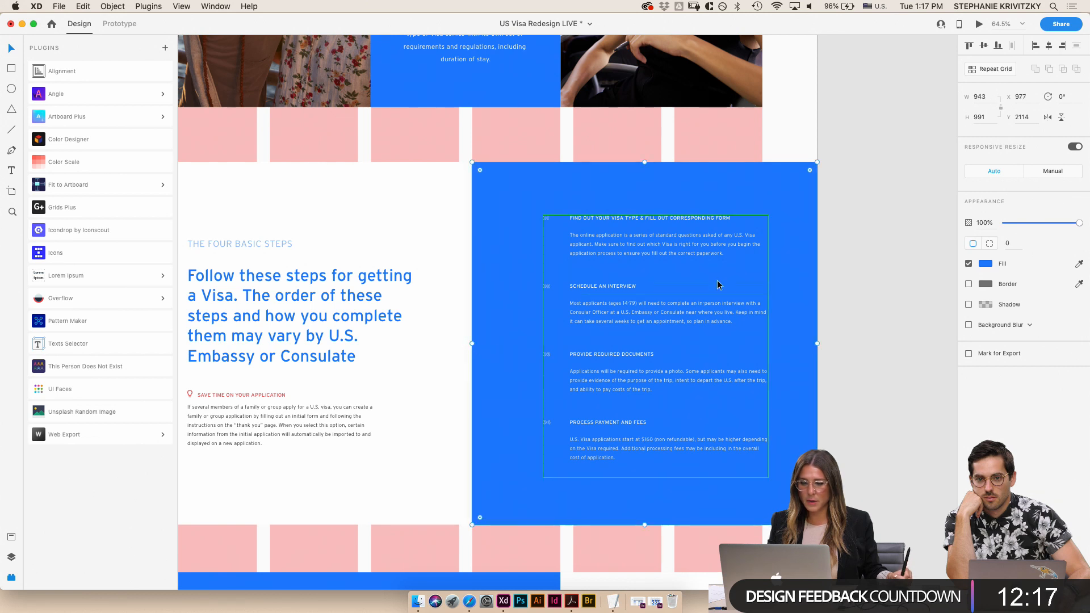
pyautogui.moveTo(818, 343); pyautogui.dragTo(765, 347)
pyautogui.click(673, 289)
pyautogui.moveTo(676, 312); pyautogui.dragTo(636, 308)
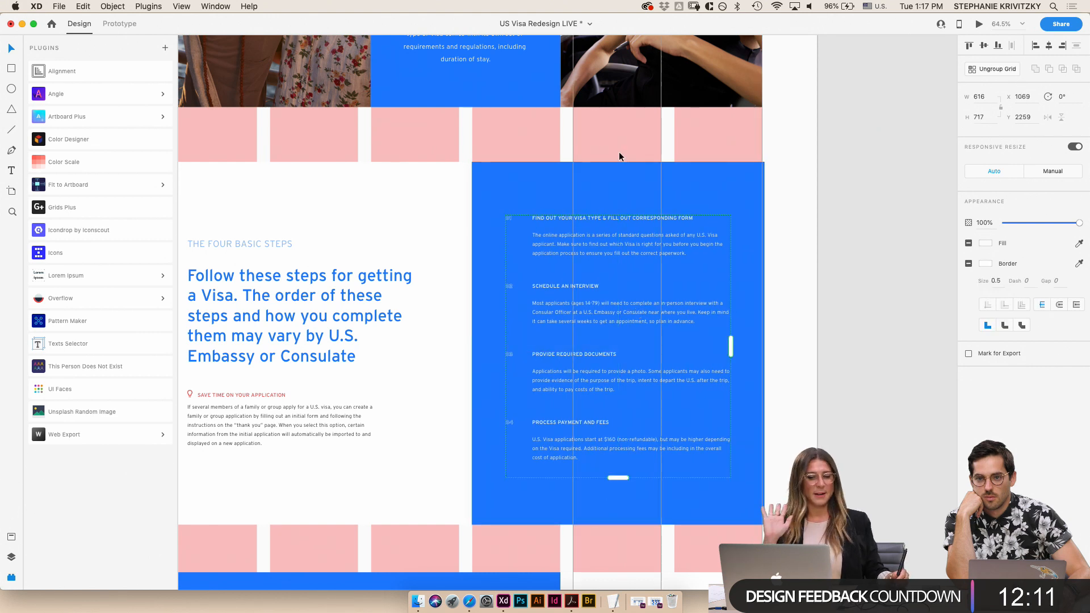
# - Reposition the four-step list closer to the blue panel's upper edge, keeping it at X 1069
pyautogui.click(591, 181)
pyautogui.moveTo(614, 273); pyautogui.dragTo(713, 292)
pyautogui.press('super+z')
pyautogui.hotkey('shift', 'Down')
pyautogui.hotkey('shift', 'Down')
pyautogui.hotkey('shift', 'Down')
pyautogui.hotkey('shift', 'Down')
pyautogui.hotkey('shift', 'Down')
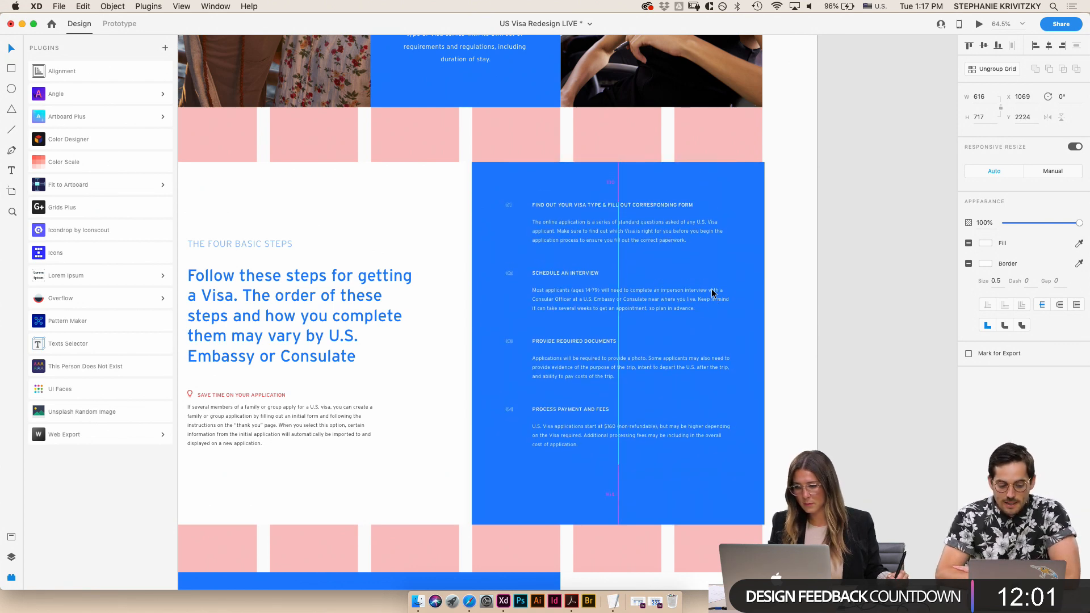
# - Widen the blue panel to the artboard's edge and back to the white panel, at X 960 with a width of 960
pyautogui.click(722, 180)
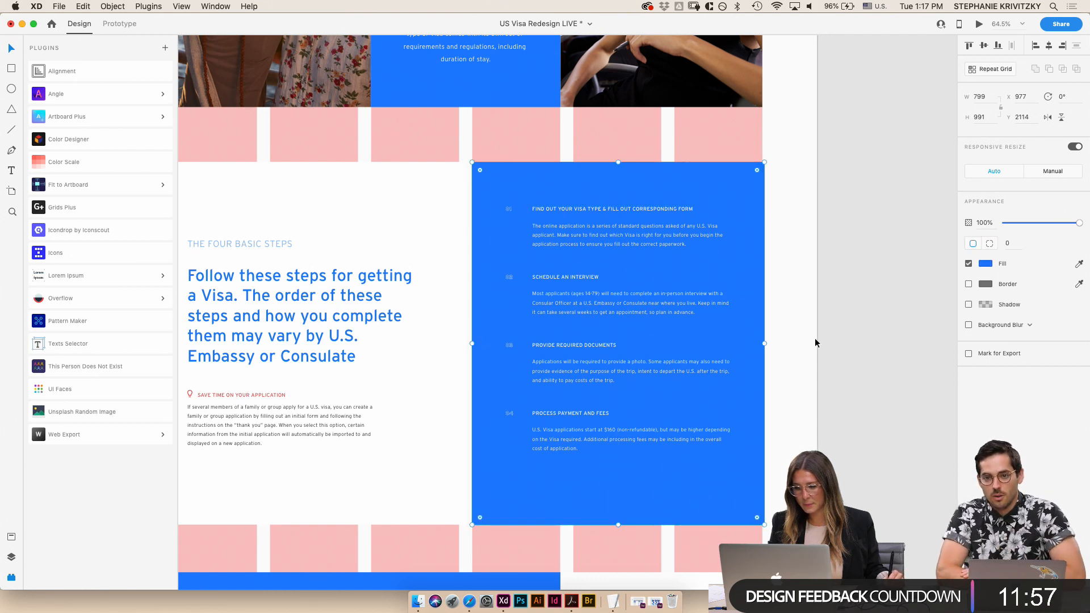
pyautogui.moveTo(764, 343); pyautogui.dragTo(818, 343)
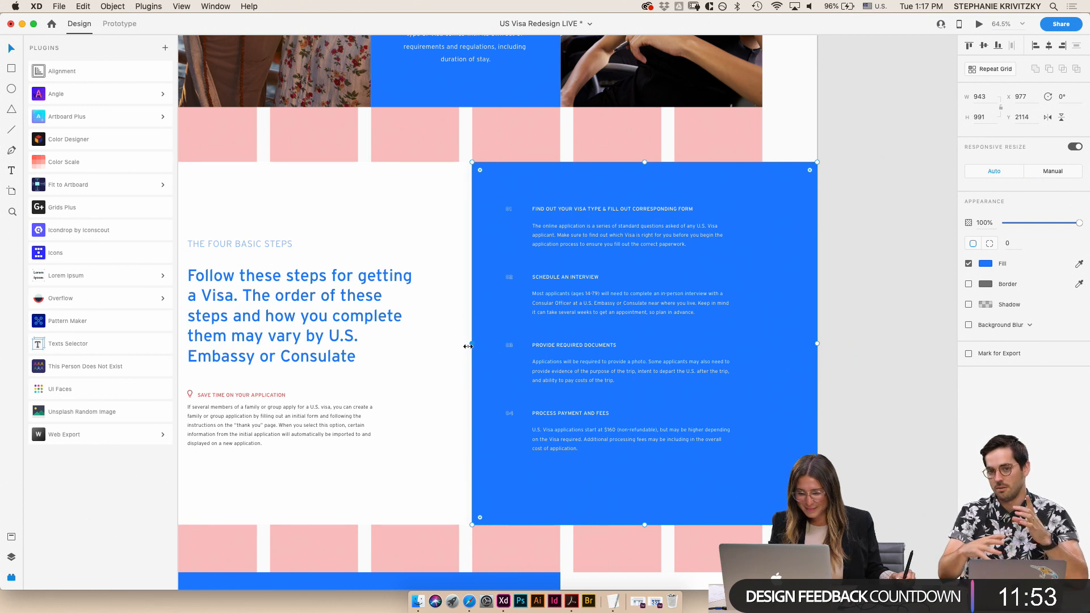
pyautogui.moveTo(467, 346); pyautogui.dragTo(466, 346)
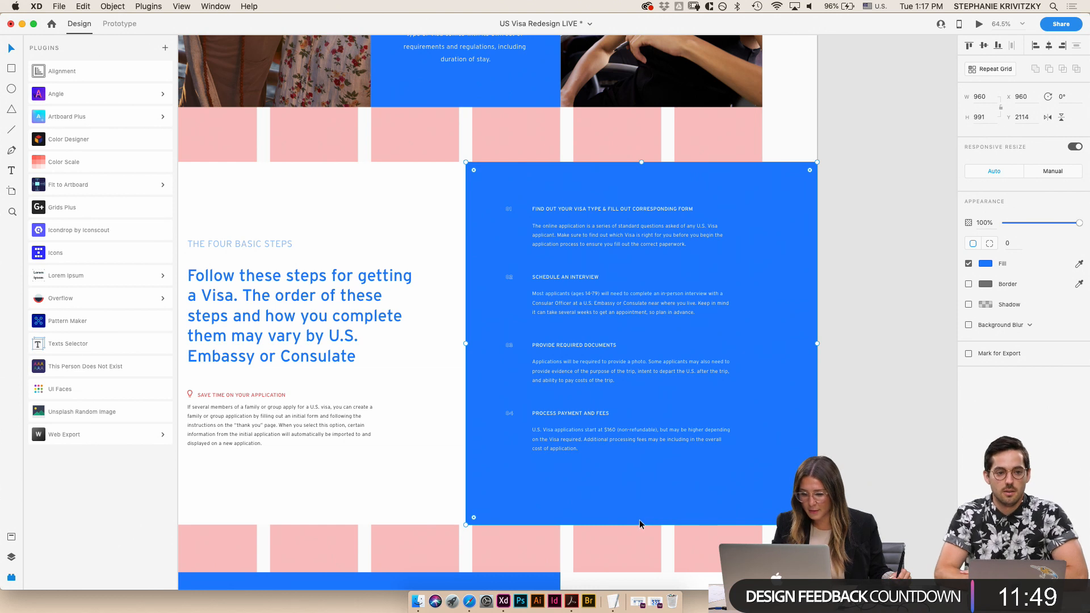
# - Shorten the blue panel to the end of its list text plus 120 px, and match the white panel's height to it at 906
pyautogui.moveTo(642, 525); pyautogui.dragTo(624, 451)
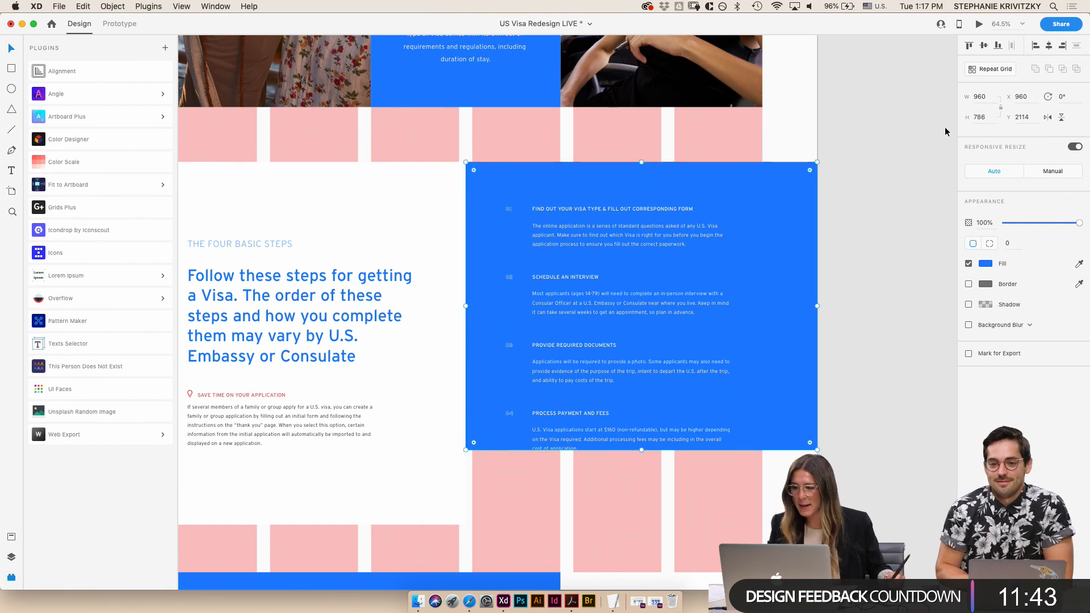
pyautogui.click(986, 119)
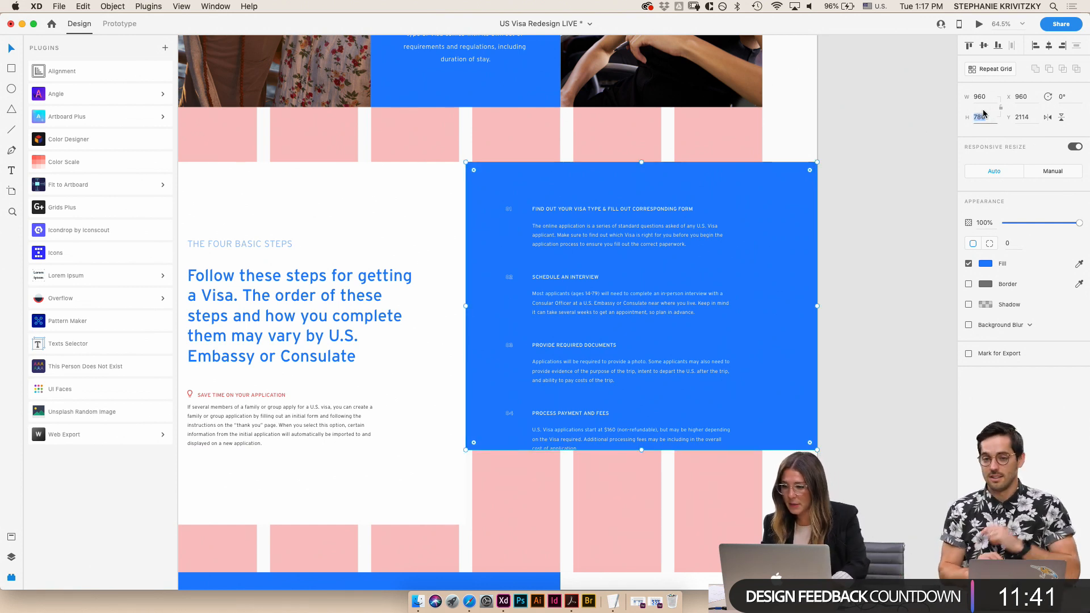
pyautogui.click(987, 117)
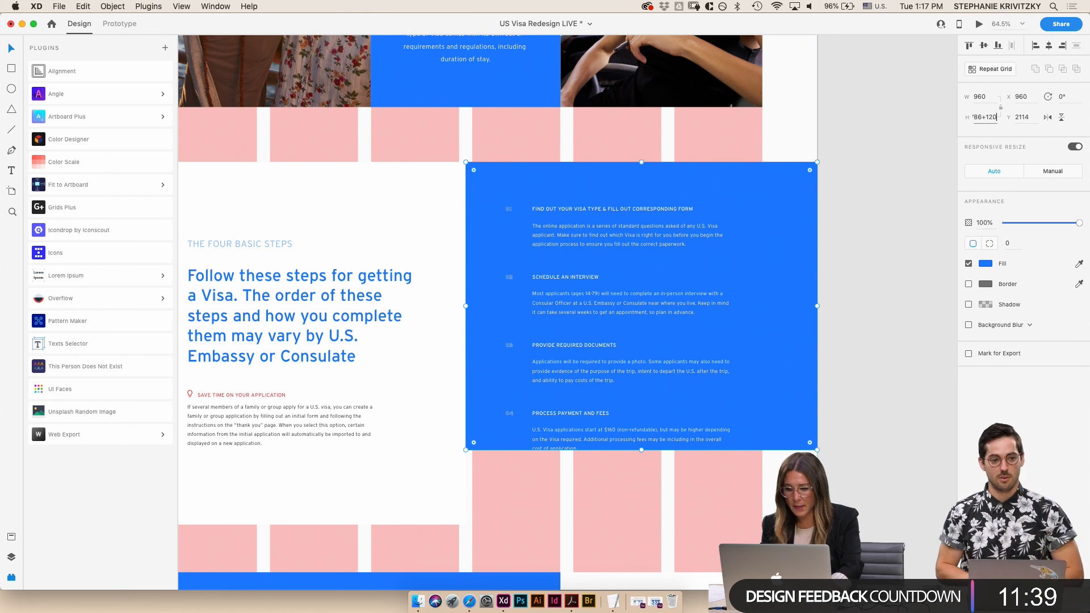
pyautogui.press('Return')
pyautogui.click(358, 226)
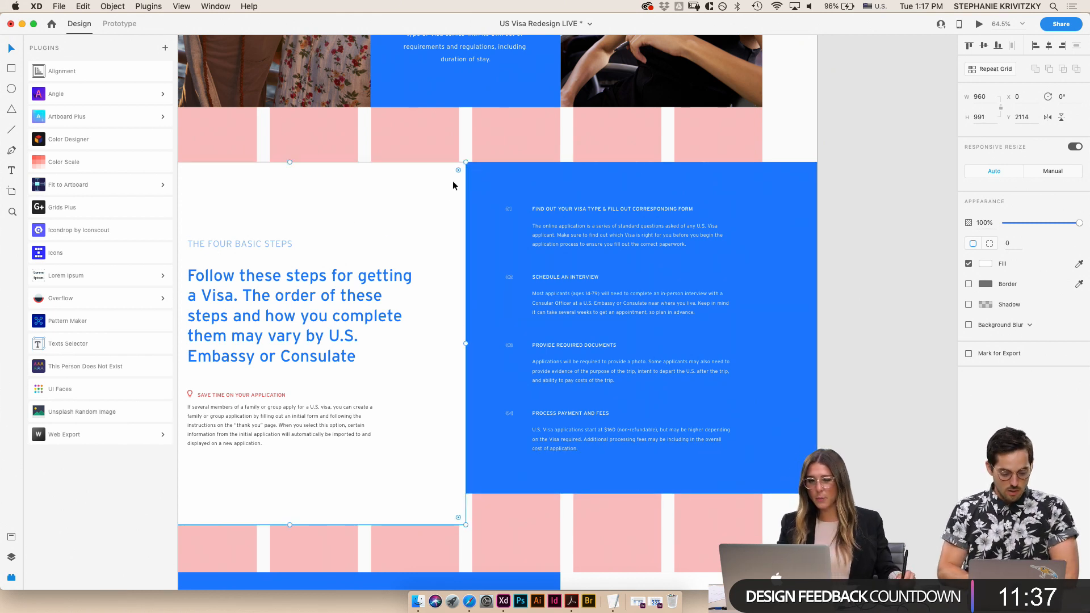
pyautogui.moveTo(290, 525); pyautogui.dragTo(287, 493)
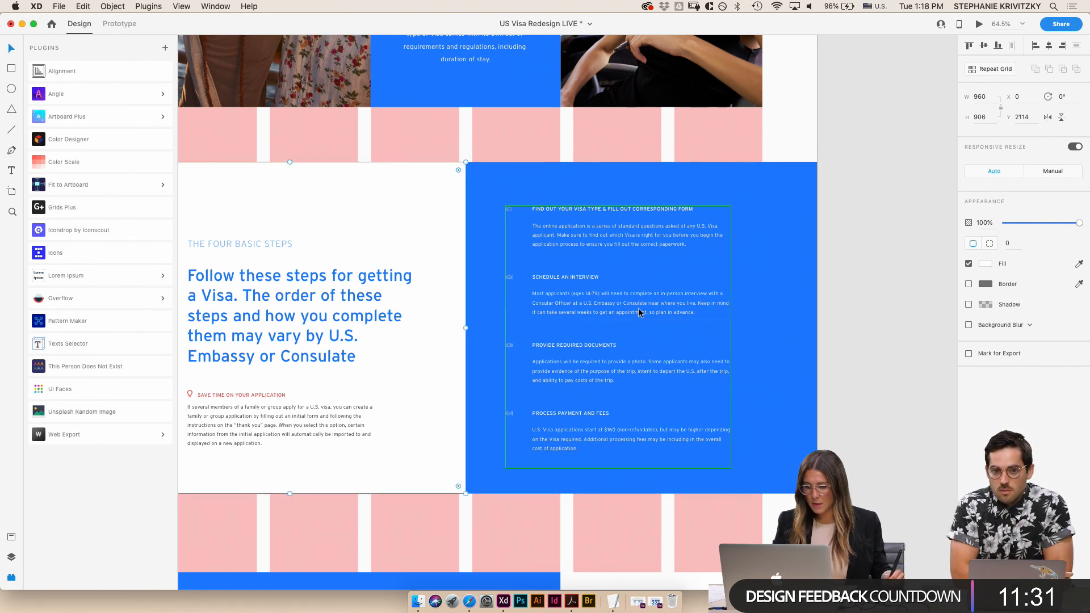
pyautogui.click(212, 247)
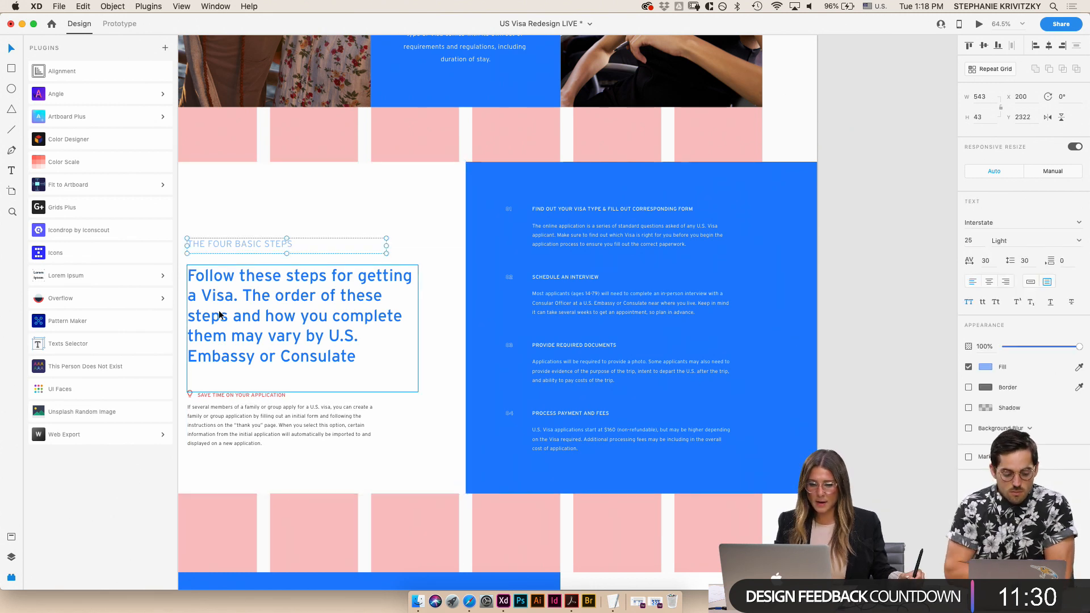
pyautogui.click(190, 400)
pyautogui.hscroll(-3, 421, 312)
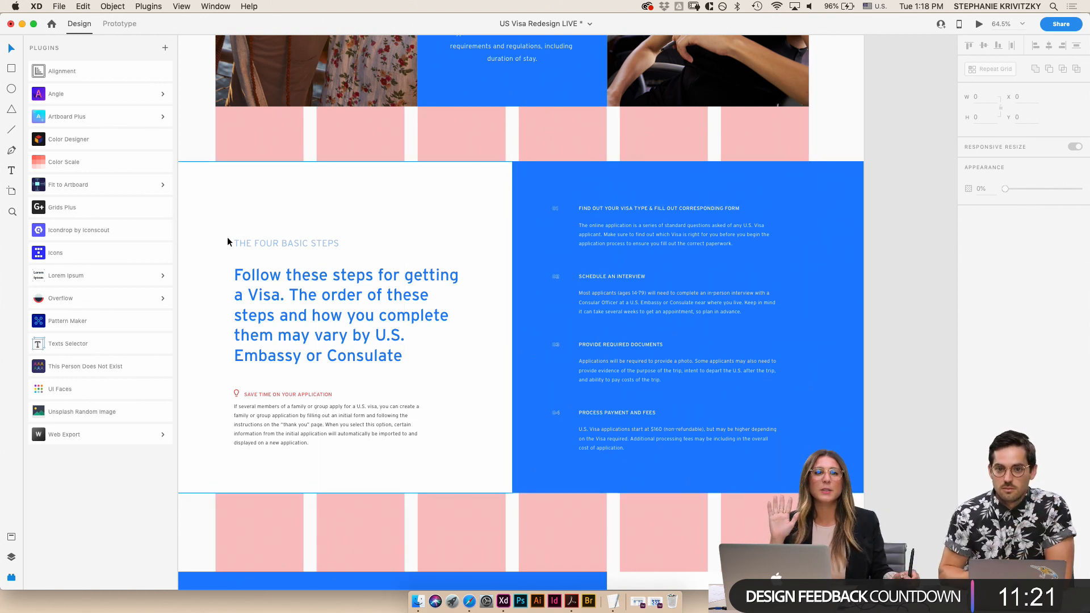
pyautogui.click(246, 250)
pyautogui.keyDown('shift'); pyautogui.click(270, 315); pyautogui.keyUp('shift')
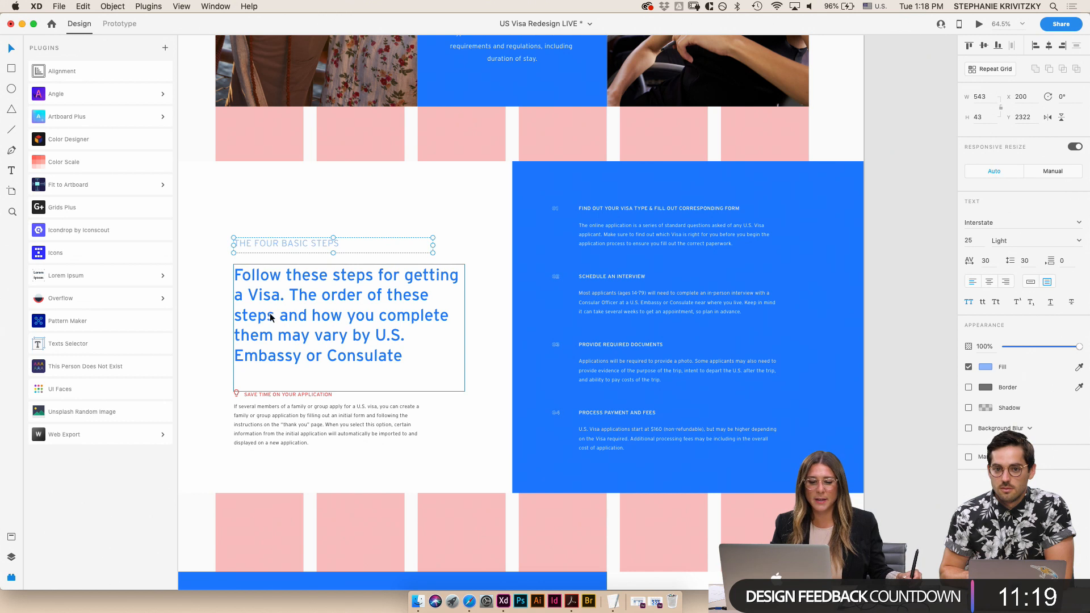
pyautogui.keyDown('shift'); pyautogui.click(278, 393); pyautogui.keyUp('shift')
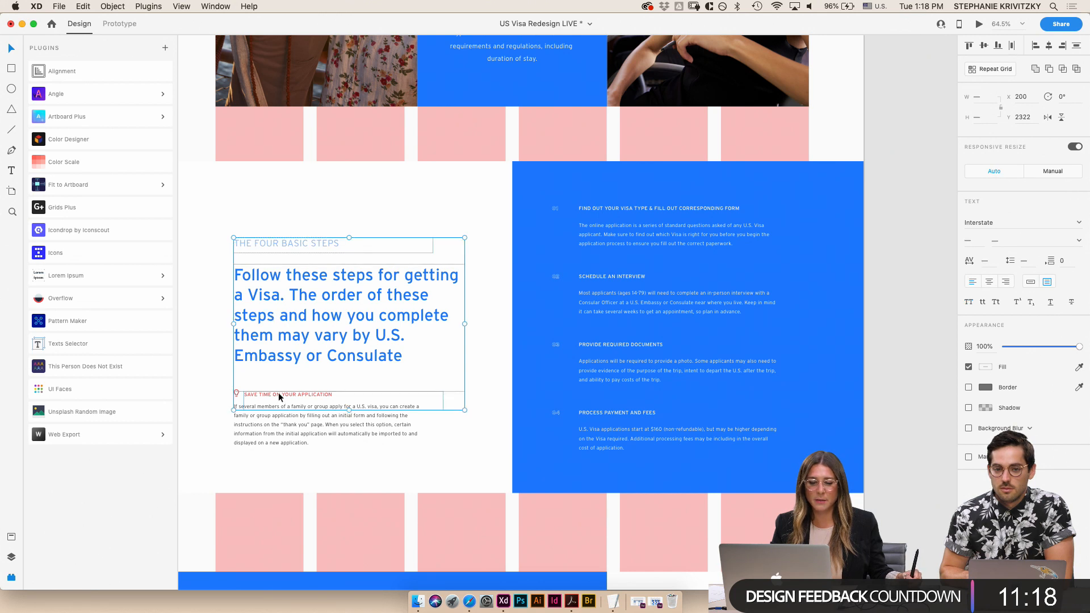
pyautogui.keyDown('shift'); pyautogui.click(239, 405); pyautogui.keyUp('shift')
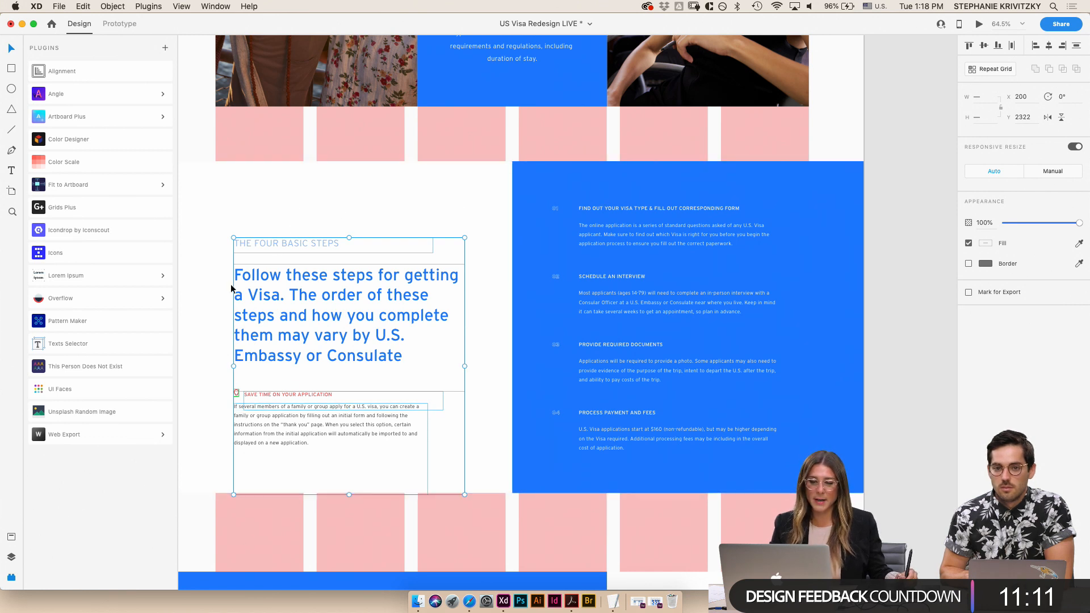
# - Convert the large heading, the two small headings and the body paragraph in the white Four Basic Steps panel to point text
pyautogui.click(280, 335)
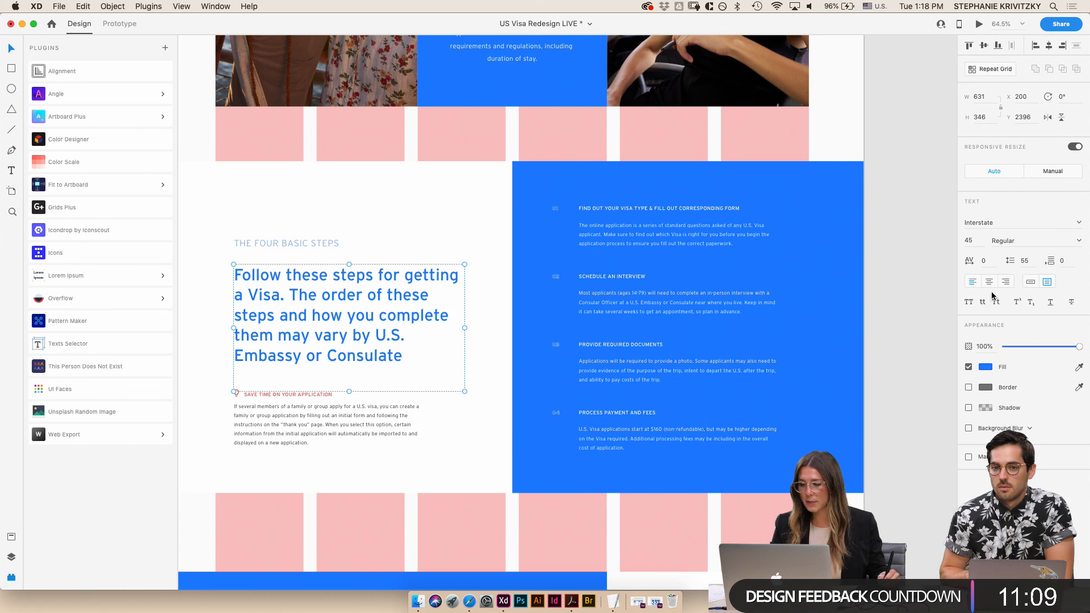
pyautogui.click(1030, 283)
pyautogui.doubleClick(335, 377)
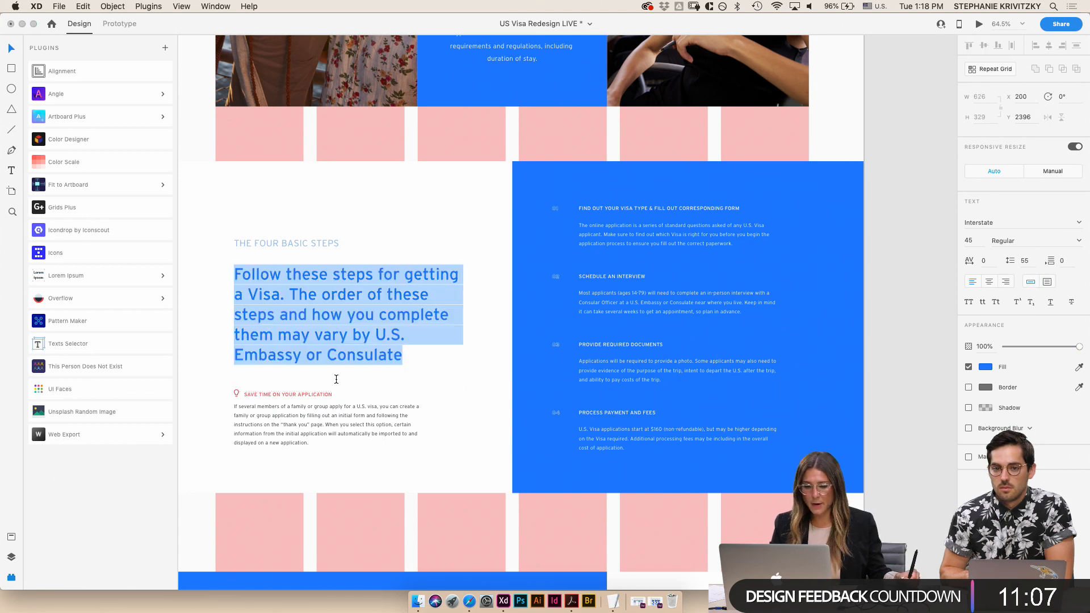
pyautogui.click(336, 378)
pyautogui.press('Escape')
pyautogui.click(260, 243)
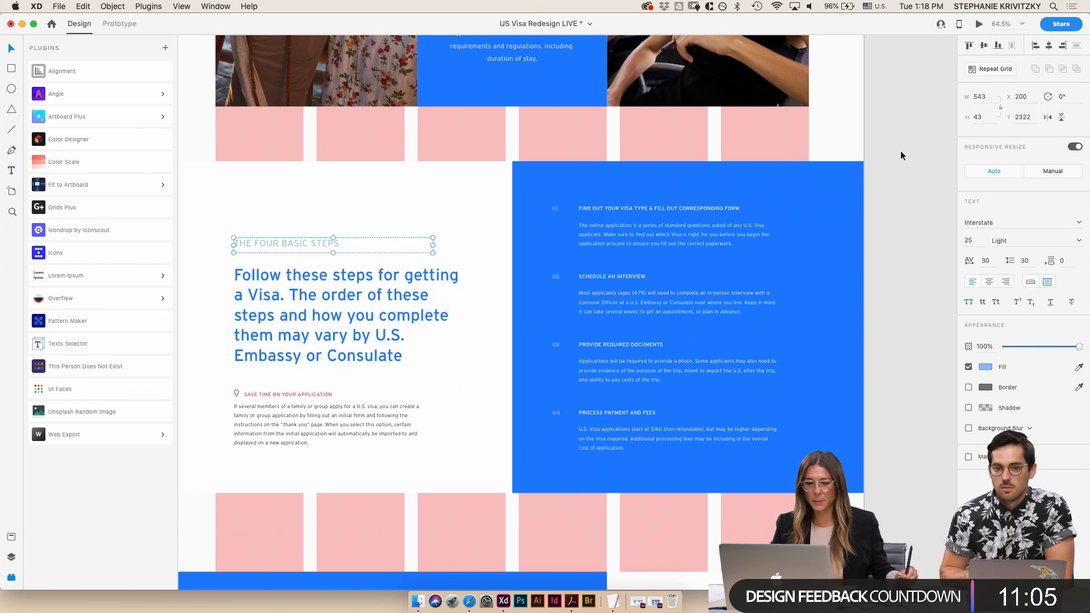
pyautogui.click(252, 396)
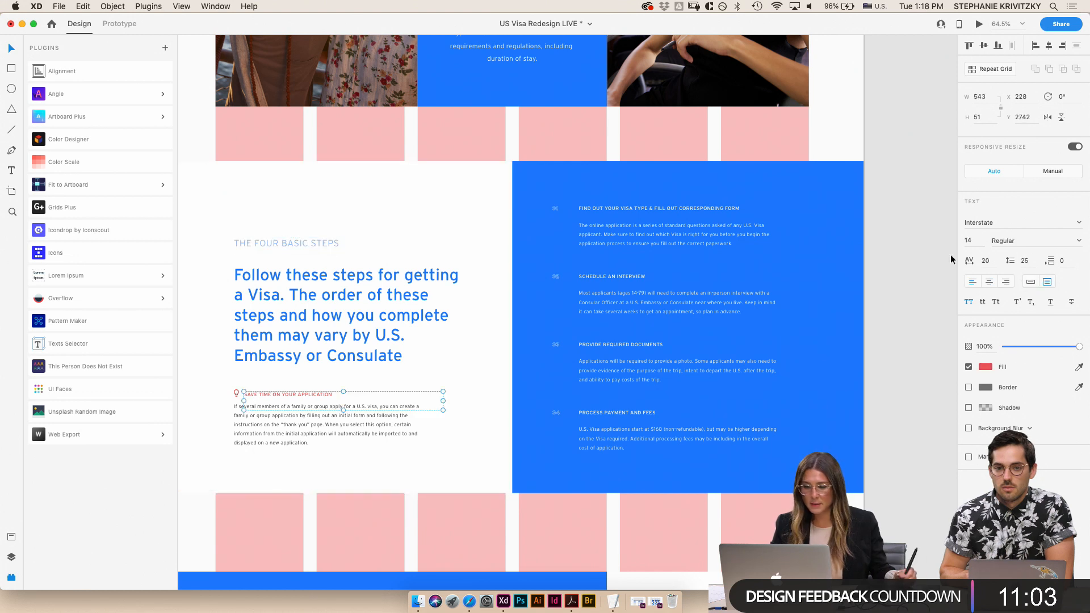
pyautogui.click(299, 412)
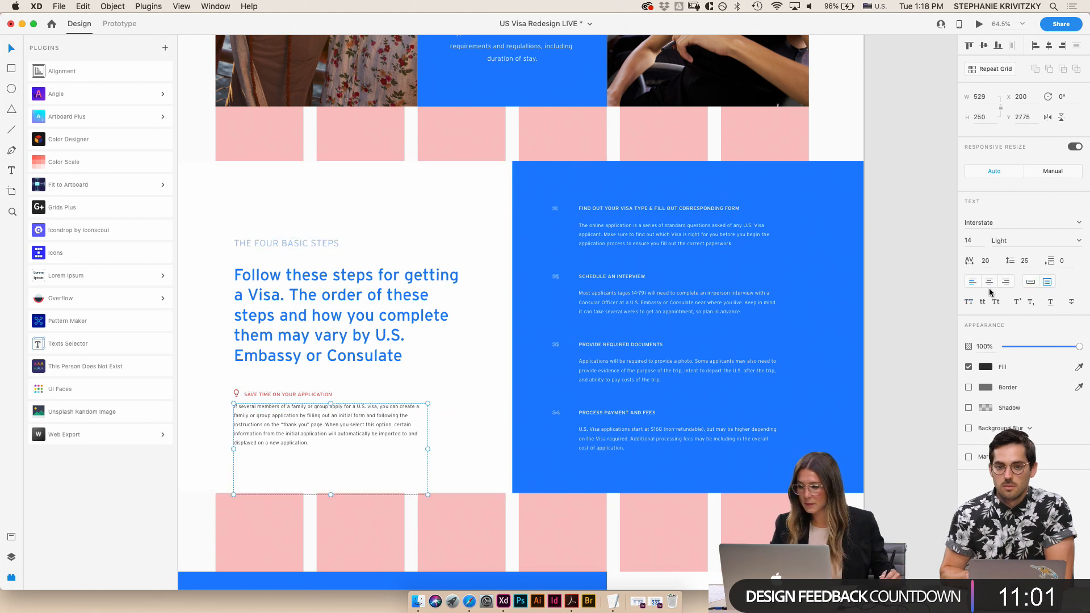
pyautogui.click(1030, 283)
# - Place the body paragraph 20 px below "Save time on your application", and that block with its pin icon 60 px below the large heading
pyautogui.moveTo(253, 429); pyautogui.dragTo(254, 433)
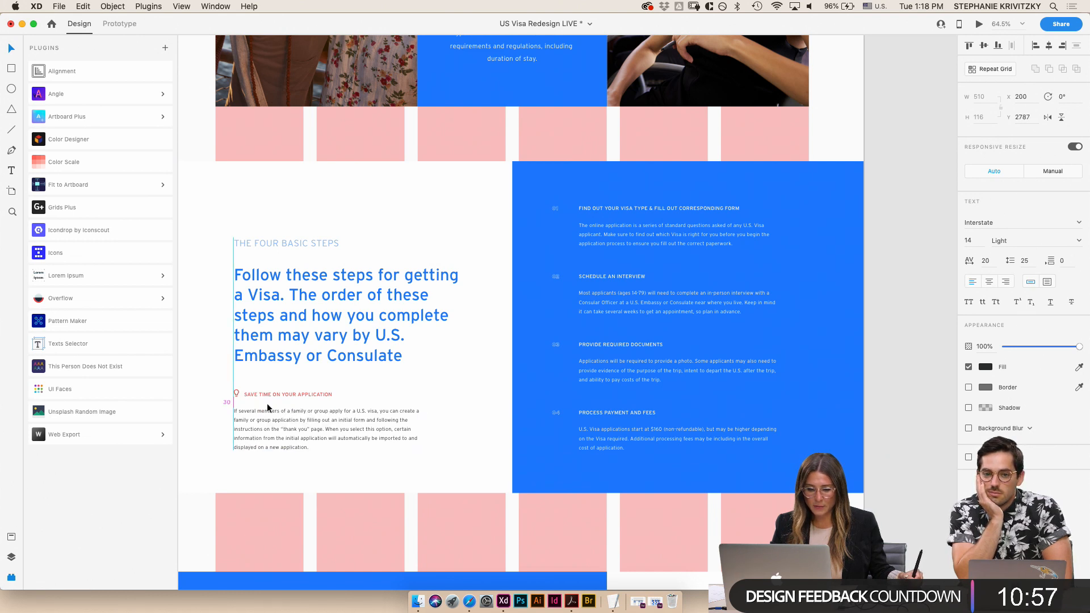
pyautogui.keyDown('shift'); pyautogui.click(273, 394); pyautogui.keyUp('shift')
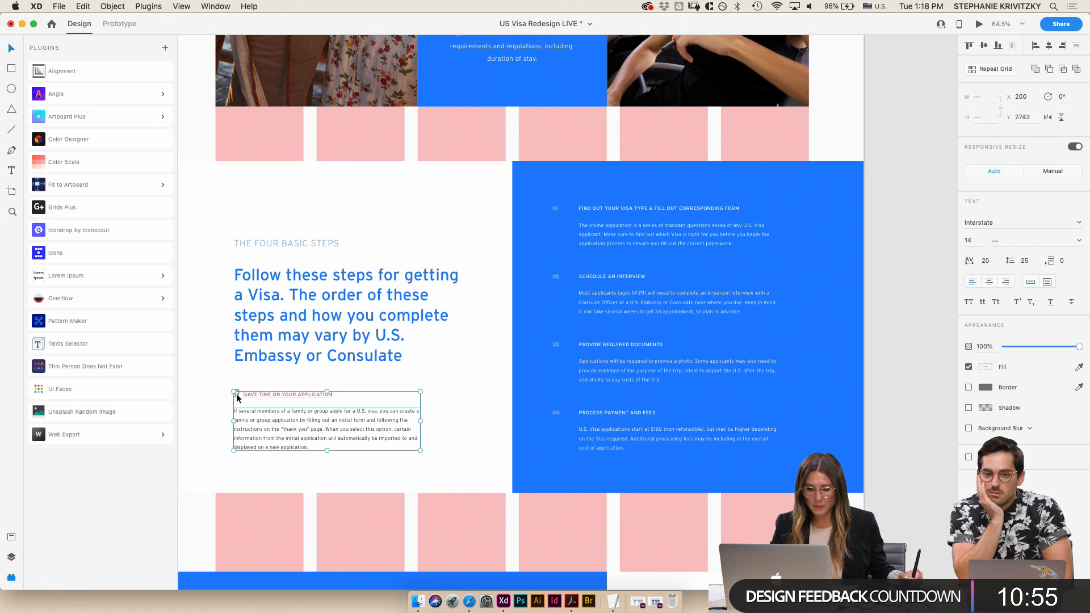
pyautogui.moveTo(237, 394); pyautogui.dragTo(268, 393)
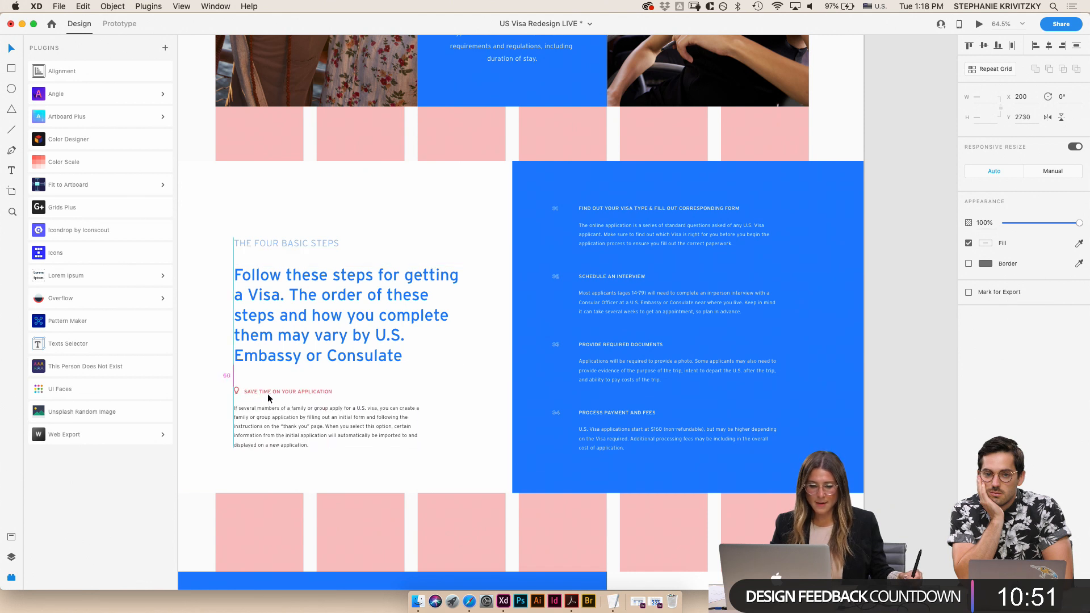
# - Move the large heading and the tip block closer to "The Four Basic Steps", and center all the text vertically in the white panel
pyautogui.keyDown('shift'); pyautogui.click(302, 291); pyautogui.keyUp('shift')
pyautogui.moveTo(272, 284); pyautogui.dragTo(272, 278)
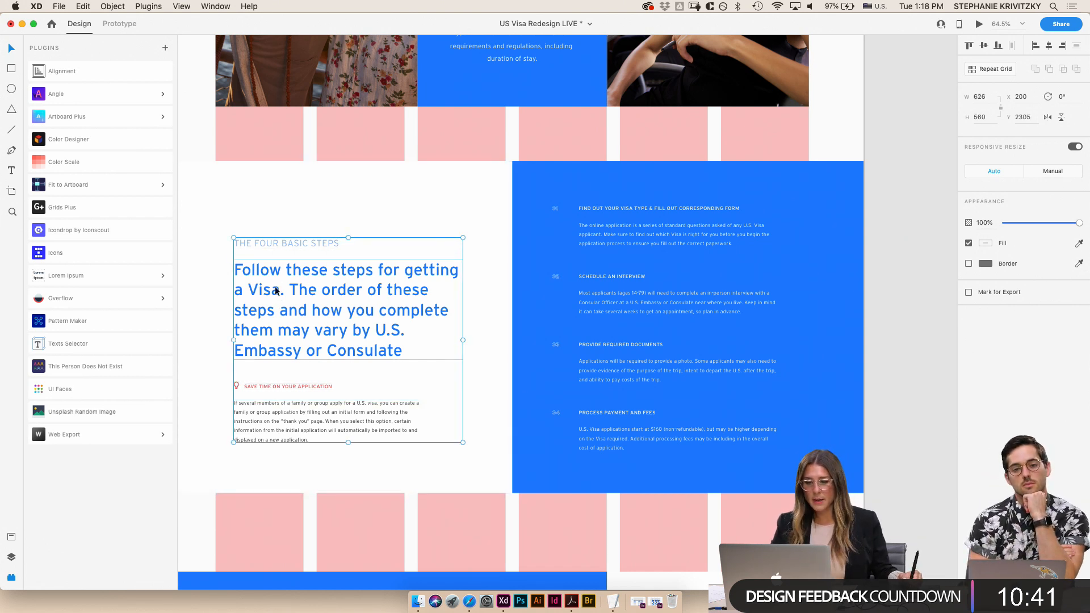
pyautogui.moveTo(275, 290)
pyautogui.mouseDown()
pyautogui.moveTo(269, 262)
pyautogui.moveTo(280, 285)
pyautogui.mouseUp()
pyautogui.click(905, 290)
pyautogui.click(282, 241)
pyautogui.click(878, 321)
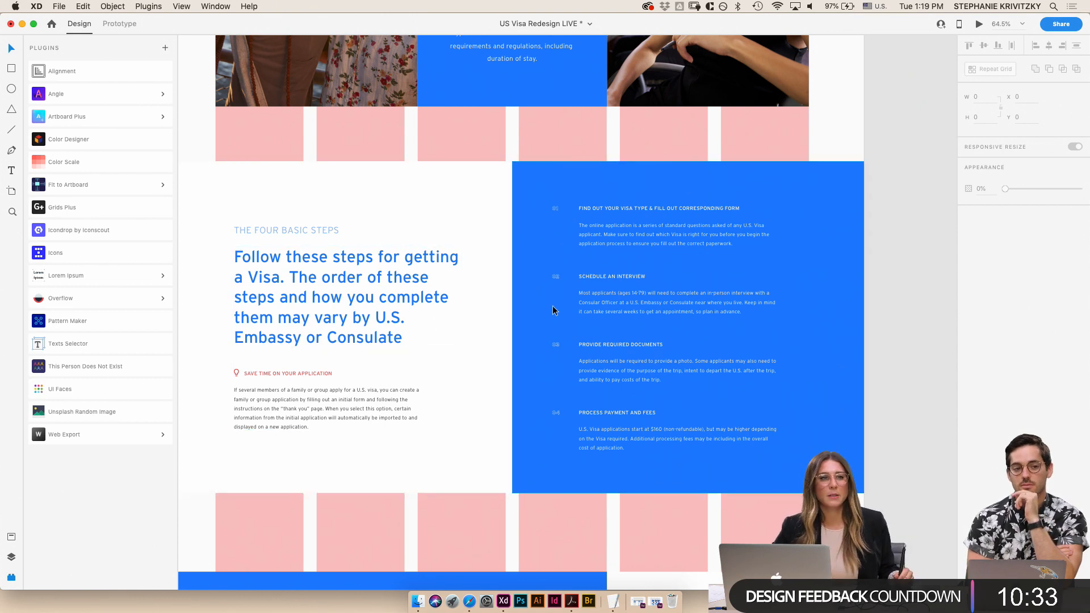
# - Move the whole "Which Visa Is Right for You?" row up to Y 3170, closer to the Four Basic Steps section
pyautogui.scroll(-5, 618, 285)
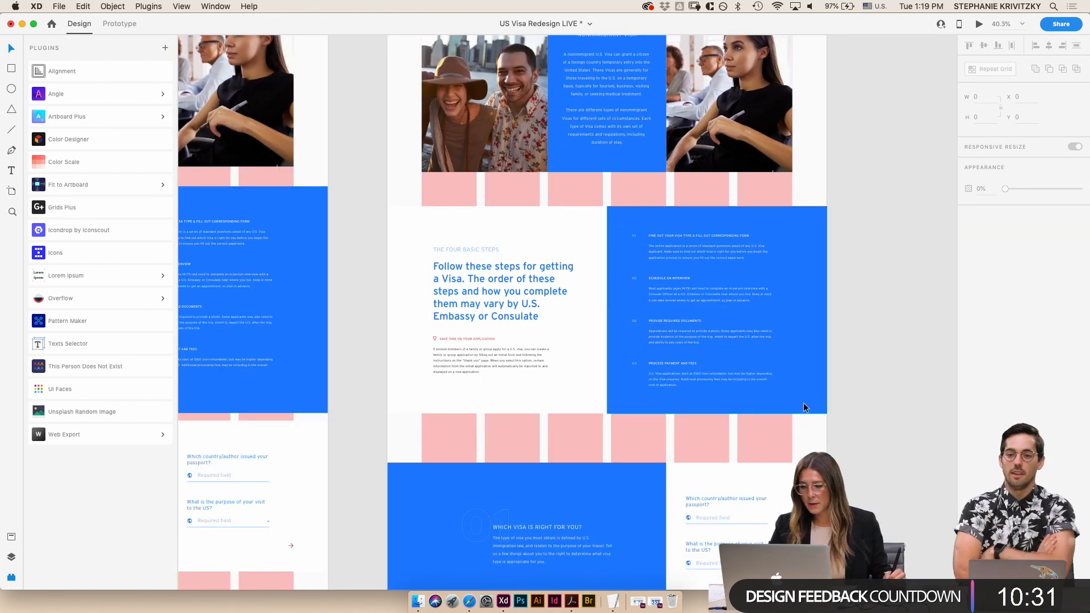
pyautogui.scroll(-4, 812, 424)
pyautogui.scroll(-2, 810, 420)
pyautogui.moveTo(368, 178); pyautogui.dragTo(795, 323)
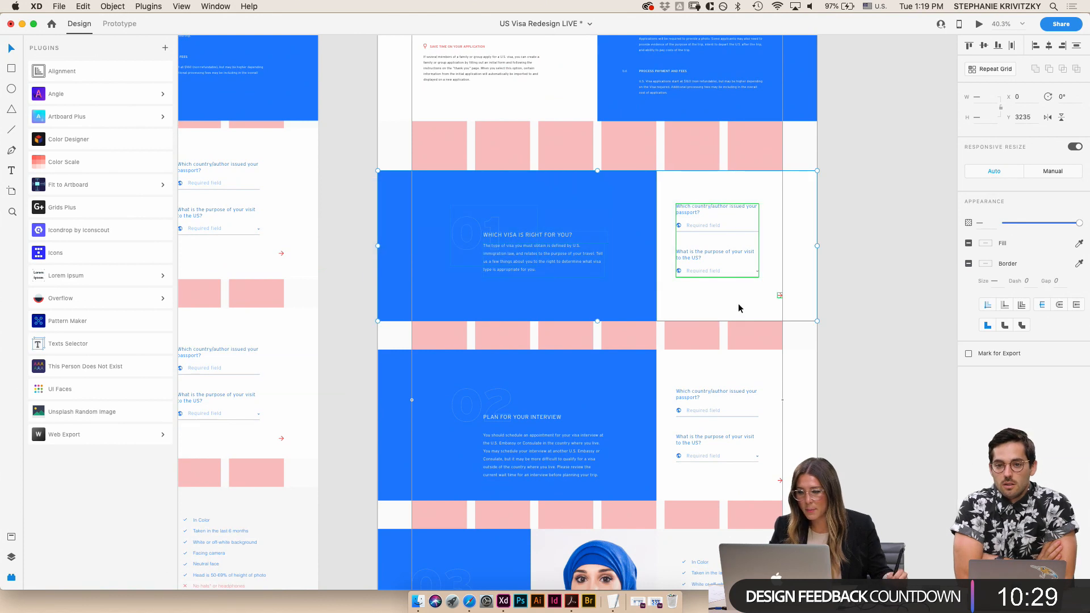
pyautogui.moveTo(736, 303)
pyautogui.mouseDown()
pyautogui.moveTo(727, 271)
pyautogui.moveTo(725, 289)
pyautogui.mouseUp()
pyautogui.click(356, 231)
# - Move the 01 numeral with its heading and description to X 150, Y 3295, and widen the text so the description wraps to three lines
pyautogui.doubleClick(528, 221)
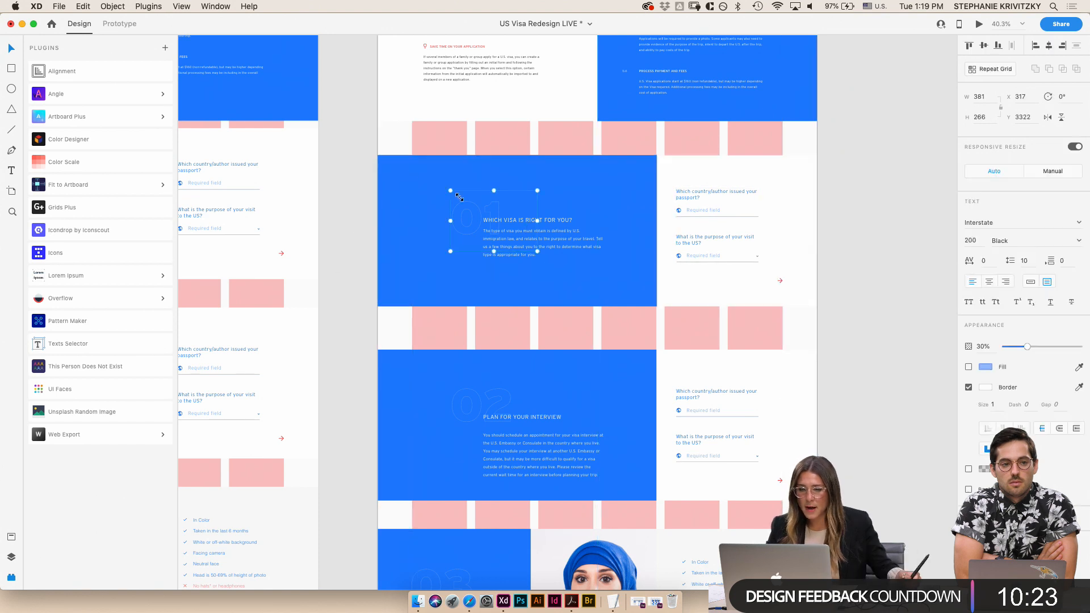
pyautogui.click(516, 234)
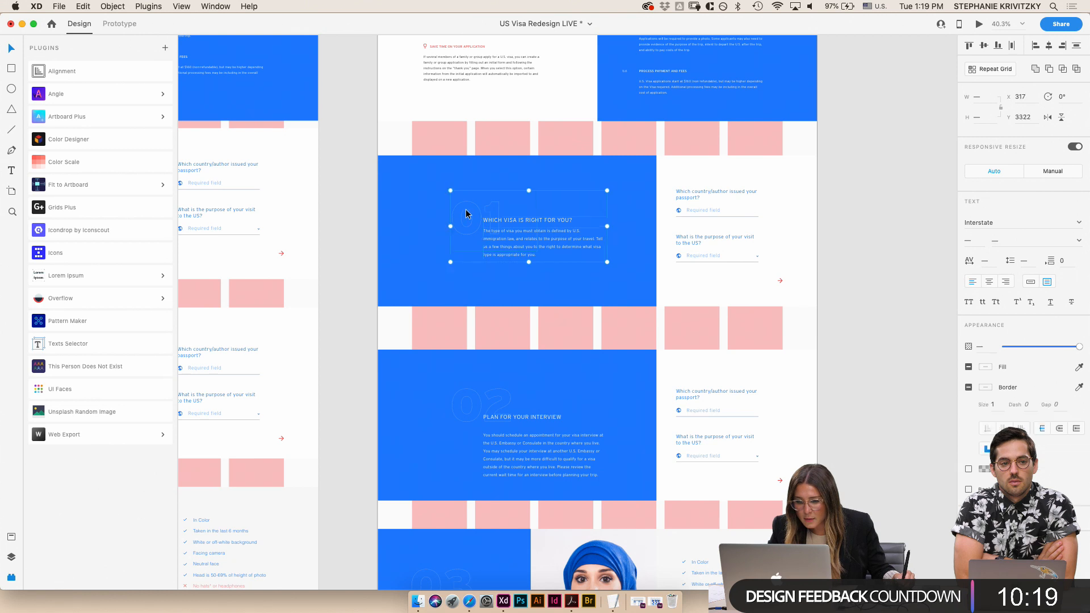
pyautogui.moveTo(468, 214); pyautogui.dragTo(428, 208)
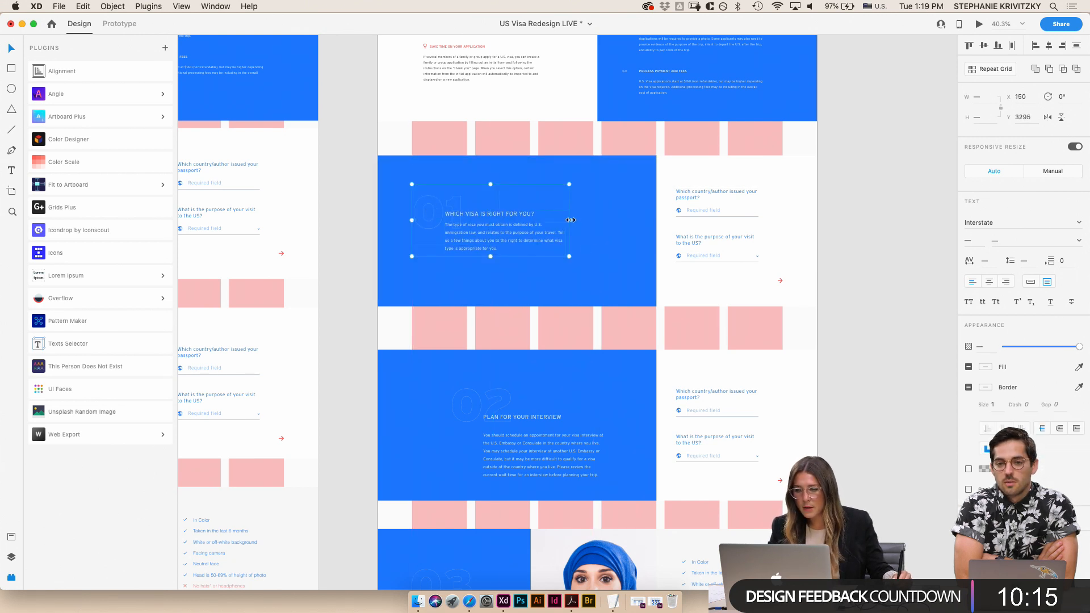
pyautogui.moveTo(571, 220); pyautogui.dragTo(594, 224)
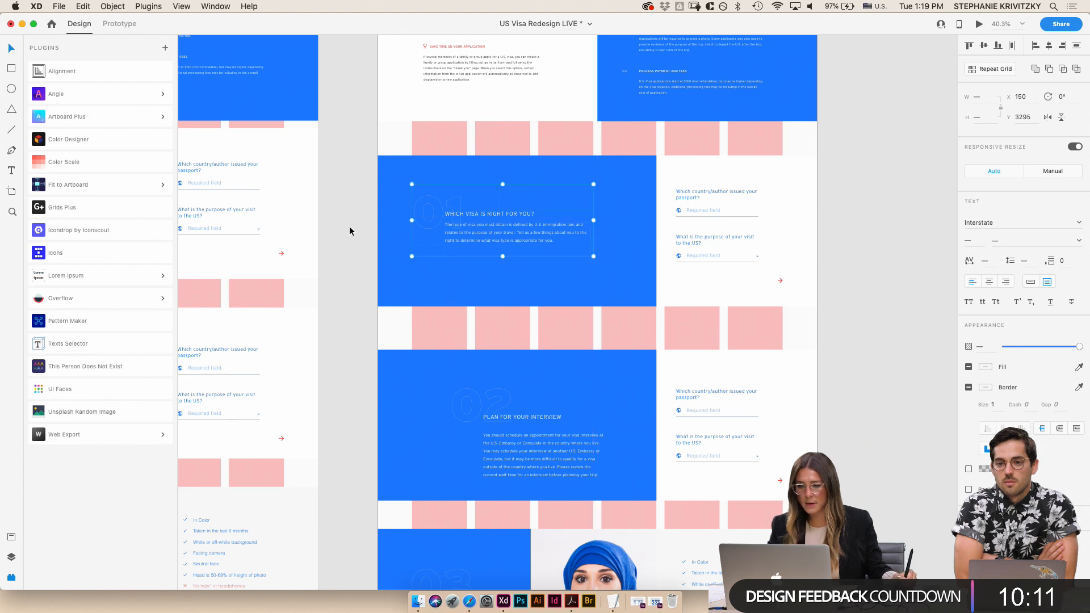
# - Convert the 01 numeral and the text beside it to point text
pyautogui.click(550, 238)
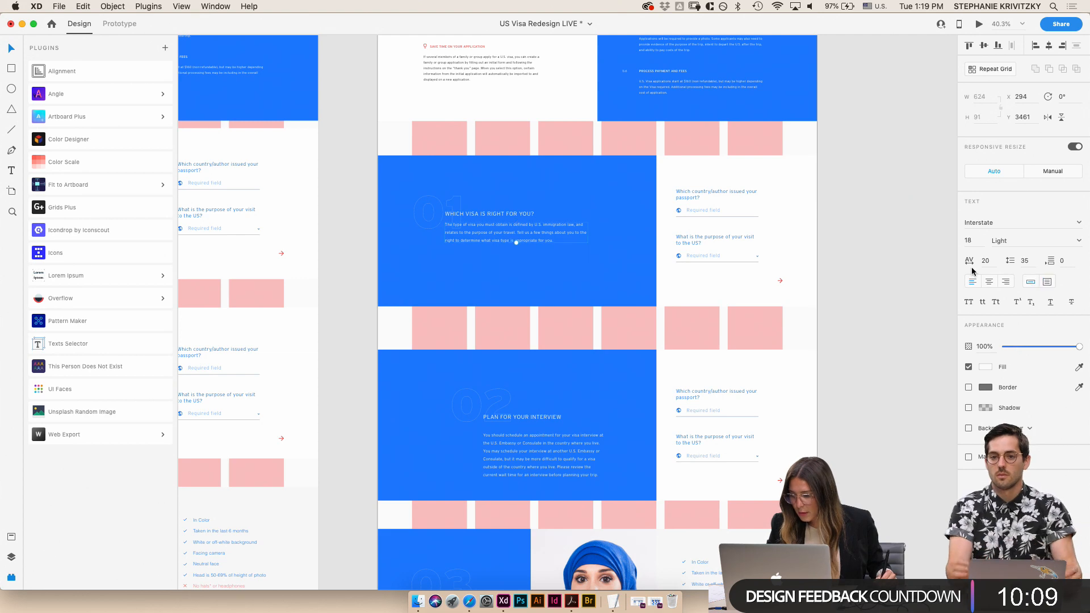
pyautogui.click(466, 224)
pyautogui.click(1031, 282)
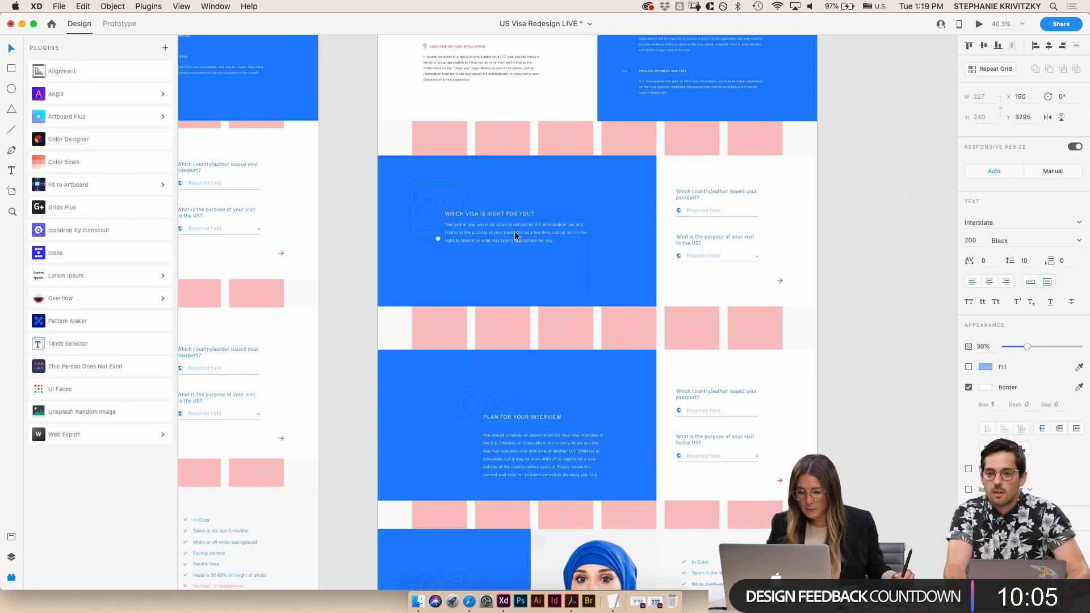
# - Increase the gap between the 01 heading and its description, and lower both on the numeral to Y 3463 at X 294
pyautogui.scroll(5, 494, 236)
pyautogui.click(536, 235)
pyautogui.moveTo(535, 235)
pyautogui.mouseDown()
pyautogui.moveTo(538, 252)
pyautogui.moveTo(532, 235)
pyautogui.mouseUp()
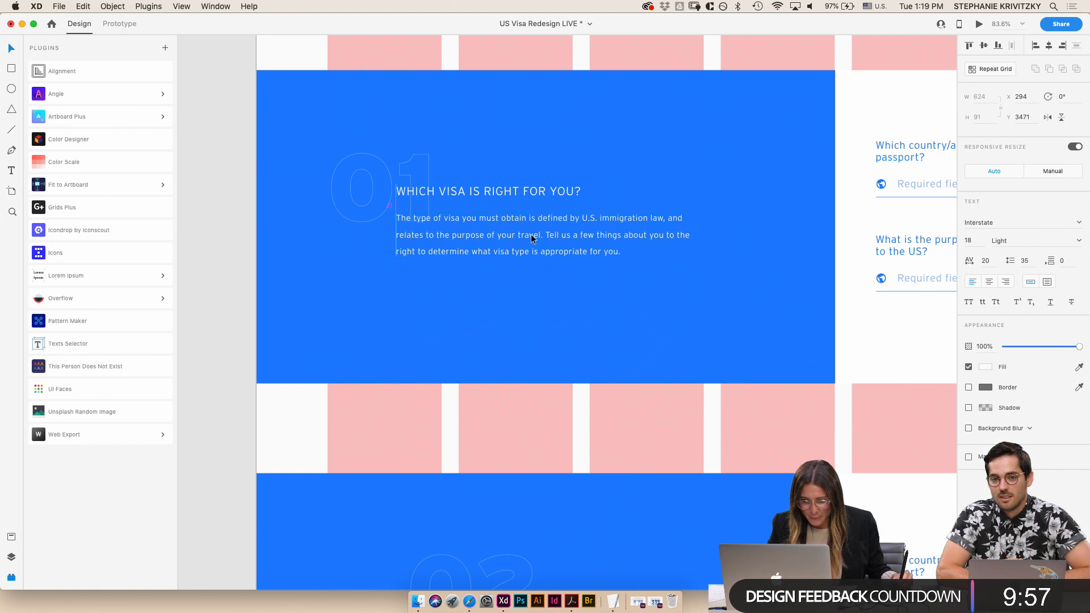
pyautogui.keyDown('shift'); pyautogui.click(508, 194); pyautogui.keyUp('shift')
pyautogui.moveTo(507, 195); pyautogui.dragTo(529, 245)
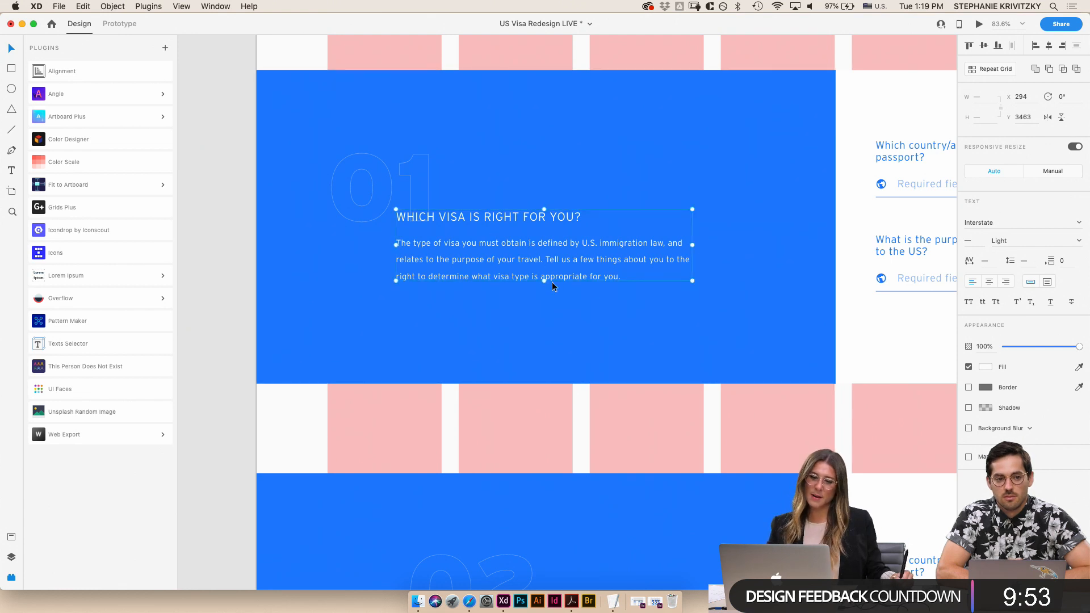
pyautogui.scroll(-5, 568, 286)
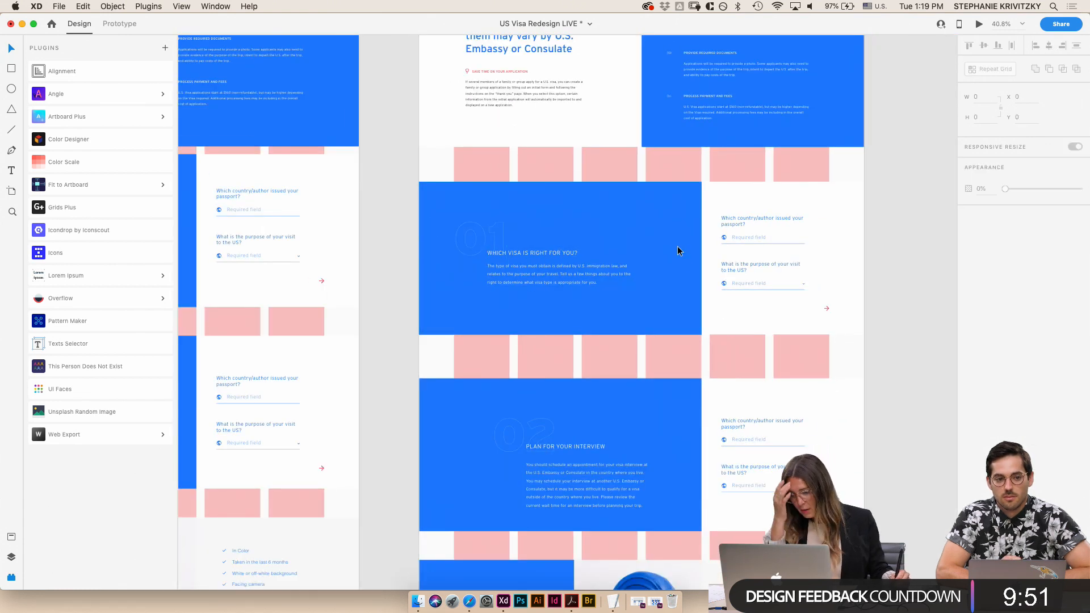
# - Narrow the white form panel of the 01 row to the last two grid columns, at X 1253 with a width of 517
pyautogui.click(766, 219)
pyautogui.scroll(3, 806, 230)
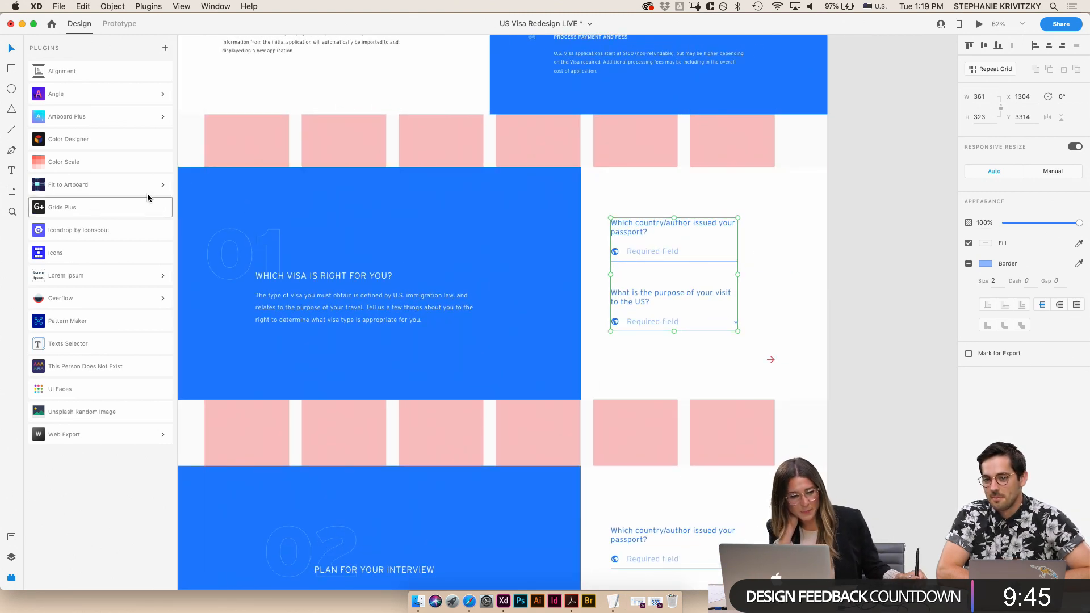
pyautogui.scroll(3, 653, 282)
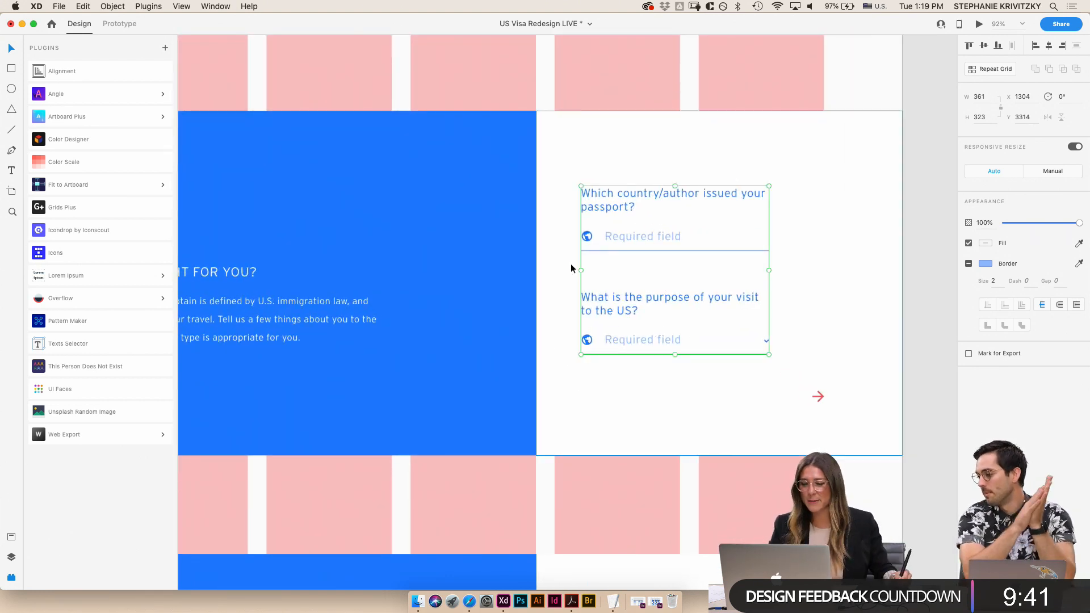
pyautogui.click(602, 155)
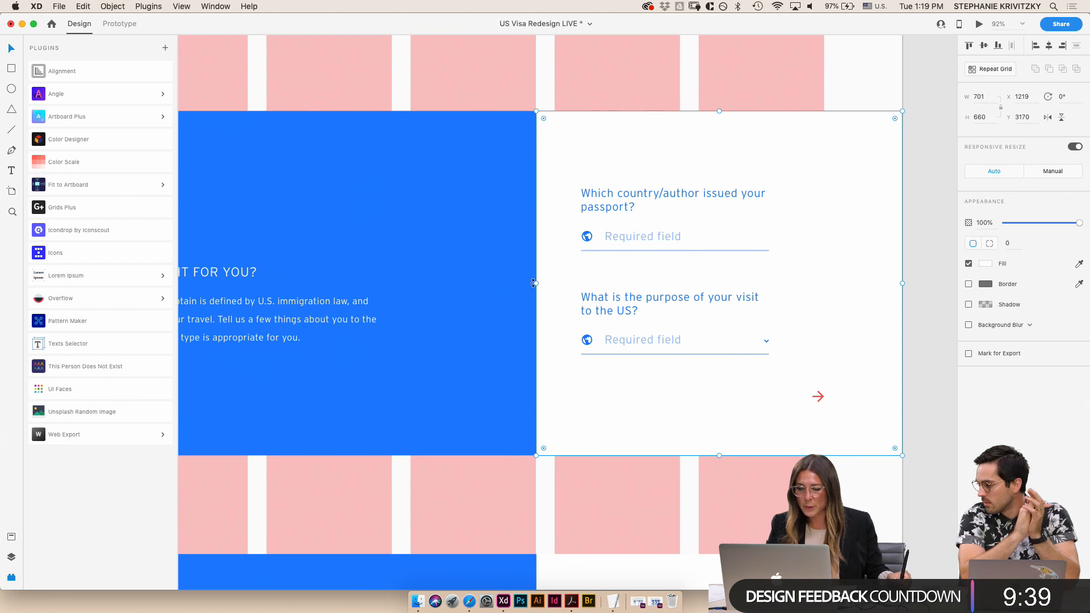
pyautogui.moveTo(541, 284); pyautogui.dragTo(553, 282)
pyautogui.moveTo(894, 282); pyautogui.dragTo(822, 282)
# - Align the red arrow with the white panel's outer edge at X 1748, and center the form horizontally at X 1331, 120 px below the panel's upper edge
pyautogui.moveTo(819, 398); pyautogui.dragTo(819, 397)
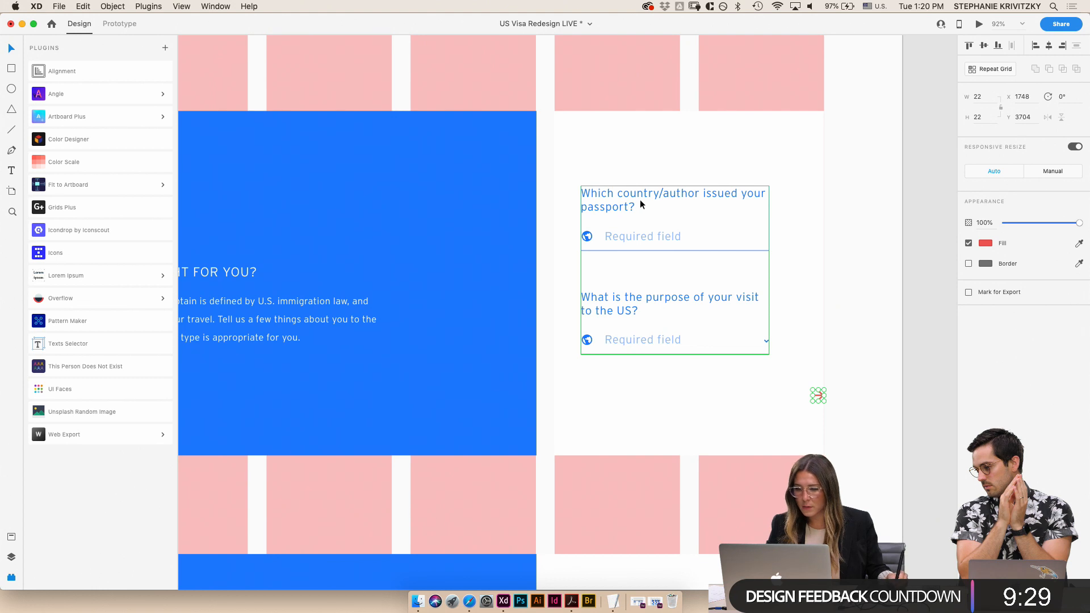
pyautogui.moveTo(640, 199); pyautogui.dragTo(660, 186)
pyautogui.moveTo(764, 304); pyautogui.dragTo(765, 303)
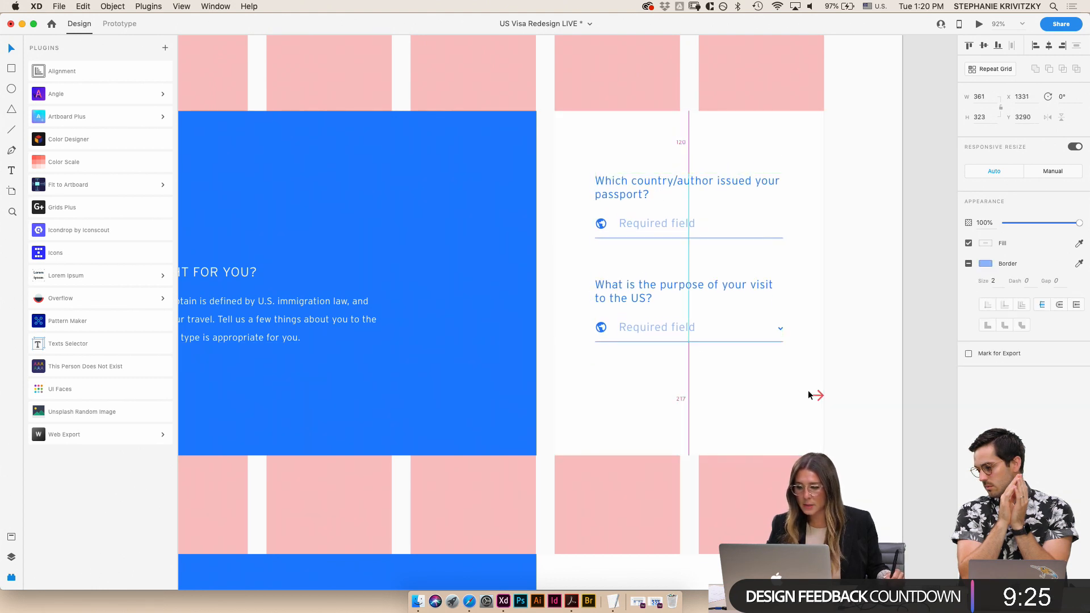
# - Move the red arrow up to 60 px below the form's lower edge, keeping it at X 1748
pyautogui.moveTo(817, 395); pyautogui.dragTo(808, 347)
pyautogui.hotkey('shift', 'Down')
pyautogui.hotkey('shift', 'Down')
pyautogui.hotkey('shift', 'Down')
pyautogui.hotkey('shift', 'Down')
pyautogui.hotkey('shift', 'Down')
pyautogui.hotkey('shift', 'Down')
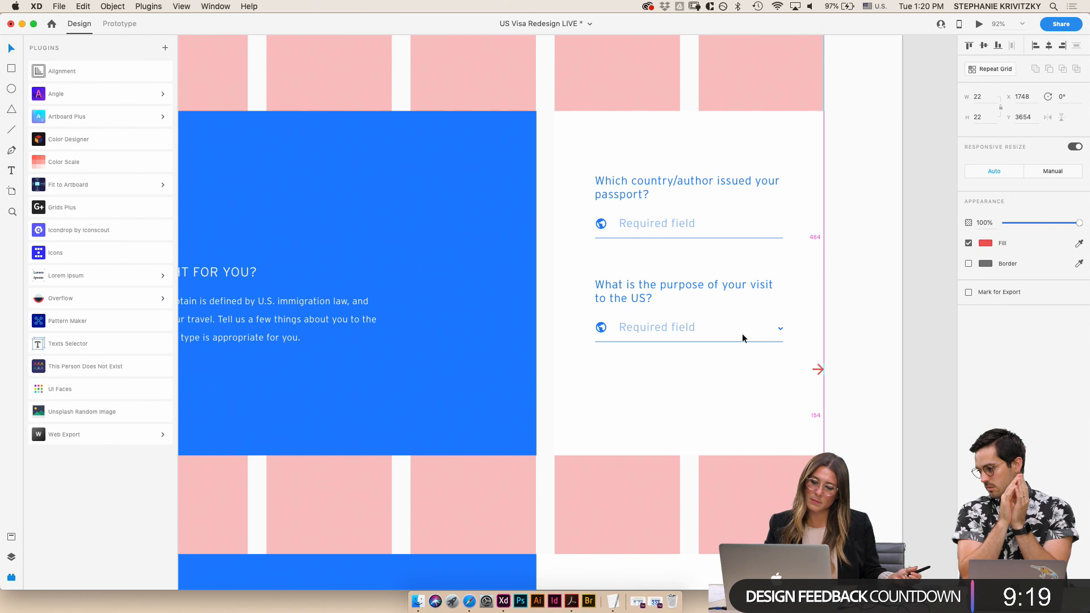
# - Set the 01 row's white form panel to a height of 646, and shorten its blue panel to match
pyautogui.click(684, 450)
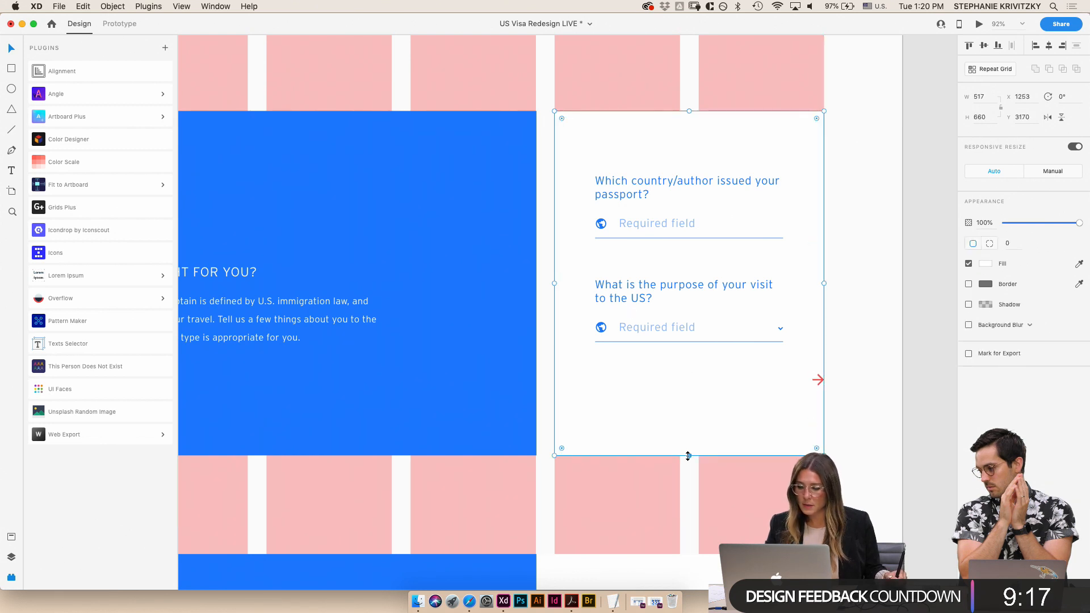
pyautogui.moveTo(688, 456); pyautogui.dragTo(683, 386)
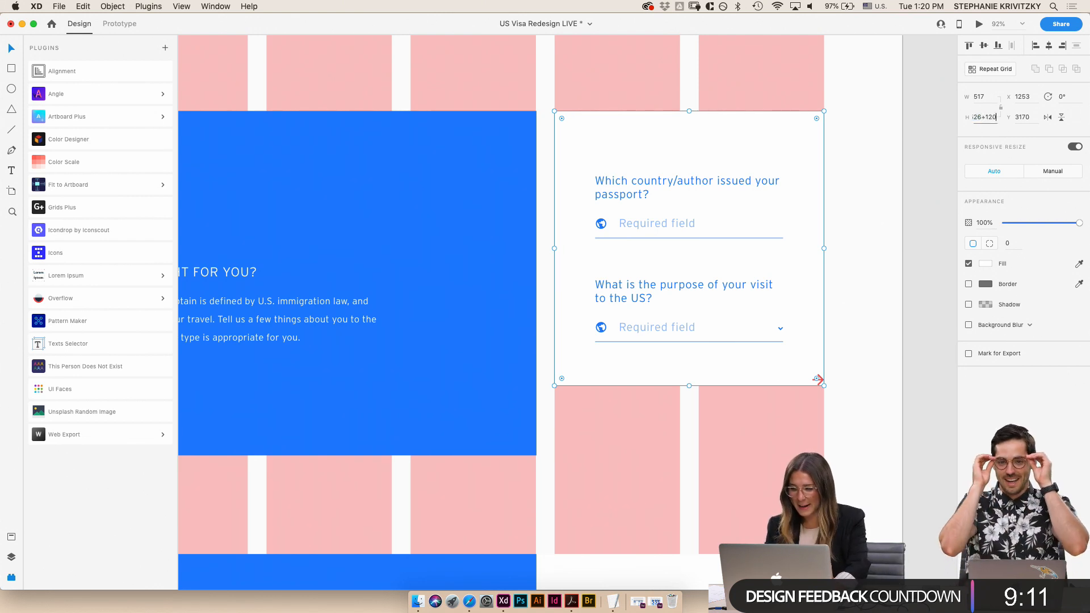
pyautogui.press('Return')
pyautogui.click(386, 437)
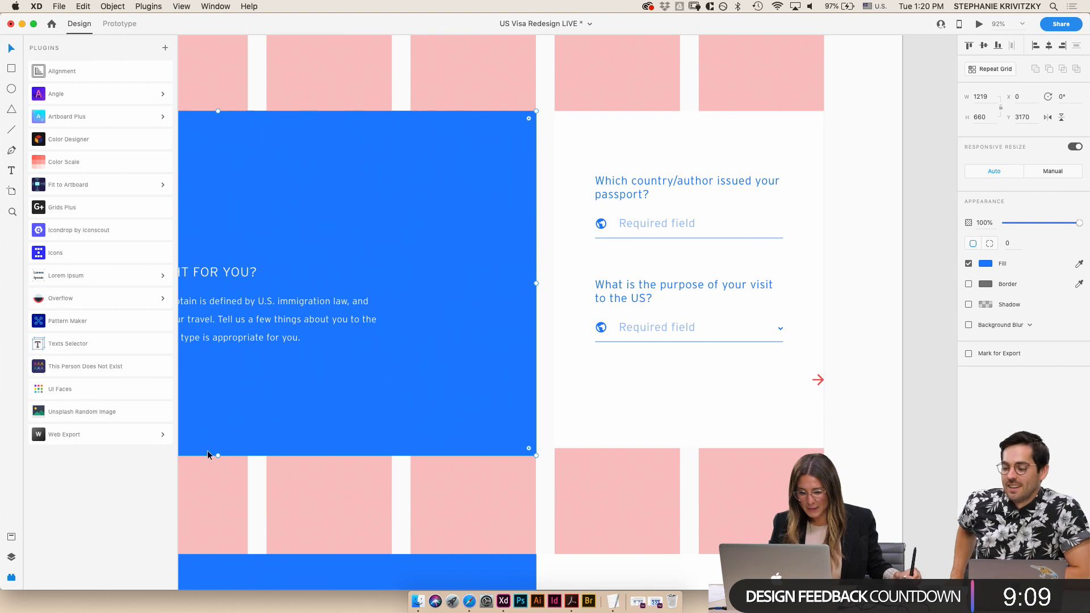
pyautogui.moveTo(219, 456); pyautogui.dragTo(218, 448)
# - Extend the 01 row's white panel from the blue panel's edge at X 1219 to the artboard edge, 701 wide
pyautogui.click(561, 296)
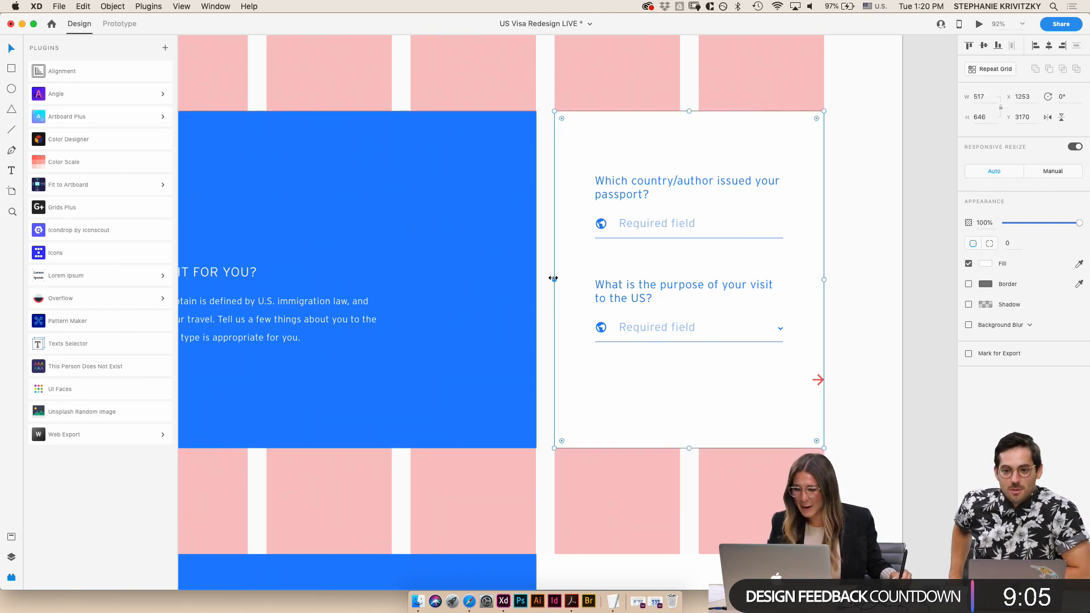
pyautogui.moveTo(549, 277); pyautogui.dragTo(536, 278)
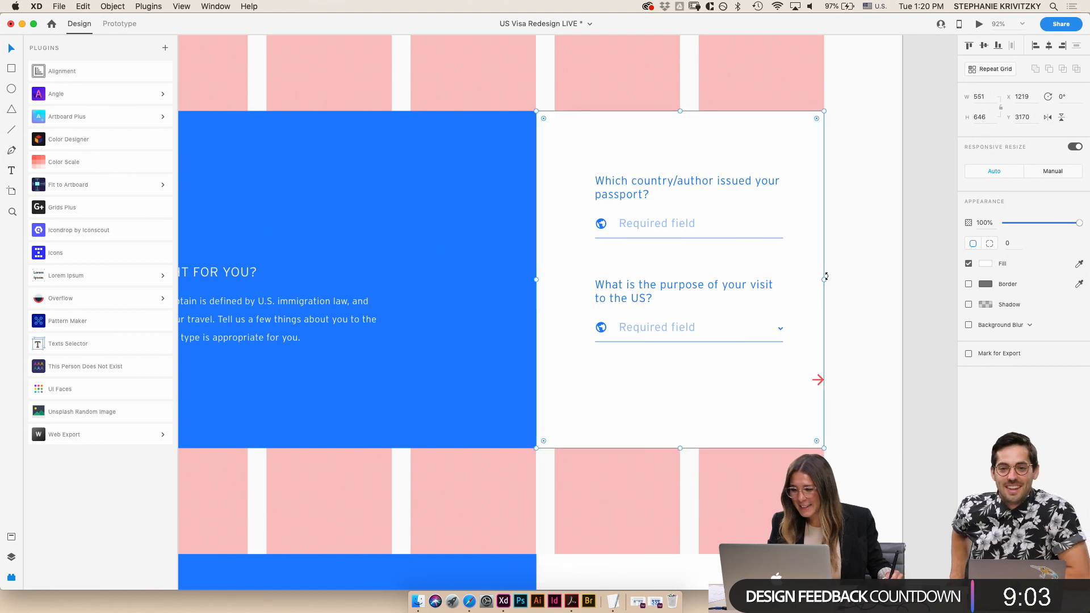
pyautogui.moveTo(829, 278); pyautogui.dragTo(907, 278)
pyautogui.scroll(-5, 818, 276)
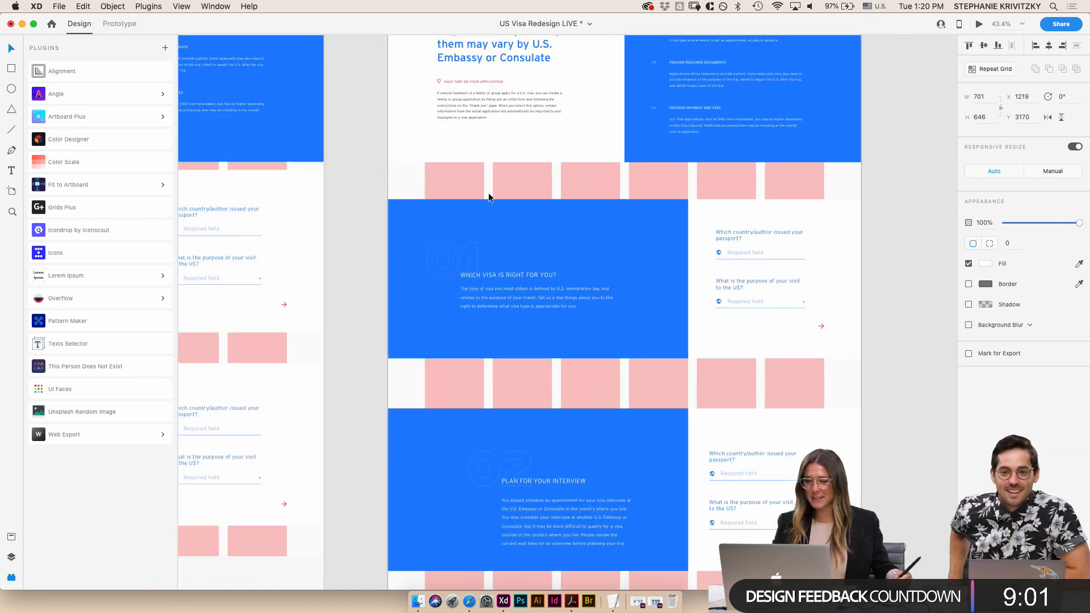
# - Recolor the panel behind the photo checklist in the 03 row with the saved color #FCFCFC
pyautogui.click(429, 220)
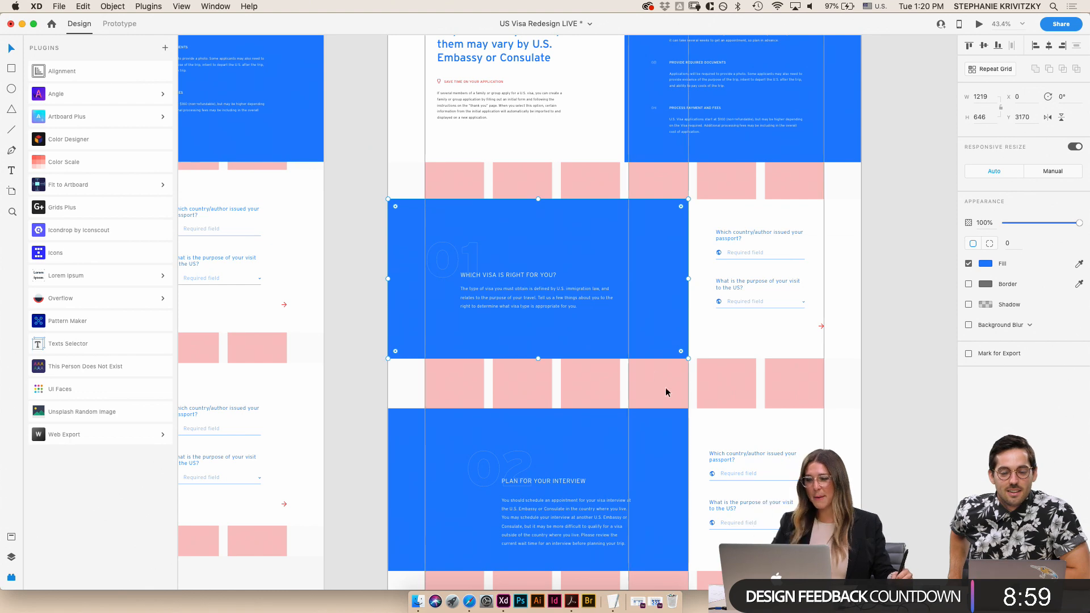
pyautogui.scroll(-3, 653, 392)
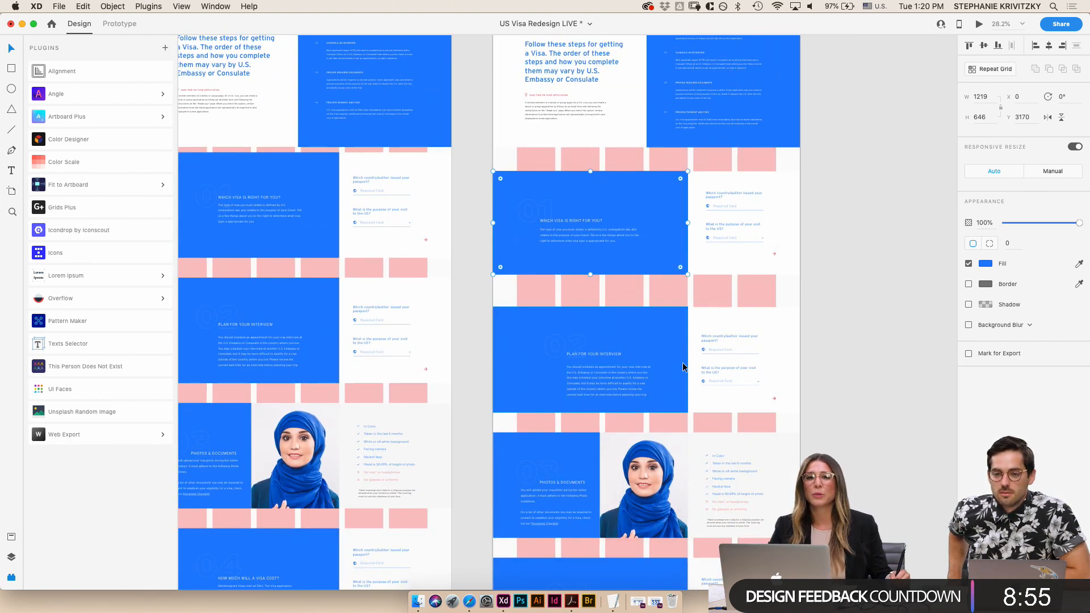
pyautogui.scroll(-5, 658, 323)
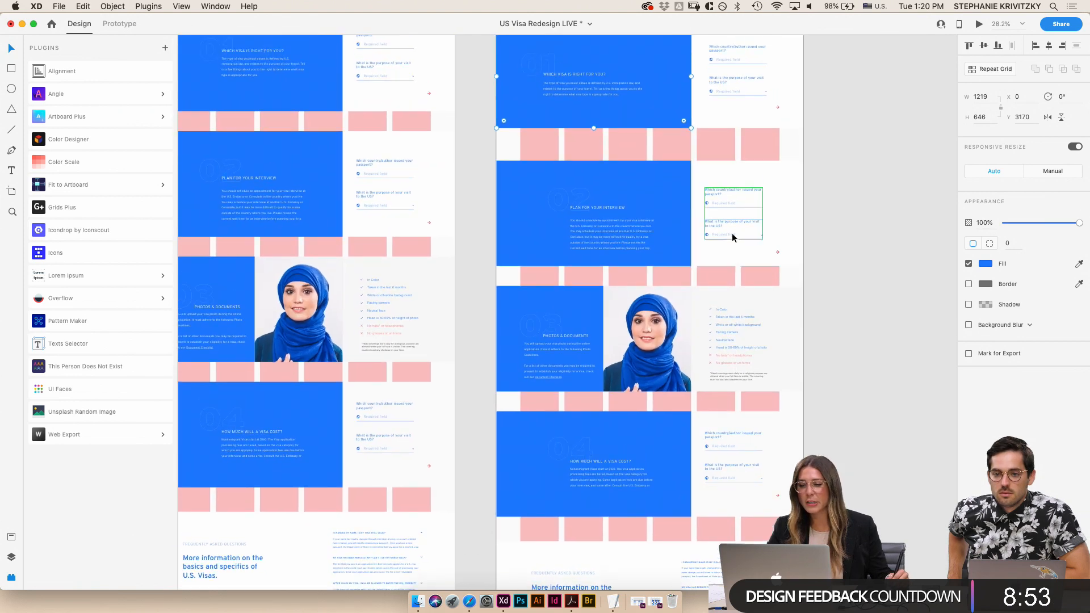
pyautogui.scroll(3, 718, 319)
pyautogui.click(375, 194)
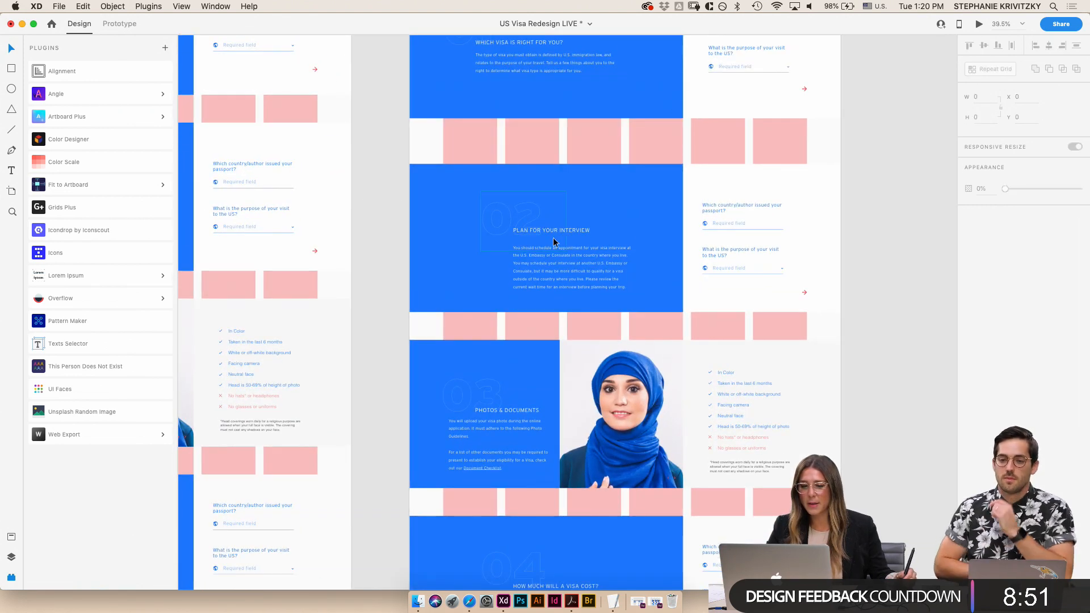
pyautogui.scroll(3, 741, 296)
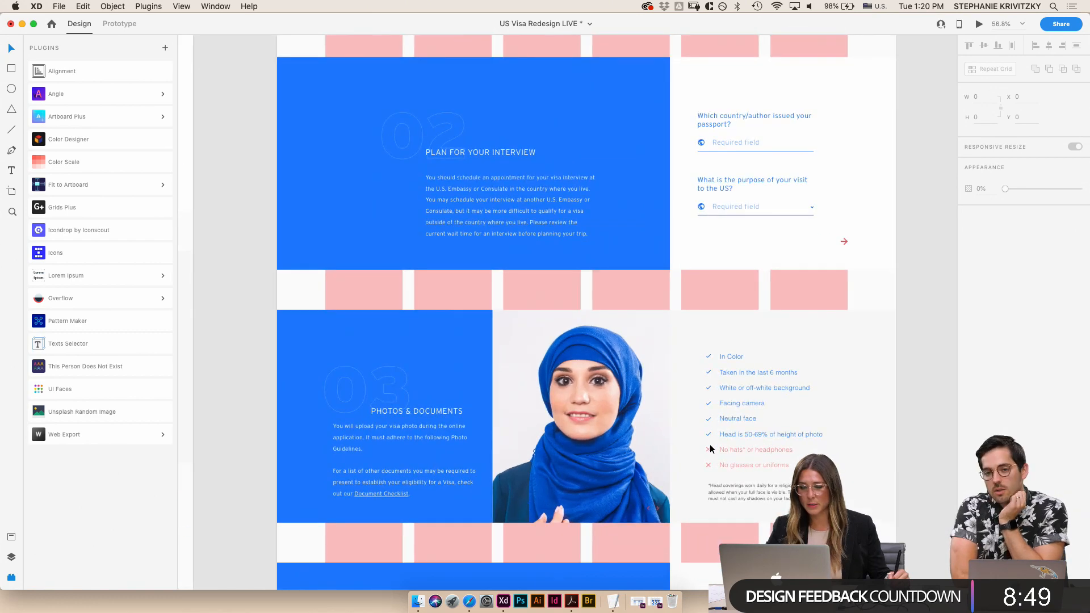
pyautogui.click(702, 277)
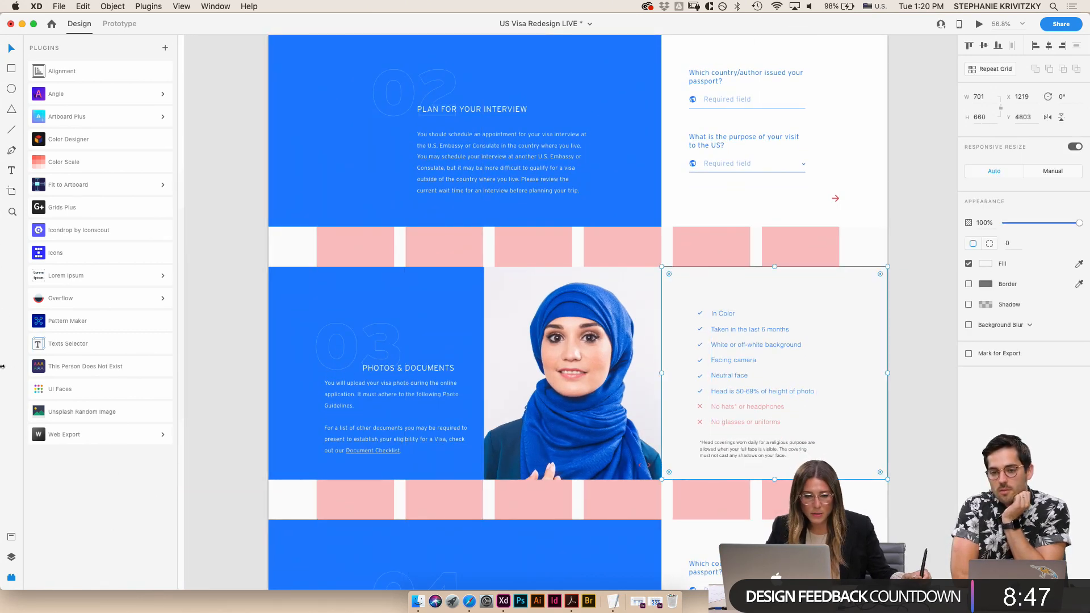
pyautogui.click(12, 557)
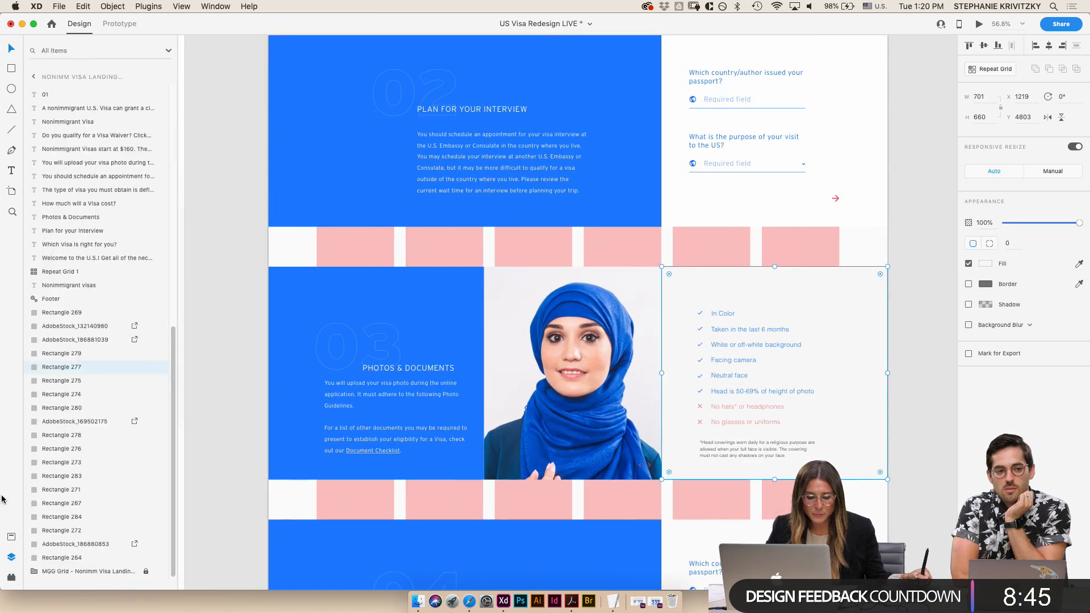
pyautogui.click(11, 537)
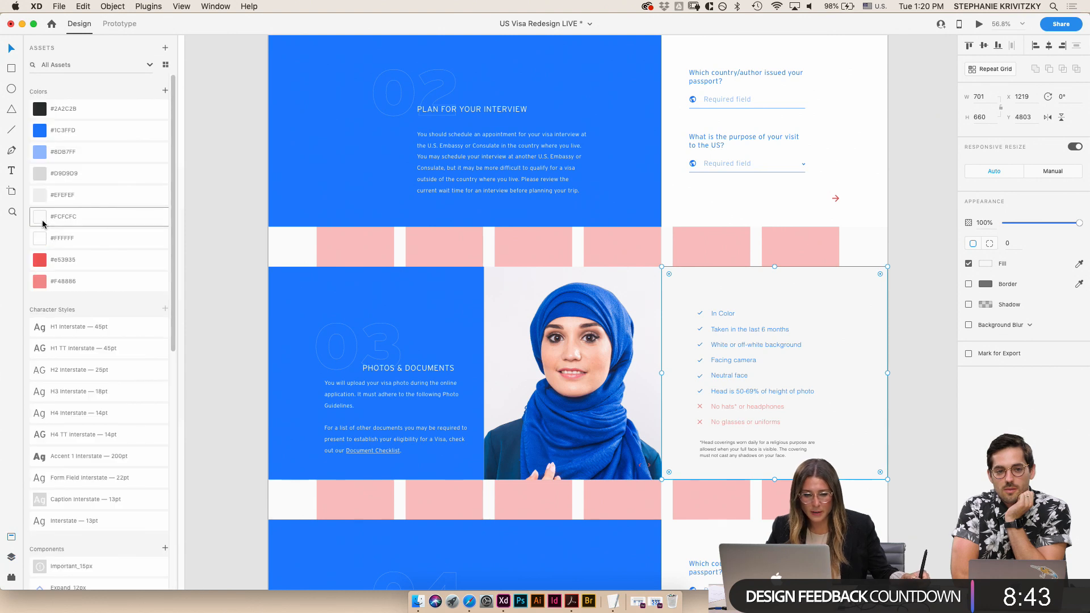
pyautogui.click(214, 243)
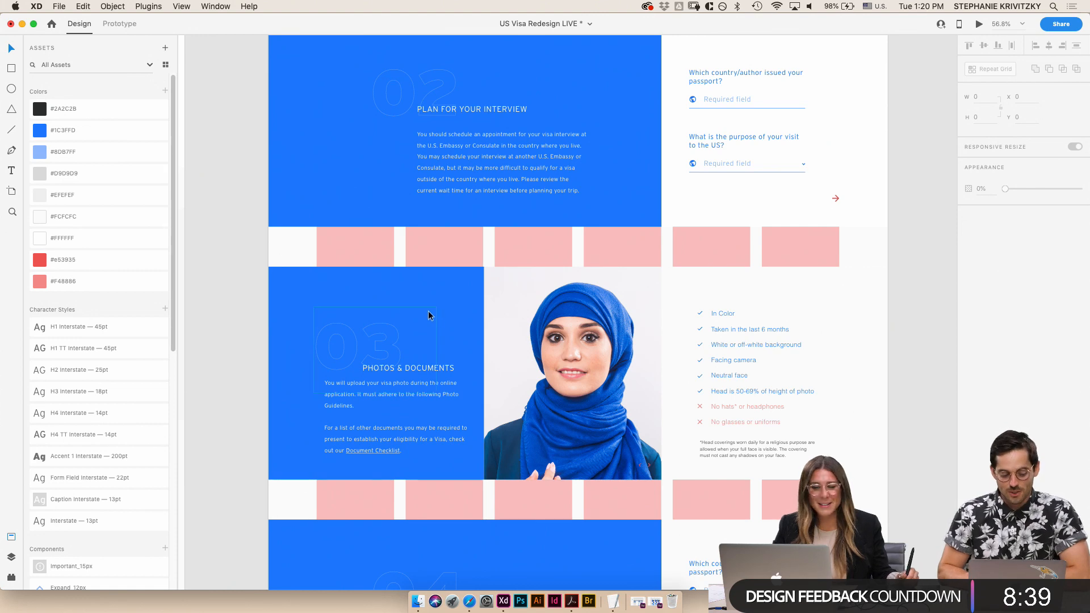
# - Convert the Photos & Documents description and heading in the 03 row to point text
pyautogui.scroll(5, 429, 316)
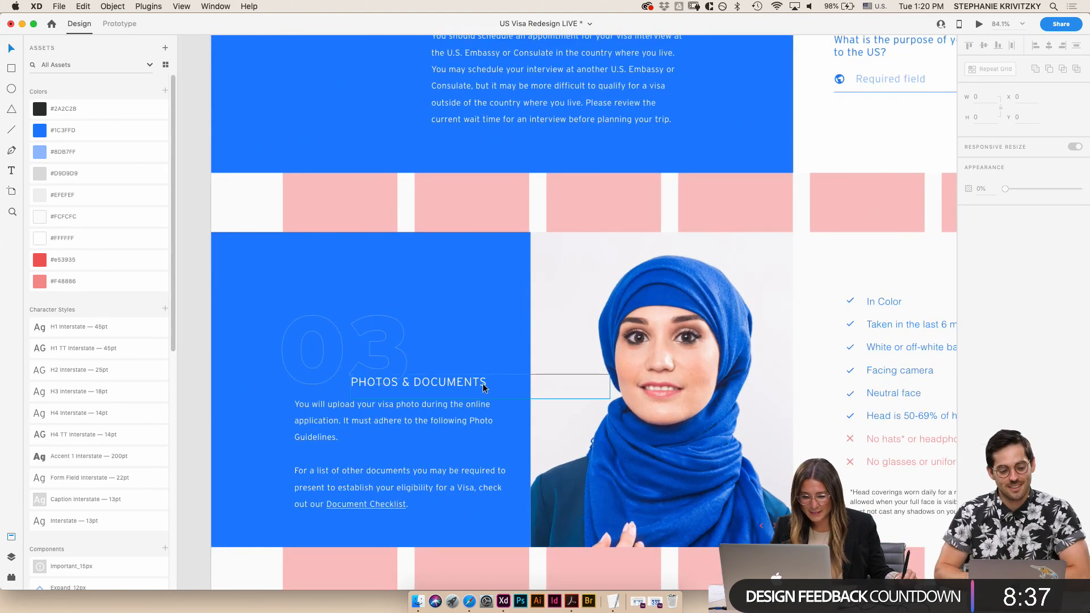
pyautogui.click(484, 388)
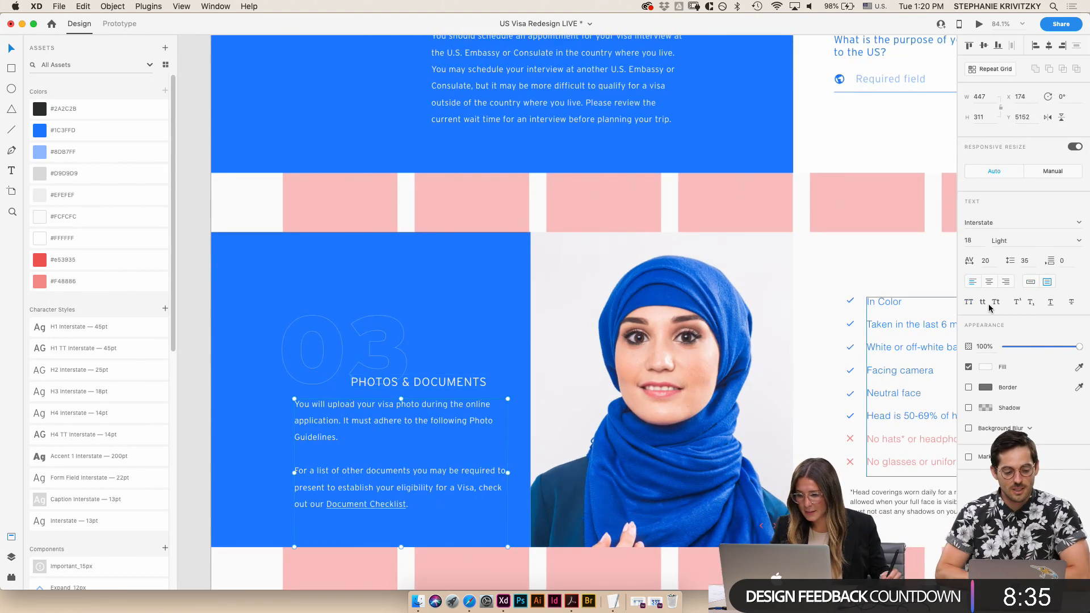
pyautogui.click(1035, 284)
pyautogui.doubleClick(366, 431)
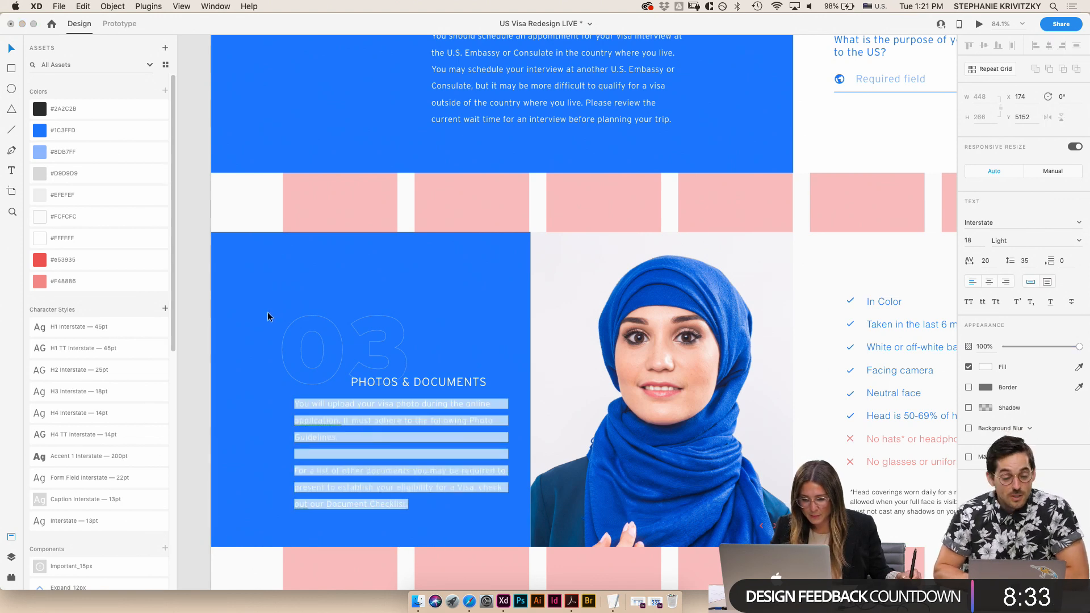
pyautogui.click(298, 375)
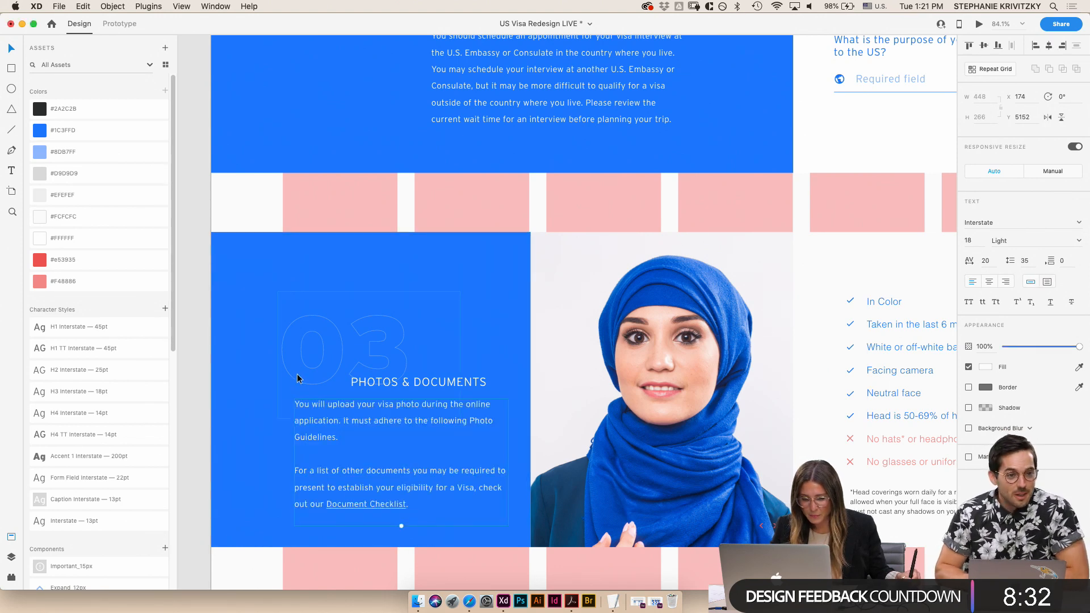
pyautogui.click(1031, 282)
pyautogui.moveTo(304, 349); pyautogui.dragTo(370, 367)
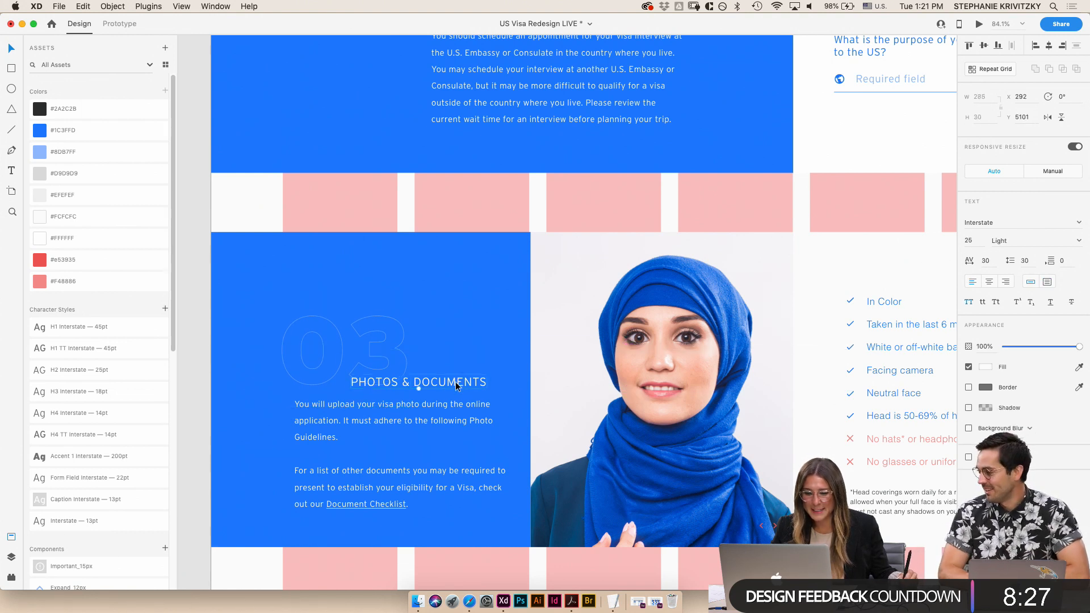
# - Move the Photos & Documents heading to X 287, Y 5103, and remove the empty trailing line from its description
pyautogui.moveTo(457, 385); pyautogui.dragTo(451, 386)
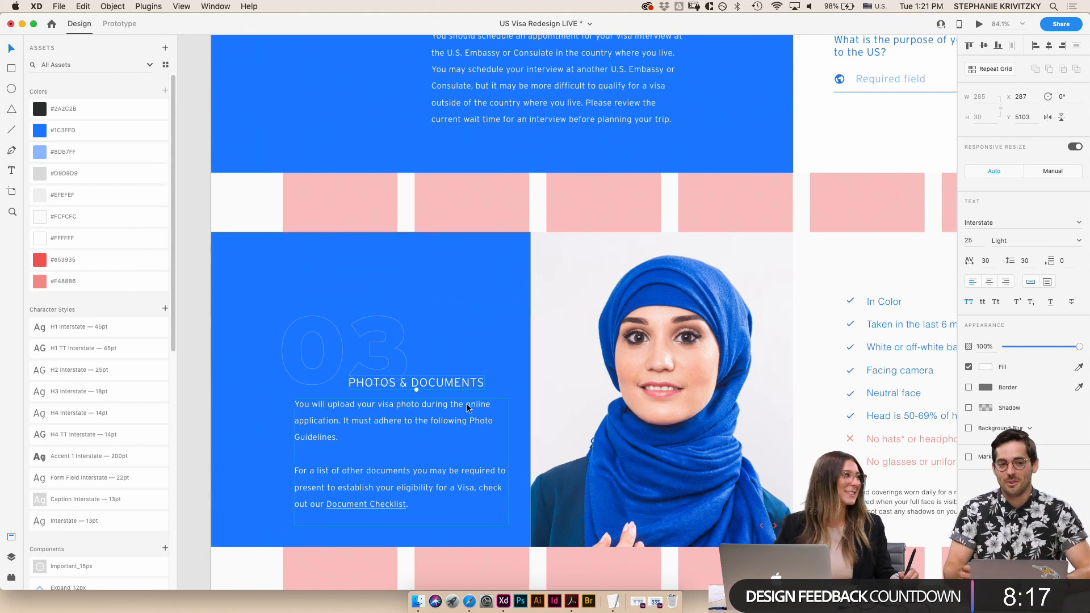
pyautogui.moveTo(458, 423)
pyautogui.mouseDown()
pyautogui.moveTo(442, 428)
pyautogui.moveTo(437, 401)
pyautogui.moveTo(441, 413)
pyautogui.mouseUp()
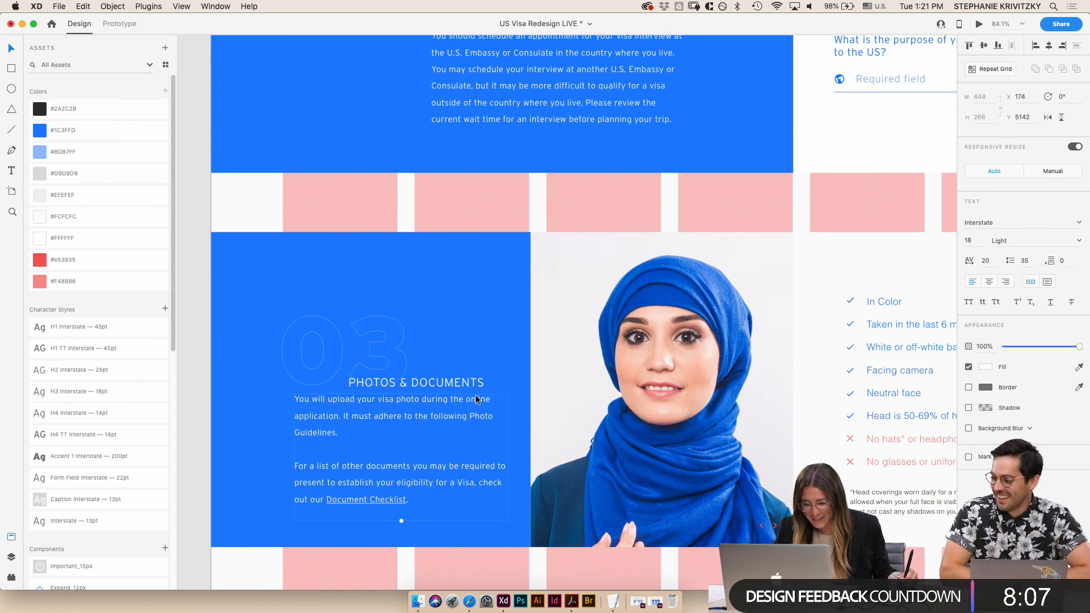
pyautogui.doubleClick(393, 508)
pyautogui.press('Escape')
# - Lower the 03 row's description below its heading to Y 5163, keeping it at X 174
pyautogui.moveTo(353, 419); pyautogui.dragTo(348, 424)
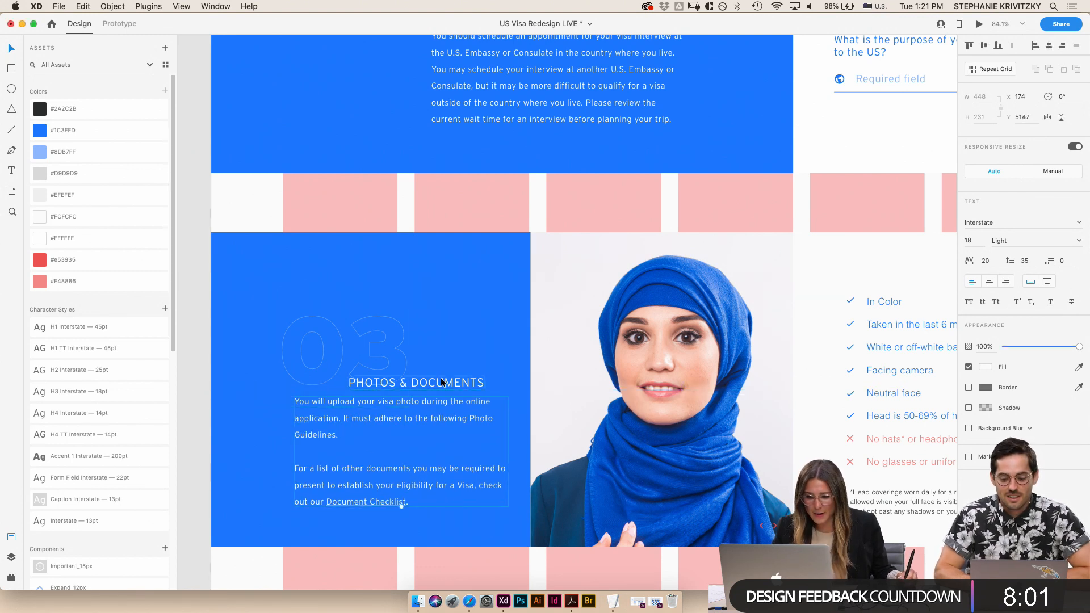
pyautogui.click(410, 402)
pyautogui.moveTo(449, 421); pyautogui.dragTo(438, 420)
pyautogui.hotkey('shift', 'Down')
pyautogui.hotkey('shift', 'Down')
pyautogui.hotkey('shift', 'Down')
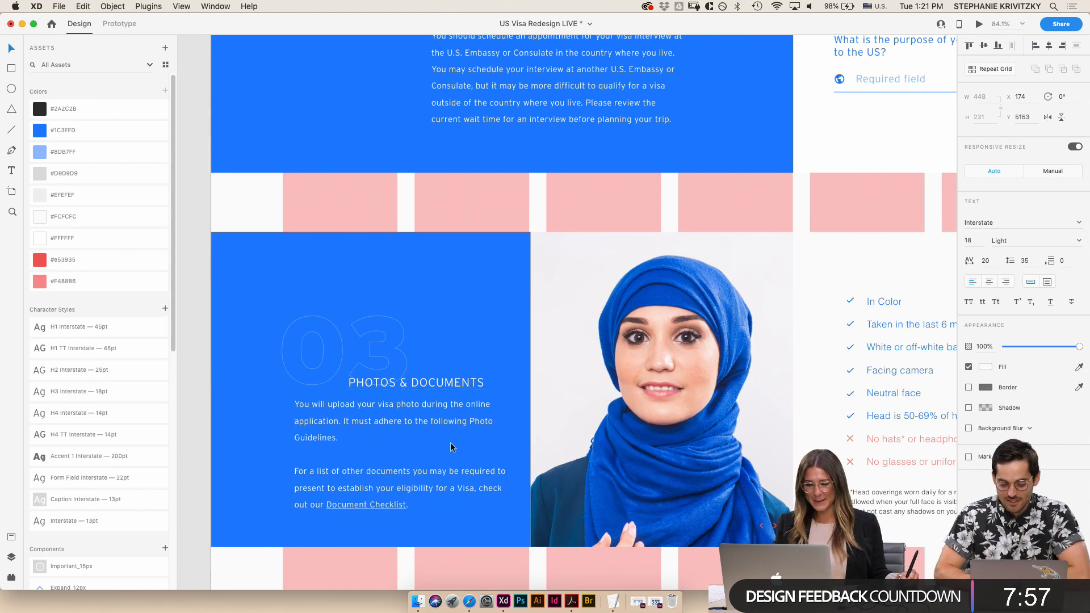
# - Lower the 03 description to Y 5183, and raise the numeral, heading and description together to X 140, Y 4886
pyautogui.scroll(-3, 382, 272)
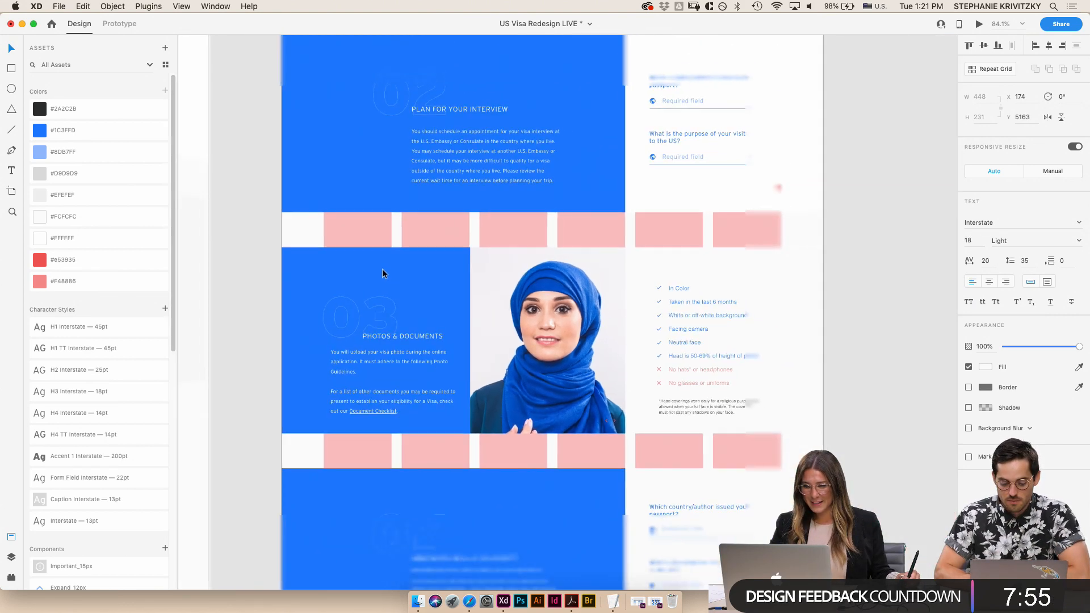
pyautogui.hotkey('shift', 'Down')
pyautogui.hotkey('shift', 'Down')
pyautogui.hotkey('shift', 'Down')
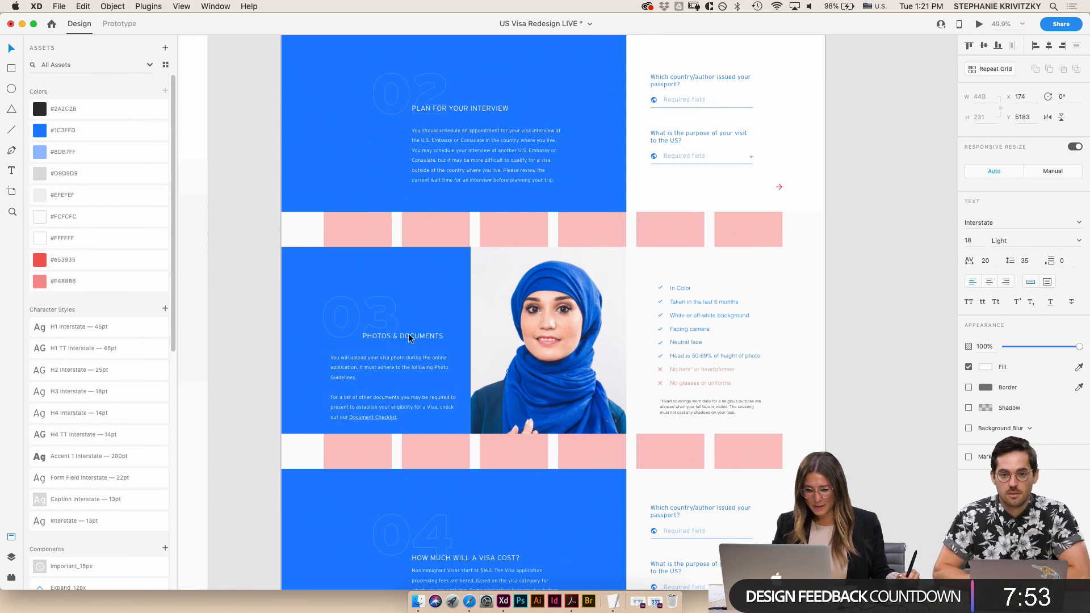
pyautogui.keyDown('shift'); pyautogui.click(415, 338); pyautogui.keyUp('shift')
pyautogui.moveTo(367, 322); pyautogui.dragTo(365, 309)
# - Raise the photo checklist to about 120 px below its panel's upper edge at X 1331, and move the footnote up beneath it
pyautogui.doubleClick(673, 293)
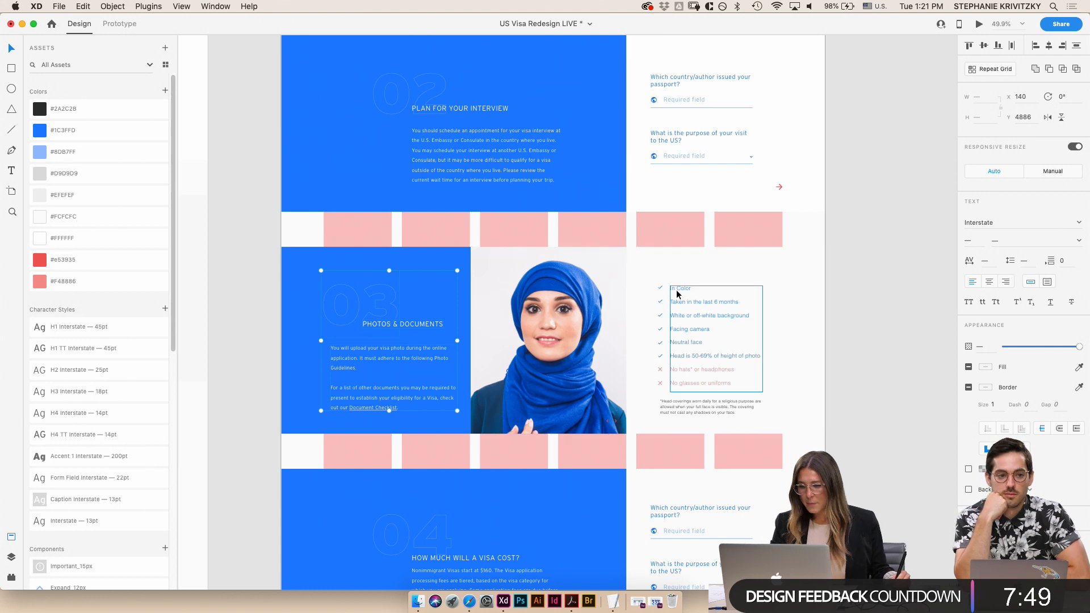
pyautogui.moveTo(843, 281); pyautogui.dragTo(646, 386)
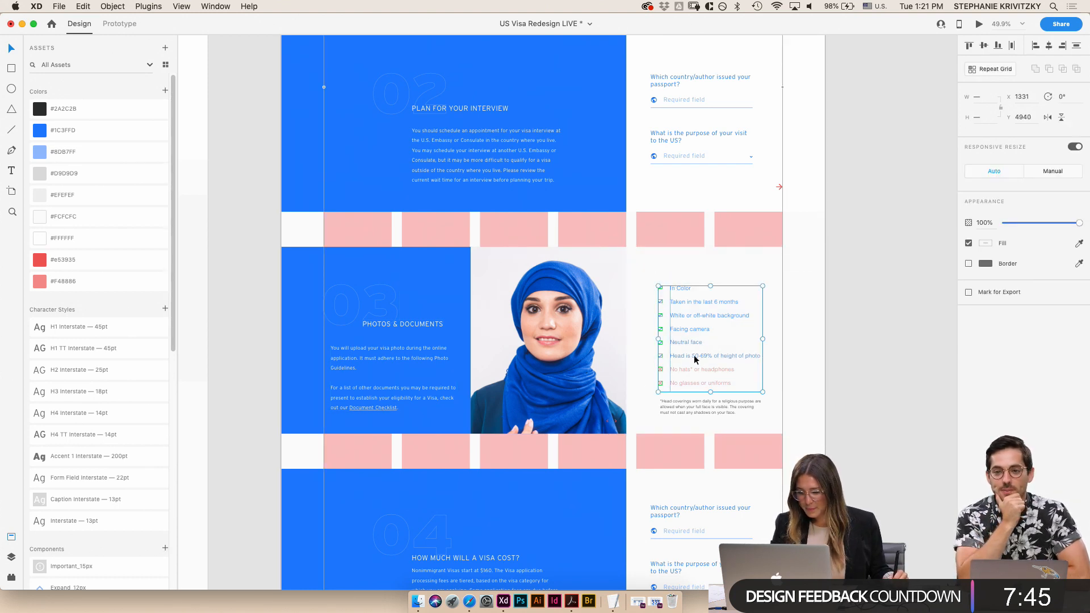
pyautogui.moveTo(694, 356); pyautogui.dragTo(689, 387)
pyautogui.hotkey('shift', 'Down')
pyautogui.hotkey('shift', 'Down')
pyautogui.hotkey('shift', 'Down')
pyautogui.hotkey('shift', 'Down')
pyautogui.hotkey('shift', 'Down')
pyautogui.hotkey('shift', 'Down')
pyautogui.hotkey('shift', 'Down')
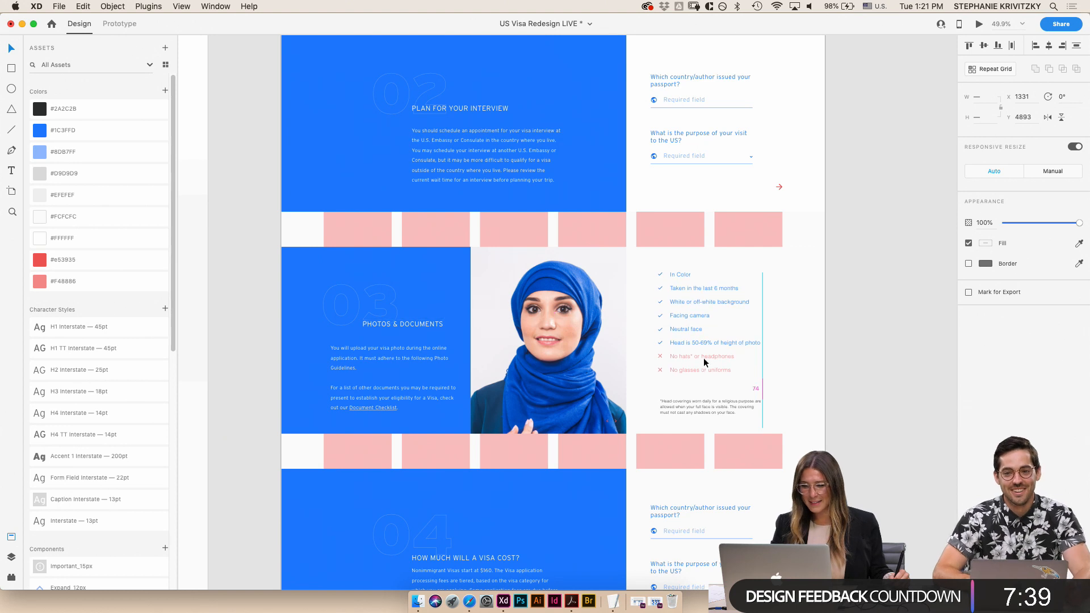
pyautogui.moveTo(710, 410)
pyautogui.mouseDown()
pyautogui.moveTo(708, 400)
pyautogui.moveTo(723, 419)
pyautogui.moveTo(721, 406)
pyautogui.mouseUp()
# - Set the checklist panel's height to 683, and extend the portrait photo and blue panel of the 03 row to match
pyautogui.click(748, 259)
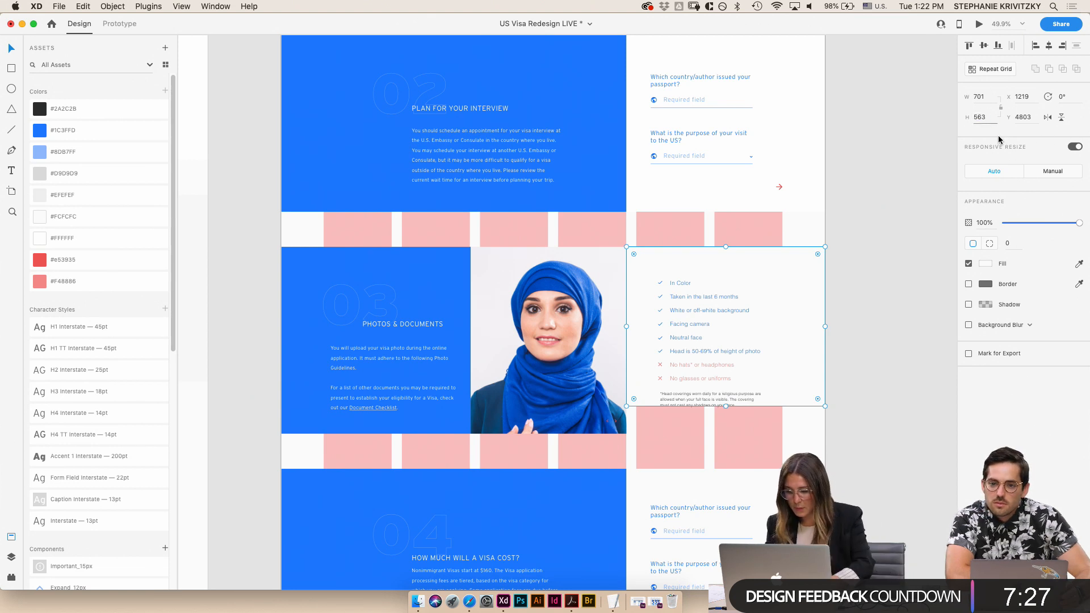
pyautogui.press('Return')
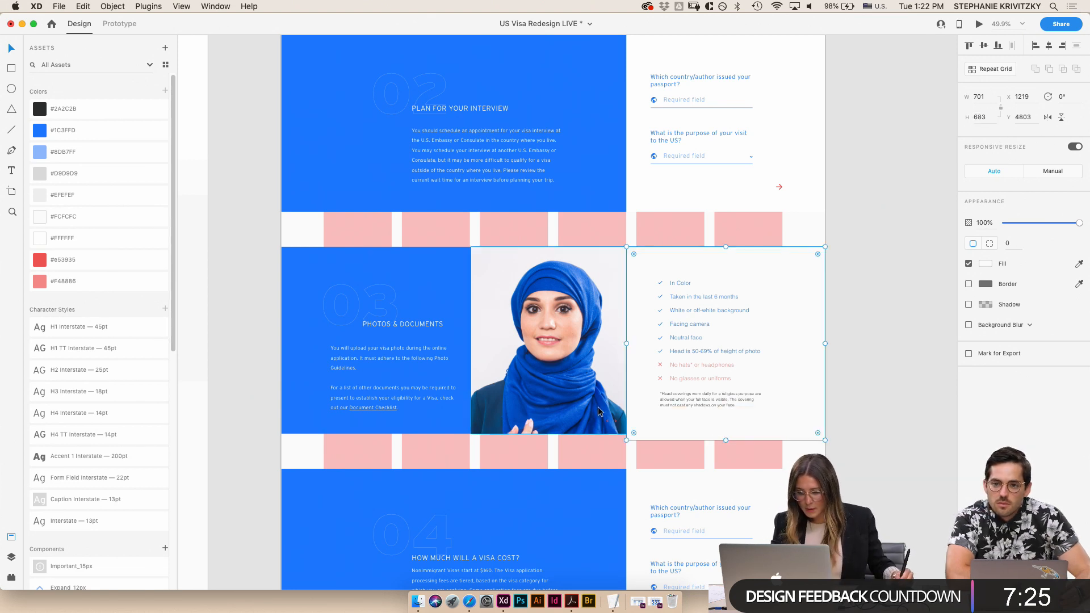
pyautogui.click(566, 396)
pyautogui.moveTo(550, 439); pyautogui.dragTo(548, 443)
pyautogui.click(445, 431)
pyautogui.moveTo(374, 441); pyautogui.dragTo(375, 439)
pyautogui.click(264, 401)
# - Shift the FAQ questions closer to their section heading, and restore the white panel behind them to X 960
pyautogui.scroll(-4, 321, 407)
pyautogui.scroll(-5, 330, 407)
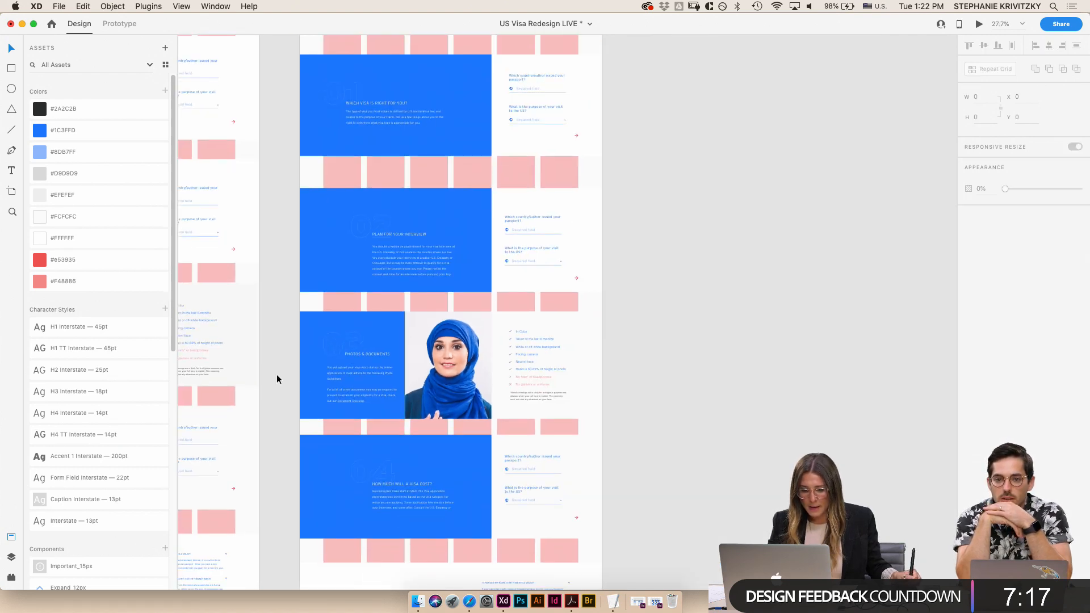
pyautogui.scroll(3, 428, 424)
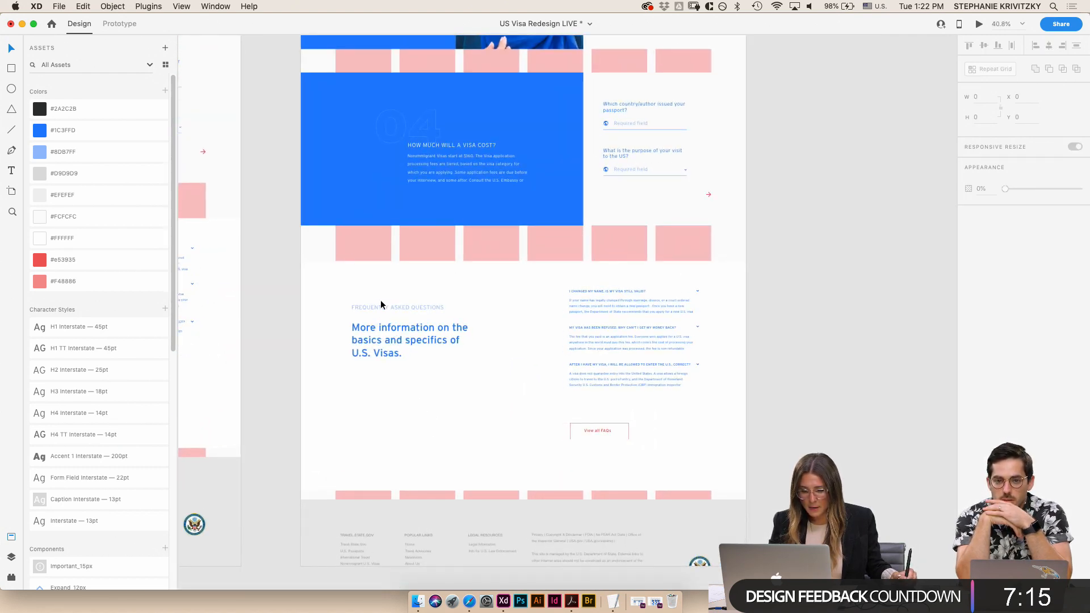
pyautogui.click(625, 291)
pyautogui.click(781, 279)
pyautogui.moveTo(757, 277); pyautogui.dragTo(619, 402)
pyautogui.moveTo(631, 342); pyautogui.dragTo(550, 316)
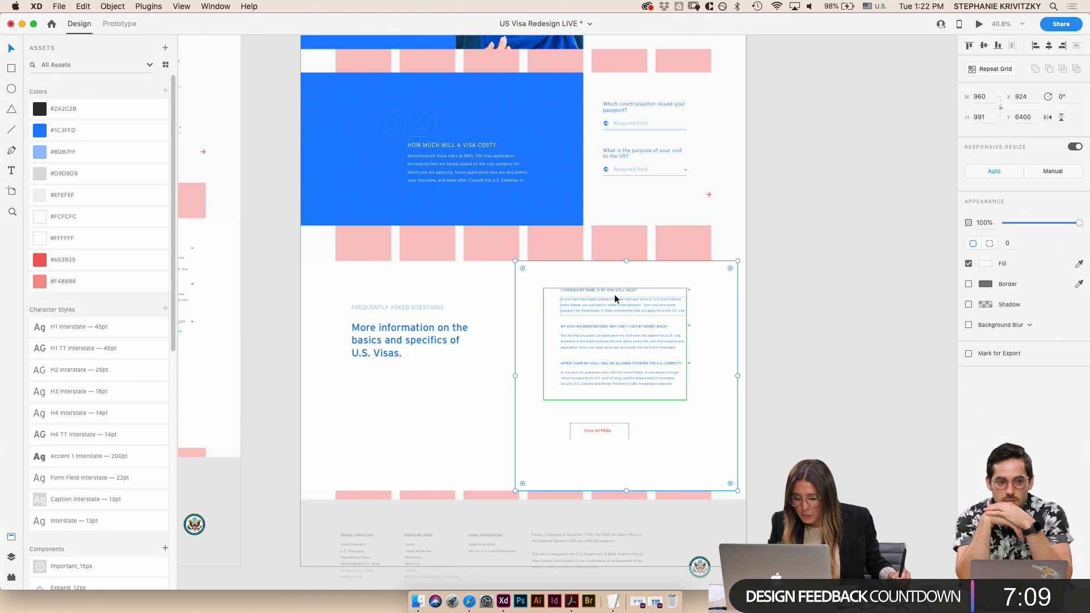
pyautogui.press('super+z')
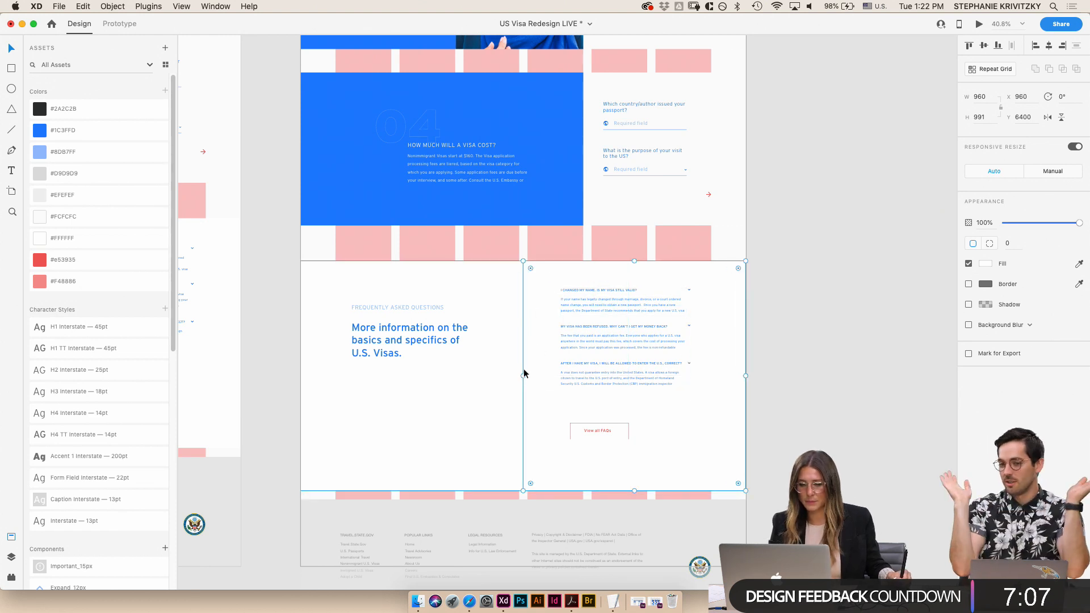
# - Try narrowing the white panel behind the FAQ questions to a width of 922 at X 977
pyautogui.moveTo(526, 375); pyautogui.dragTo(528, 375)
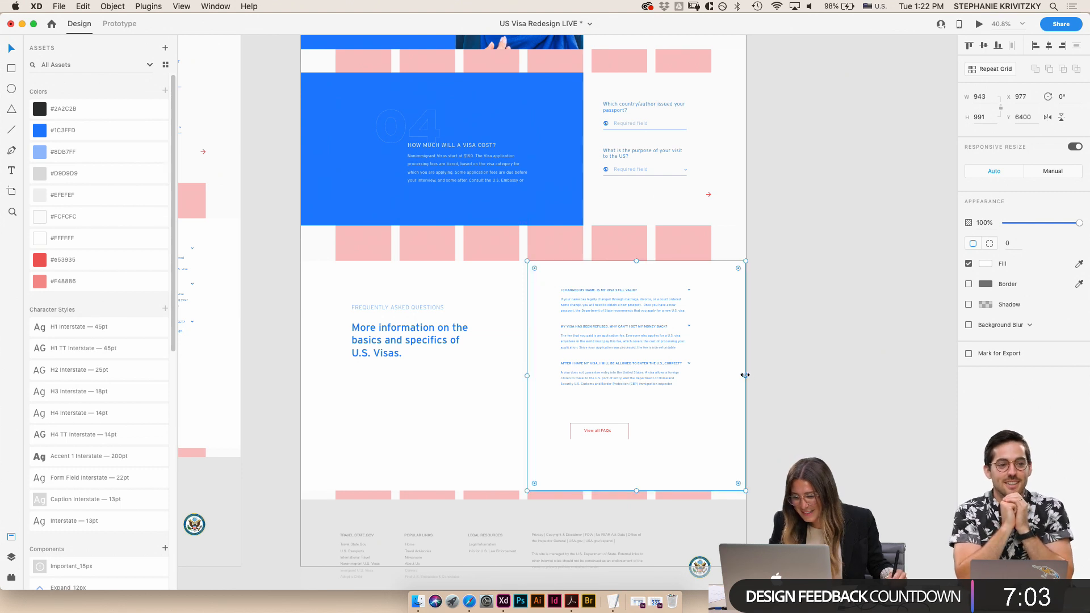
pyautogui.moveTo(745, 376); pyautogui.dragTo(710, 372)
pyautogui.click(780, 301)
# - Move the FAQ questions to X 1057, Y 6520, 120 px below the upper edge of their white panel
pyautogui.moveTo(777, 261); pyautogui.dragTo(606, 397)
pyautogui.scroll(5, 694, 403)
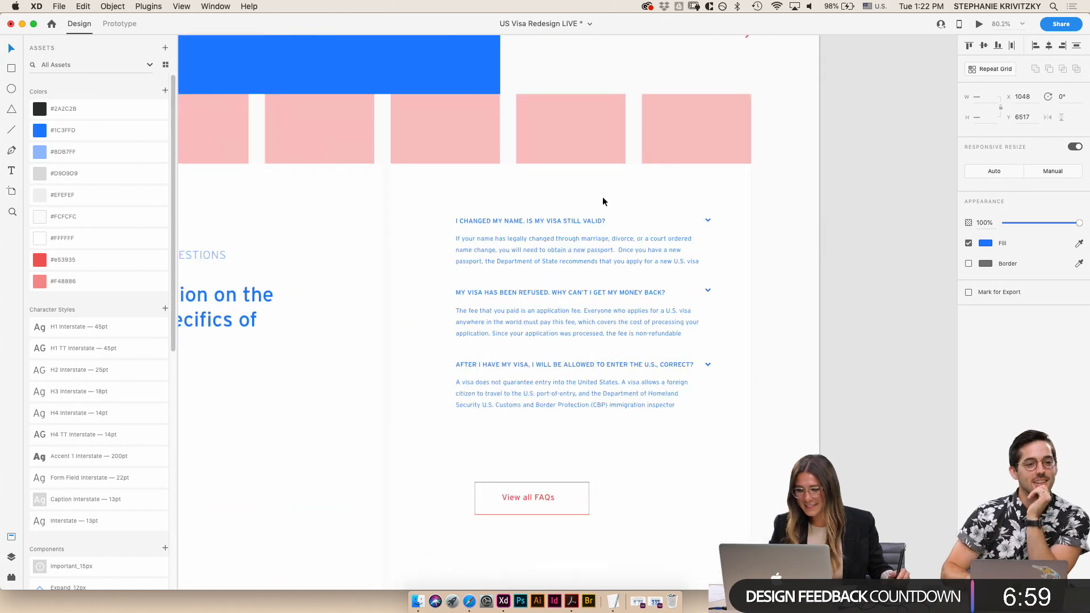
pyautogui.click(530, 242)
pyautogui.moveTo(531, 264); pyautogui.dragTo(609, 272)
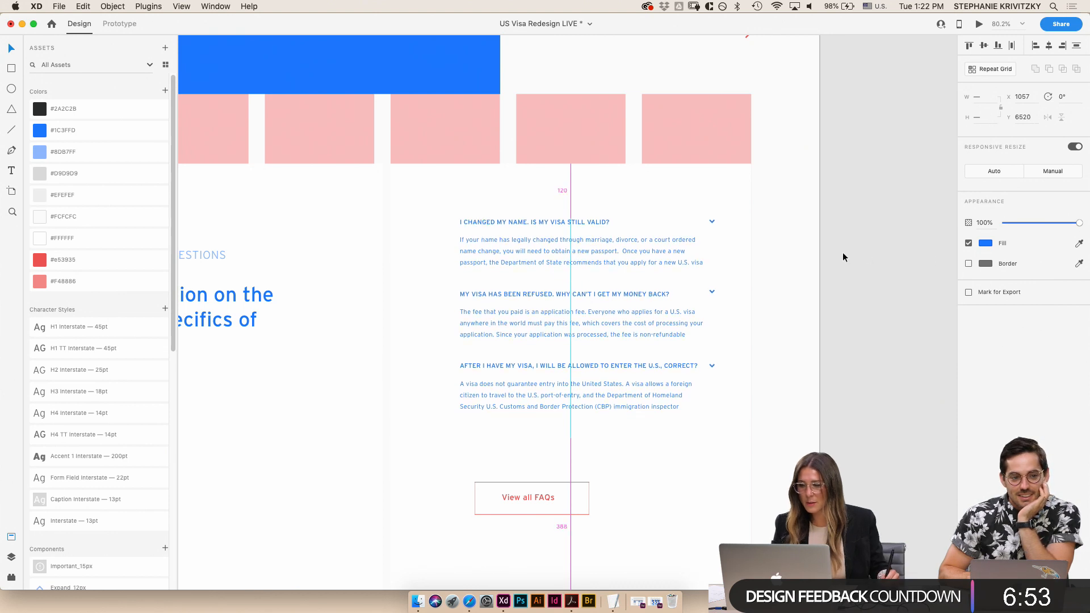
# - Restore the white panel behind the FAQ questions to a width of 960 at X 960
pyautogui.click(591, 192)
pyautogui.moveTo(751, 389); pyautogui.dragTo(804, 381)
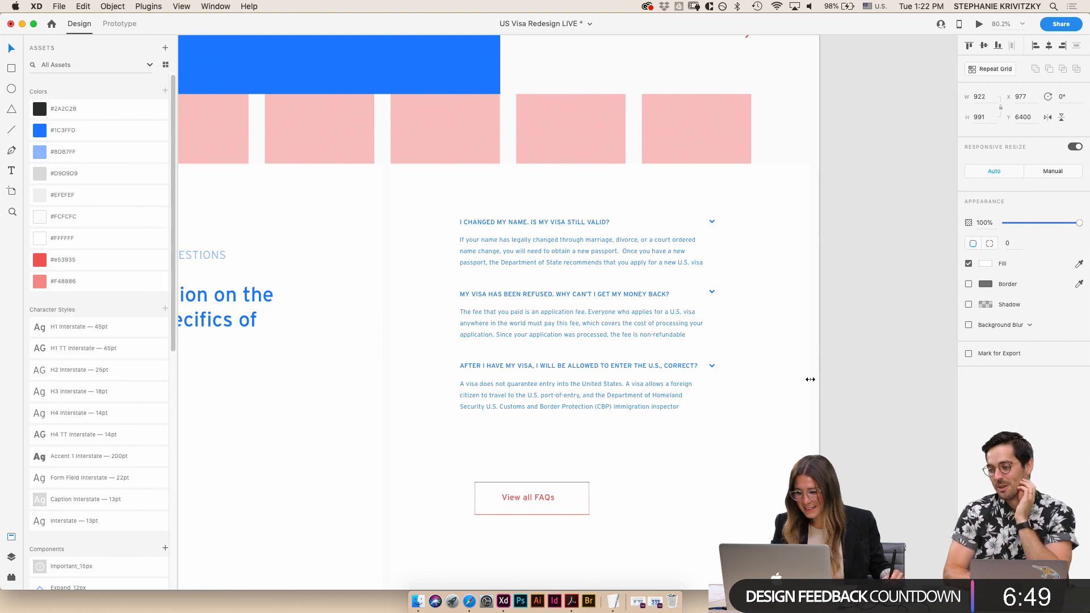
pyautogui.moveTo(815, 380); pyautogui.dragTo(821, 384)
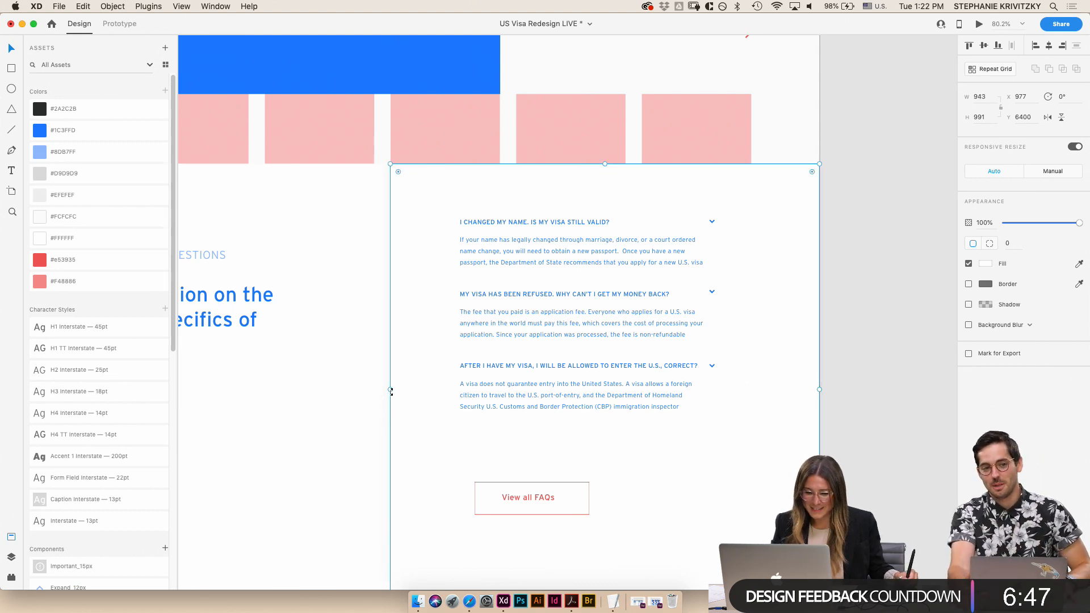
pyautogui.moveTo(391, 390); pyautogui.dragTo(382, 392)
# - Align the View all FAQs button with the questions' left edge and raise it against the last answer at X 1129, Y 6940
pyautogui.scroll(-5, 519, 437)
pyautogui.scroll(5, 530, 471)
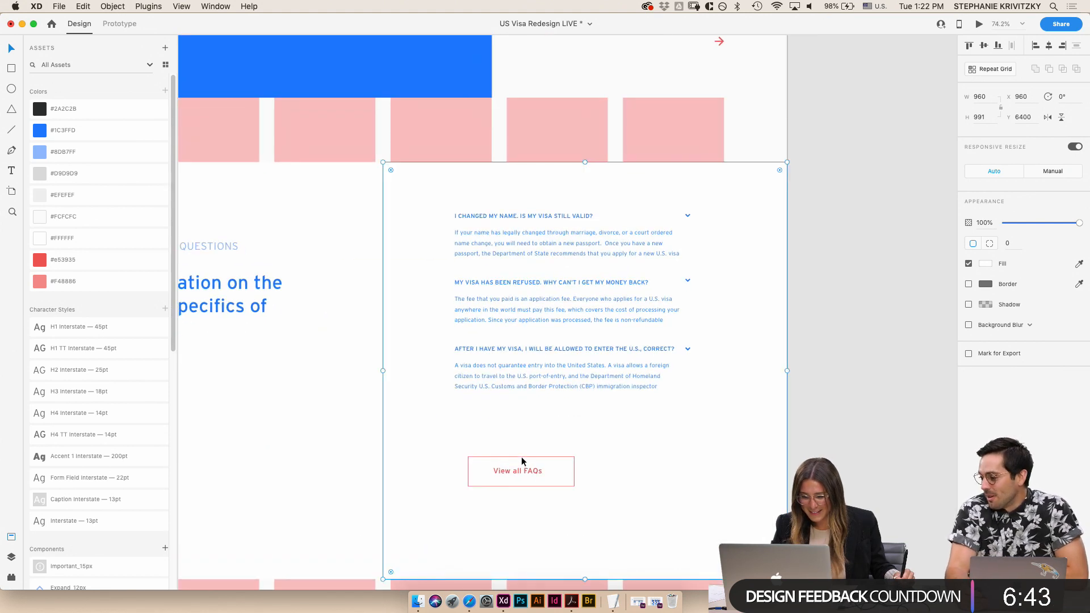
pyautogui.moveTo(528, 467); pyautogui.dragTo(511, 424)
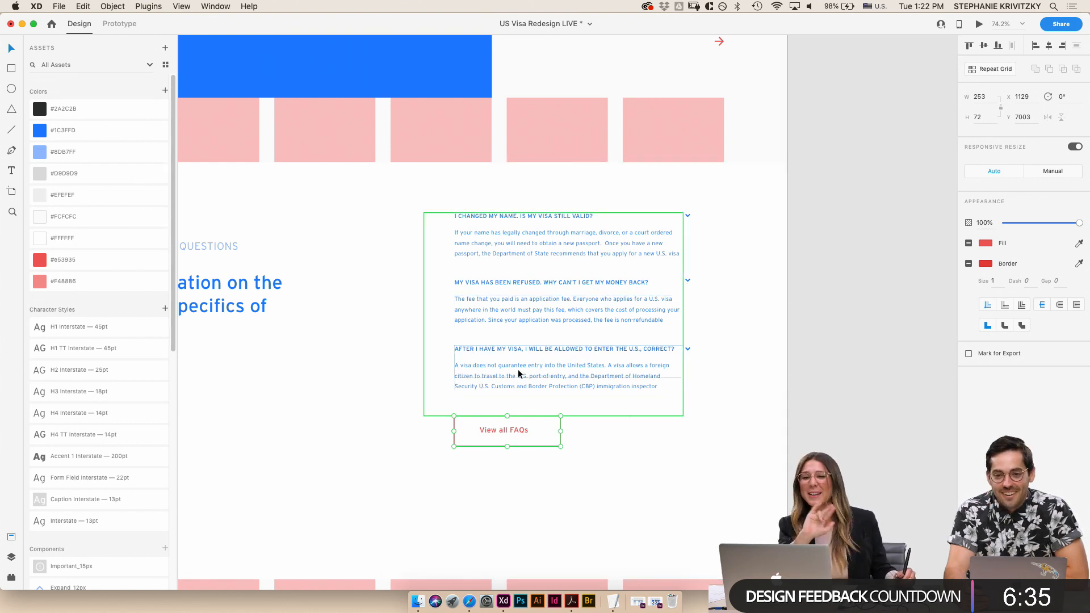
pyautogui.moveTo(508, 431); pyautogui.dragTo(504, 405)
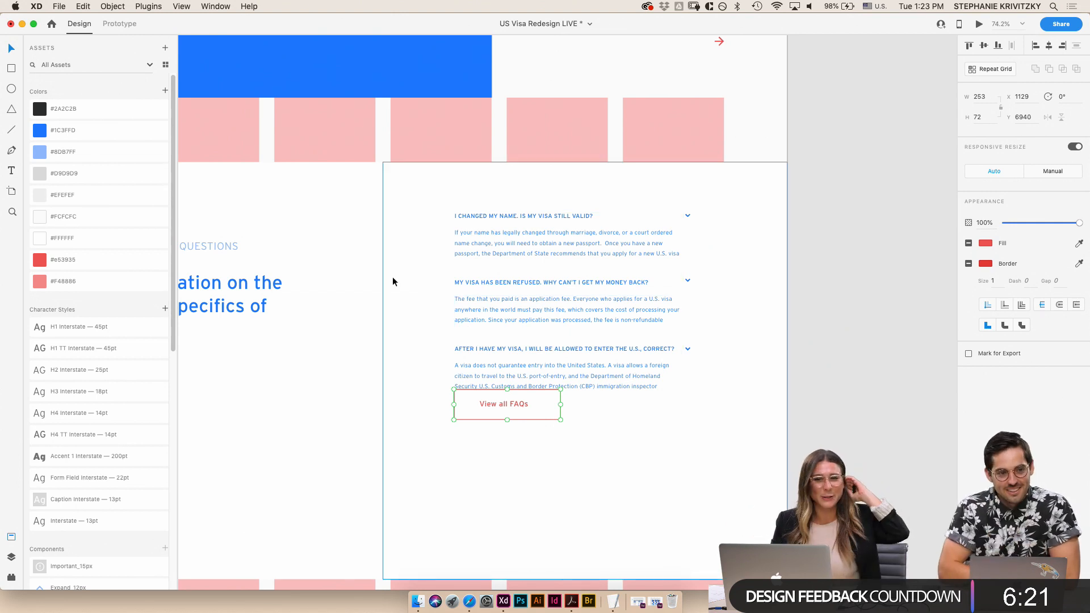
# - Lower the View all FAQs button 100 px to Y 7040
pyautogui.hotkey('shift', 'Down')
pyautogui.hotkey('shift', 'Down')
pyautogui.hotkey('shift', 'Down')
pyautogui.hotkey('shift', 'Down')
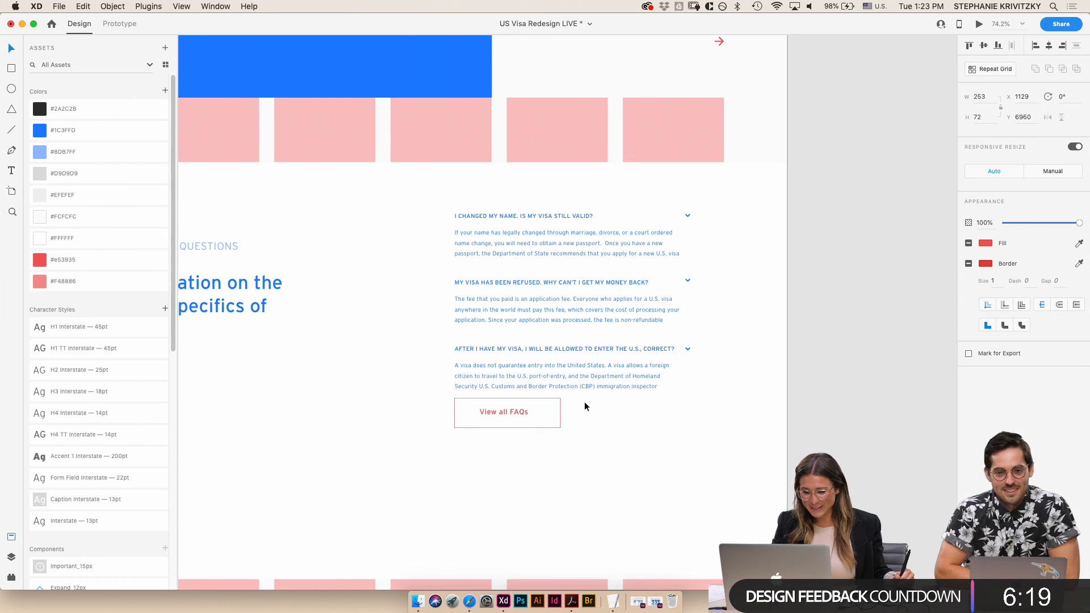
pyautogui.hotkey('shift', 'Down')
pyautogui.hotkey('shift', 'Down')
pyautogui.hotkey('shift', 'Down')
pyautogui.hotkey('shift', 'Down')
pyautogui.hotkey('shift', 'Down')
pyautogui.hotkey('shift', 'Down')
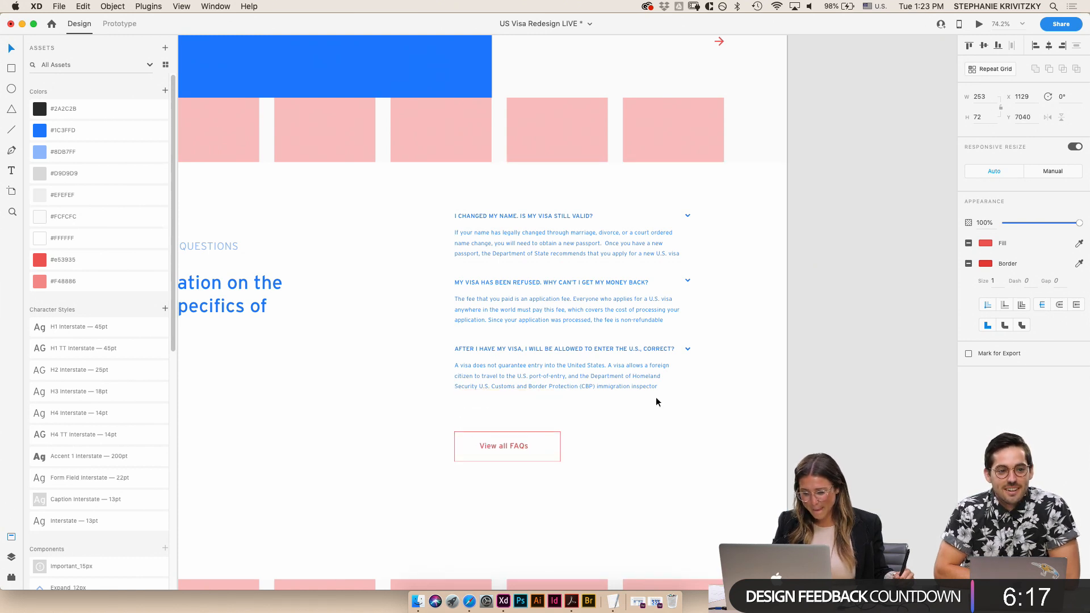
# - Shorten the right FAQ panel to end 120 px below the View all FAQs button, and match the left panel at a height of 832
pyautogui.click(614, 444)
pyautogui.moveTo(586, 578); pyautogui.dragTo(562, 462)
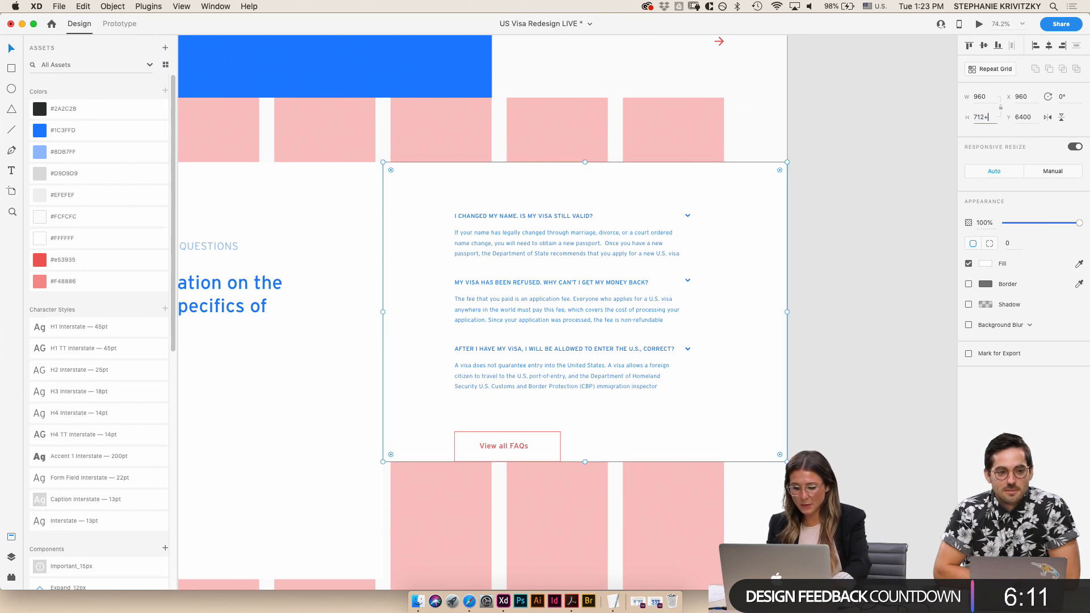
pyautogui.press('Return')
pyautogui.click(333, 353)
pyautogui.scroll(-5, 258, 451)
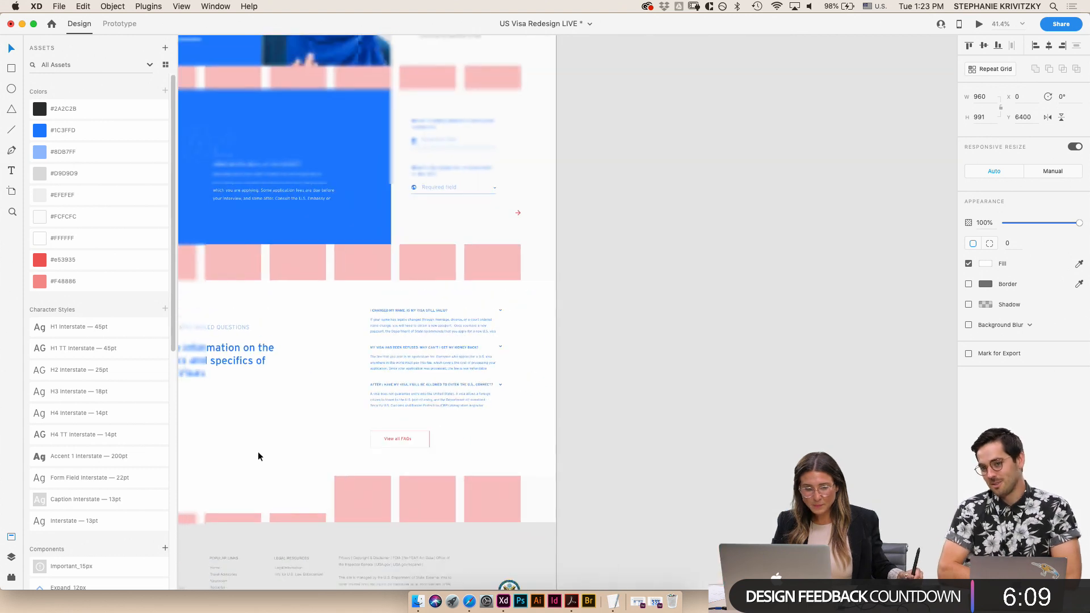
pyautogui.moveTo(271, 484); pyautogui.dragTo(263, 448)
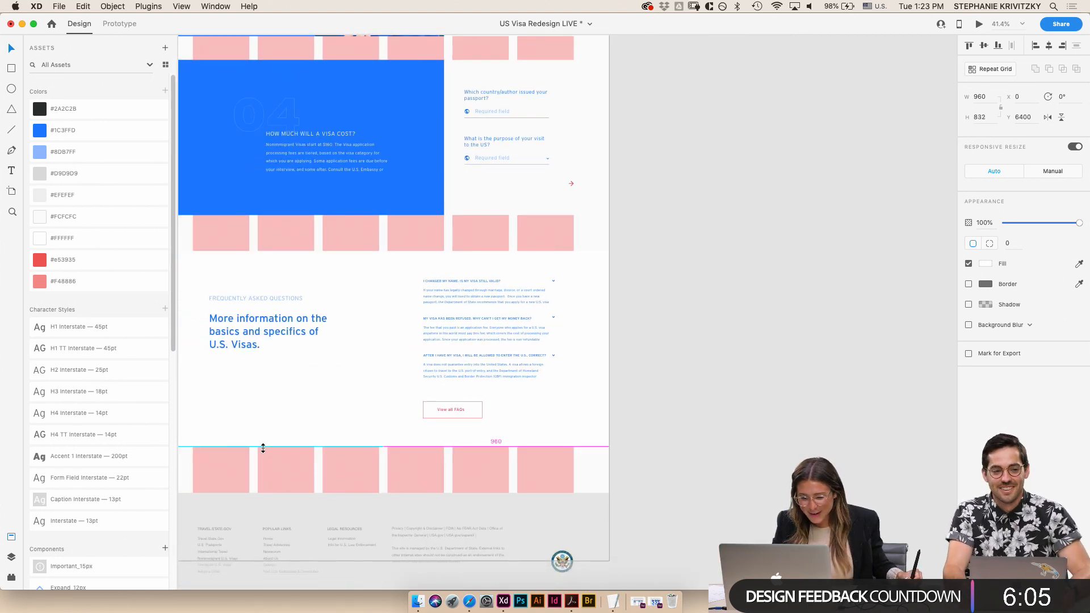
# - Fill the footer's background rectangle with the blue #1C3FFD color asset
pyautogui.click(409, 505)
pyautogui.scroll(-4, 341, 432)
pyautogui.hscroll(-3, 341, 431)
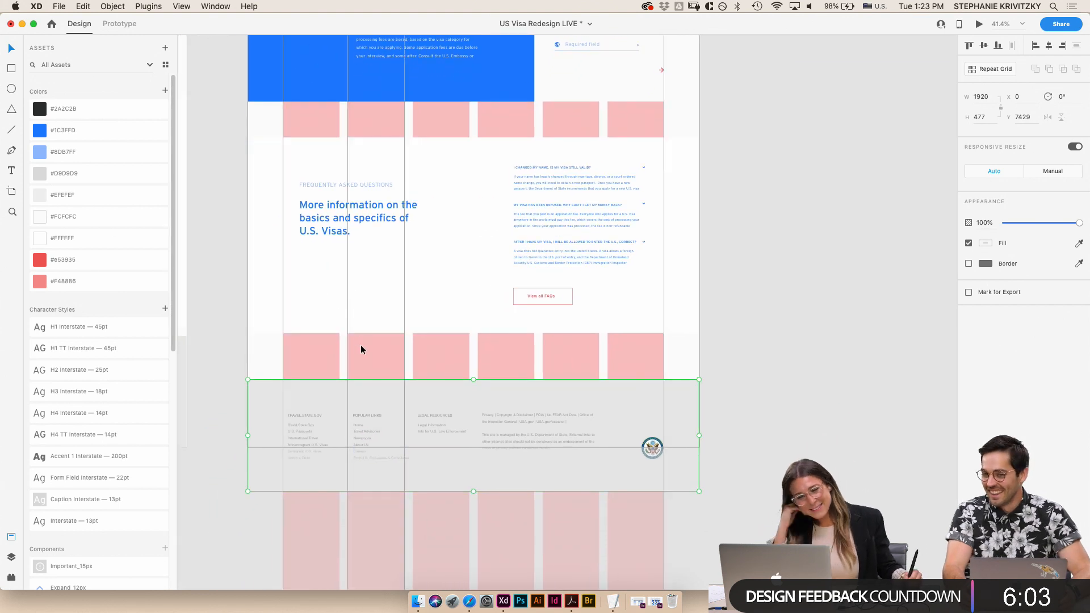
pyautogui.doubleClick(373, 395)
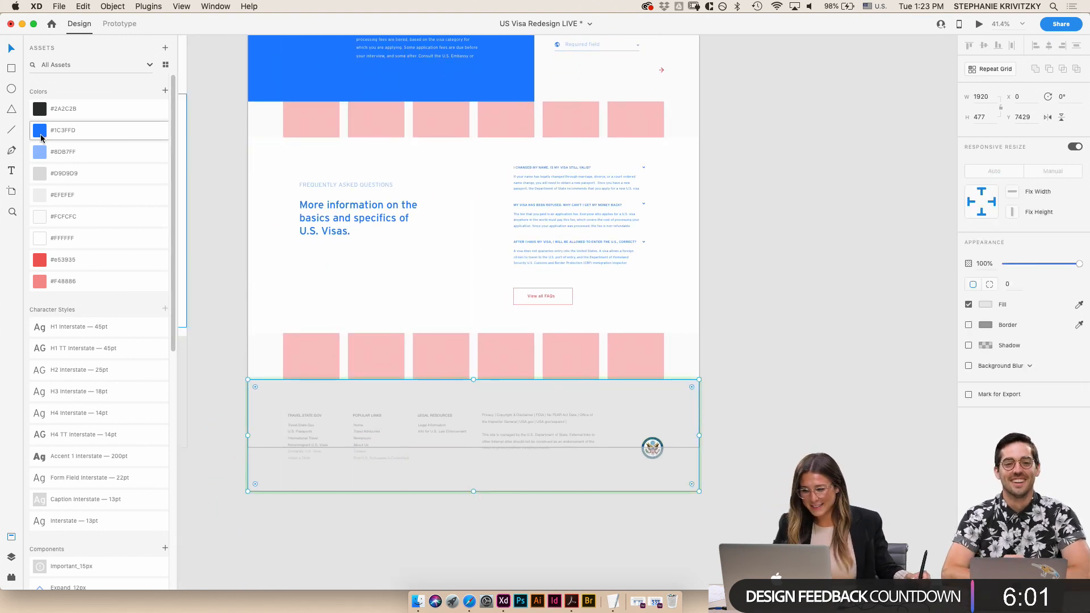
pyautogui.click(40, 136)
# - Recolor all the footer's text columns to white #FFFFFF
pyautogui.click(298, 415)
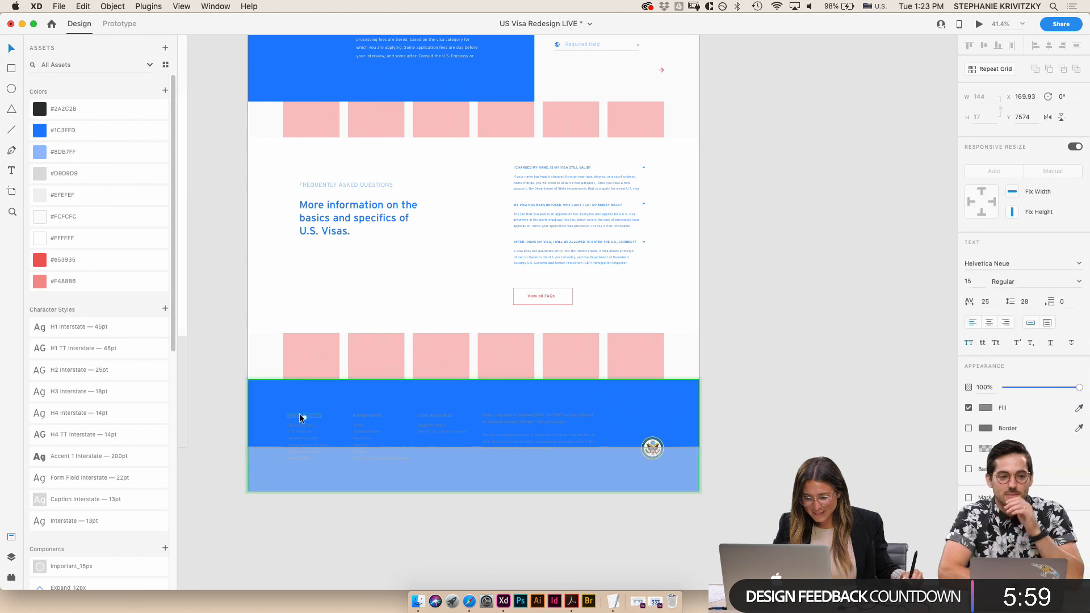
pyautogui.keyDown('shift'); pyautogui.click(366, 414); pyautogui.keyUp('shift')
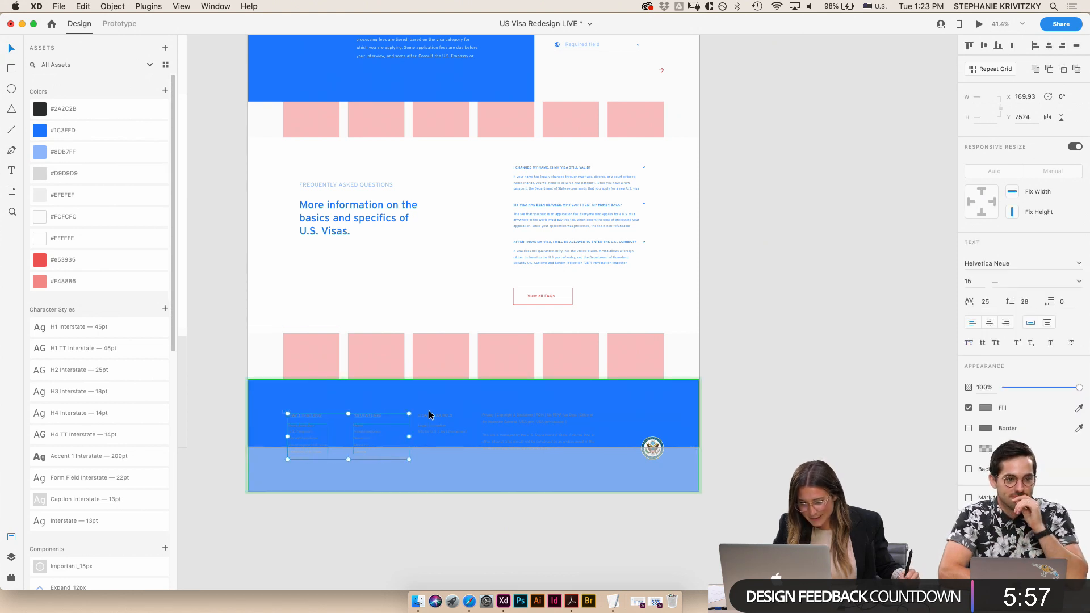
pyautogui.keyDown('shift'); pyautogui.click(522, 424); pyautogui.keyUp('shift')
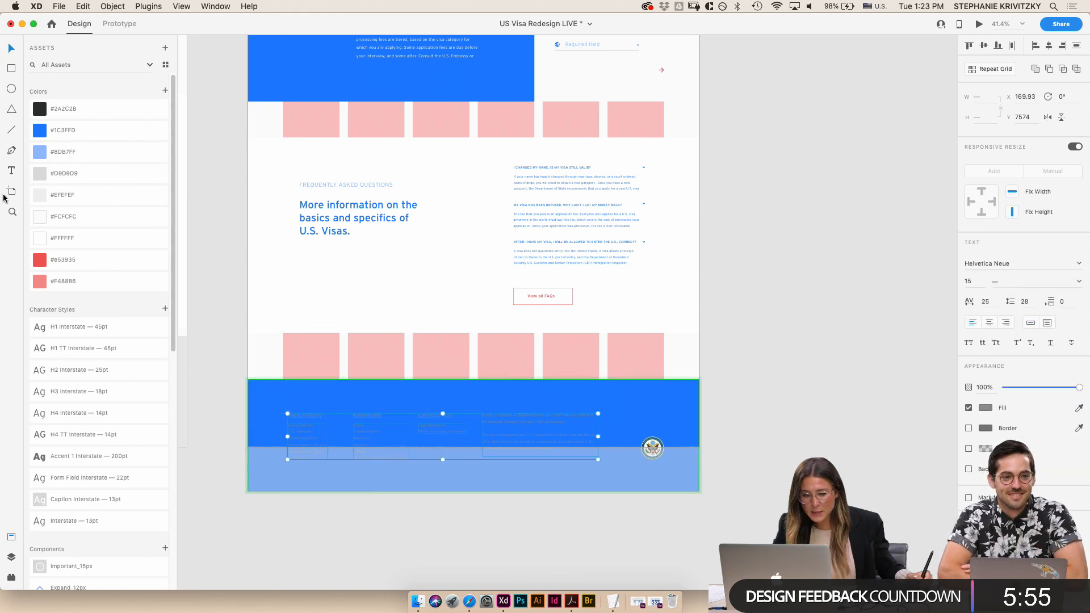
pyautogui.click(52, 237)
pyautogui.click(226, 341)
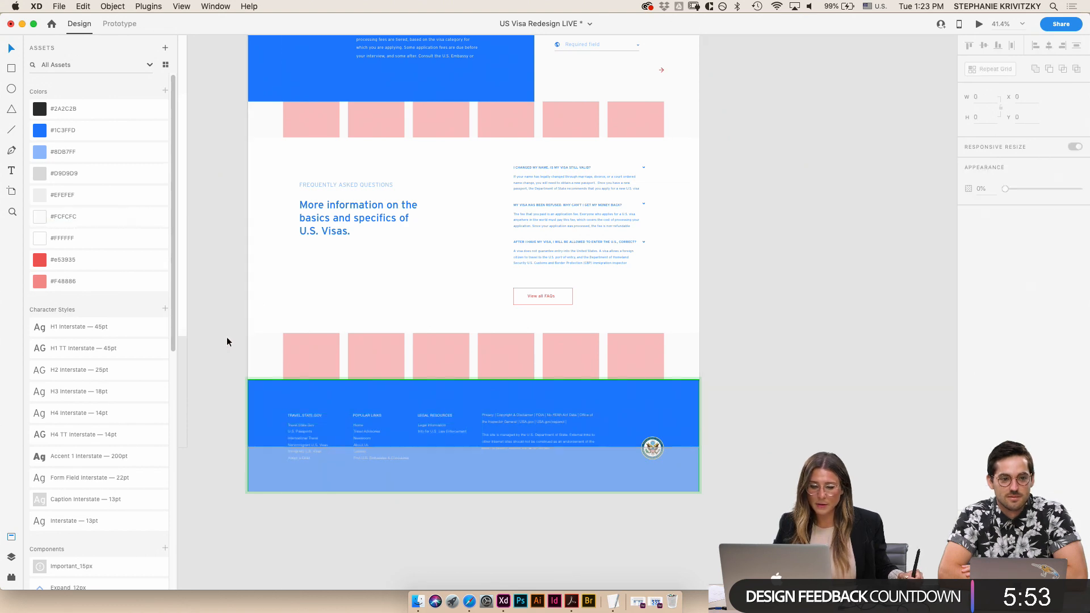
# - Select everything from the 01 row down to the footer and shift it to Y 3170
pyautogui.click(525, 398)
pyautogui.scroll(-4, 446, 301)
pyautogui.scroll(8, 357, 187)
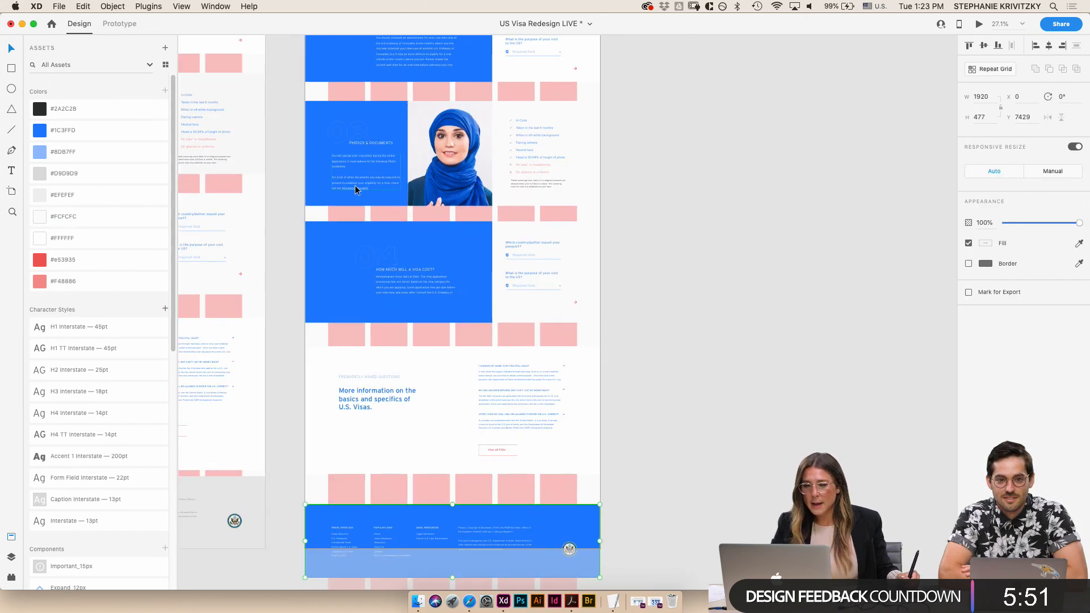
pyautogui.scroll(5, 317, 208)
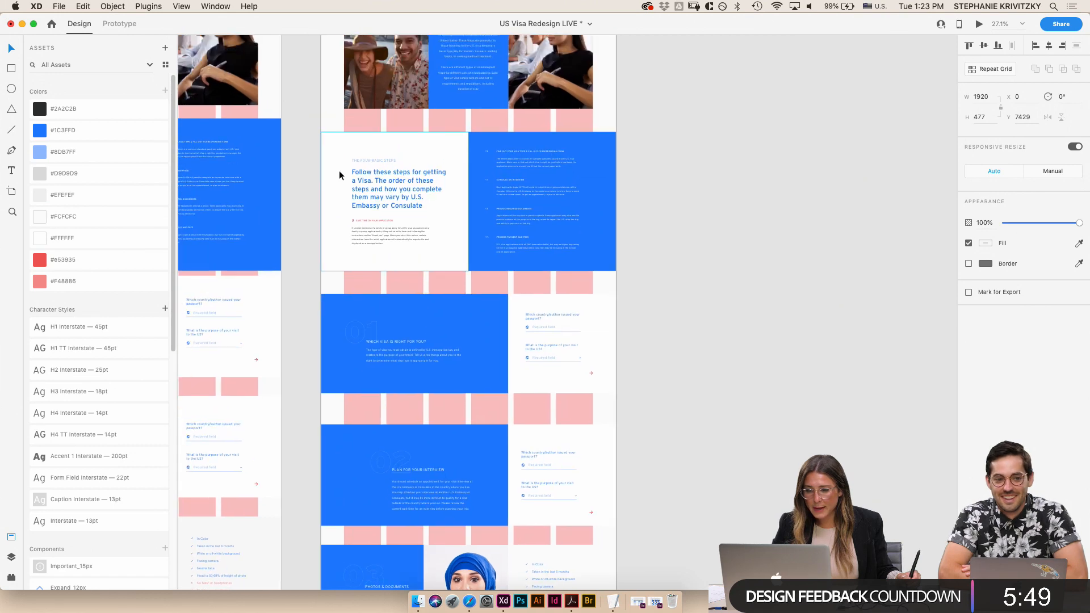
pyautogui.scroll(-5, 346, 295)
pyautogui.scroll(-3, 343, 270)
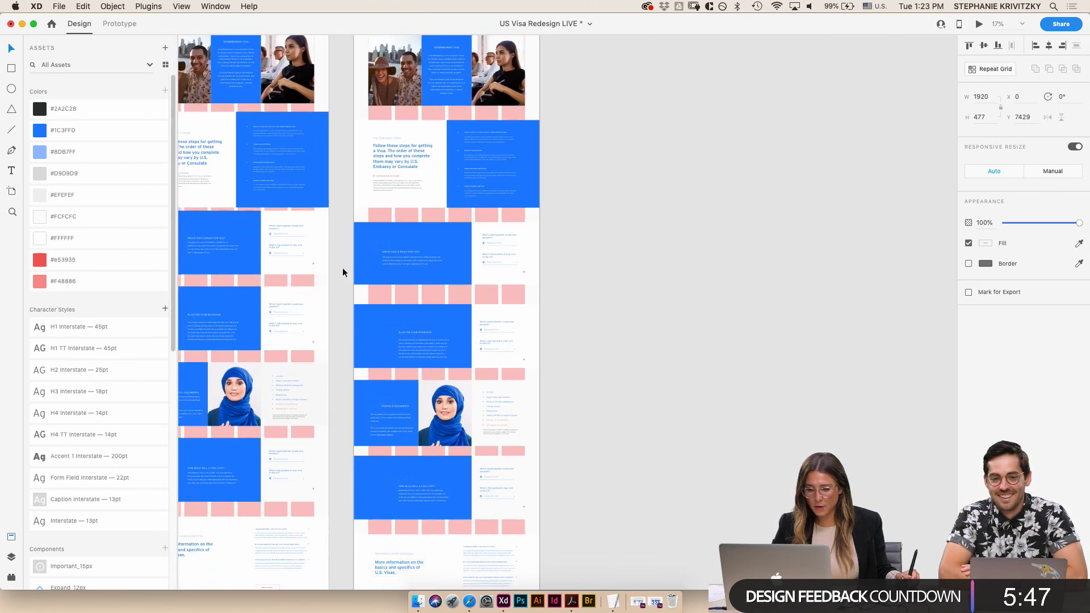
pyautogui.scroll(-5, 352, 216)
pyautogui.moveTo(385, 100); pyautogui.dragTo(633, 550)
pyautogui.moveTo(444, 126); pyautogui.dragTo(445, 135)
pyautogui.scroll(5, 445, 134)
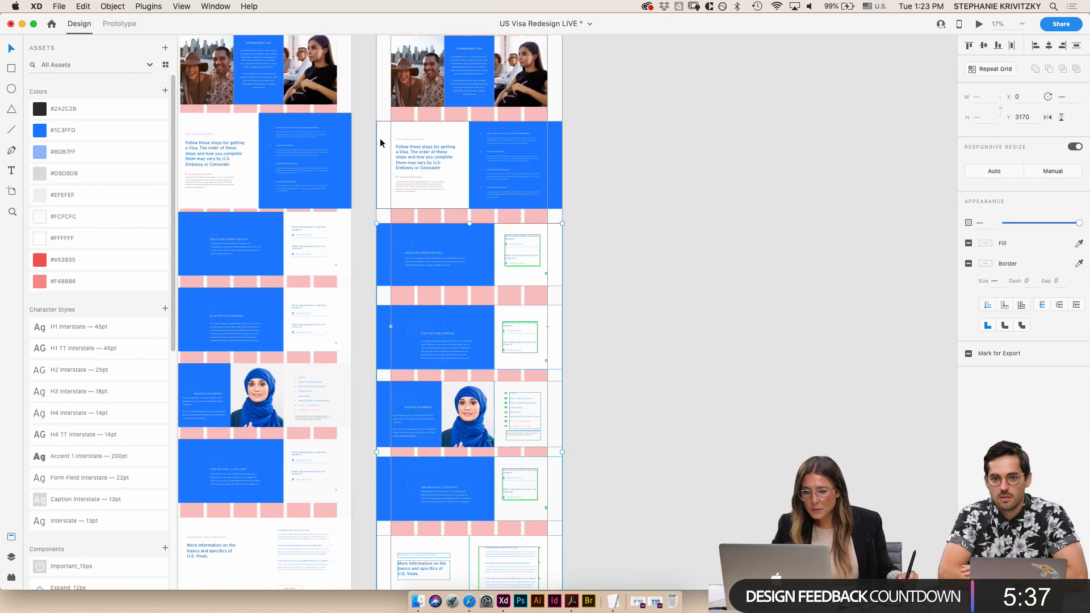
# - Include the visa steps section in the selection and place the whole block at Y 2114
pyautogui.moveTo(368, 127); pyautogui.dragTo(546, 189)
pyautogui.scroll(-5, 365, 295)
pyautogui.hscroll(-2, 364, 295)
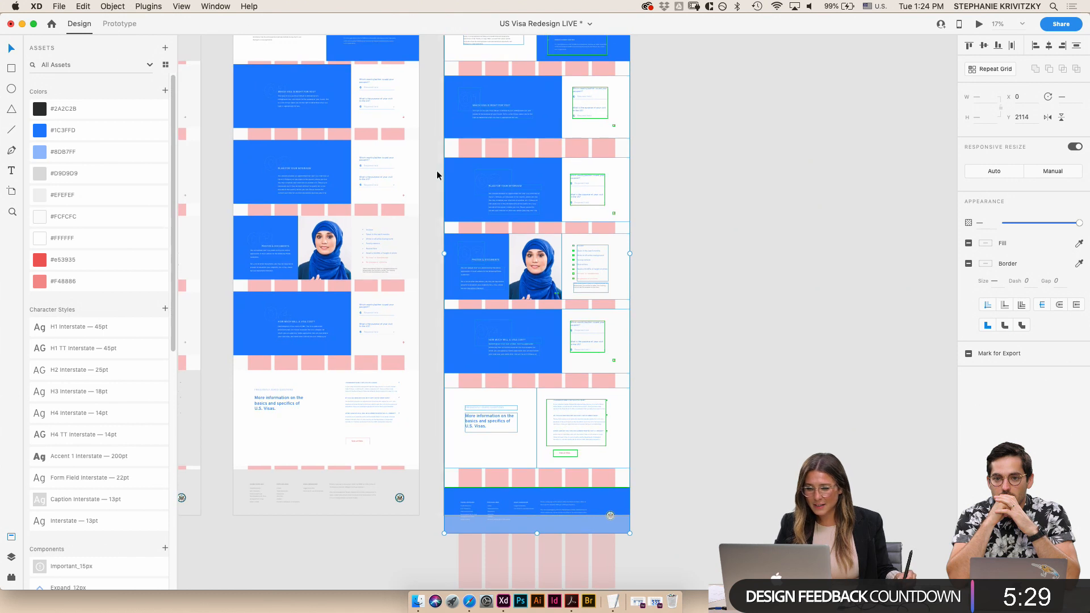
# - Set 150 px gaps above the 02 and 03 rows, shifting each row with everything below it to Y 3966 and Y 4776
pyautogui.moveTo(431, 168); pyautogui.dragTo(681, 539)
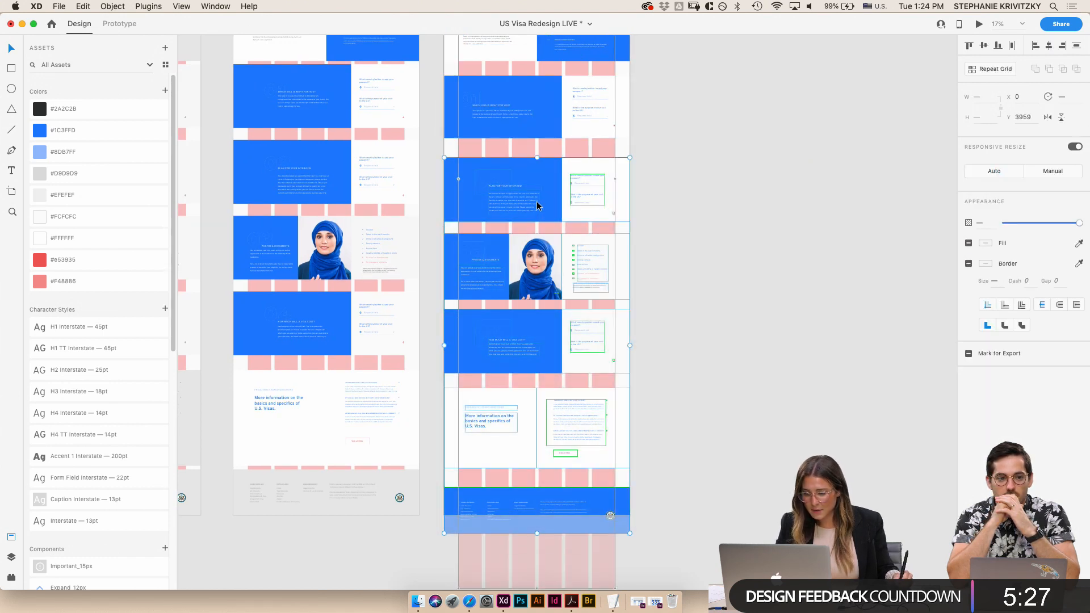
pyautogui.moveTo(536, 207); pyautogui.dragTo(529, 203)
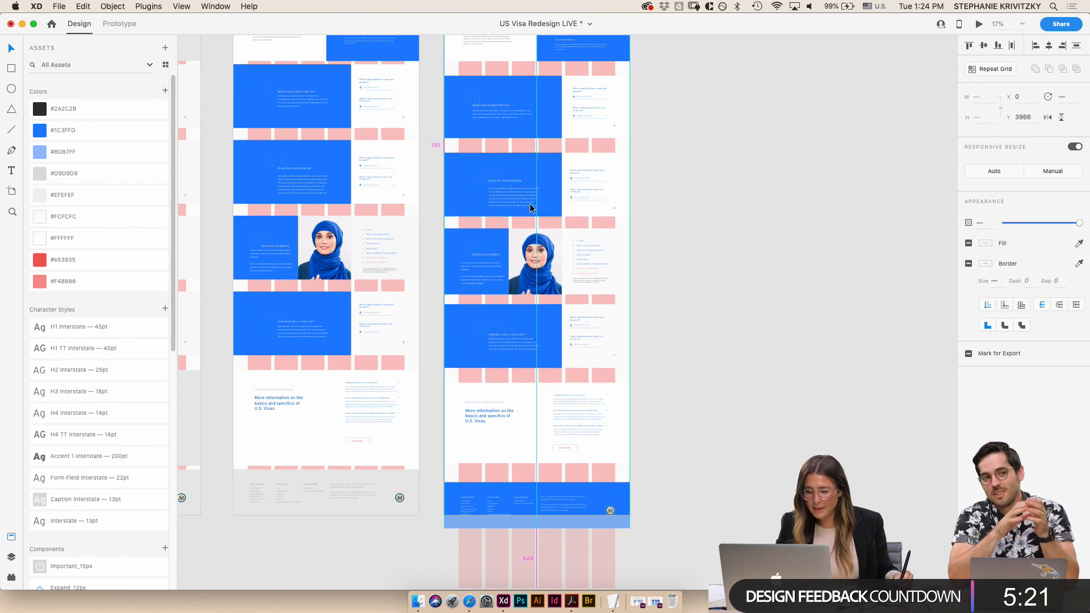
pyautogui.moveTo(434, 235); pyautogui.dragTo(651, 464)
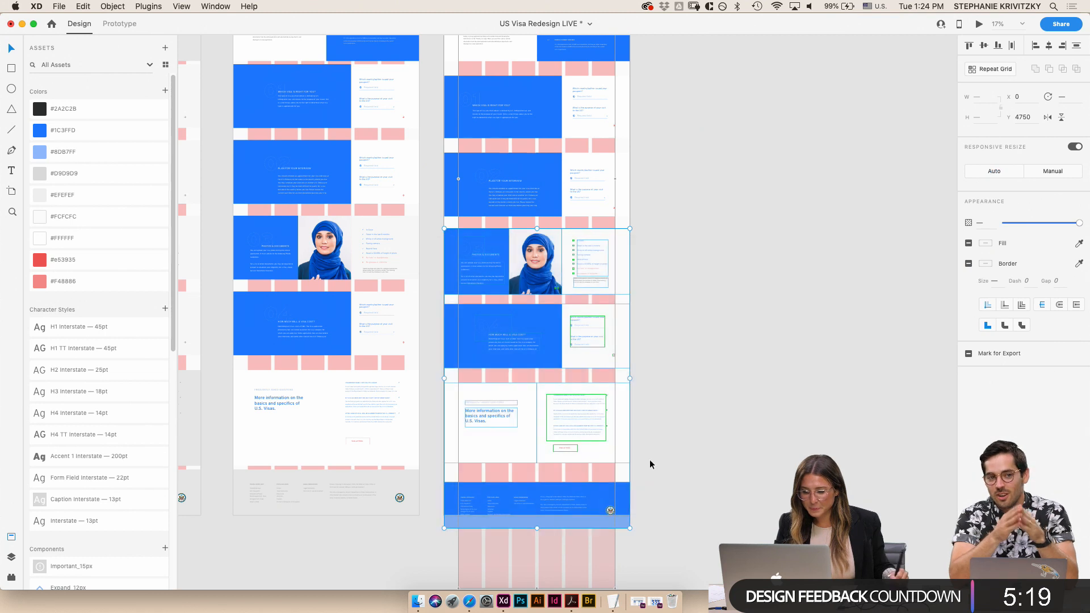
pyautogui.moveTo(504, 259); pyautogui.dragTo(505, 262)
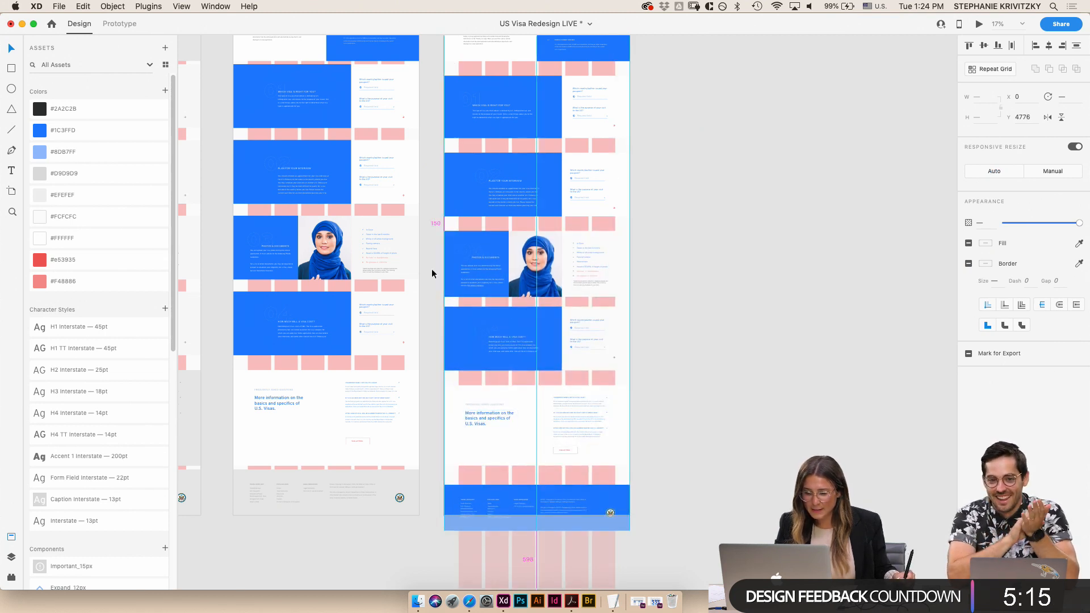
# - Move the 04 row and everything below it to Y 5609, leaving a 150 px gap beneath the 03 row
pyautogui.moveTo(428, 326); pyautogui.dragTo(589, 368)
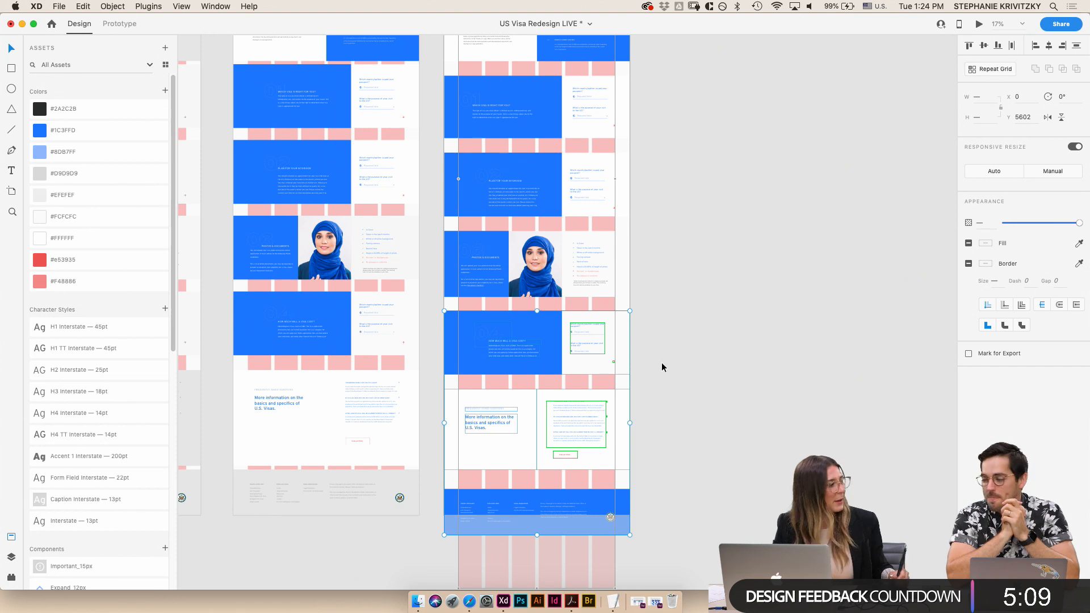
pyautogui.press('Down')
pyautogui.press('Up')
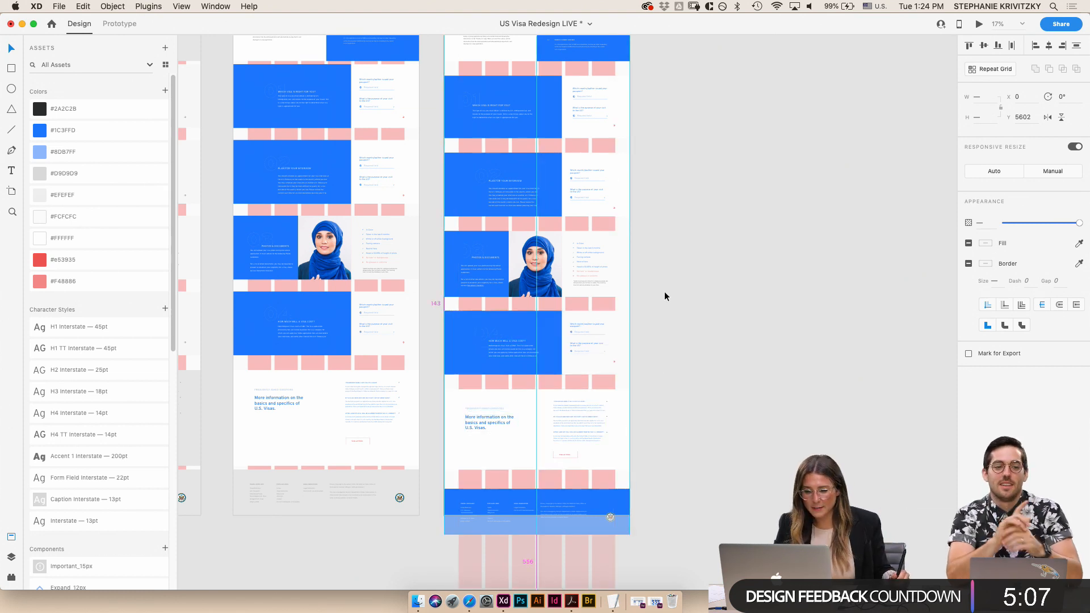
pyautogui.press('Down')
pyautogui.press('Down')
pyautogui.press('Down')
pyautogui.press('Down')
pyautogui.press('Down')
pyautogui.press('Down')
pyautogui.press('Down')
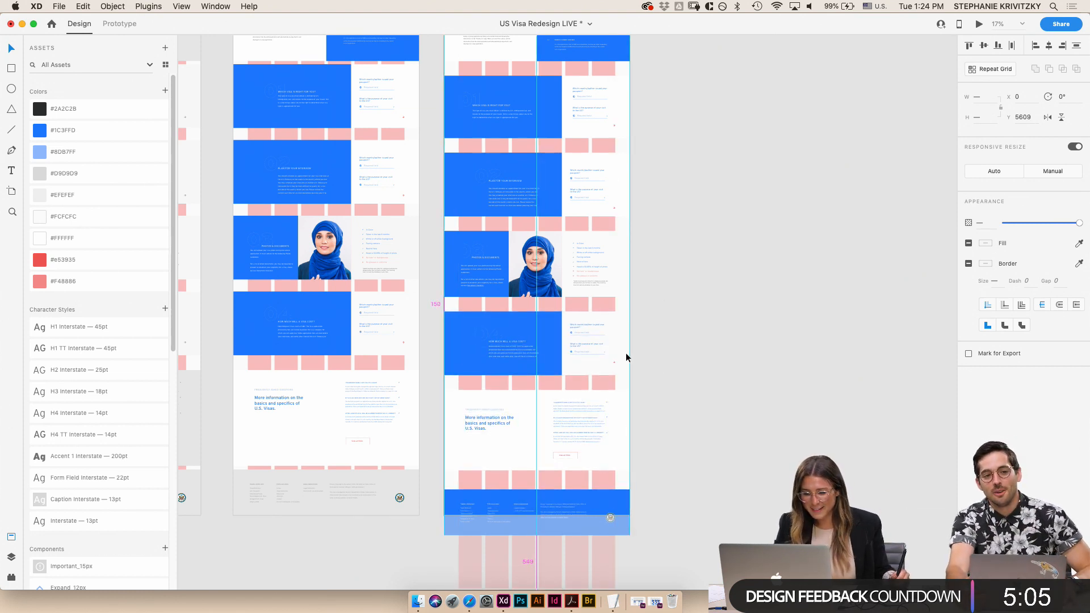
# - Place the FAQ section with the footer at Y 6420, and raise the footer to Y 7240 against the FAQ panels
pyautogui.moveTo(432, 407); pyautogui.dragTo(655, 514)
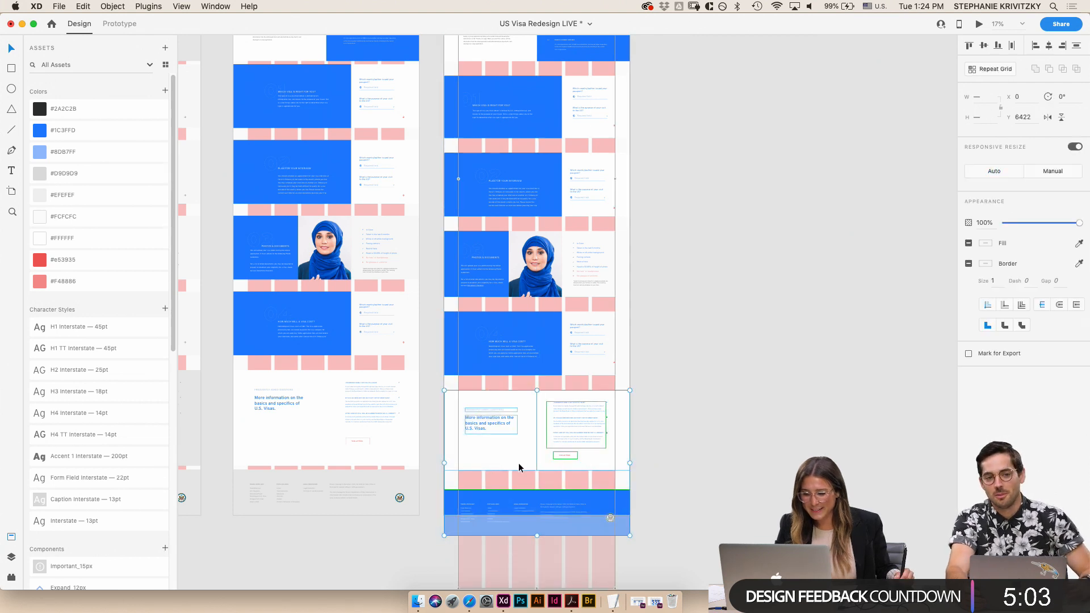
pyautogui.moveTo(519, 462); pyautogui.dragTo(530, 476)
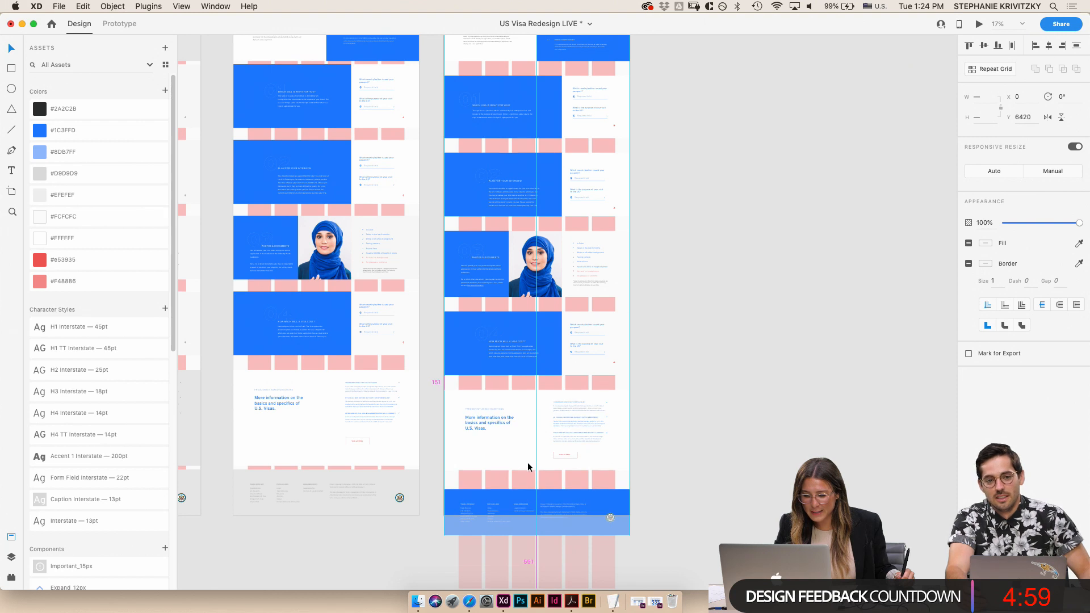
pyautogui.click(434, 494)
pyautogui.moveTo(434, 496); pyautogui.dragTo(680, 562)
pyautogui.moveTo(566, 514); pyautogui.dragTo(562, 496)
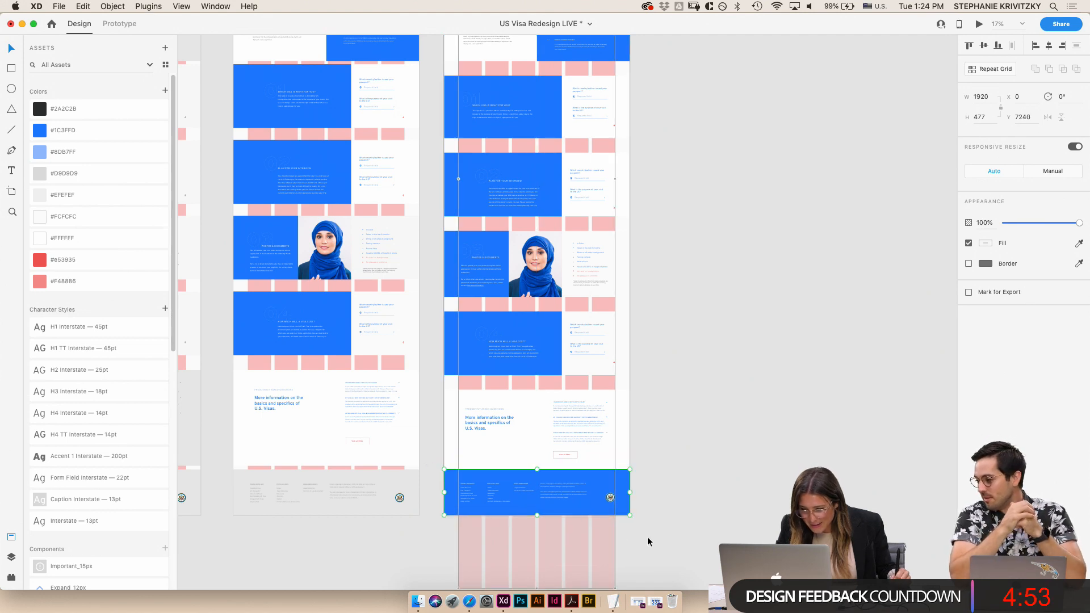
pyautogui.click(640, 555)
pyautogui.scroll(-3, 659, 545)
pyautogui.scroll(5, 648, 500)
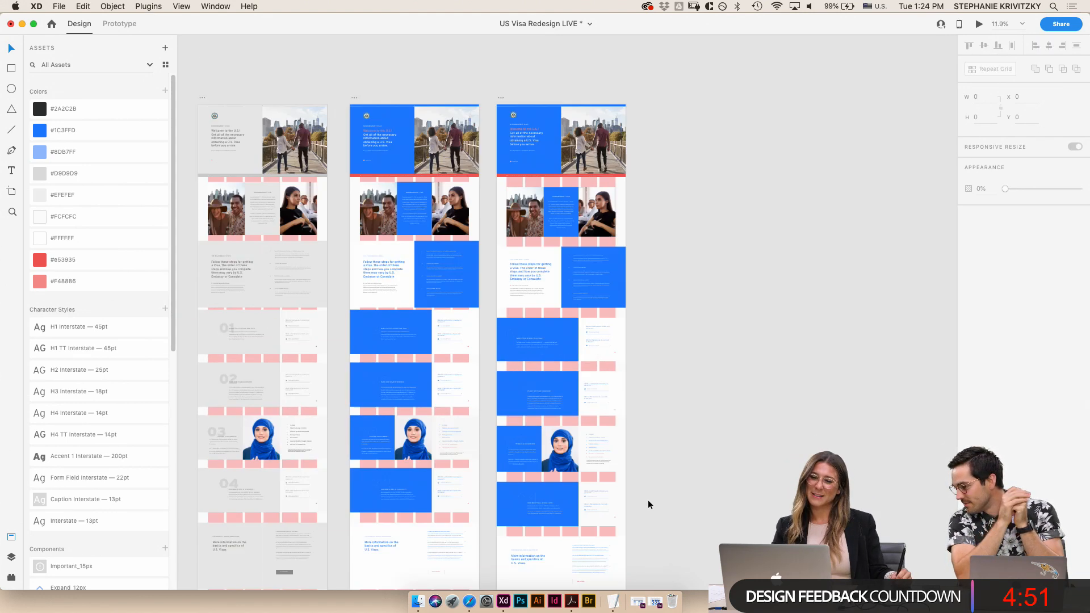
# - Select the column grid on the 08. Spacing artboard and save the document
pyautogui.scroll(3, 693, 352)
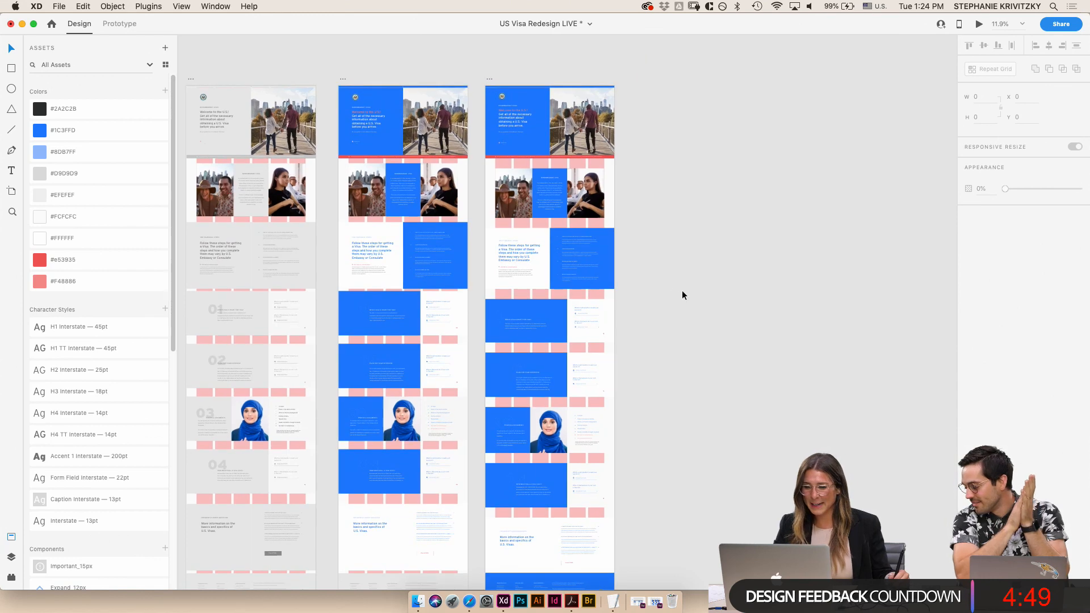
pyautogui.scroll(5, 553, 139)
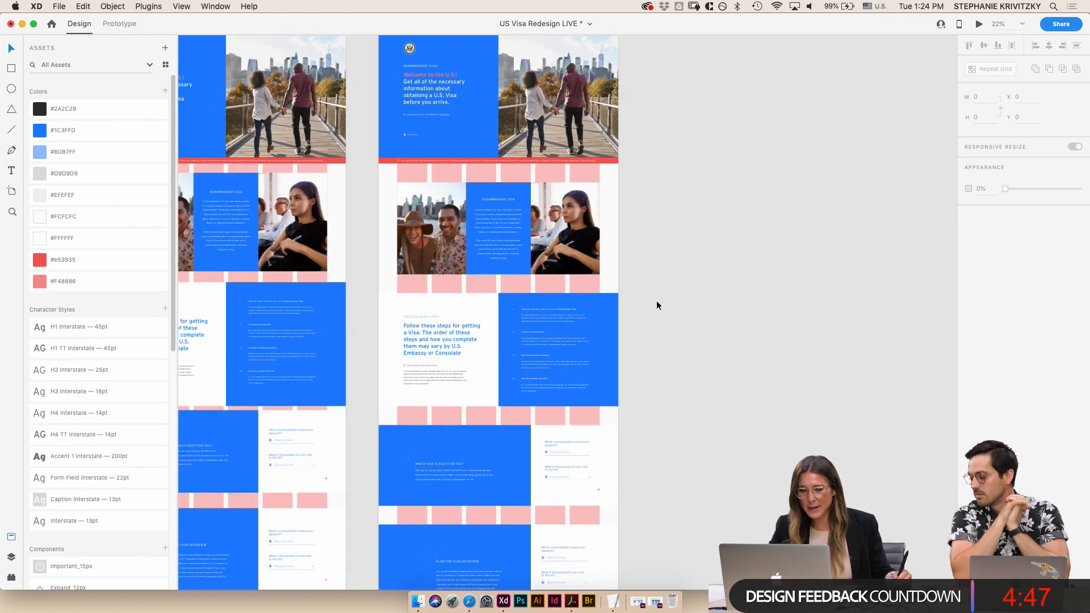
pyautogui.click(592, 211)
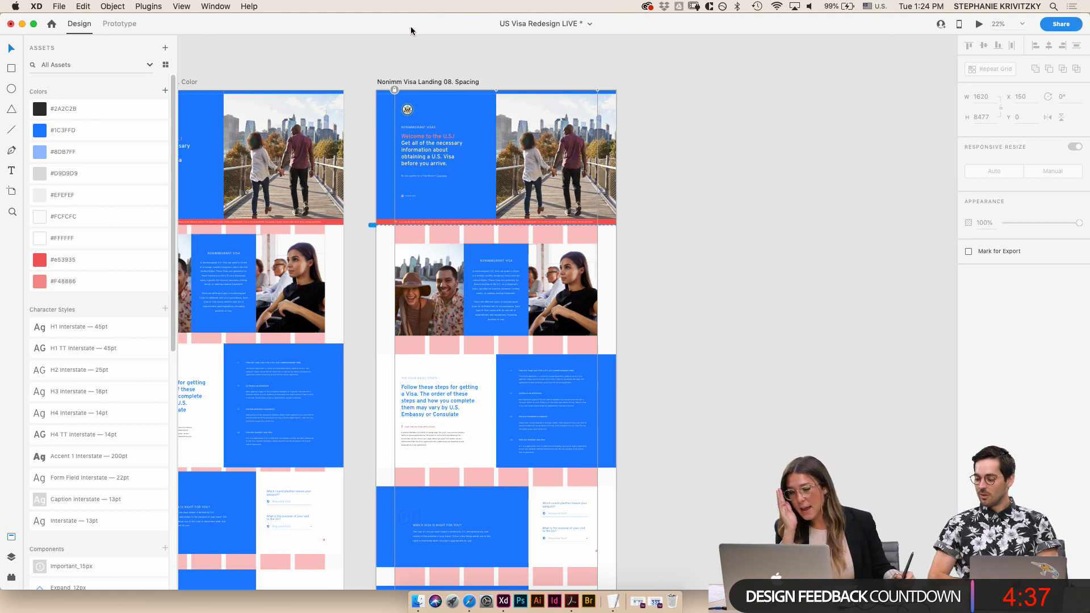
pyautogui.press('super+s')
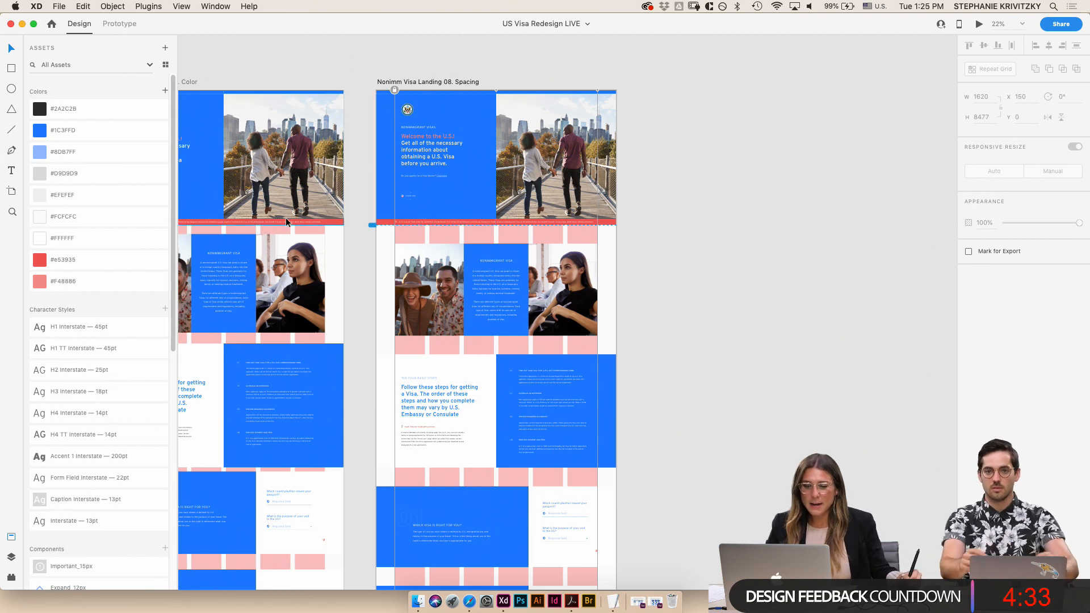
# - Hide the MGG Grid layer of the 08. Spacing artboard, leaving the layer locked
pyautogui.click(11, 558)
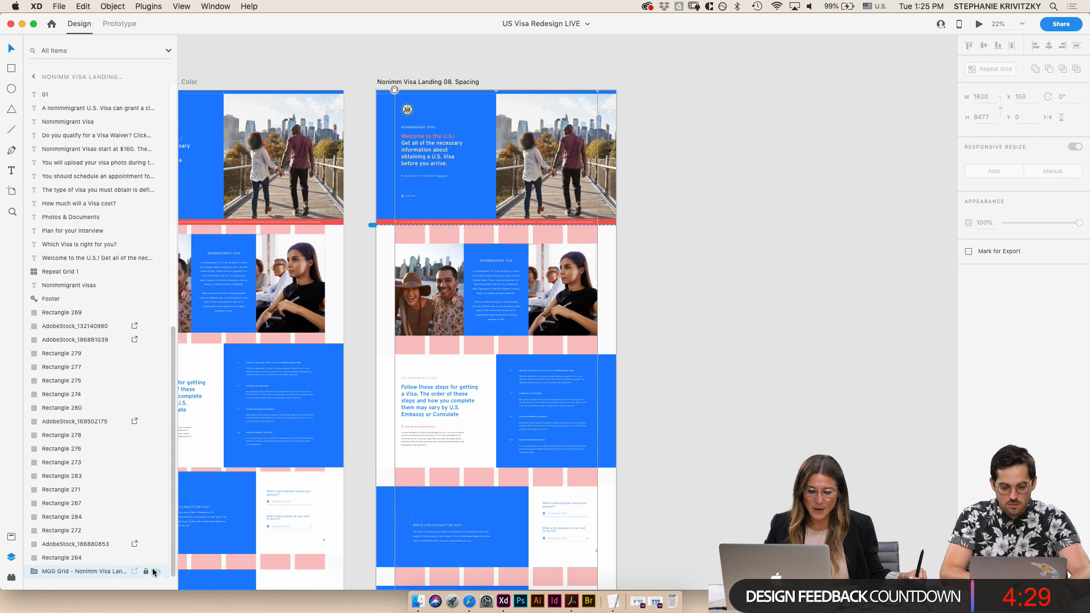
pyautogui.click(151, 572)
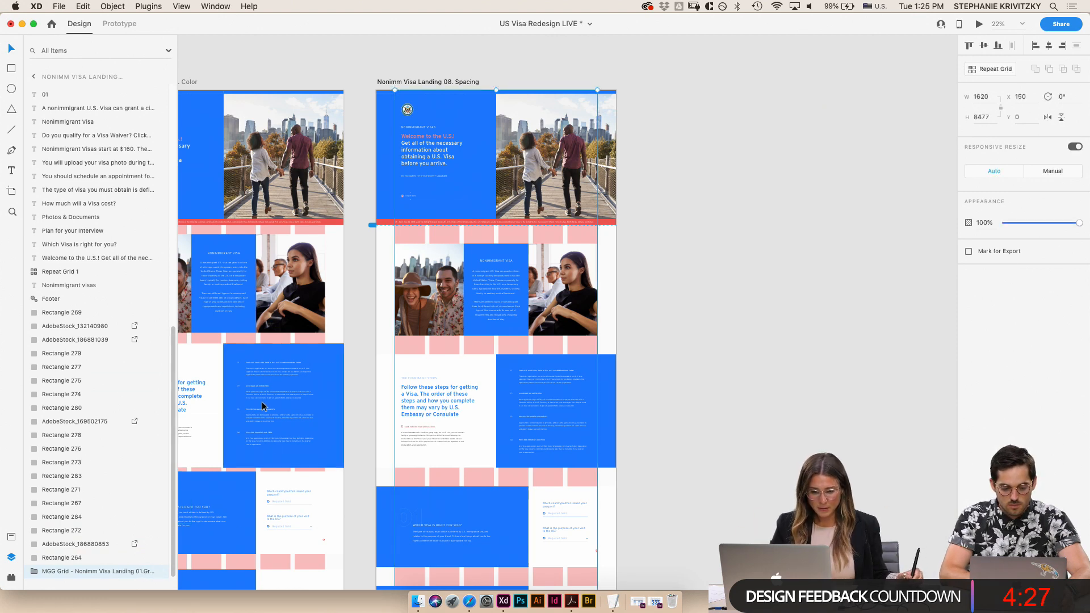
pyautogui.click(372, 258)
pyautogui.click(412, 230)
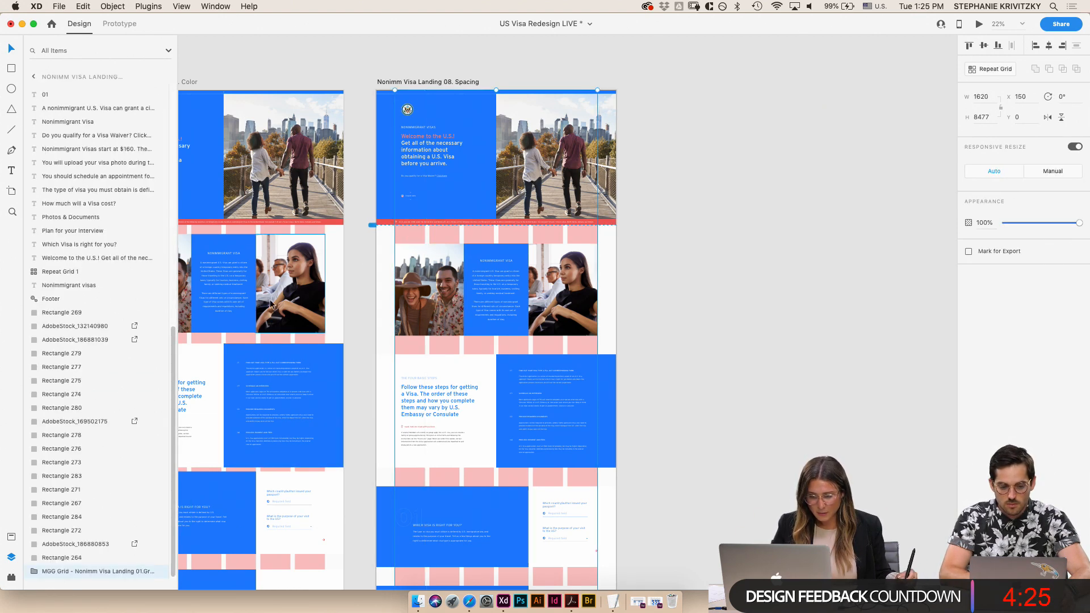
pyautogui.click(146, 571)
pyautogui.click(157, 571)
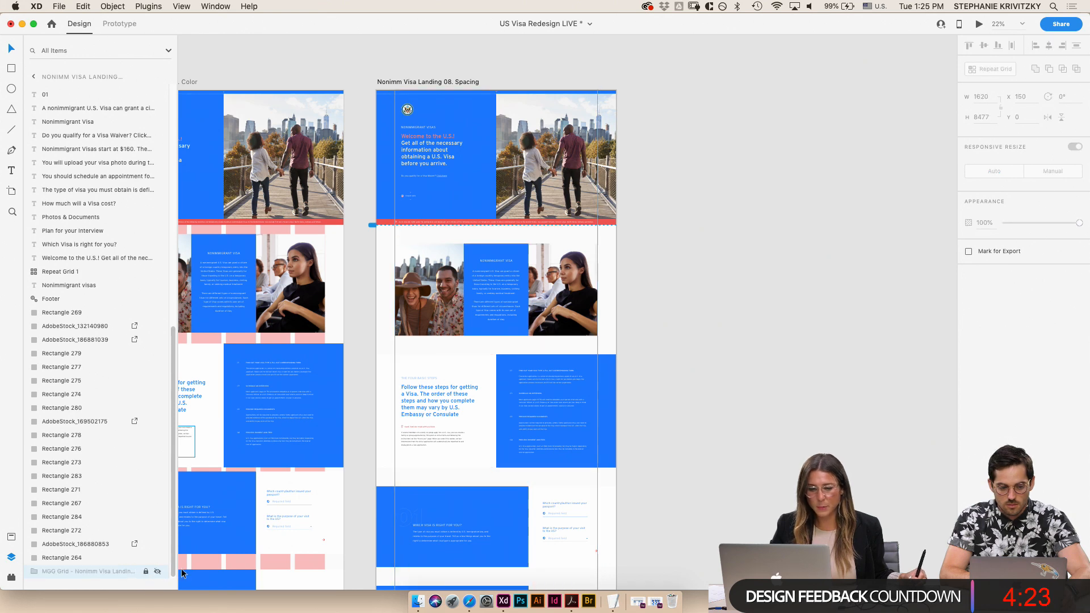
# - Examine the section spacing on the 08. Spacing artboard without the grid, from the hero to the numbered rows, against the Color artboard
pyautogui.click(772, 213)
pyautogui.scroll(-3, 701, 411)
pyautogui.scroll(3, 689, 376)
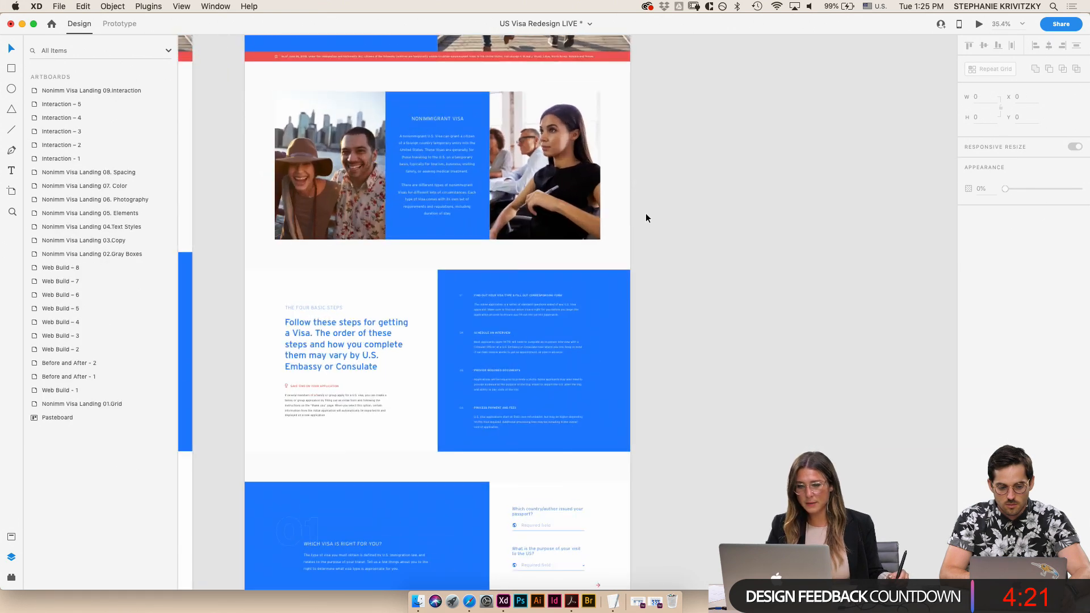
pyautogui.scroll(3, 658, 233)
pyautogui.scroll(5, 677, 263)
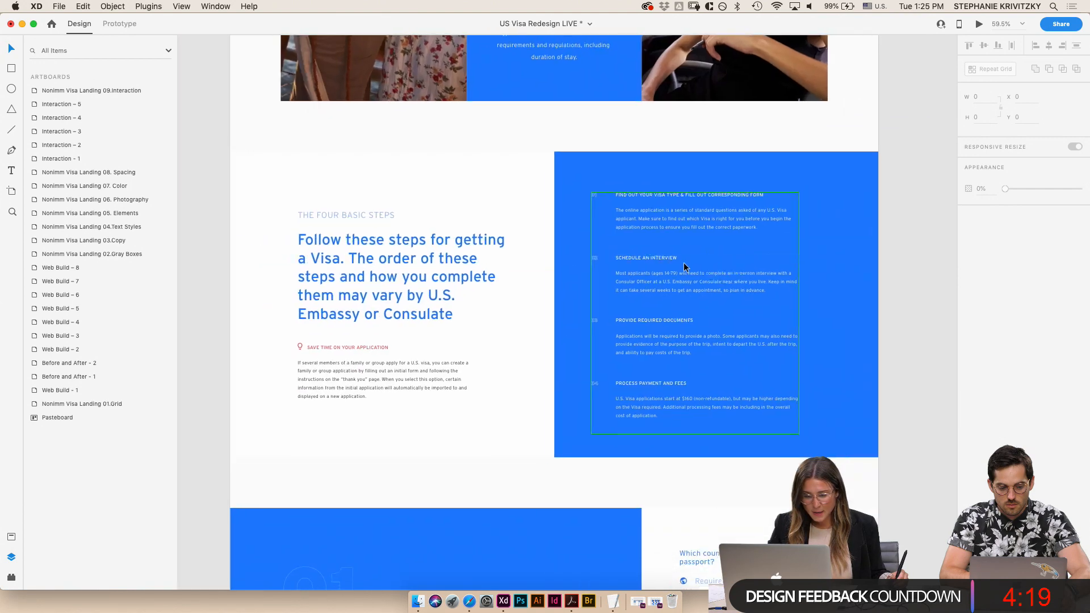
pyautogui.scroll(-2, 769, 353)
pyautogui.scroll(-3, 822, 404)
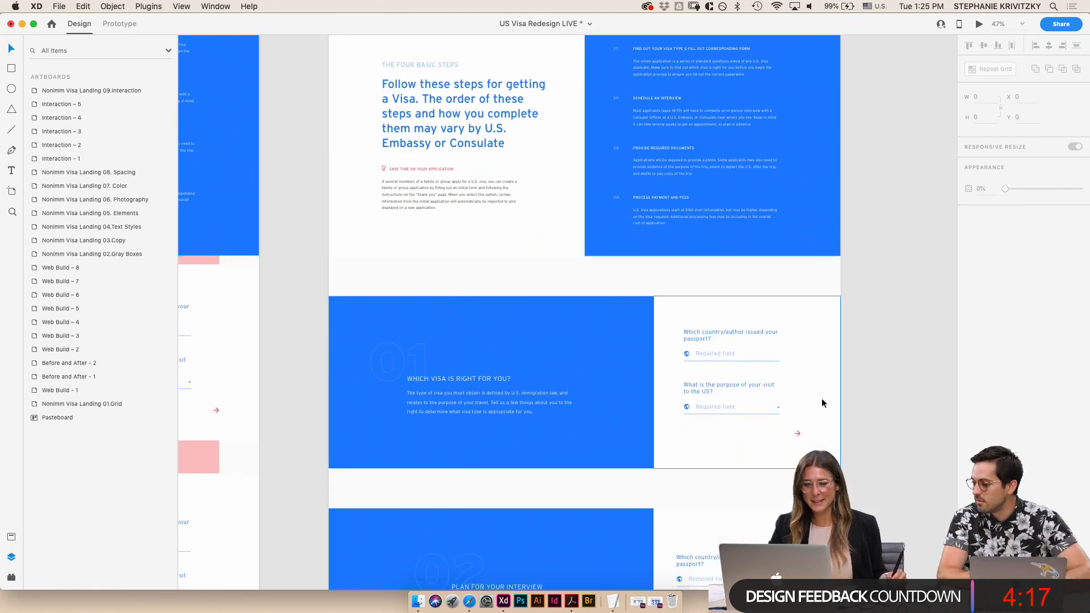
pyautogui.scroll(-5, 822, 403)
pyautogui.scroll(1, 825, 394)
pyautogui.scroll(-3, 822, 382)
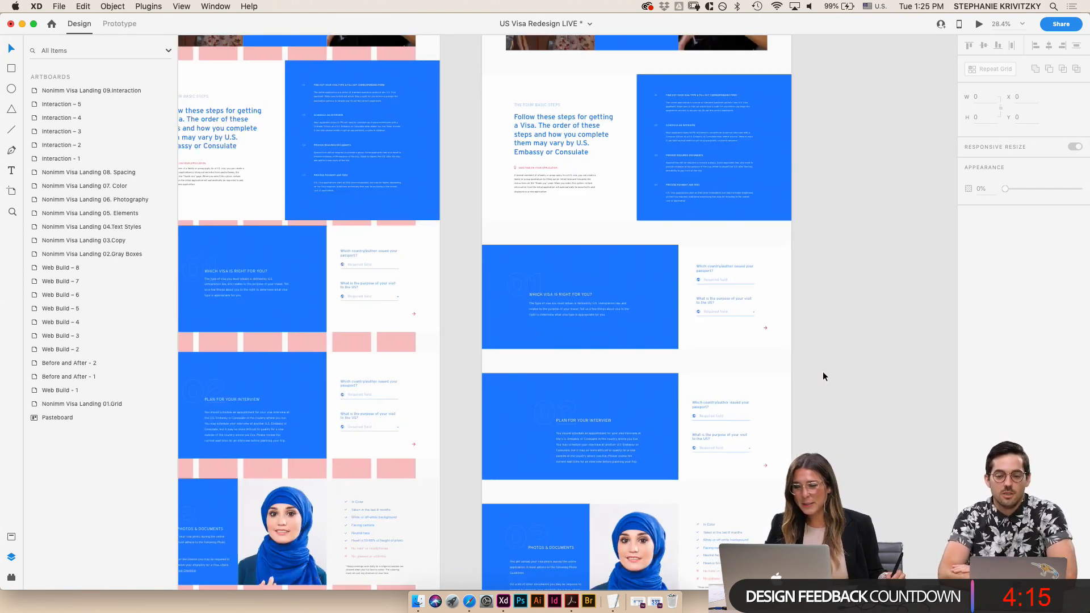
pyautogui.scroll(10, 823, 370)
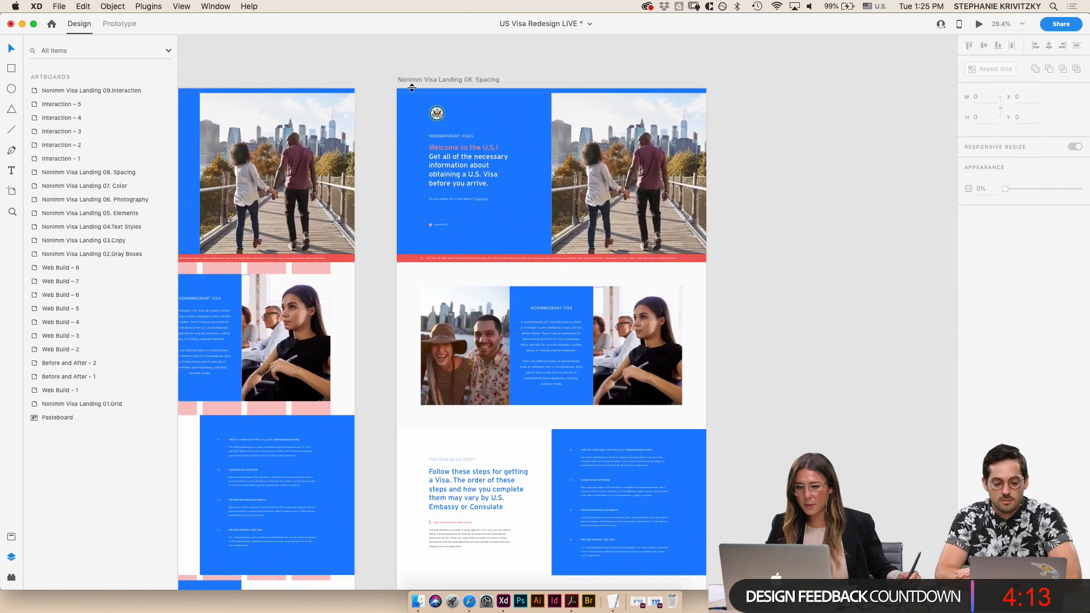
pyautogui.hscroll(2, 531, 99)
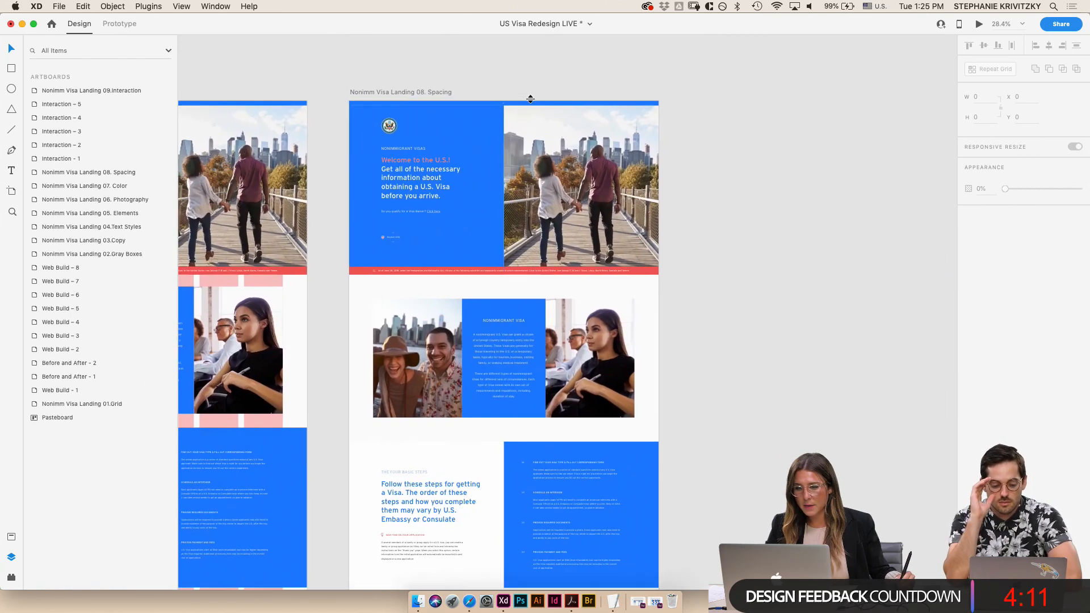
pyautogui.scroll(-2, 536, 164)
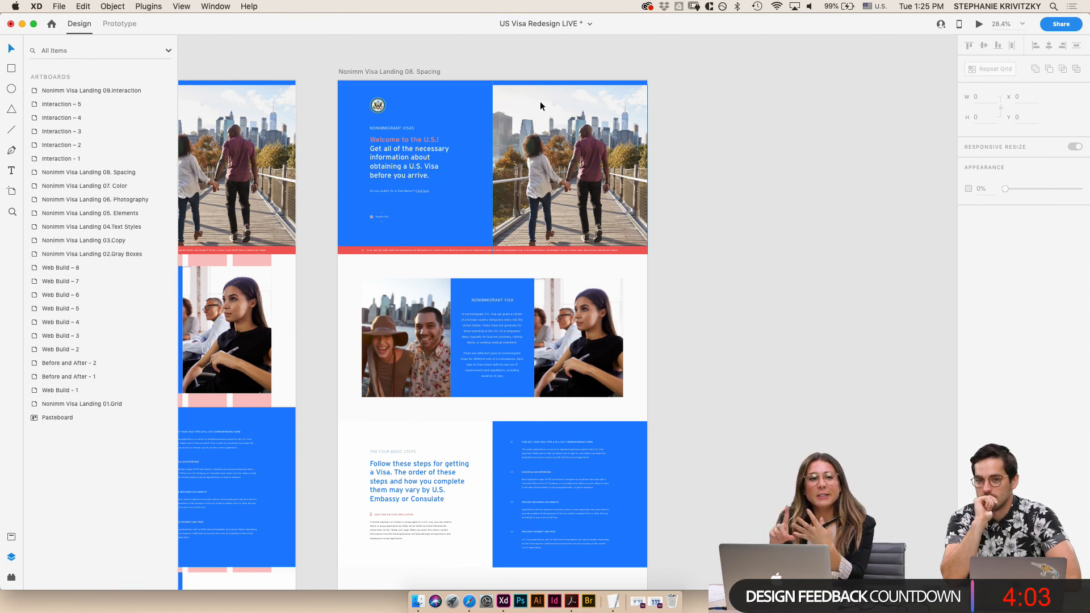
pyautogui.scroll(-10, 541, 106)
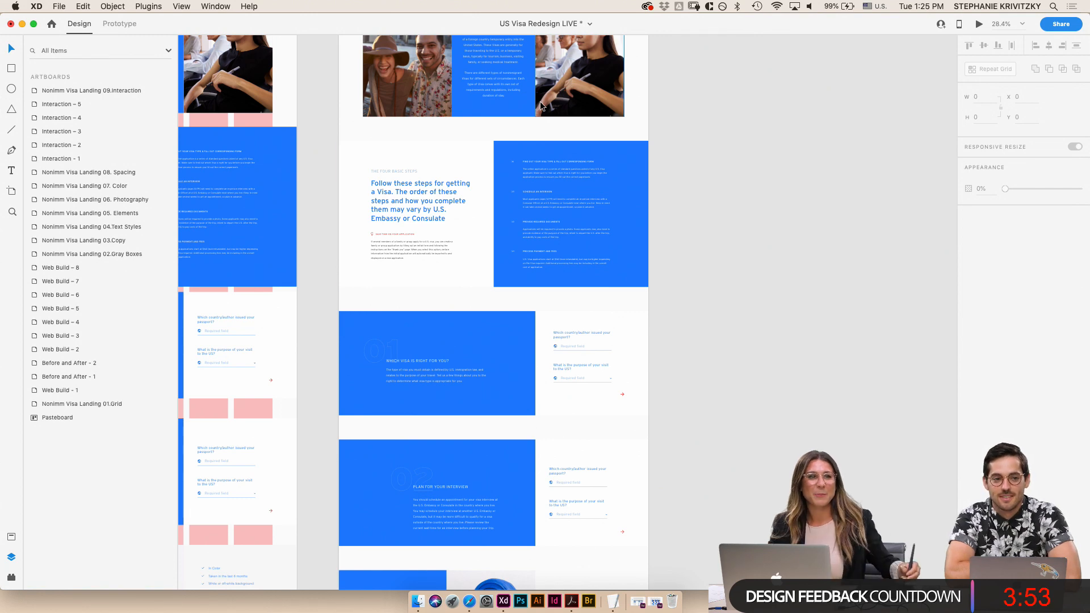
pyautogui.scroll(-6, 798, 212)
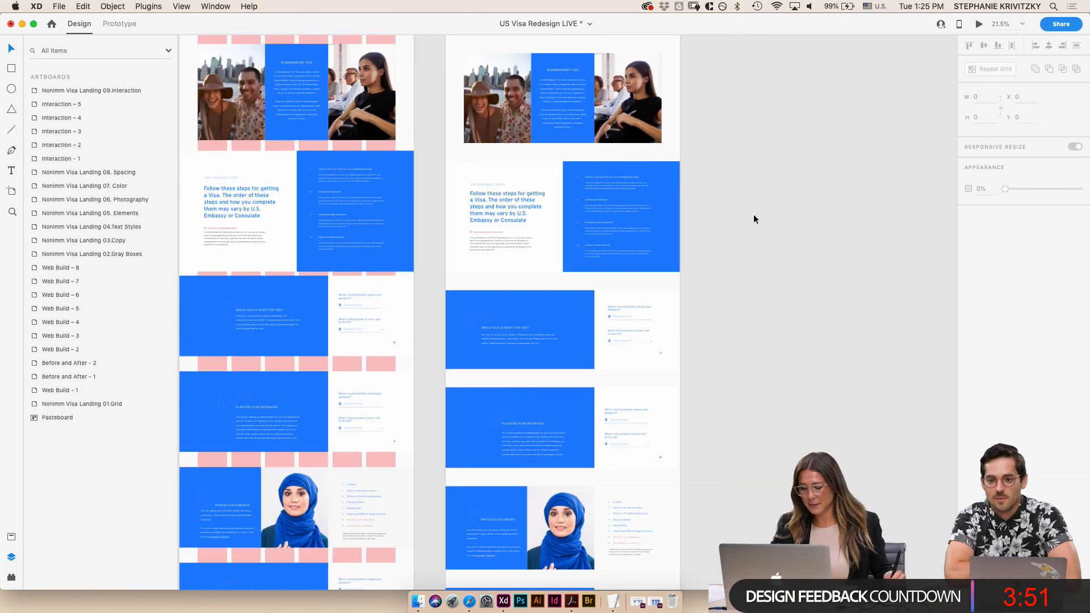
pyautogui.scroll(-2, 697, 213)
pyautogui.hscroll(-2, 698, 213)
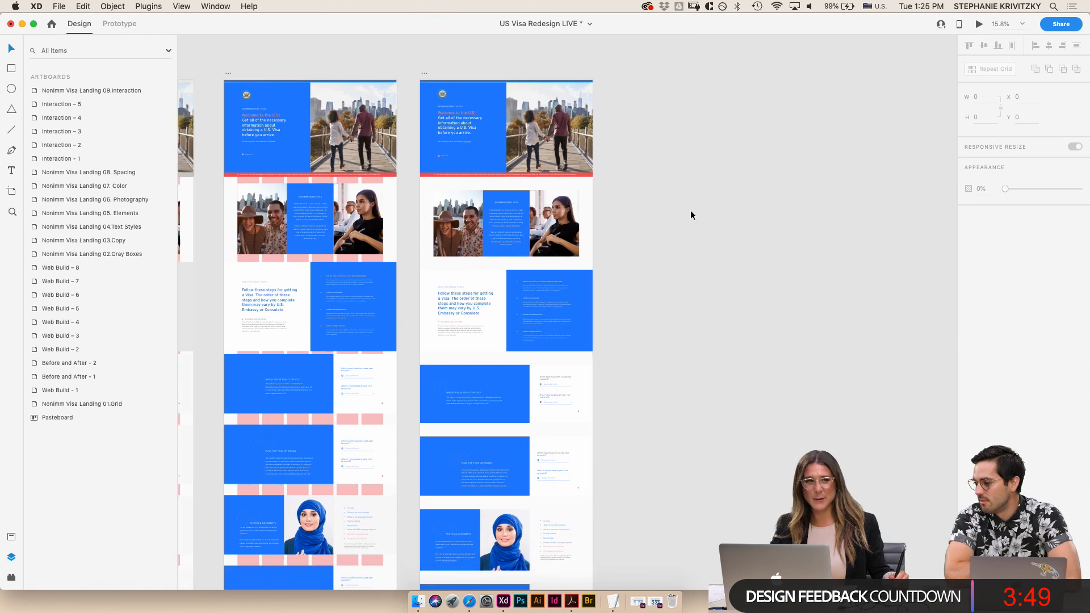
# - Duplicate the 08. Spacing artboard into the empty space beside it and save the document
pyautogui.scroll(-3, 664, 176)
pyautogui.scroll(-3, 624, 187)
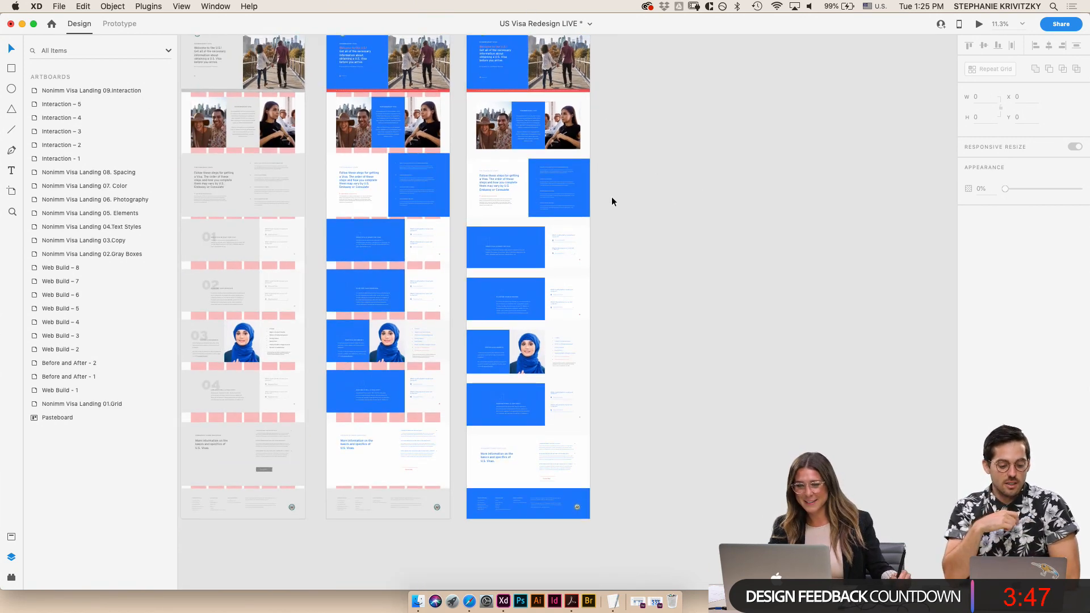
pyautogui.scroll(3, 611, 196)
pyautogui.moveTo(471, 141); pyautogui.dragTo(616, 142)
pyautogui.click(740, 212)
pyautogui.scroll(5, 739, 212)
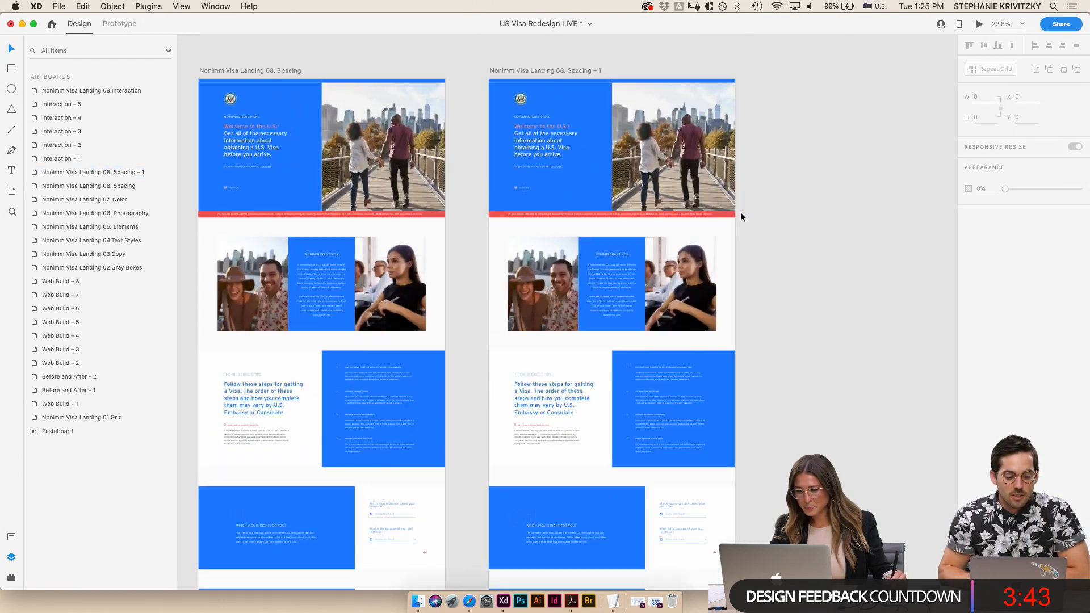
pyautogui.scroll(-10, 736, 212)
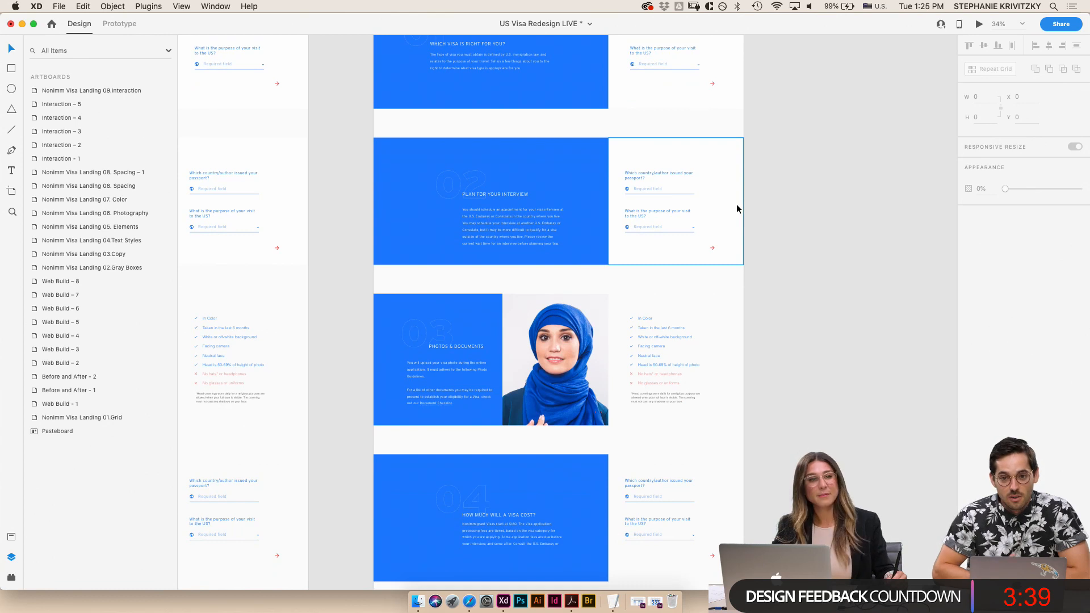
pyautogui.scroll(-1, 737, 208)
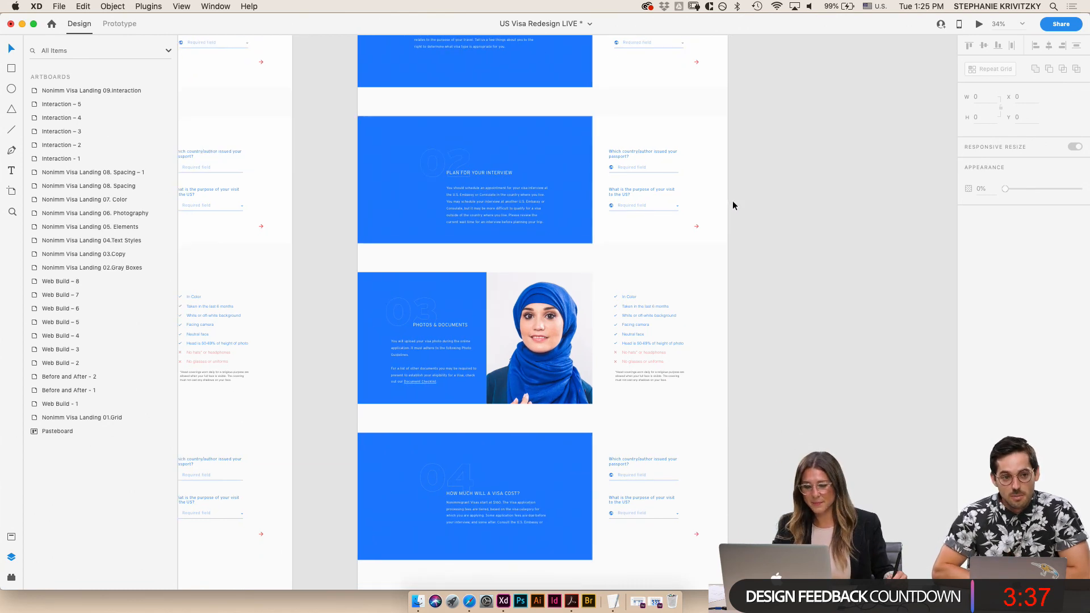
pyautogui.press('super+s')
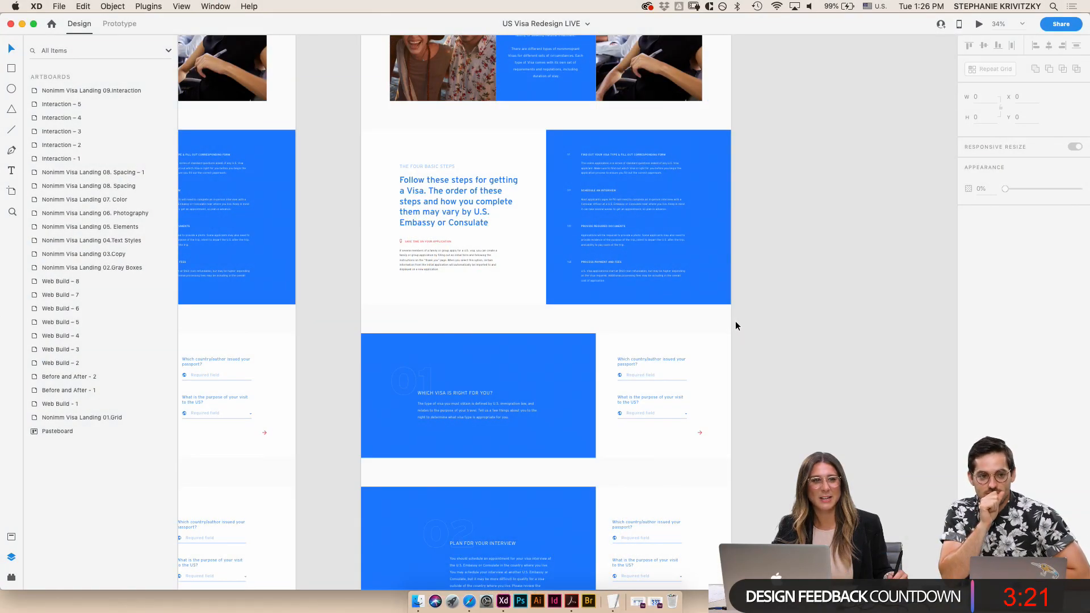
# - Rename the duplicated artboard as "Nonimm Visa Landing 09. Nav"
pyautogui.scroll(10, 736, 324)
pyautogui.scroll(2, 734, 322)
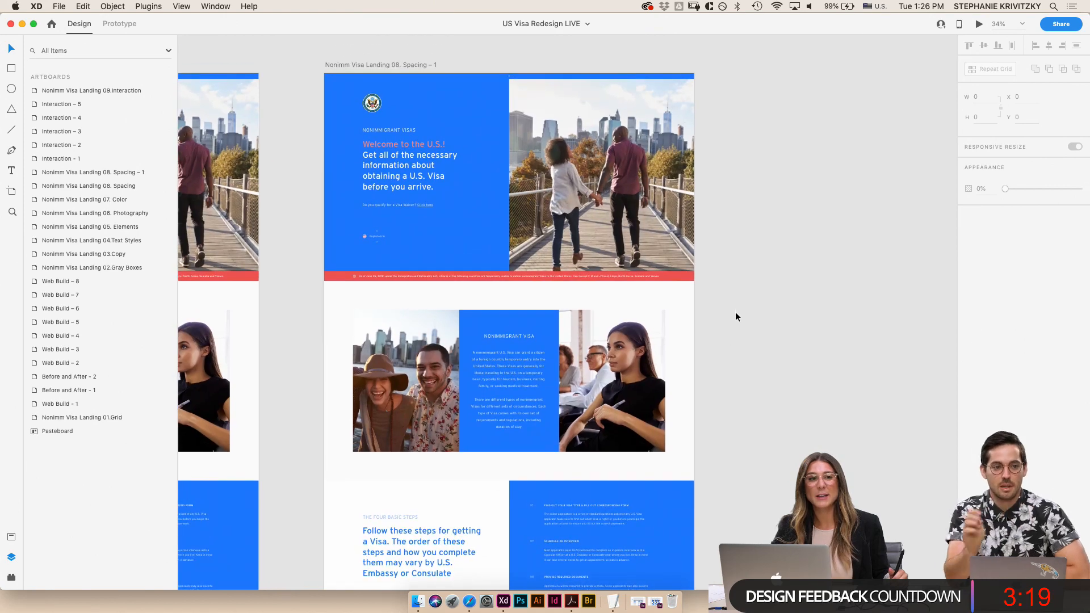
pyautogui.scroll(5, 722, 273)
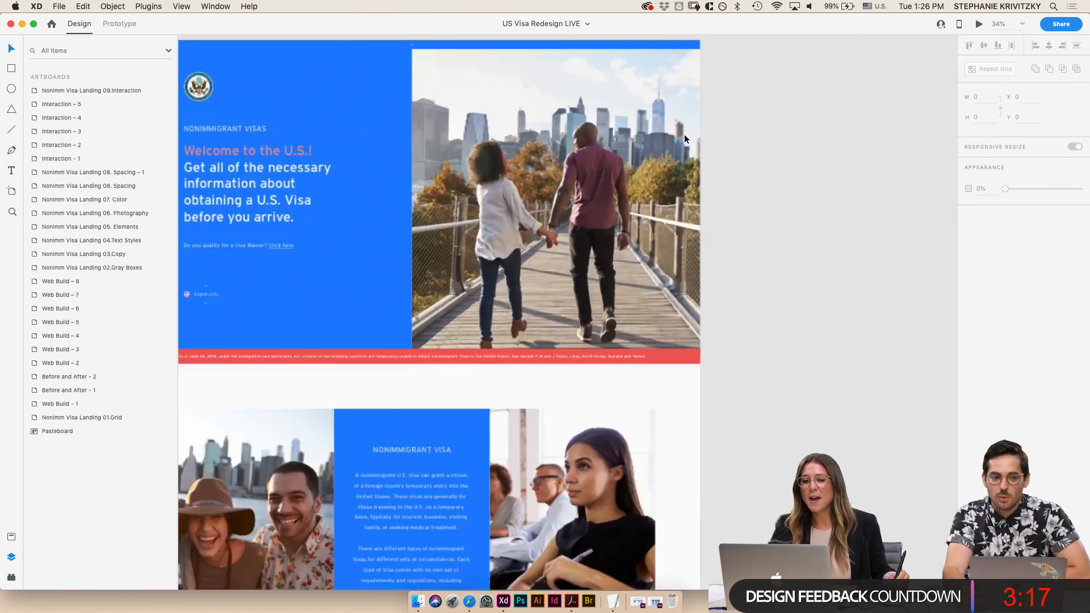
pyautogui.hscroll(-4, 686, 188)
pyautogui.scroll(1, 686, 187)
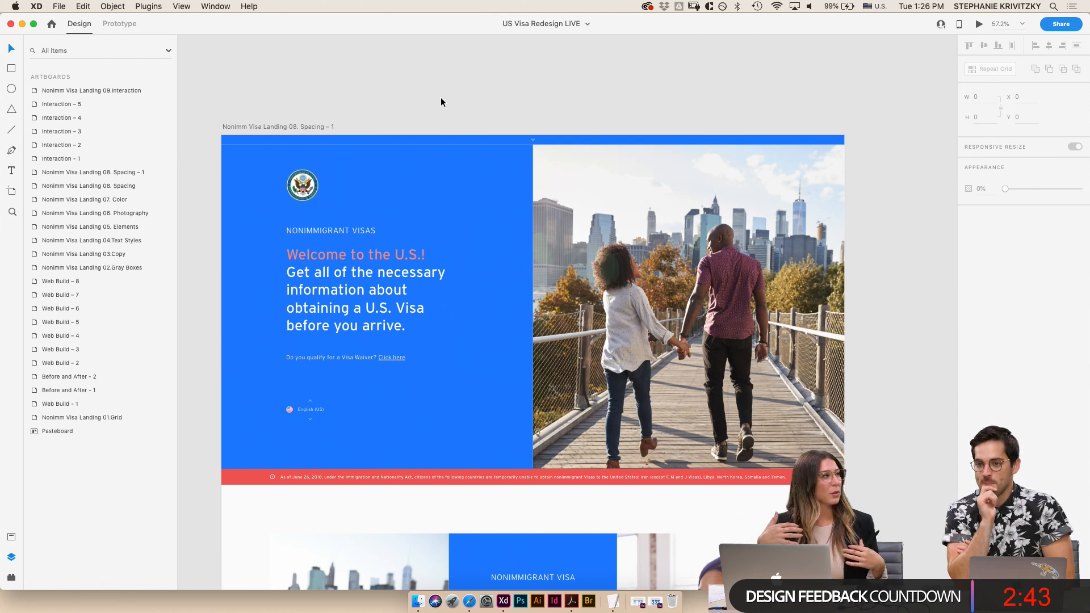
pyautogui.click(303, 129)
pyautogui.doubleClick(303, 128)
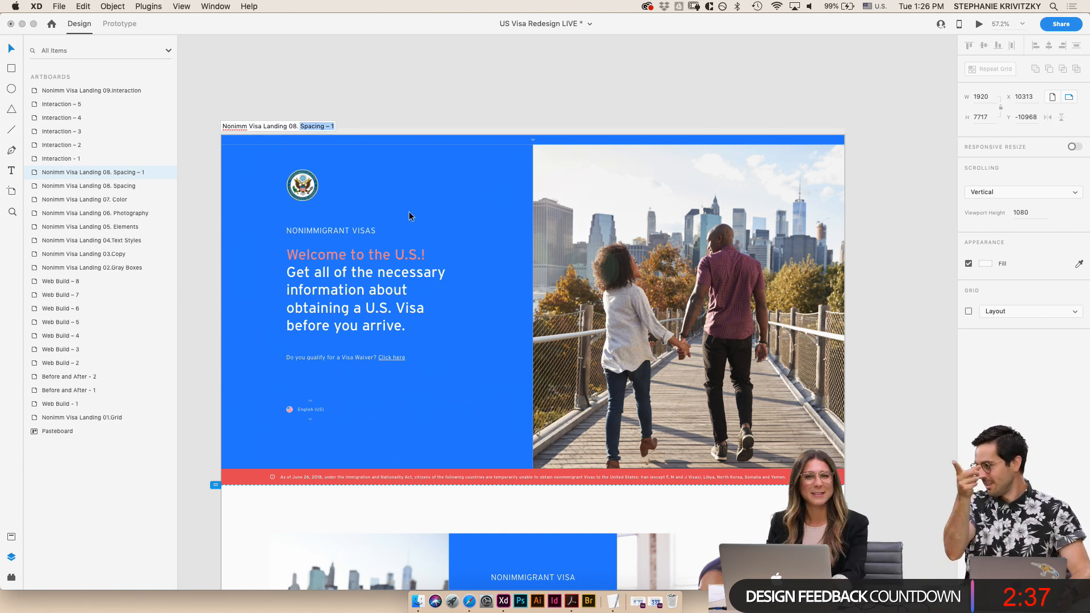
pyautogui.write('Int')
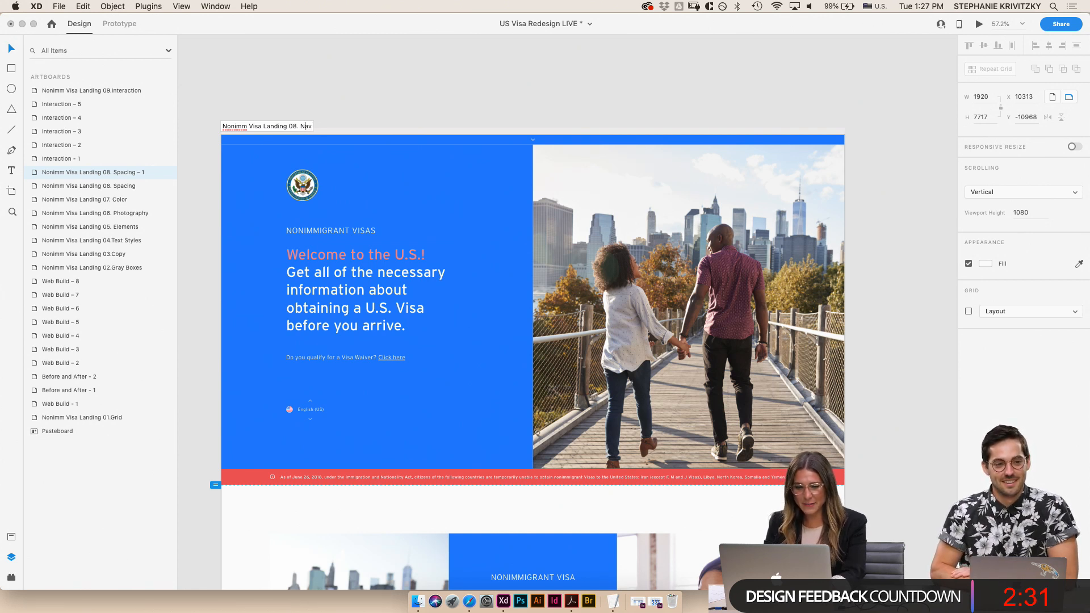
pyautogui.press('Return')
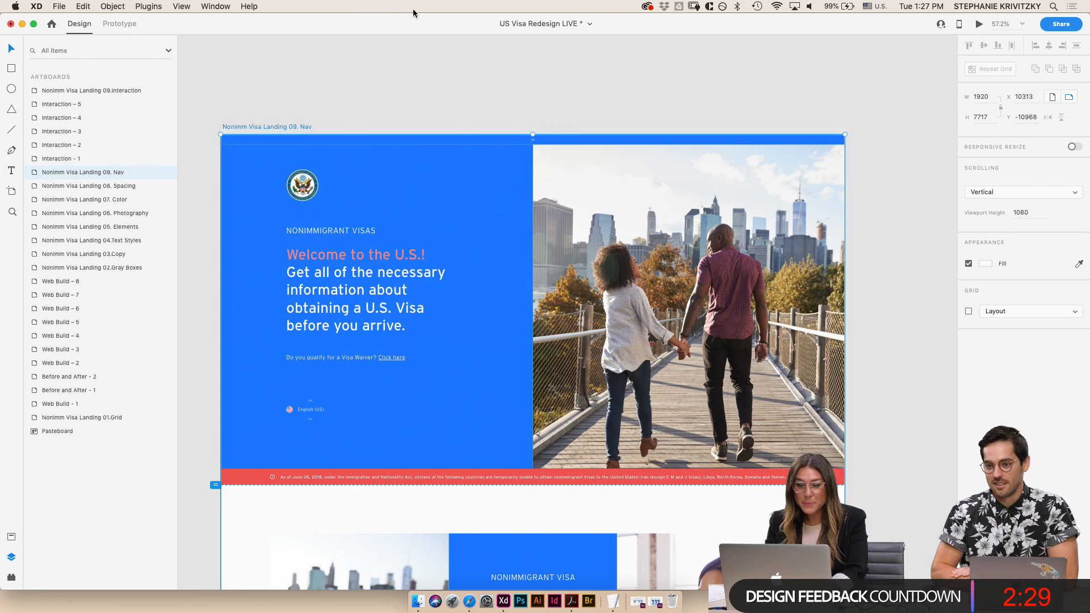
# - Place the Hover Nav component over the hero's upper edge on the 09. Nav artboard and align it to the artboard at X 0
pyautogui.click(419, 73)
pyautogui.scroll(-5, 419, 73)
pyautogui.hscroll(-4, 419, 73)
pyautogui.hscroll(-1, 520, 243)
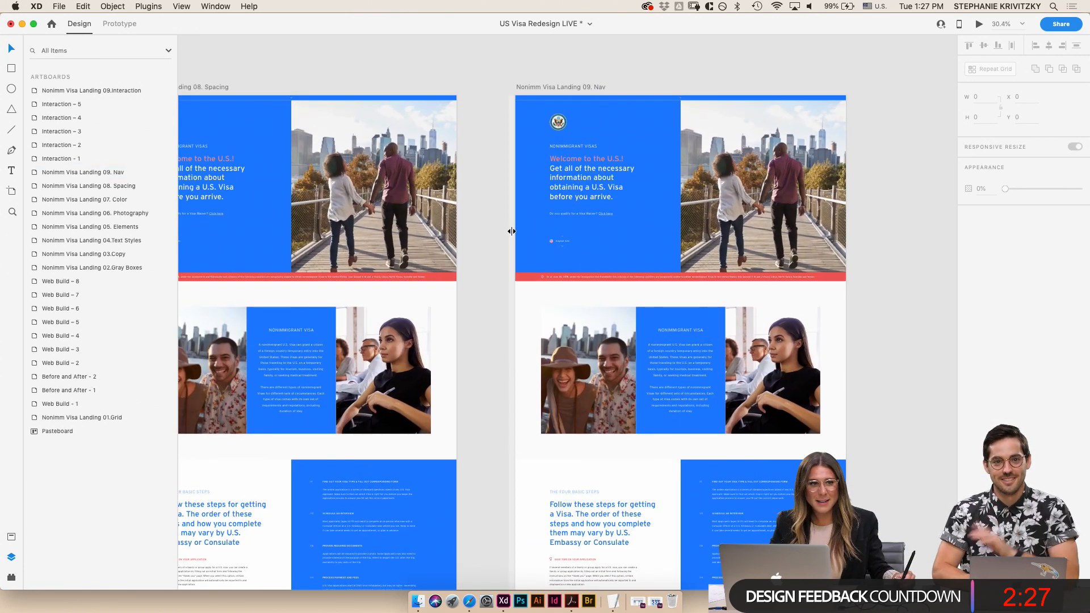
pyautogui.hscroll(-3, 513, 229)
pyautogui.scroll(5, 513, 221)
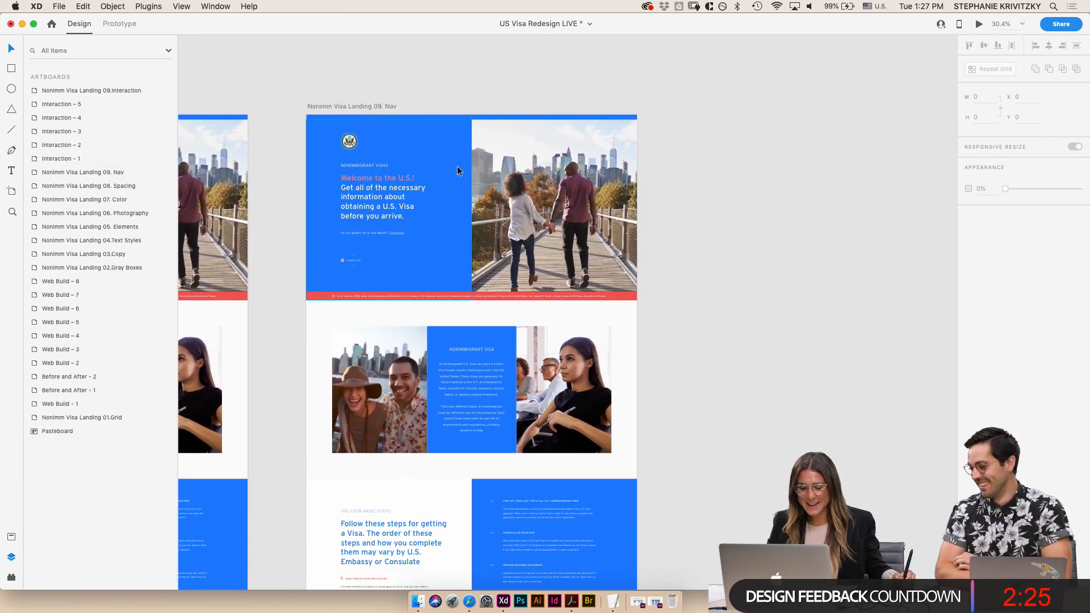
pyautogui.click(11, 537)
pyautogui.scroll(-6, 100, 516)
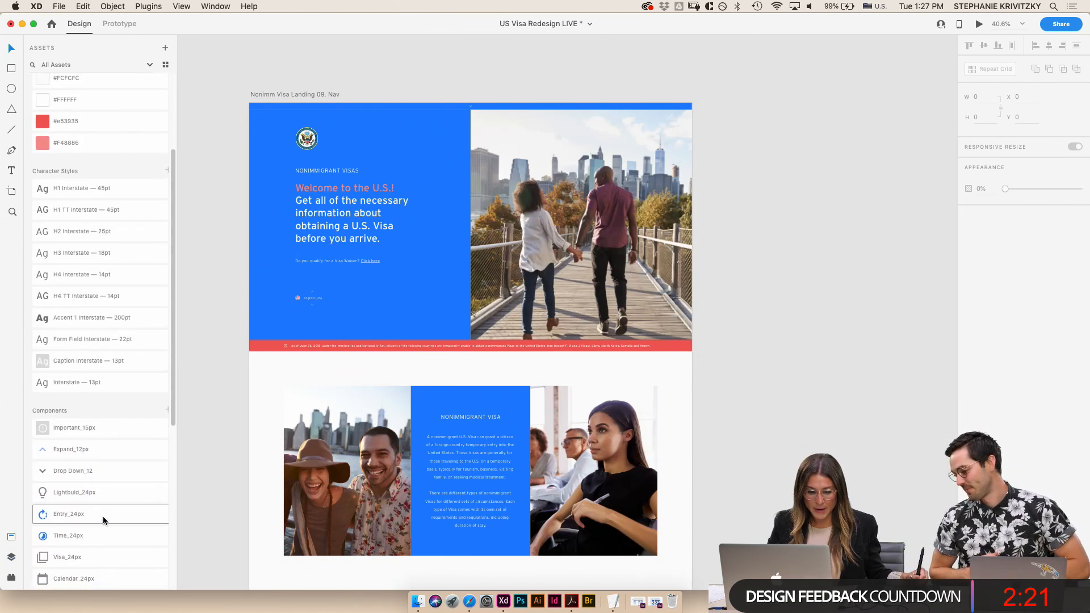
pyautogui.scroll(-6, 105, 517)
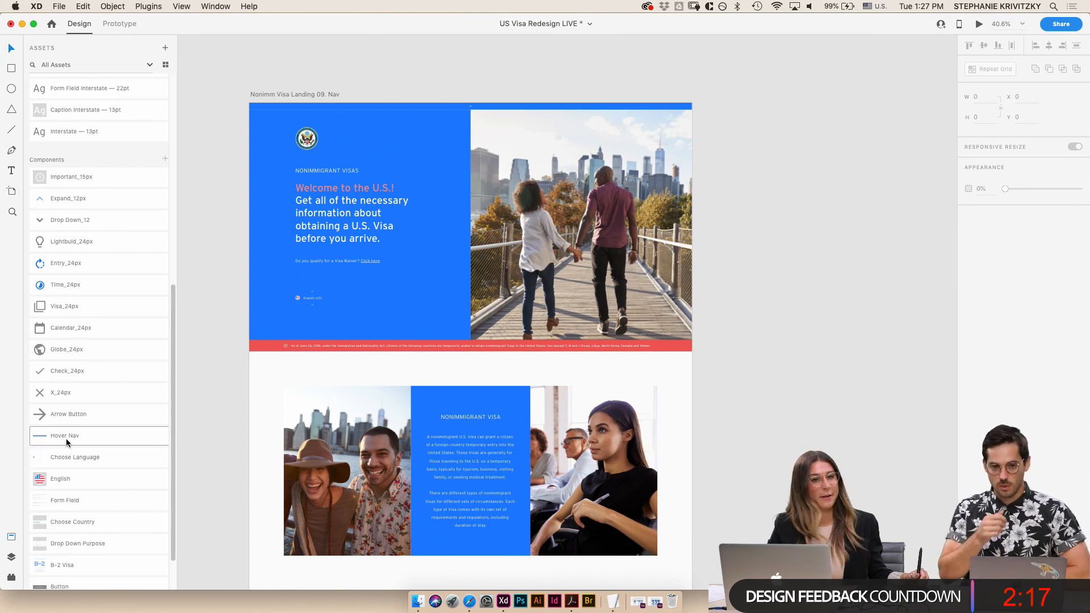
pyautogui.moveTo(66, 438); pyautogui.dragTo(439, 118)
pyautogui.scroll(5, 482, 116)
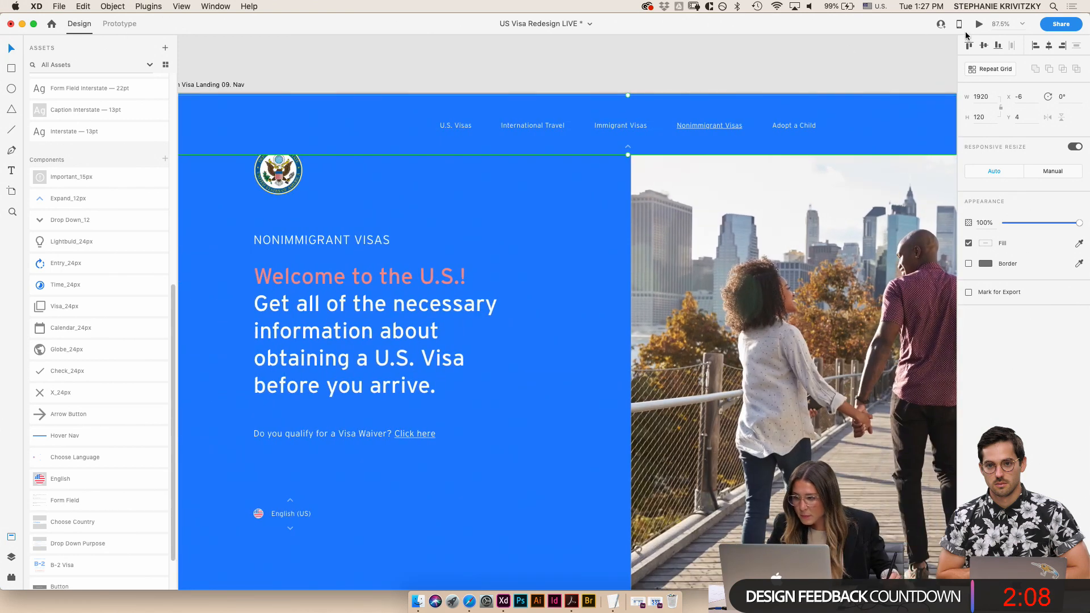
pyautogui.click(969, 46)
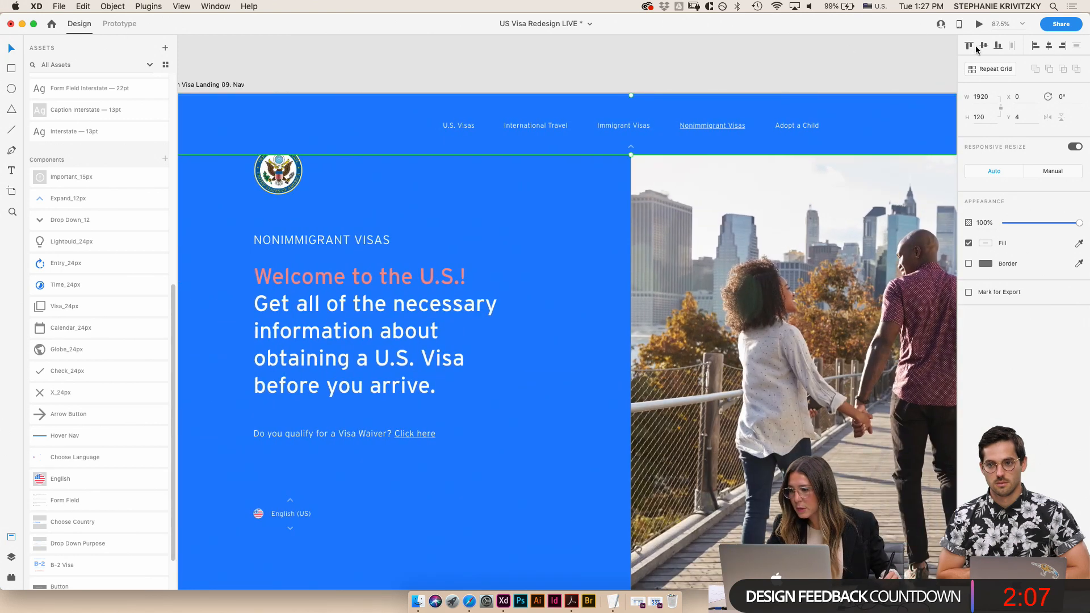
# - Change the first navigation link's text from U.S. Visas to U.S. Passports
pyautogui.click(789, 66)
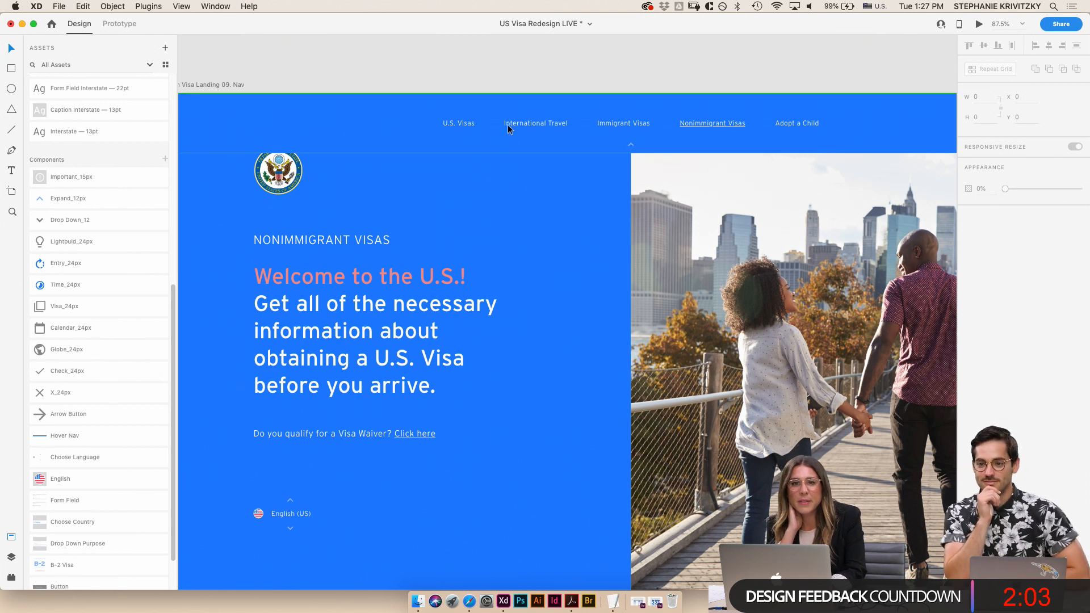
pyautogui.doubleClick(467, 123)
pyautogui.doubleClick(466, 123)
pyautogui.doubleClick(467, 123)
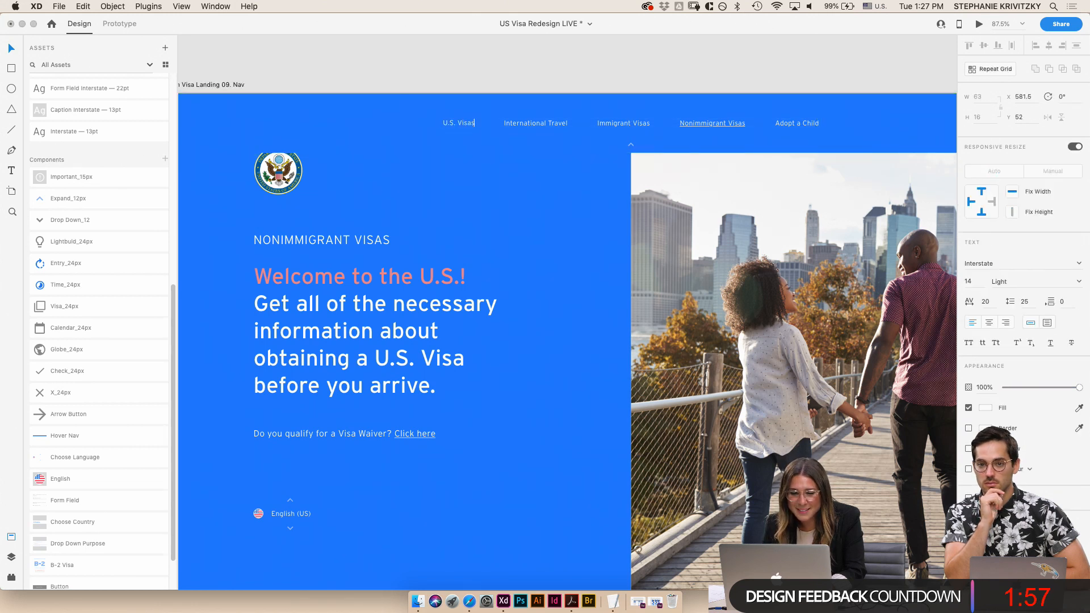
pyautogui.press('BackSpace')
pyautogui.press('BackSpace')
pyautogui.write('Passp')
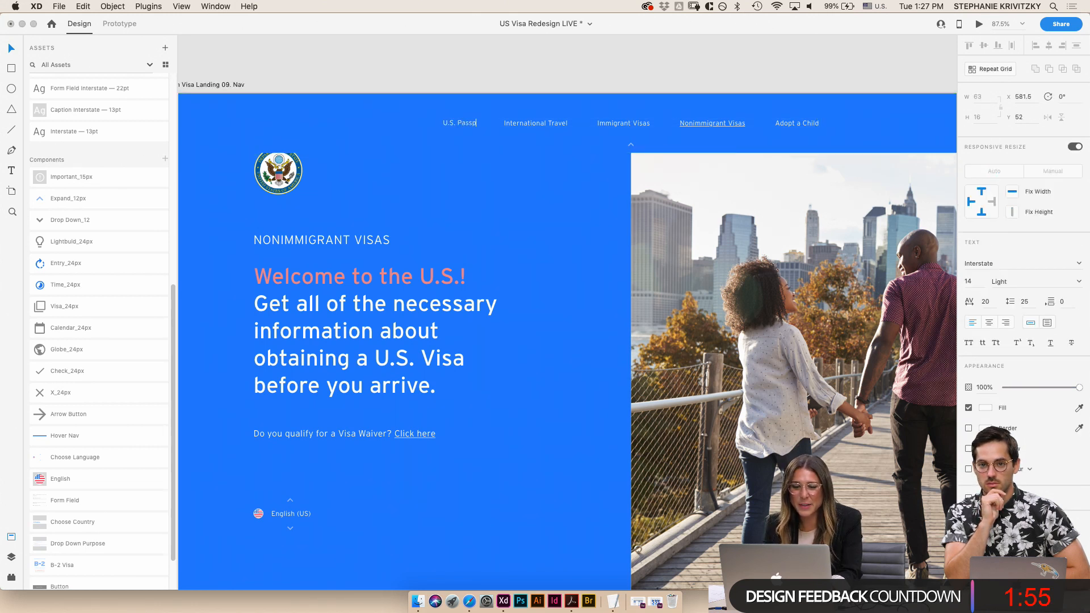
pyautogui.write('orts')
pyautogui.press('Escape')
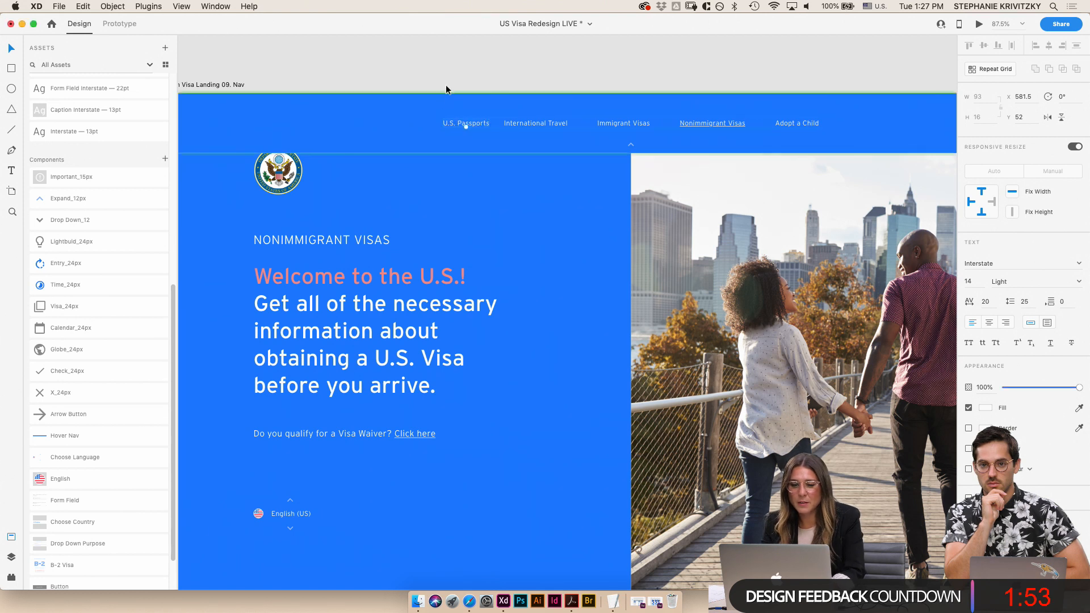
# - Move the U.S. Passports link left to even out the spacing, and shift all five navigation links slightly right to re-centre them
pyautogui.moveTo(460, 122); pyautogui.dragTo(444, 121)
pyautogui.keyDown('shift'); pyautogui.click(516, 125); pyautogui.keyUp('shift')
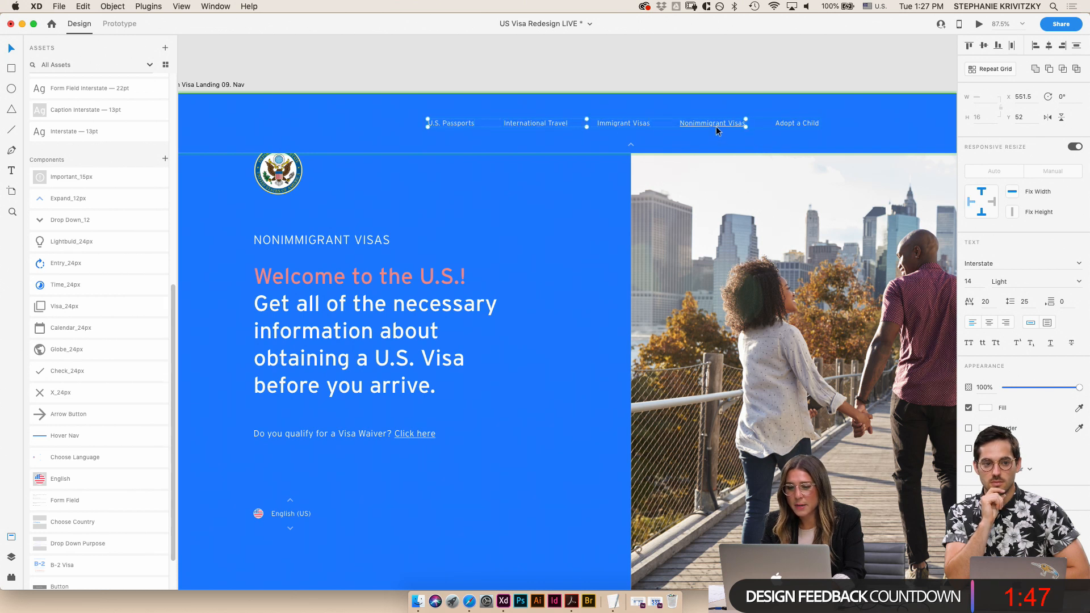
pyautogui.keyDown('shift'); pyautogui.click(784, 125); pyautogui.keyUp('shift')
pyautogui.moveTo(732, 124); pyautogui.dragTo(739, 123)
pyautogui.click(687, 75)
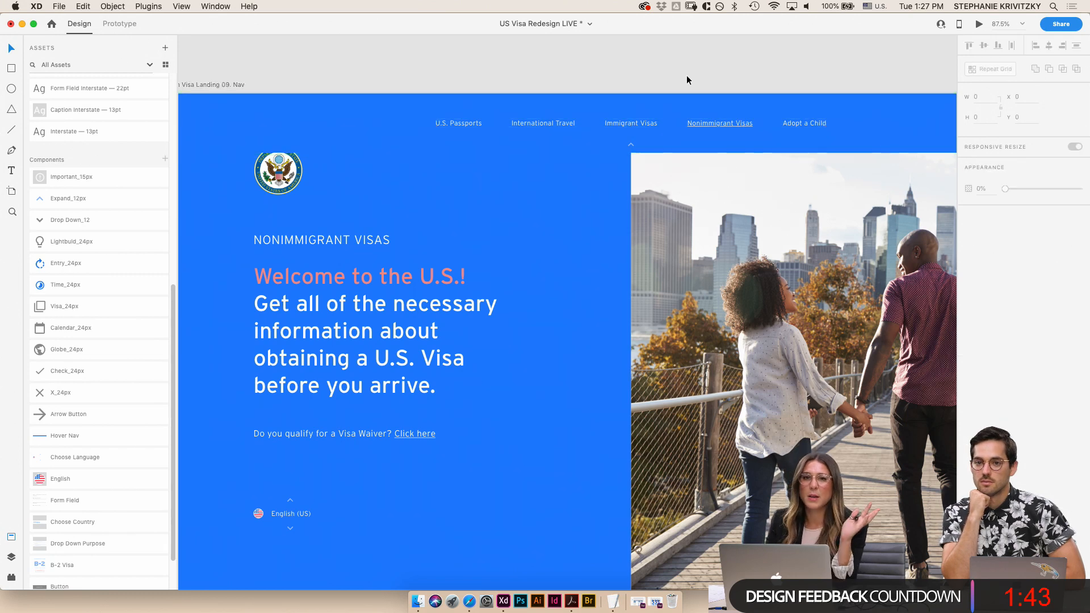
# - Duplicate the Nonimm Visa Landing 09. Nav artboard beside the original and rename the copy Nonimm Visa Landing 09. Nav – 2
pyautogui.hscroll(4, 687, 80)
pyautogui.scroll(-1, 687, 80)
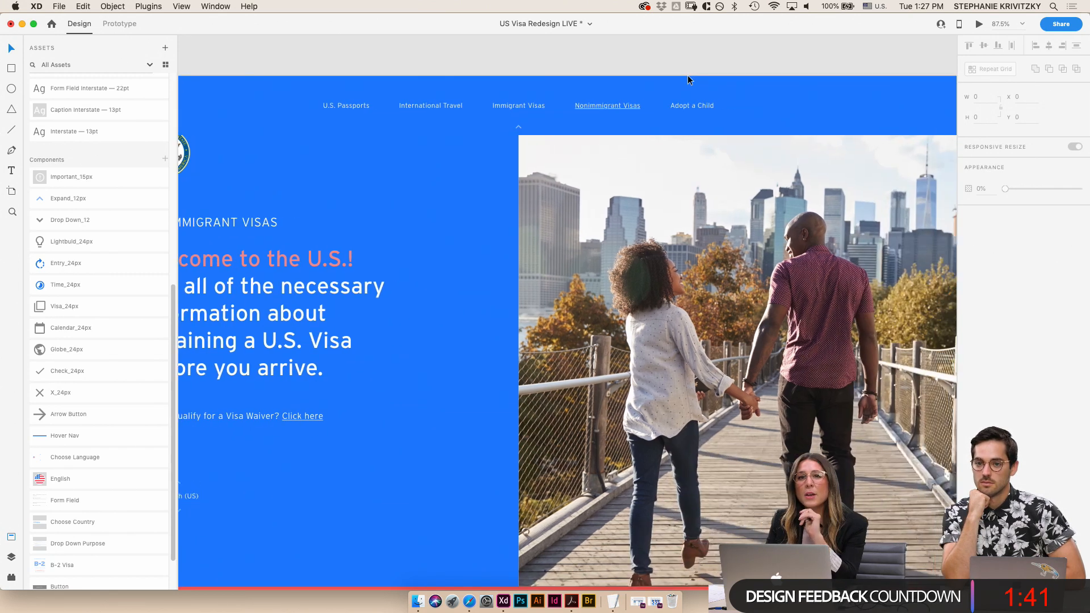
pyautogui.hscroll(1, 688, 78)
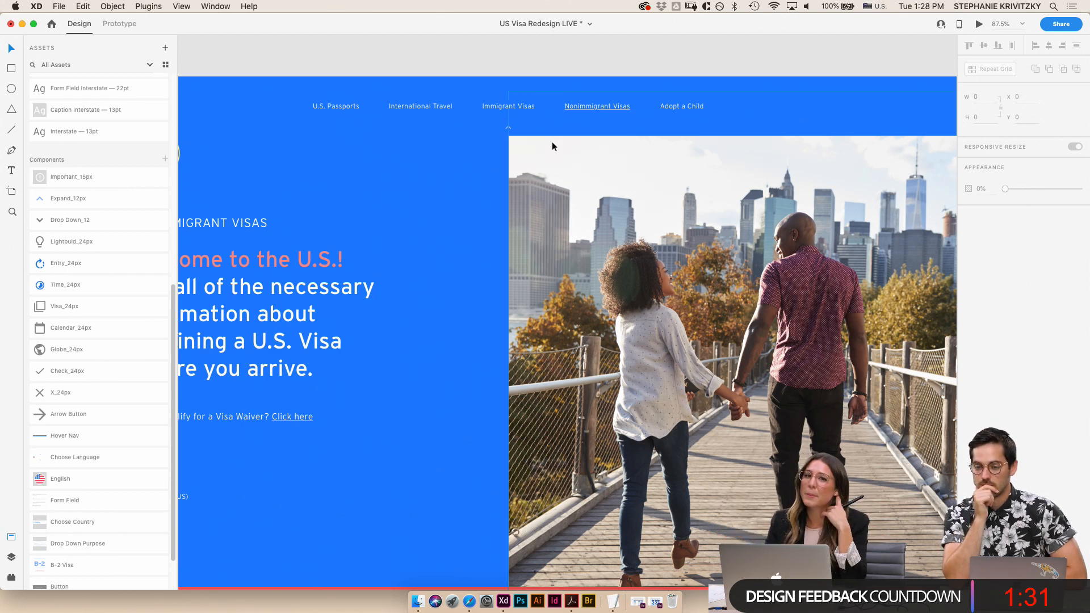
pyautogui.scroll(-3, 560, 121)
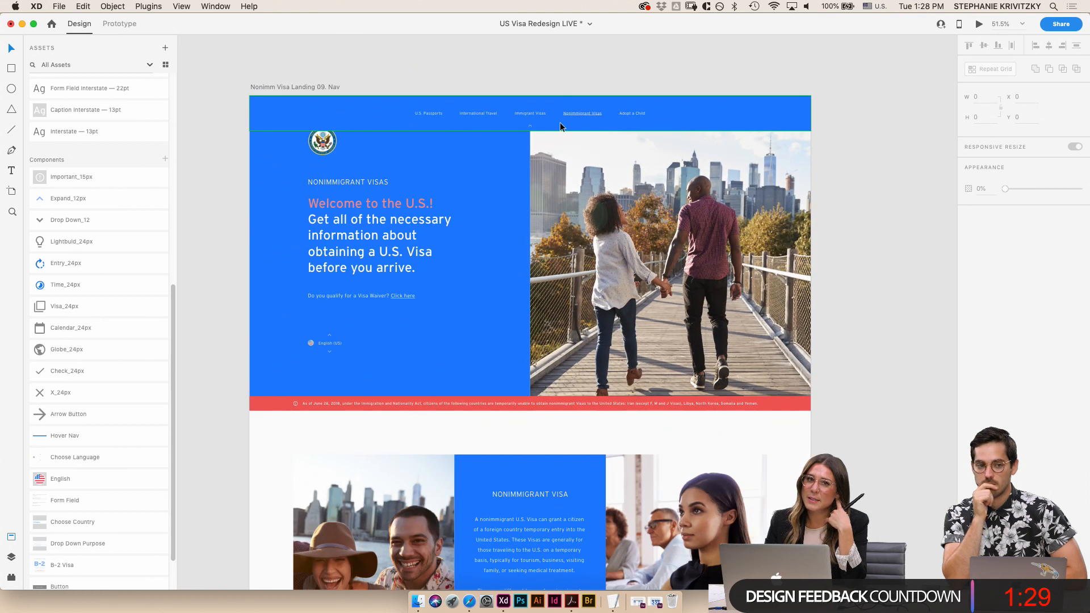
pyautogui.scroll(-3, 318, 102)
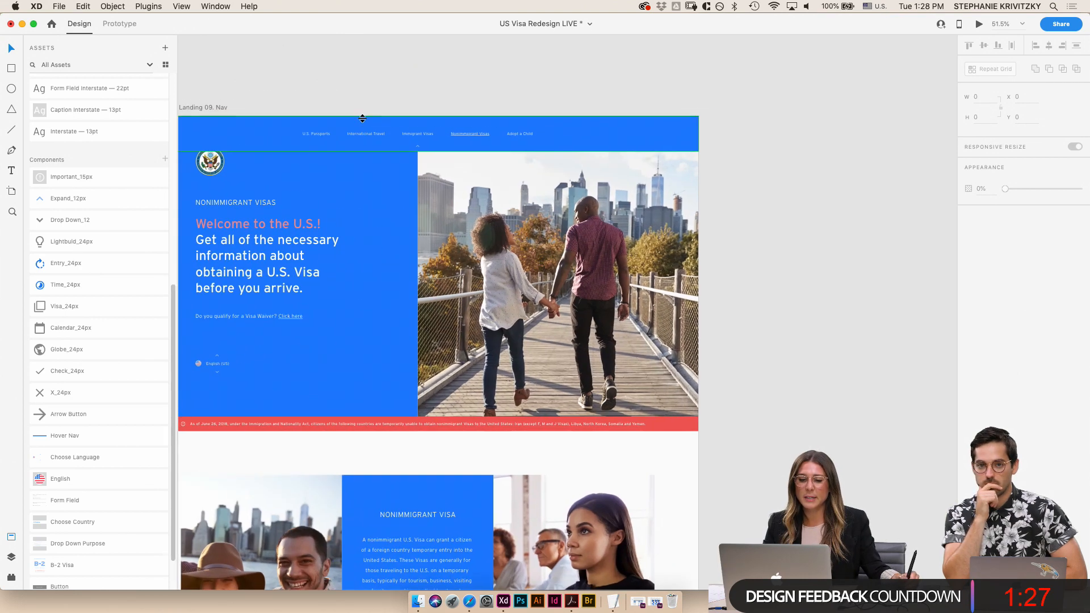
pyautogui.moveTo(245, 104); pyautogui.dragTo(581, 116)
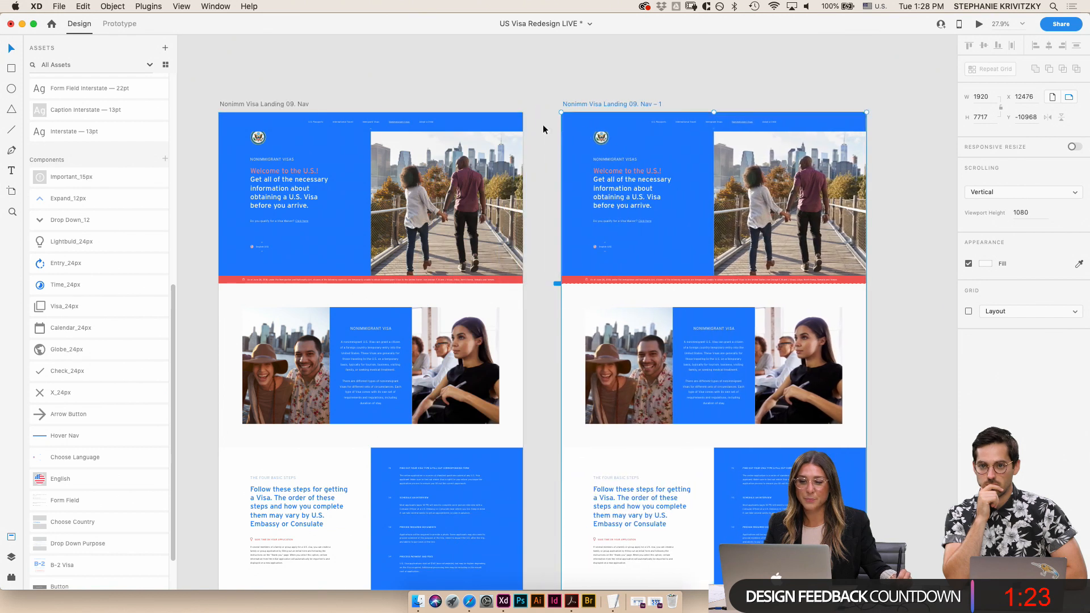
pyautogui.doubleClick(646, 104)
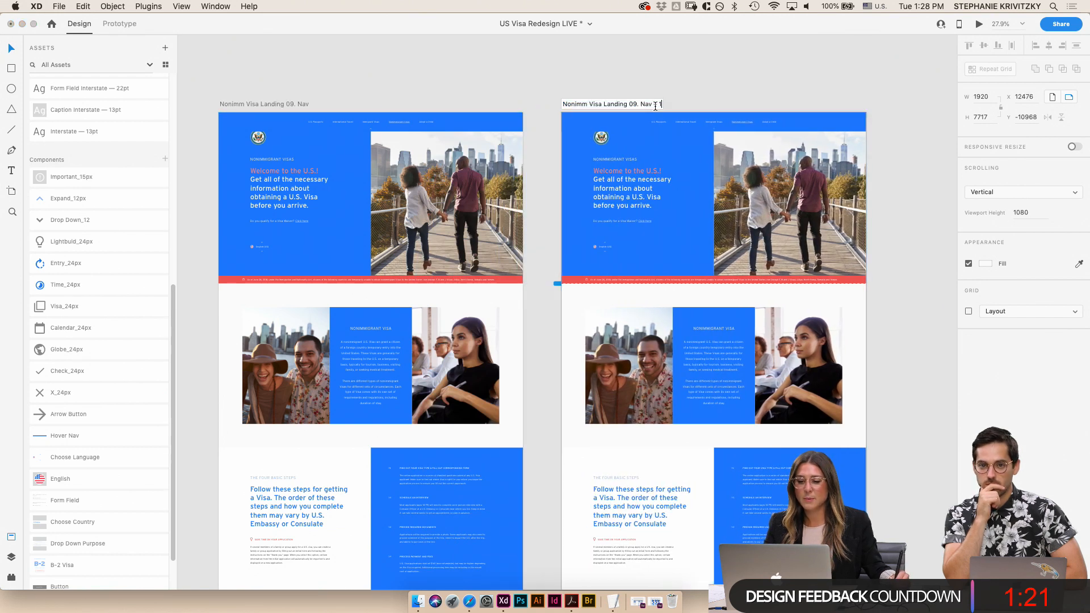
pyautogui.press('BackSpace')
pyautogui.press('Return')
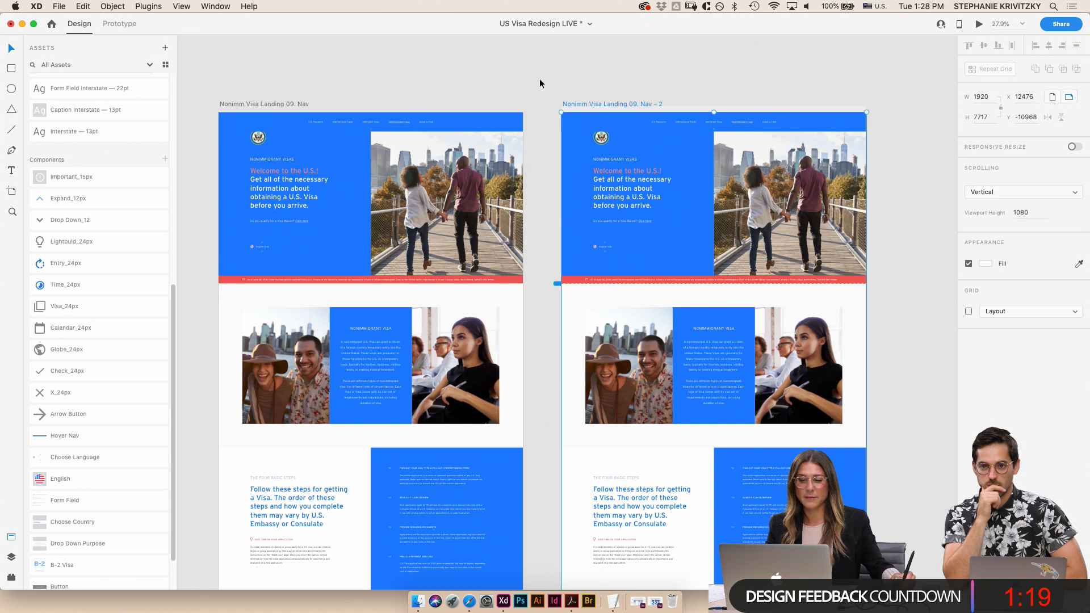
# - Hide the Hover Nav component in the original Nonimm Visa Landing 09. Nav artboard
pyautogui.click(701, 117)
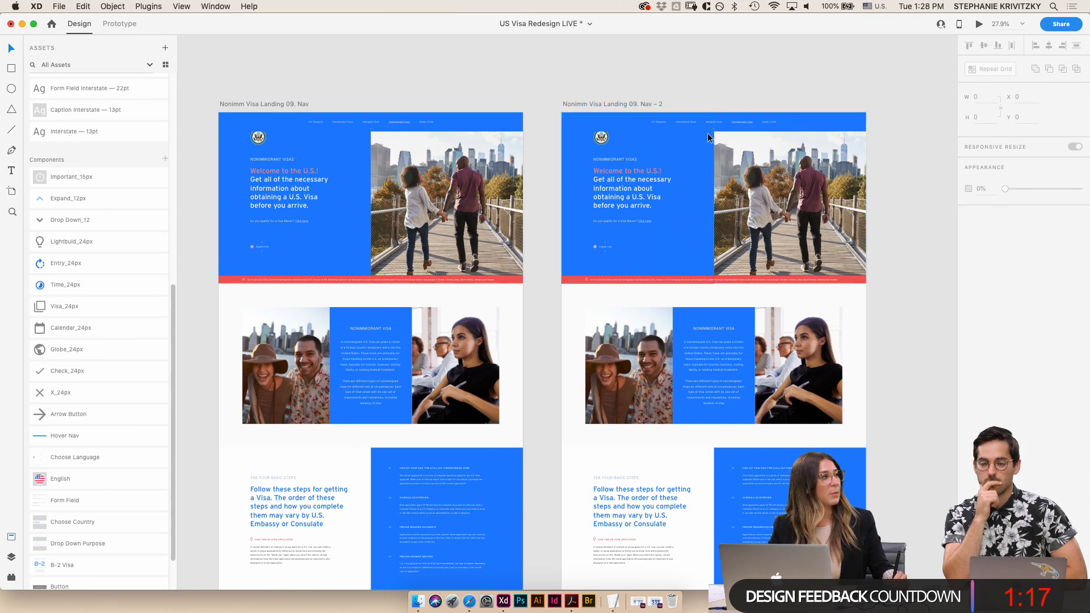
pyautogui.click(425, 125)
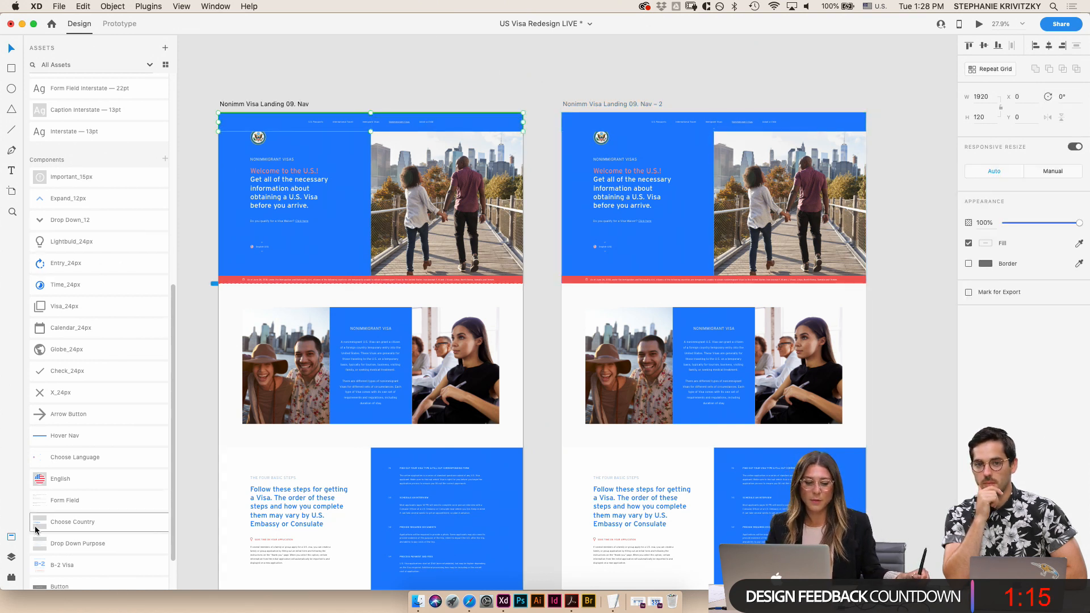
pyautogui.click(11, 558)
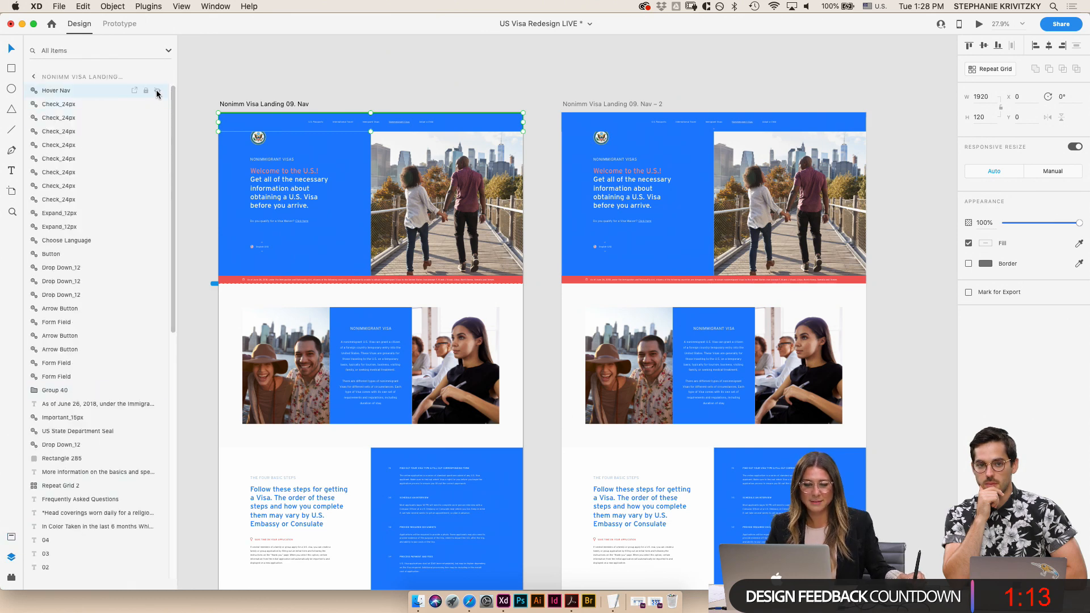
pyautogui.click(158, 90)
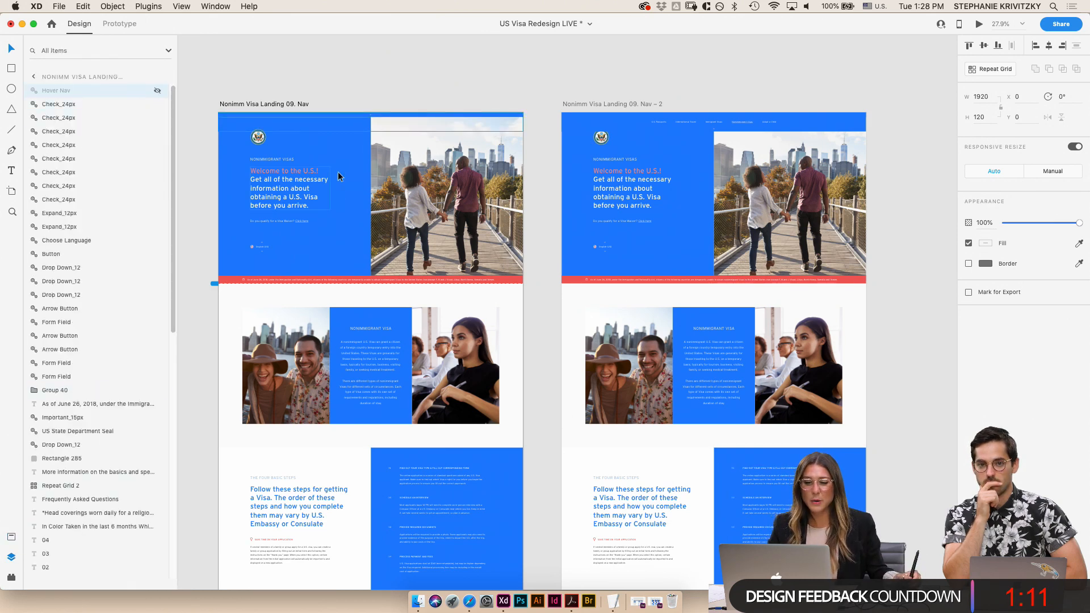
# - Shorten the hero photo in the Nav – 2 artboard from its top edge so it starts at Y 120, below the navigation bar
pyautogui.scroll(3, 348, 156)
pyautogui.hscroll(-3, 352, 143)
pyautogui.scroll(1, 352, 143)
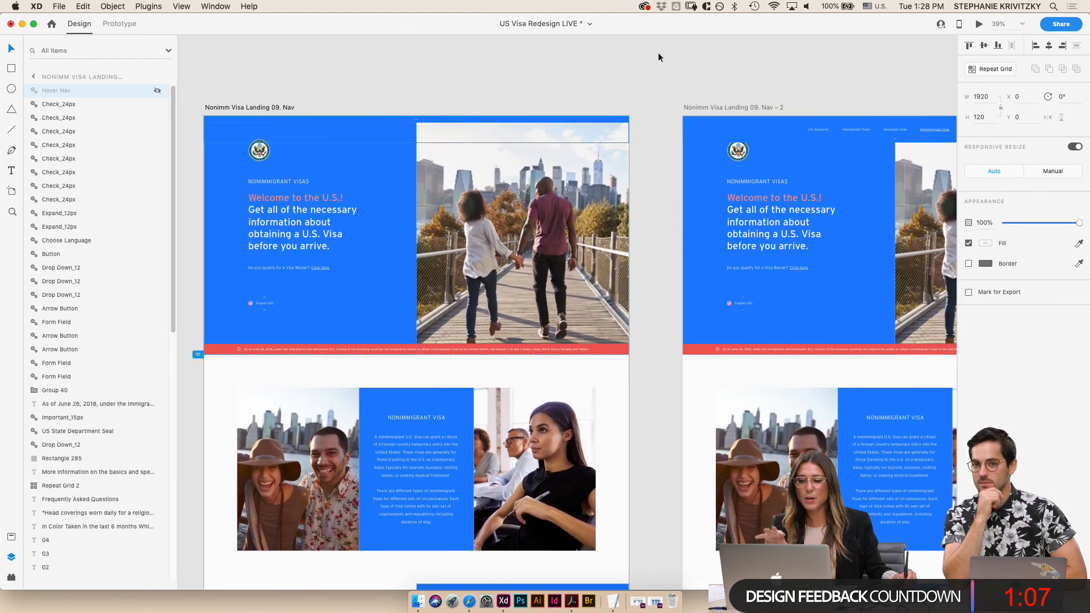
pyautogui.click(779, 132)
pyautogui.hscroll(3, 842, 164)
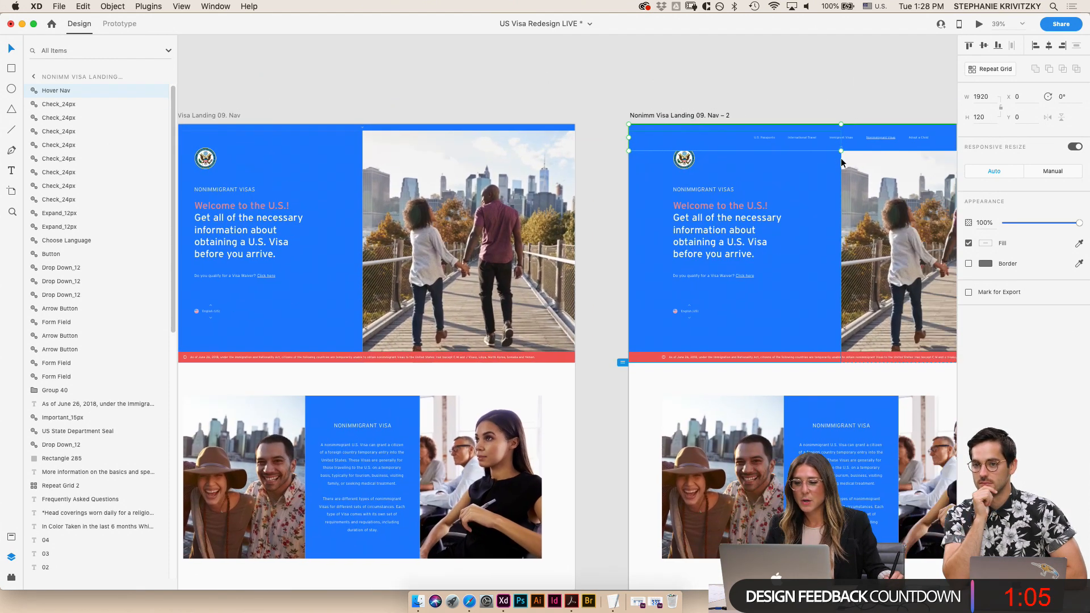
pyautogui.hscroll(12, 842, 164)
pyautogui.scroll(1, 842, 163)
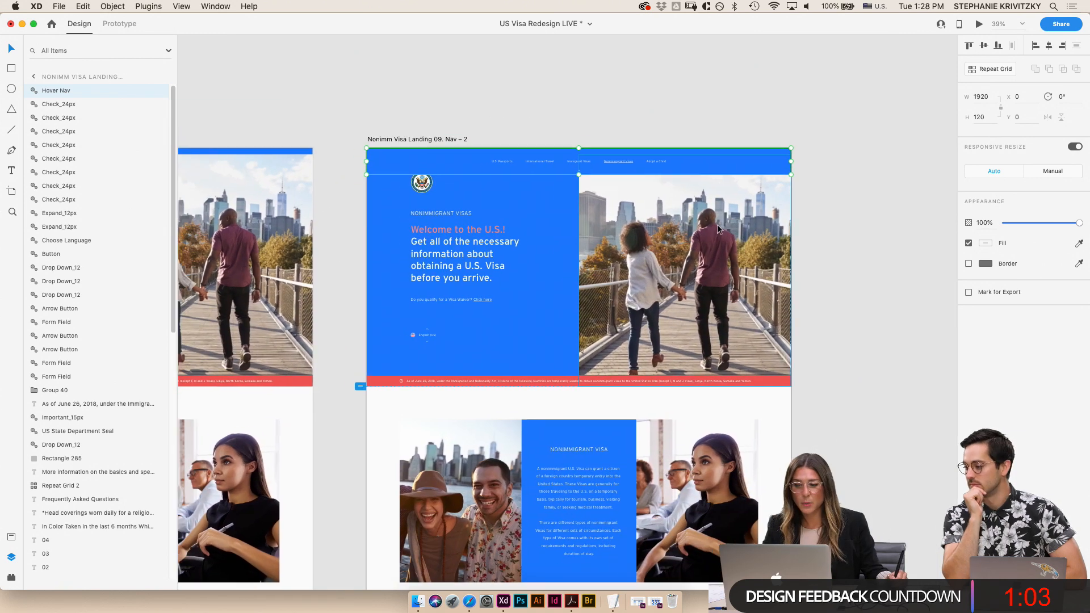
pyautogui.hscroll(-1, 718, 229)
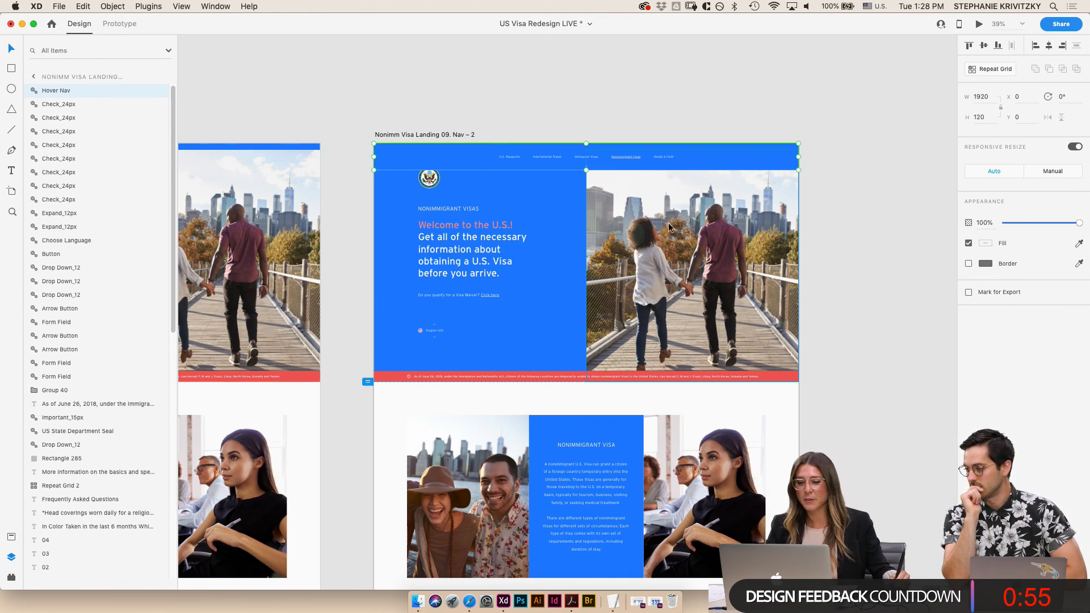
pyautogui.click(731, 214)
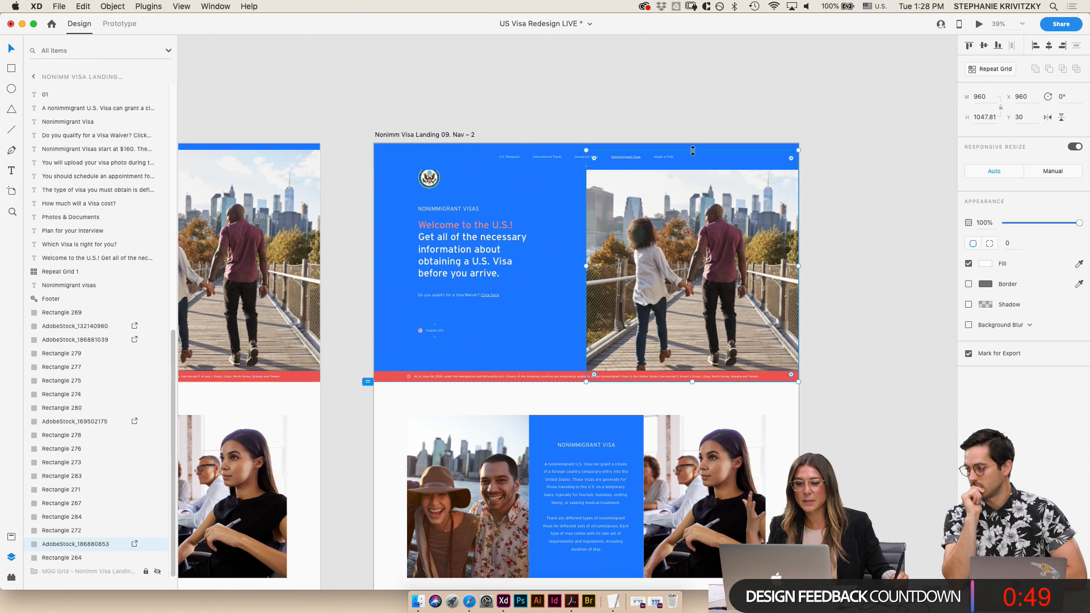
pyautogui.moveTo(693, 151); pyautogui.dragTo(698, 171)
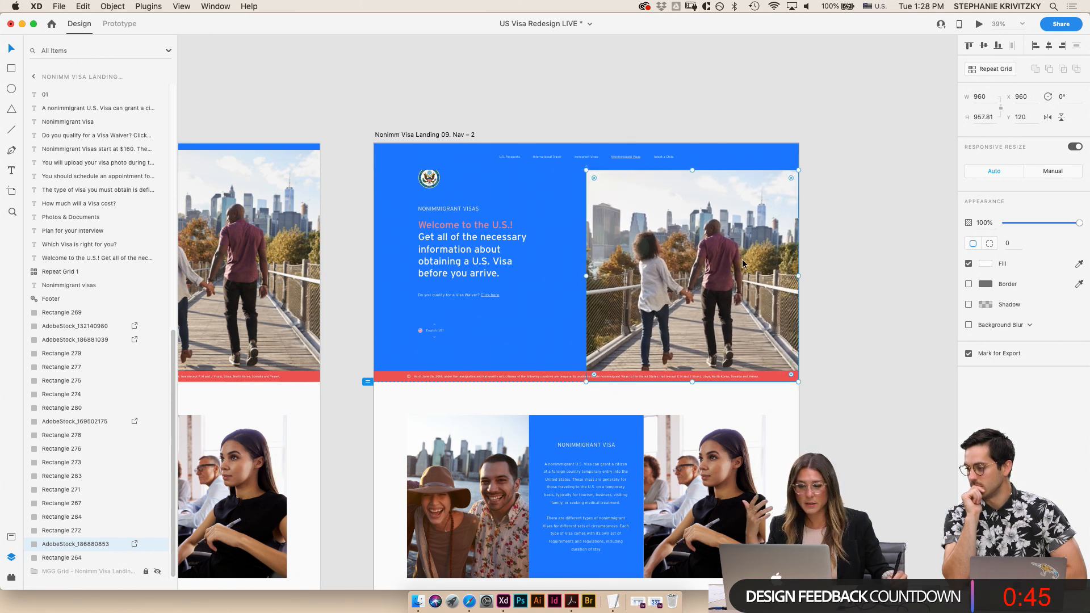
# - Move the seal, headings, visa waiver line and language selector down together to Y 120, level with the photo's top edge
pyautogui.click(430, 183)
pyautogui.keyDown('shift'); pyautogui.click(435, 209); pyautogui.keyUp('shift')
pyautogui.keyDown('shift'); pyautogui.click(427, 278); pyautogui.keyUp('shift')
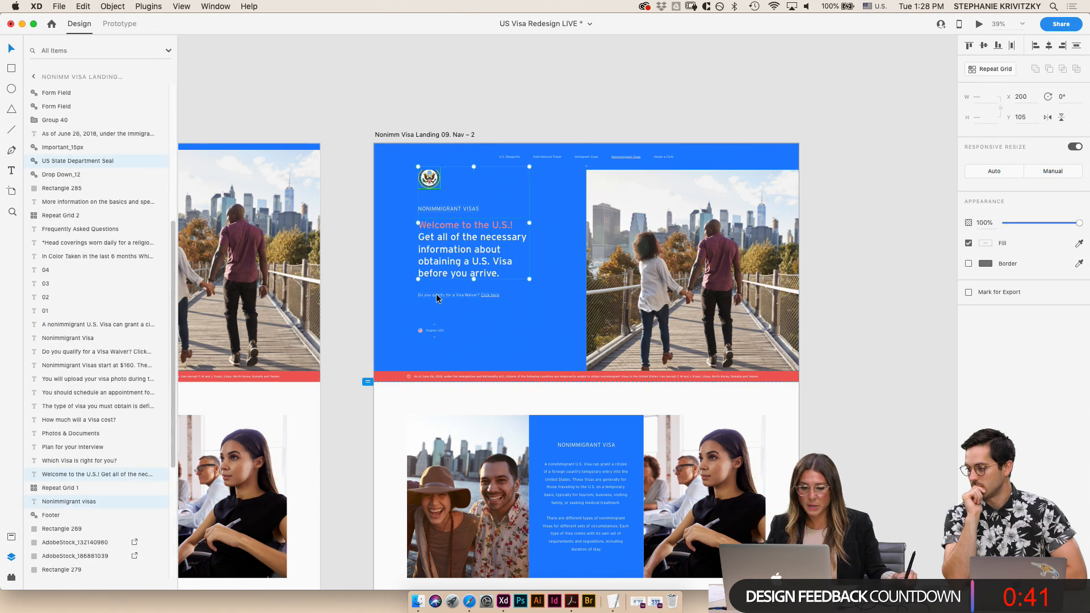
pyautogui.keyDown('shift'); pyautogui.click(429, 331); pyautogui.keyUp('shift')
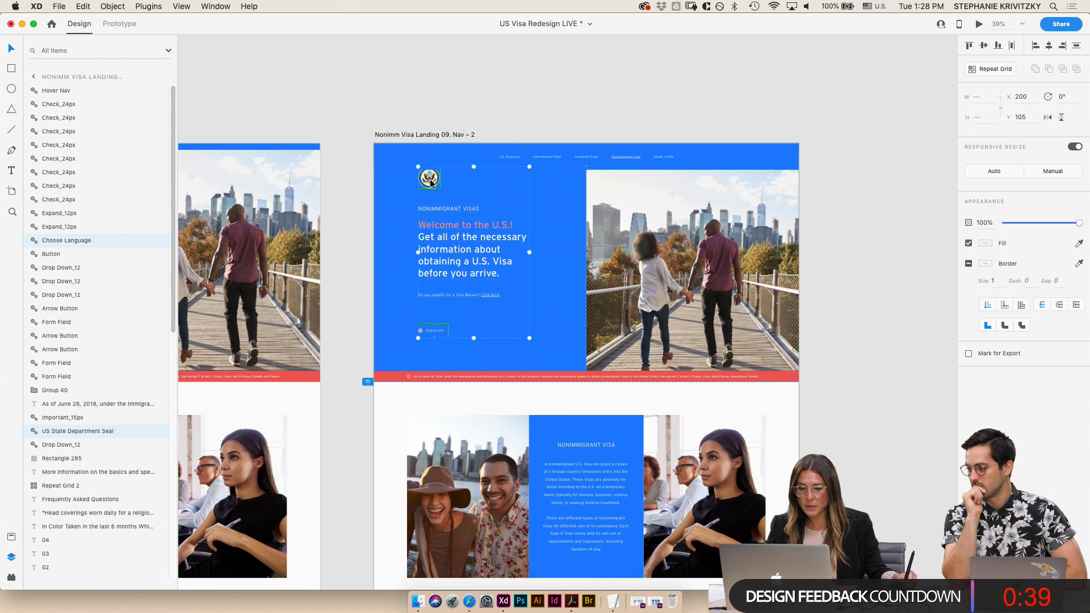
pyautogui.moveTo(434, 184); pyautogui.dragTo(434, 187)
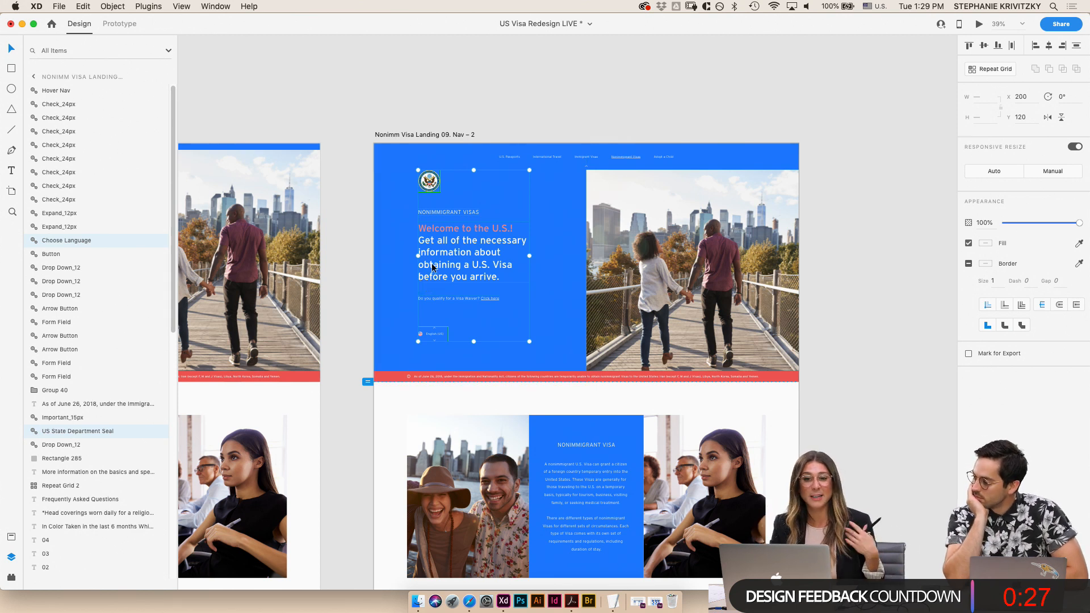
# - Lower the selected seal, hero text and language selector further within the blue panel, to about Y 191
pyautogui.hotkey('shift', 'Down')
pyautogui.hotkey('shift', 'Down')
pyautogui.hotkey('shift', 'Down')
pyautogui.hotkey('shift', 'Down')
pyautogui.hotkey('shift', 'Down')
pyautogui.hotkey('shift', 'Down')
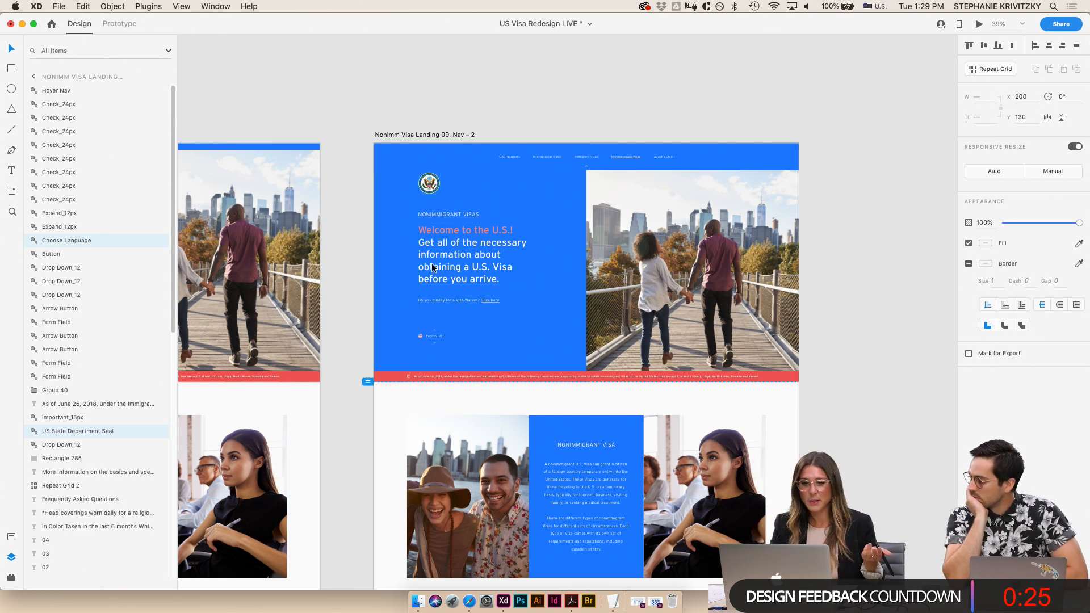
pyautogui.hotkey('shift', 'Down')
pyautogui.press('Down')
pyautogui.press('Down')
pyautogui.press('Down')
pyautogui.press('Down')
pyautogui.press('Down')
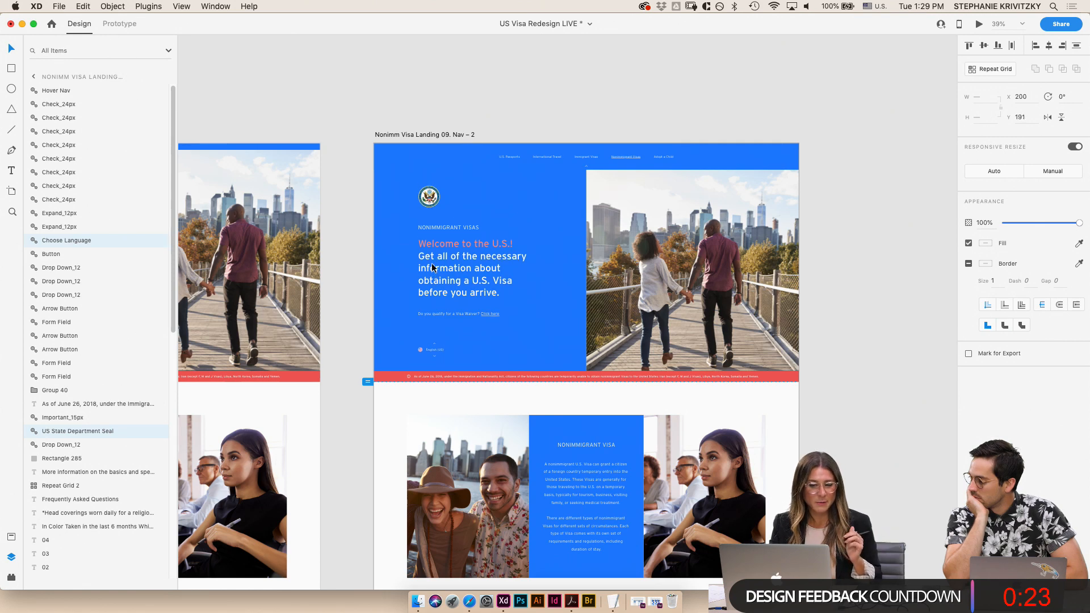
# - Move the language selector up to Y 830, closer to the visa waiver line, and clear the selection
pyautogui.click(433, 352)
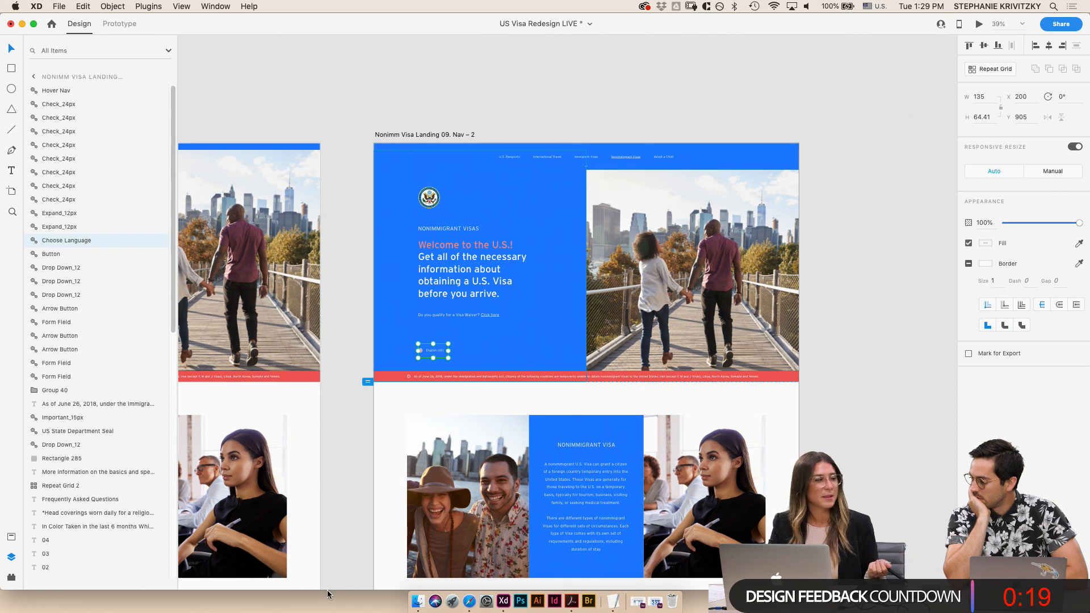
pyautogui.scroll(5, 476, 260)
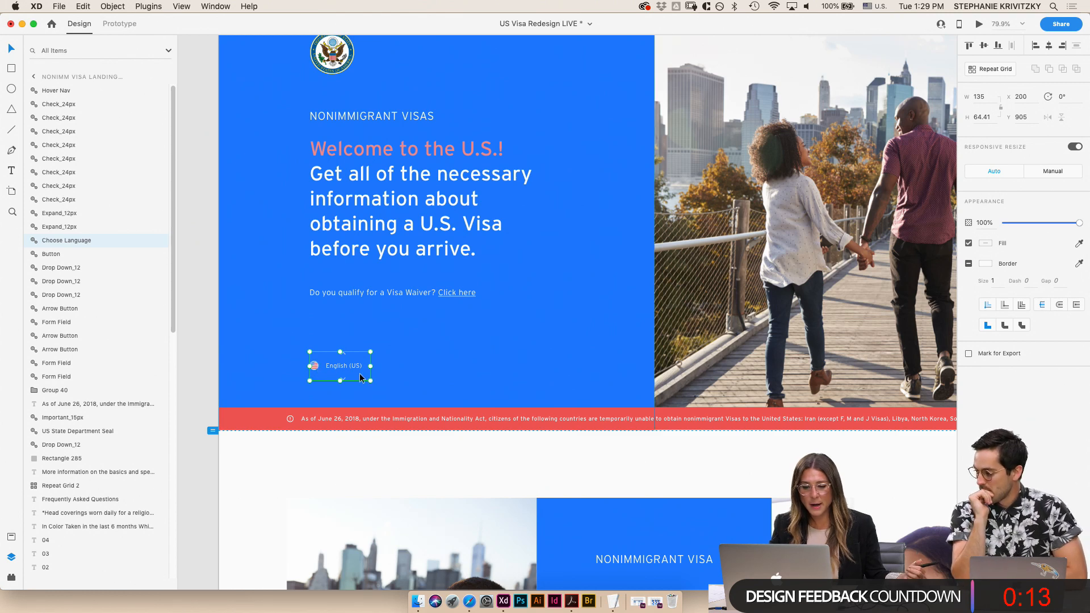
pyautogui.hotkey('shift', 'Up')
pyautogui.hotkey('shift', 'Up')
pyautogui.hotkey('shift', 'Up')
pyautogui.hotkey('shift', 'Up')
pyautogui.hotkey('shift', 'Up')
pyautogui.hotkey('shift', 'Up')
pyautogui.hotkey('shift', 'Up')
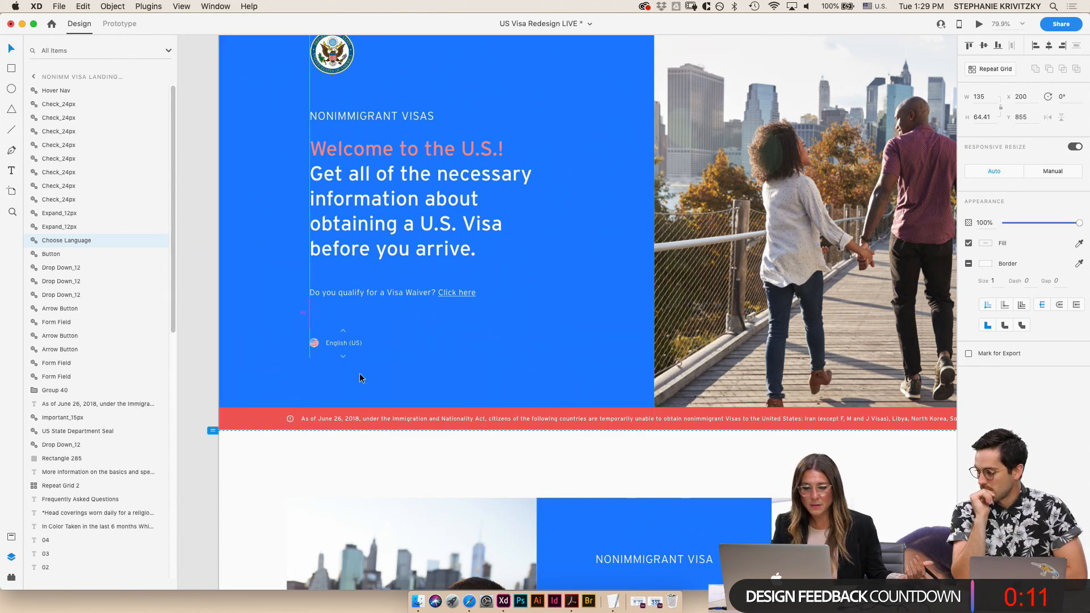
pyautogui.press('Up')
pyautogui.press('Up')
pyautogui.press('Up')
pyautogui.scroll(-5, 335, 278)
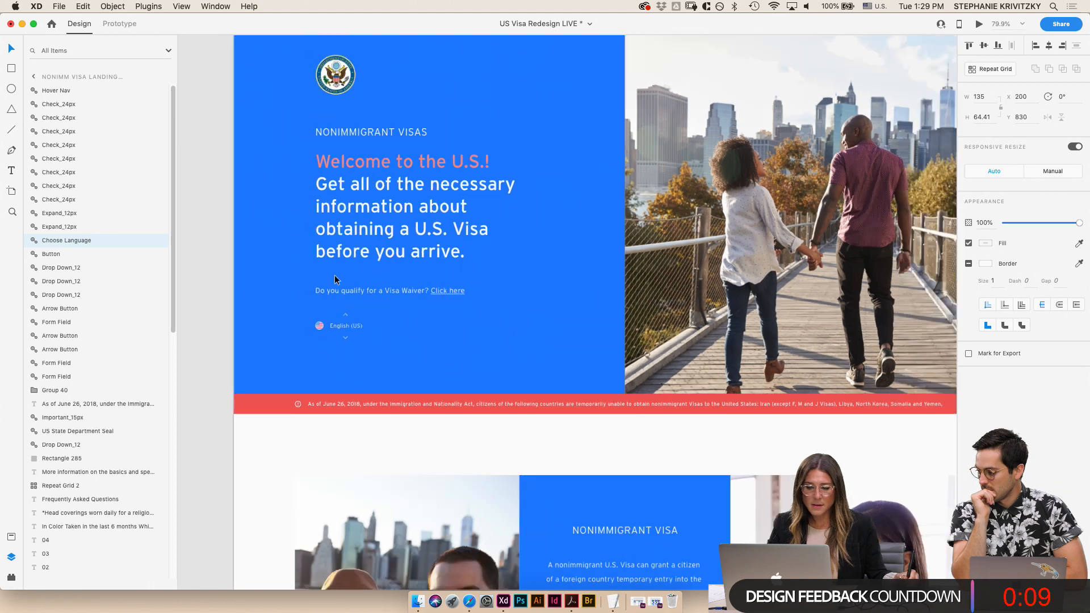
pyautogui.click(237, 260)
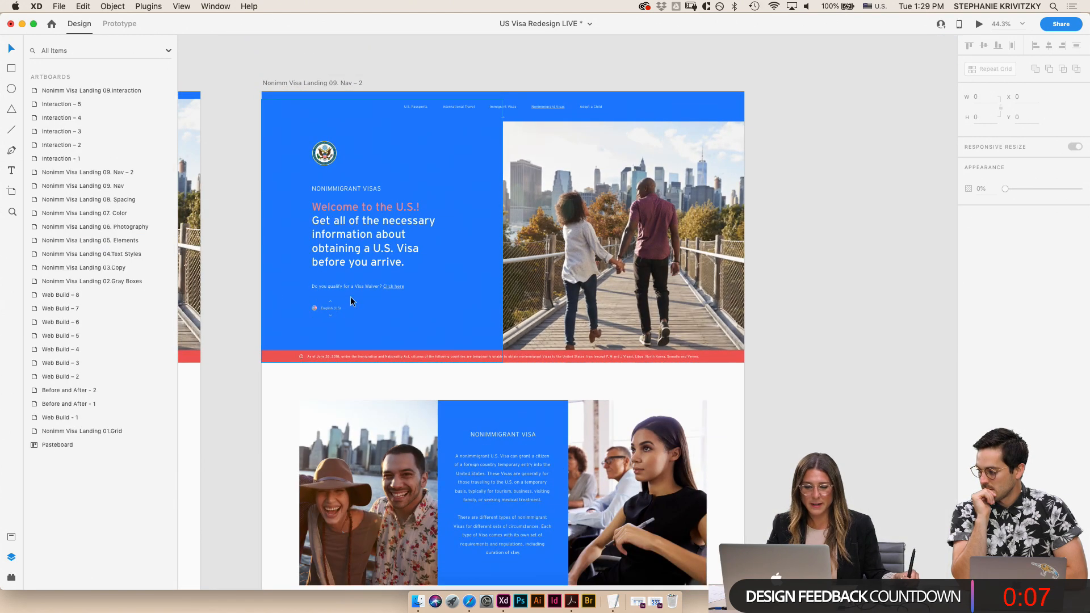
# - Link the drop-down arrow in the Nav artboard's top bar to the Nav – 2 artboard with a tap-triggered Auto-Animate, Snap easing and 1.2 s duration
pyautogui.scroll(-4, 465, 273)
pyautogui.hscroll(-5, 257, 178)
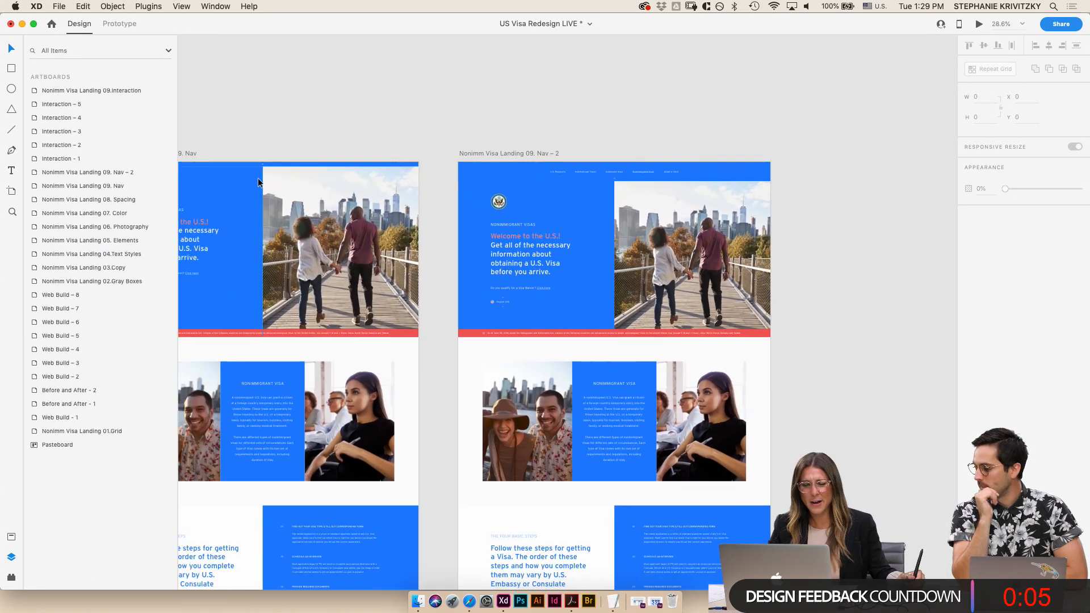
pyautogui.click(260, 165)
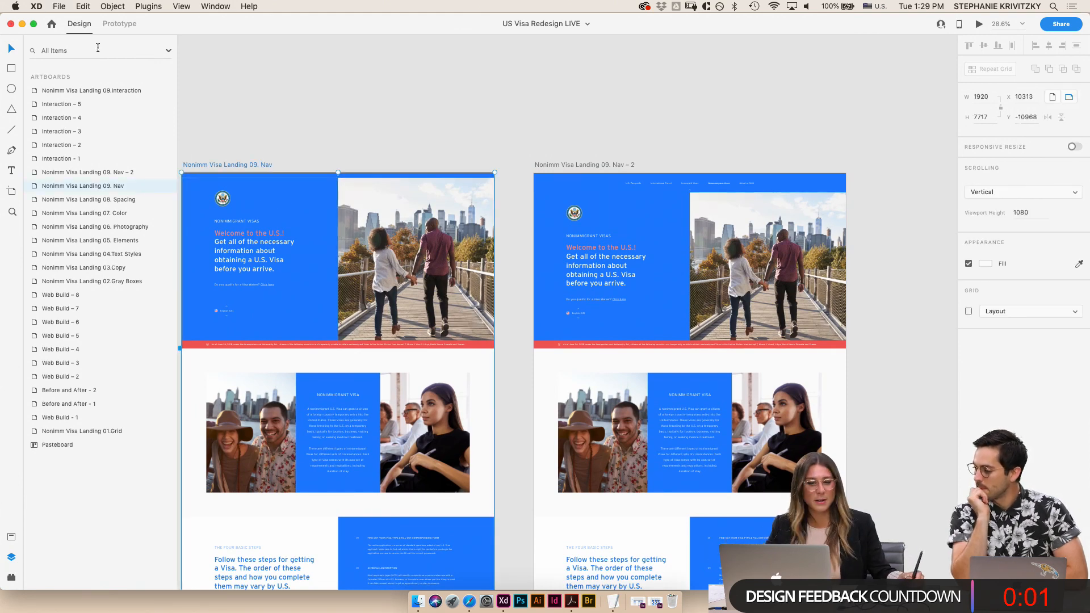
pyautogui.click(116, 24)
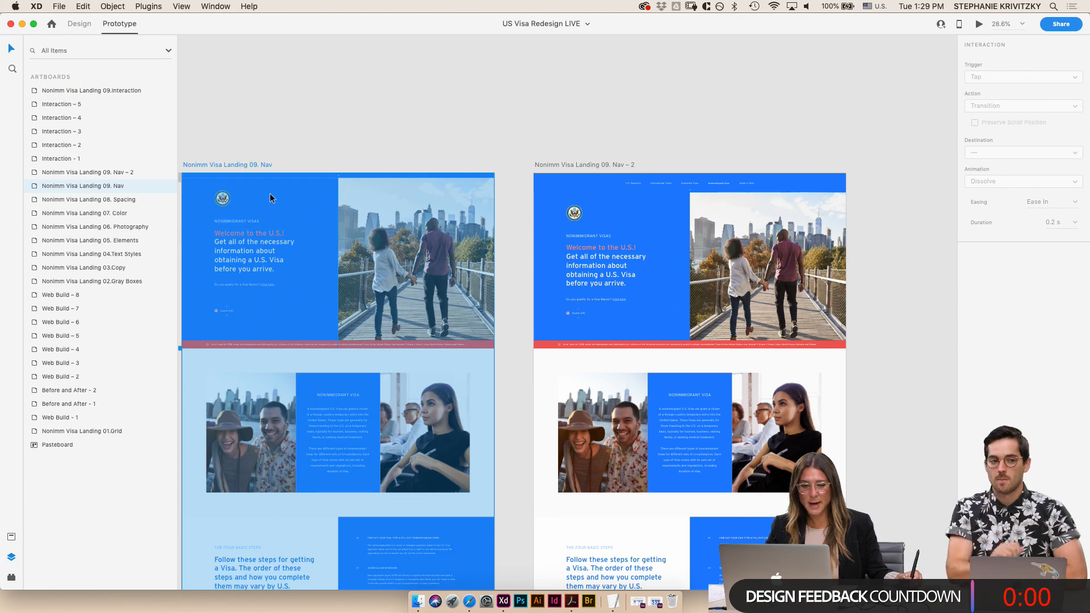
pyautogui.click(334, 177)
pyautogui.scroll(5, 337, 178)
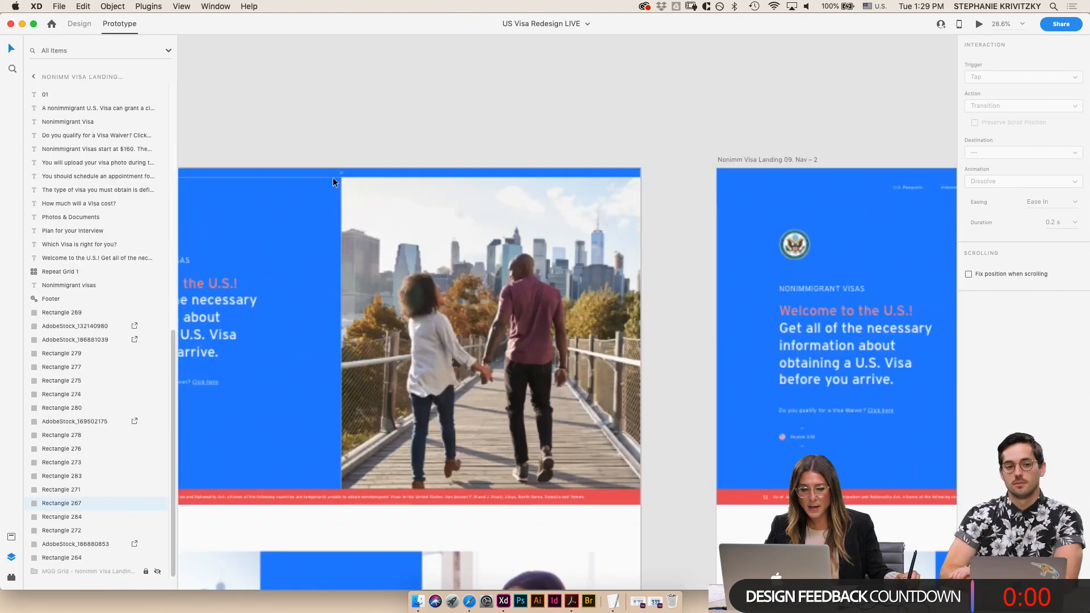
pyautogui.click(345, 172)
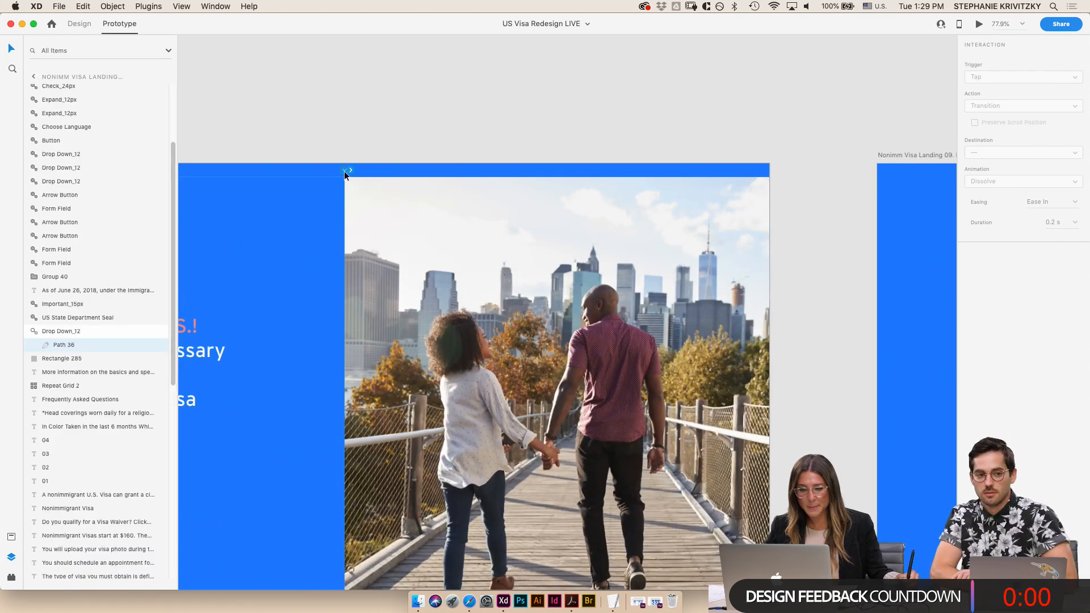
pyautogui.moveTo(349, 169); pyautogui.dragTo(886, 227)
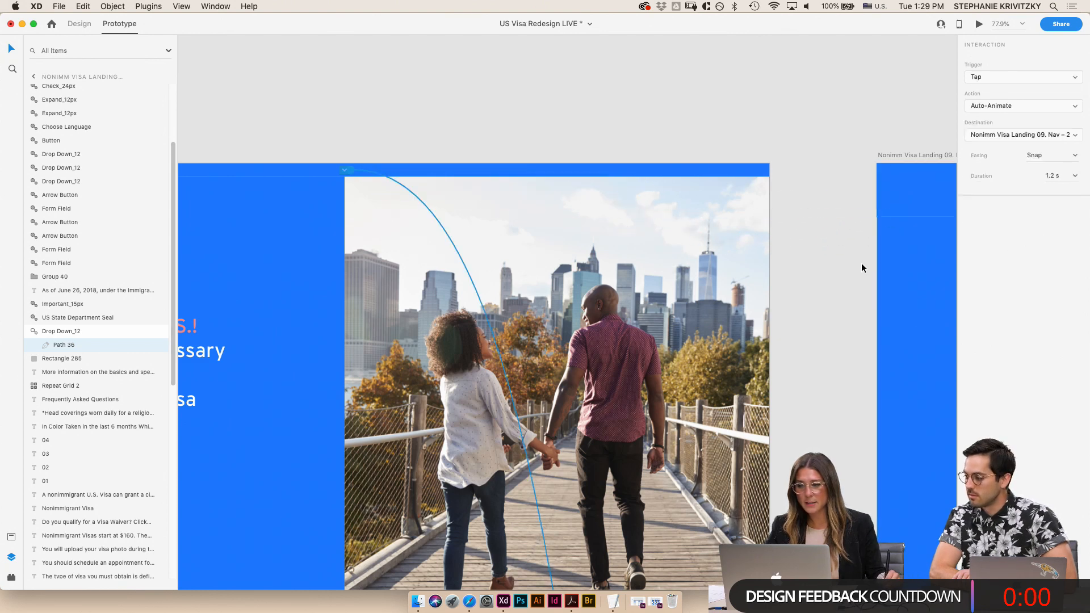
pyautogui.hscroll(3, 863, 295)
pyautogui.hscroll(5, 863, 295)
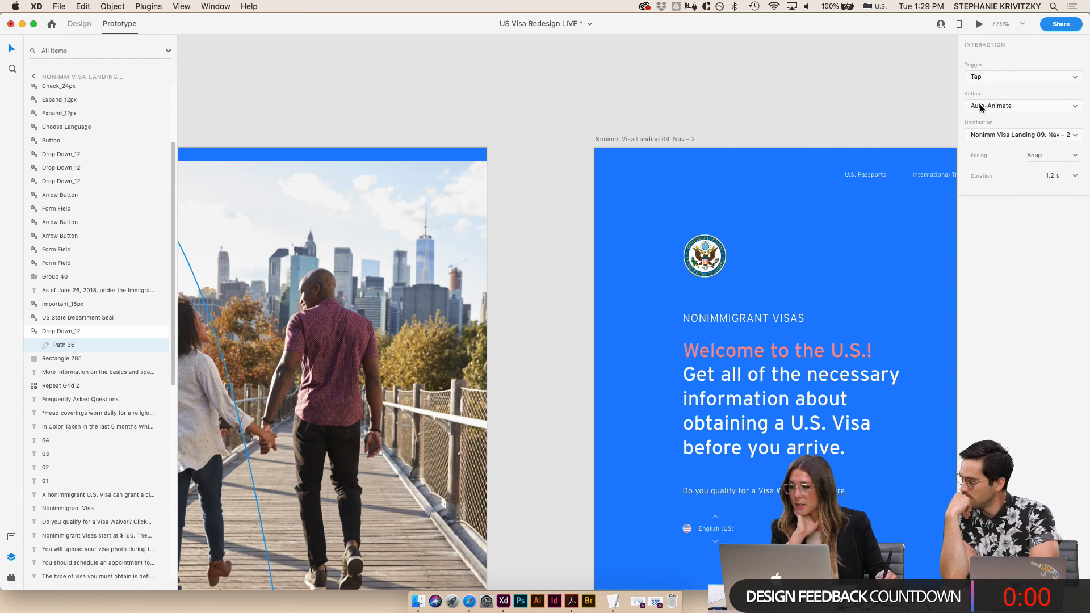
pyautogui.click(1029, 136)
pyautogui.click(1038, 139)
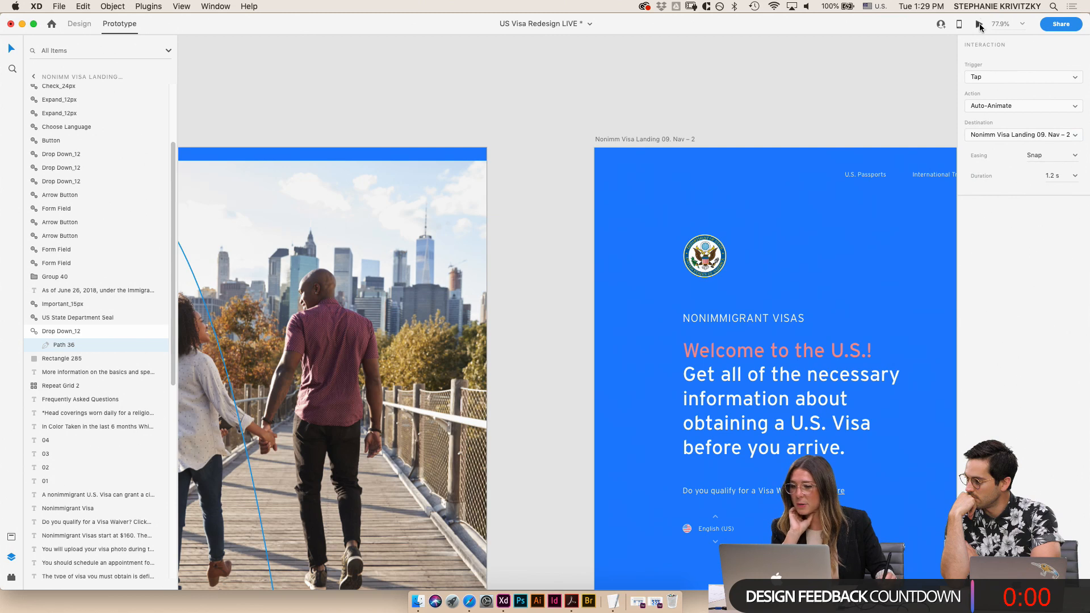
# - Preview the prototype, trigger the arrow to reveal the navigation links, and close the preview
pyautogui.click(979, 24)
pyautogui.click(525, 44)
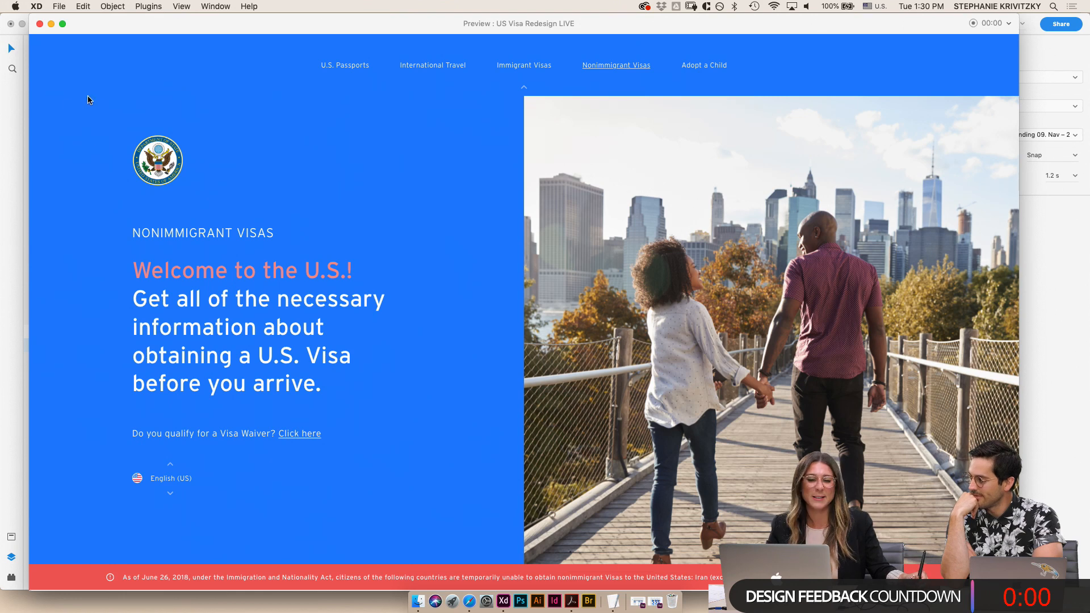
pyautogui.click(39, 24)
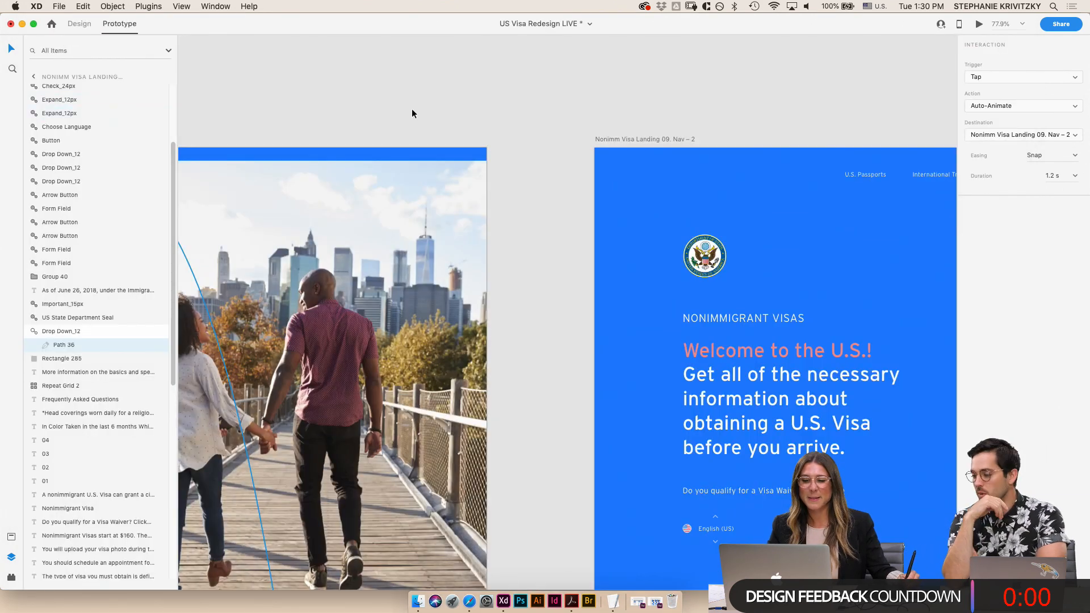
pyautogui.click(370, 137)
pyautogui.click(431, 150)
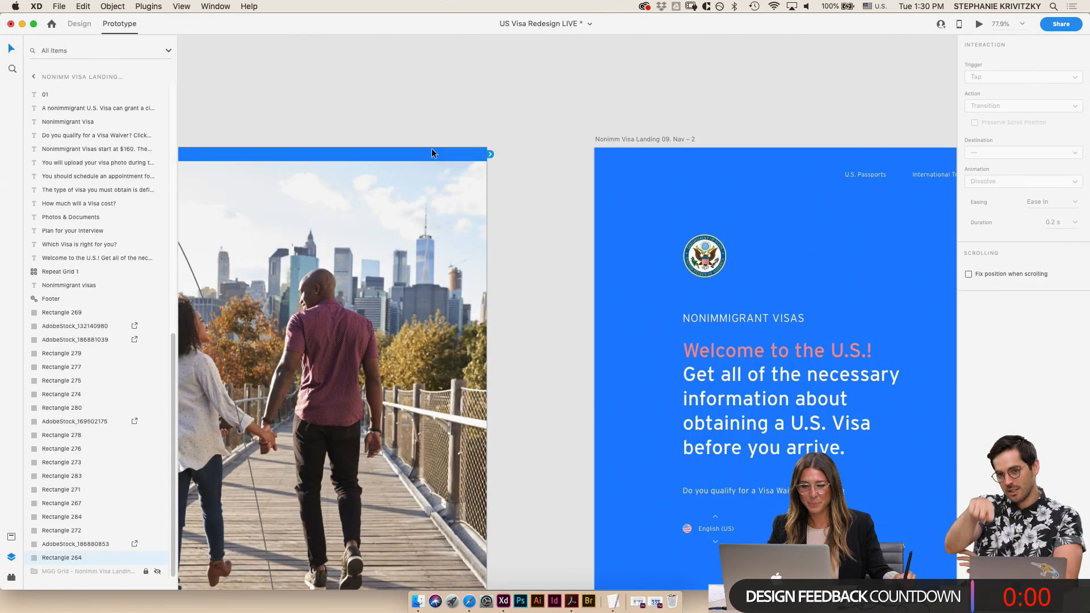
pyautogui.hscroll(-5, 341, 180)
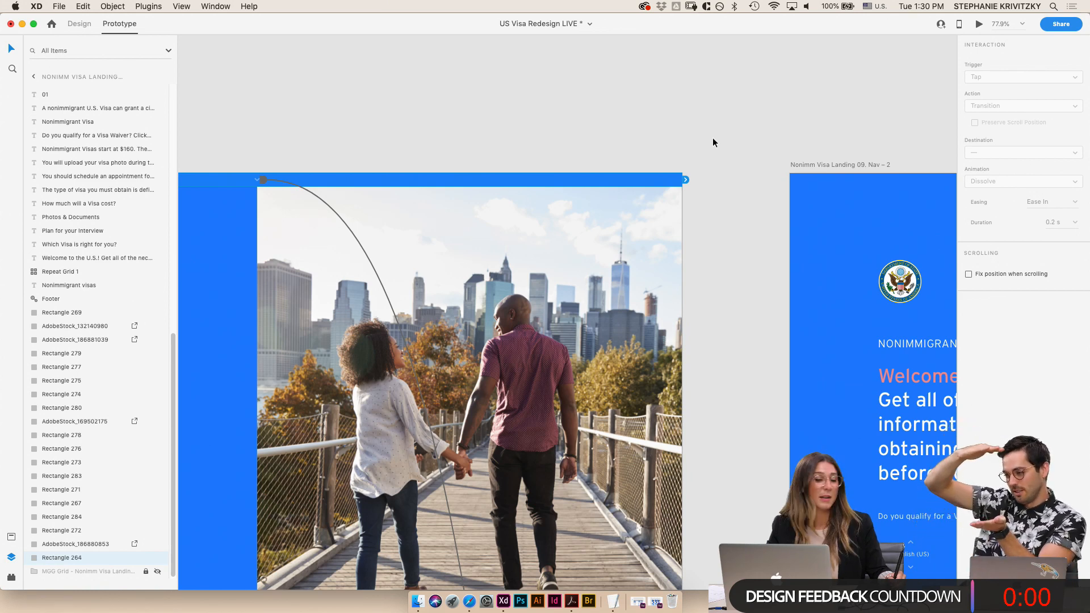
pyautogui.hscroll(6, 892, 171)
pyautogui.hscroll(2, 898, 259)
pyautogui.scroll(1, 897, 259)
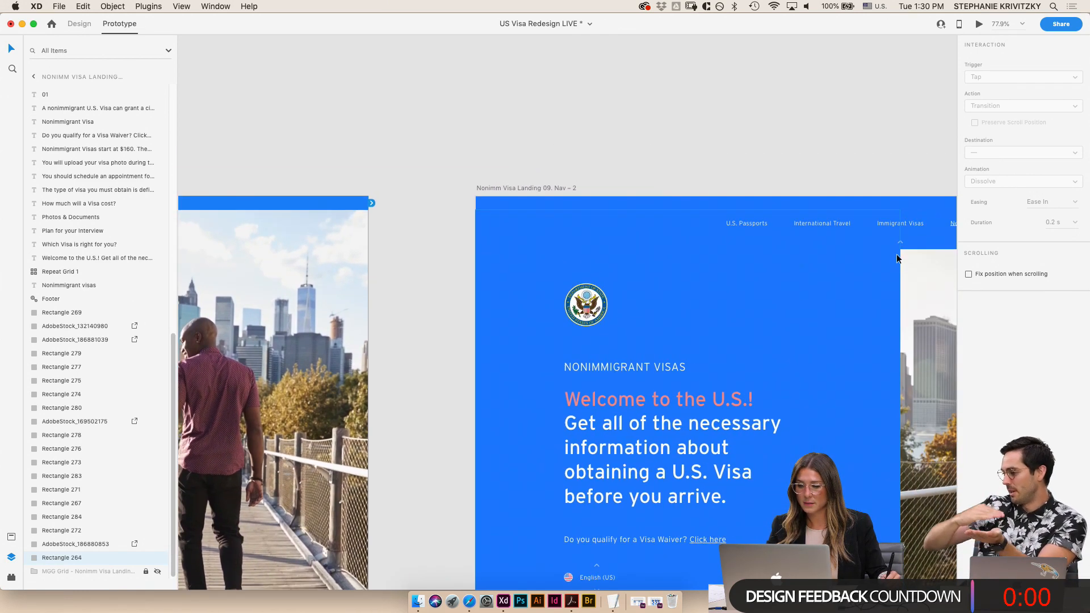
pyautogui.click(704, 112)
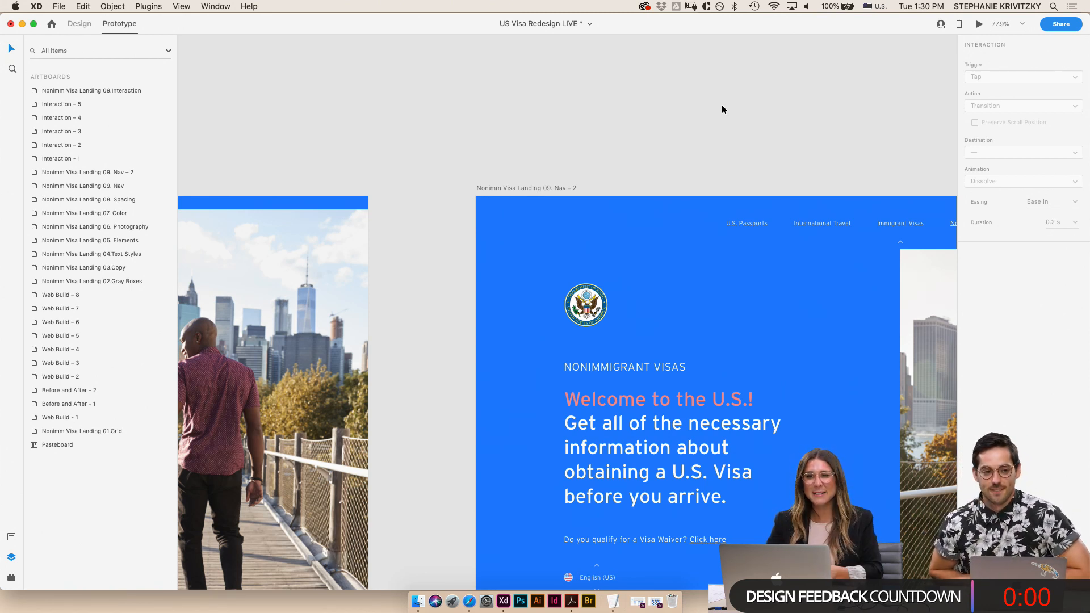
# - Look through the most recent feedback posts in Discord's current-challenge channel
pyautogui.scroll(-10, 722, 109)
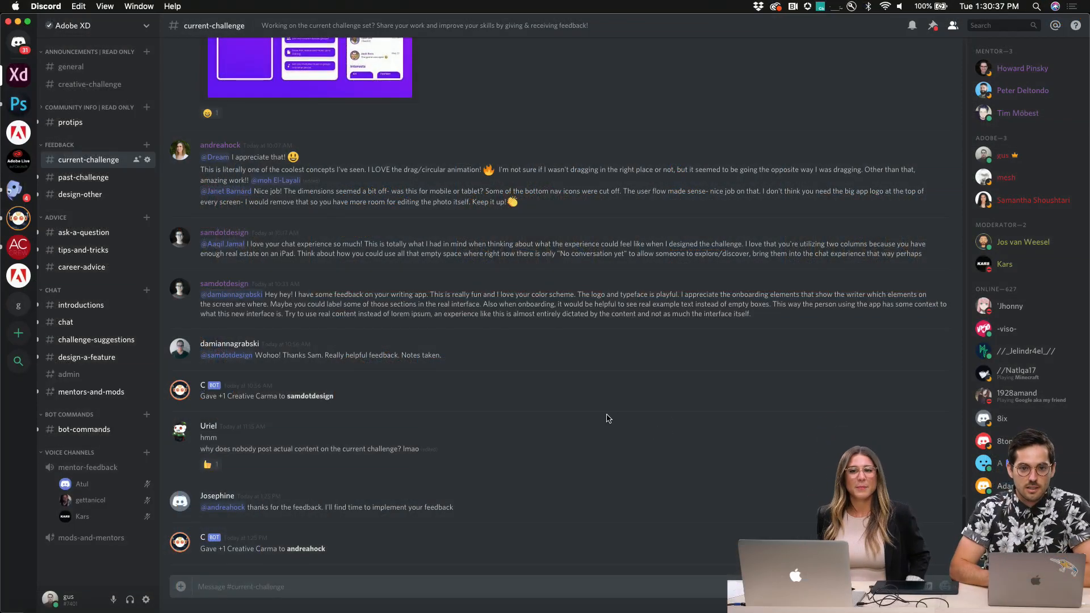
pyautogui.scroll(10, 636, 475)
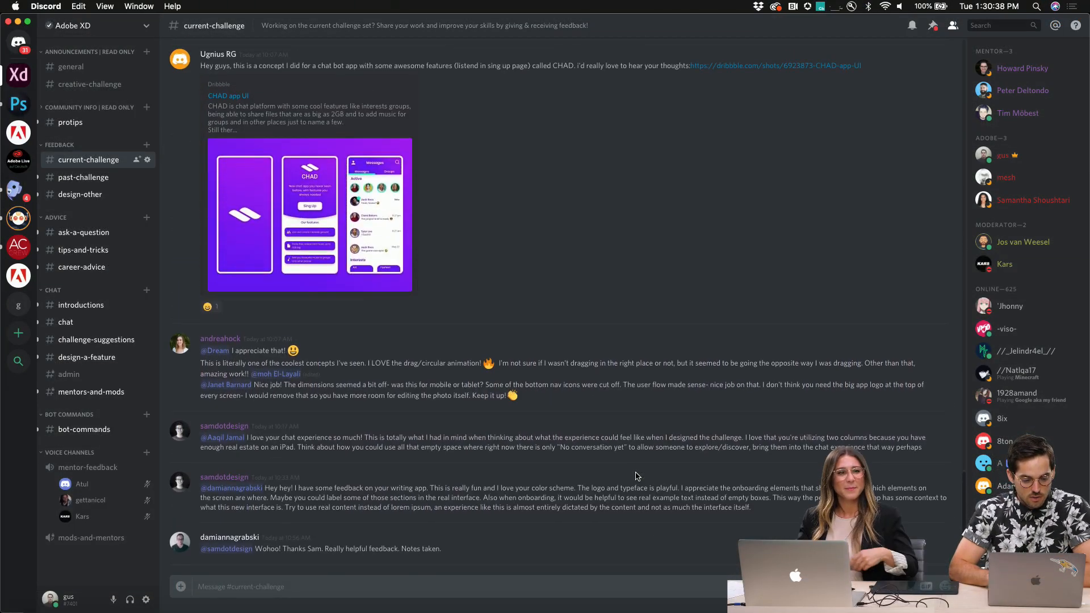
pyautogui.scroll(-10, 636, 476)
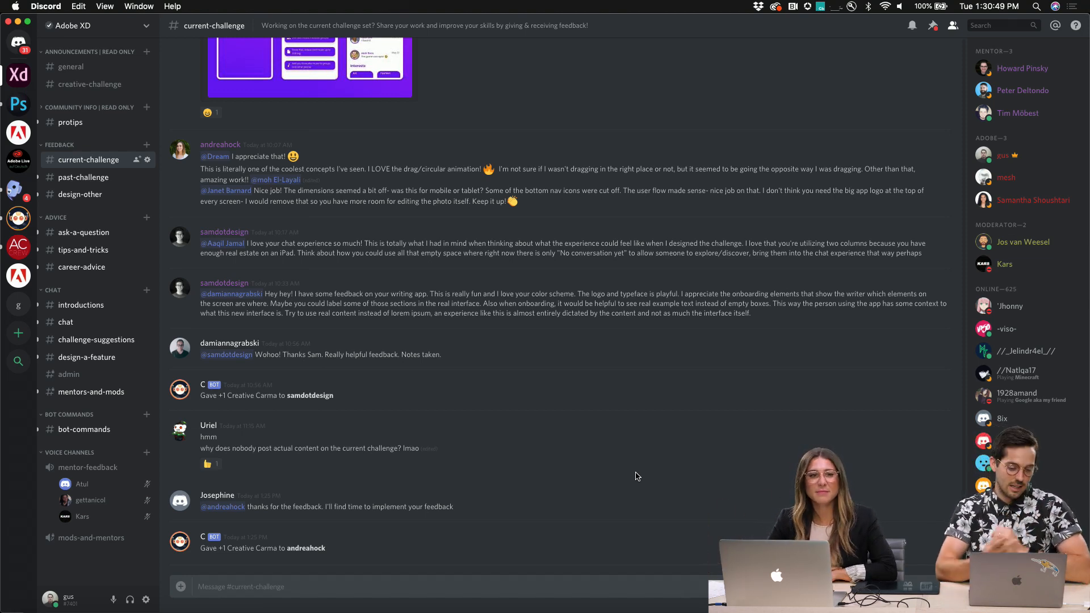
pyautogui.scroll(5, 611, 279)
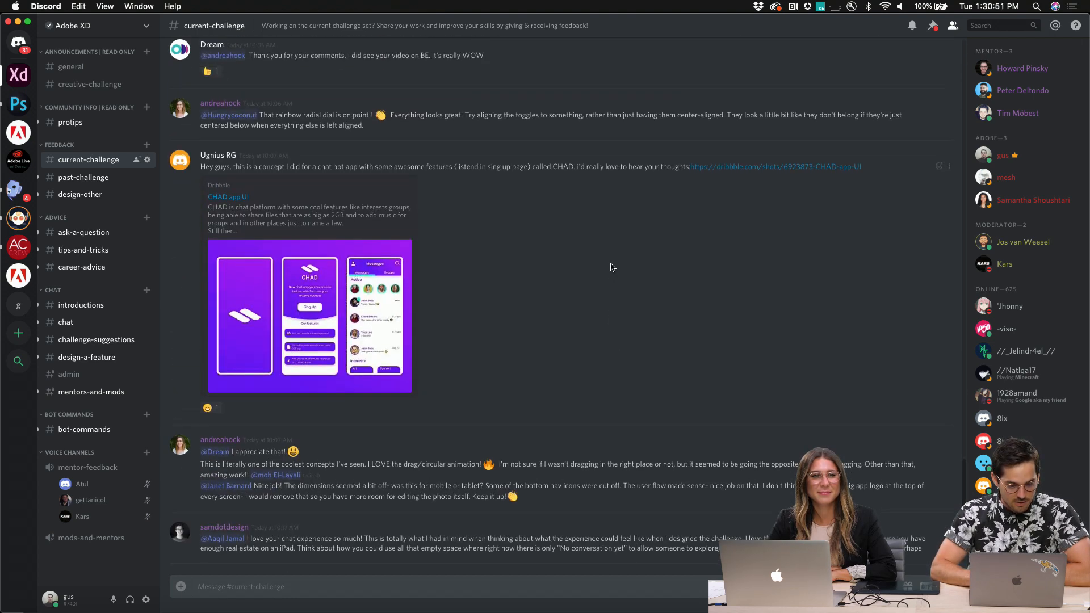
pyautogui.scroll(-6, 608, 268)
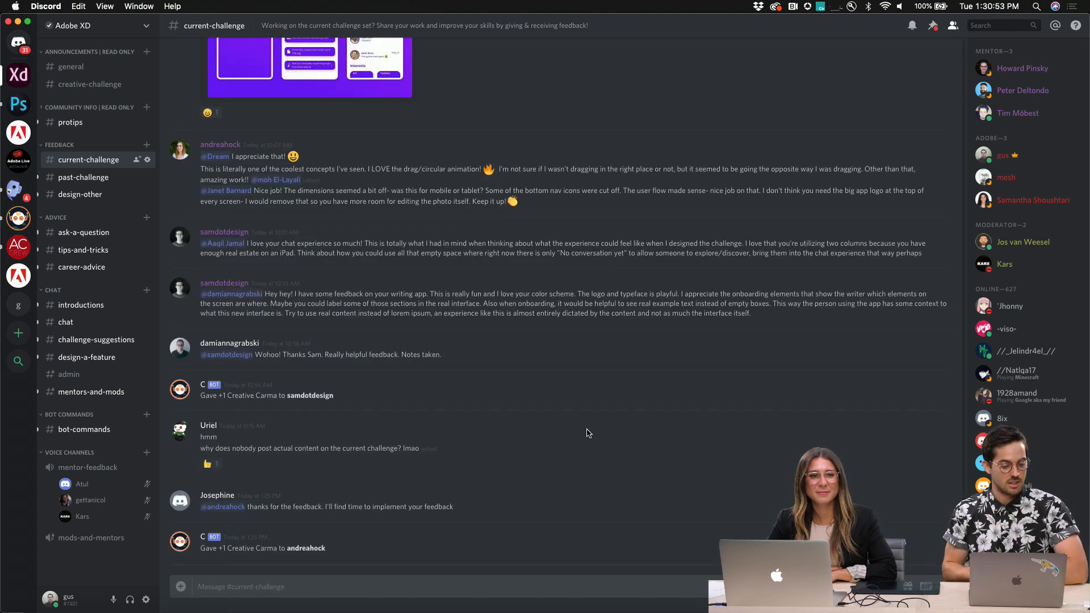
# - Switch to Behance's Daily Creative Challenge page in Chrome and review its address, how it works and the list of daily challenges
pyautogui.hotkey('ctrl', 'Up')
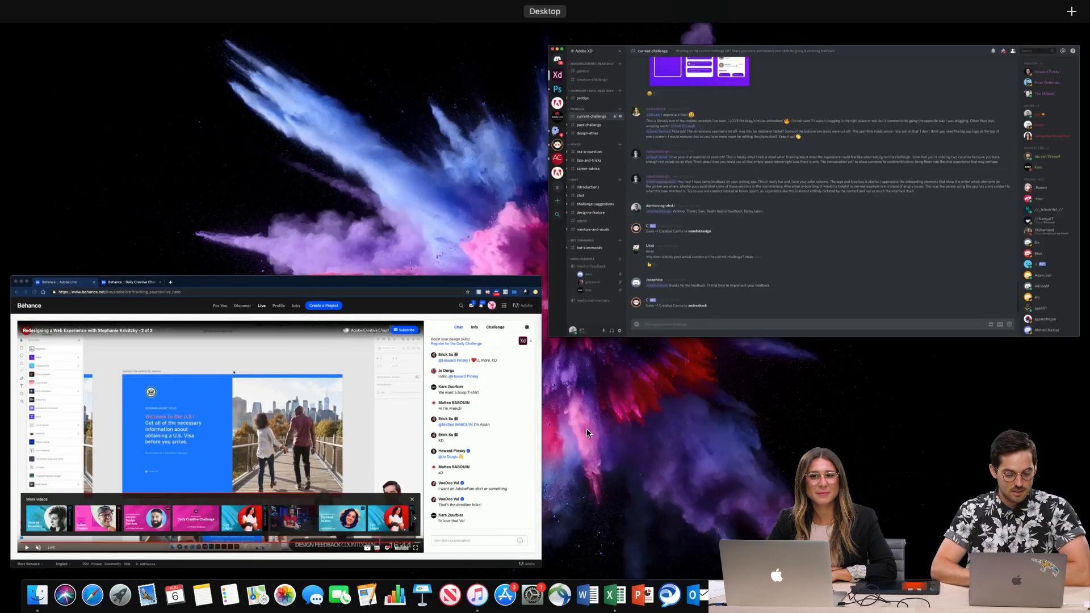
pyautogui.click(286, 394)
pyautogui.click(246, 29)
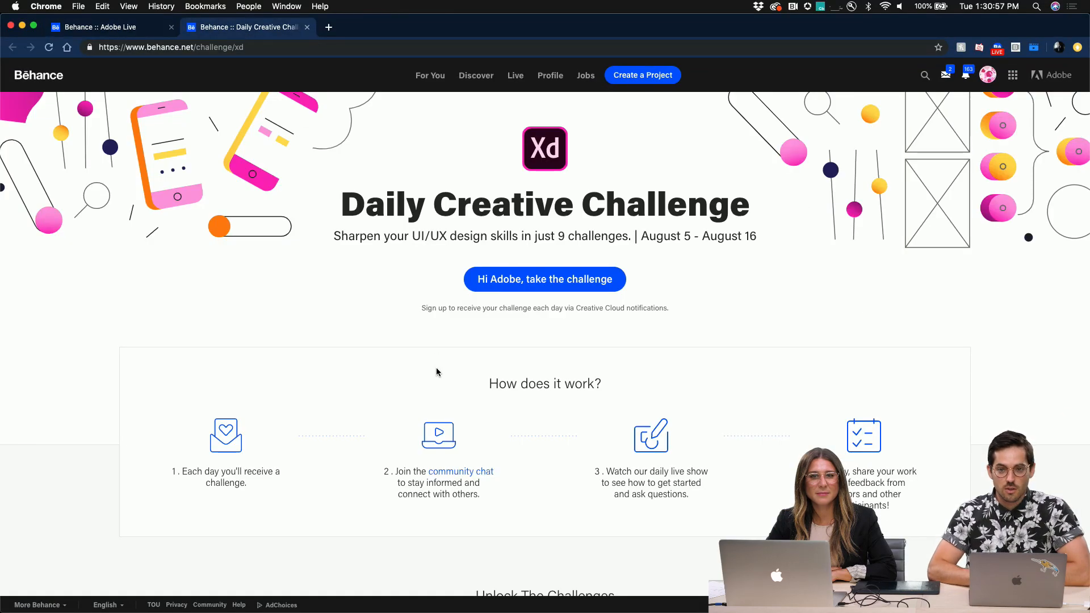
pyautogui.scroll(-1, 572, 425)
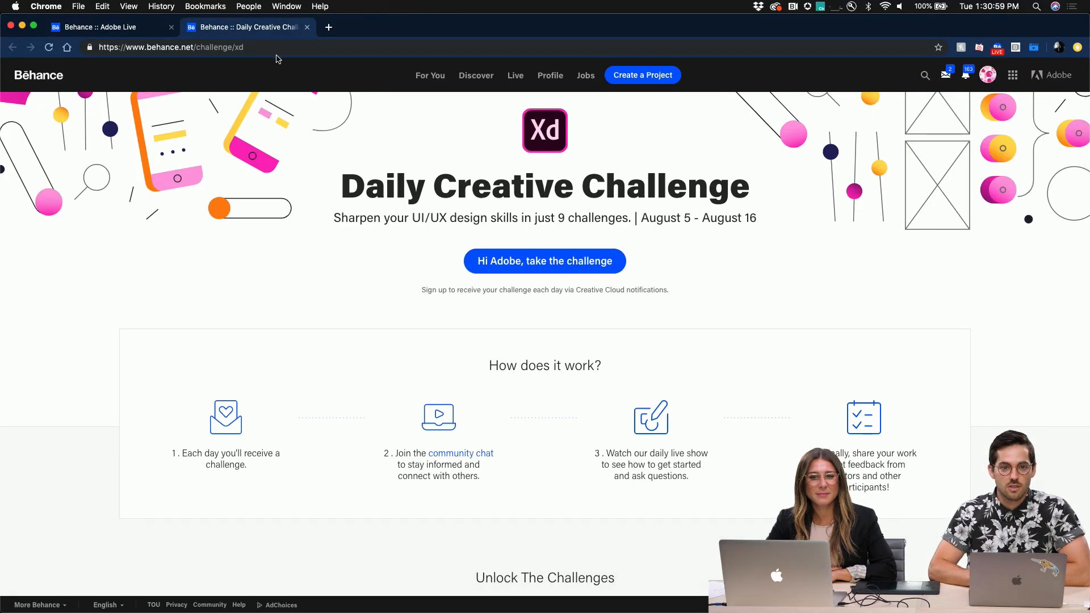
pyautogui.click(272, 50)
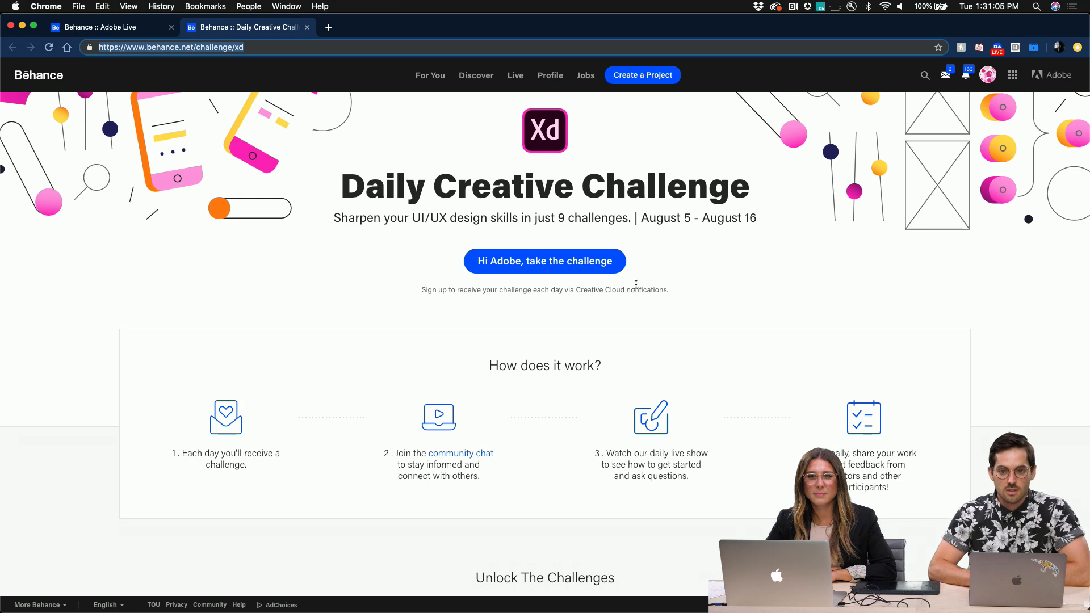
pyautogui.scroll(-7, 485, 390)
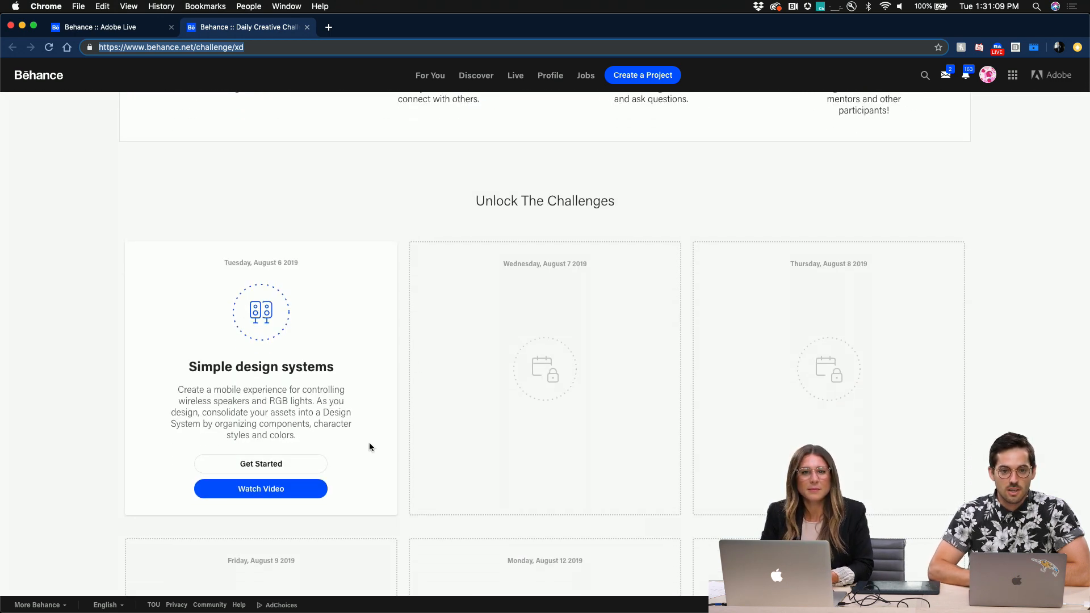
pyautogui.scroll(-1, 378, 454)
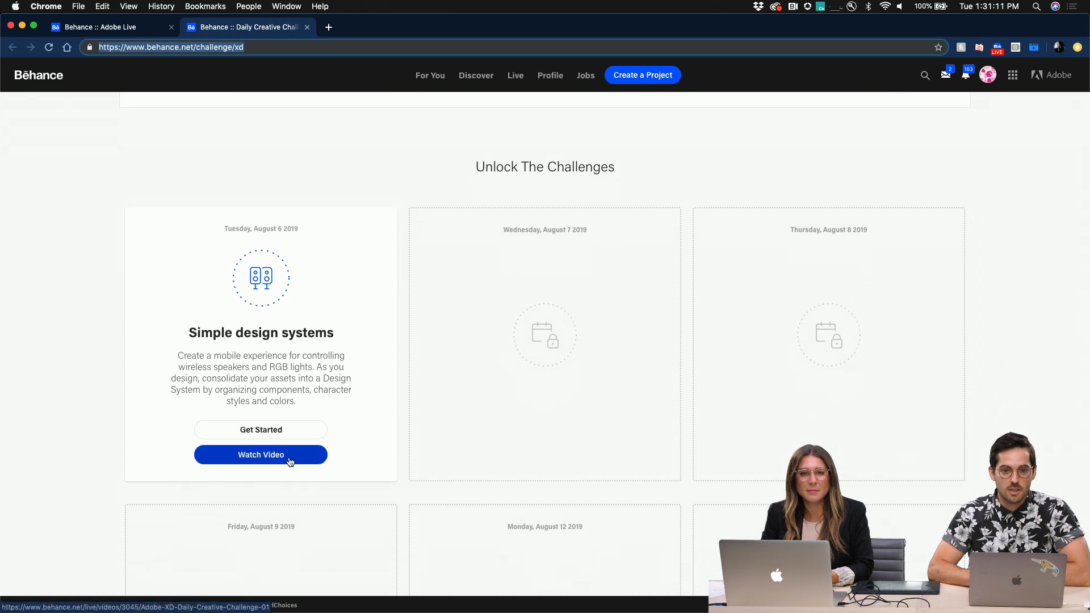
pyautogui.scroll(-2, 355, 428)
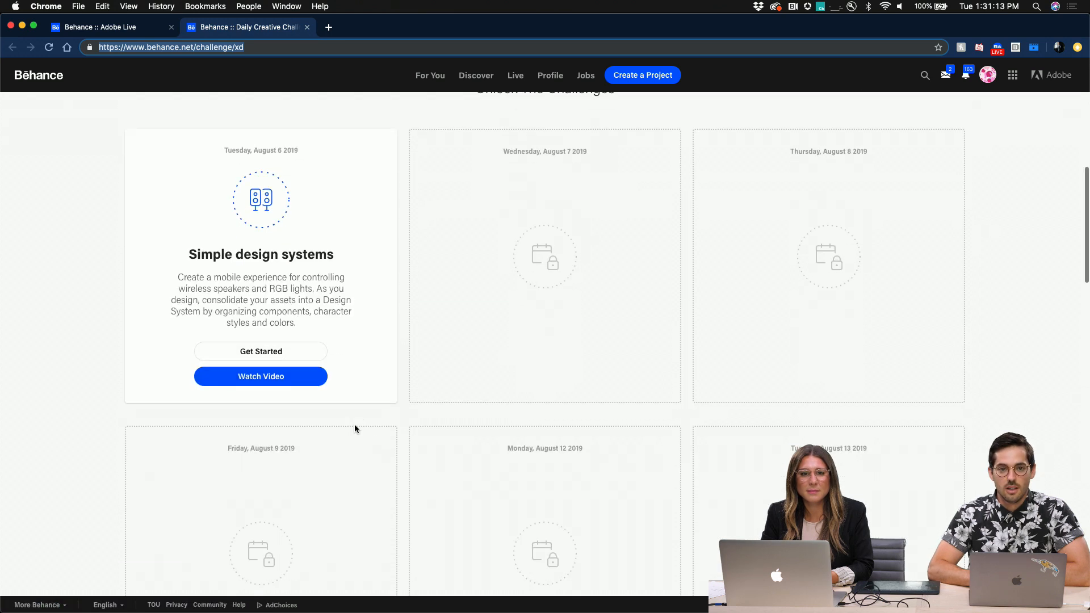
pyautogui.scroll(3, 355, 429)
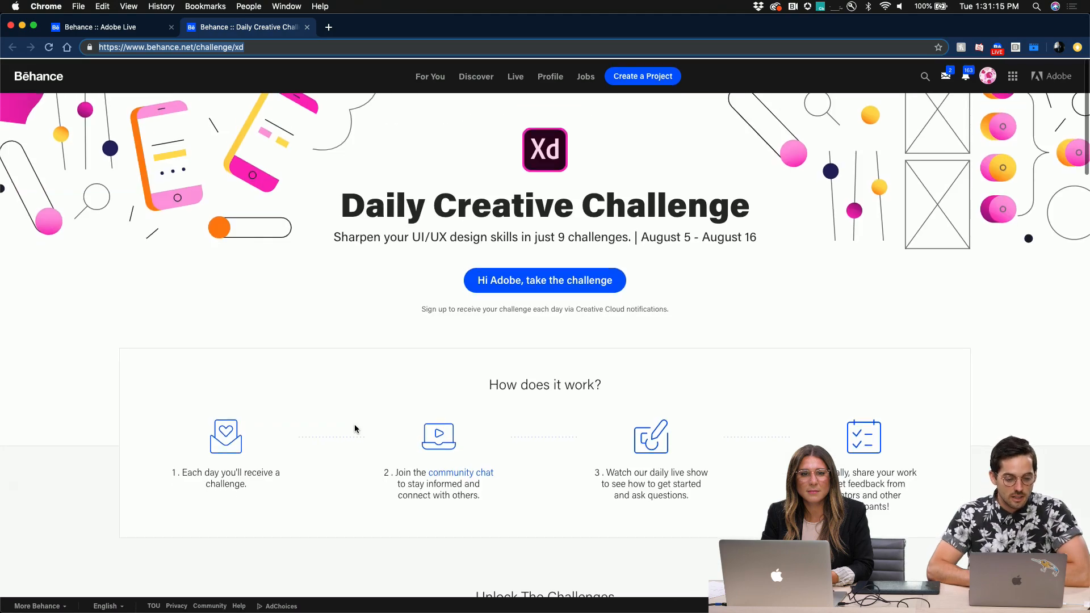
# - Return to Discord, find the earlier Automotive navigation screen post in the current-challenge channel, and open its Behance project link
pyautogui.hotkey('ctrl', 'Up')
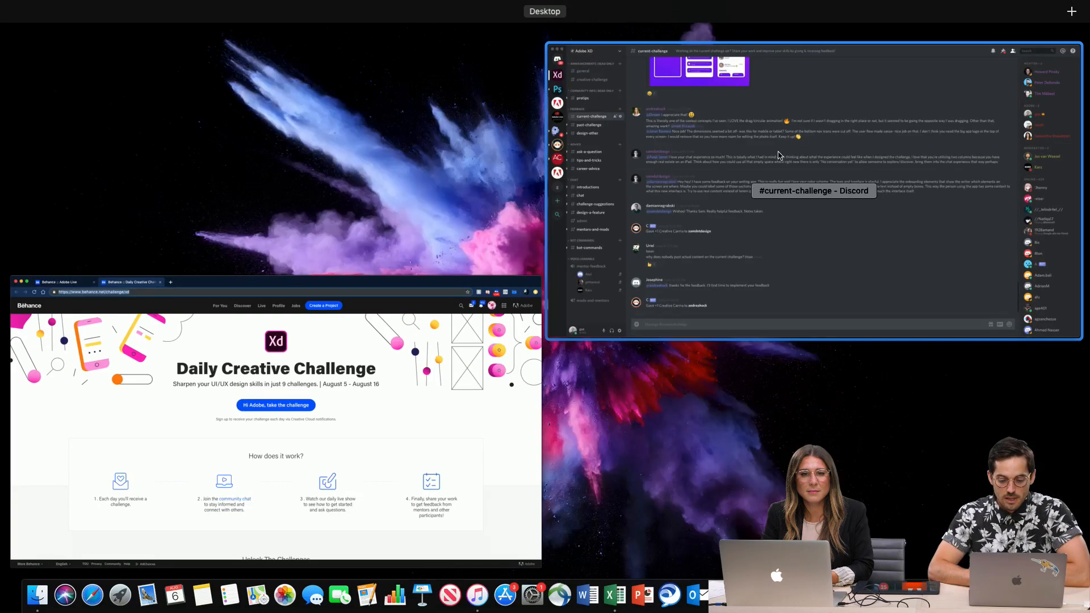
pyautogui.click(788, 152)
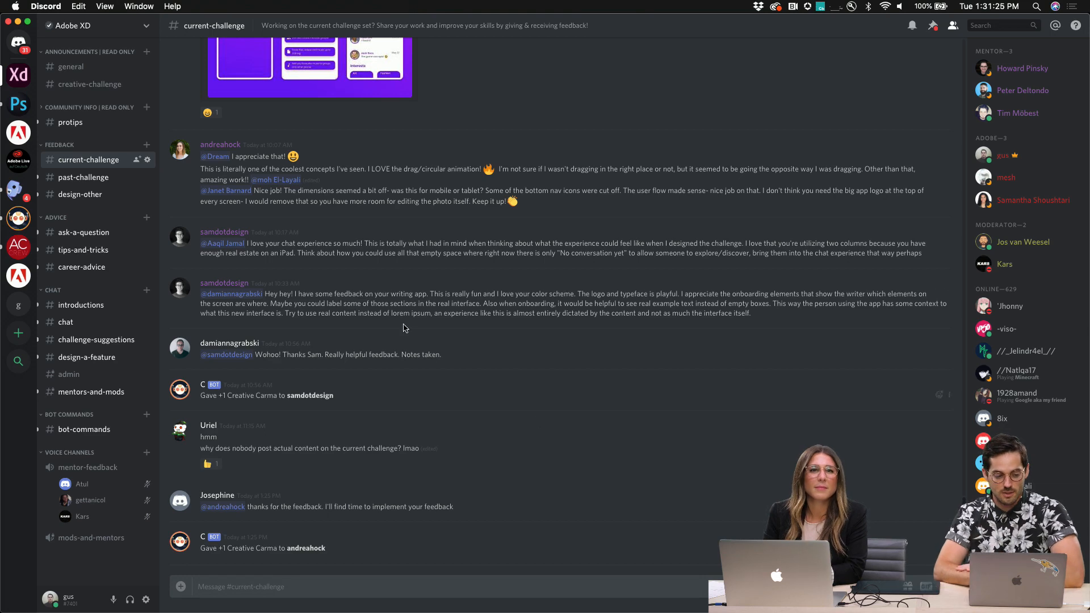
pyautogui.scroll(10, 405, 355)
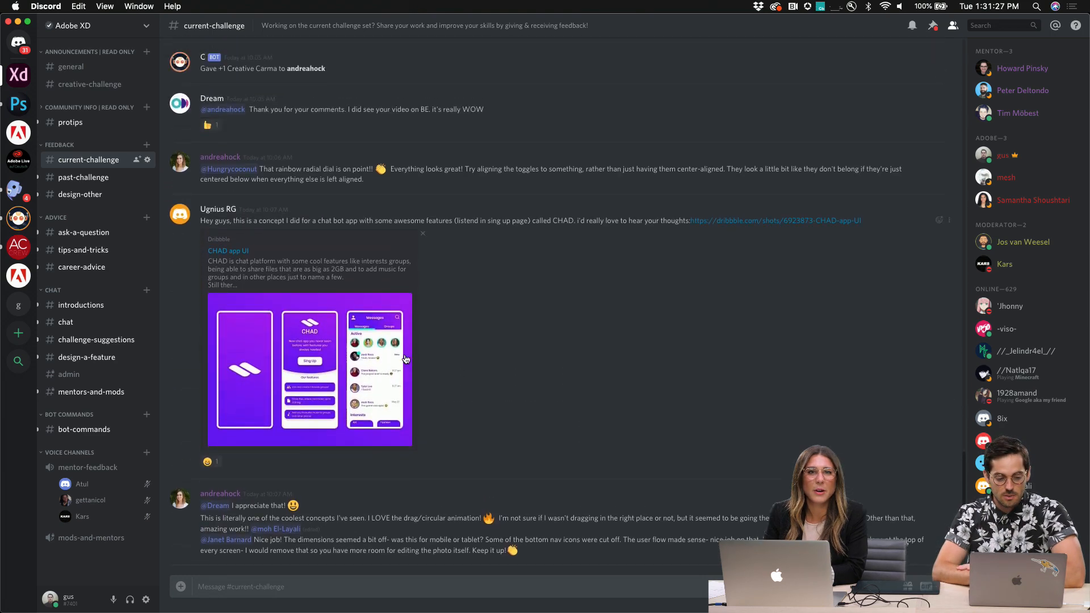
pyautogui.scroll(10, 405, 357)
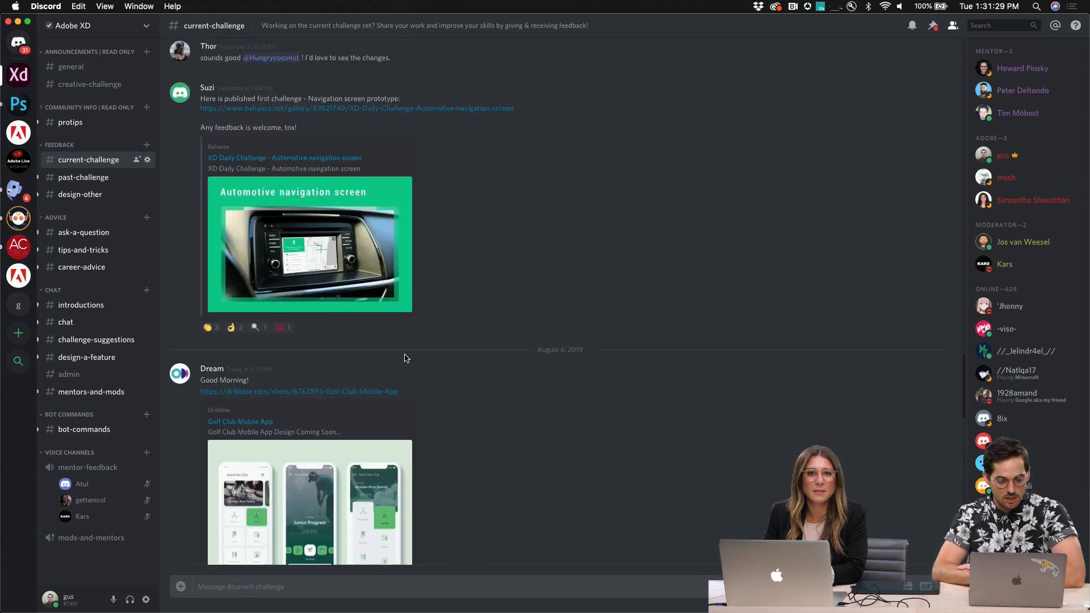
pyautogui.click(435, 109)
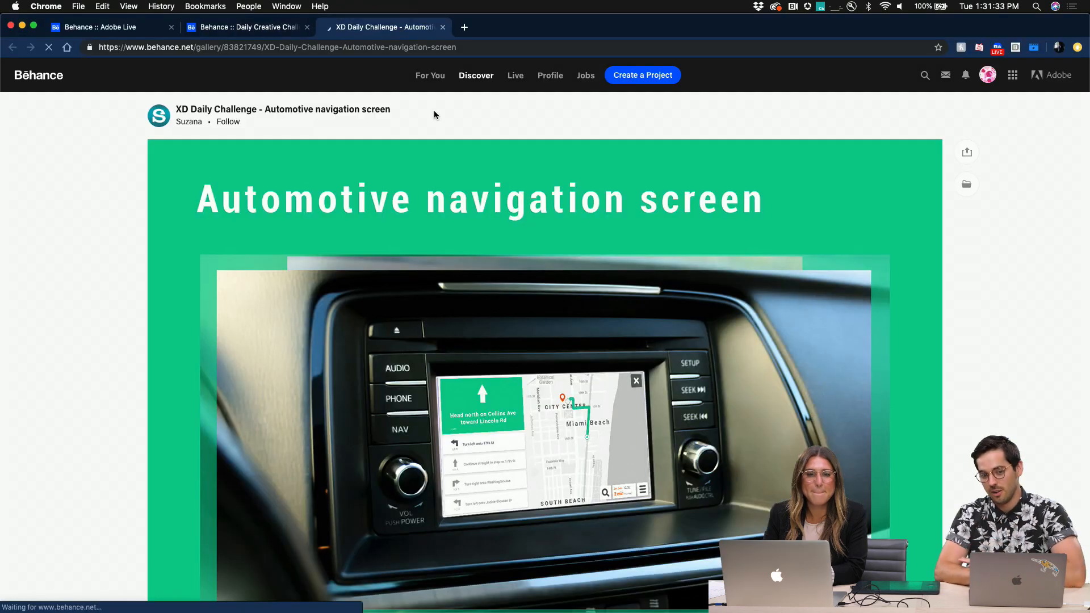
# - Look over the Automotive navigation screen project's mockup image and prototype video
pyautogui.scroll(-1, 414, 387)
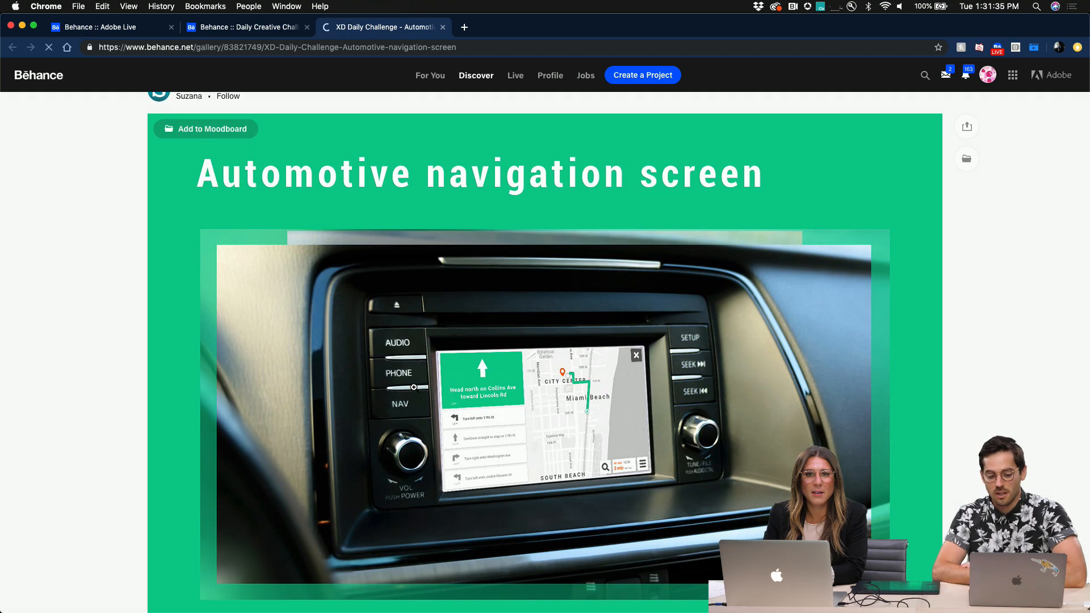
pyautogui.scroll(-15, 414, 388)
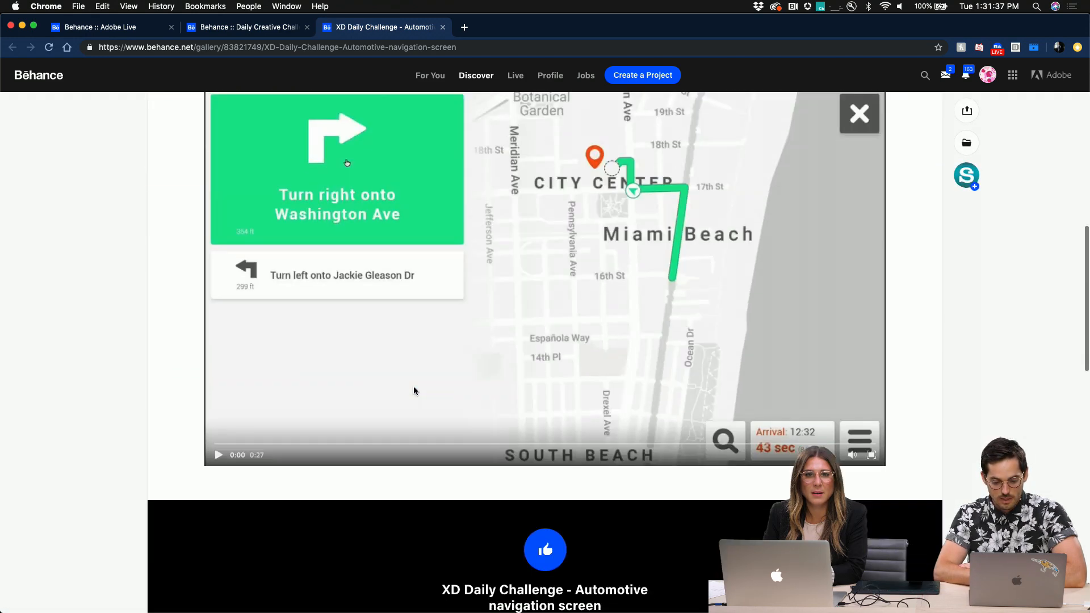
pyautogui.scroll(7, 413, 391)
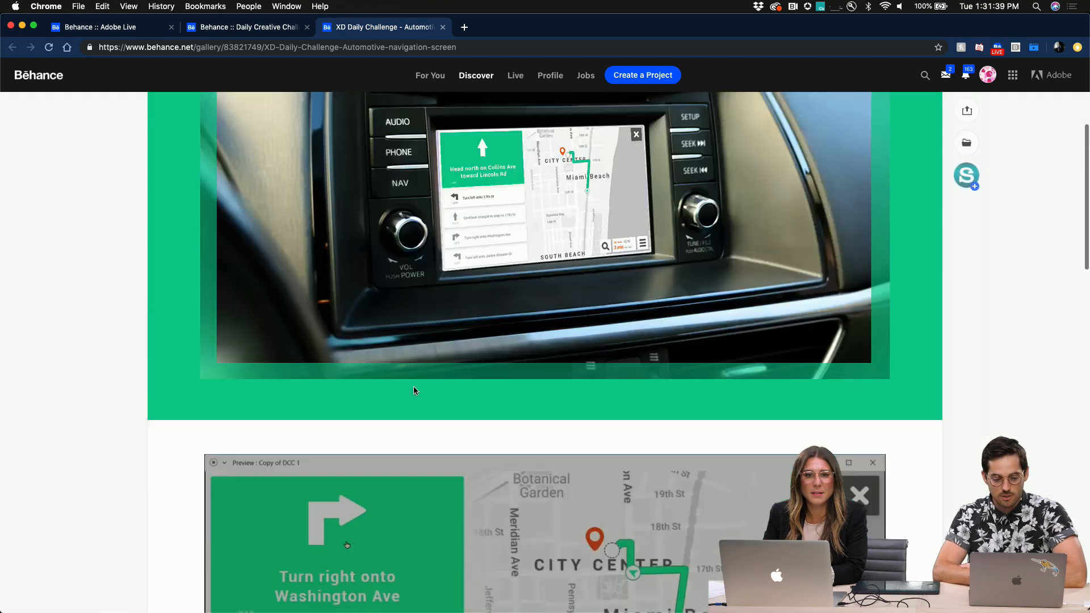
# - Play the prototype video in the Automotive navigation screen project
pyautogui.scroll(-4, 413, 391)
pyautogui.click(672, 430)
pyautogui.scroll(-1, 672, 430)
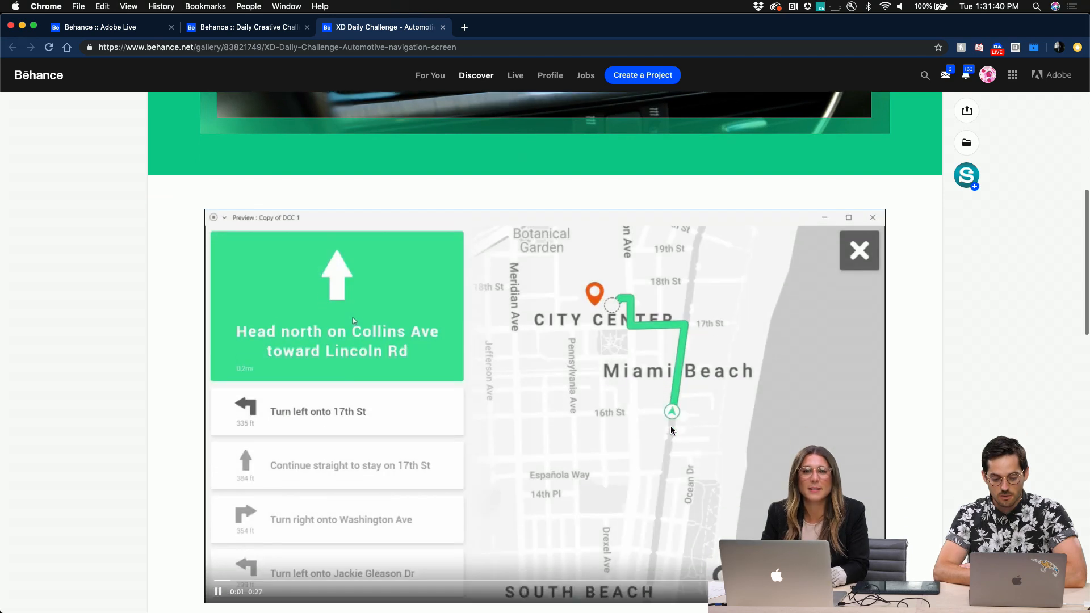
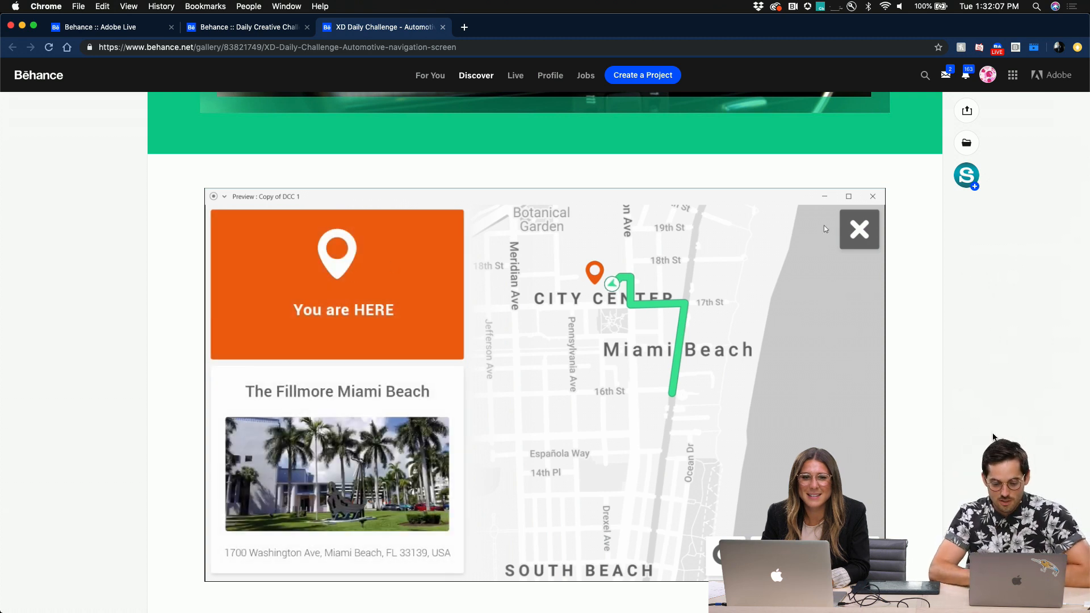
# - Compare the car dashboard mockup with the closing destination screen of the prototype video
pyautogui.scroll(10, 925, 387)
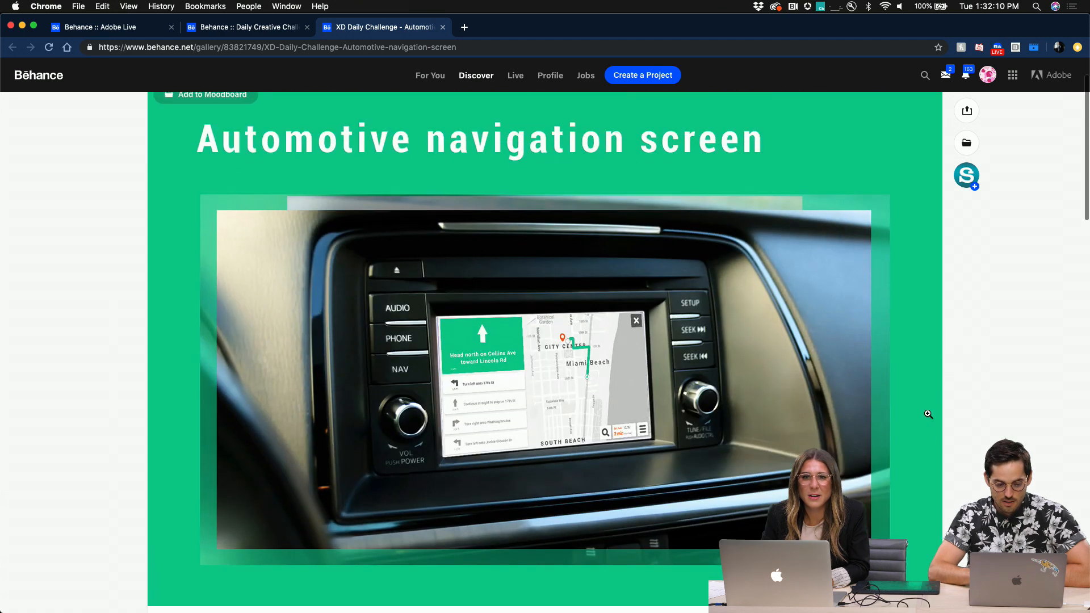
pyautogui.scroll(-8, 928, 414)
pyautogui.scroll(-2, 929, 414)
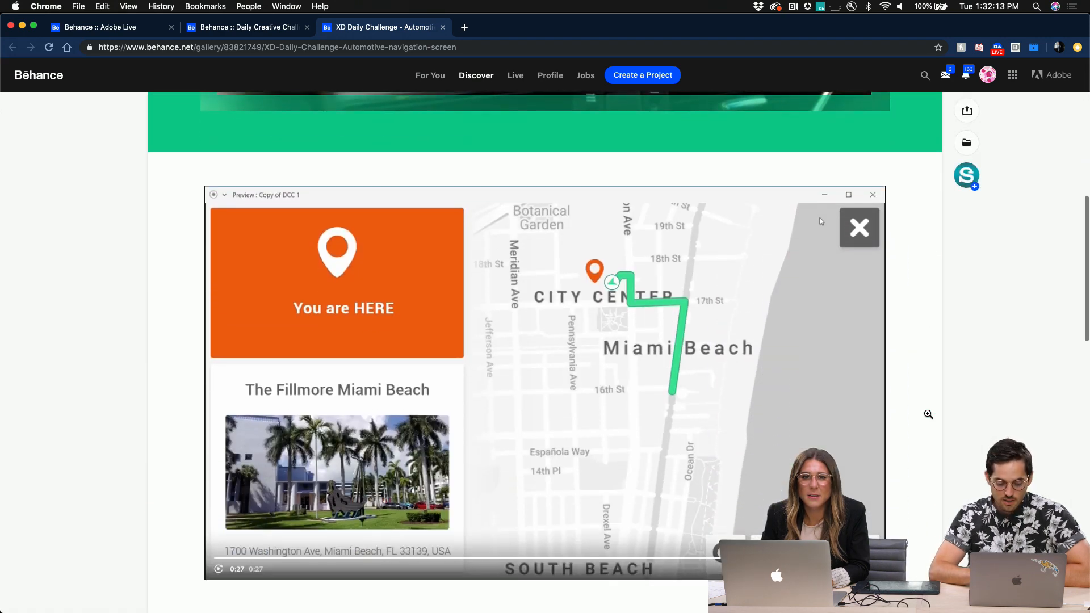
pyautogui.scroll(4, 934, 361)
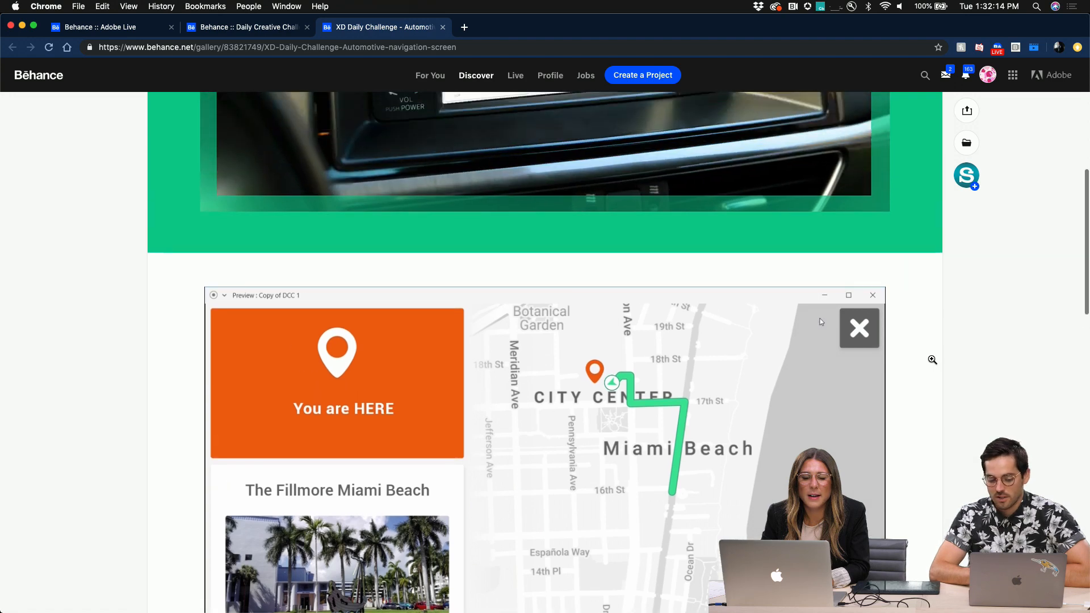
pyautogui.scroll(5, 931, 357)
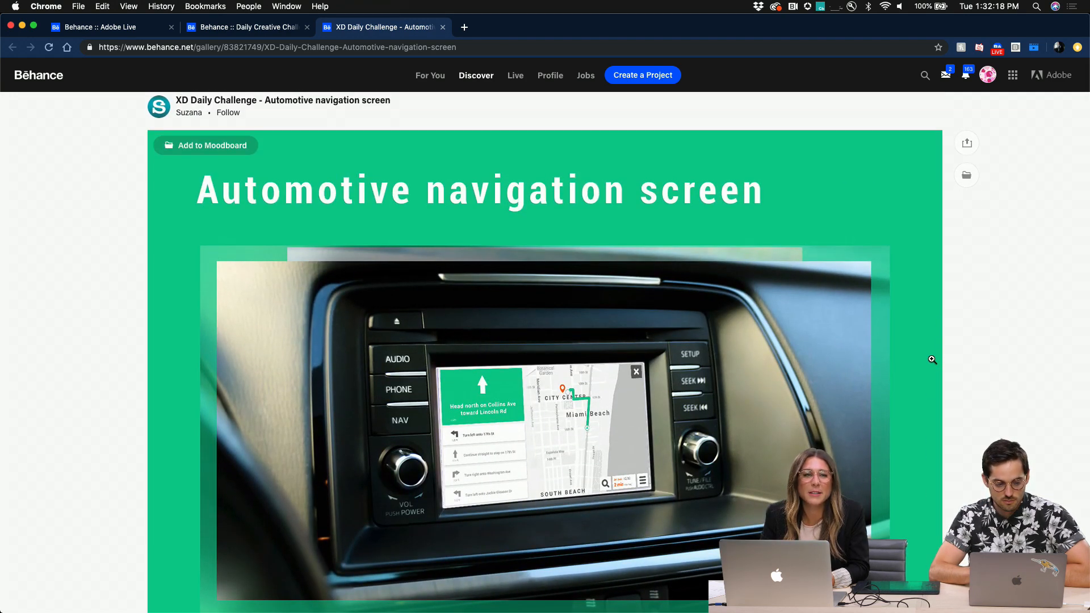
pyautogui.scroll(-1, 932, 359)
pyautogui.scroll(1, 932, 359)
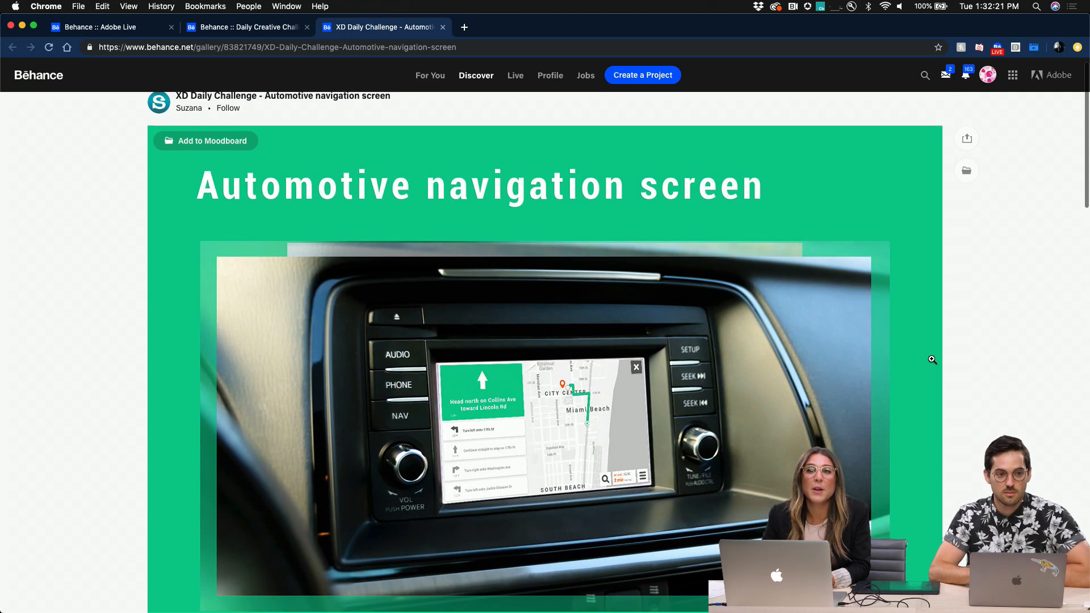
pyautogui.scroll(-3, 932, 360)
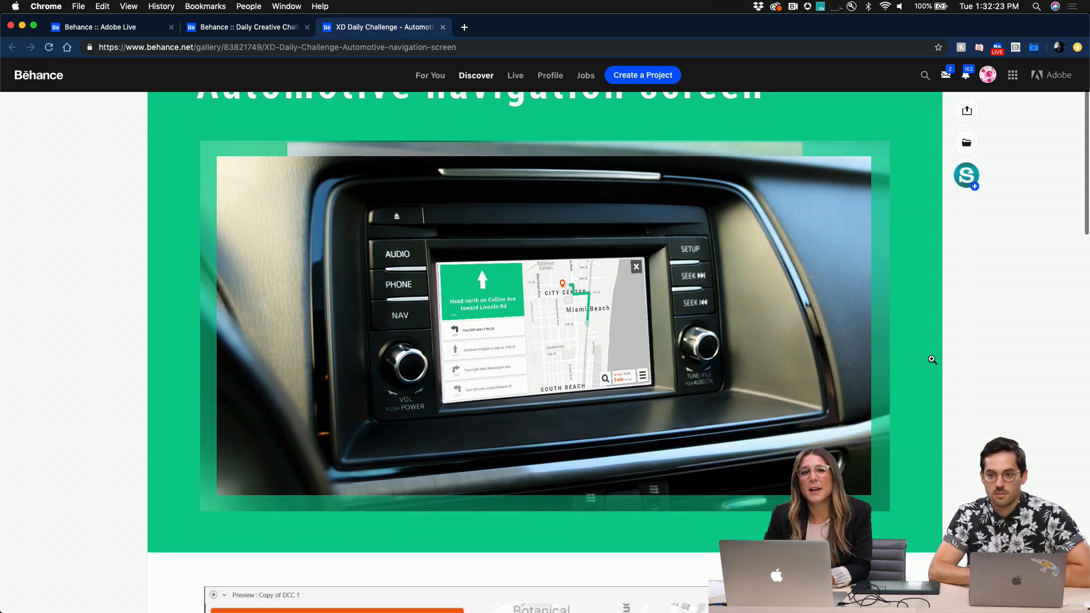
pyautogui.scroll(-7, 932, 359)
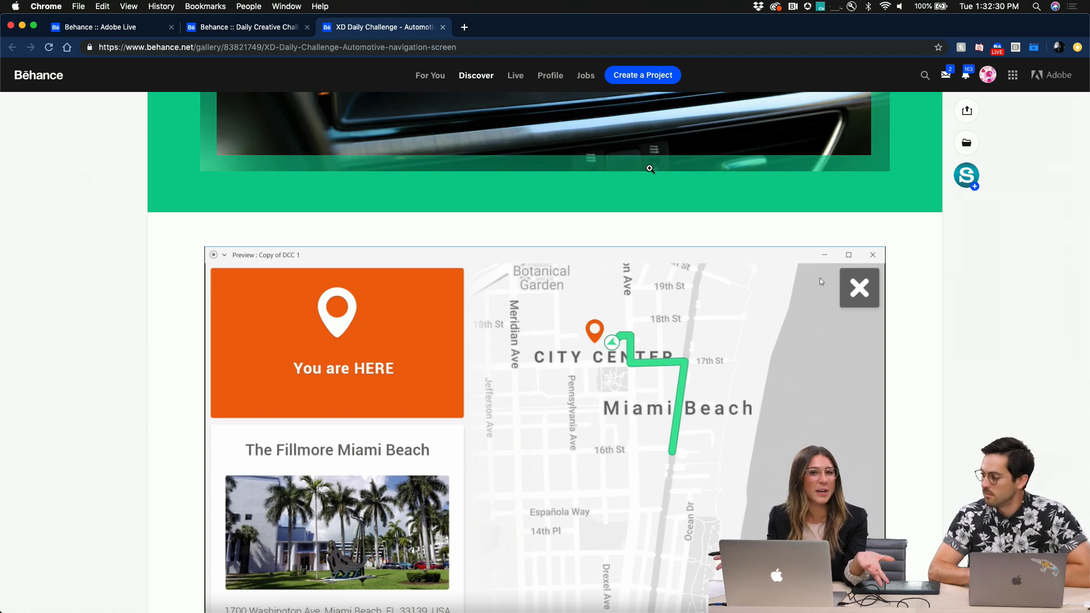
pyautogui.scroll(-3, 572, 233)
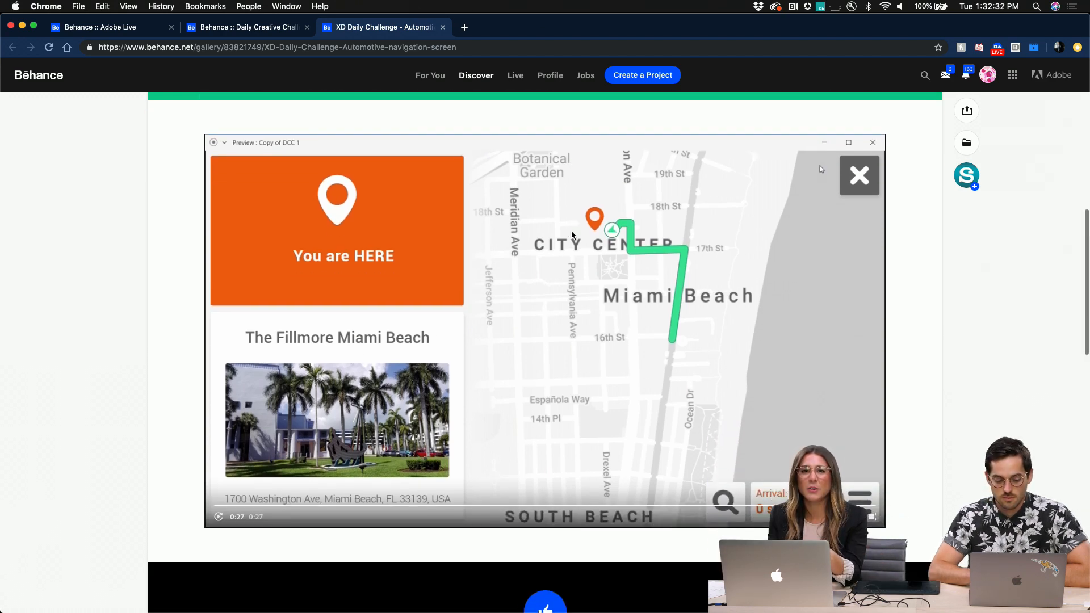
pyautogui.scroll(5, 571, 233)
pyautogui.scroll(3, 568, 233)
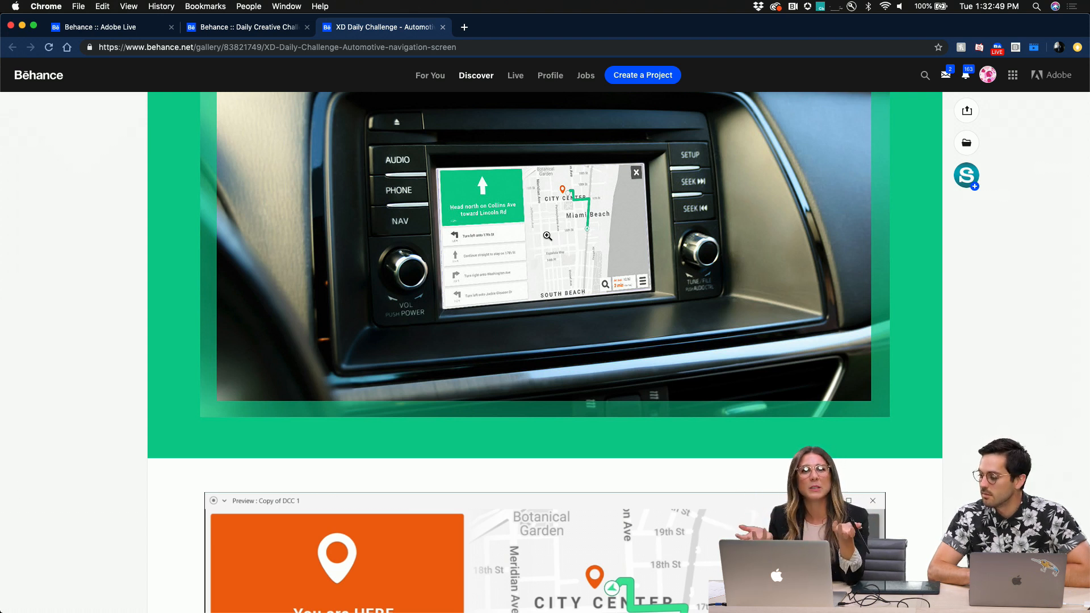
pyautogui.scroll(-5, 547, 236)
pyautogui.scroll(-4, 552, 322)
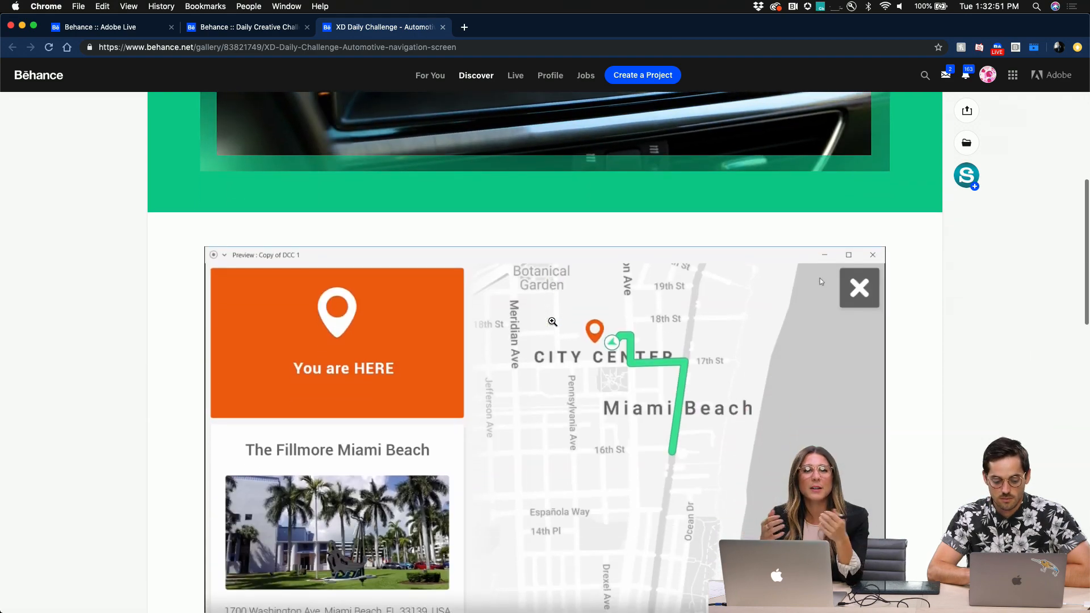
# - Replay the prototype video and pause it at 0:15, on the turn onto Washington Ave
pyautogui.scroll(11, 552, 321)
pyautogui.scroll(-9, 552, 321)
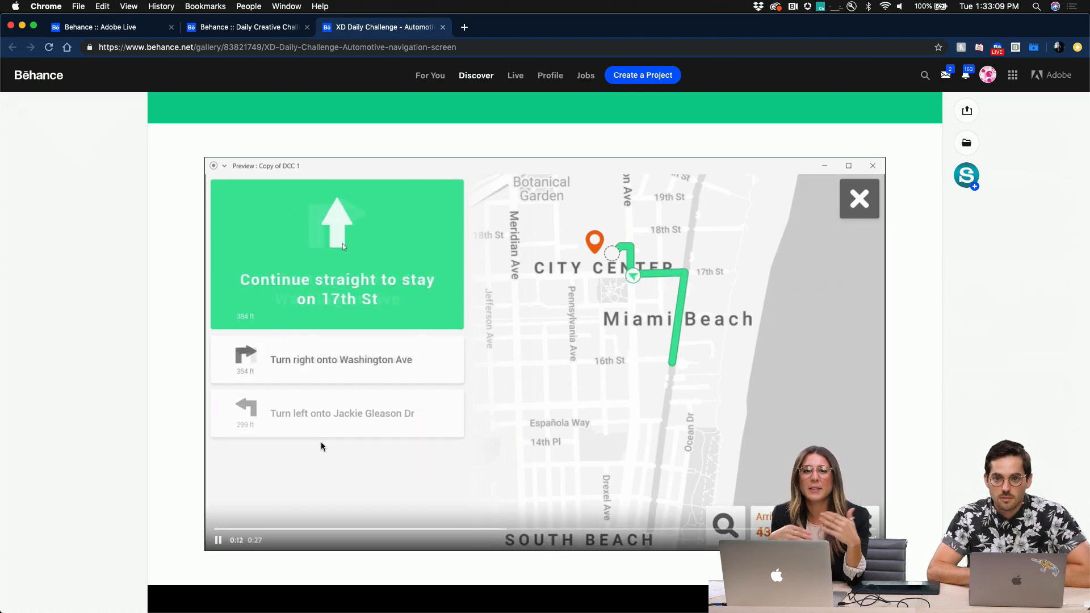
pyautogui.click(218, 541)
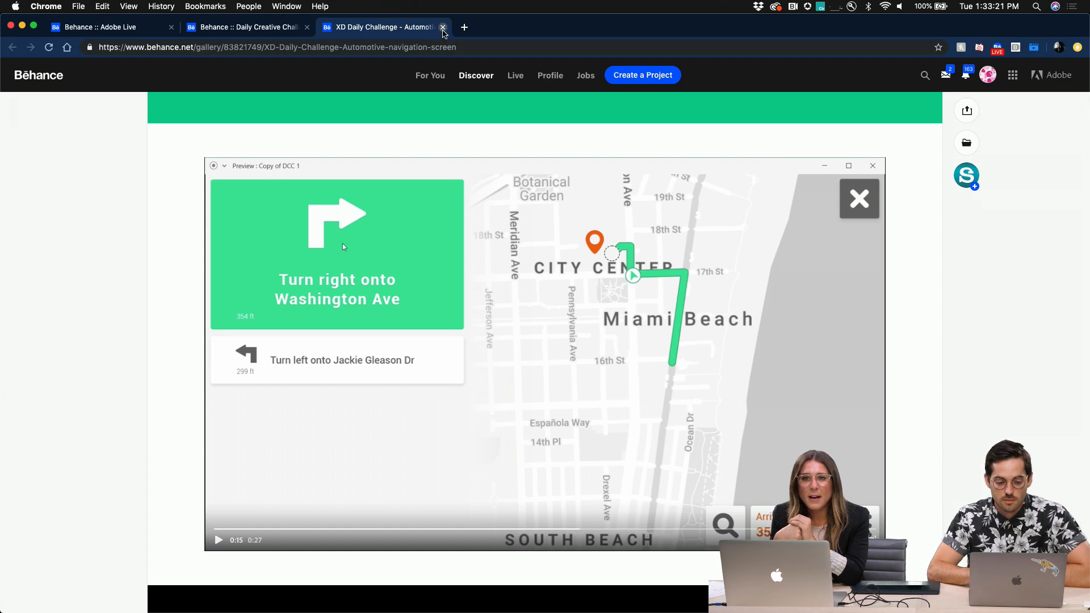
# - Resume the paused prototype video and watch it to the end, checking its directions panel against the dashboard mockup
pyautogui.scroll(3, 509, 226)
pyautogui.scroll(-5, 509, 226)
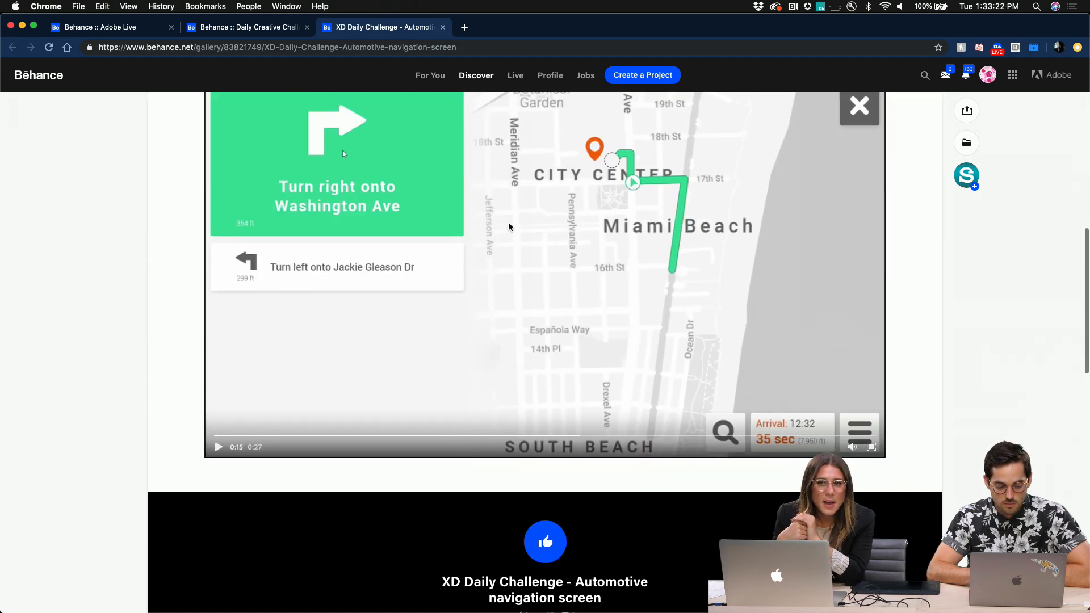
pyautogui.scroll(4, 509, 226)
pyautogui.scroll(-1, 509, 226)
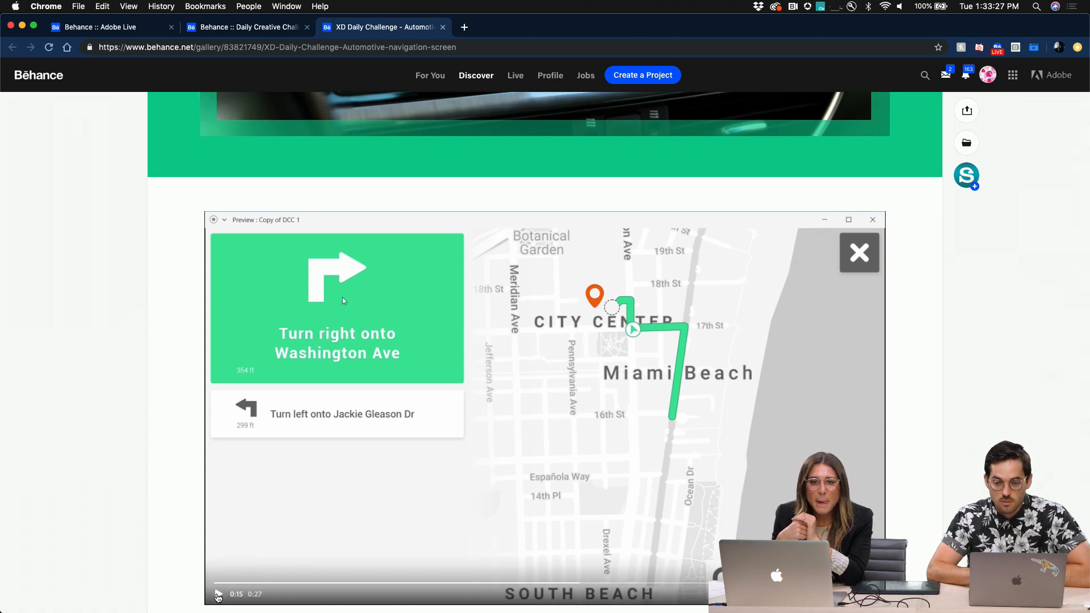
pyautogui.scroll(3, 309, 464)
pyautogui.scroll(3, 308, 466)
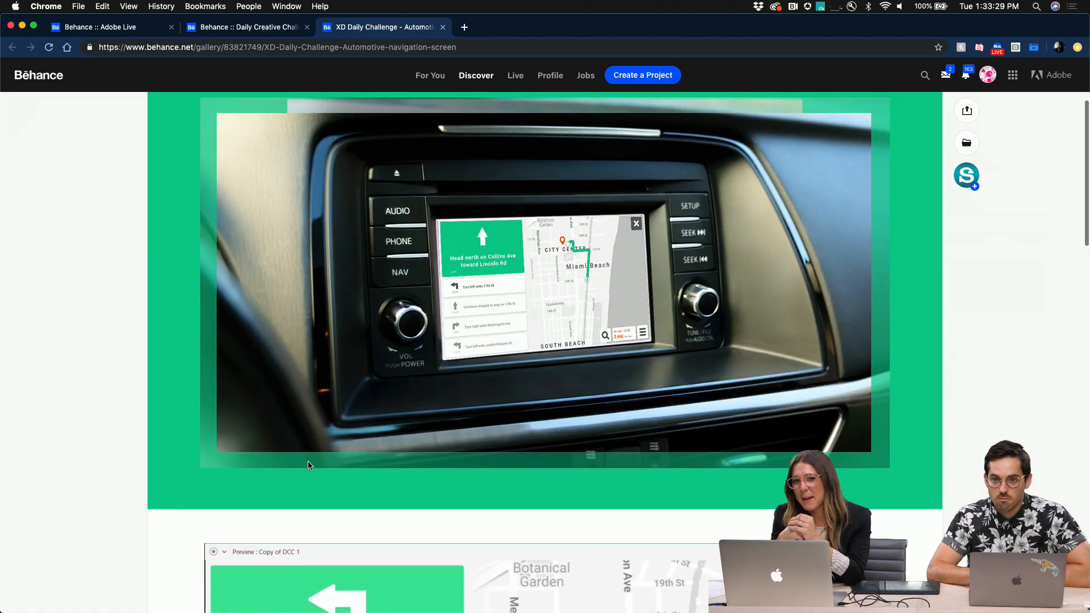
pyautogui.scroll(-6, 308, 465)
pyautogui.scroll(-2, 307, 466)
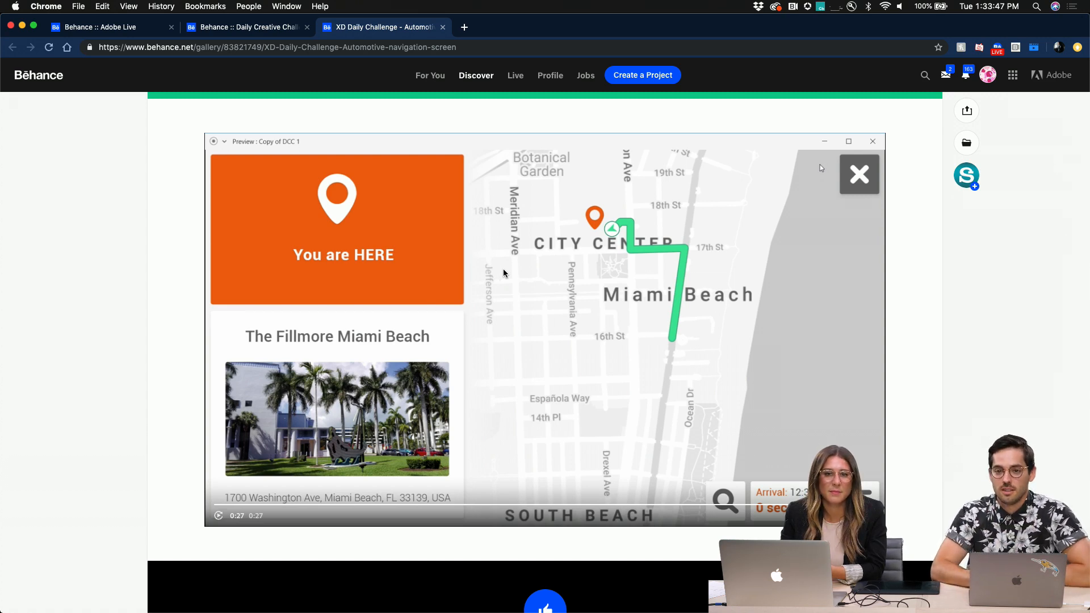
# - Review the project's title and dashboard mockup once more, down to the prototype video's final screen
pyautogui.scroll(8, 603, 274)
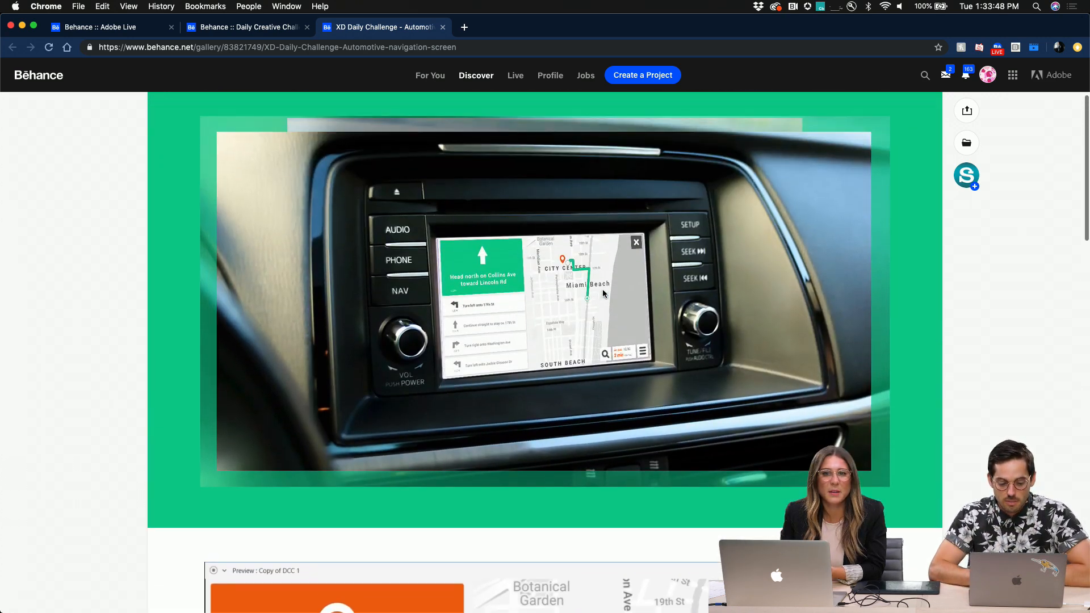
pyautogui.scroll(5, 603, 294)
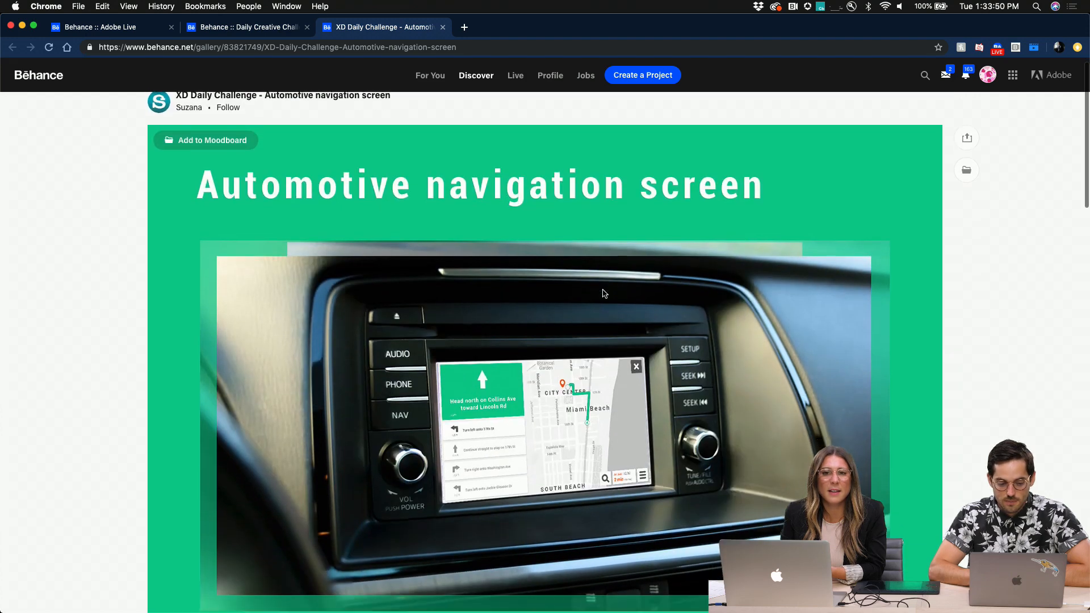
pyautogui.hotkey('ctrl', 'Up')
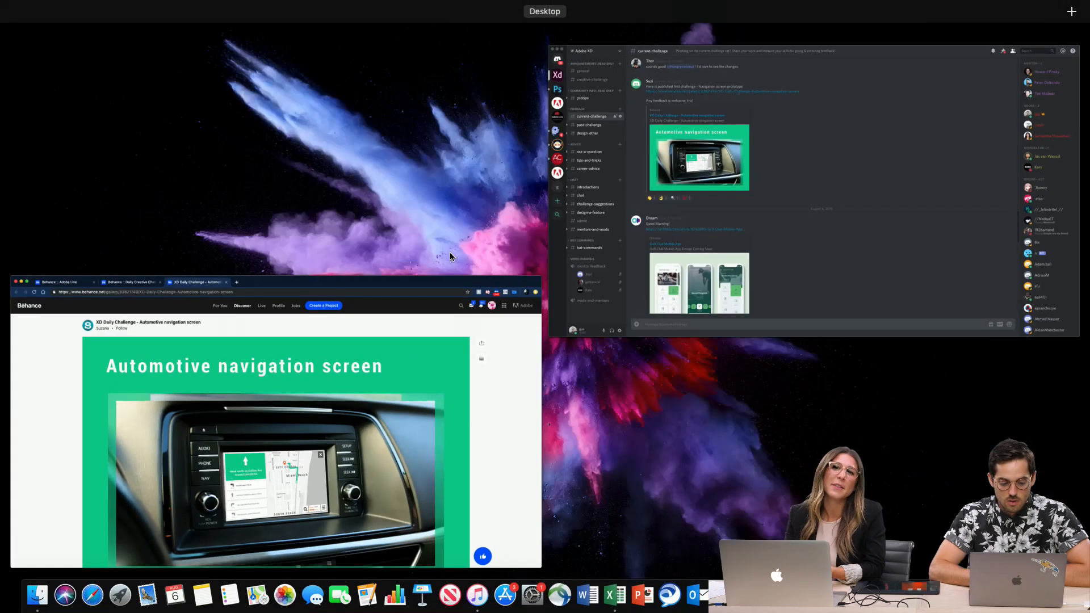
pyautogui.click(451, 253)
pyautogui.scroll(-3, 499, 328)
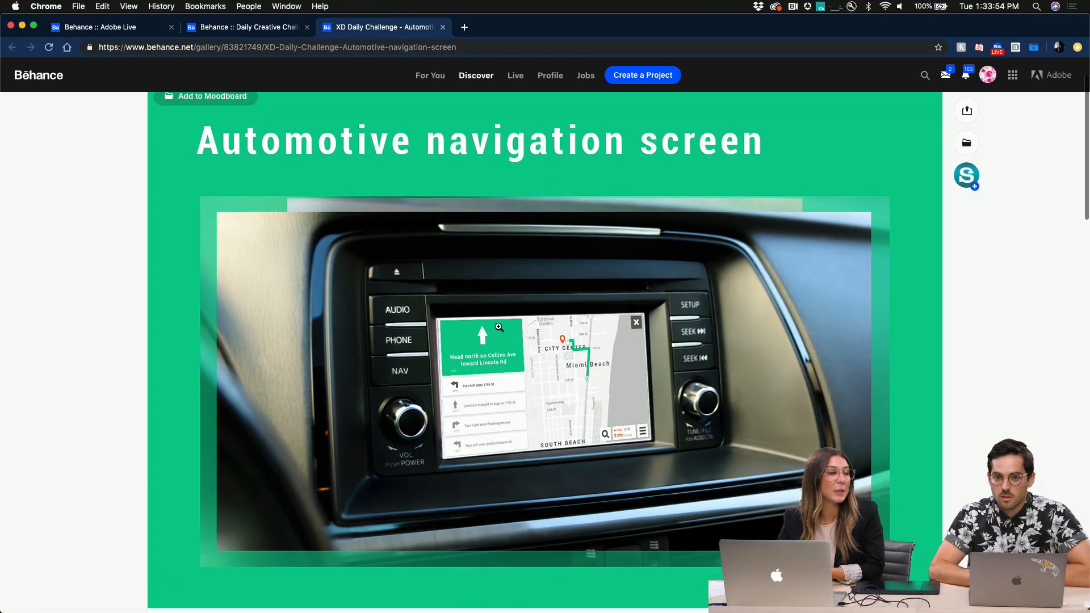
pyautogui.scroll(-10, 499, 328)
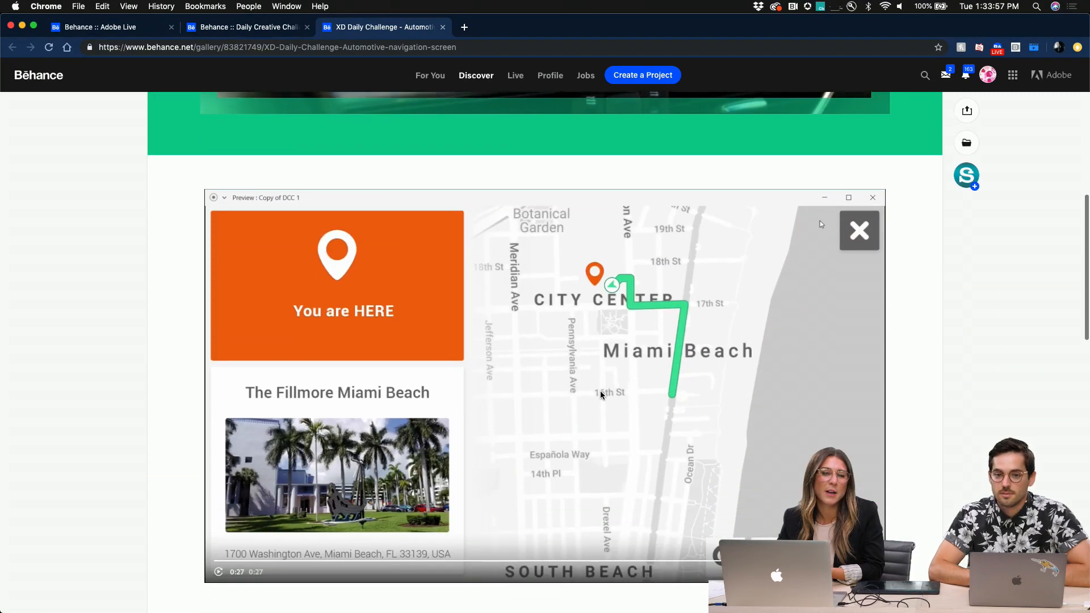
# - Appreciate the Automotive navigation screen project and look at its creator's other projects
pyautogui.scroll(-1, 601, 395)
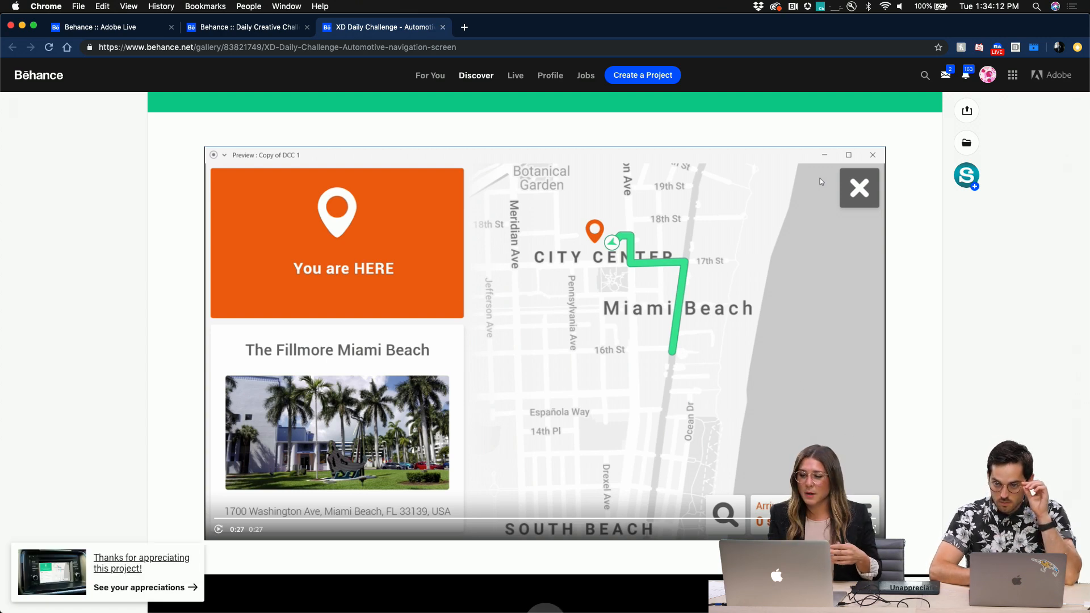
pyautogui.scroll(-10, 820, 181)
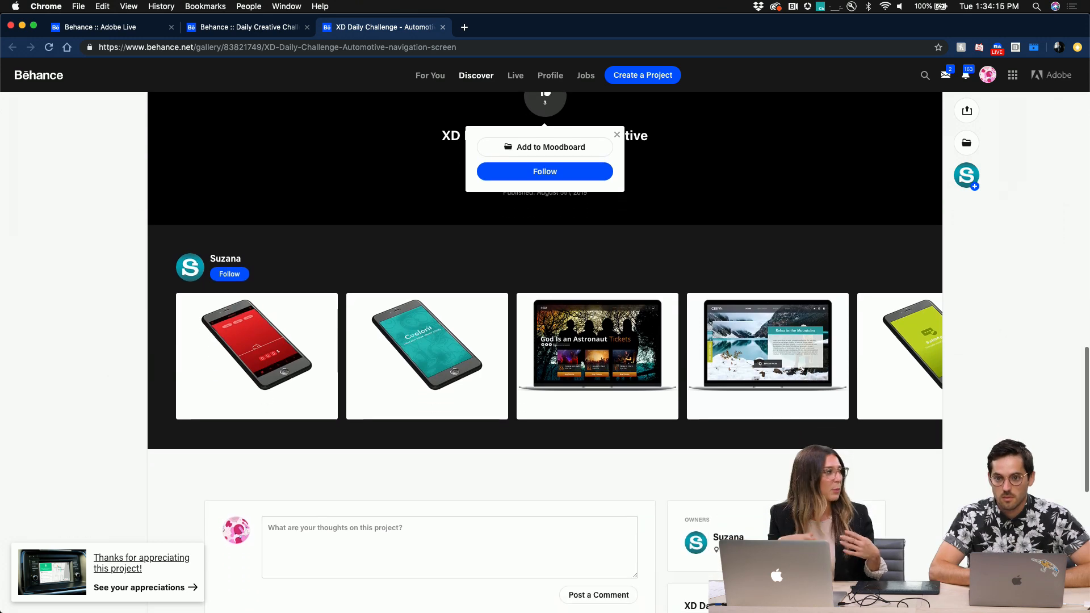
pyautogui.scroll(15, 978, 360)
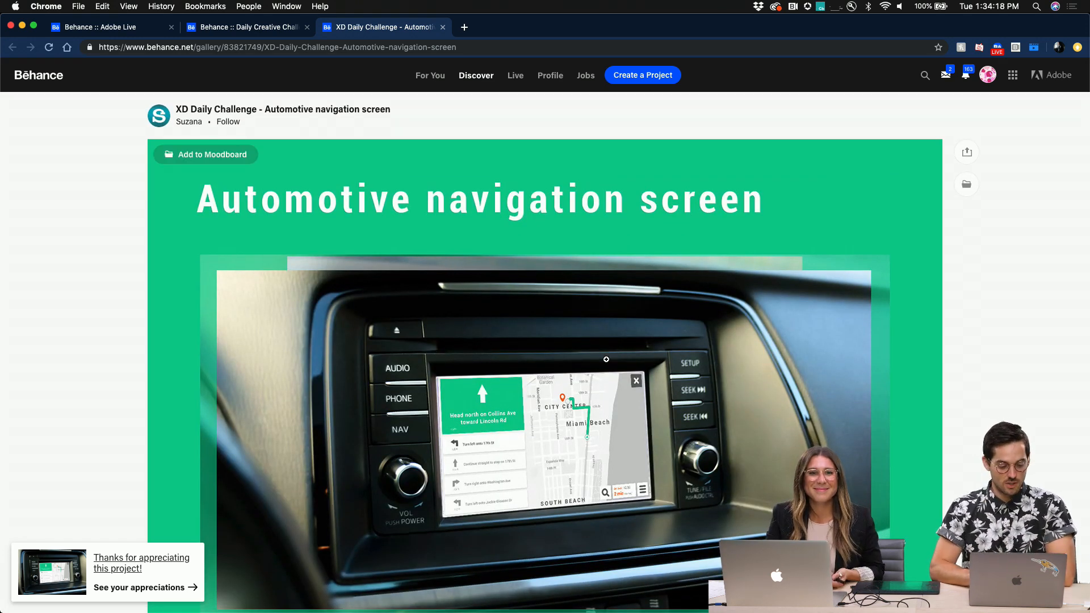
# - Close the Automotive navigation screen project and switch back to Discord's current-challenge channel
pyautogui.click(444, 26)
pyautogui.hotkey('ctrl', 'Up')
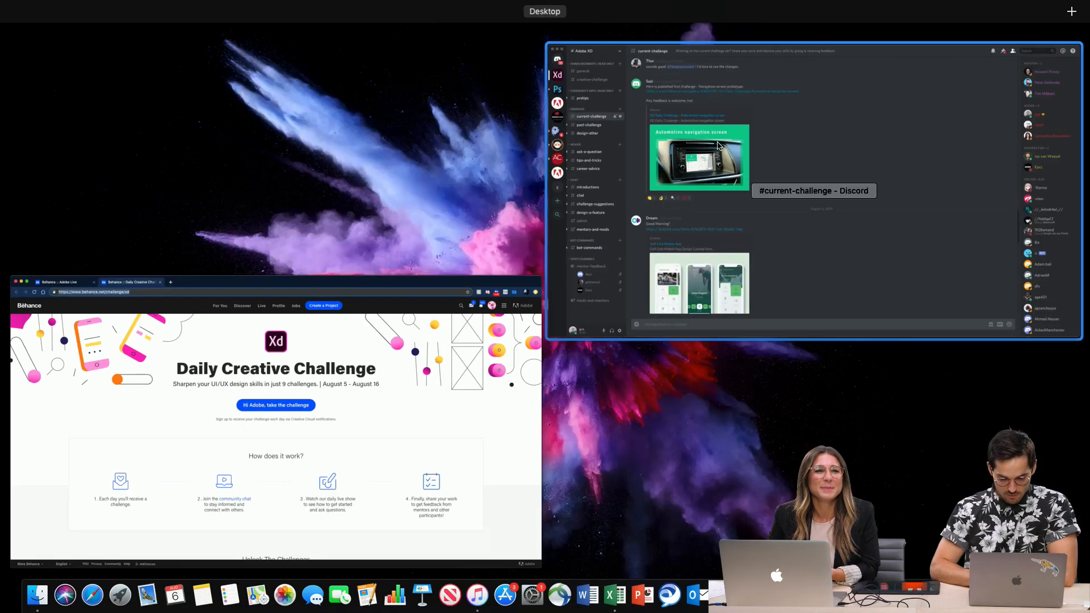
pyautogui.click(718, 146)
# - Find the CHAD app UI post further down the current-challenge channel and open its Dribbble link
pyautogui.scroll(-5, 645, 438)
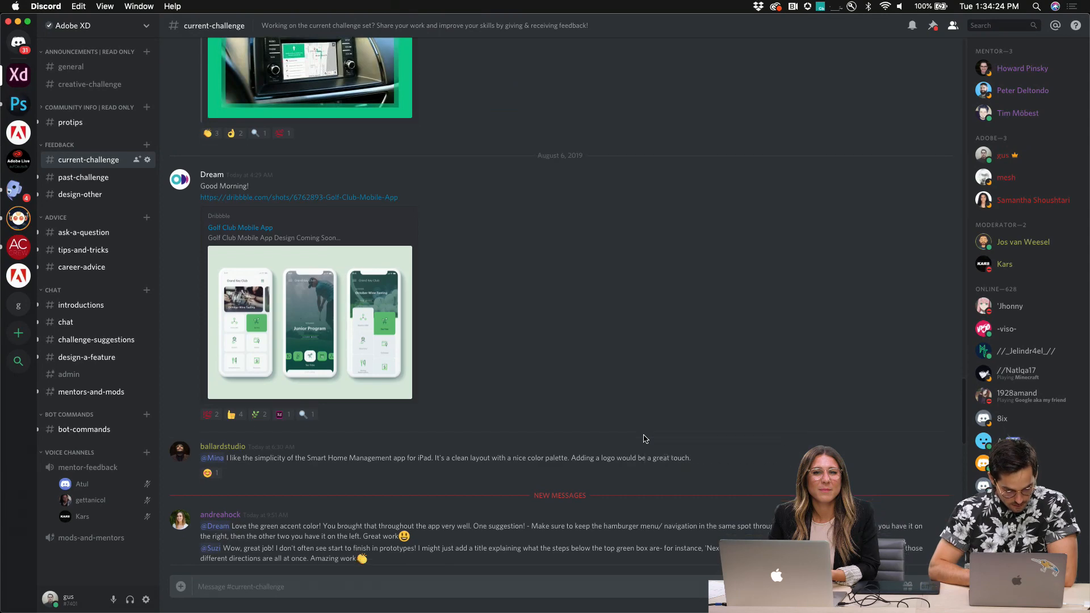
pyautogui.scroll(-1, 645, 438)
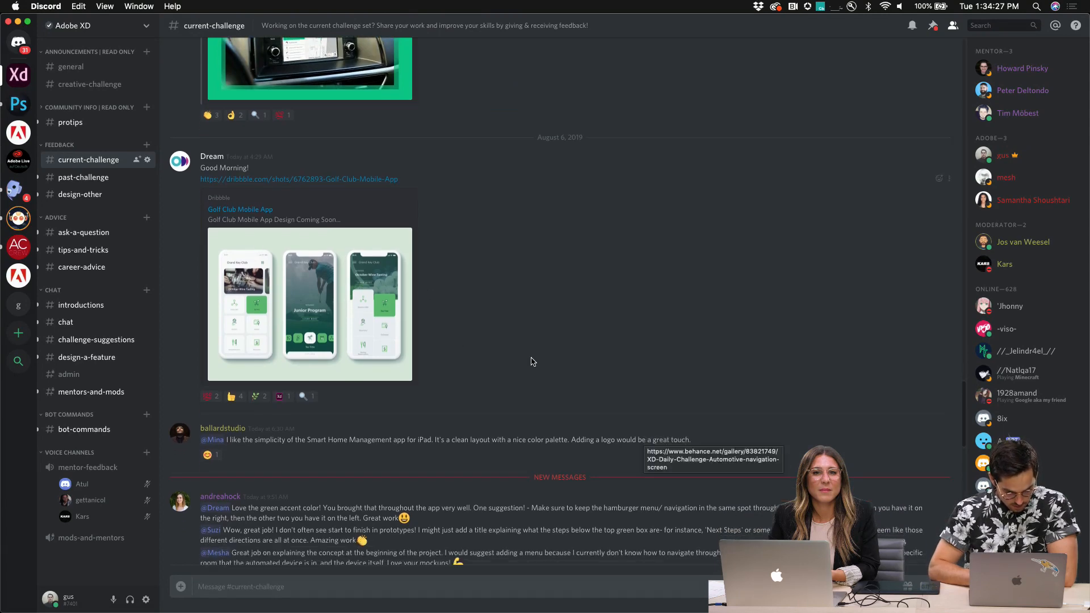
pyautogui.scroll(-1, 533, 361)
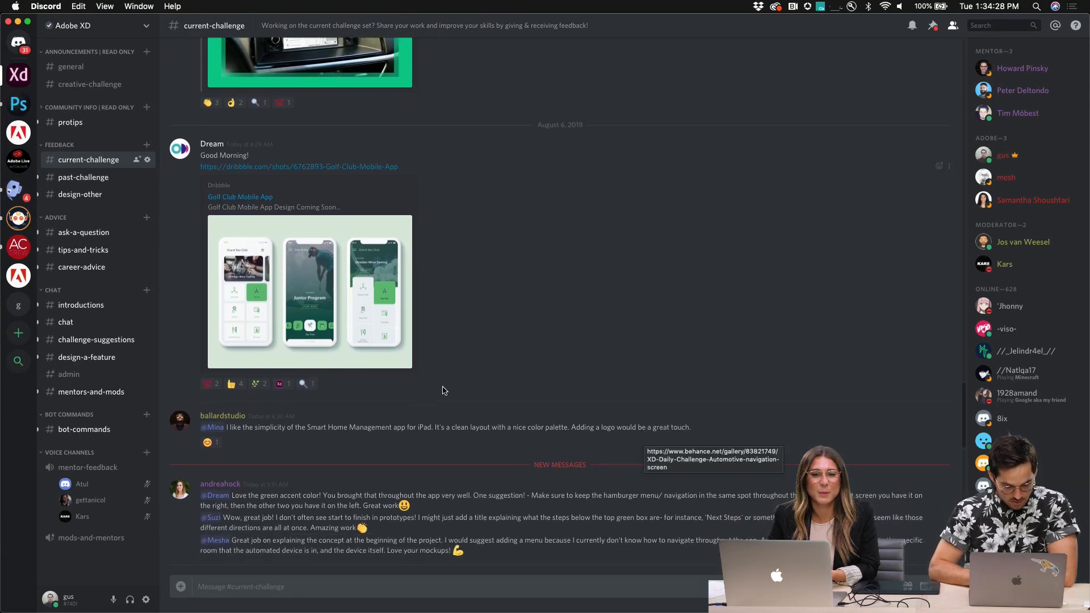
pyautogui.scroll(-10, 443, 390)
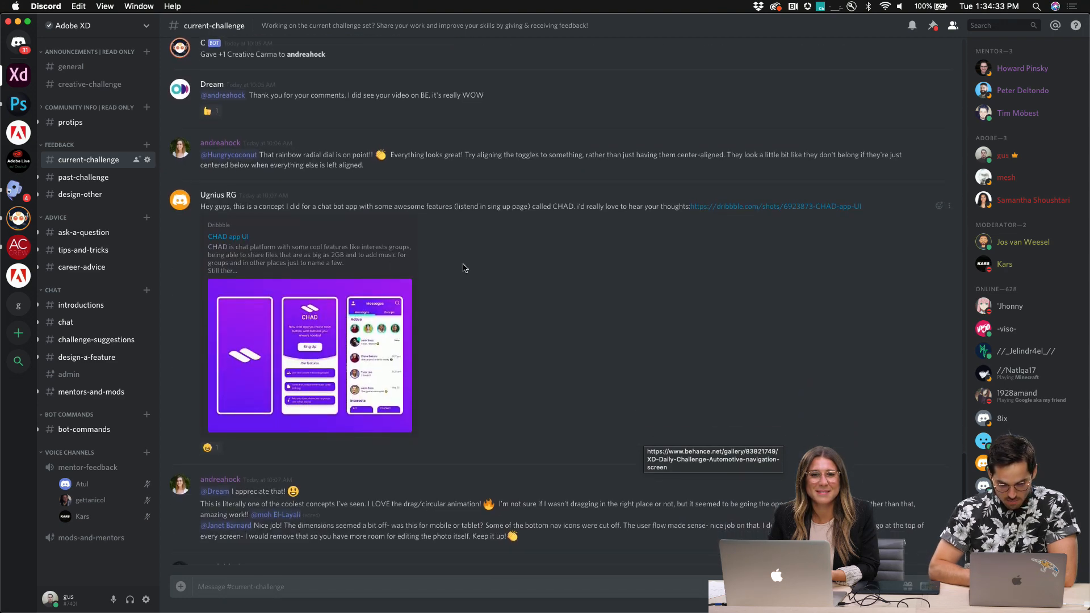
pyautogui.scroll(-1, 468, 292)
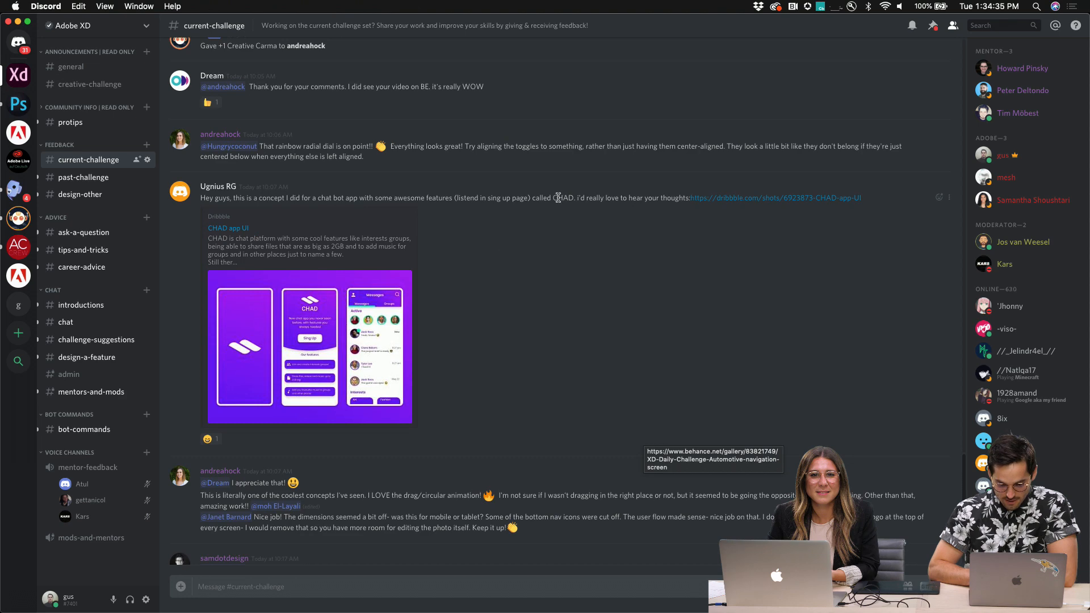
pyautogui.scroll(-2, 541, 288)
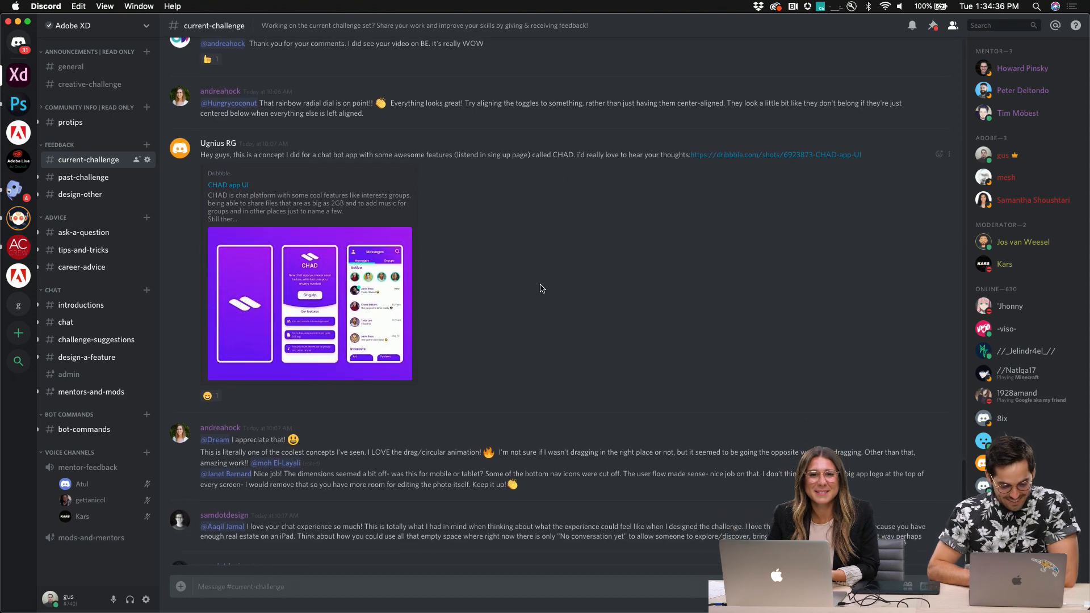
pyautogui.click(734, 155)
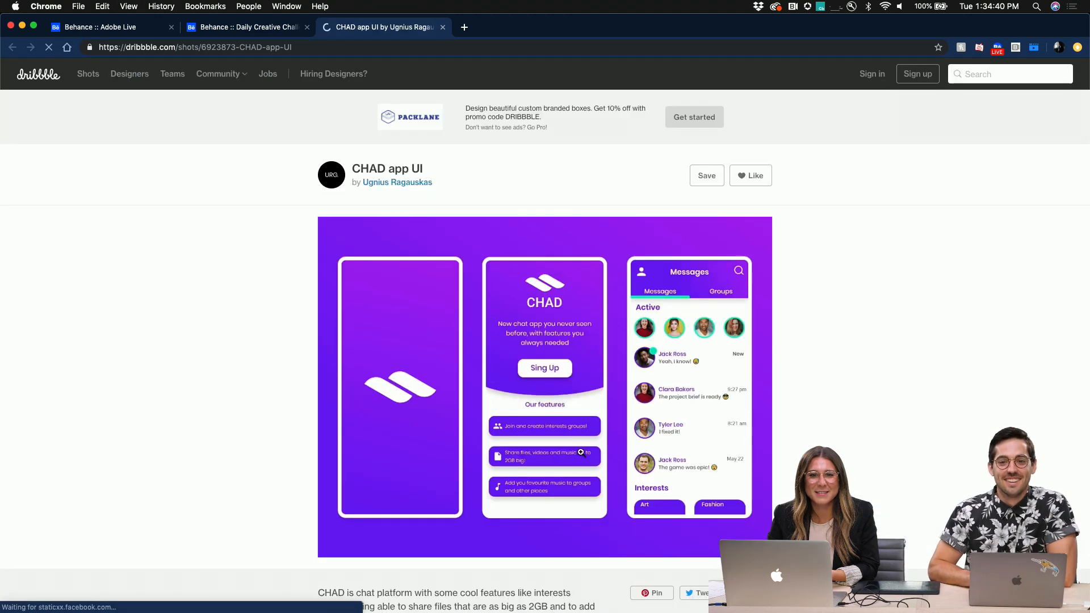
# - Look over the CHAD app UI shot on Dribbble, including its description and the creator's other work
pyautogui.scroll(-3, 583, 457)
pyautogui.scroll(-3, 580, 456)
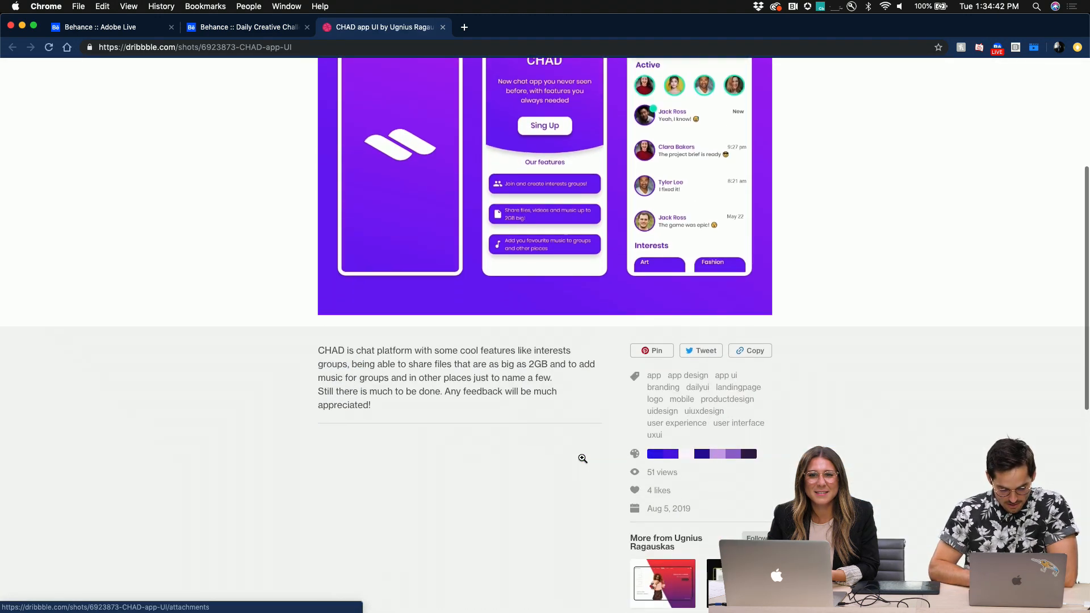
pyautogui.scroll(5, 576, 426)
pyautogui.scroll(-10, 573, 394)
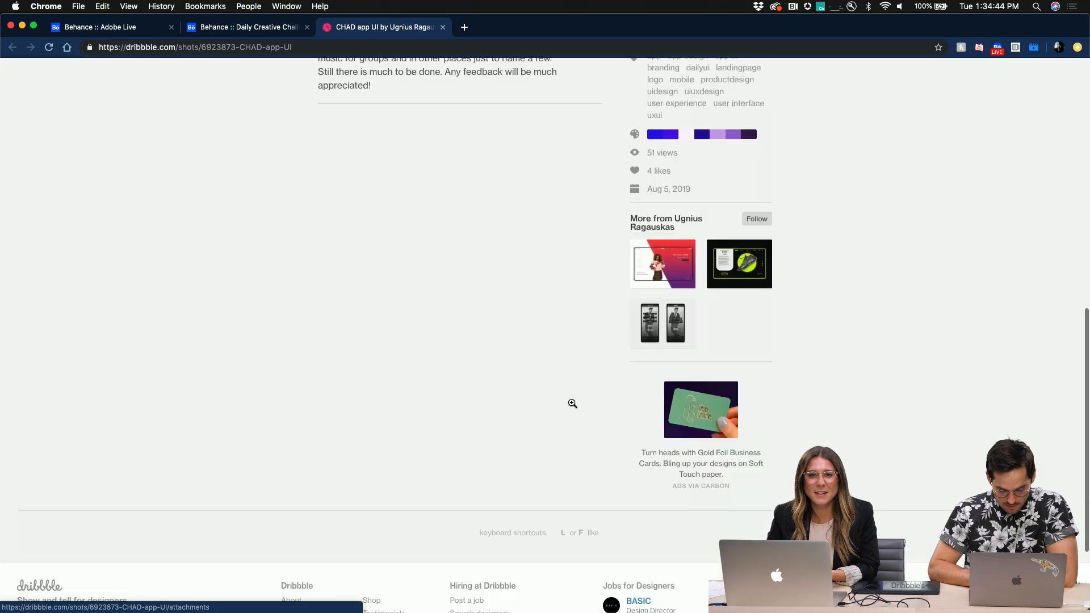
pyautogui.scroll(6, 571, 401)
pyautogui.scroll(2, 571, 401)
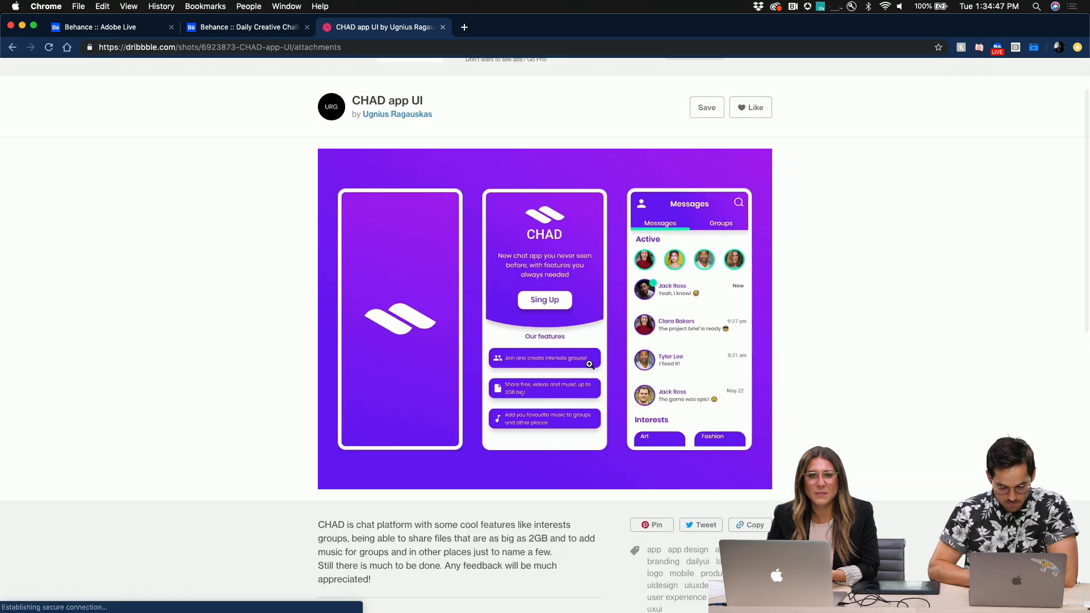
# - Open the CHAD app UI mockup at full size and examine its splash, sign-up and Messages screens
pyautogui.click(586, 366)
pyautogui.scroll(-1, 587, 451)
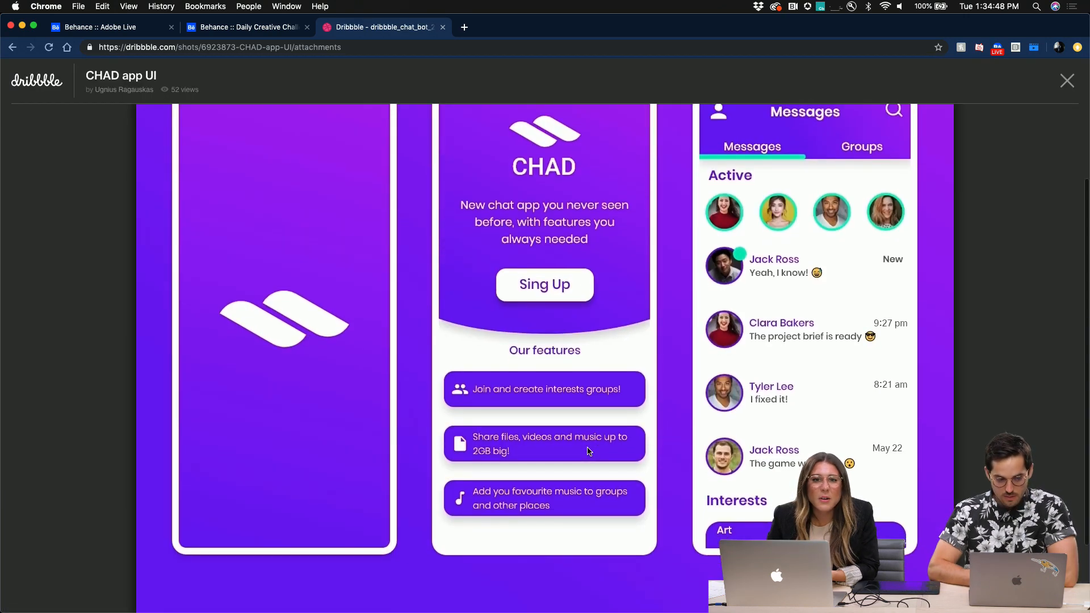
pyautogui.scroll(1, 587, 451)
pyautogui.scroll(-3, 587, 451)
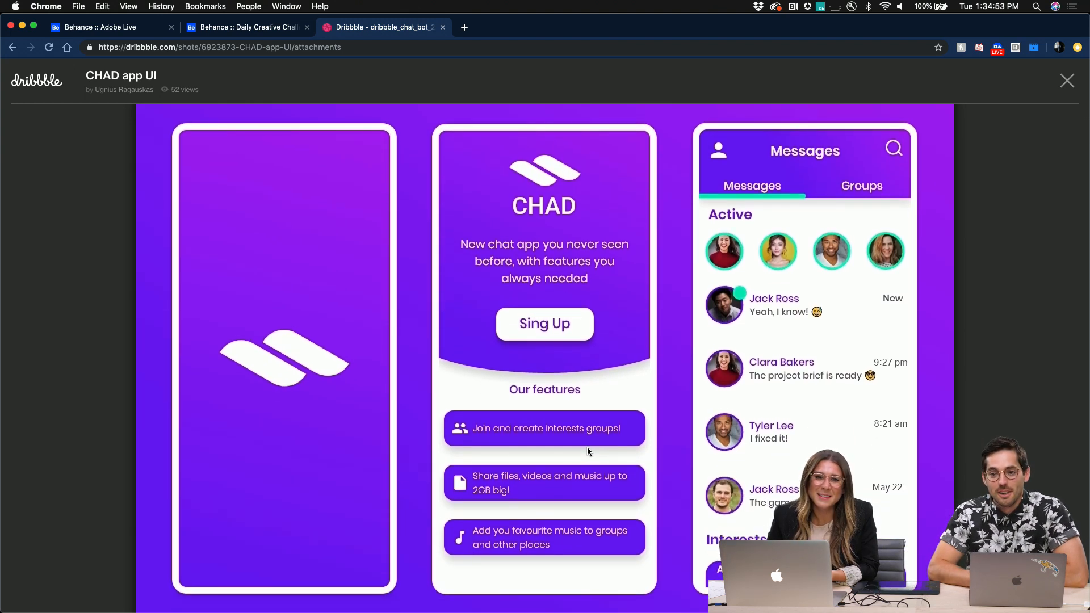
pyautogui.scroll(-3, 587, 452)
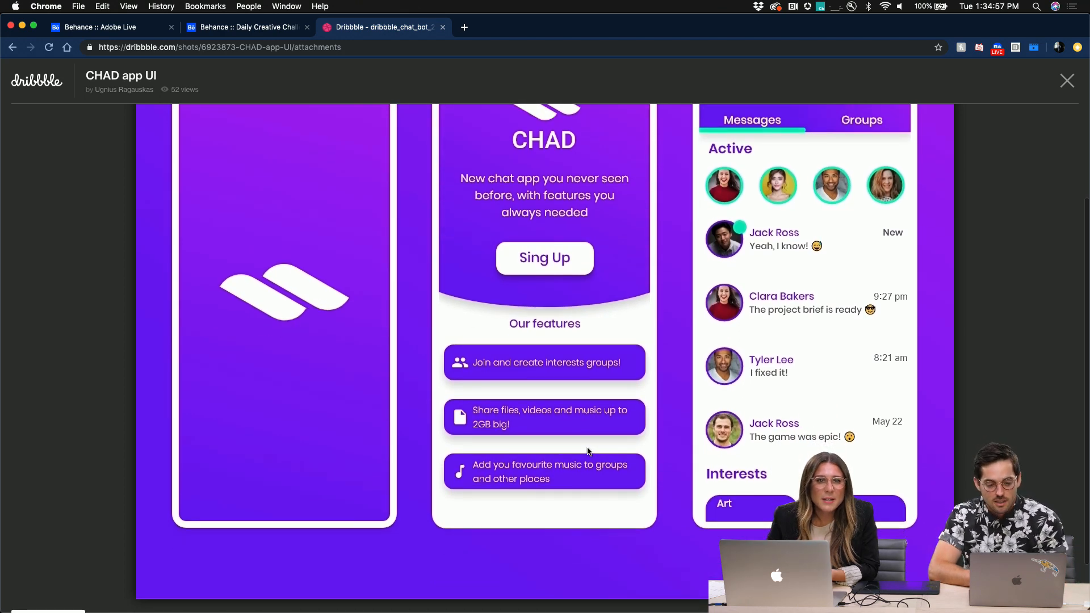
pyautogui.scroll(4, 587, 452)
# - Reread the CHAD app post in Discord's current-challenge channel and return to the enlarged mockup in Chrome
pyautogui.hotkey('ctrl', 'Up')
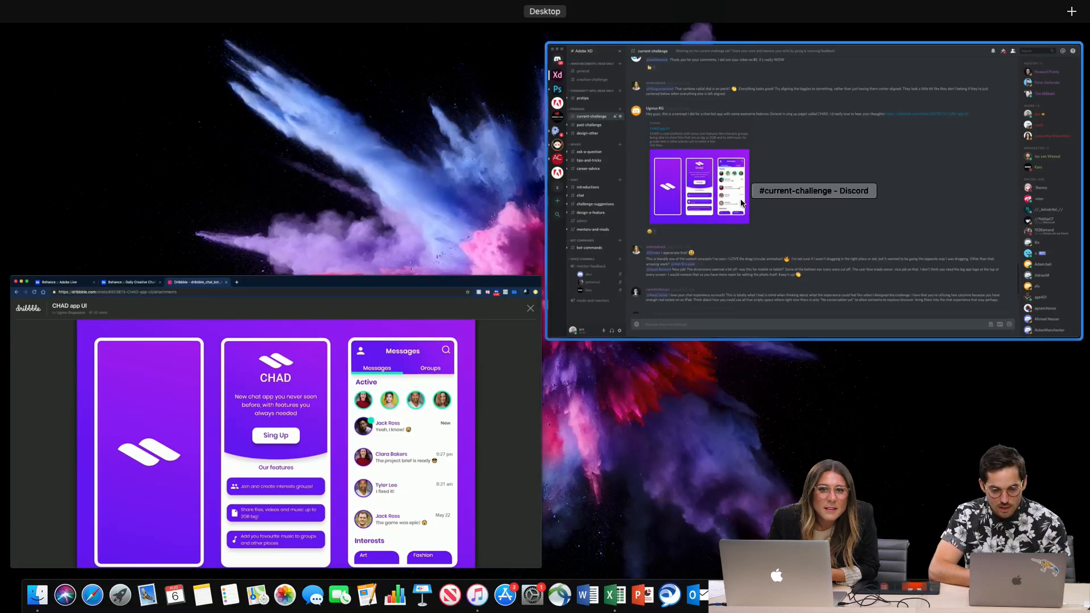
pyautogui.click(550, 281)
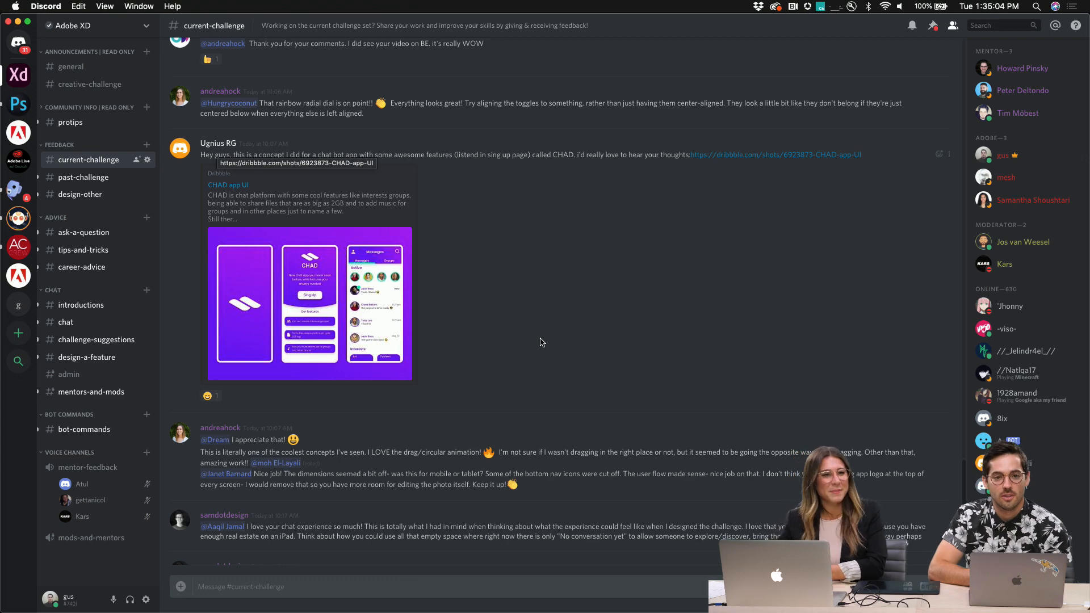
pyautogui.scroll(-2, 540, 342)
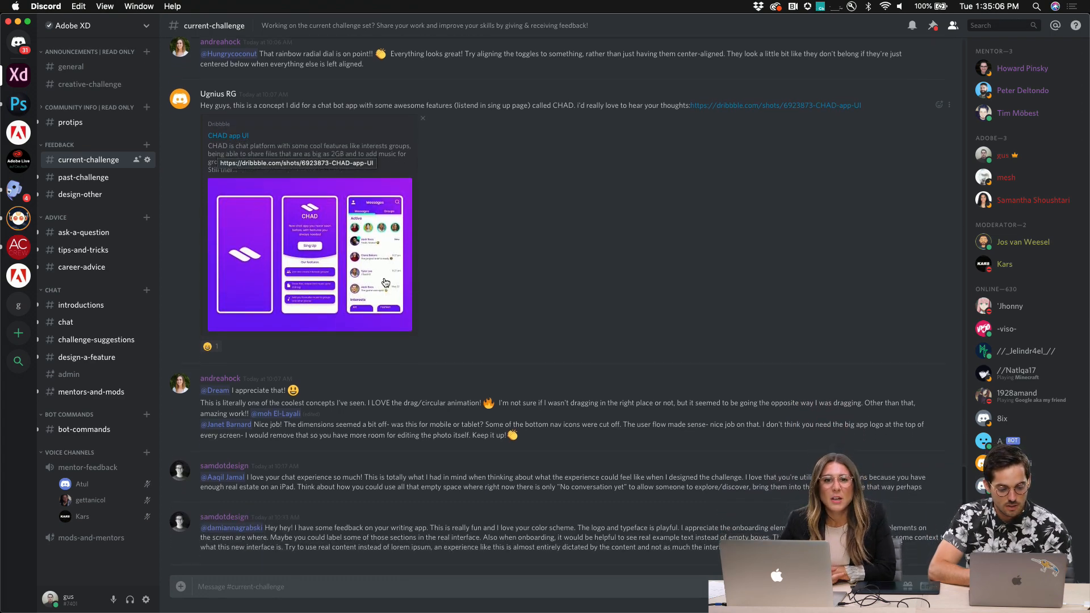
pyautogui.hotkey('ctrl', 'Up')
pyautogui.click(418, 335)
pyautogui.scroll(-1, 665, 393)
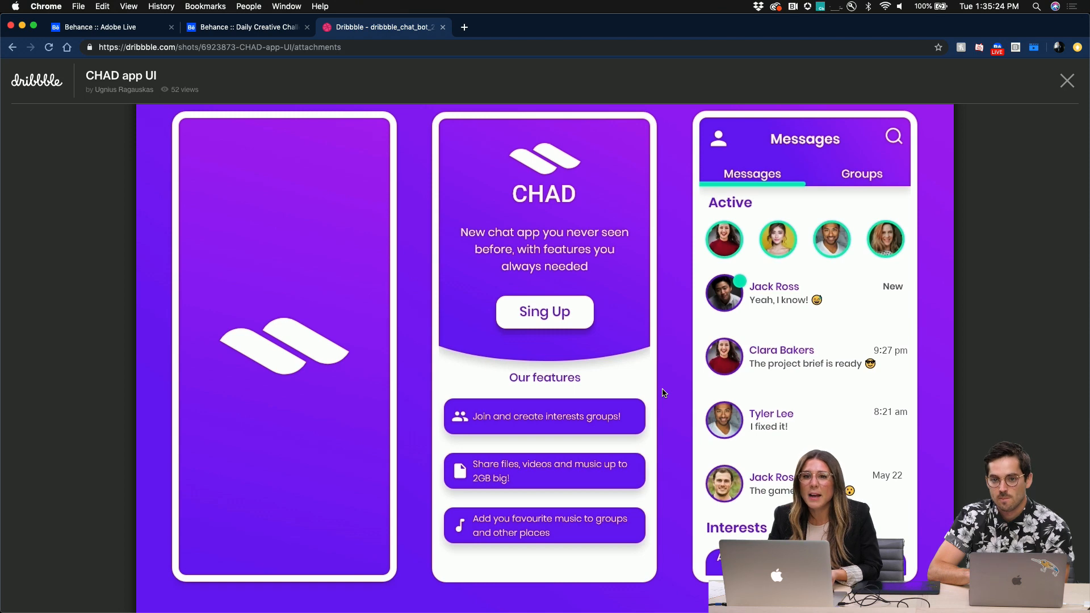
# - Examine the CHAD mockup's Messages screen, from the header and active contacts down to the Interests section
pyautogui.scroll(-5, 780, 389)
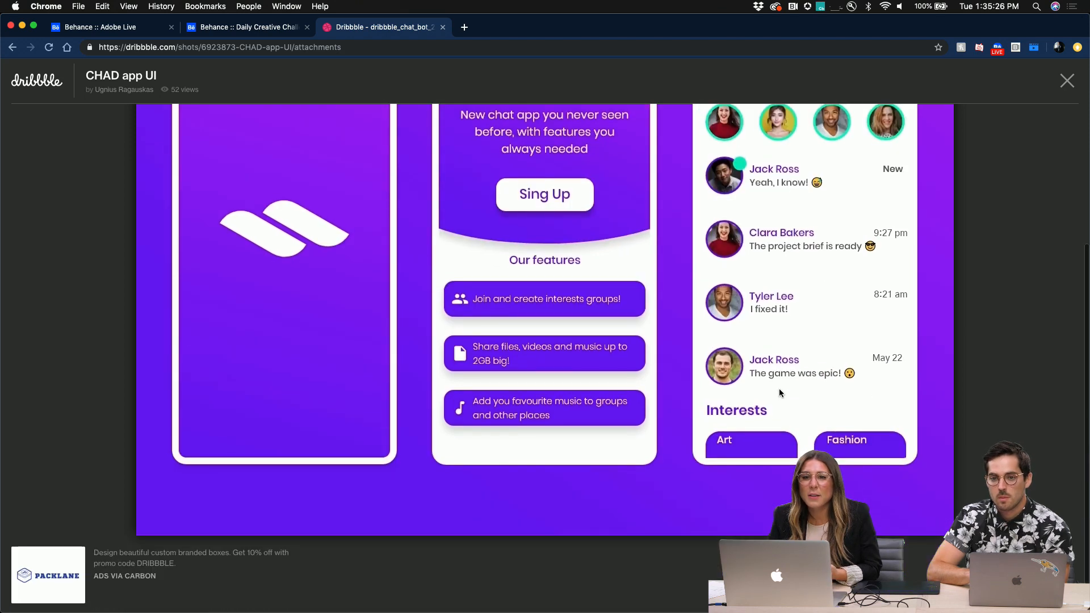
pyautogui.scroll(3, 779, 388)
pyautogui.scroll(2, 779, 389)
pyautogui.scroll(-3, 779, 388)
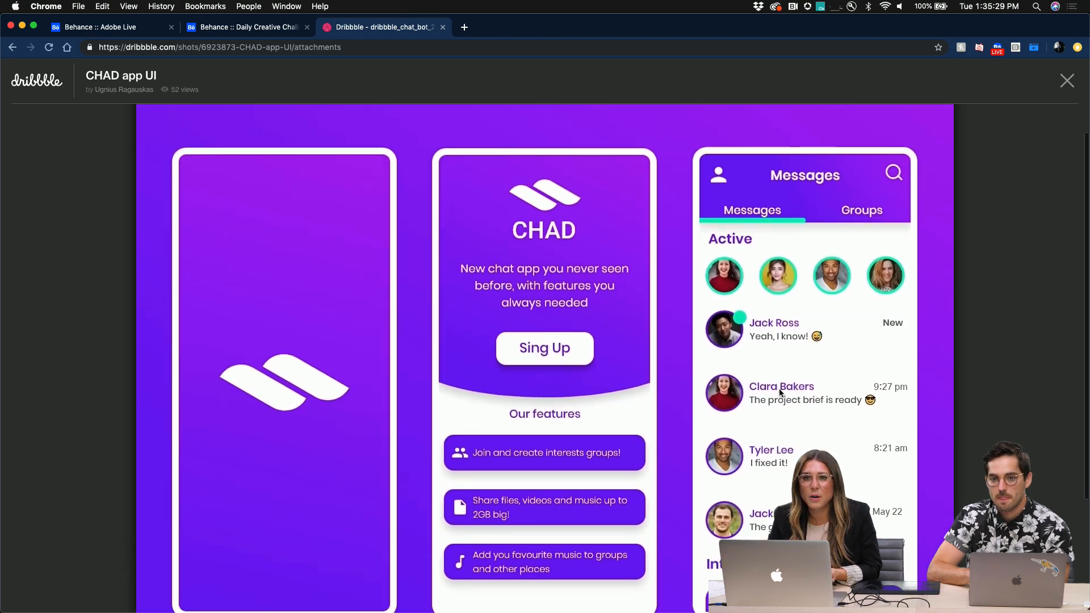
pyautogui.scroll(-3, 779, 392)
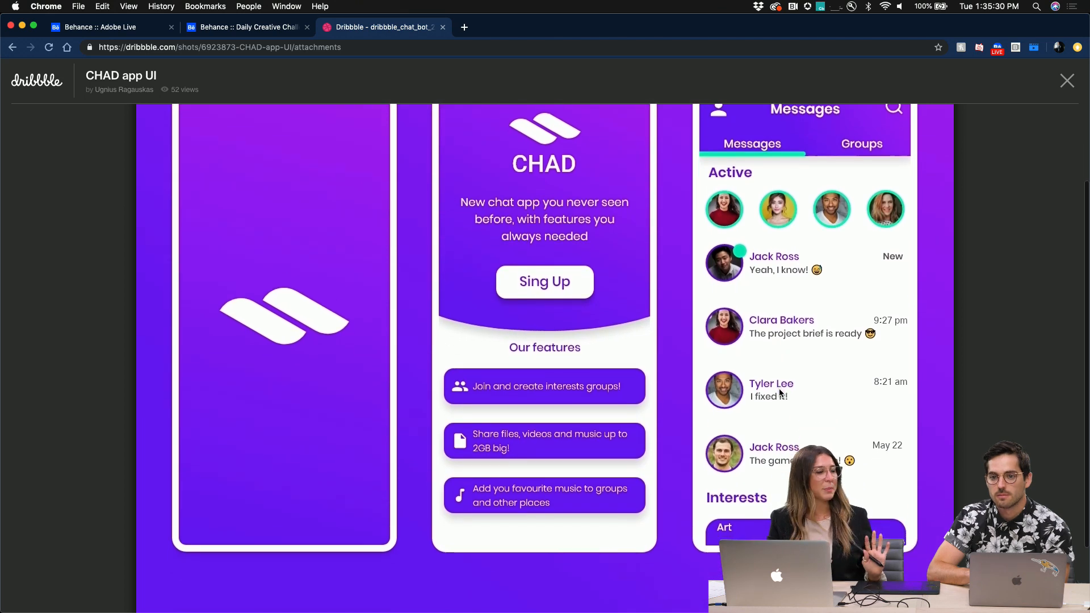
pyautogui.scroll(4, 779, 392)
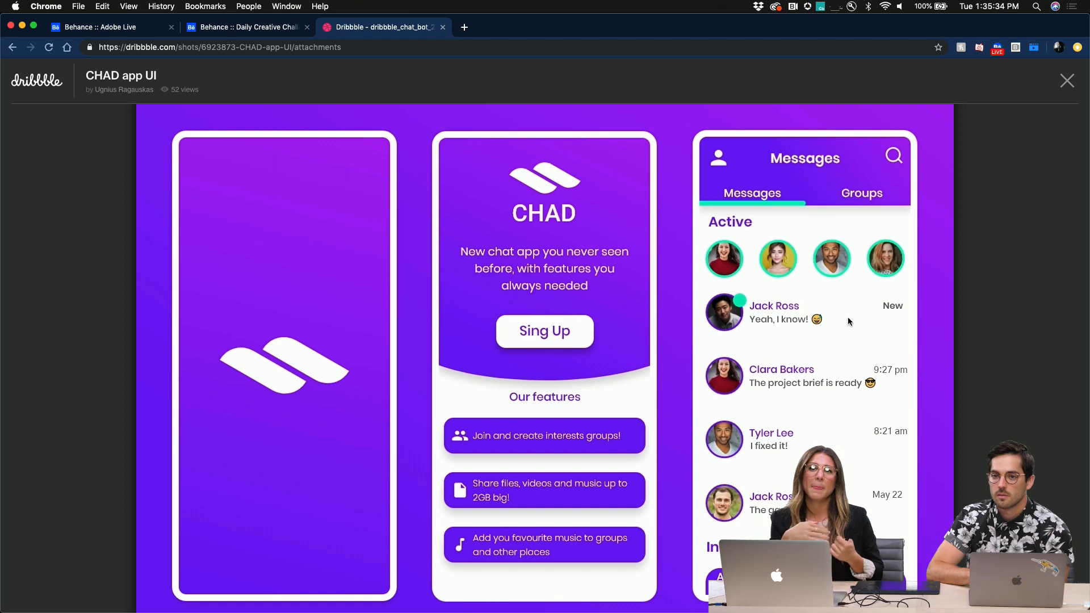
pyautogui.scroll(-2, 846, 328)
pyautogui.scroll(-3, 846, 329)
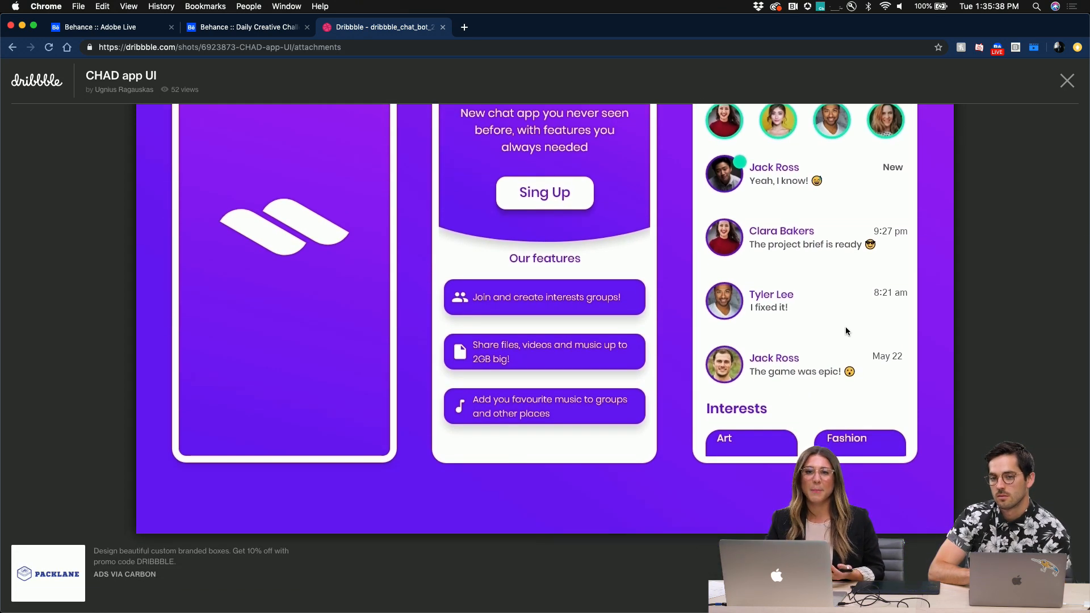
pyautogui.scroll(5, 846, 331)
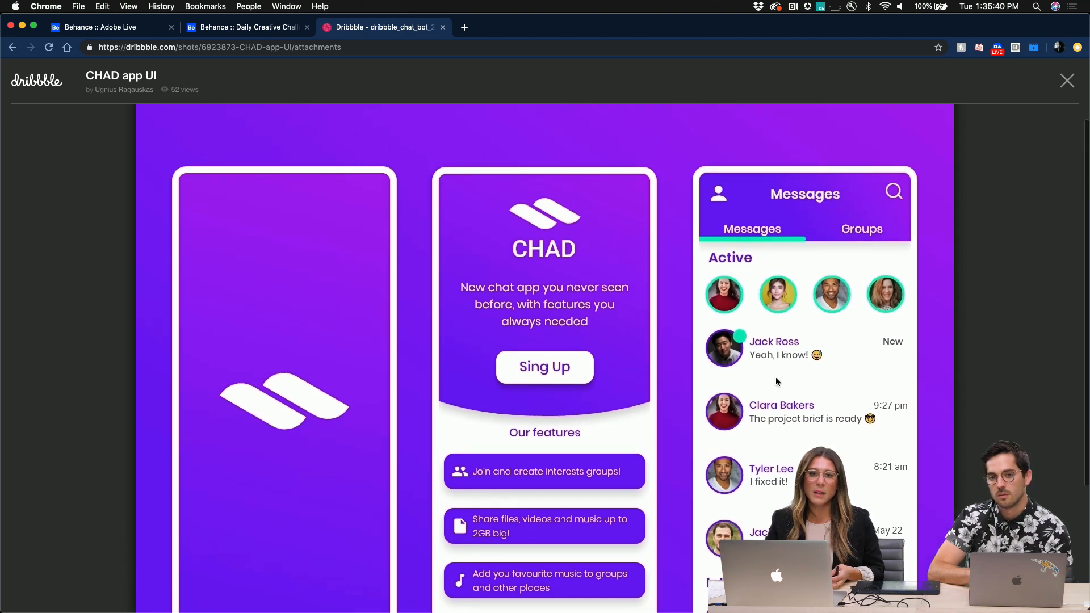
# - Review the CHAD sign-up screen and its feature list alongside the splash and Messages screens
pyautogui.scroll(-1, 745, 425)
pyautogui.scroll(-1, 745, 424)
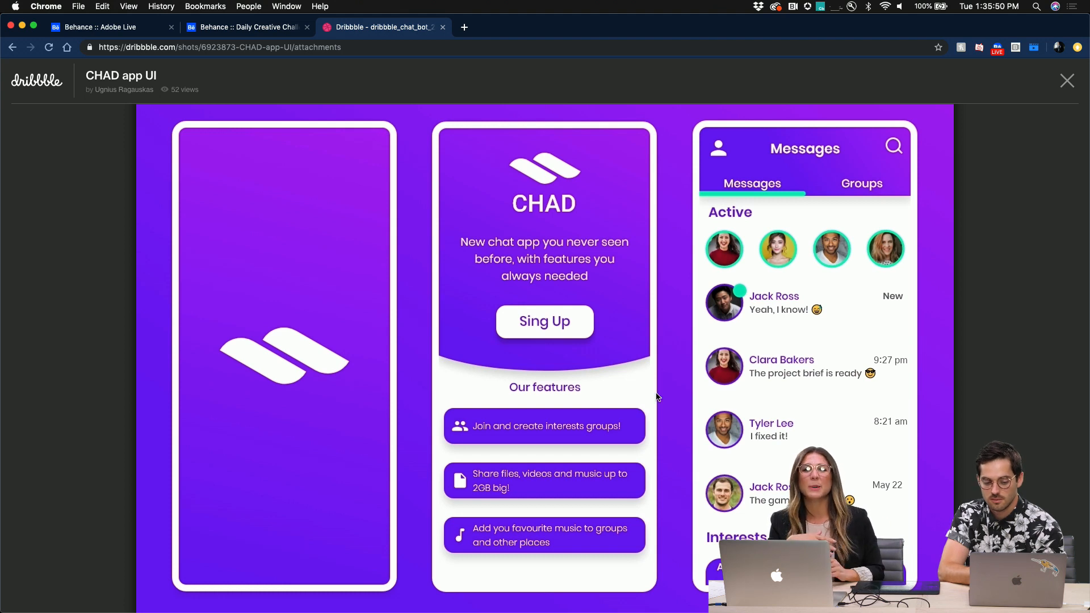
pyautogui.scroll(-2, 659, 395)
pyautogui.scroll(-2, 658, 396)
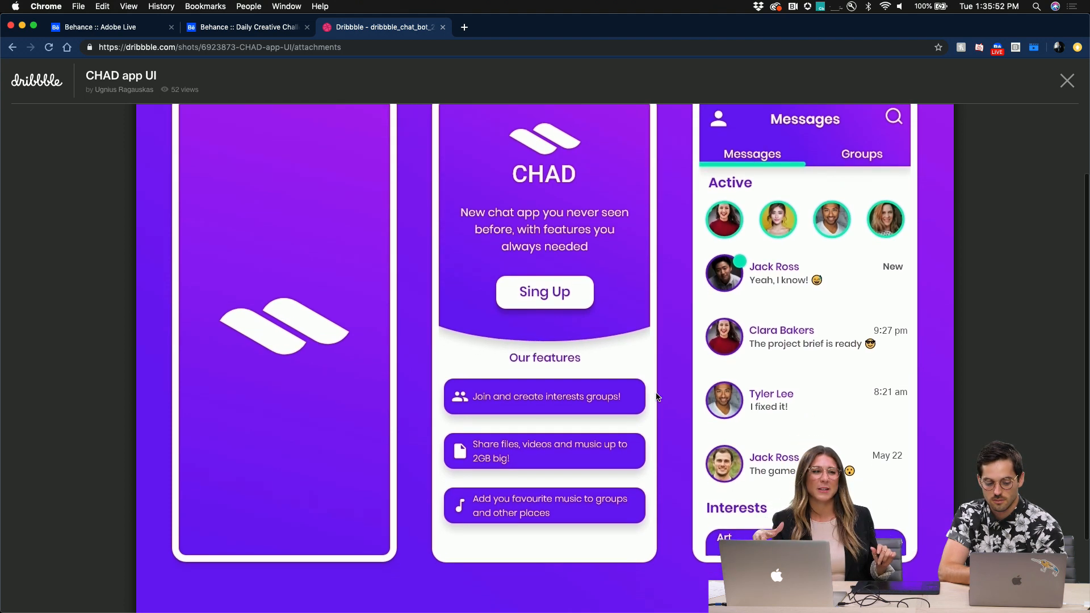
pyautogui.scroll(-1, 658, 397)
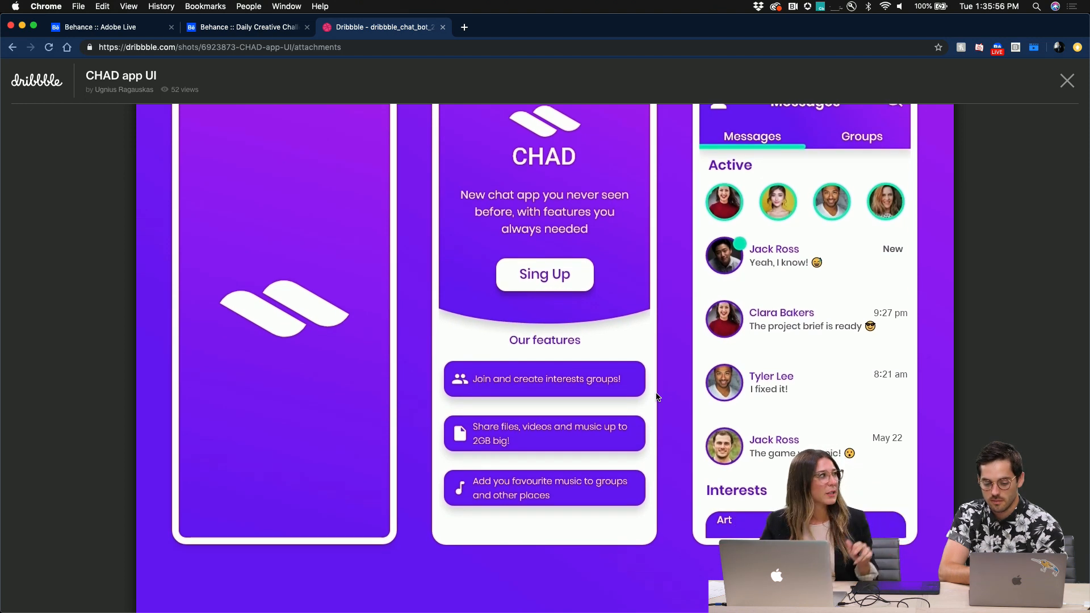
pyautogui.scroll(5, 657, 397)
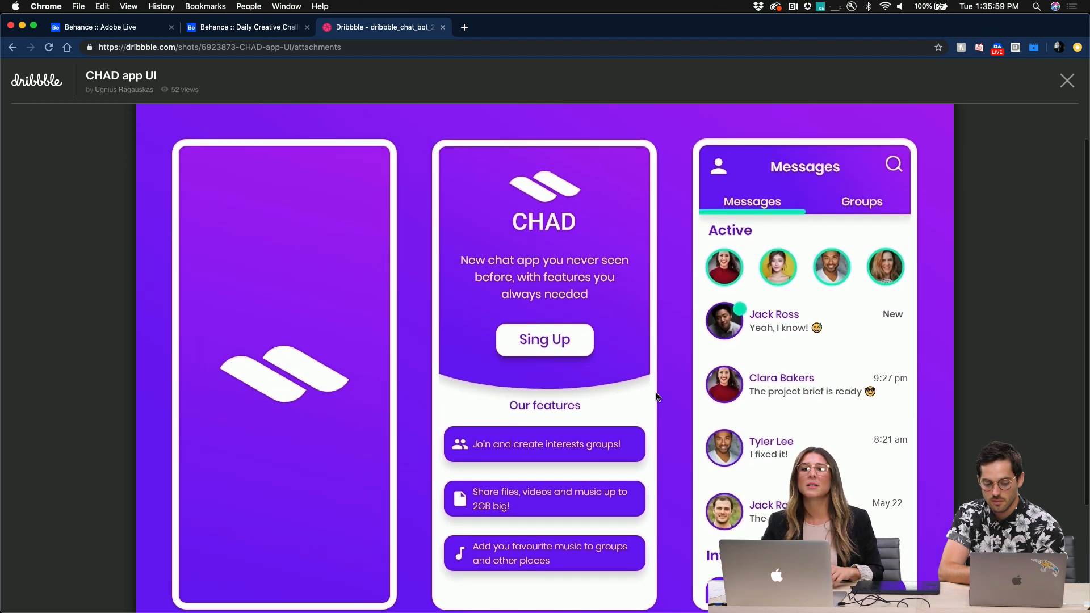
pyautogui.scroll(-4, 657, 396)
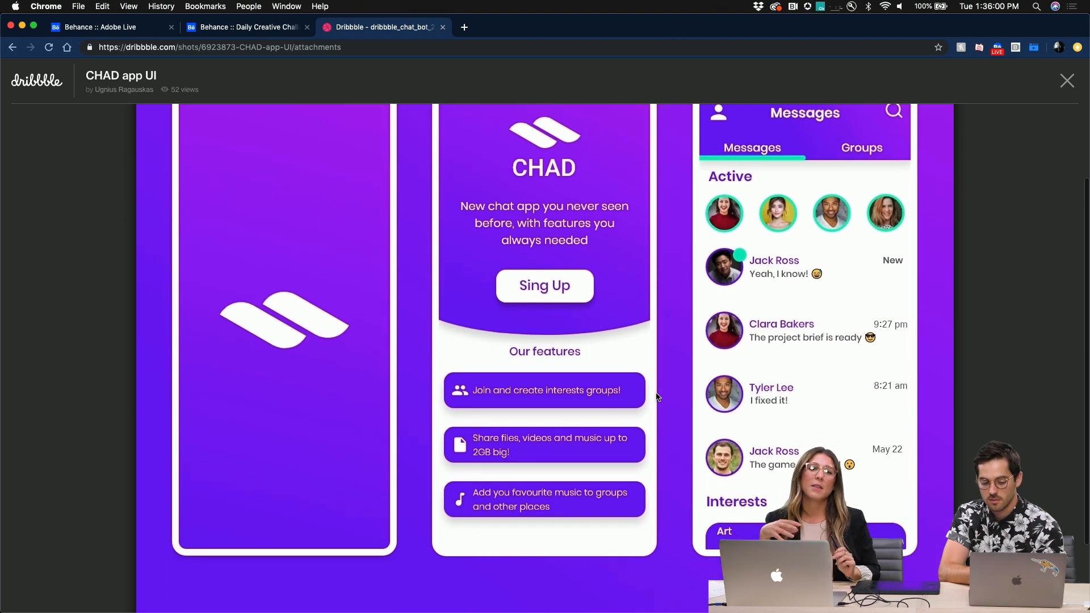
pyautogui.scroll(1, 657, 396)
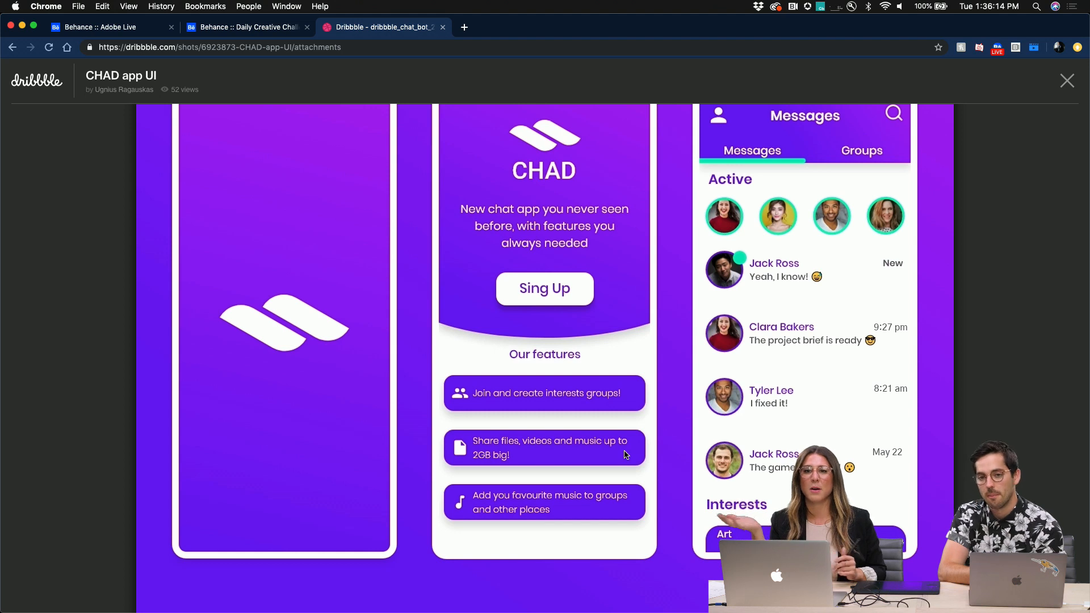
pyautogui.scroll(3, 624, 454)
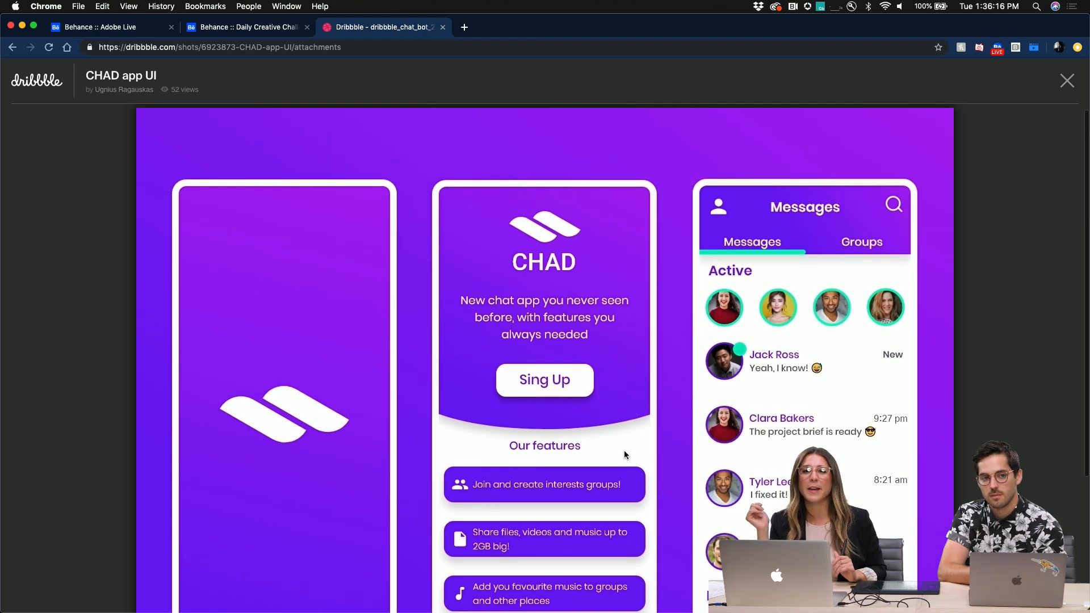
pyautogui.scroll(-1, 625, 455)
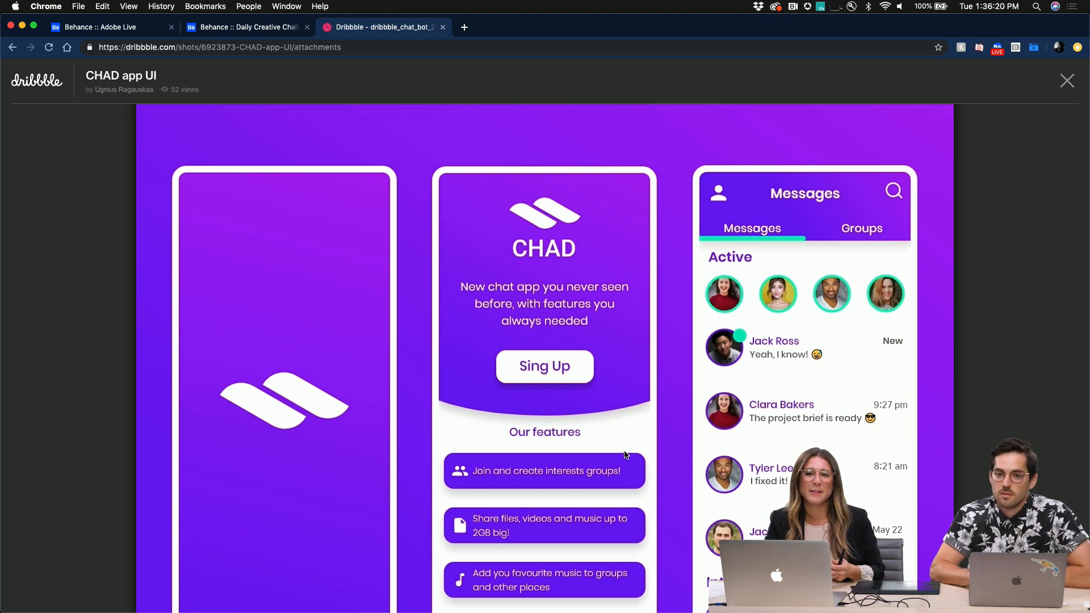
pyautogui.scroll(-2, 625, 455)
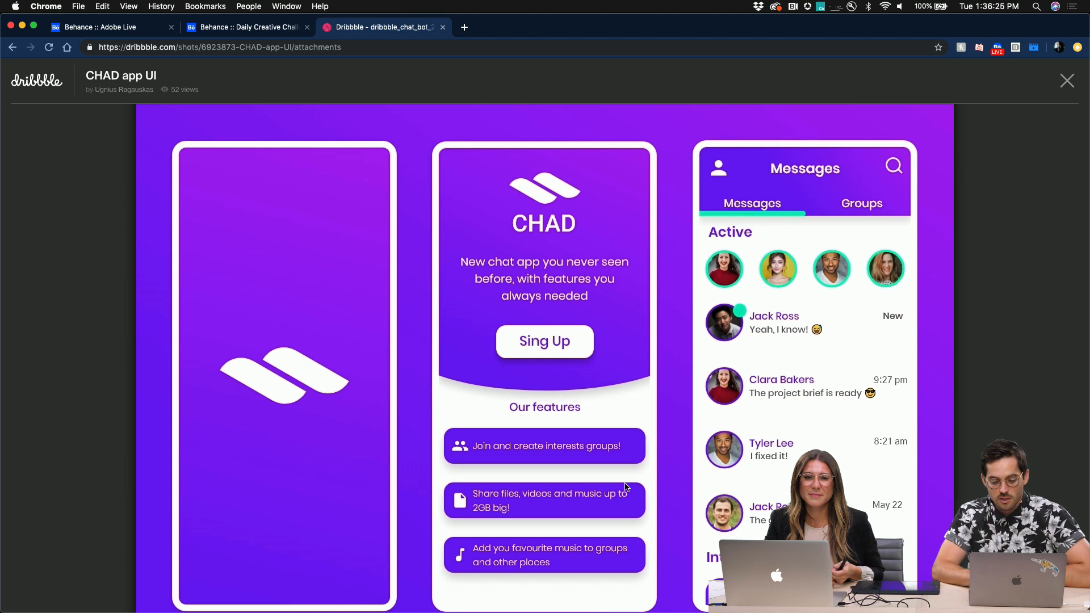
pyautogui.scroll(-2, 626, 486)
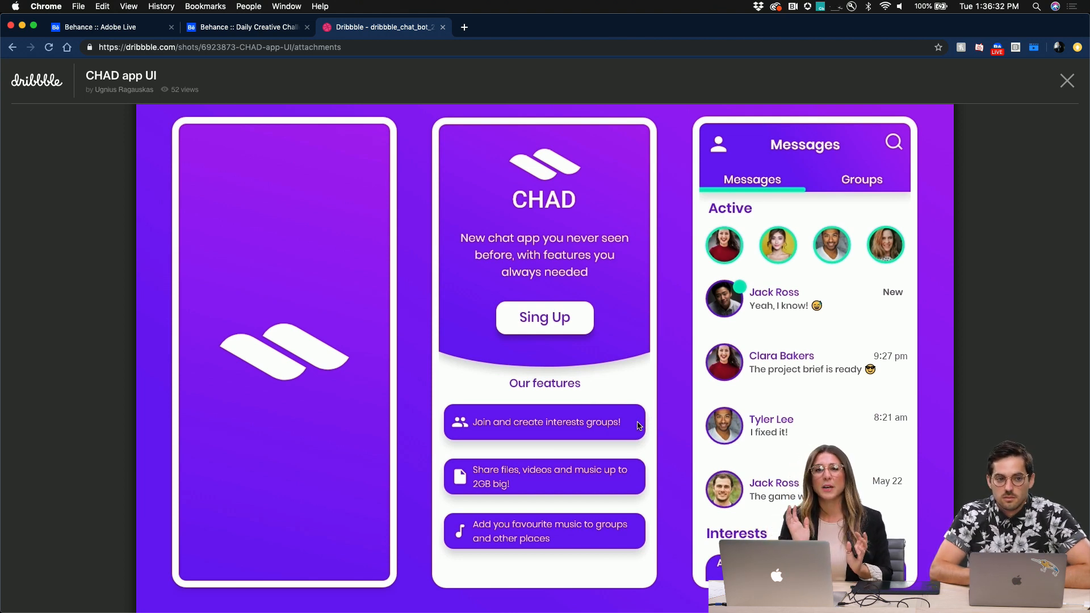
pyautogui.scroll(-1, 639, 426)
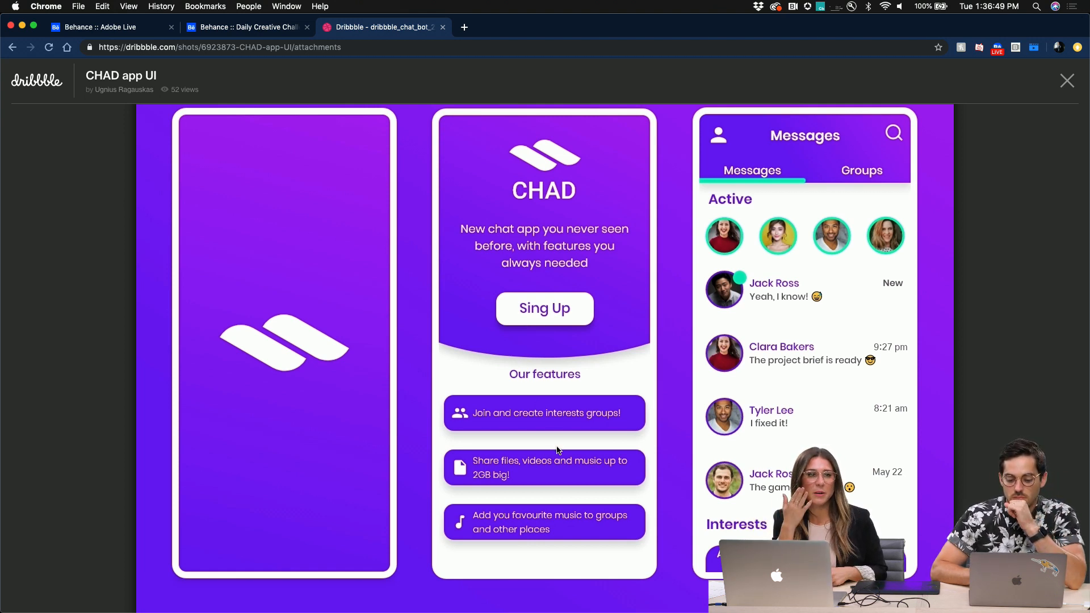
pyautogui.scroll(-1, 557, 454)
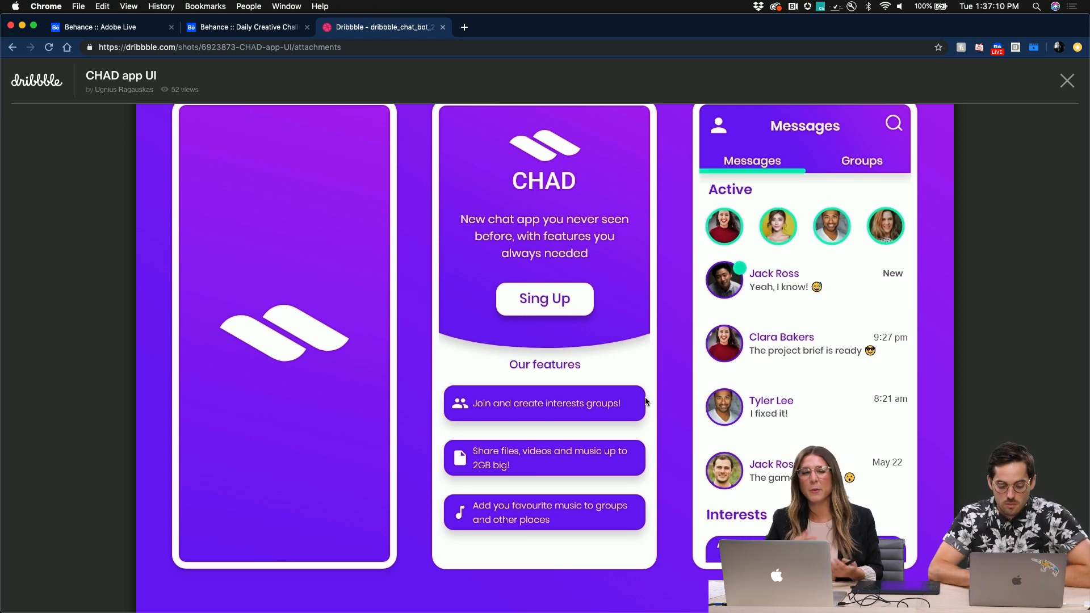
pyautogui.scroll(3, 650, 386)
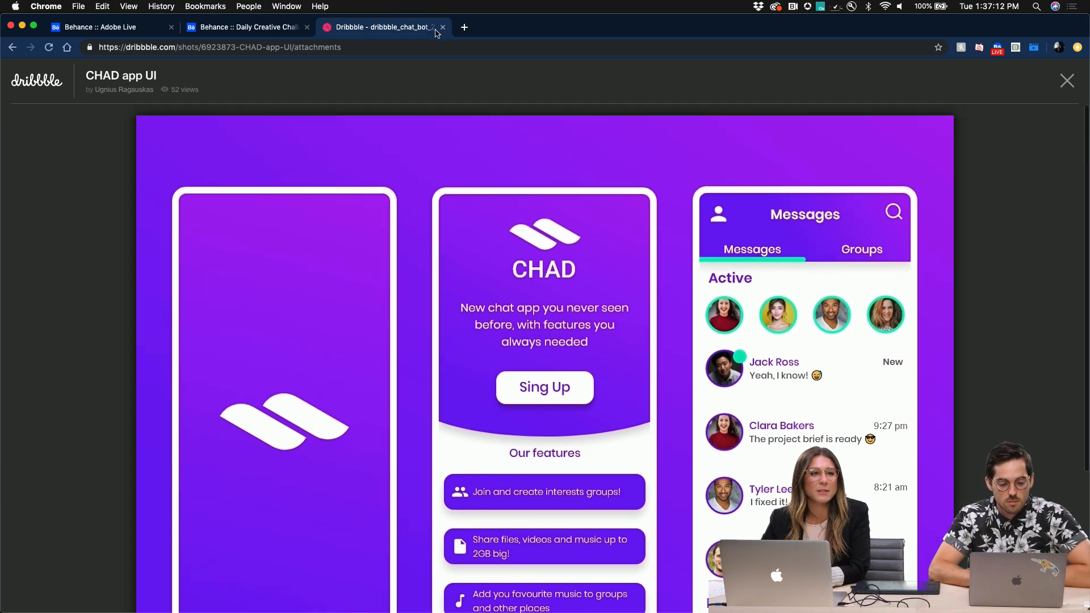
# - Close the CHAD app UI page and check the latest messages in Discord's current-challenge channel
pyautogui.click(443, 26)
pyautogui.hotkey('ctrl', 'Up')
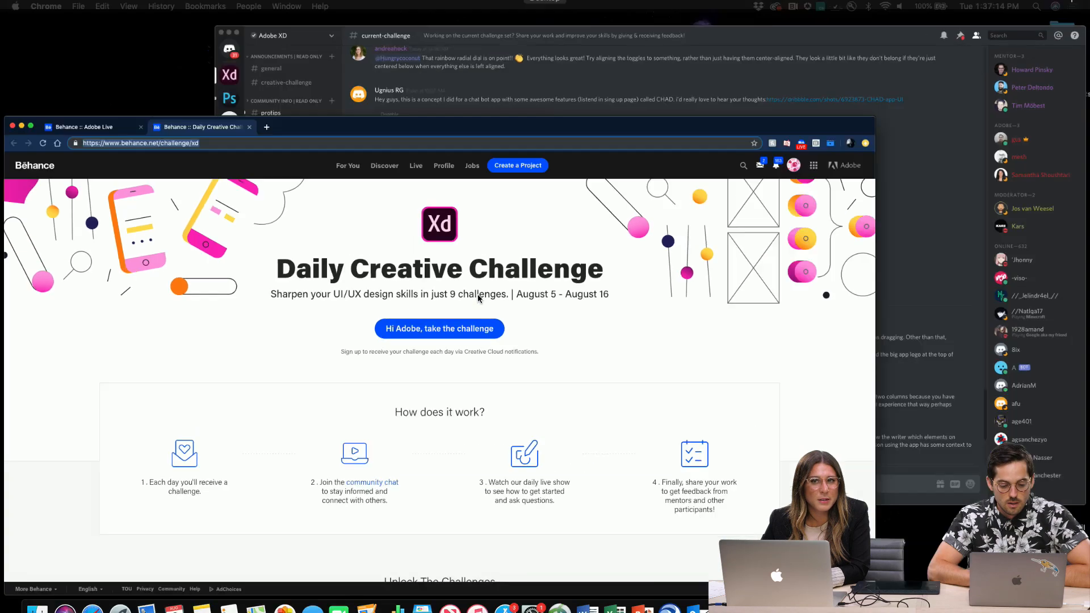
pyautogui.click(625, 290)
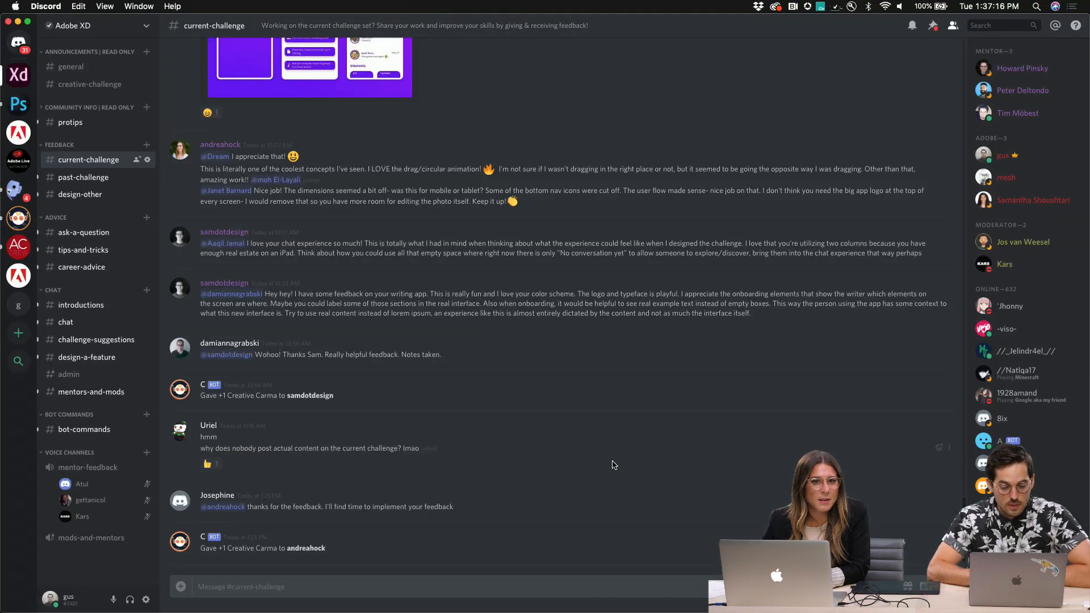
pyautogui.scroll(2, 613, 465)
pyautogui.scroll(-2, 613, 465)
# - Return to Behance's Daily Creative Challenge page in Chrome and highlight the Simple design systems challenge description
pyautogui.hotkey('ctrl', 'Up')
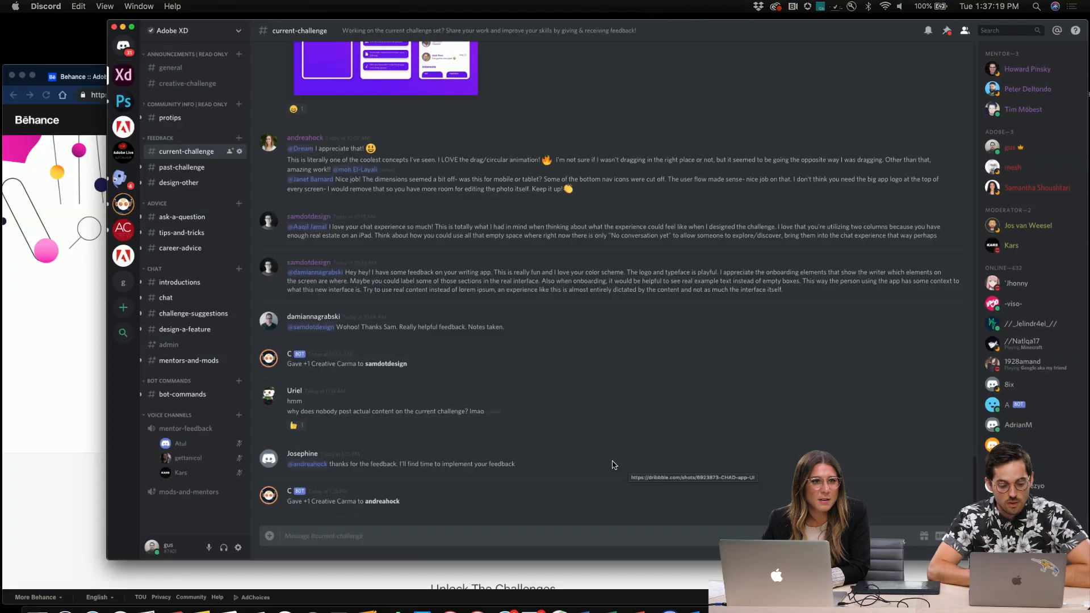
pyautogui.click(367, 494)
pyautogui.scroll(-5, 406, 482)
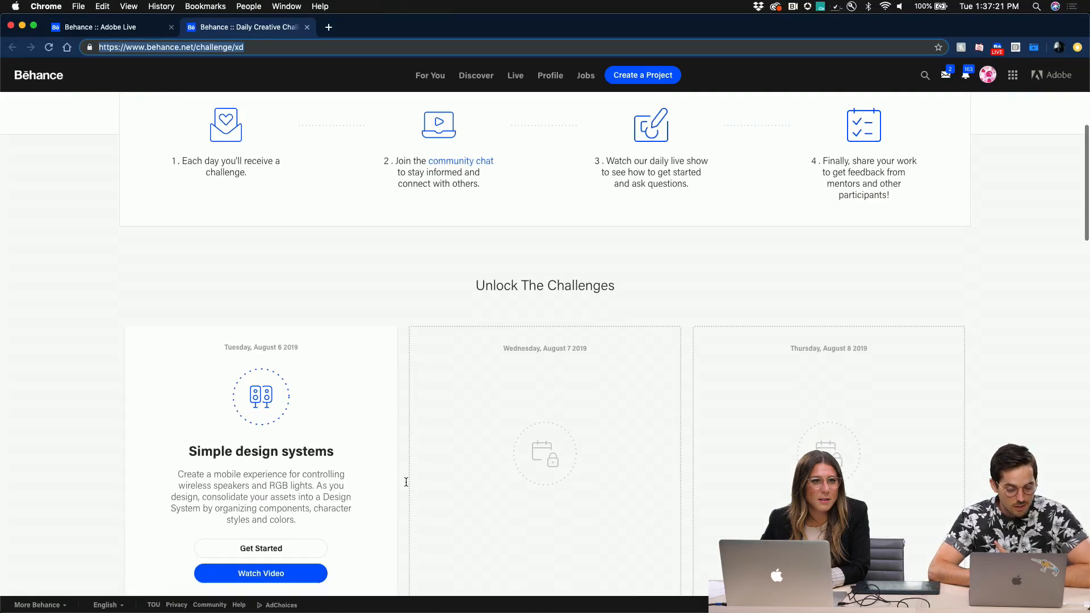
pyautogui.scroll(-3, 406, 482)
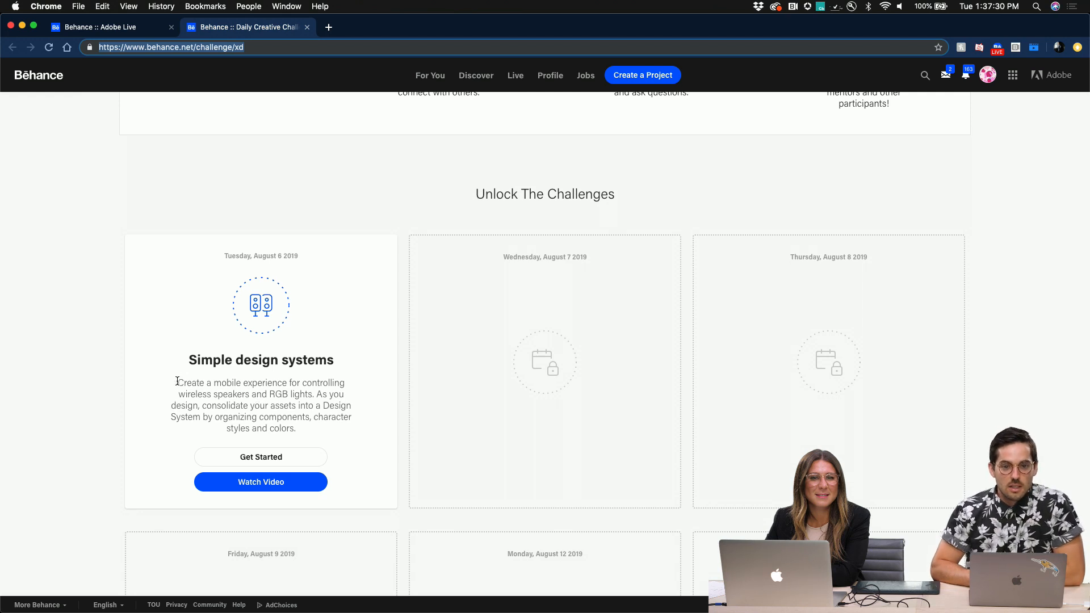
pyautogui.moveTo(177, 381); pyautogui.dragTo(359, 427)
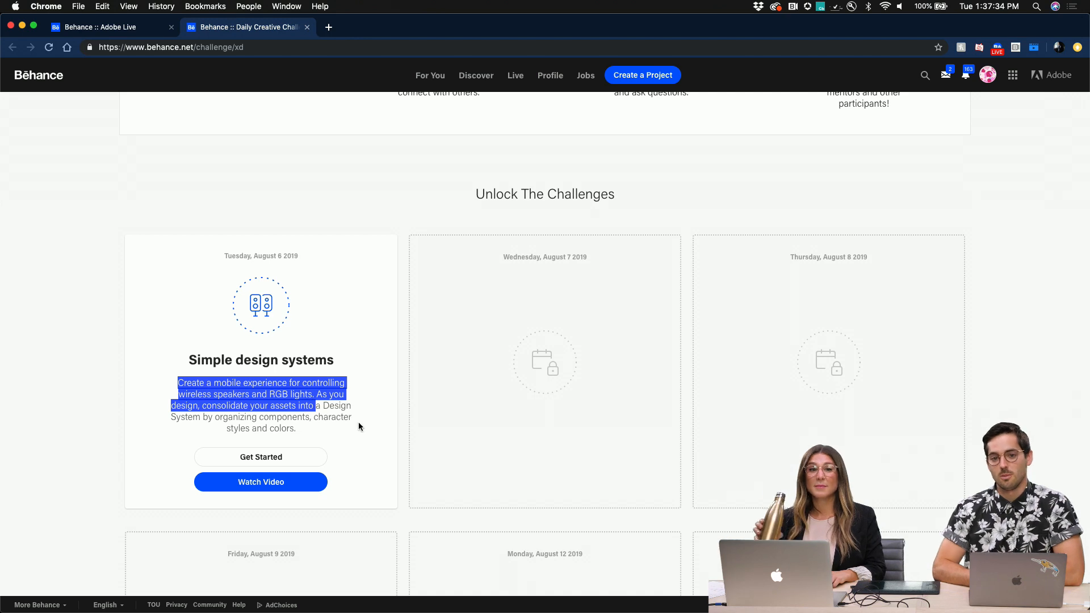
# - Clear the text highlight, look at the Simple design systems challenge video page, and close it again
pyautogui.click(351, 420)
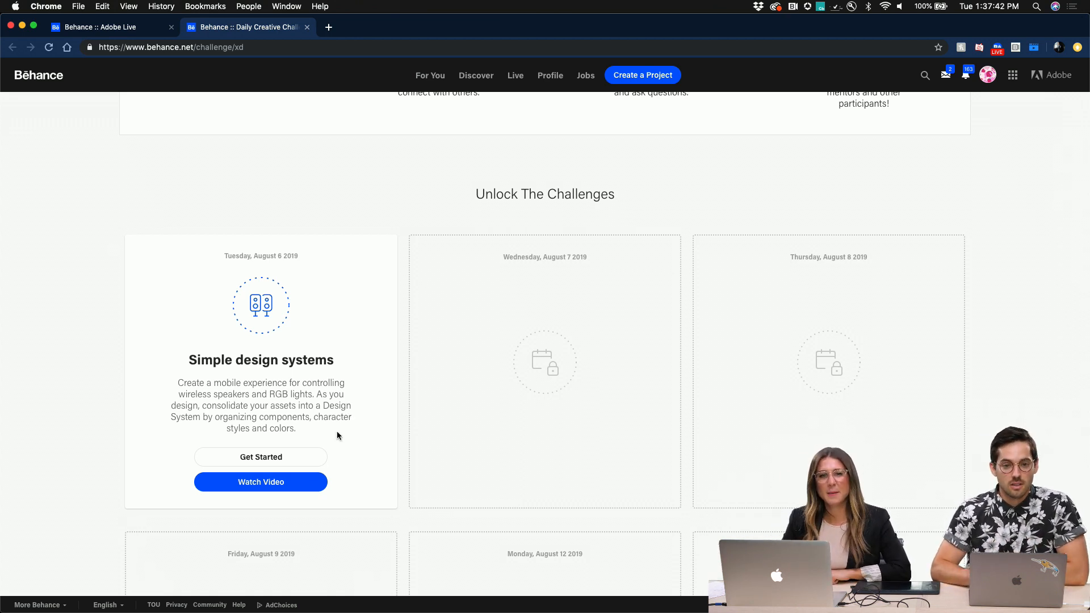
pyautogui.click(286, 487)
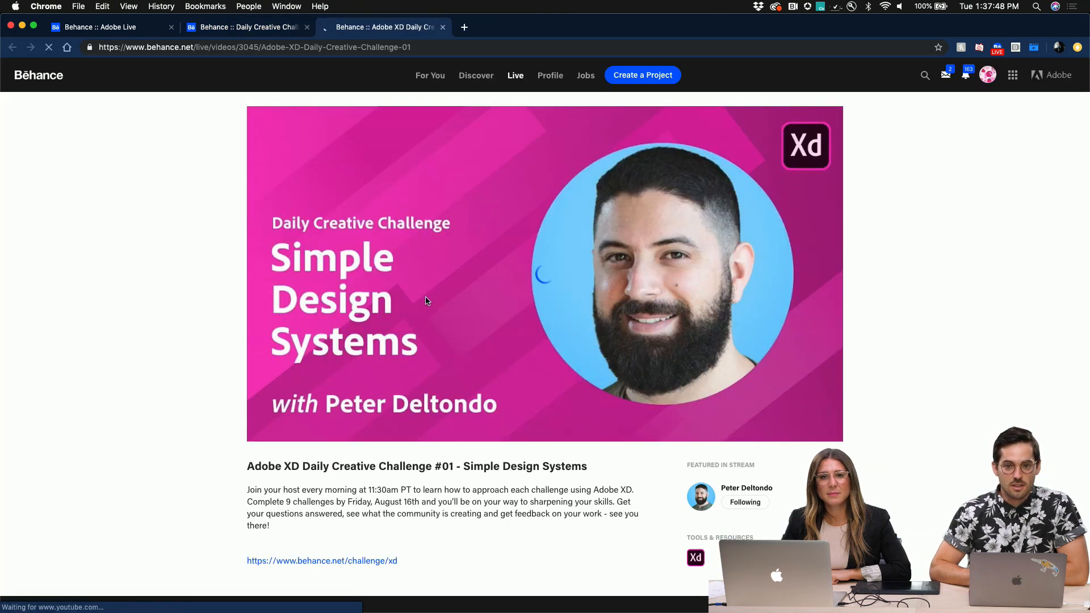
pyautogui.click(443, 27)
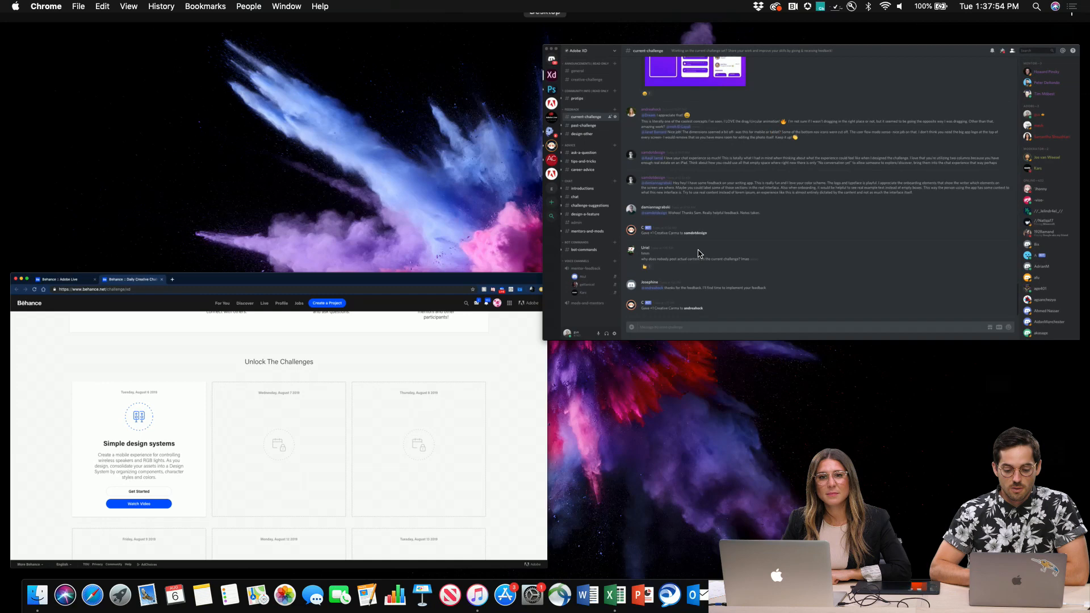
# - Switch to Discord and open the Medley Maker Day 1 project linked in the past-challenge channel's latest post
pyautogui.click(699, 253)
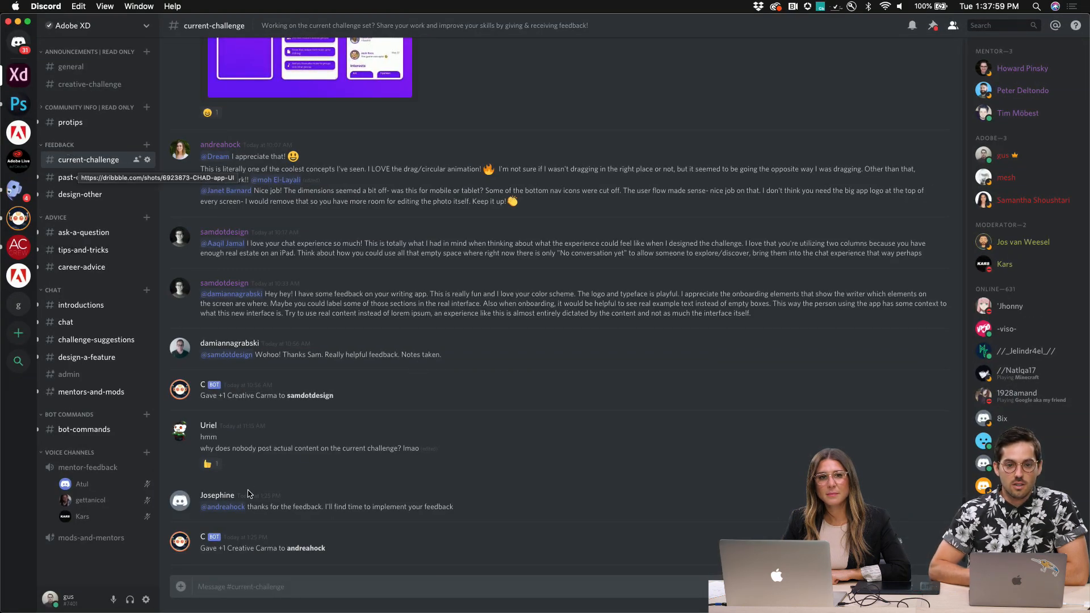
pyautogui.click(80, 179)
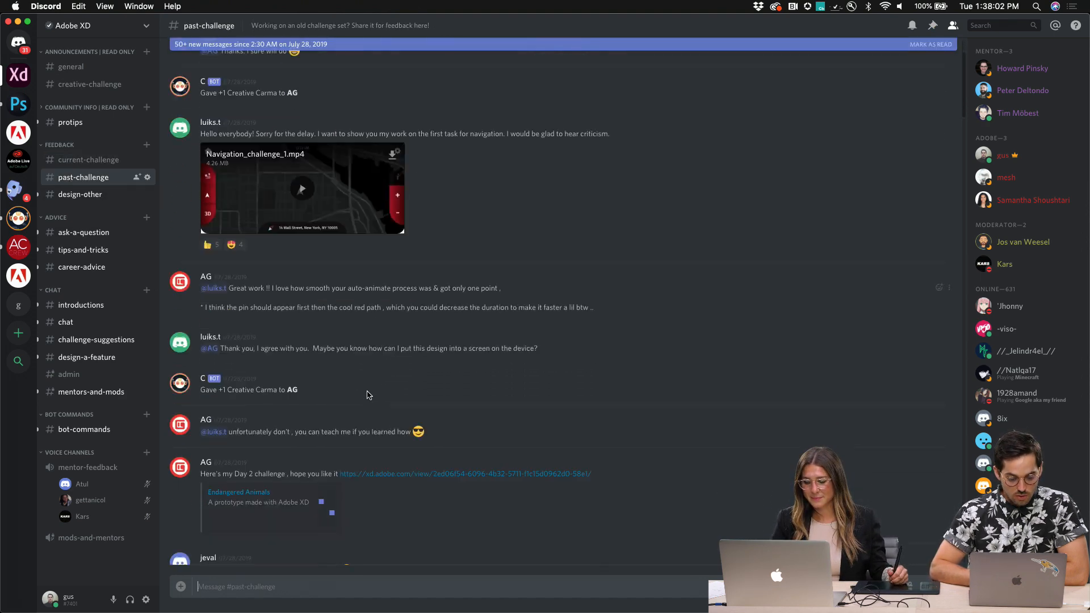
pyautogui.scroll(-15, 368, 396)
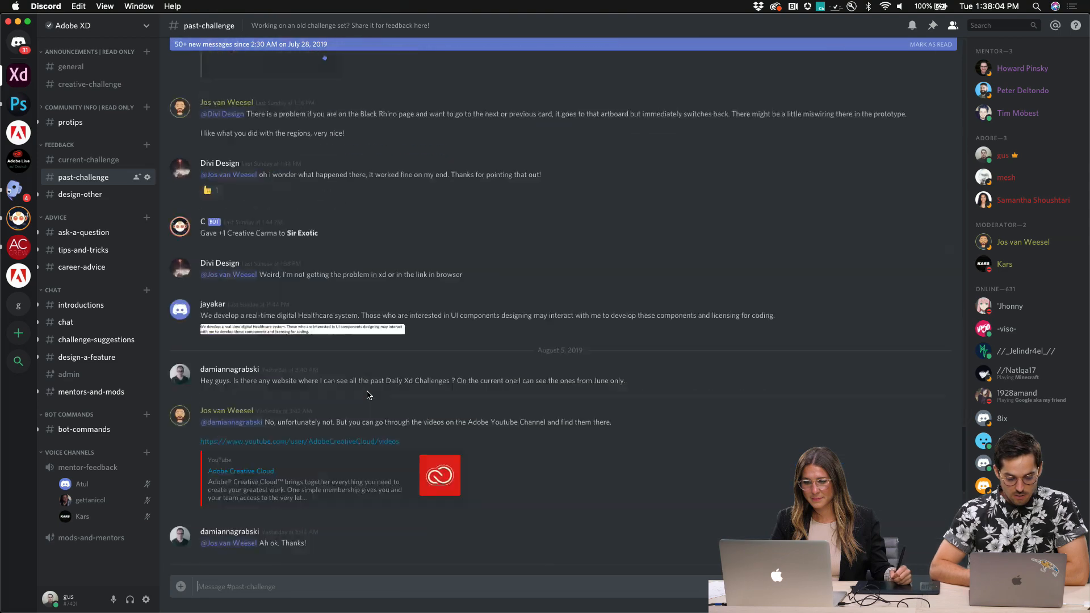
pyautogui.scroll(-5, 367, 395)
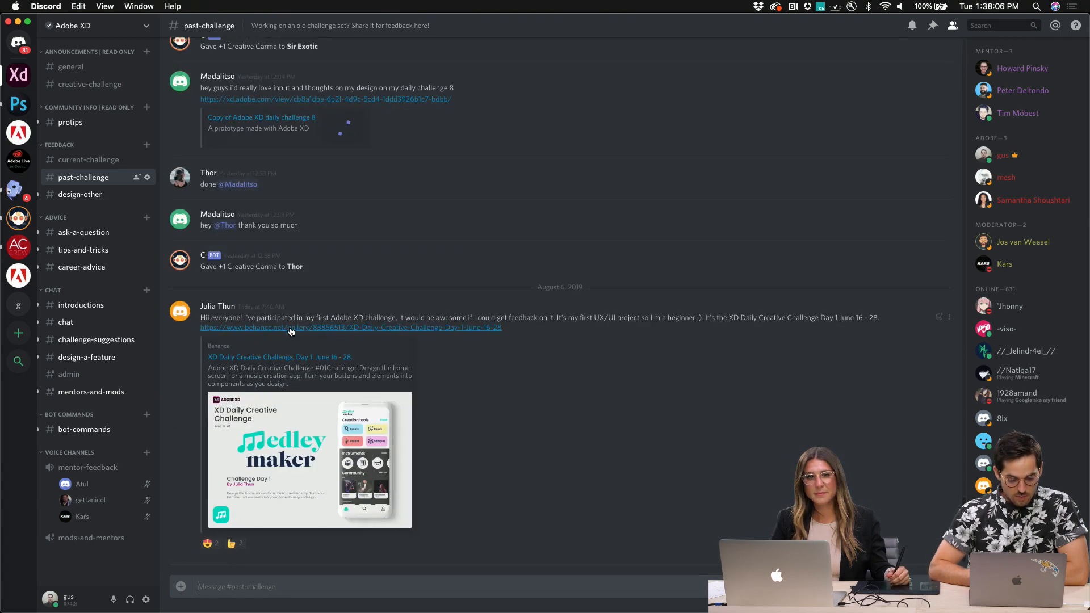
pyautogui.click(291, 329)
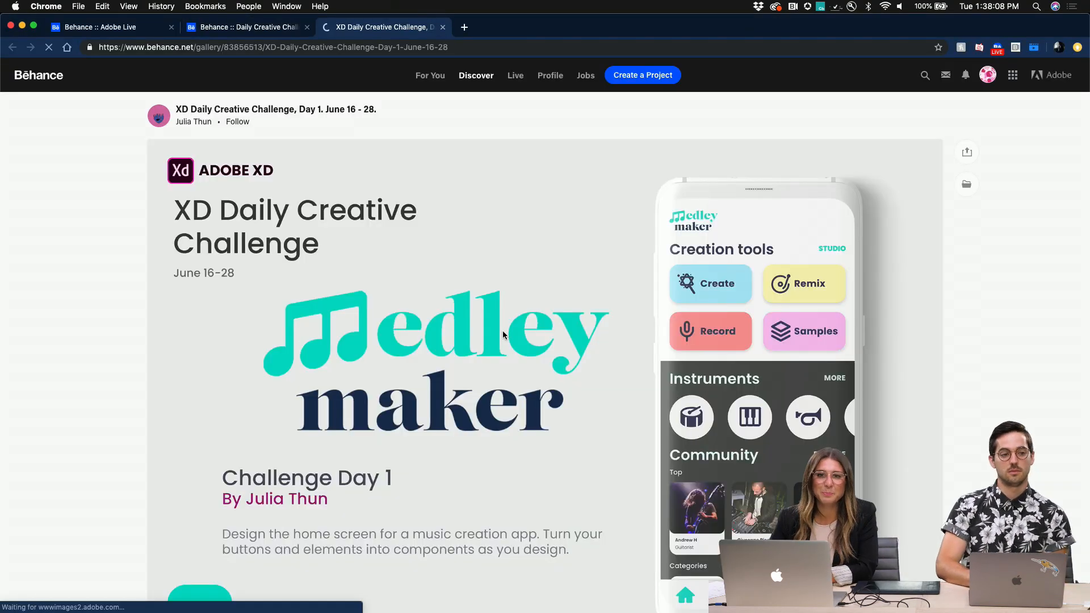
# - Review the Medley Maker project page on Behance from the cover image down to the project details and back
pyautogui.scroll(-2, 454, 425)
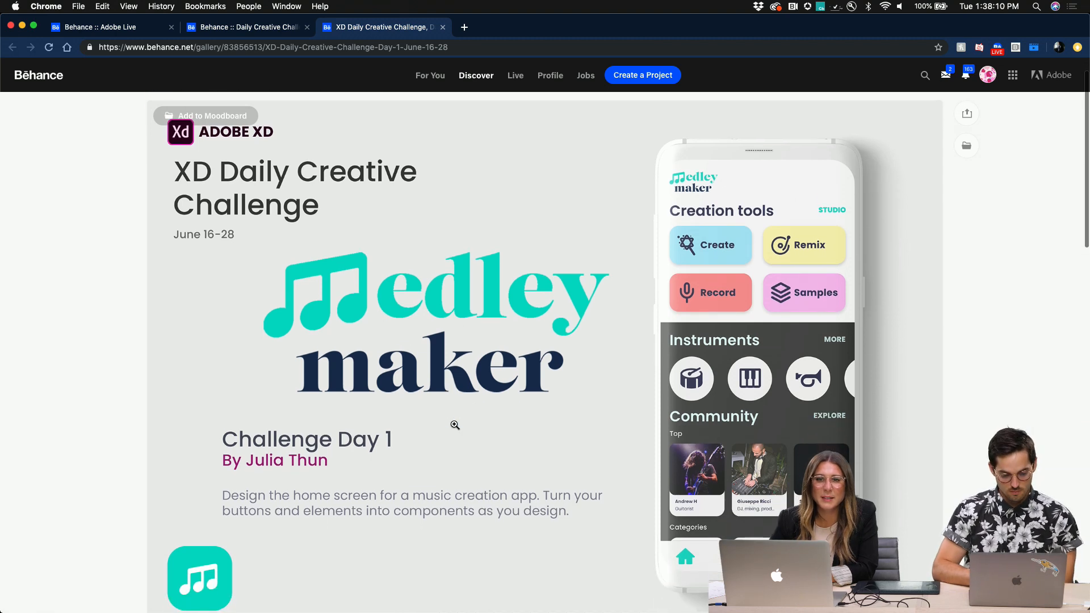
pyautogui.scroll(2, 455, 425)
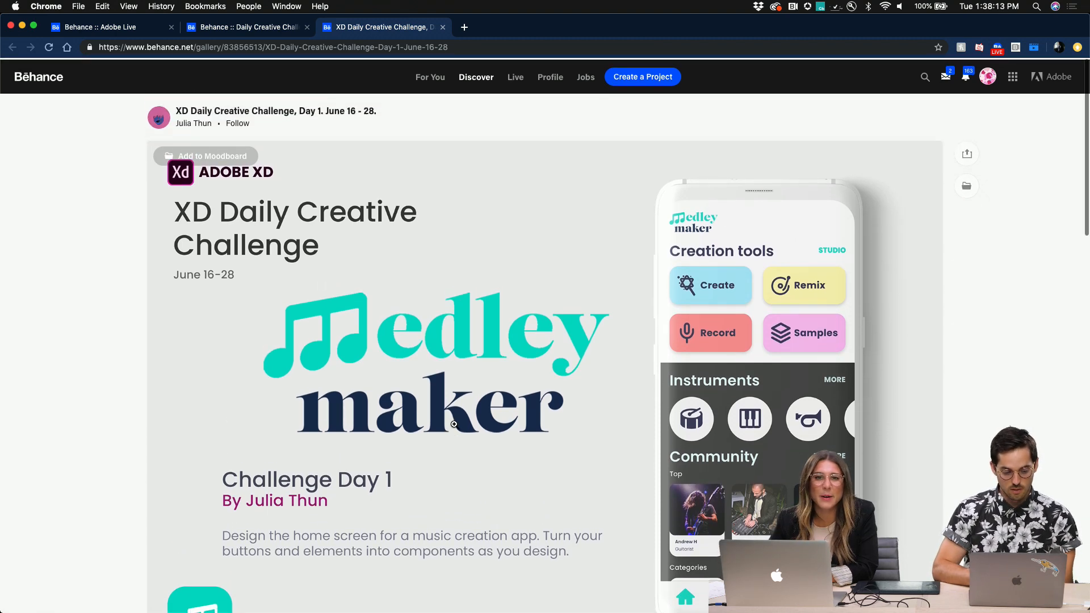
pyautogui.scroll(-4, 455, 424)
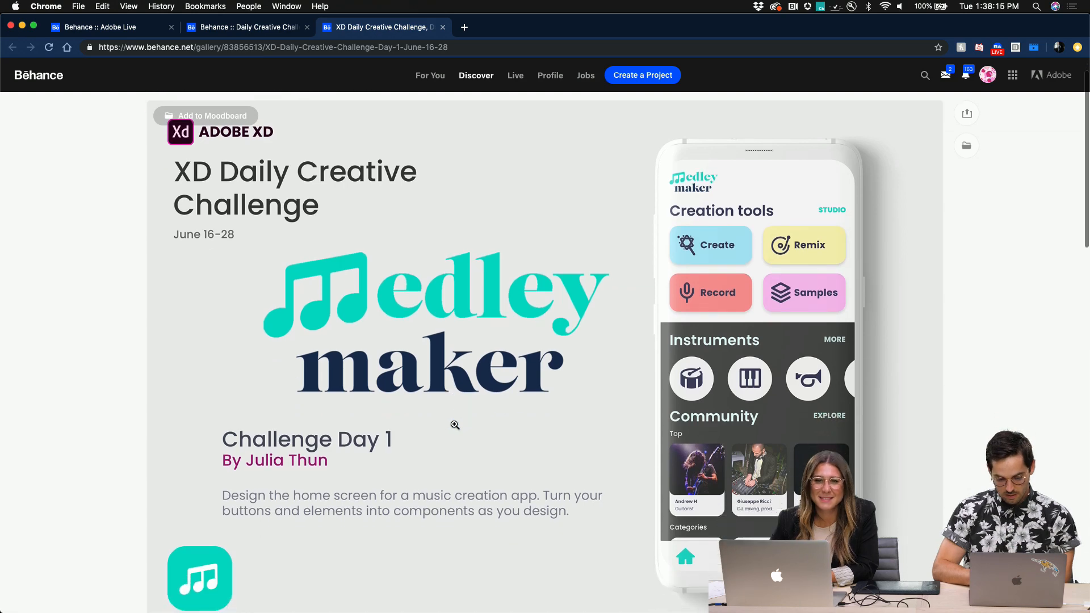
pyautogui.scroll(2, 455, 424)
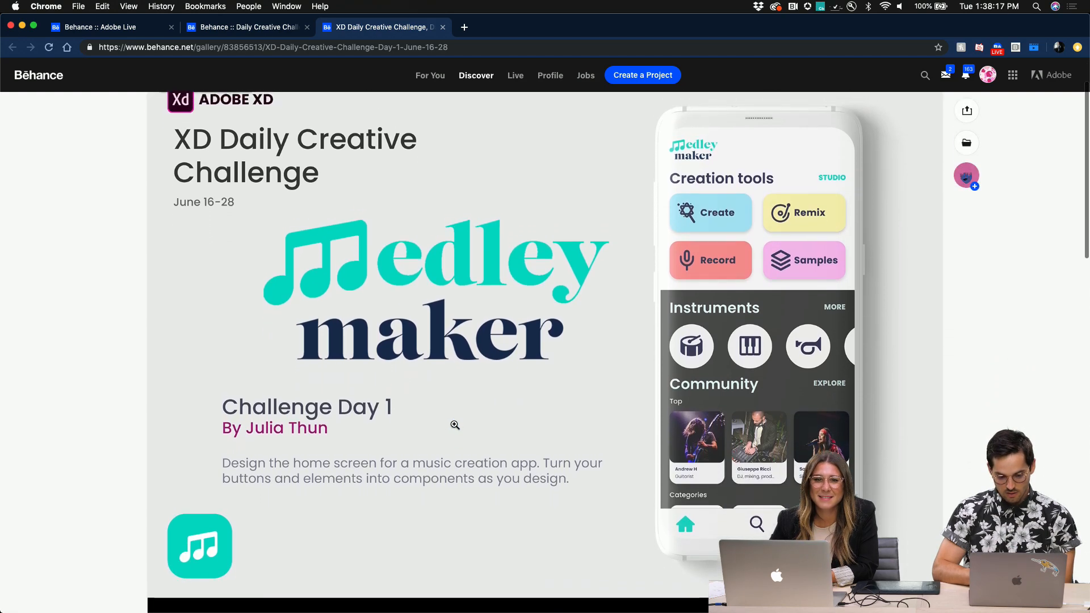
pyautogui.scroll(-10, 454, 424)
pyautogui.scroll(-3, 454, 424)
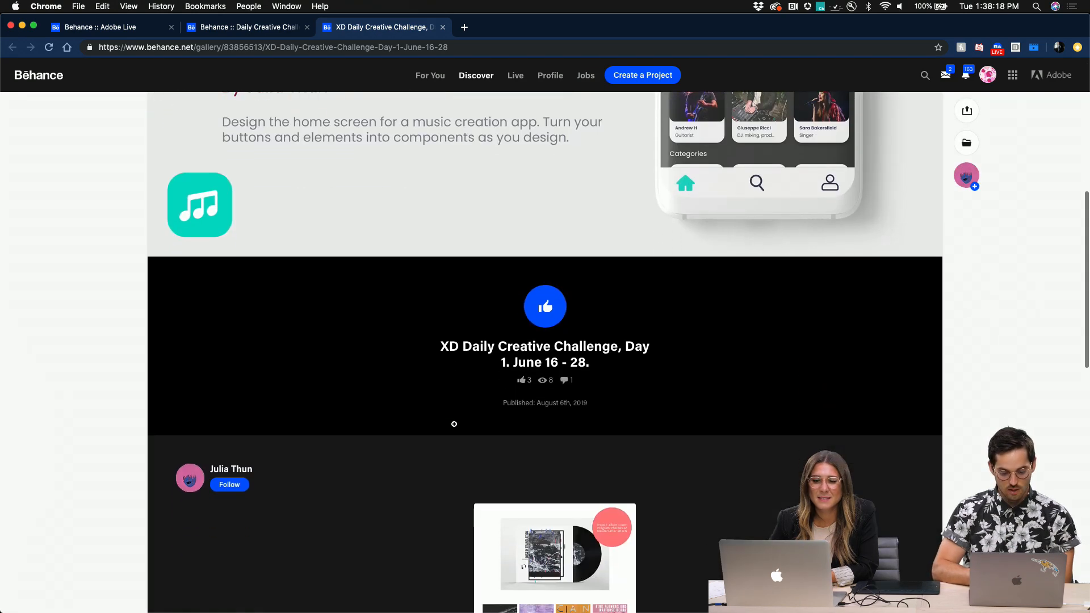
pyautogui.scroll(15, 455, 425)
# - Inspect the Medley Maker mockup enlarged, moving the browser window aside to expose the whole phone screen, and close the enlarged view
pyautogui.click(479, 387)
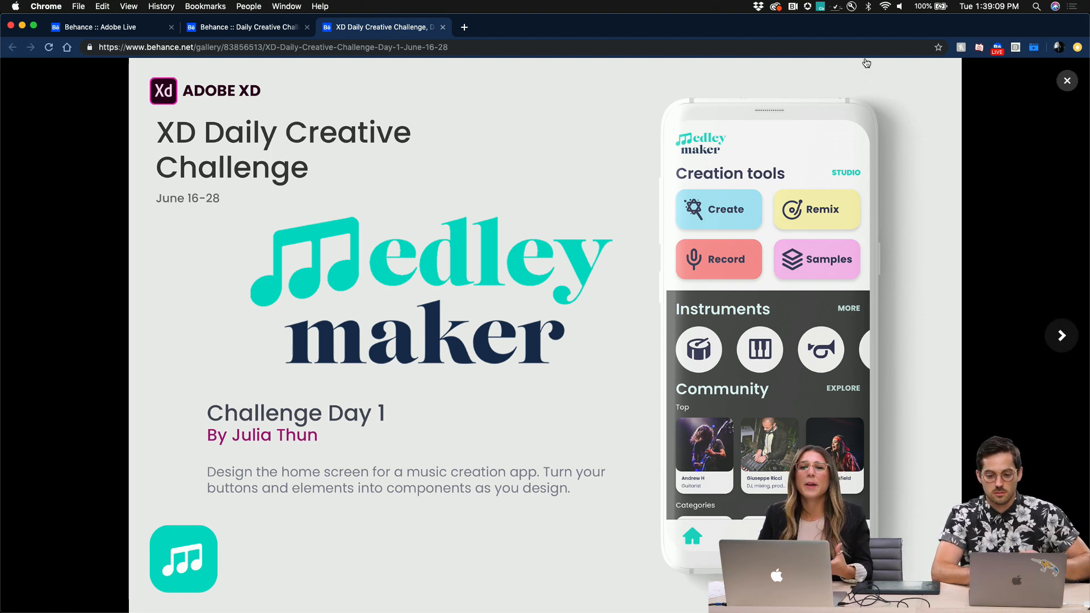
pyautogui.moveTo(869, 35); pyautogui.dragTo(640, 16)
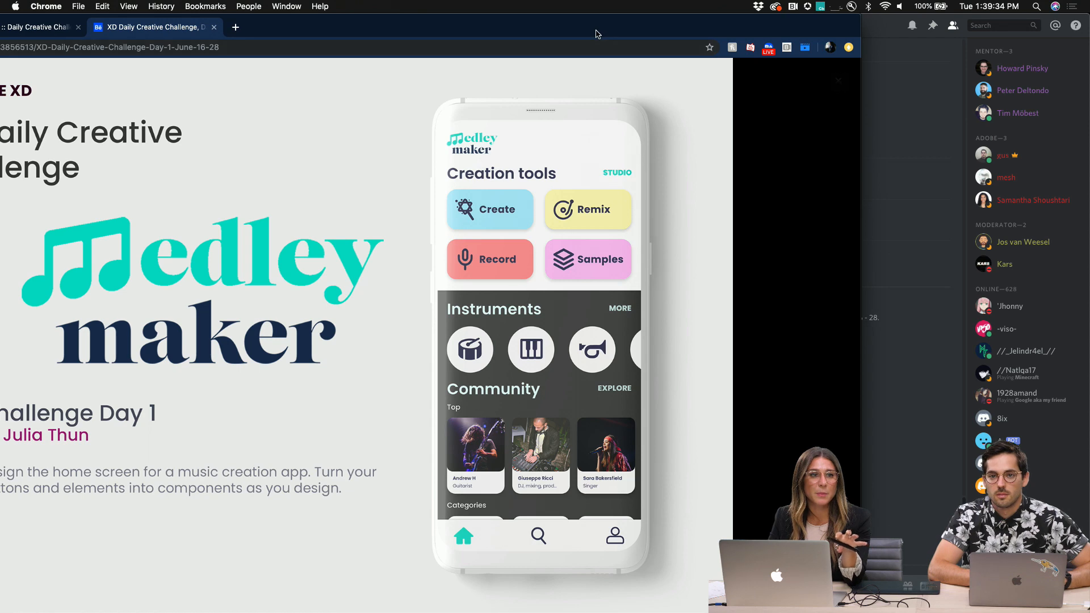
pyautogui.moveTo(600, 34); pyautogui.dragTo(827, 30)
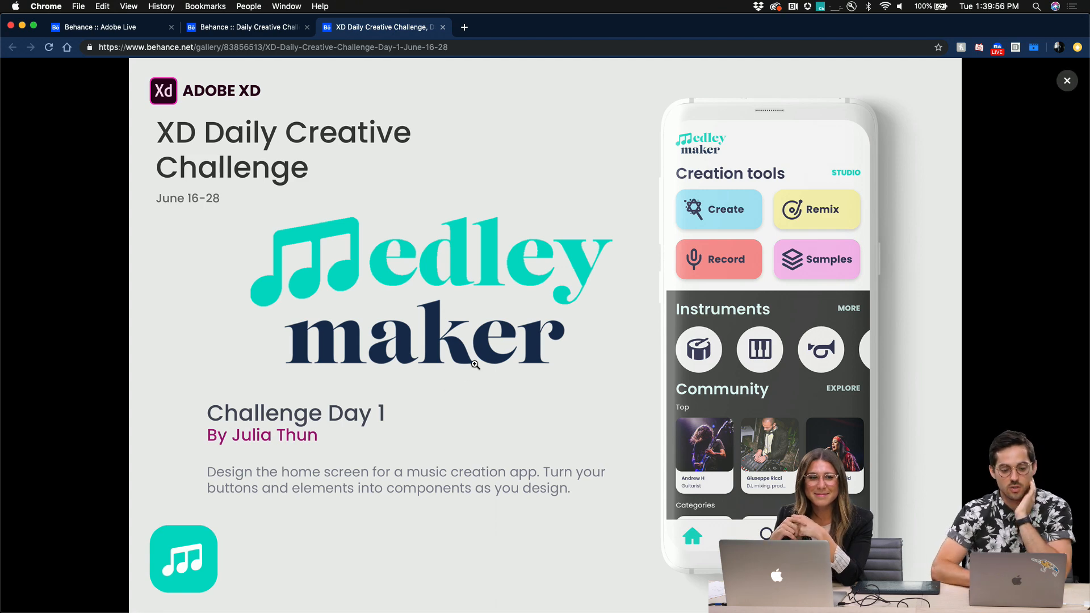
pyautogui.click(1069, 82)
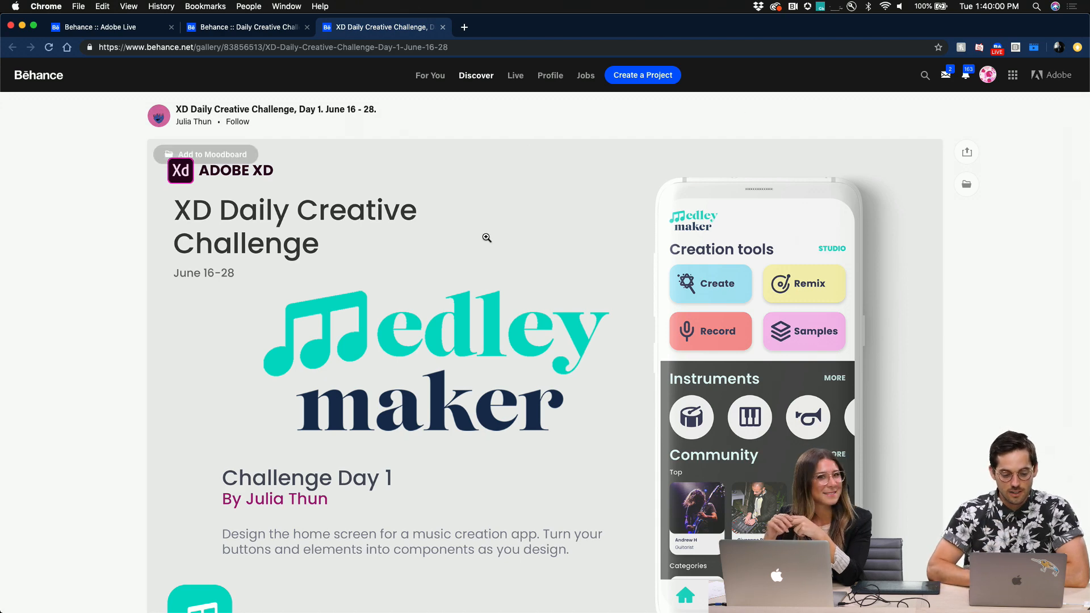
# - Review the June 3 - June 14 and June 17 - June 29 past challenges on Behance's Daily Creative Challenge page
pyautogui.click(279, 28)
pyautogui.scroll(-15, 582, 443)
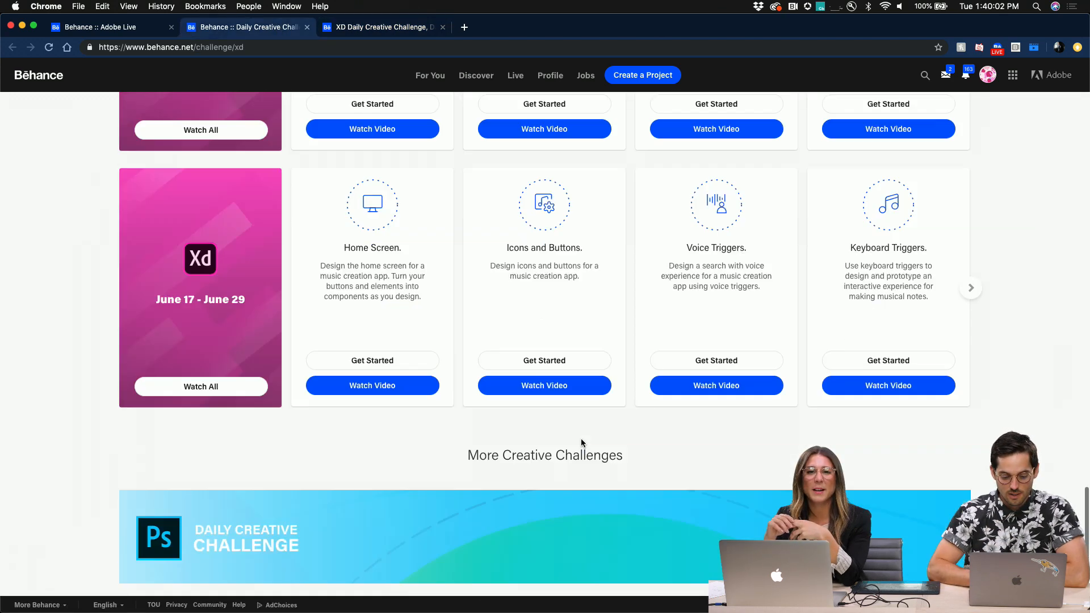
pyautogui.scroll(6, 583, 444)
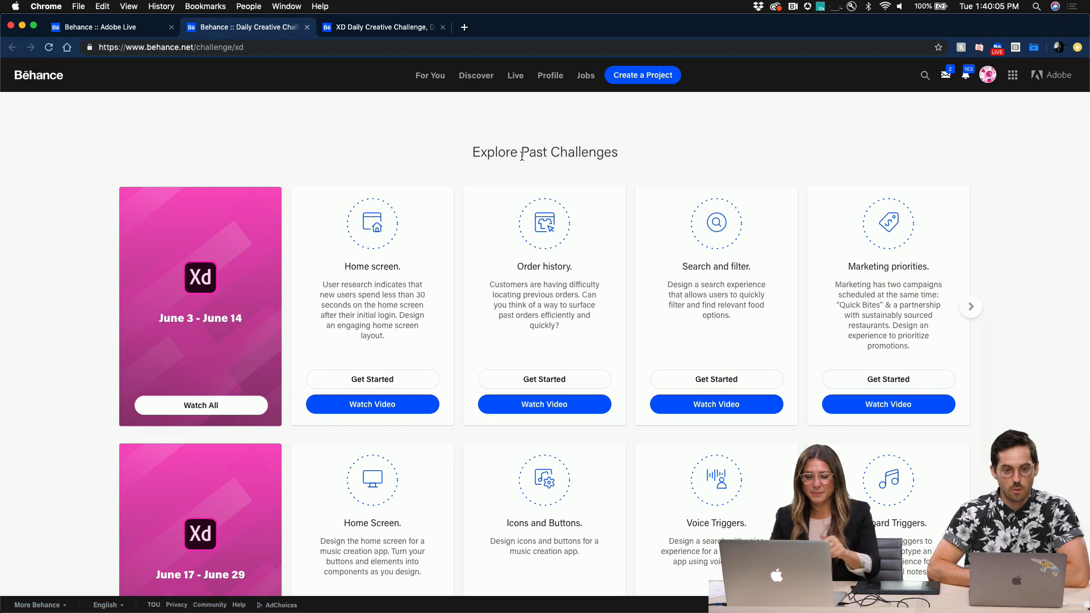
pyautogui.scroll(-3, 492, 334)
pyautogui.scroll(-3, 491, 334)
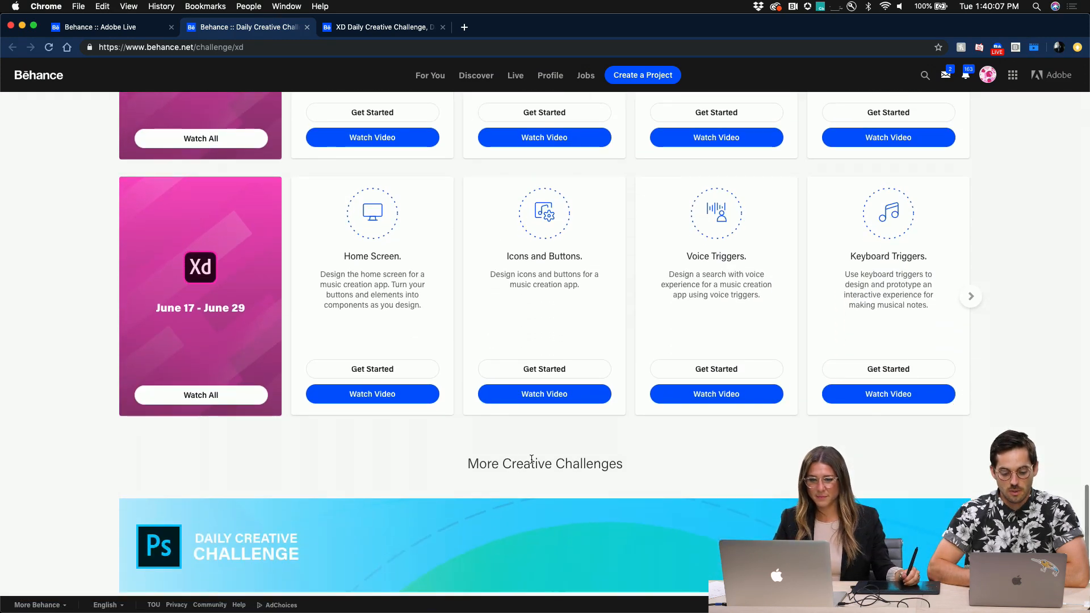
pyautogui.scroll(3, 493, 419)
pyautogui.scroll(2, 492, 419)
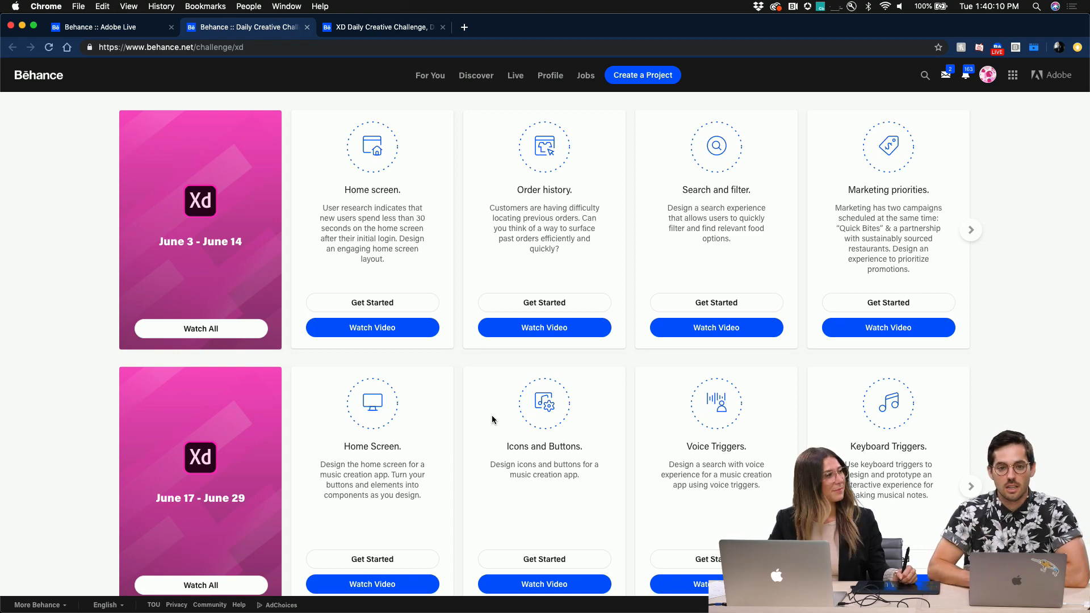
pyautogui.scroll(10, 492, 419)
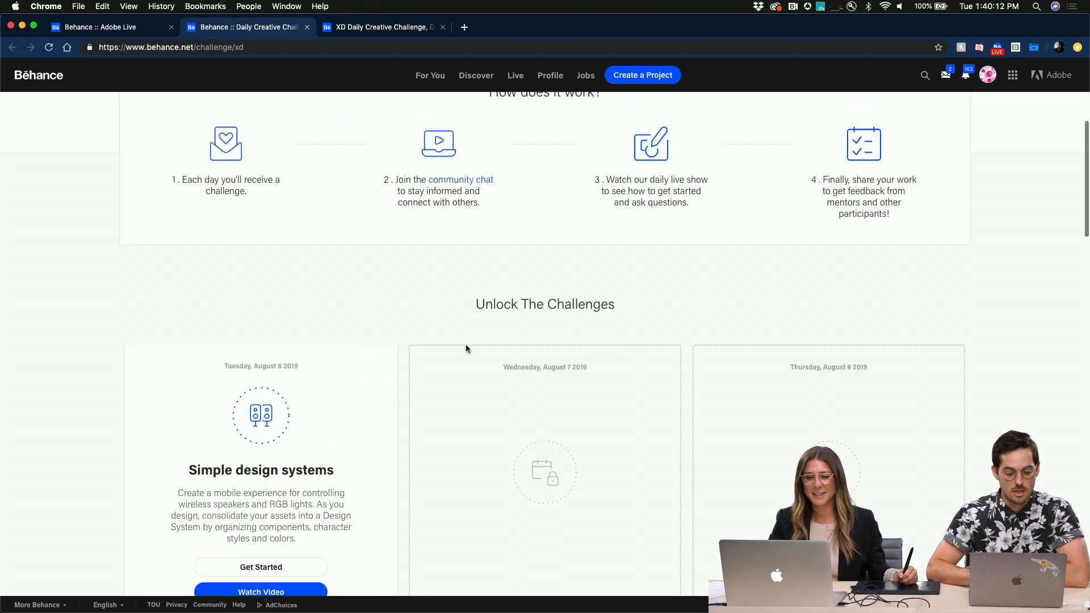
# - Return to Discord and open the current-challenge feedback channel
pyautogui.hotkey('ctrl', 'Up')
pyautogui.click(794, 234)
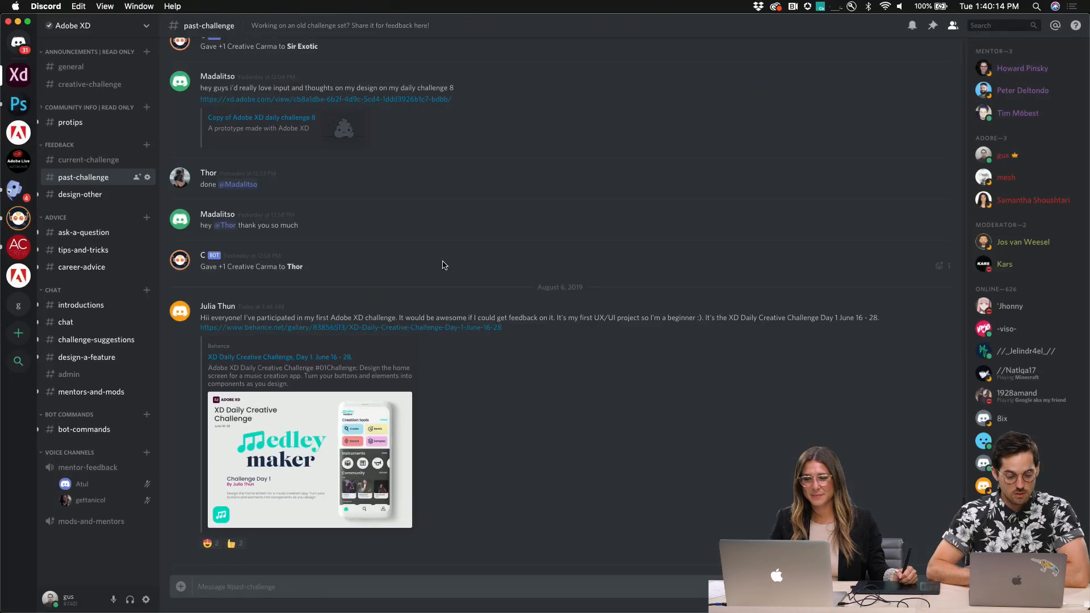
pyautogui.click(110, 163)
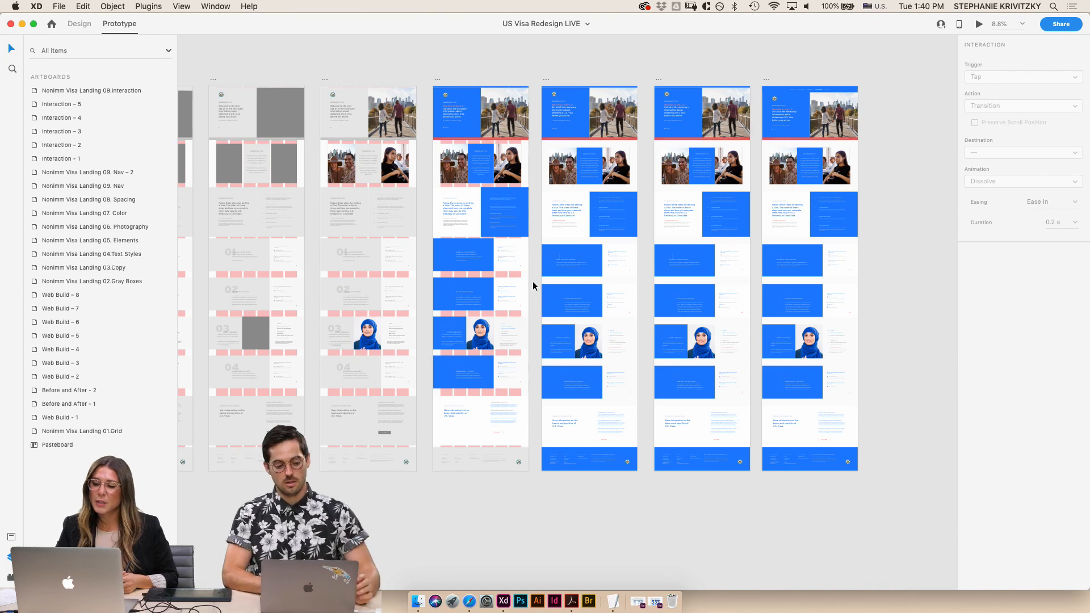
# - Examine the Before + After and The Build artboard groups in the US Visa Redesign LIVE document in XD
pyautogui.scroll(-10, 532, 281)
pyautogui.hscroll(-5, 592, 428)
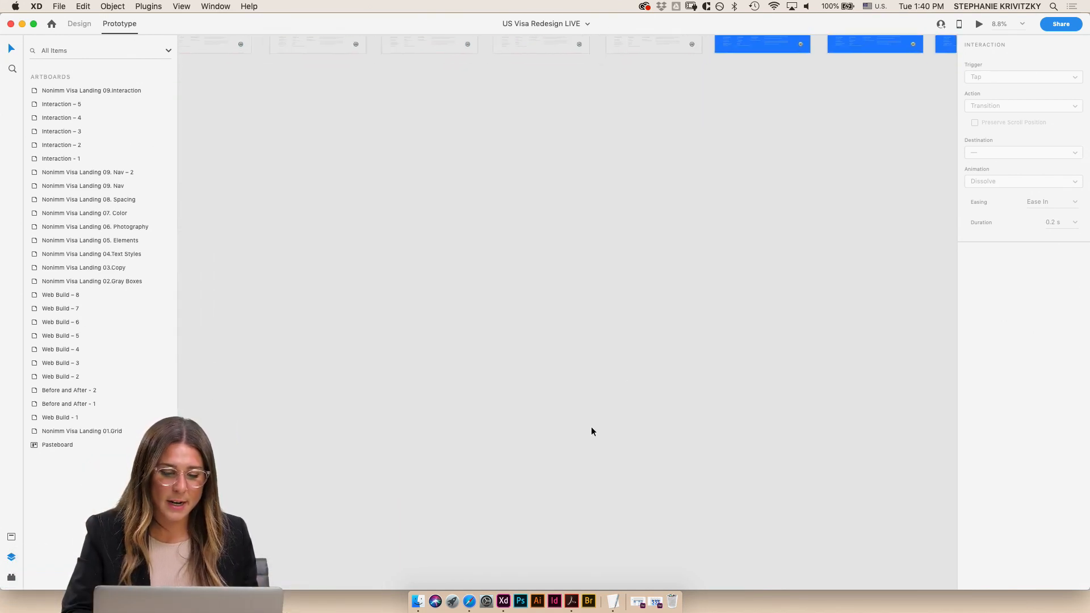
pyautogui.scroll(-15, 592, 427)
pyautogui.hscroll(-5, 591, 423)
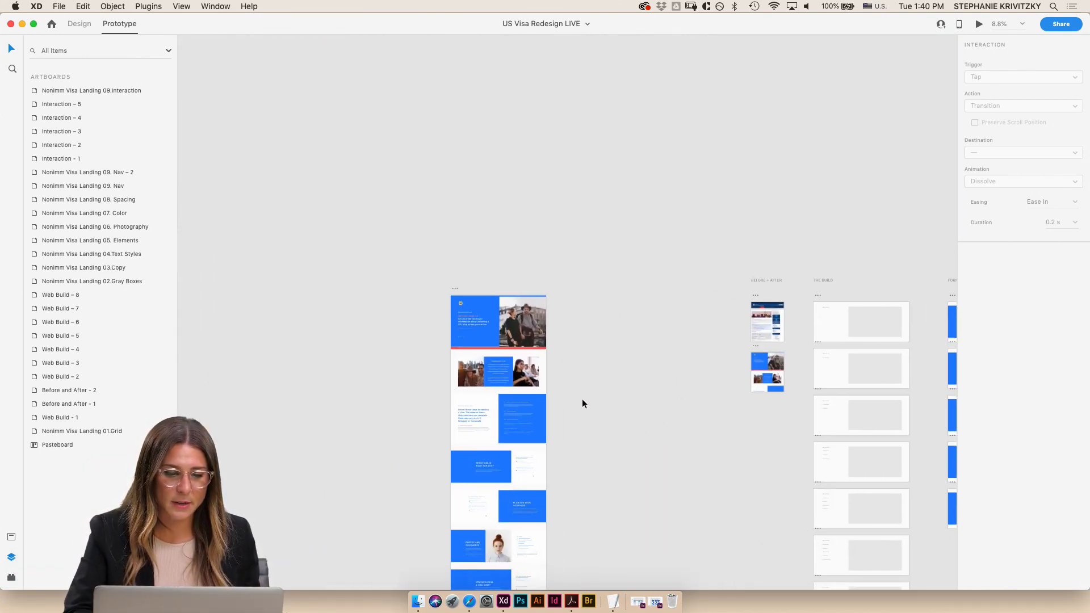
pyautogui.hscroll(-3, 583, 403)
pyautogui.scroll(3, 739, 335)
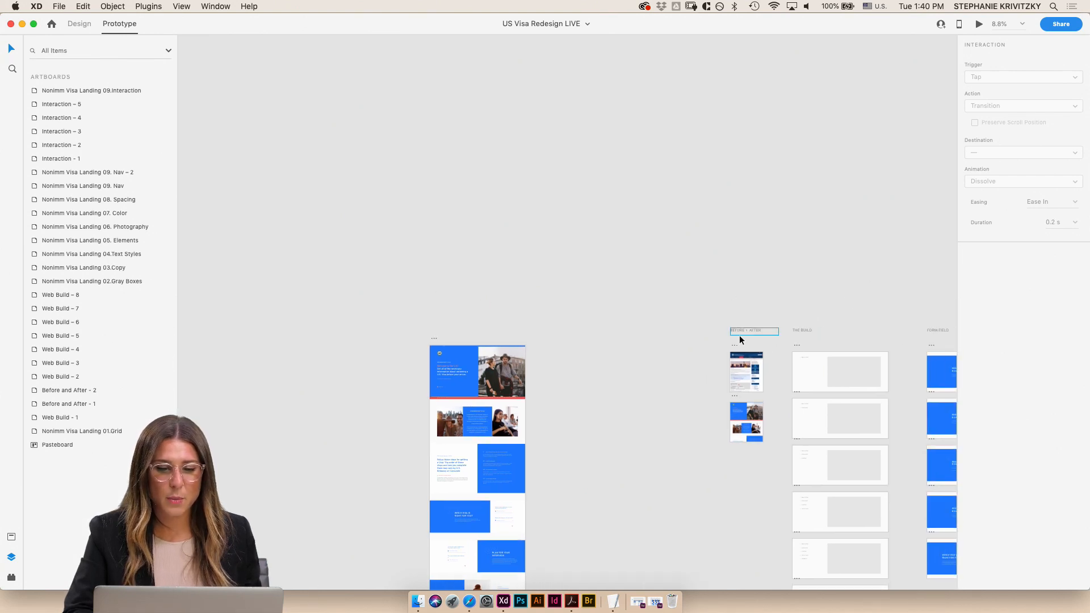
pyautogui.hscroll(3, 755, 384)
pyautogui.scroll(3, 756, 383)
pyautogui.scroll(-3, 753, 377)
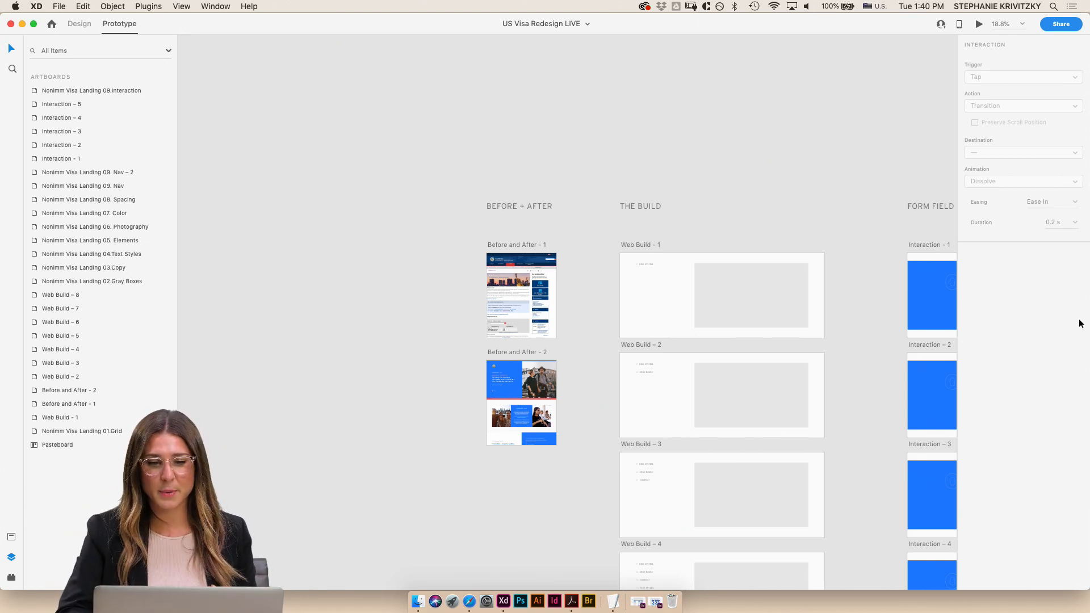
# - Select the Nonimm Visa Landing 09. Nav – 2 artboard and open the prototype preview from it
pyautogui.scroll(10, 851, 177)
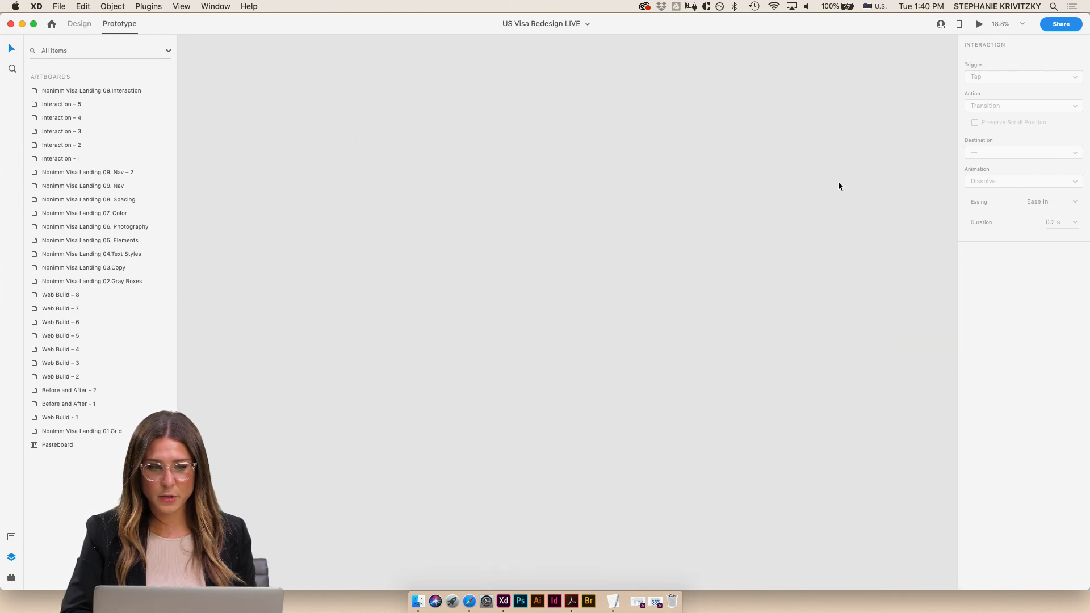
pyautogui.scroll(-5, 835, 185)
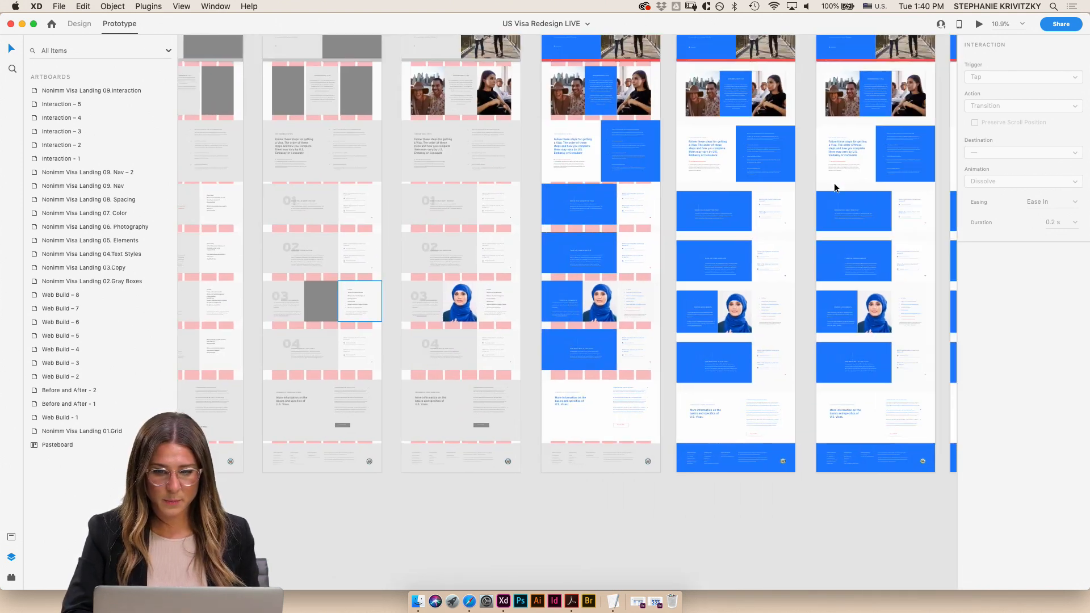
pyautogui.hscroll(10, 834, 183)
pyautogui.scroll(3, 834, 183)
pyautogui.click(614, 89)
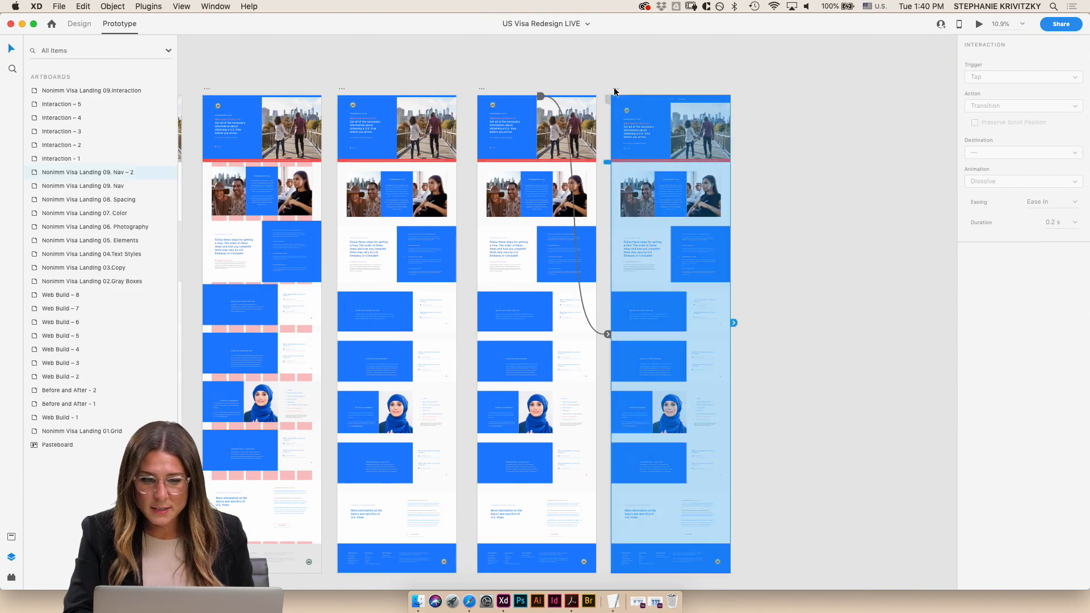
pyautogui.click(979, 24)
# - Review the landing page preview from the hero section down to the footer, then close the preview window
pyautogui.scroll(-3, 863, 142)
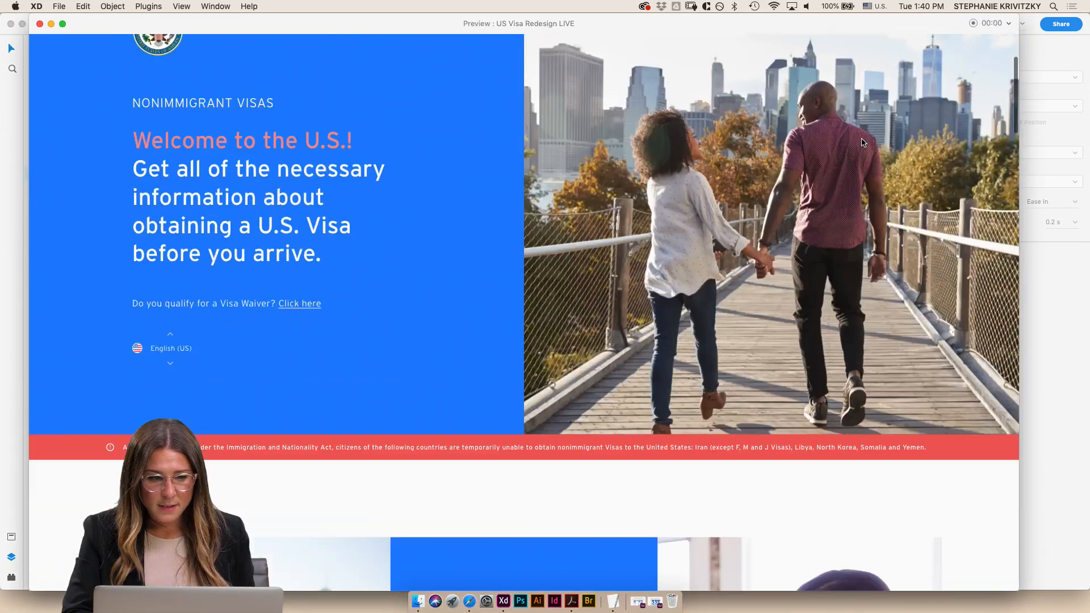
pyautogui.scroll(-15, 863, 142)
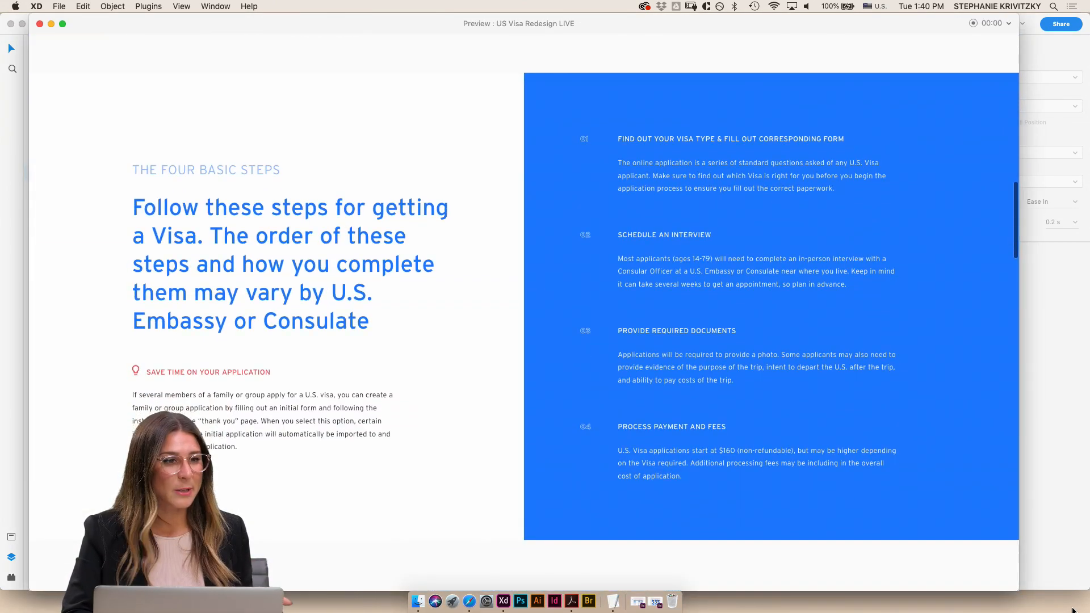
pyautogui.scroll(-5, 924, 503)
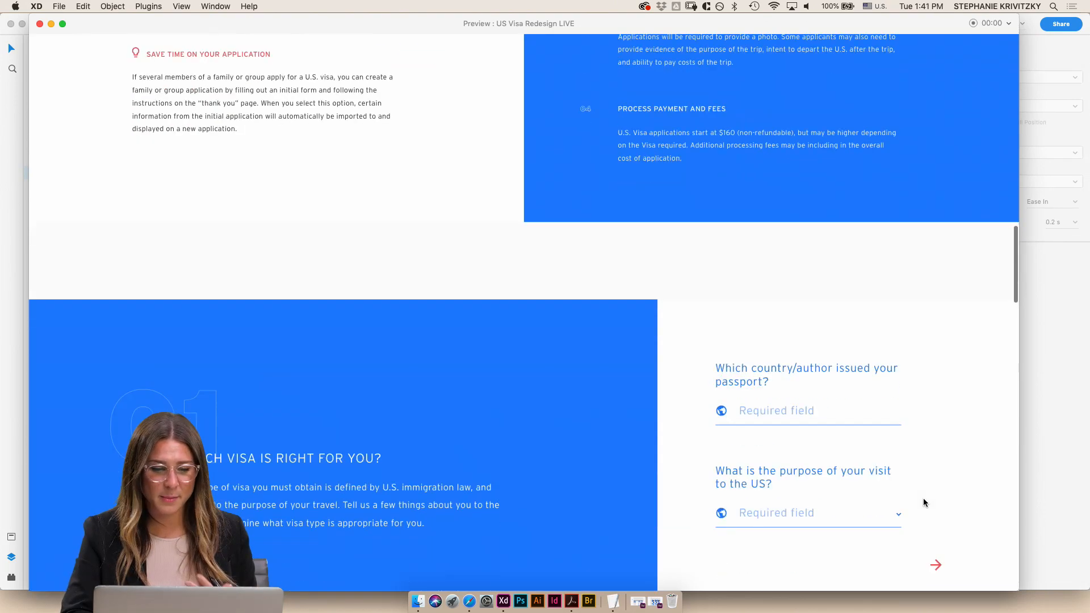
pyautogui.scroll(-10, 924, 499)
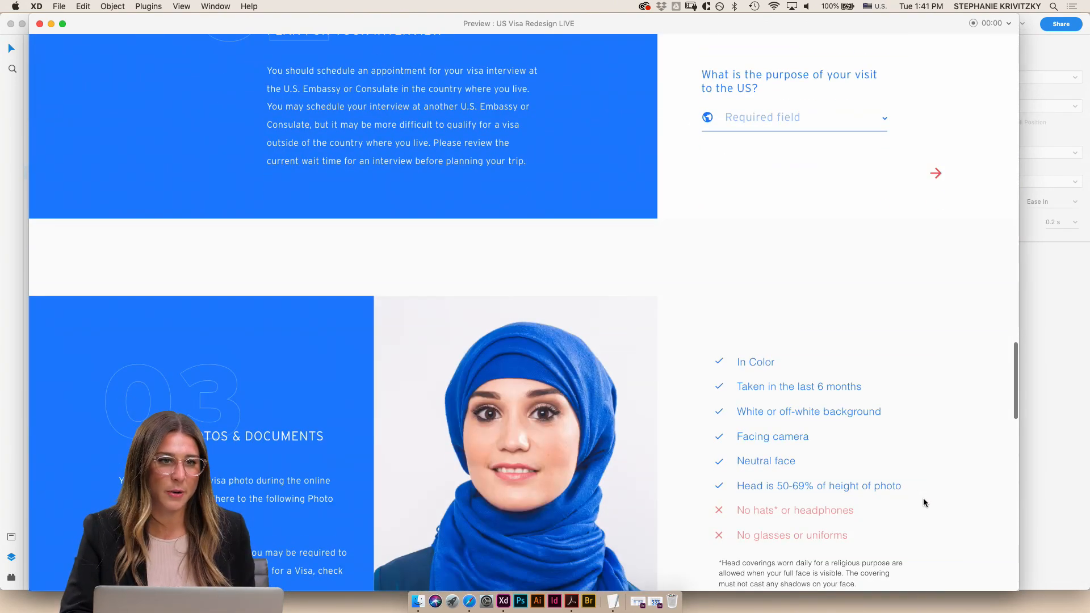
pyautogui.scroll(-15, 924, 500)
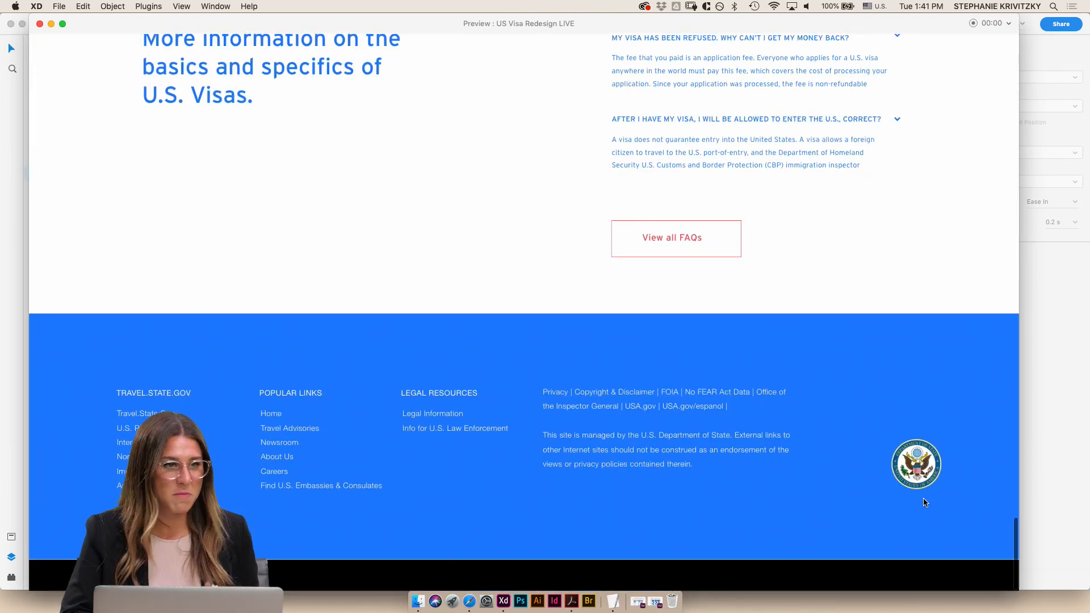
pyautogui.click(40, 24)
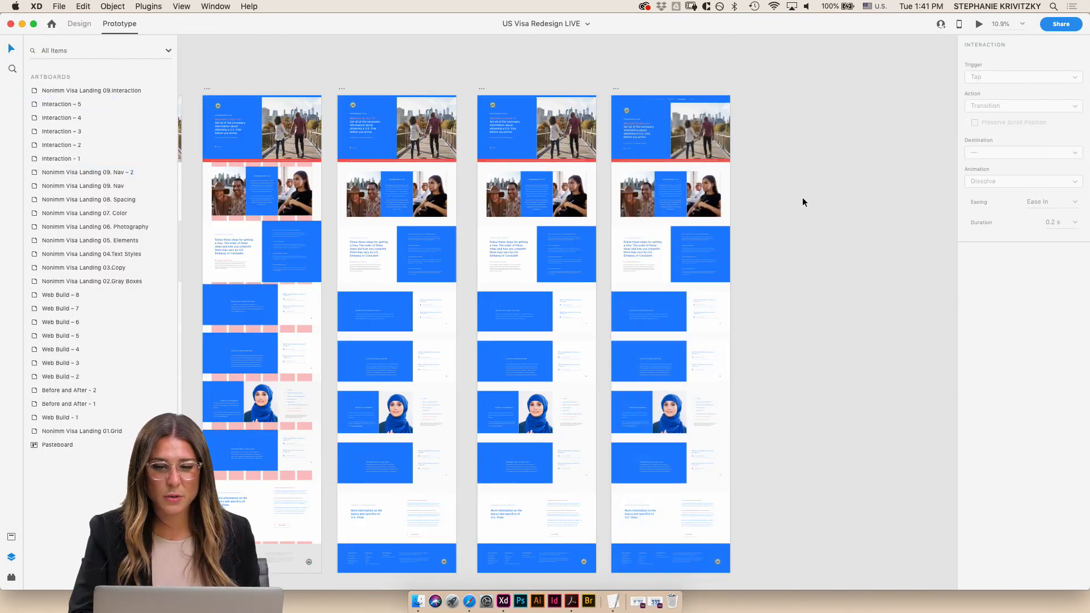
# - Examine the Before + After artboard group beside The Build, moving in on the Before and After – 1 and 2 artboards
pyautogui.scroll(-15, 802, 202)
pyautogui.scroll(-3, 802, 202)
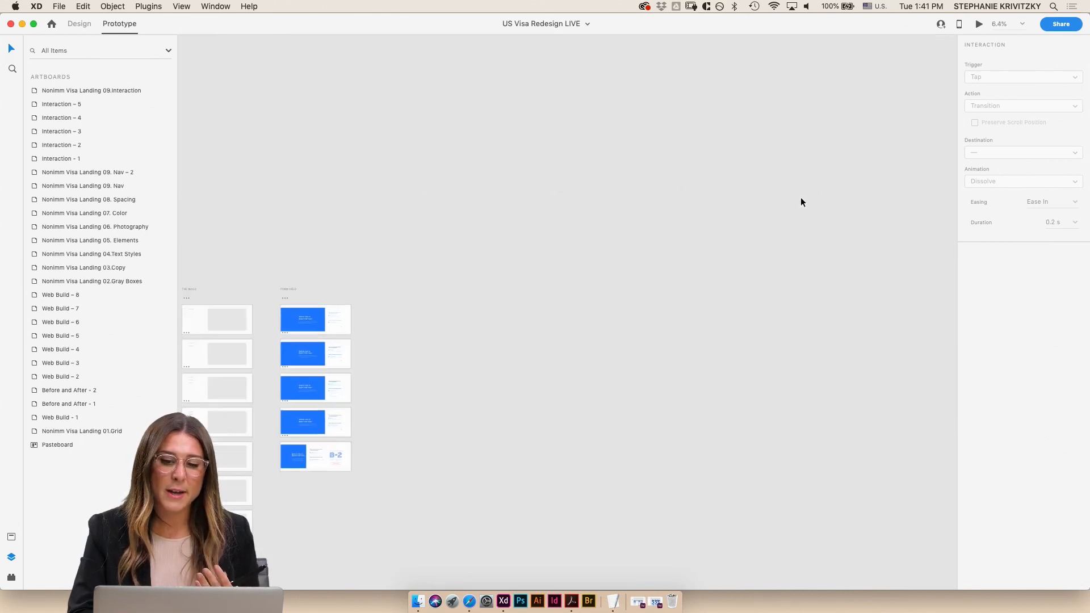
pyautogui.hscroll(-5, 800, 202)
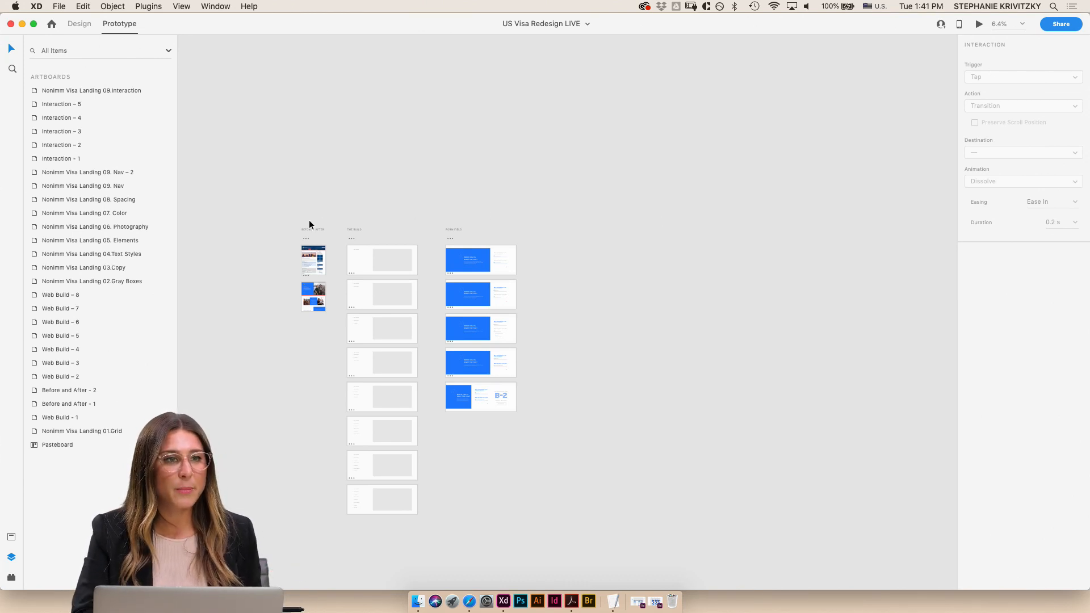
pyautogui.scroll(5, 309, 220)
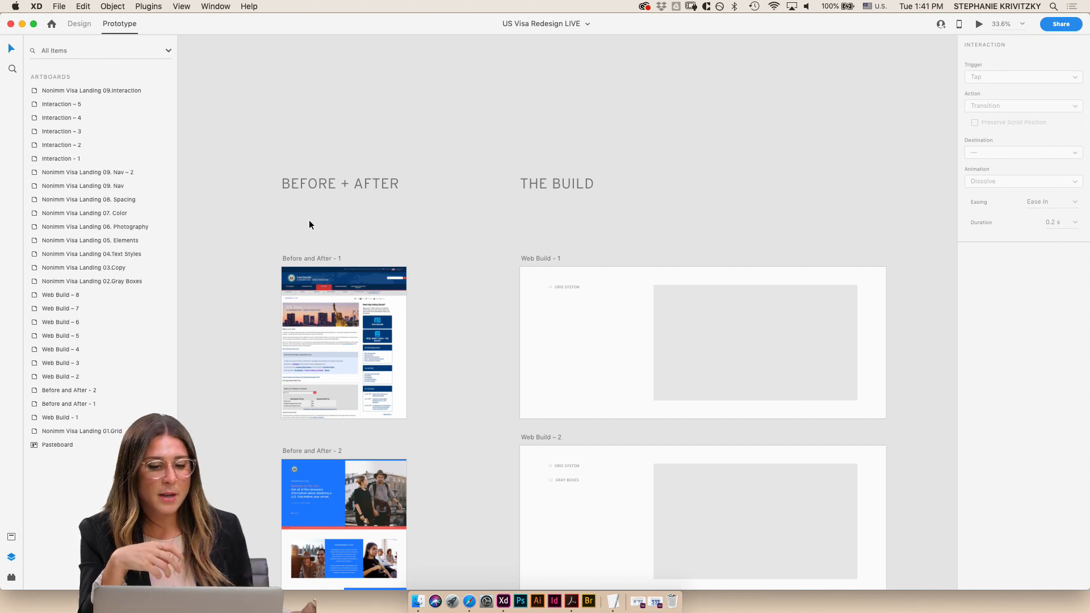
pyautogui.click(471, 203)
pyautogui.click(543, 171)
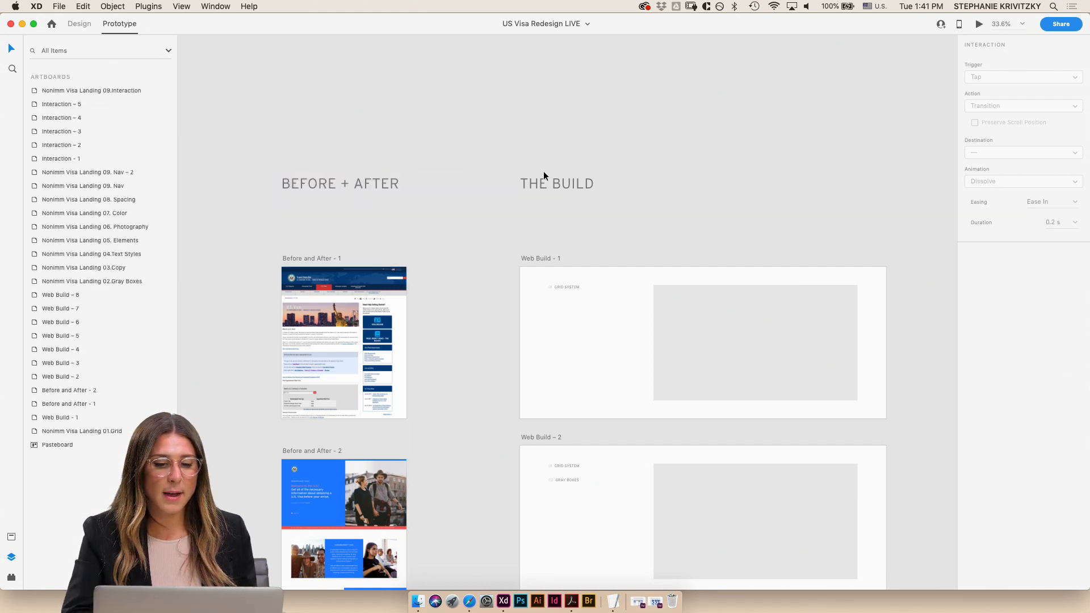
pyautogui.scroll(-5, 548, 168)
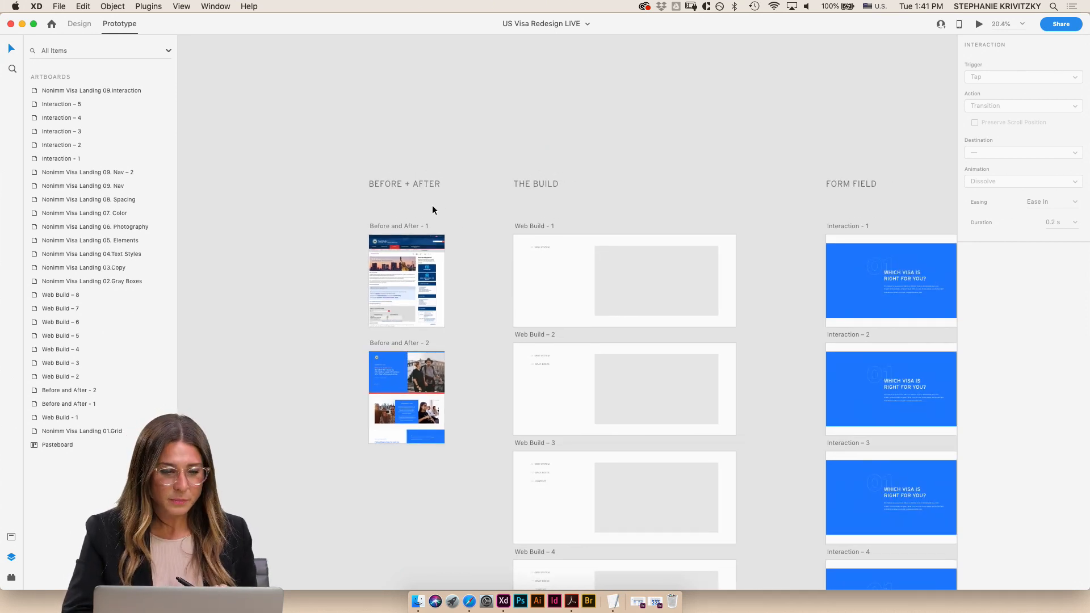
pyautogui.scroll(3, 435, 197)
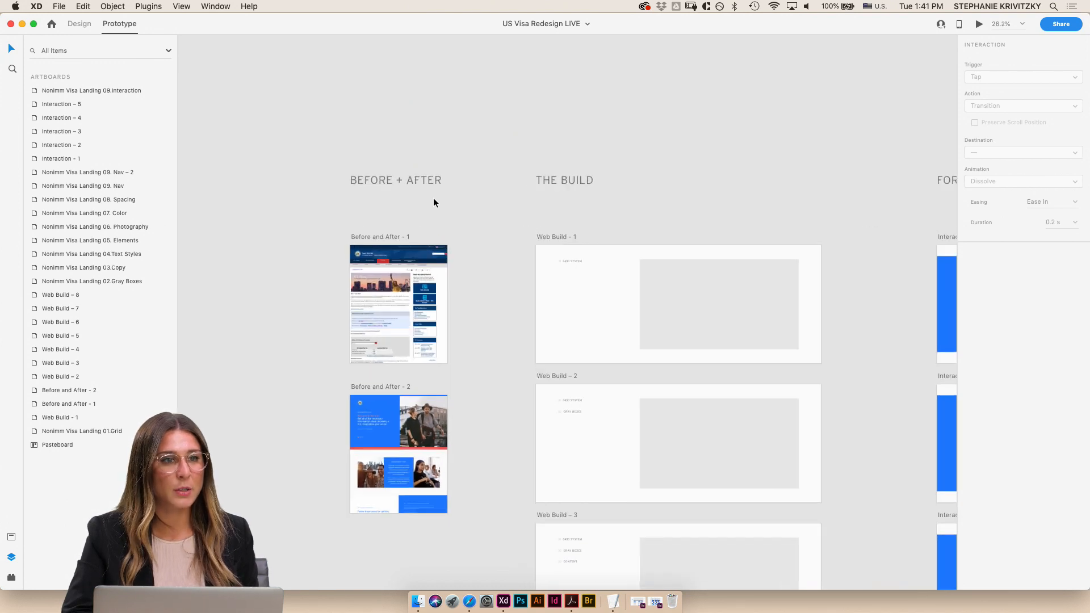
pyautogui.scroll(3, 339, 295)
pyautogui.scroll(2, 339, 294)
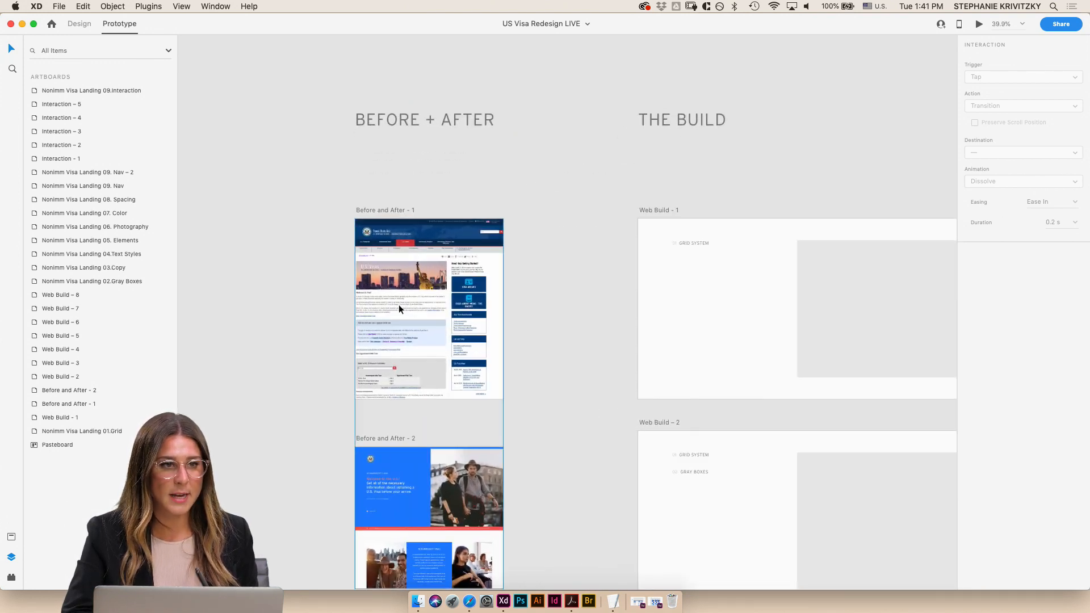
# - Switch to Design mode and inspect the Landing Page_NEW image in the Before and After – 2 artboard, then deselect it
pyautogui.click(78, 25)
pyautogui.scroll(-3, 332, 469)
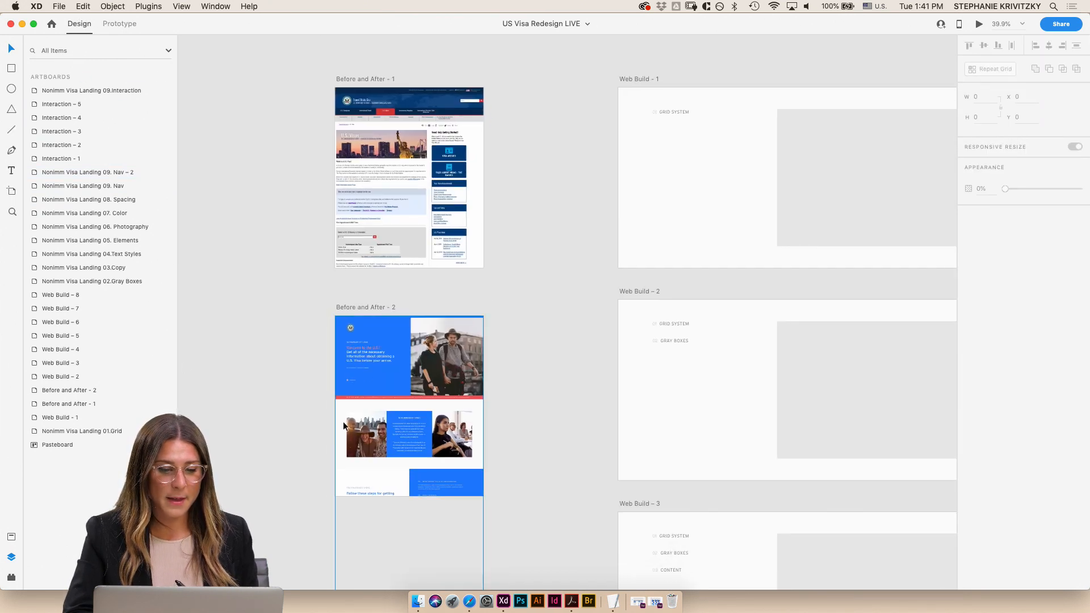
pyautogui.click(369, 362)
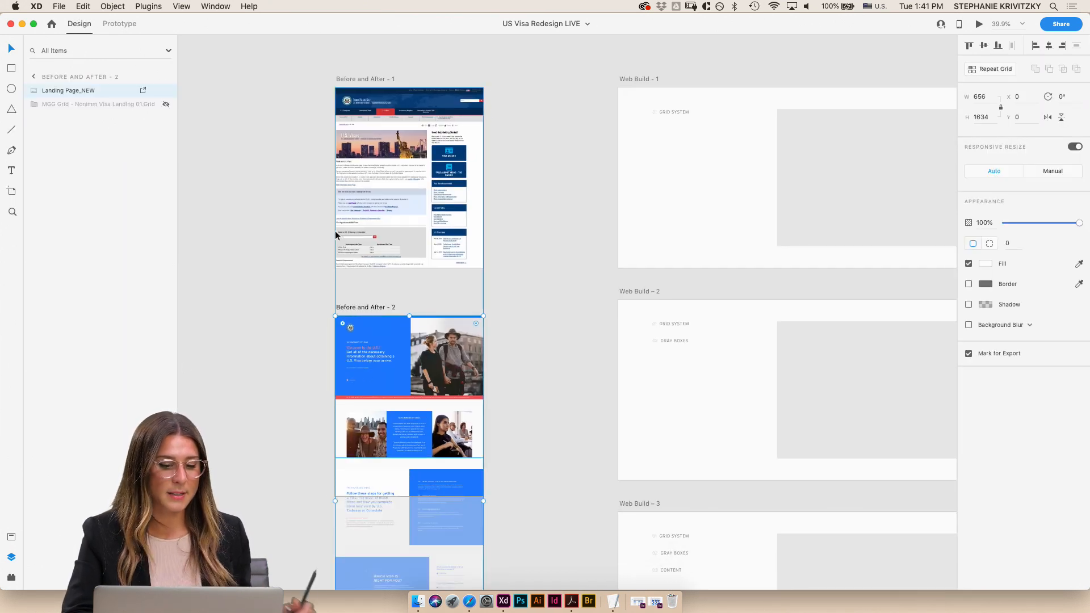
pyautogui.click(568, 167)
# - Locate and select the Nonimm Visa Landing 09. Nav artboard among the finished landing pages
pyautogui.scroll(-5, 839, 161)
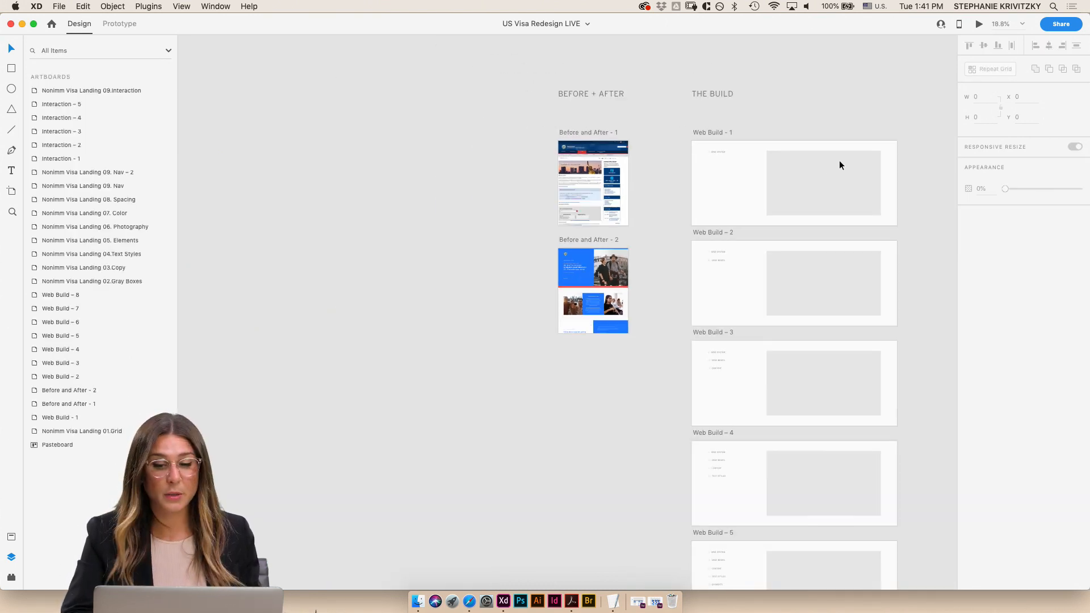
pyautogui.scroll(-2, 795, 171)
pyautogui.scroll(10, 795, 172)
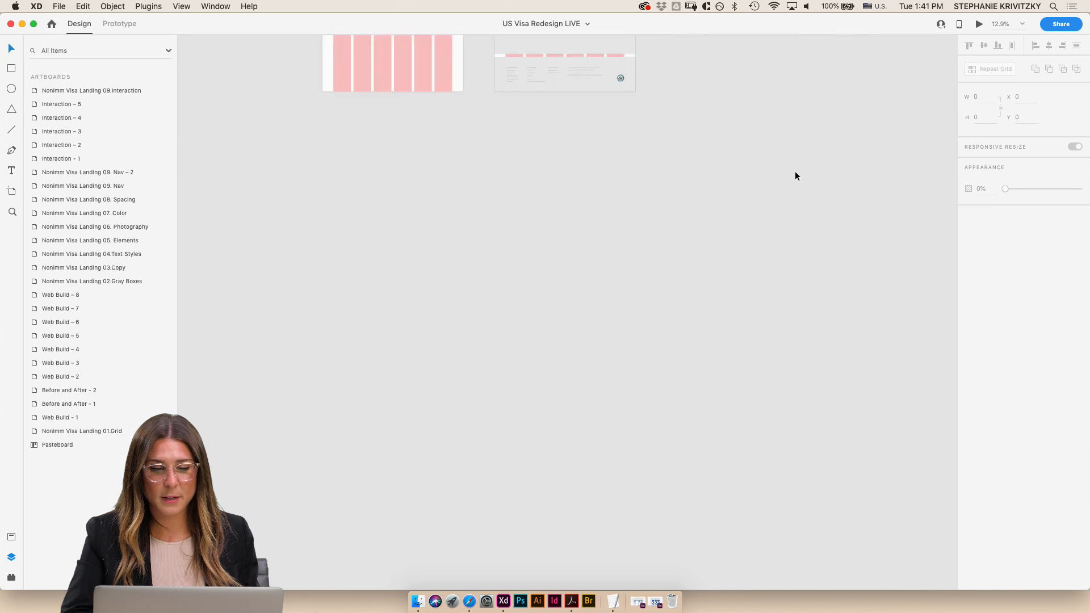
pyautogui.hscroll(7, 795, 172)
pyautogui.scroll(5, 793, 170)
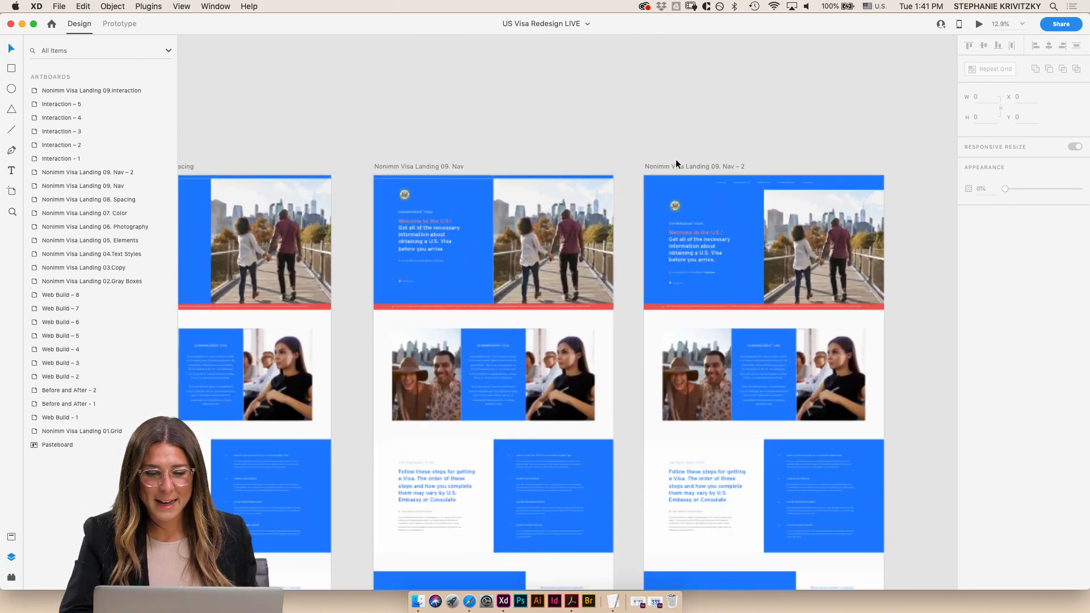
pyautogui.click(659, 166)
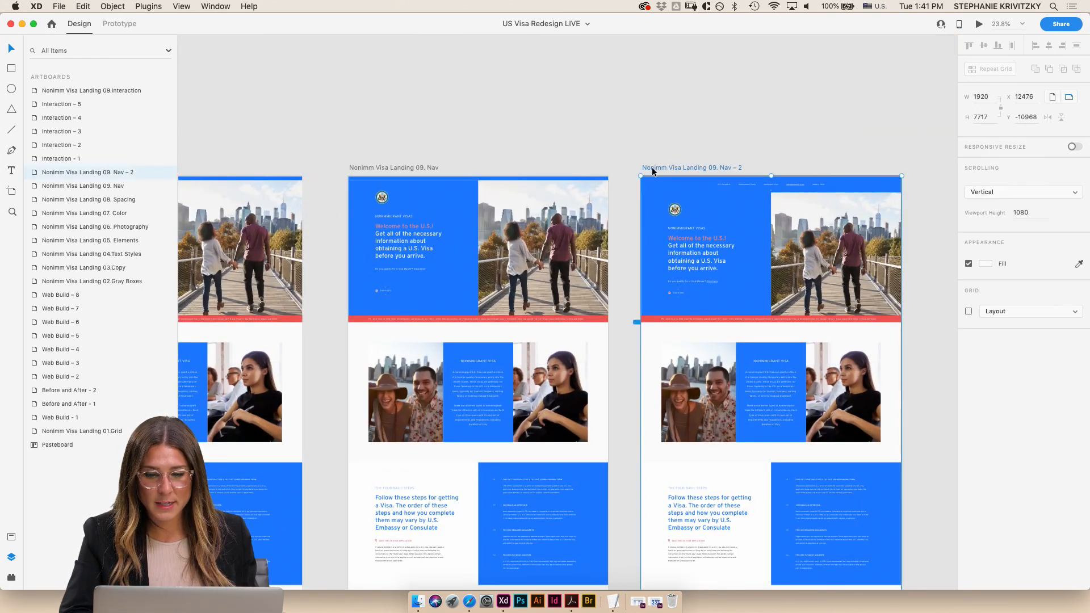
pyautogui.click(399, 168)
pyautogui.scroll(5, 454, 165)
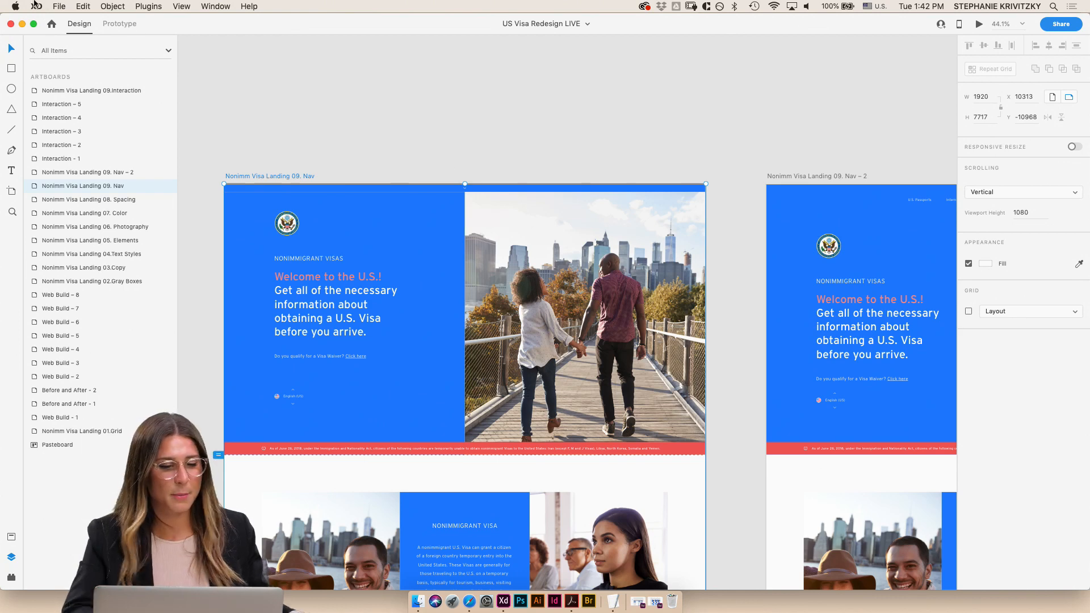
# - Export the selected artboard as a PNG named Landing Page_NEW into the Case Study Assets folder, replacing the existing file
pyautogui.click(60, 7)
pyautogui.moveTo(171, 152)
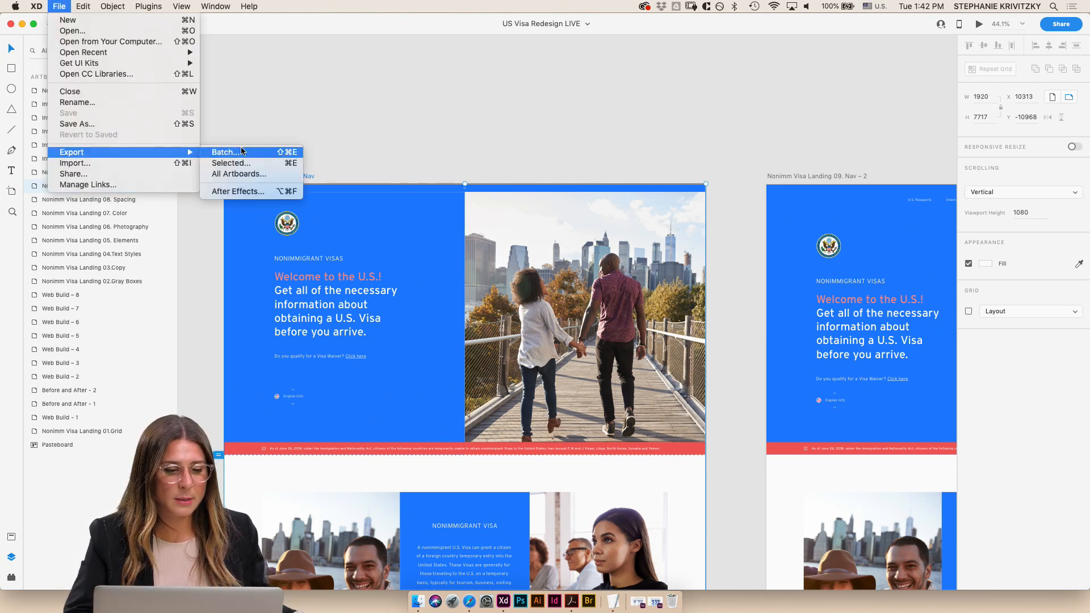
pyautogui.click(280, 163)
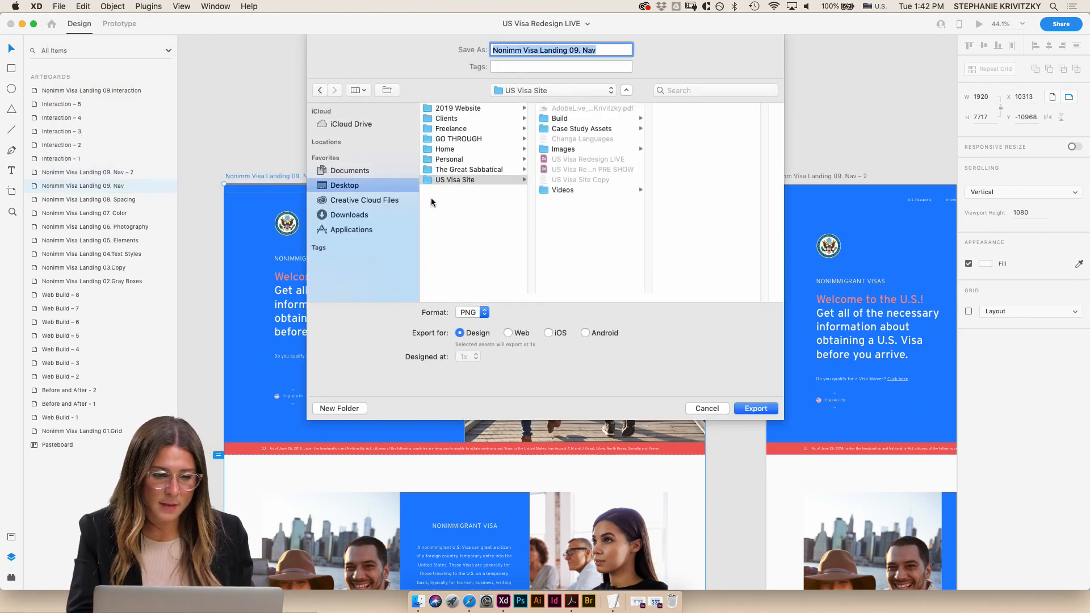
pyautogui.click(598, 214)
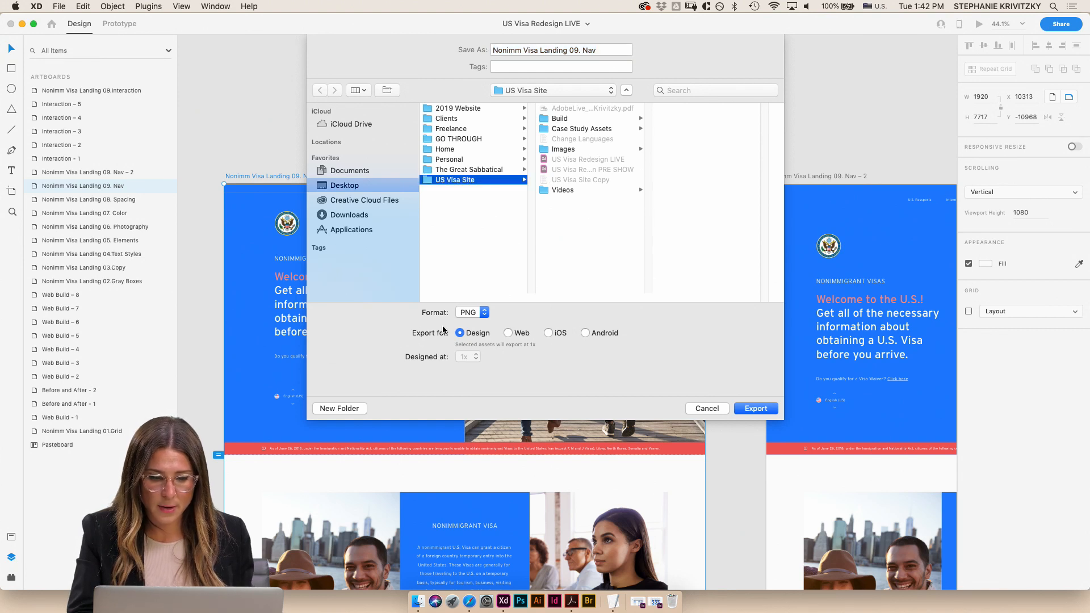
pyautogui.click(340, 408)
pyautogui.click(558, 209)
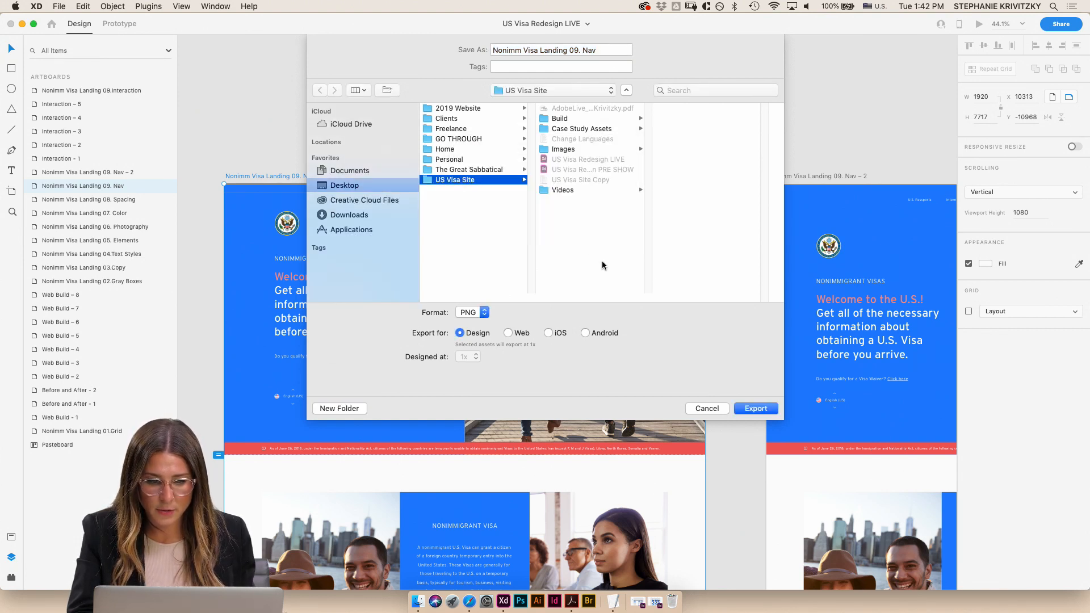
pyautogui.click(573, 129)
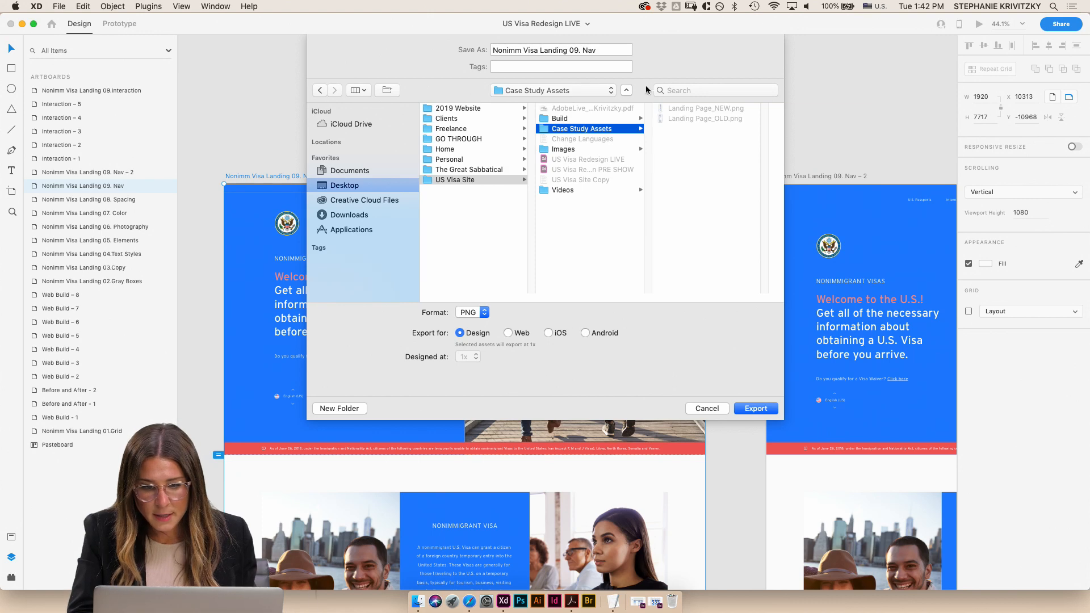
pyautogui.click(726, 109)
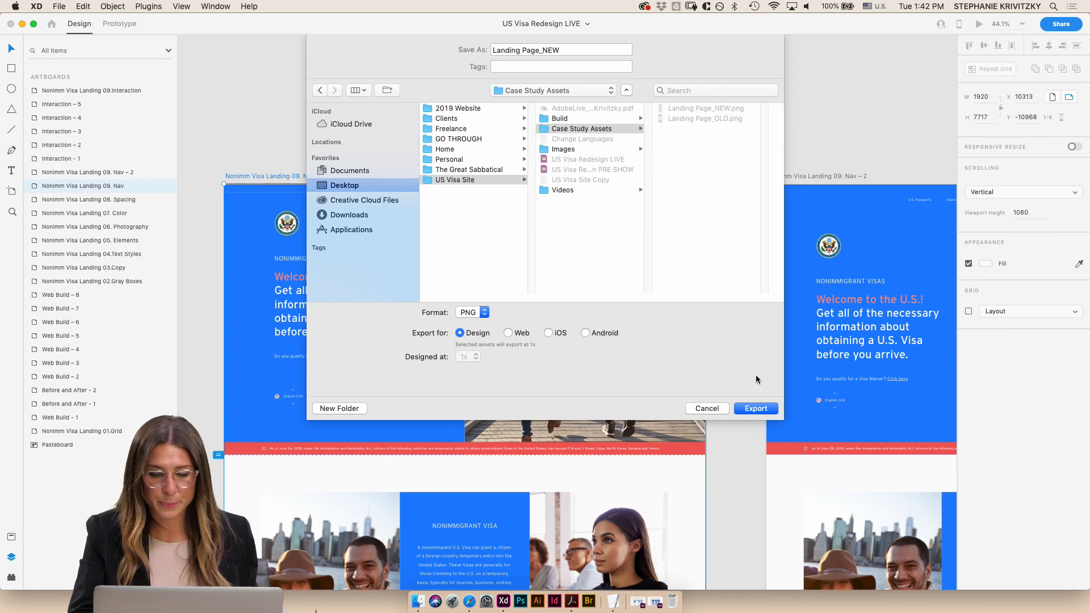
pyautogui.click(756, 408)
pyautogui.click(628, 104)
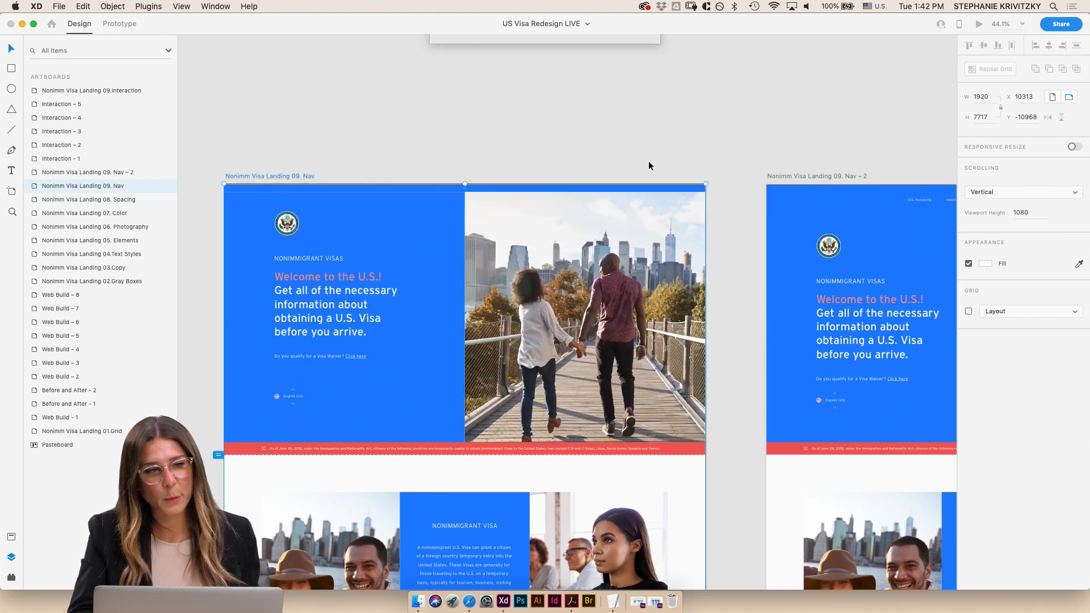
# - Return to the Before + After group and select the landing page image in the Before and After – 2 artboard
pyautogui.click(733, 149)
pyautogui.scroll(-10, 778, 285)
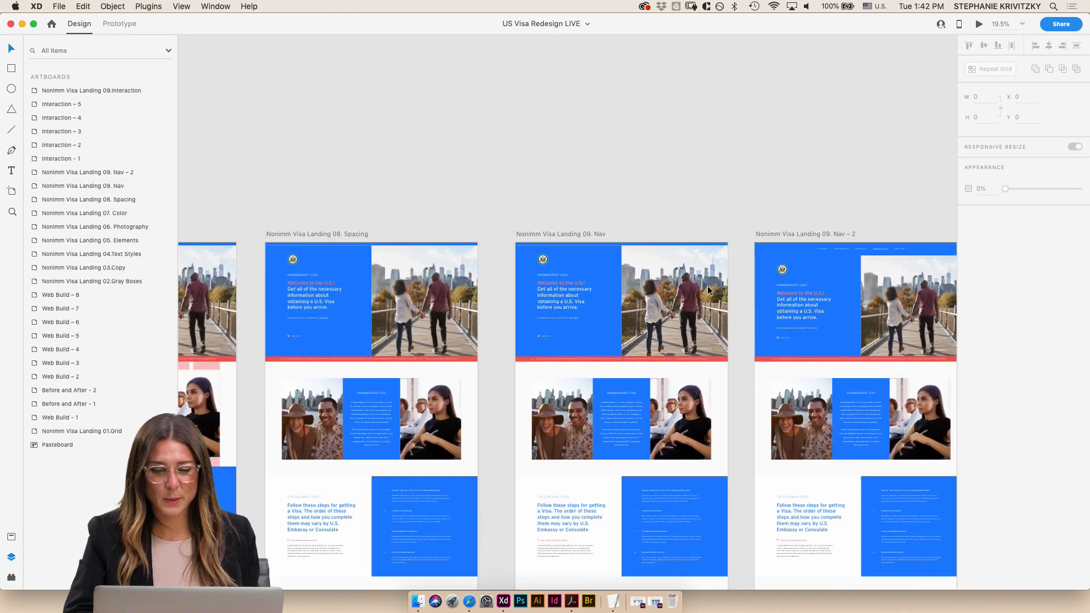
pyautogui.scroll(-5, 714, 286)
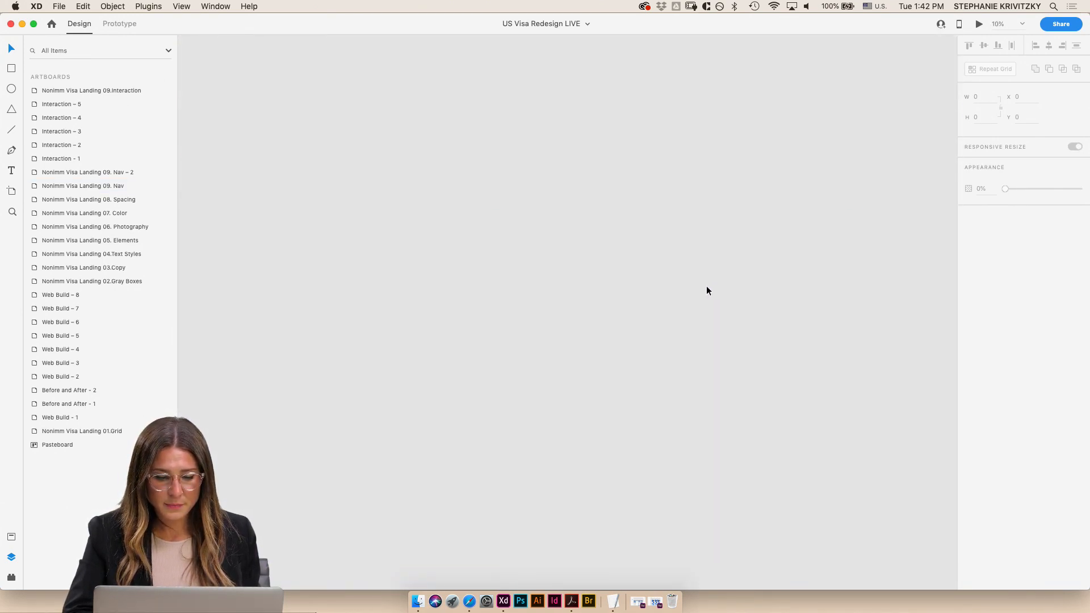
pyautogui.scroll(-5, 706, 291)
pyautogui.scroll(8, 421, 324)
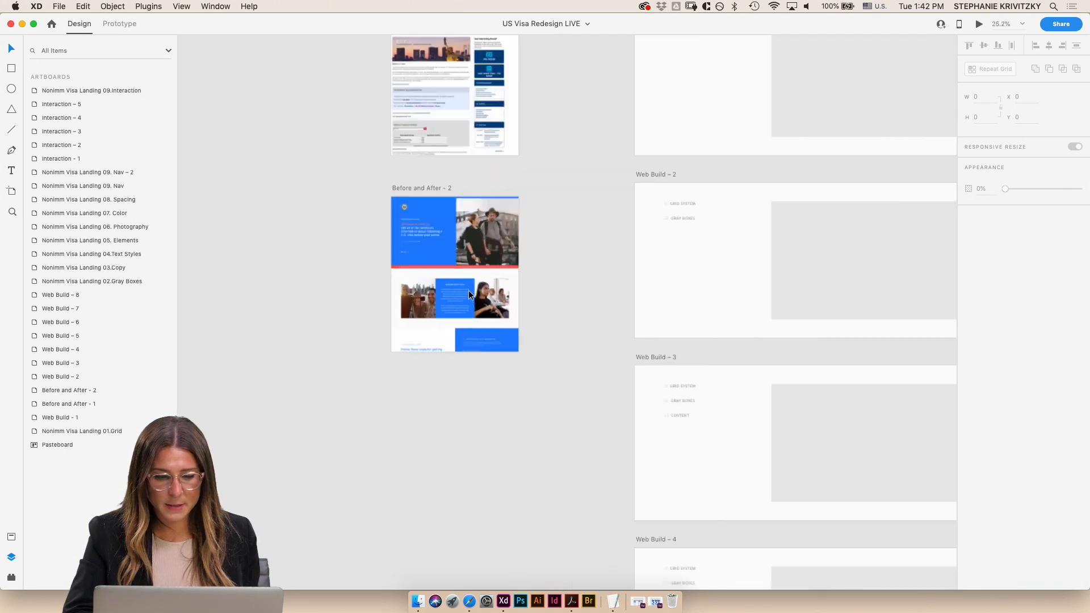
pyautogui.scroll(10, 468, 291)
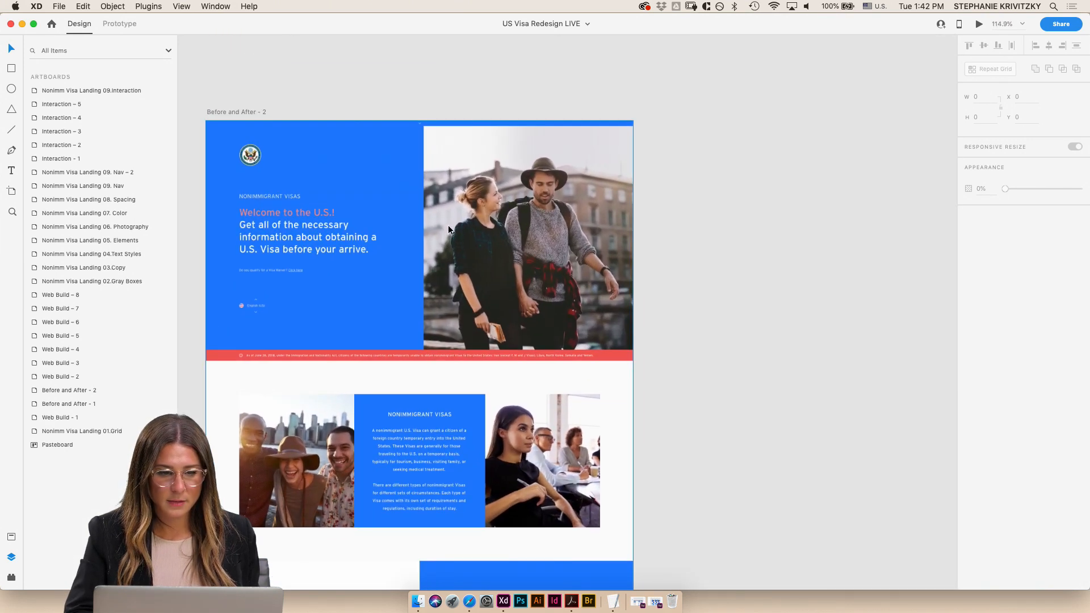
pyautogui.click(448, 230)
# - Replace the image in Before and After – 2 with Landing Page_NEW.png from the Case Study Assets folder in Finder
pyautogui.click(418, 602)
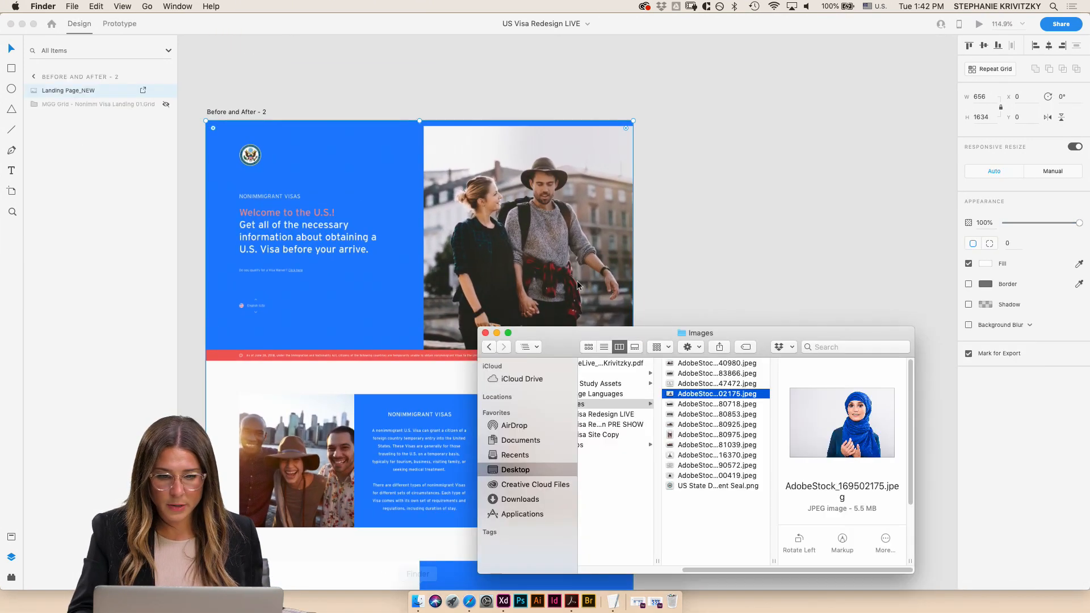
pyautogui.press('Left')
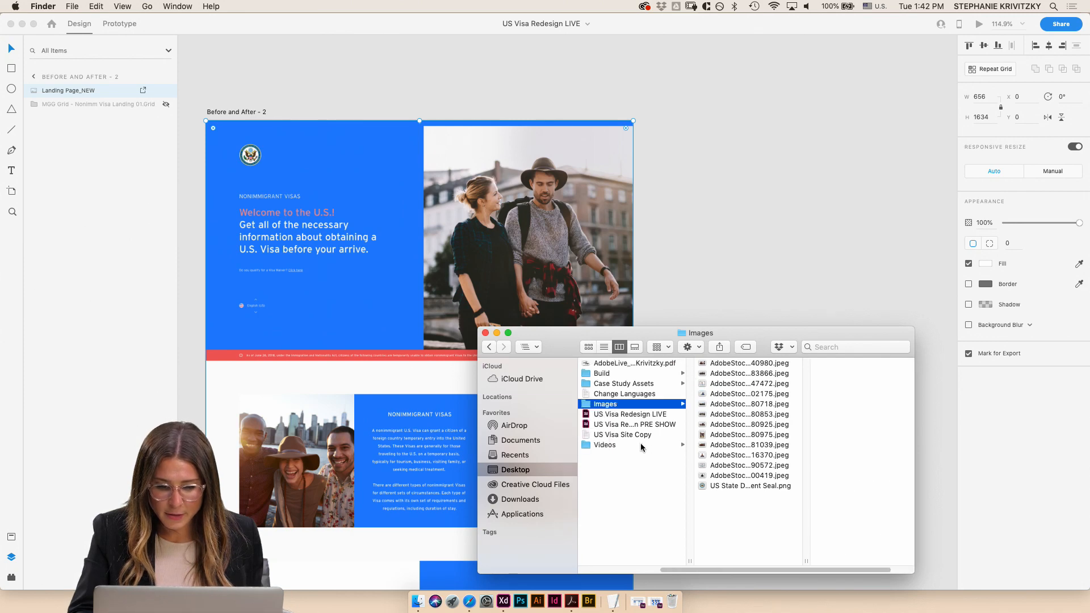
pyautogui.click(633, 385)
pyautogui.press('Right')
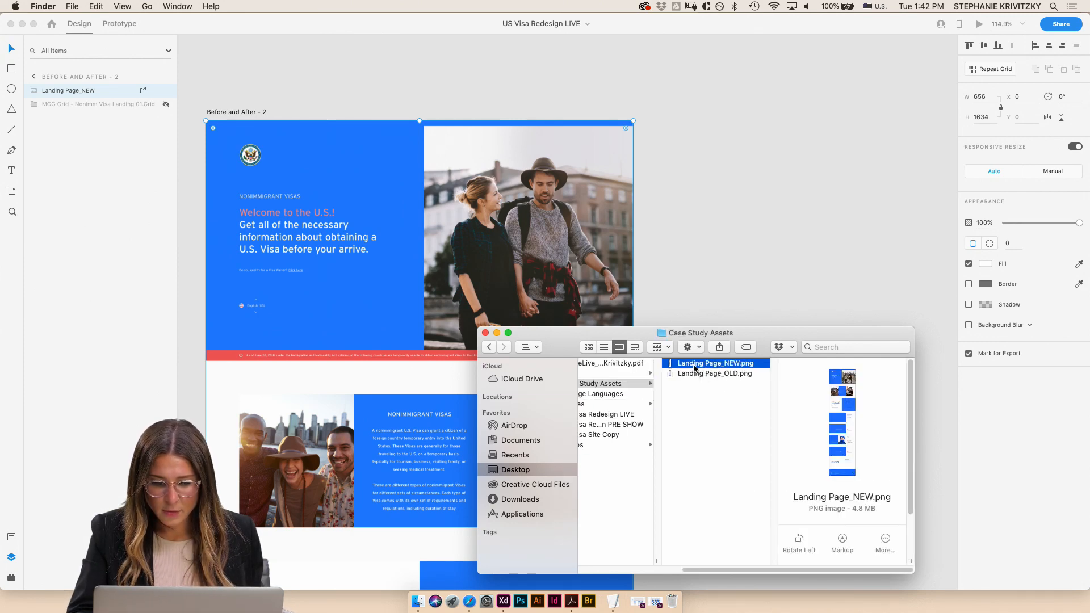
pyautogui.moveTo(694, 366); pyautogui.dragTo(326, 457)
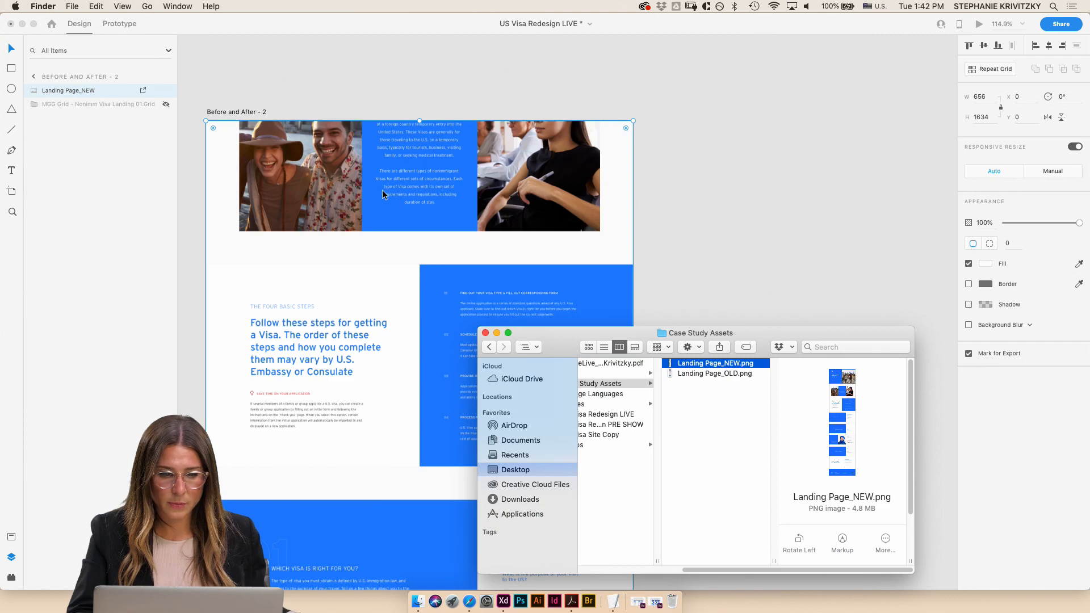
# - Reposition the new landing page image inside the Before and After – 2 artboard to show the top of the page
pyautogui.click(697, 201)
pyautogui.doubleClick(500, 165)
pyautogui.moveTo(466, 174); pyautogui.dragTo(368, 224)
pyautogui.click(703, 273)
pyautogui.scroll(-5, 289, 130)
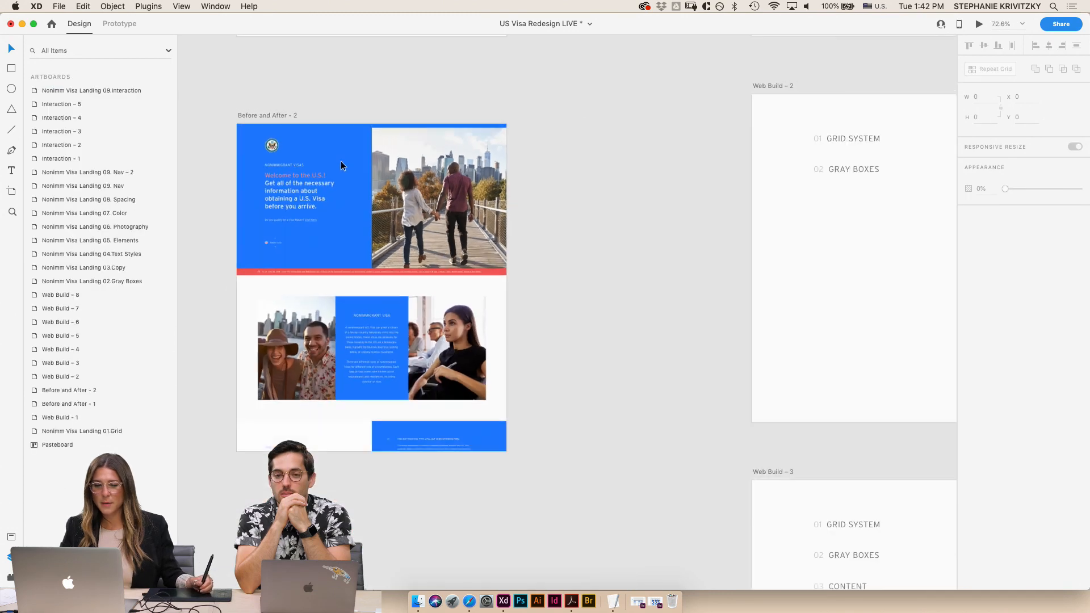
# - Switch to Prototype mode and select the Before and After – 1 artboard to show its interaction with Before and After – 2
pyautogui.scroll(-5, 342, 165)
pyautogui.hotkey('ctrl', 'Tab')
pyautogui.click(383, 193)
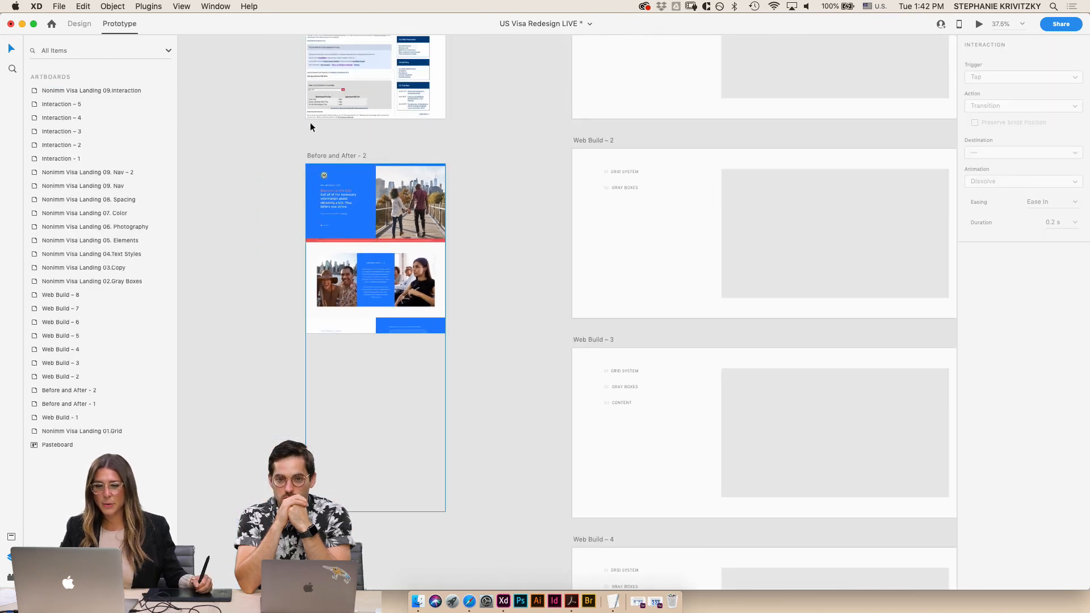
pyautogui.scroll(5, 310, 127)
pyautogui.click(365, 224)
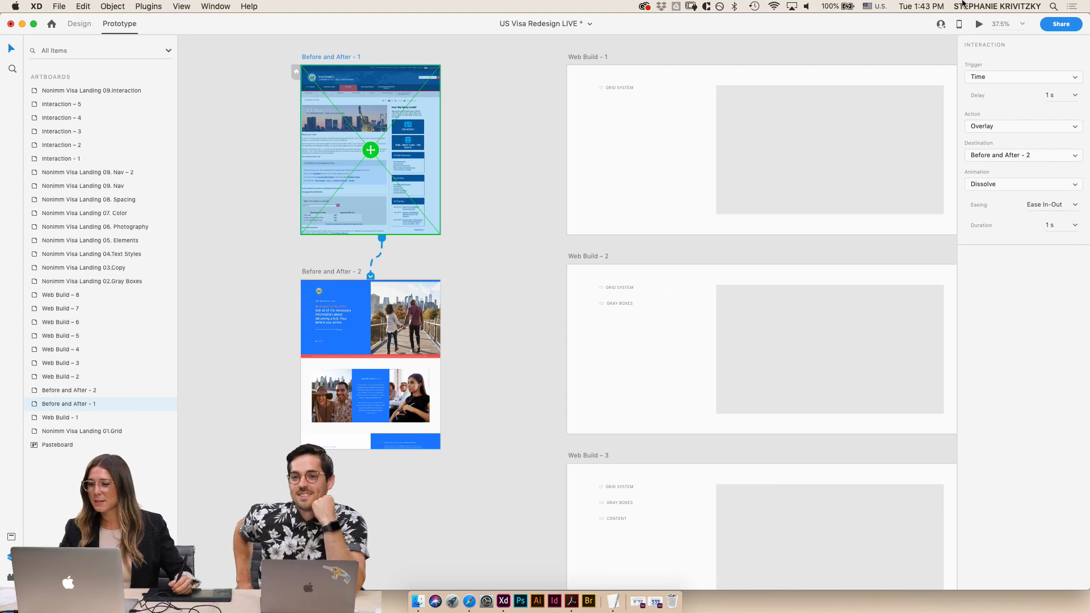
# - Preview the timed dissolve from Before and After – 1 to Before and After – 2 twice, closing the preview each time
pyautogui.click(979, 24)
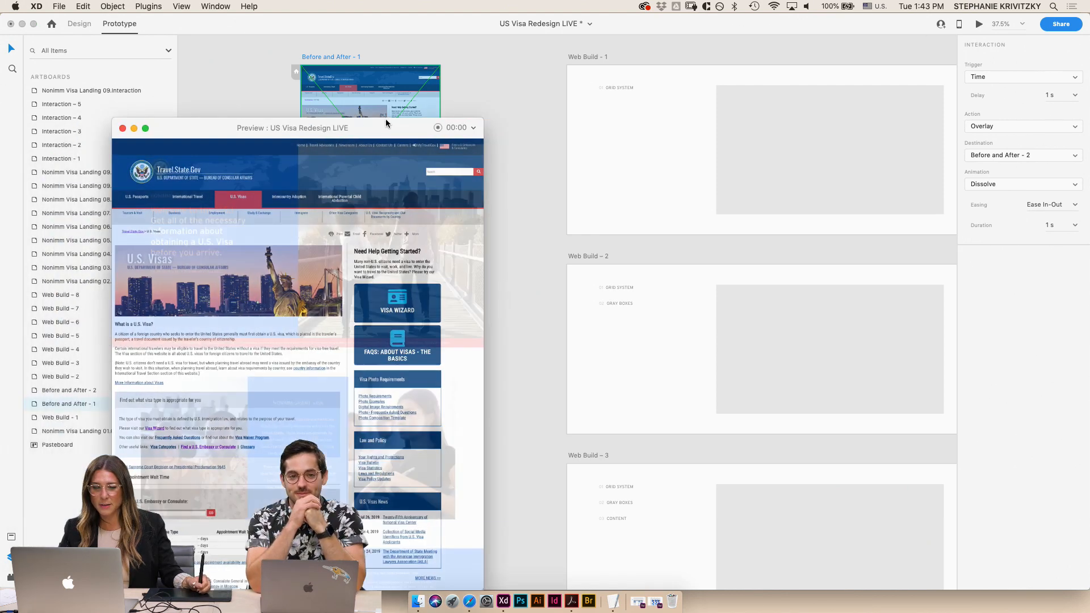
pyautogui.moveTo(387, 123); pyautogui.dragTo(531, 32)
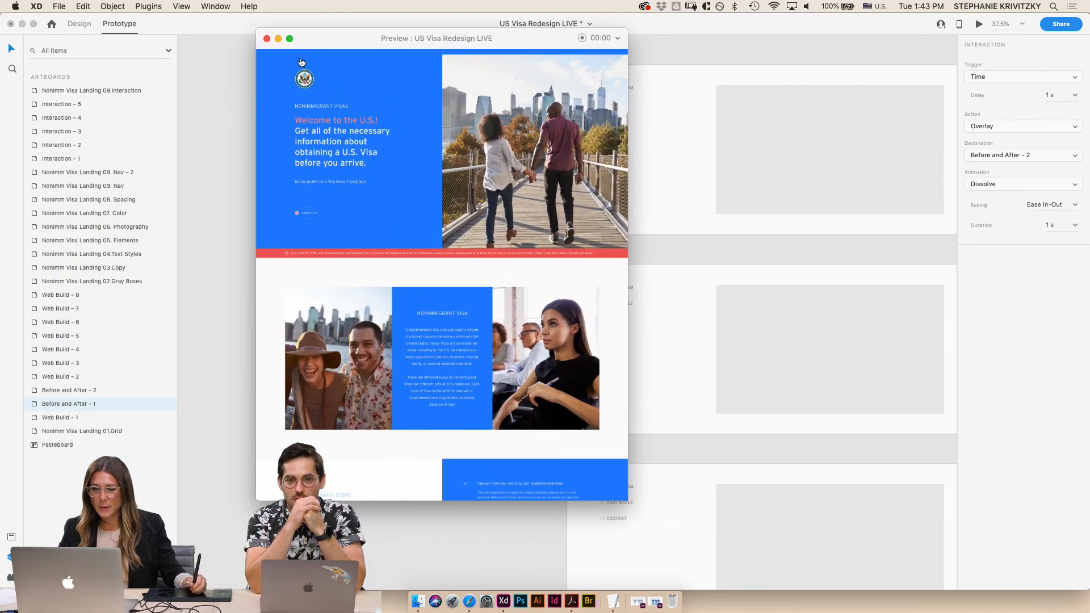
pyautogui.click(266, 38)
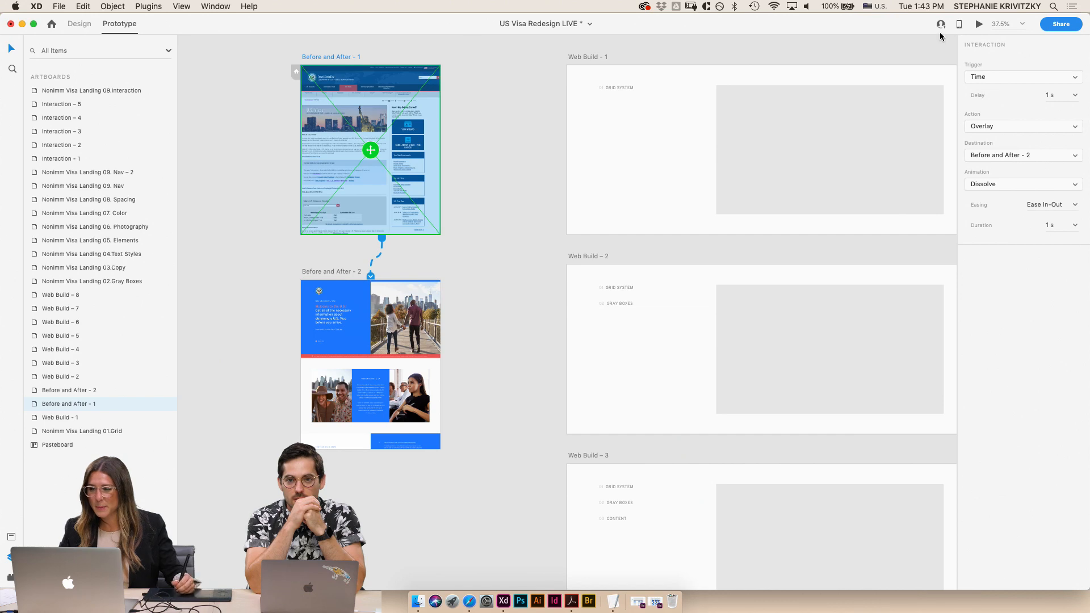
pyautogui.click(980, 26)
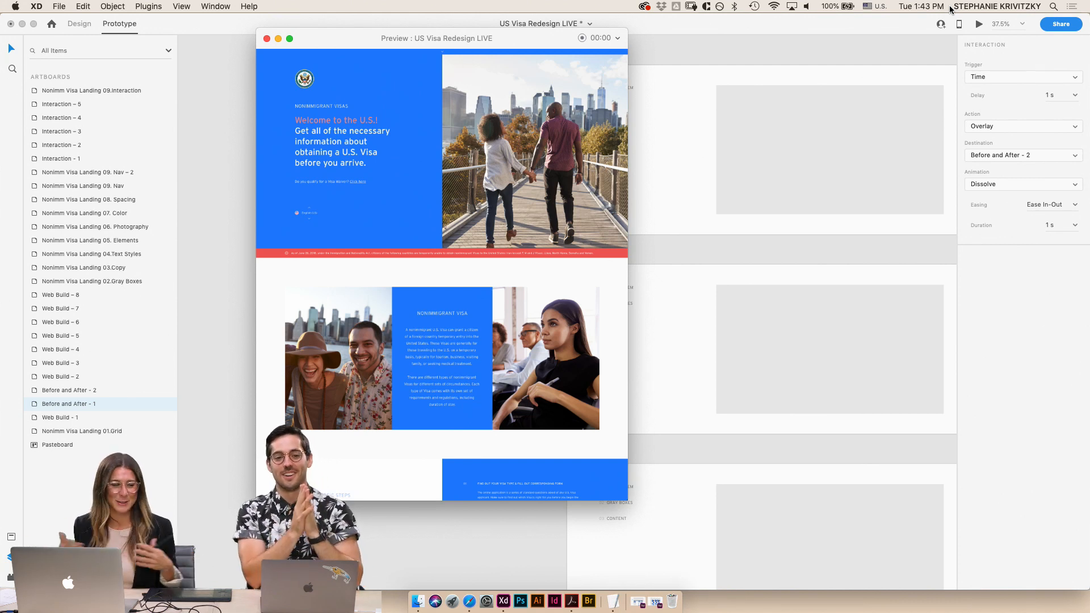
pyautogui.click(266, 38)
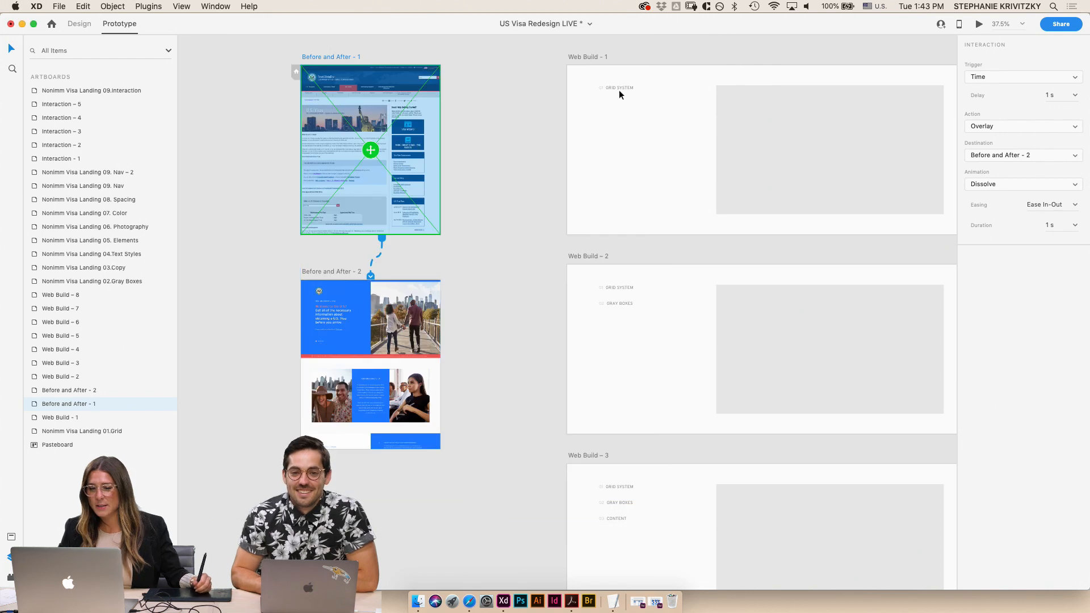
pyautogui.click(1077, 95)
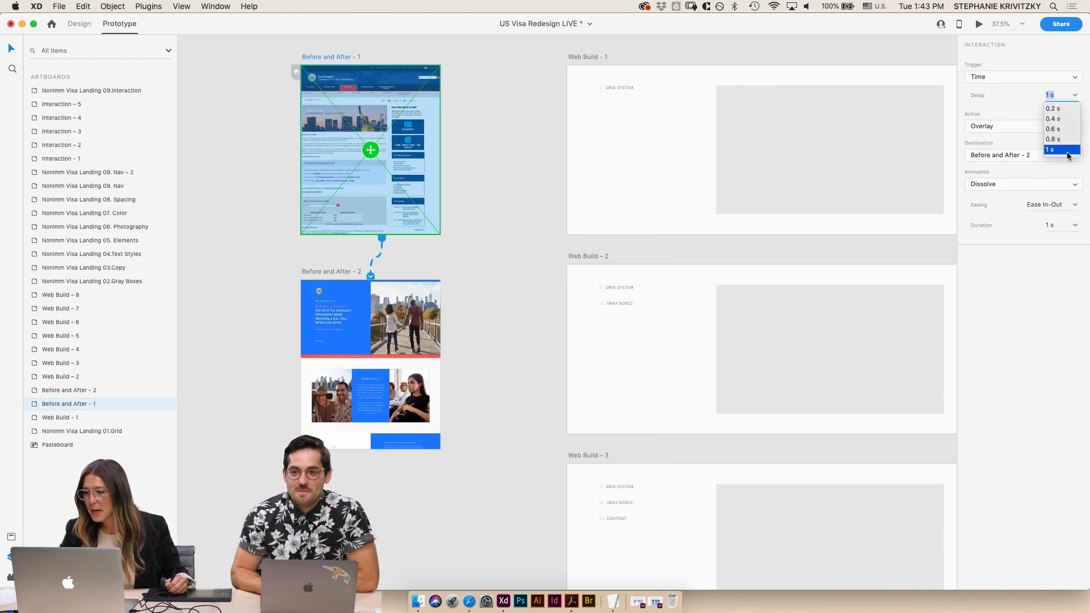
pyautogui.click(1048, 95)
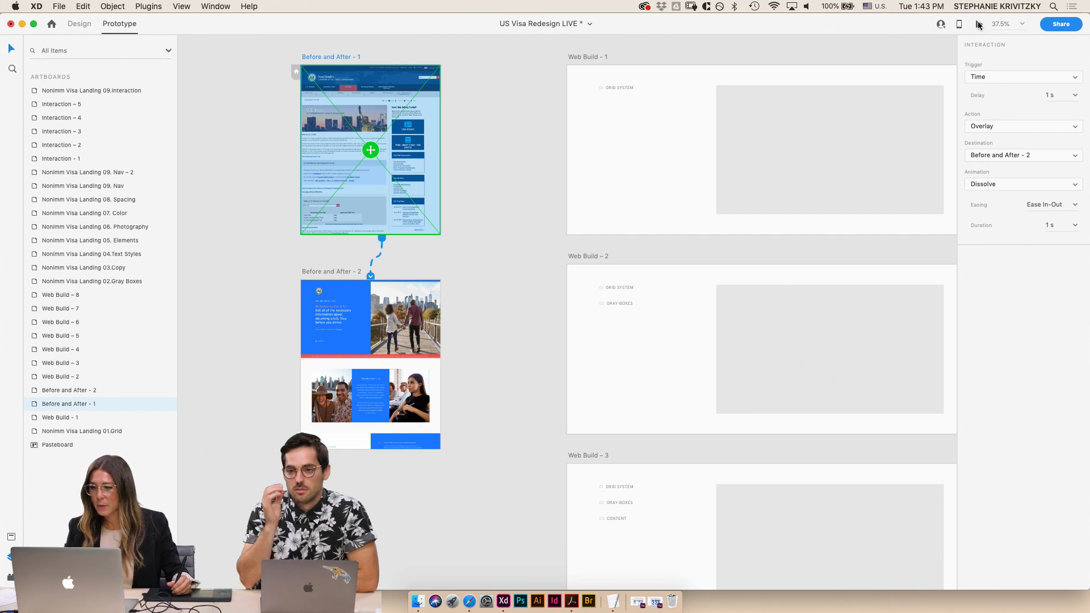
pyautogui.click(979, 24)
pyautogui.click(581, 38)
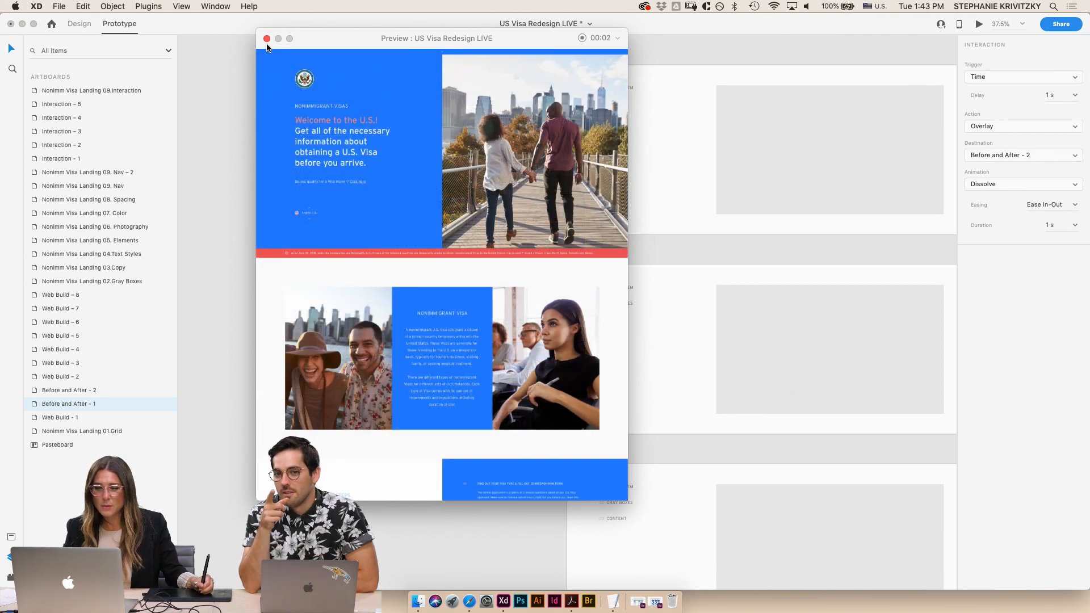
pyautogui.click(266, 39)
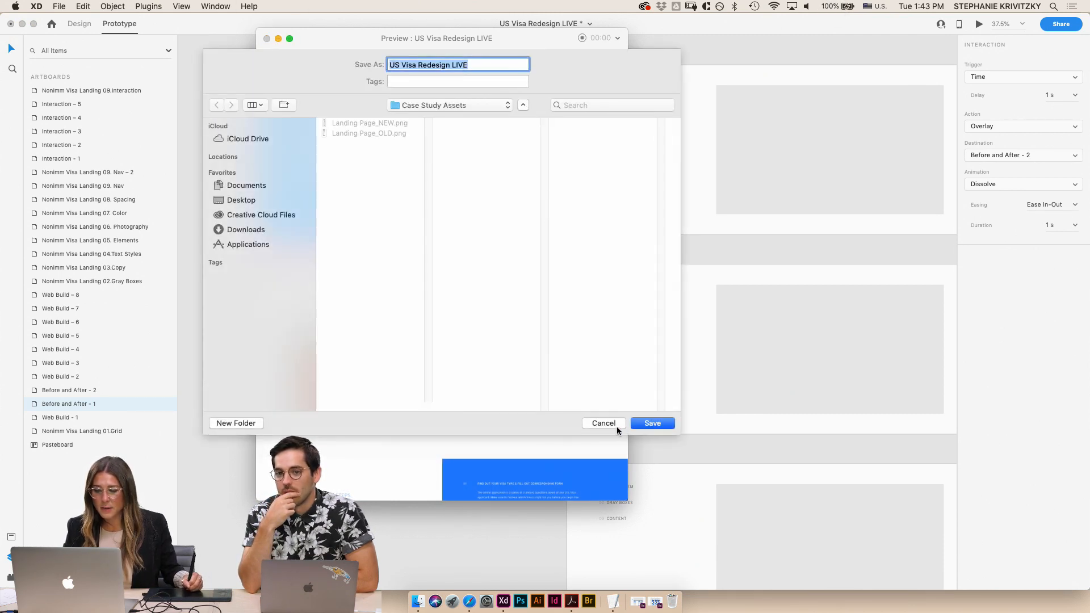
pyautogui.click(599, 425)
pyautogui.click(266, 38)
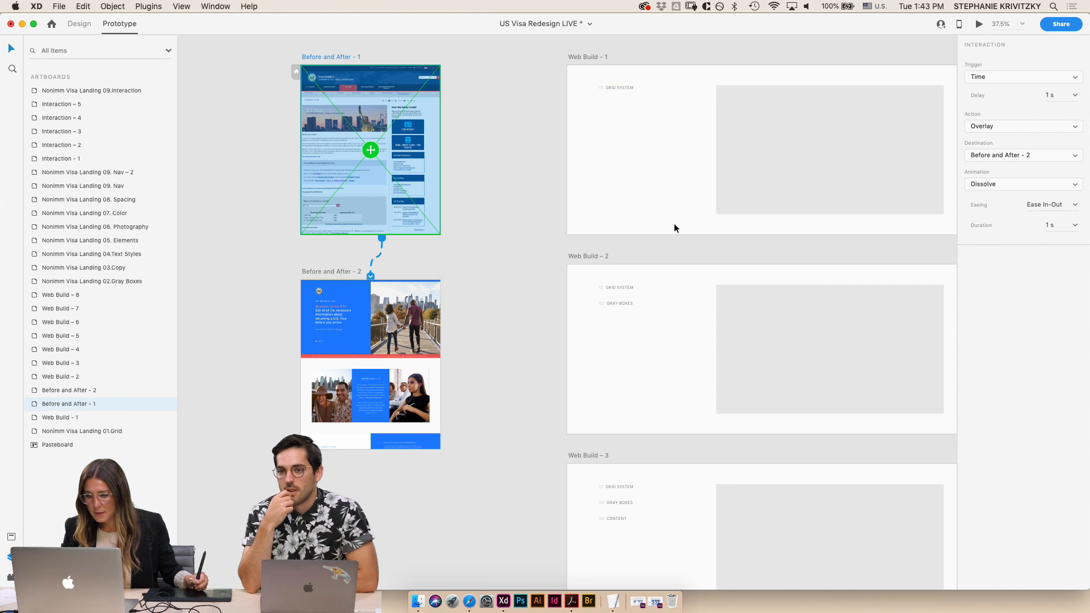
# - Set the time trigger's delay on Before and After – 1 to 2 s
pyautogui.click(1053, 95)
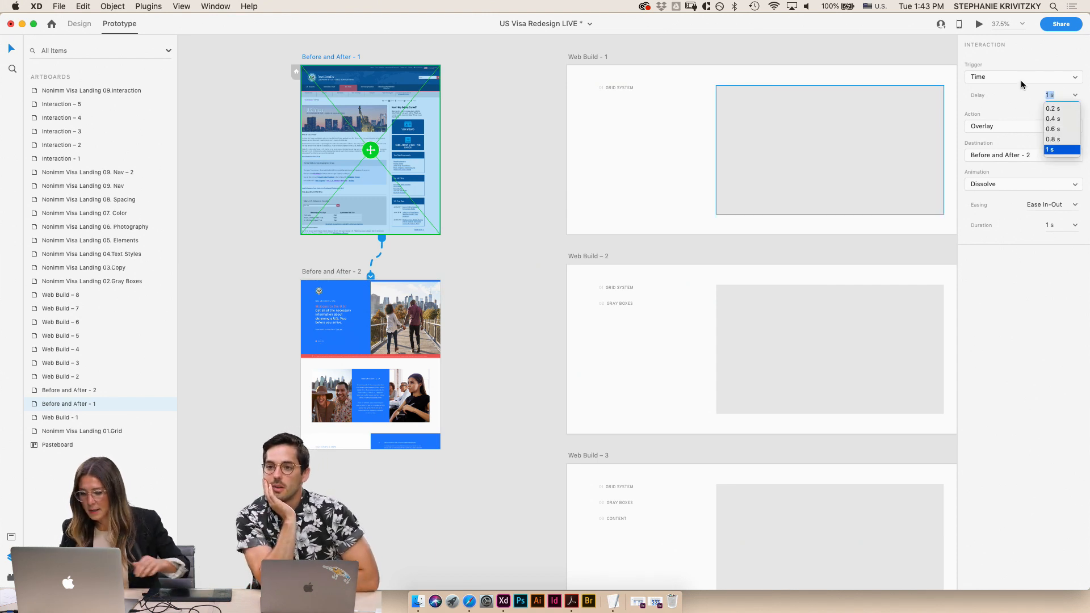
pyautogui.write('2')
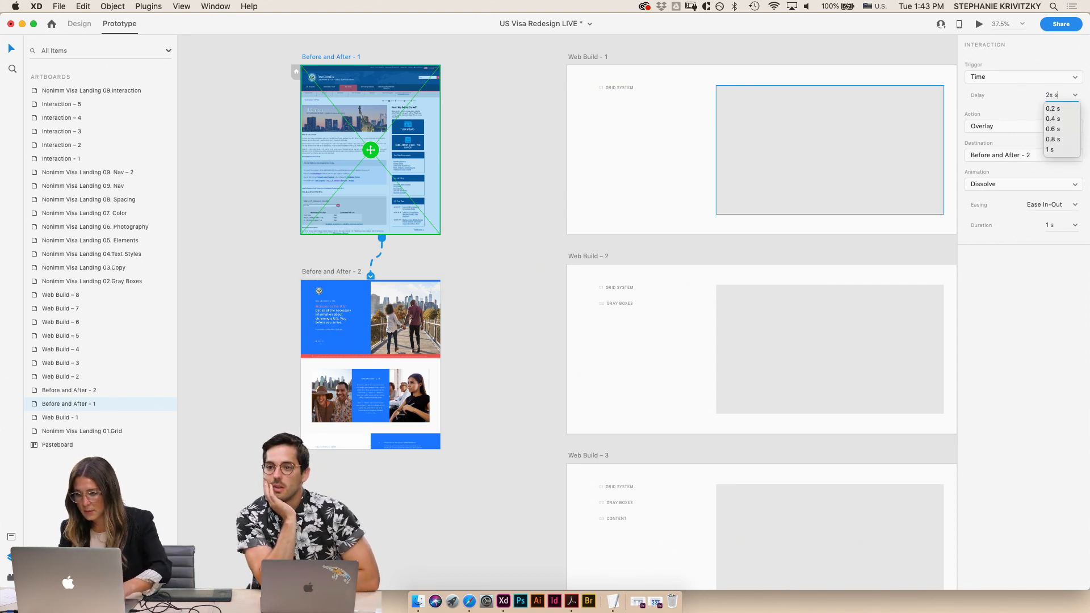
pyautogui.press('Return')
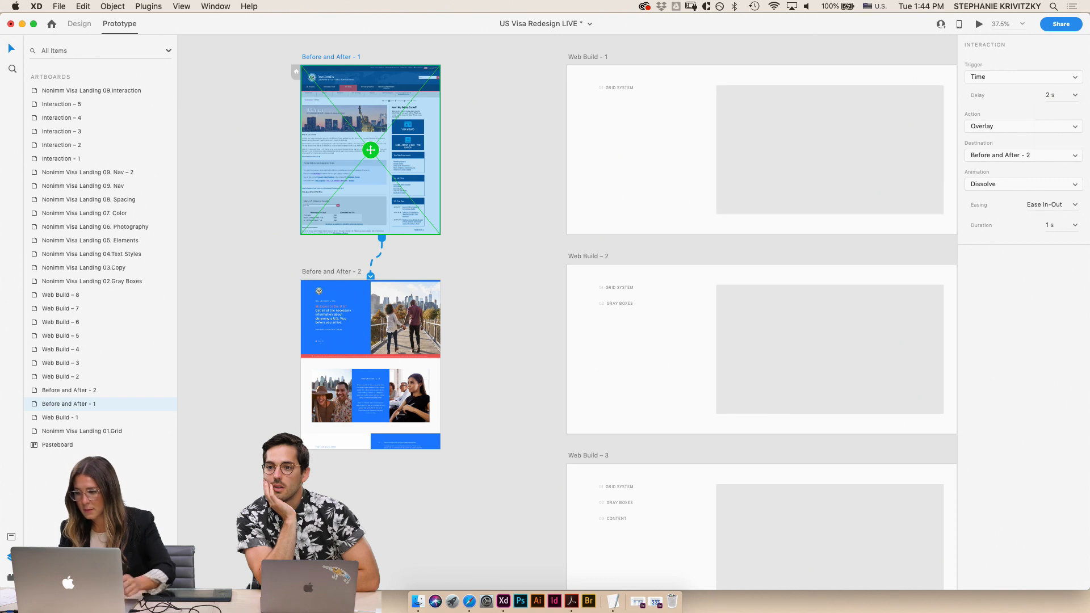
# - Record the before-and-after transition in the preview and save the video as Before.After-Video1 in the Case Study Assets folder
pyautogui.click(979, 24)
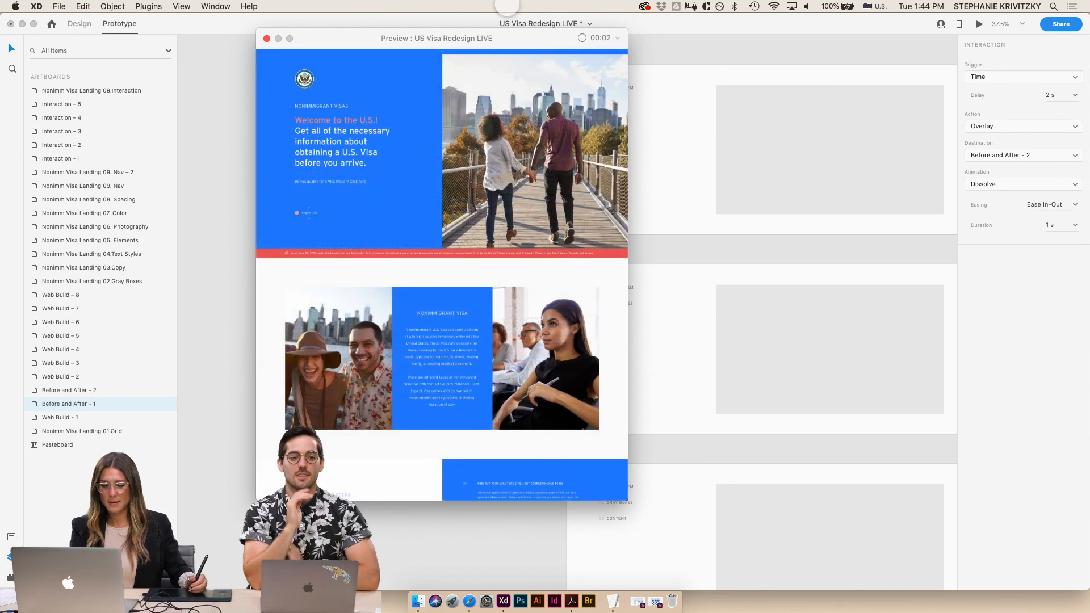
pyautogui.press('Escape')
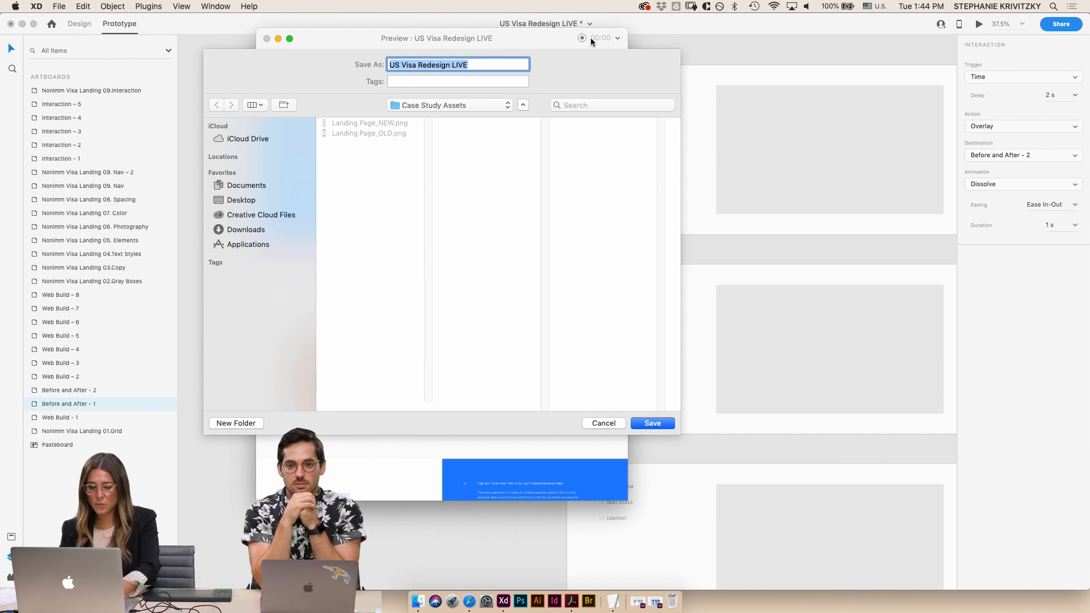
pyautogui.write('Before.After-Video1')
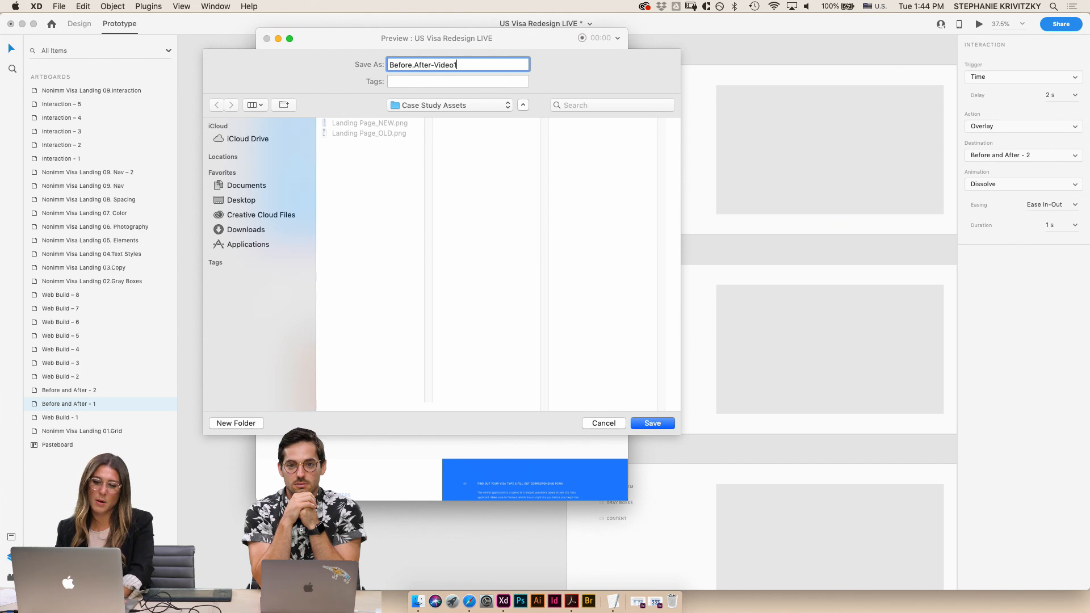
pyautogui.press('Return')
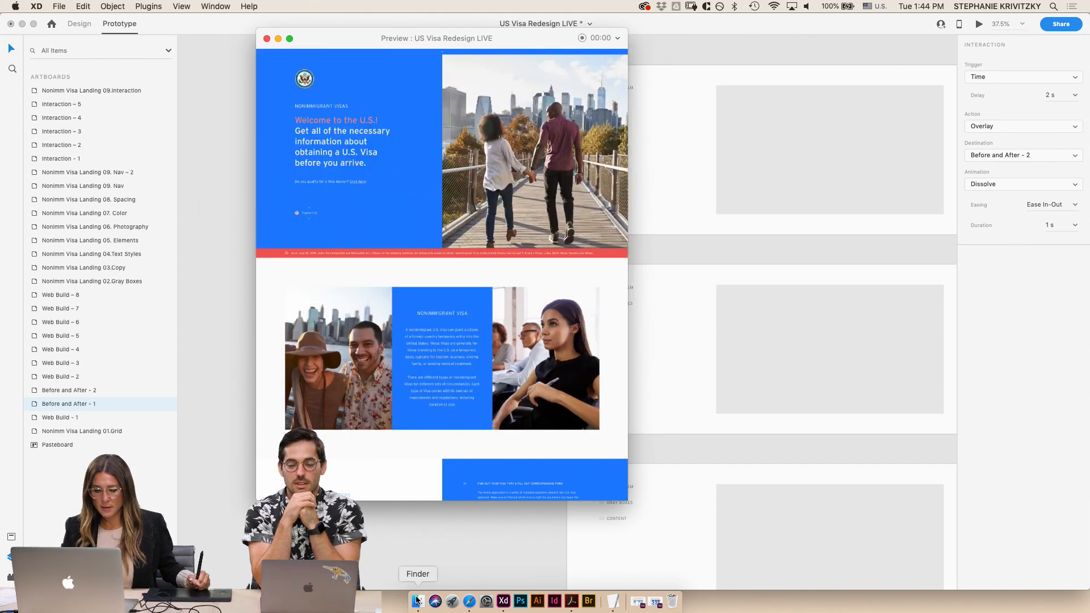
# - Play Before.After-Video1.mp4 in Finder to check the recording, and close the Finder and preview windows
pyautogui.click(417, 601)
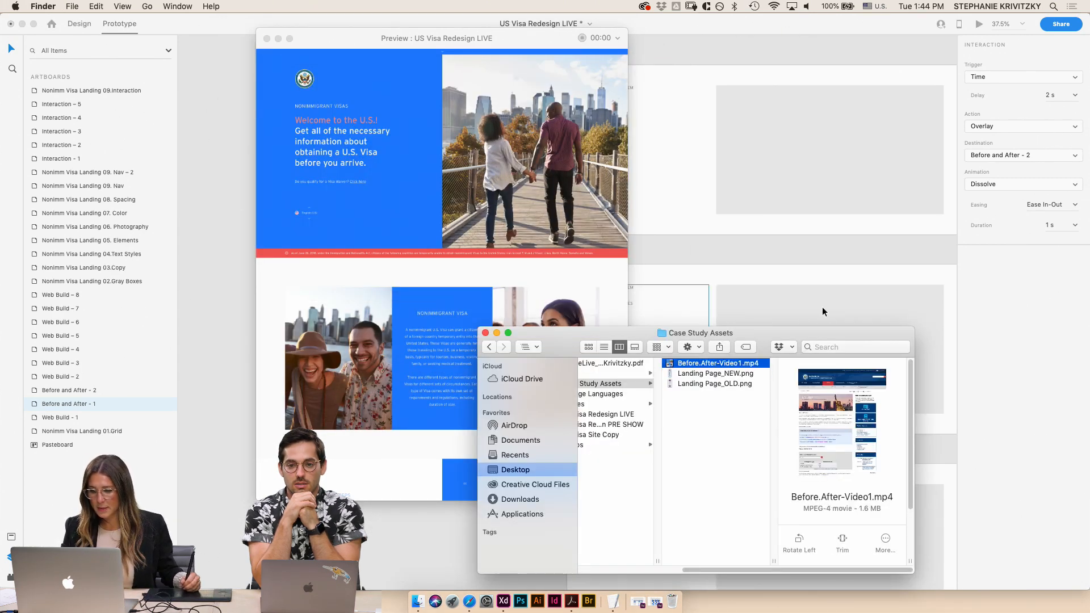
pyautogui.press('space')
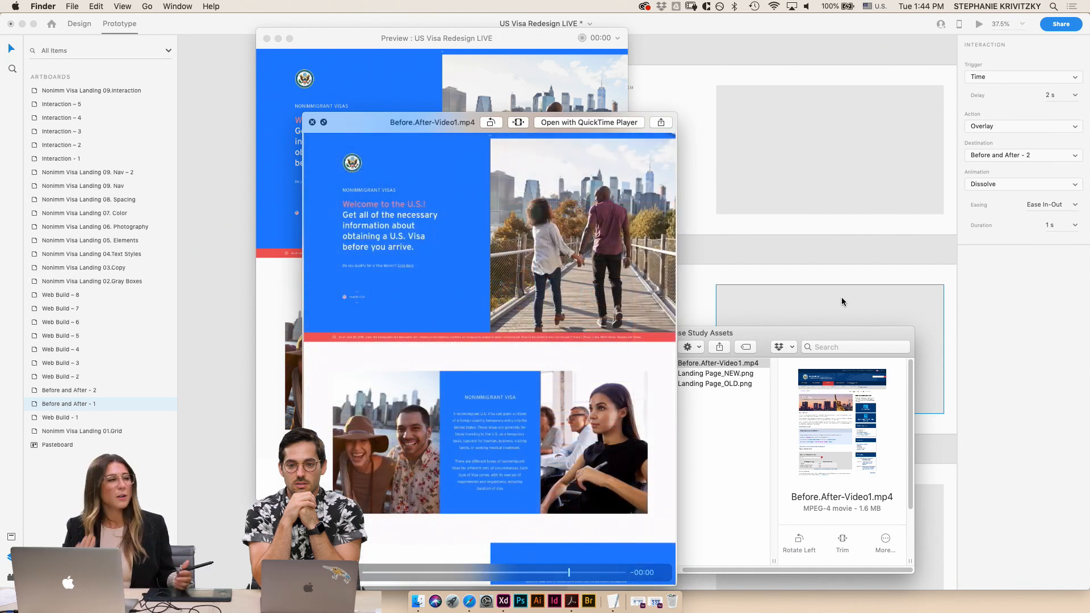
pyautogui.press('space')
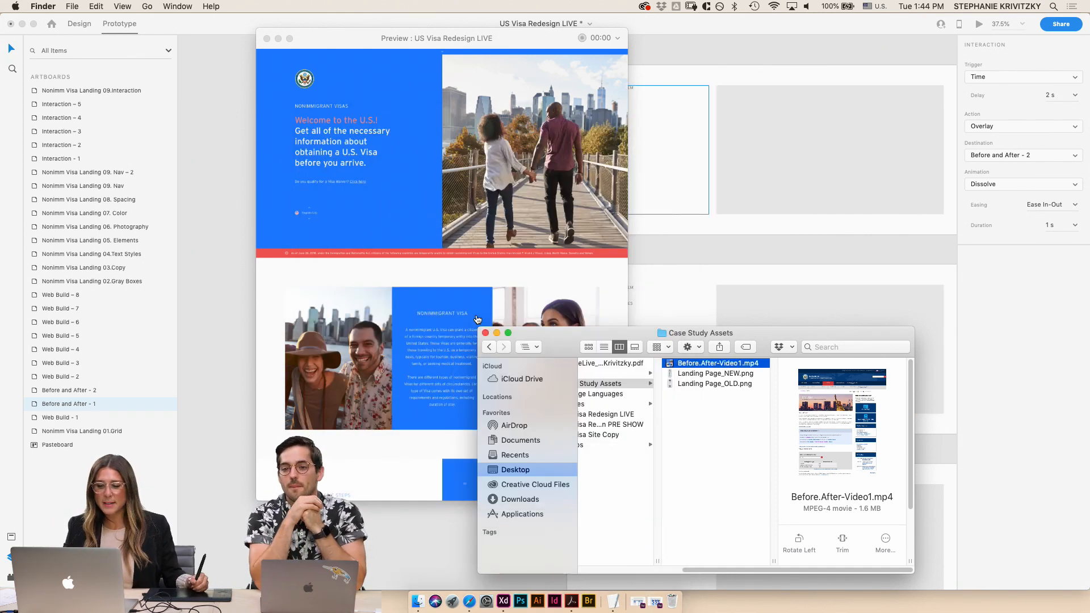
pyautogui.press('super+w')
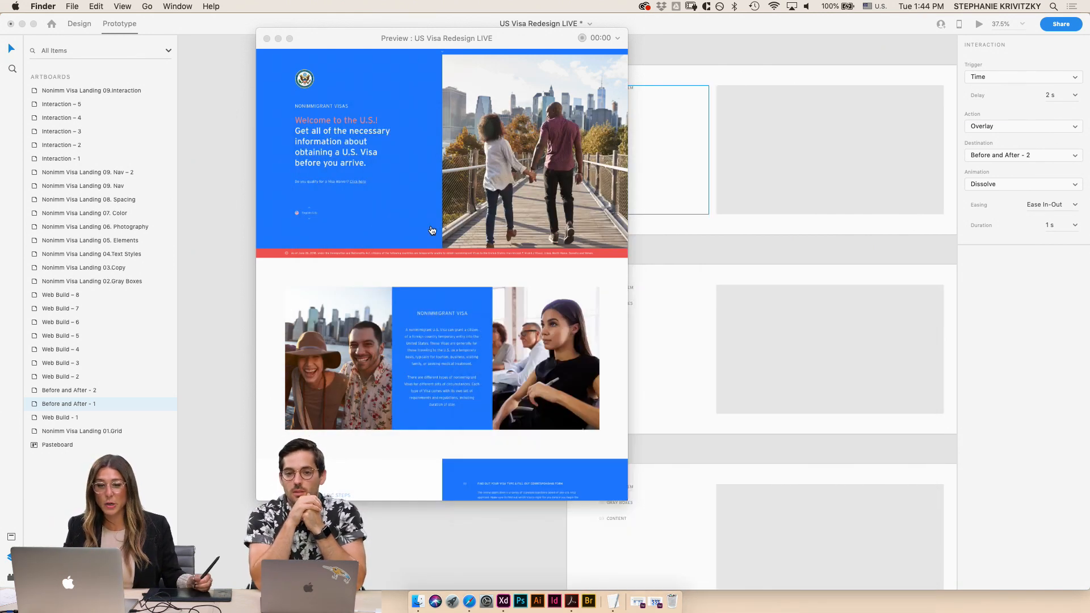
pyautogui.click(218, 182)
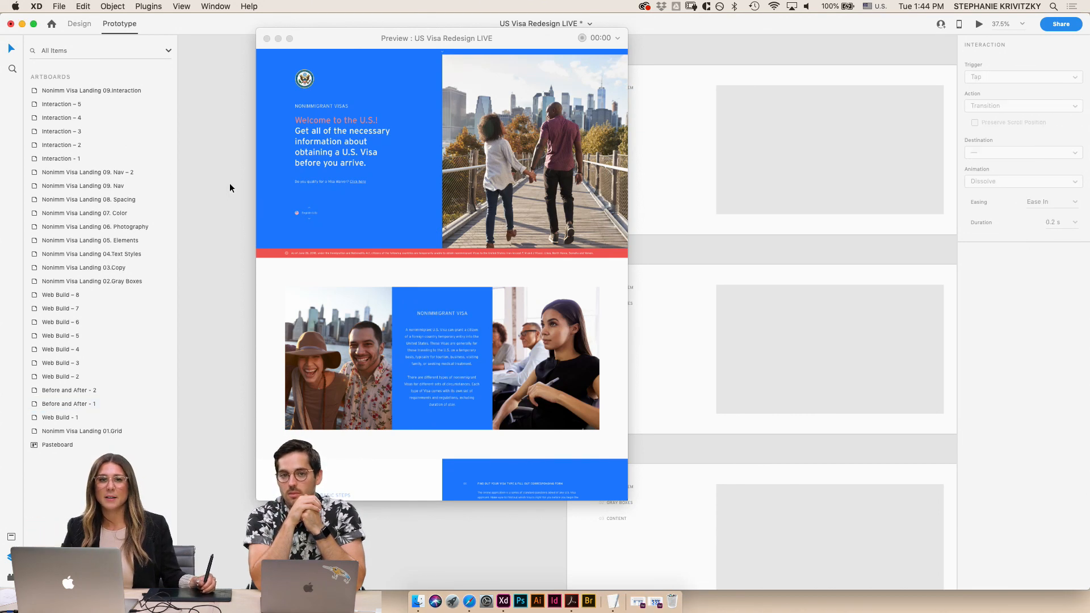
pyautogui.click(263, 41)
# - Locate and select the Interaction – 1 artboard in the series of visa form interaction artboards
pyautogui.hscroll(6, 489, 82)
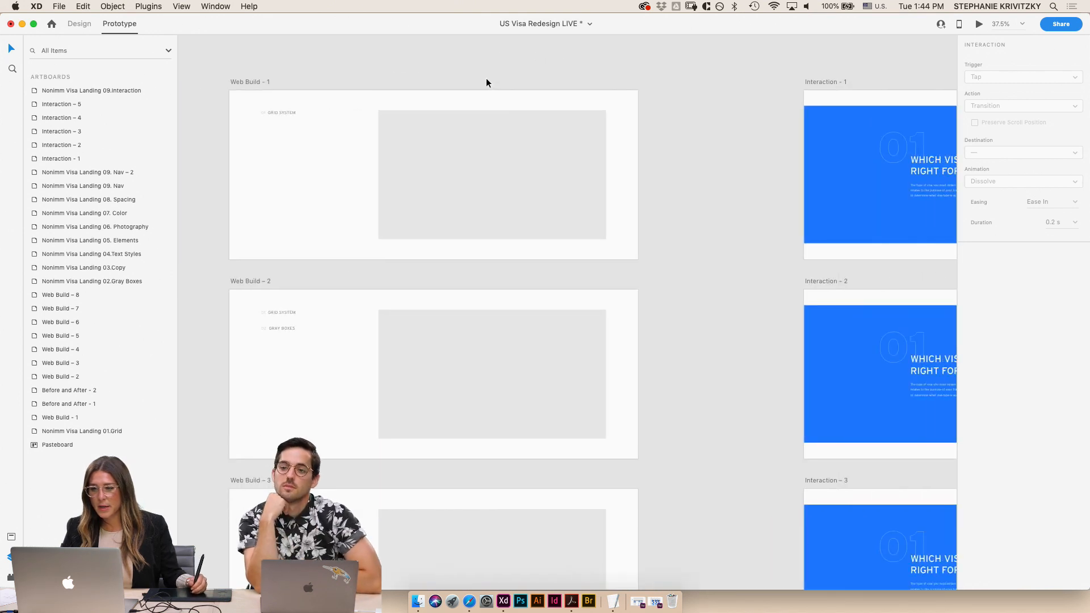
pyautogui.hscroll(5, 485, 78)
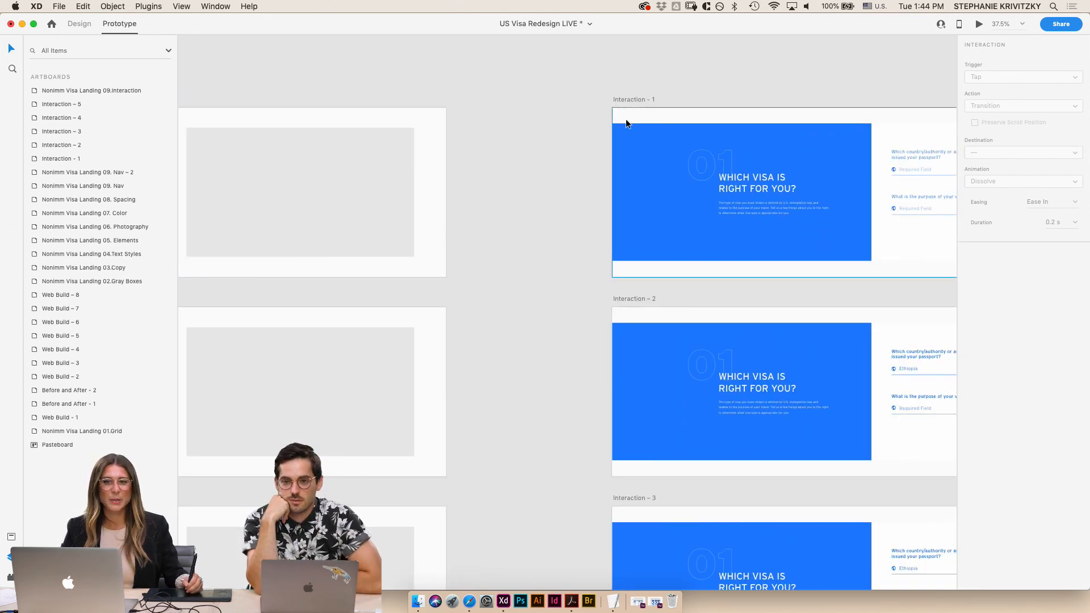
pyautogui.click(628, 111)
pyautogui.hscroll(3, 628, 111)
pyautogui.click(573, 90)
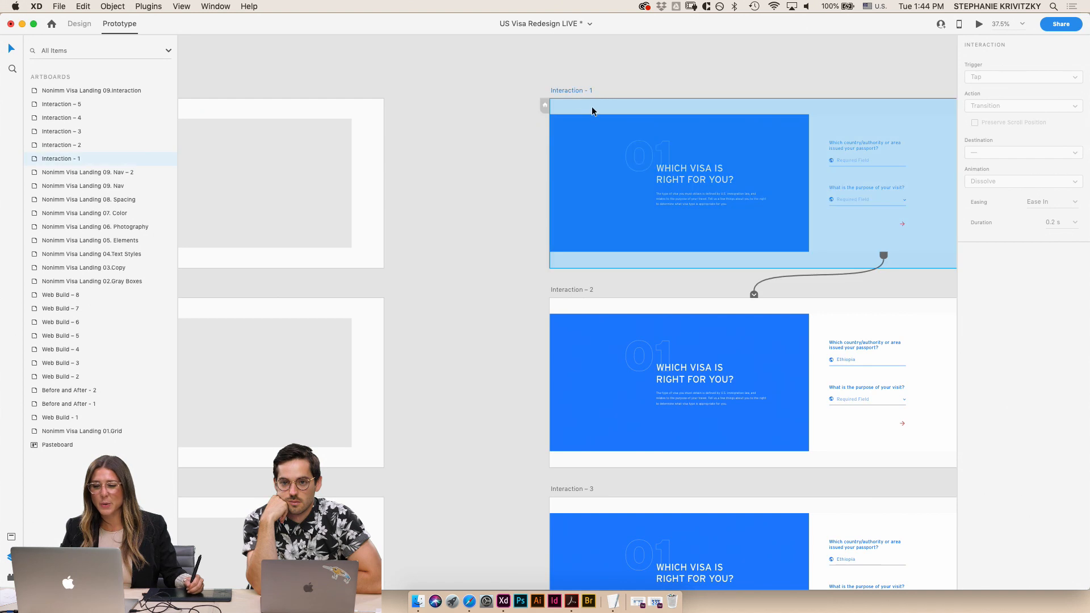
pyautogui.hscroll(5, 563, 80)
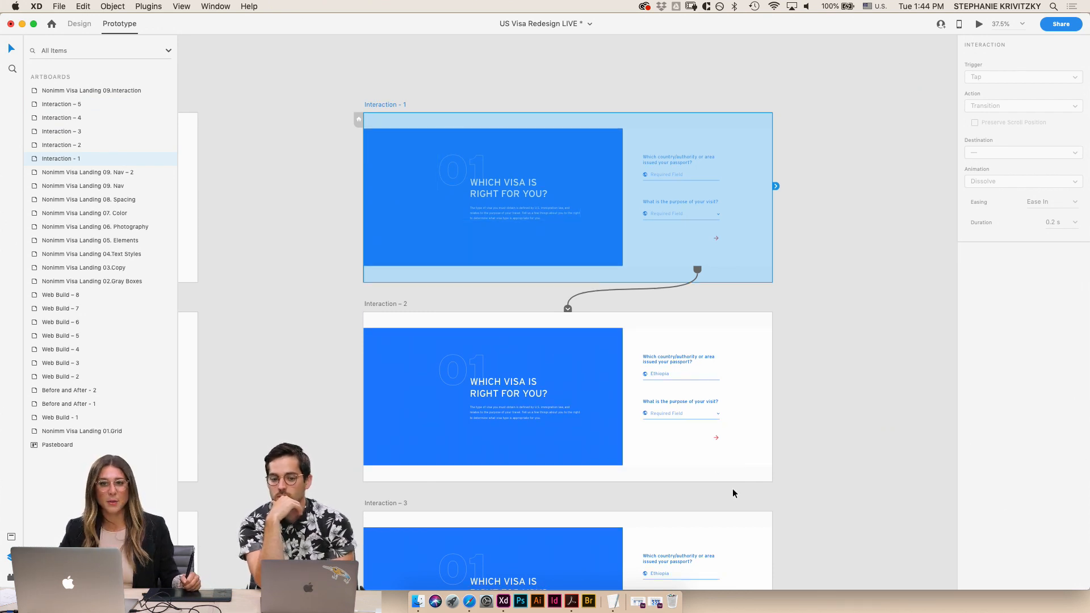
pyautogui.scroll(-2, 730, 485)
pyautogui.scroll(2, 721, 472)
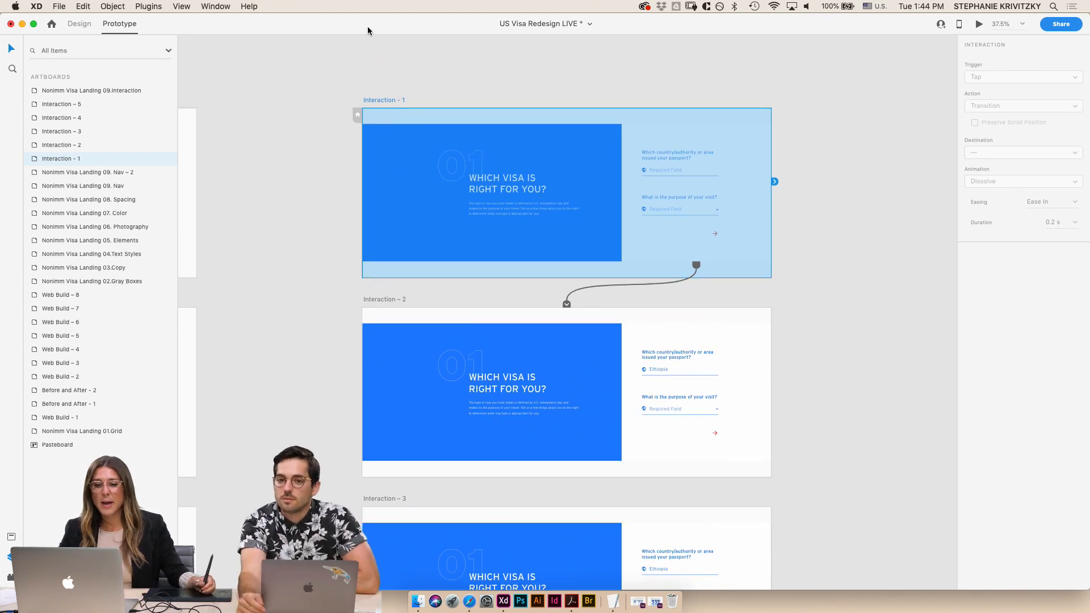
# - Preview the visa finder prototype, filling in Ethiopia as the passport country, choosing Tourism/Family Visit as the purpose, and submitting the form
pyautogui.click(979, 24)
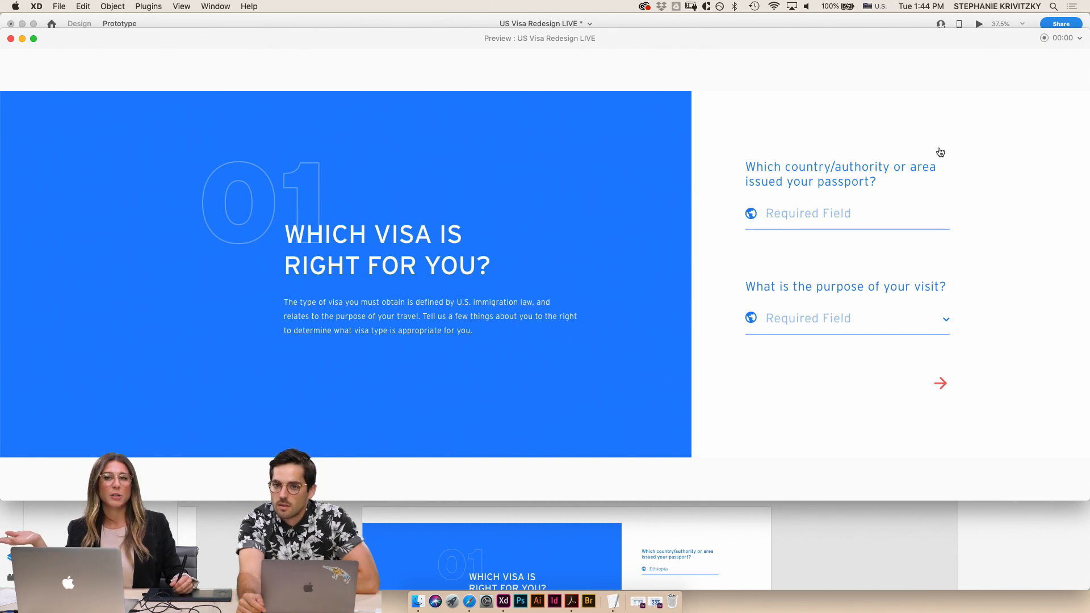
pyautogui.click(846, 218)
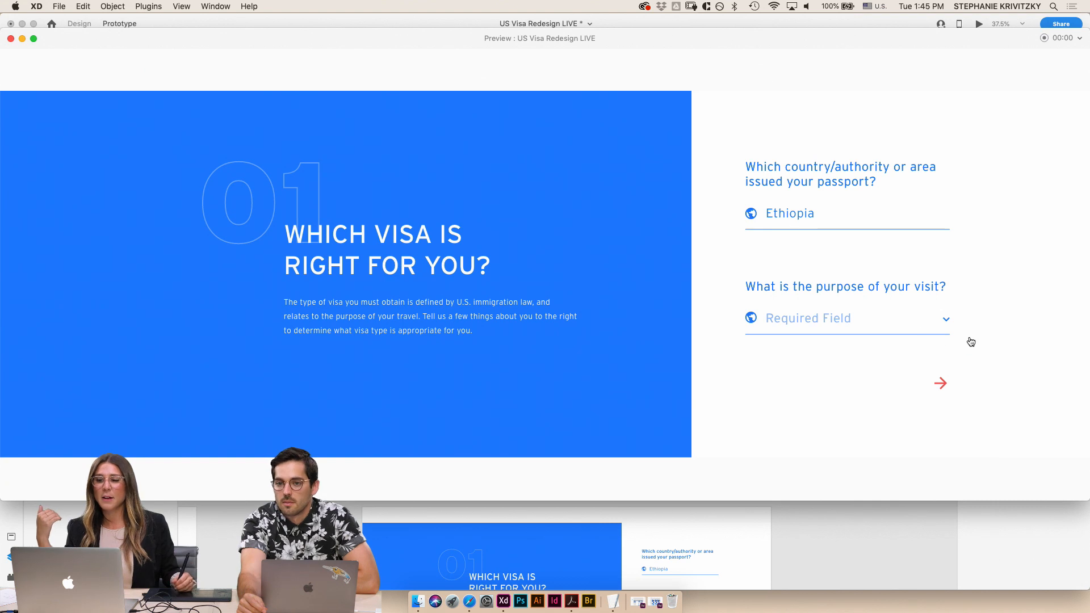
pyautogui.click(946, 320)
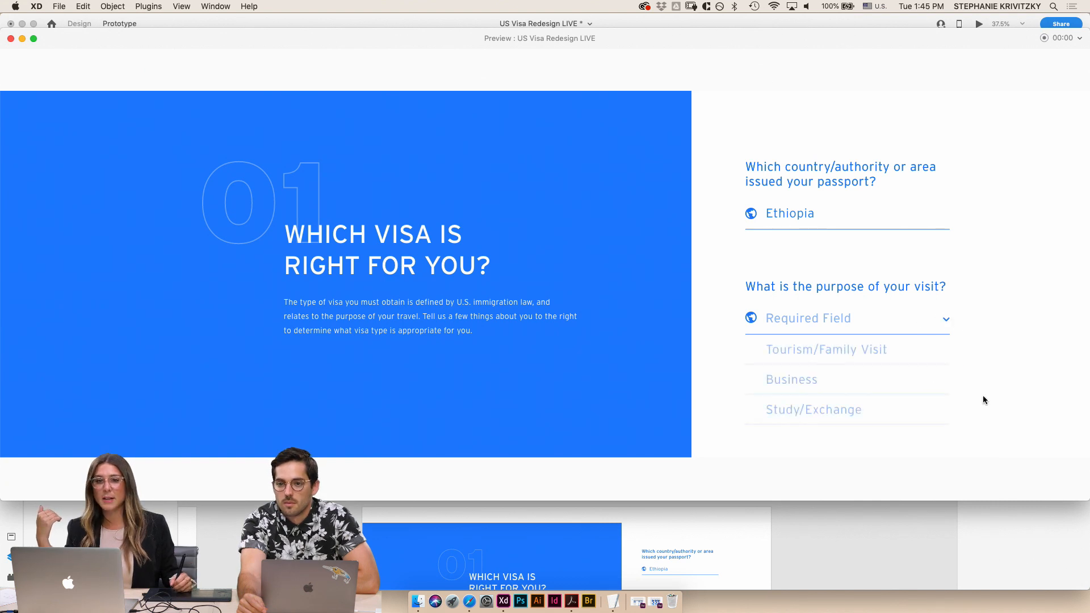
pyautogui.click(859, 348)
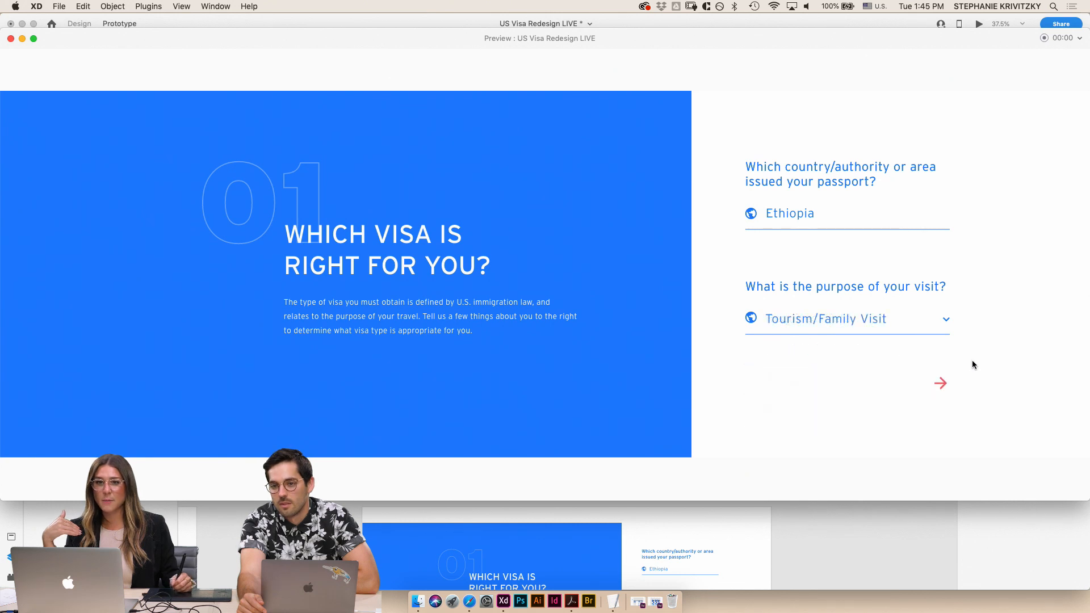
pyautogui.click(941, 384)
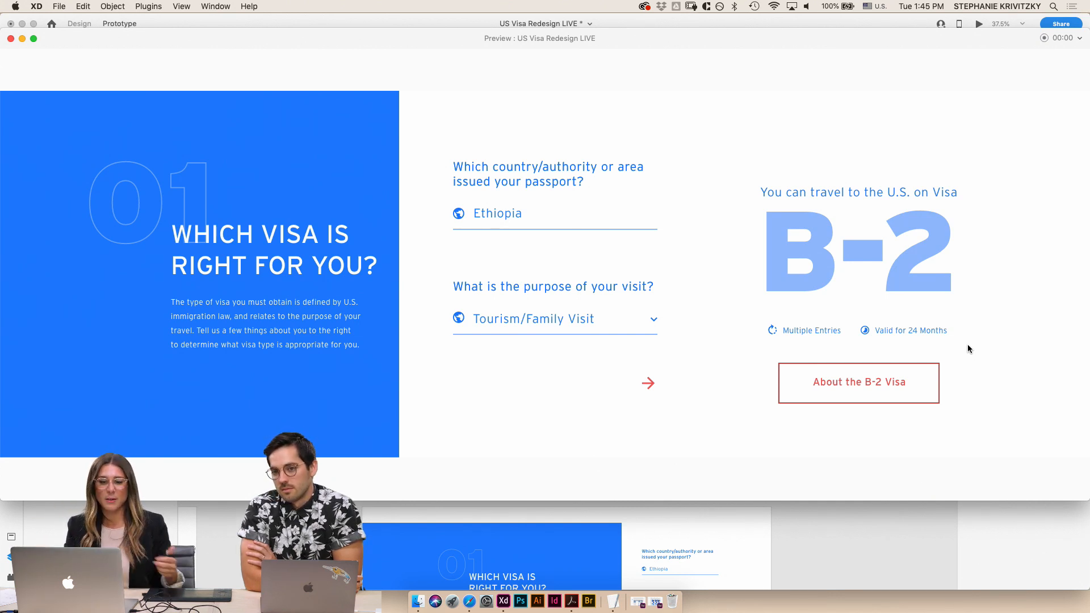
# - Close the visa finder prototype preview and return to the overview of the prototype artboards
pyautogui.click(10, 38)
pyautogui.click(825, 85)
pyautogui.scroll(-3, 717, 140)
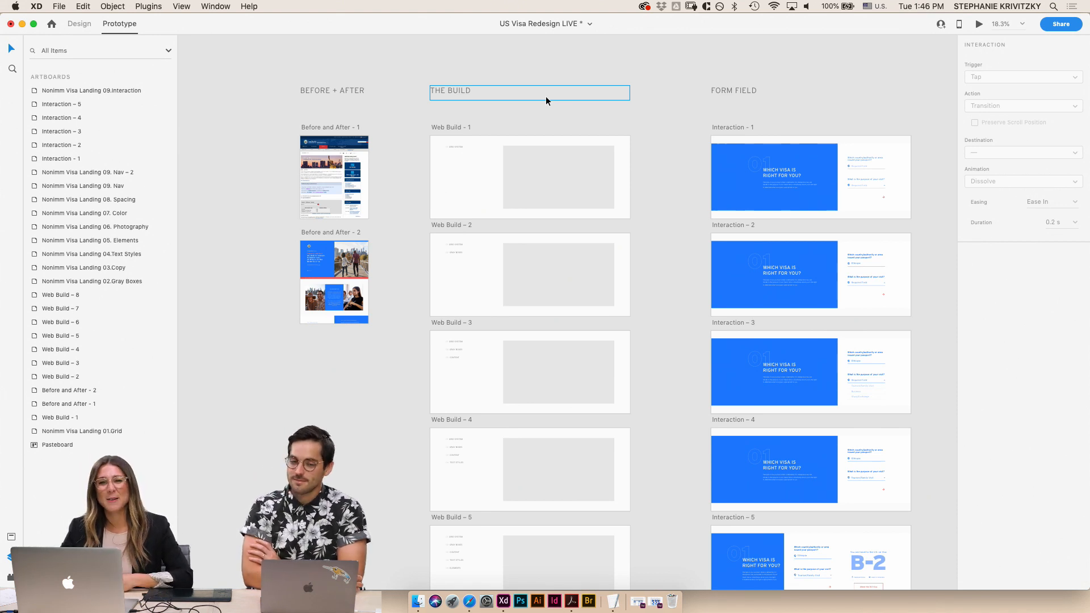
# - Examine the Web Build artboards under The Build to see how the numbered design-stage list grows from one artboard to the next
pyautogui.click(443, 128)
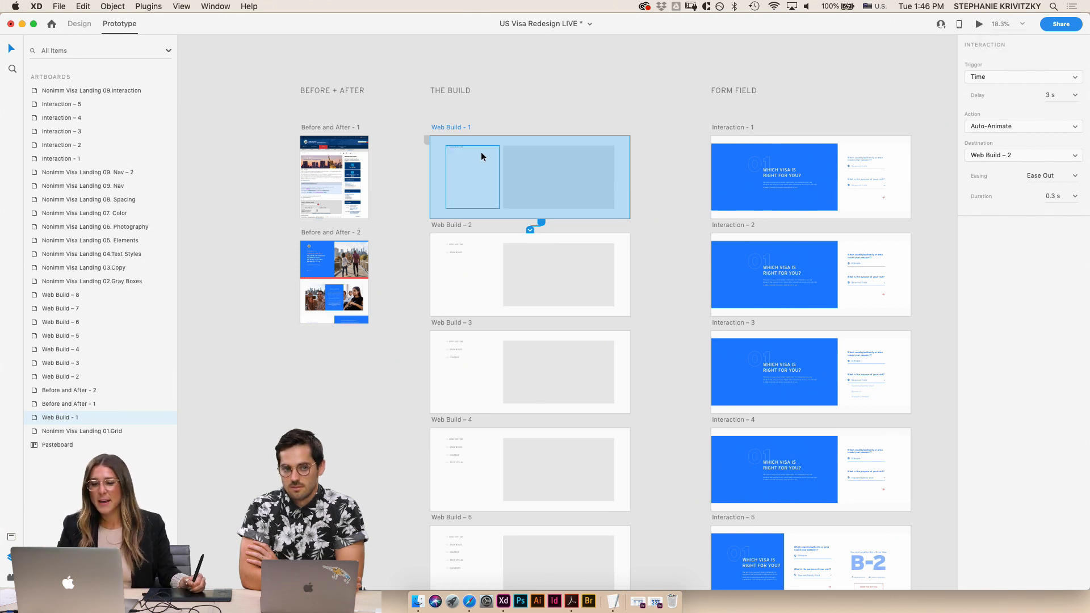
pyautogui.scroll(10, 538, 172)
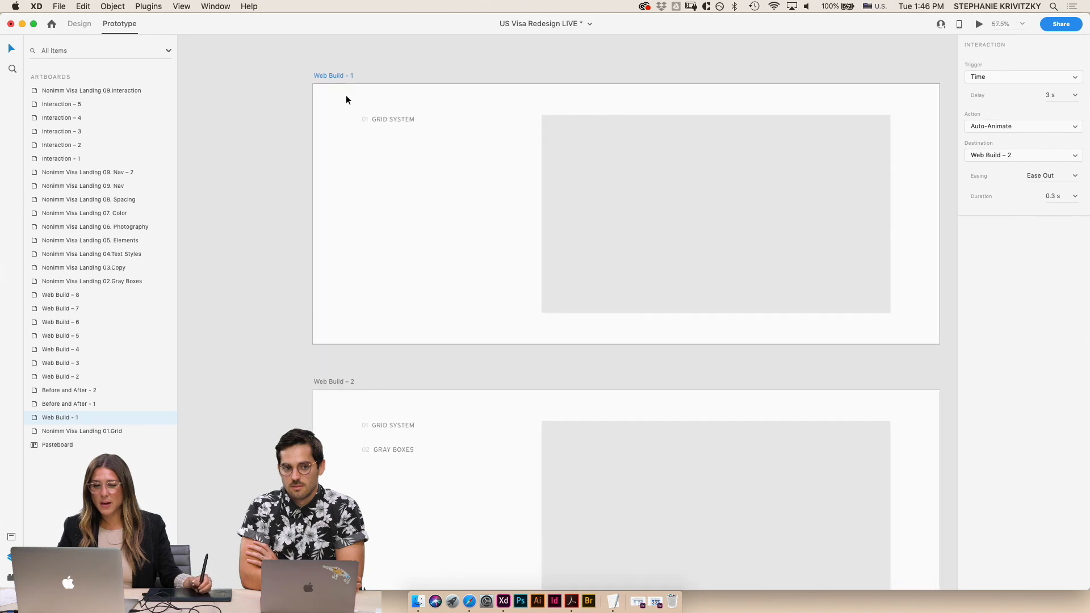
pyautogui.click(276, 86)
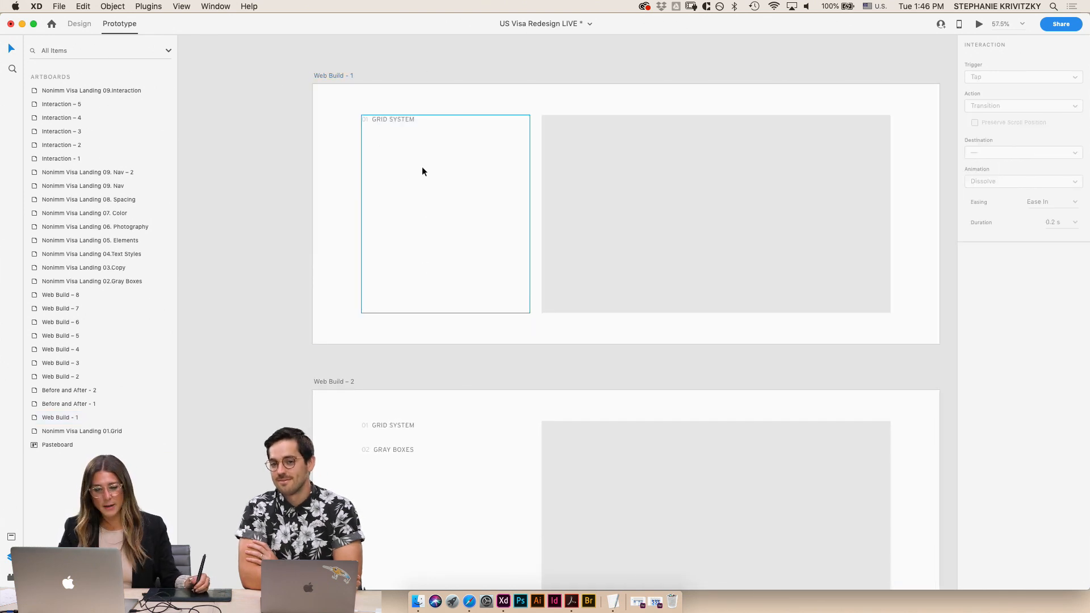
pyautogui.scroll(-10, 400, 208)
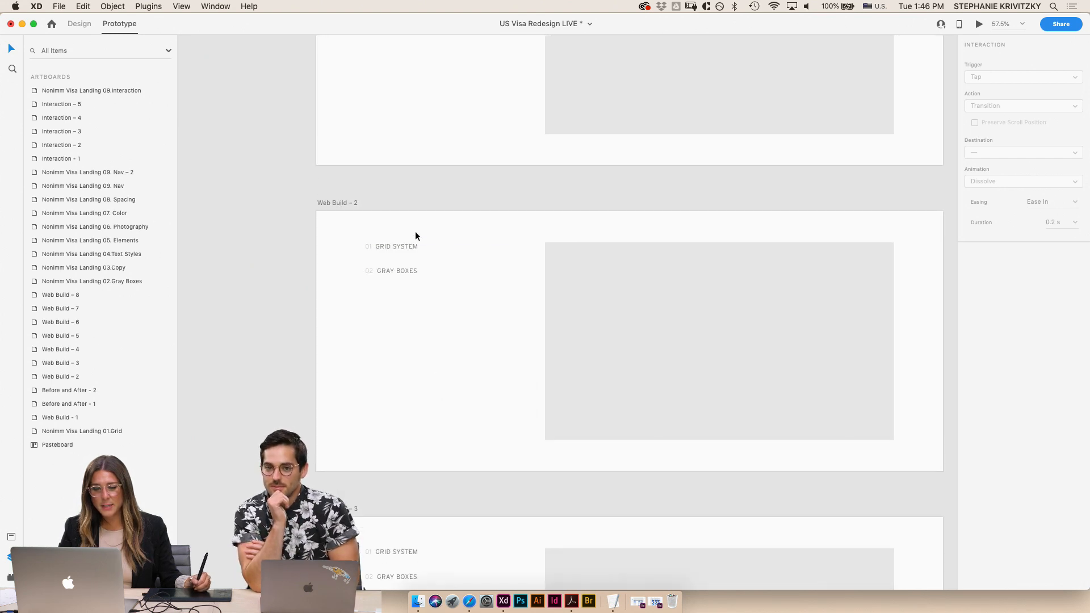
pyautogui.scroll(-5, 505, 411)
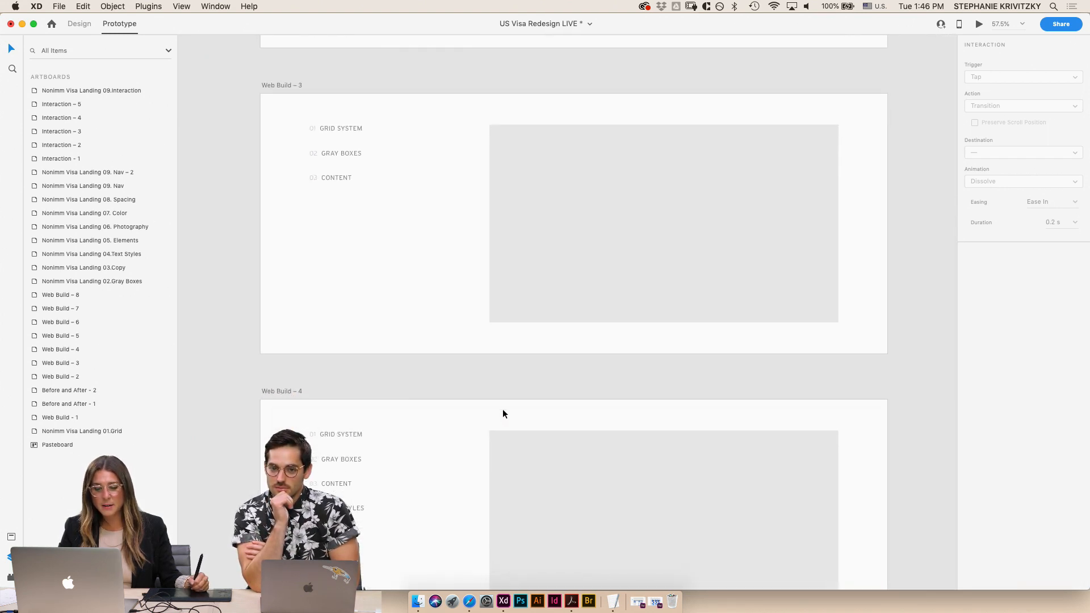
pyautogui.scroll(-8, 507, 411)
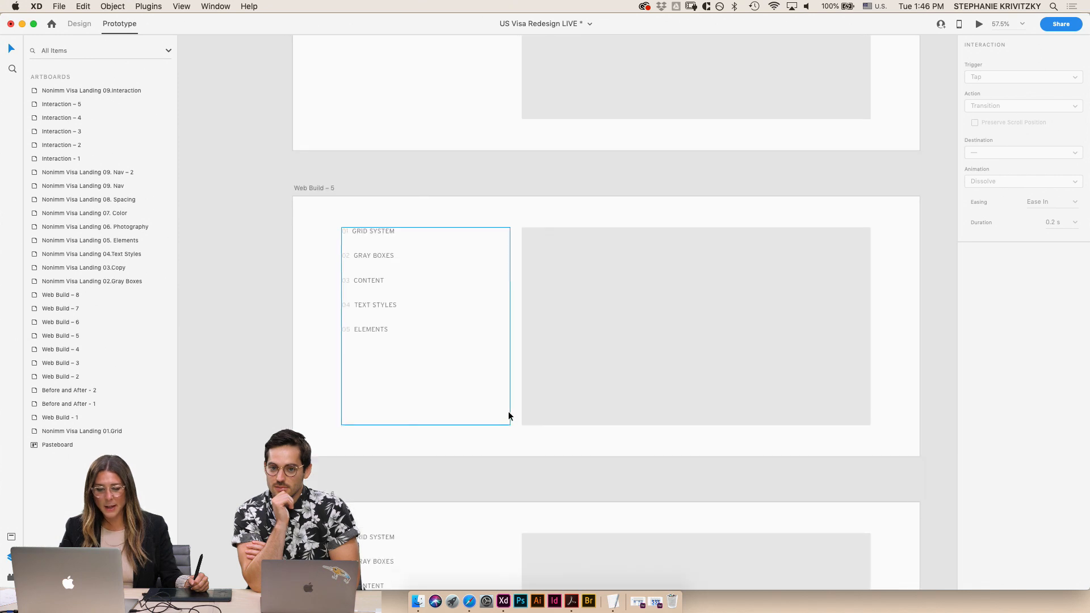
pyautogui.scroll(-8, 504, 407)
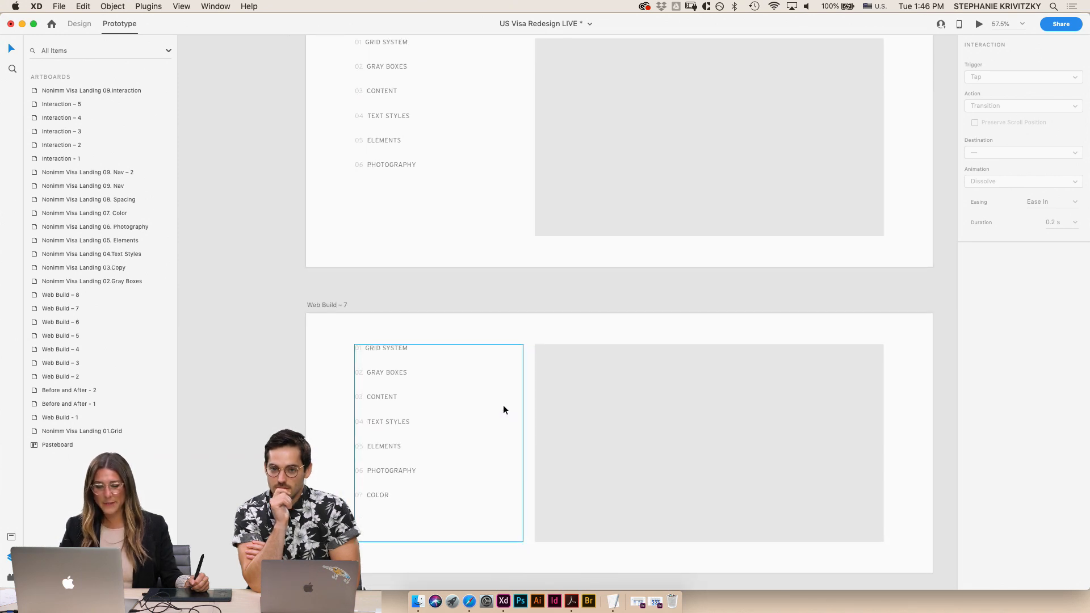
pyautogui.scroll(-4, 504, 404)
pyautogui.scroll(-4, 504, 377)
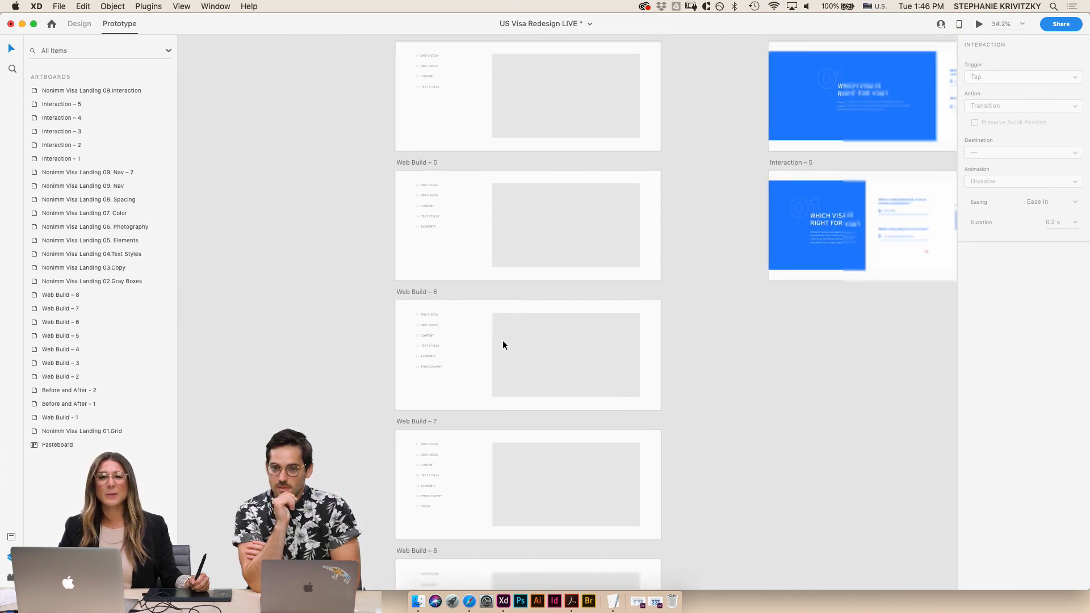
pyautogui.scroll(4, 503, 340)
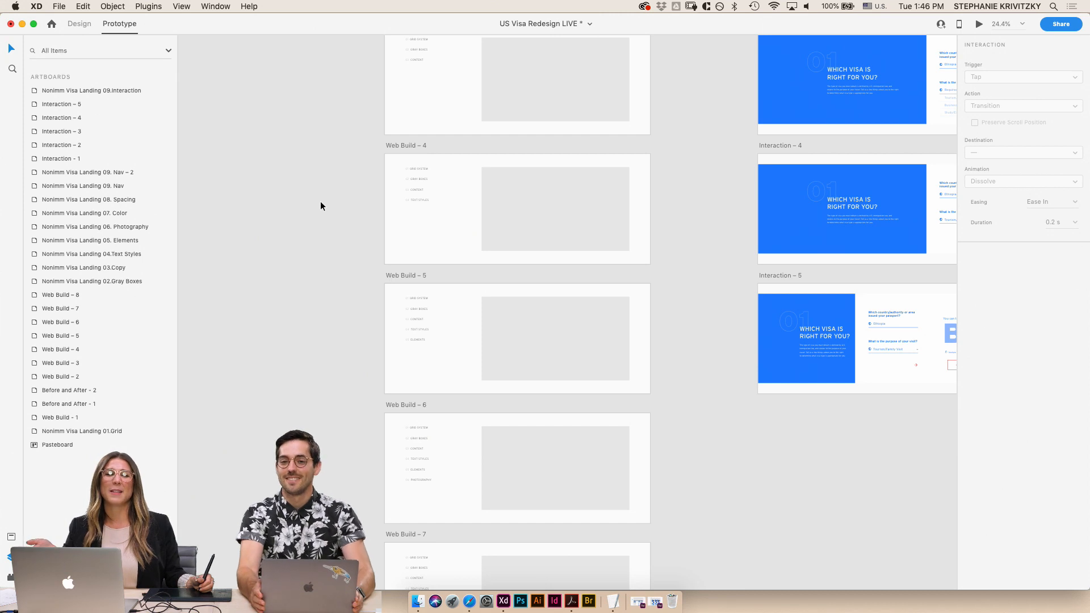
pyautogui.scroll(4, 325, 207)
pyautogui.hscroll(2, 326, 207)
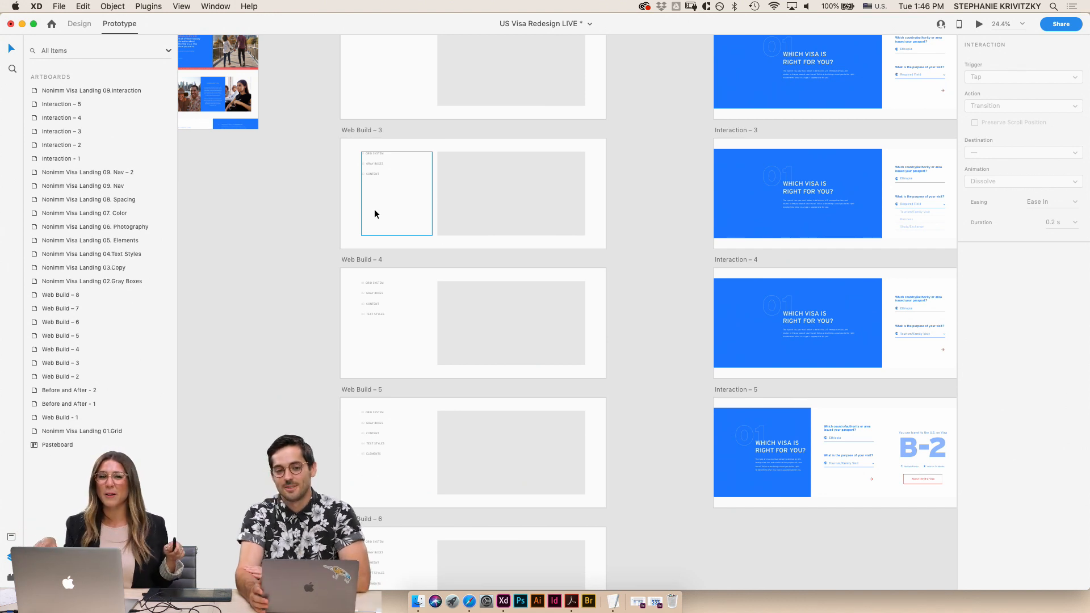
pyautogui.scroll(8, 387, 127)
# - Preview the auto-animated build sequence starting from the Web Build – 1 artboard, and close the preview
pyautogui.click(357, 97)
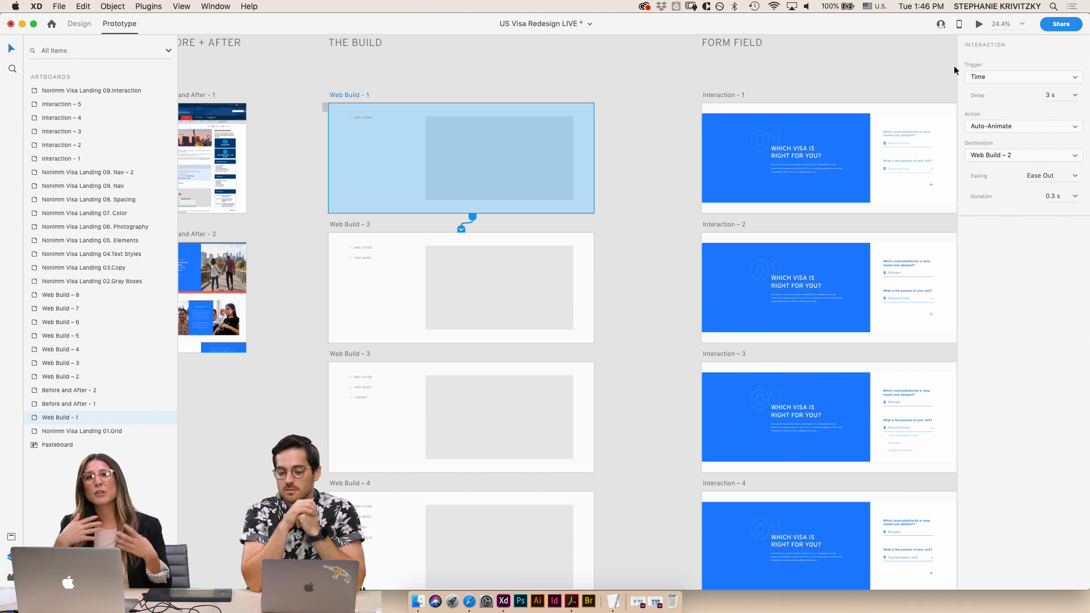
pyautogui.click(979, 24)
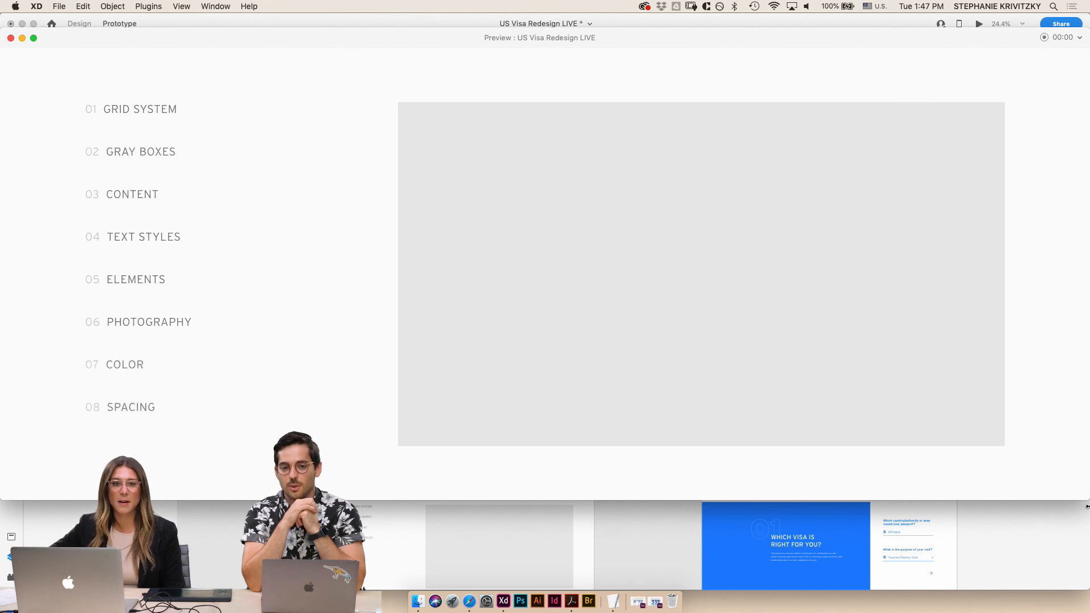
pyautogui.click(11, 39)
pyautogui.click(616, 168)
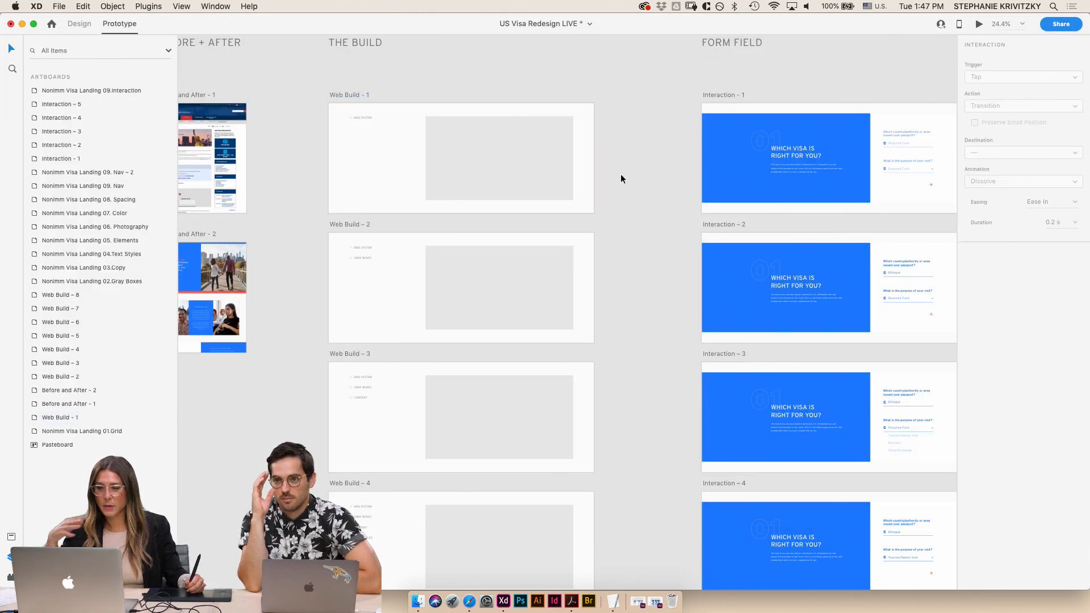
# - Locate the row of Nonimm Visa Landing design-stage artboards, check which one is 08. Spacing, and save the document
pyautogui.scroll(-5, 618, 174)
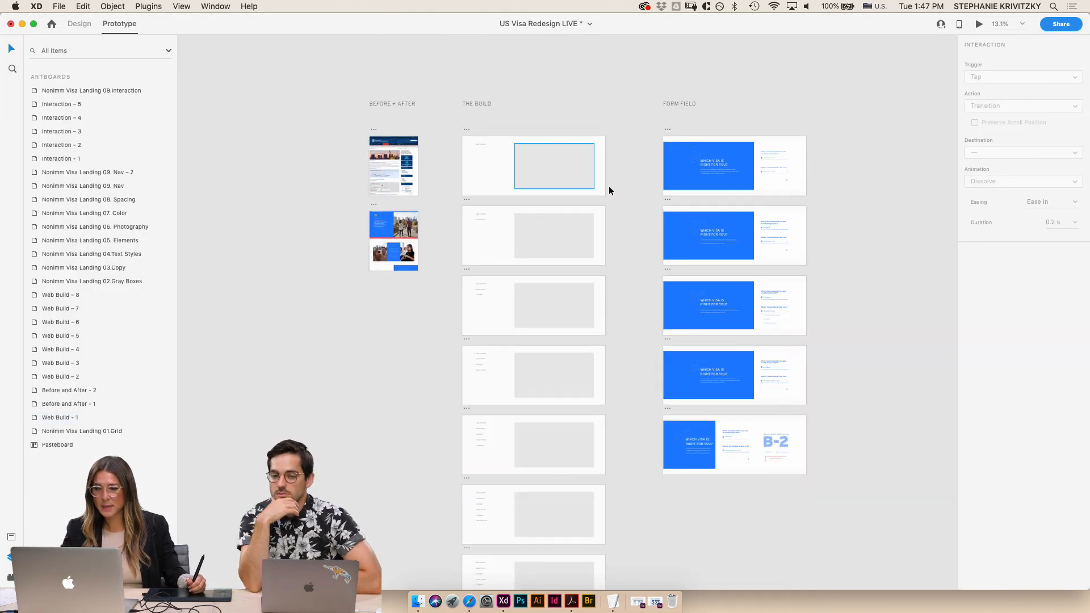
pyautogui.scroll(-4, 639, 195)
pyautogui.scroll(-10, 639, 195)
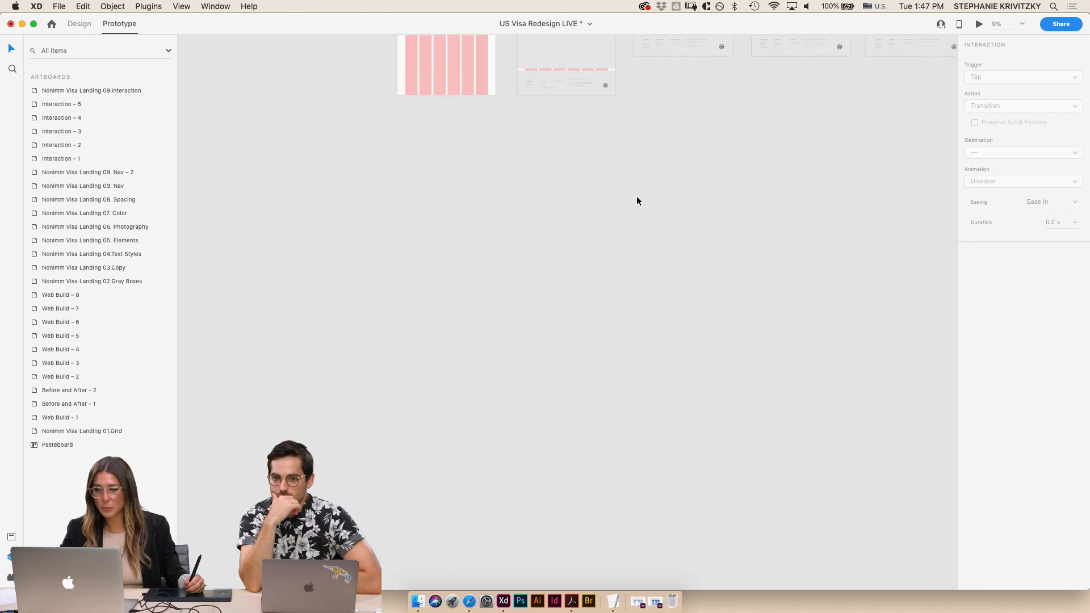
pyautogui.scroll(5, 638, 196)
pyautogui.scroll(-5, 639, 194)
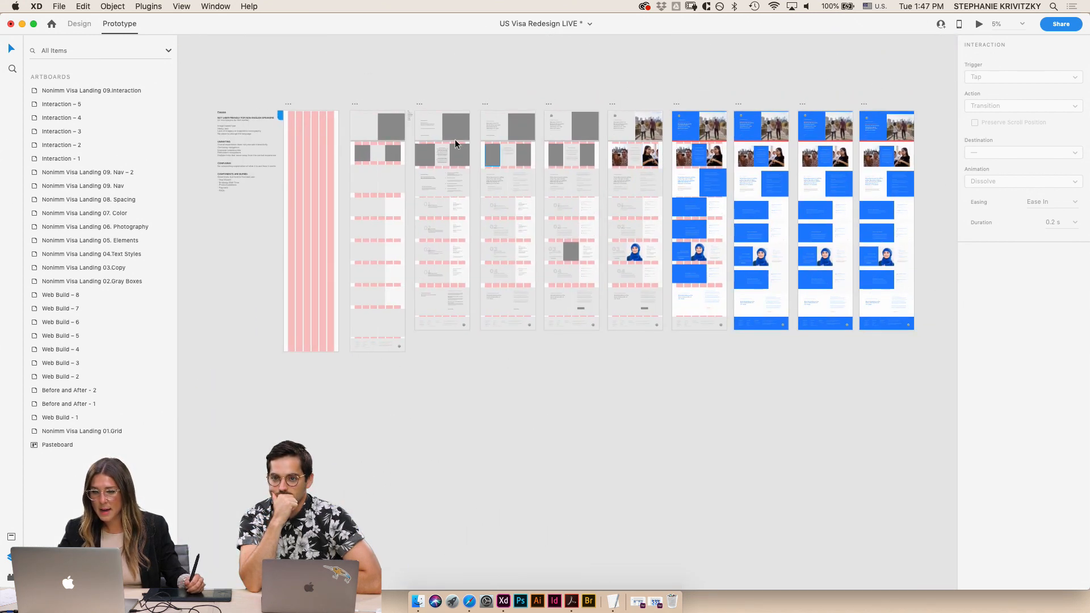
pyautogui.scroll(5, 846, 124)
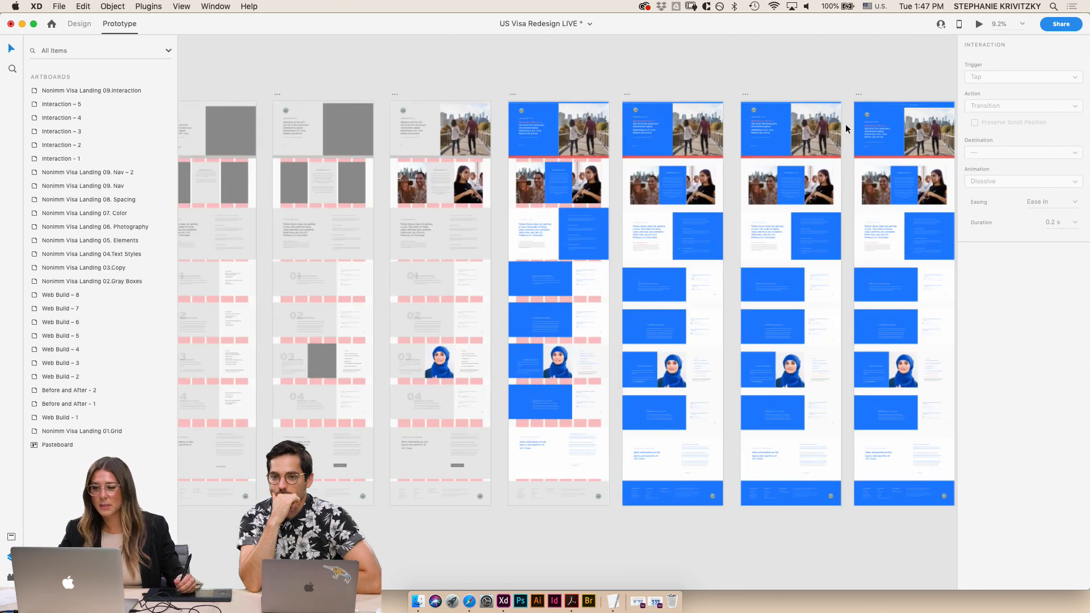
pyautogui.scroll(5, 846, 124)
pyautogui.click(521, 70)
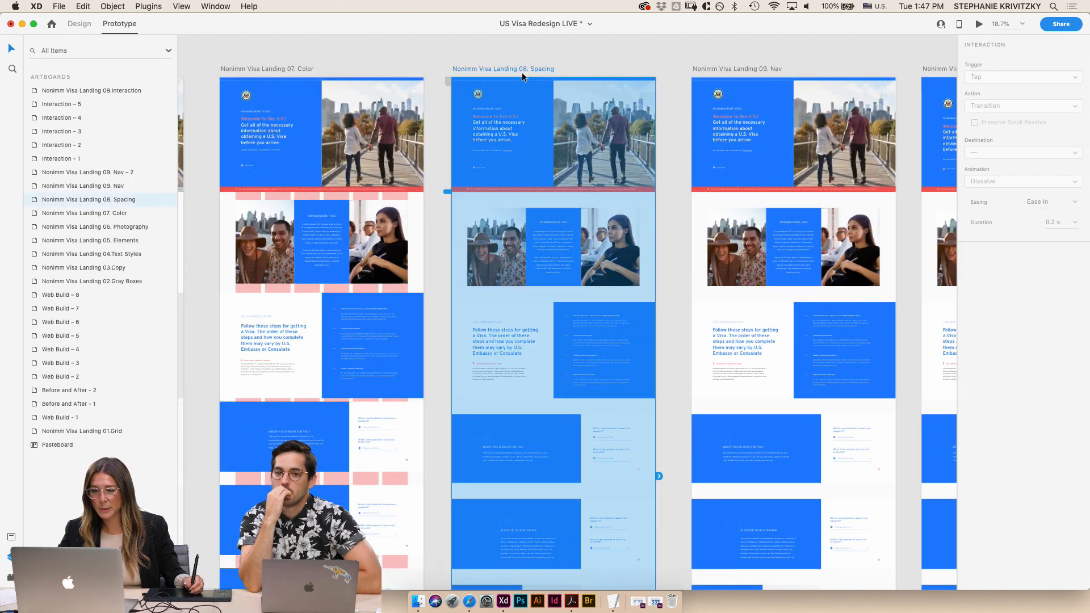
pyautogui.click(465, 63)
pyautogui.press('super+s')
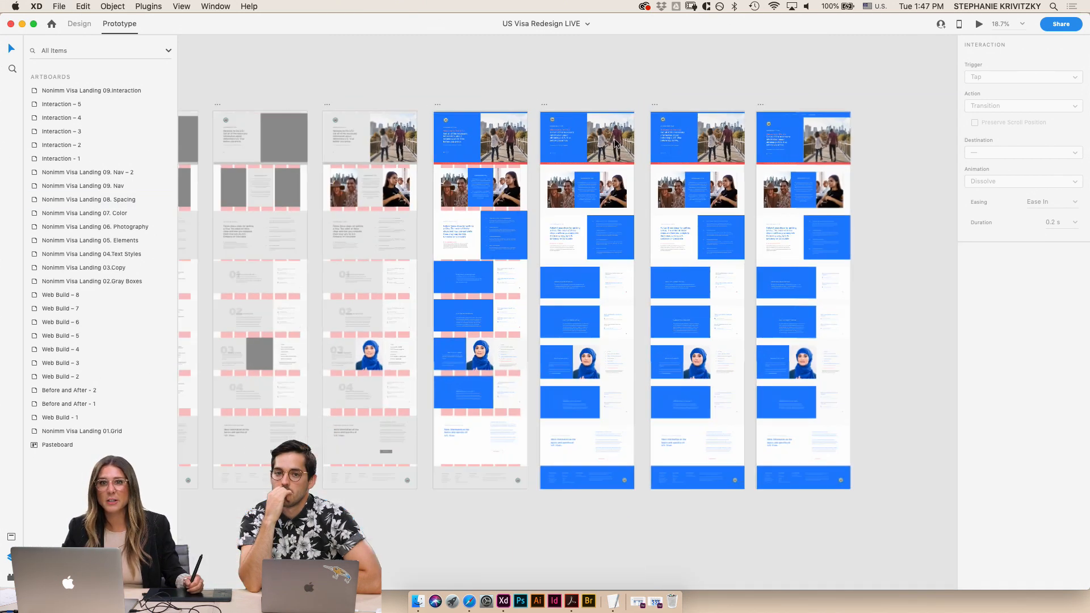
pyautogui.hscroll(-10, 616, 143)
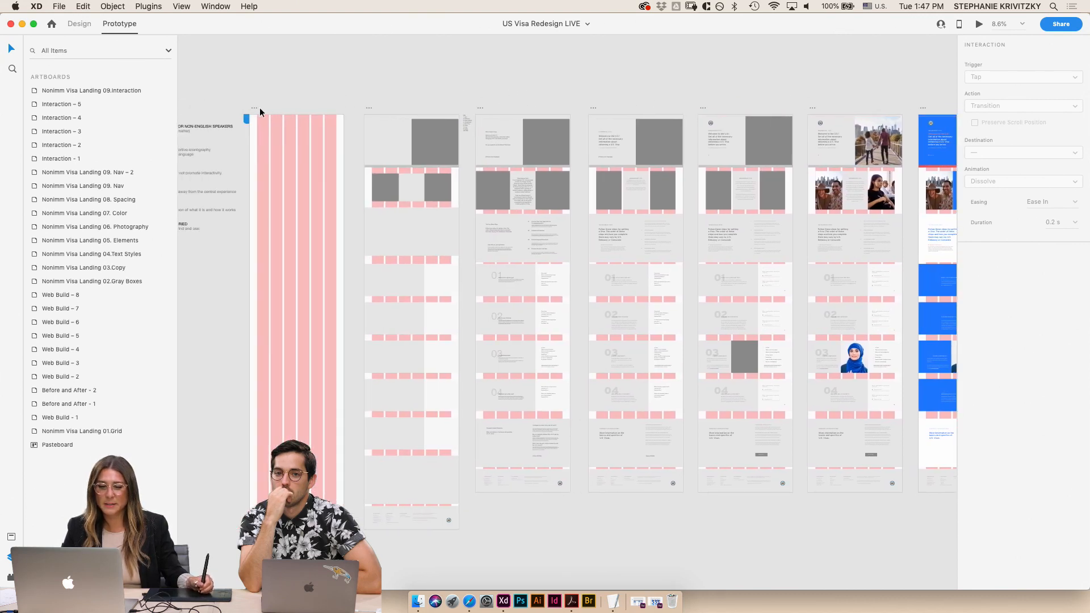
pyautogui.click(255, 110)
pyautogui.keyDown('shift'); pyautogui.click(368, 111); pyautogui.keyUp('shift')
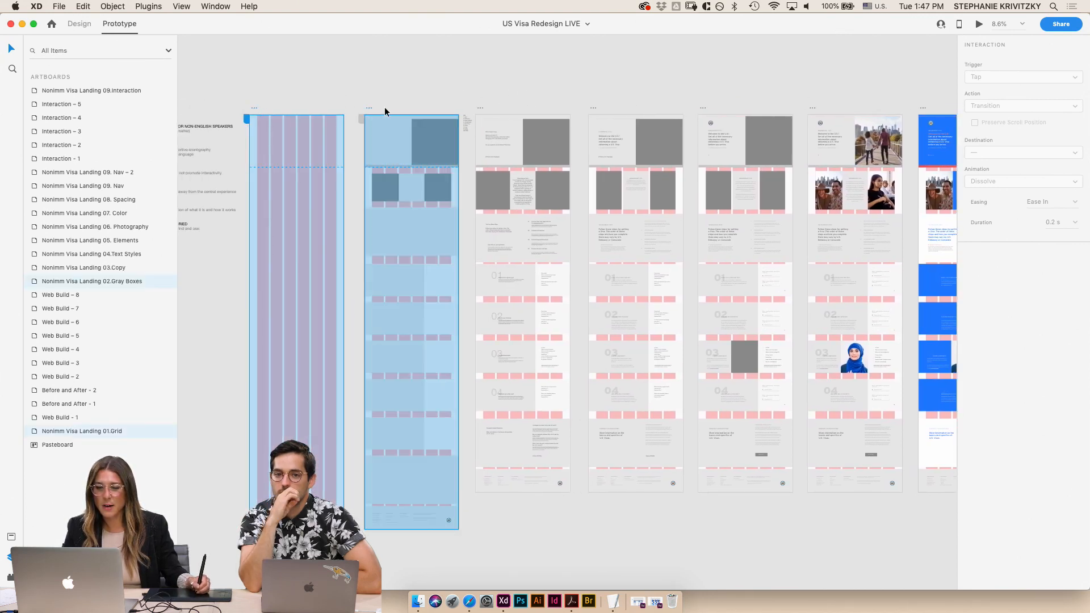
pyautogui.keyDown('shift'); pyautogui.click(482, 109); pyautogui.keyUp('shift')
pyautogui.keyDown('shift'); pyautogui.click(594, 109); pyautogui.keyUp('shift')
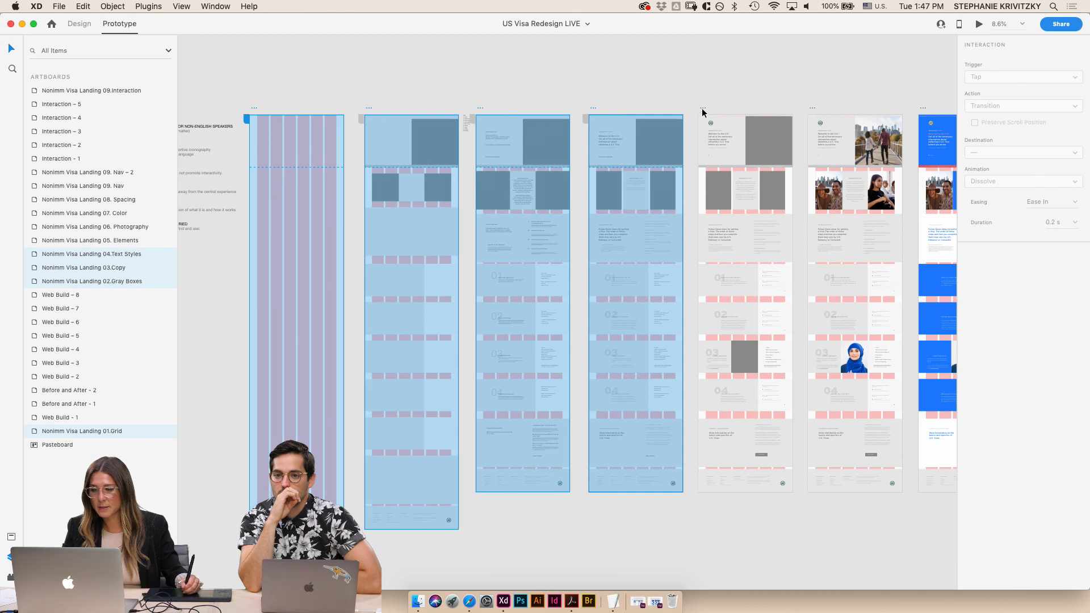
pyautogui.click(702, 108)
# - Select the eight Nonimm Visa Landing artboards from 01.Grid through 08. Spacing together
pyautogui.click(255, 111)
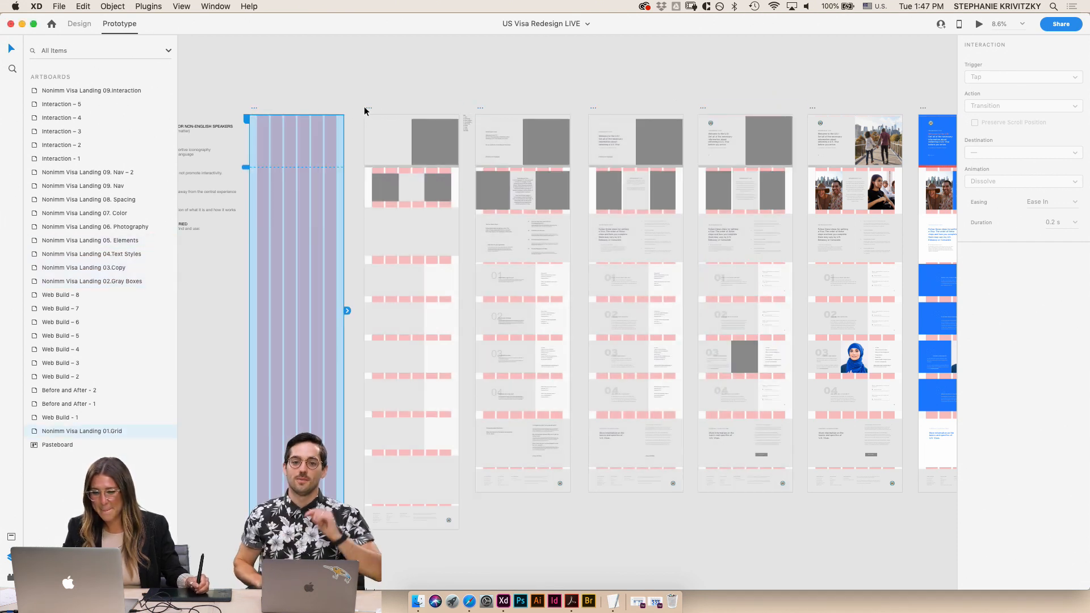
pyautogui.keyDown('shift'); pyautogui.click(368, 108); pyautogui.keyUp('shift')
pyautogui.keyDown('shift'); pyautogui.click(480, 109); pyautogui.keyUp('shift')
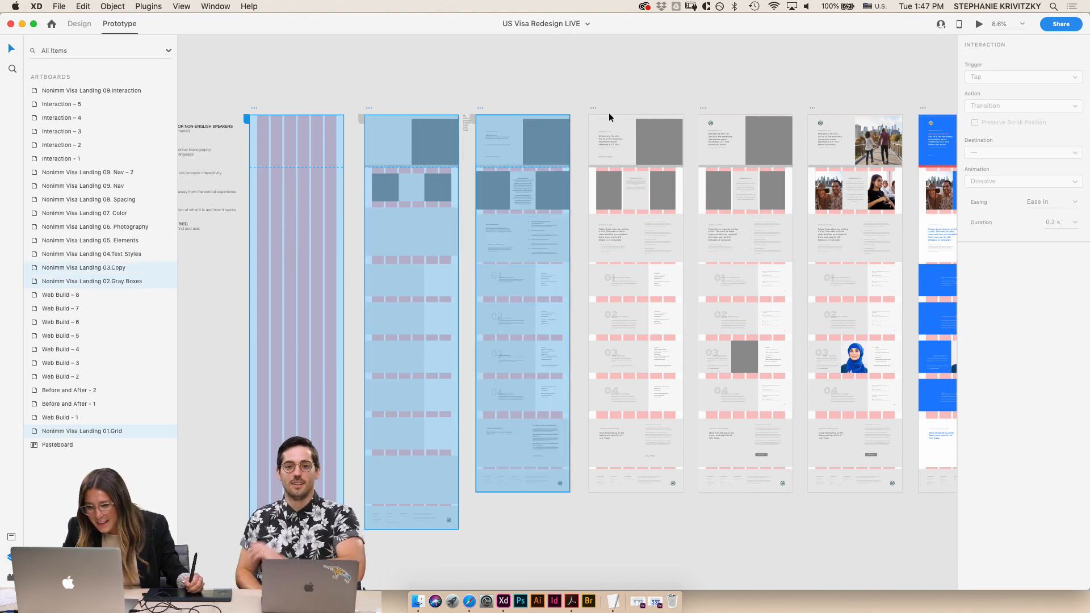
pyautogui.keyDown('shift'); pyautogui.click(594, 108); pyautogui.keyUp('shift')
pyautogui.keyDown('shift'); pyautogui.click(704, 111); pyautogui.keyUp('shift')
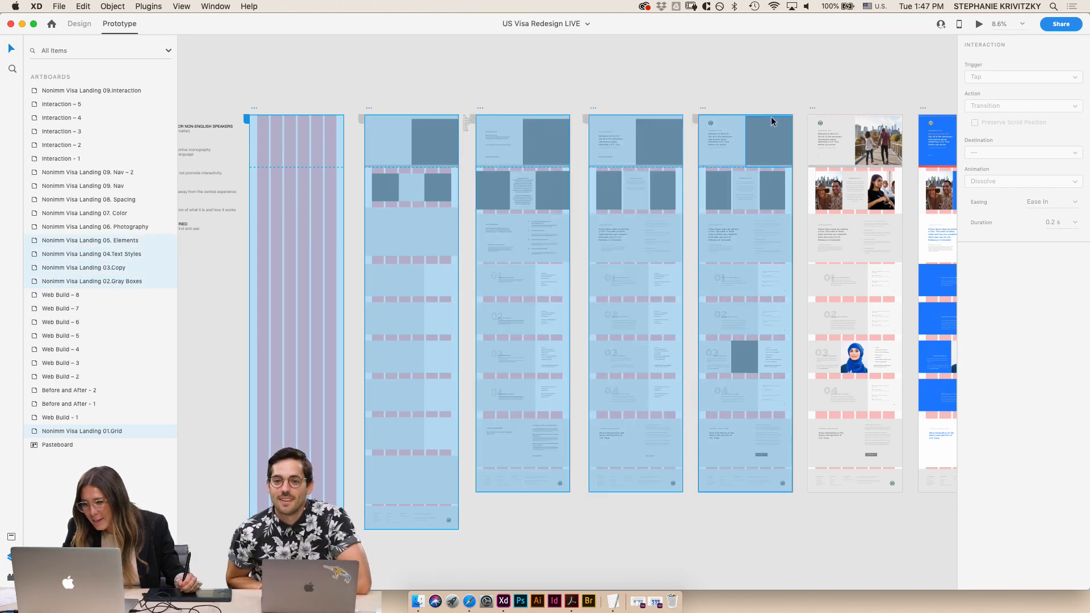
pyautogui.keyDown('shift'); pyautogui.click(812, 110); pyautogui.keyUp('shift')
pyautogui.hscroll(5, 824, 115)
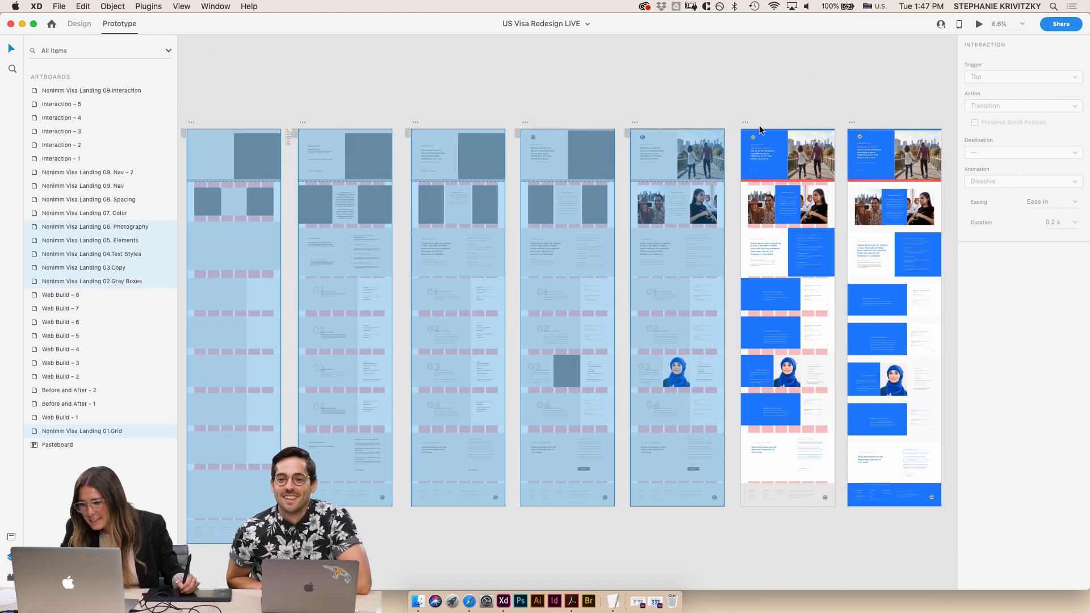
pyautogui.keyDown('shift'); pyautogui.click(749, 122); pyautogui.keyUp('shift')
pyautogui.scroll(1, 829, 144)
pyautogui.scroll(5, 826, 139)
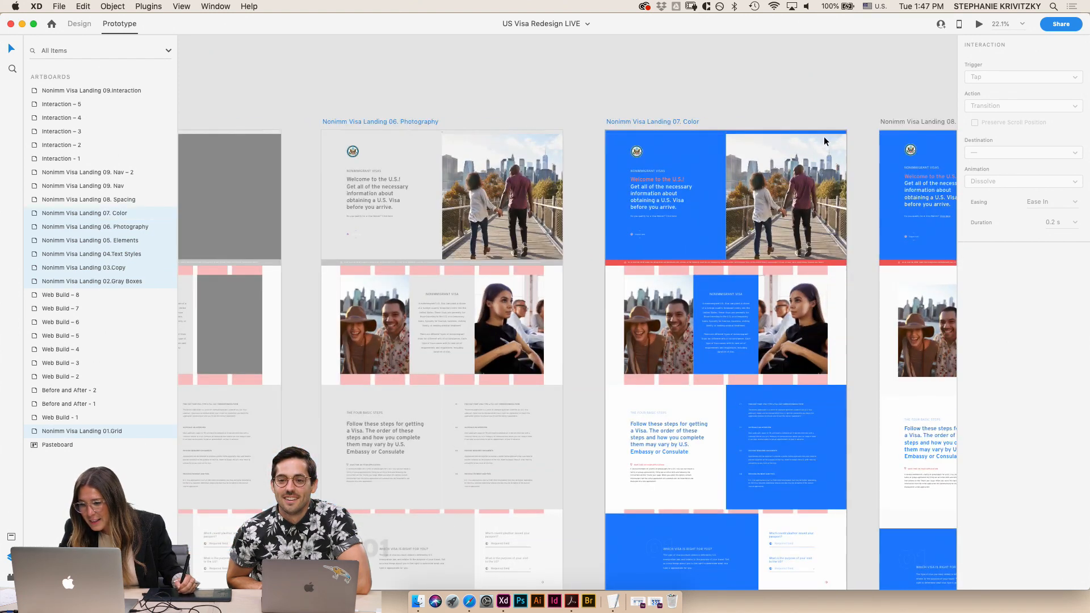
pyautogui.keyDown('shift'); pyautogui.click(897, 121); pyautogui.keyUp('shift')
pyautogui.scroll(-5, 628, 97)
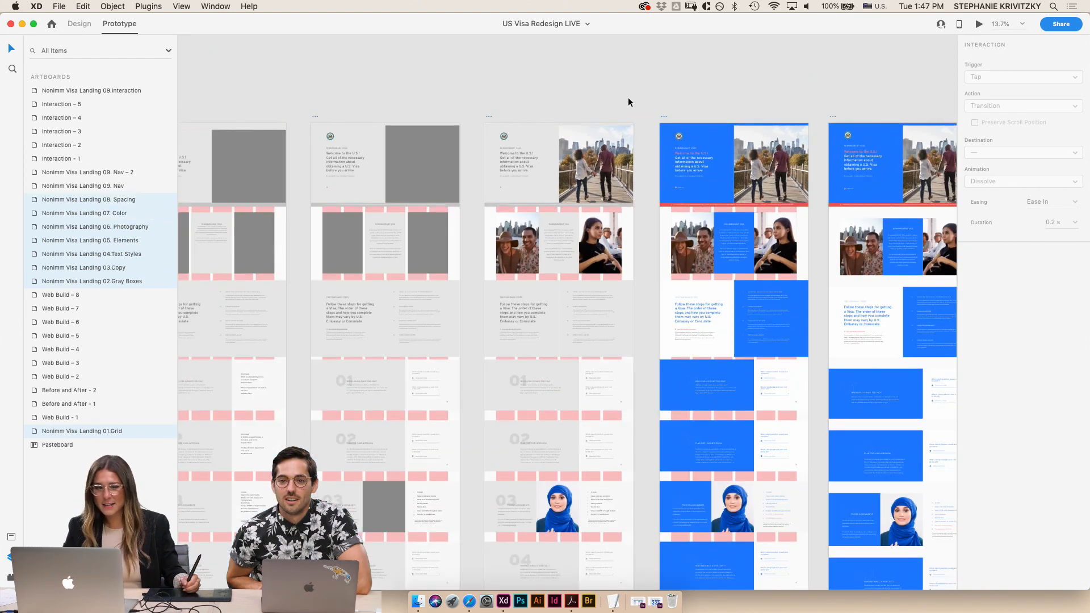
# - Start exporting the selected artboards, with PNG as the format
pyautogui.click(59, 6)
pyautogui.moveTo(121, 154)
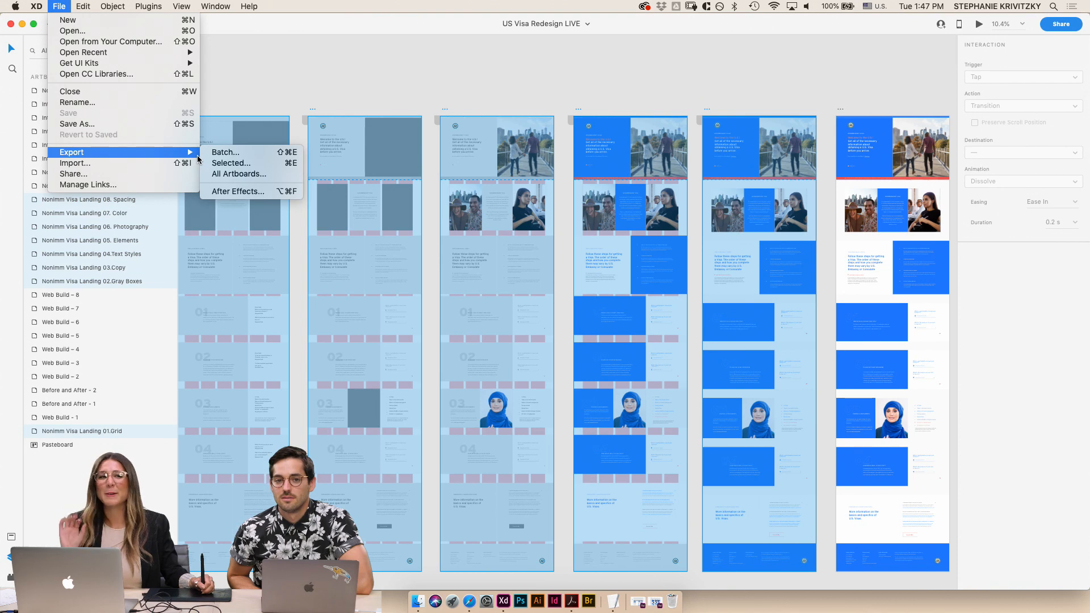
pyautogui.click(210, 167)
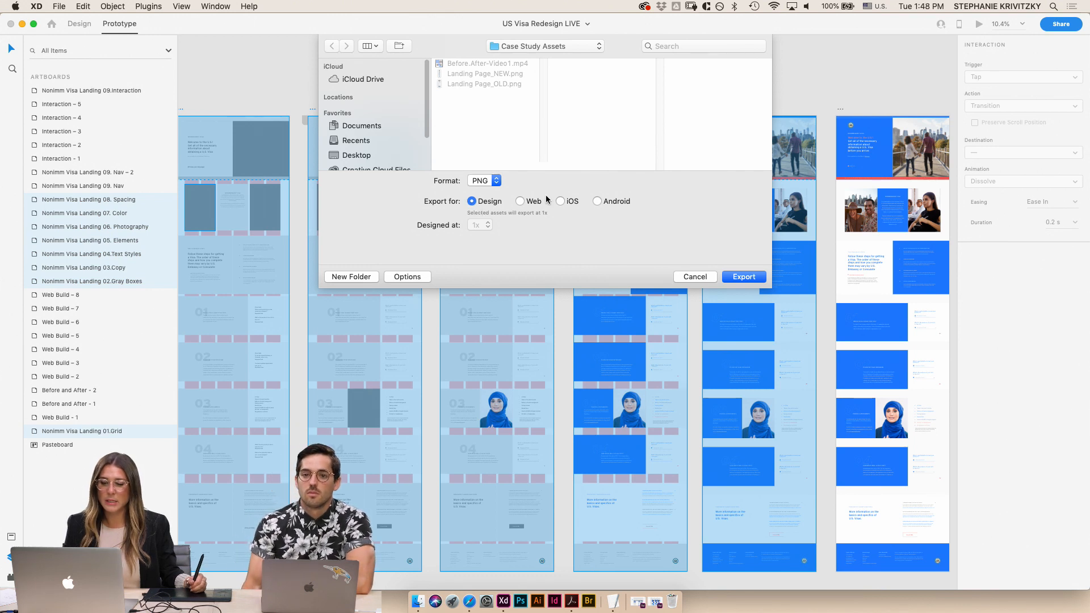
pyautogui.click(497, 181)
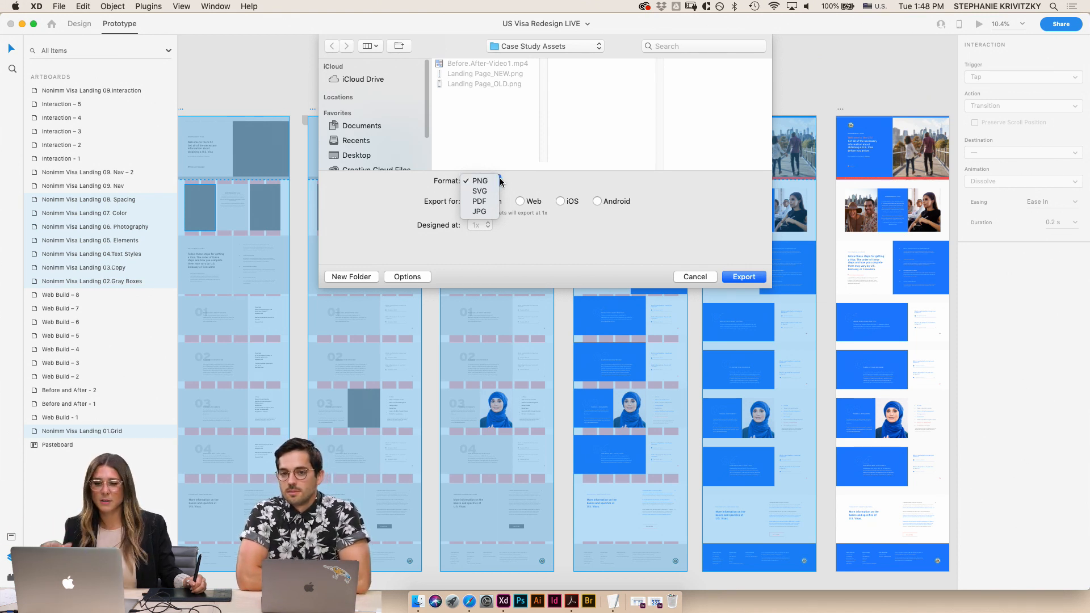
pyautogui.click(494, 177)
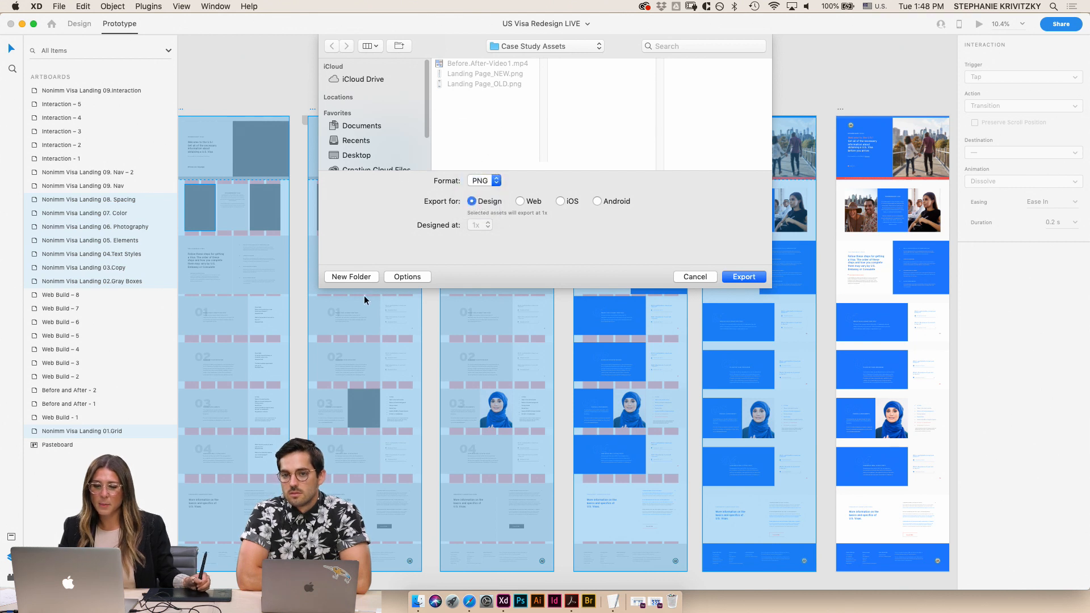
# - Create a folder named Build inside Case Study Assets as the export destination
pyautogui.click(351, 277)
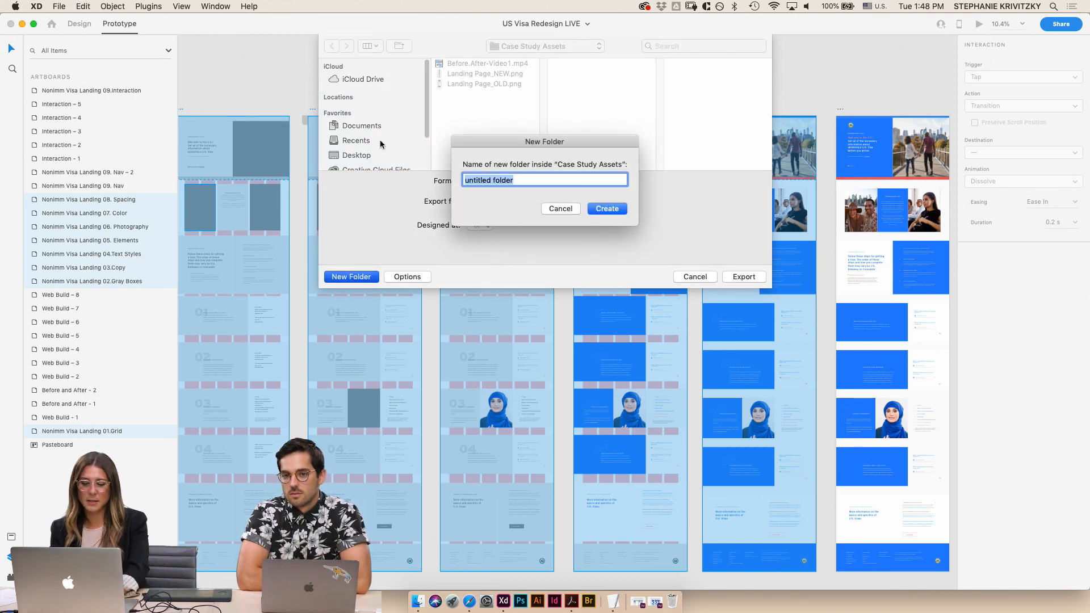
pyautogui.write('Build')
pyautogui.press('Return')
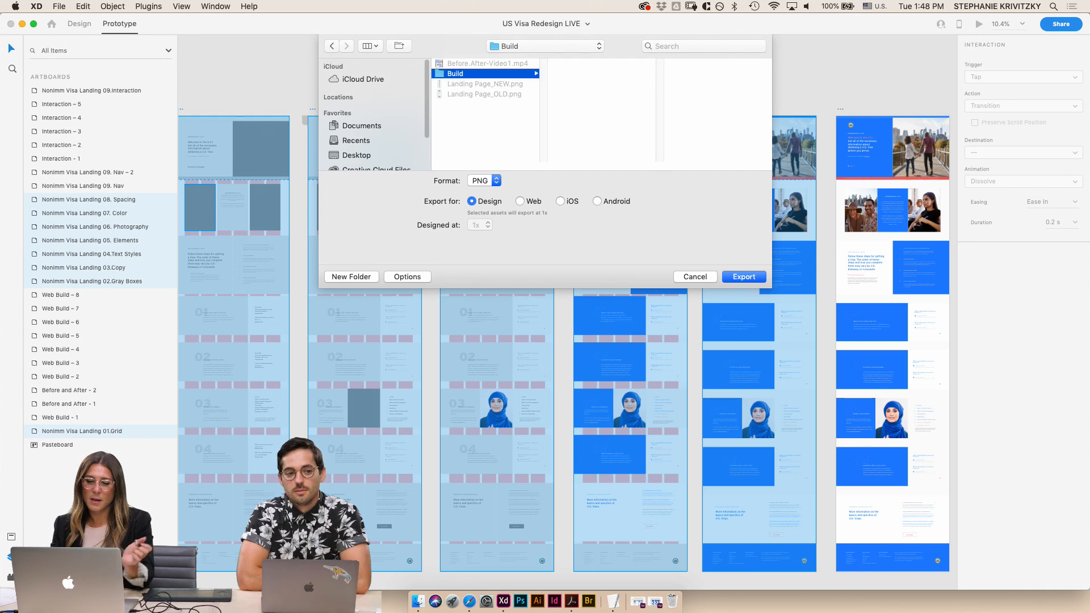
# - Export the selected Nonimm Visa Landing artboards as PNGs into the Build folder, with the Design option at 1x, and deselect them
pyautogui.click(741, 276)
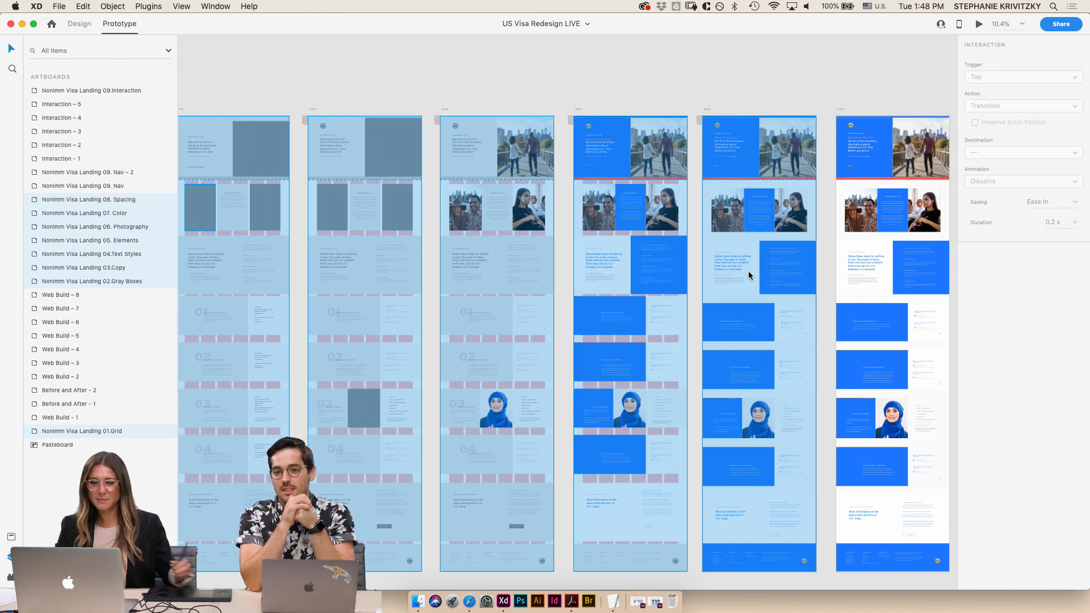
pyautogui.click(390, 56)
# - Select the gray placeholder in the Web Build – 1 artboard under The Build and switch to design mode
pyautogui.scroll(-2, 401, 65)
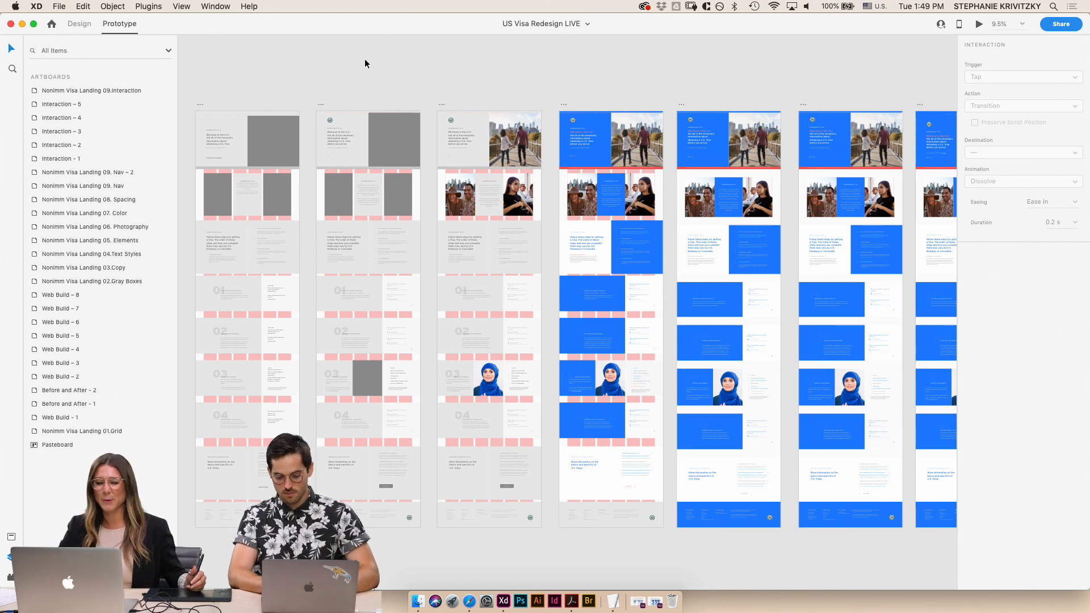
pyautogui.hscroll(3, 509, 73)
pyautogui.scroll(-2, 508, 72)
pyautogui.scroll(-5, 653, 416)
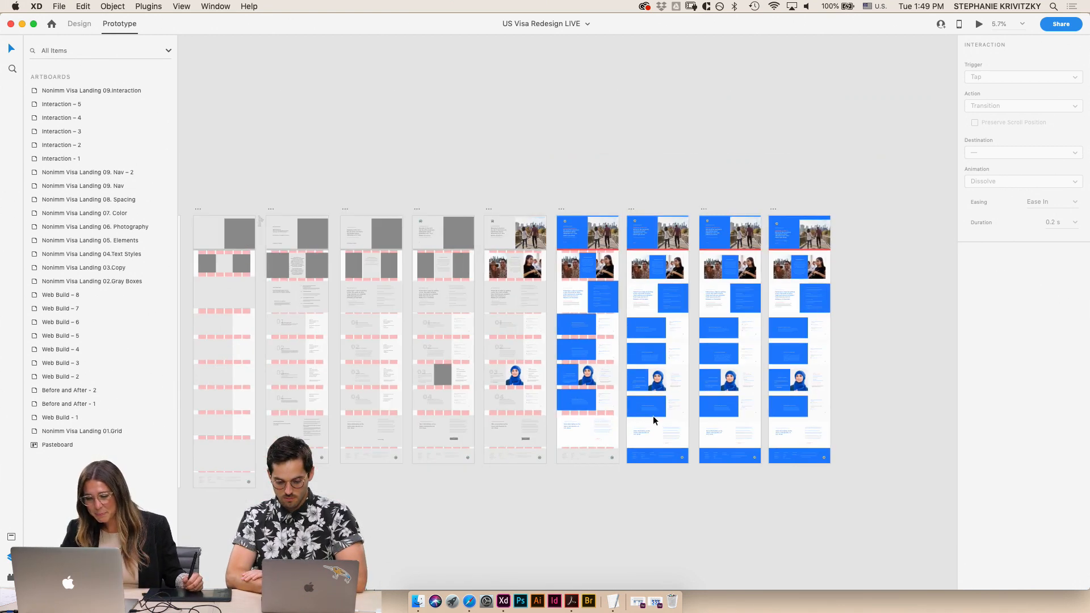
pyautogui.scroll(-10, 650, 408)
pyautogui.scroll(-8, 648, 398)
pyautogui.hscroll(-2, 648, 397)
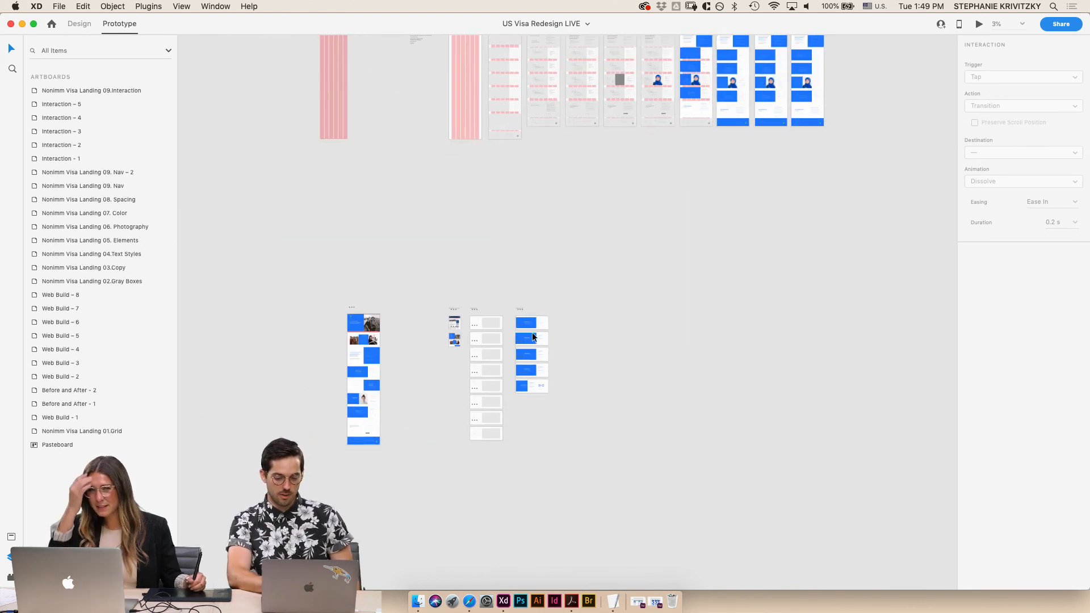
pyautogui.scroll(5, 487, 322)
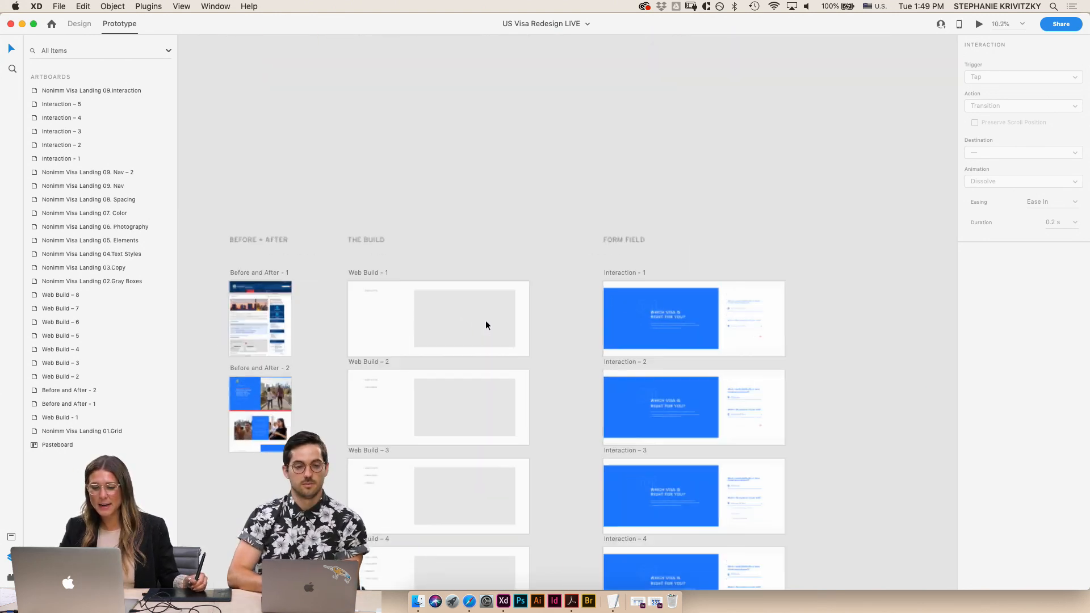
pyautogui.scroll(3, 486, 325)
pyautogui.click(446, 250)
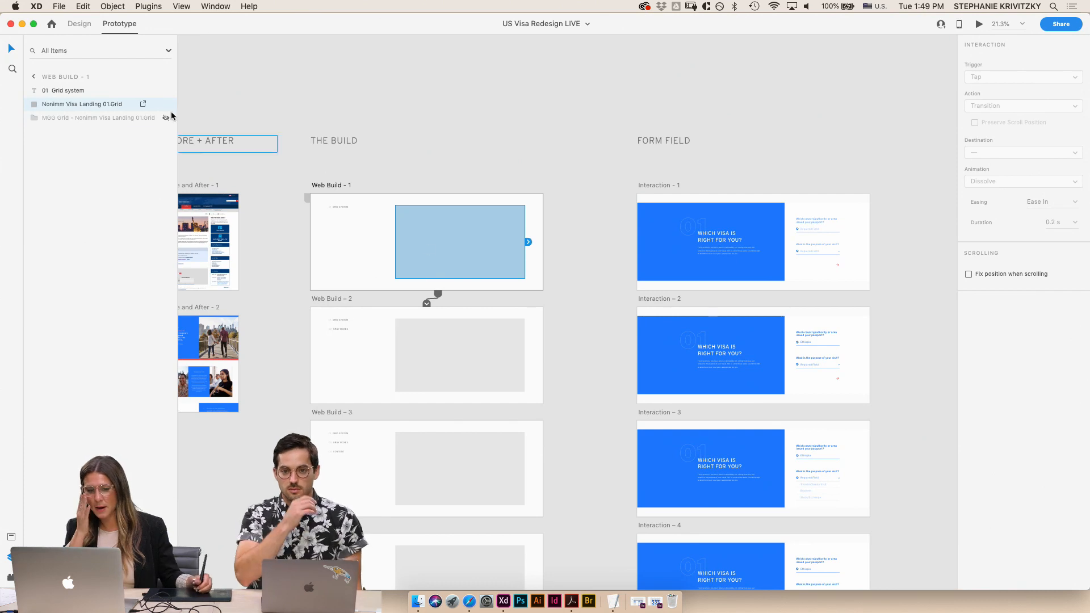
pyautogui.click(77, 24)
pyautogui.scroll(2, 362, 573)
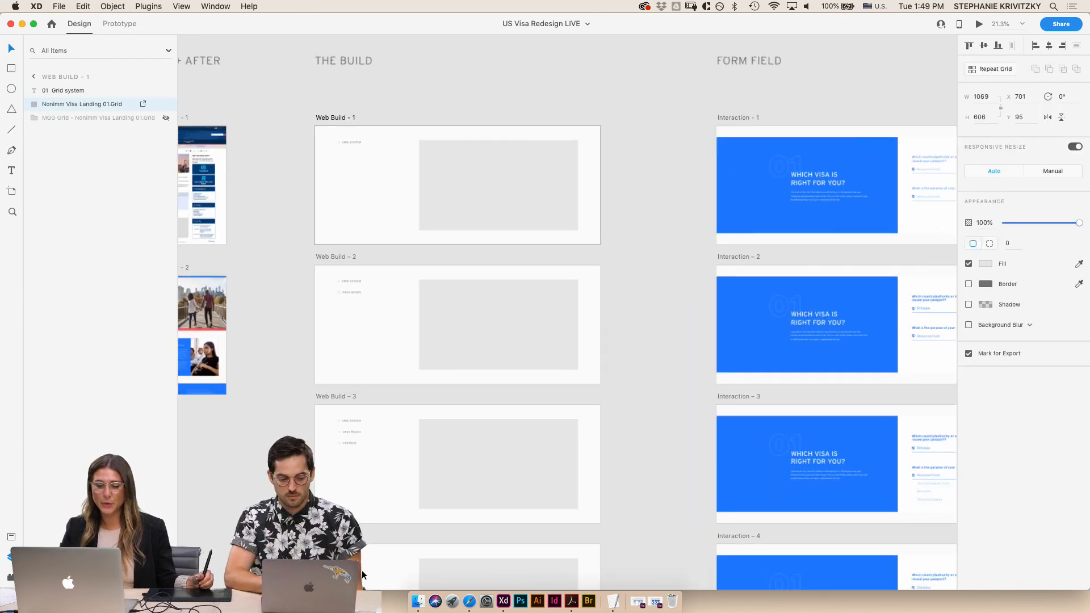
# - Switch to Finder and open the Build folder inside US Visa Site, Case Study Assets
pyautogui.click(418, 601)
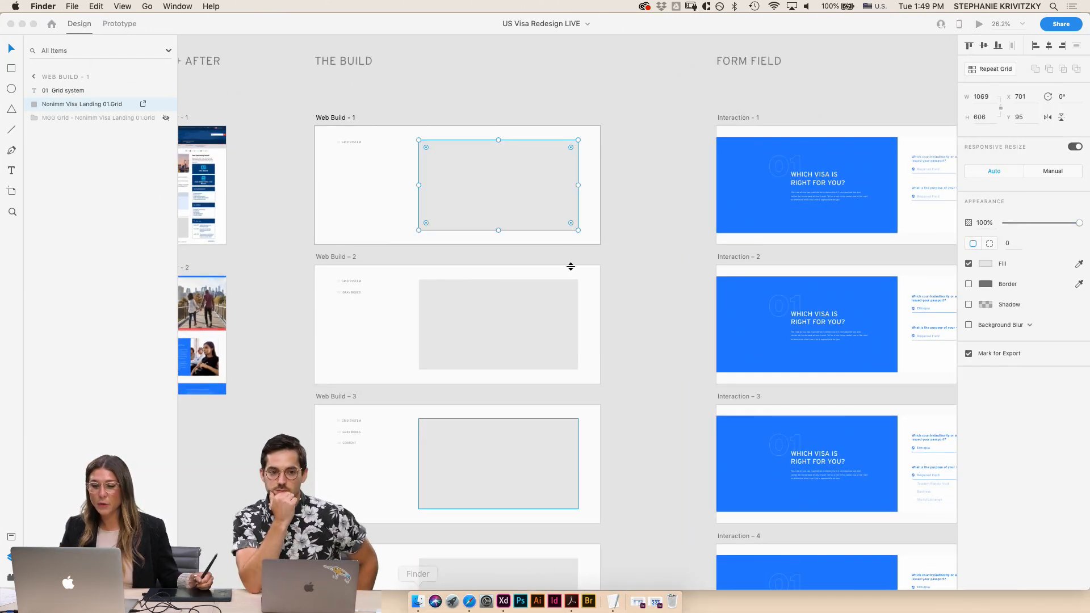
pyautogui.click(531, 364)
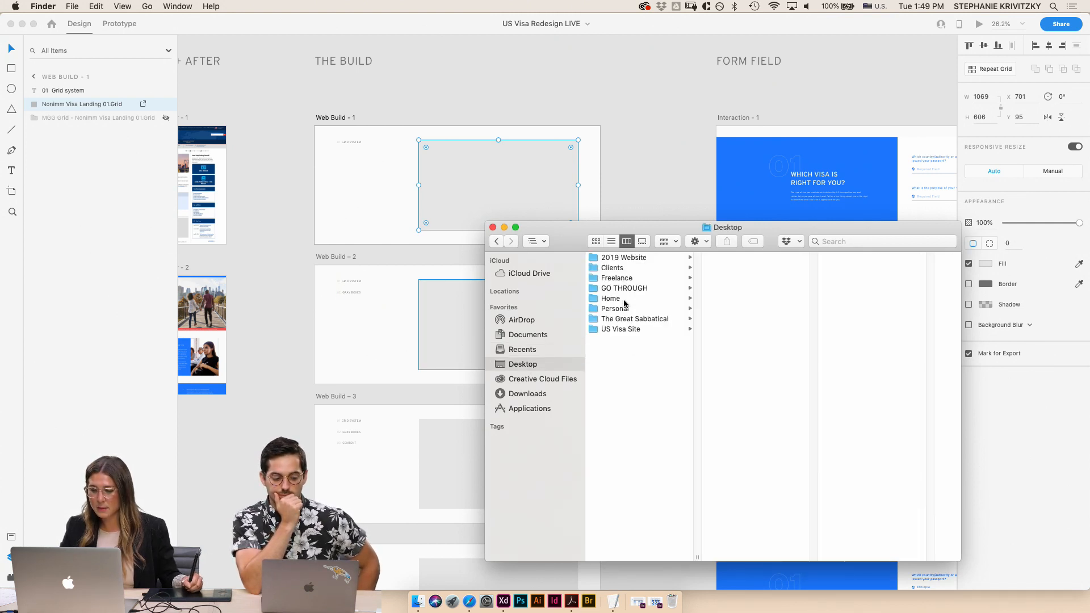
pyautogui.click(625, 329)
pyautogui.press('Right')
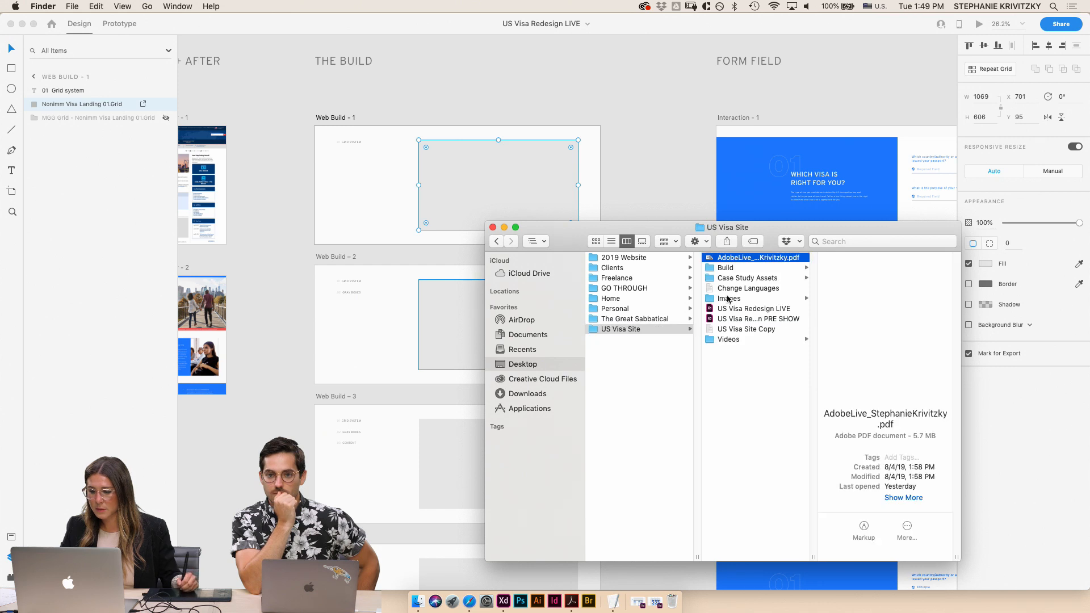
pyautogui.click(749, 278)
pyautogui.click(839, 268)
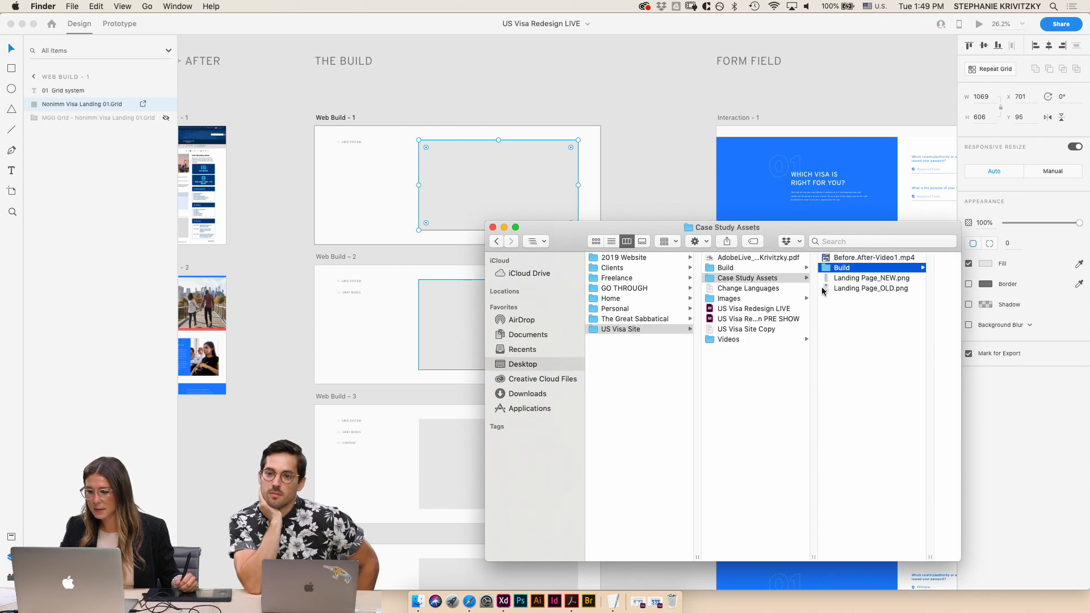
pyautogui.press('Right')
# - Preview the exported build-stage PNGs one after another, starting with 01.Grid
pyautogui.press('space')
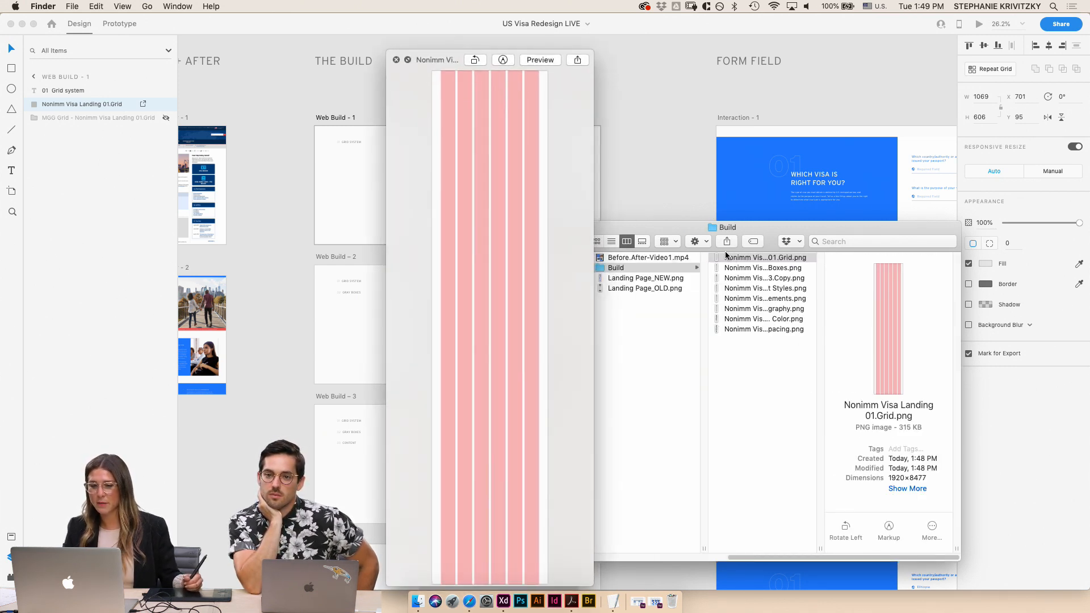
pyautogui.press('Down')
pyautogui.press('Down')
pyautogui.press('Down')
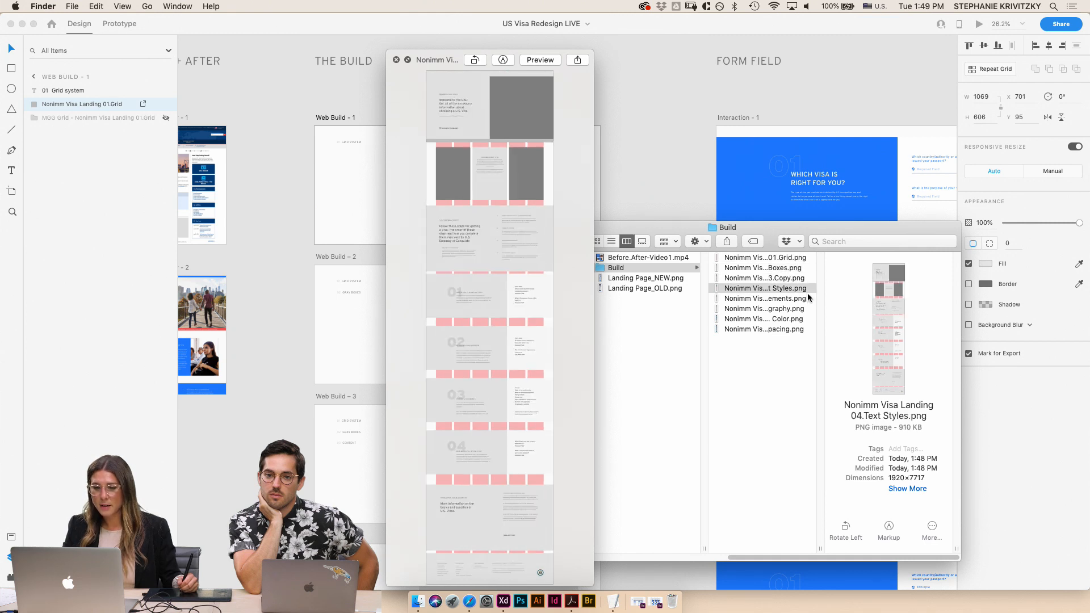
pyautogui.press('Down')
pyautogui.press('Down')
pyautogui.press('space')
pyautogui.press('Down')
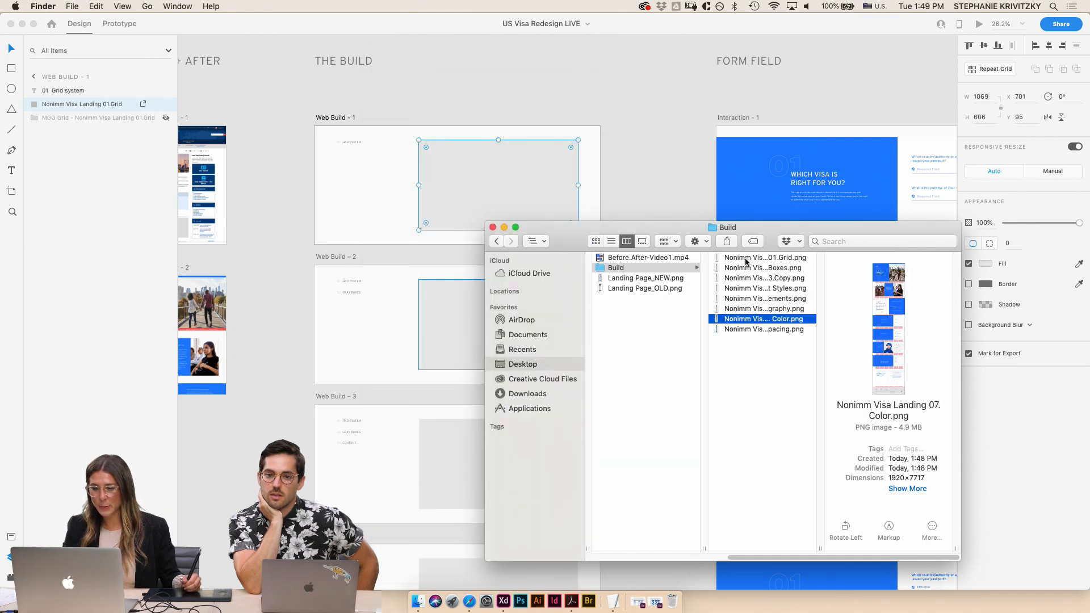
# - Fill the Web Build – 1 placeholder with Nonimm Visa Landing 01.Grid.png and move the image's top edge to the top of the frame
pyautogui.click(723, 260)
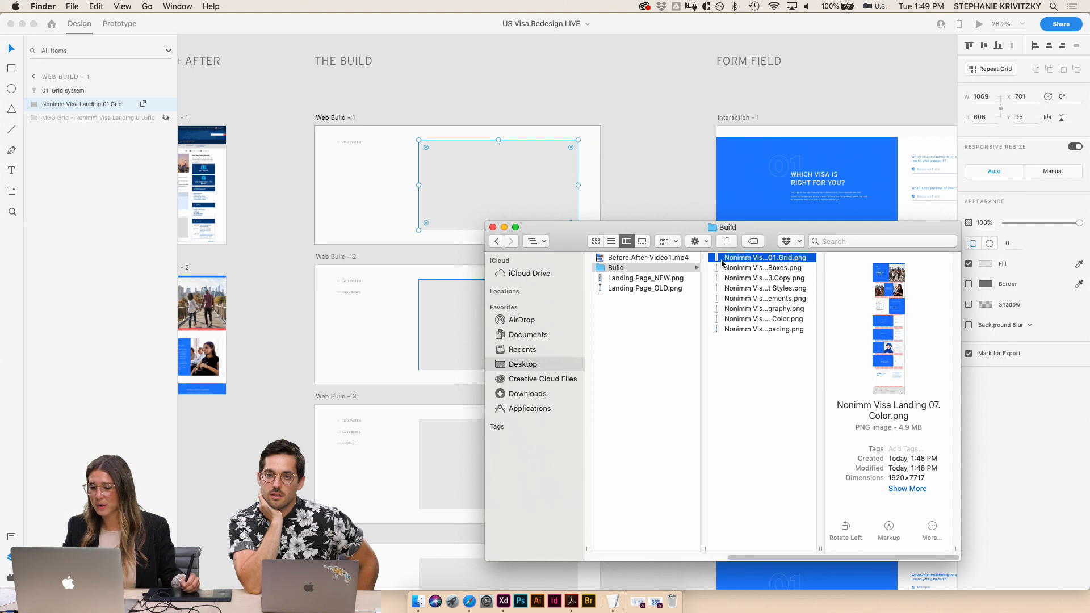
pyautogui.moveTo(722, 260); pyautogui.dragTo(494, 158)
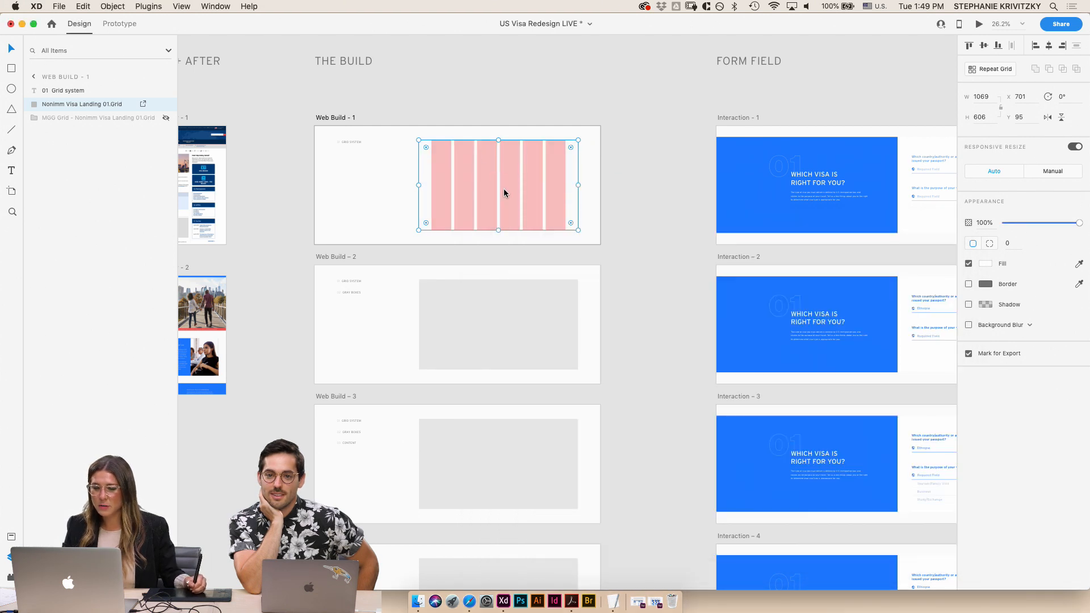
pyautogui.doubleClick(505, 174)
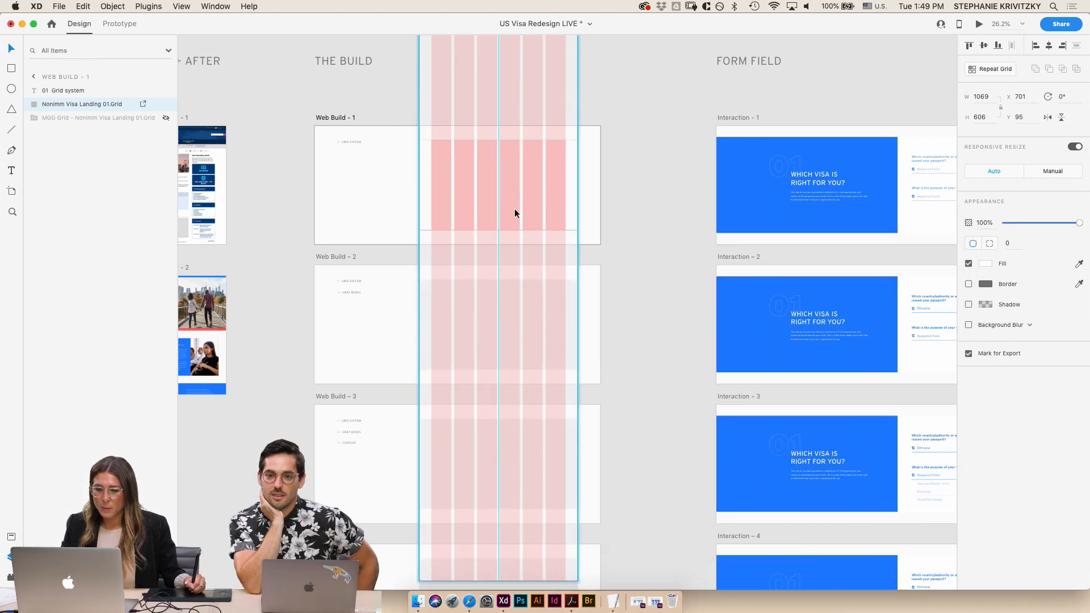
pyautogui.moveTo(491, 85); pyautogui.dragTo(505, 223)
pyautogui.moveTo(509, 176); pyautogui.dragTo(505, 325)
pyautogui.moveTo(472, 184); pyautogui.dragTo(452, 240)
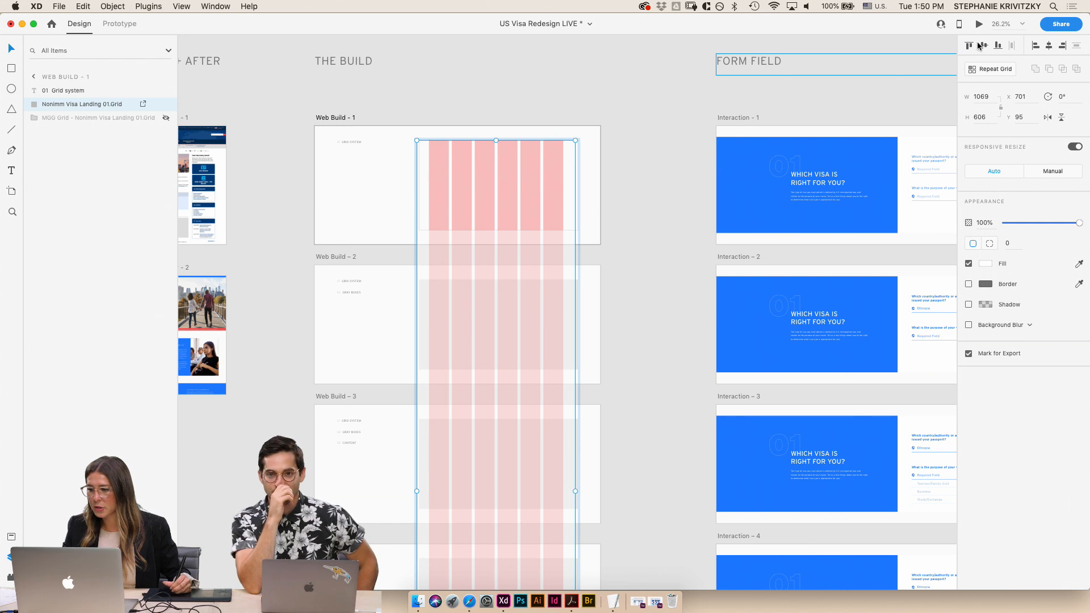
pyautogui.press('Escape')
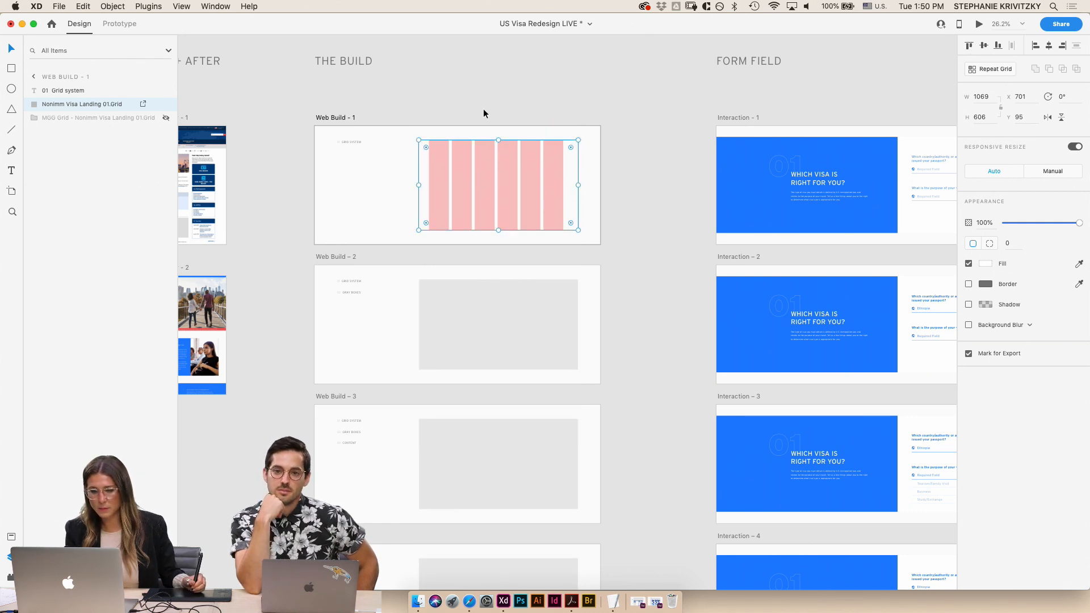
# - Line up the grid image with the sides of the Web Build – 1 frame
pyautogui.doubleClick(483, 164)
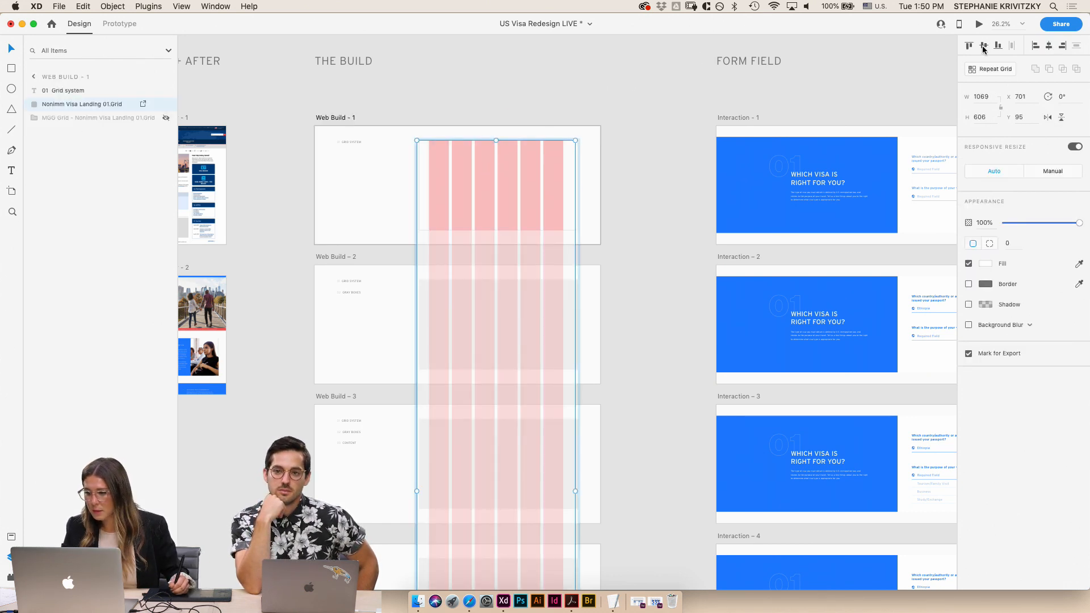
pyautogui.click(1049, 48)
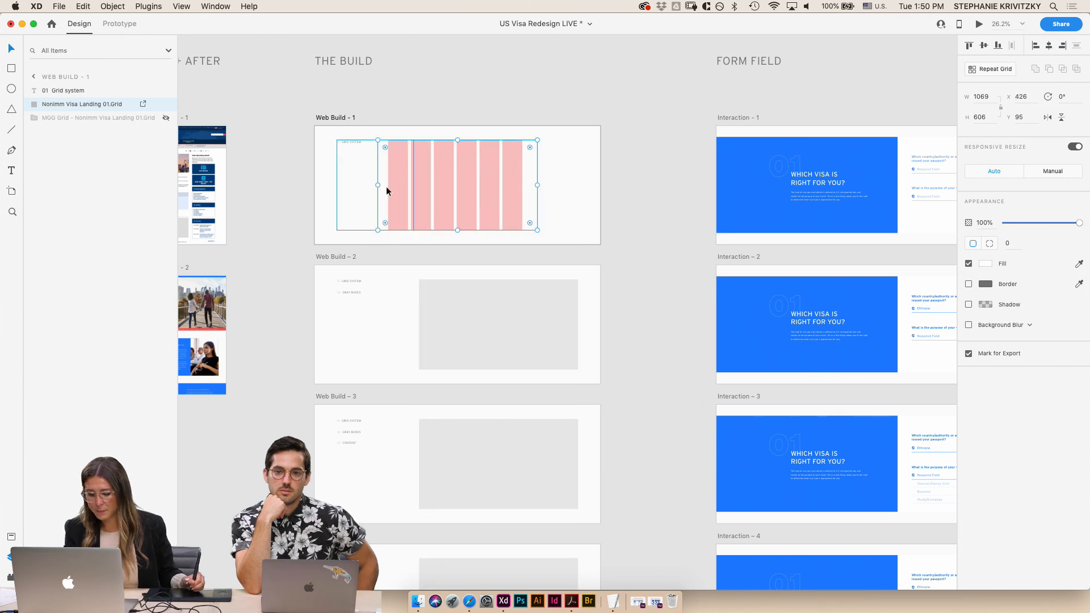
pyautogui.press('cmd+z')
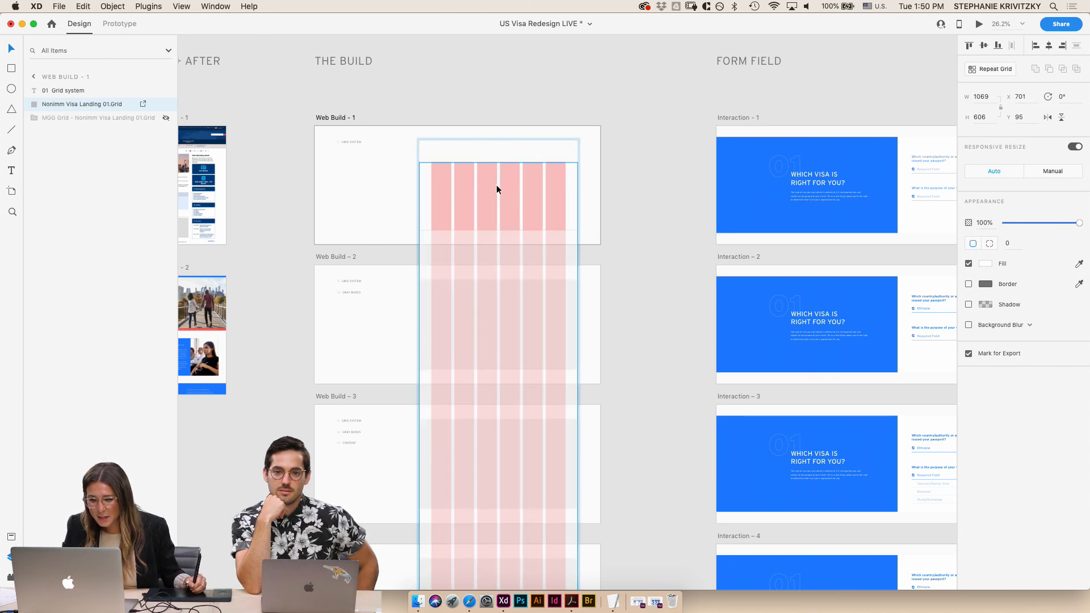
pyautogui.click(627, 215)
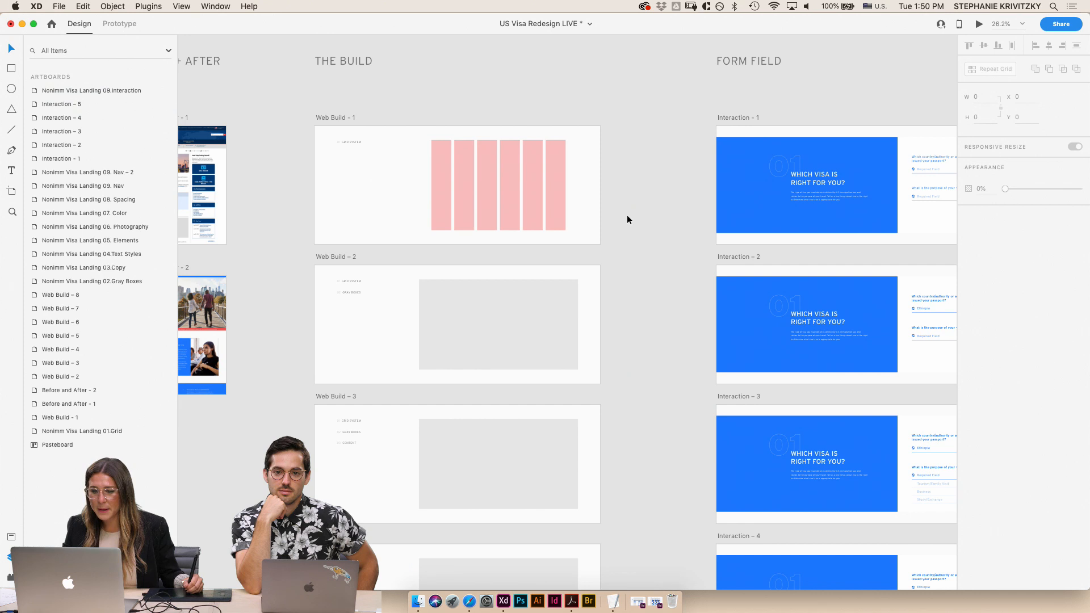
# - Fill the Web Build – 2 placeholder with Nonimm Visa Landing 02.Gray Boxes.png, showing the top of the page in the frame
pyautogui.click(519, 311)
pyautogui.click(418, 601)
pyautogui.click(723, 268)
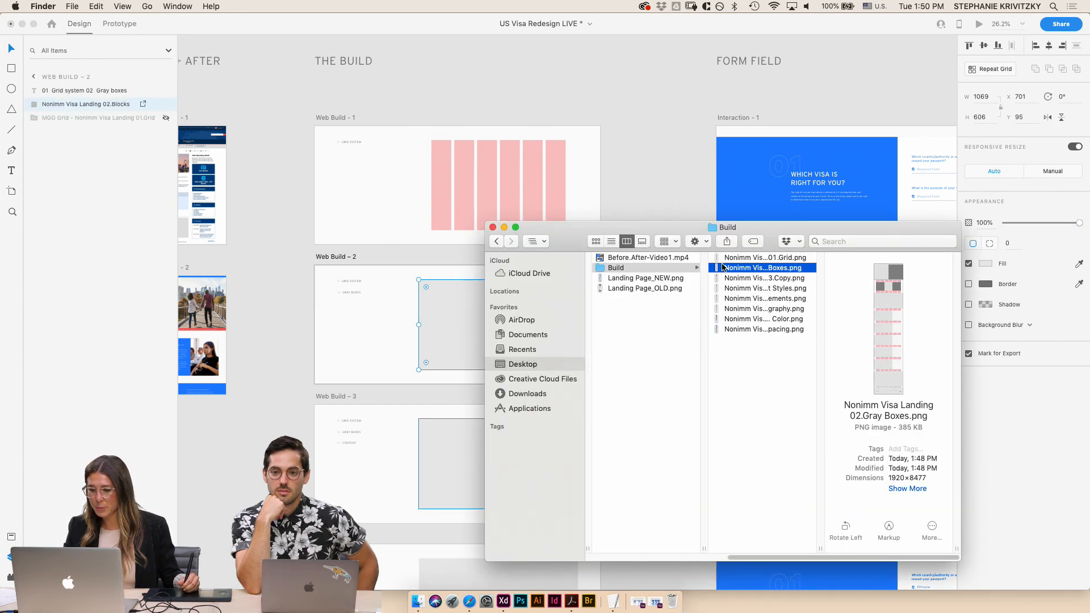
pyautogui.moveTo(722, 267); pyautogui.dragTo(480, 454)
pyautogui.doubleClick(505, 310)
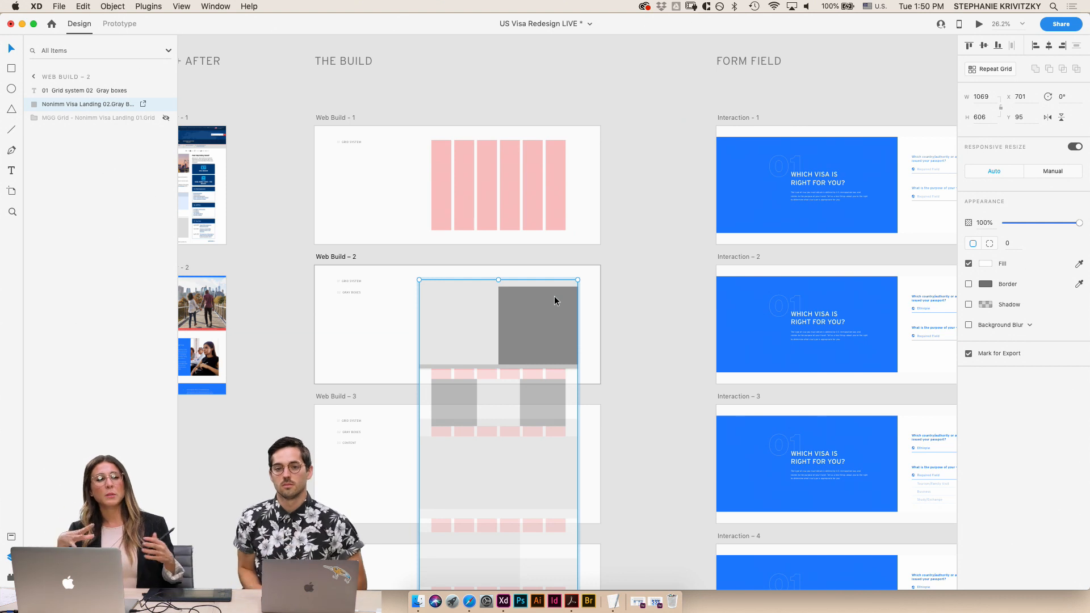
pyautogui.click(628, 199)
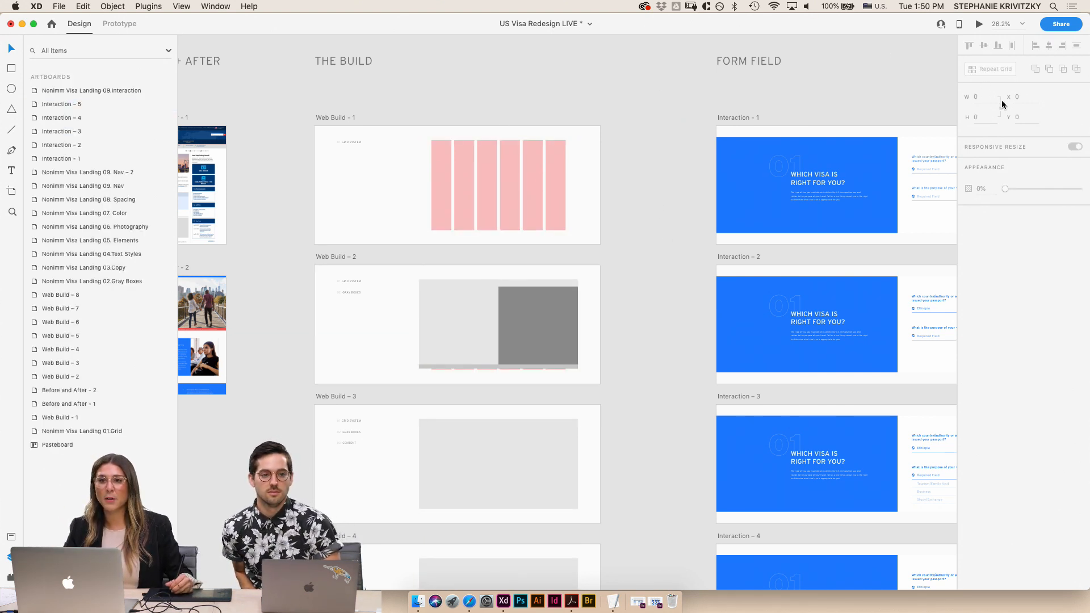
# - Check how the full-length images sit inside the Web Build – 1 and Web Build – 2 frames
pyautogui.click(485, 152)
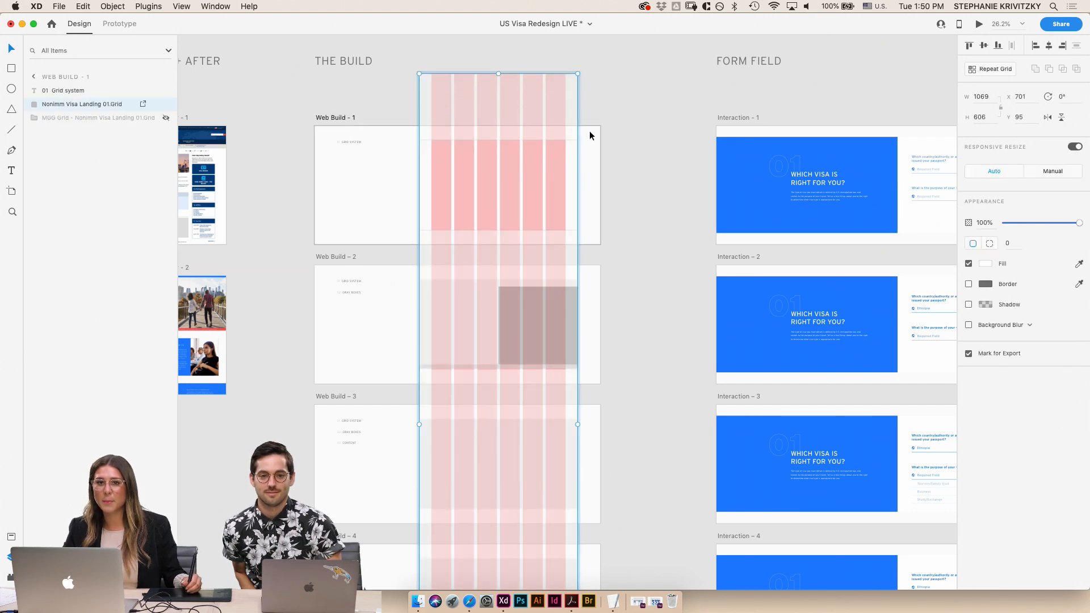
pyautogui.click(607, 144)
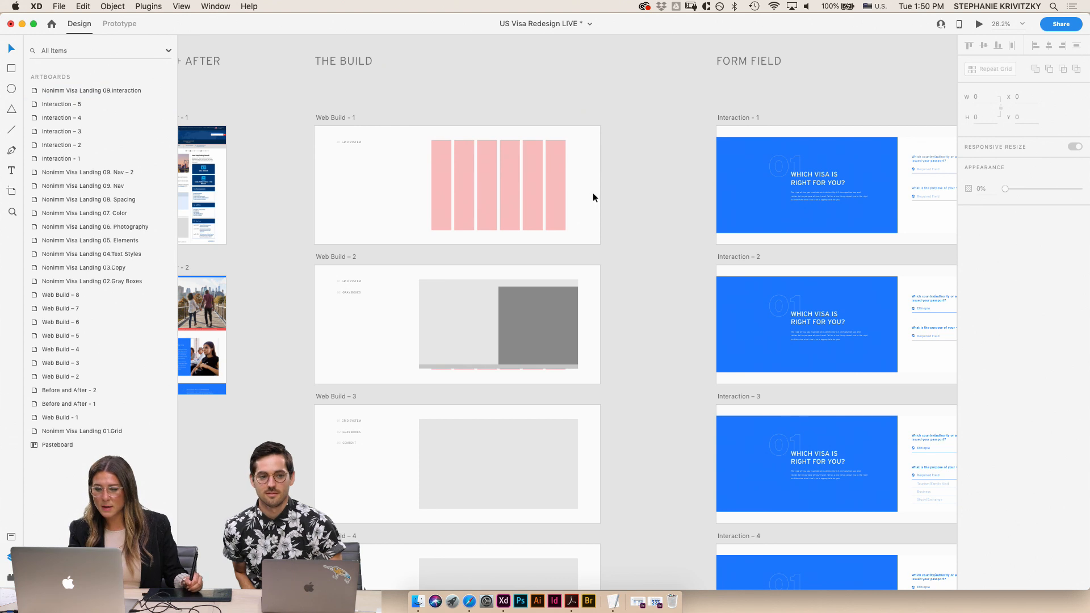
pyautogui.click(576, 194)
pyautogui.click(542, 343)
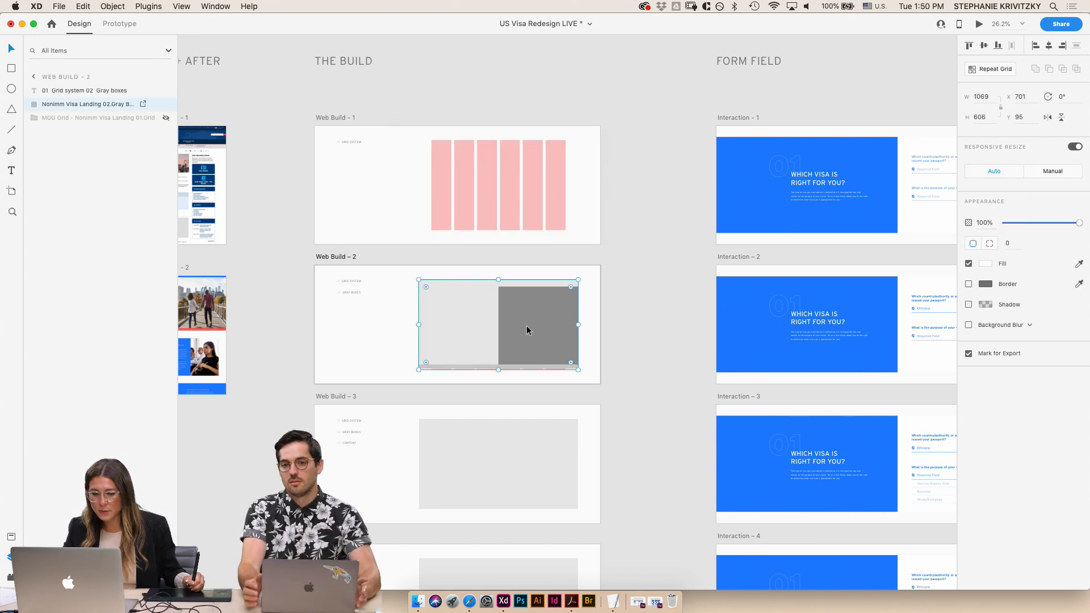
pyautogui.doubleClick(525, 330)
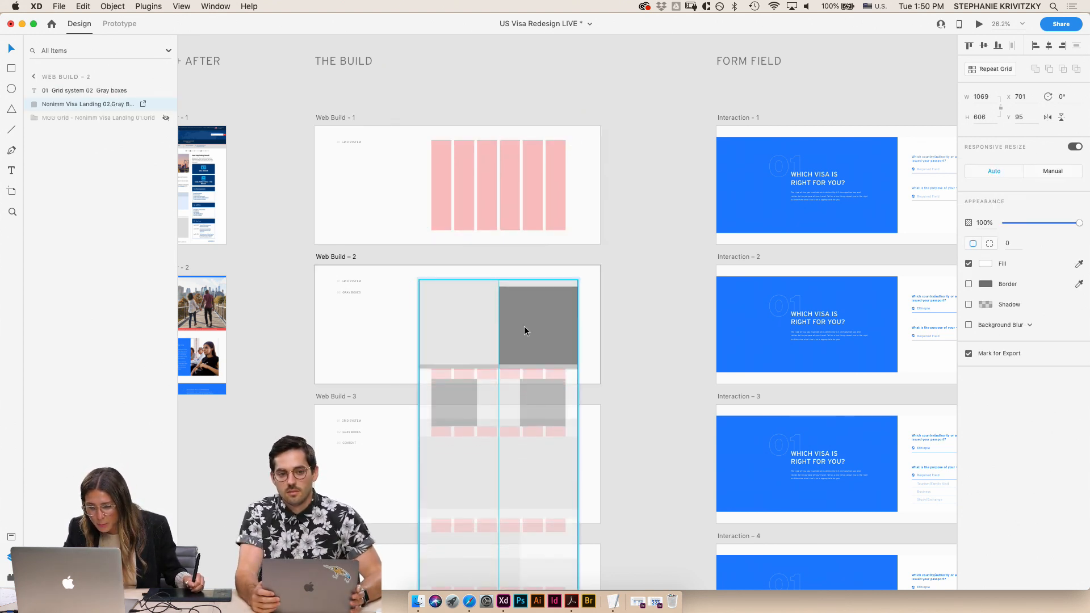
pyautogui.click(643, 320)
# - Fill the Web Build – 3 placeholder with Nonimm Visa Landing 03.Copy.png, moving the Finder window clear of the artboard
pyautogui.scroll(-8, 642, 320)
pyautogui.click(557, 289)
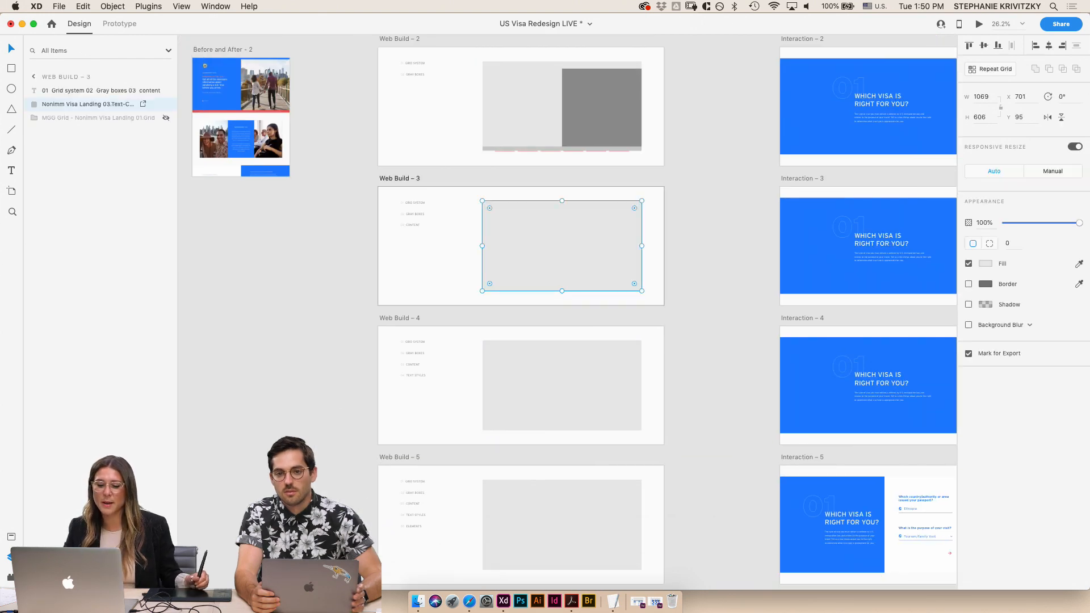
pyautogui.click(417, 601)
pyautogui.click(719, 278)
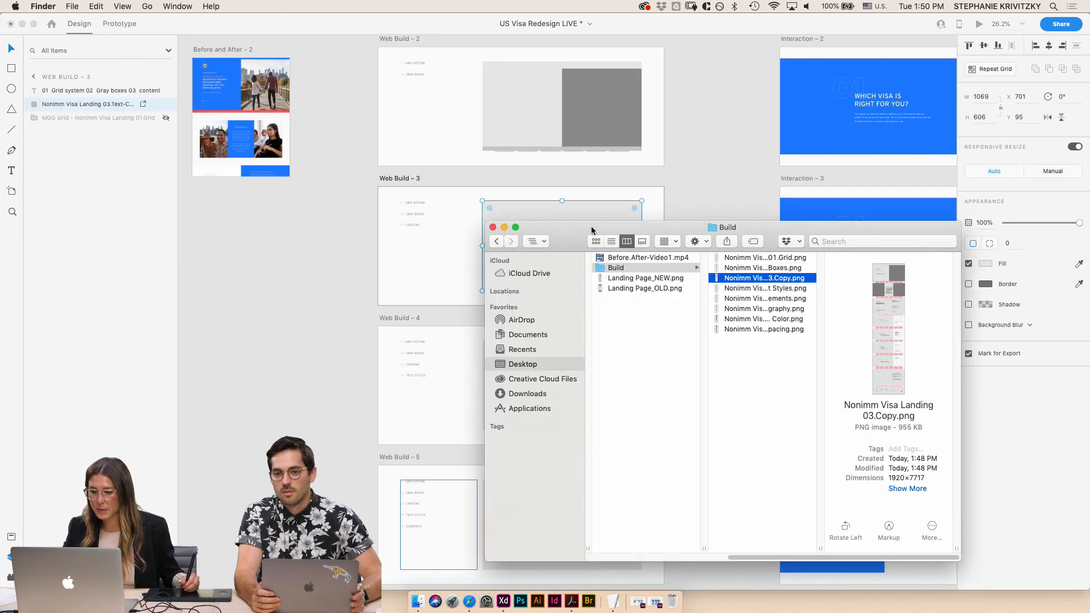
pyautogui.moveTo(578, 230); pyautogui.dragTo(75, 168)
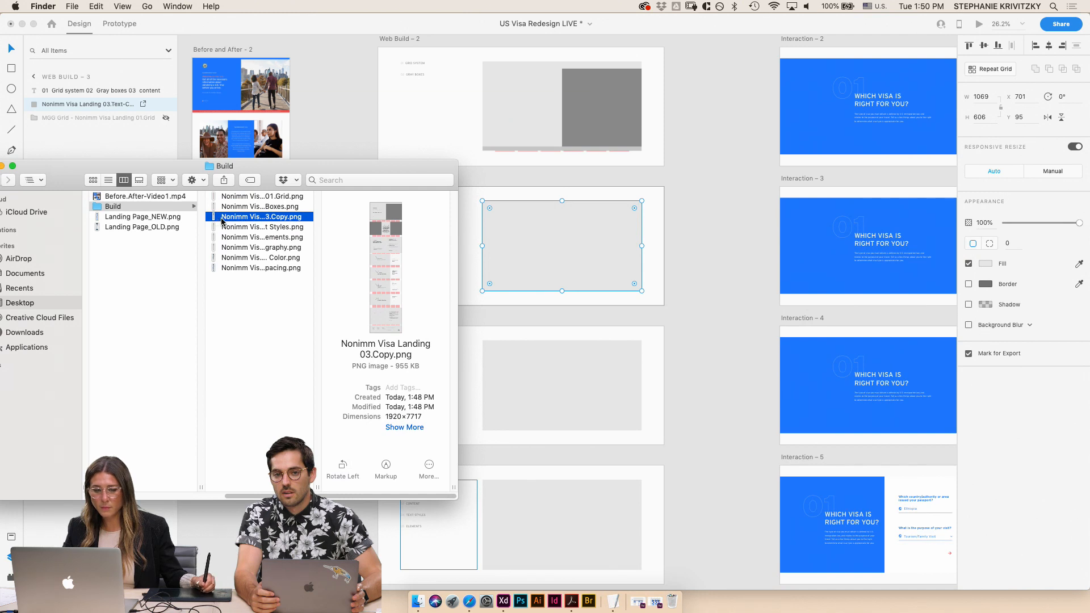
pyautogui.moveTo(222, 221); pyautogui.dragTo(562, 373)
# - Reposition the copy-stage image inside the Web Build – 3 frame so the top of the landing page shows
pyautogui.click(544, 248)
pyautogui.doubleClick(550, 235)
pyautogui.moveTo(560, 237); pyautogui.dragTo(538, 343)
pyautogui.moveTo(527, 269); pyautogui.dragTo(536, 290)
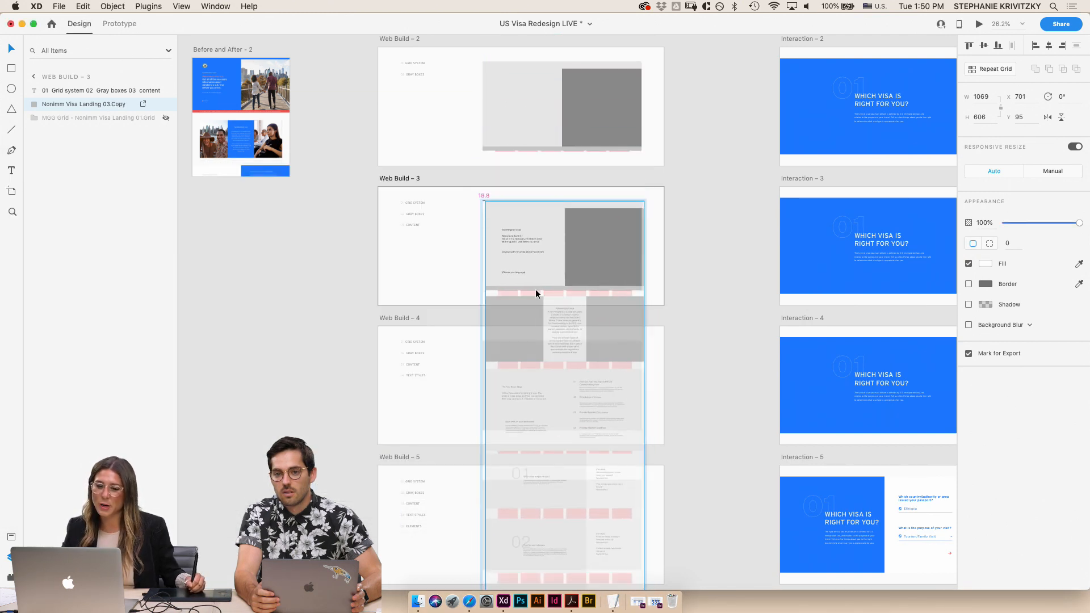
pyautogui.press('Escape')
pyautogui.press('Escape')
pyautogui.scroll(3, 416, 231)
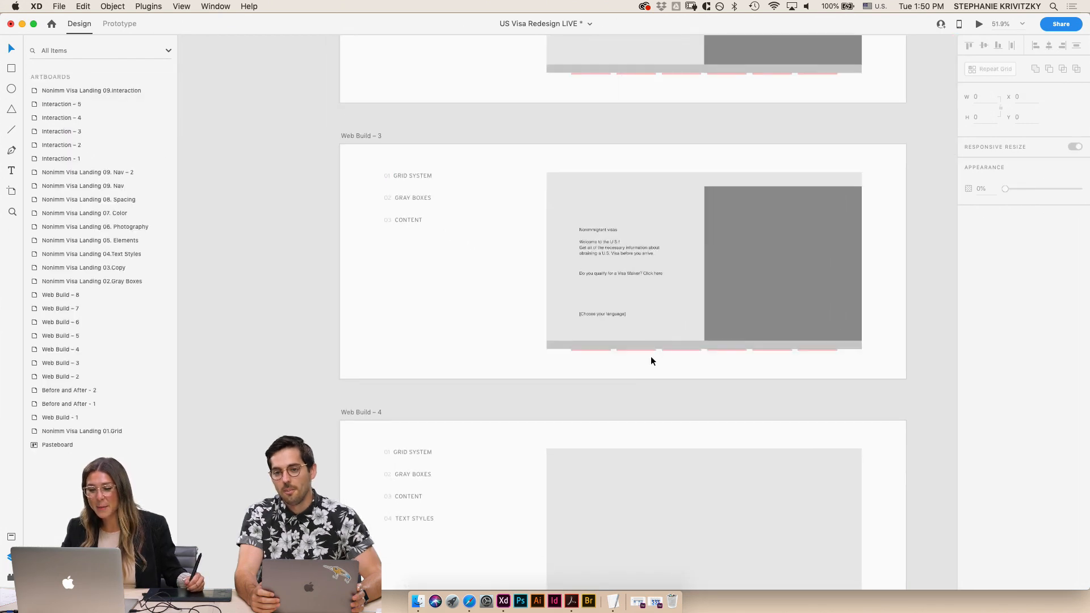
# - Fill the Web Build – 4 placeholder with Nonimm Visa Landing 04.Text Styles.png and reposition it to show the top of the page
pyautogui.scroll(-5, 651, 361)
pyautogui.click(637, 307)
pyautogui.click(418, 602)
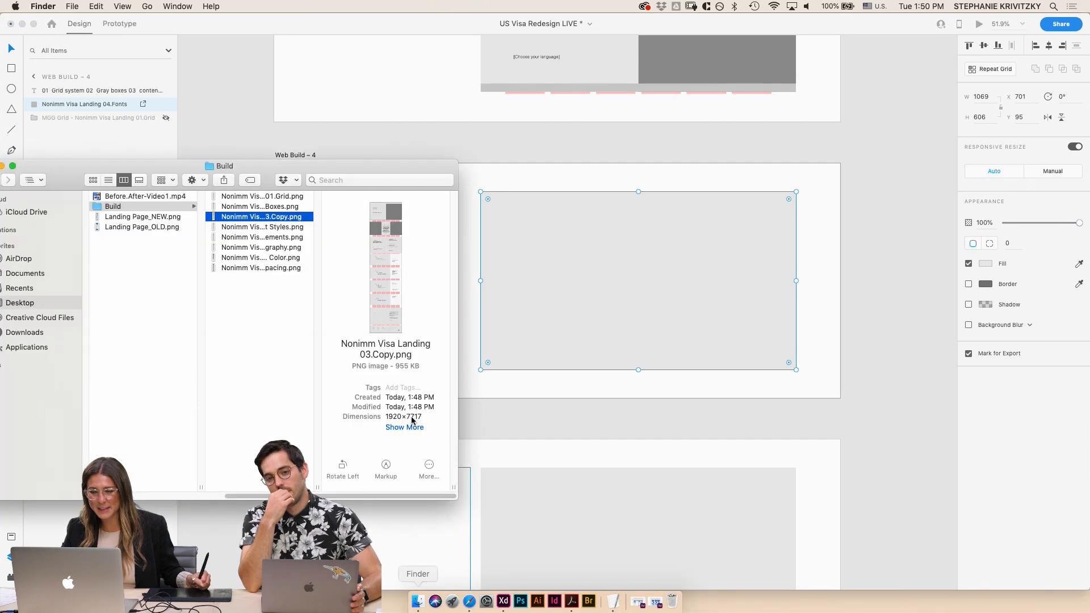
pyautogui.moveTo(262, 227); pyautogui.dragTo(546, 272)
pyautogui.doubleClick(597, 254)
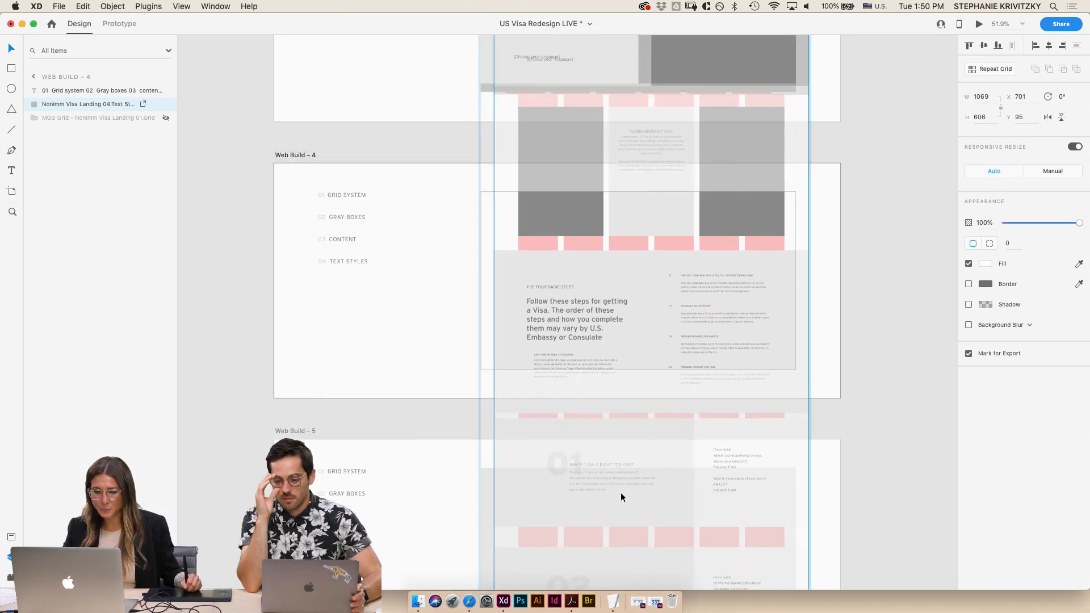
pyautogui.moveTo(575, 222); pyautogui.dragTo(545, 378)
pyautogui.moveTo(552, 228)
pyautogui.mouseDown()
pyautogui.moveTo(567, 352)
pyautogui.moveTo(567, 342)
pyautogui.mouseUp()
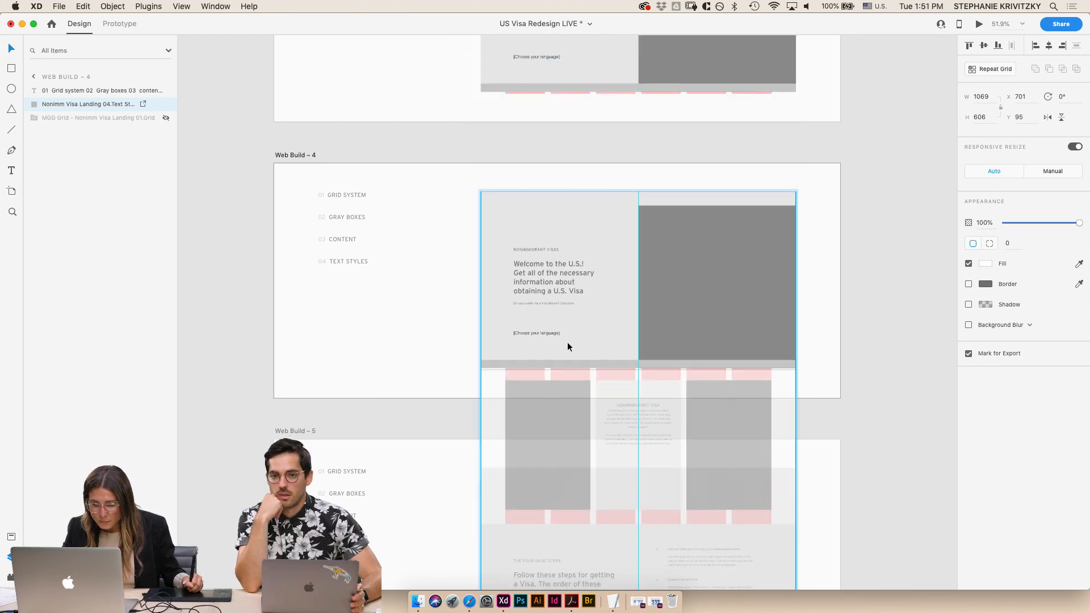
pyautogui.click(722, 390)
# - Fill the Web Build – 5 placeholder with Nonimm Visa Landing 05. Elements.png from the Build folder
pyautogui.scroll(-5, 724, 378)
pyautogui.click(727, 362)
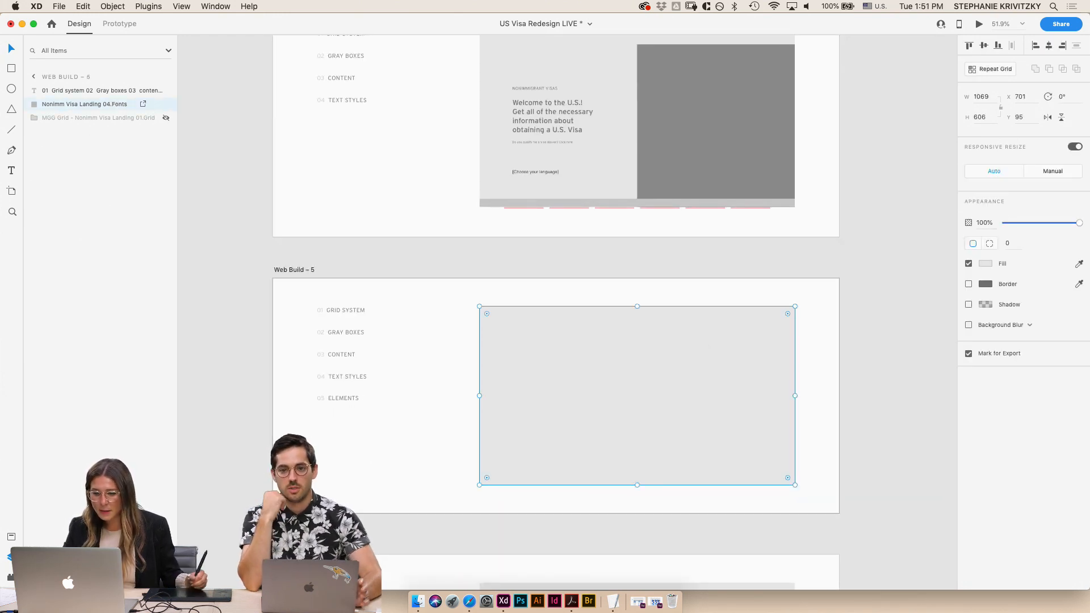
pyautogui.click(418, 602)
pyautogui.click(254, 238)
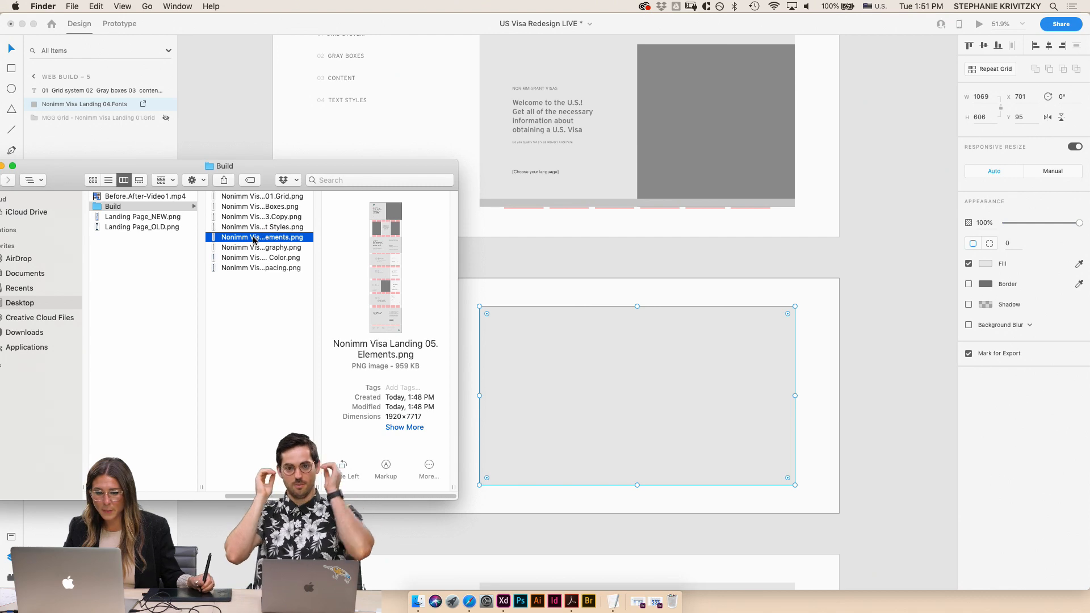
pyautogui.moveTo(253, 239); pyautogui.dragTo(616, 375)
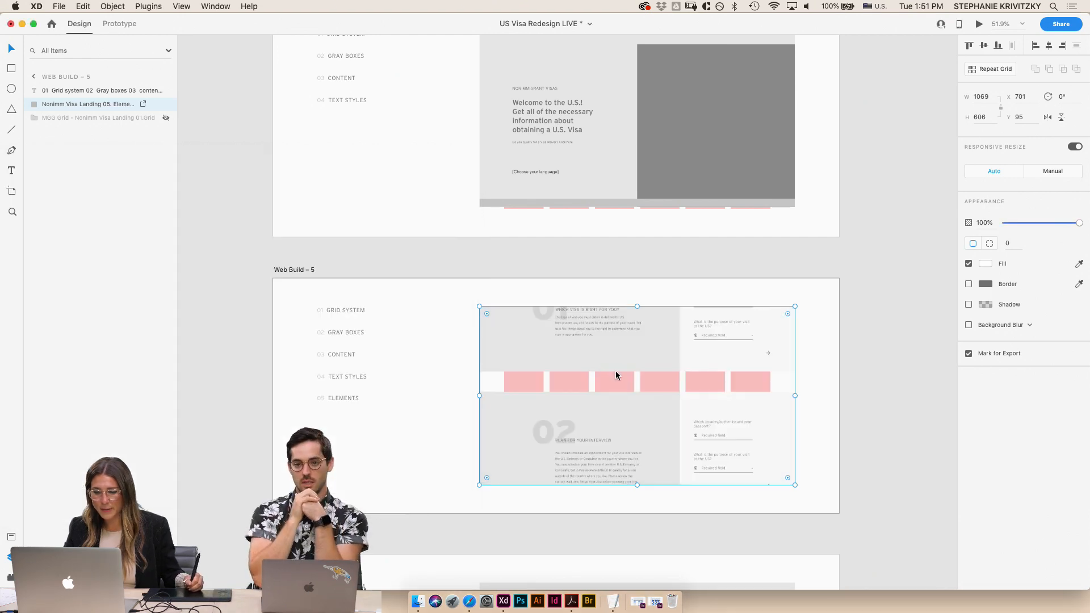
# - Reposition the elements-stage image inside the Web Build – 5 frame so the top of the landing page shows
pyautogui.doubleClick(646, 338)
pyautogui.moveTo(650, 331); pyautogui.dragTo(652, 431)
pyautogui.moveTo(647, 323); pyautogui.dragTo(648, 443)
pyautogui.moveTo(635, 315); pyautogui.dragTo(637, 454)
pyautogui.moveTo(637, 353)
pyautogui.mouseDown()
pyautogui.moveTo(640, 497)
pyautogui.moveTo(614, 406)
pyautogui.mouseUp()
pyautogui.click(796, 405)
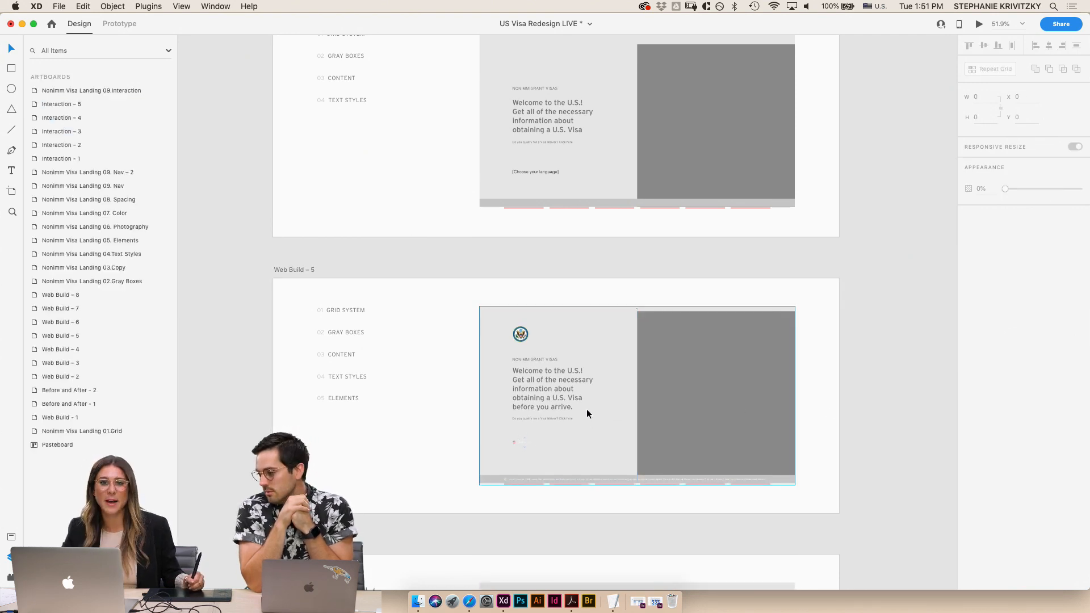
# - Fill the Web Build – 6 placeholder with Nonimm Visa Landing 06. Photography.png, showing the top of the page in the frame
pyautogui.scroll(-5, 588, 414)
pyautogui.click(634, 364)
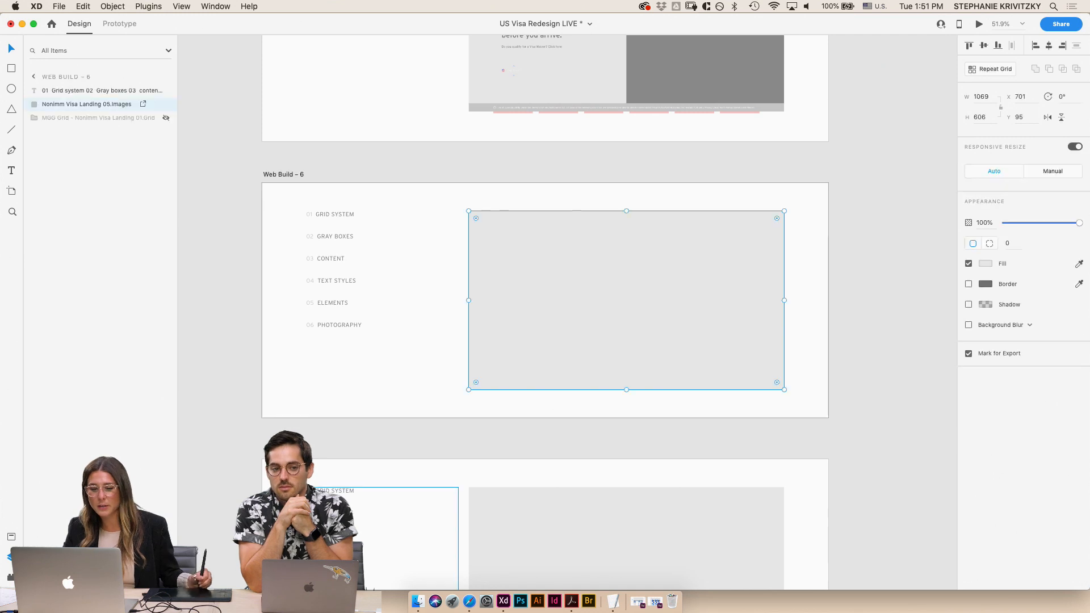
pyautogui.click(417, 602)
pyautogui.moveTo(265, 248); pyautogui.dragTo(608, 266)
pyautogui.click(647, 263)
pyautogui.doubleClick(652, 261)
pyautogui.click(839, 300)
# - Fill the Web Build – 7 placeholder with Nonimm Visa Landing 07. Color.png from the Build folder
pyautogui.scroll(-5, 795, 324)
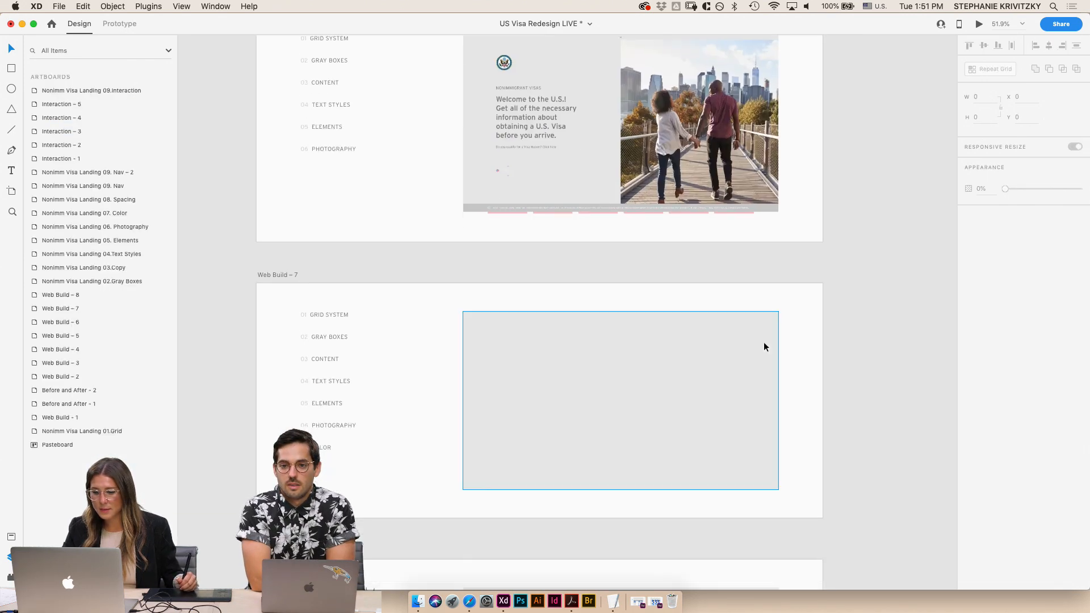
pyautogui.click(749, 349)
pyautogui.click(417, 604)
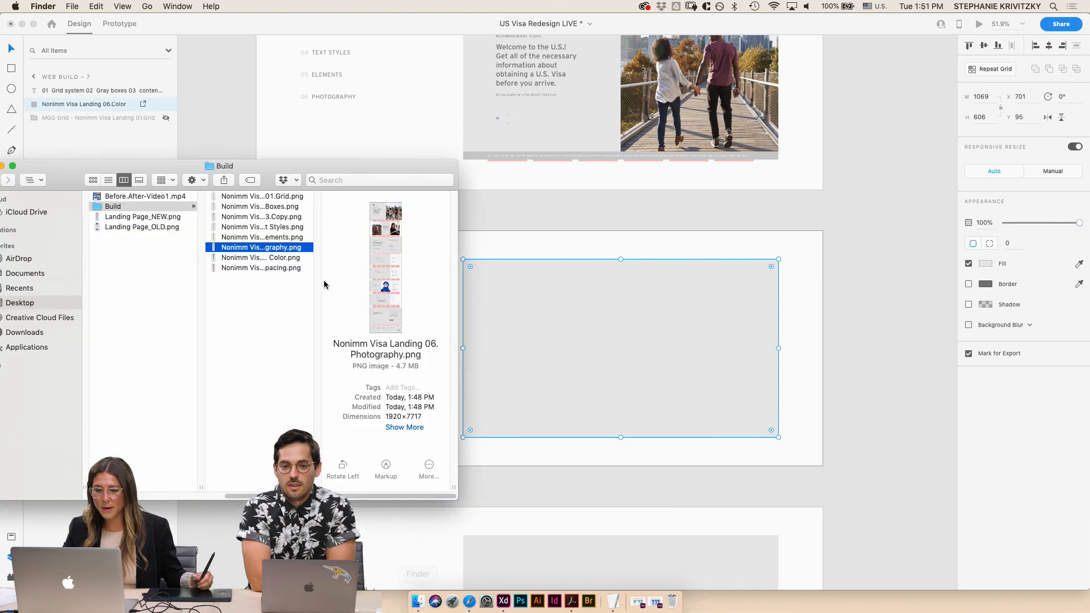
pyautogui.moveTo(230, 259); pyautogui.dragTo(570, 347)
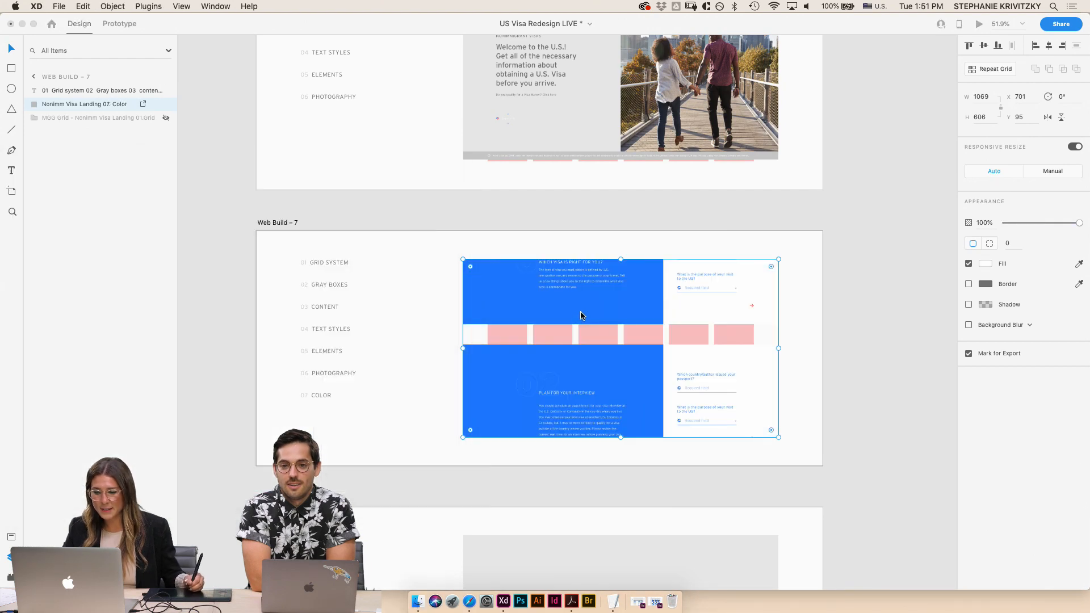
# - Reposition the color-stage image inside the Web Build – 7 frame so the top of the landing page shows
pyautogui.doubleClick(611, 303)
pyautogui.moveTo(623, 291); pyautogui.dragTo(619, 454)
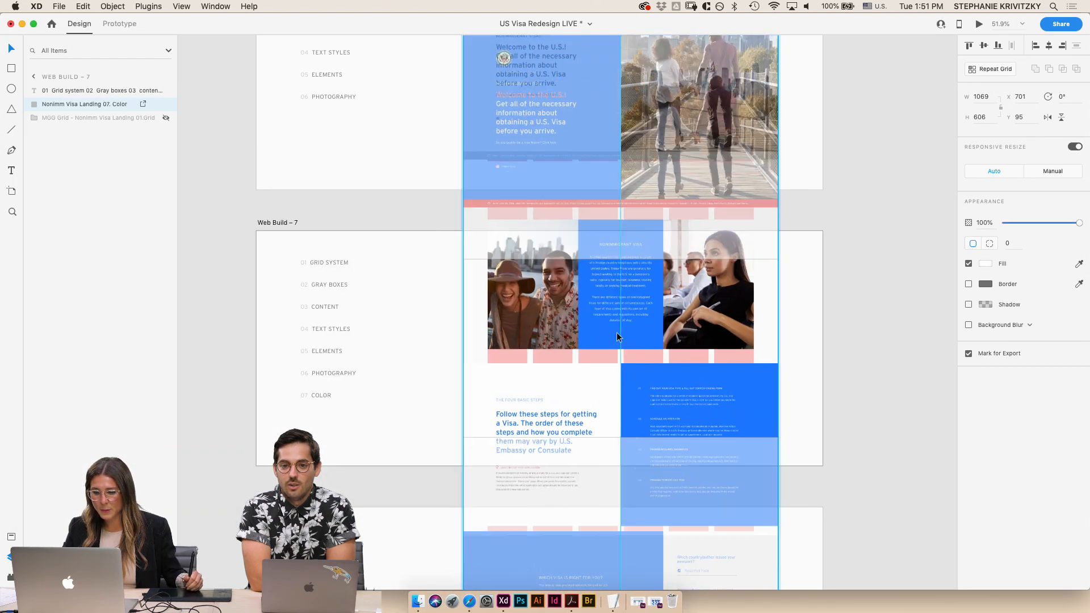
pyautogui.moveTo(618, 134); pyautogui.dragTo(623, 399)
pyautogui.moveTo(620, 331); pyautogui.dragTo(615, 294)
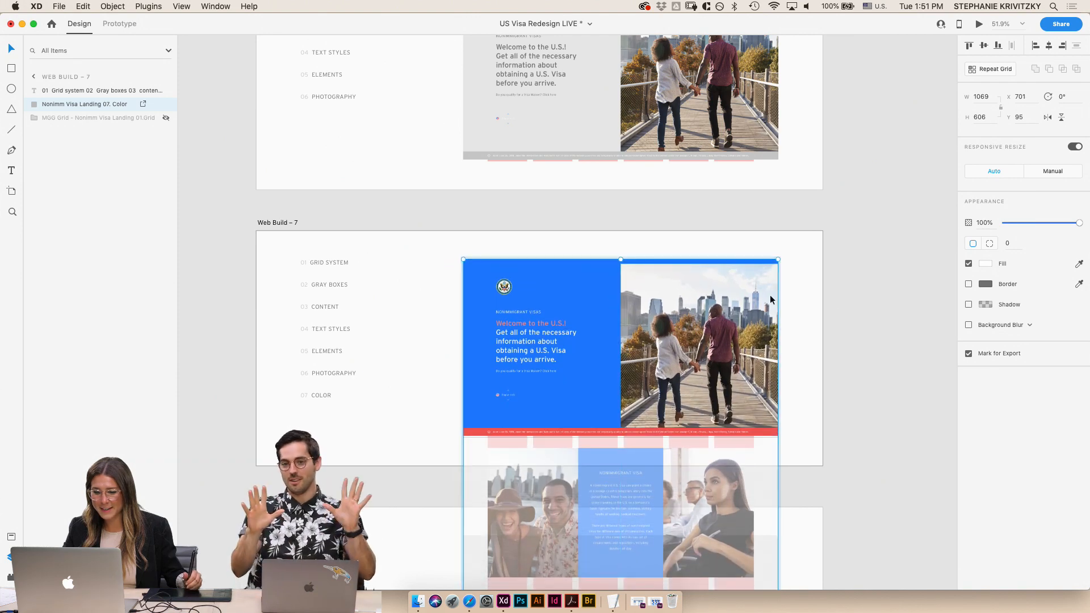
pyautogui.click(830, 335)
# - Fill the Web Build – 8 placeholder with Nonimm Visa Landing 08. Spacing.png from the Build folder
pyautogui.scroll(-3, 816, 364)
pyautogui.scroll(-2, 754, 360)
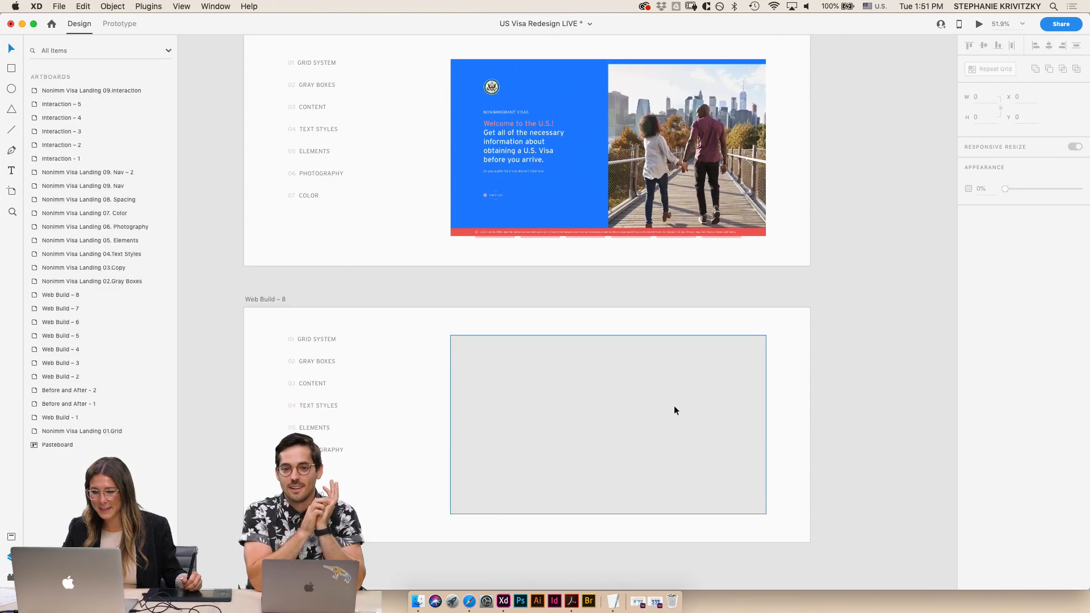
pyautogui.click(639, 404)
pyautogui.click(419, 601)
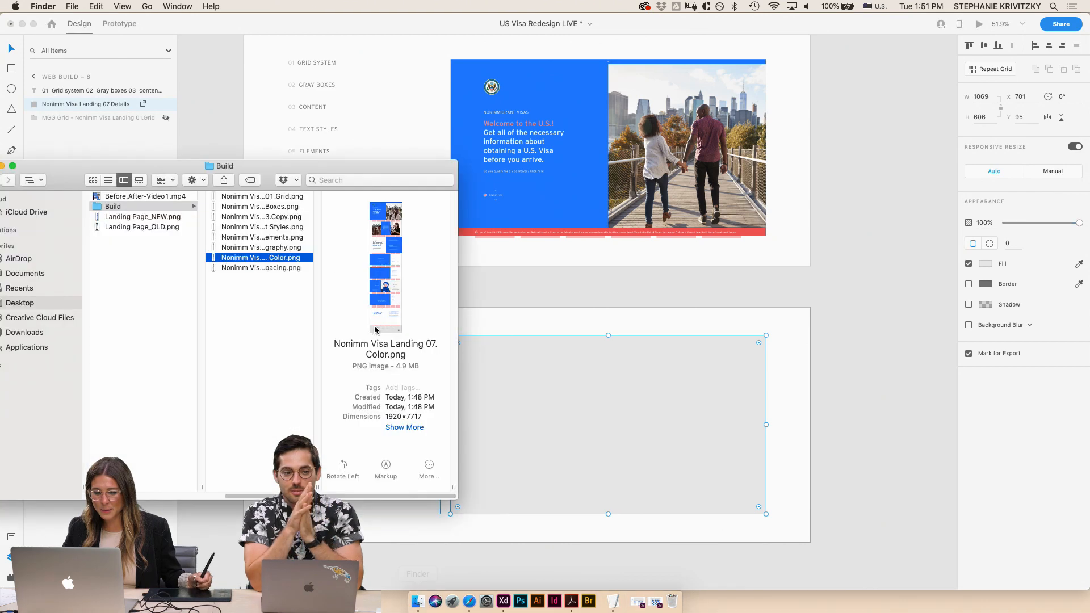
pyautogui.click(267, 267)
pyautogui.moveTo(267, 268); pyautogui.dragTo(580, 394)
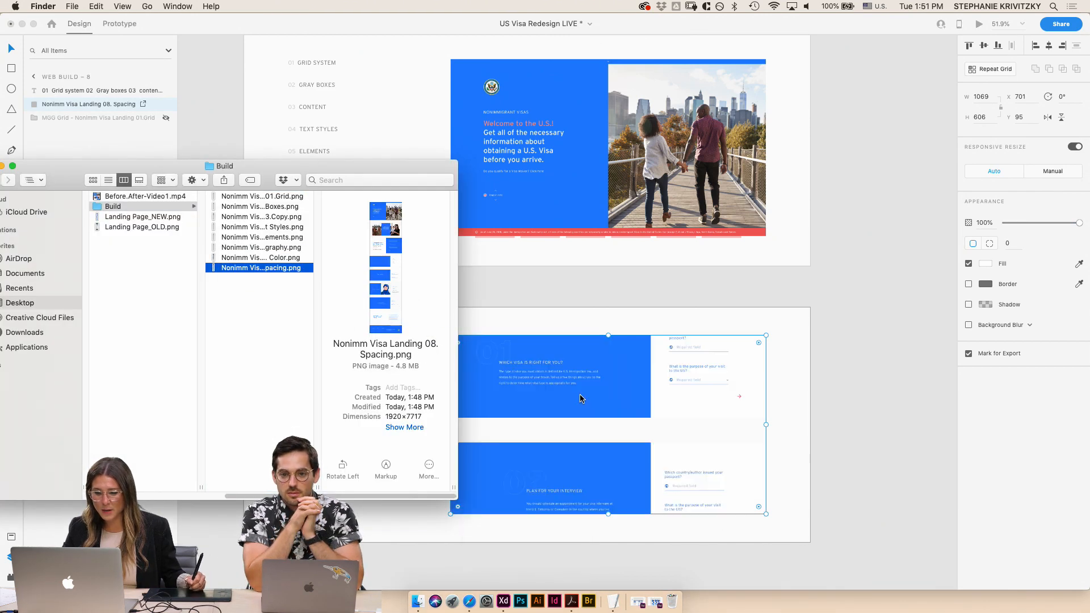
# - Reposition the spacing-stage image inside the Web Build – 8 frame so the top of the landing page shows
pyautogui.doubleClick(579, 383)
pyautogui.moveTo(582, 275); pyautogui.dragTo(572, 440)
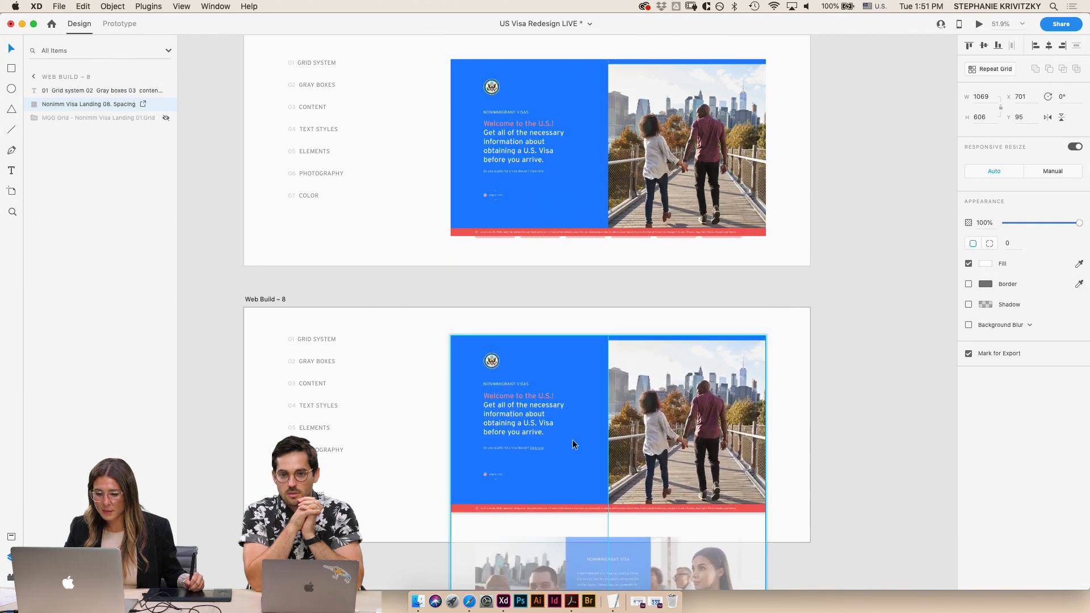
pyautogui.click(833, 408)
# - Look over the filled Web Build artboards from 8 back up to 1 and save the document
pyautogui.scroll(4, 833, 404)
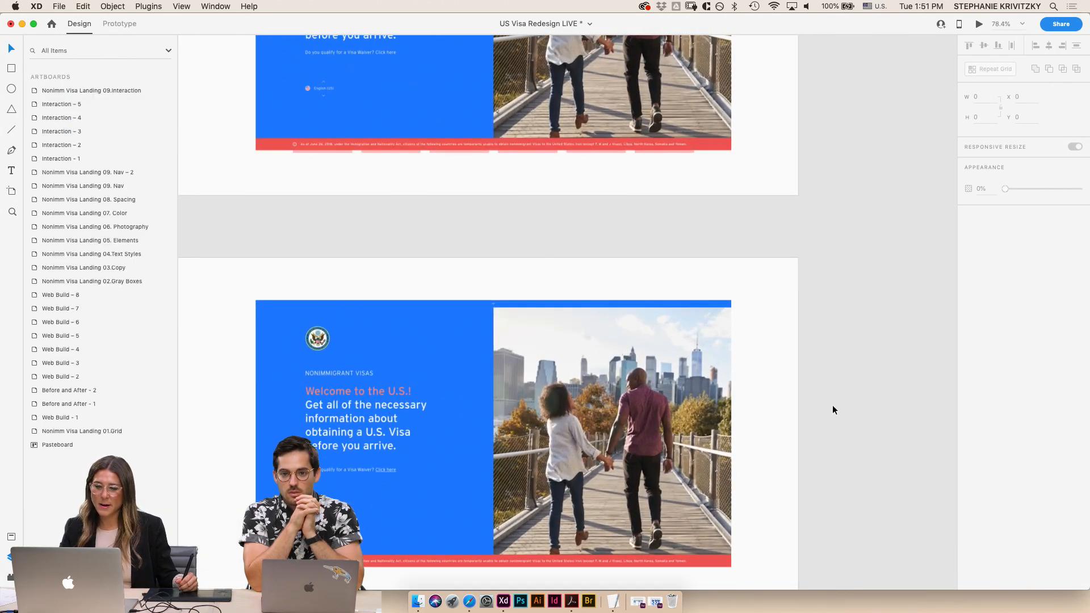
pyautogui.scroll(-5, 827, 417)
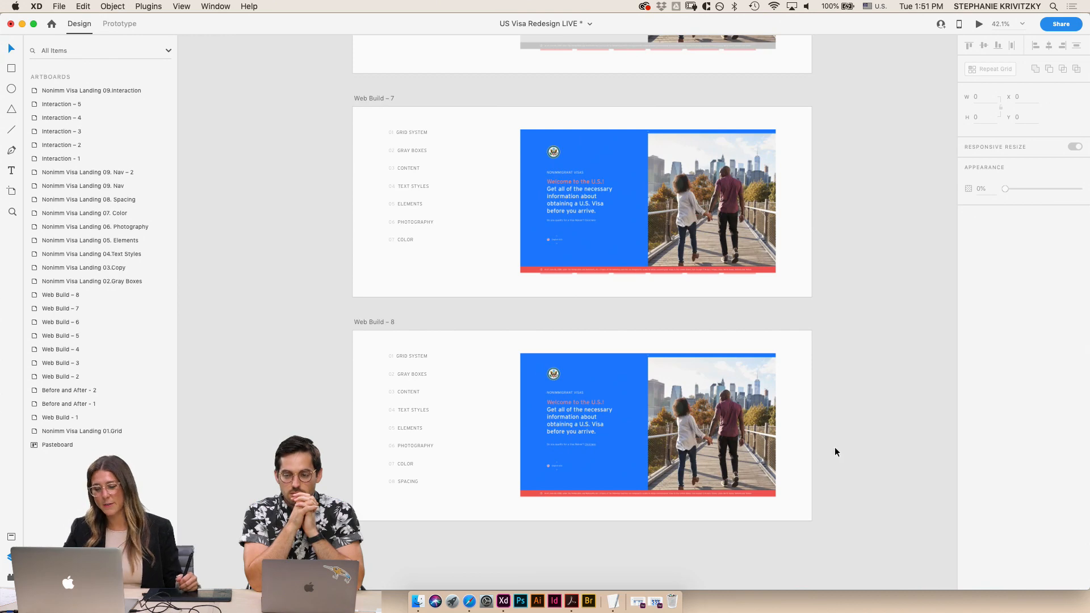
pyautogui.scroll(-4, 829, 459)
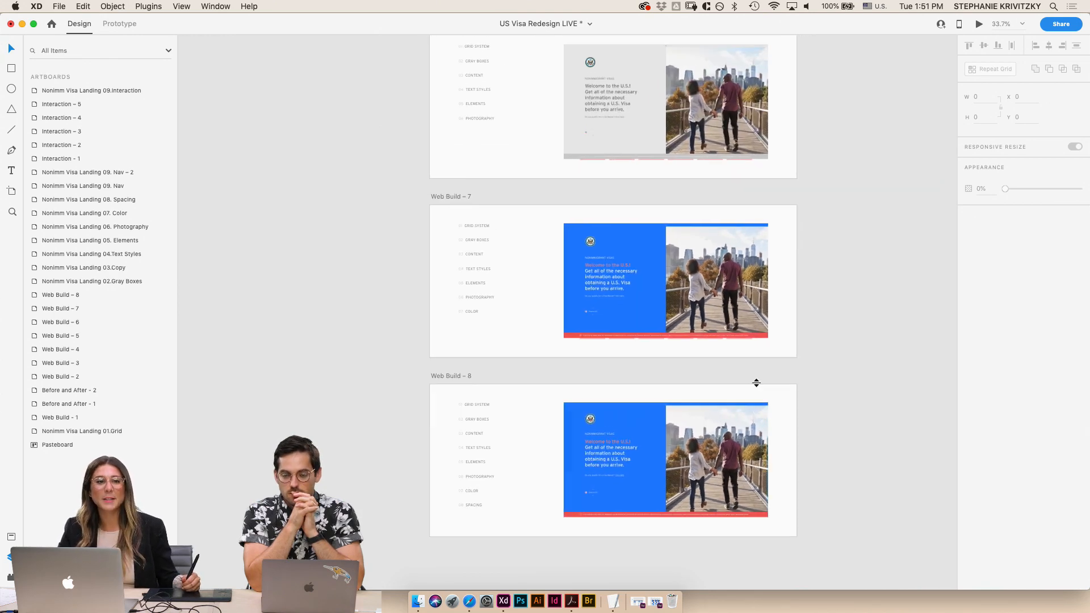
pyautogui.scroll(15, 756, 383)
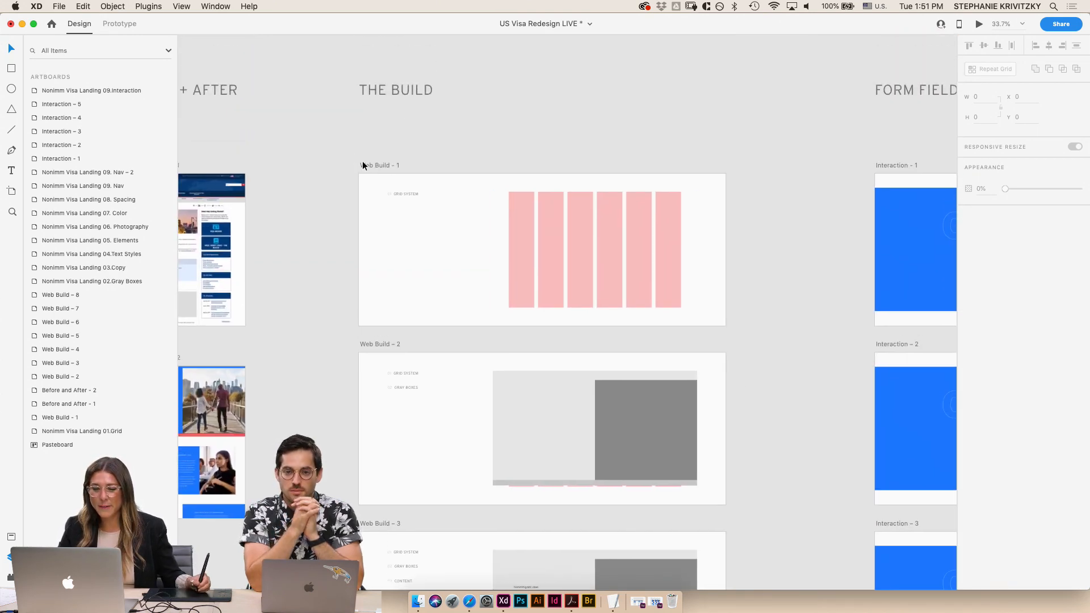
pyautogui.press('super+s')
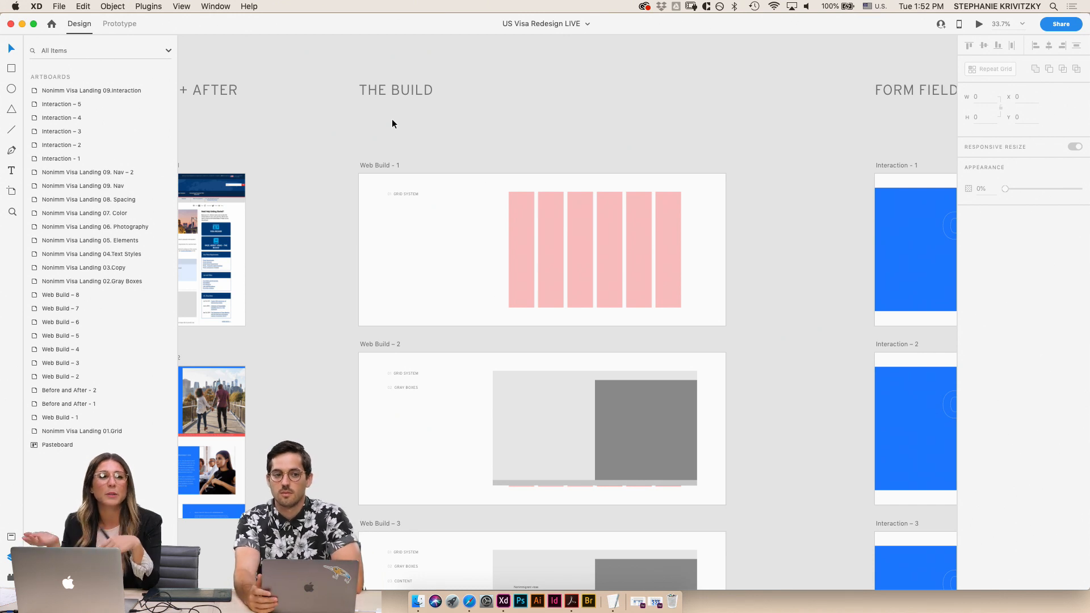
# - Show the prototype interaction of the Web Build – 1 artboard and launch a desktop preview starting from it
pyautogui.click(367, 166)
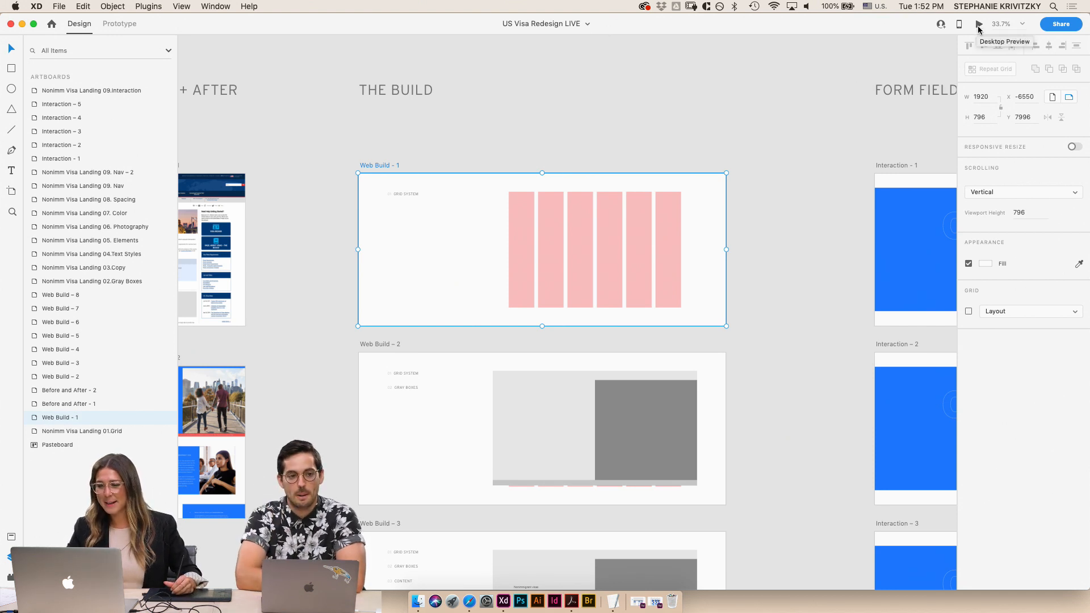
pyautogui.click(119, 24)
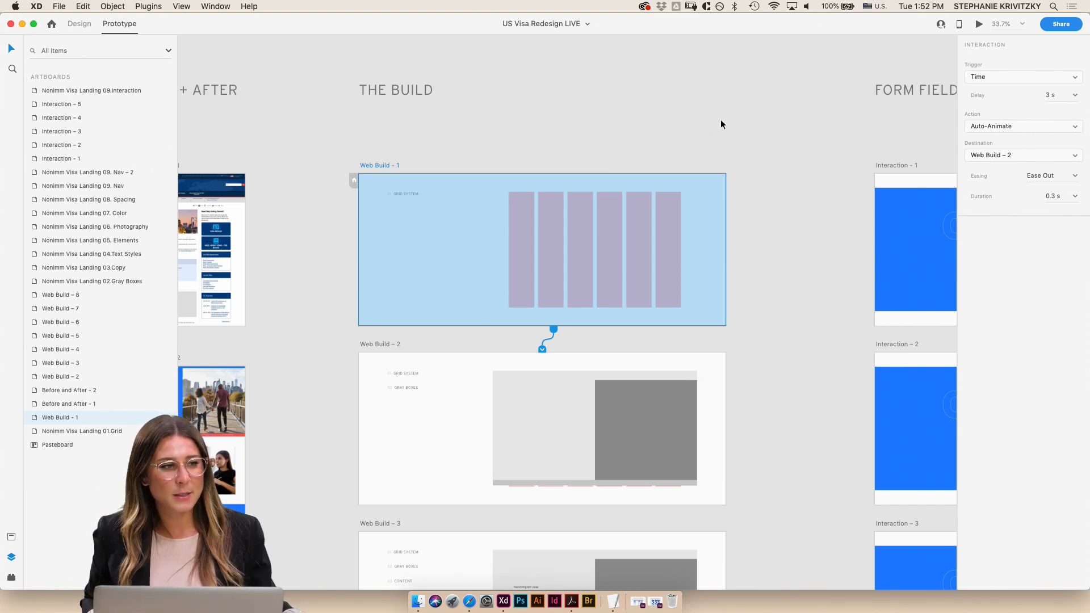
pyautogui.click(979, 26)
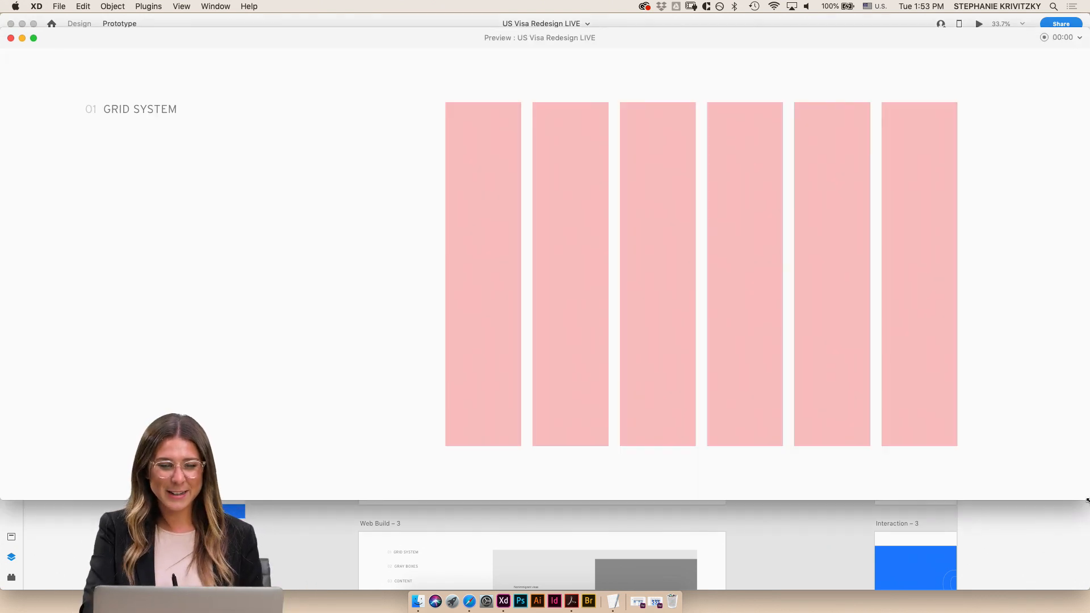
# - Step through the build preview from Grid System to Spacing and close the preview
pyautogui.press('Right')
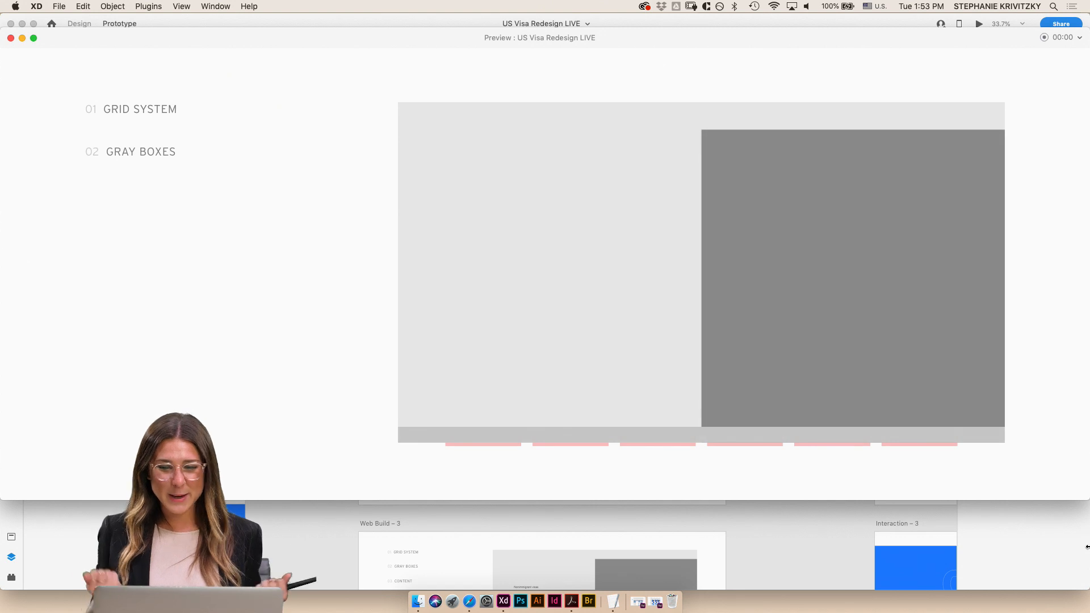
pyautogui.press('Right')
pyautogui.press('Right')
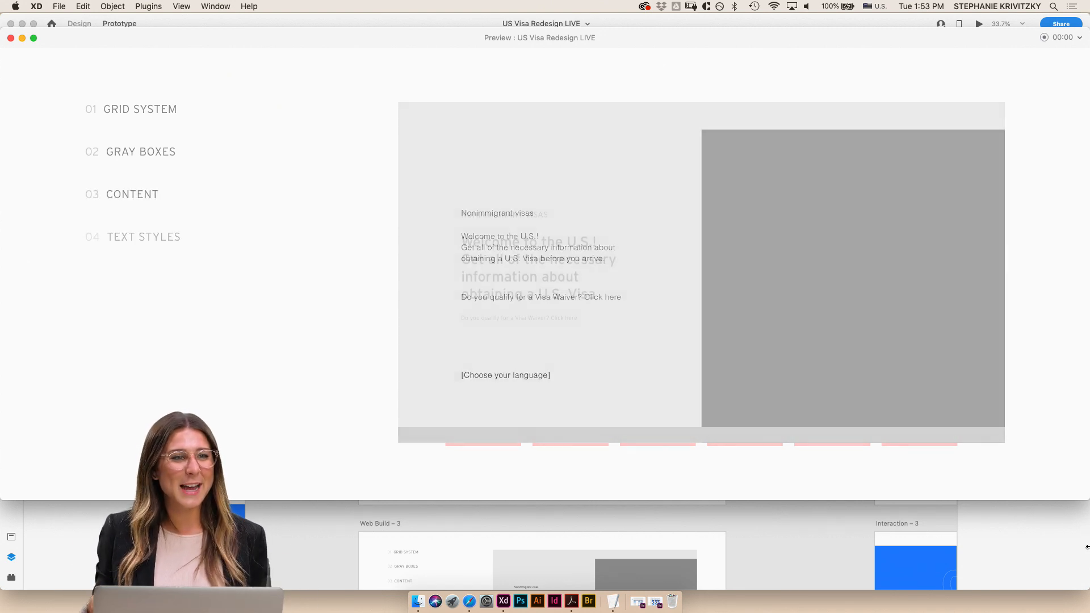
pyautogui.press('Right')
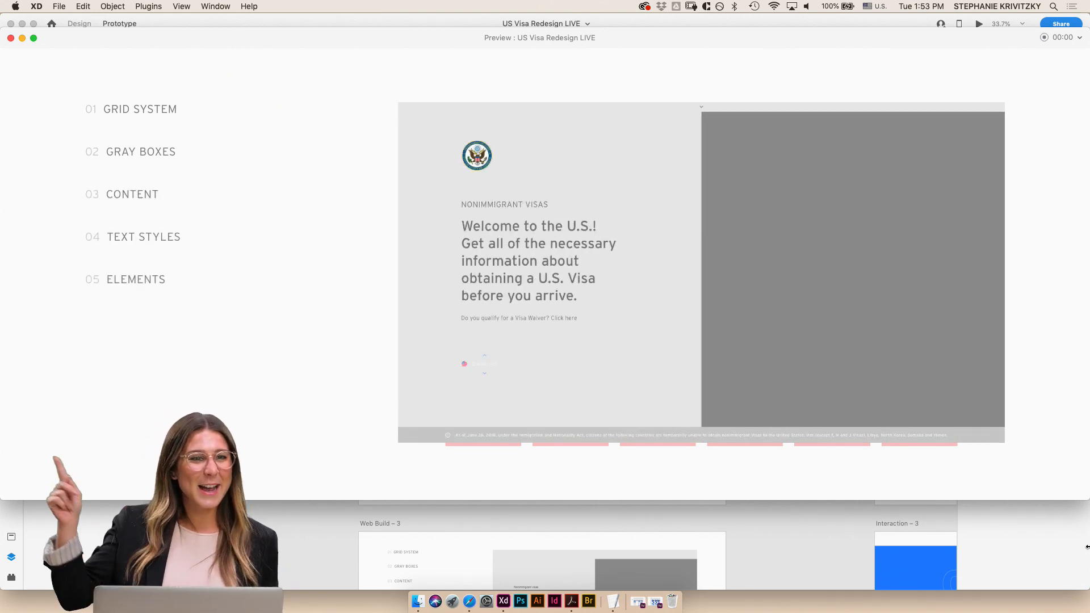
pyautogui.press('Right')
pyautogui.press('Right')
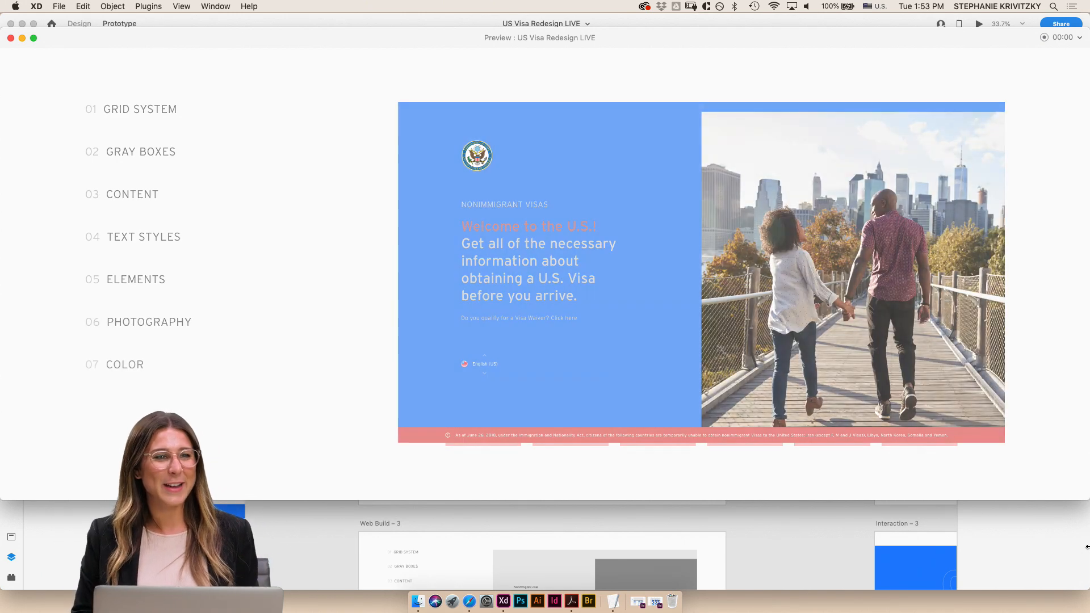
pyautogui.press('Right')
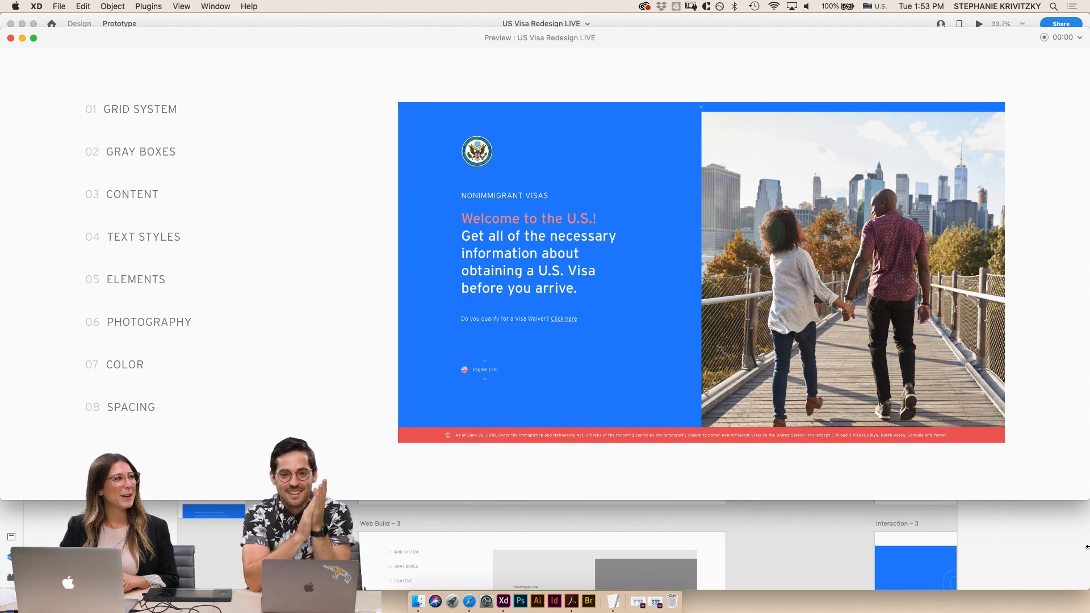
pyautogui.click(11, 38)
pyautogui.click(363, 157)
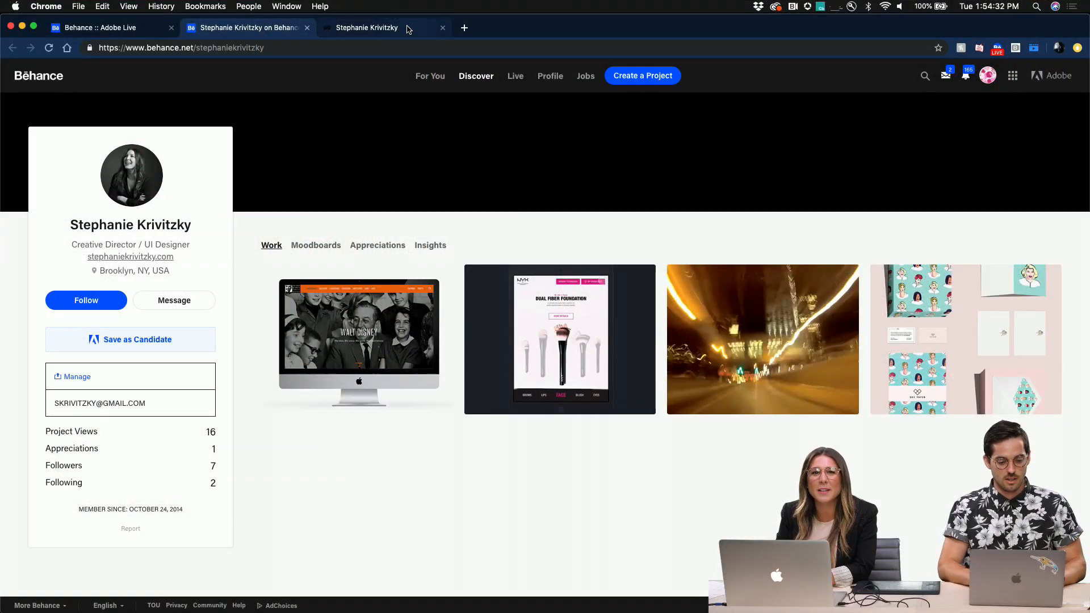
# - In Chrome, look over the designer's Behance profile and portfolio website, including its client list
pyautogui.click(277, 48)
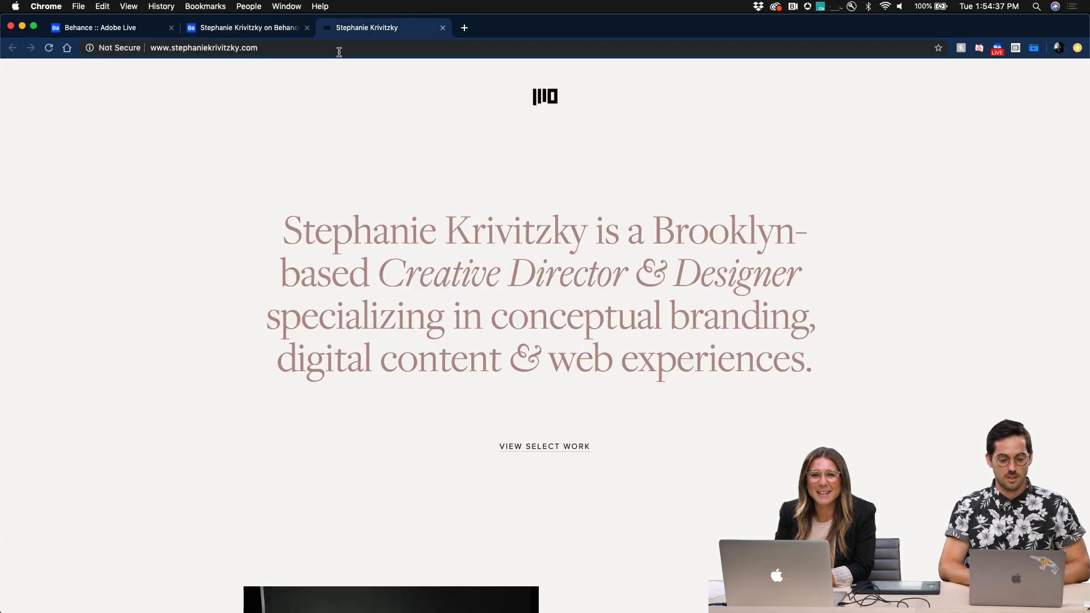
pyautogui.click(339, 50)
pyautogui.scroll(-15, 666, 314)
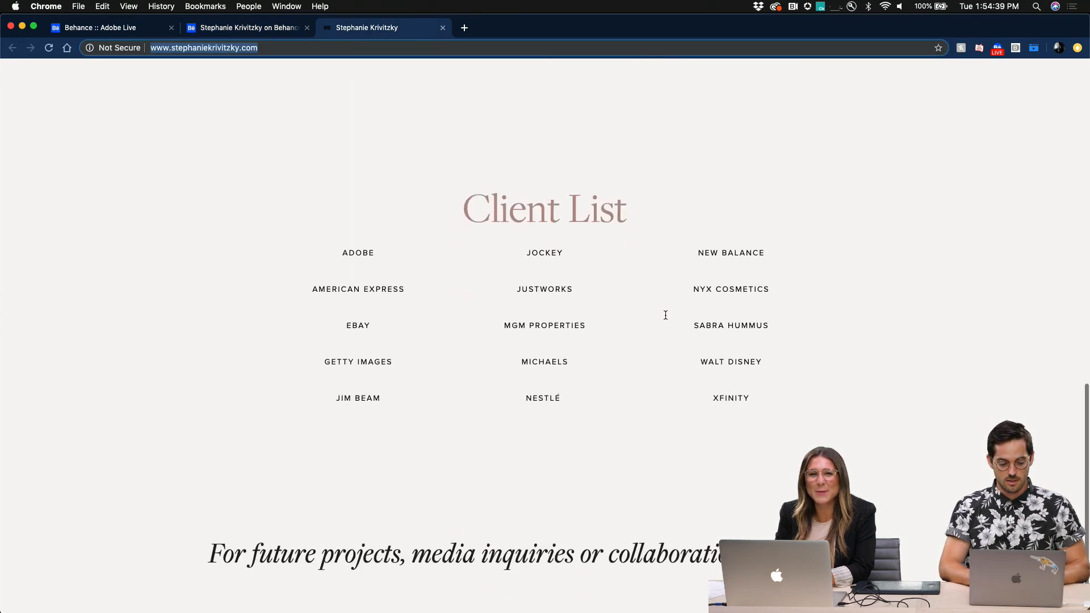
pyautogui.scroll(5, 665, 316)
pyautogui.scroll(8, 666, 314)
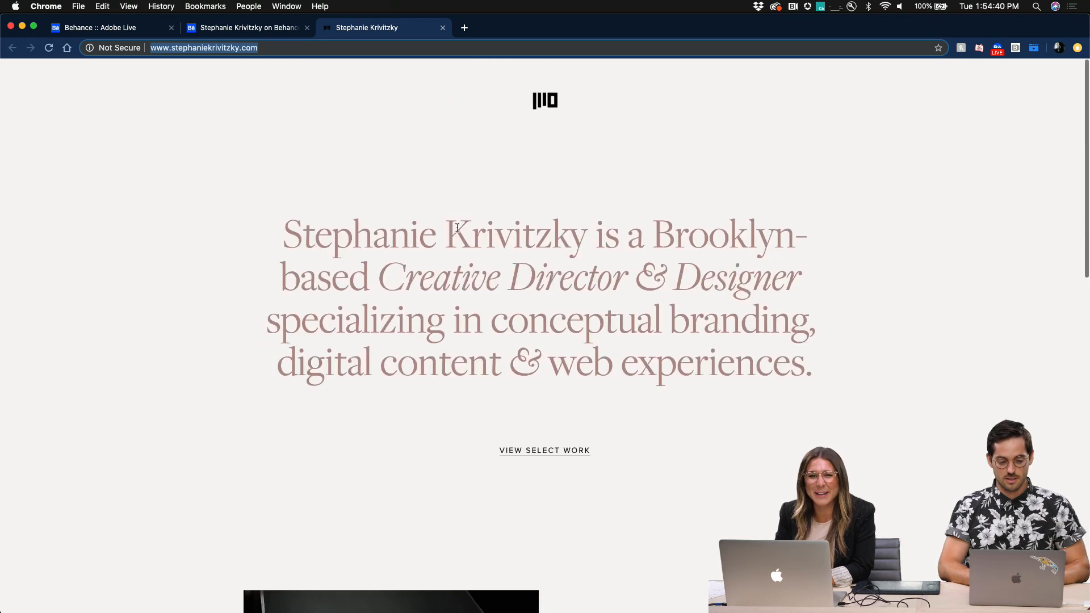
pyautogui.click(242, 35)
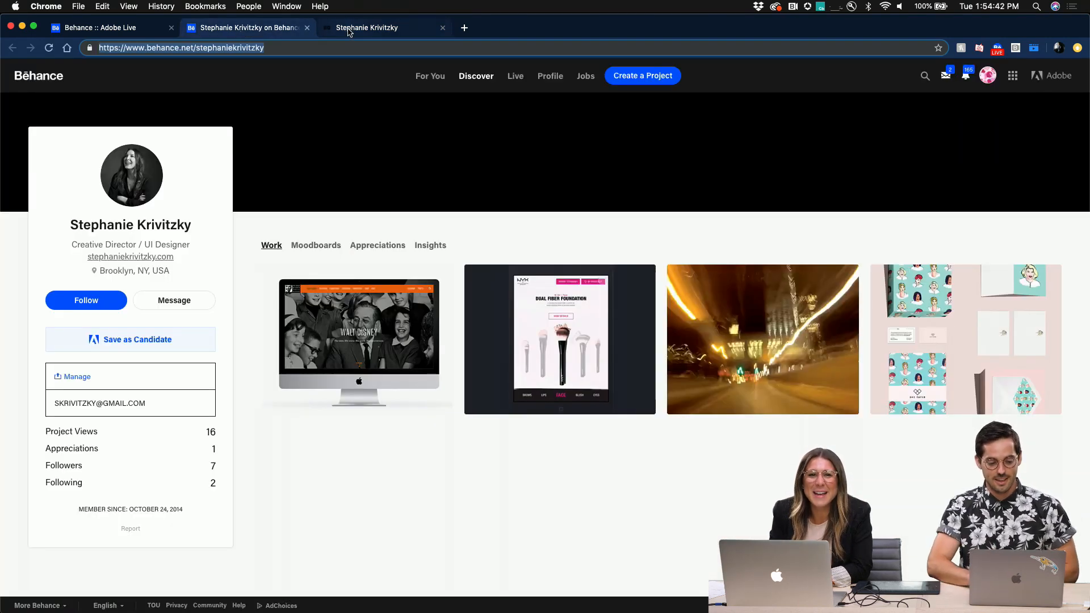
pyautogui.click(349, 31)
pyautogui.click(599, 103)
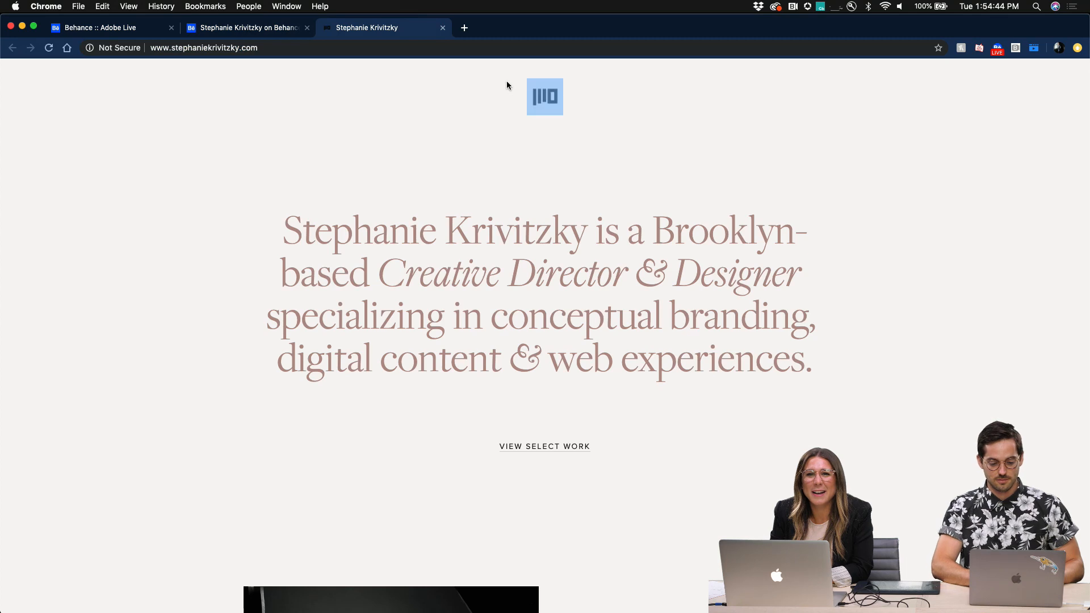
pyautogui.click(479, 141)
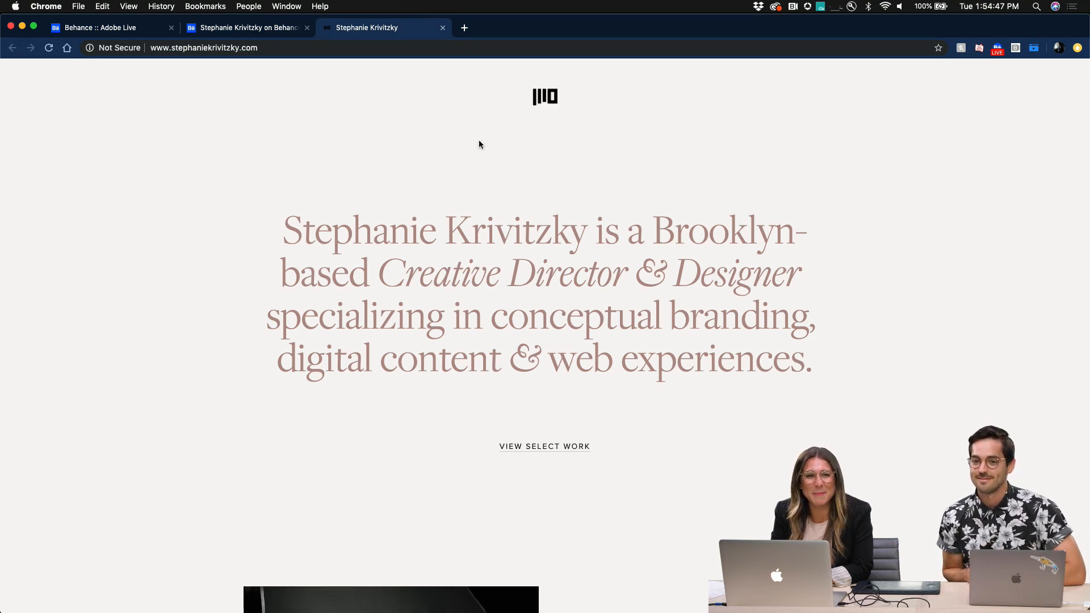